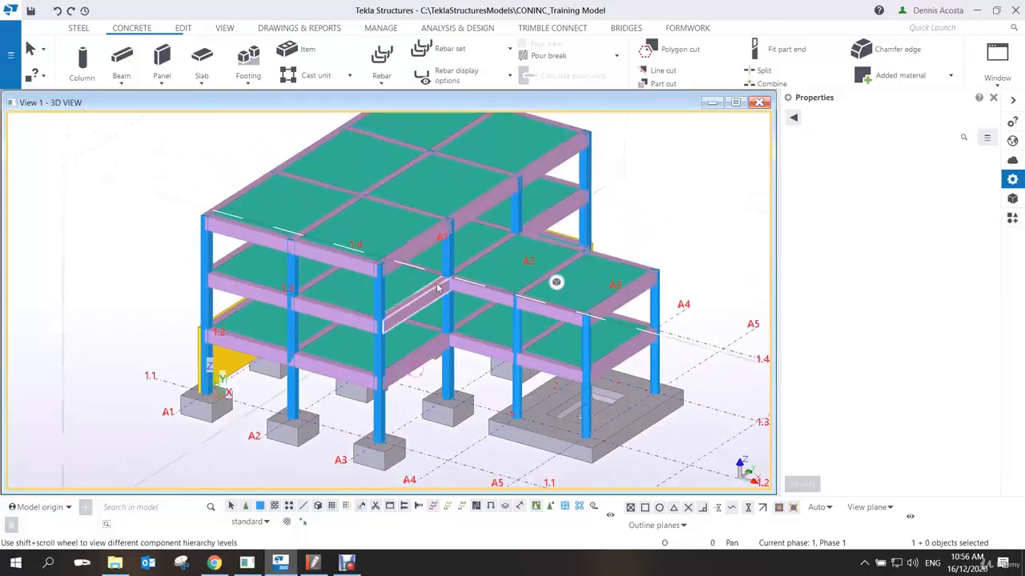
# Show only the pad footing at grid intersection A3/1.1, hiding all other parts, and view it from the front.
pyautogui.scroll(-2, 433, 306)
pyautogui.scroll(3, 434, 316)
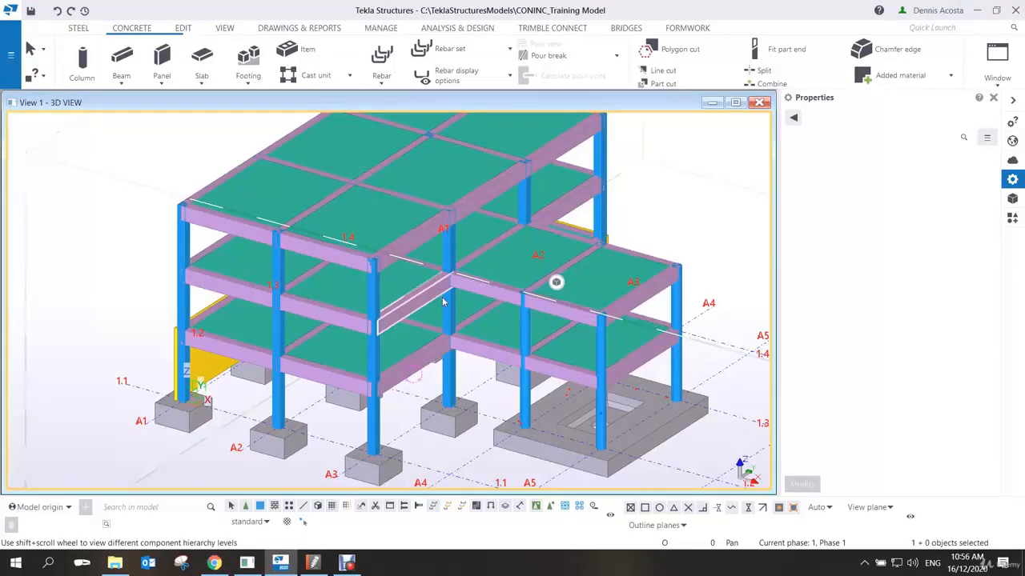
pyautogui.scroll(3, 393, 438)
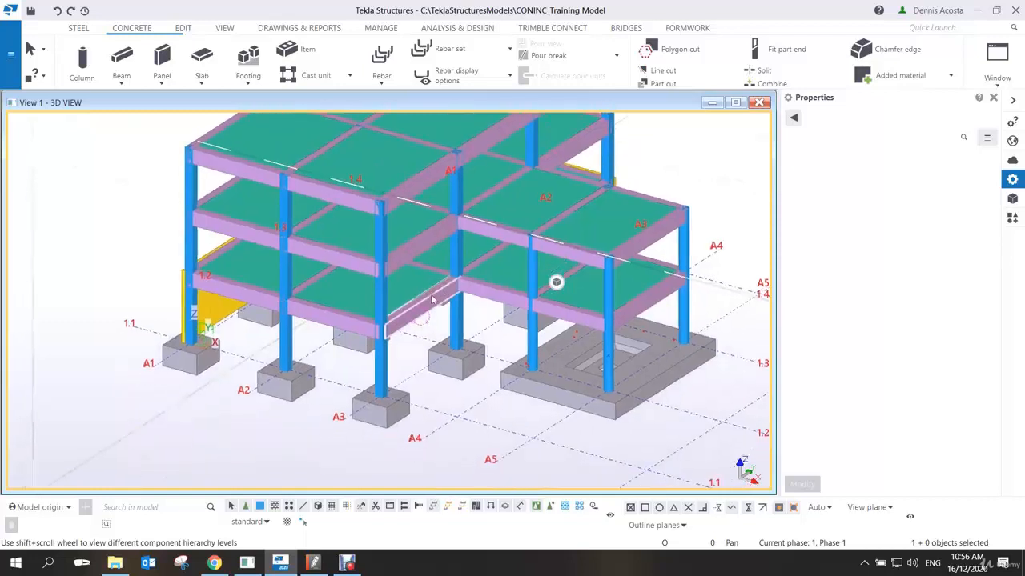
pyautogui.scroll(4, 423, 357)
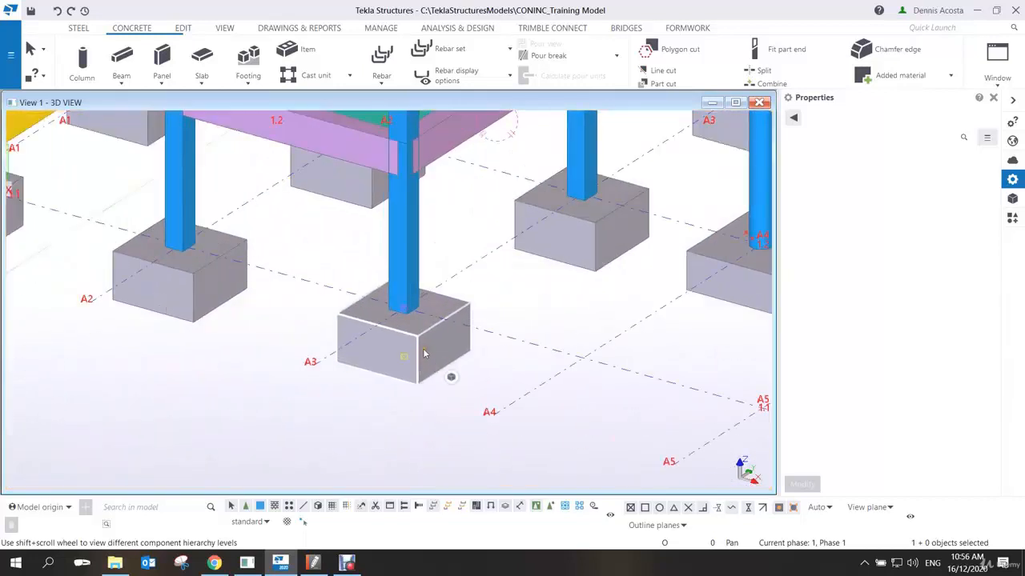
pyautogui.rightClick(424, 352)
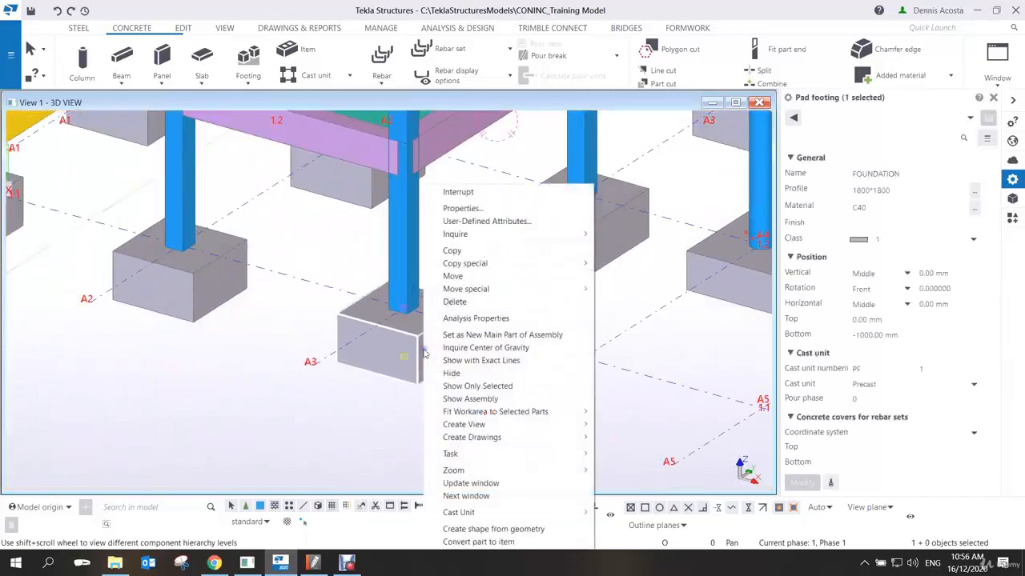
pyautogui.click(480, 387)
pyautogui.scroll(3, 420, 340)
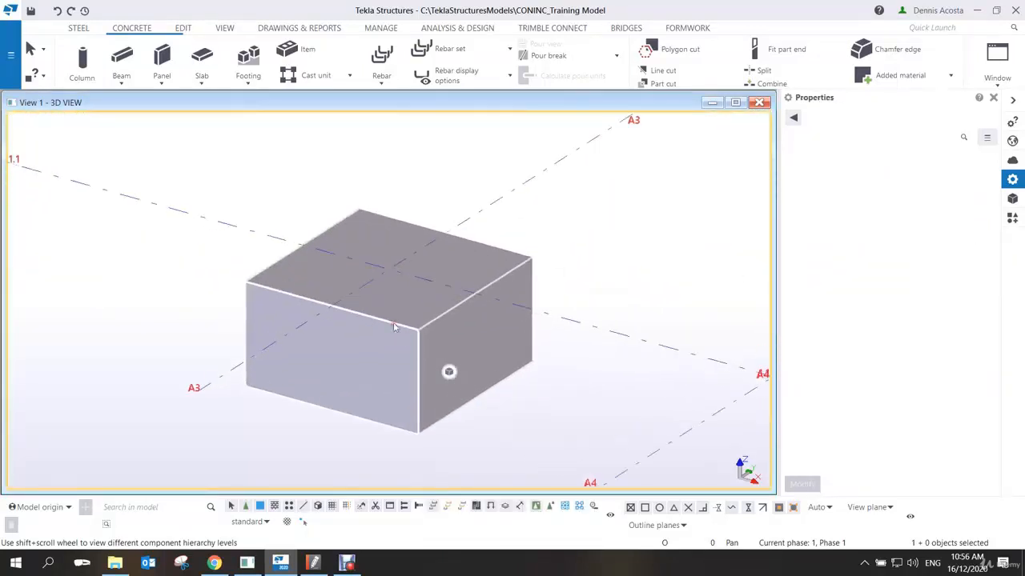
pyautogui.keyDown('ctrl'); pyautogui.moveTo(395, 328); pyautogui.dragTo(437, 344, button='middle'); pyautogui.keyUp('ctrl')
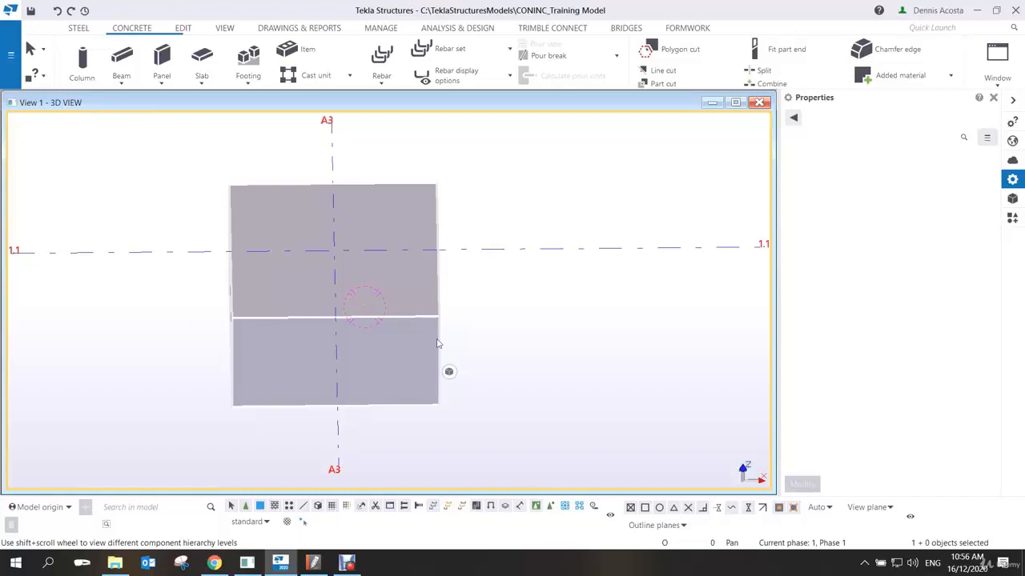
pyautogui.scroll(-4, 437, 344)
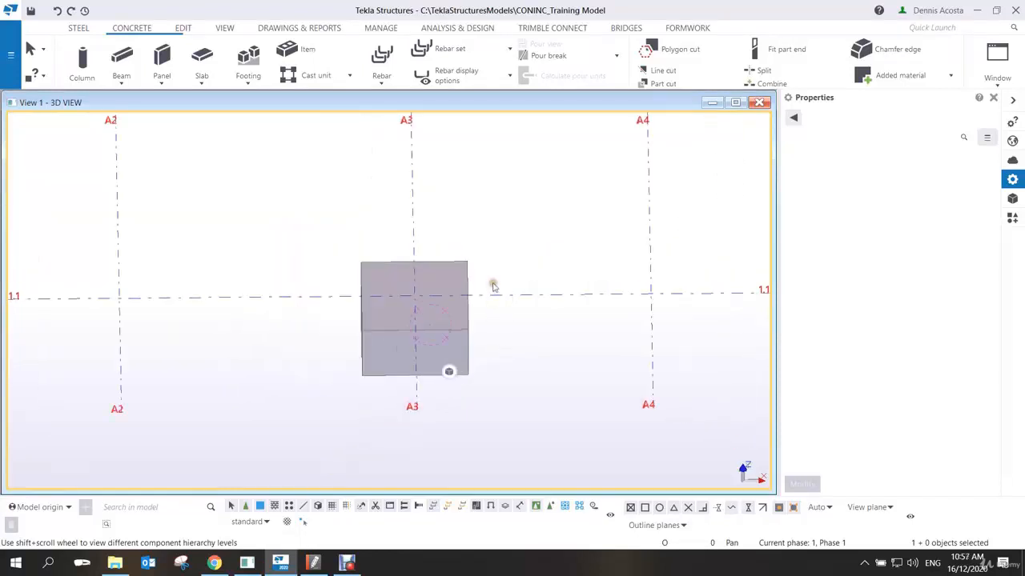
# Redraw the 3D view to bring back the hidden structure around the A3 footing.
pyautogui.rightClick(498, 243)
pyautogui.click(529, 296)
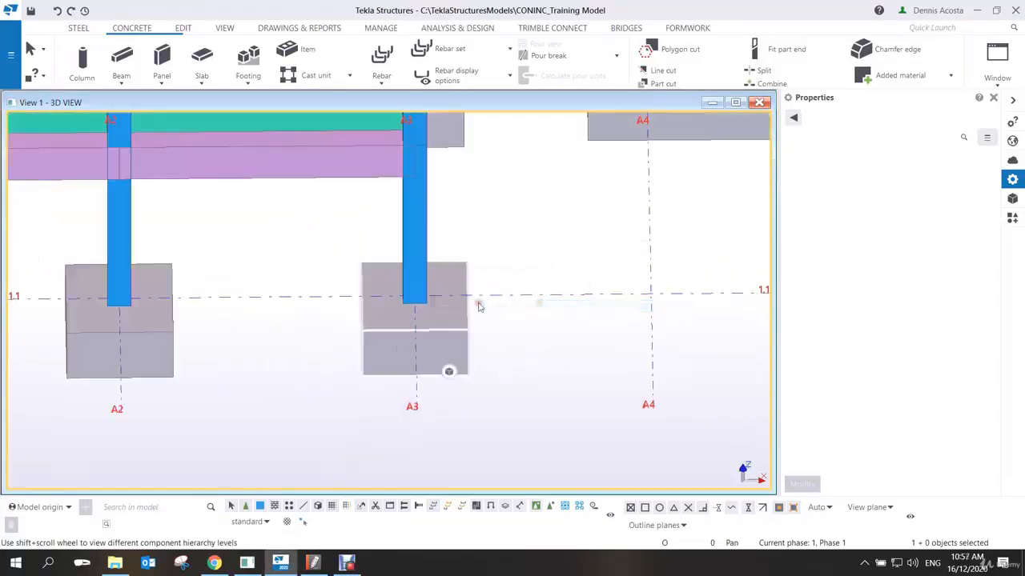
pyautogui.rightClick(455, 317)
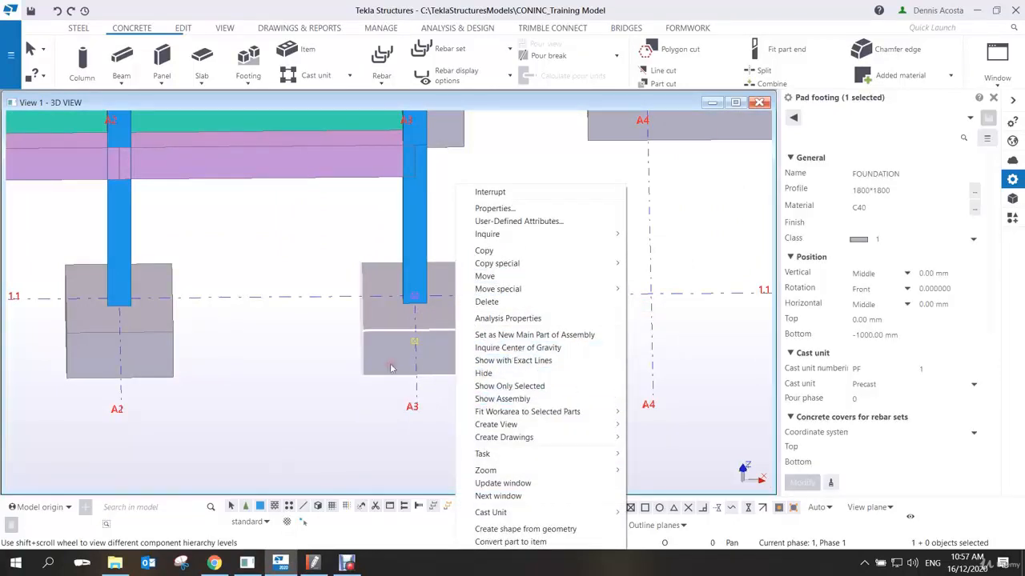
pyautogui.click(347, 336)
# Show only the A3/1.1 pad footing with the rest of the structure faded to transparent.
pyautogui.keyDown('ctrl'); pyautogui.moveTo(348, 336); pyautogui.dragTo(402, 320, button='middle'); pyautogui.keyUp('ctrl')
pyautogui.rightClick(403, 320)
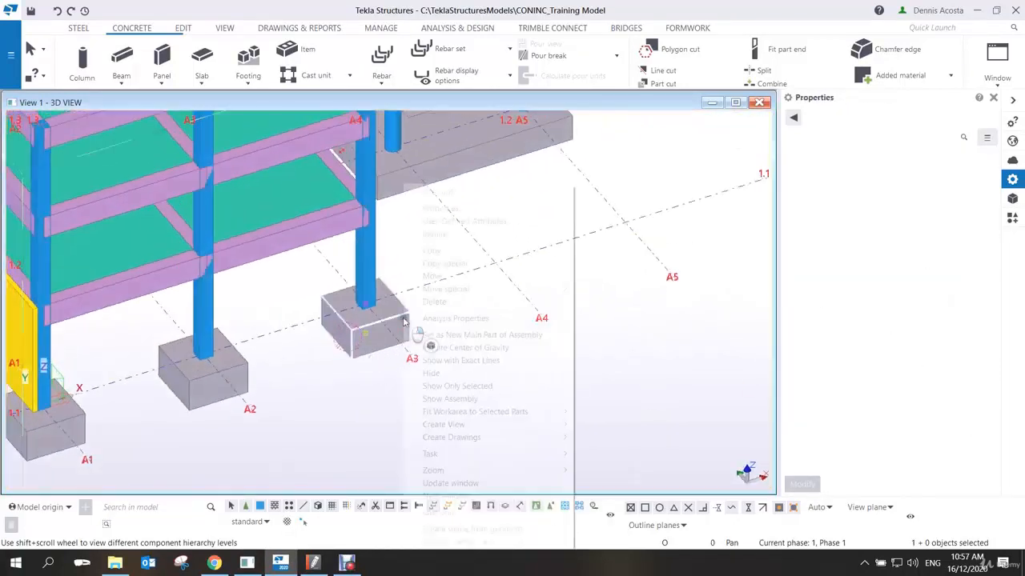
pyautogui.click(457, 386)
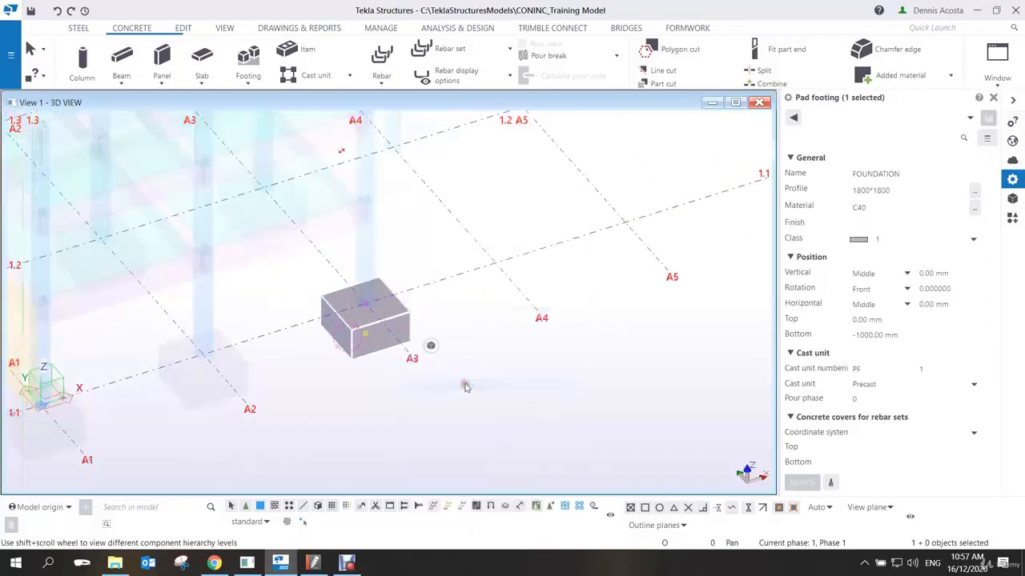
pyautogui.moveTo(412, 339); pyautogui.dragTo(528, 362, button='middle')
pyautogui.scroll(3, 502, 288)
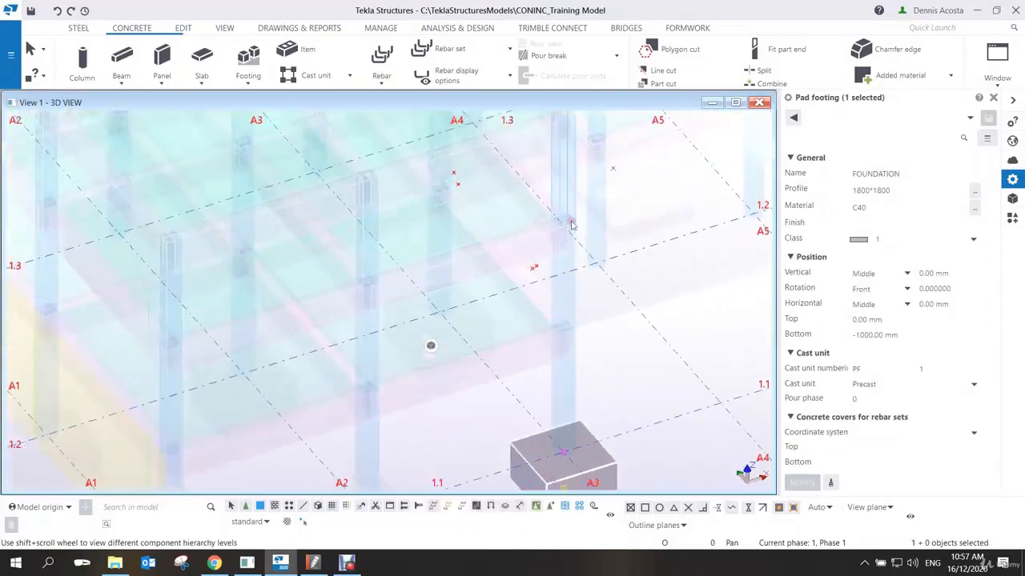
pyautogui.scroll(-3, 498, 288)
pyautogui.scroll(-2, 499, 287)
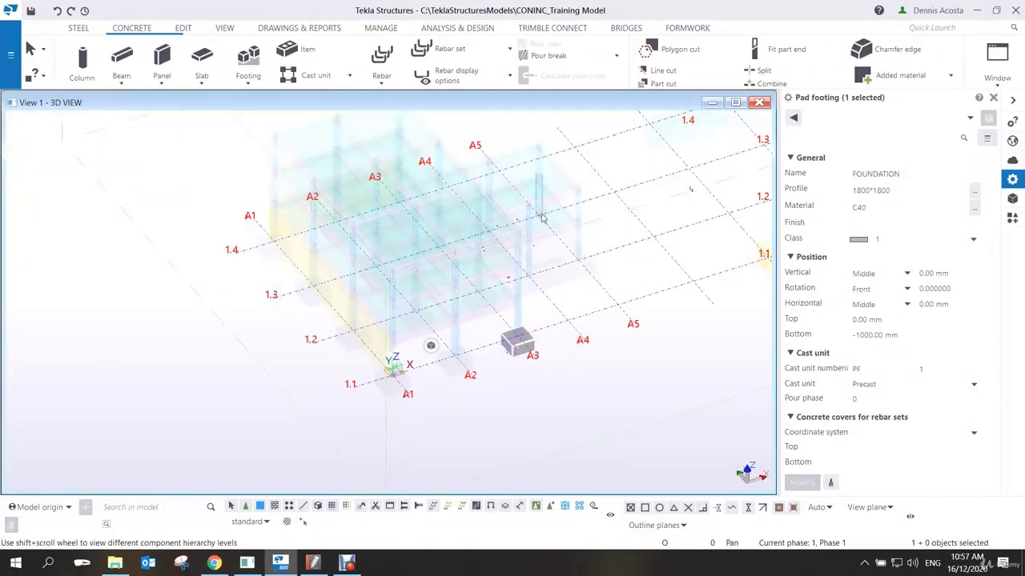
pyautogui.scroll(-2, 542, 218)
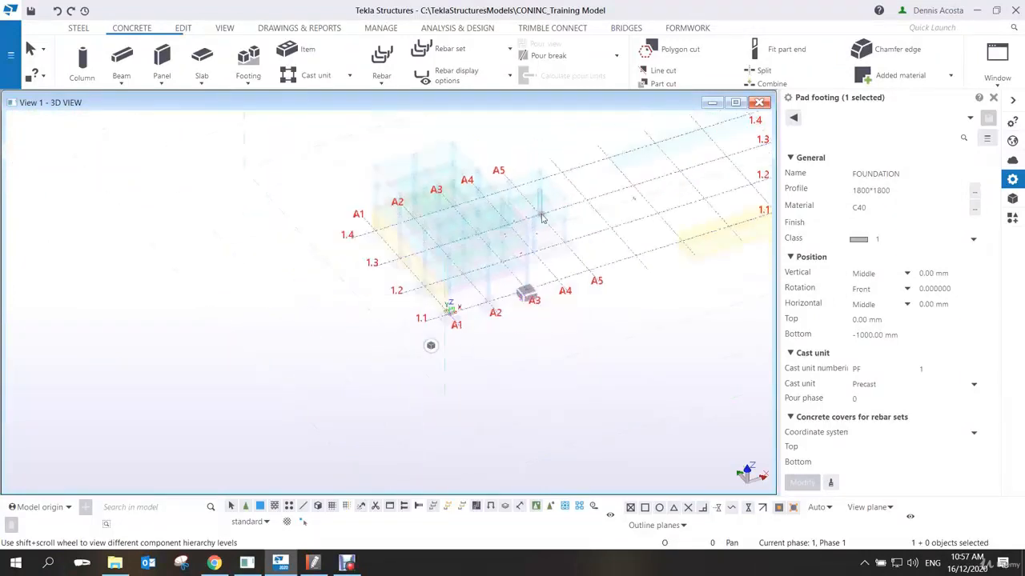
pyautogui.scroll(5, 541, 284)
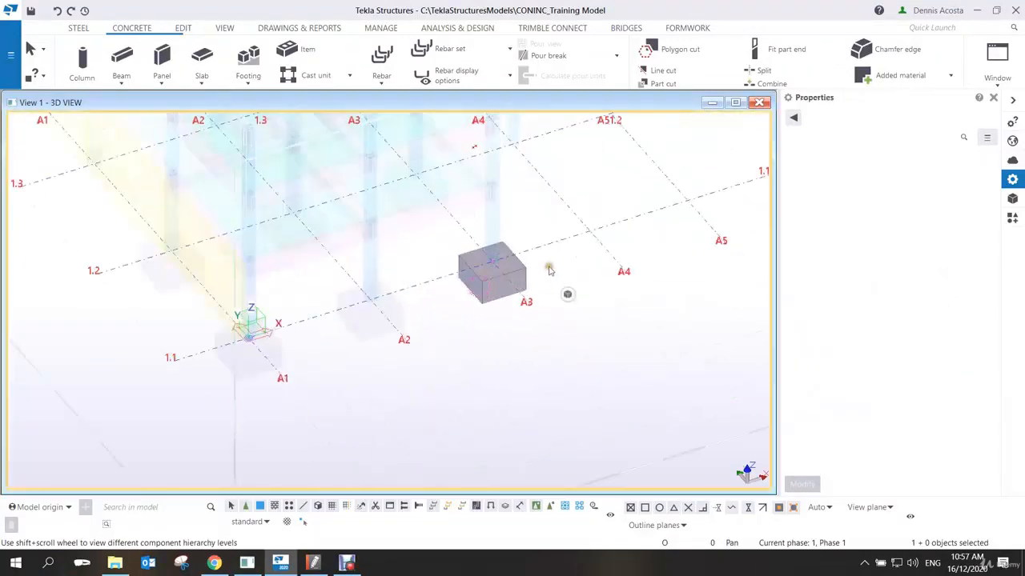
# Redraw the view to restore the faded parts to full display.
pyautogui.rightClick(542, 270)
pyautogui.click(584, 334)
pyautogui.scroll(2, 512, 288)
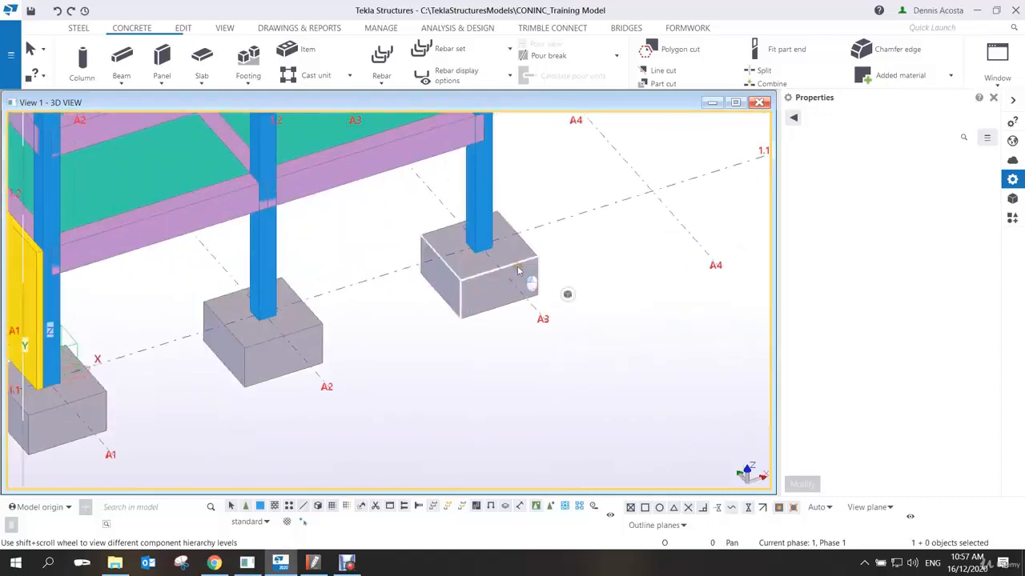
# Isolate the A3/1.1 pad footing with all other parts completely hidden and bring it up close in the view.
pyautogui.click(516, 276)
pyautogui.rightClick(518, 273)
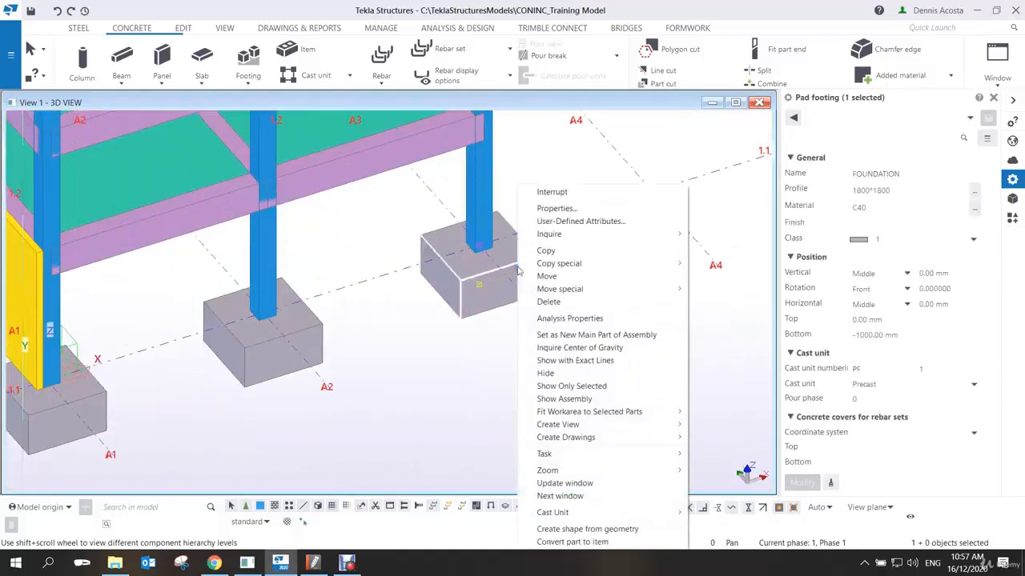
pyautogui.click(579, 387)
pyautogui.scroll(-5, 520, 301)
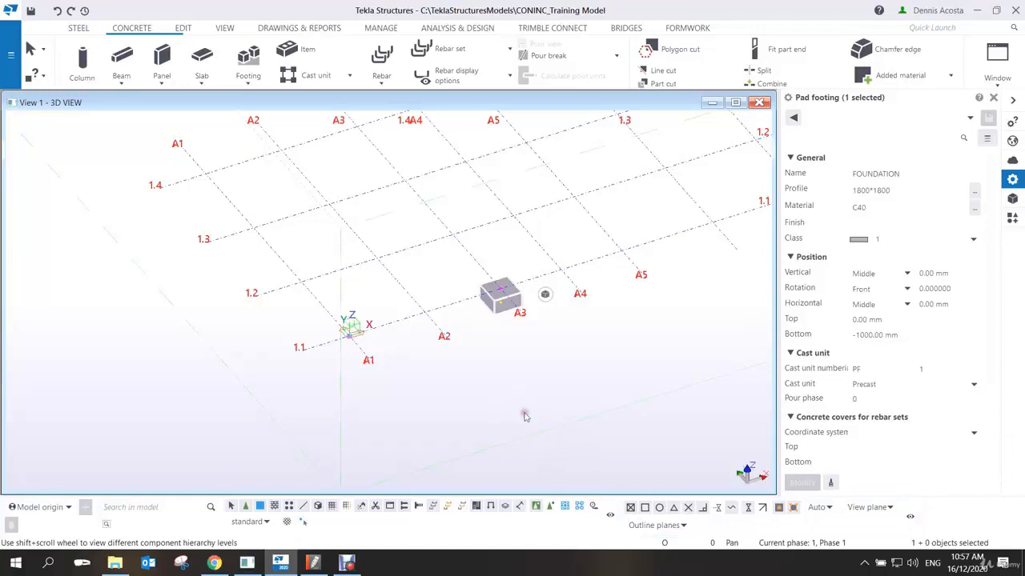
pyautogui.scroll(6, 515, 295)
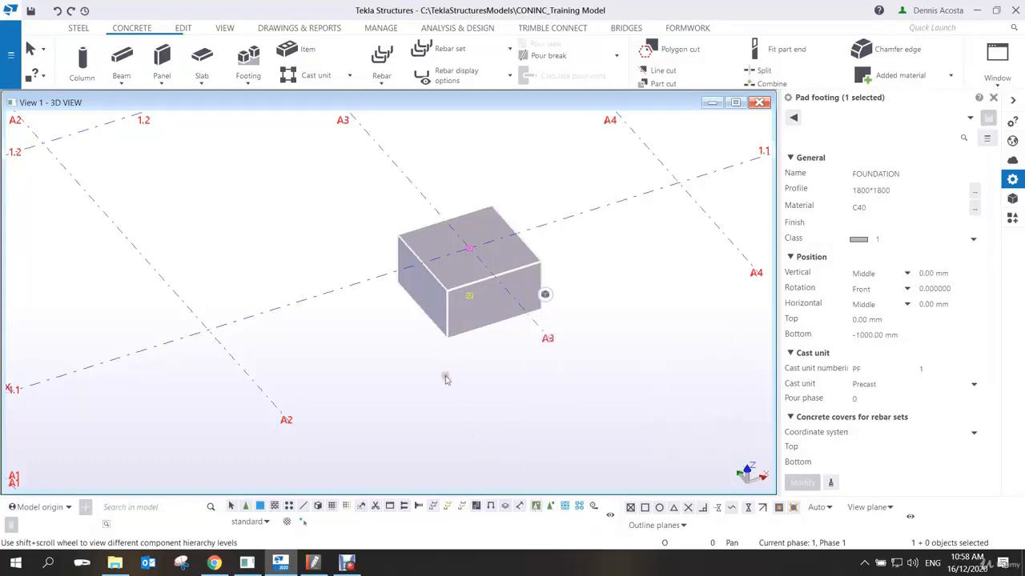
pyautogui.click(485, 373)
pyautogui.scroll(5, 420, 317)
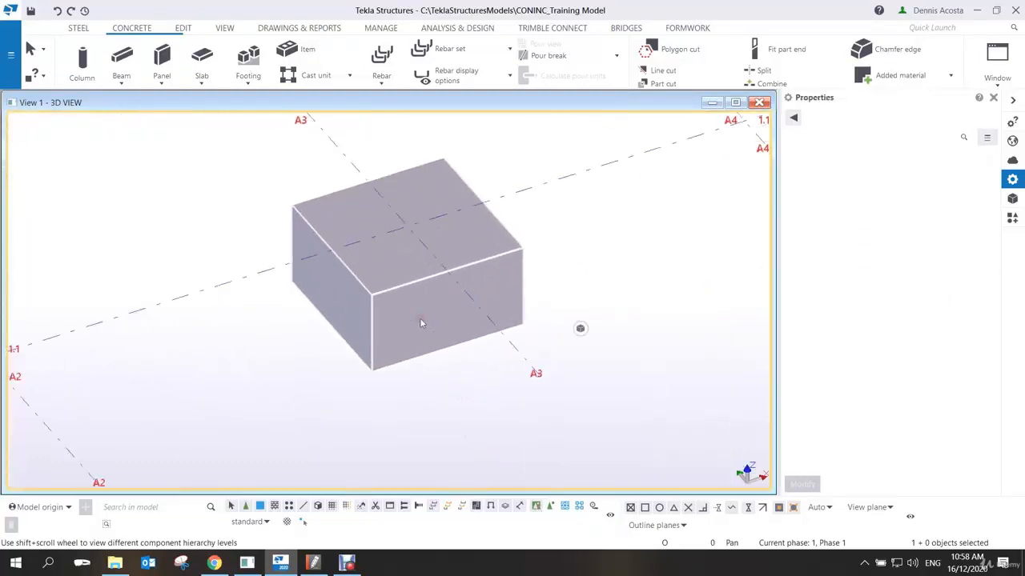
pyautogui.scroll(-2, 433, 318)
pyautogui.moveTo(452, 298); pyautogui.dragTo(413, 315, button='middle')
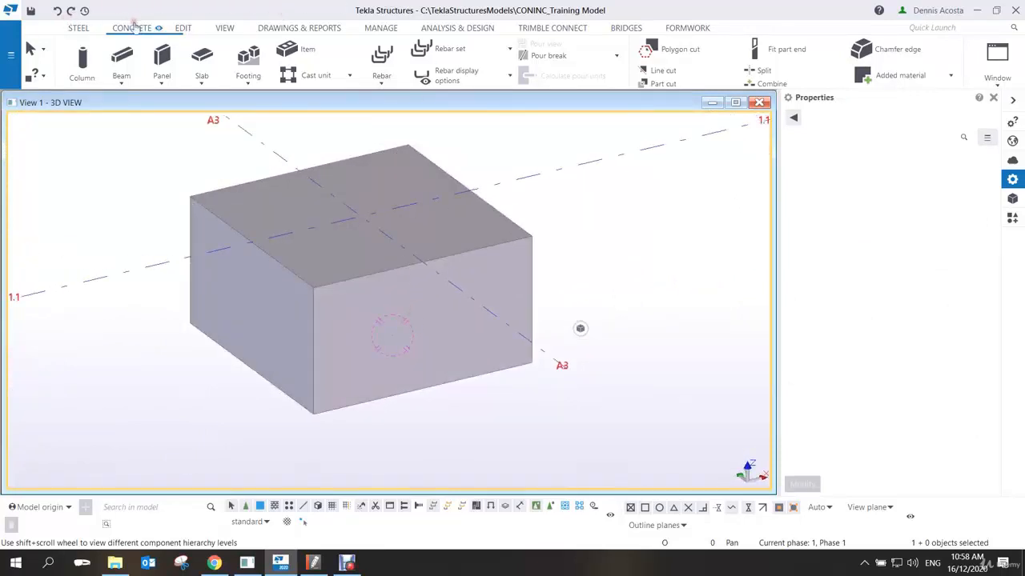
# Start a reinforcing bar group for the footing with Normal as the rebar group type.
pyautogui.click(130, 28)
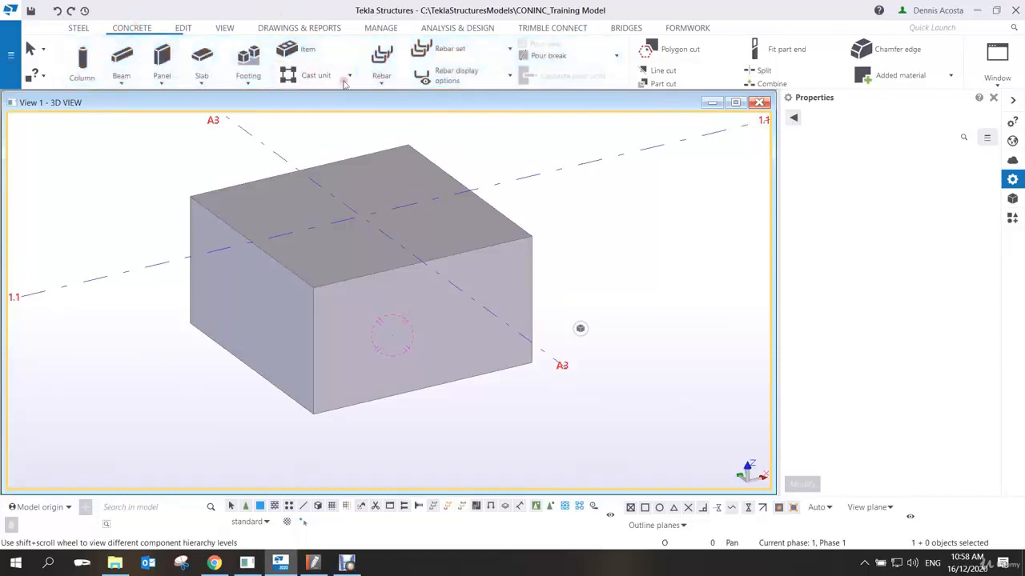
pyautogui.click(393, 91)
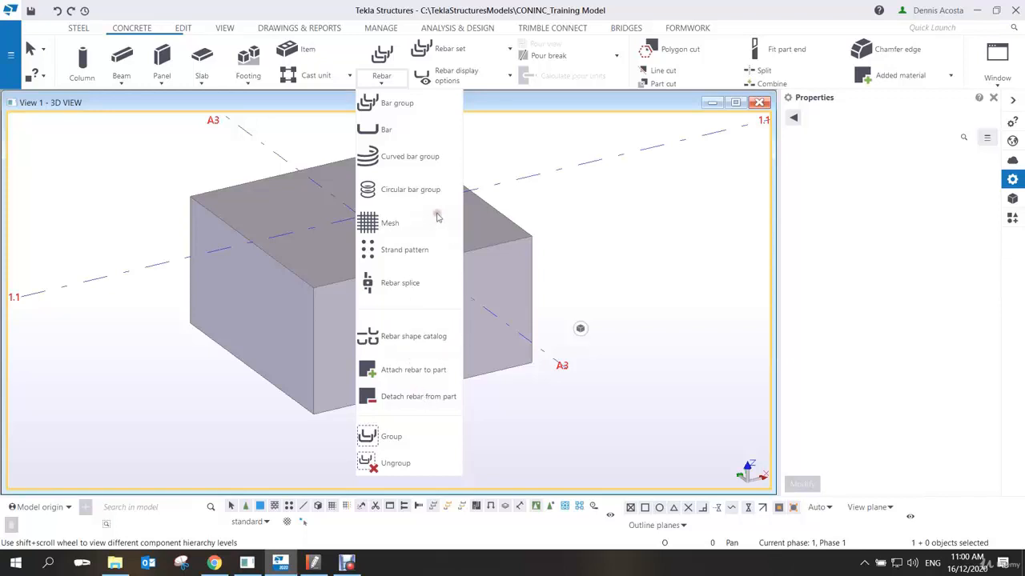
pyautogui.click(396, 104)
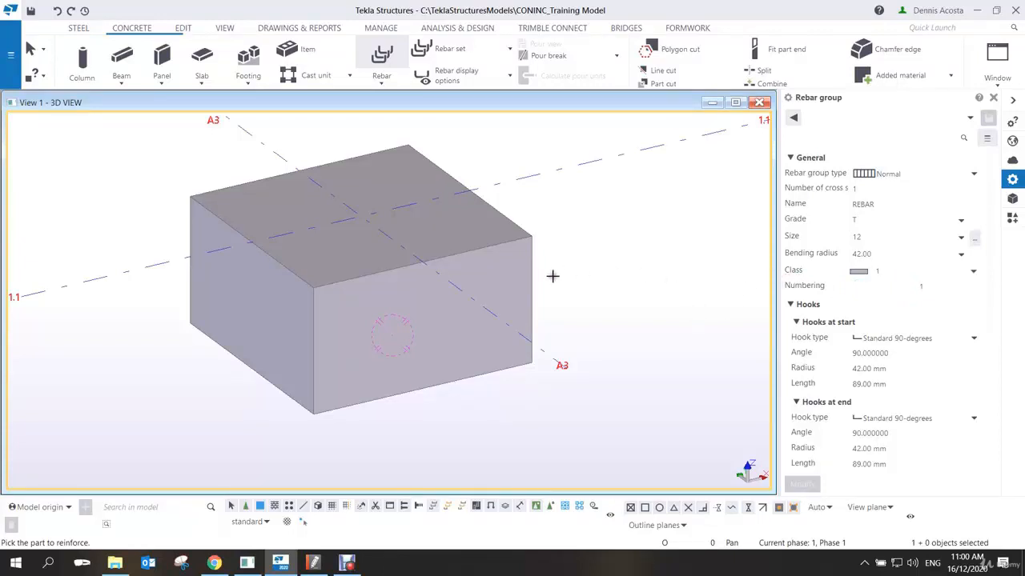
pyautogui.moveTo(554, 277); pyautogui.dragTo(586, 292, button='middle')
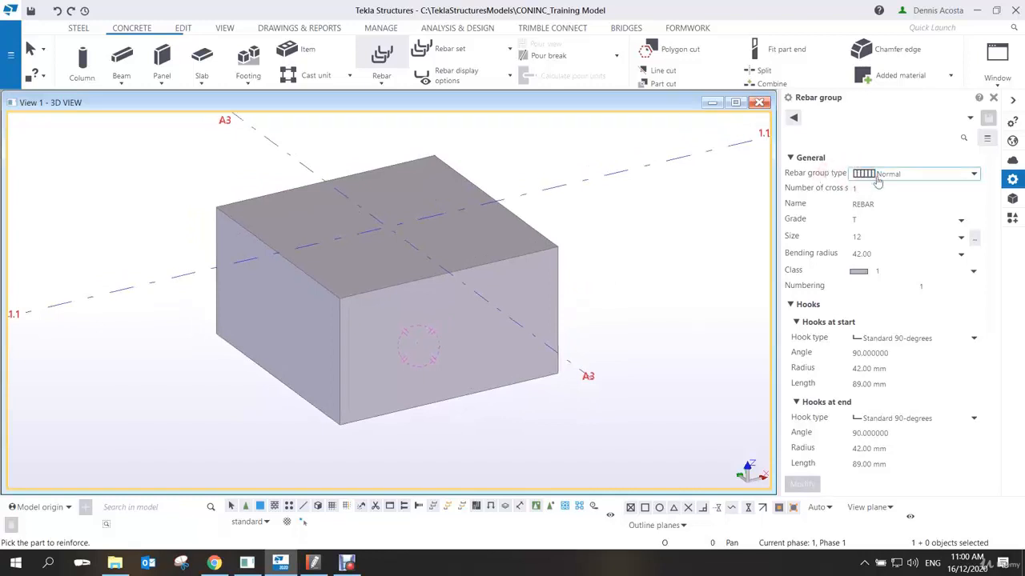
pyautogui.click(976, 176)
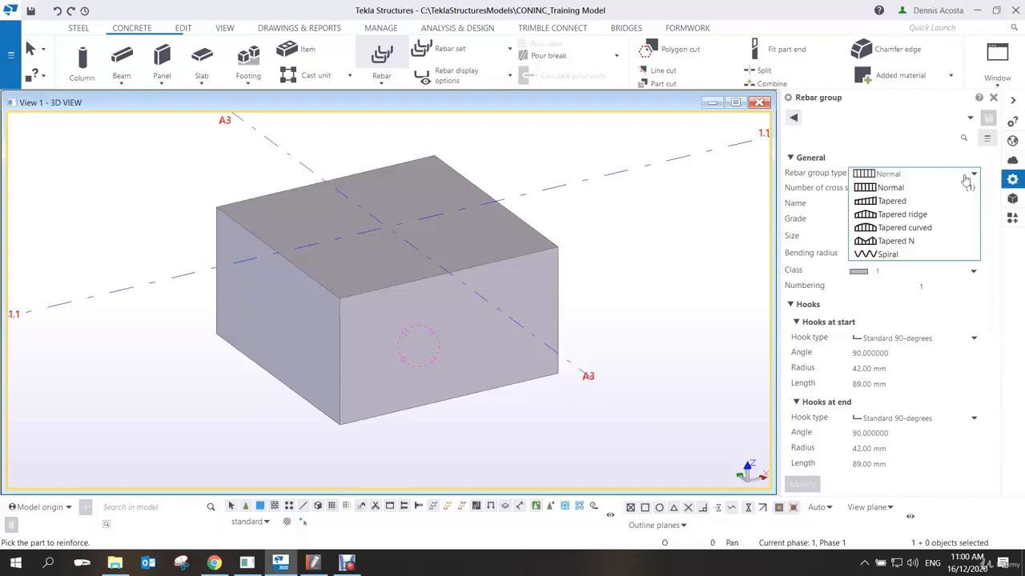
pyautogui.click(881, 188)
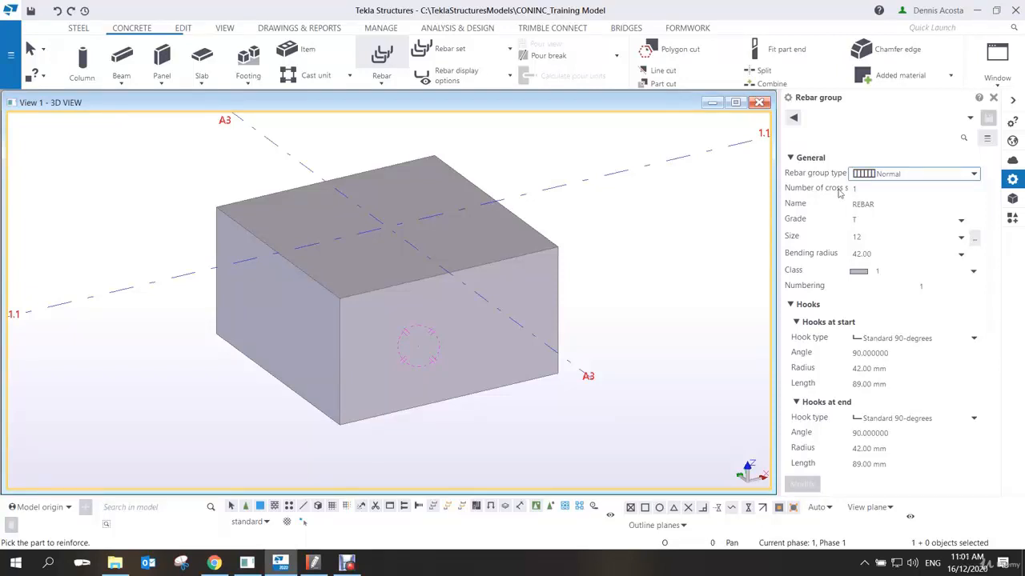
# Try the Tapered rebar group type and return the setting to Normal.
pyautogui.click(972, 174)
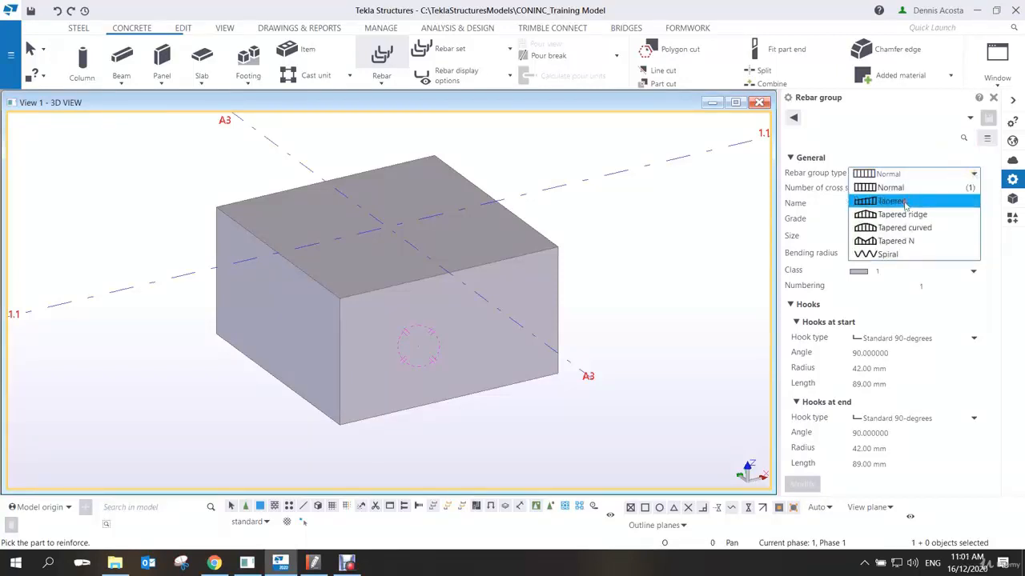
pyautogui.click(876, 198)
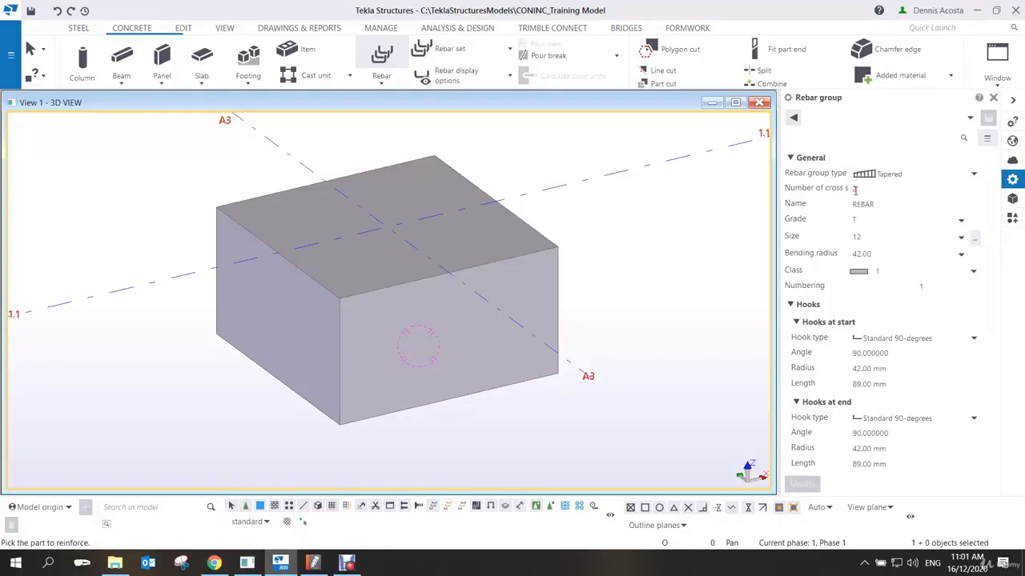
pyautogui.click(949, 176)
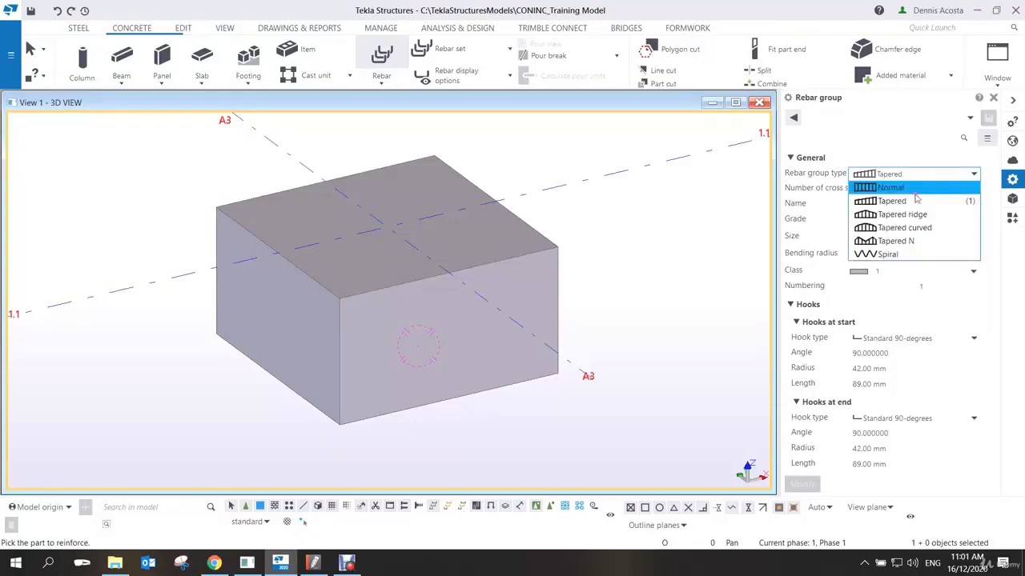
pyautogui.click(915, 189)
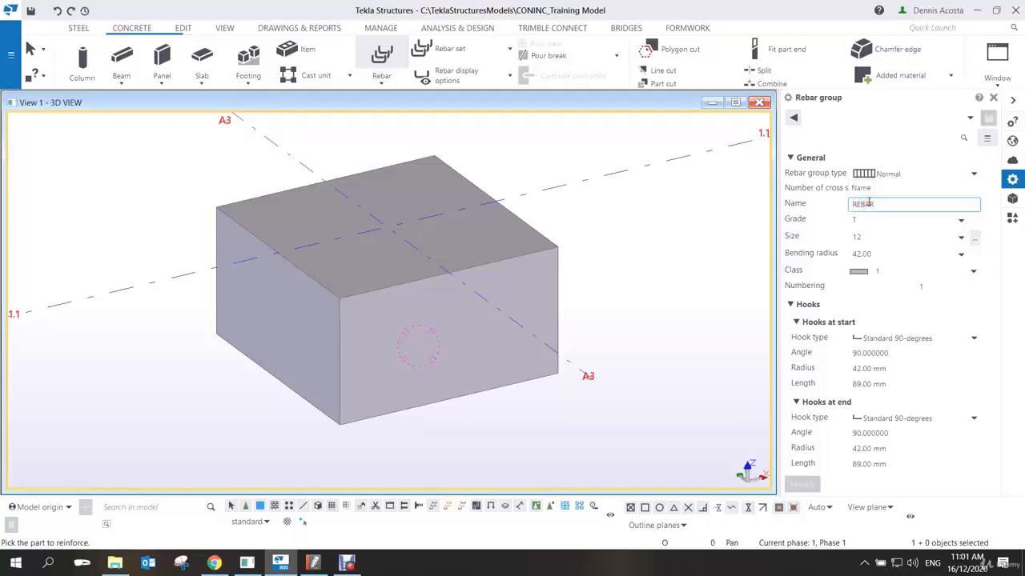
# Name the rebar group MAINBAR.
pyautogui.doubleClick(876, 205)
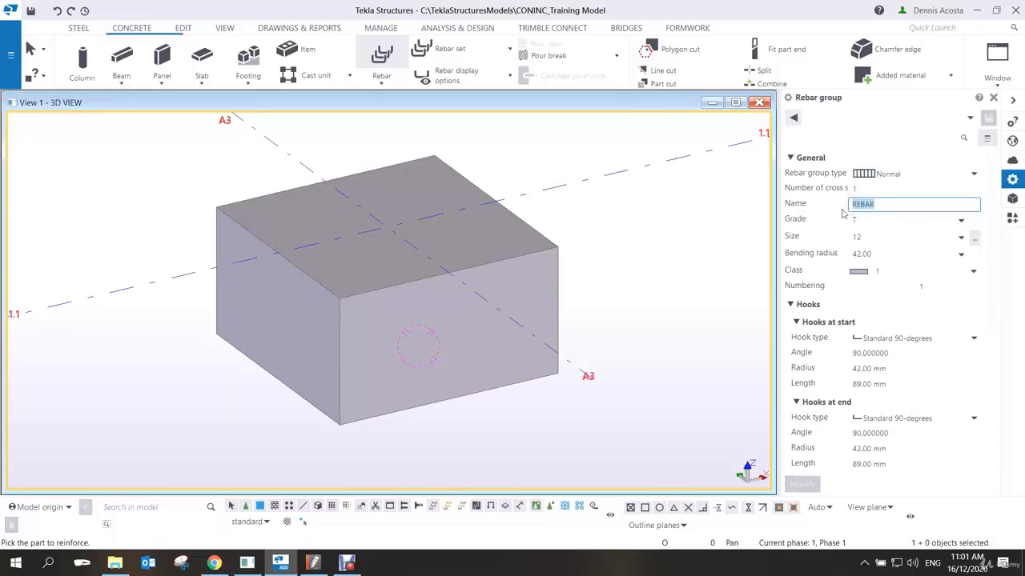
pyautogui.write('MAINBAR')
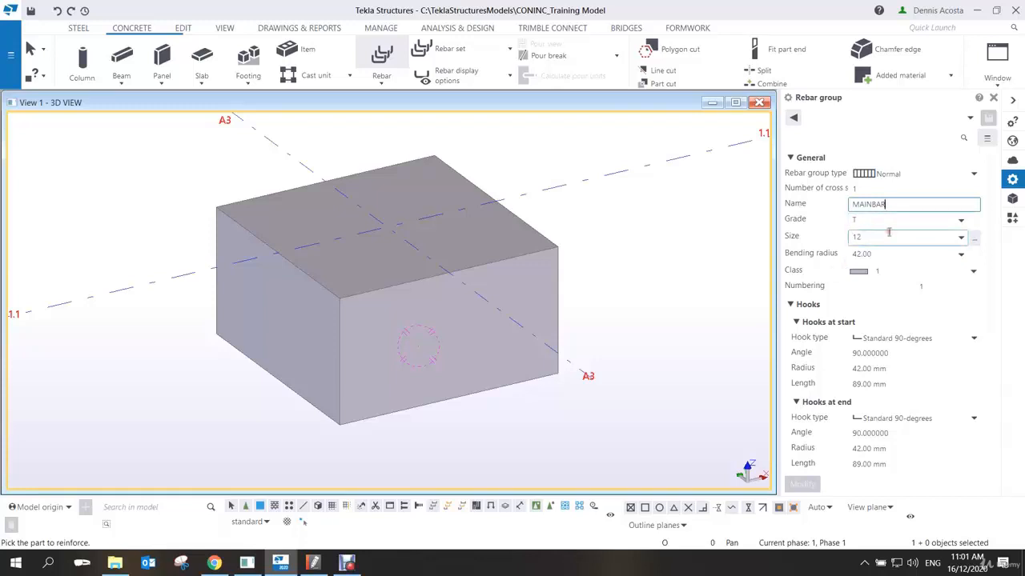
# Open the rebar catalog for the bar size, compare the grade H and R bars, and display the grade H list.
pyautogui.click(975, 239)
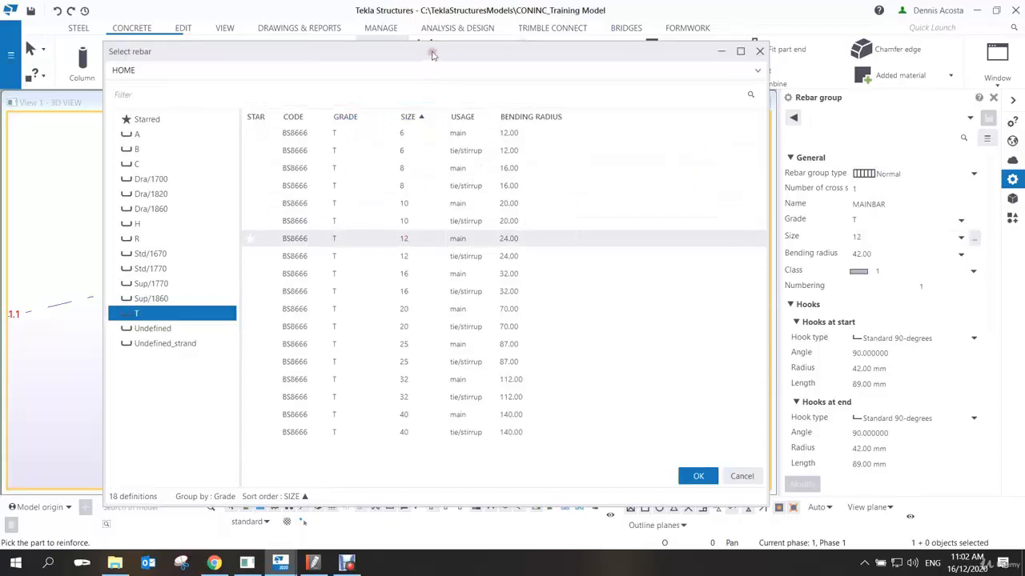
pyautogui.moveTo(432, 53); pyautogui.dragTo(410, 50)
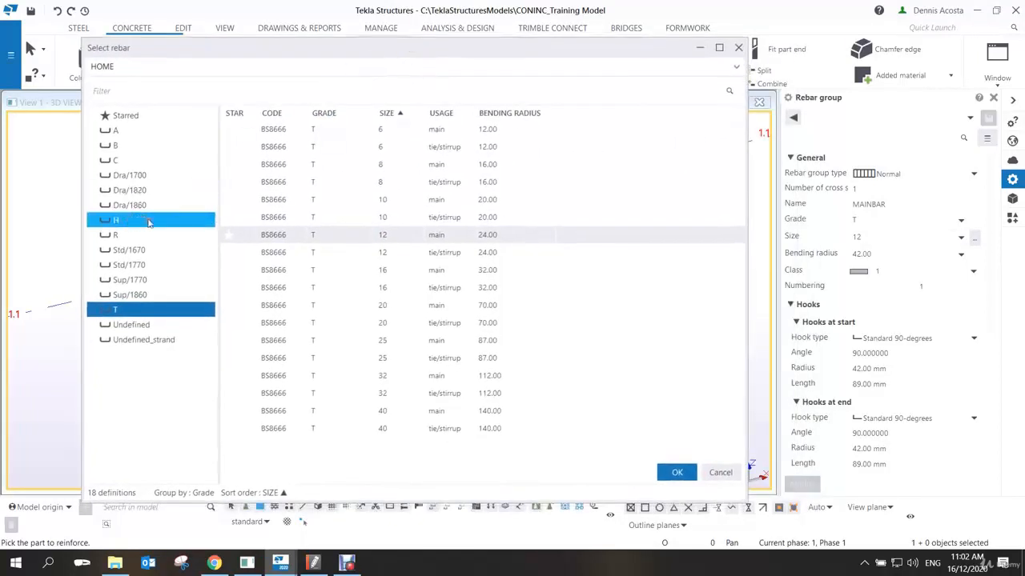
pyautogui.click(120, 221)
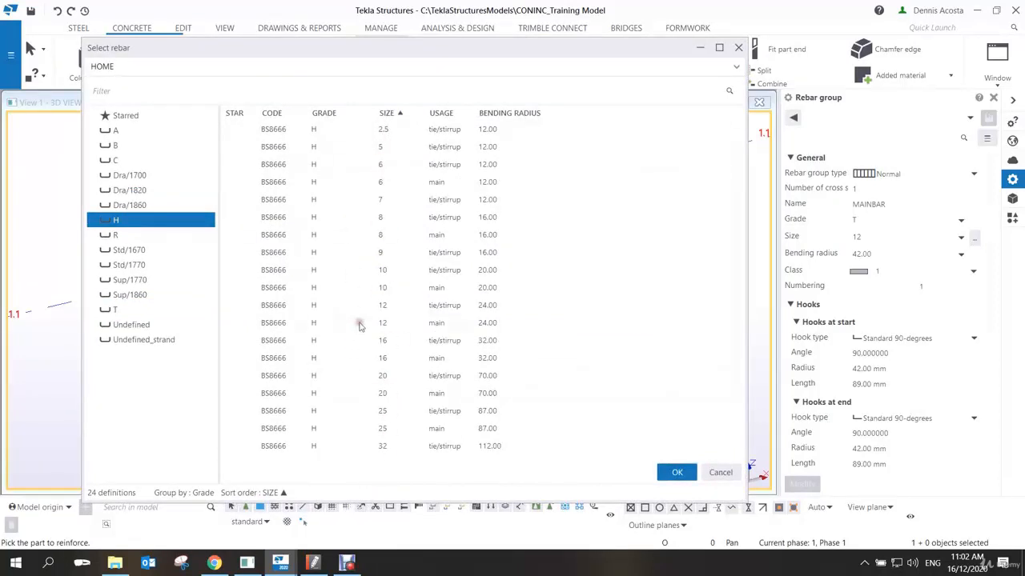
pyautogui.click(116, 234)
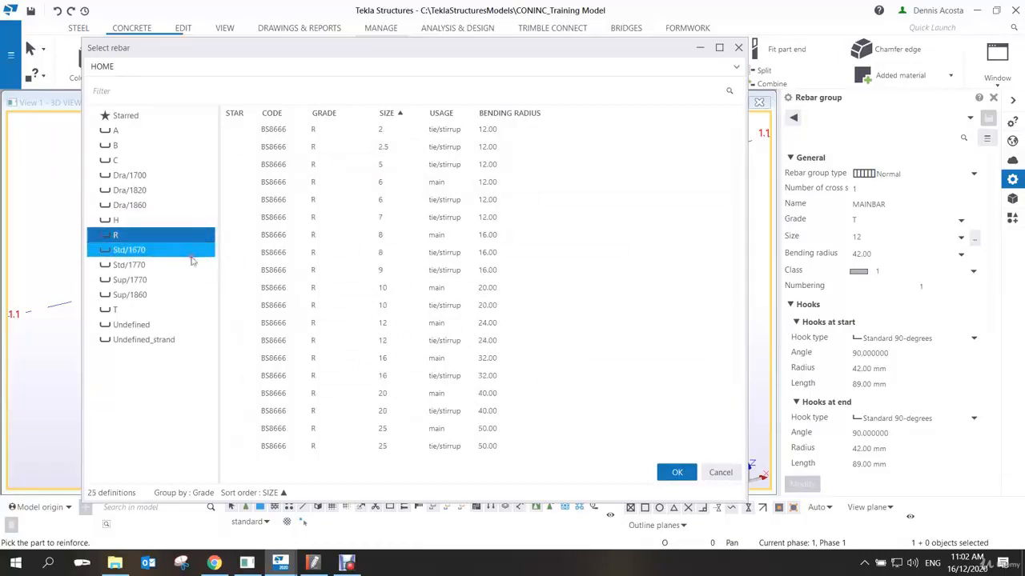
pyautogui.keyDown('ctrl'); pyautogui.click(133, 221); pyautogui.keyUp('ctrl')
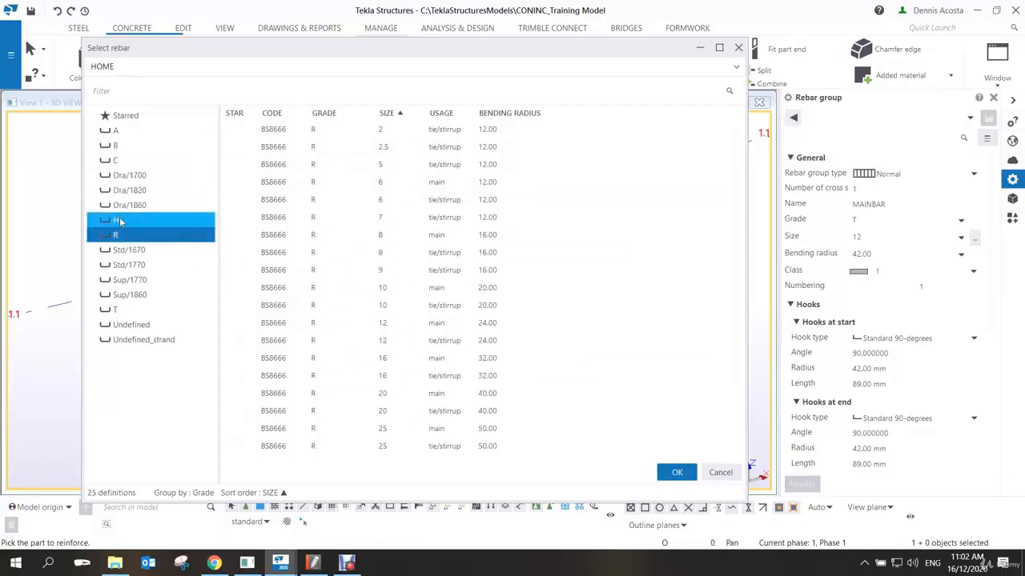
pyautogui.click(119, 218)
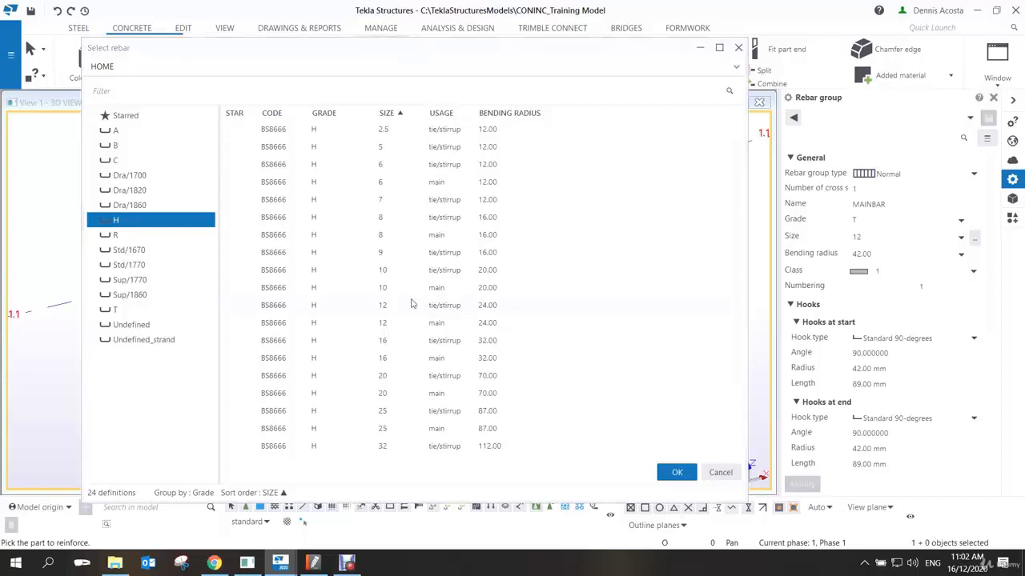
# Switch to File Explorer and browse to the TeklaStructures folder on the C: drive.
pyautogui.press('super+e')
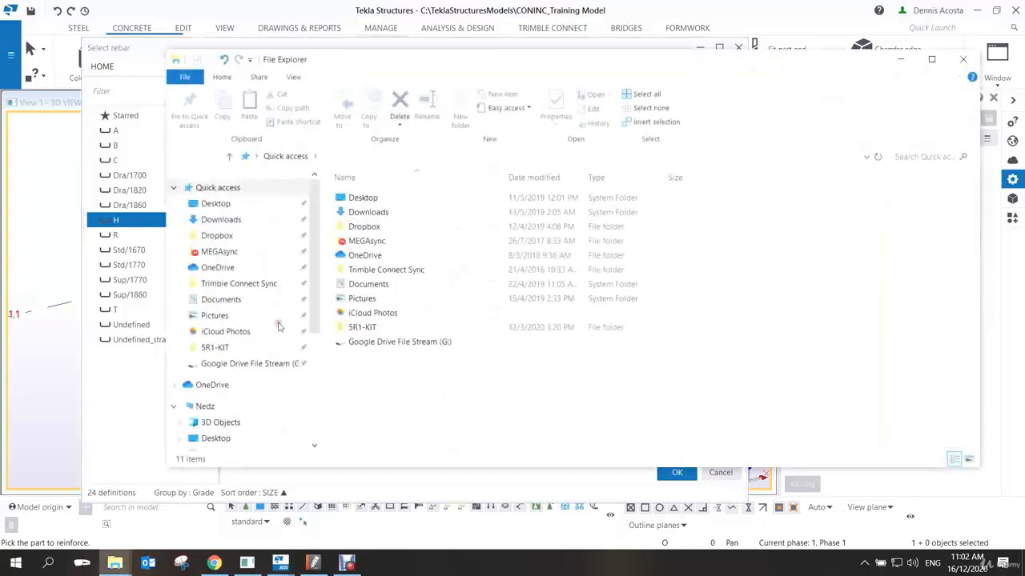
pyautogui.scroll(-2, 248, 359)
pyautogui.scroll(-1, 248, 359)
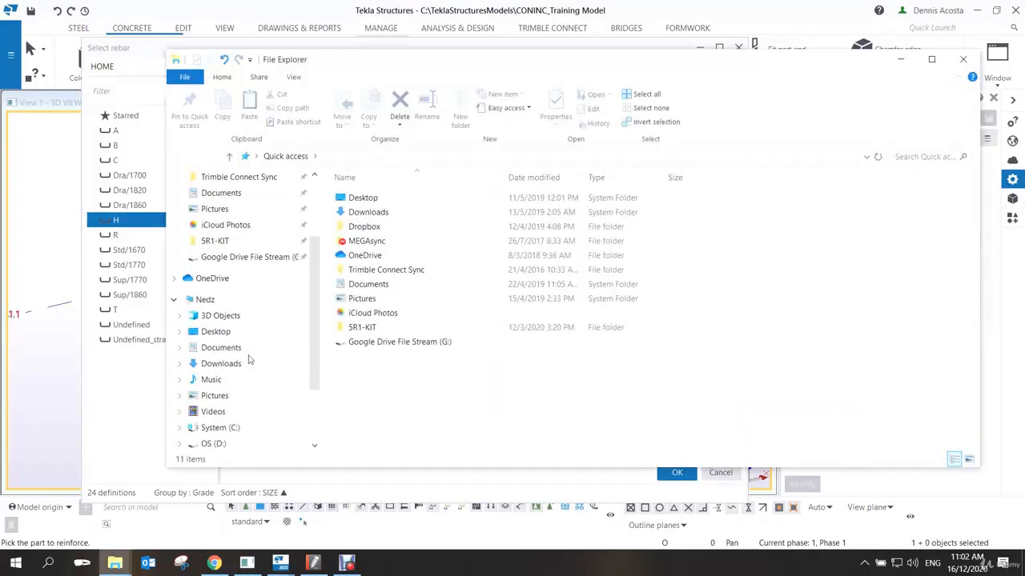
pyautogui.scroll(-2, 258, 344)
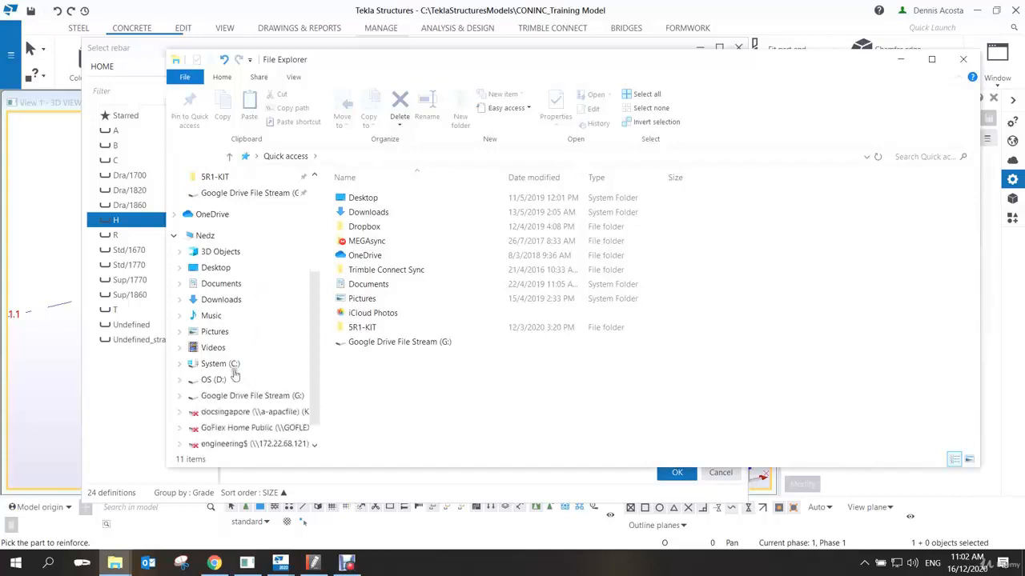
pyautogui.click(234, 367)
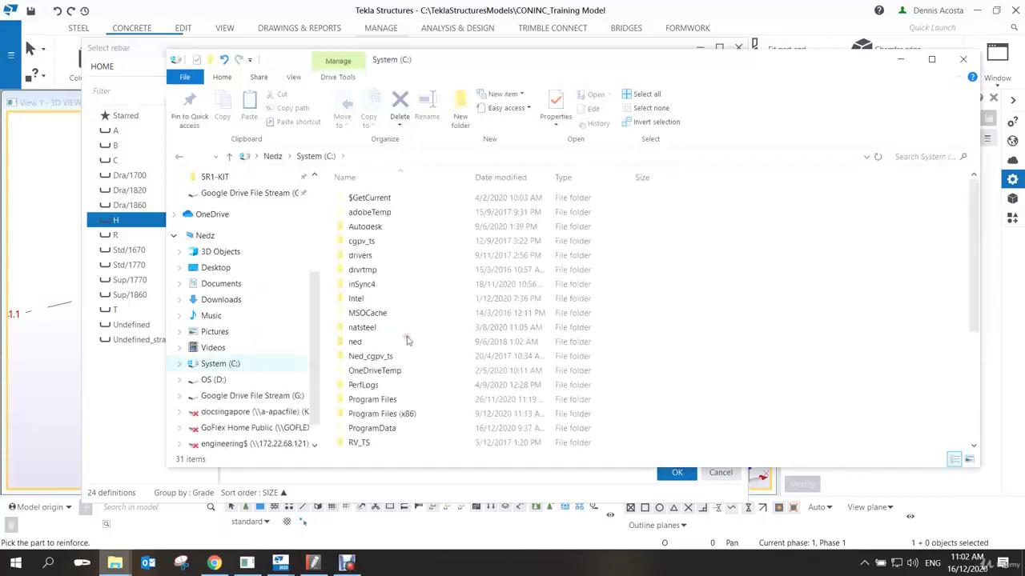
pyautogui.scroll(-5, 417, 348)
pyautogui.doubleClick(391, 329)
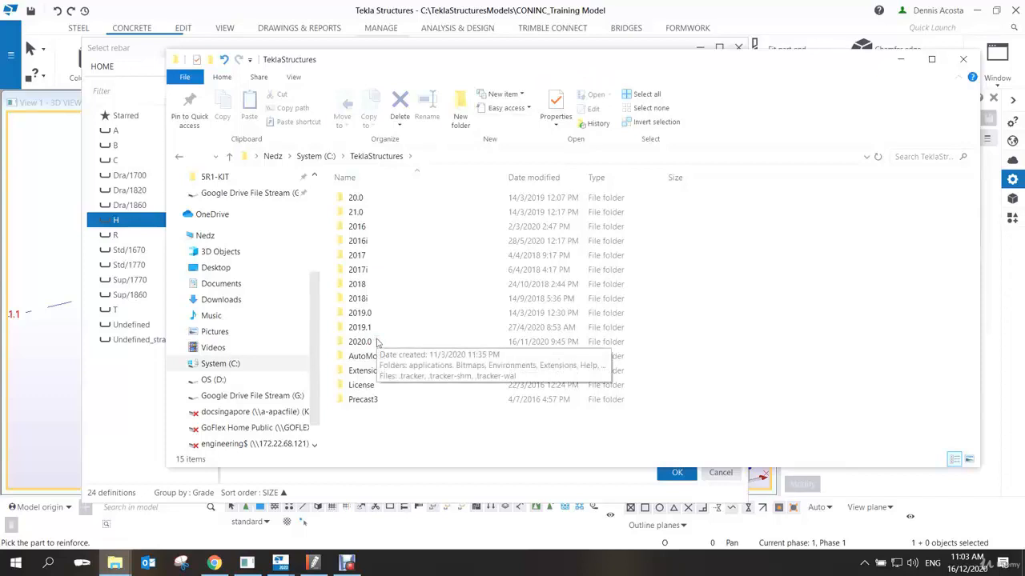
# Look inside the 2020.0 folder and return to the TeklaStructures folder.
pyautogui.press('super')
pyautogui.press('super+e')
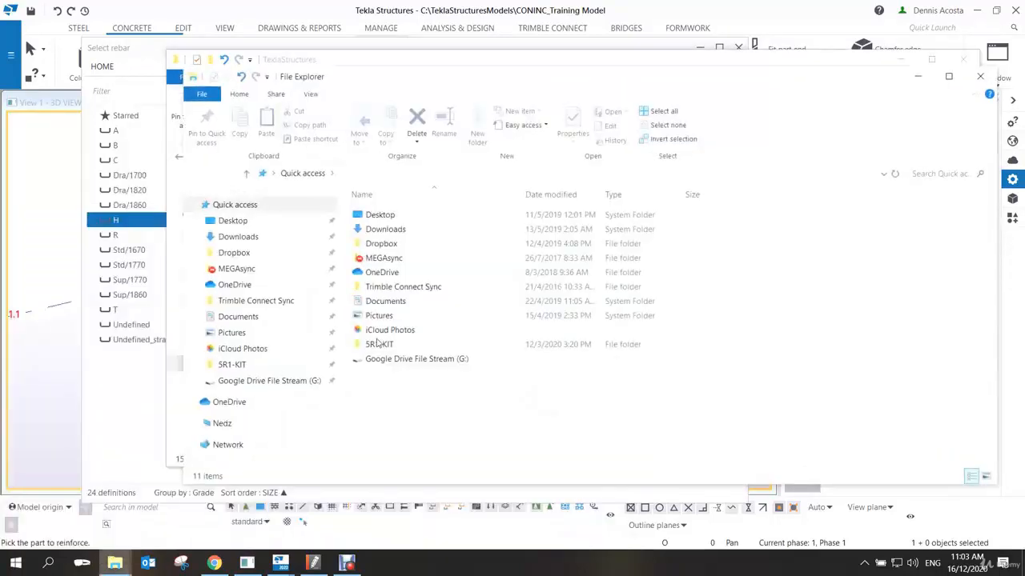
pyautogui.click(978, 78)
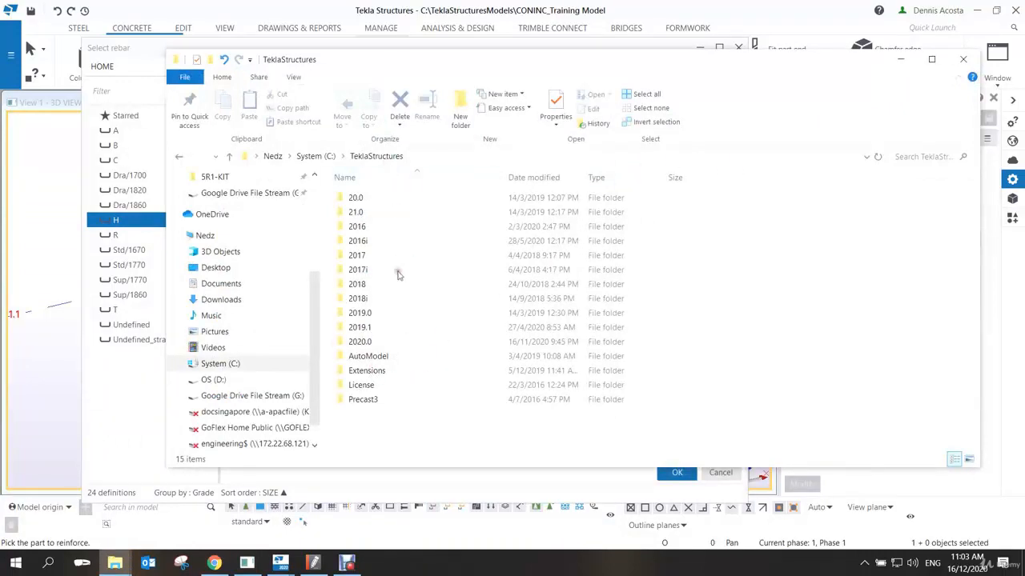
pyautogui.doubleClick(372, 343)
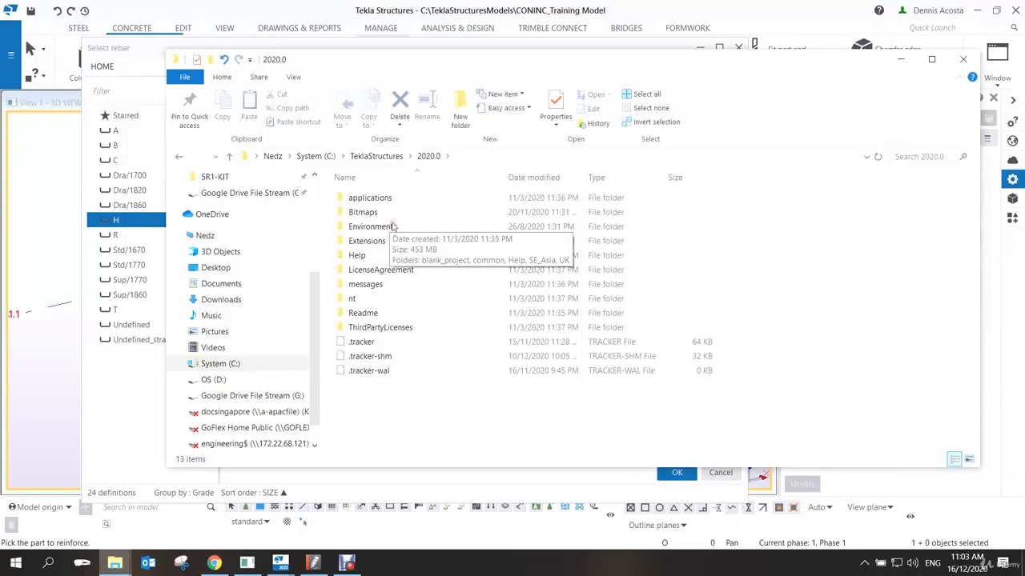
pyautogui.click(382, 156)
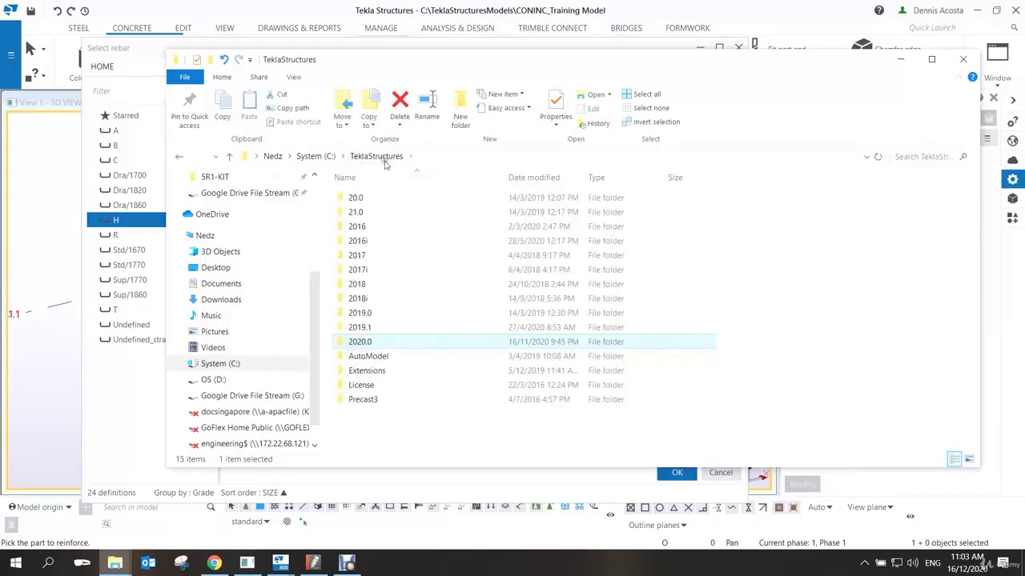
# Open rebar_database.inp from the 2019.0\Environments\se_asia\General\profil folder.
pyautogui.doubleClick(365, 315)
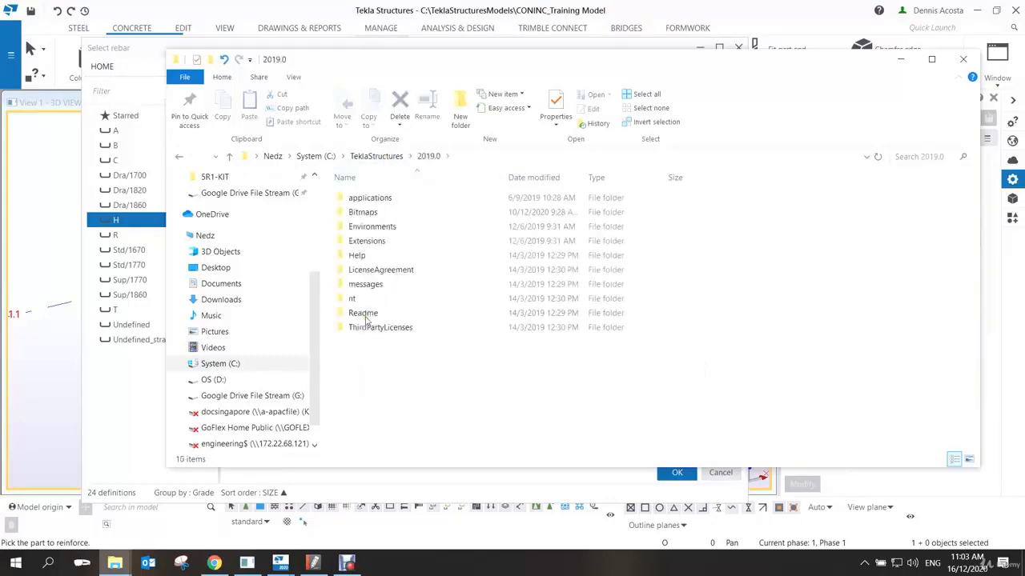
pyautogui.doubleClick(384, 227)
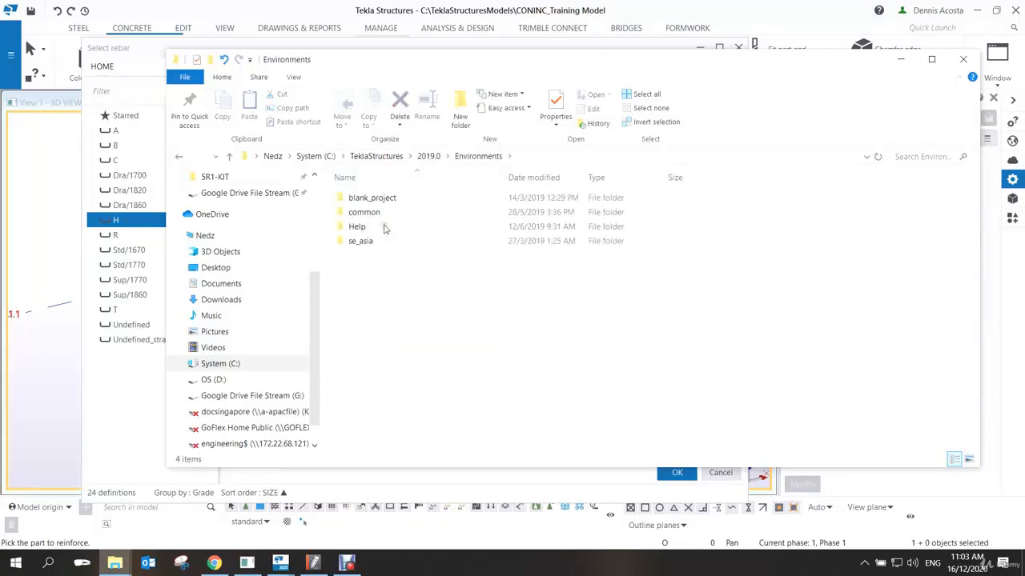
pyautogui.doubleClick(379, 242)
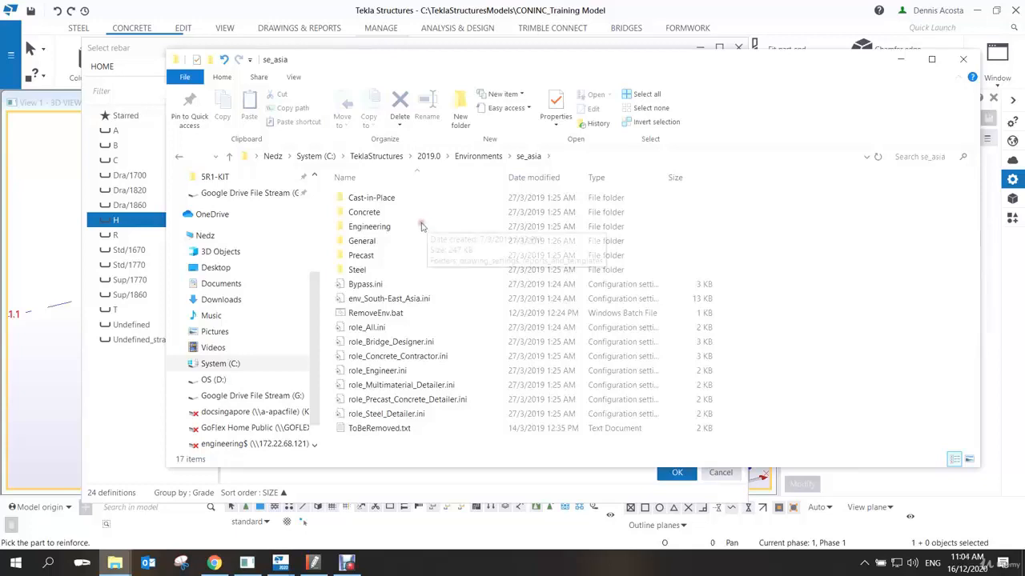
pyautogui.click(381, 242)
pyautogui.doubleClick(381, 242)
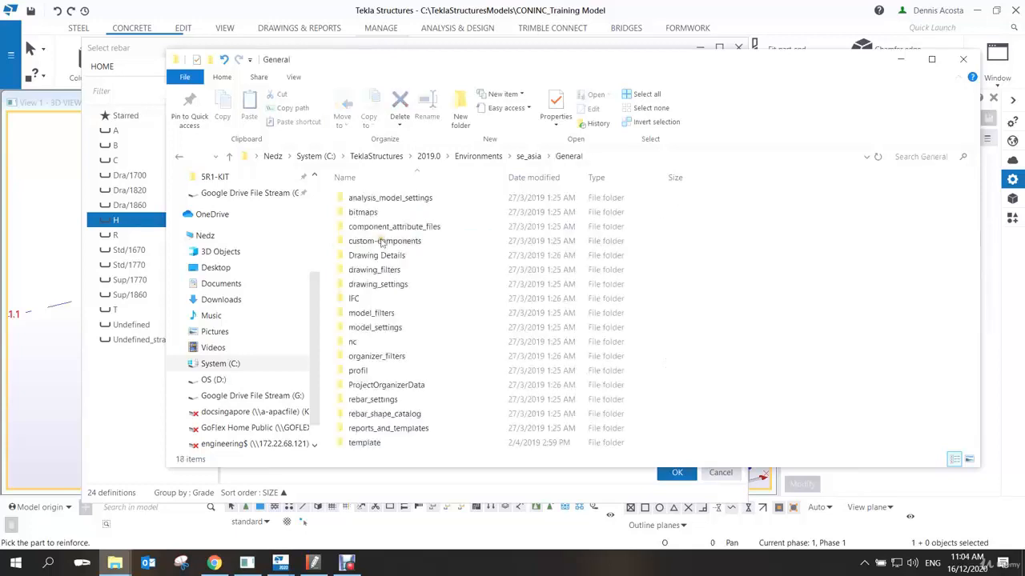
pyautogui.doubleClick(360, 370)
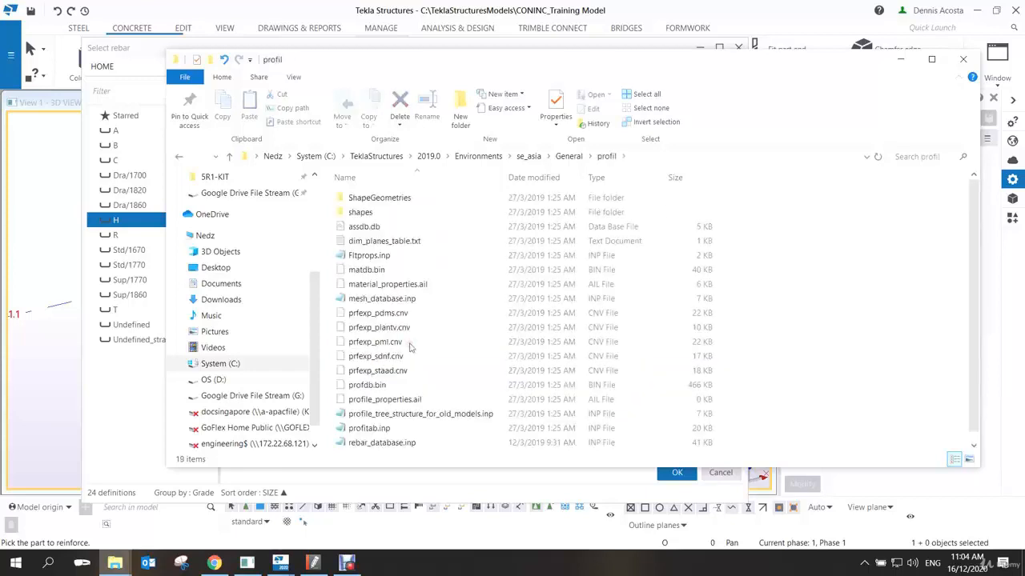
pyautogui.scroll(-1, 410, 346)
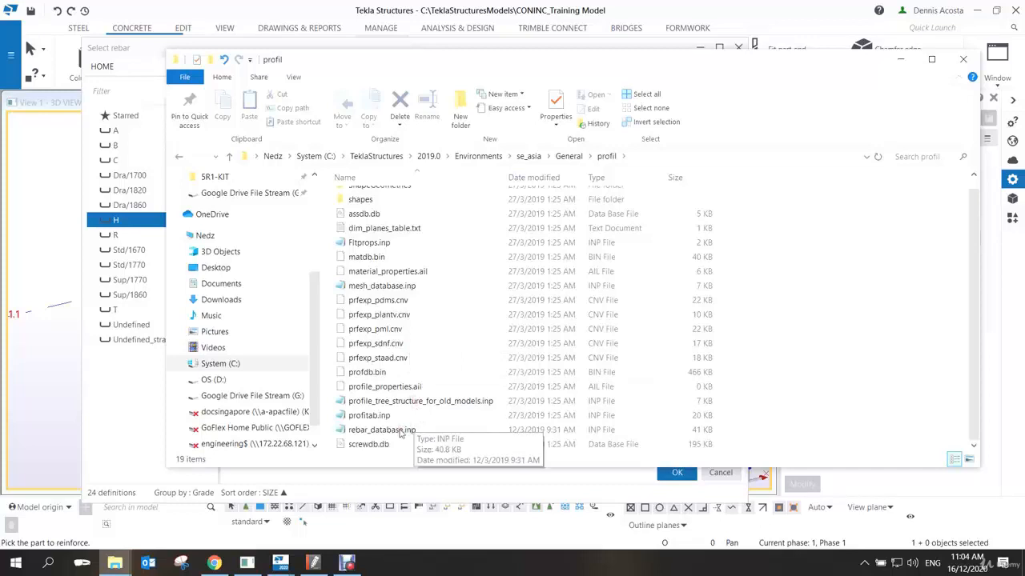
pyautogui.doubleClick(381, 430)
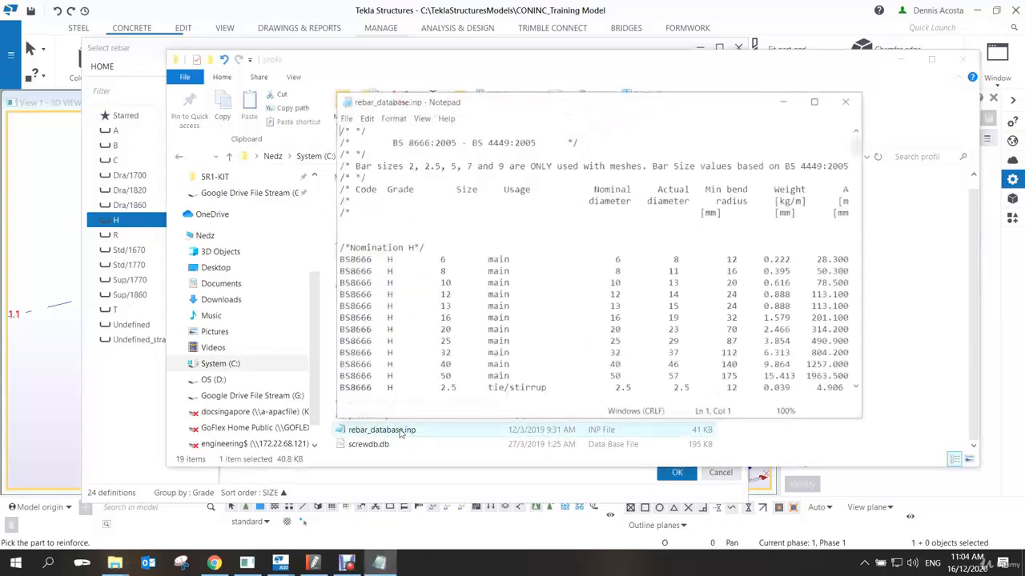
# Examine the grade H size 13 tie/stirrup entry in the rebar database, and close the file and its folder without editing.
pyautogui.doubleClick(629, 104)
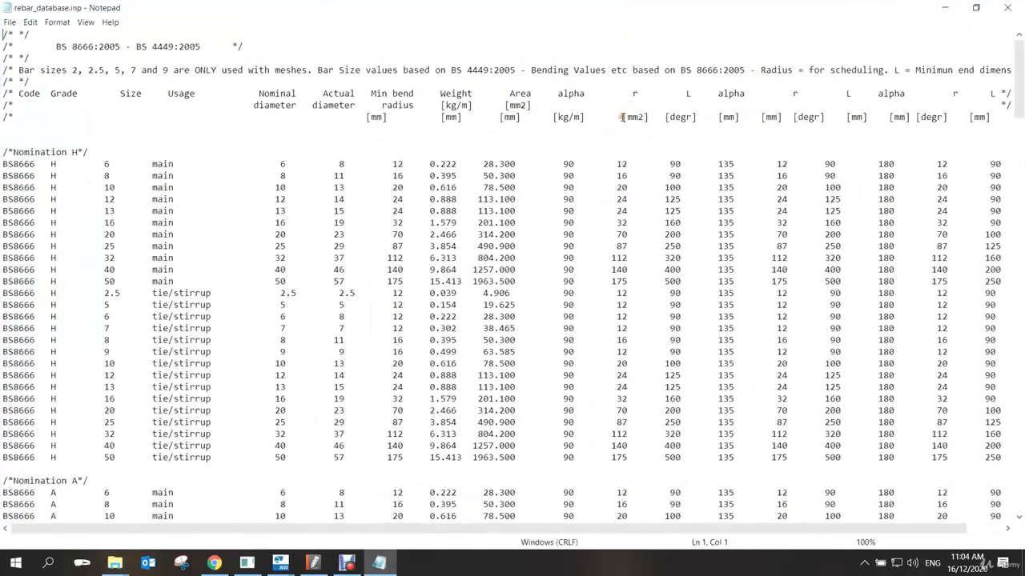
pyautogui.scroll(-1, 603, 286)
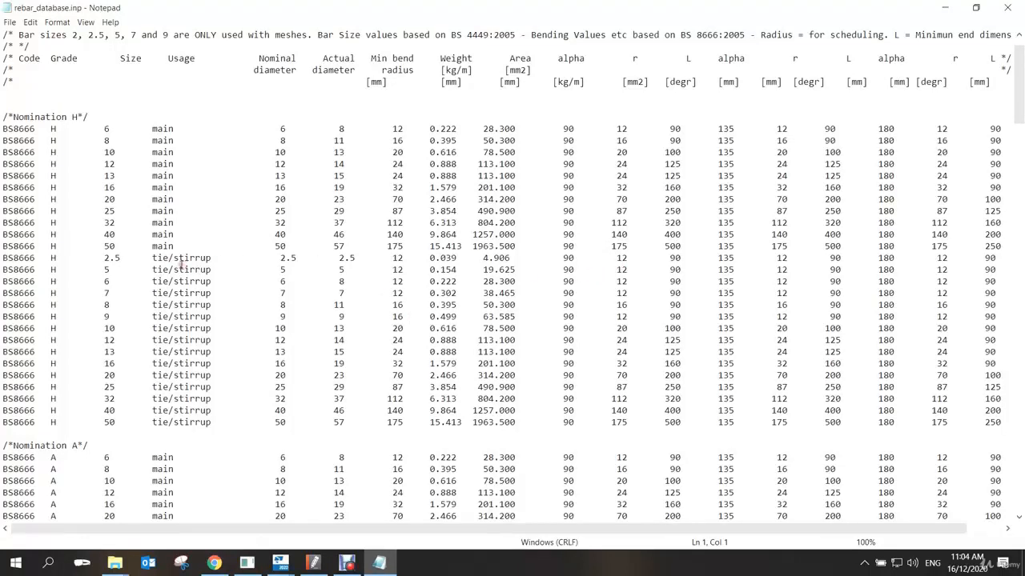
pyautogui.click(3, 352)
pyautogui.moveTo(7, 358); pyautogui.dragTo(1010, 364)
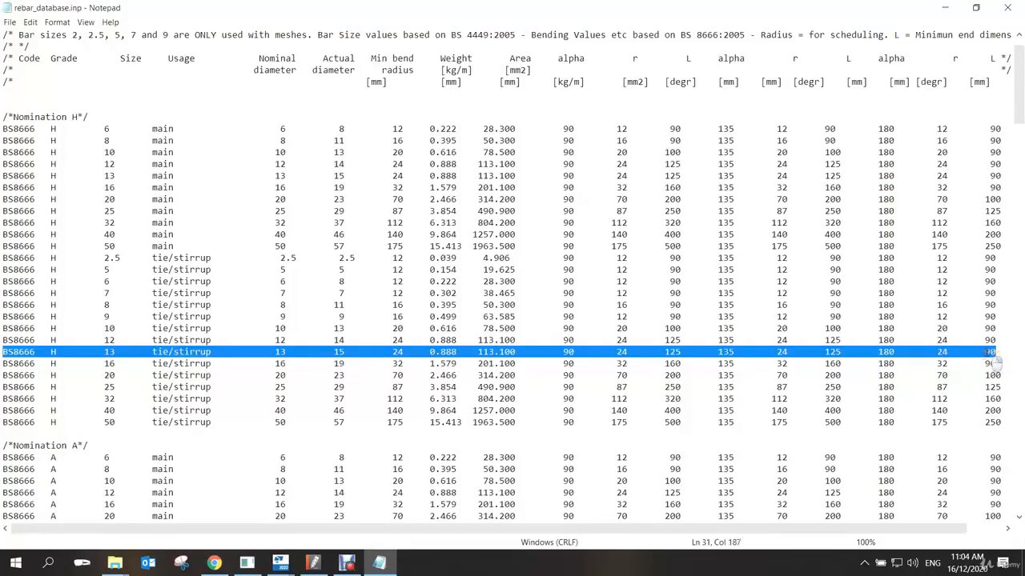
pyautogui.rightClick(1000, 353)
pyautogui.click(891, 391)
pyautogui.click(4, 433)
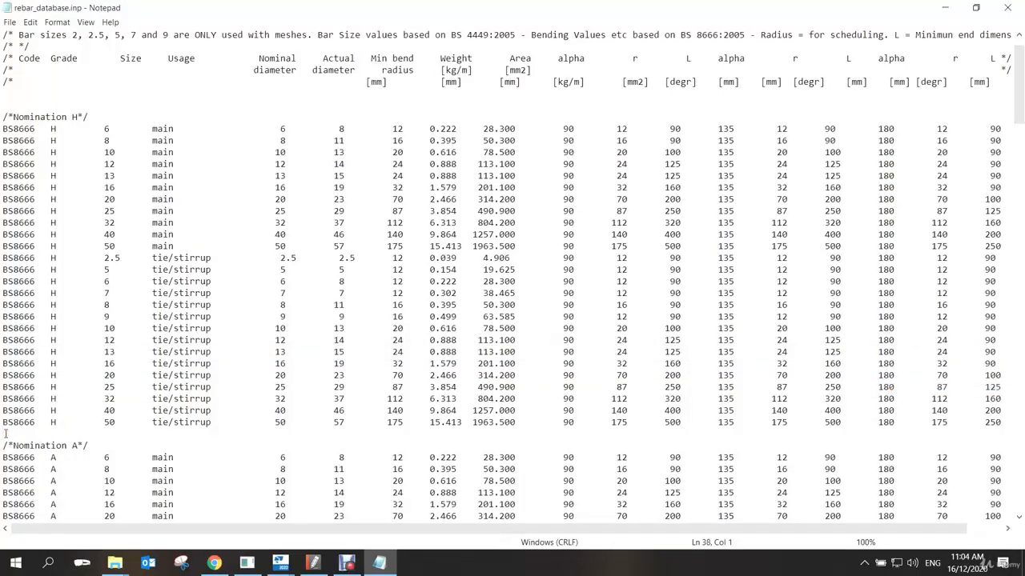
pyautogui.click(116, 351)
pyautogui.click(1007, 8)
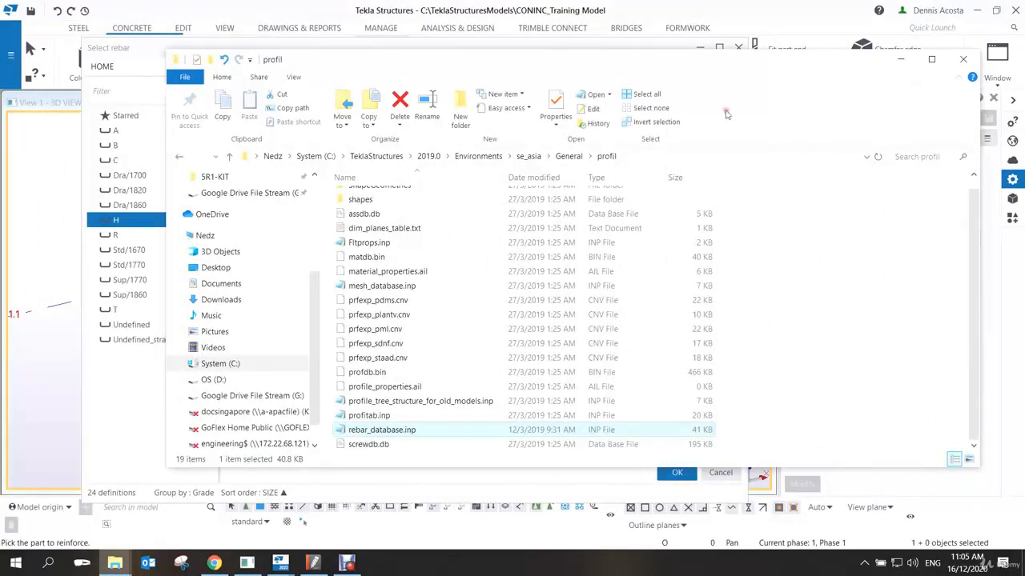
pyautogui.click(963, 59)
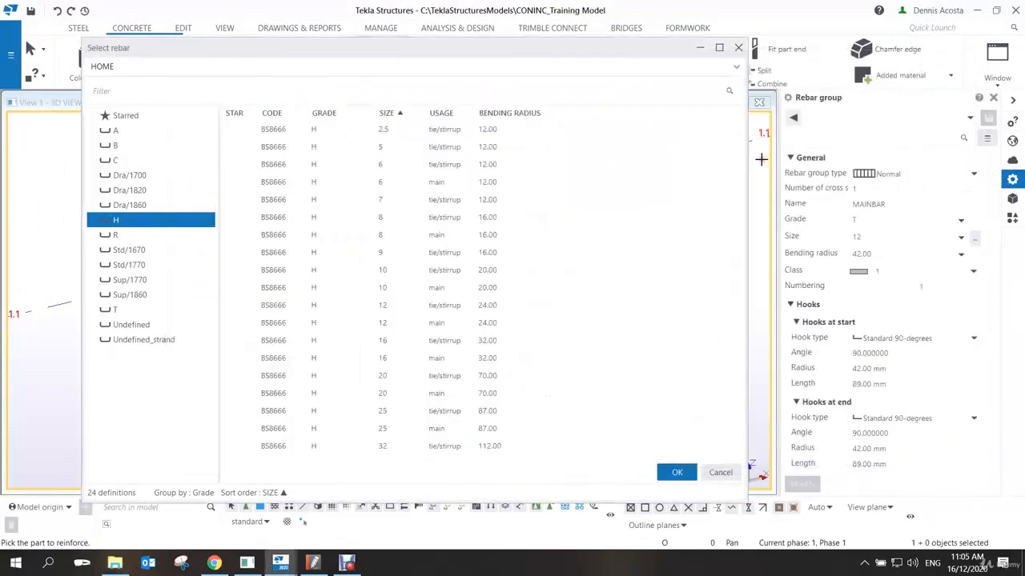
# Assign the grade H, size 16 tie/stirrup bar from the rebar catalog to the group.
pyautogui.click(388, 340)
pyautogui.click(676, 473)
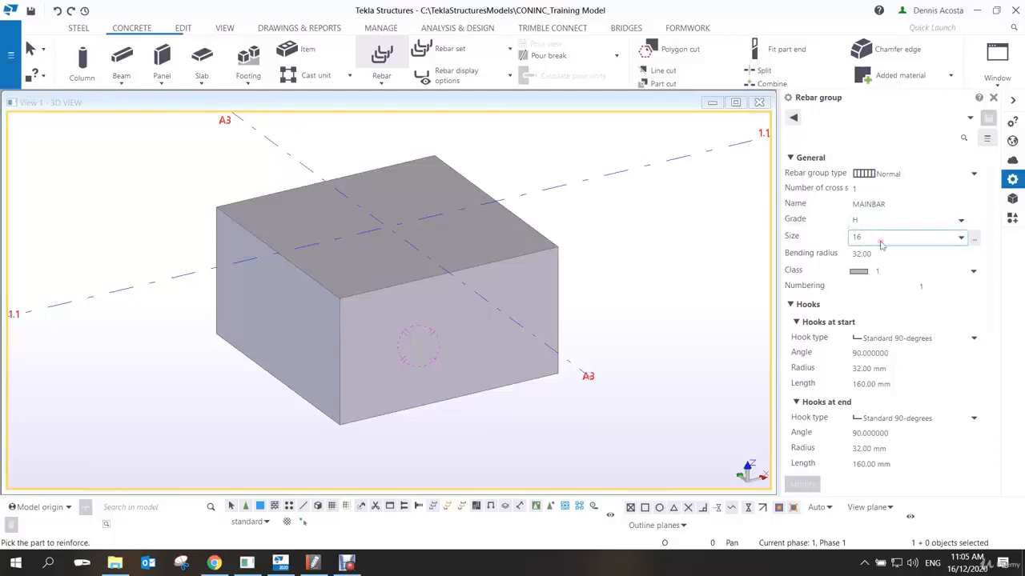
# Check the available grade and size options for the rebar group, choosing H and 16 again, and go to its bending radius.
pyautogui.click(960, 219)
pyautogui.click(858, 329)
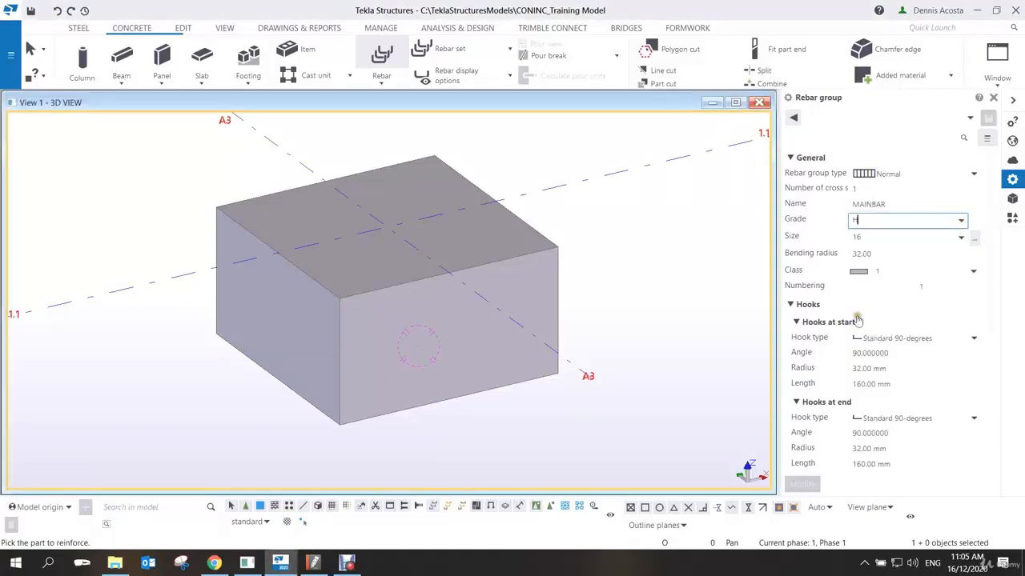
pyautogui.click(962, 238)
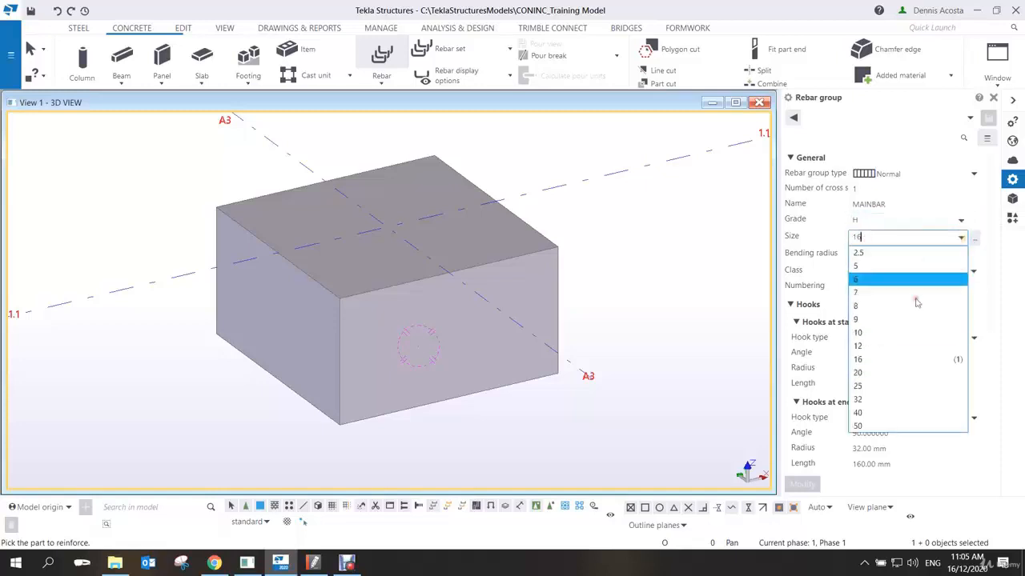
pyautogui.click(863, 359)
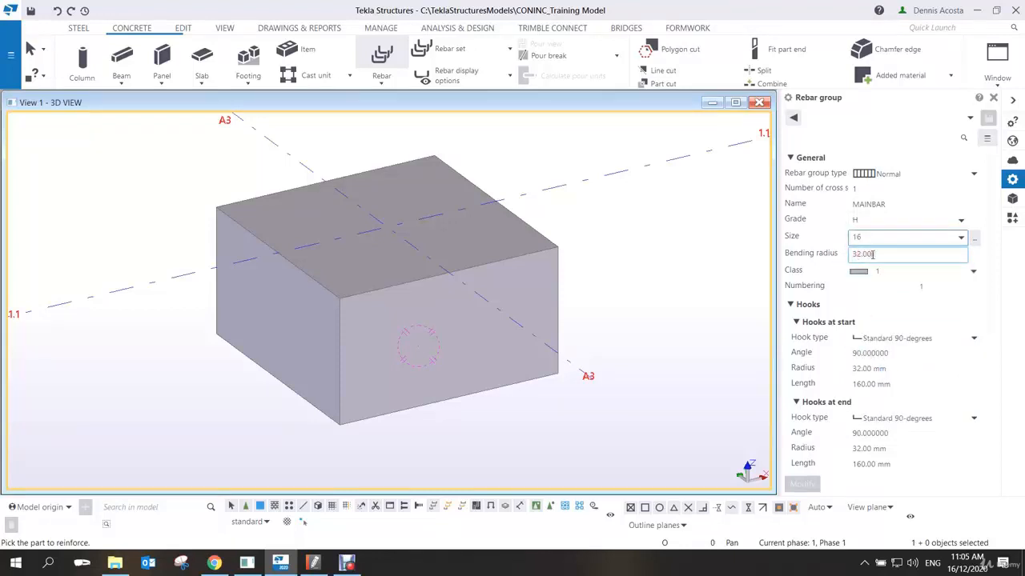
pyautogui.press('Tab')
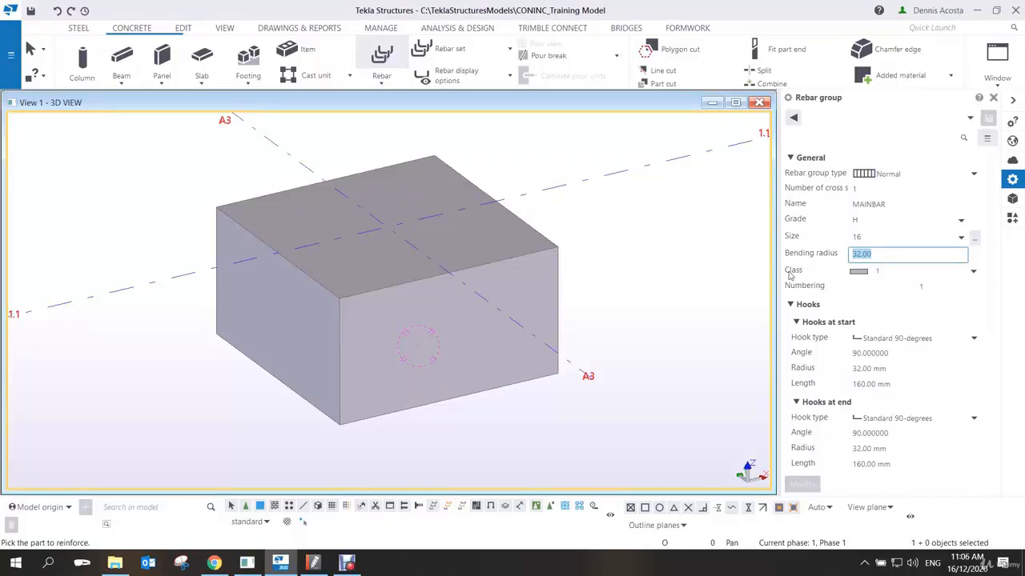
# Set the rebar group's bending radius to 20 and its class to 2.
pyautogui.write('20')
pyautogui.press('Tab')
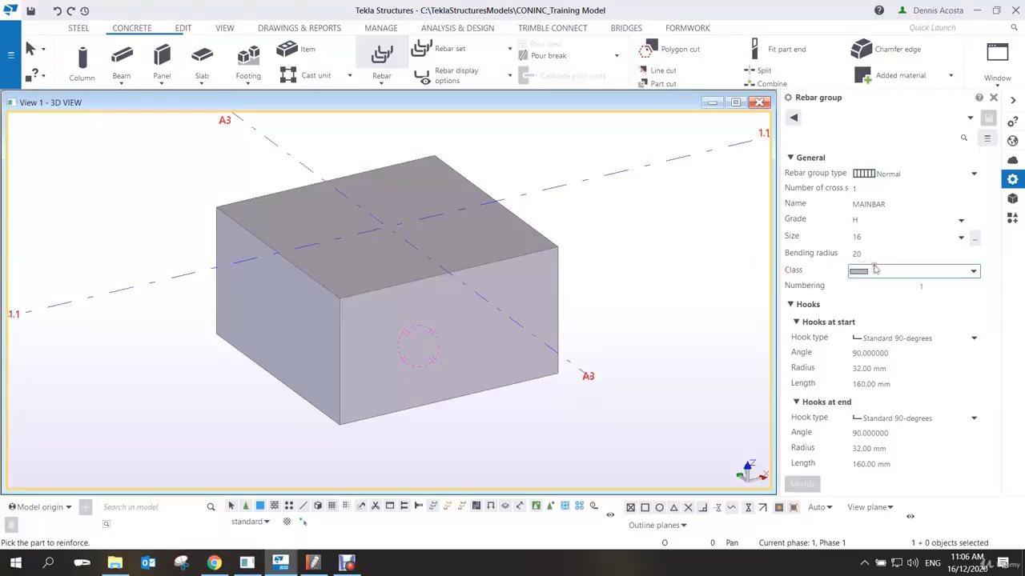
pyautogui.click(973, 272)
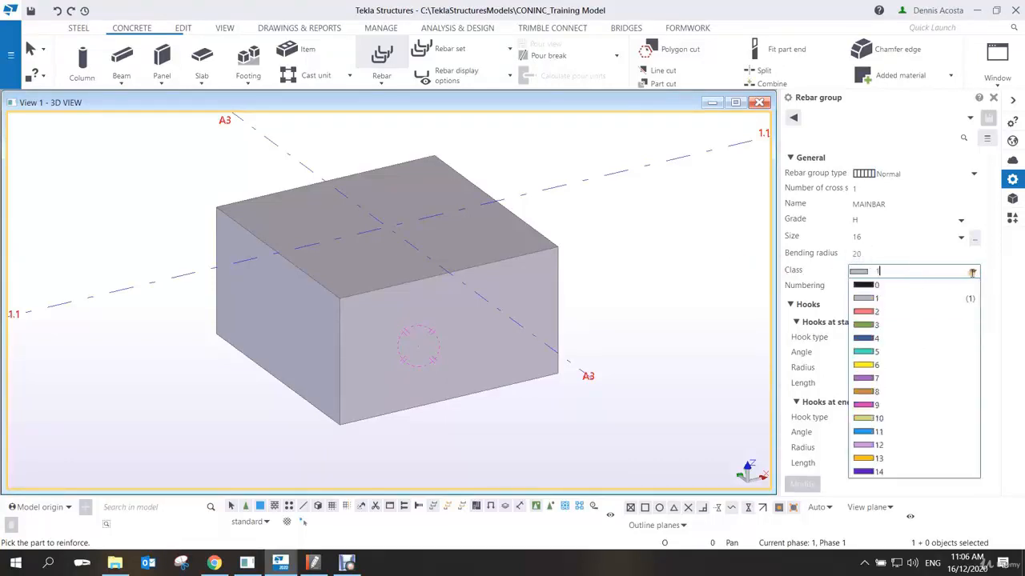
pyautogui.click(893, 310)
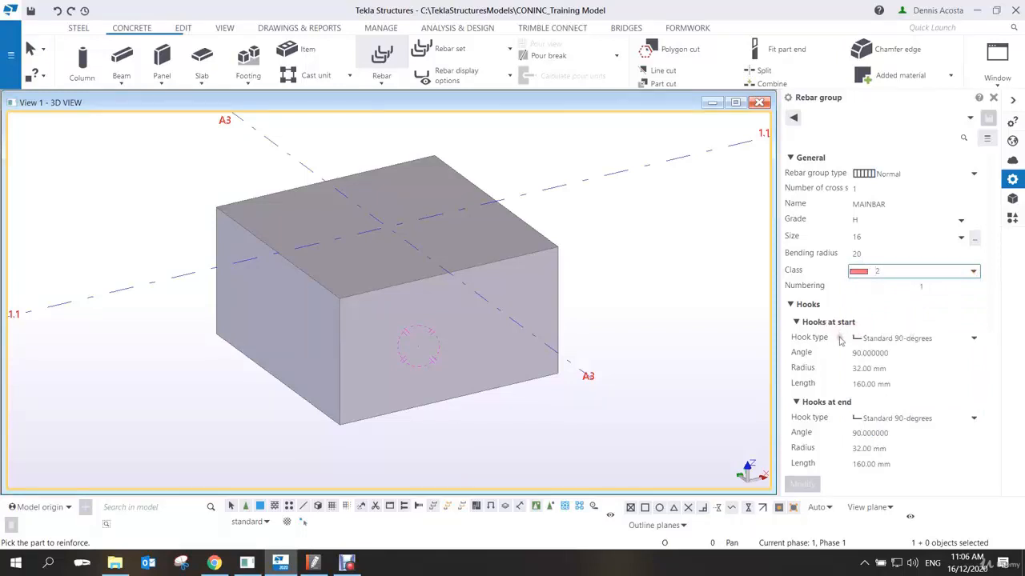
# Set the hook type to No hook at both the start and the end of the bars.
pyautogui.scroll(-1, 842, 340)
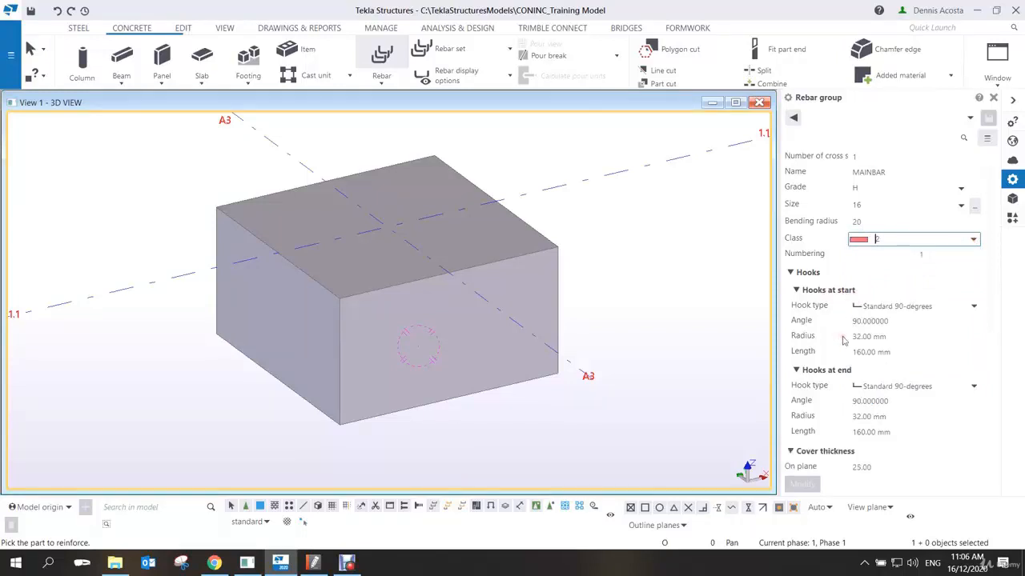
pyautogui.scroll(-3, 842, 339)
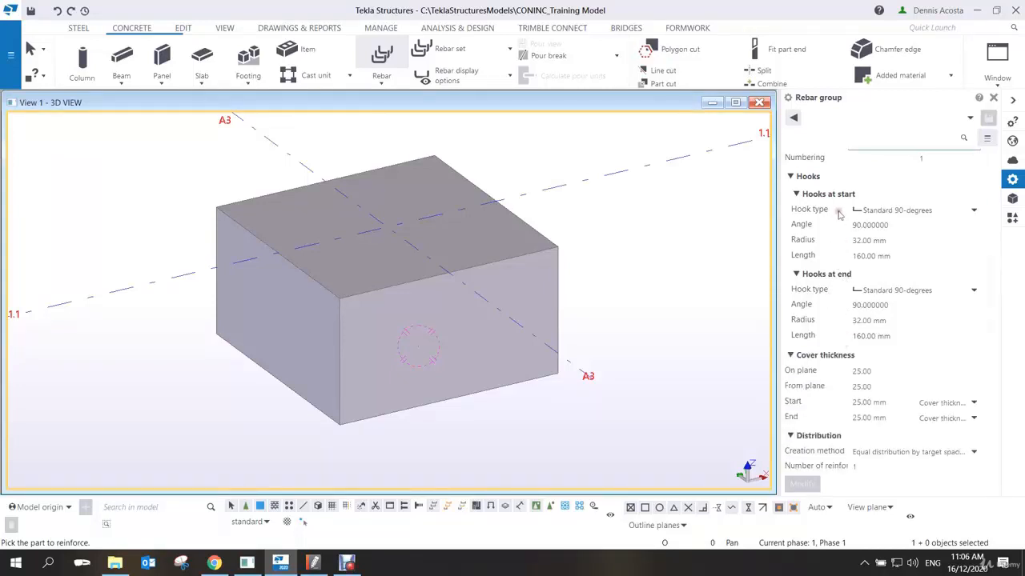
pyautogui.click(893, 211)
pyautogui.click(887, 216)
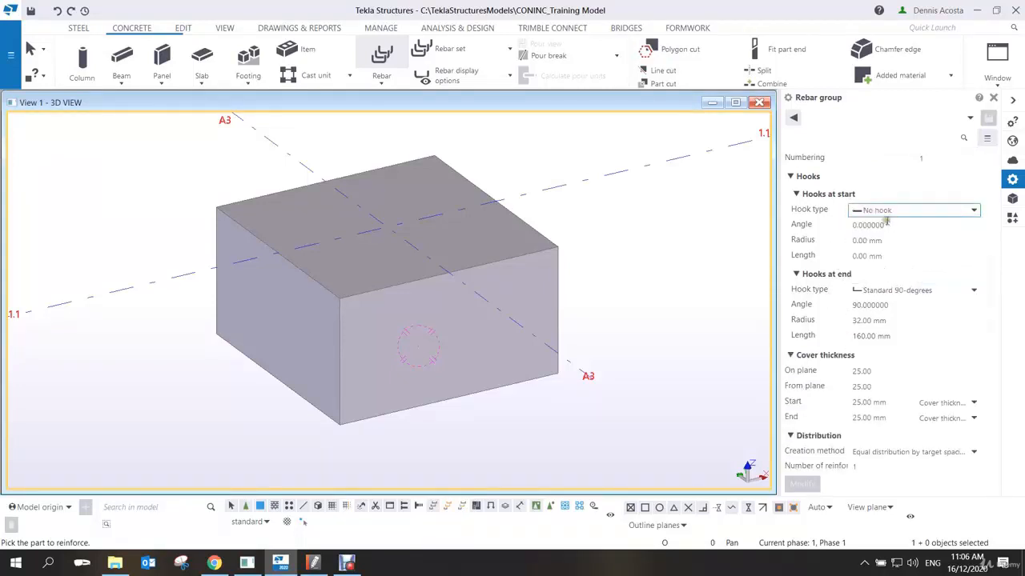
pyautogui.click(890, 290)
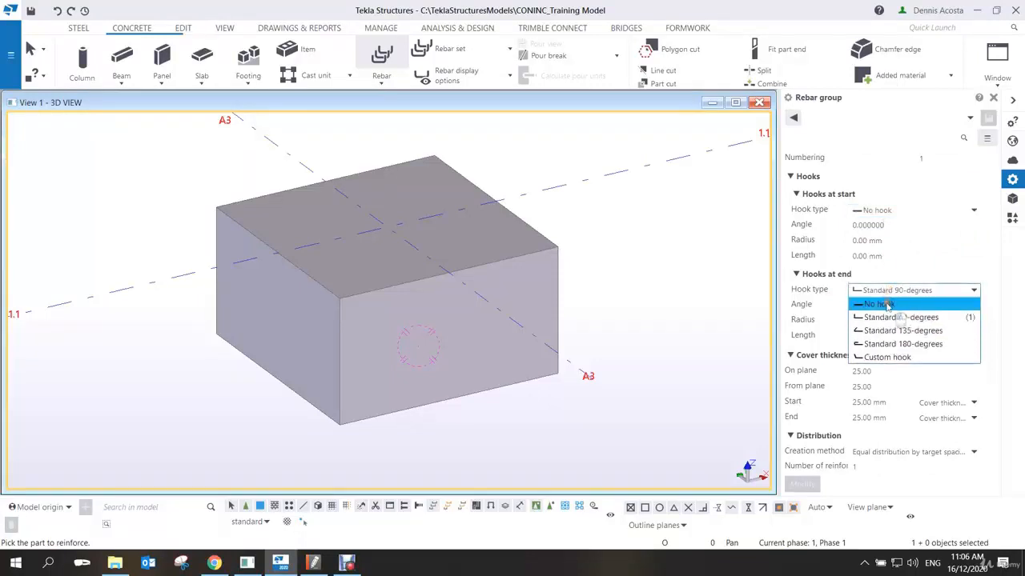
pyautogui.click(888, 298)
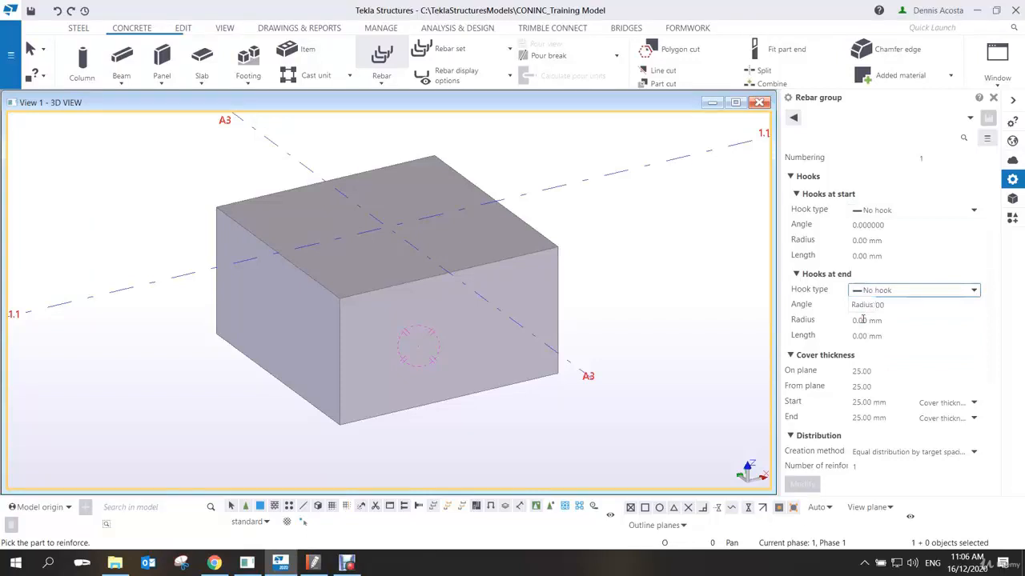
# Set the on plane, from plane, start and end cover thicknesses of the rebar group to 0.
pyautogui.scroll(-3, 863, 318)
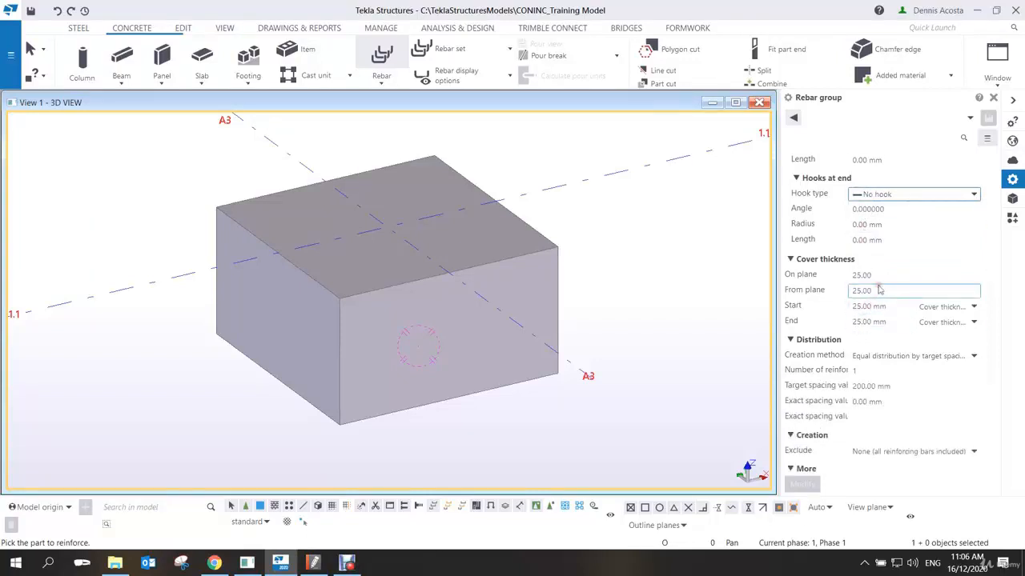
pyautogui.click(867, 276)
pyautogui.moveTo(867, 277); pyautogui.dragTo(778, 285)
pyautogui.write('0')
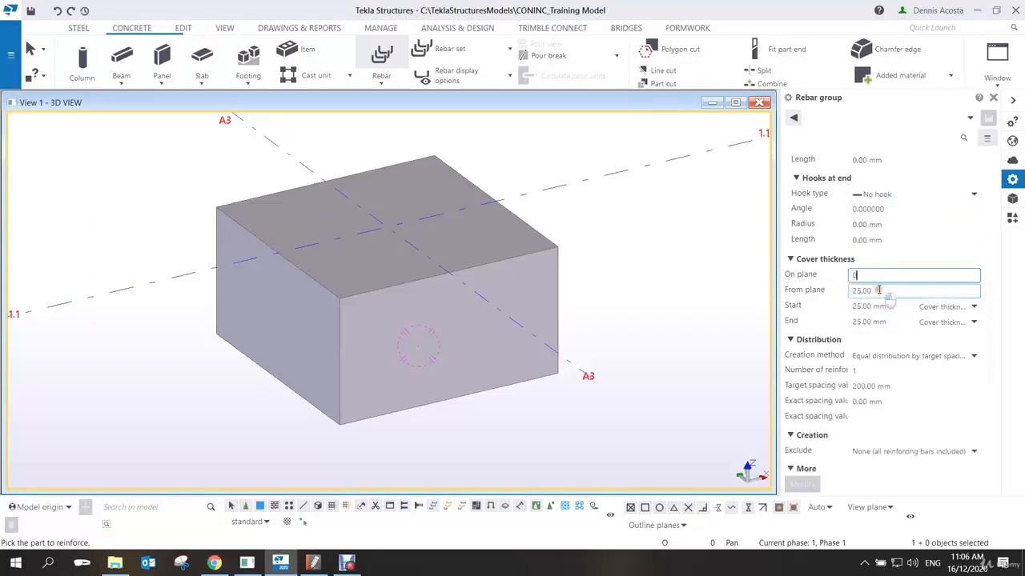
pyautogui.write('0')
pyautogui.moveTo(879, 291); pyautogui.dragTo(812, 304)
pyautogui.write('0')
pyautogui.moveTo(887, 321); pyautogui.dragTo(791, 322)
pyautogui.write('0')
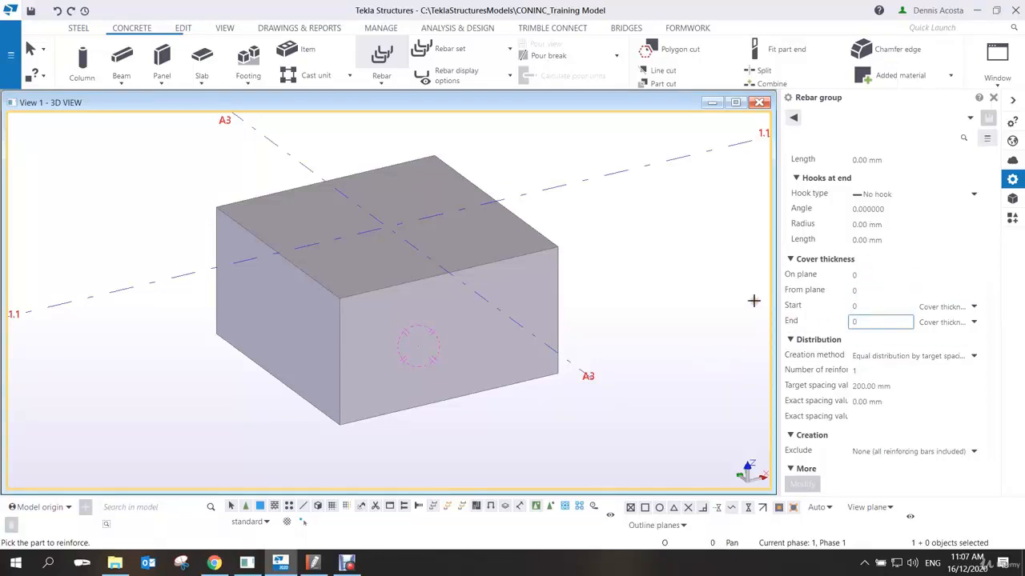
# Choose the footing to reinforce and define a U-shaped bar down, across and up the corners of its front face.
pyautogui.click(887, 387)
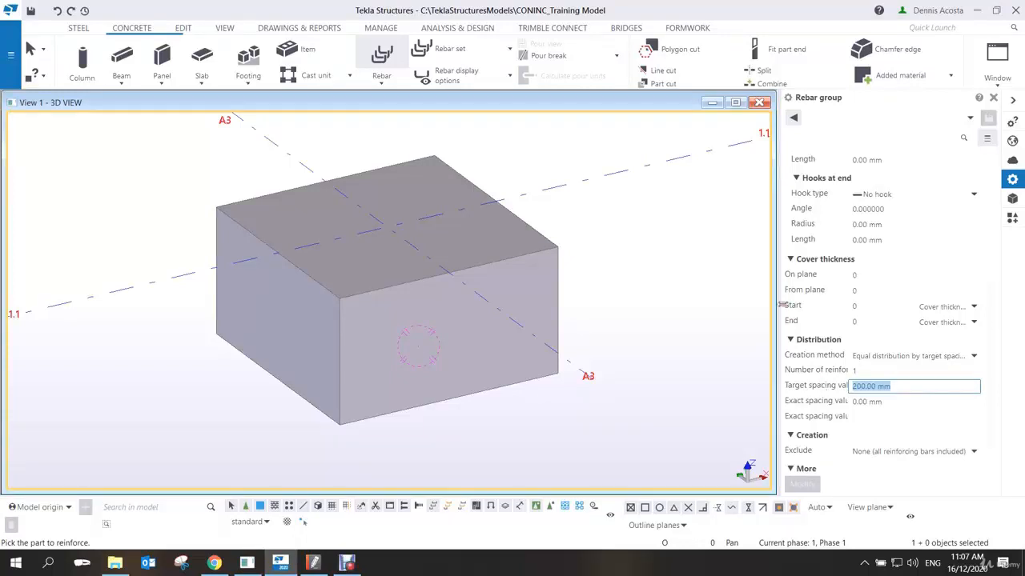
pyautogui.click(532, 268)
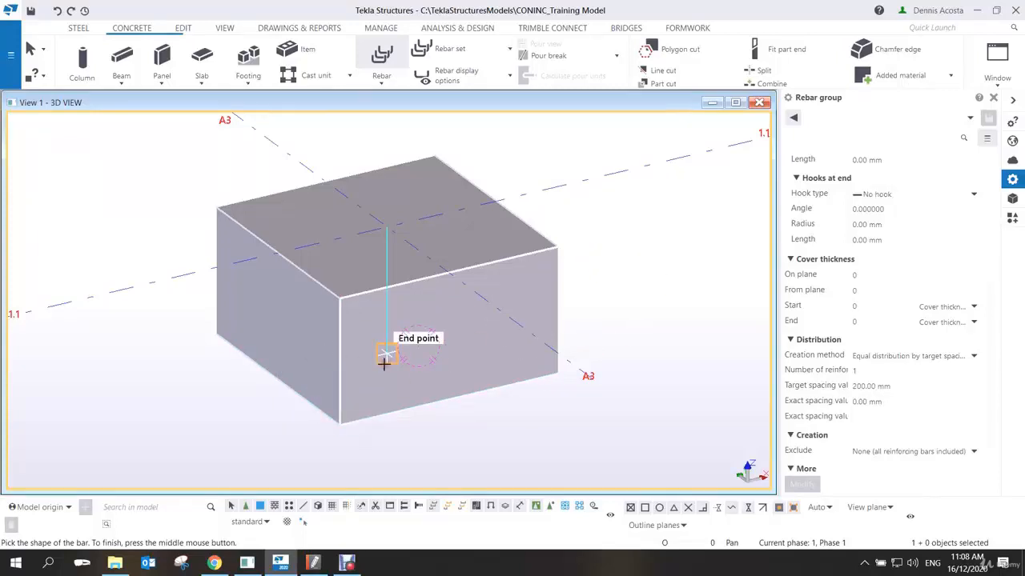
pyautogui.click(338, 296)
pyautogui.click(350, 424)
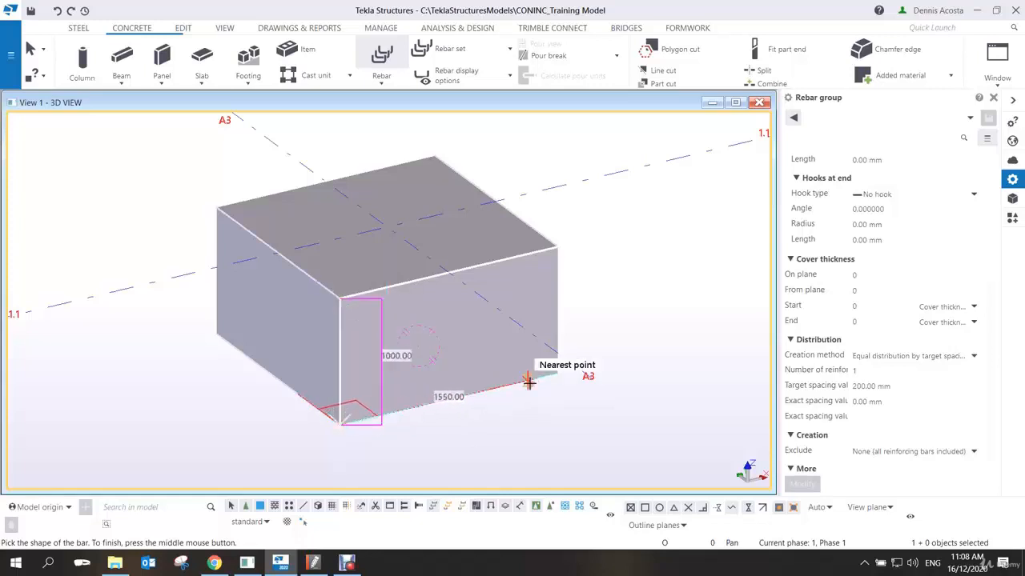
pyautogui.click(556, 368)
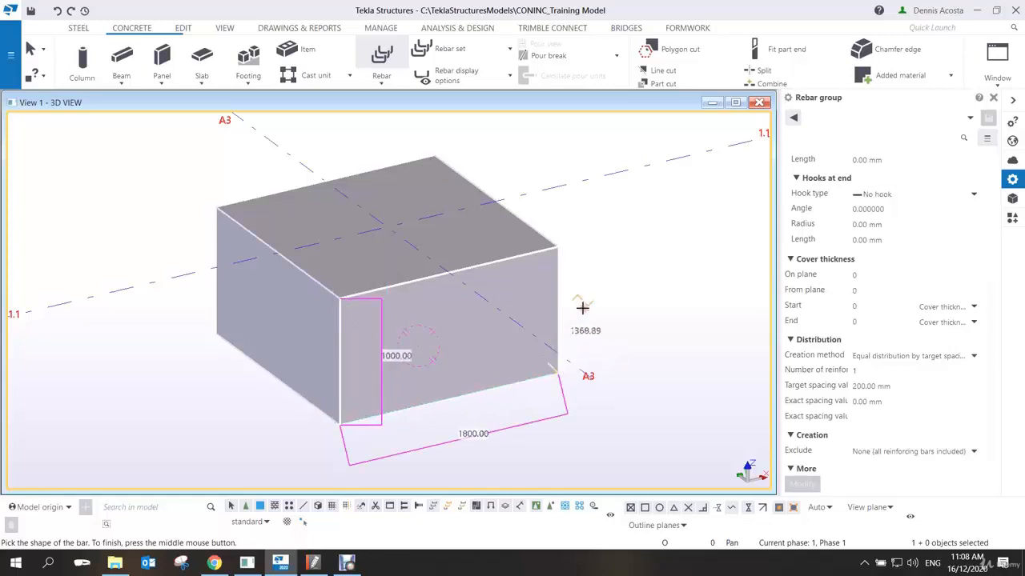
pyautogui.click(557, 246)
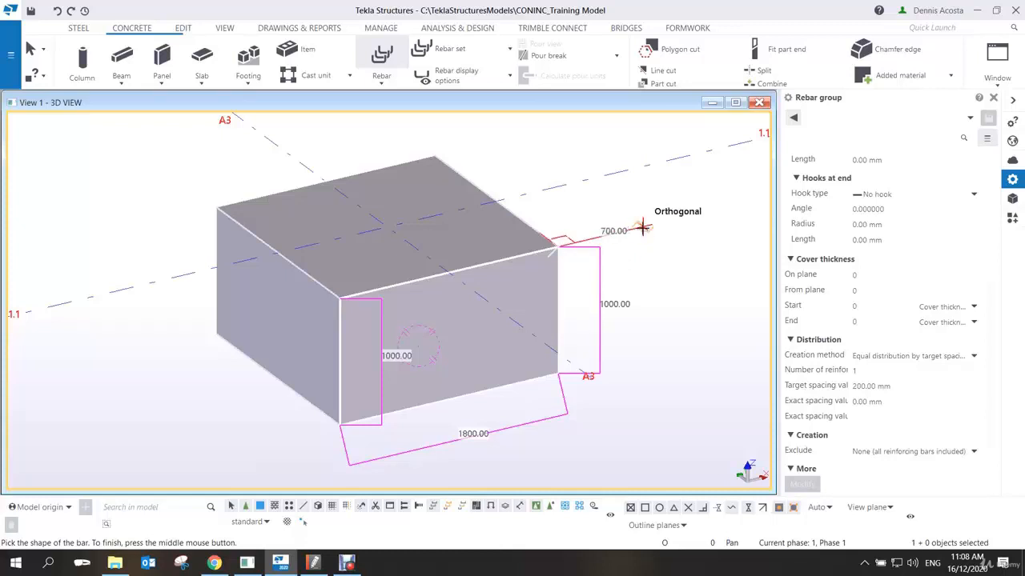
pyautogui.click(642, 228)
pyautogui.middleClick(642, 228)
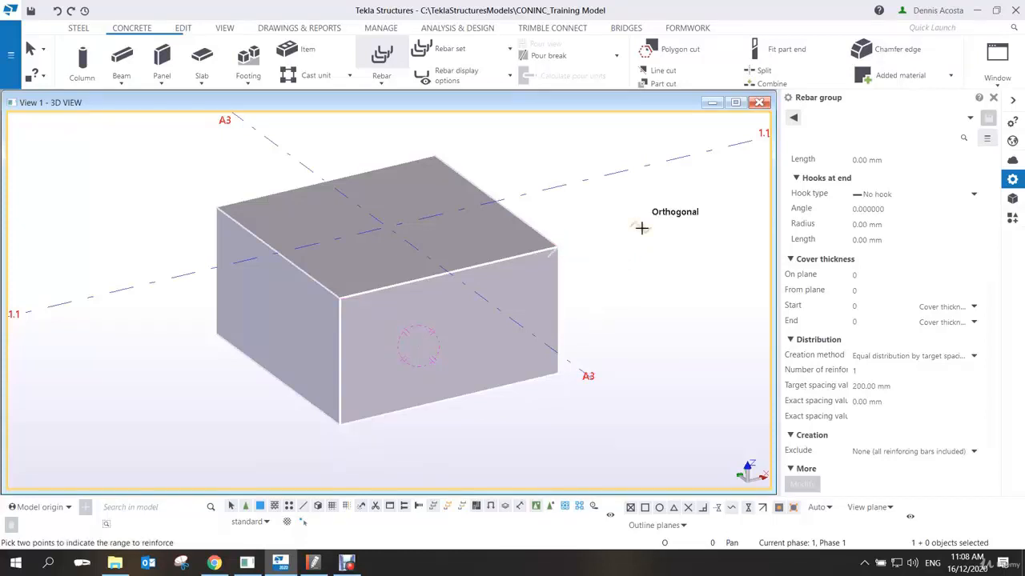
# Distribute the bars along the footing's bottom side edge from the front corner to the rear corner, and end the command.
pyautogui.click(340, 426)
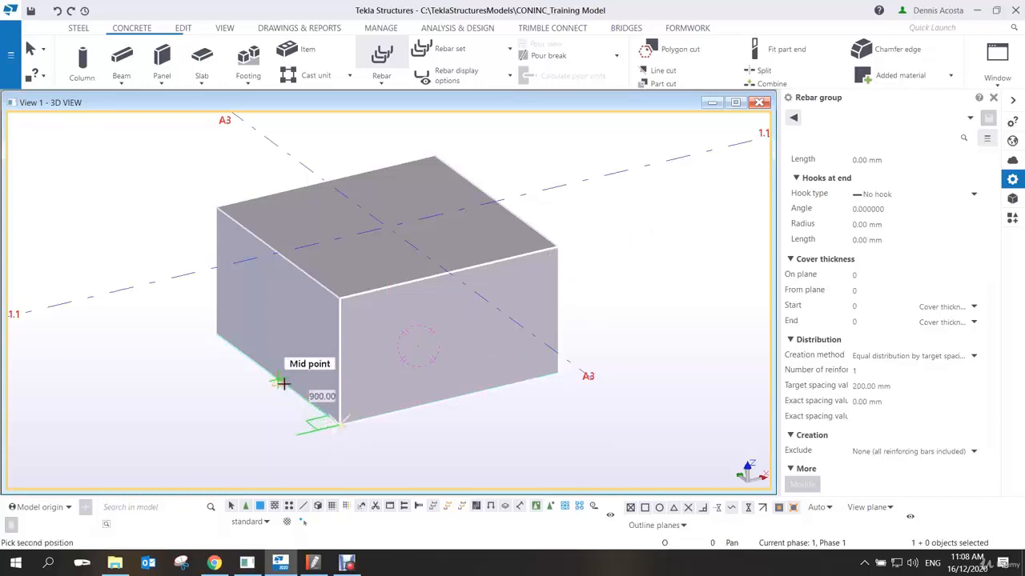
pyautogui.click(215, 336)
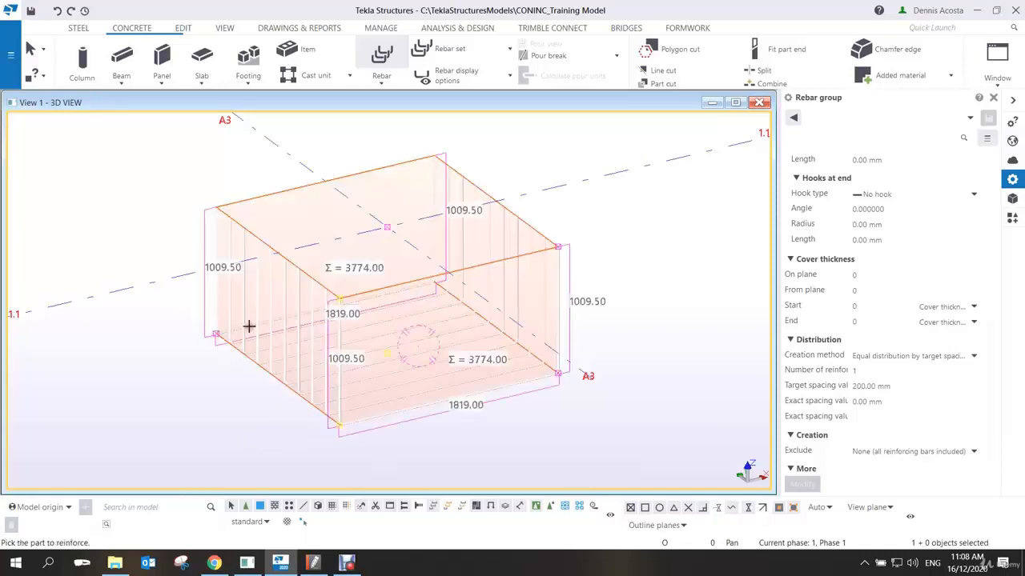
pyautogui.rightClick(584, 228)
pyautogui.click(621, 228)
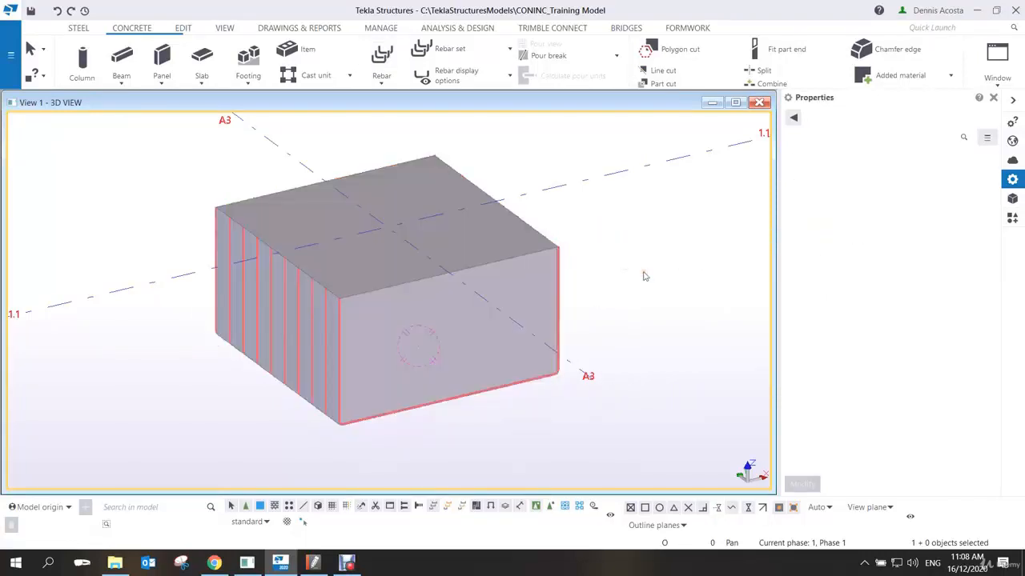
# Make the footing transparent, and select the new rebar group to review its hook, cover and distribution properties.
pyautogui.hotkey('ctrl', '2')
pyautogui.scroll(3, 595, 355)
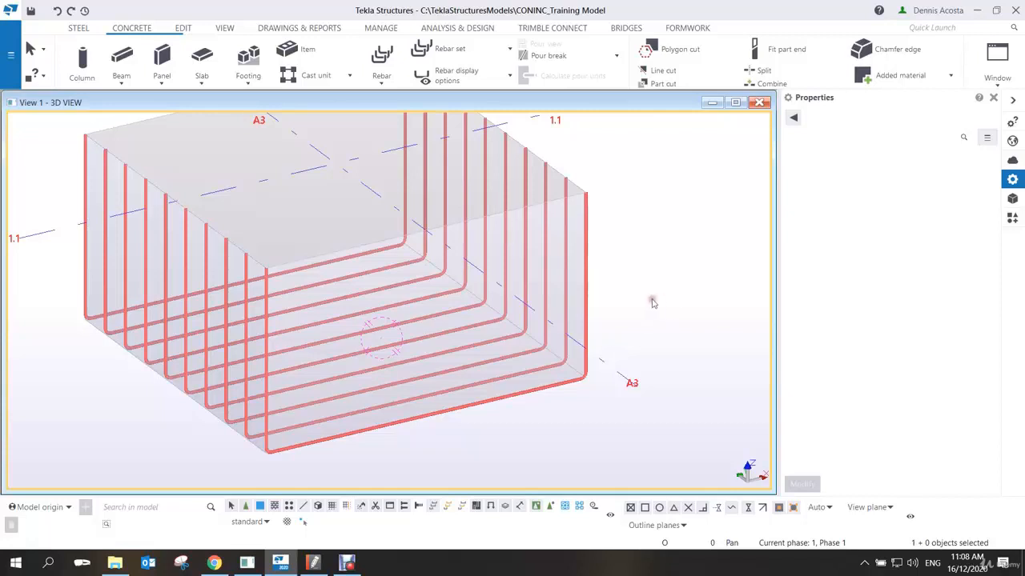
pyautogui.click(565, 314)
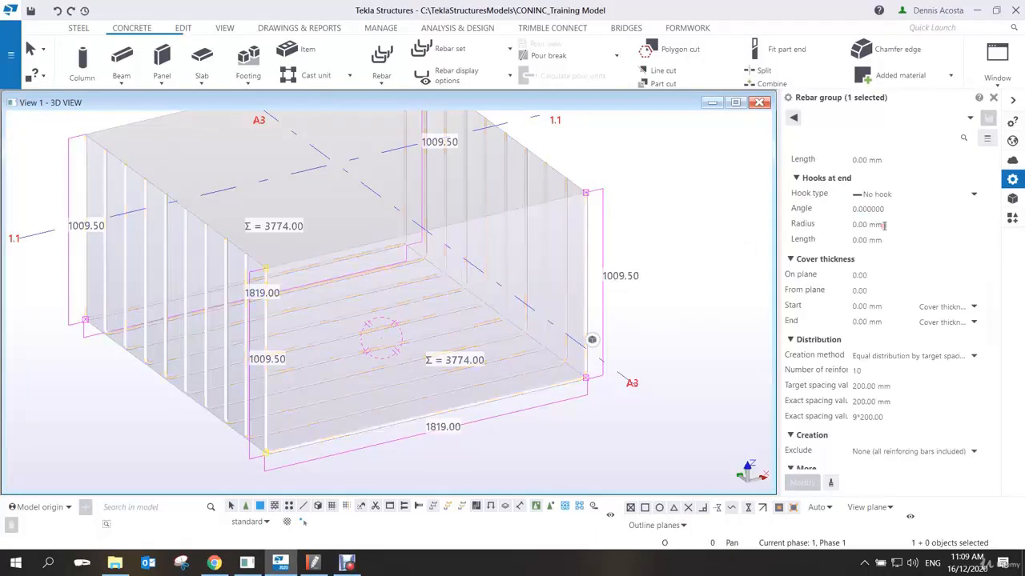
pyautogui.scroll(3, 915, 258)
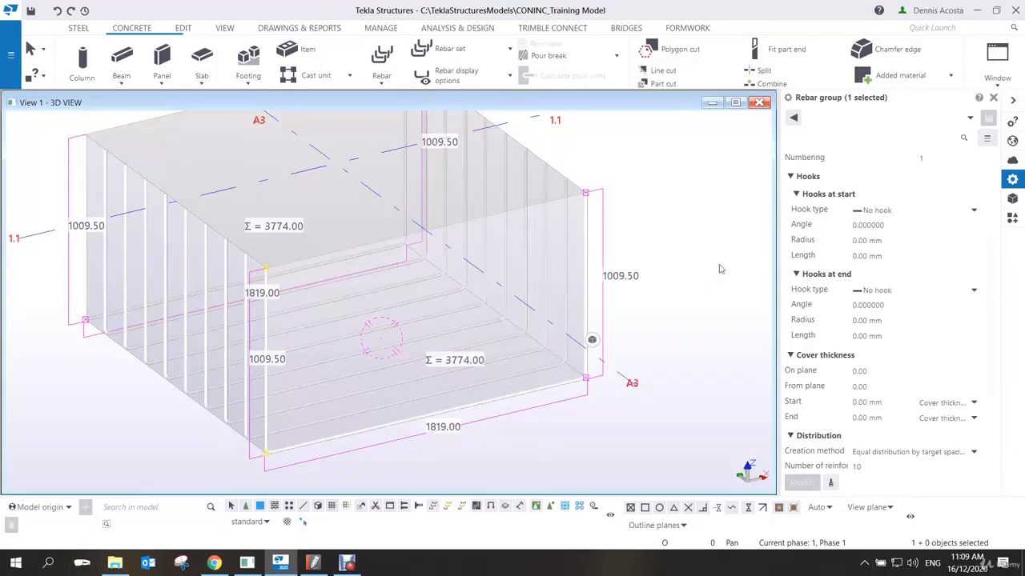
pyautogui.scroll(-2, 714, 264)
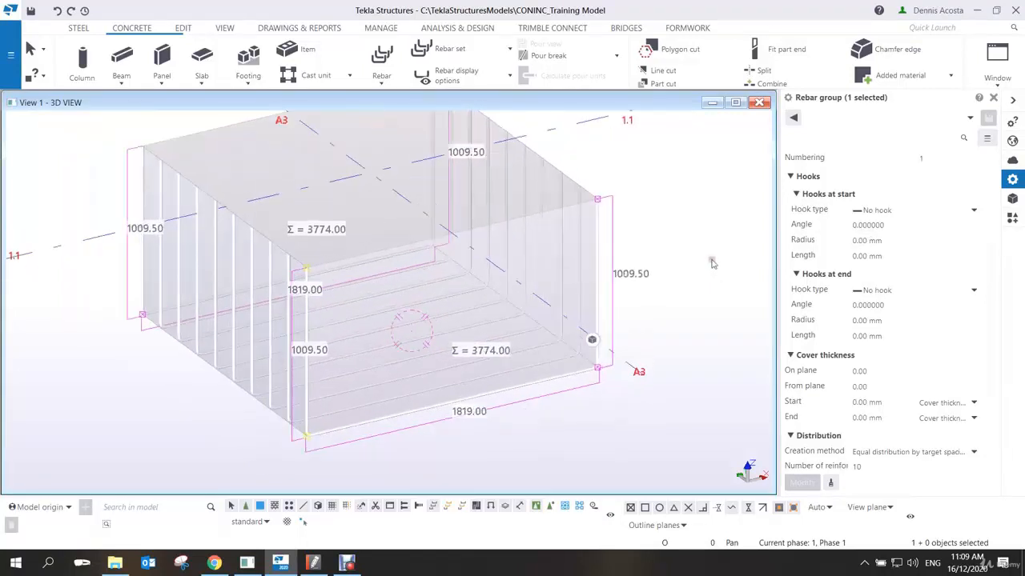
pyautogui.moveTo(704, 248); pyautogui.dragTo(703, 258, button='middle')
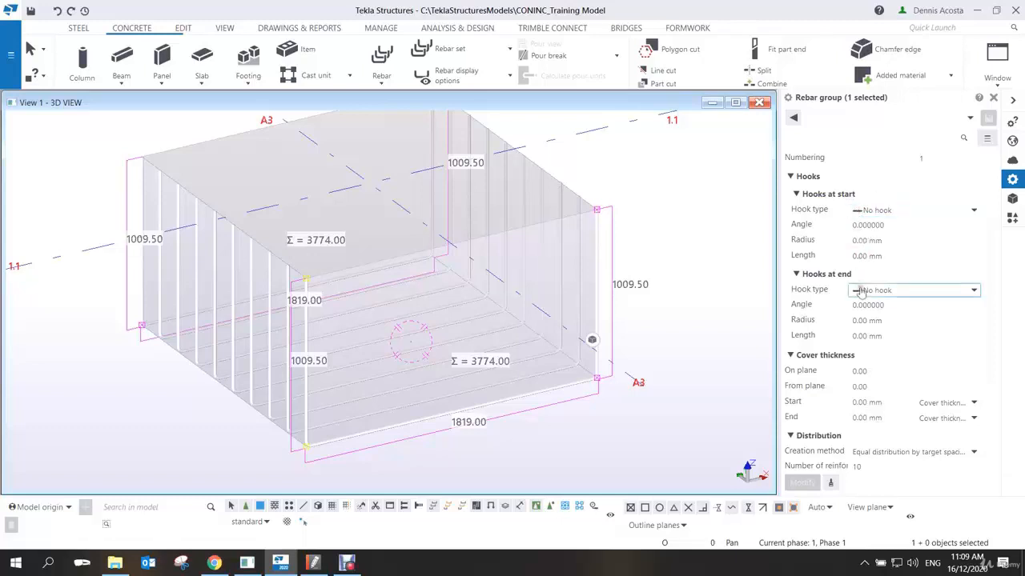
pyautogui.scroll(-1, 819, 303)
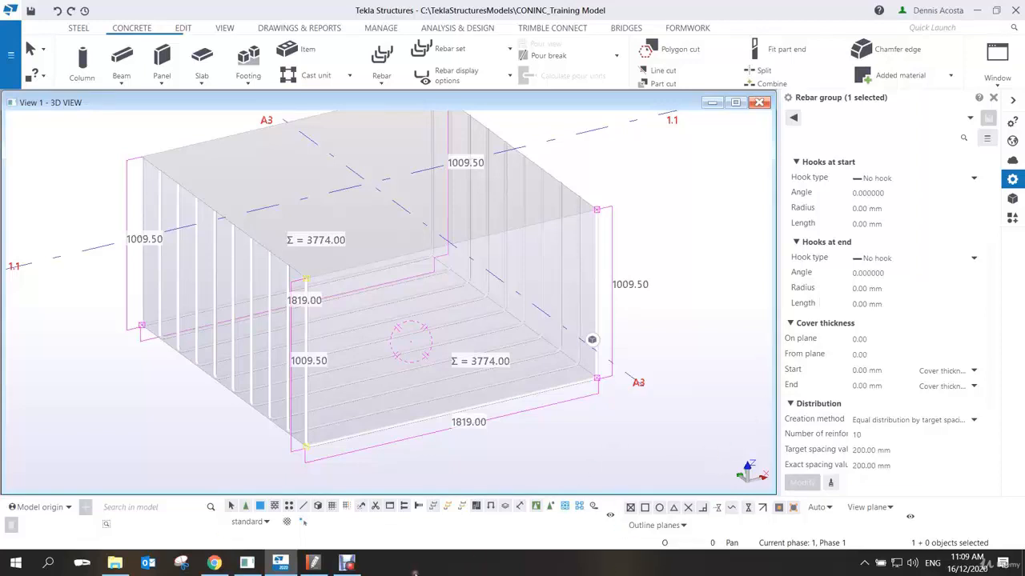
pyautogui.click(347, 562)
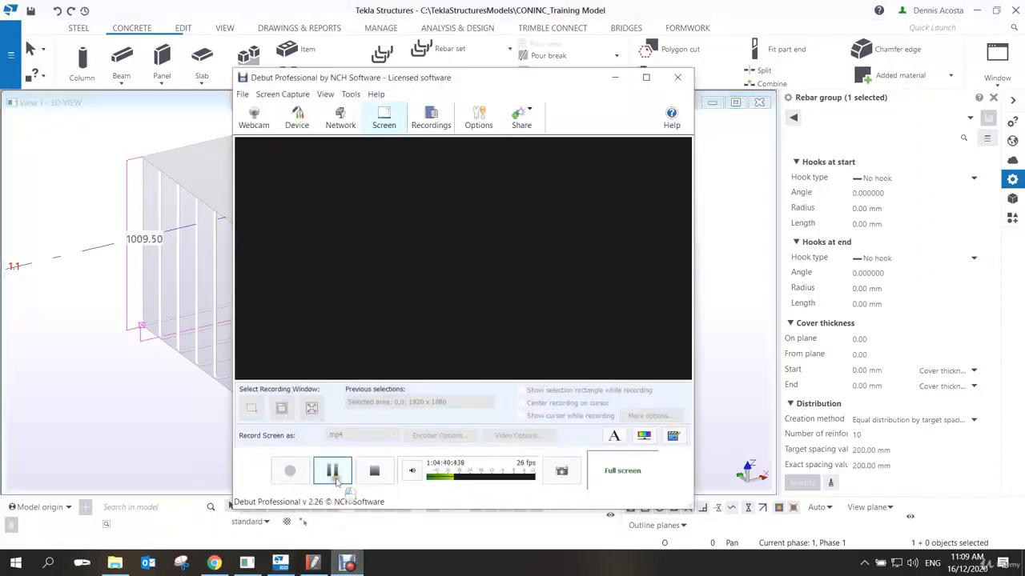
pyautogui.click(327, 469)
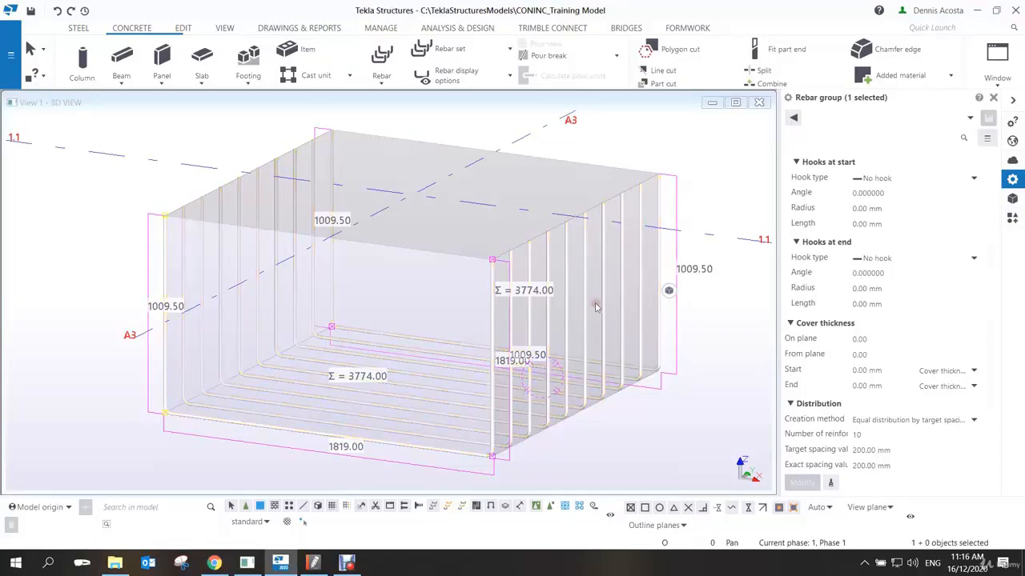
# Set the selected rebar group's on plane cover thickness to 35 and inspect the bars inside the footing.
pyautogui.scroll(1, 552, 309)
pyautogui.scroll(-1, 516, 303)
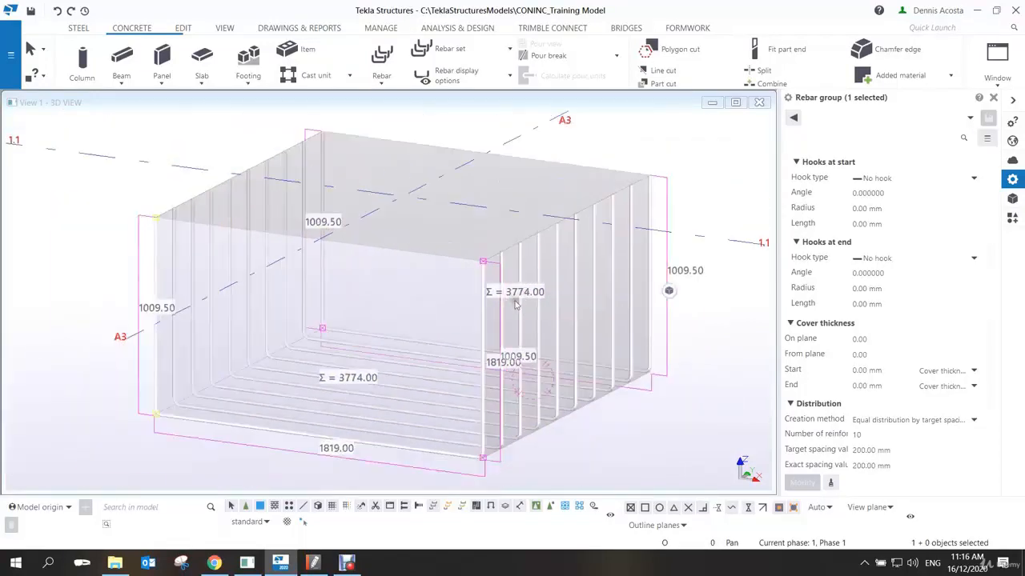
pyautogui.scroll(-2, 516, 302)
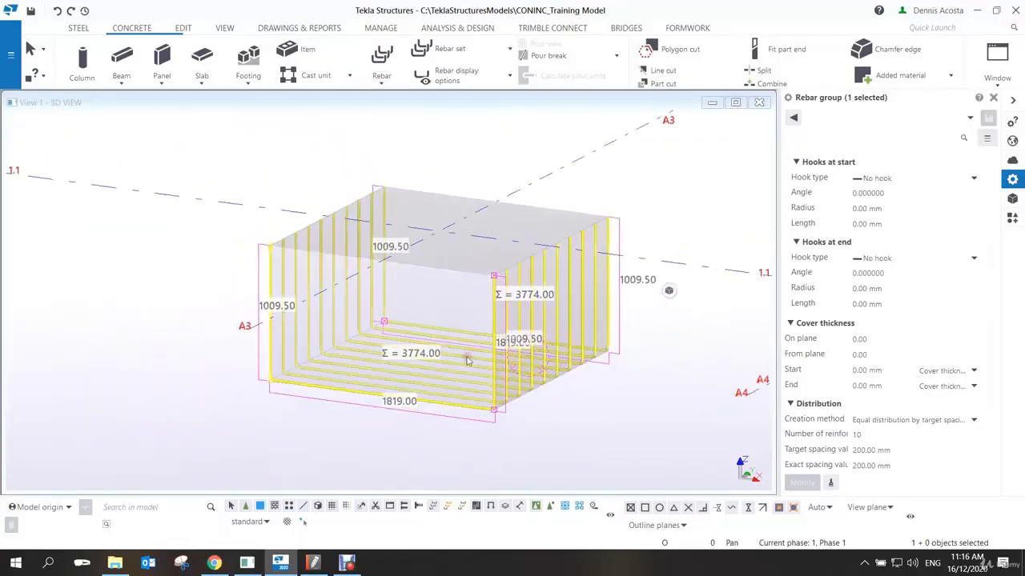
pyautogui.click(858, 339)
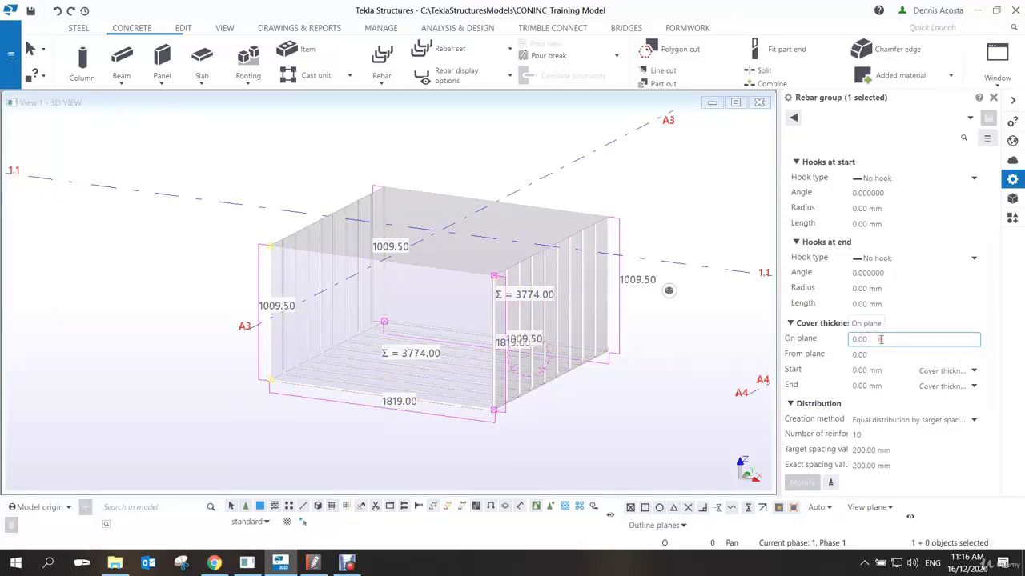
pyautogui.moveTo(896, 344); pyautogui.dragTo(759, 345)
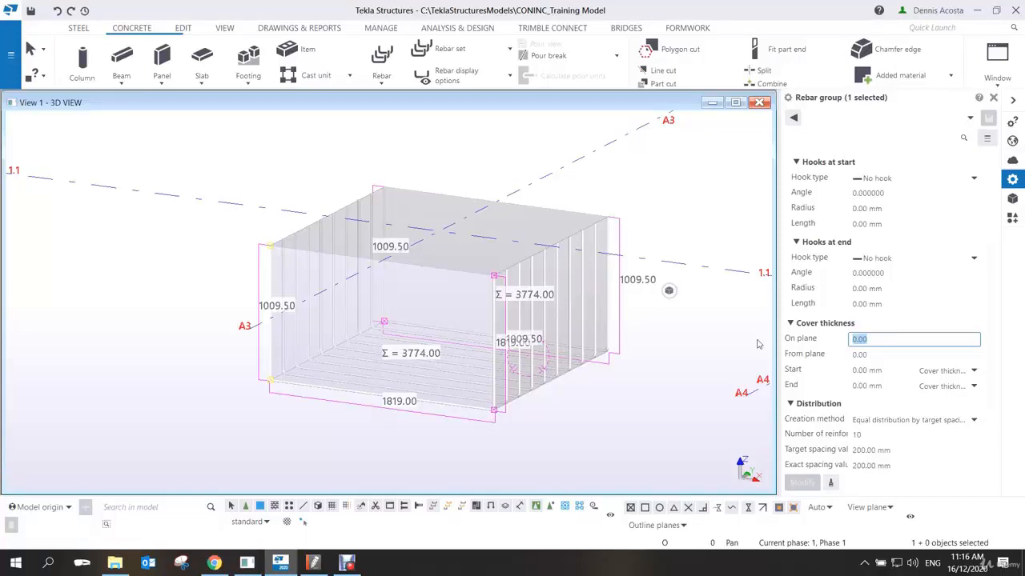
pyautogui.write('35')
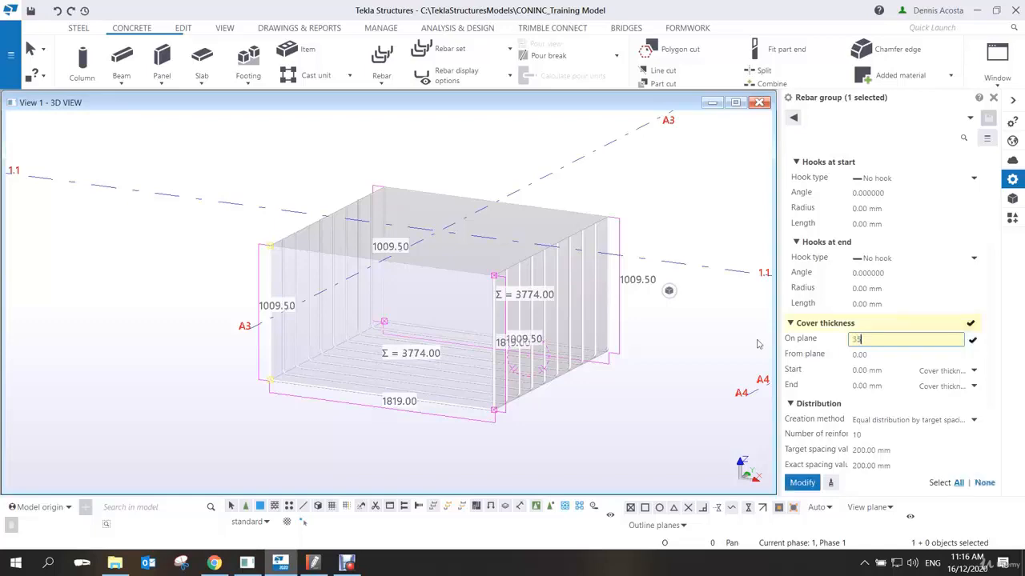
pyautogui.press('Return')
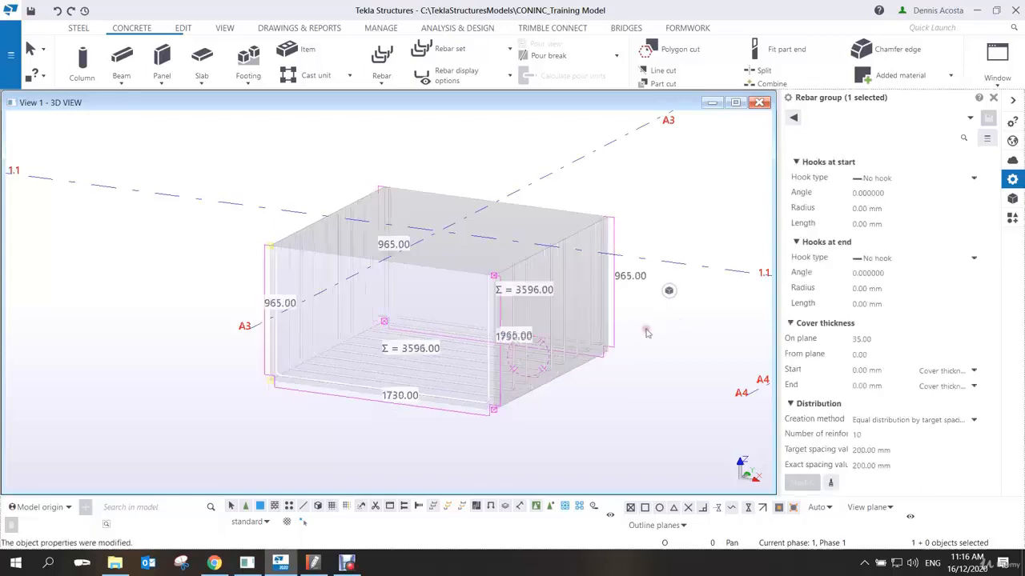
pyautogui.scroll(5, 506, 386)
pyautogui.scroll(-3, 505, 386)
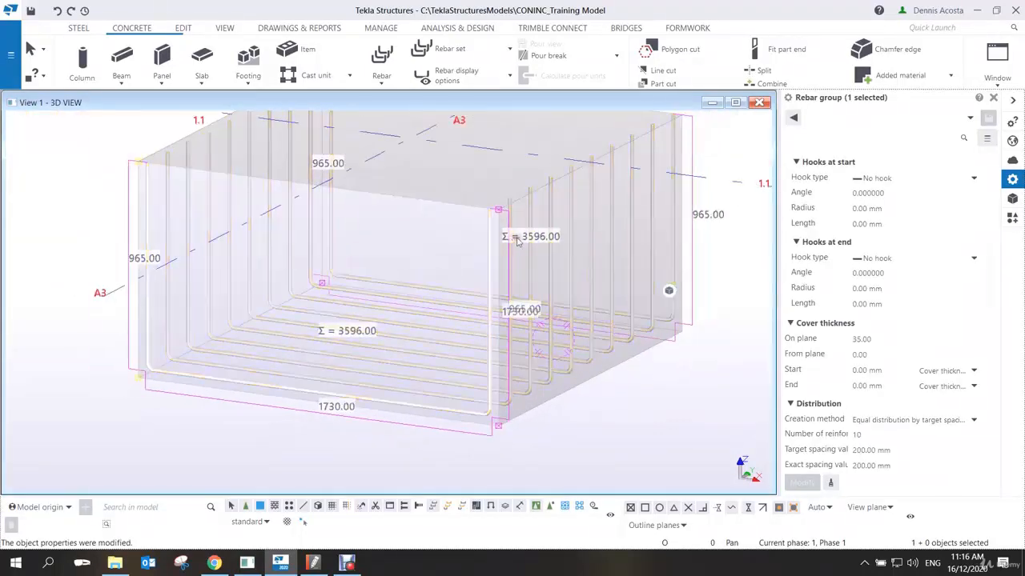
# Examine the bars' cover from the footing's side and bottom faces in front and angled views.
pyautogui.scroll(5, 520, 240)
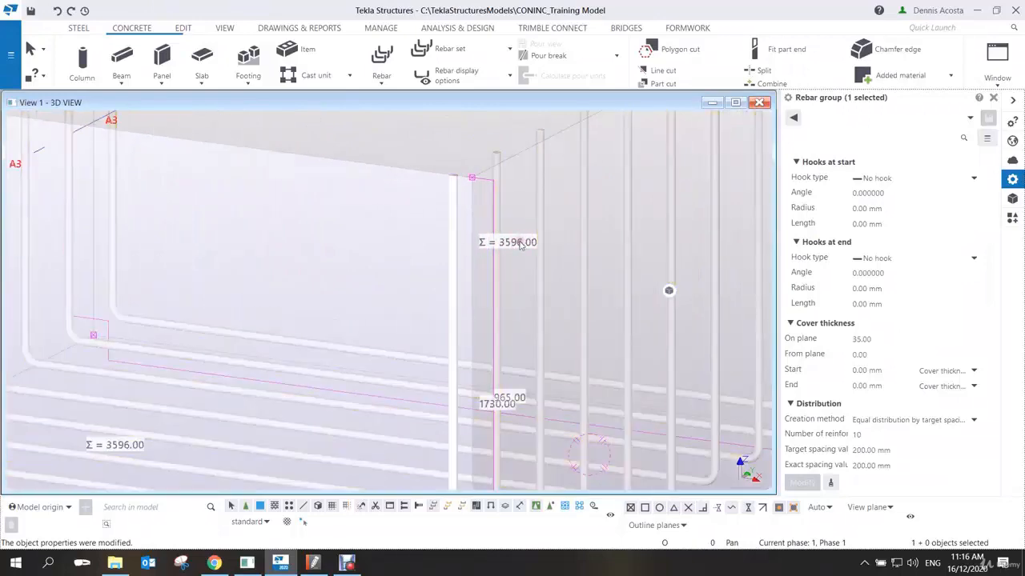
pyautogui.scroll(-5, 524, 244)
pyautogui.keyDown('ctrl'); pyautogui.moveTo(530, 321); pyautogui.dragTo(562, 303, button='middle'); pyautogui.keyUp('ctrl')
pyautogui.scroll(2, 562, 305)
pyautogui.scroll(2, 477, 422)
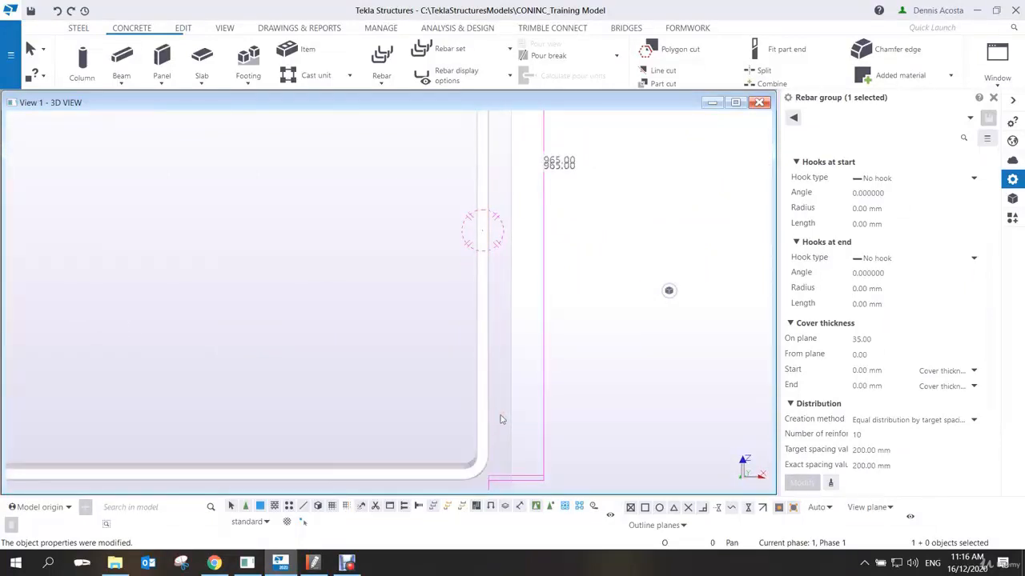
pyautogui.scroll(-6, 524, 402)
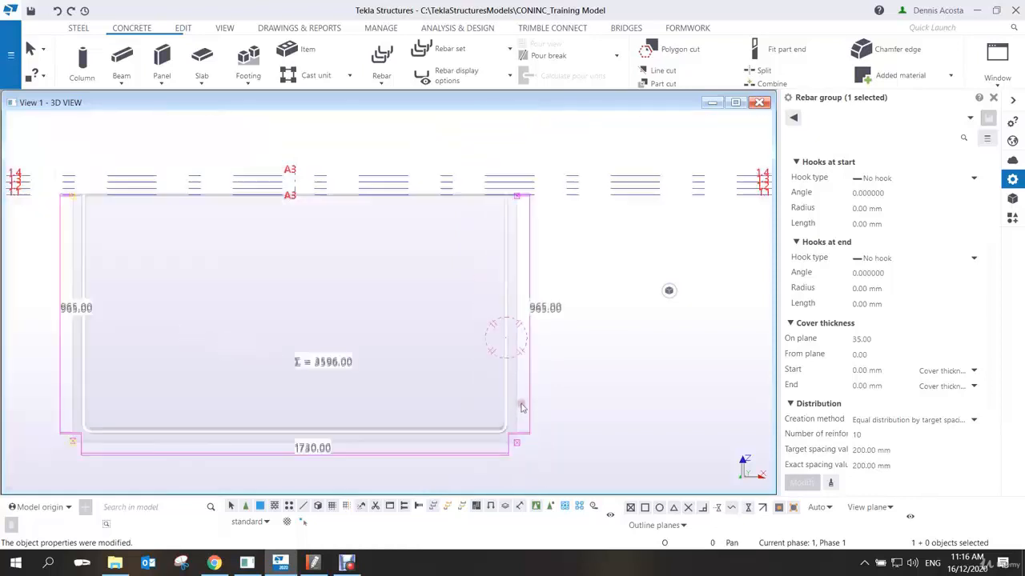
pyautogui.keyDown('ctrl'); pyautogui.moveTo(543, 381); pyautogui.dragTo(476, 413, button='middle'); pyautogui.keyUp('ctrl')
pyautogui.moveTo(589, 323); pyautogui.dragTo(378, 411, button='middle')
pyautogui.scroll(-5, 511, 265)
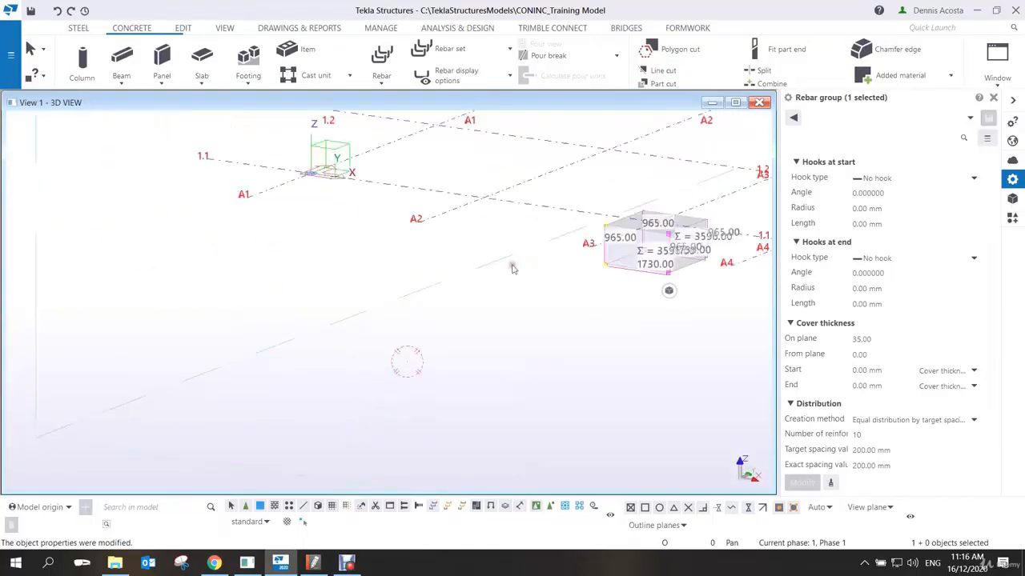
pyautogui.moveTo(594, 264); pyautogui.dragTo(385, 296, button='middle')
pyautogui.scroll(4, 489, 274)
pyautogui.scroll(6, 491, 278)
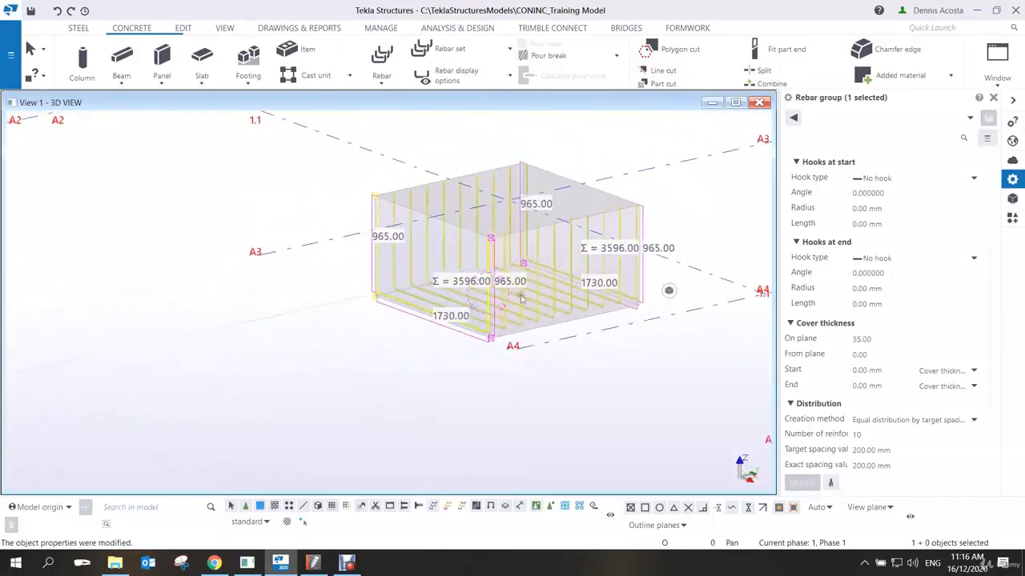
pyautogui.moveTo(510, 314); pyautogui.dragTo(451, 356, button='middle')
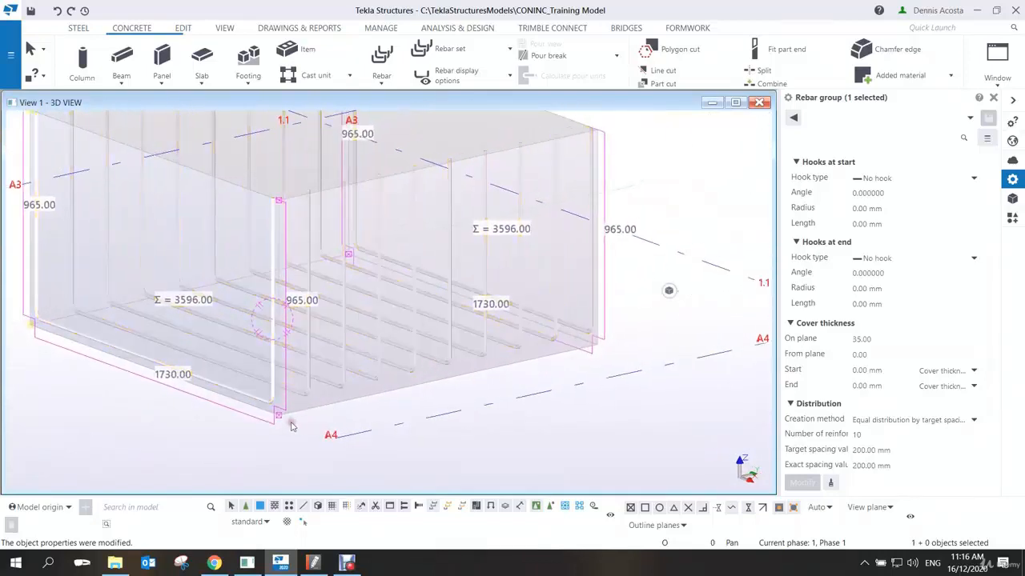
pyautogui.moveTo(301, 390); pyautogui.dragTo(345, 404, button='middle')
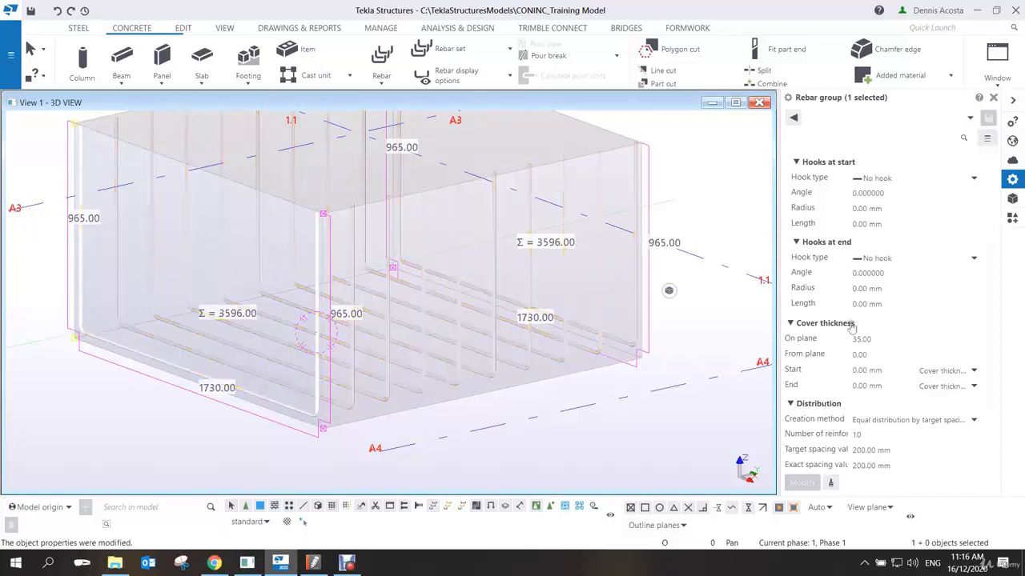
# Set the rebar group's from plane cover thickness to 50 and inspect the shifted bars.
pyautogui.click(888, 359)
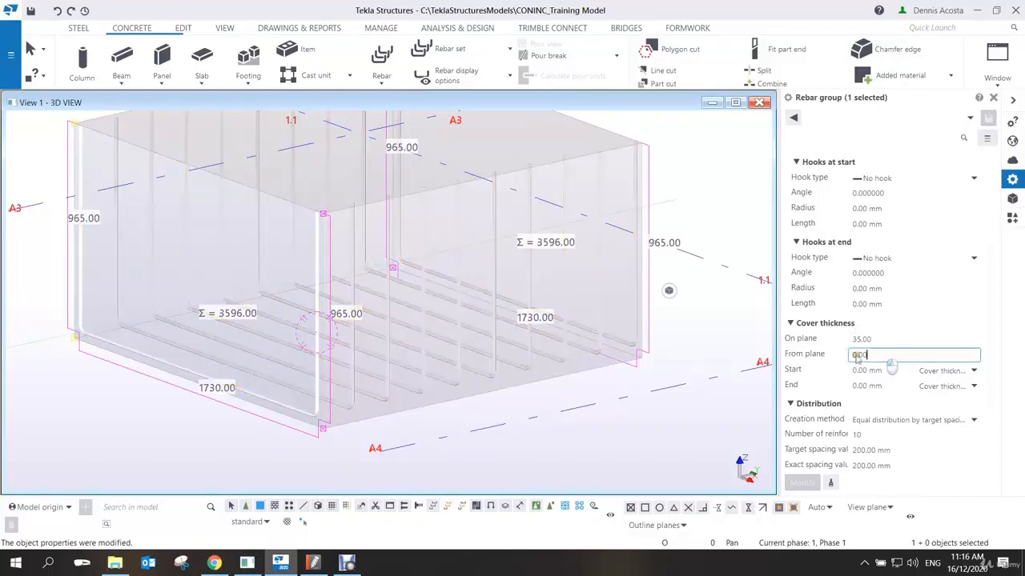
pyautogui.write('50')
pyautogui.middleClick(752, 353)
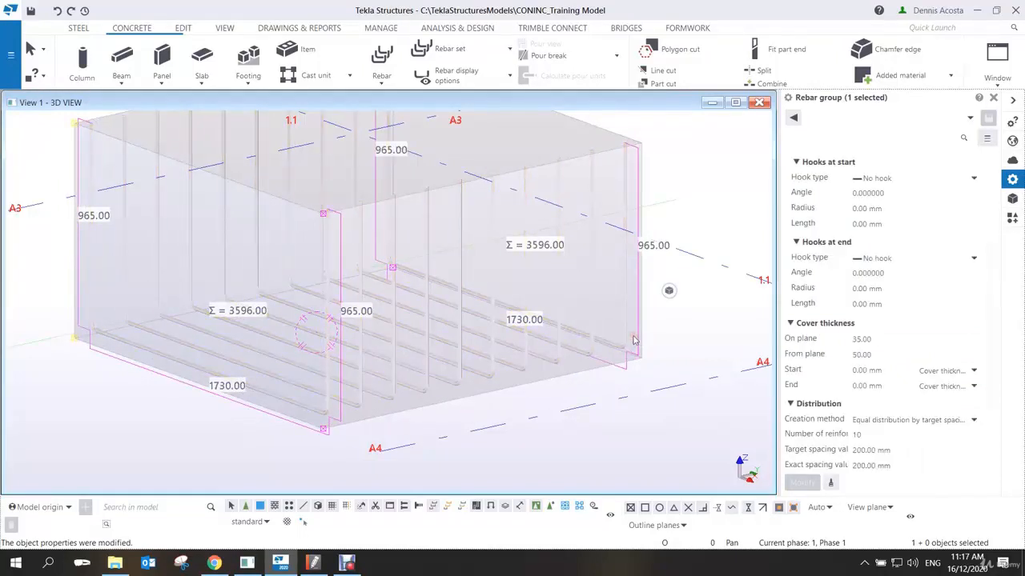
pyautogui.scroll(-3, 560, 355)
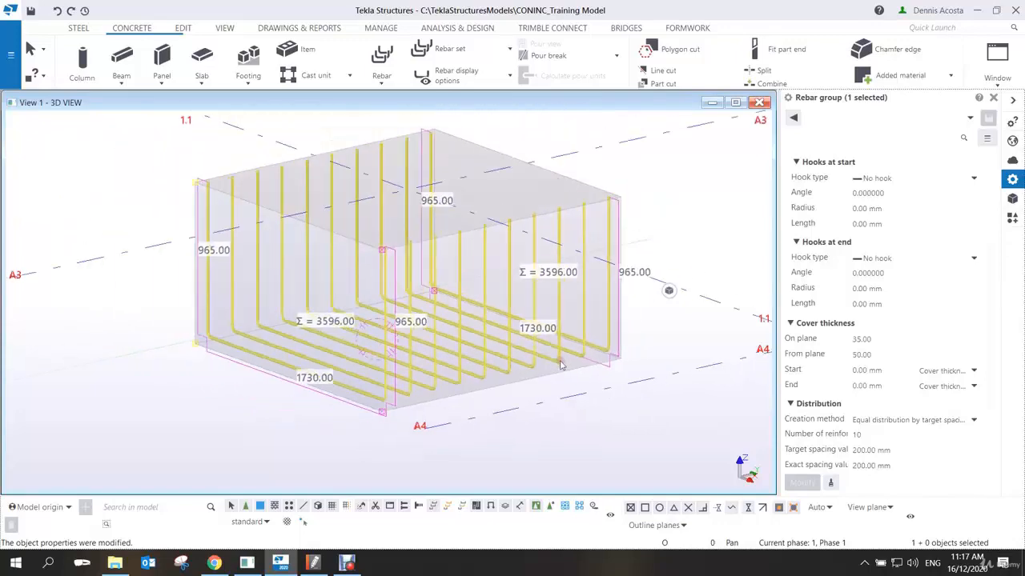
pyautogui.keyDown('ctrl'); pyautogui.moveTo(458, 351); pyautogui.dragTo(515, 335, button='middle'); pyautogui.keyUp('ctrl')
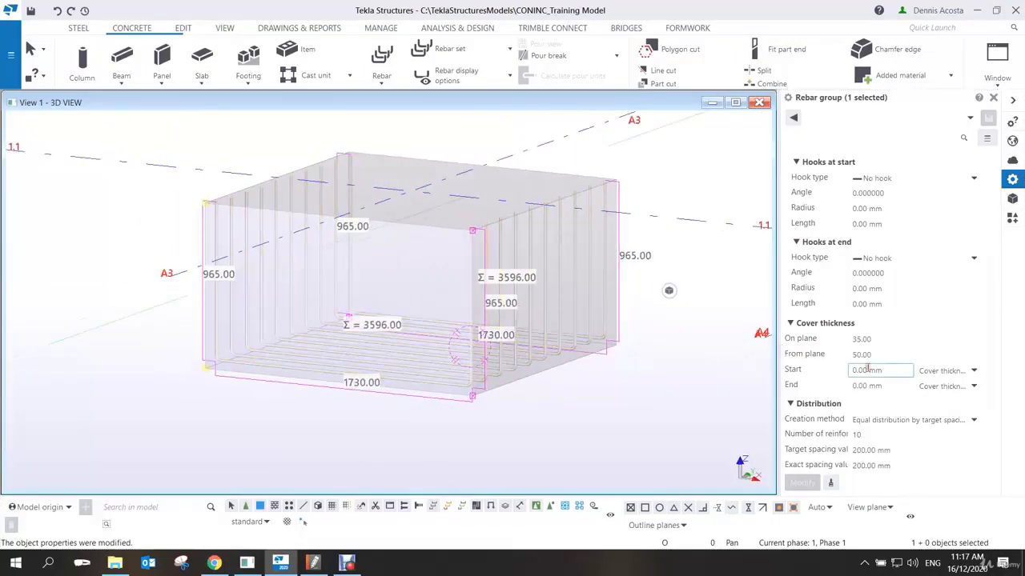
# Set the cover thickness at the start of the bars to 50 mm.
pyautogui.scroll(1, 365, 227)
pyautogui.moveTo(366, 228); pyautogui.dragTo(446, 247, button='middle')
pyautogui.scroll(1, 502, 266)
pyautogui.moveTo(503, 266); pyautogui.dragTo(465, 274, button='middle')
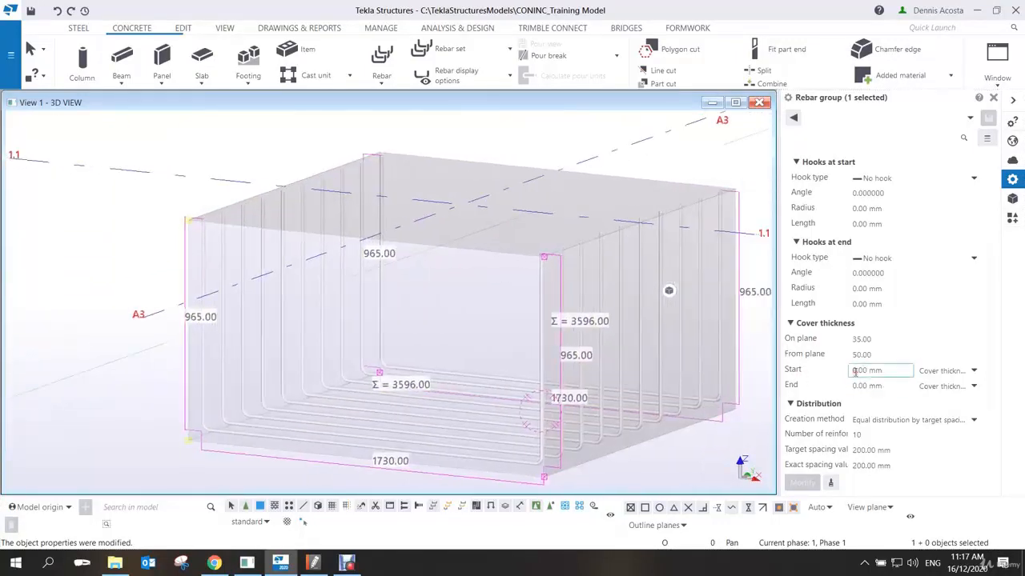
pyautogui.click(829, 376)
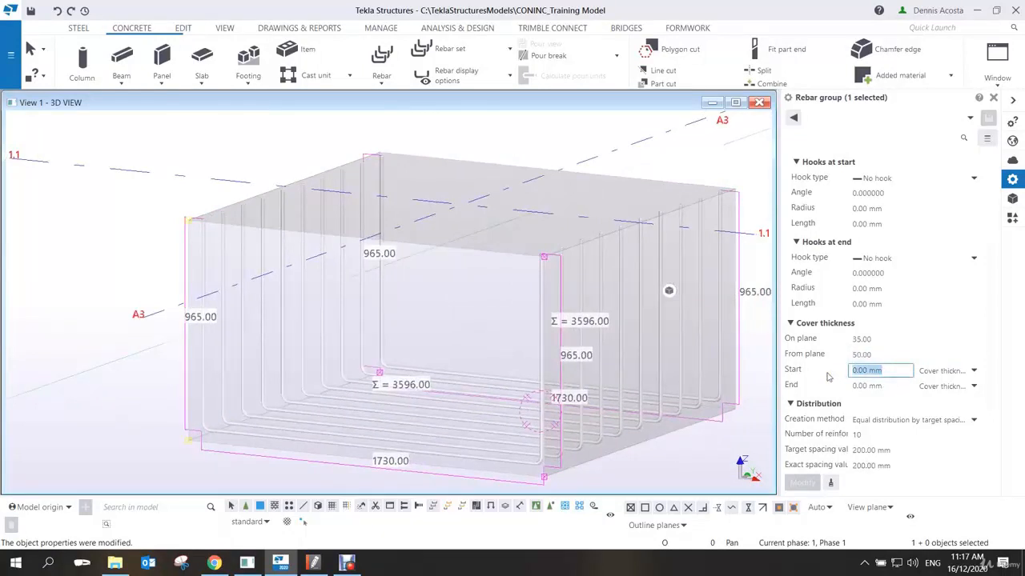
pyautogui.write('60')
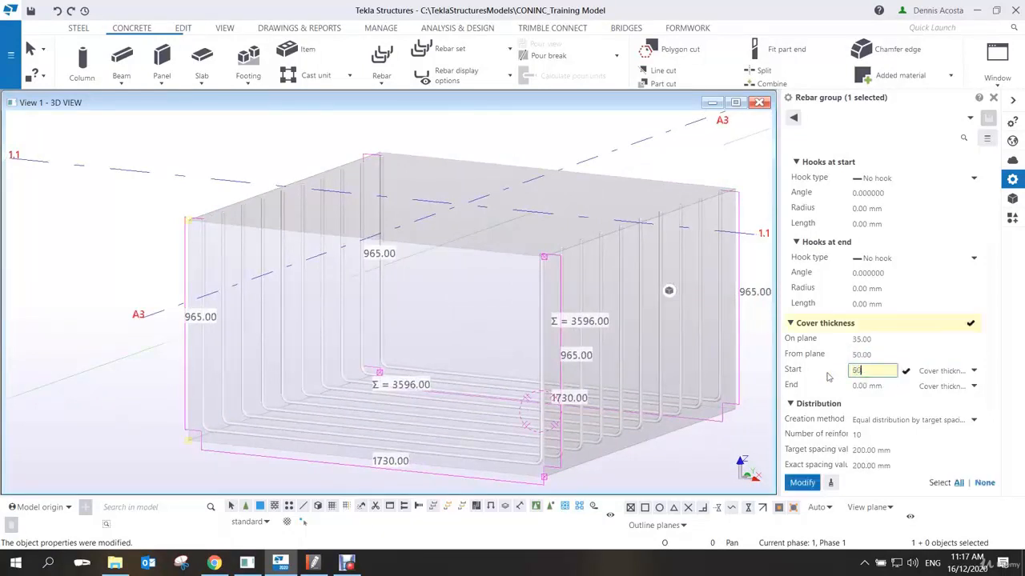
pyautogui.press('Return')
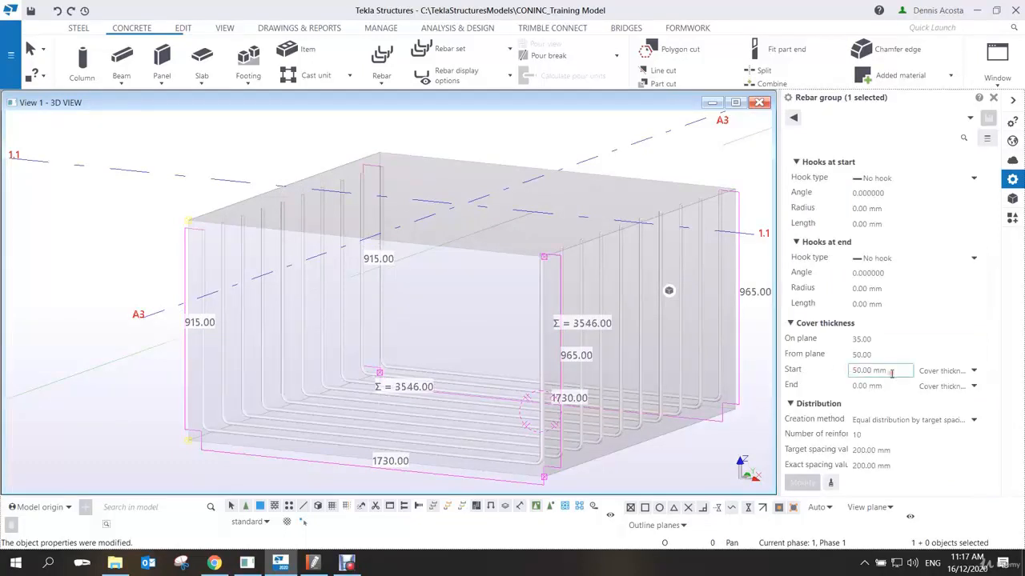
# Extend both bar ends beyond the footing's top by setting the start and end cover thickness to -250 mm.
pyautogui.moveTo(895, 374); pyautogui.dragTo(816, 377)
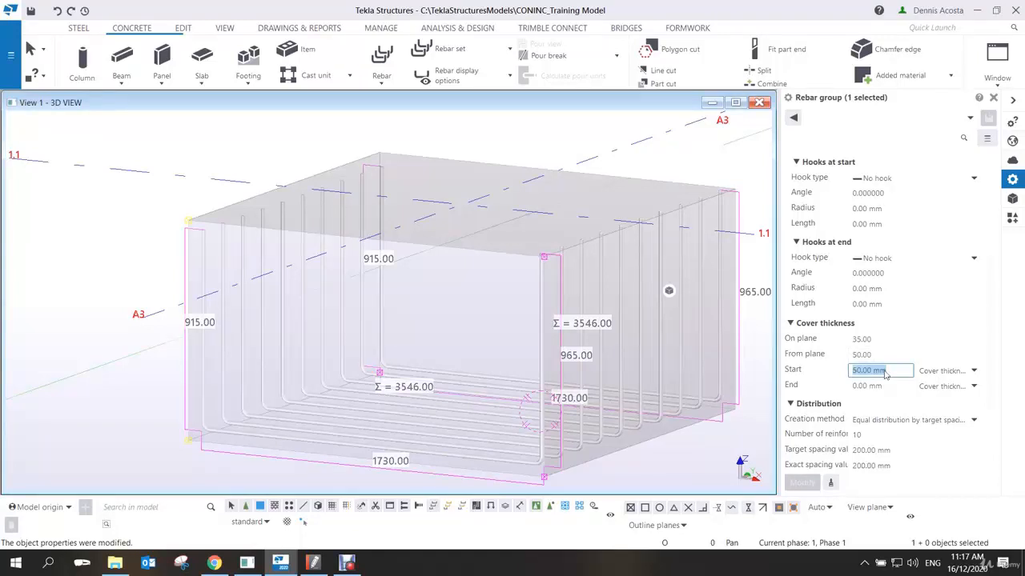
pyautogui.write('-250')
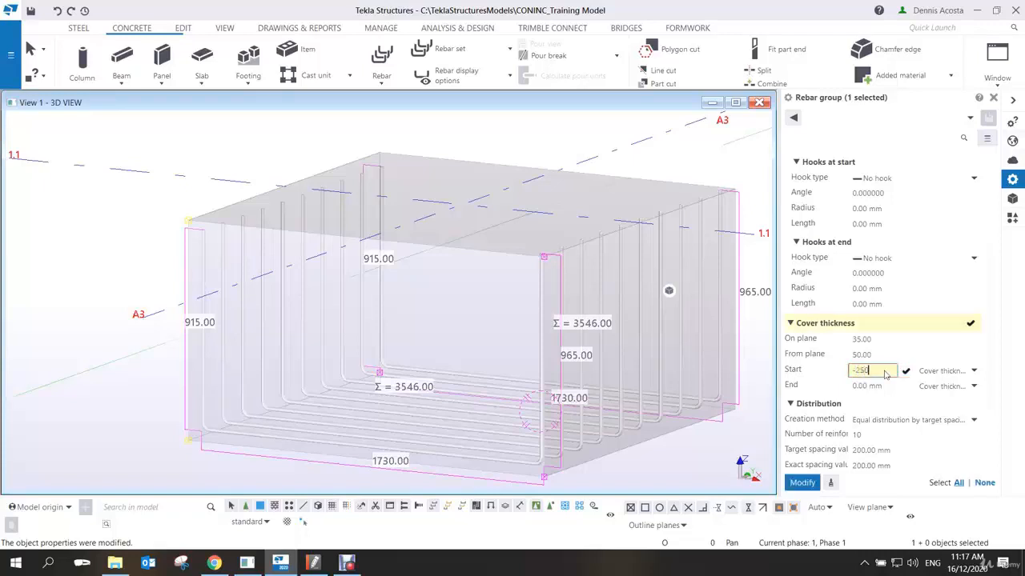
pyautogui.press('Return')
pyautogui.click(881, 386)
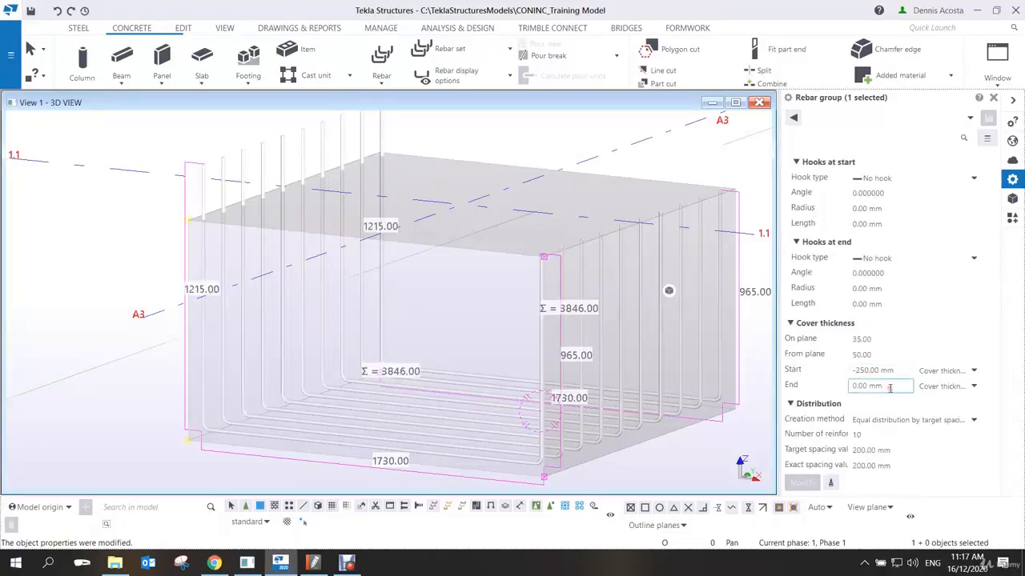
pyautogui.write('-250')
pyautogui.press('Return')
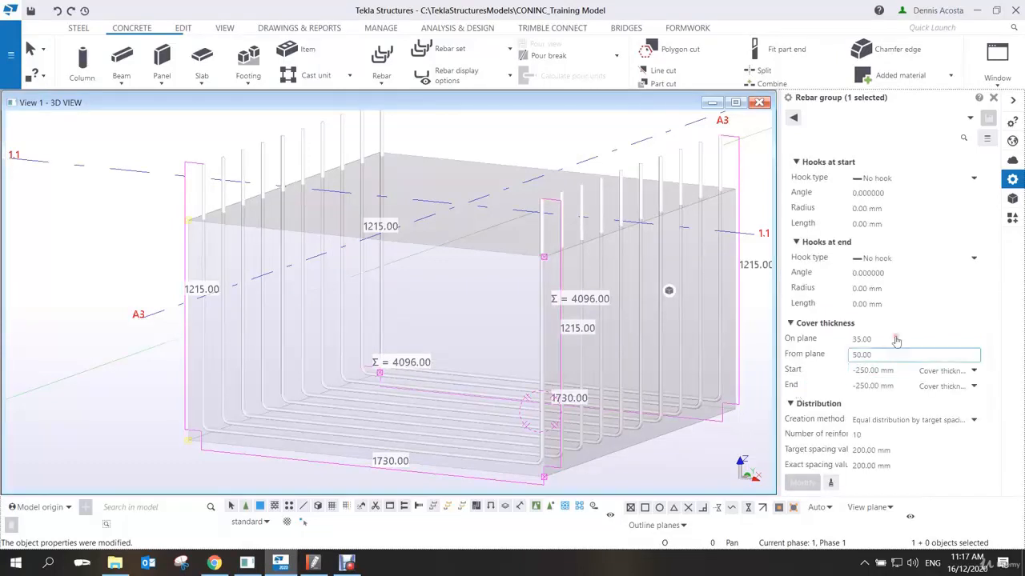
# Apply Standard 90-degrees hooks at both the start and the end of the rebar group.
pyautogui.click(909, 179)
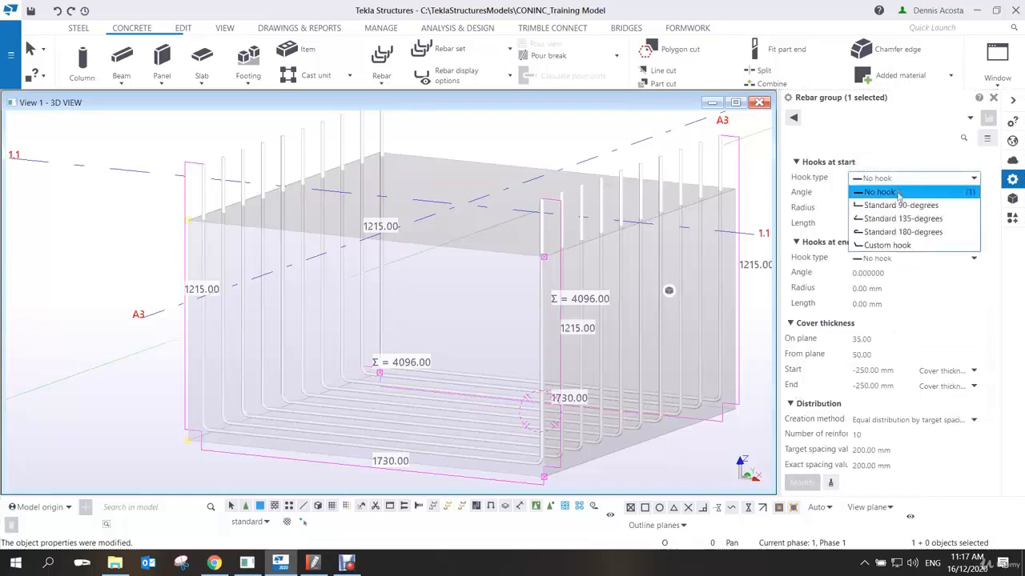
pyautogui.click(896, 205)
pyautogui.click(895, 258)
pyautogui.click(898, 285)
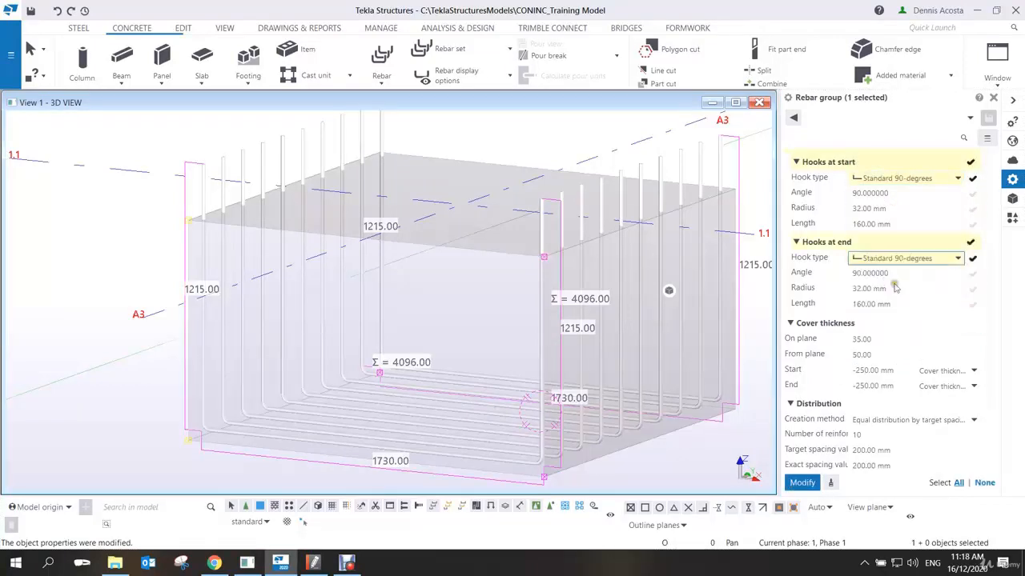
pyautogui.click(802, 483)
pyautogui.scroll(-2, 678, 274)
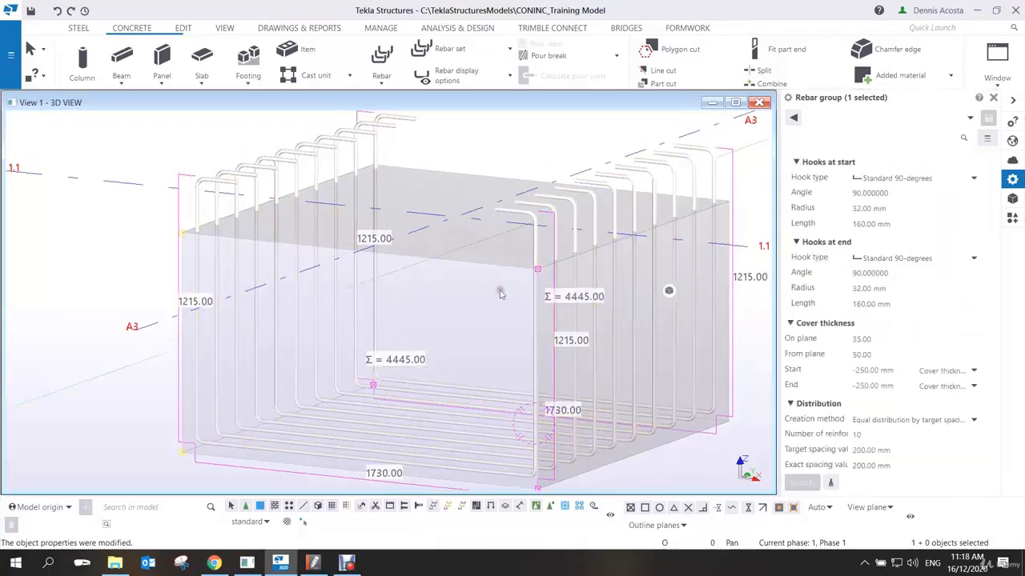
# Change the start and end hooks to Standard 180-degrees, apply the change, and inspect the bent ends above the footing.
pyautogui.click(912, 258)
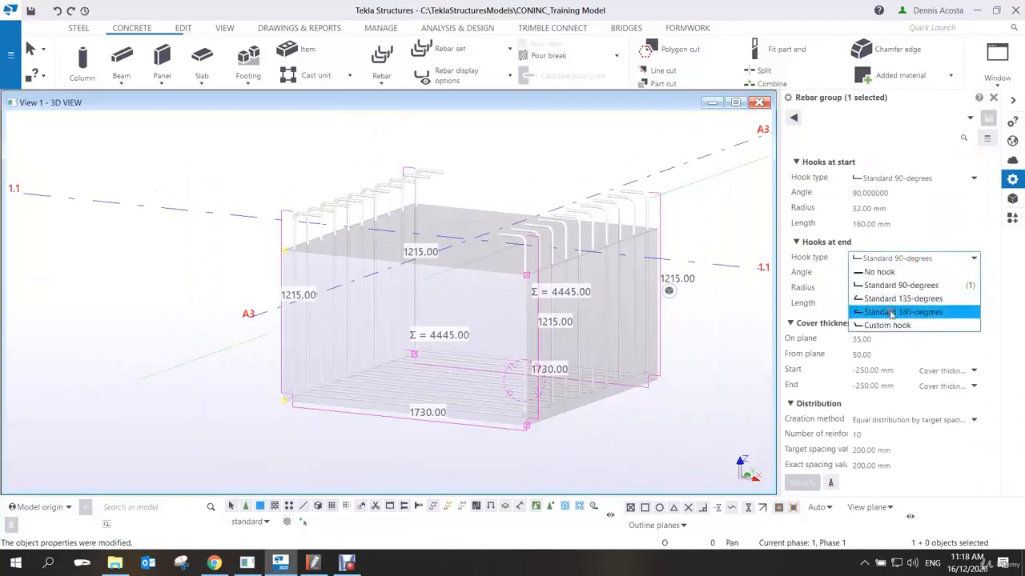
pyautogui.click(896, 312)
pyautogui.click(894, 179)
pyautogui.click(894, 232)
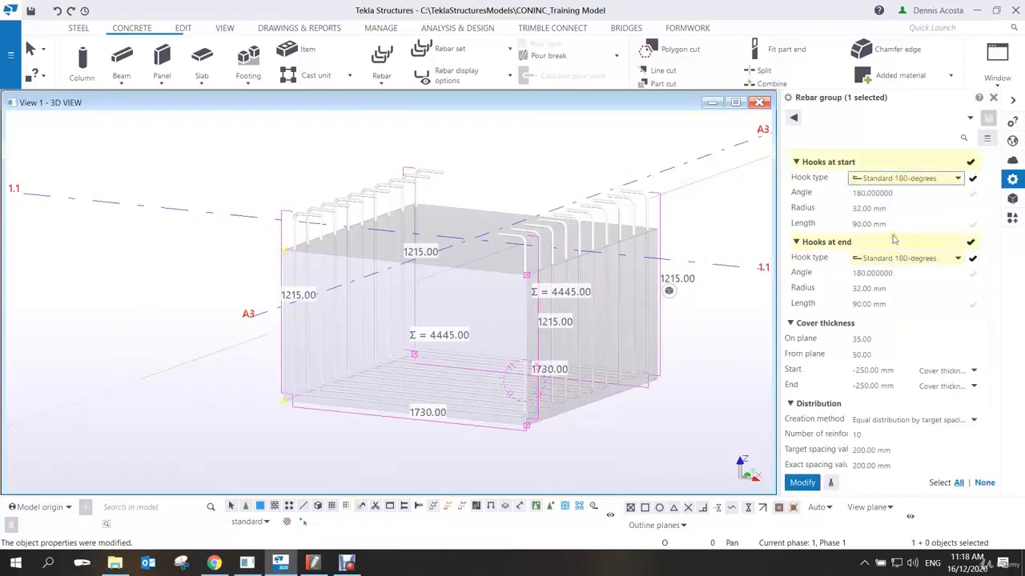
pyautogui.click(802, 483)
pyautogui.scroll(3, 627, 213)
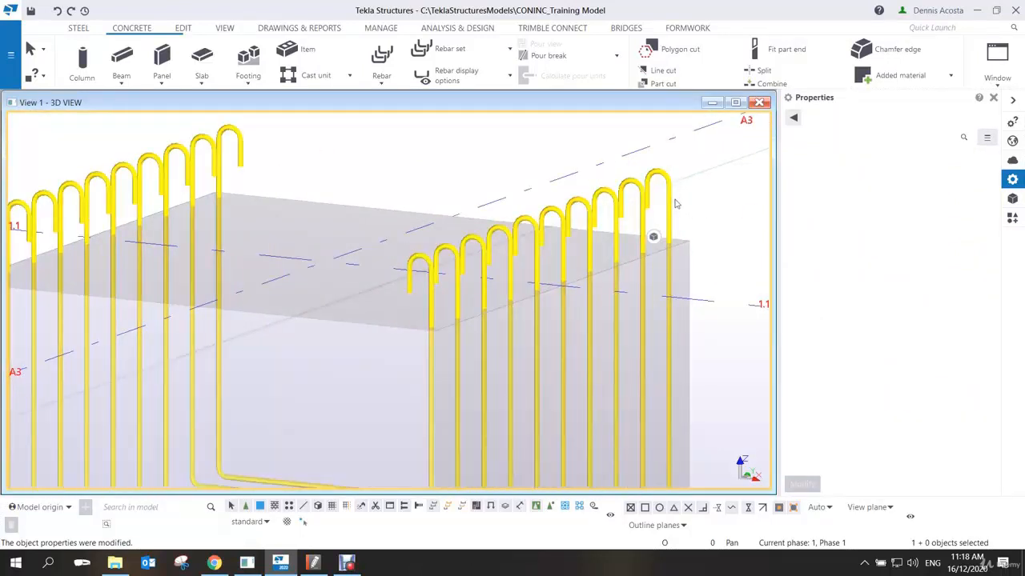
pyautogui.scroll(-3, 674, 204)
# Reselect the rebar group and change its start hook to a custom hook with a length of 150 mm.
pyautogui.click(652, 210)
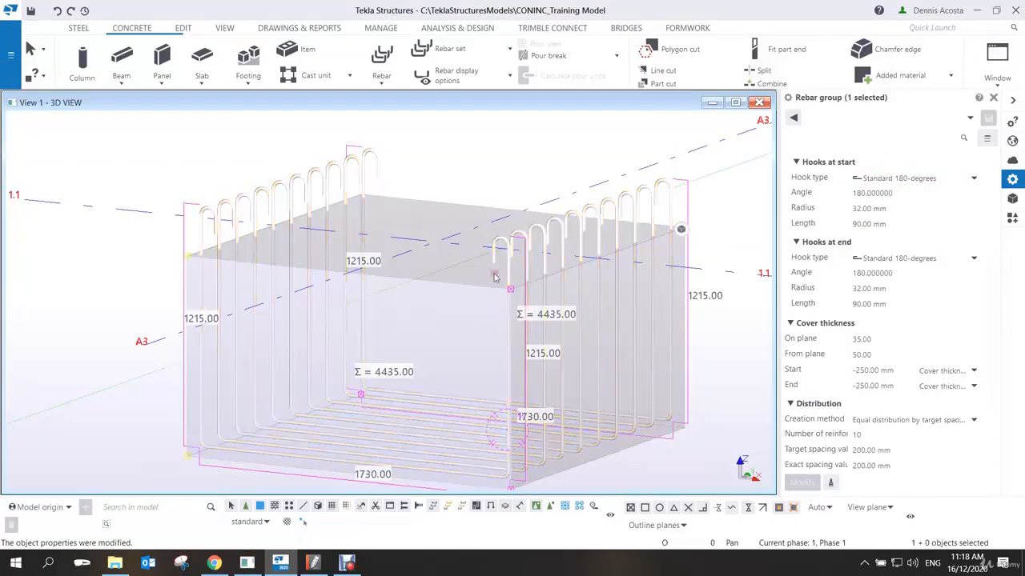
pyautogui.moveTo(895, 224); pyautogui.dragTo(832, 227)
pyautogui.click(902, 186)
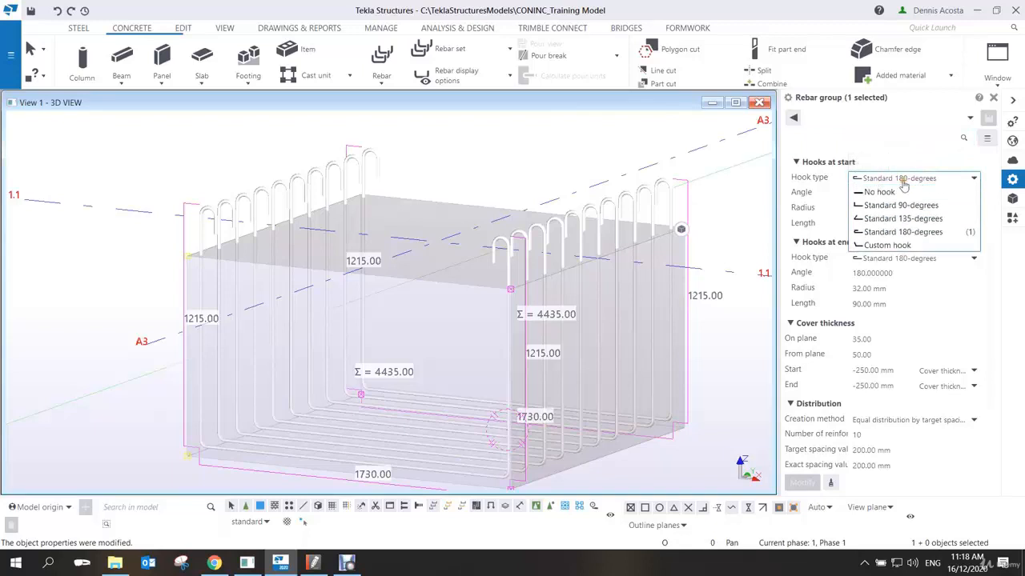
pyautogui.click(893, 246)
pyautogui.moveTo(903, 227); pyautogui.dragTo(812, 218)
pyautogui.write('150')
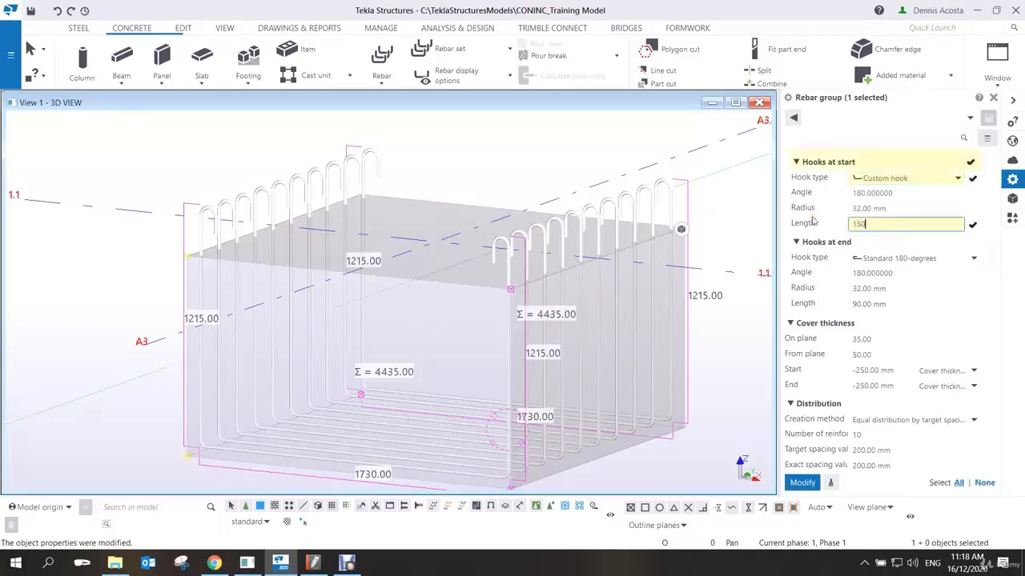
pyautogui.press('Return')
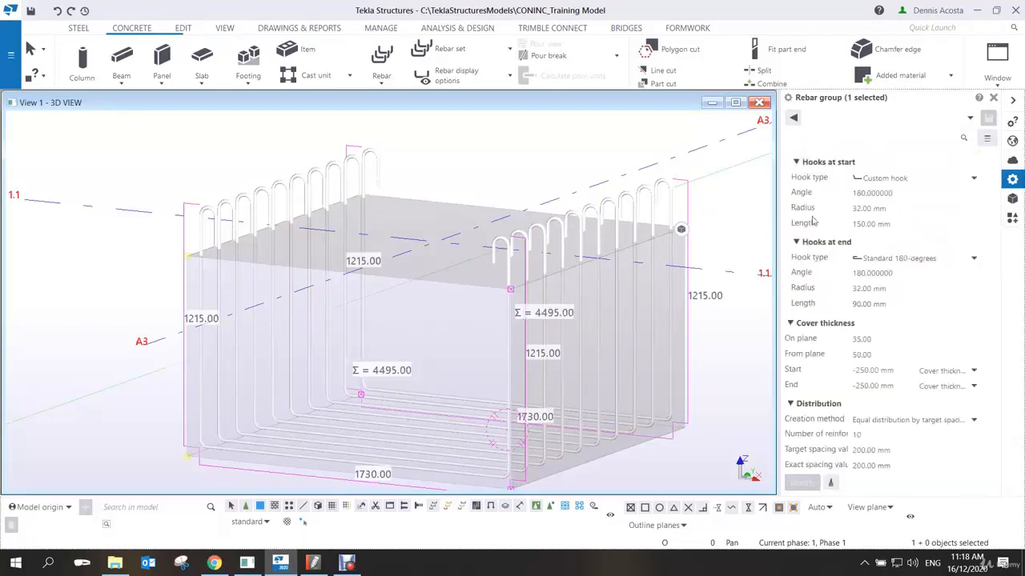
# Flip the custom start hooks outward by setting their angle to -180 degrees.
pyautogui.scroll(4, 415, 224)
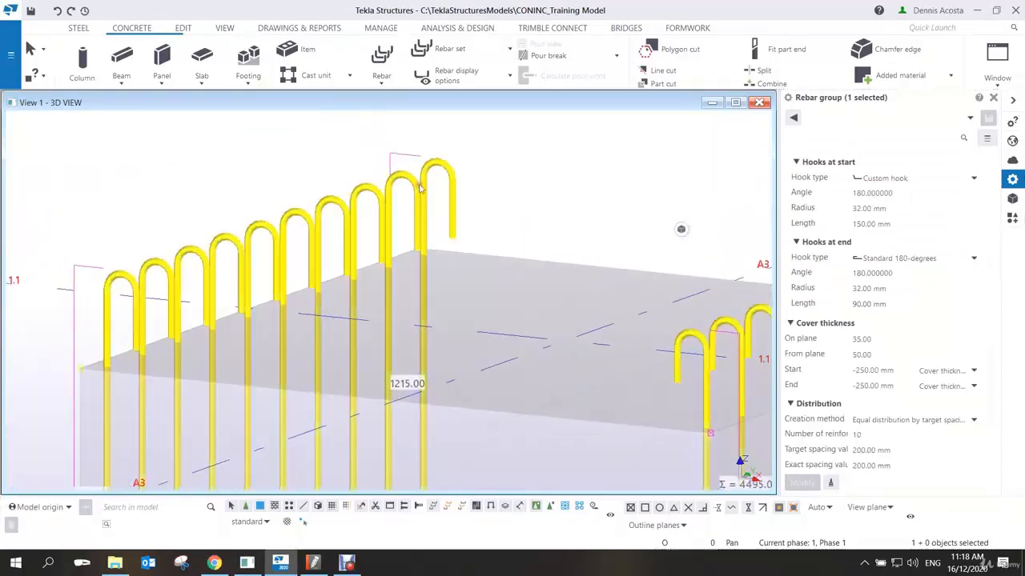
pyautogui.moveTo(427, 186); pyautogui.dragTo(479, 214, button='middle')
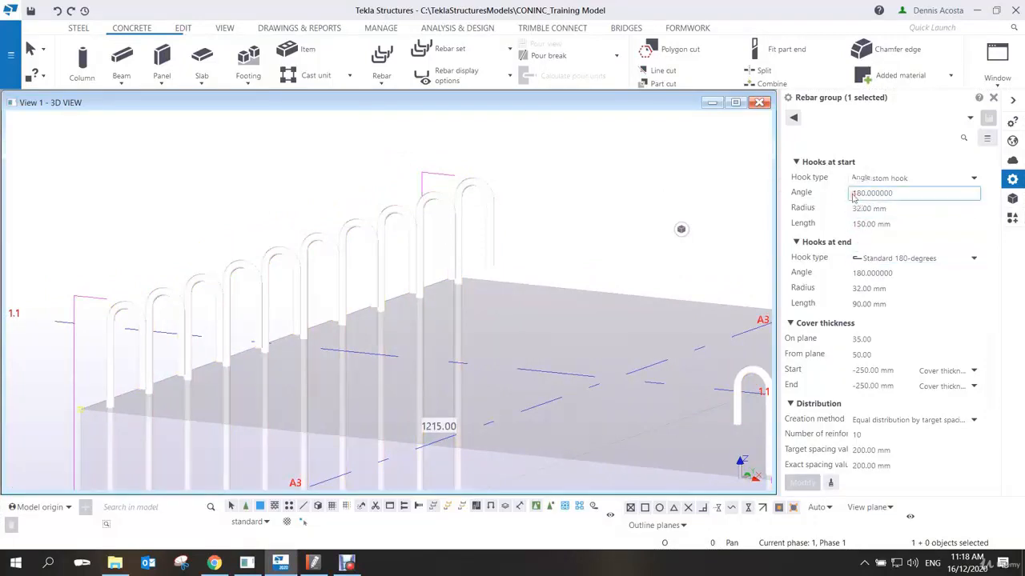
pyautogui.click(854, 195)
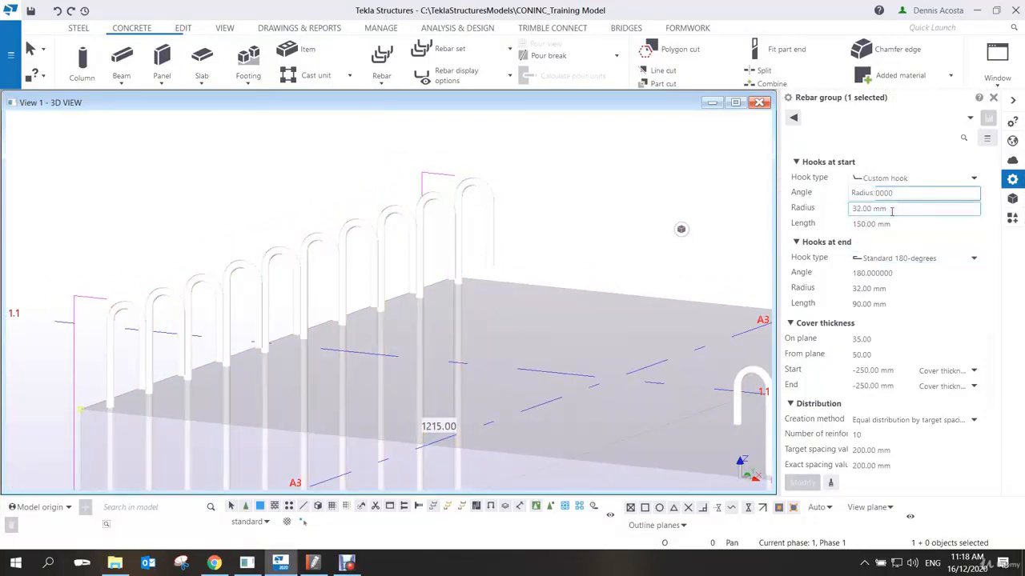
pyautogui.write('-')
pyautogui.press('Return')
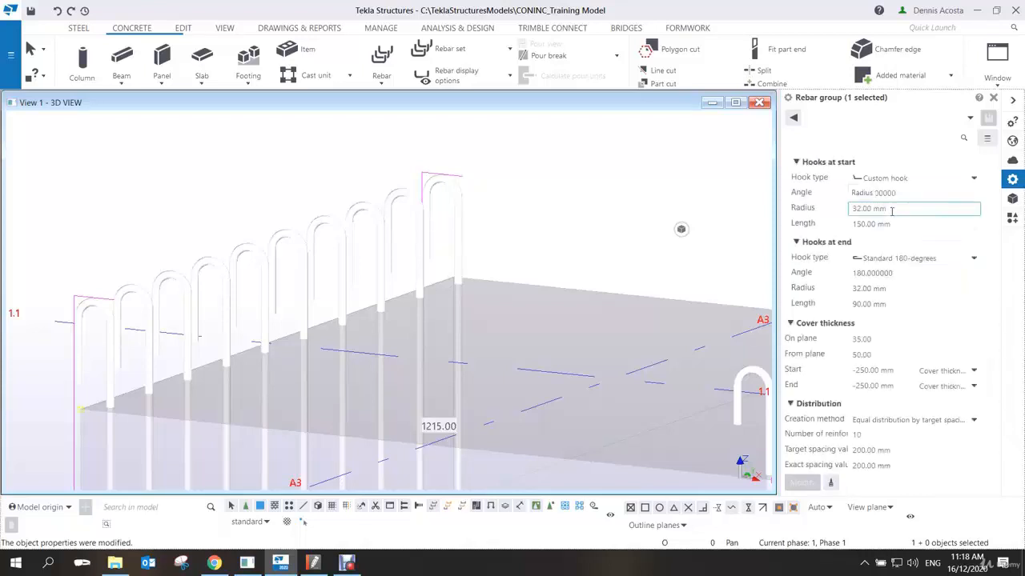
# Set the custom start hook's angle to -90 degrees so the hooks bend outward horizontally.
pyautogui.moveTo(904, 194); pyautogui.dragTo(841, 194)
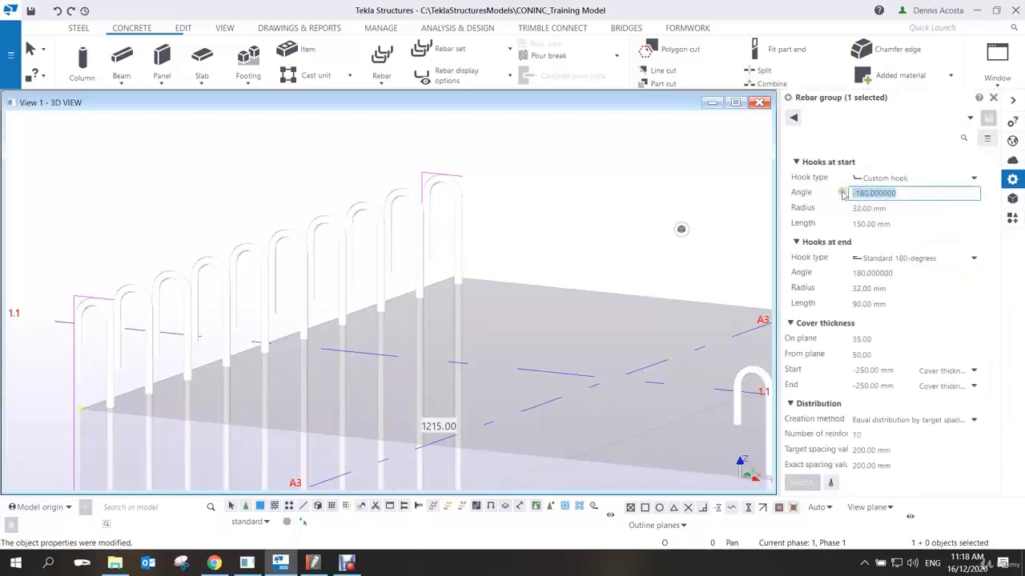
pyautogui.press('BackSpace')
pyautogui.write('-90')
pyautogui.press('Return')
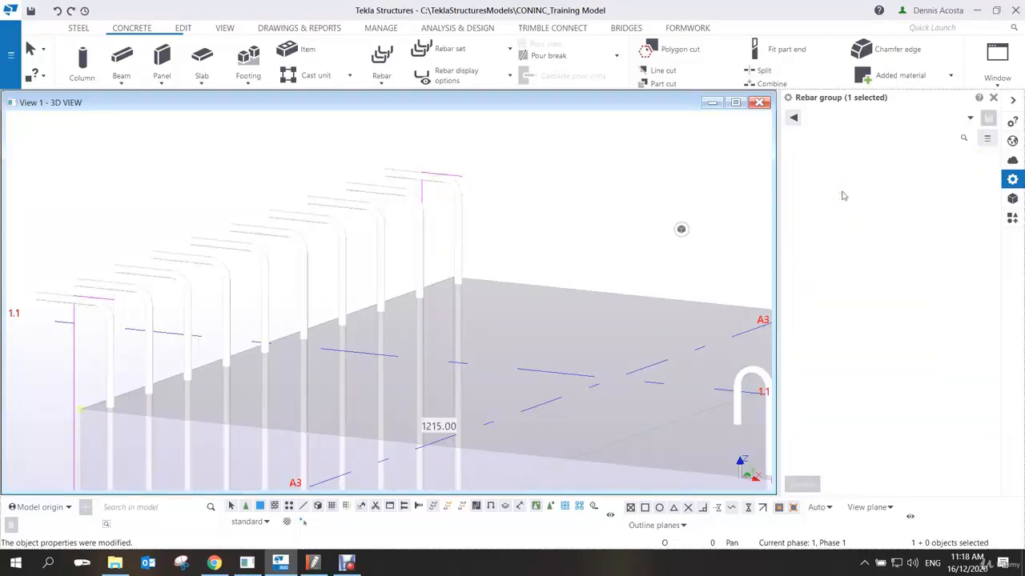
# Set both the start and end hooks of the rebar group to Standard 90-degrees and apply the change.
pyautogui.scroll(-3, 842, 195)
pyautogui.scroll(-3, 600, 264)
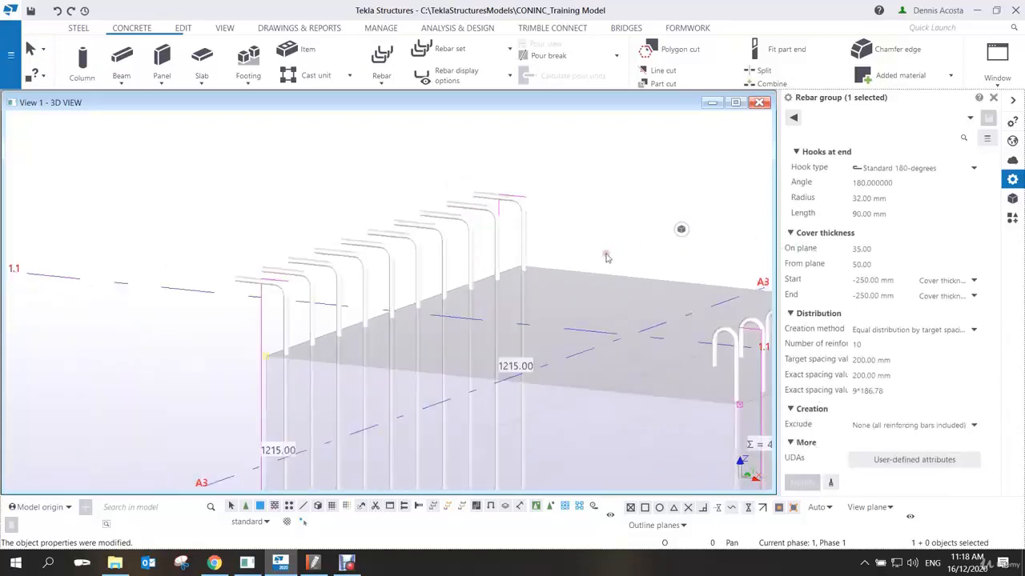
pyautogui.moveTo(520, 234); pyautogui.dragTo(486, 240, button='middle')
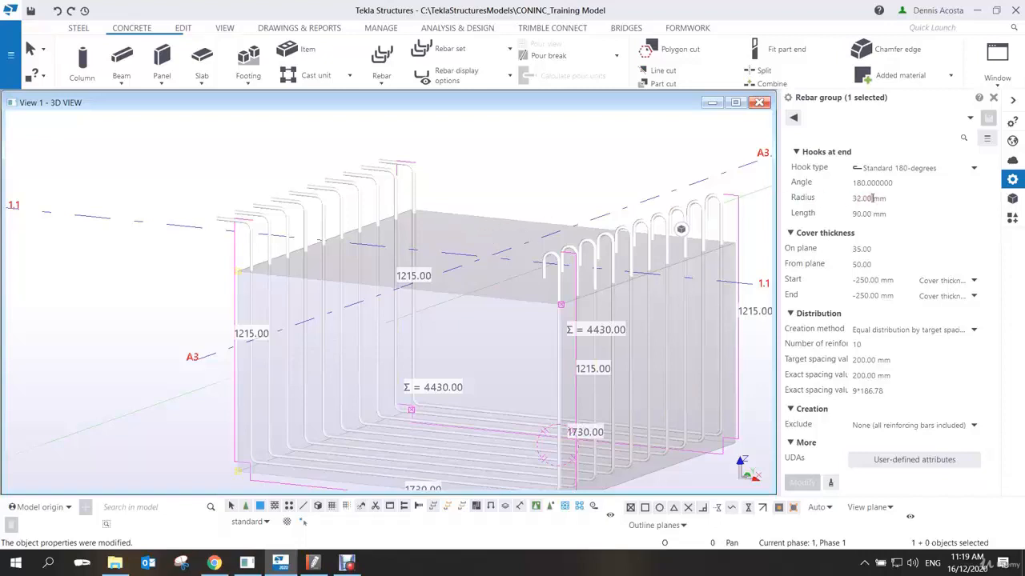
pyautogui.scroll(3, 887, 239)
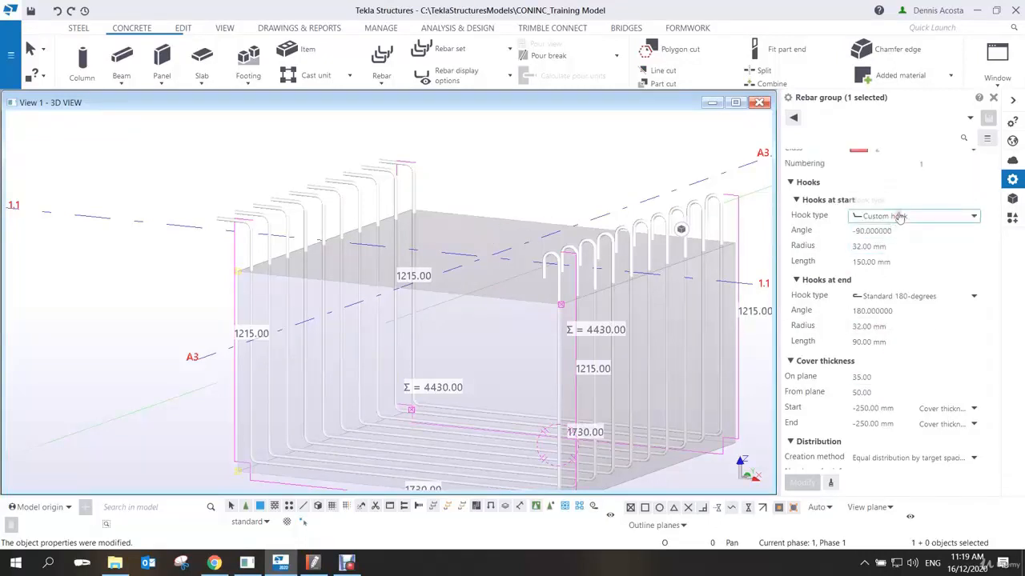
pyautogui.click(899, 217)
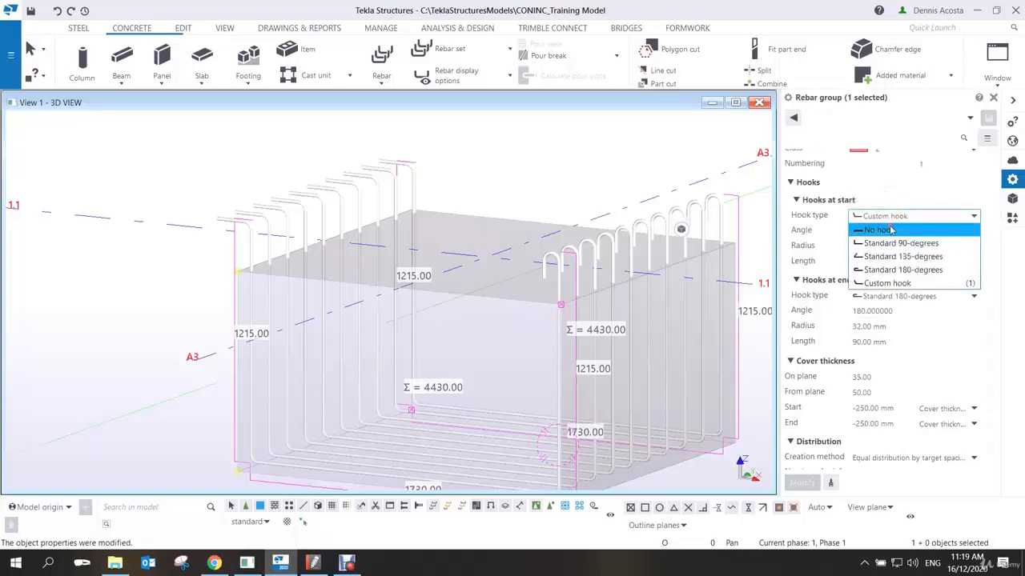
pyautogui.click(888, 243)
pyautogui.click(801, 483)
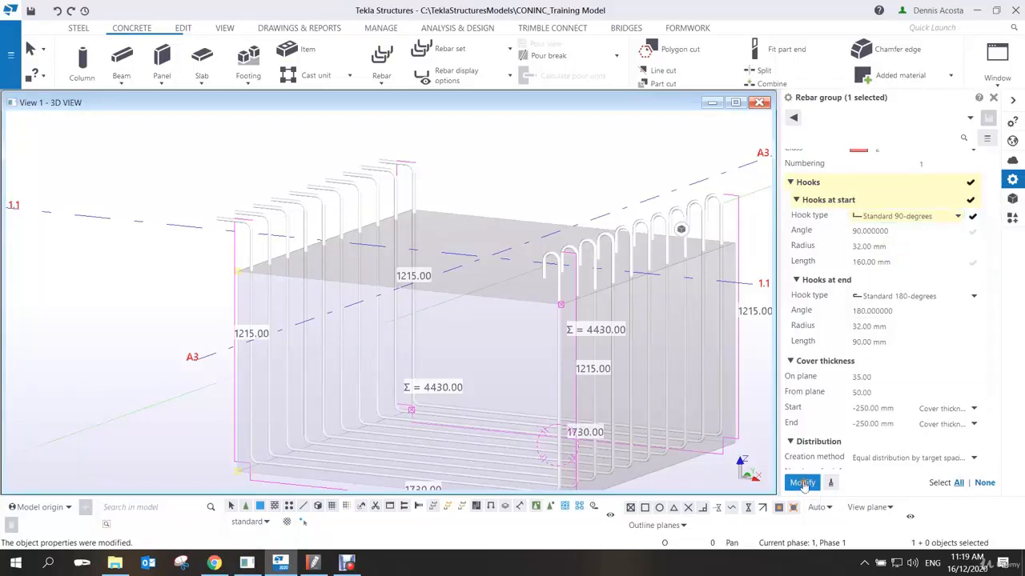
pyautogui.click(873, 296)
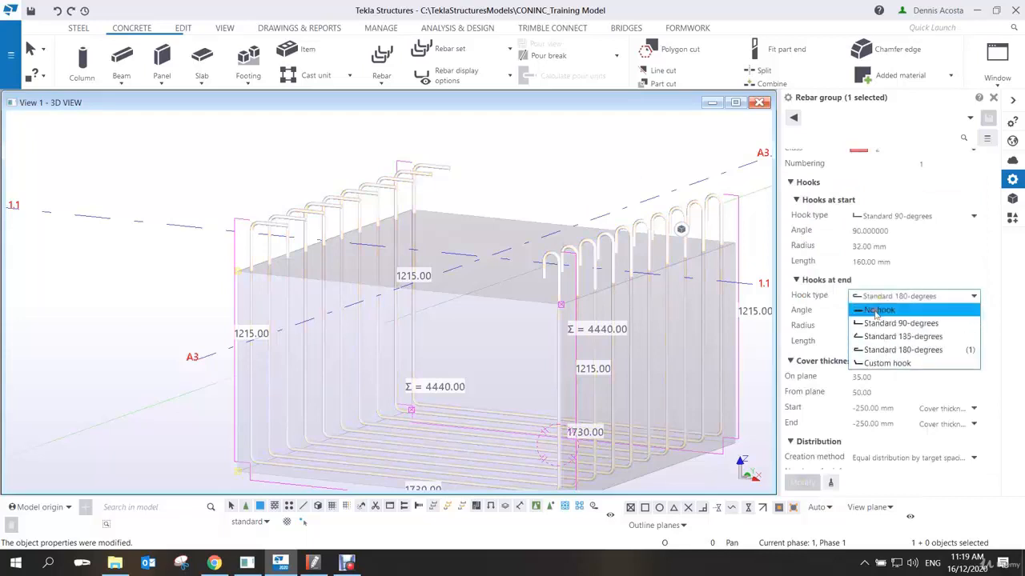
pyautogui.click(875, 322)
pyautogui.click(802, 483)
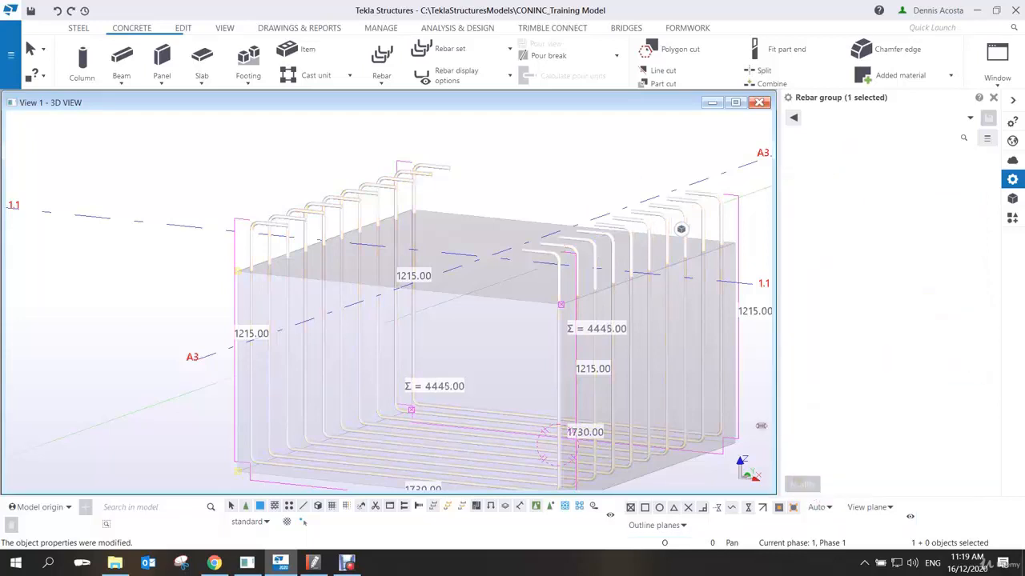
pyautogui.moveTo(582, 306); pyautogui.dragTo(528, 257, button='middle')
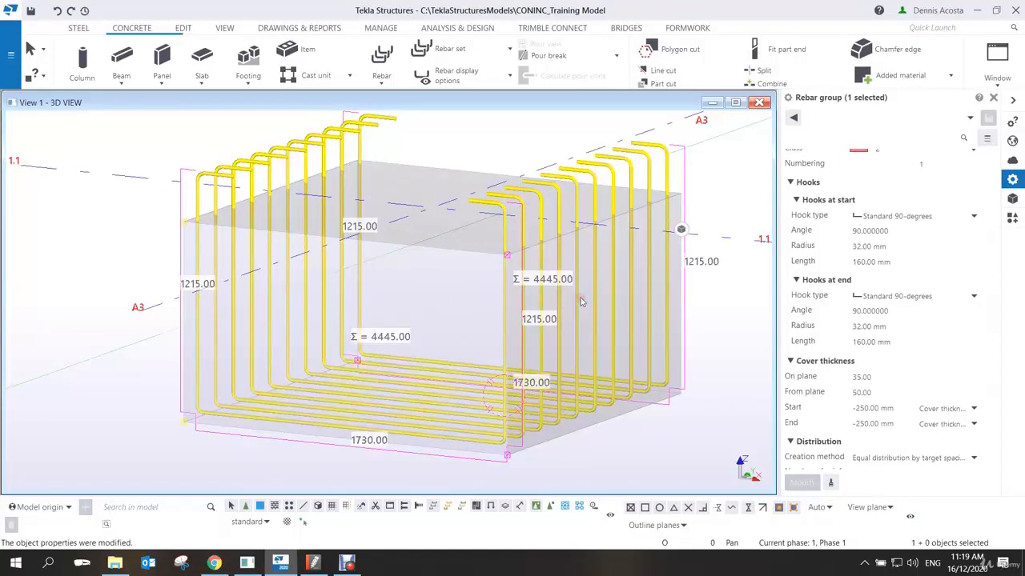
# Inspect the 90-degree hooks above the footing's top edges and the way the rebar group's bars are selected together.
pyautogui.scroll(4, 633, 200)
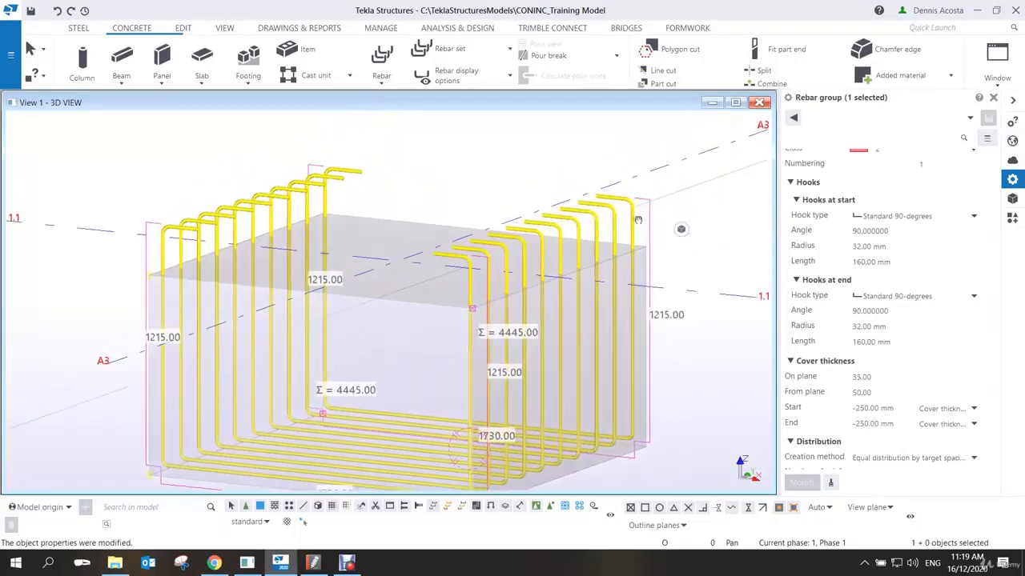
pyautogui.scroll(2, 623, 203)
pyautogui.scroll(-2, 664, 205)
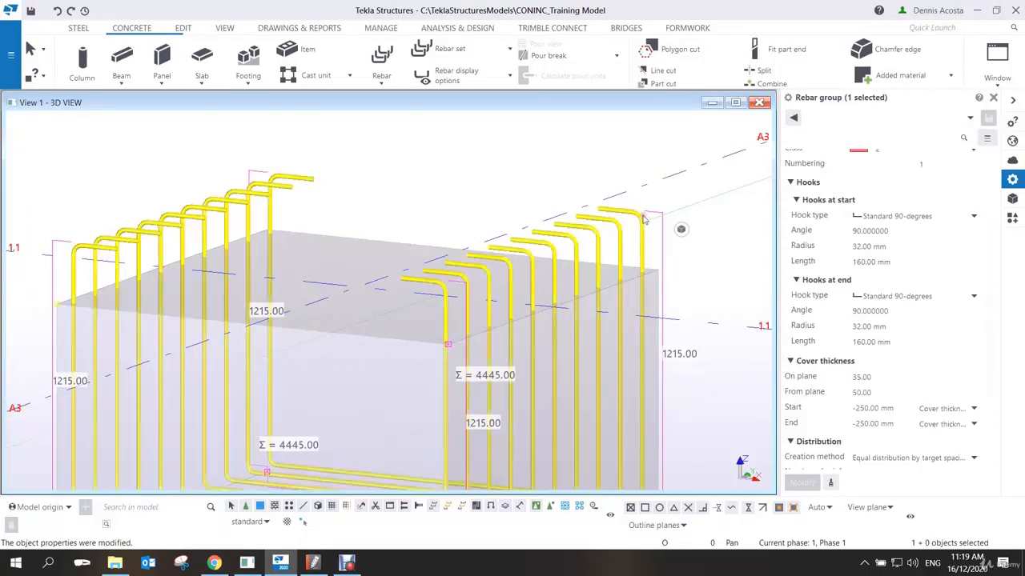
pyautogui.click(683, 230)
pyautogui.moveTo(703, 233); pyautogui.dragTo(604, 228, button='middle')
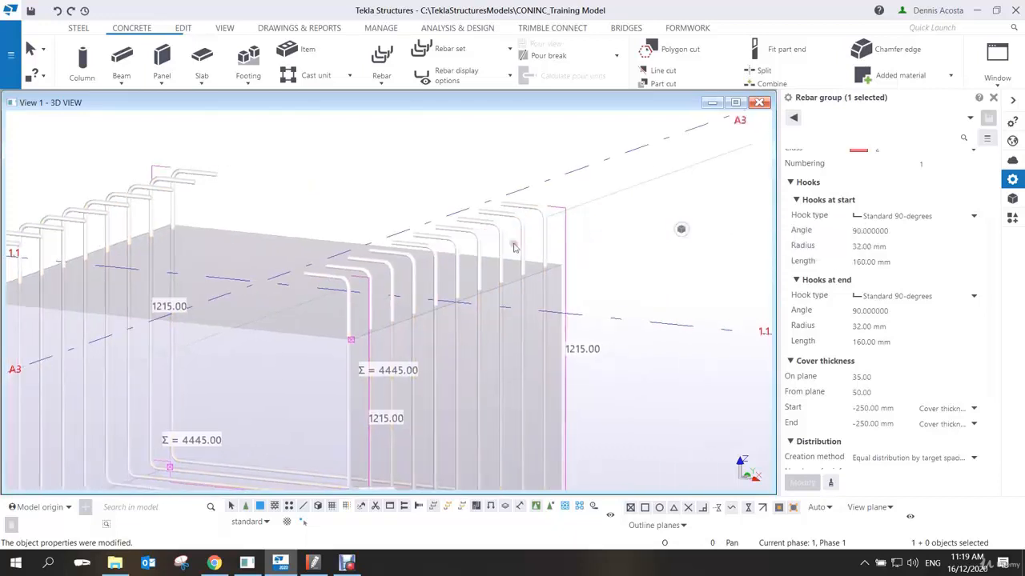
pyautogui.click(555, 208)
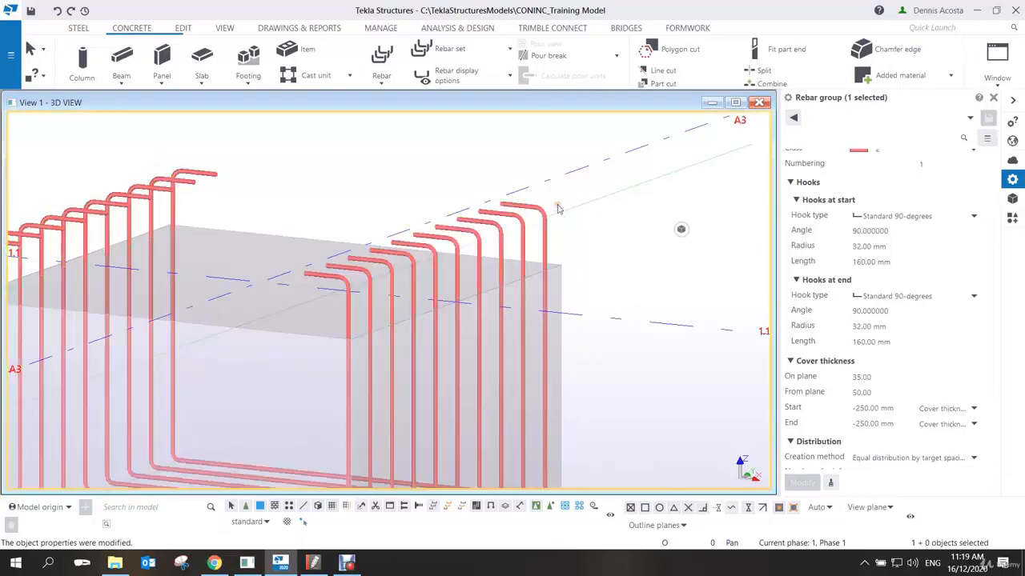
pyautogui.click(547, 217)
pyautogui.scroll(-3, 547, 224)
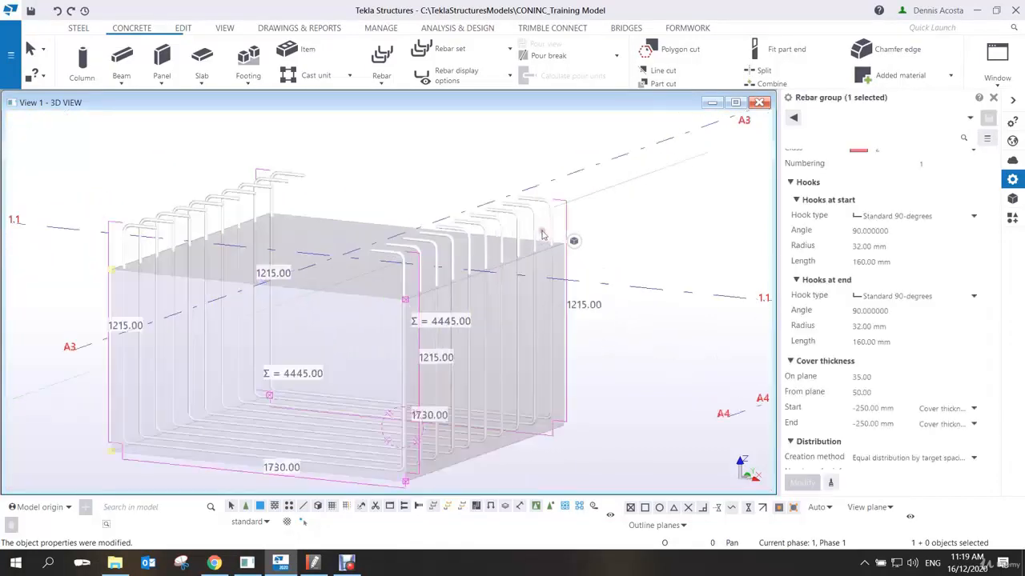
pyautogui.scroll(3, 546, 226)
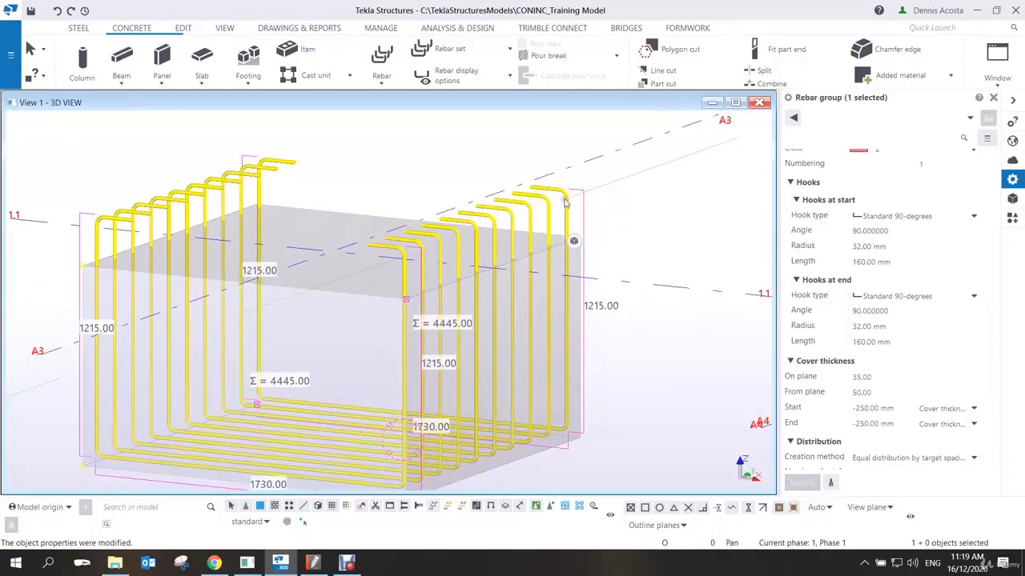
pyautogui.click(567, 204)
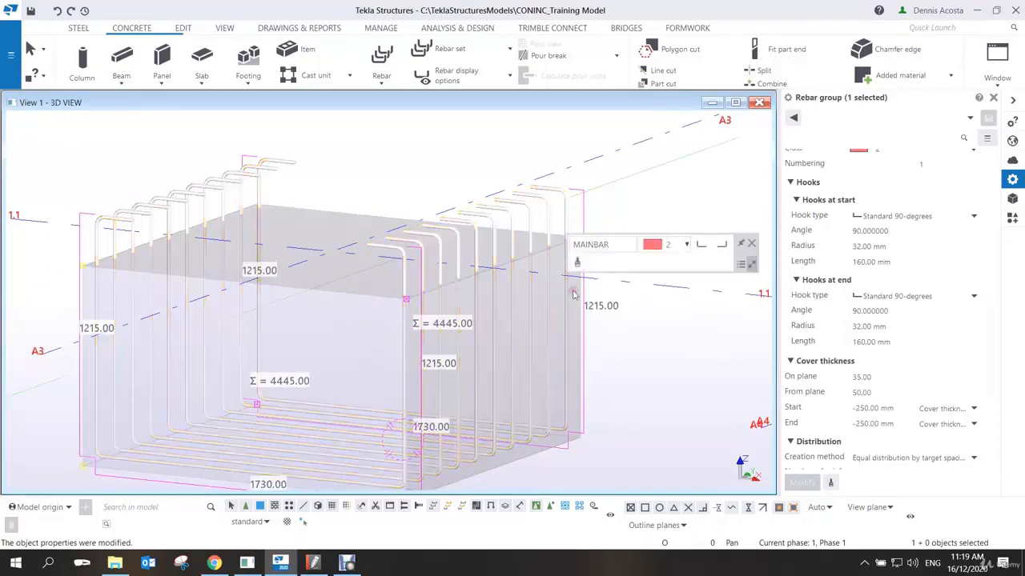
pyautogui.click(627, 362)
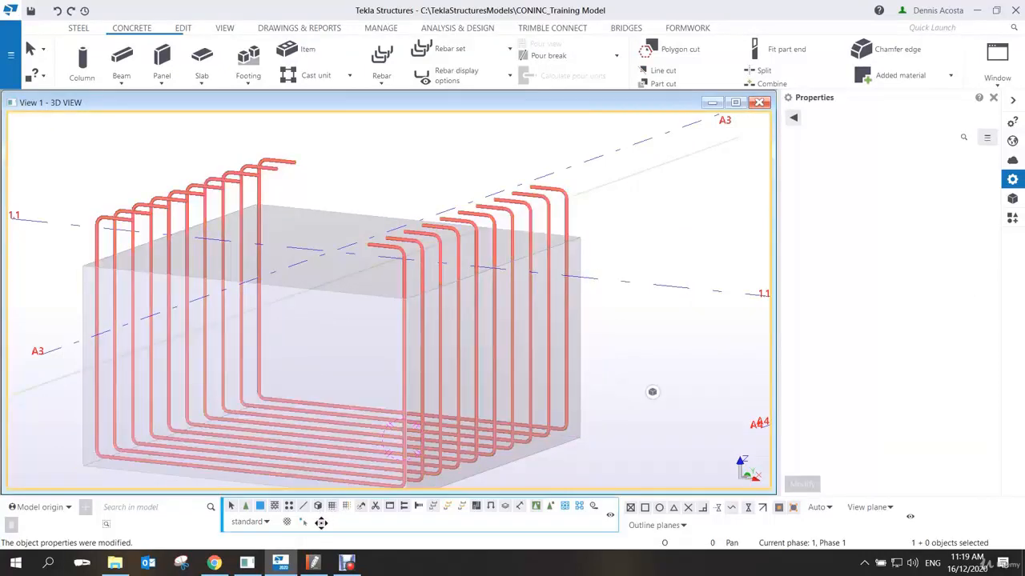
# Ungroup the rebar group into single bars.
pyautogui.click(303, 523)
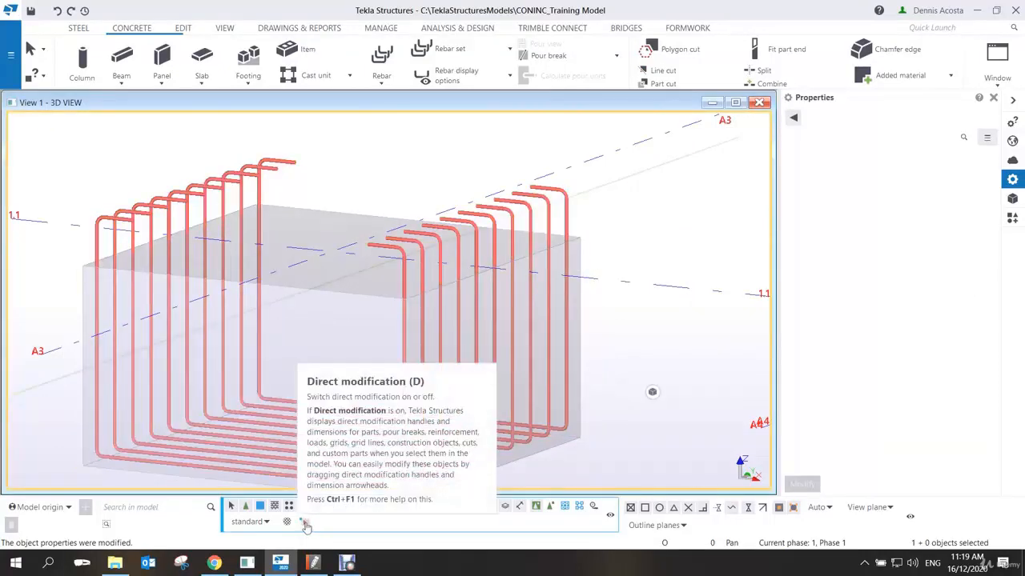
pyautogui.rightClick(568, 214)
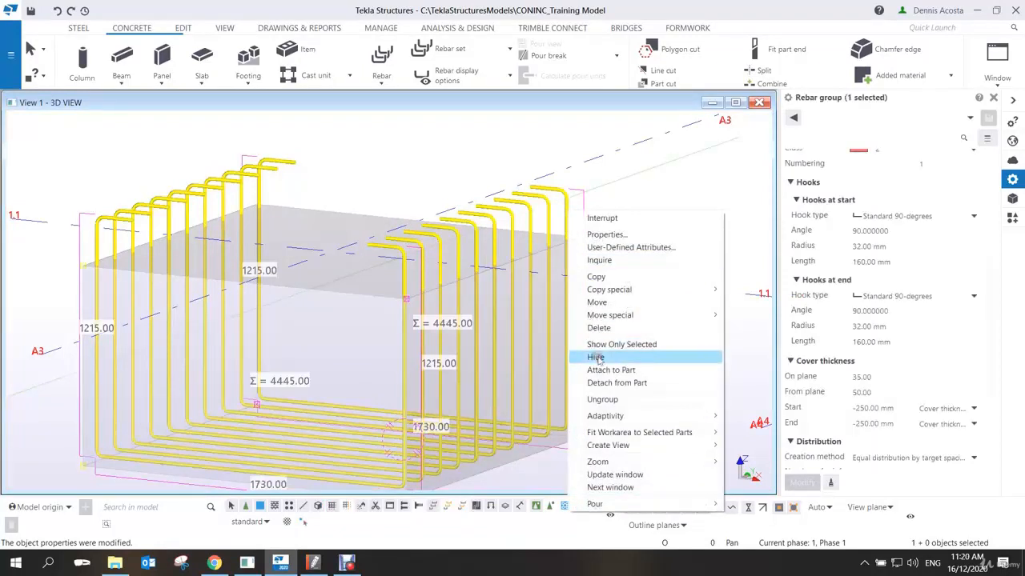
pyautogui.click(613, 400)
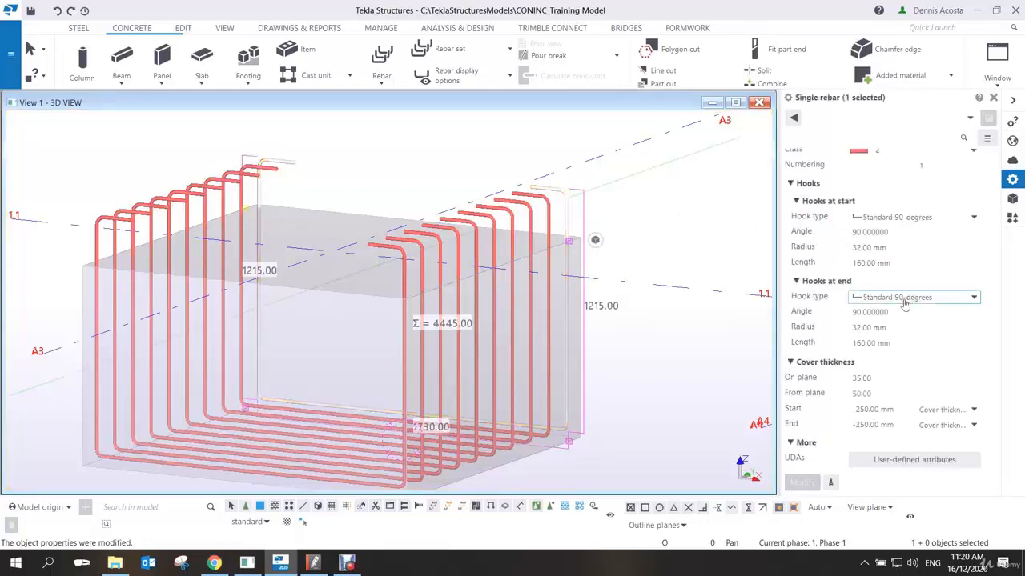
# Give the outermost single bar a custom end hook with an angle of -90 degrees so it bends outward.
pyautogui.click(905, 299)
pyautogui.click(887, 366)
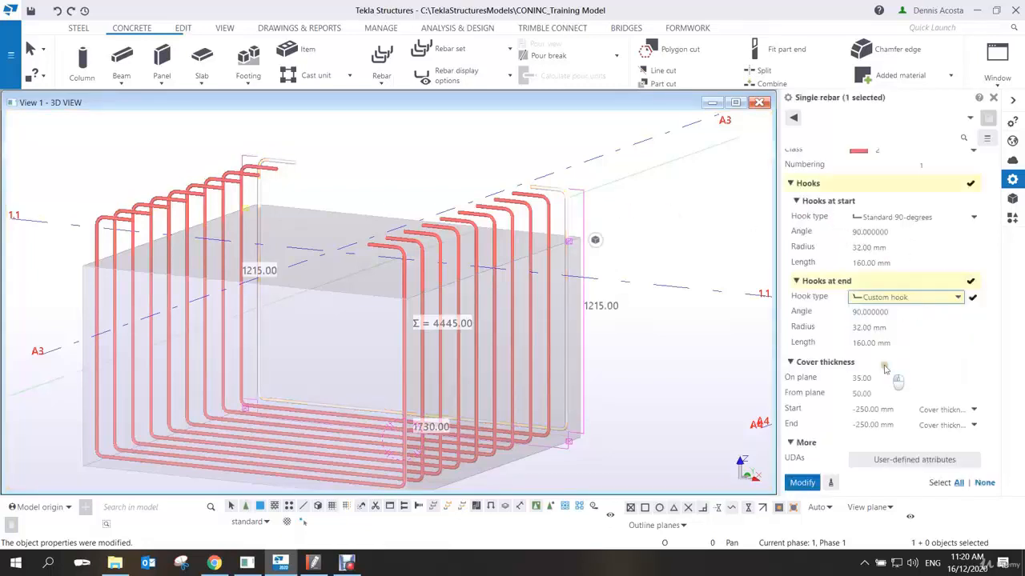
pyautogui.click(853, 313)
pyautogui.write('-')
pyautogui.press('Return')
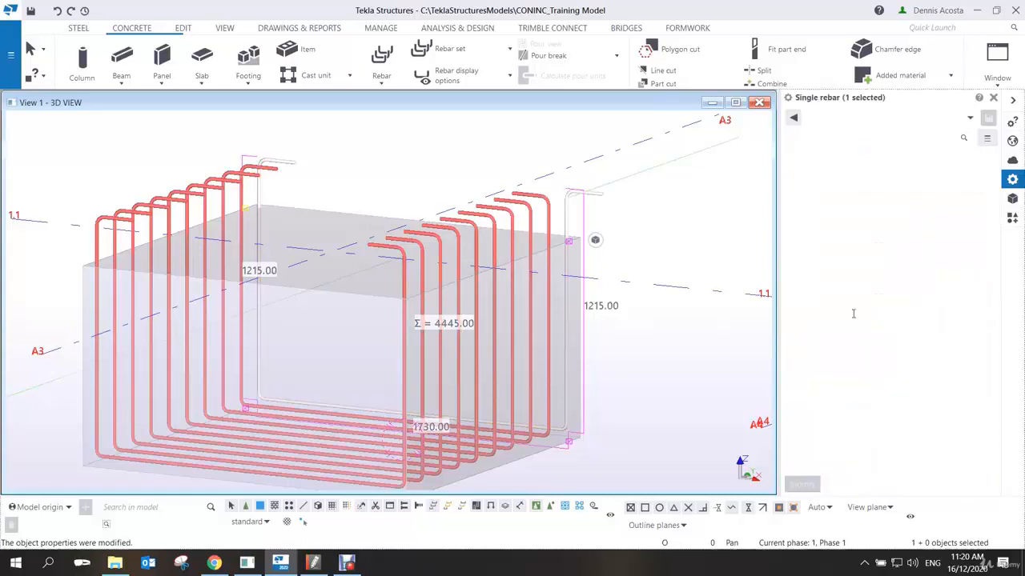
pyautogui.click(617, 229)
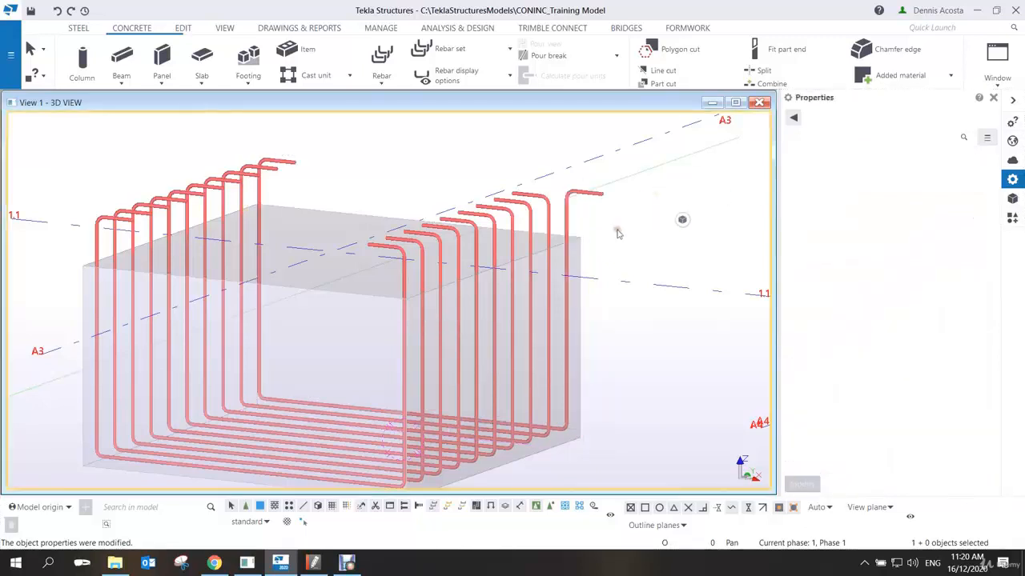
# Select all ten single bars in the footing and group them back into one rebar group with matching hooks.
pyautogui.click(571, 210)
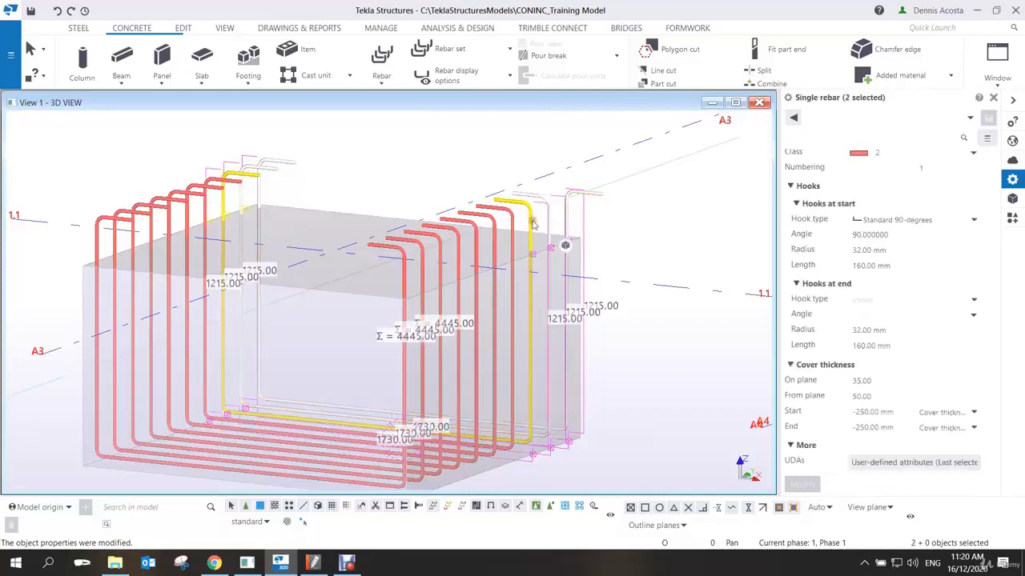
pyautogui.keyDown('ctrl'); pyautogui.click(531, 223); pyautogui.keyUp('ctrl')
pyautogui.keyDown('ctrl'); pyautogui.click(512, 229); pyautogui.keyUp('ctrl')
pyautogui.keyDown('ctrl'); pyautogui.click(495, 232); pyautogui.keyUp('ctrl')
pyautogui.keyDown('ctrl'); pyautogui.click(476, 242); pyautogui.keyUp('ctrl')
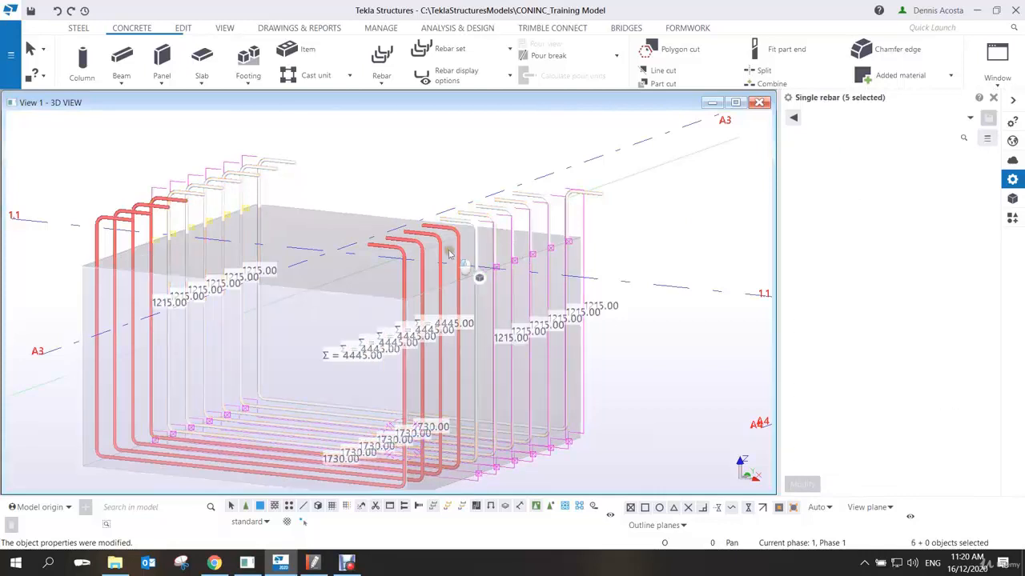
pyautogui.keyDown('ctrl'); pyautogui.click(457, 247); pyautogui.keyUp('ctrl')
pyautogui.keyDown('ctrl'); pyautogui.click(441, 251); pyautogui.keyUp('ctrl')
pyautogui.keyDown('ctrl'); pyautogui.click(425, 264); pyautogui.keyUp('ctrl')
pyautogui.keyDown('ctrl'); pyautogui.click(415, 278); pyautogui.keyUp('ctrl')
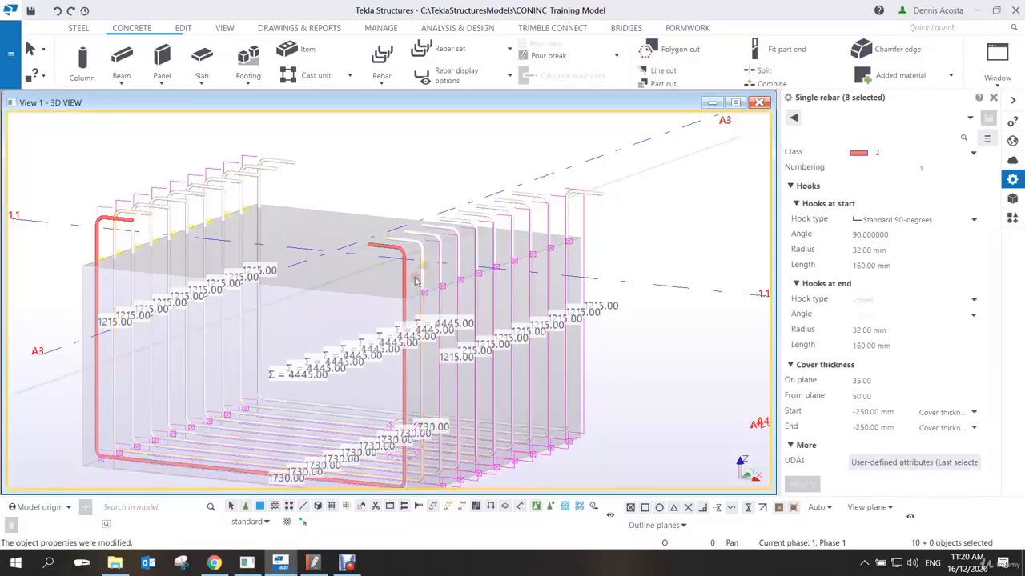
pyautogui.keyDown('ctrl'); pyautogui.click(416, 280); pyautogui.keyUp('ctrl')
pyautogui.rightClick(410, 280)
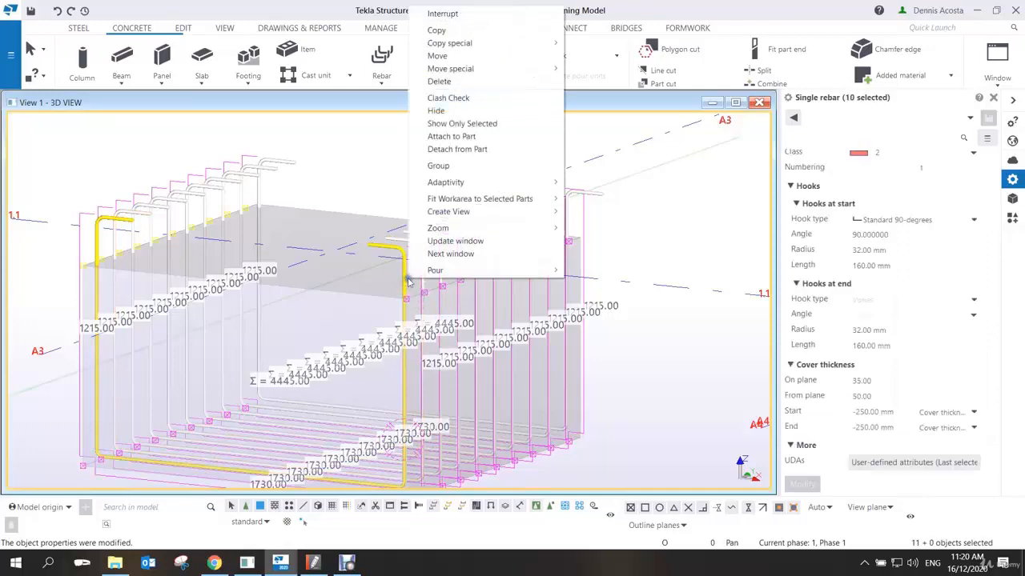
pyautogui.click(442, 166)
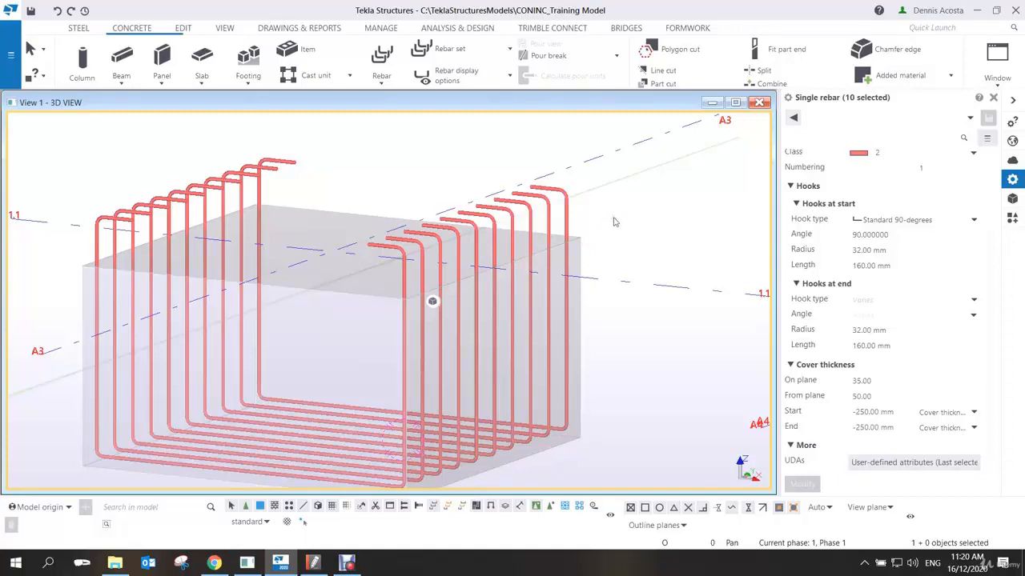
pyautogui.click(569, 221)
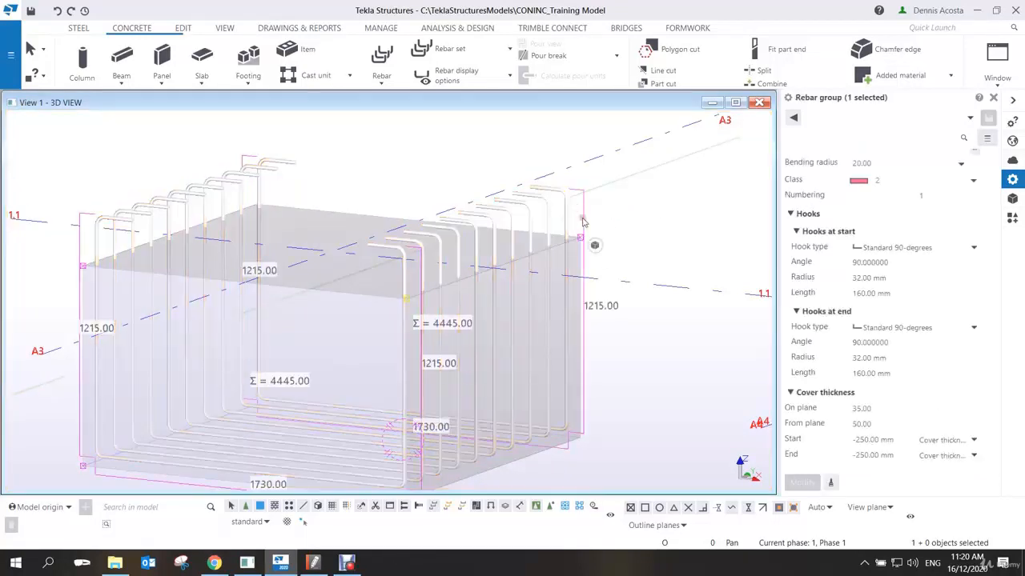
pyautogui.click(629, 204)
# Set the regrouped bars' creation method to equal distribution by target spacing, with a target spacing value of 200 mm.
pyautogui.scroll(-2, 528, 289)
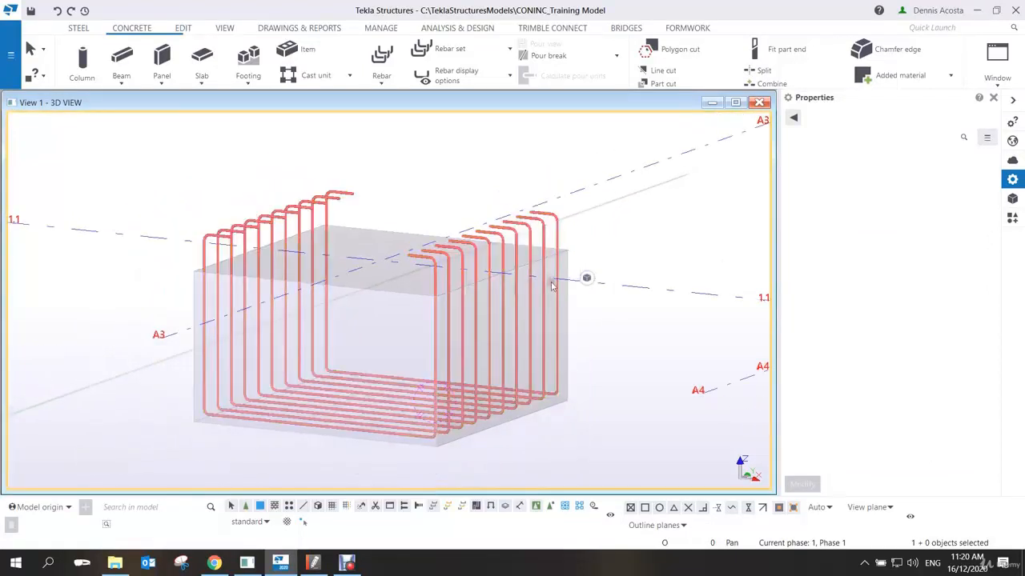
pyautogui.scroll(-1, 554, 280)
pyautogui.click(566, 248)
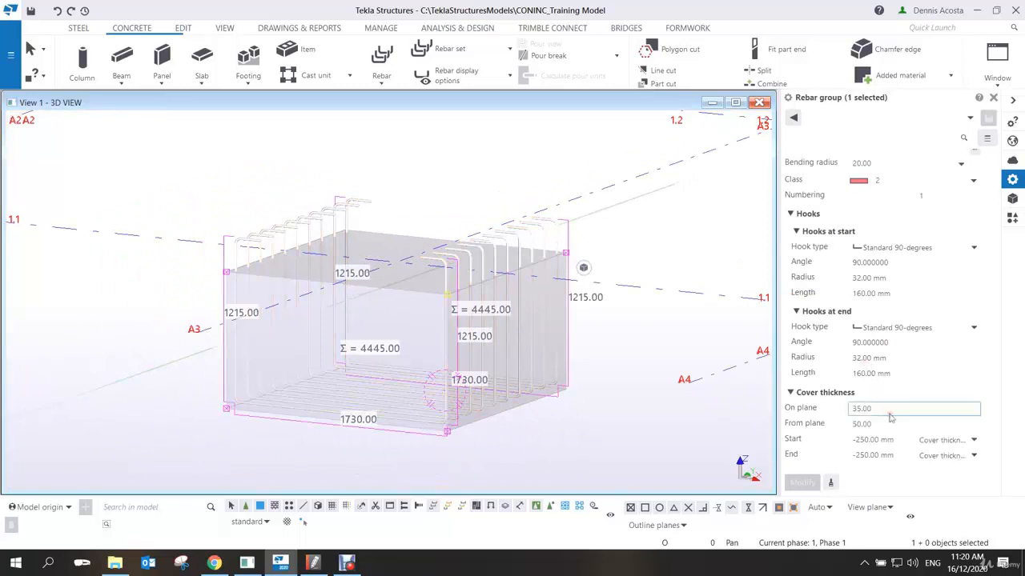
pyautogui.scroll(-5, 890, 412)
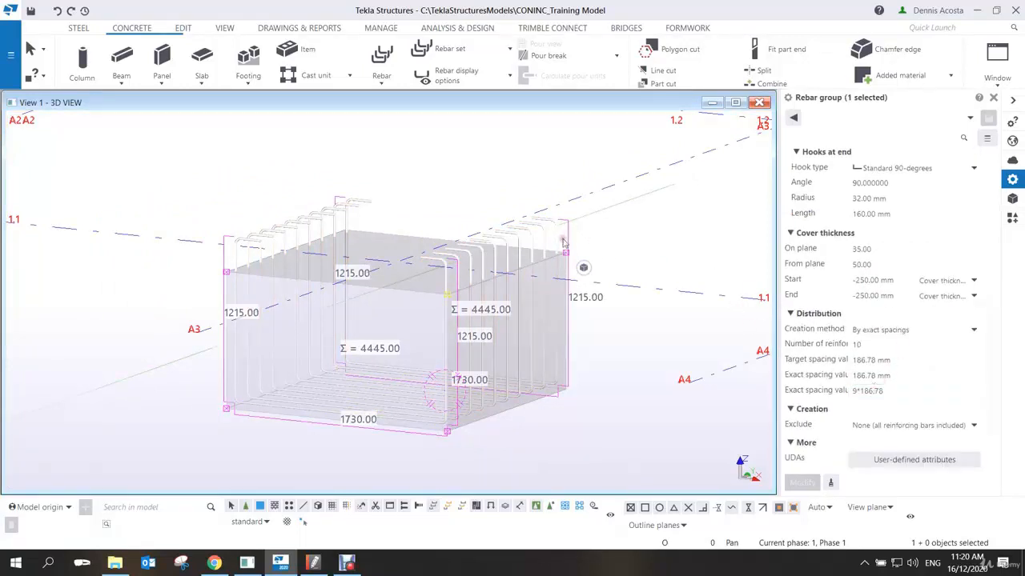
pyautogui.click(896, 328)
pyautogui.click(887, 352)
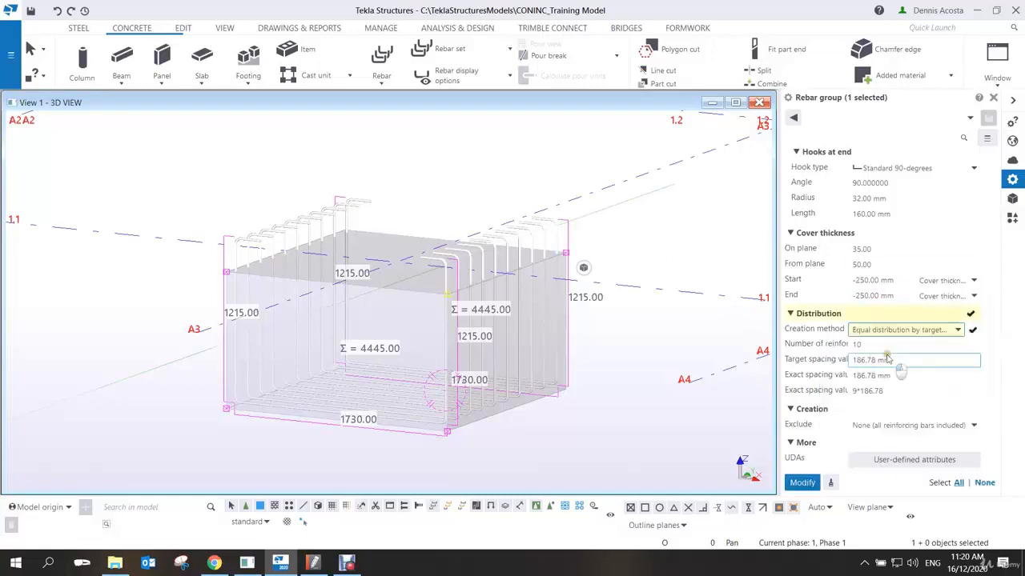
pyautogui.doubleClick(887, 359)
pyautogui.write('2')
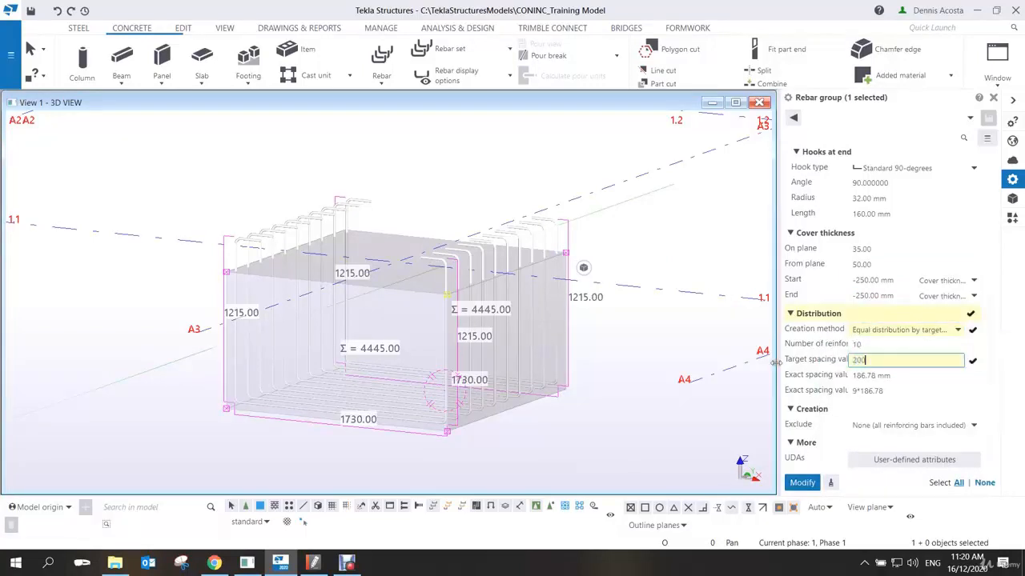
pyautogui.write('00')
pyautogui.press('Return')
pyautogui.scroll(3, 545, 255)
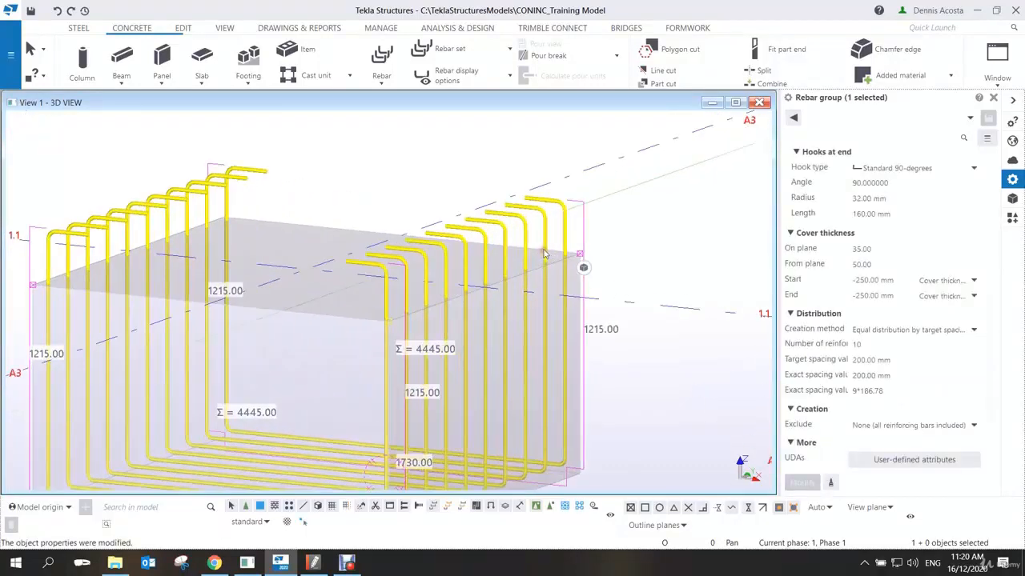
pyautogui.moveTo(901, 362); pyautogui.dragTo(771, 355)
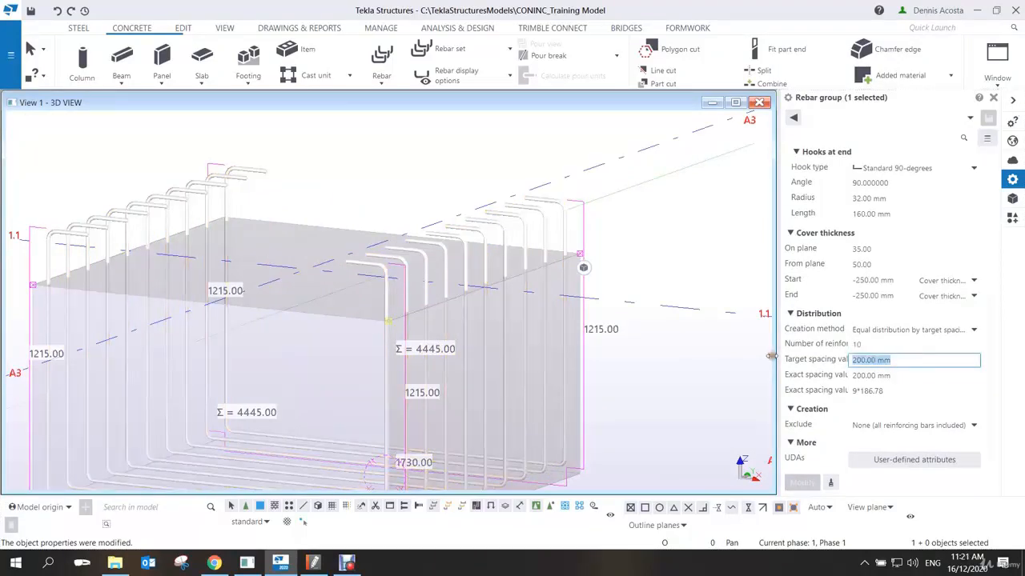
# Set the rebar group's target spacing value to 50 mm.
pyautogui.write('50')
pyautogui.press('Return')
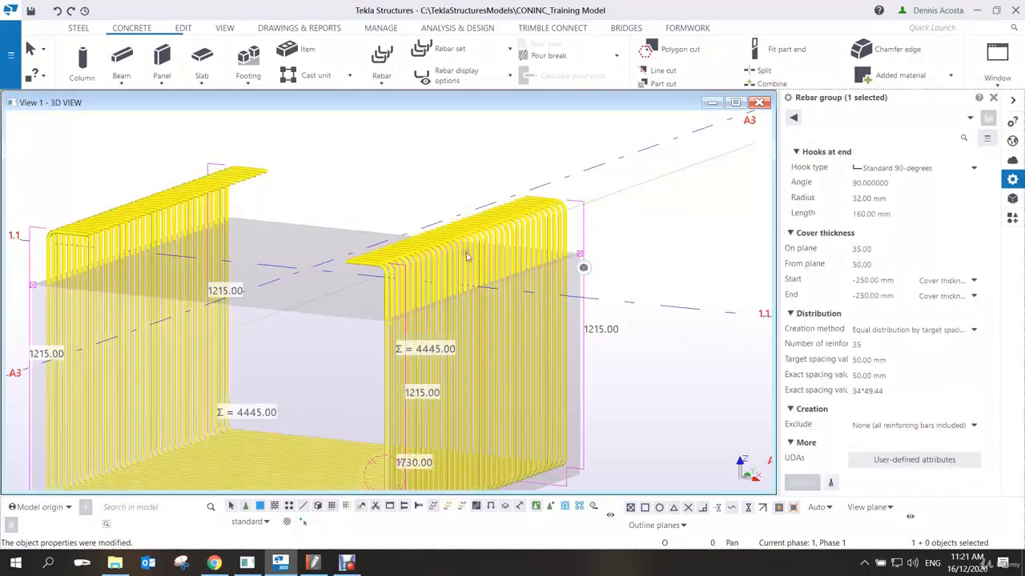
pyautogui.scroll(5, 463, 254)
pyautogui.moveTo(462, 253)
pyautogui.keyDown('ctrl'); pyautogui.mouseDown(button='middle')
pyautogui.moveTo(387, 242)
pyautogui.moveTo(460, 250)
pyautogui.mouseUp(button='middle'); pyautogui.keyUp('ctrl')
# Return the rebar group's target spacing value to 200 mm.
pyautogui.click(904, 360)
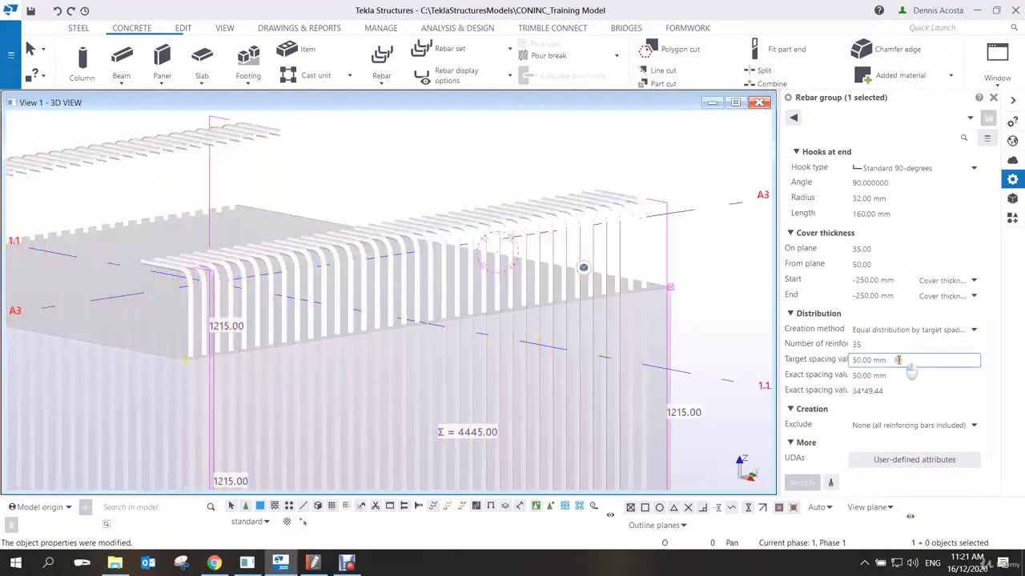
pyautogui.moveTo(910, 362); pyautogui.dragTo(778, 359)
pyautogui.write('50.0')
pyautogui.press('Return')
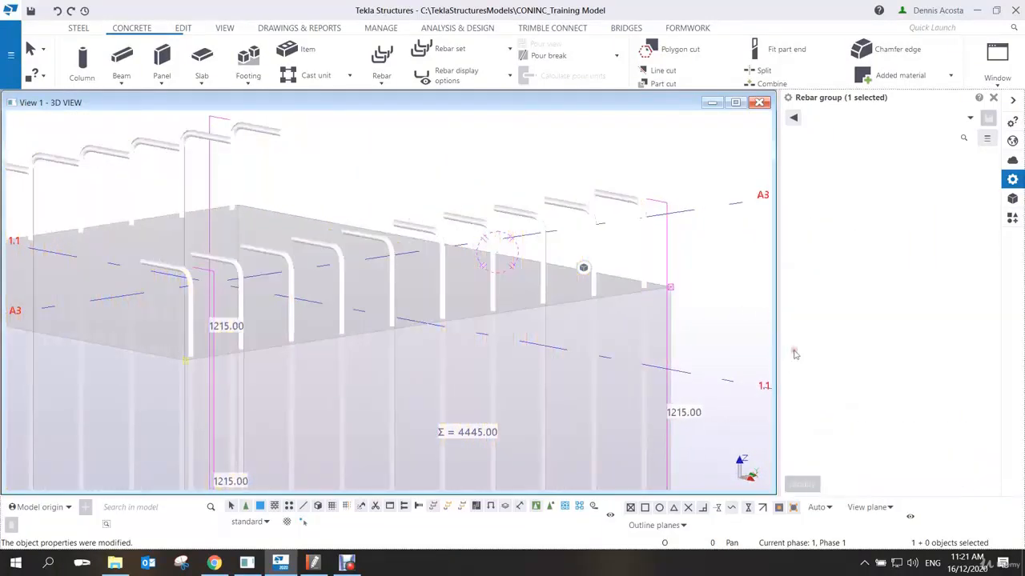
# Set the group's creation method to equal distribution by number of reinforcing bars, with 25 bars.
pyautogui.click(894, 329)
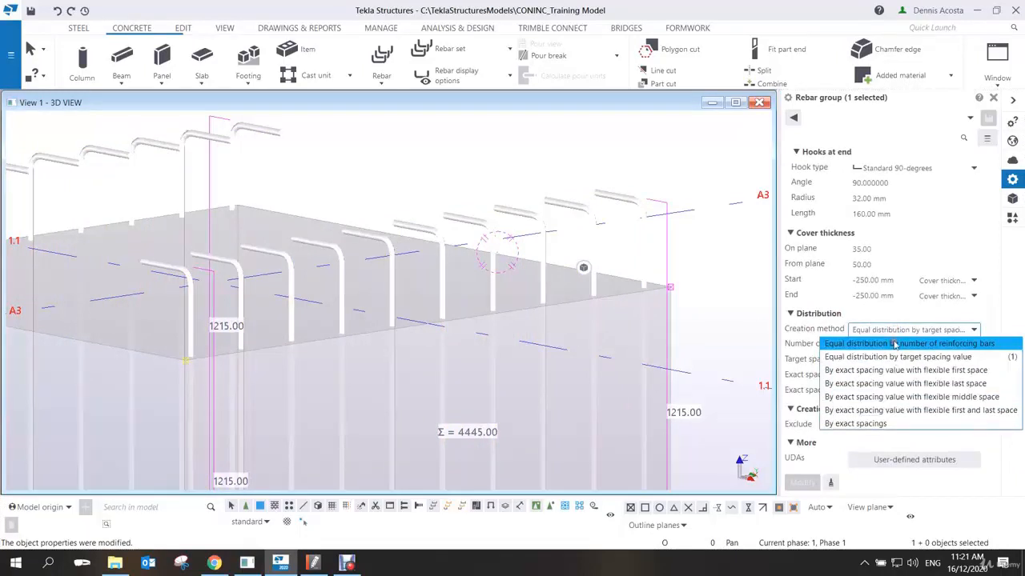
pyautogui.click(894, 345)
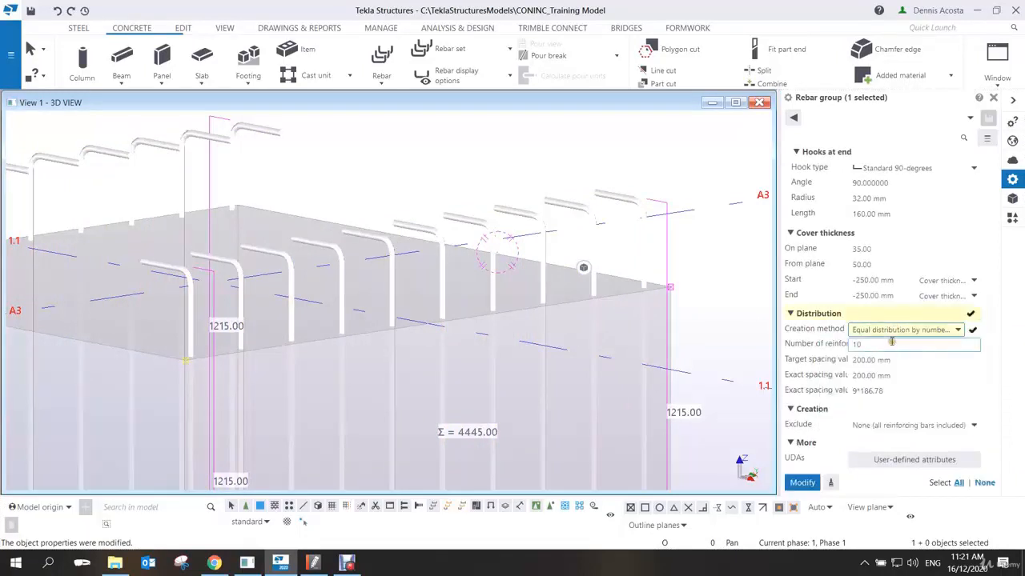
pyautogui.click(880, 345)
pyautogui.moveTo(880, 346); pyautogui.dragTo(825, 348)
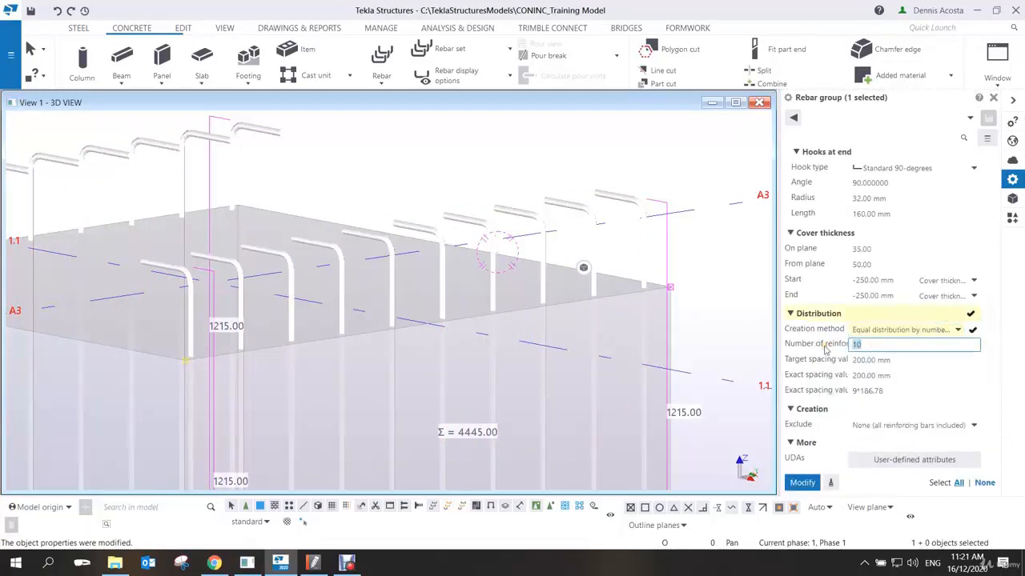
pyautogui.write('25')
pyautogui.press('Return')
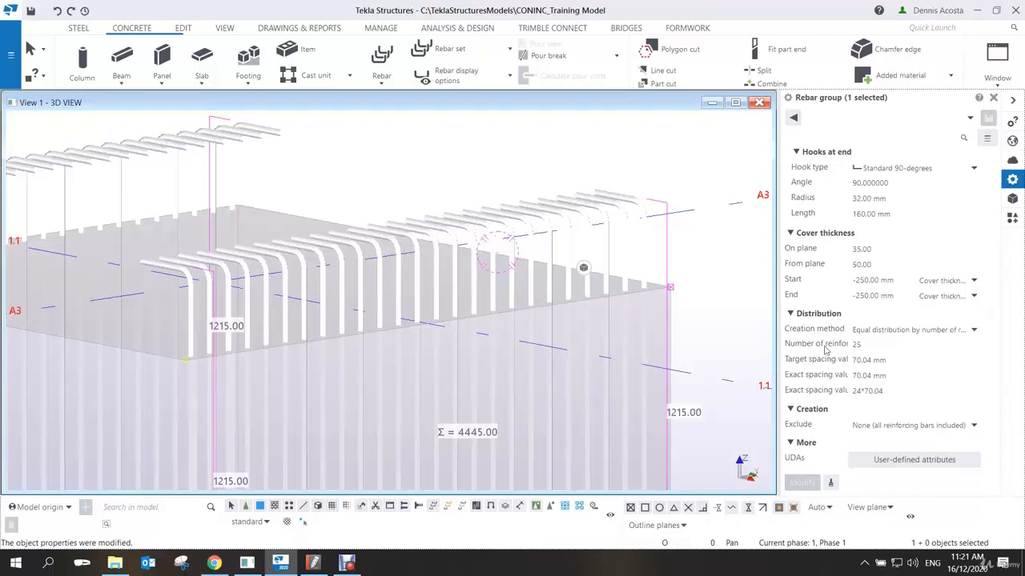
# Set the group's creation method to equal distribution by target spacing value, with a target spacing of 200 mm.
pyautogui.click(890, 330)
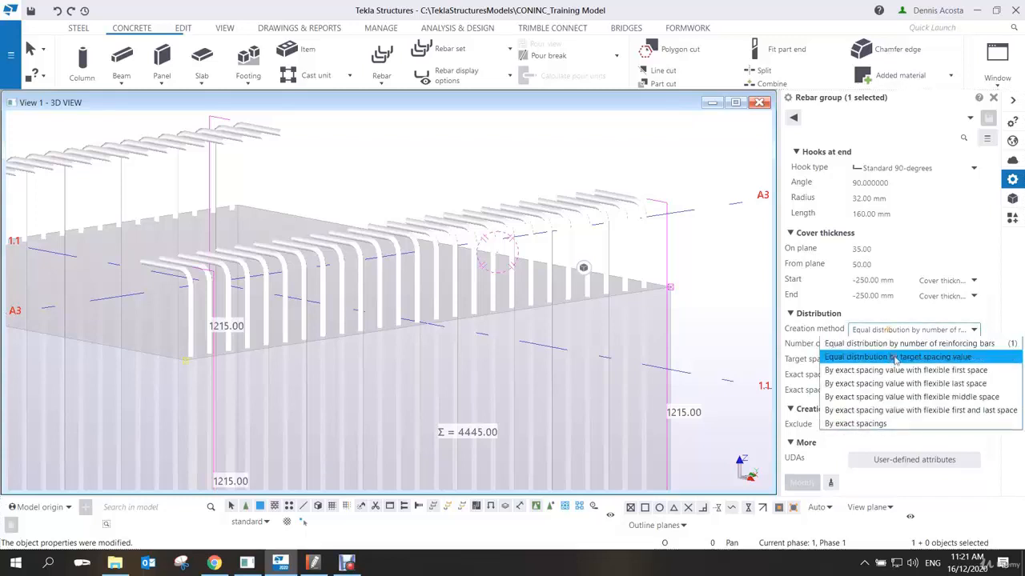
pyautogui.click(895, 357)
pyautogui.click(880, 360)
pyautogui.write('2')
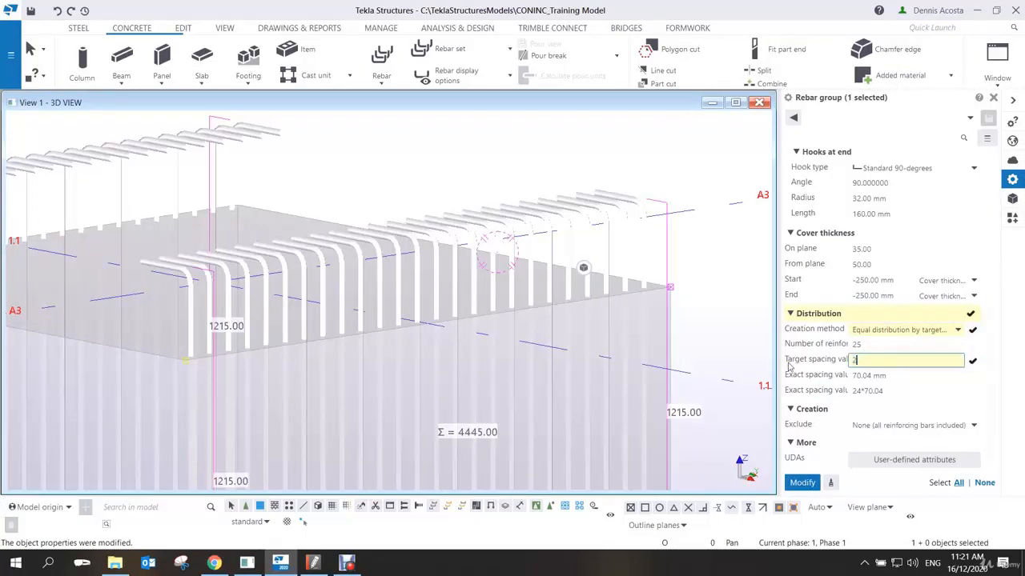
pyautogui.write('00')
pyautogui.press('Return')
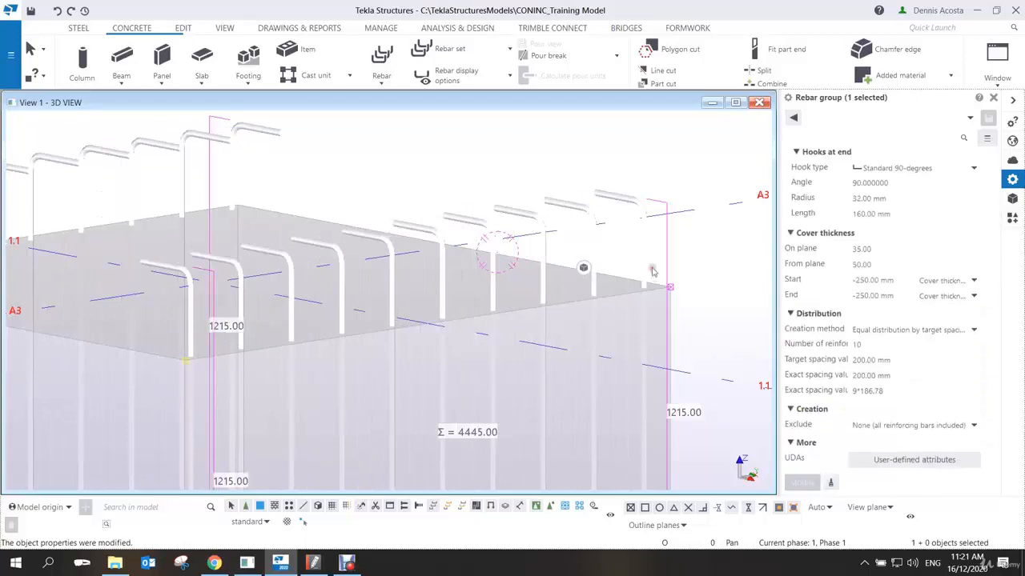
# Change the group's creation method to exact spacing value with flexible first space and inspect the bars near the footing's corner.
pyautogui.moveTo(669, 298); pyautogui.dragTo(617, 300, button='middle')
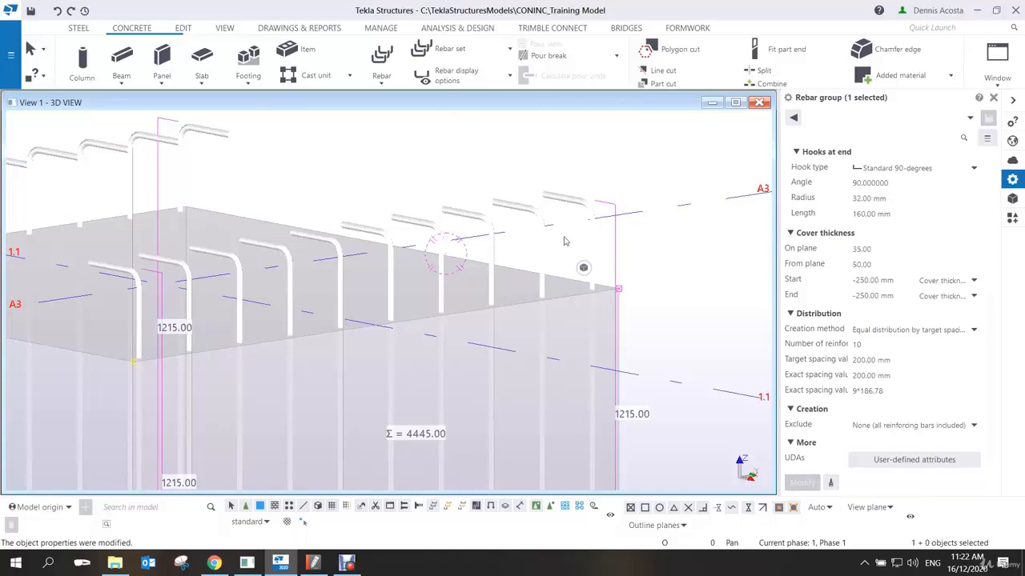
pyautogui.click(948, 331)
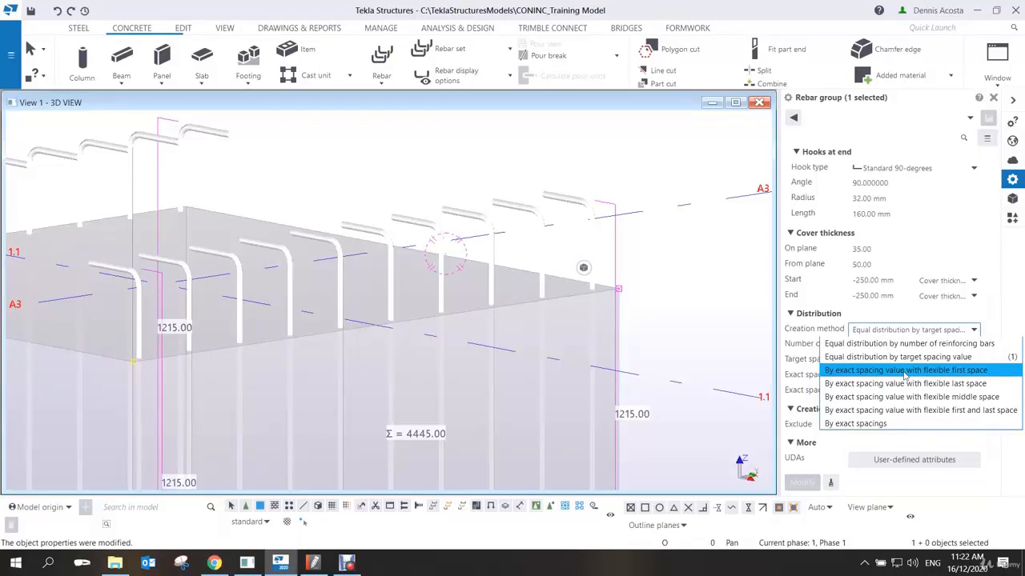
pyautogui.click(905, 370)
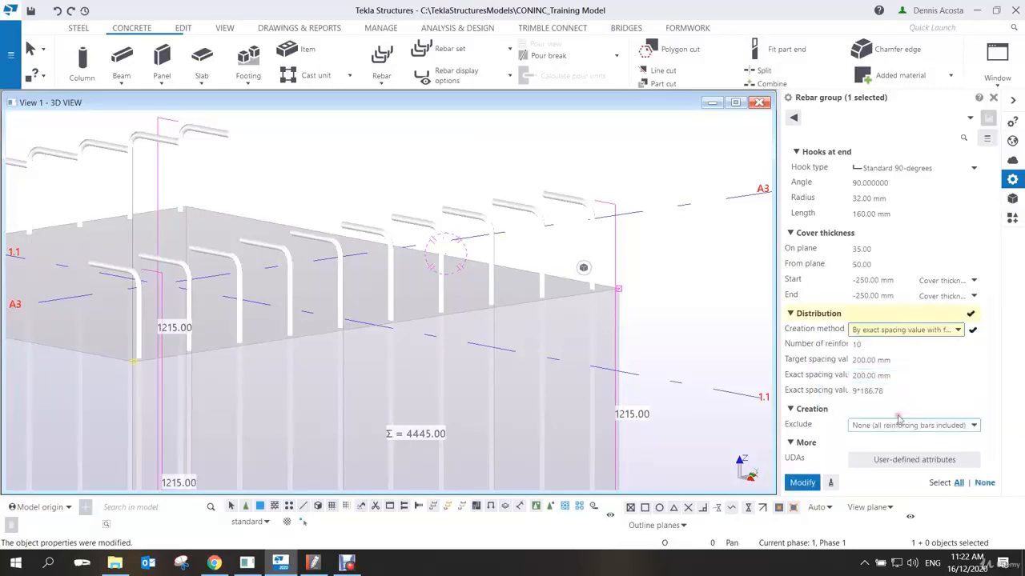
pyautogui.click(802, 481)
pyautogui.moveTo(511, 329); pyautogui.dragTo(588, 312, button='middle')
pyautogui.scroll(-2, 574, 288)
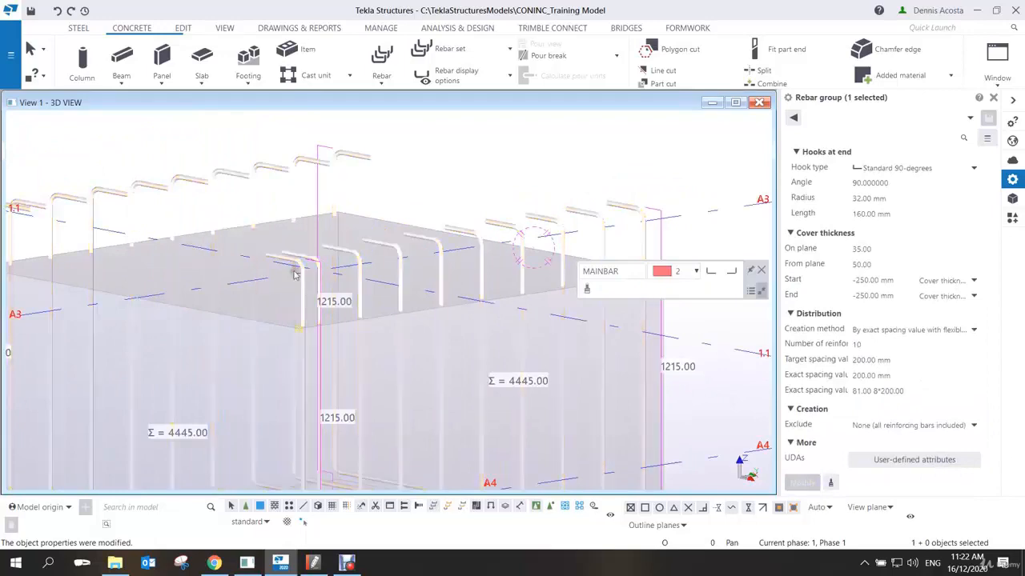
pyautogui.scroll(5, 296, 273)
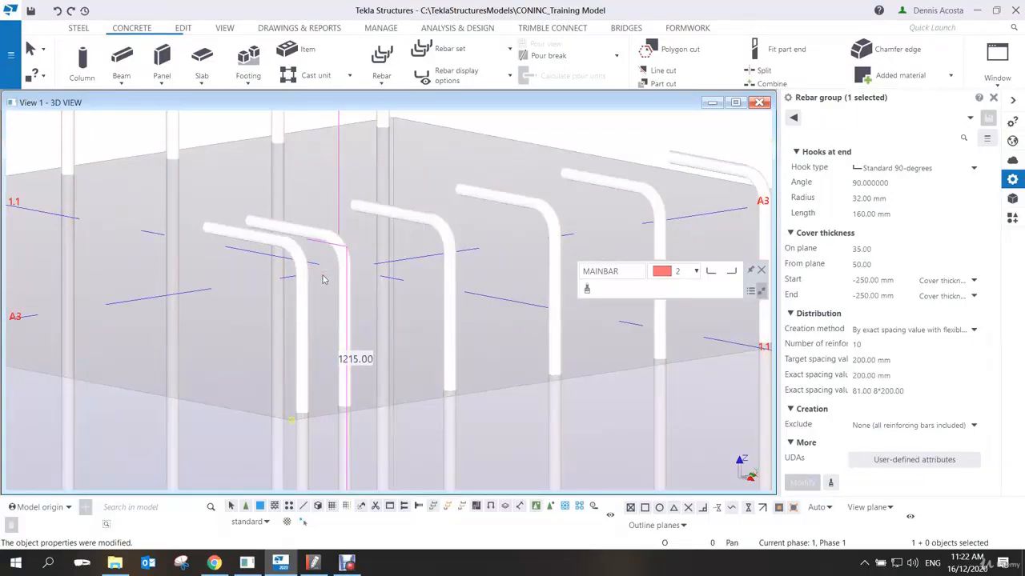
# Switch the group's creation method back to equal distribution by target spacing value and deselect the group.
pyautogui.click(919, 330)
pyautogui.click(903, 353)
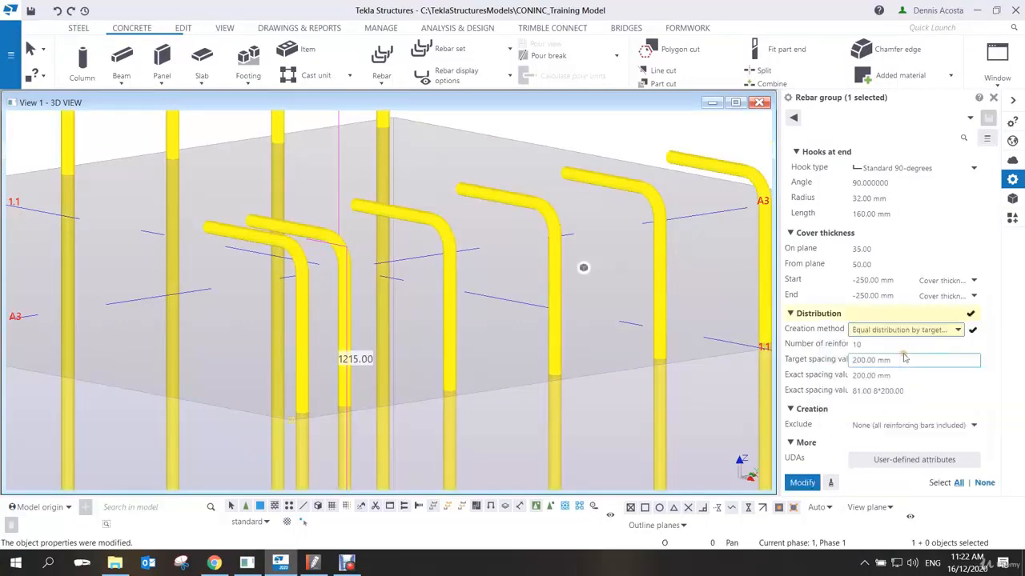
pyautogui.click(802, 482)
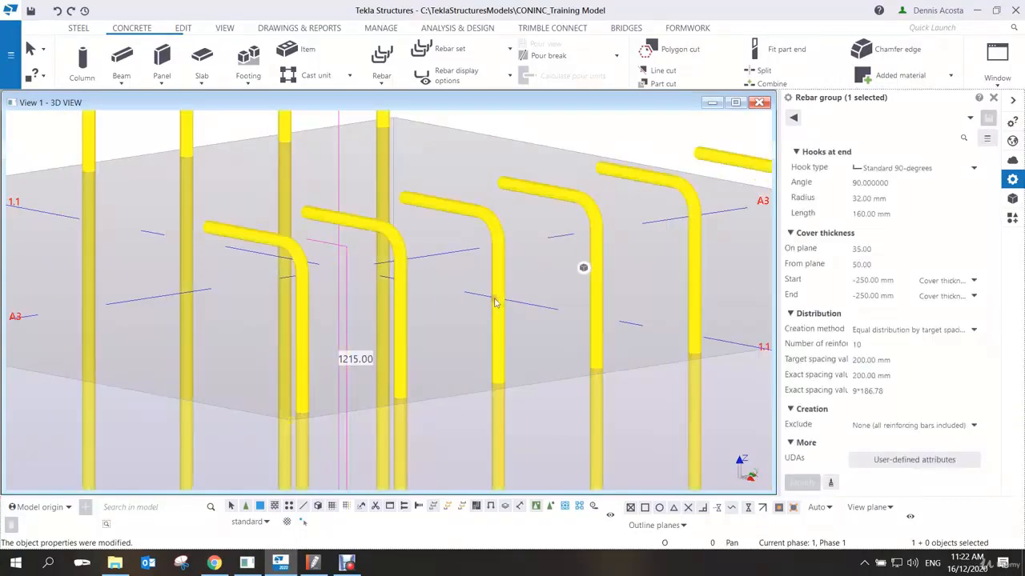
pyautogui.scroll(-6, 488, 310)
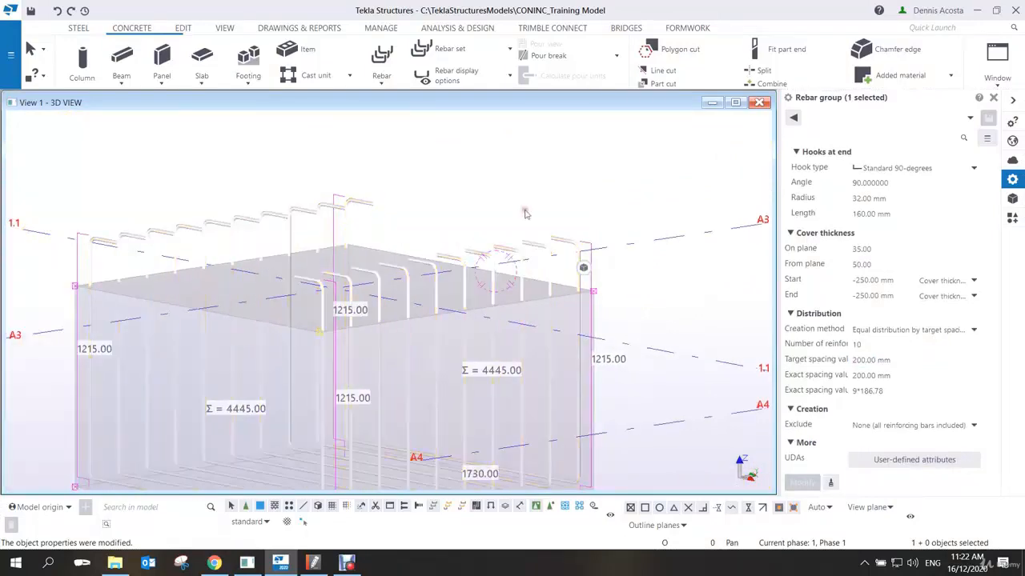
pyautogui.press('Escape')
# Set the rebar group's start and end cover thickness to 50 mm so its hooks stay inside the footing.
pyautogui.moveTo(486, 290); pyautogui.dragTo(494, 238, button='middle')
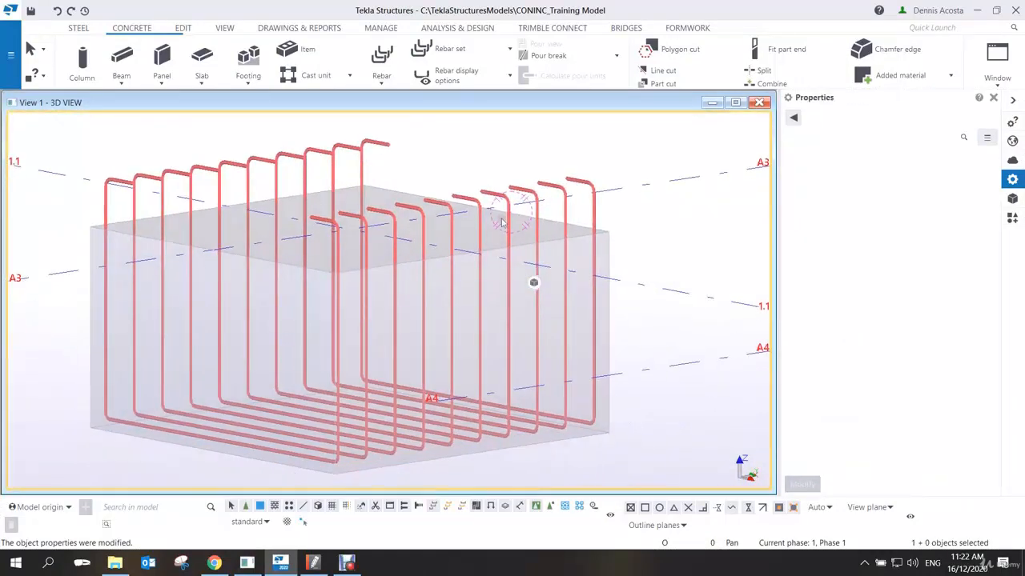
pyautogui.scroll(-3, 501, 222)
pyautogui.moveTo(491, 231); pyautogui.dragTo(491, 263, button='middle')
pyautogui.keyDown('ctrl'); pyautogui.moveTo(412, 261); pyautogui.dragTo(489, 244, button='middle'); pyautogui.keyUp('ctrl')
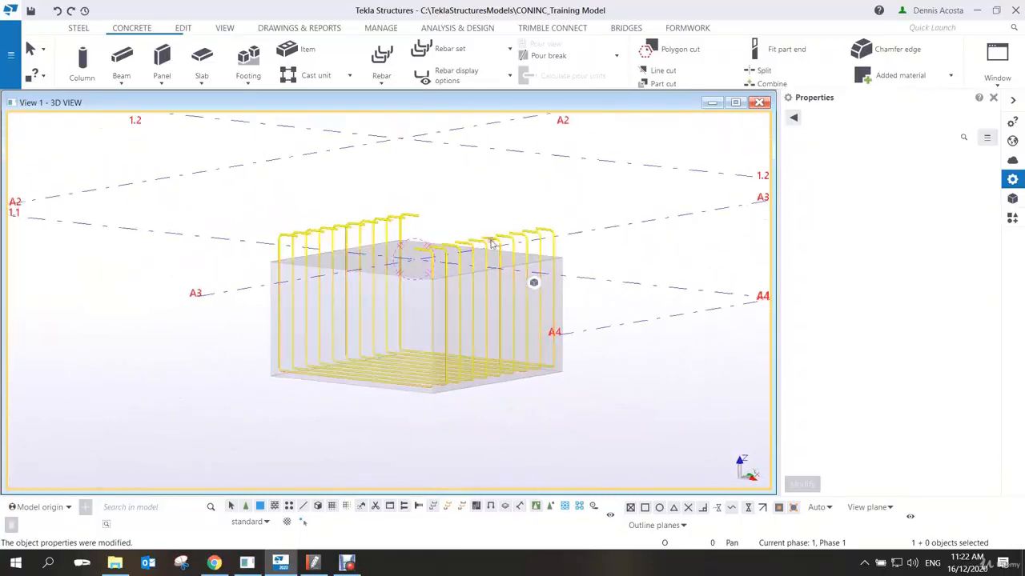
pyautogui.click(491, 243)
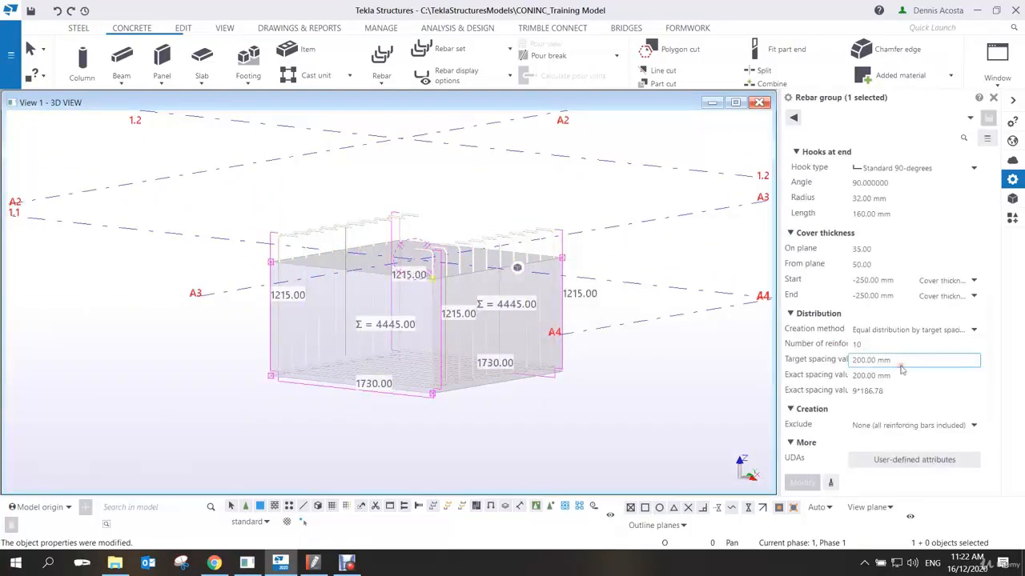
pyautogui.click(884, 296)
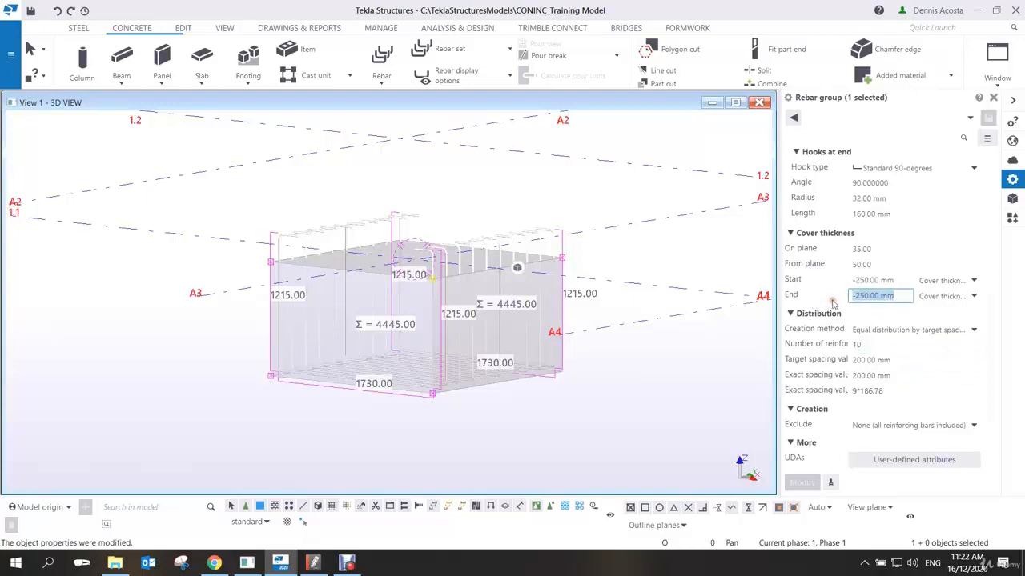
pyautogui.write('50')
pyautogui.click(873, 280)
pyautogui.write('50')
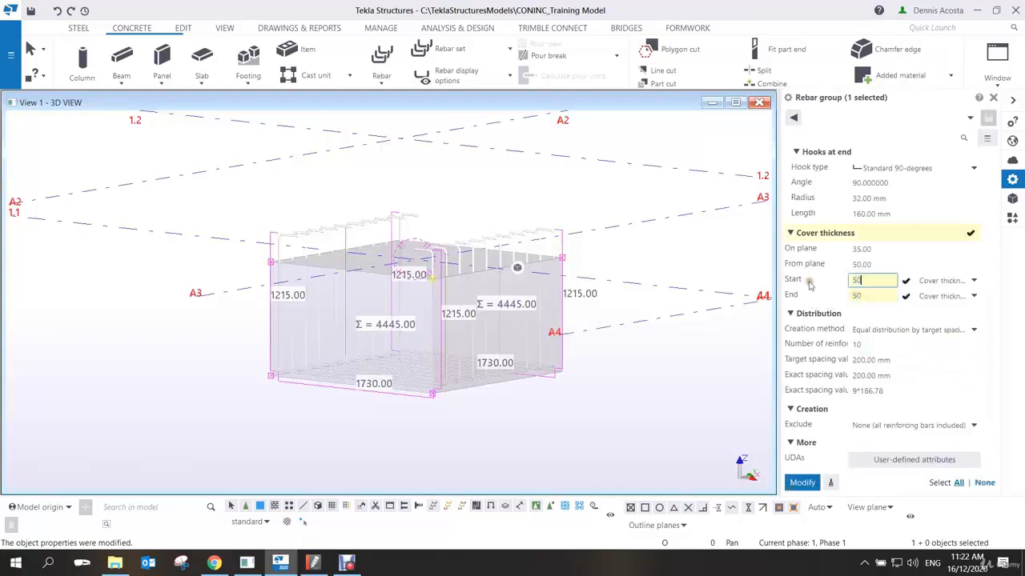
pyautogui.middleClick(812, 285)
pyautogui.scroll(4, 509, 277)
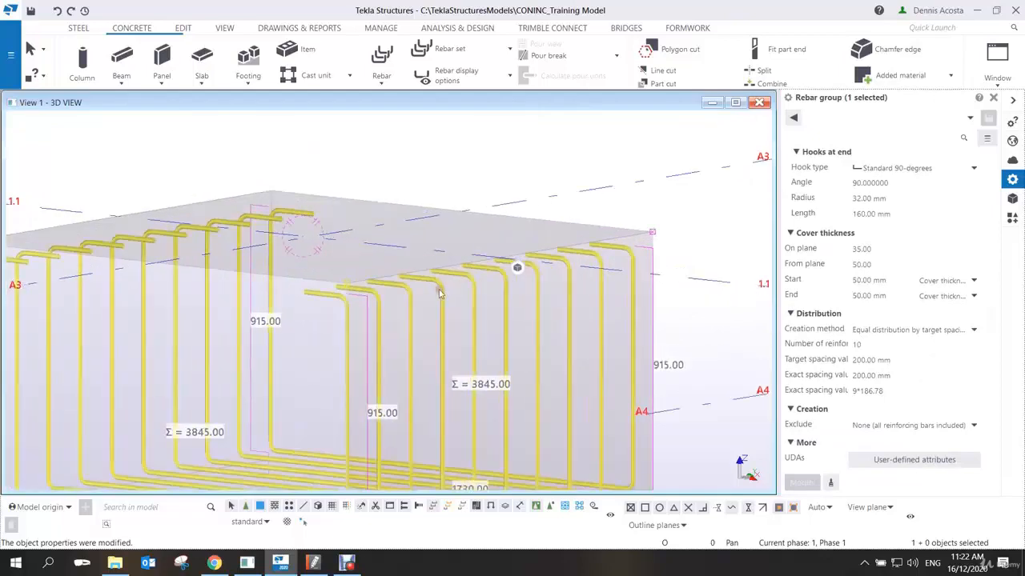
pyautogui.moveTo(445, 281); pyautogui.dragTo(525, 229, button='middle')
pyautogui.scroll(-2, 525, 229)
pyautogui.keyDown('ctrl'); pyautogui.moveTo(504, 269); pyautogui.dragTo(453, 286, button='middle'); pyautogui.keyUp('ctrl')
pyautogui.scroll(-2, 453, 286)
pyautogui.click(645, 191)
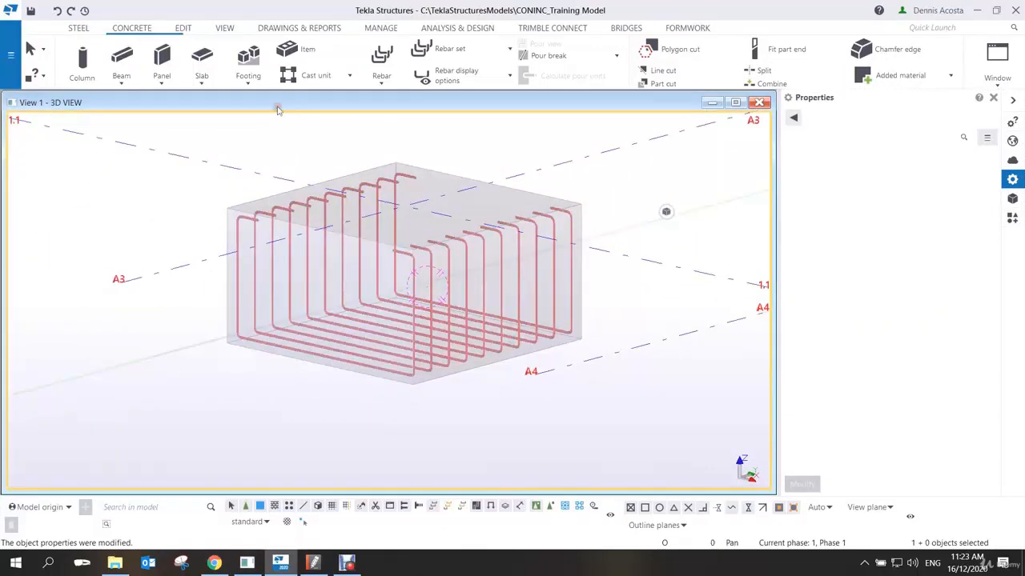
# Model a class 3 bar group perpendicular to the existing one, tracing a U on the footing's side face and distributing it along the adjacent bottom edge.
pyautogui.click(381, 78)
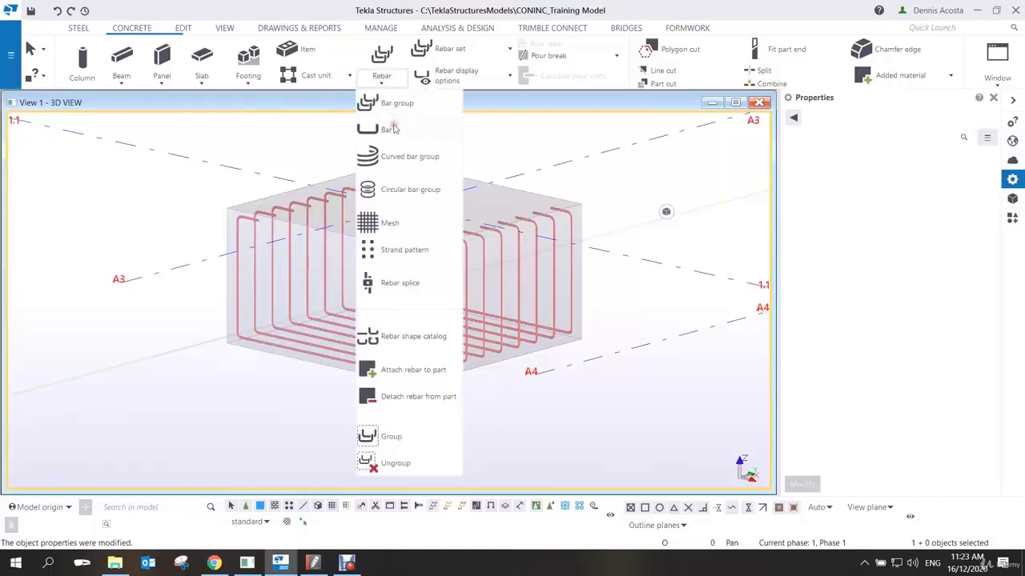
pyautogui.click(393, 104)
pyautogui.scroll(5, 897, 201)
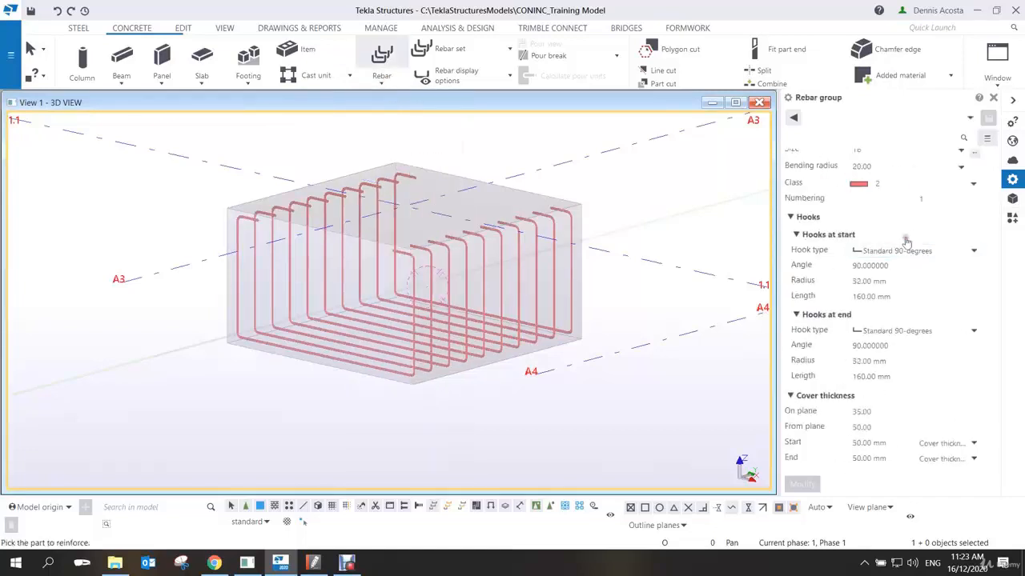
pyautogui.click(973, 271)
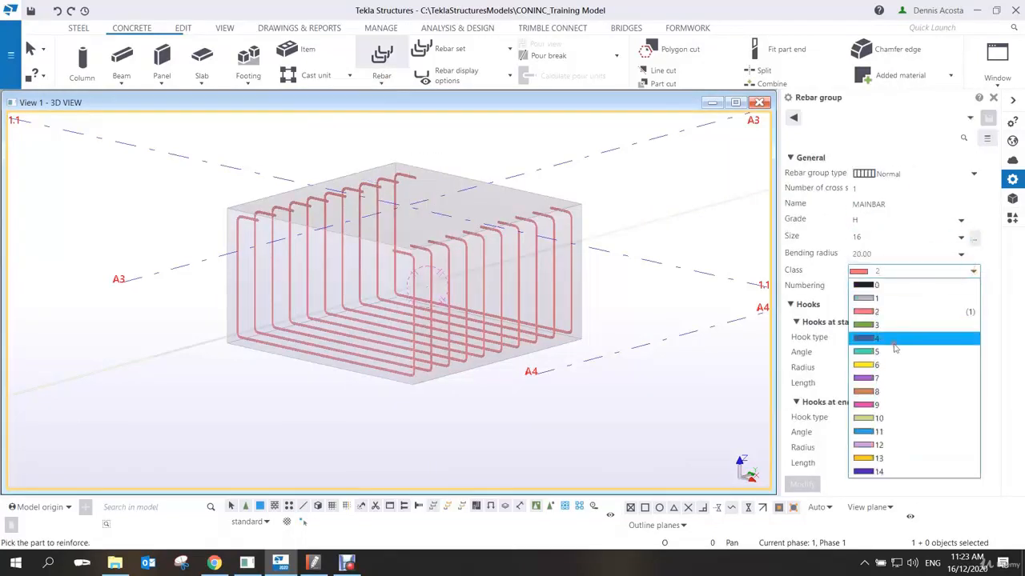
pyautogui.click(877, 329)
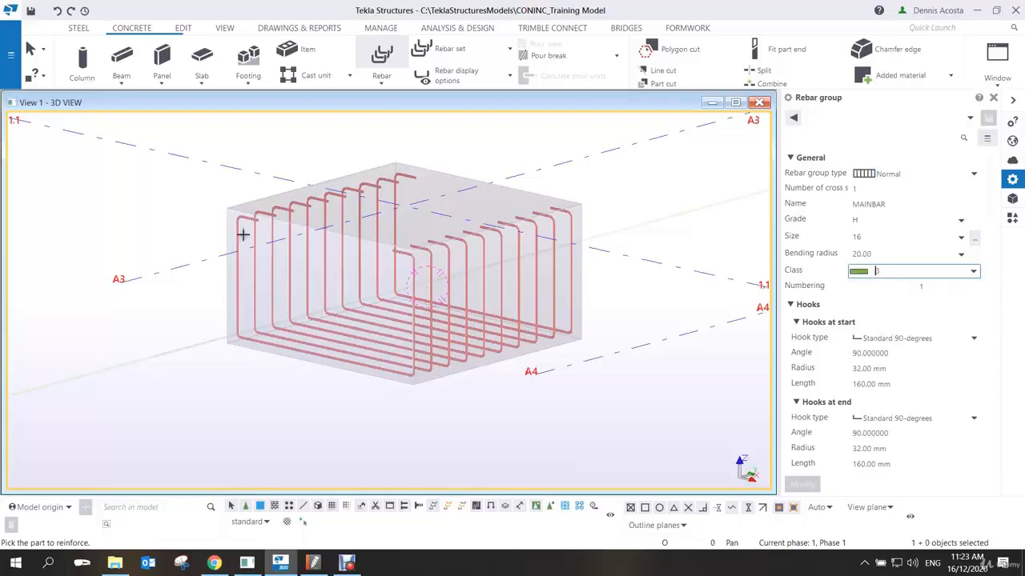
pyautogui.click(414, 249)
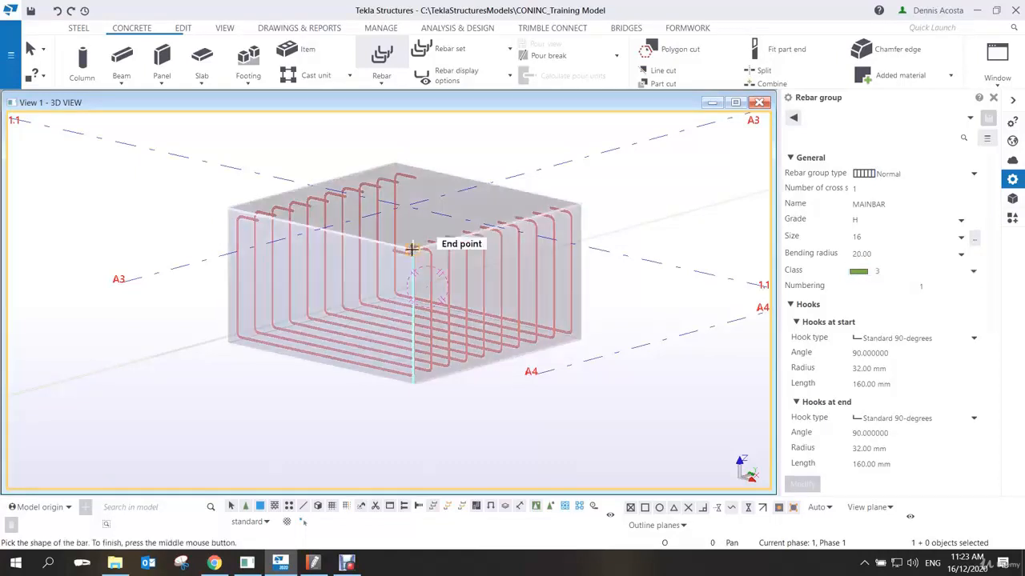
pyautogui.click(414, 384)
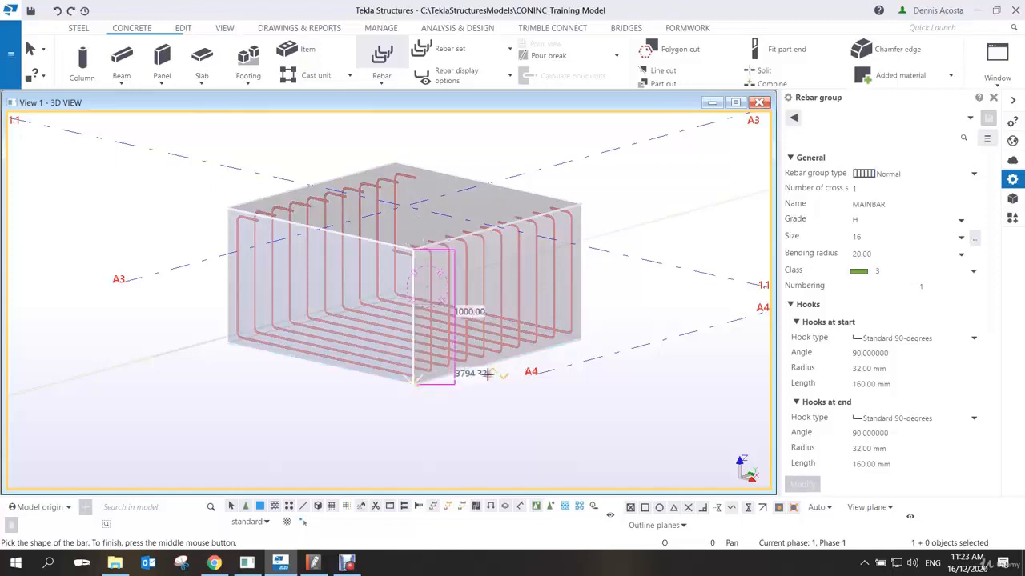
pyautogui.click(581, 337)
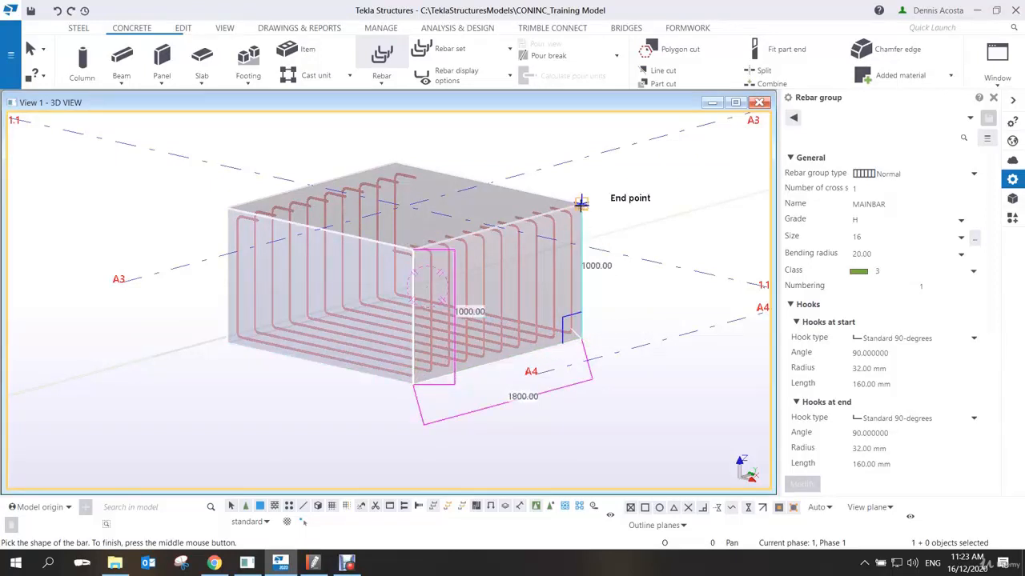
pyautogui.click(582, 201)
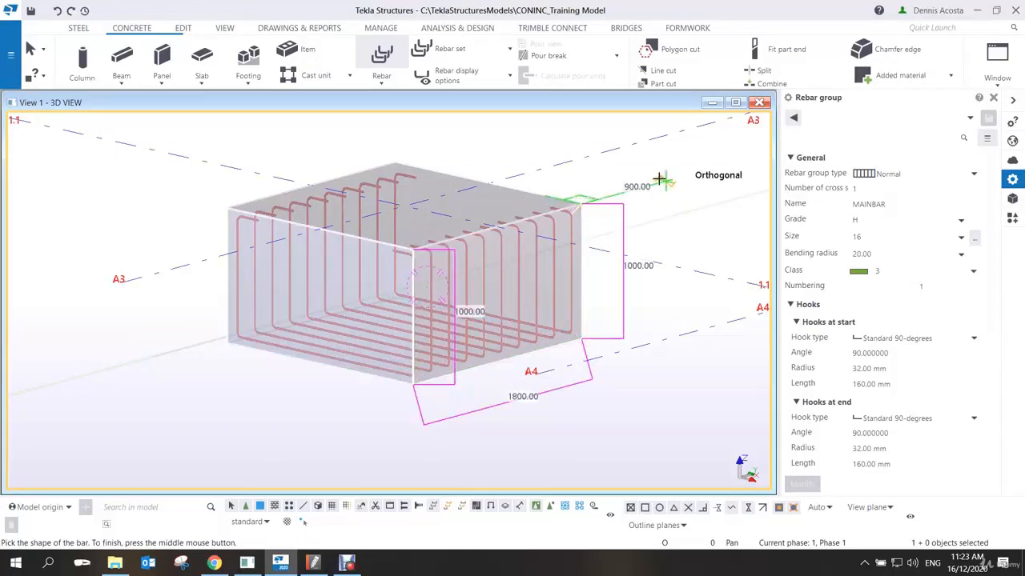
pyautogui.middleClick(660, 178)
pyautogui.click(413, 384)
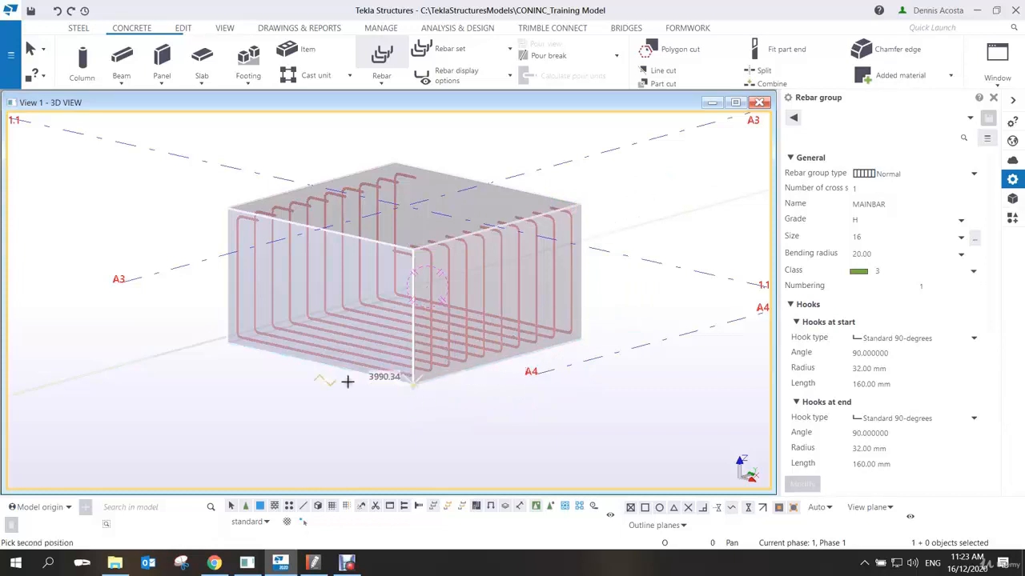
pyautogui.click(227, 342)
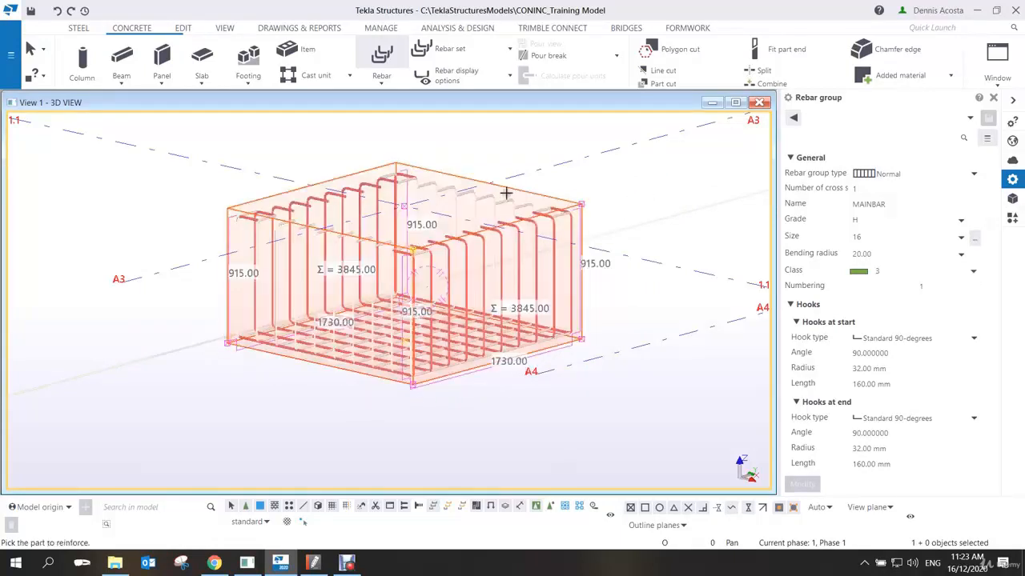
# End the bar group command and examine how the two perpendicular bar groups cross at the footing's bottom and corners.
pyautogui.rightClick(547, 174)
pyautogui.click(570, 174)
pyautogui.scroll(3, 594, 306)
pyautogui.scroll(-1, 623, 347)
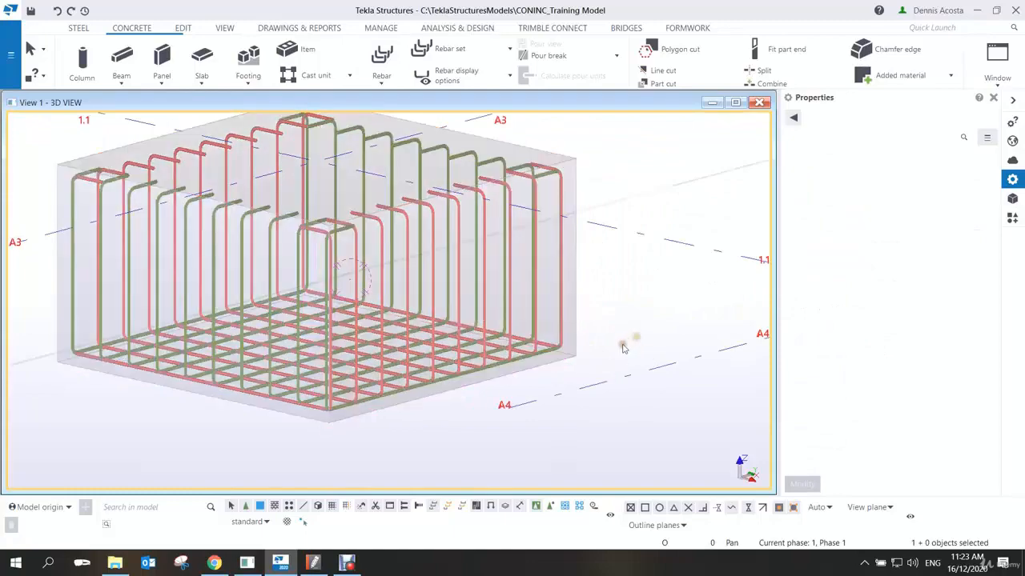
pyautogui.keyDown('ctrl'); pyautogui.moveTo(624, 347); pyautogui.dragTo(494, 312, button='middle'); pyautogui.keyUp('ctrl')
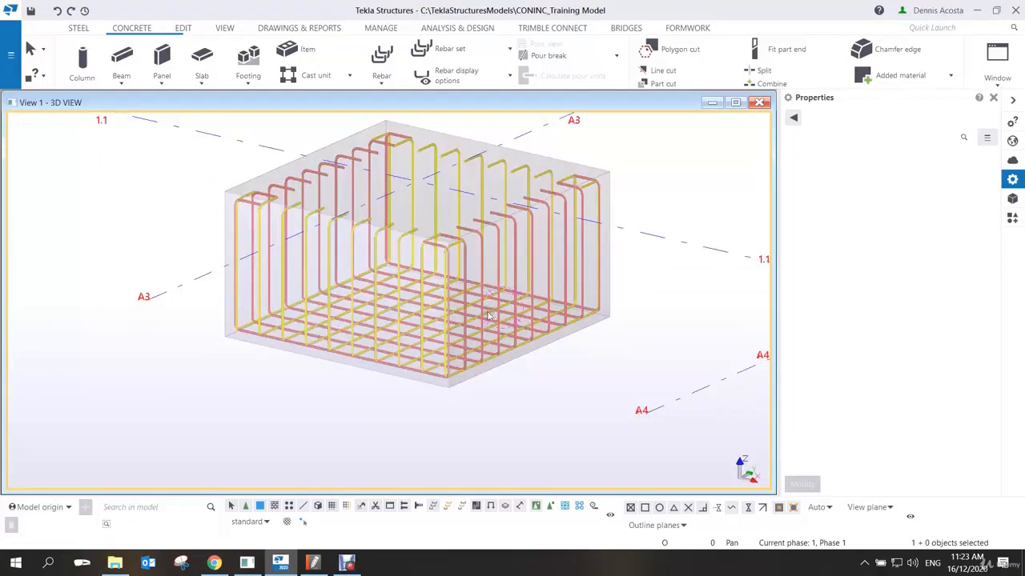
pyautogui.scroll(10, 490, 316)
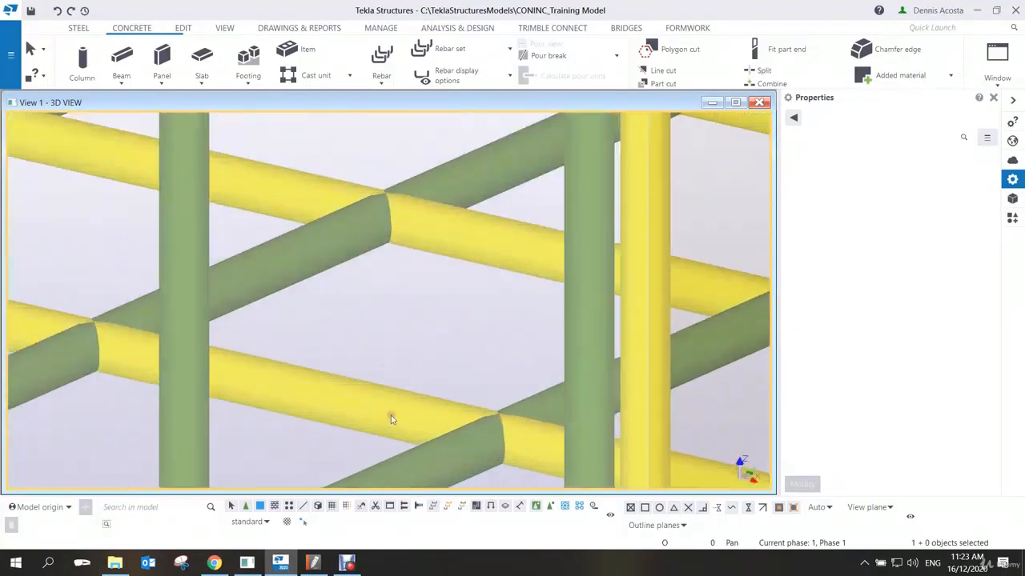
pyautogui.scroll(-10, 392, 419)
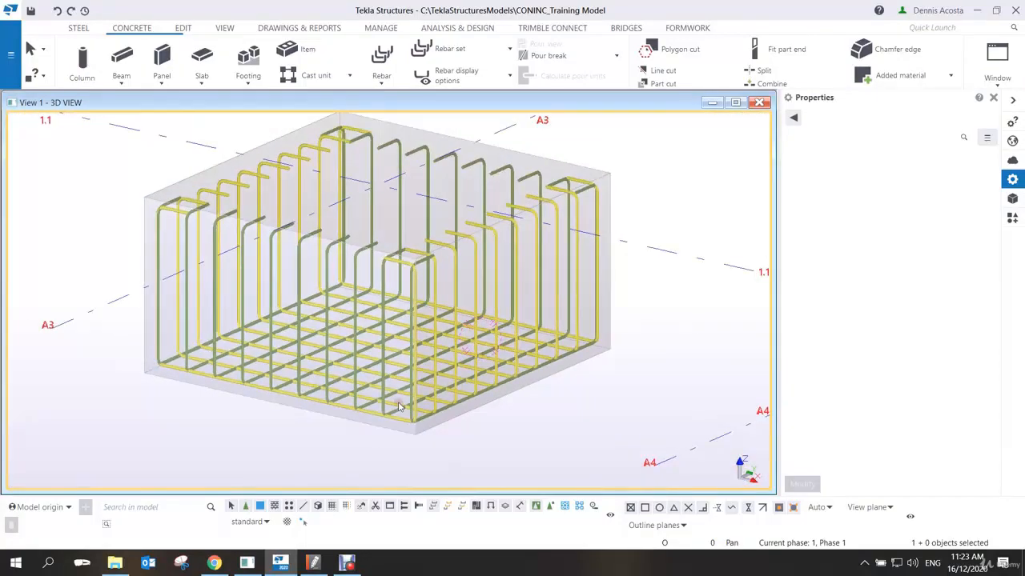
pyautogui.scroll(8, 394, 407)
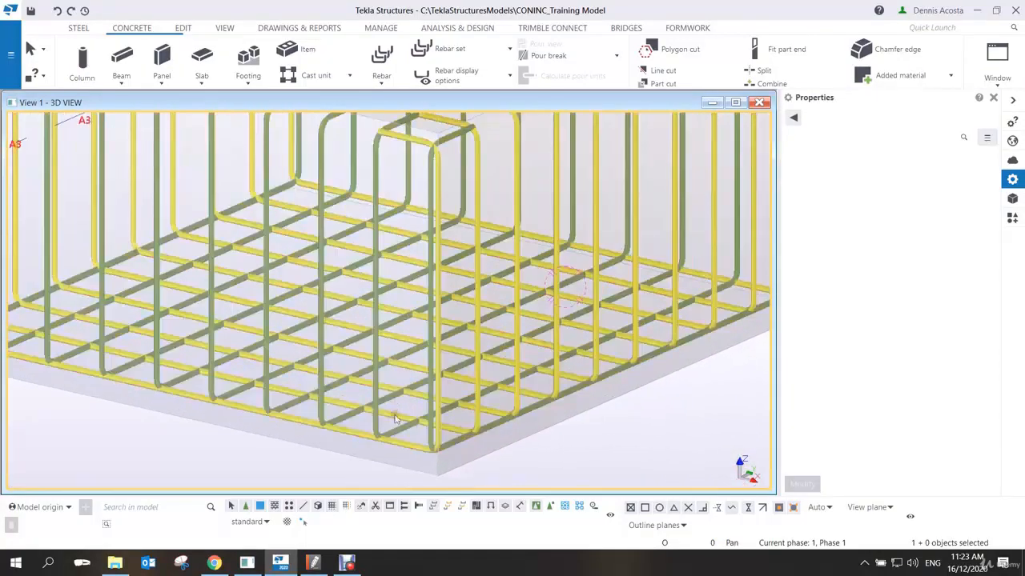
pyautogui.scroll(-3, 395, 417)
pyautogui.scroll(-6, 395, 416)
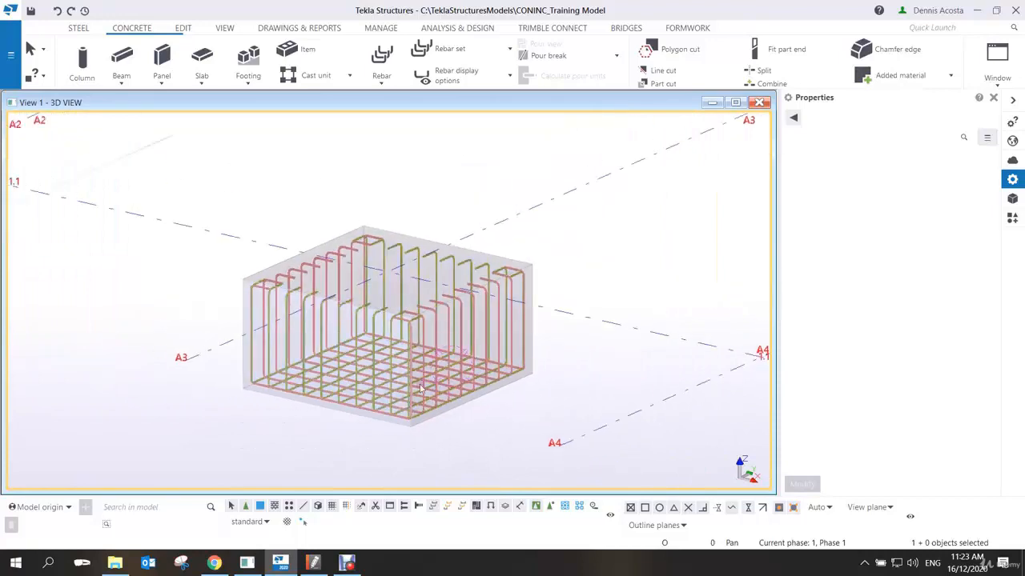
pyautogui.scroll(2, 414, 353)
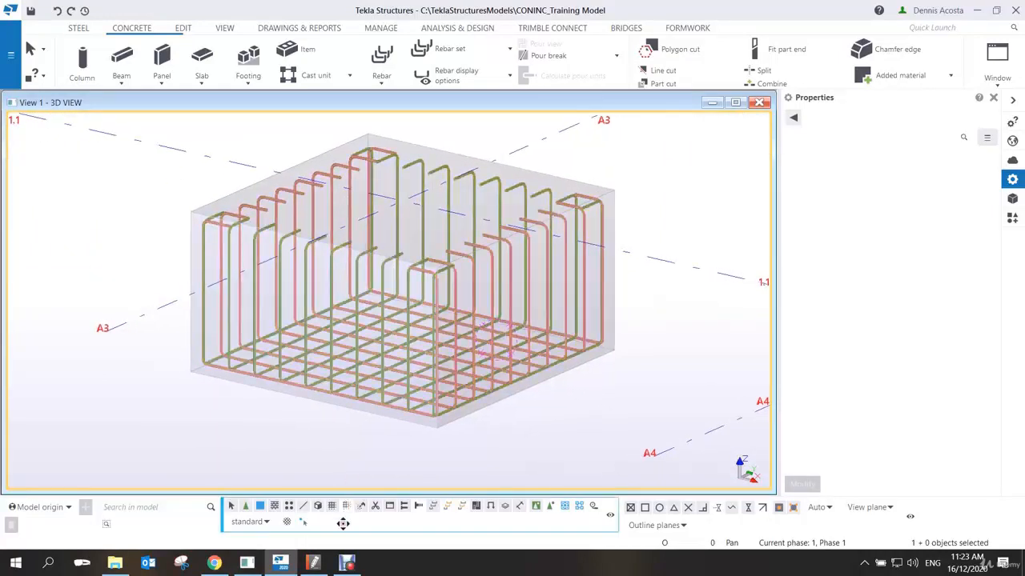
pyautogui.click(347, 562)
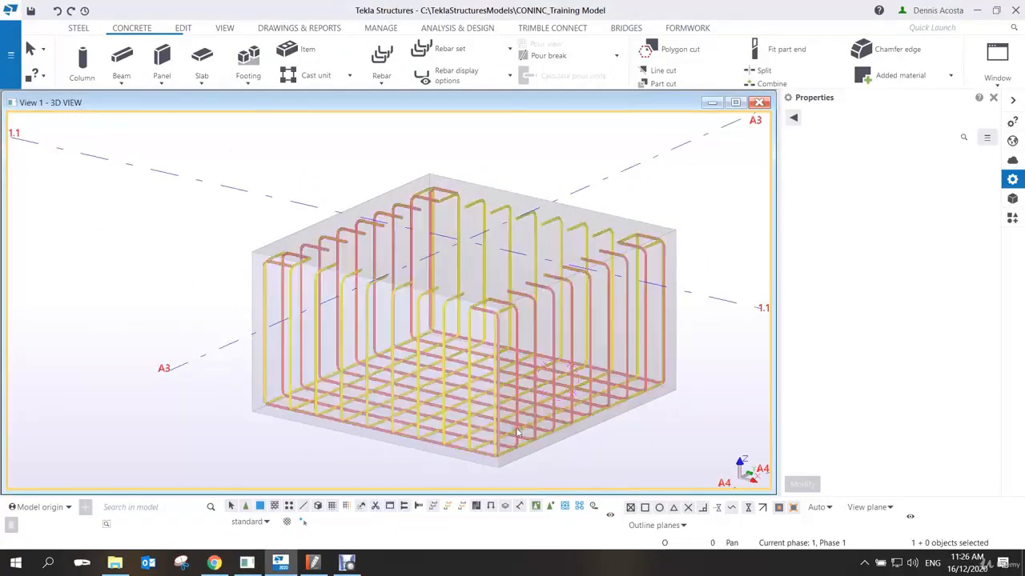
pyautogui.scroll(3, 482, 416)
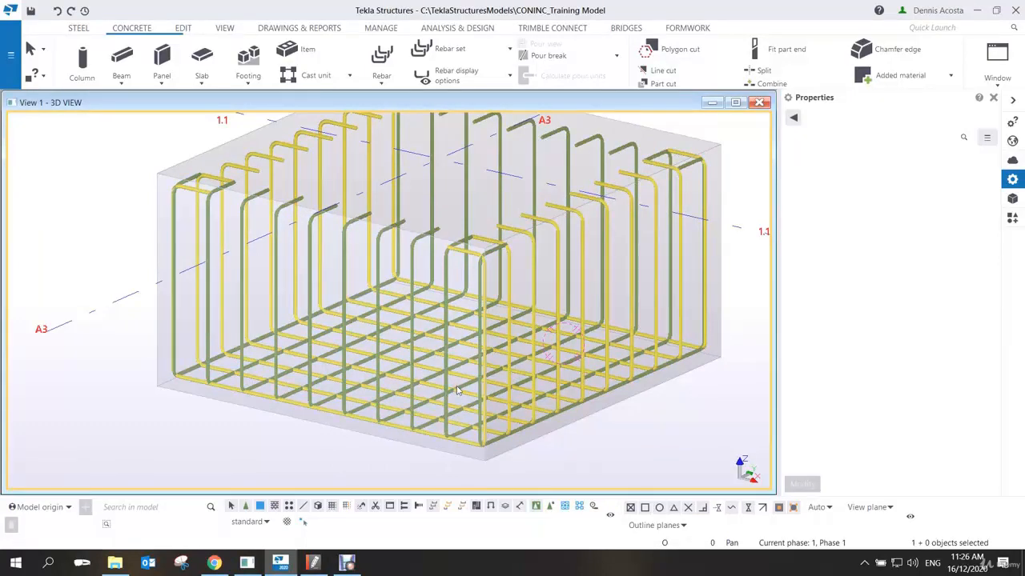
pyautogui.scroll(-3, 457, 390)
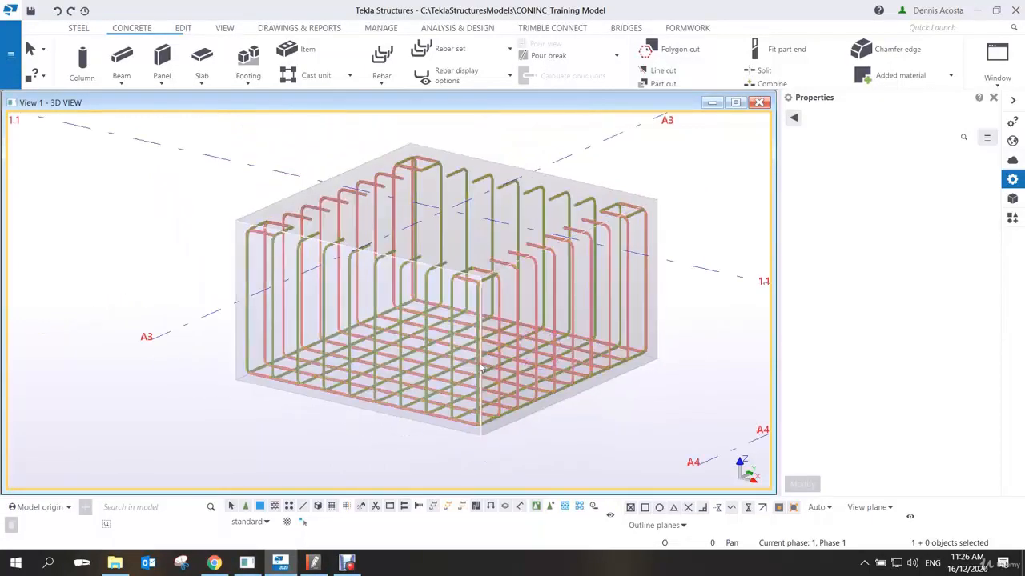
# Set the start cover thickness of the class 3 bar group to -500 mm so its legs extend beyond the footing.
pyautogui.click(550, 270)
pyautogui.scroll(-4, 876, 376)
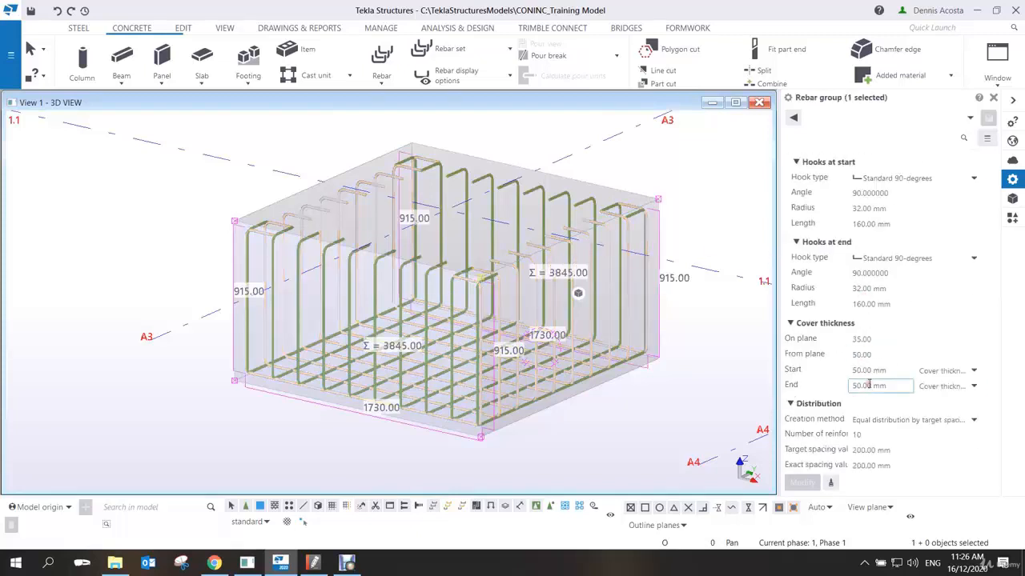
pyautogui.click(897, 370)
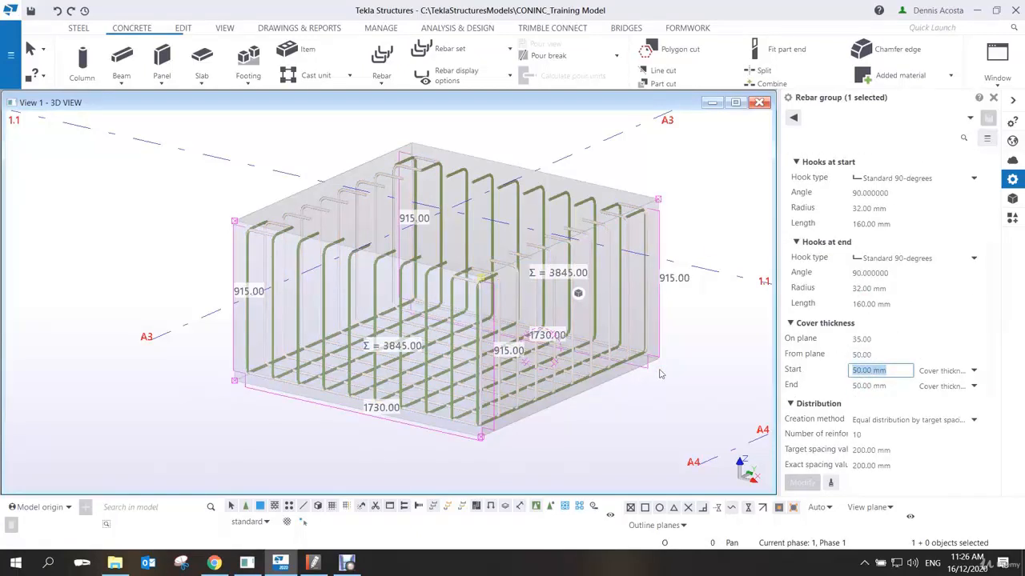
pyautogui.write('-5')
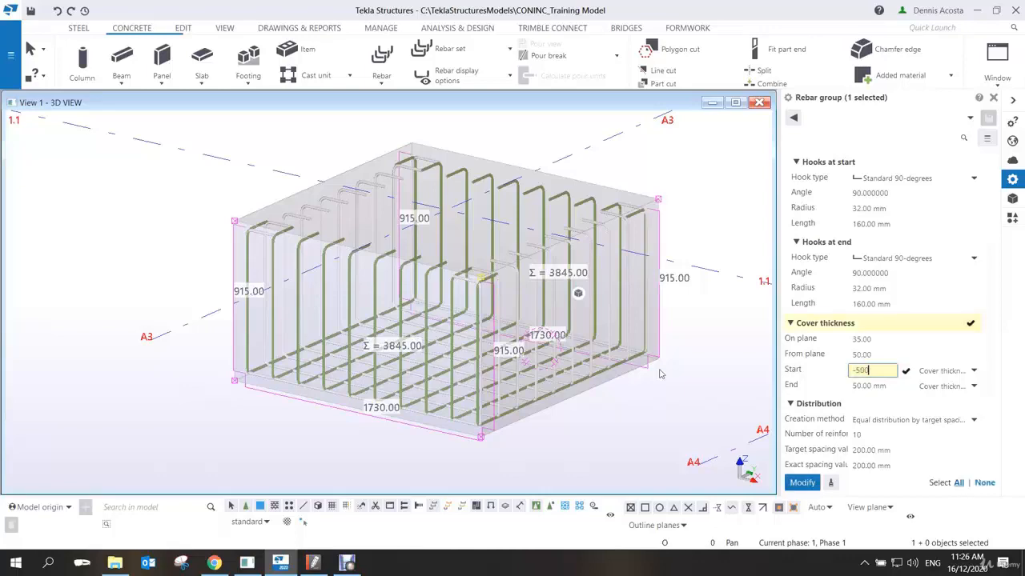
pyautogui.write('00')
pyautogui.press('Return')
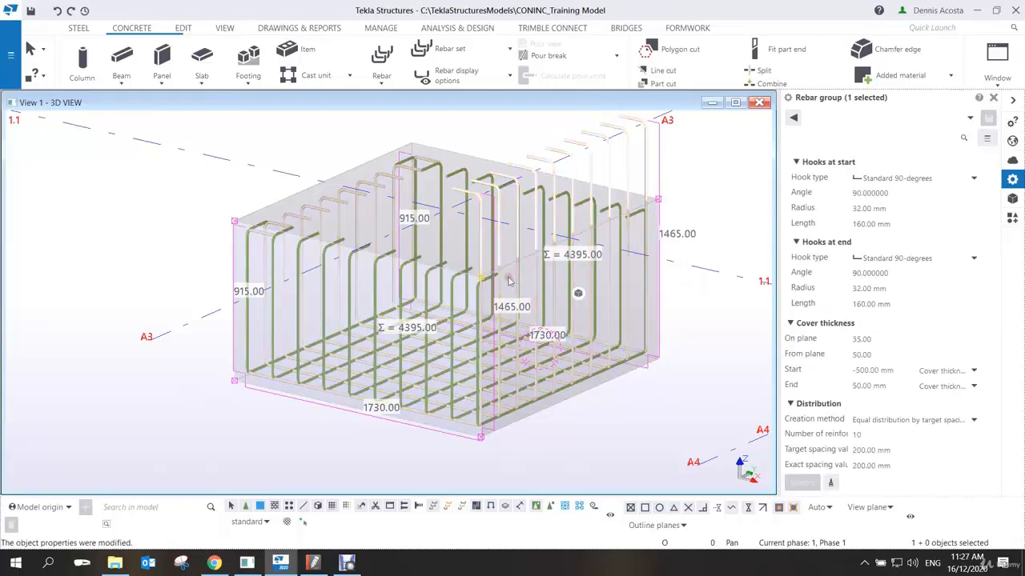
pyautogui.scroll(-2, 509, 284)
pyautogui.keyDown('ctrl'); pyautogui.moveTo(490, 289); pyautogui.dragTo(578, 261, button='middle'); pyautogui.keyUp('ctrl')
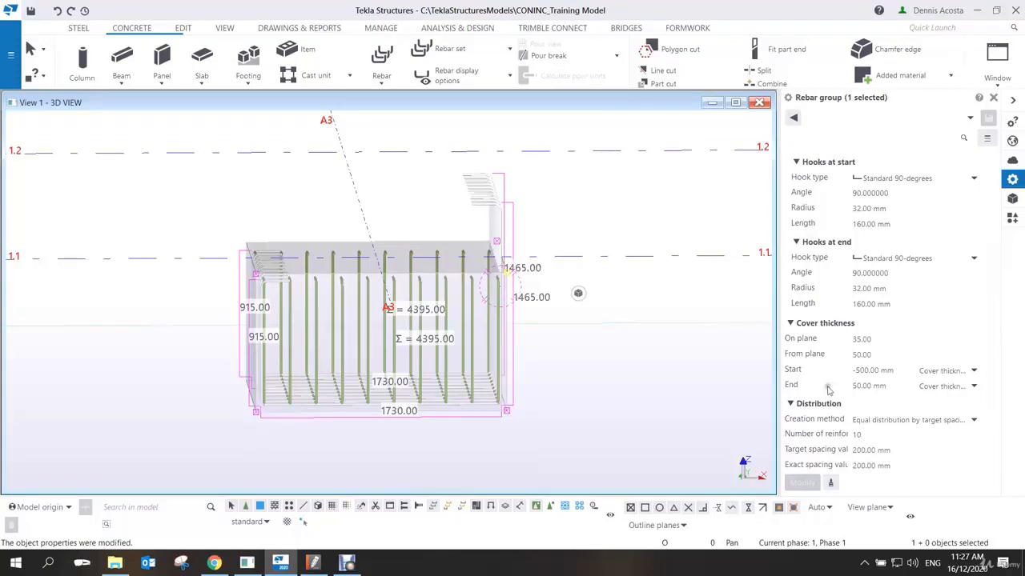
# Deselect the group and examine the bars extending above the footing in plan and 3D views.
pyautogui.click(547, 240)
pyautogui.keyDown('ctrl'); pyautogui.moveTo(547, 239); pyautogui.dragTo(602, 201, button='middle'); pyautogui.keyUp('ctrl')
pyautogui.scroll(2, 488, 251)
pyautogui.hotkey('ctrl', 'p')
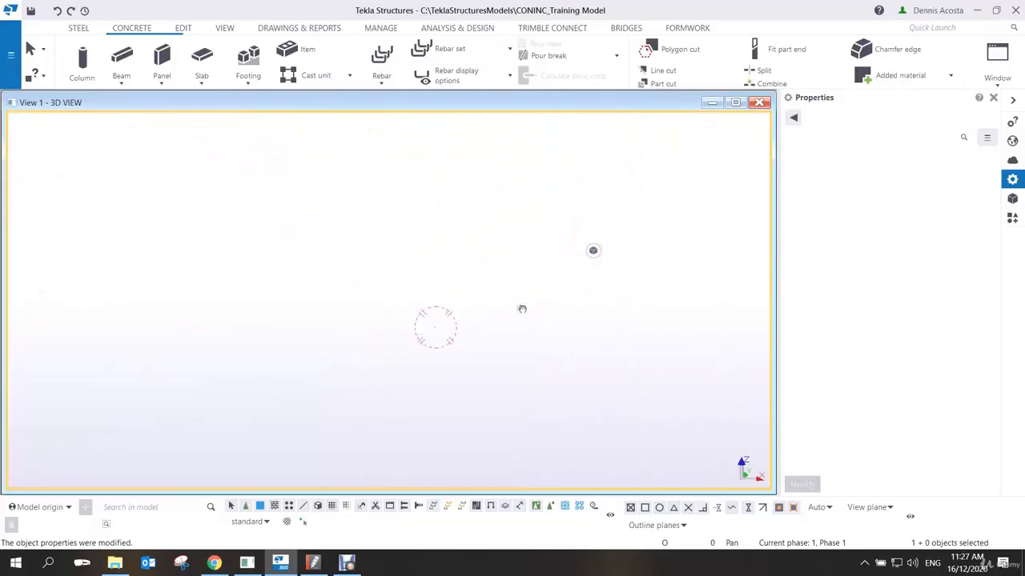
pyautogui.scroll(-3, 444, 363)
pyautogui.moveTo(428, 404); pyautogui.dragTo(631, 291, button='middle')
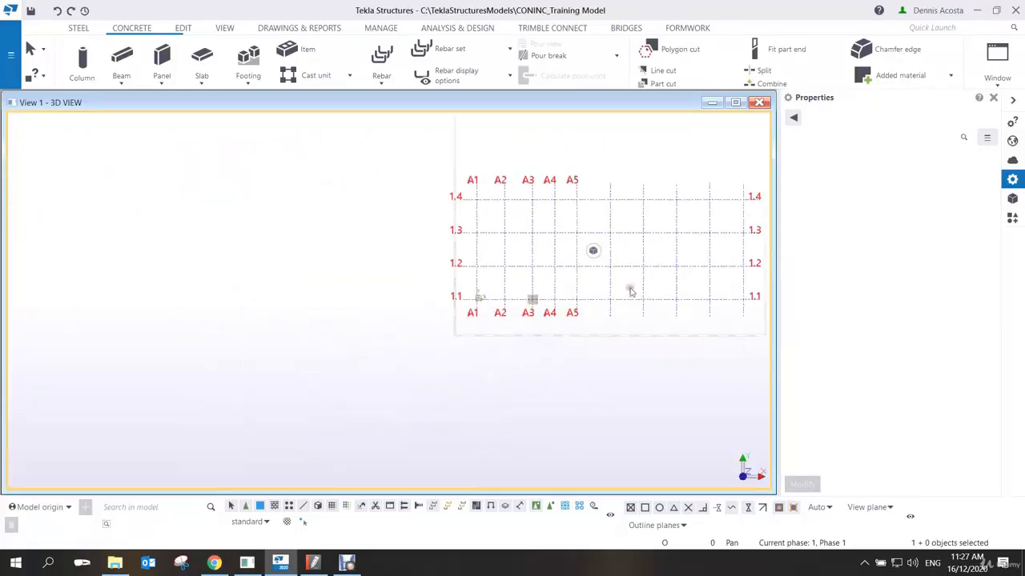
pyautogui.scroll(20, 513, 302)
pyautogui.moveTo(573, 304); pyautogui.dragTo(518, 253, button='middle')
pyautogui.scroll(3, 480, 327)
pyautogui.scroll(5, 519, 252)
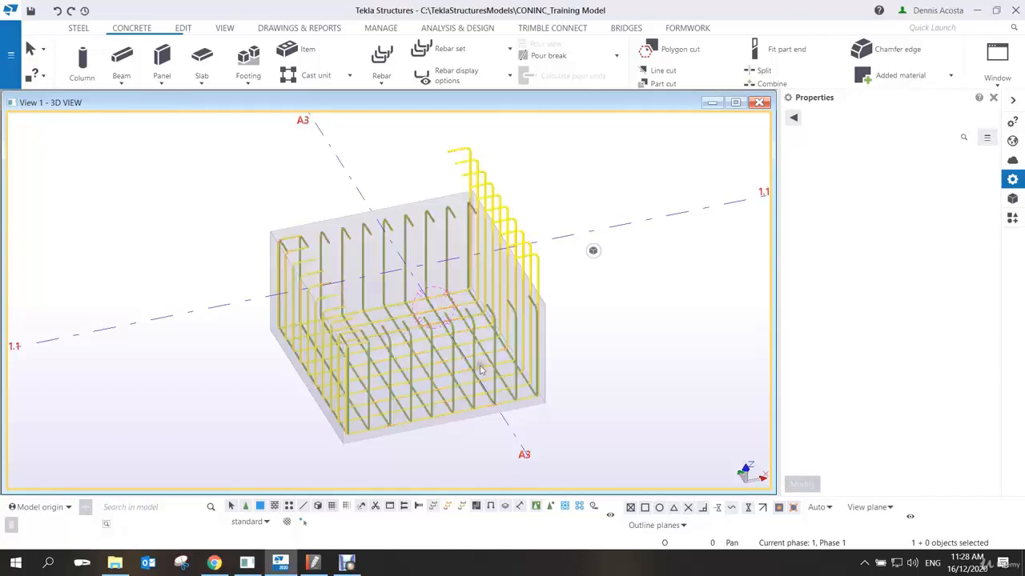
pyautogui.scroll(3, 535, 321)
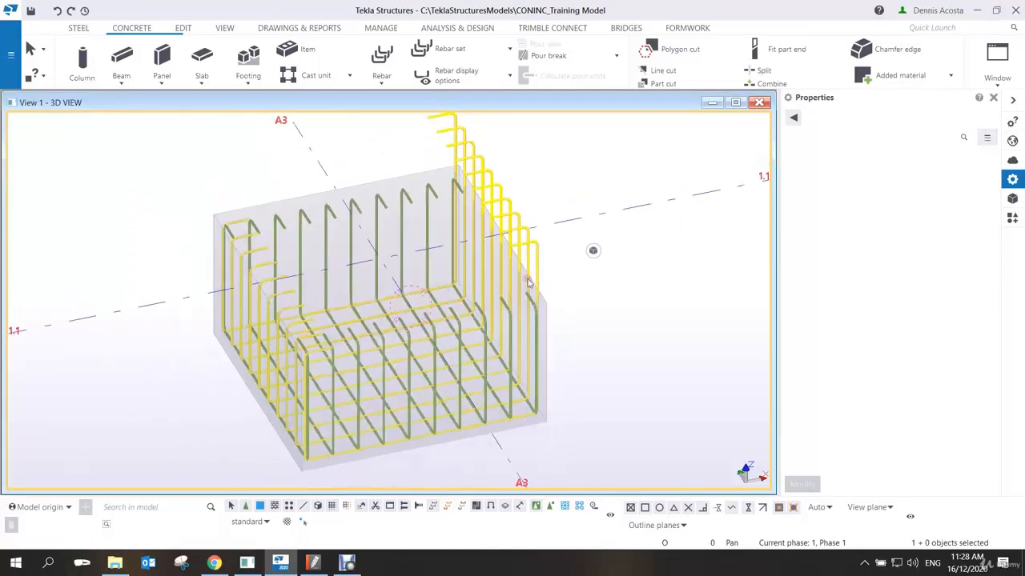
pyautogui.scroll(-4, 530, 273)
pyautogui.scroll(2, 528, 274)
# Set the start cover thickness of the bar group extending above the footing to 50 mm and deselect it.
pyautogui.click(549, 274)
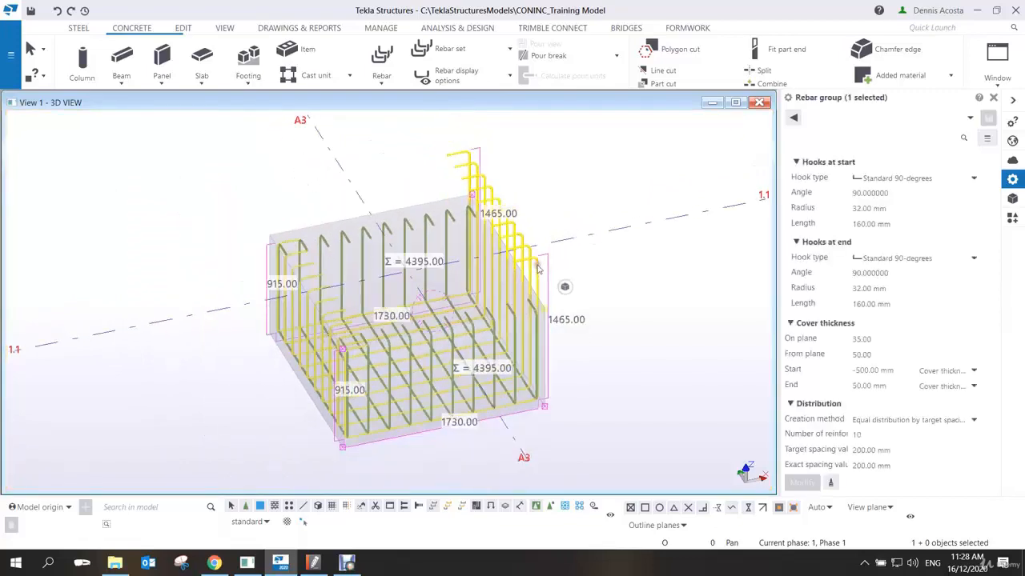
pyautogui.scroll(-2, 592, 296)
pyautogui.click(602, 221)
pyautogui.click(539, 258)
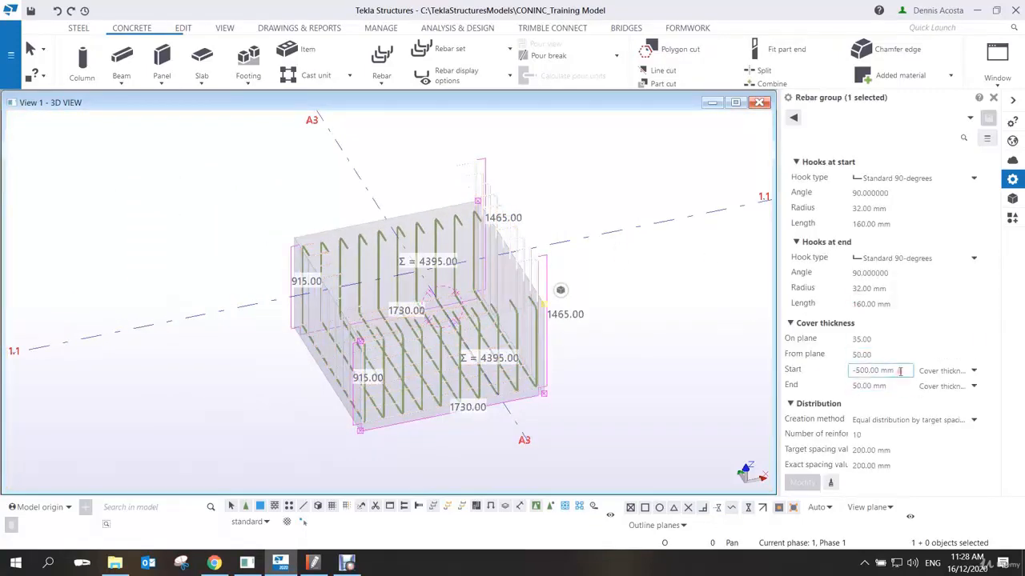
pyautogui.click(869, 371)
pyautogui.write('50')
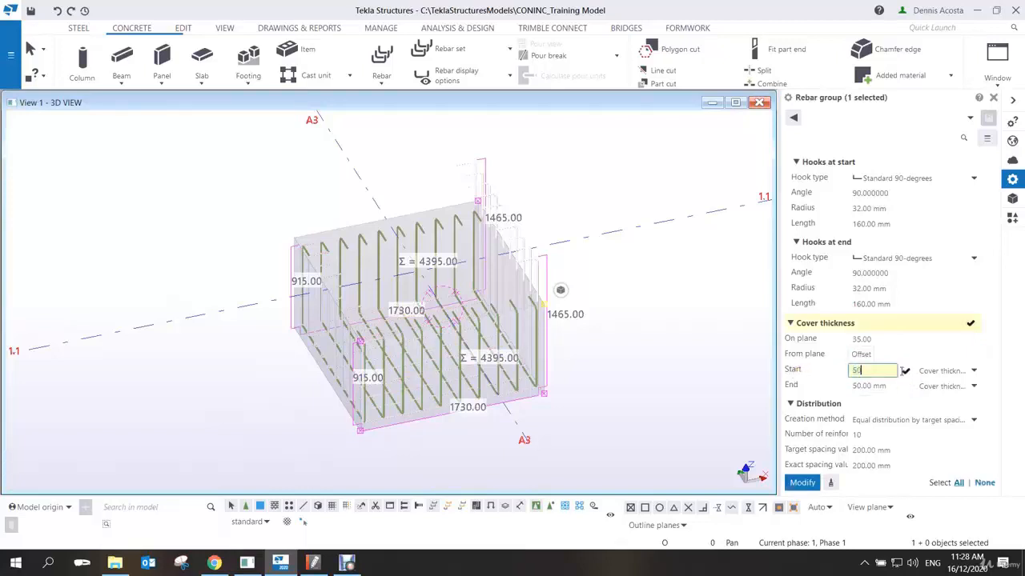
pyautogui.press('Return')
pyautogui.click(622, 280)
pyautogui.scroll(-2, 491, 359)
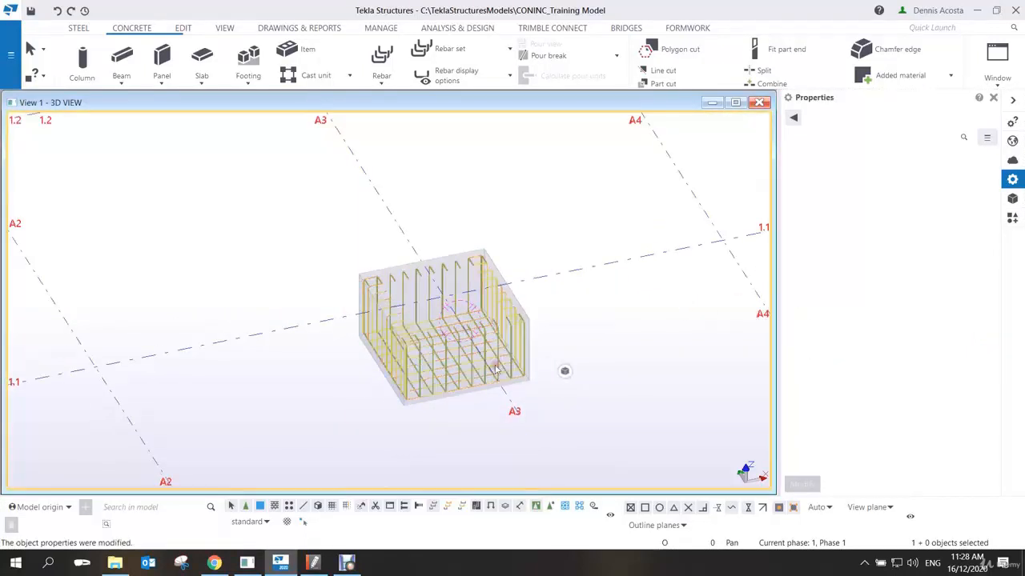
# Inspect the hooked bar ends near the footing's top, display the footing as an opaque solid, and restore the transparent display.
pyautogui.keyDown('ctrl'); pyautogui.moveTo(493, 362); pyautogui.dragTo(386, 310, button='middle'); pyautogui.keyUp('ctrl')
pyautogui.scroll(3, 472, 314)
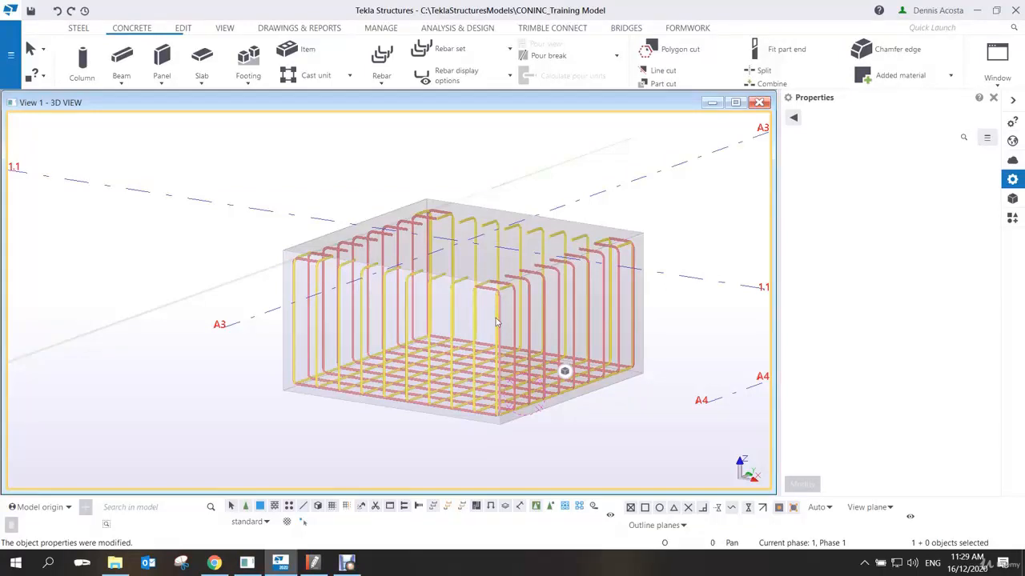
pyautogui.scroll(5, 558, 205)
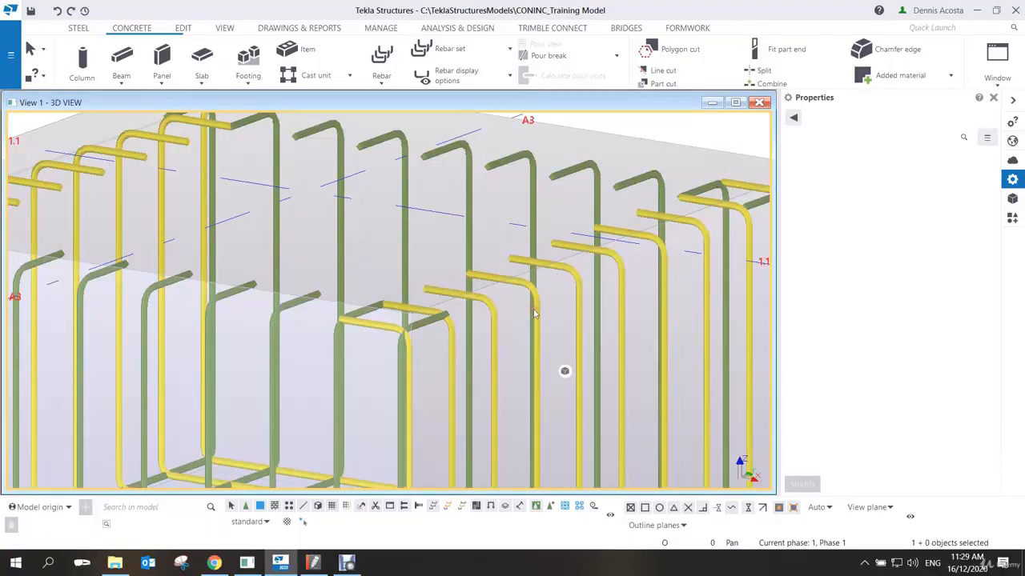
pyautogui.hotkey('ctrl', '4')
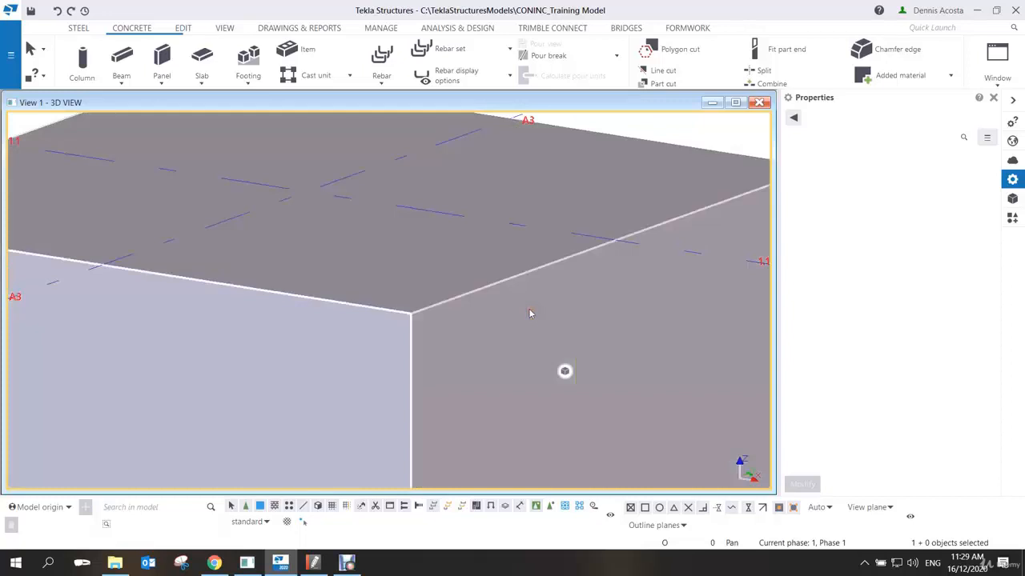
pyautogui.scroll(-5, 529, 313)
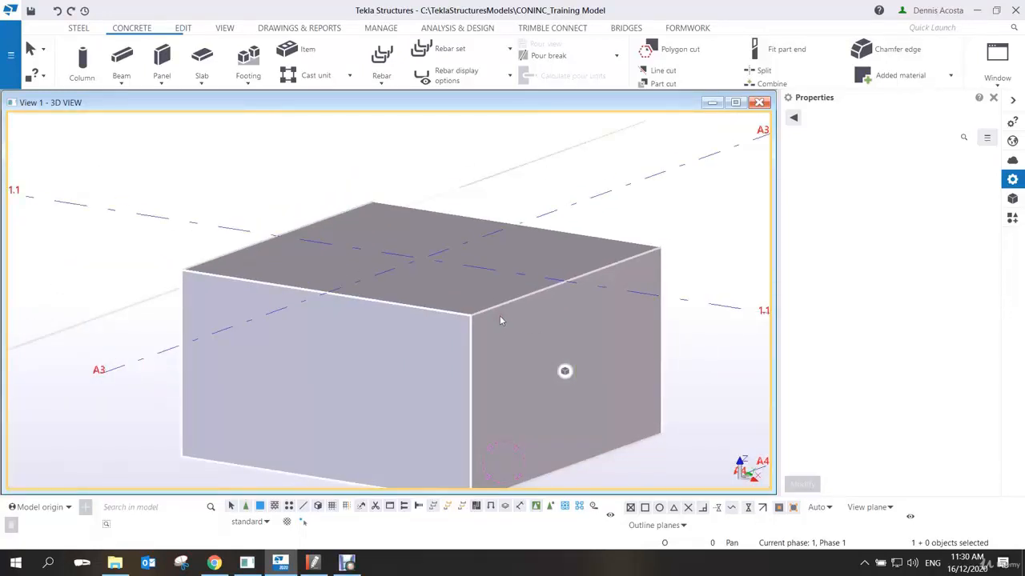
pyautogui.hotkey('ctrl', '2')
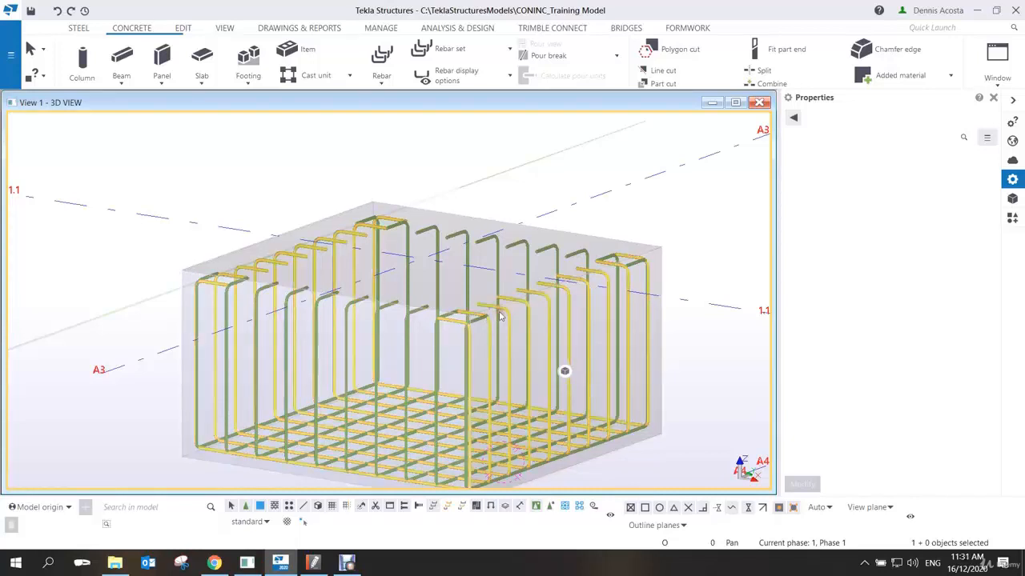
# Examine the completed rebar cage, focusing on how the perpendicular bottom bars meet at the footing's lower corner.
pyautogui.click(498, 344)
pyautogui.moveTo(498, 344); pyautogui.dragTo(499, 289, button='middle')
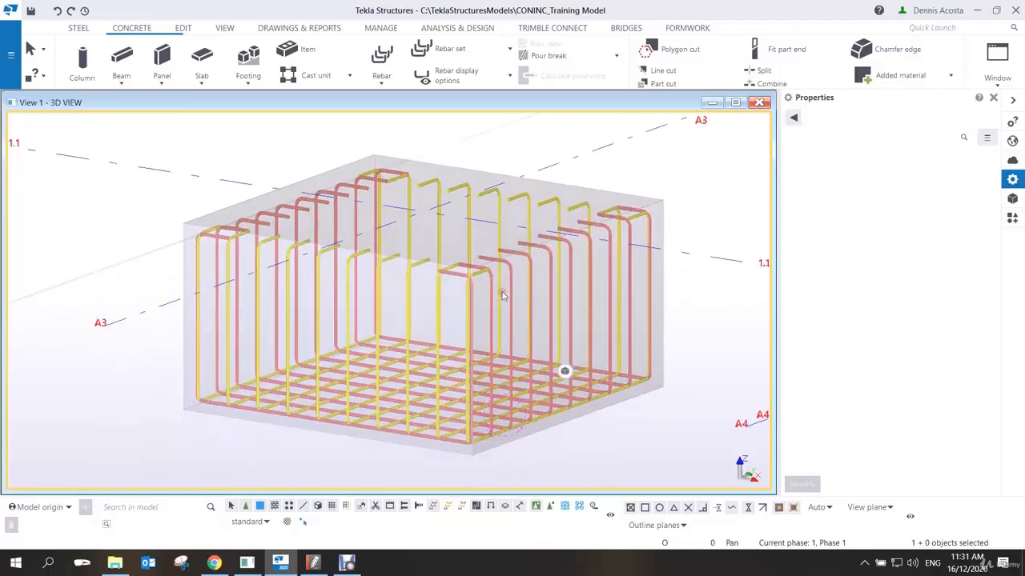
pyautogui.scroll(-1, 500, 315)
pyautogui.scroll(1, 500, 320)
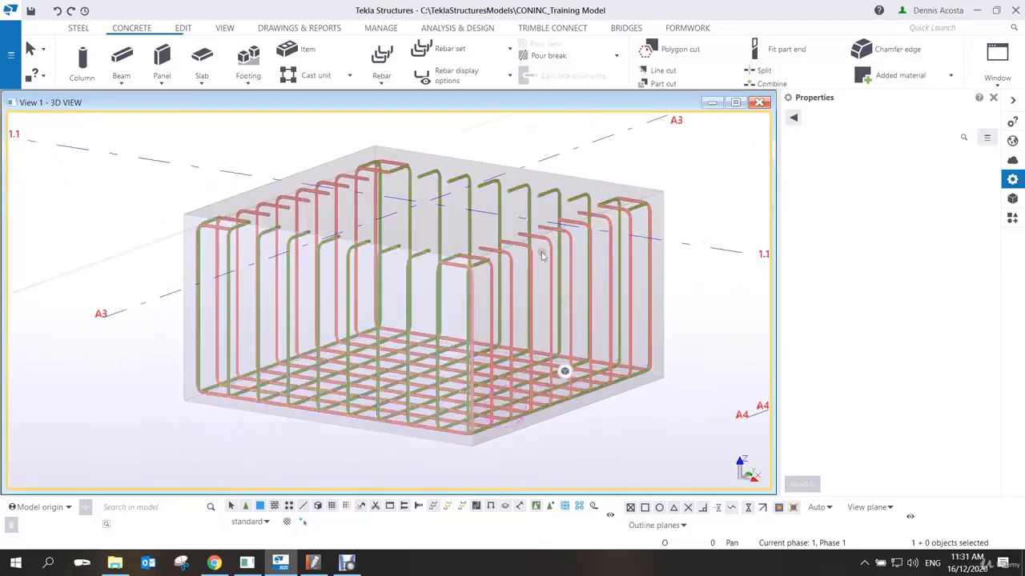
pyautogui.scroll(3, 459, 424)
pyautogui.scroll(-5, 459, 424)
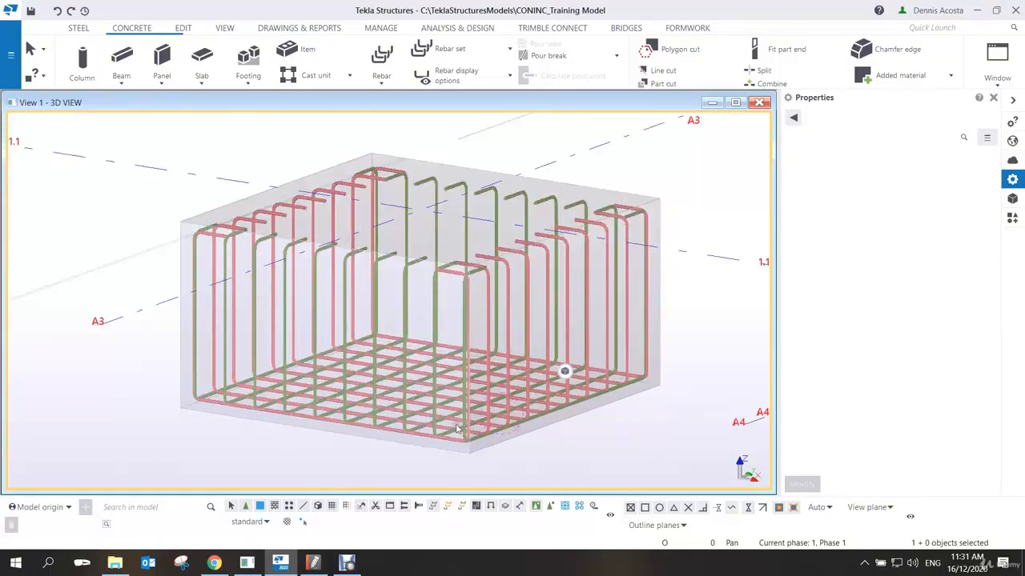
pyautogui.scroll(6, 448, 433)
pyautogui.keyDown('ctrl'); pyautogui.moveTo(444, 438); pyautogui.dragTo(412, 390, button='middle'); pyautogui.keyUp('ctrl')
pyautogui.scroll(5, 408, 392)
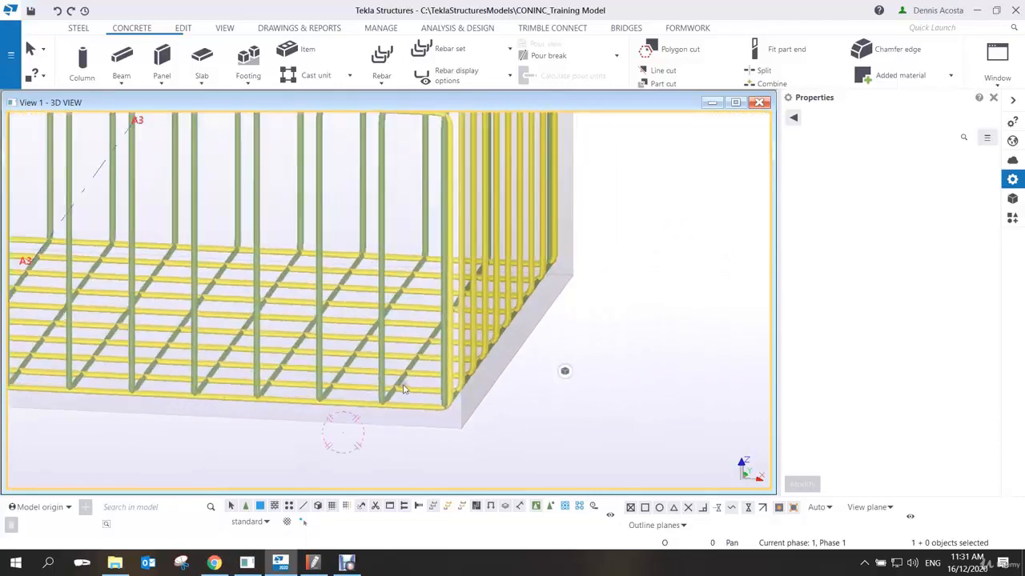
pyautogui.scroll(2, 396, 397)
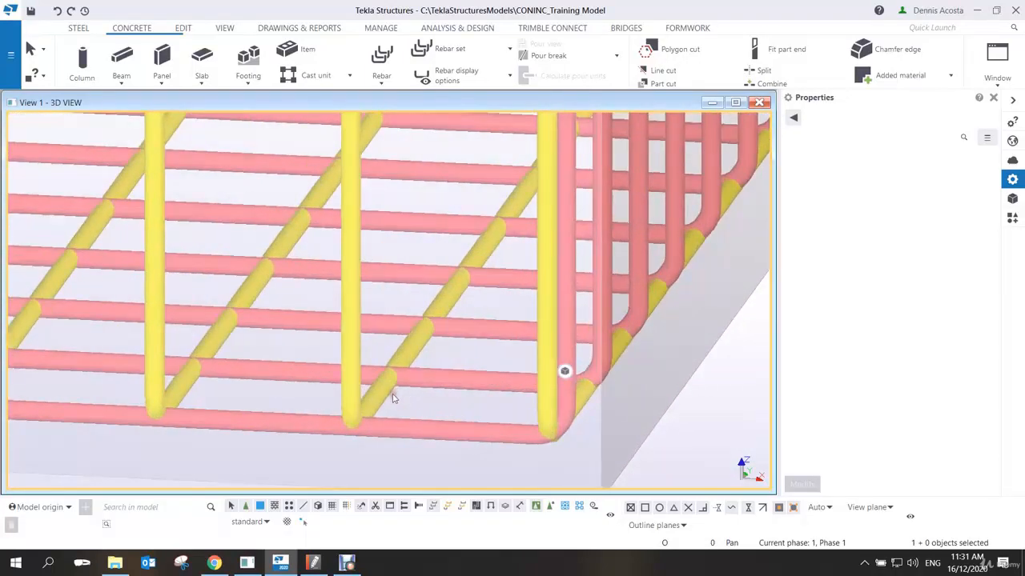
pyautogui.scroll(-6, 393, 398)
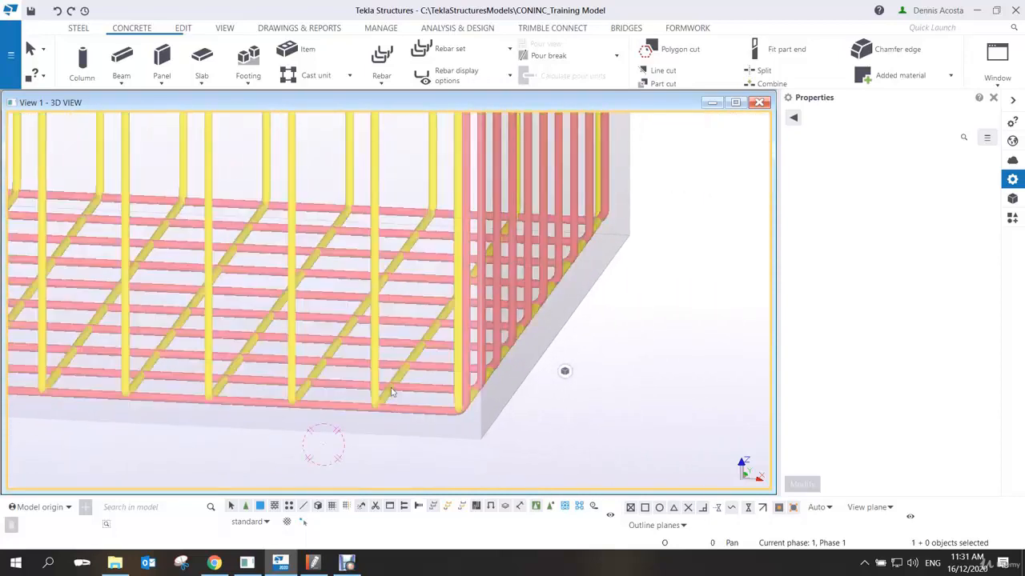
pyautogui.scroll(-5, 392, 393)
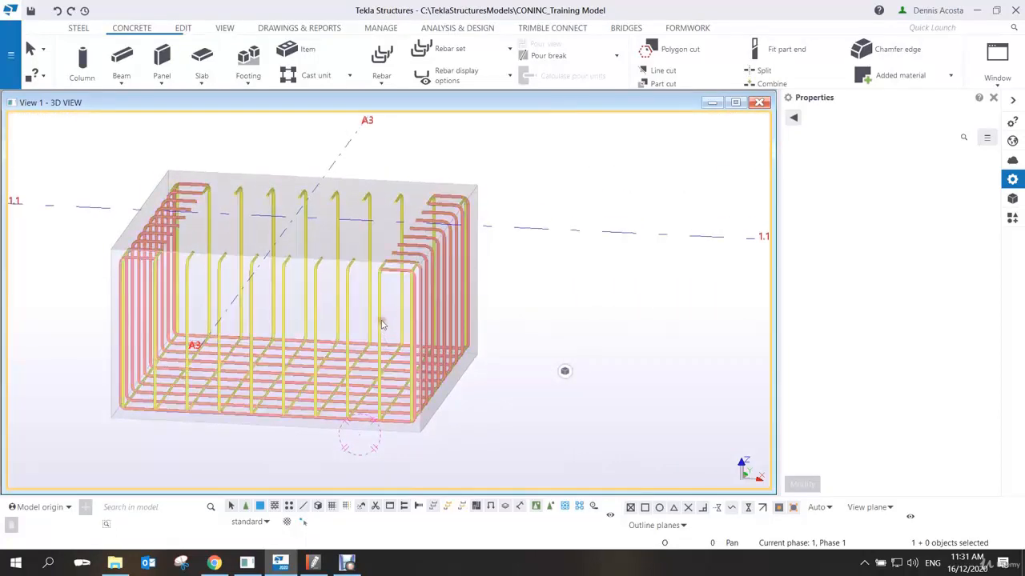
# Set the on-plane cover thickness of the lower MAINBAR group to 45 mm and inspect where its bottom bars meet the perpendicular group.
pyautogui.click(382, 323)
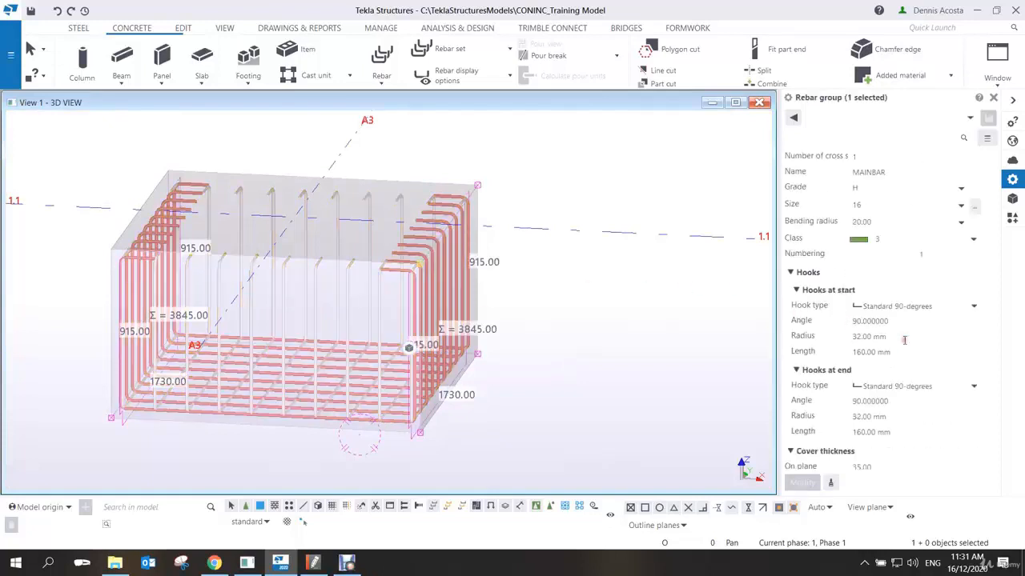
pyautogui.scroll(-3, 904, 340)
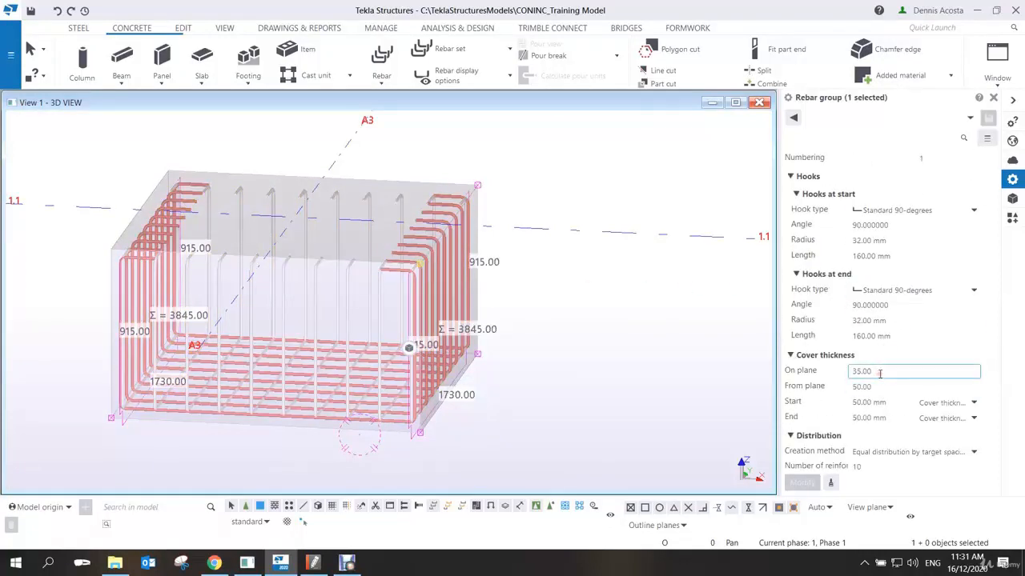
pyautogui.moveTo(880, 373); pyautogui.dragTo(802, 378)
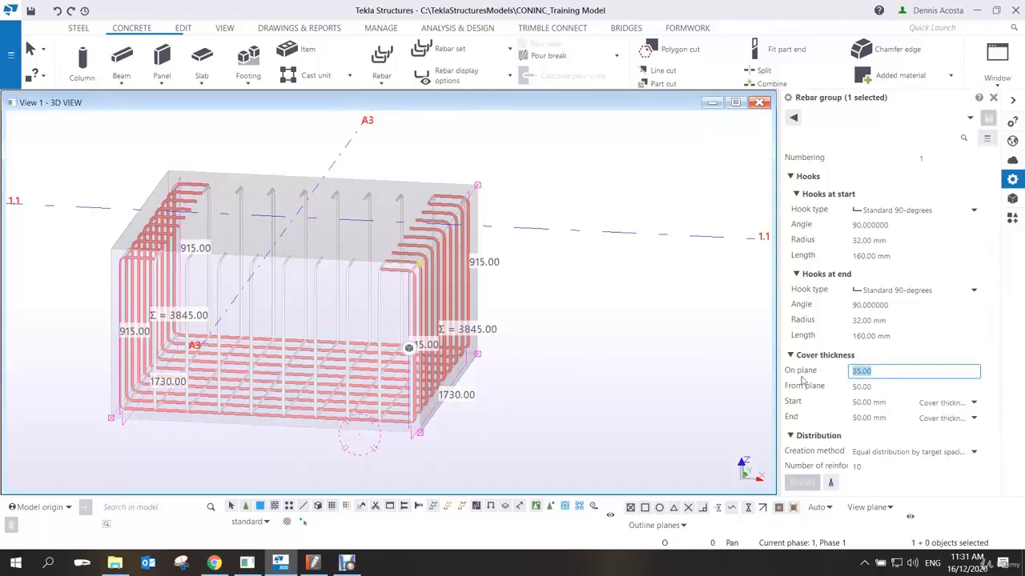
pyautogui.scroll(-2, 812, 381)
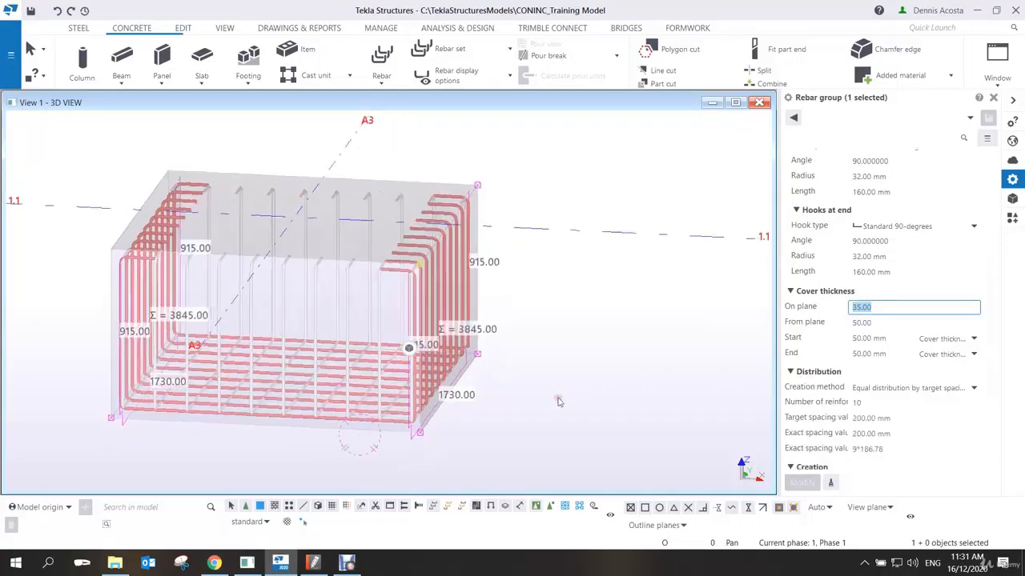
pyautogui.scroll(1, 560, 400)
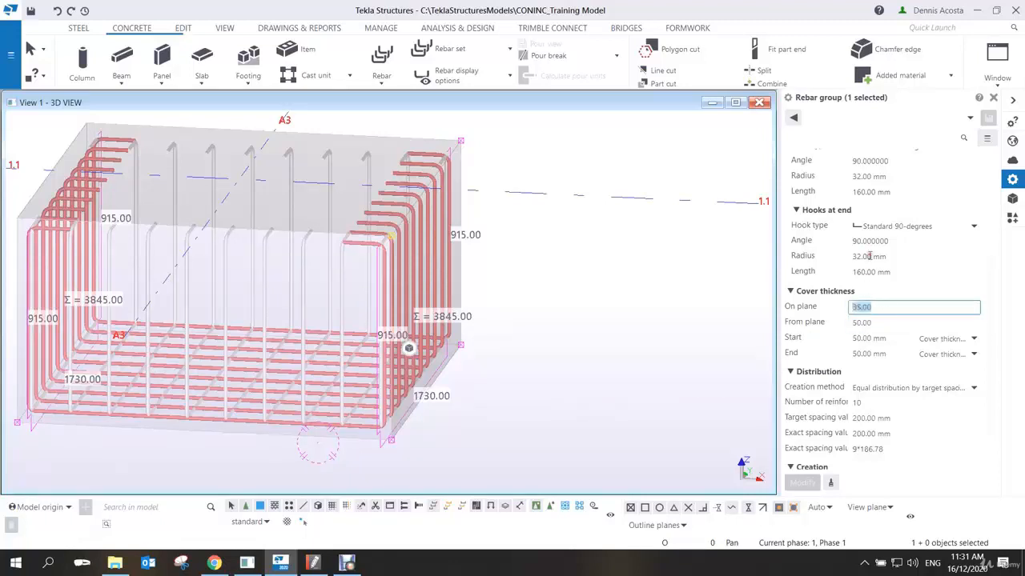
pyautogui.write('45')
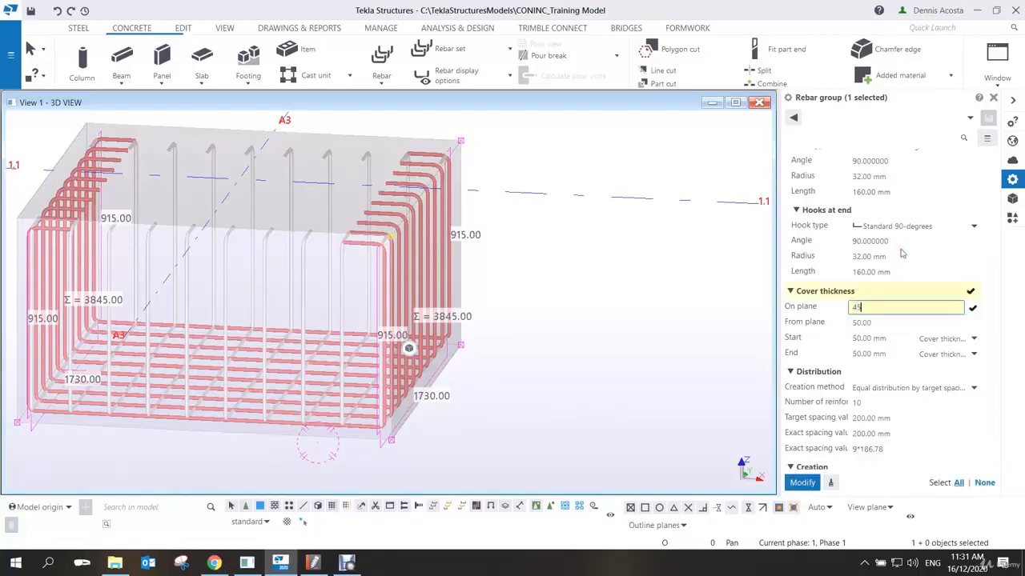
pyautogui.press('Return')
pyautogui.scroll(5, 355, 430)
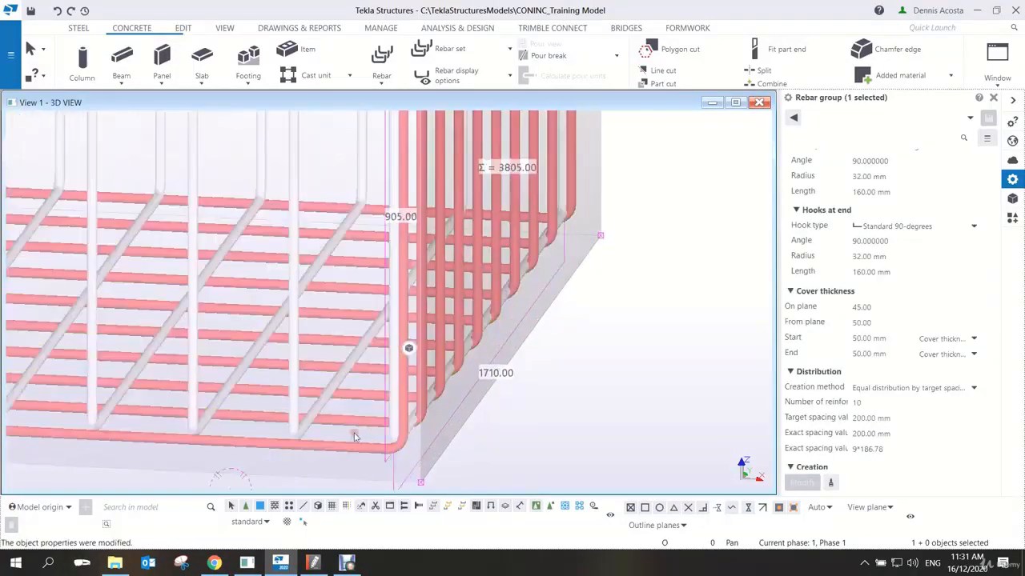
pyautogui.keyDown('ctrl'); pyautogui.moveTo(327, 398); pyautogui.dragTo(335, 375, button='middle'); pyautogui.keyUp('ctrl')
pyautogui.scroll(3, 313, 406)
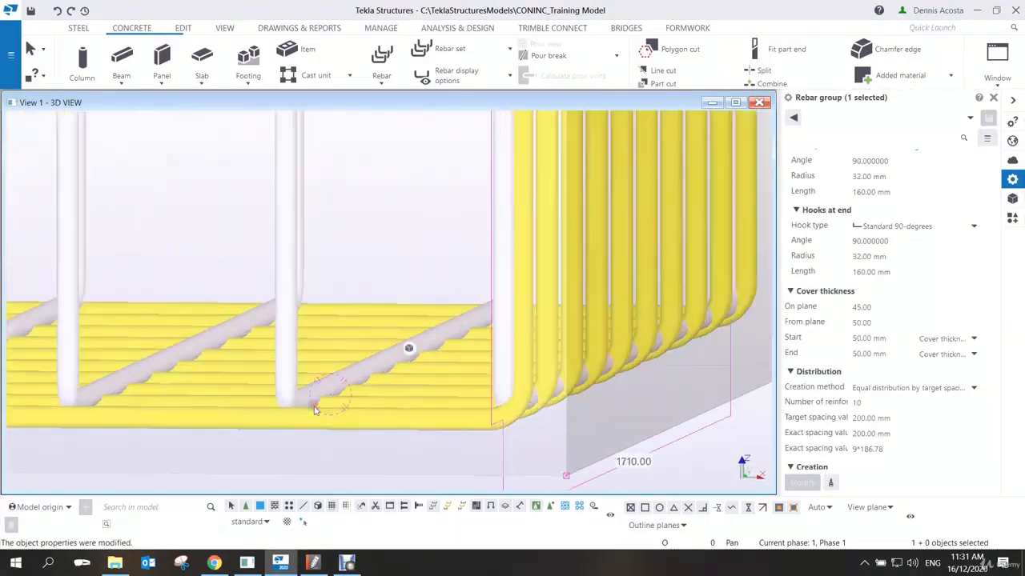
# Set the selected rebar group's on-plane cover thickness to 50 mm.
pyautogui.click(813, 312)
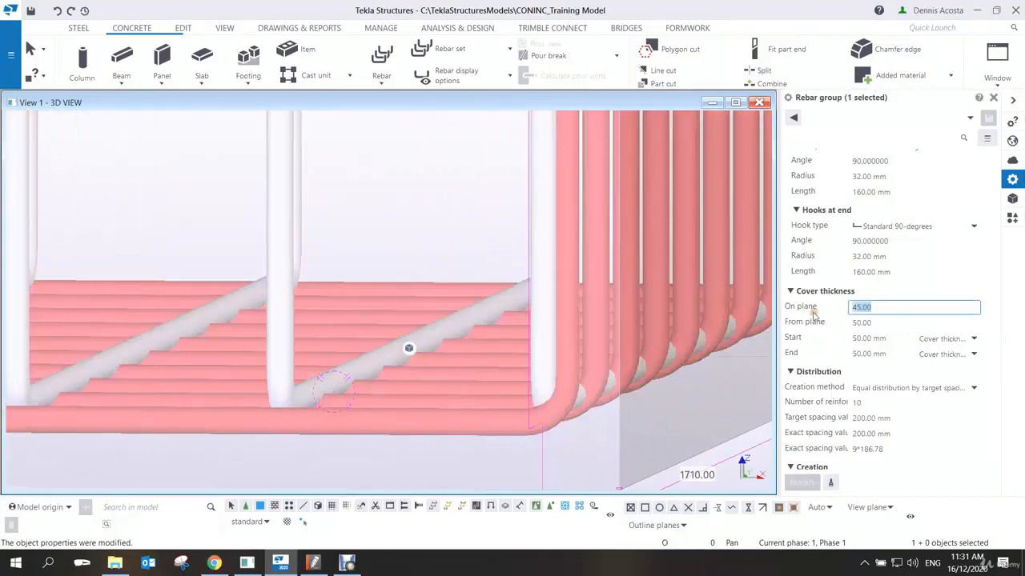
pyautogui.write('35')
pyautogui.press('Return')
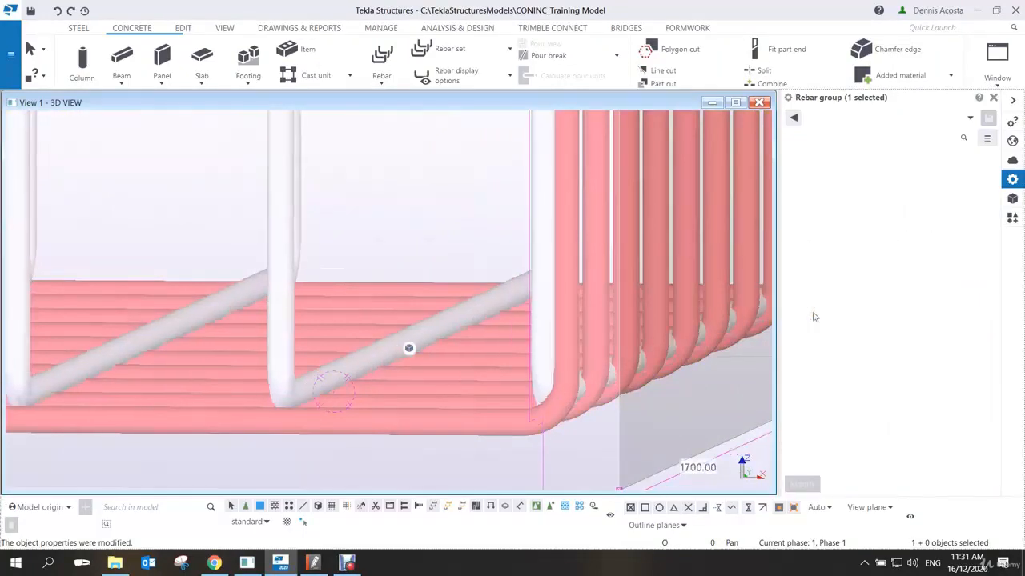
# Set the selected group's on-plane cover thickness to 55 mm and check the clearance between the perpendicular bottom bars.
pyautogui.click(812, 312)
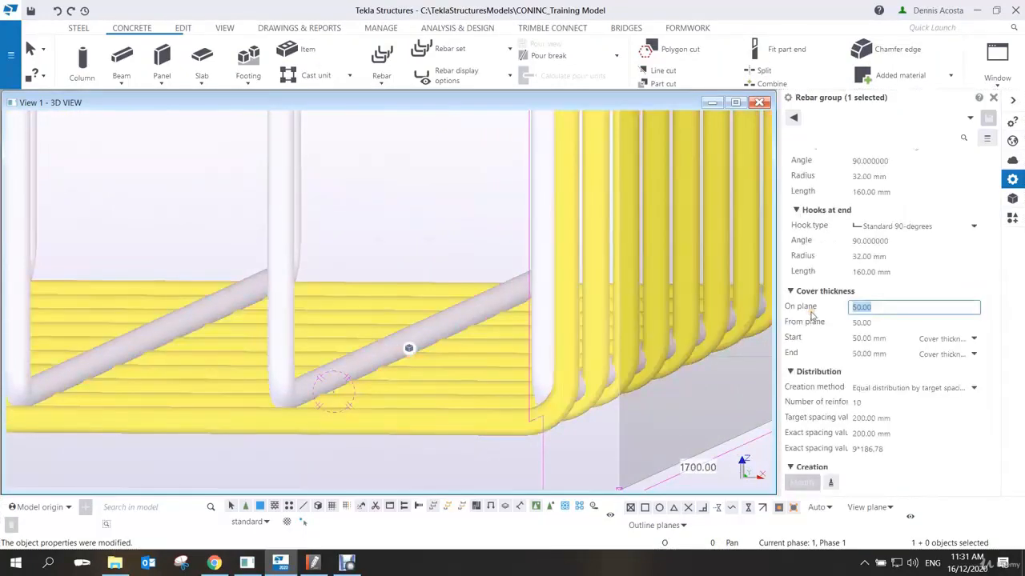
pyautogui.write('25')
pyautogui.press('Return')
pyautogui.scroll(-5, 434, 302)
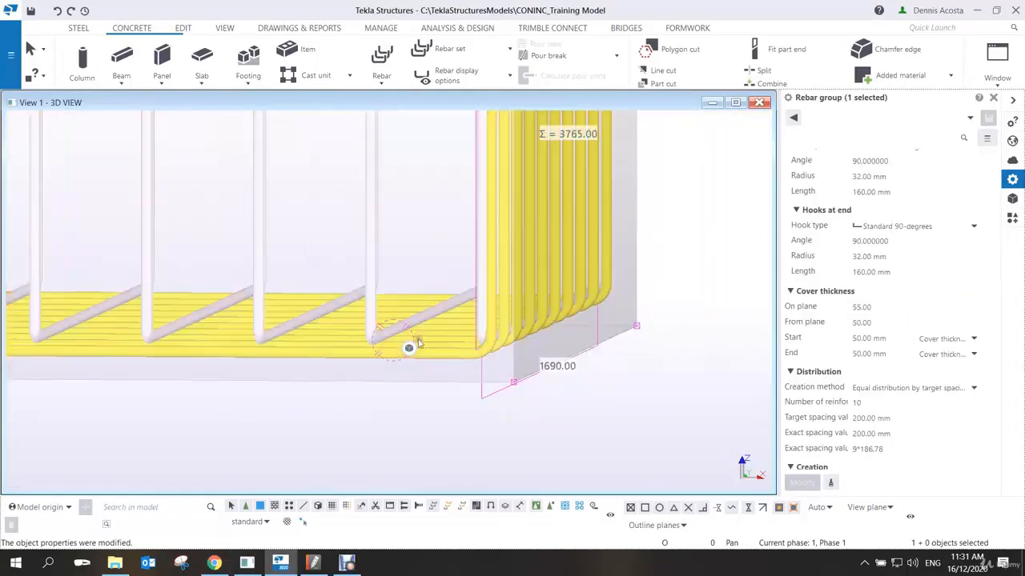
pyautogui.scroll(4, 513, 303)
pyautogui.moveTo(419, 337); pyautogui.dragTo(511, 308, button='middle')
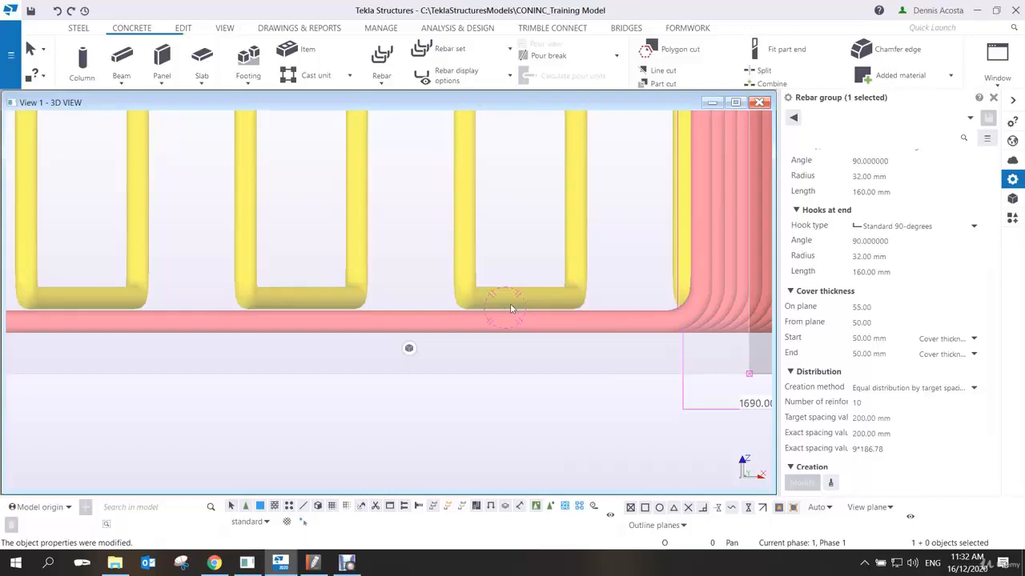
pyautogui.scroll(-5, 454, 377)
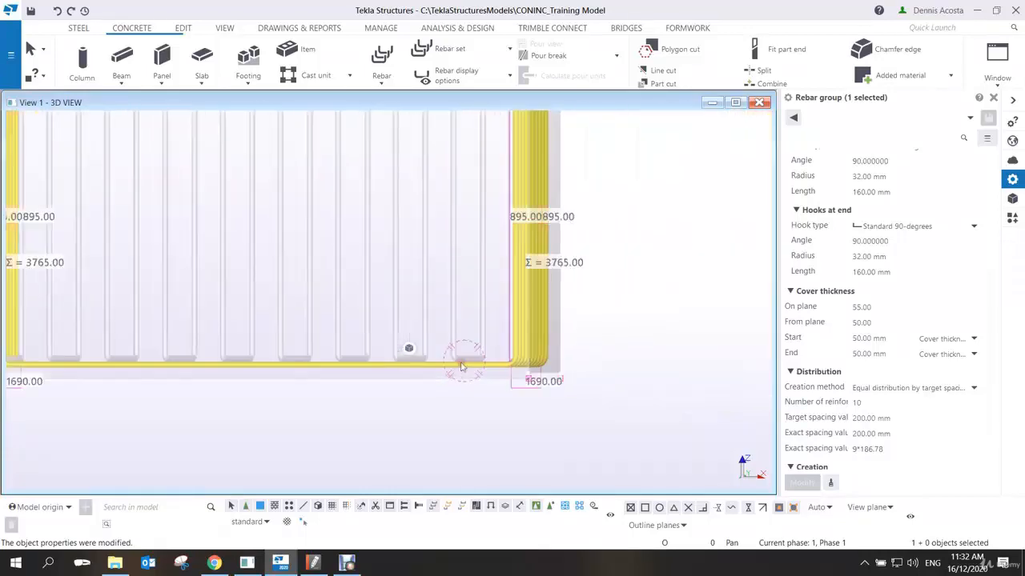
pyautogui.keyDown('ctrl'); pyautogui.moveTo(483, 329); pyautogui.dragTo(451, 346, button='middle'); pyautogui.keyUp('ctrl')
pyautogui.scroll(-6, 452, 346)
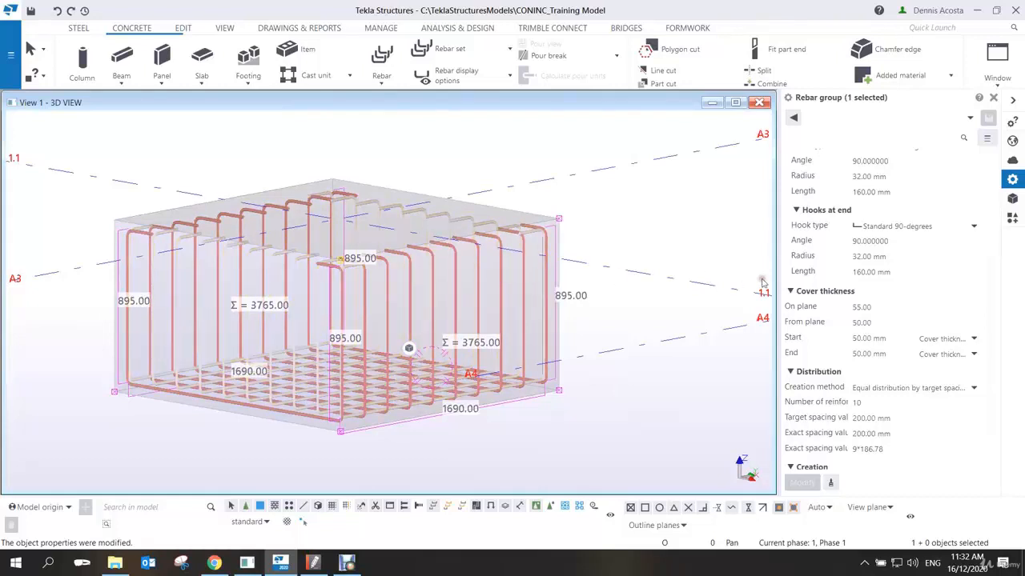
# Set separate on-plane cover thicknesses of 35, 55 and 35 mm for the selected group's three legs.
pyautogui.click(880, 307)
pyautogui.doubleClick(862, 308)
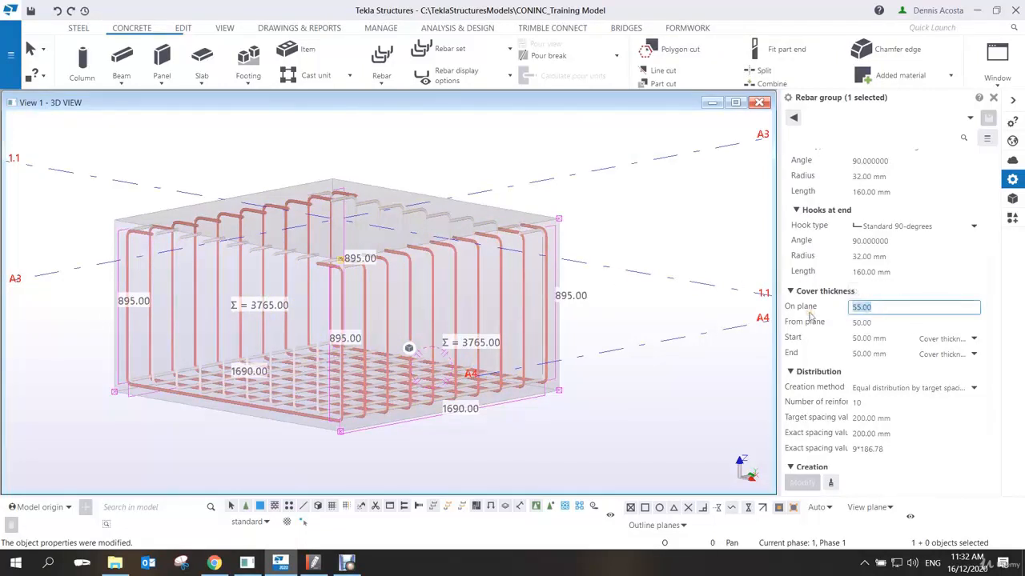
pyautogui.write('35 55 35')
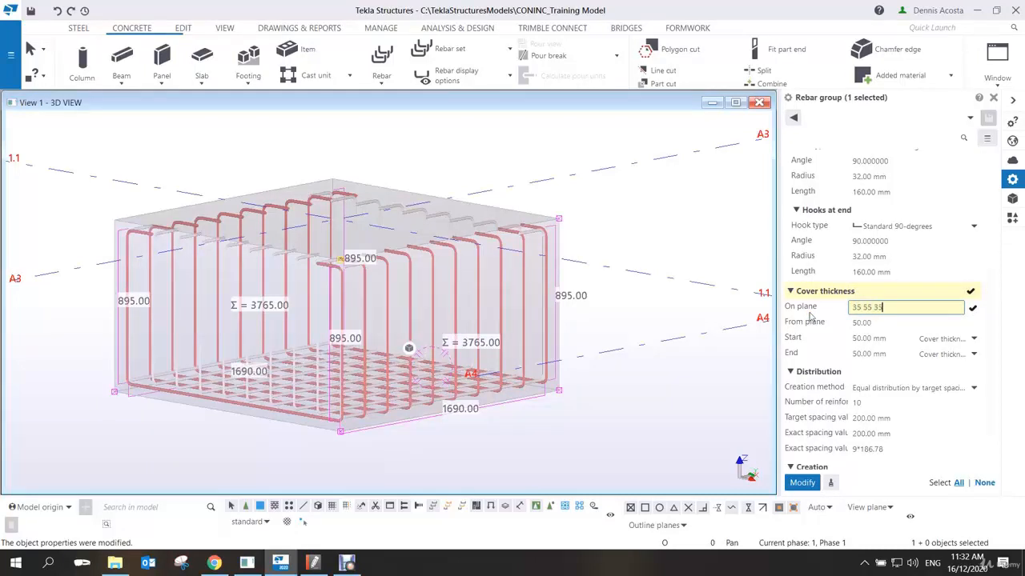
pyautogui.press('Return')
# Examine the rebar cage from several sides, checking how the vertical legs and bottom bars of both groups fit together.
pyautogui.scroll(-2, 576, 333)
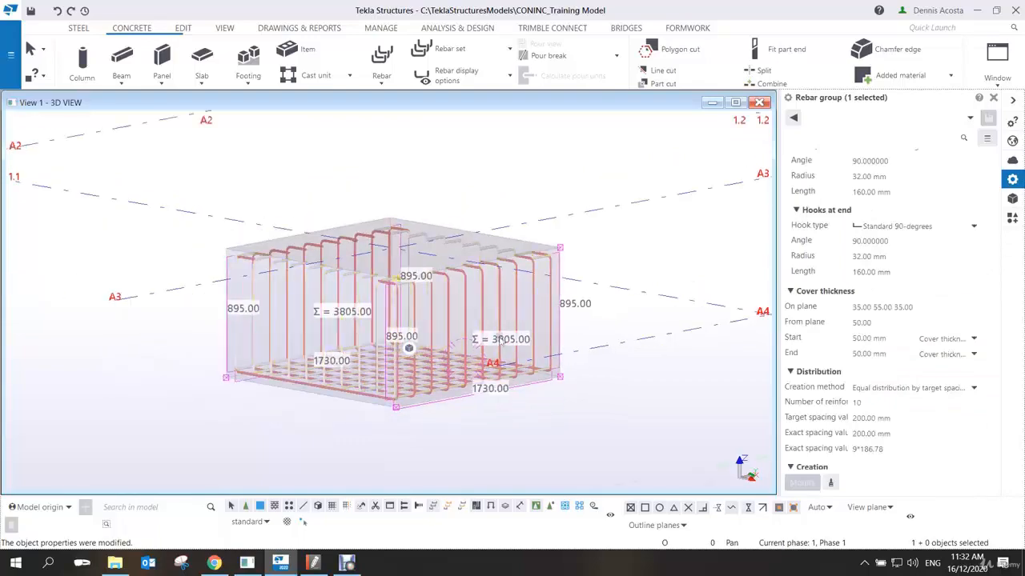
pyautogui.keyDown('ctrl'); pyautogui.moveTo(575, 333); pyautogui.dragTo(442, 321, button='middle'); pyautogui.keyUp('ctrl')
pyautogui.scroll(5, 443, 321)
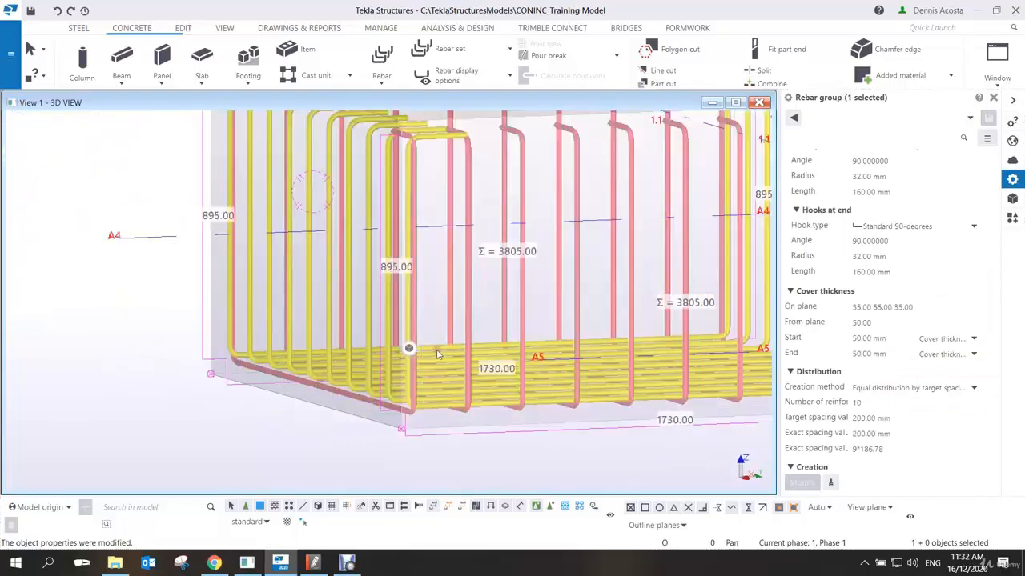
pyautogui.moveTo(435, 370)
pyautogui.keyDown('ctrl'); pyautogui.mouseDown(button='middle')
pyautogui.moveTo(478, 361)
pyautogui.moveTo(452, 361)
pyautogui.mouseUp(button='middle'); pyautogui.keyUp('ctrl')
pyautogui.scroll(5, 386, 428)
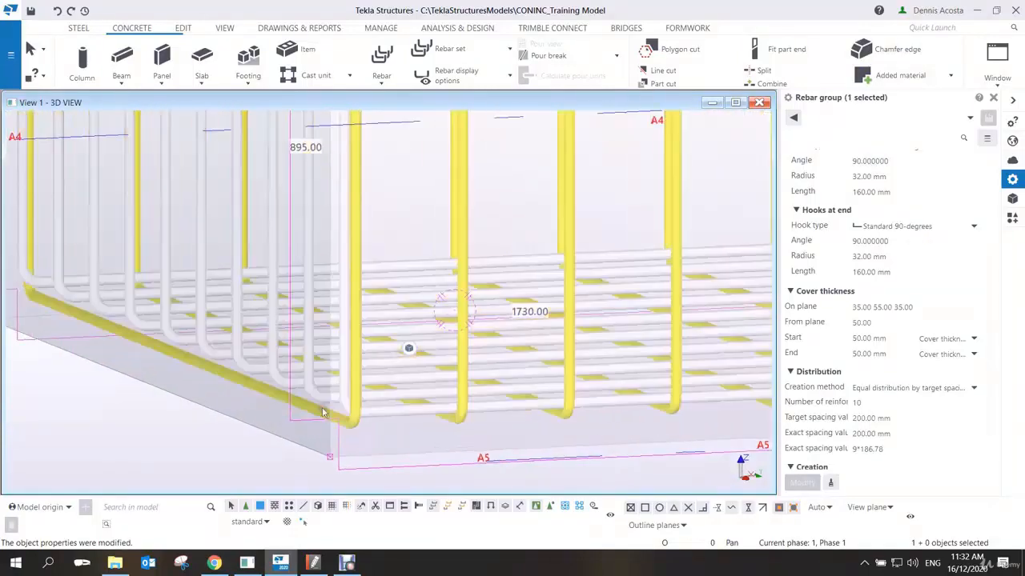
pyautogui.keyDown('ctrl'); pyautogui.moveTo(357, 406); pyautogui.dragTo(371, 431, button='middle'); pyautogui.keyUp('ctrl')
pyautogui.scroll(-2, 371, 431)
pyautogui.scroll(-8, 370, 431)
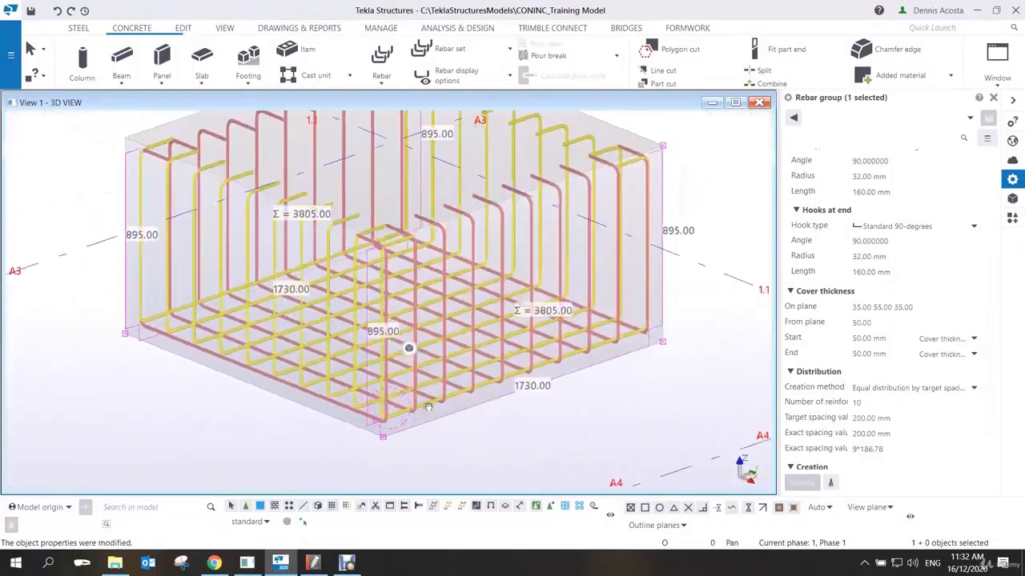
# Inspect the footing's lower corner up close, where the selected group's bends pass around the perpendicular bars.
pyautogui.scroll(4, 404, 349)
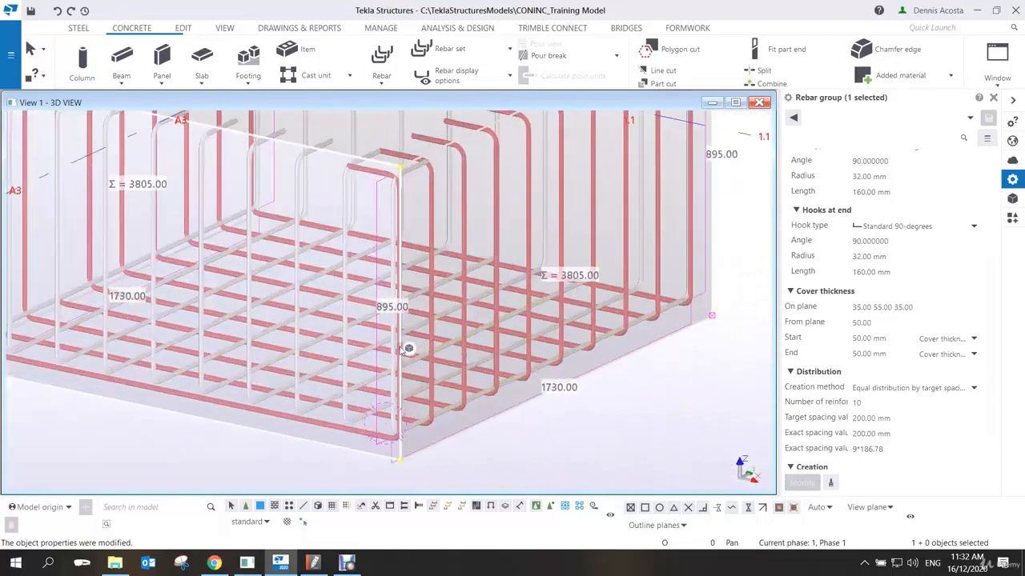
pyautogui.click(404, 350)
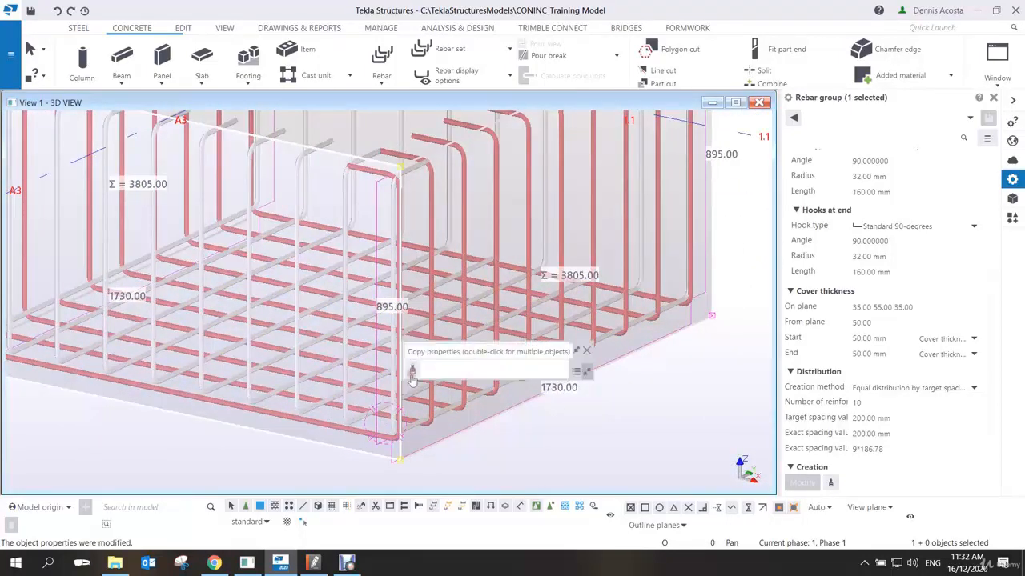
pyautogui.scroll(5, 408, 432)
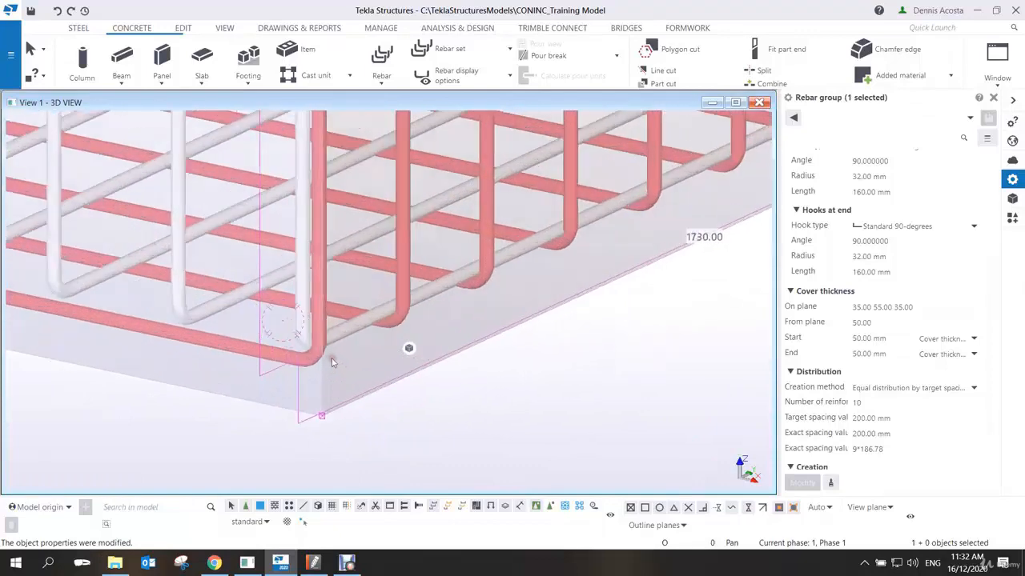
pyautogui.moveTo(329, 360); pyautogui.dragTo(433, 351, button='middle')
pyautogui.scroll(-1, 433, 351)
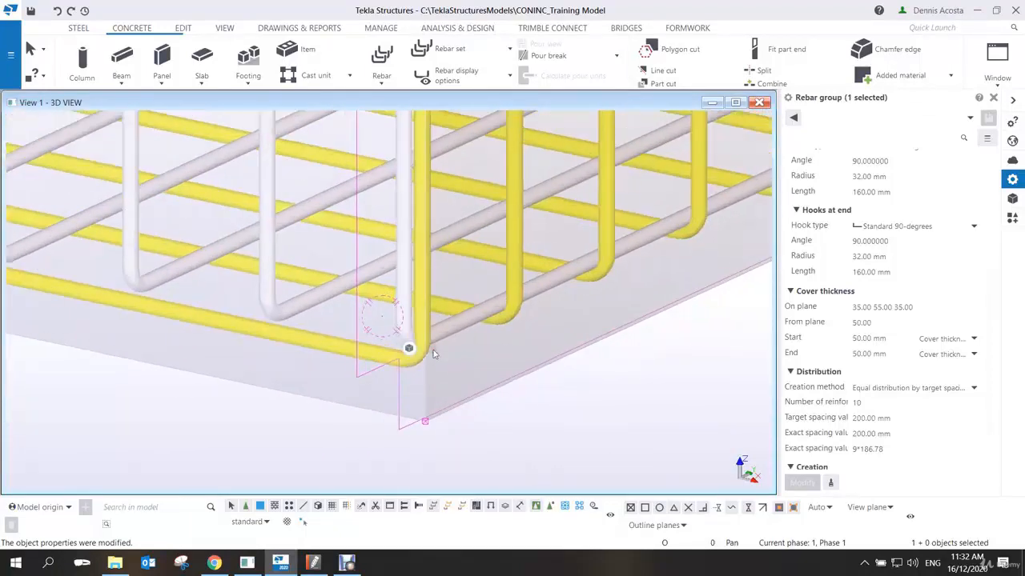
pyautogui.moveTo(413, 351)
pyautogui.moveTo(435, 281); pyautogui.dragTo(369, 306, button='middle')
pyautogui.scroll(-3, 310, 286)
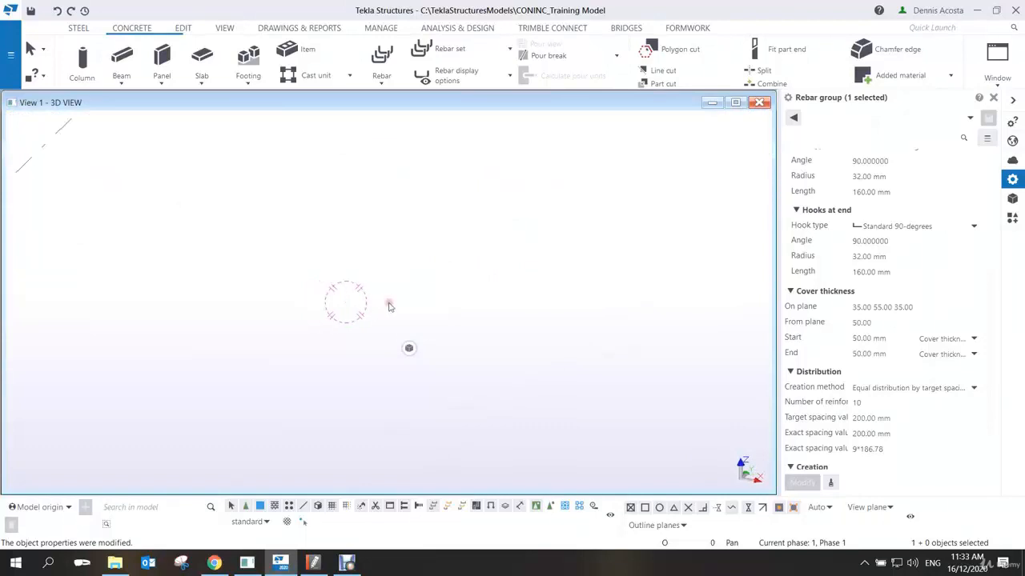
# Display the model in plan, locate the footing at grid A3/1.1, and deselect the rebar group.
pyautogui.hotkey('ctrl', 'p')
pyautogui.scroll(5, 352, 344)
pyautogui.moveTo(280, 470); pyautogui.dragTo(399, 293, button='middle')
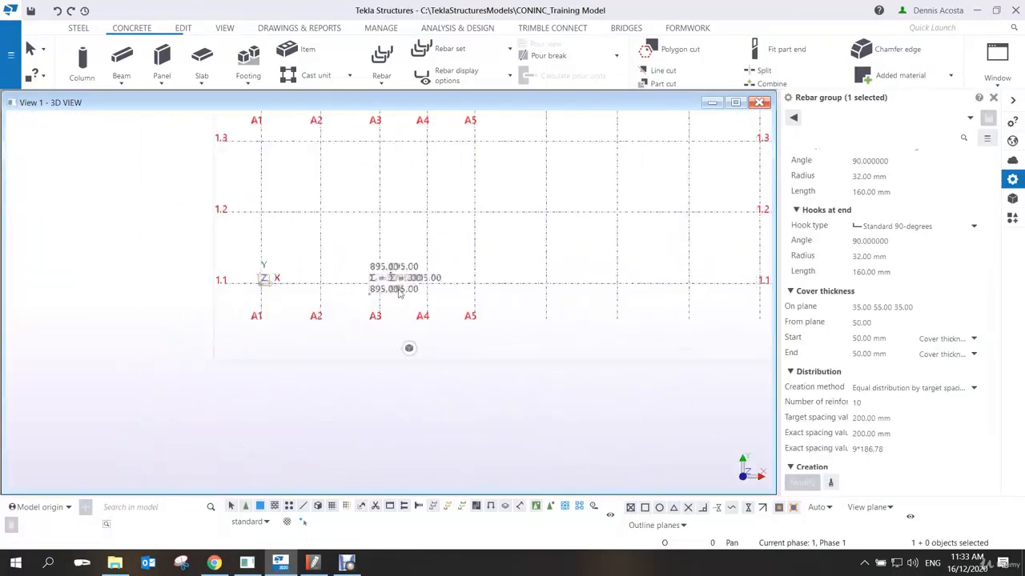
pyautogui.scroll(3, 399, 294)
pyautogui.click(397, 322)
pyautogui.scroll(6, 358, 294)
pyautogui.keyDown('ctrl'); pyautogui.moveTo(315, 293); pyautogui.dragTo(338, 297, button='middle'); pyautogui.keyUp('ctrl')
pyautogui.moveTo(392, 277); pyautogui.dragTo(361, 296, button='middle')
# Examine the reinforced footing in plan, focusing on how the crossing bars end near the footing's corner.
pyautogui.hotkey('ctrl', 'p')
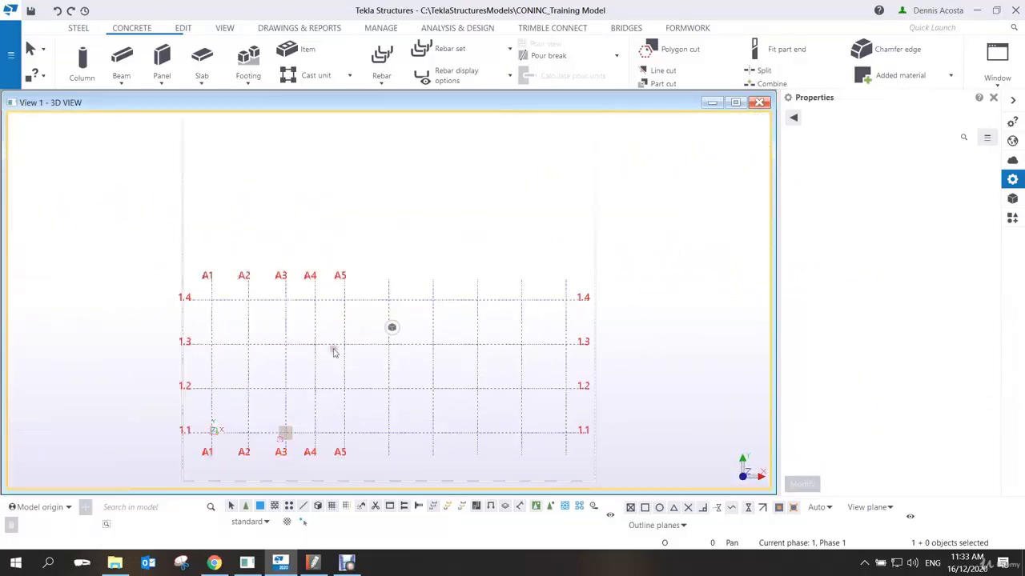
pyautogui.scroll(1, 286, 433)
pyautogui.moveTo(286, 433); pyautogui.dragTo(385, 315, button='middle')
pyautogui.scroll(10, 386, 314)
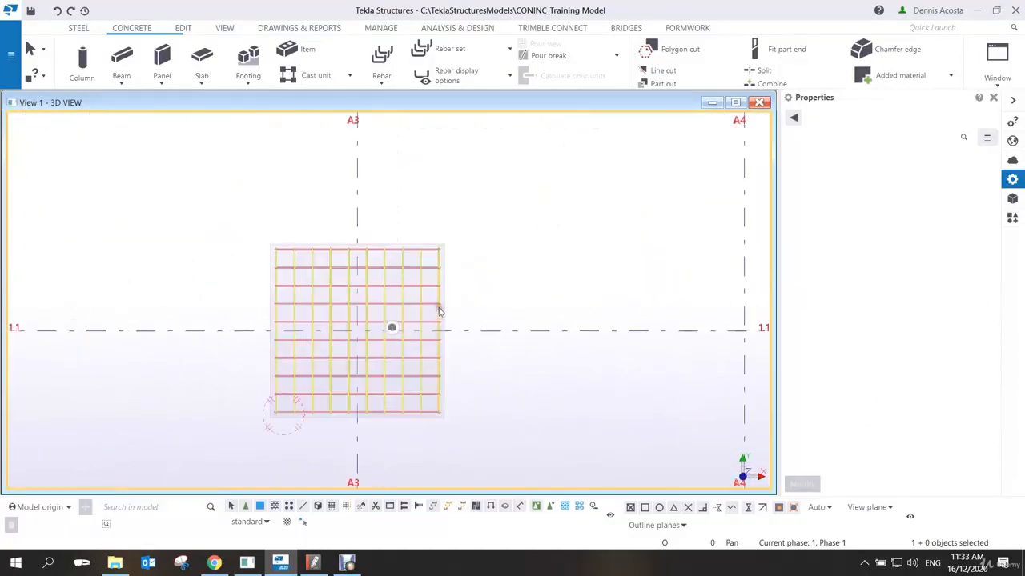
pyautogui.scroll(10, 439, 312)
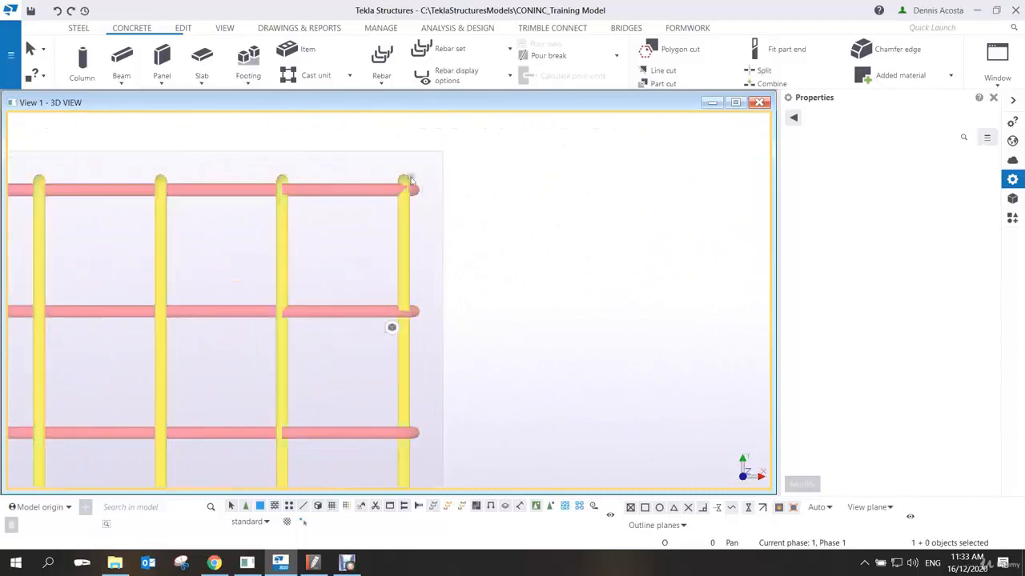
pyautogui.scroll(-6, 434, 240)
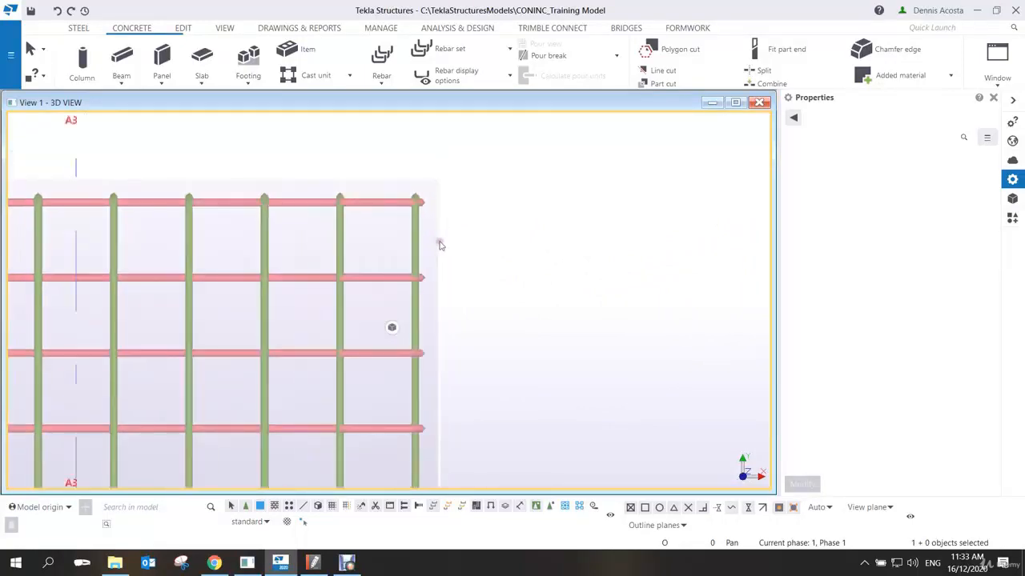
# Return to the 3D view and examine how the two bar groups overlap at the footing's lower corner.
pyautogui.keyDown('ctrl'); pyautogui.moveTo(384, 297); pyautogui.dragTo(433, 224, button='middle'); pyautogui.keyUp('ctrl')
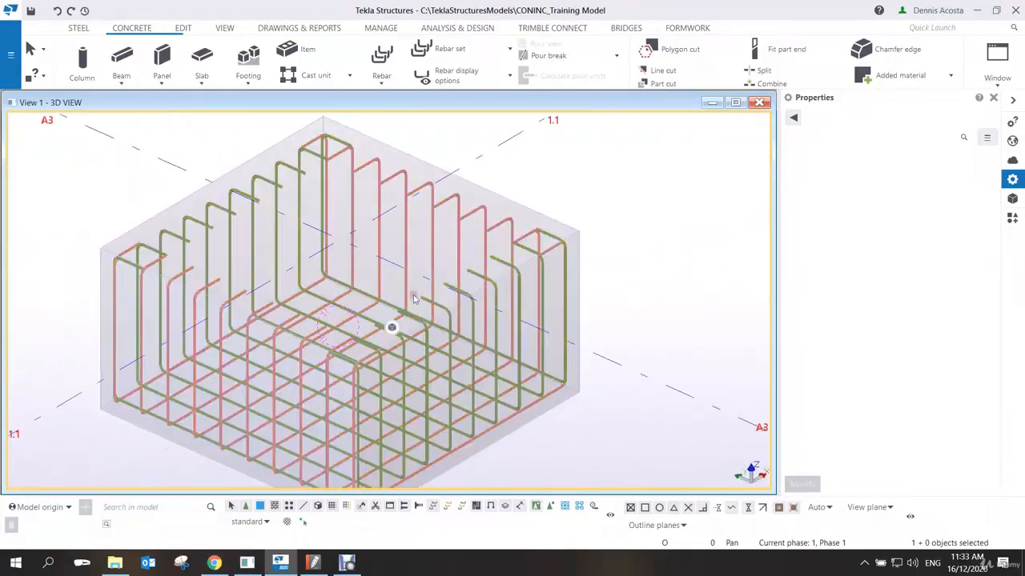
pyautogui.moveTo(346, 424); pyautogui.dragTo(344, 314, button='middle')
pyautogui.scroll(10, 344, 314)
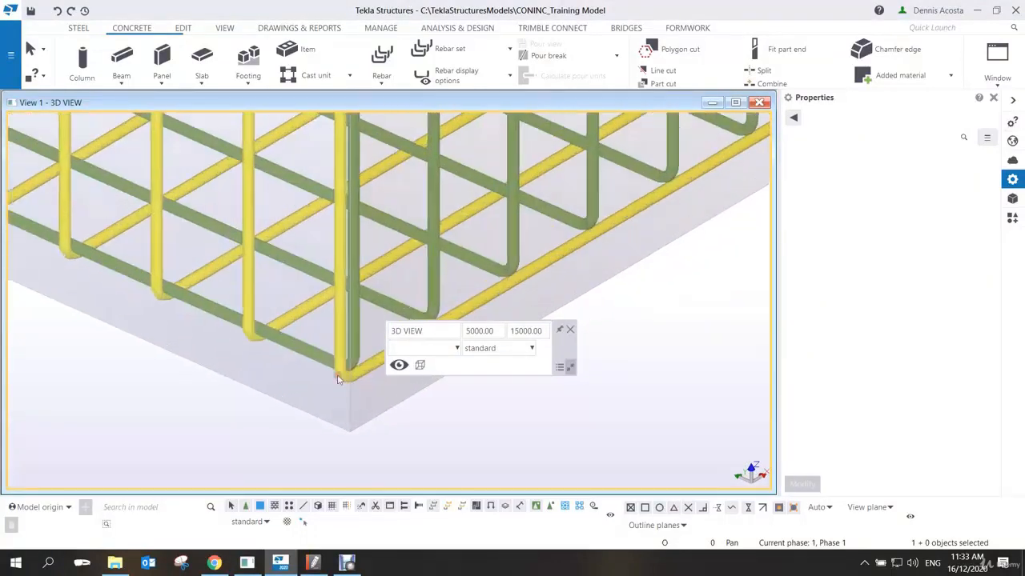
pyautogui.scroll(-6, 286, 332)
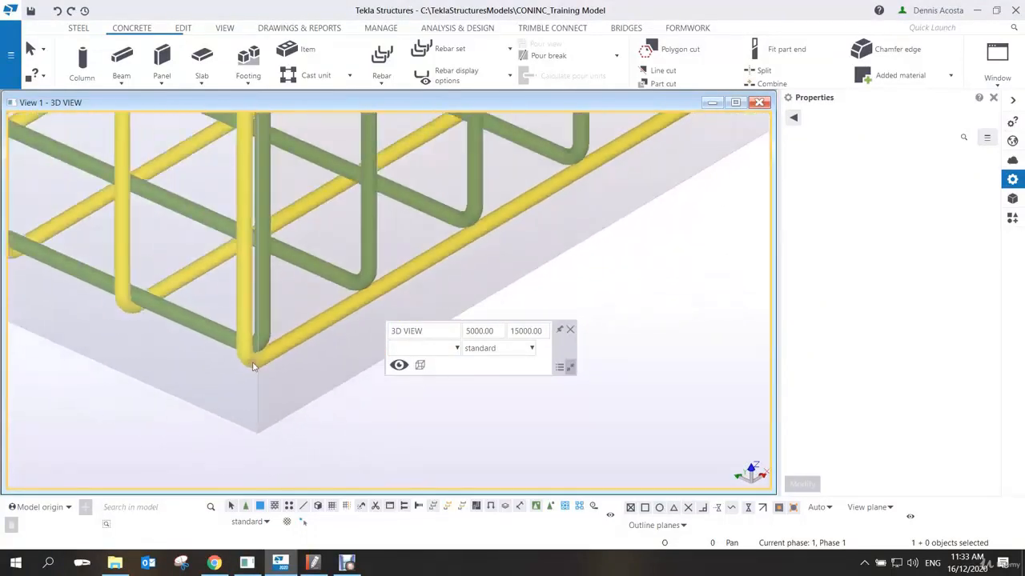
pyautogui.scroll(5, 258, 360)
pyautogui.scroll(-5, 258, 359)
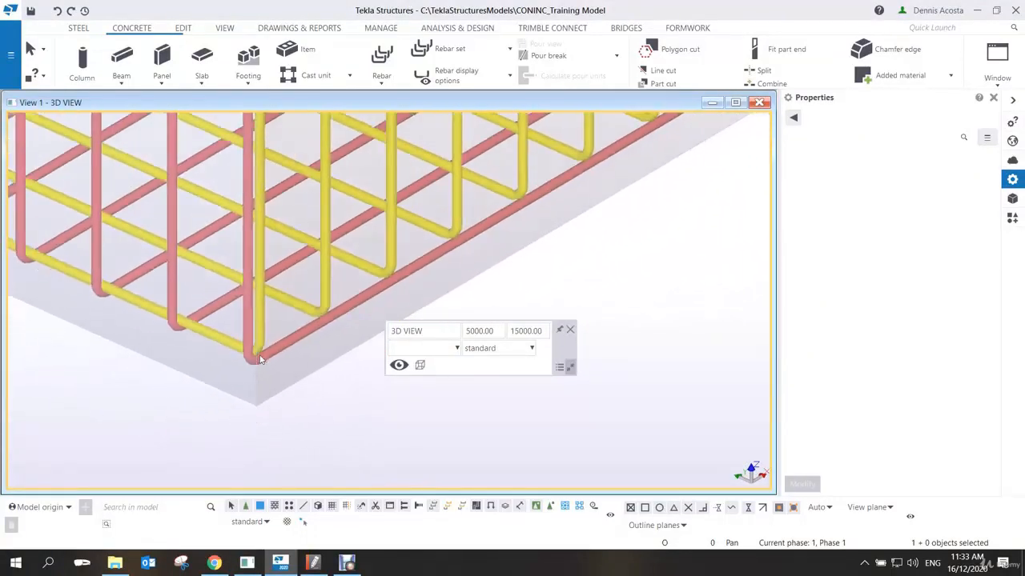
# Select the rebar group with 35/55/35 on-plane covers at the footing's lower corner and set its from-plane cover to 55 mm.
pyautogui.scroll(5, 260, 361)
pyautogui.scroll(8, 258, 364)
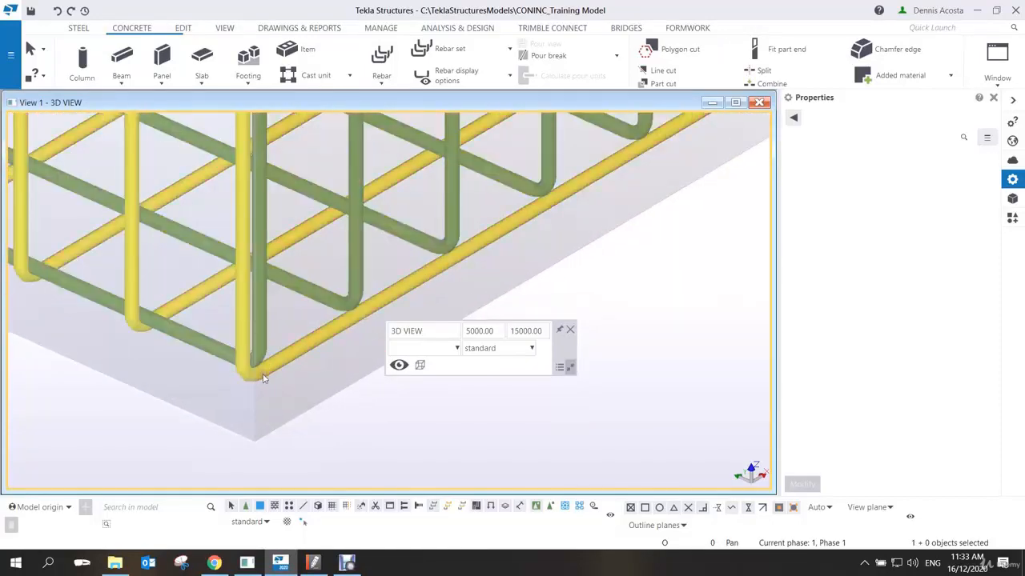
pyautogui.keyDown('ctrl'); pyautogui.moveTo(178, 365); pyautogui.dragTo(255, 362, button='middle'); pyautogui.keyUp('ctrl')
pyautogui.scroll(-3, 255, 362)
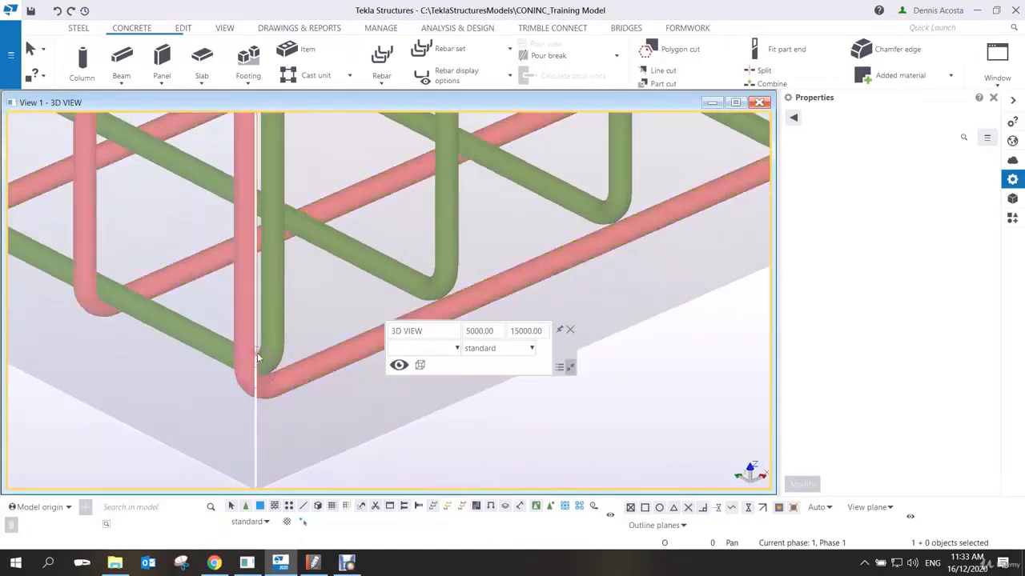
pyautogui.click(269, 340)
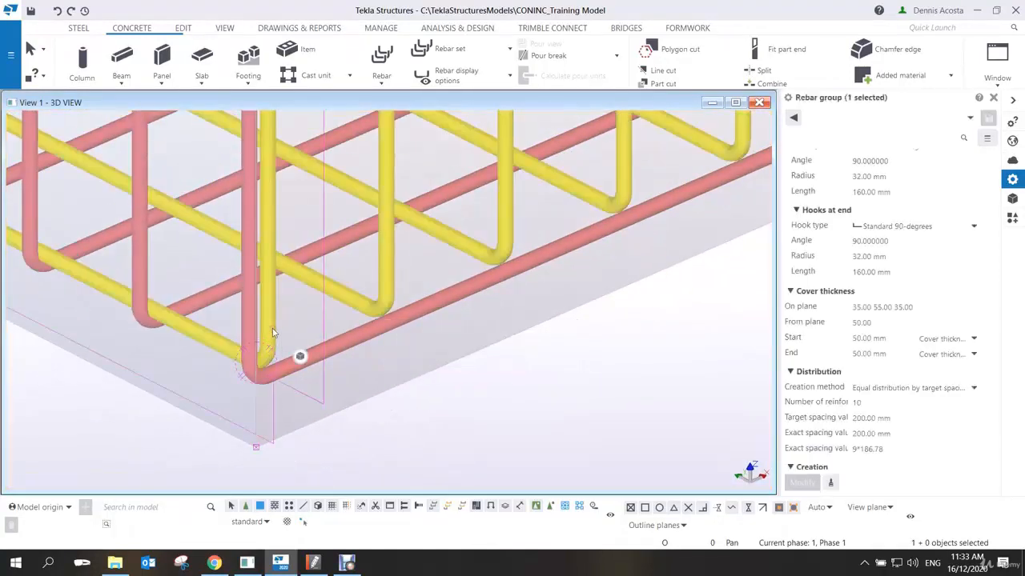
pyautogui.scroll(3, 267, 364)
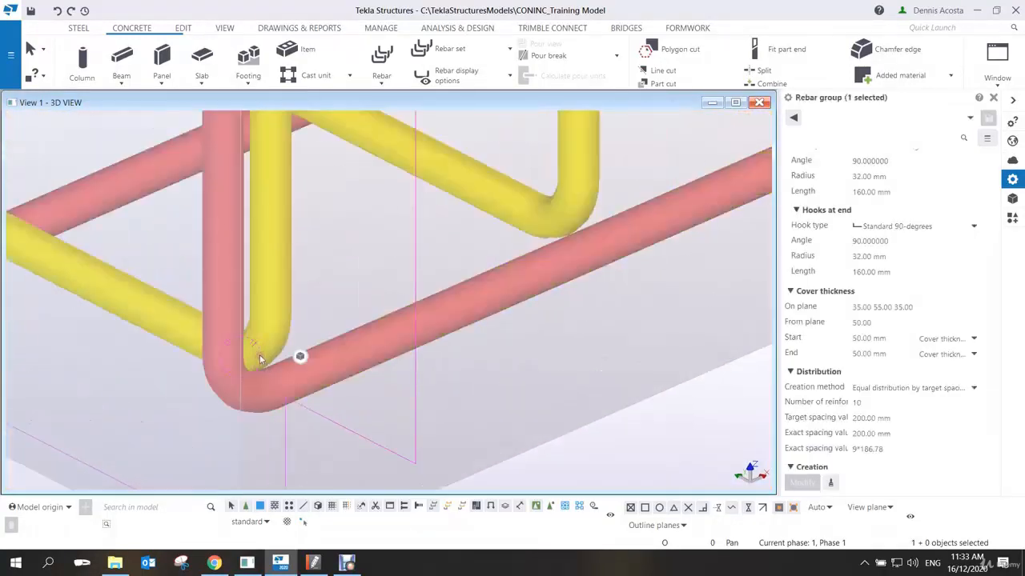
pyautogui.scroll(-3, 259, 360)
pyautogui.scroll(1, 259, 362)
pyautogui.scroll(2, 260, 360)
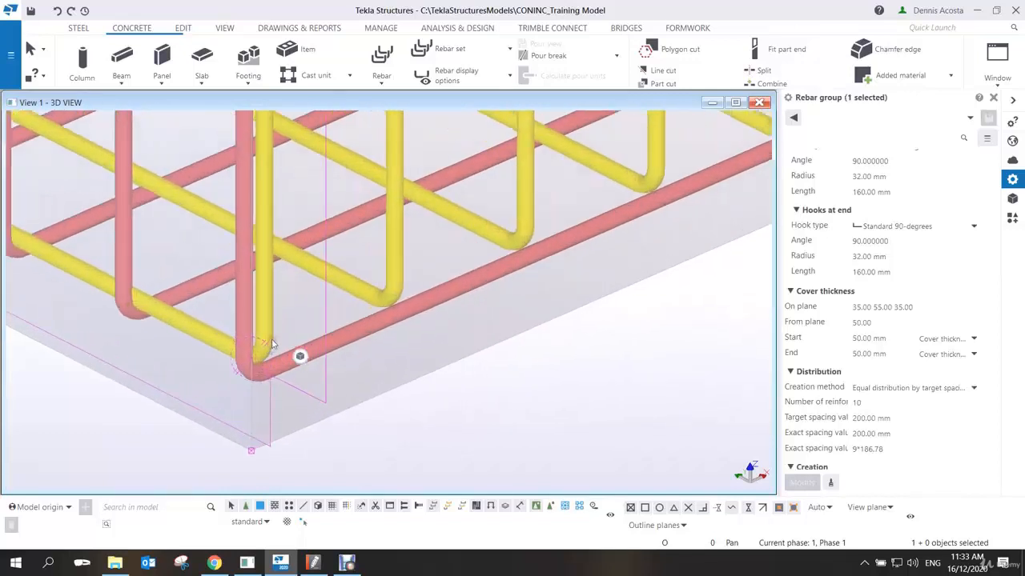
pyautogui.click(864, 323)
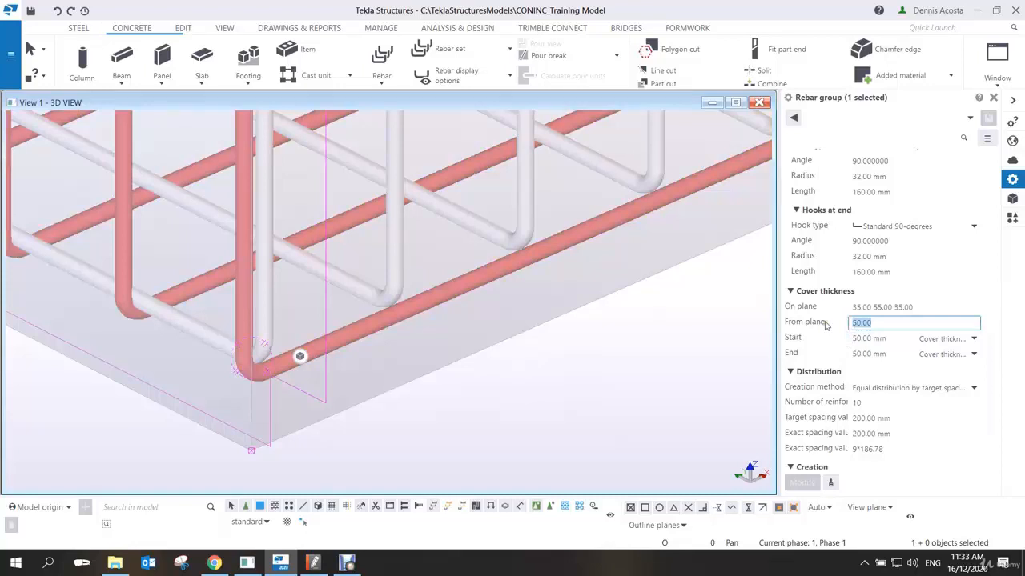
pyautogui.write('55')
pyautogui.press('Return')
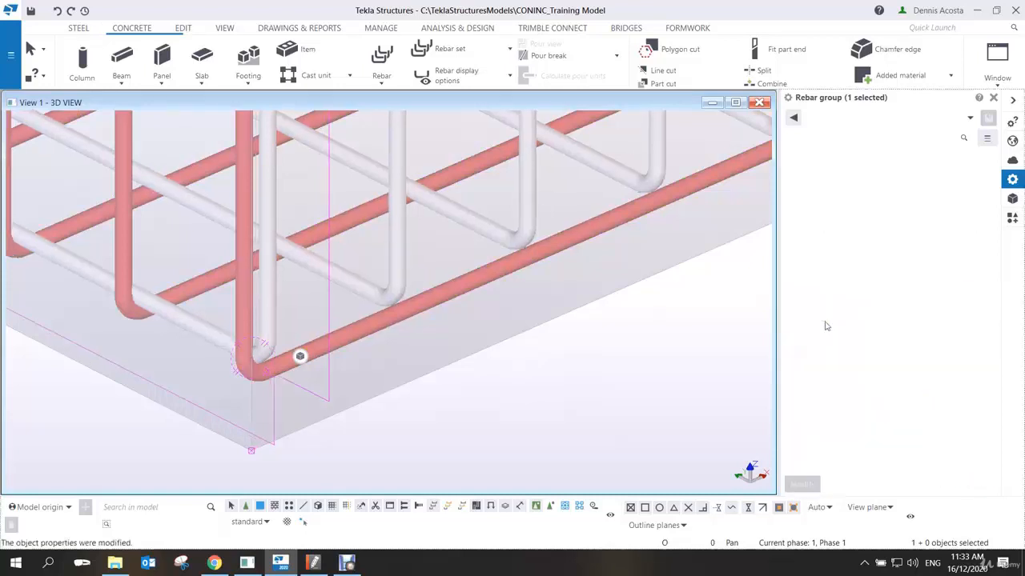
# Reselect the rebar group with 35/55/35 on-plane covers and set its from-plane cover to 60 mm.
pyautogui.scroll(3, 277, 319)
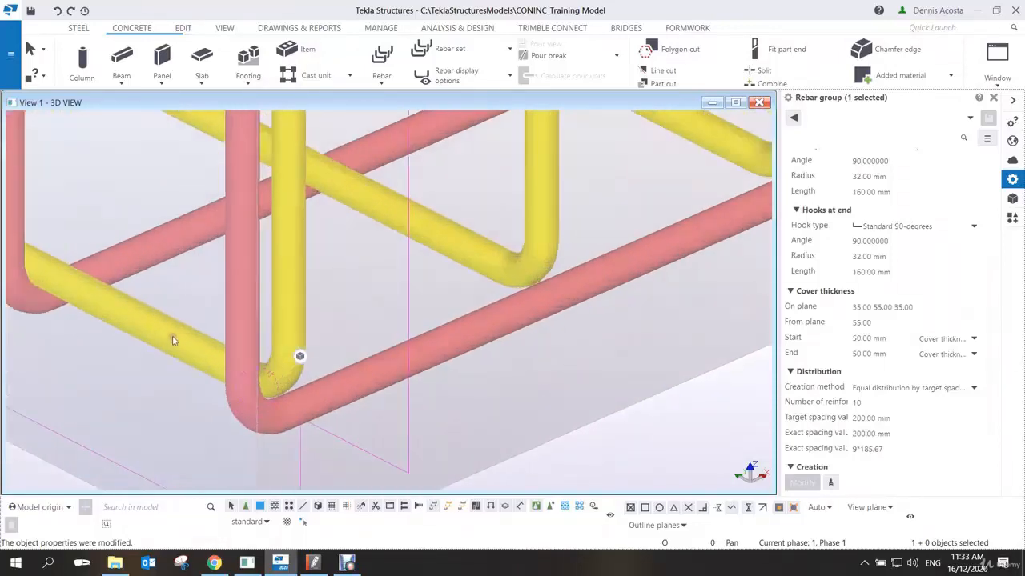
pyautogui.scroll(2, 208, 335)
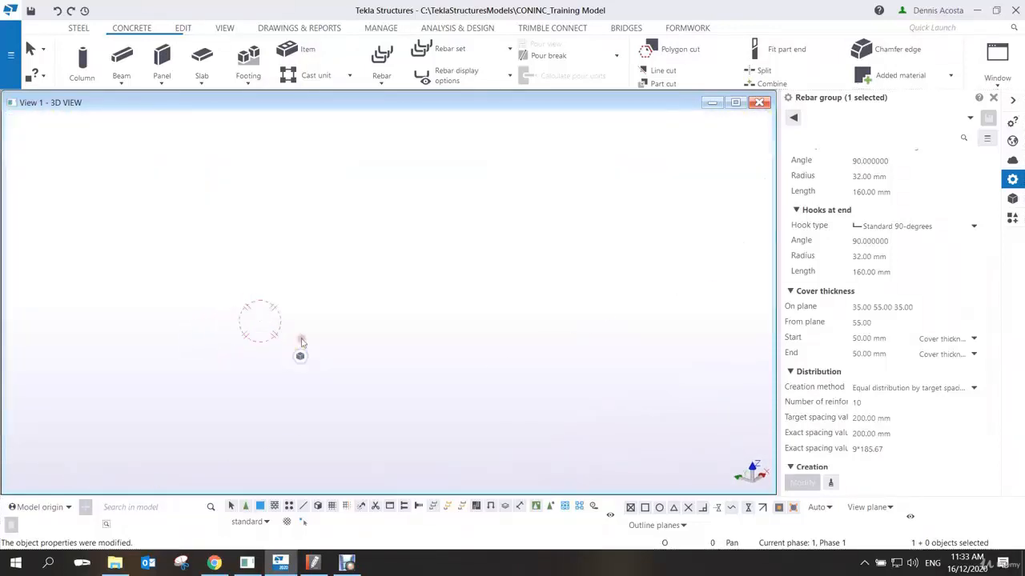
pyautogui.scroll(-3, 428, 328)
pyautogui.scroll(-2, 428, 328)
pyautogui.scroll(6, 225, 345)
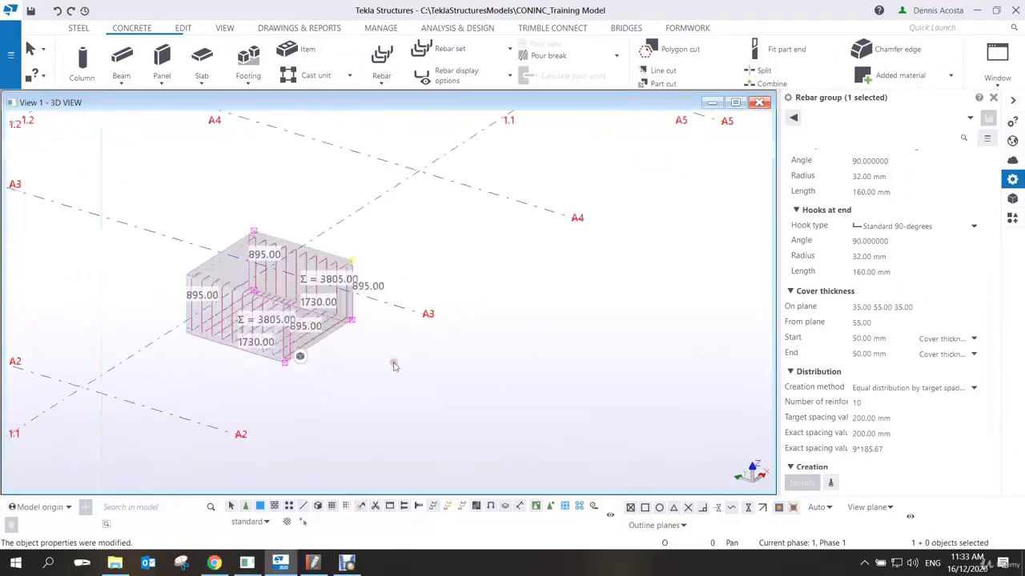
pyautogui.scroll(4, 225, 346)
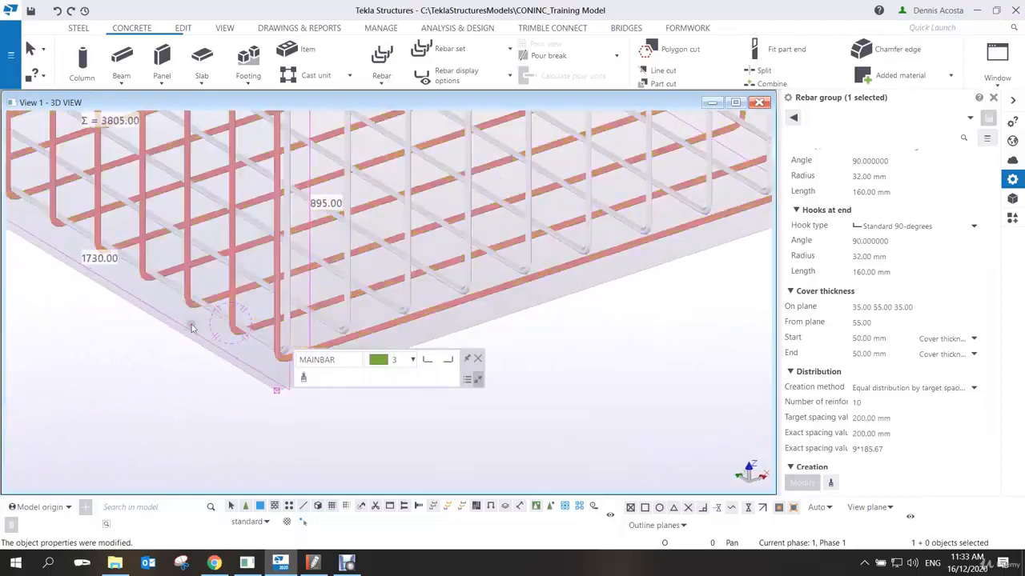
pyautogui.click(335, 324)
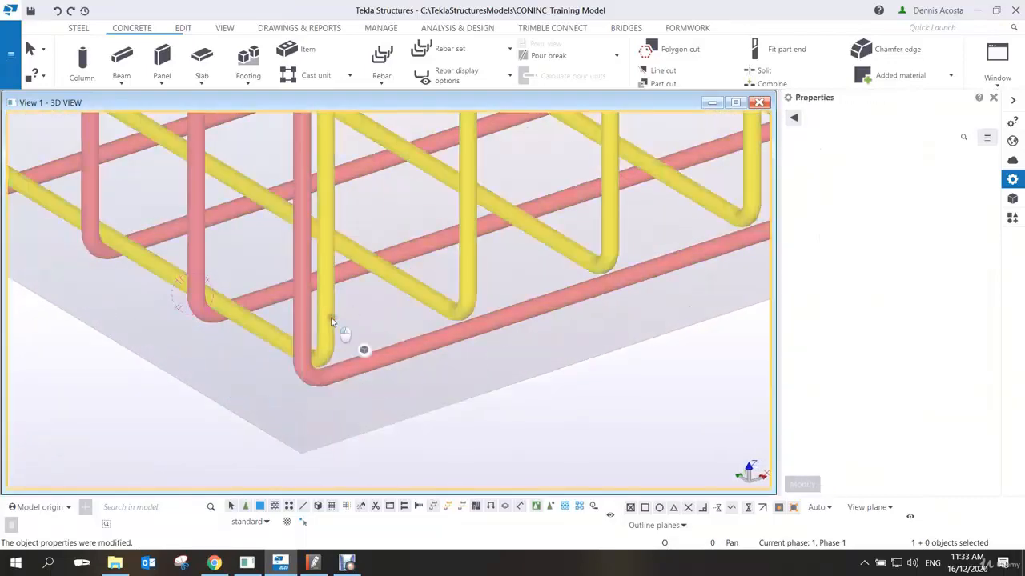
pyautogui.click(332, 322)
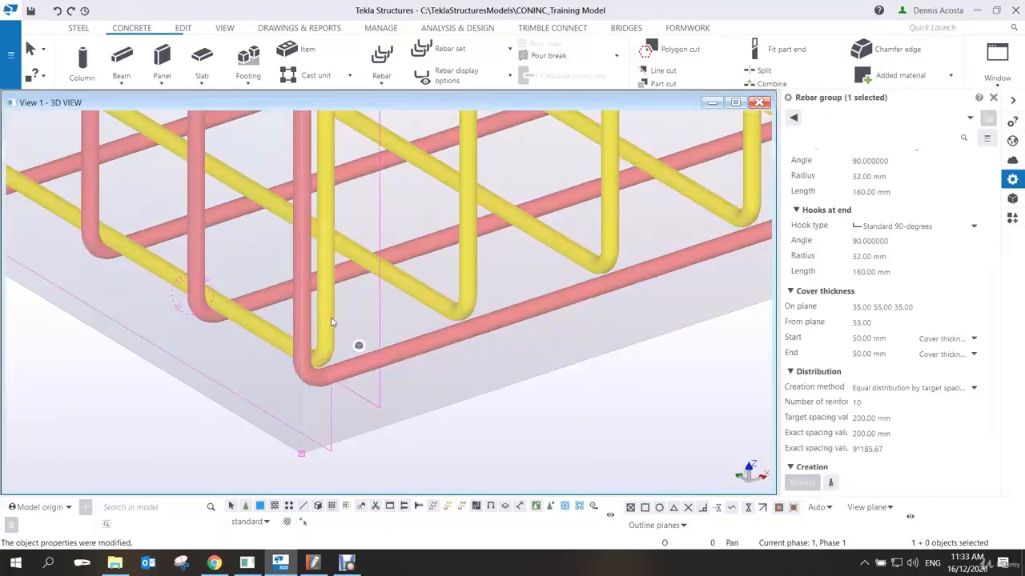
pyautogui.scroll(-1, 332, 322)
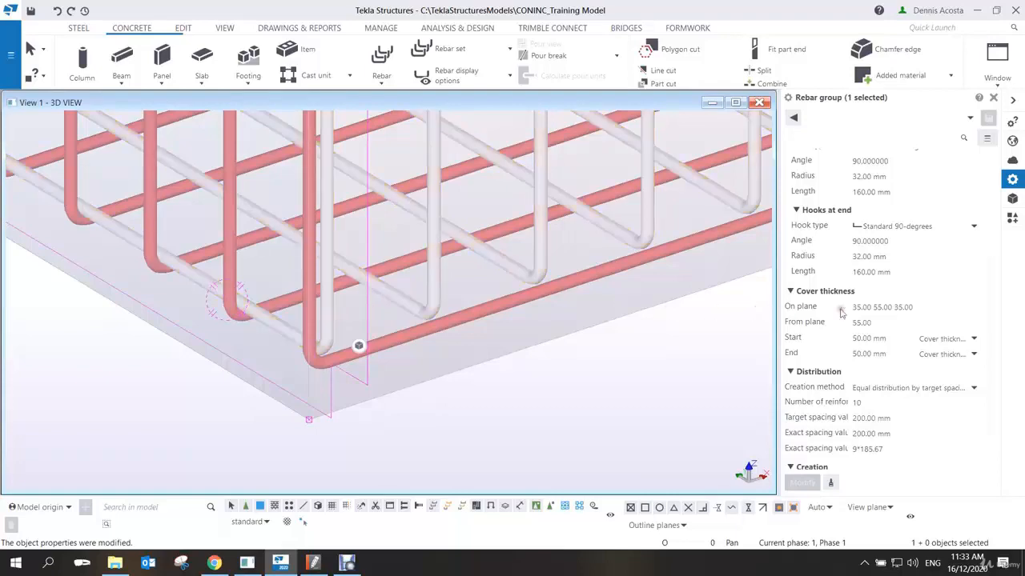
pyautogui.moveTo(890, 324); pyautogui.dragTo(811, 332)
pyautogui.write('60')
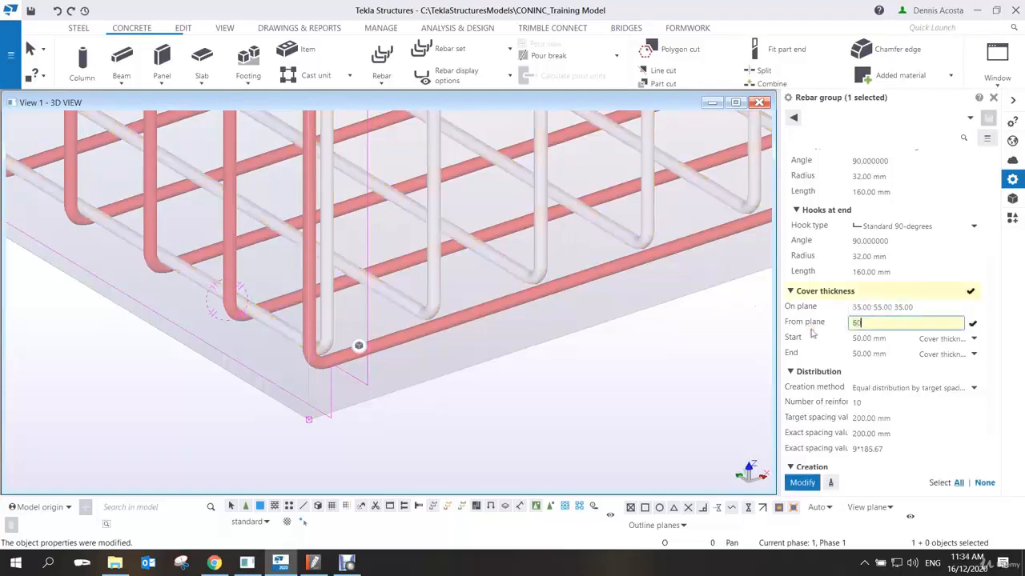
pyautogui.press('Return')
# Select the perpendicular rebar group at the footing's lower corner and set its from-plane cover to 100 mm.
pyautogui.scroll(-3, 427, 366)
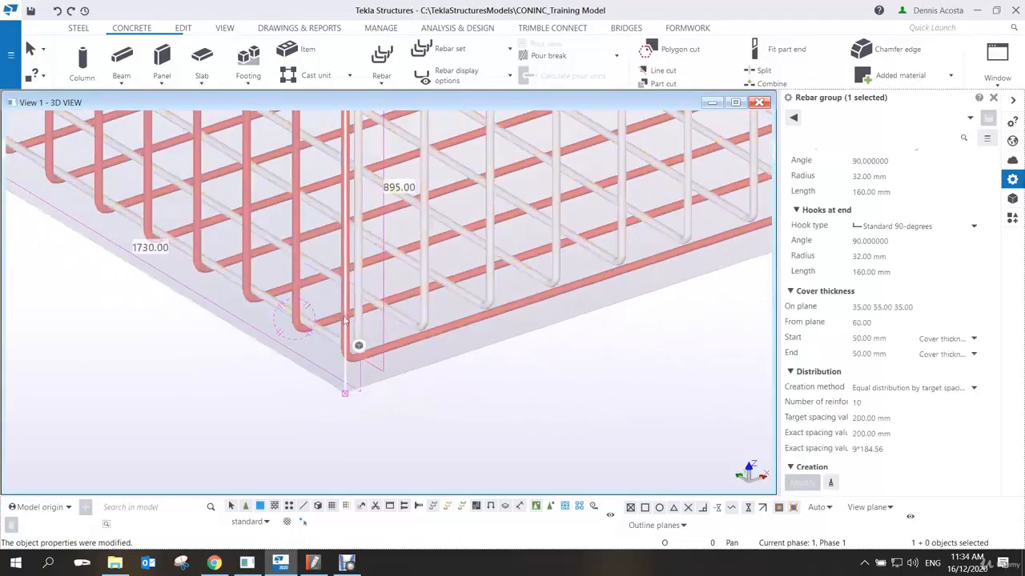
pyautogui.scroll(5, 348, 328)
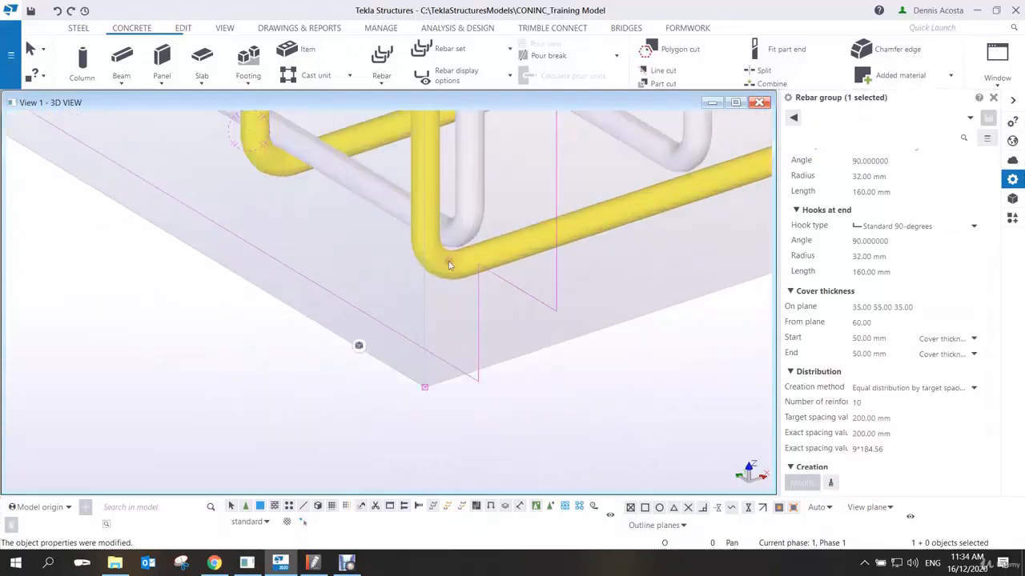
pyautogui.scroll(-2, 449, 265)
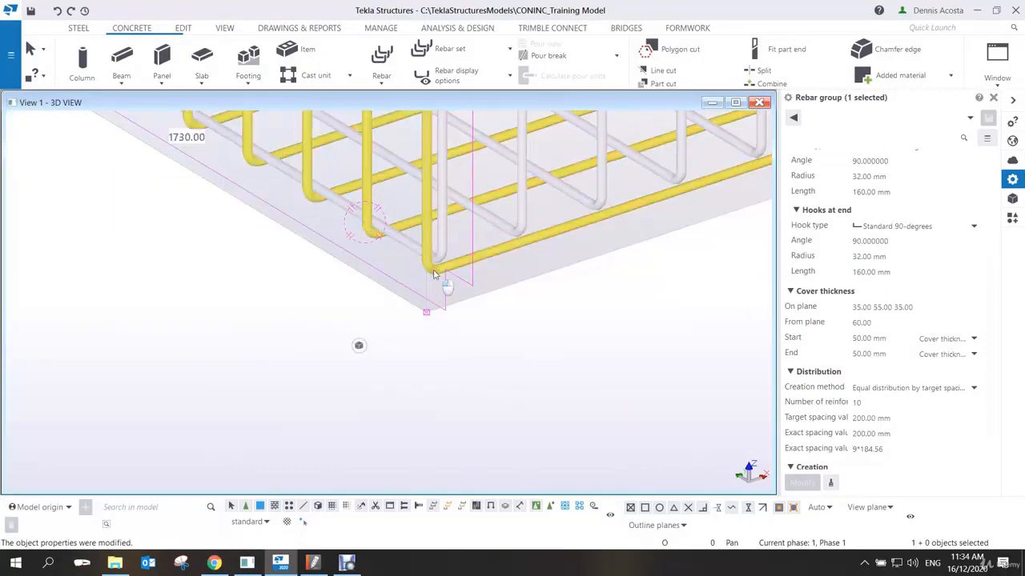
pyautogui.click(433, 274)
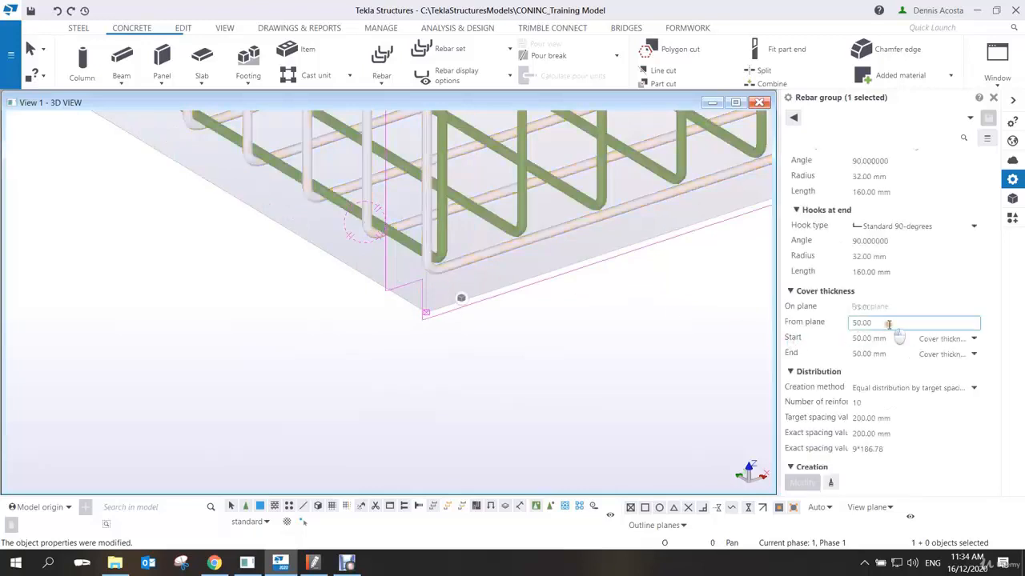
pyautogui.moveTo(888, 325); pyautogui.dragTo(792, 328)
pyautogui.write('1')
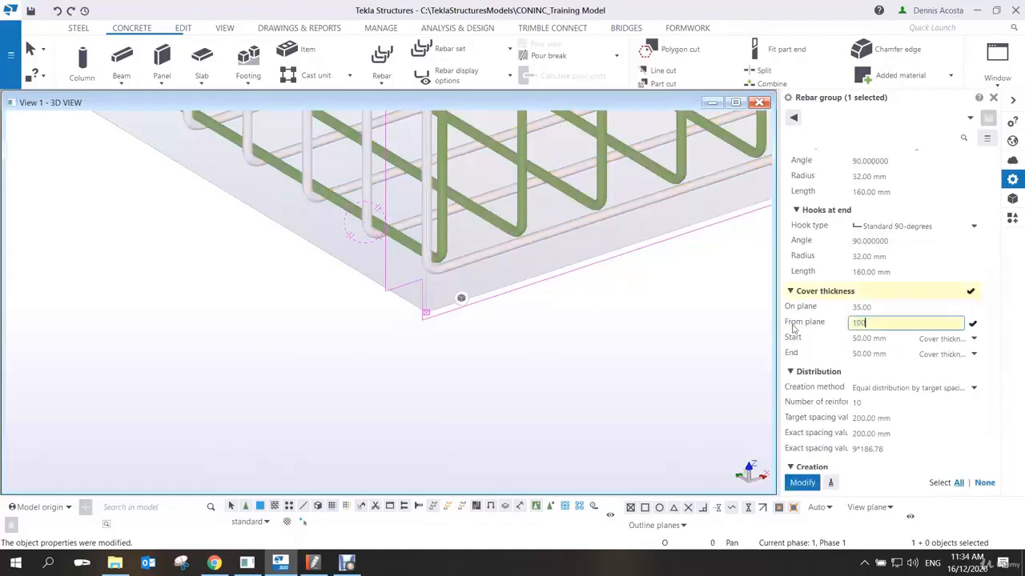
pyautogui.write('00')
pyautogui.press('Return')
# Deselect the rebar group and examine how the two bar groups cross at the footing's lower corner.
pyautogui.scroll(-4, 436, 316)
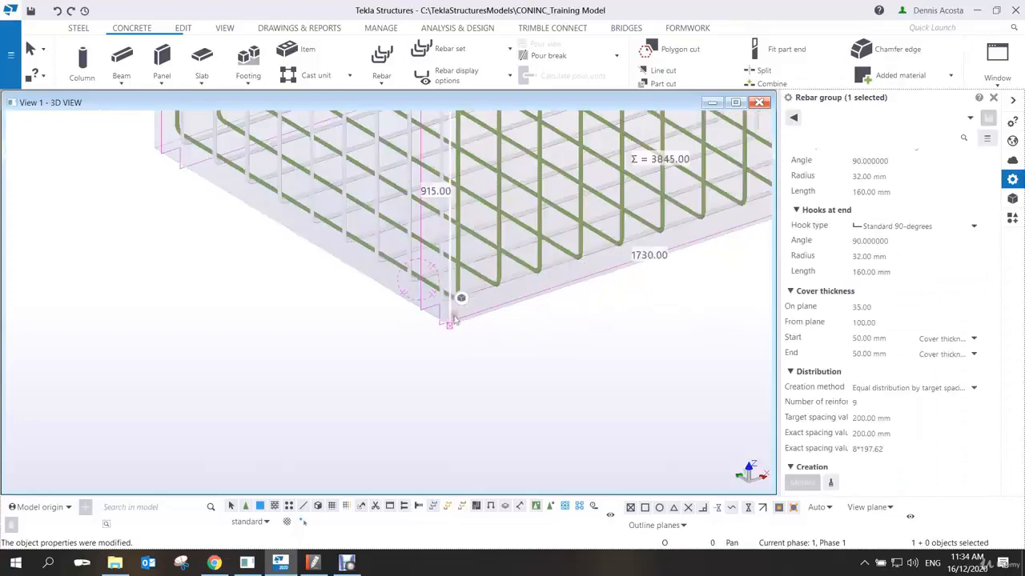
pyautogui.scroll(6, 434, 314)
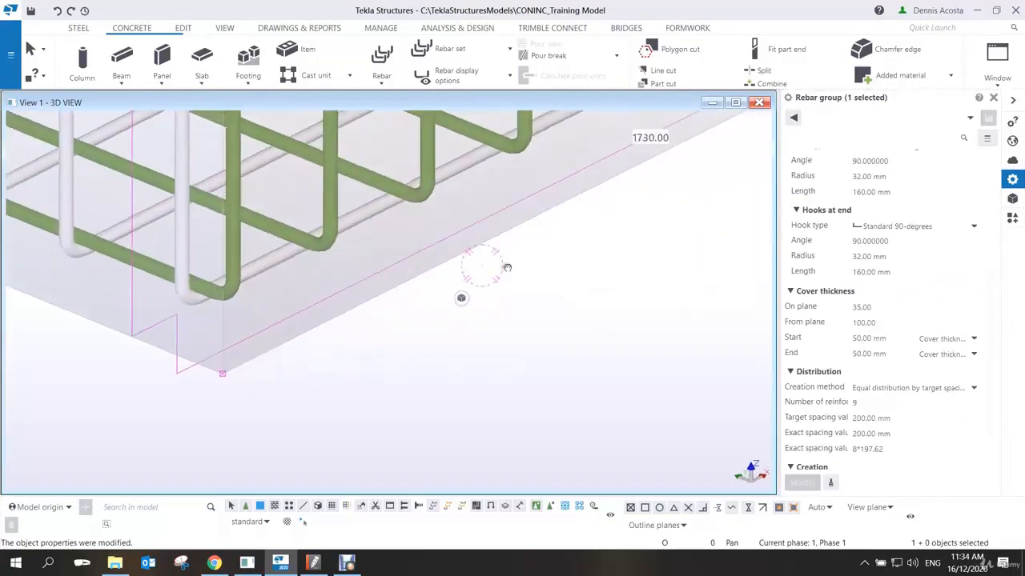
pyautogui.moveTo(456, 278); pyautogui.dragTo(512, 277, button='middle')
pyautogui.scroll(-2, 513, 278)
pyautogui.keyDown('ctrl'); pyautogui.moveTo(395, 272); pyautogui.dragTo(405, 275, button='middle'); pyautogui.keyUp('ctrl')
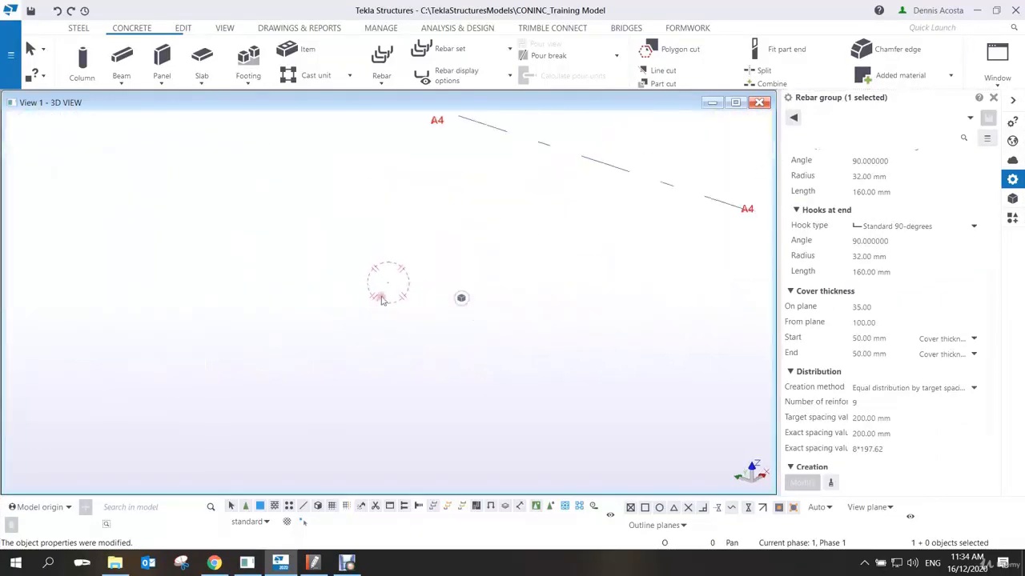
pyautogui.scroll(-4, 382, 301)
pyautogui.scroll(3, 285, 347)
pyautogui.moveTo(84, 468); pyautogui.dragTo(363, 390, button='middle')
pyautogui.click(390, 391)
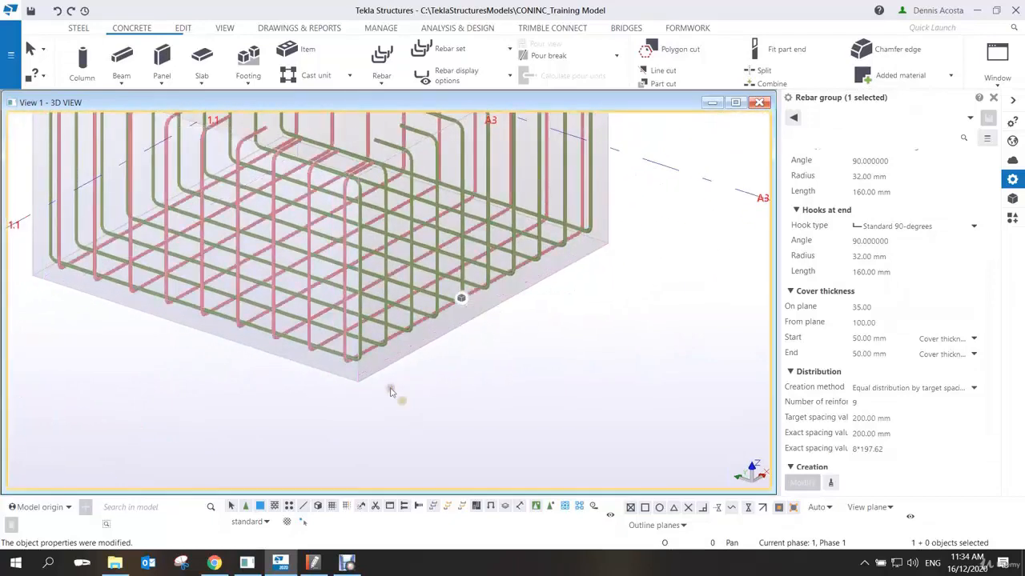
pyautogui.scroll(5, 370, 374)
pyautogui.scroll(-3, 397, 364)
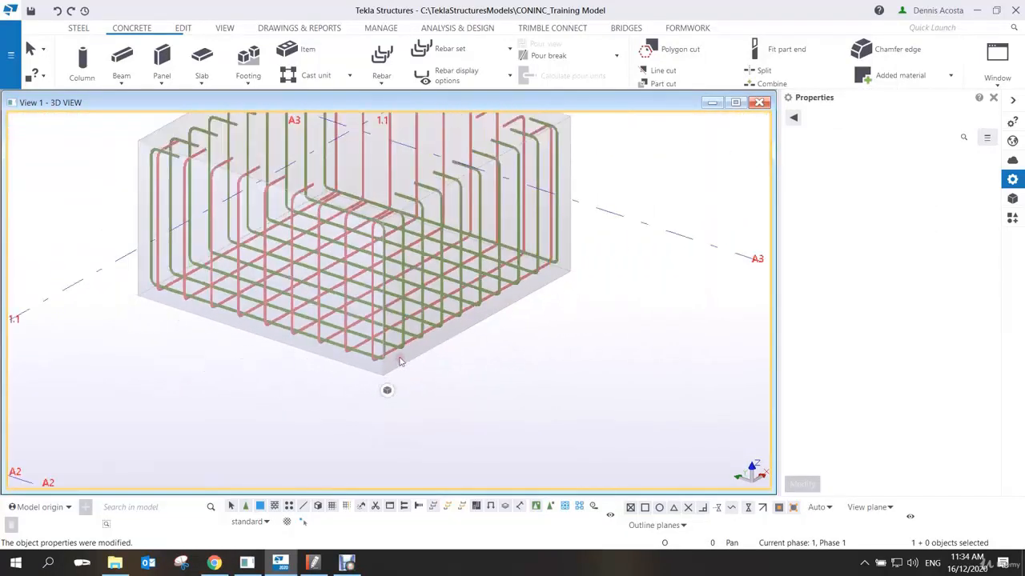
pyautogui.scroll(5, 384, 360)
pyautogui.scroll(2, 375, 342)
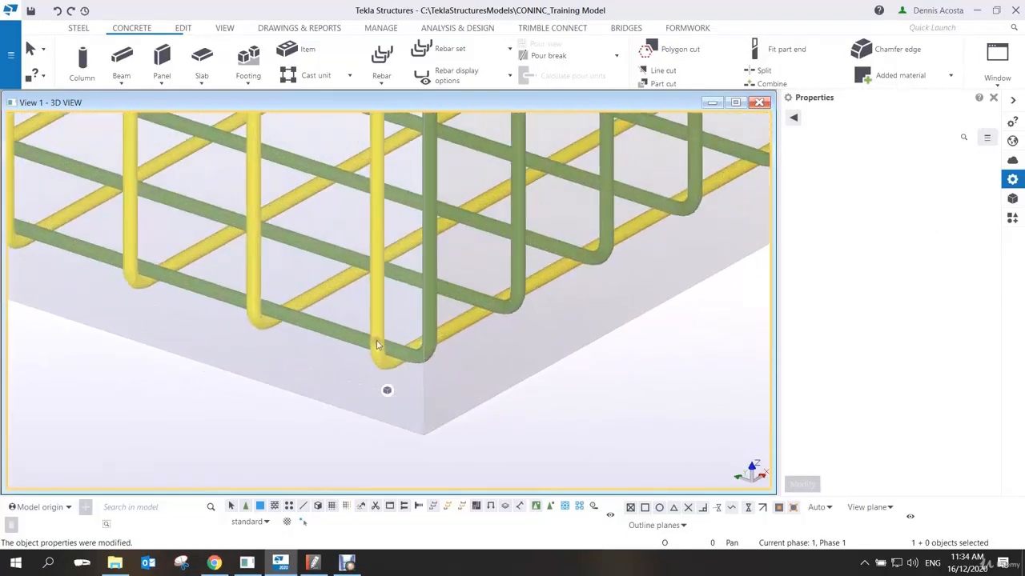
# Examine the hooked upper ends of the two bar groups along the footing's top edges.
pyautogui.scroll(-5, 375, 343)
pyautogui.scroll(3, 445, 240)
pyautogui.scroll(4, 446, 238)
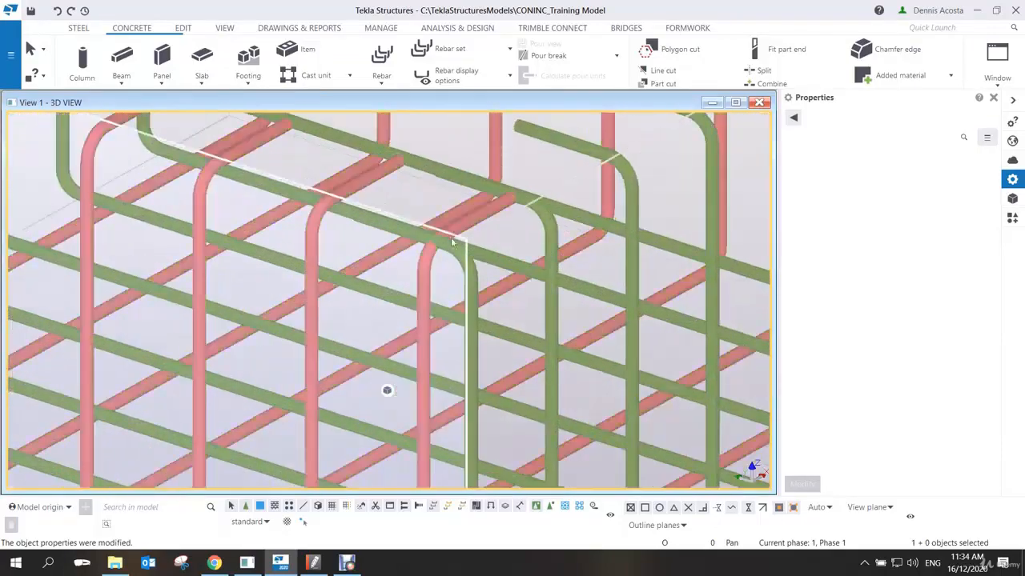
pyautogui.scroll(-5, 442, 240)
pyautogui.scroll(4, 437, 242)
pyautogui.scroll(-5, 436, 240)
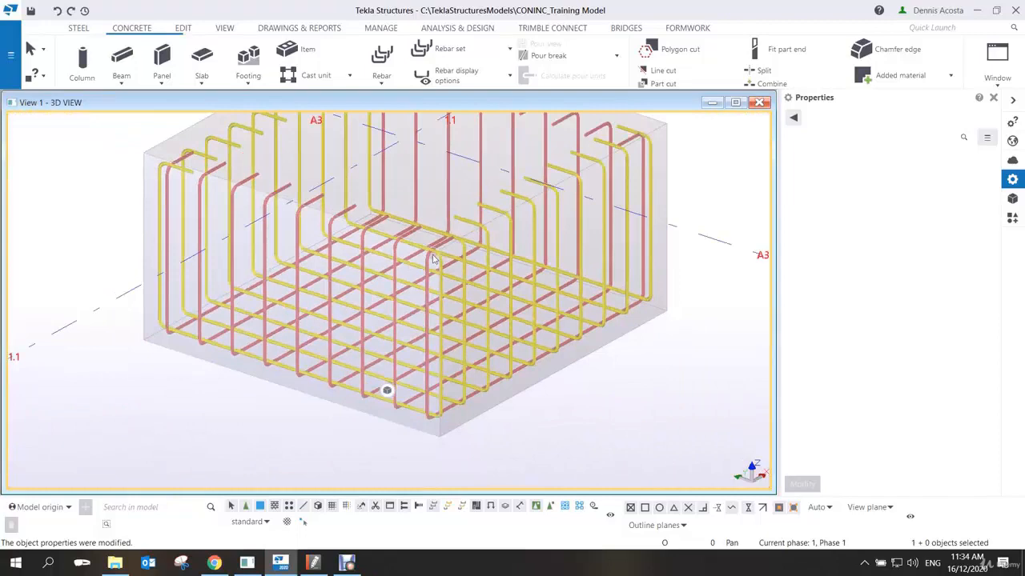
pyautogui.scroll(3, 435, 256)
pyautogui.moveTo(348, 241); pyautogui.dragTo(431, 280, button='middle')
pyautogui.scroll(-5, 431, 280)
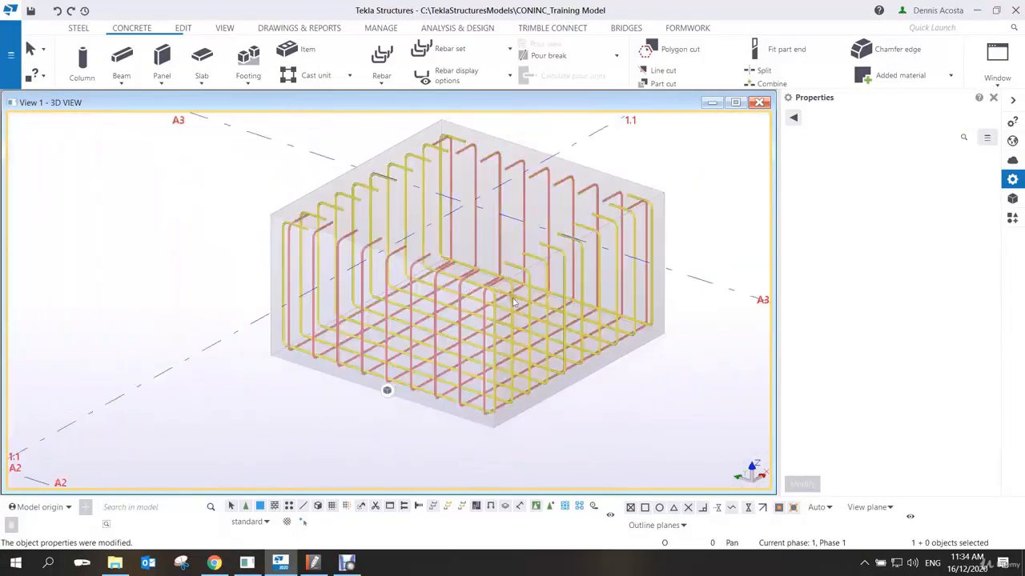
# Select the rebar group with 35/55/35 on-plane covers and set both its start and end covers to 35 mm.
pyautogui.scroll(5, 451, 266)
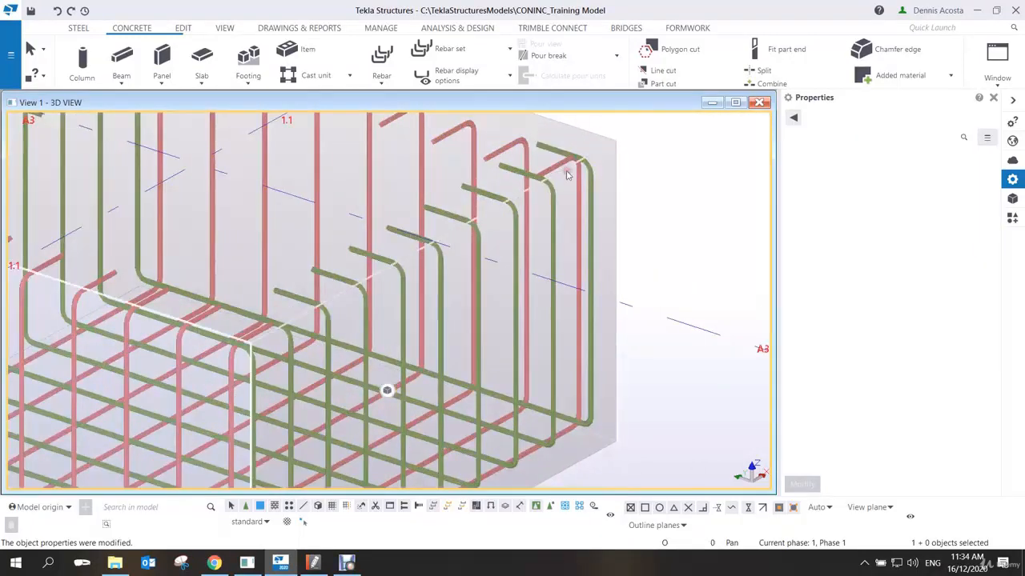
pyautogui.click(593, 183)
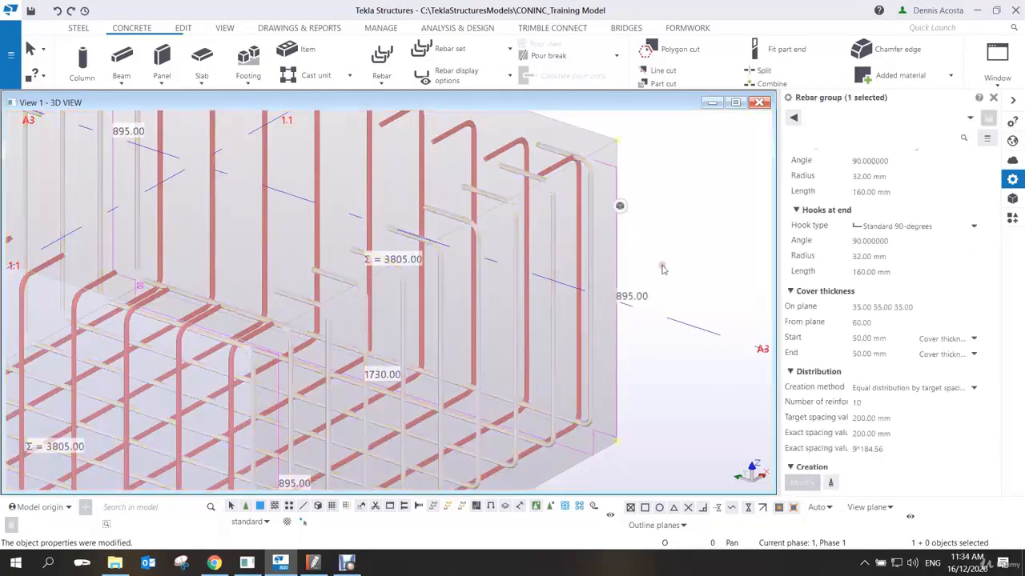
pyautogui.scroll(-3, 665, 275)
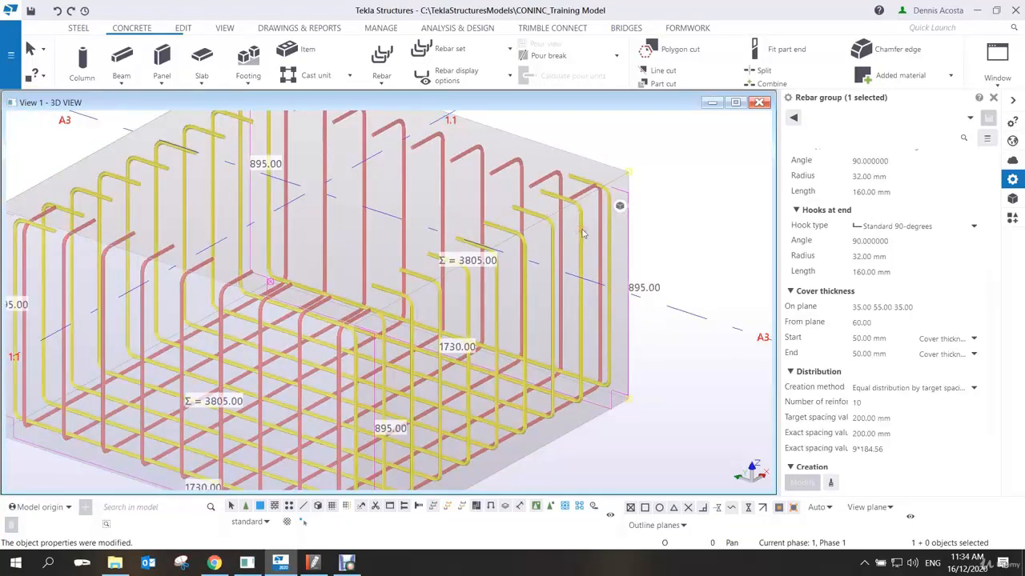
pyautogui.click(730, 282)
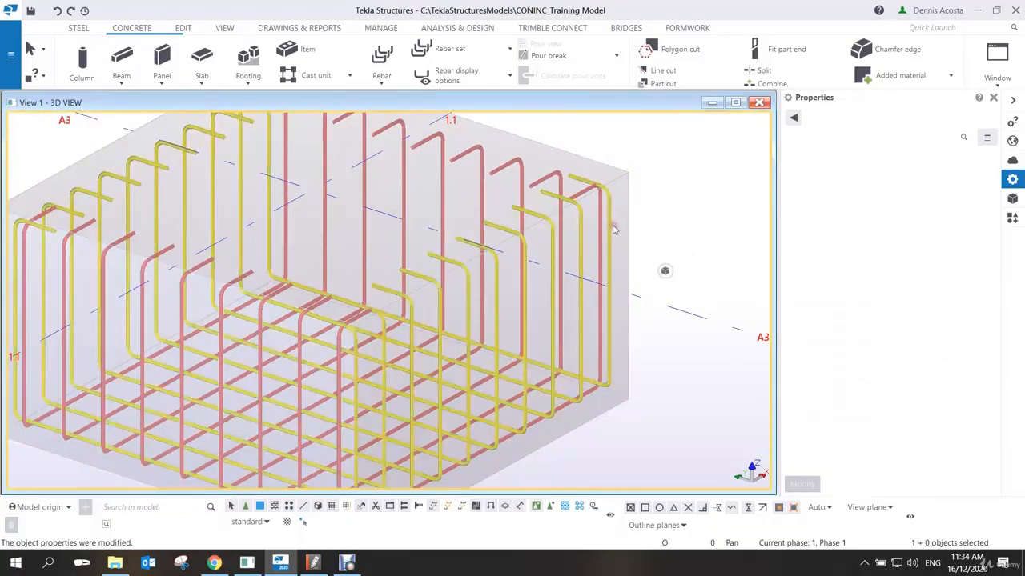
pyautogui.click(613, 230)
pyautogui.click(880, 338)
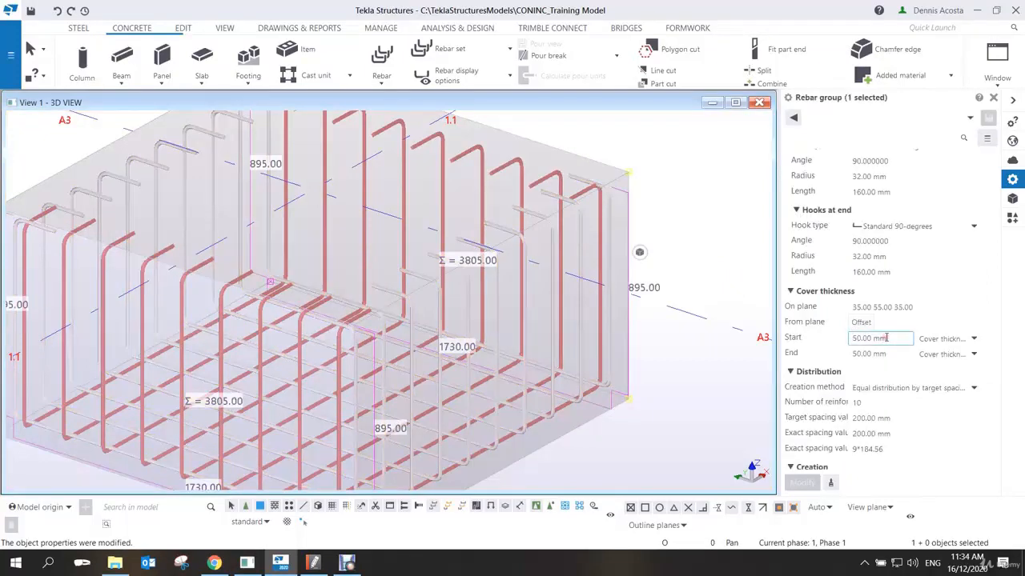
pyautogui.moveTo(887, 338); pyautogui.dragTo(817, 341)
pyautogui.write('35')
pyautogui.press('Tab')
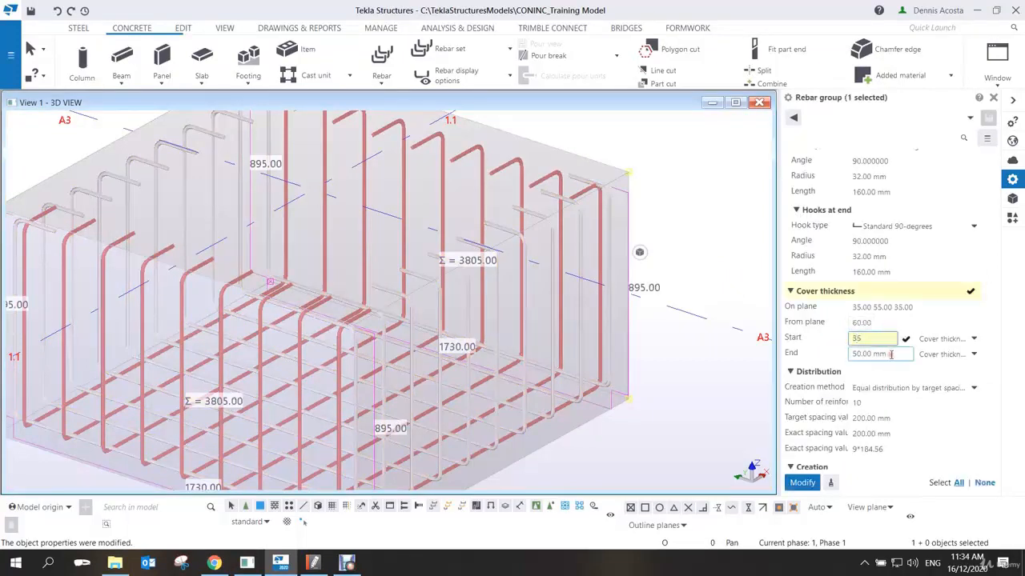
pyautogui.write('35')
pyautogui.click(802, 482)
# Select the perpendicular rebar group with the 100 mm from-plane cover and set its start and end covers to 55 mm.
pyautogui.scroll(5, 602, 229)
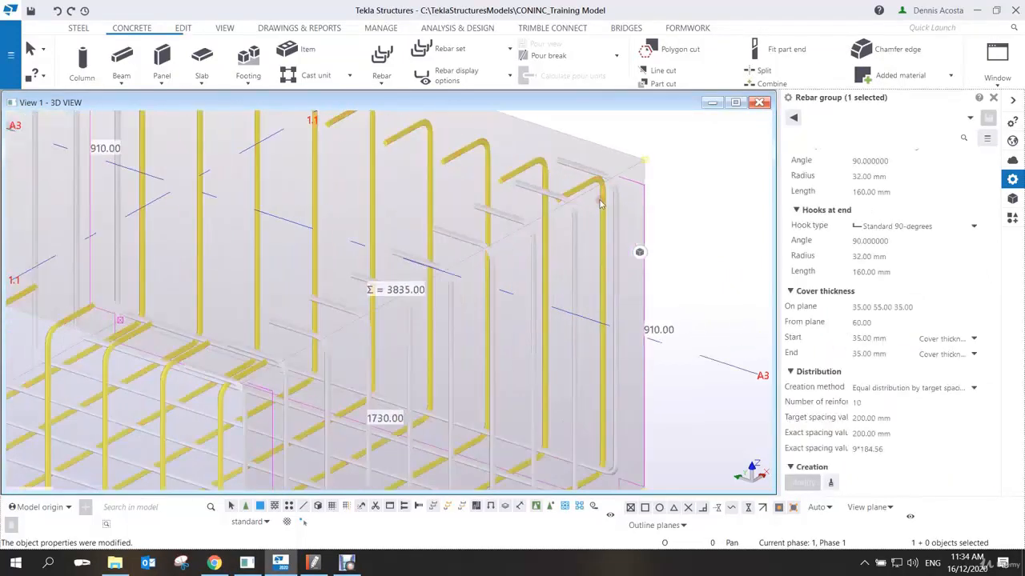
pyautogui.scroll(-10, 602, 229)
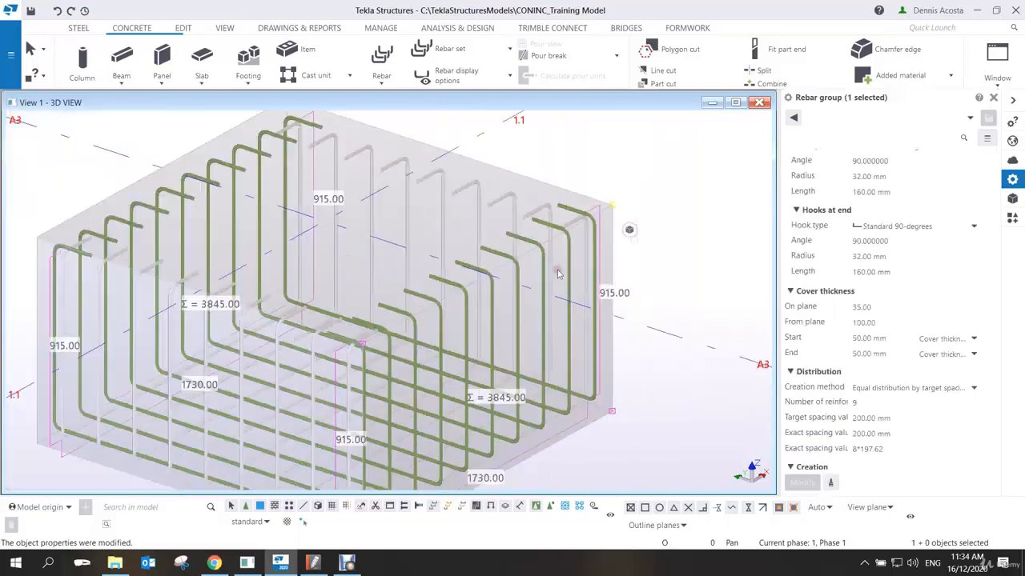
pyautogui.scroll(5, 544, 263)
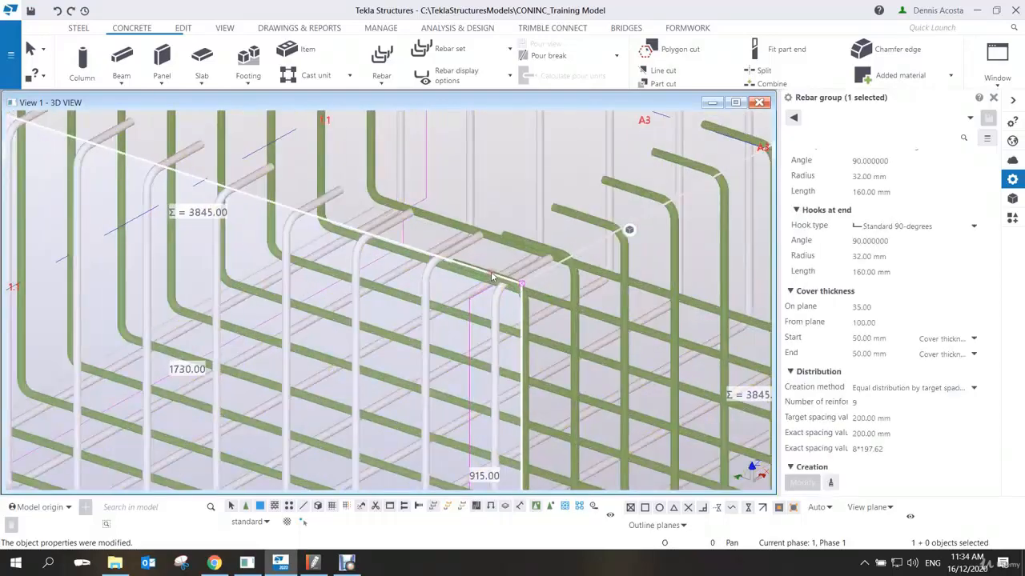
pyautogui.keyDown('ctrl'); pyautogui.moveTo(494, 276); pyautogui.dragTo(521, 251, button='middle'); pyautogui.keyUp('ctrl')
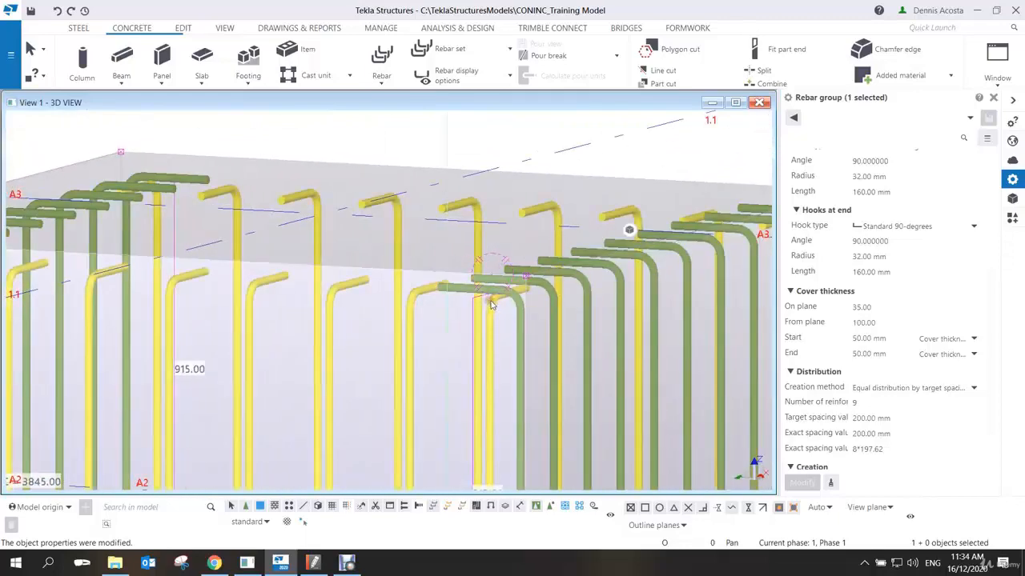
pyautogui.moveTo(889, 340); pyautogui.dragTo(788, 338)
pyautogui.write('35')
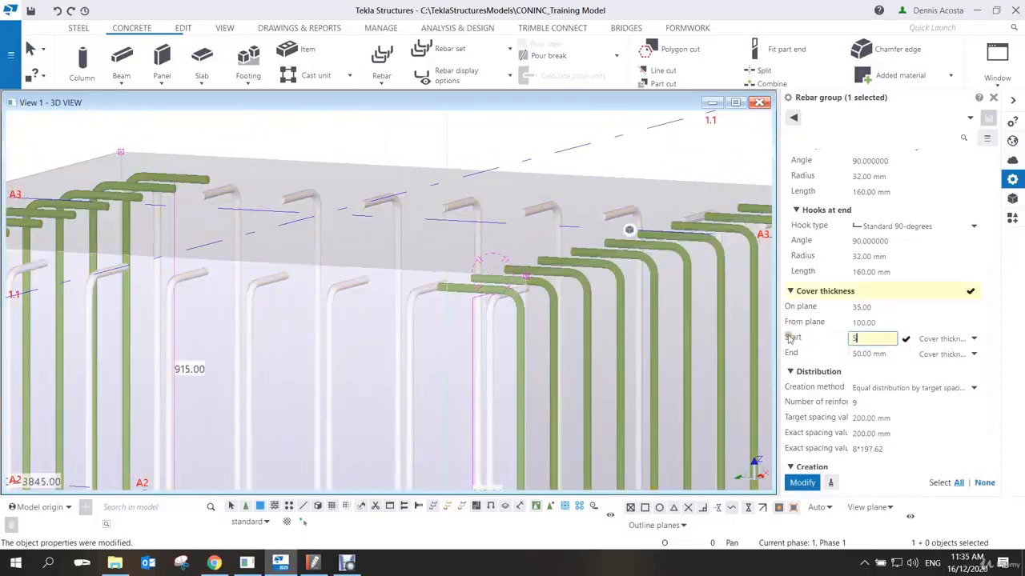
pyautogui.click(894, 355)
pyautogui.moveTo(894, 354); pyautogui.dragTo(806, 350)
pyautogui.write('55')
pyautogui.press('Return')
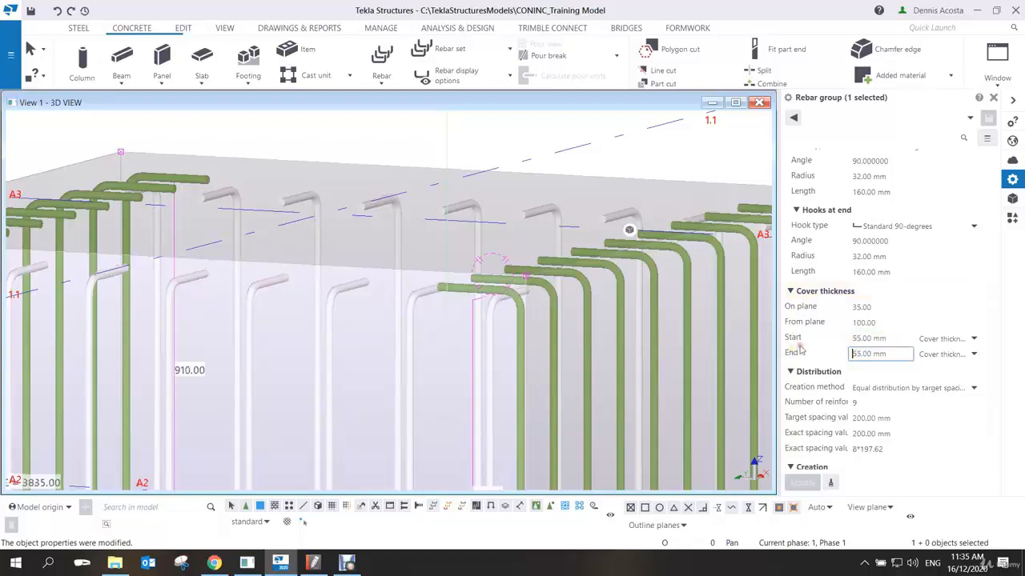
pyautogui.scroll(-5, 542, 309)
pyautogui.click(569, 210)
# Select the rebar group with 35/55/35 on-plane covers and change its start and end hooks to No hook.
pyautogui.keyDown('ctrl'); pyautogui.moveTo(504, 338); pyautogui.dragTo(424, 339, button='middle'); pyautogui.keyUp('ctrl')
pyautogui.scroll(-3, 422, 341)
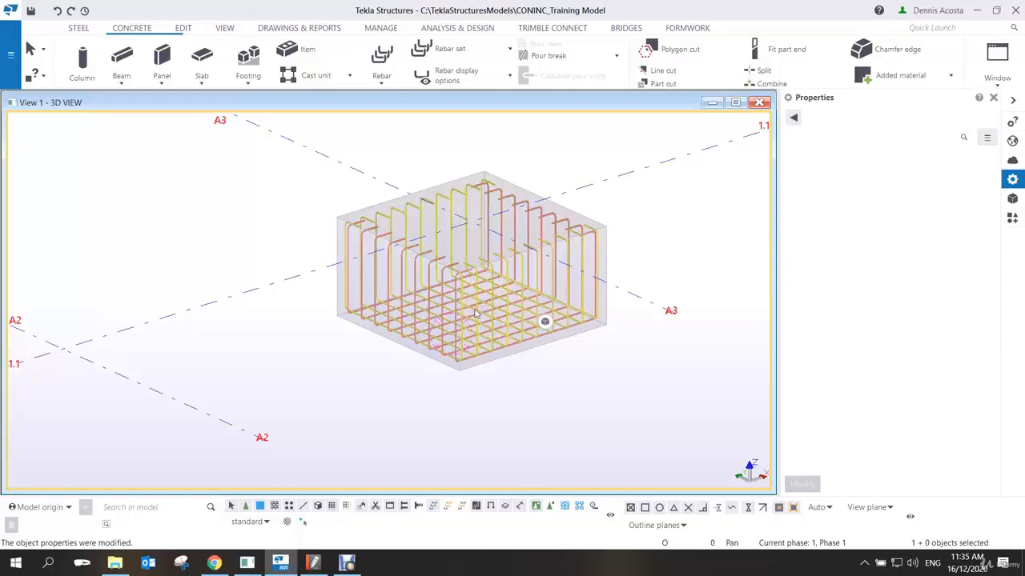
pyautogui.scroll(10, 475, 313)
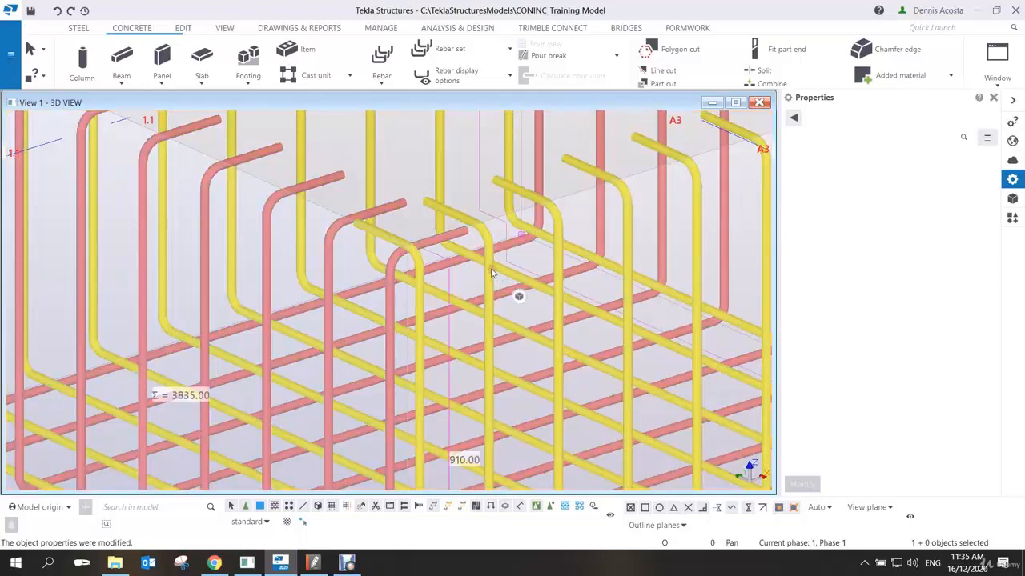
pyautogui.scroll(-5, 491, 273)
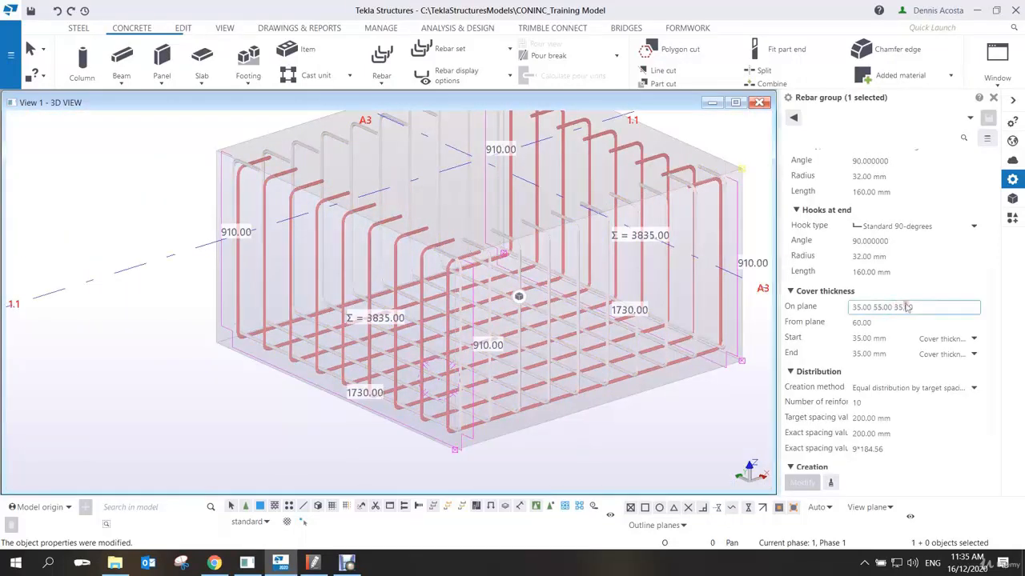
pyautogui.scroll(2, 894, 231)
pyautogui.scroll(1, 894, 232)
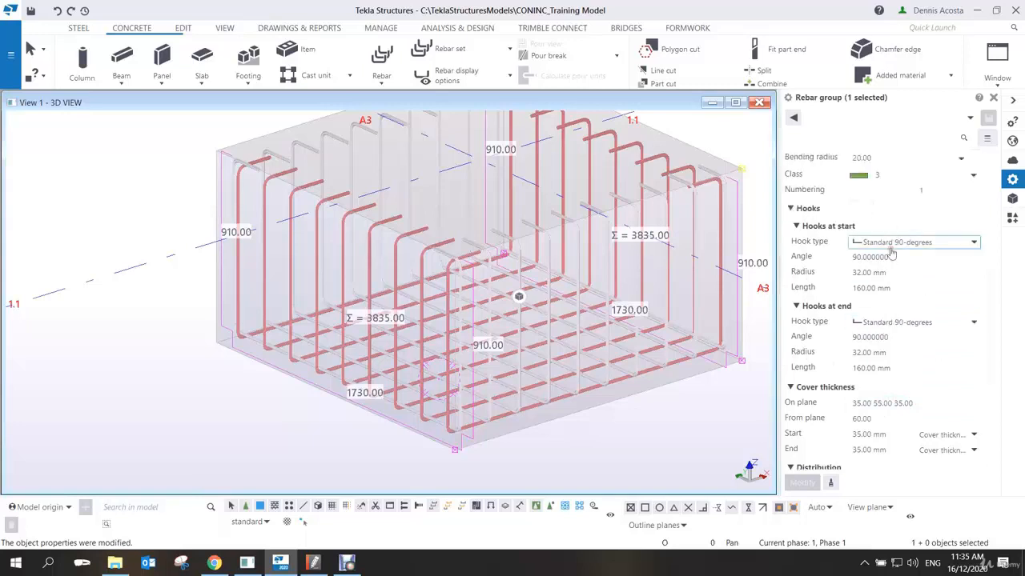
pyautogui.click(893, 241)
pyautogui.click(885, 255)
pyautogui.click(887, 322)
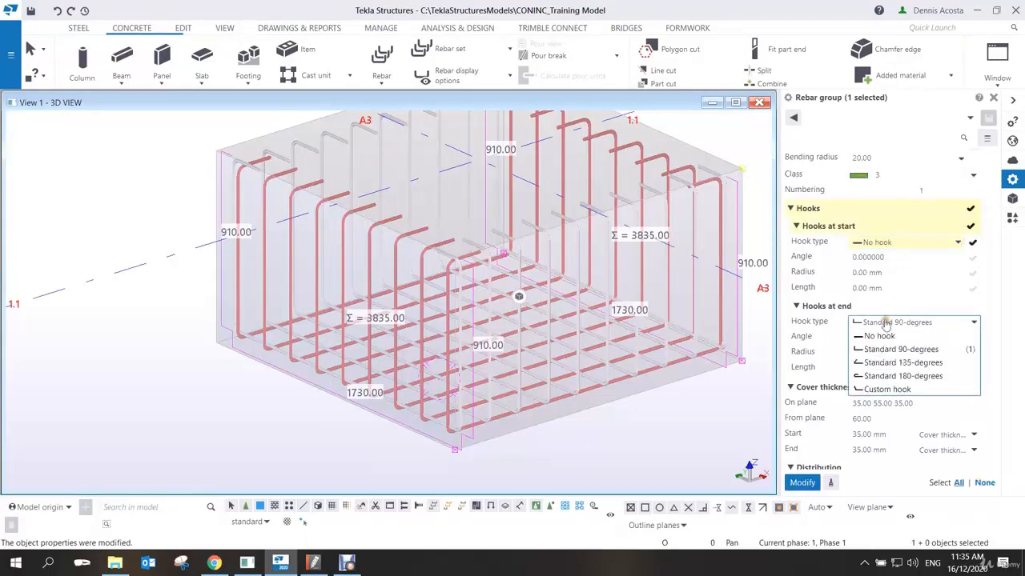
pyautogui.click(884, 335)
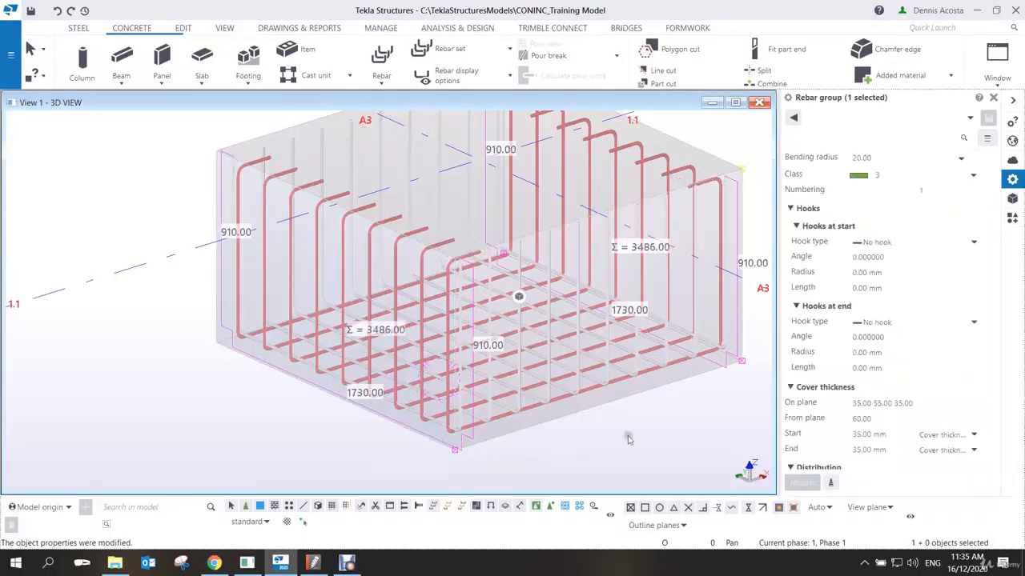
pyautogui.click(670, 430)
# Examine the footing's two perpendicular bar groups, comparing the straight upper ends with the hooked ones.
pyautogui.scroll(2, 491, 298)
pyautogui.scroll(-6, 449, 289)
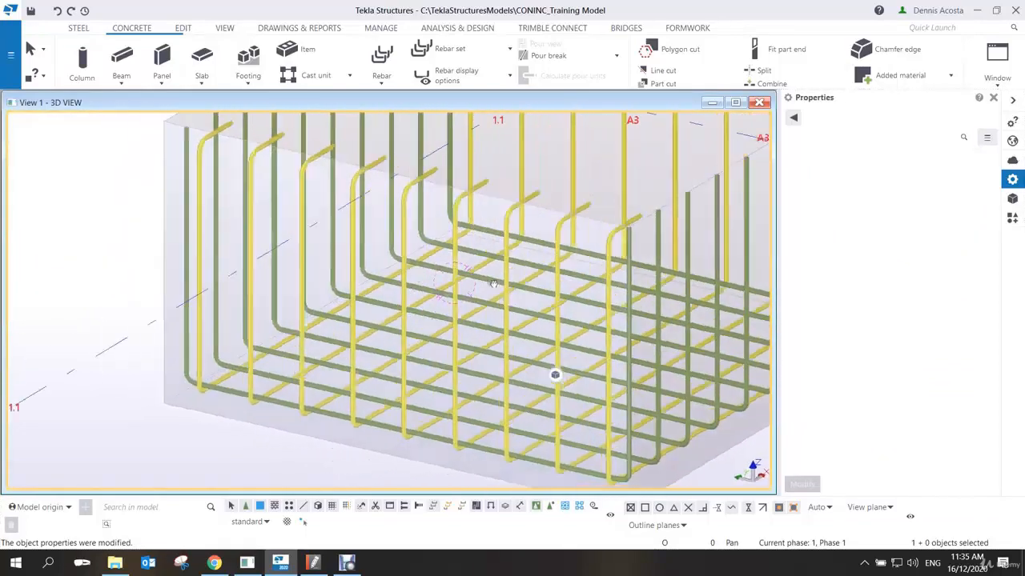
pyautogui.moveTo(619, 312); pyautogui.dragTo(542, 303, button='middle')
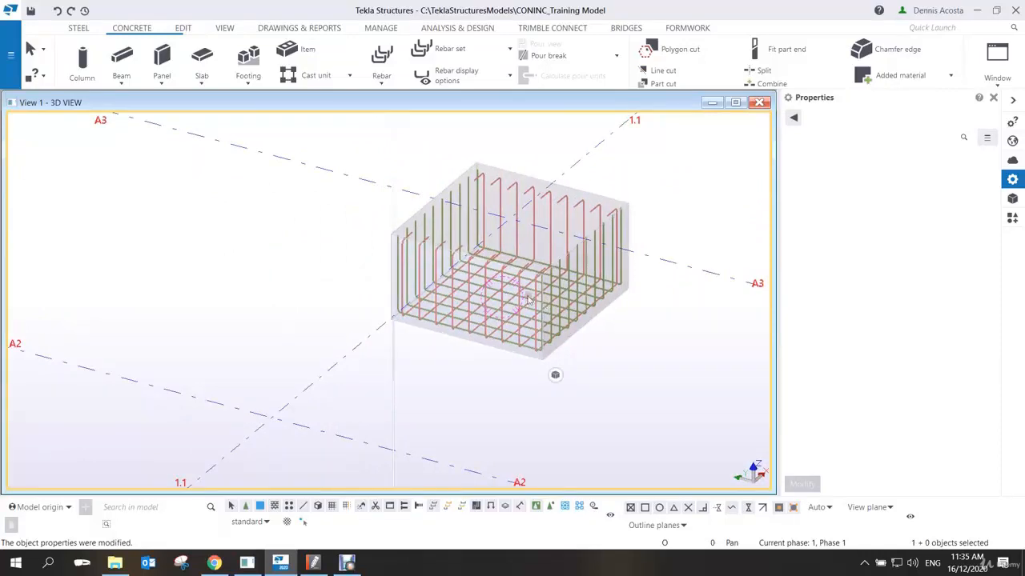
pyautogui.scroll(8, 572, 300)
pyautogui.scroll(-5, 572, 300)
pyautogui.scroll(10, 571, 299)
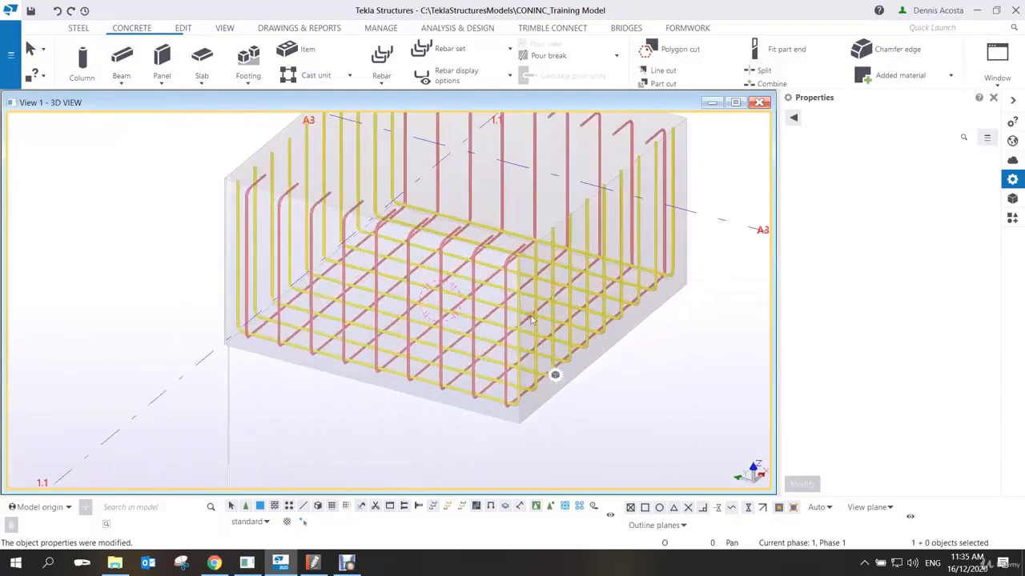
pyautogui.scroll(-10, 491, 297)
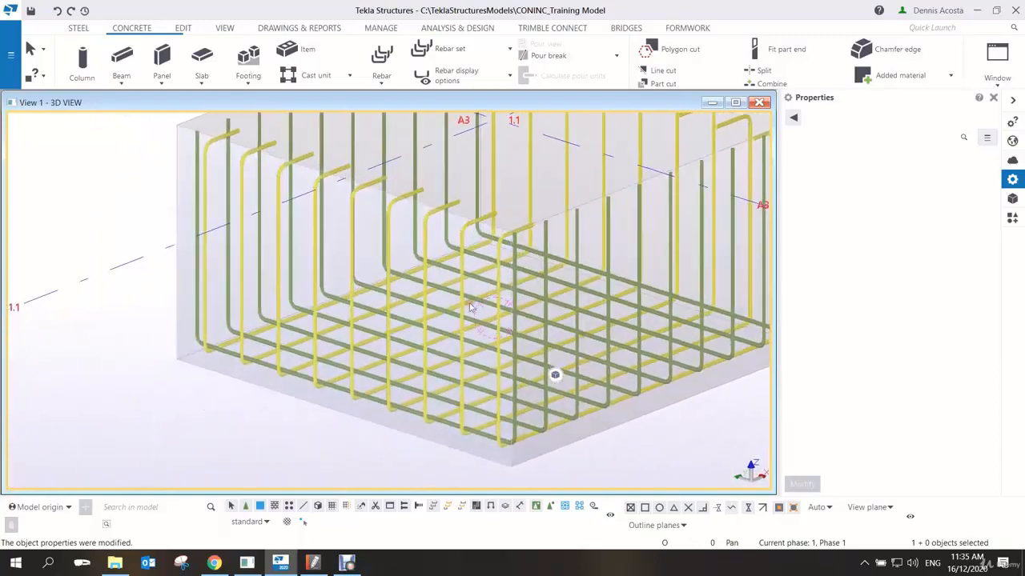
pyautogui.keyDown('ctrl'); pyautogui.moveTo(492, 304); pyautogui.dragTo(501, 313, button='middle'); pyautogui.keyUp('ctrl')
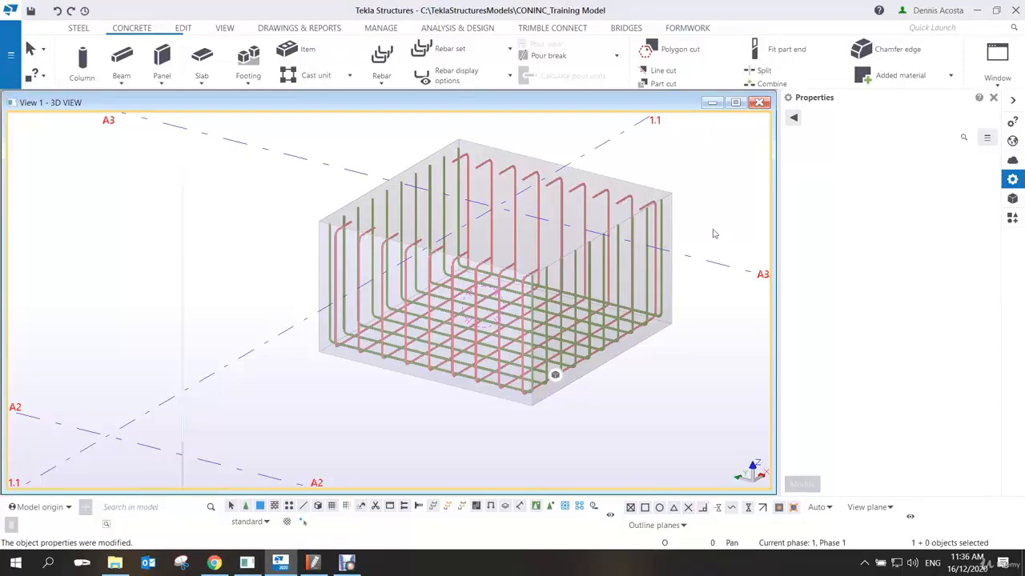
pyautogui.scroll(-4, 550, 300)
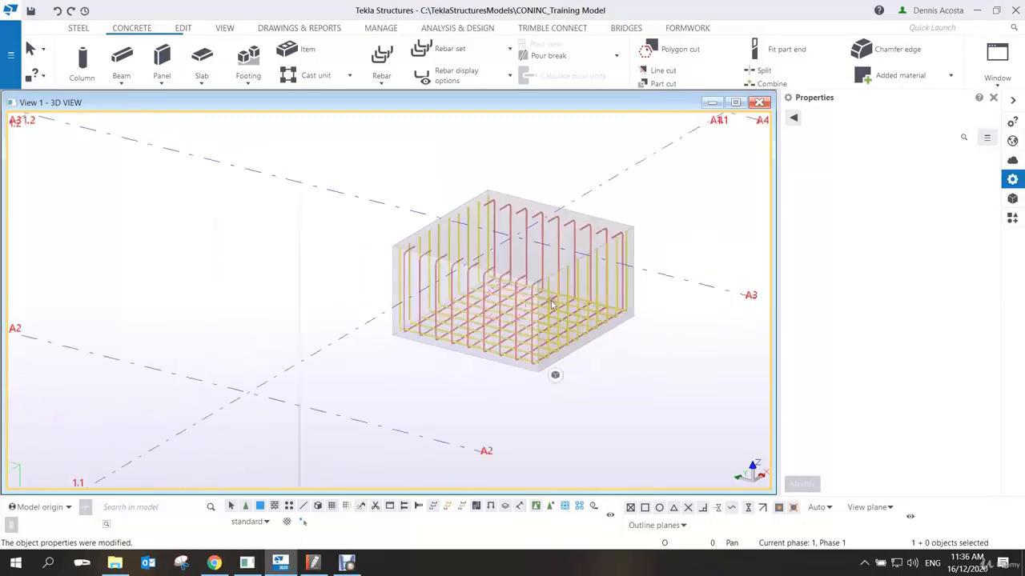
pyautogui.moveTo(554, 329); pyautogui.dragTo(480, 323, button='middle')
pyautogui.scroll(3, 481, 323)
pyautogui.scroll(3, 480, 323)
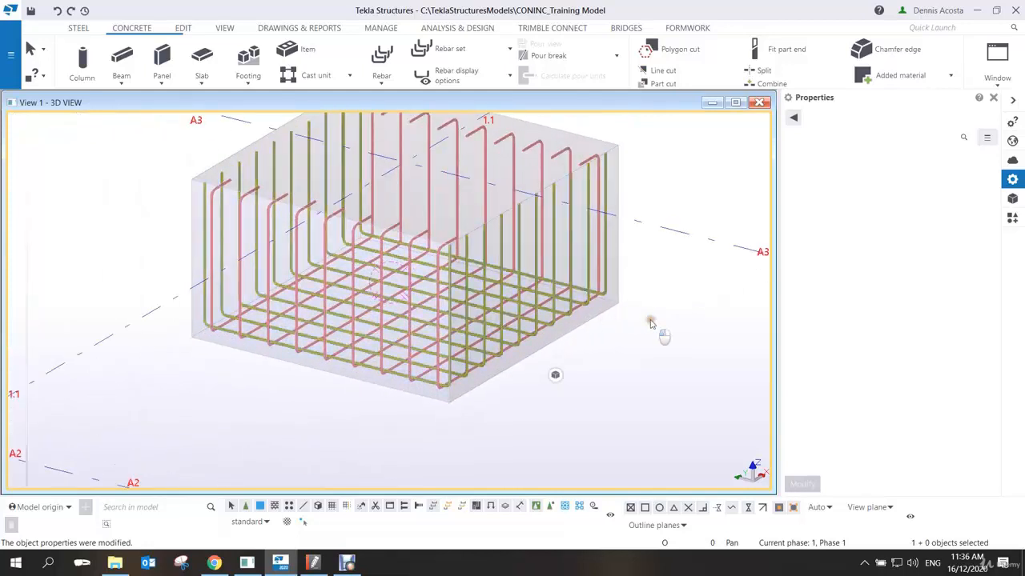
pyautogui.moveTo(649, 315); pyautogui.dragTo(591, 322, button='middle')
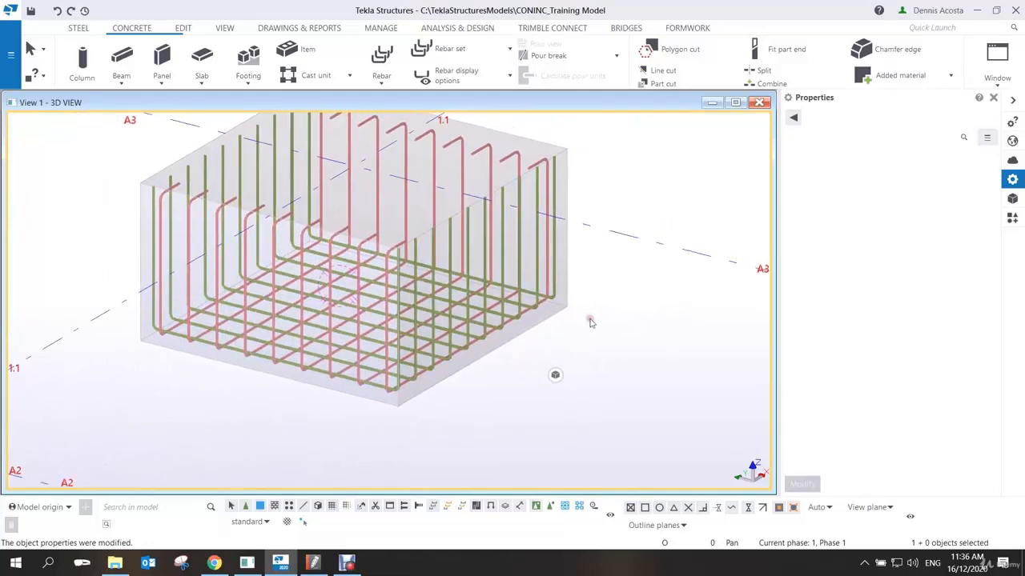
pyautogui.click(387, 84)
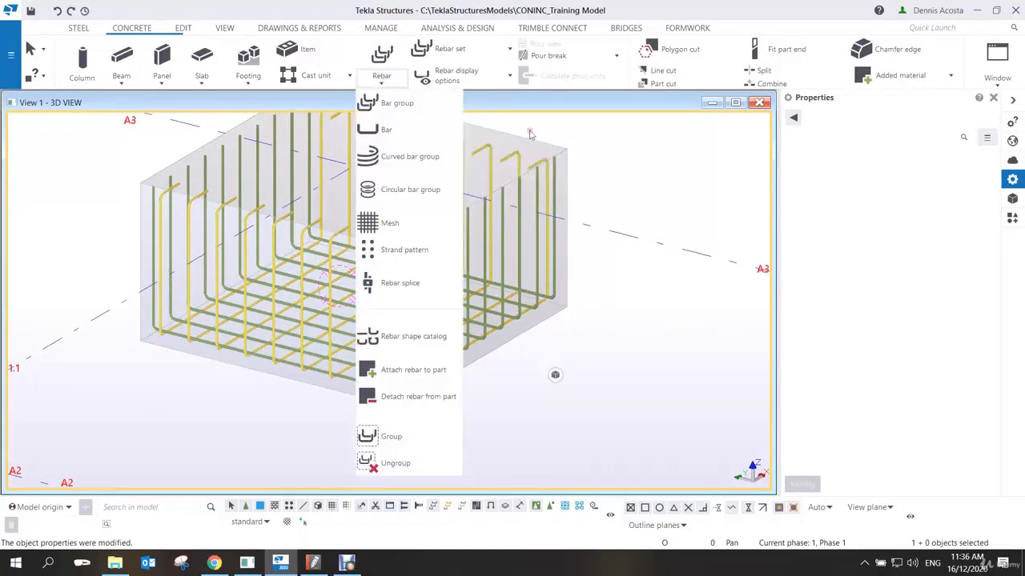
pyautogui.click(616, 140)
pyautogui.moveTo(478, 215); pyautogui.dragTo(499, 241, button='middle')
pyautogui.scroll(-1, 498, 241)
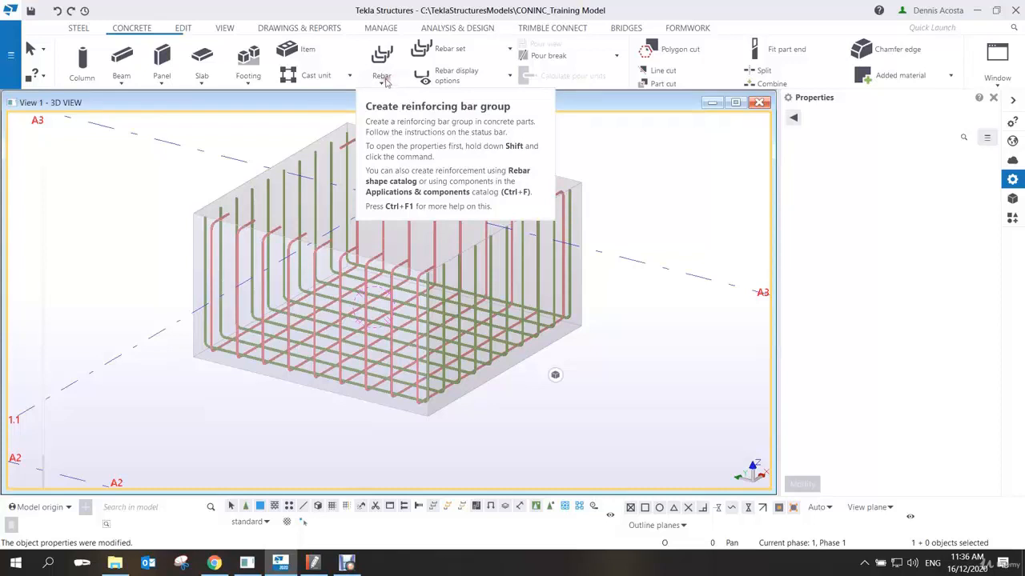
# Start a new reinforcing bar group named LACERBAR with size 8 and class 6.
pyautogui.click(381, 80)
pyautogui.click(384, 103)
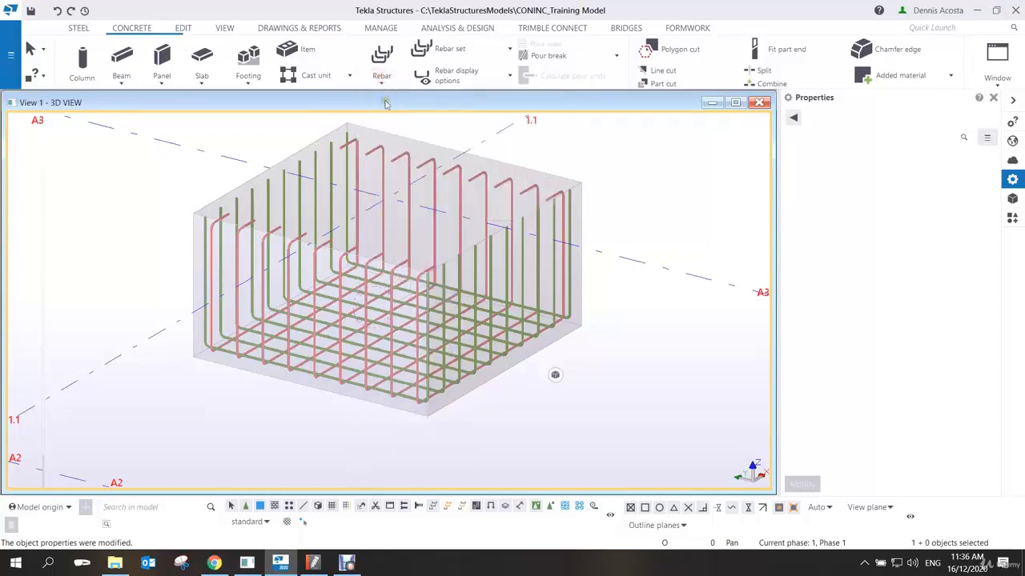
pyautogui.click(903, 205)
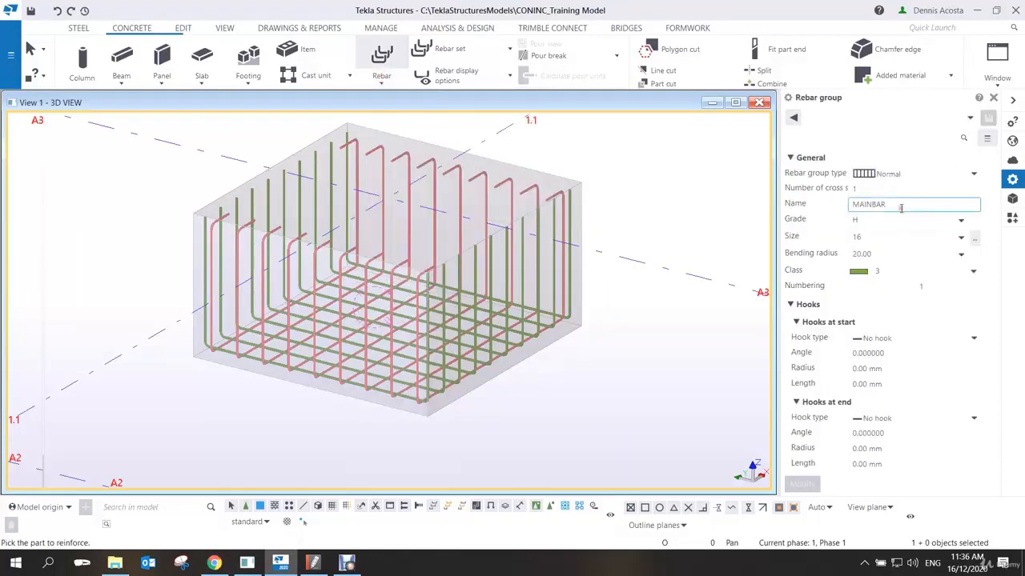
pyautogui.write('L')
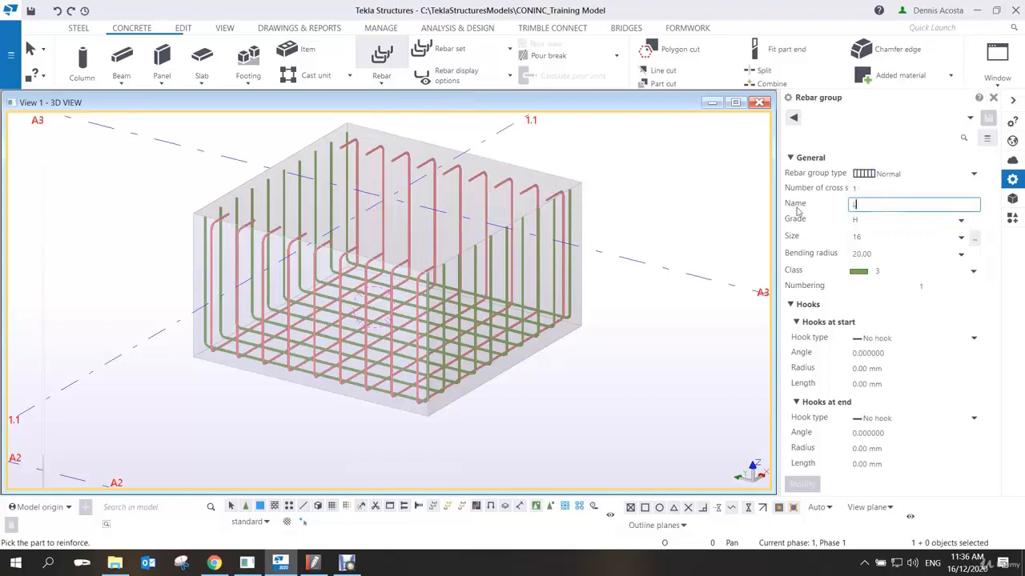
pyautogui.write('ACERBAR')
pyautogui.click(882, 237)
pyautogui.click(865, 309)
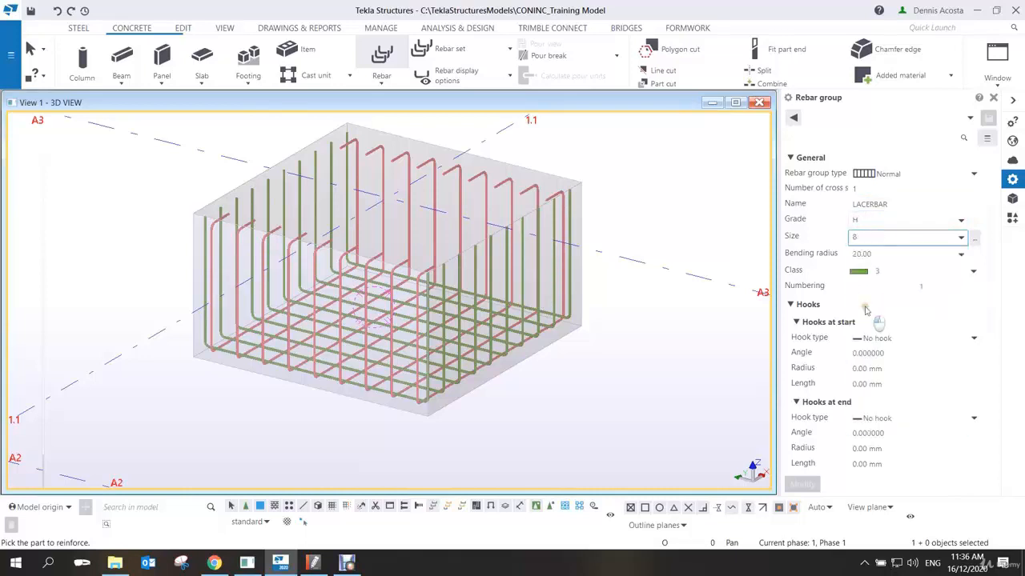
pyautogui.click(887, 270)
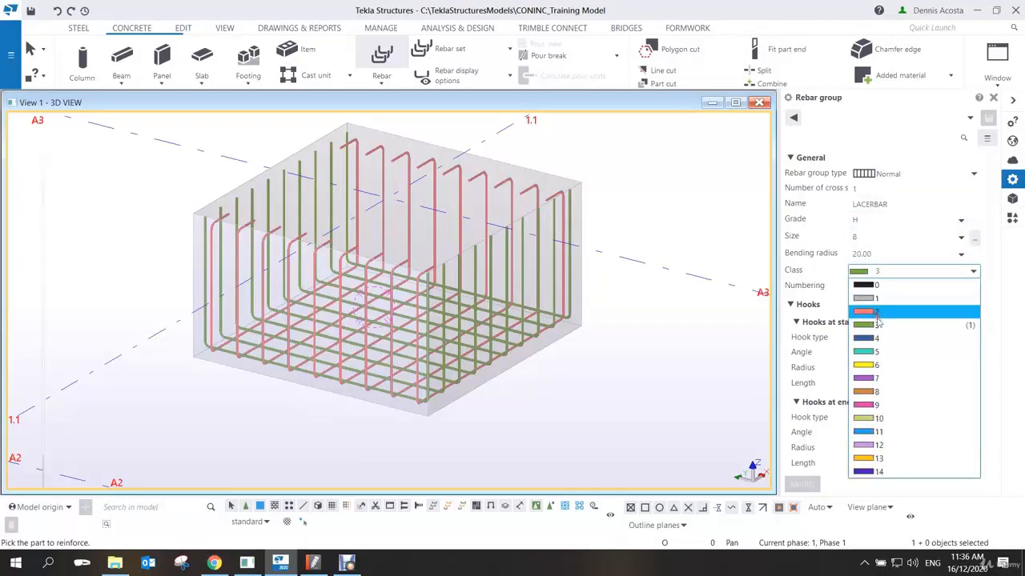
pyautogui.click(874, 365)
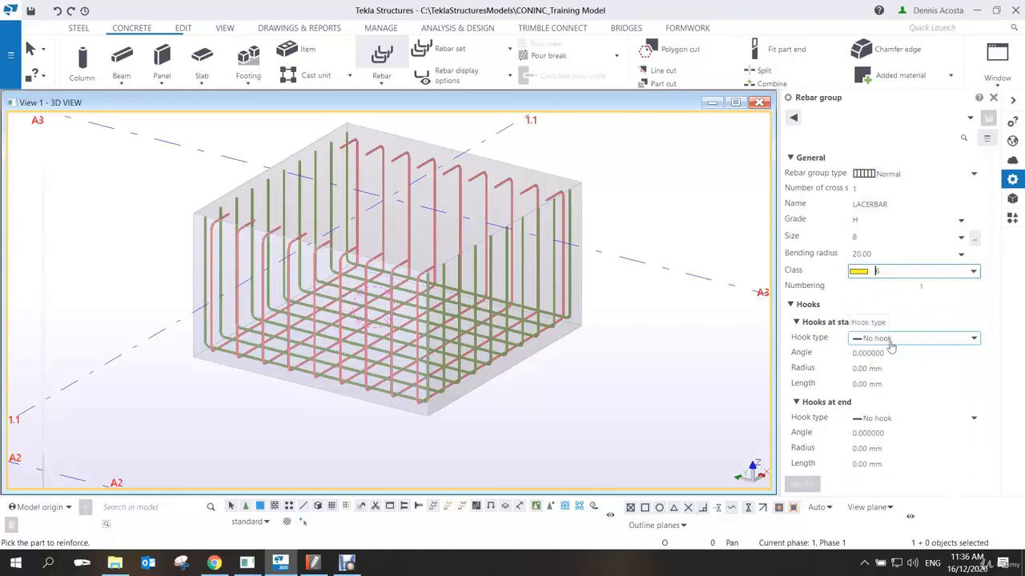
# Set the LACERBAR group's start hook to Standard 90-degrees and its end hook to Standard 180-degrees.
pyautogui.click(890, 341)
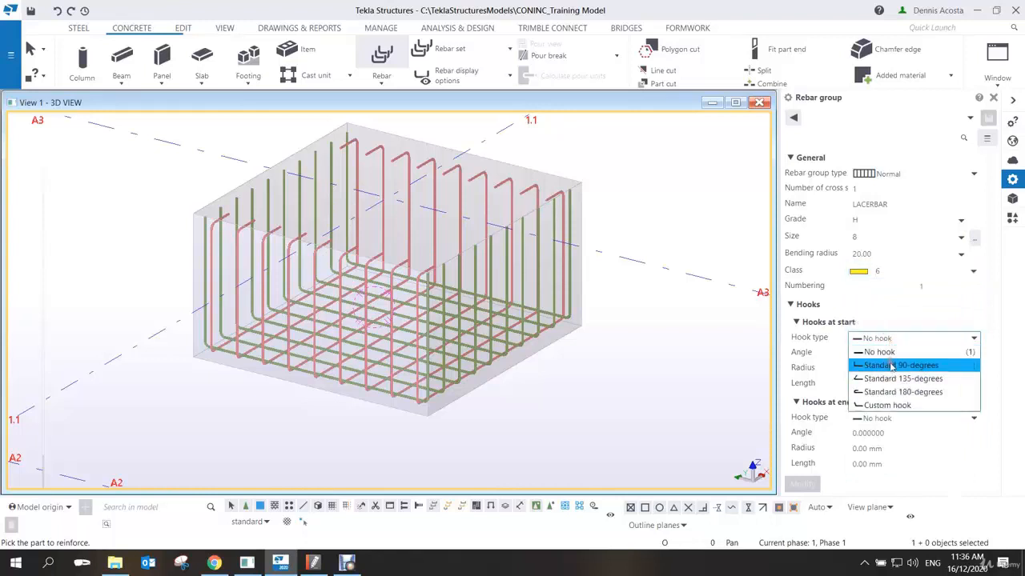
pyautogui.click(886, 367)
pyautogui.click(884, 418)
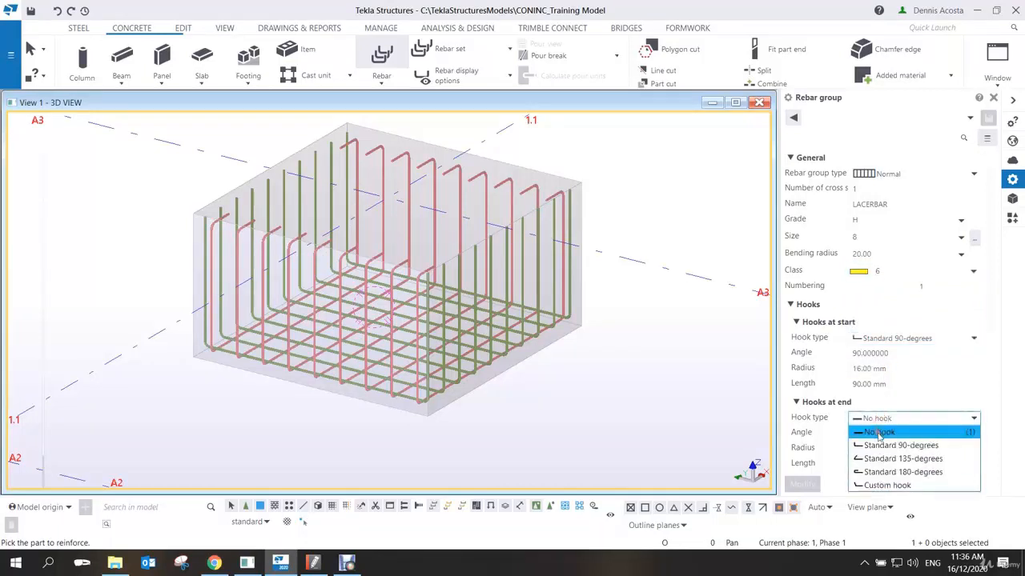
pyautogui.click(881, 447)
pyautogui.scroll(-8, 888, 394)
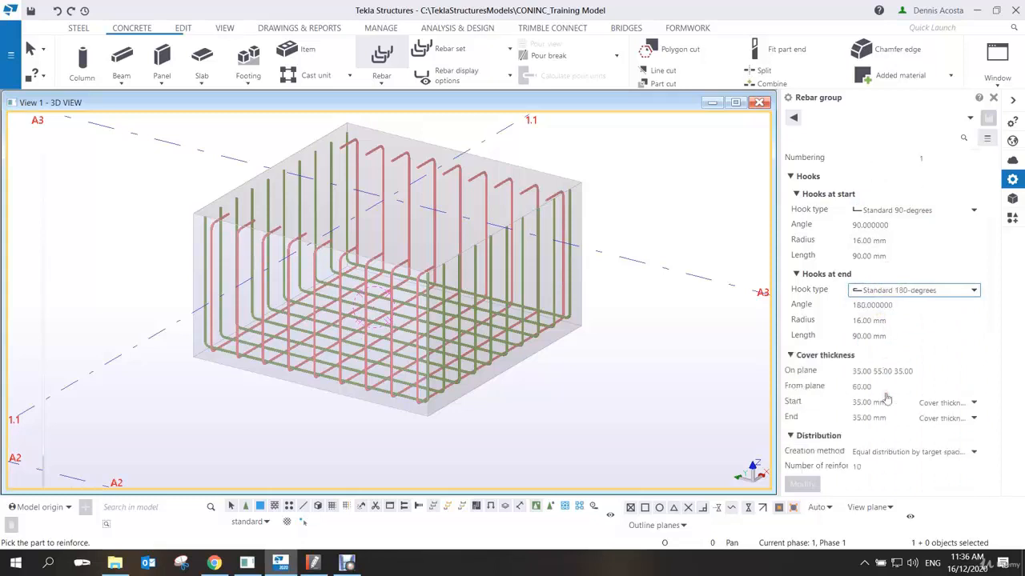
# Set the LACERBAR group's on-plane, start and end covers to 25 mm and its from-plane cover to 100 mm.
pyautogui.click(871, 322)
pyautogui.click(933, 309)
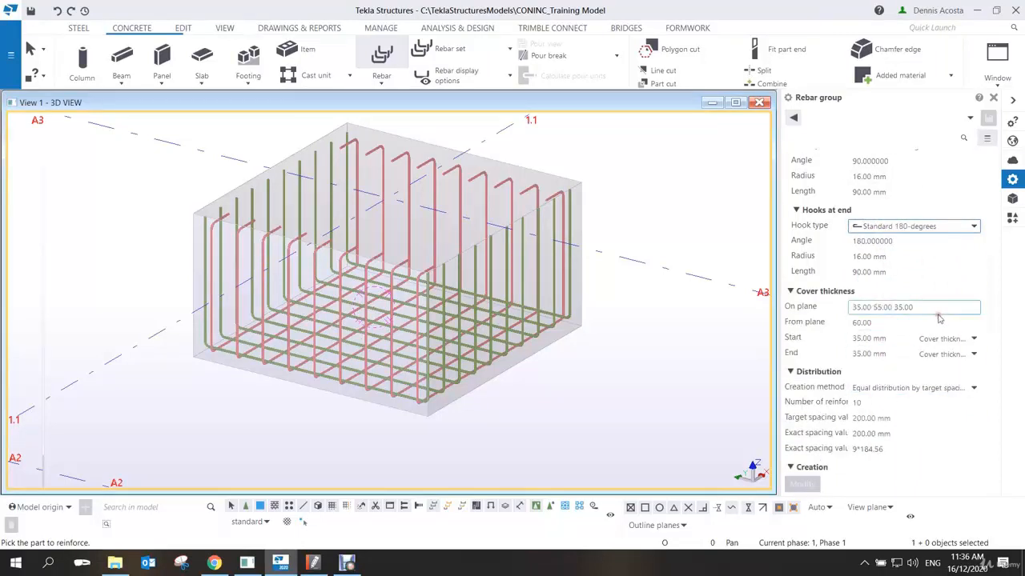
pyautogui.moveTo(924, 308); pyautogui.dragTo(798, 311)
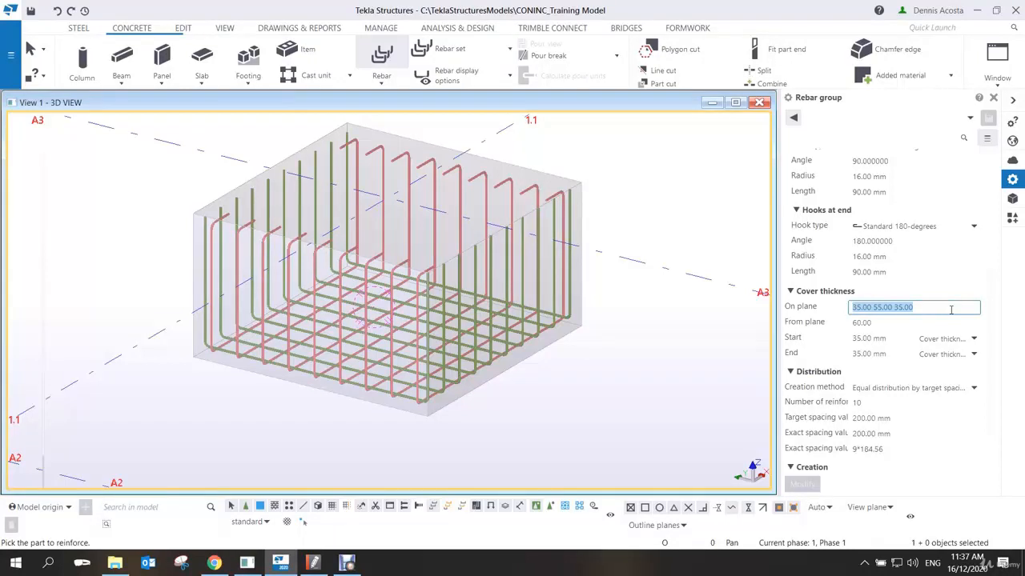
pyautogui.write('25')
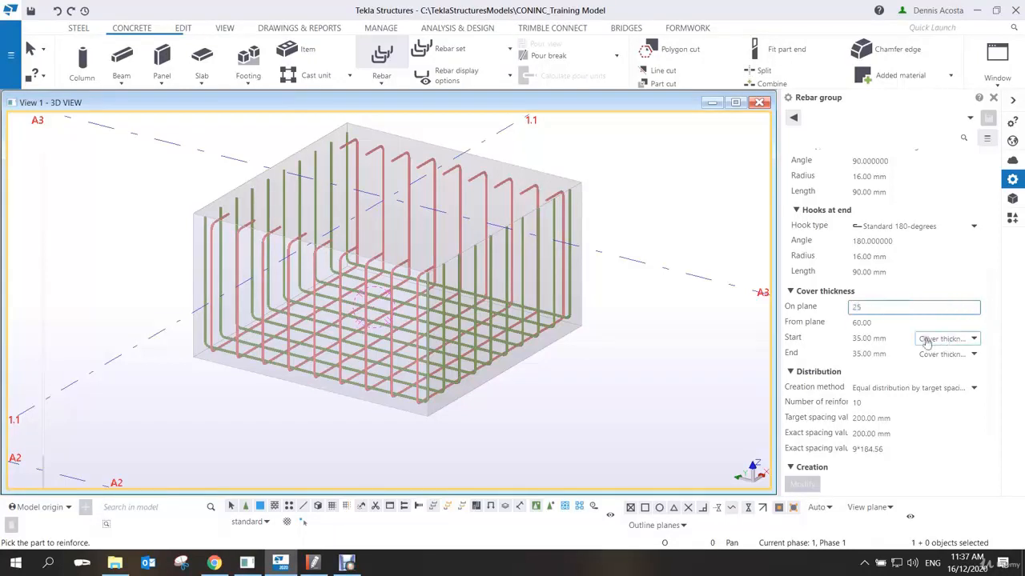
pyautogui.click(899, 339)
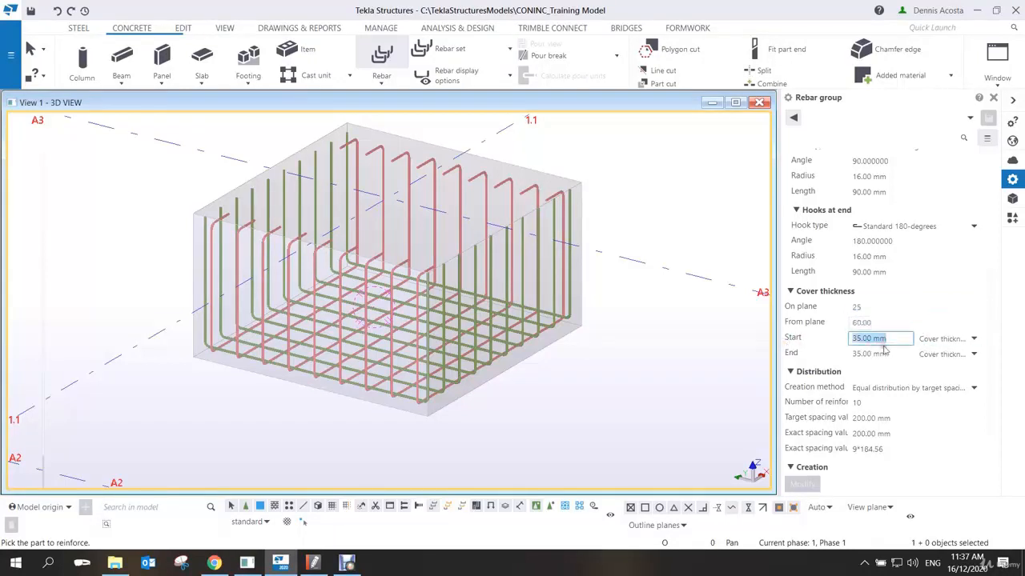
pyautogui.click(868, 322)
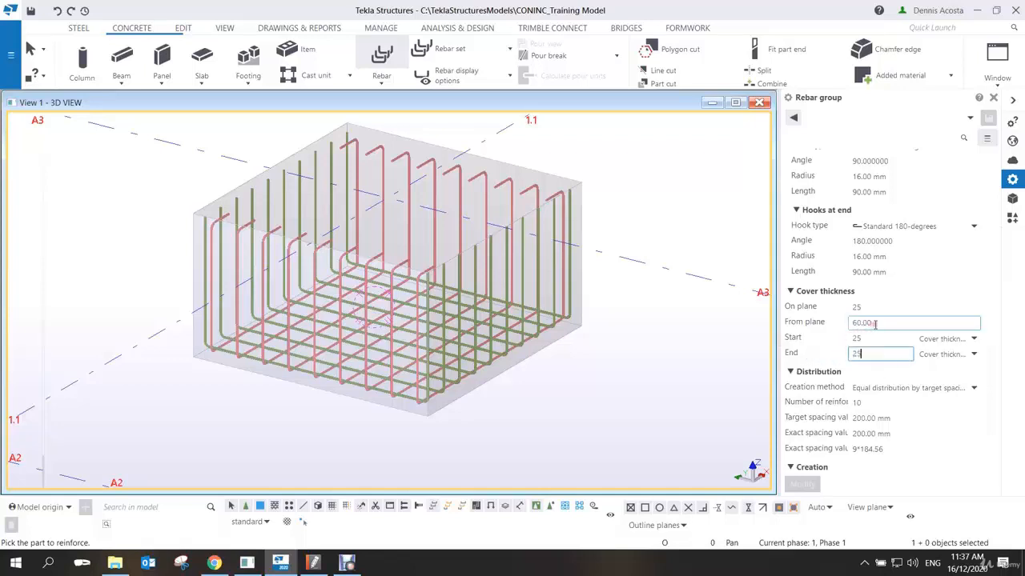
pyautogui.write('1')
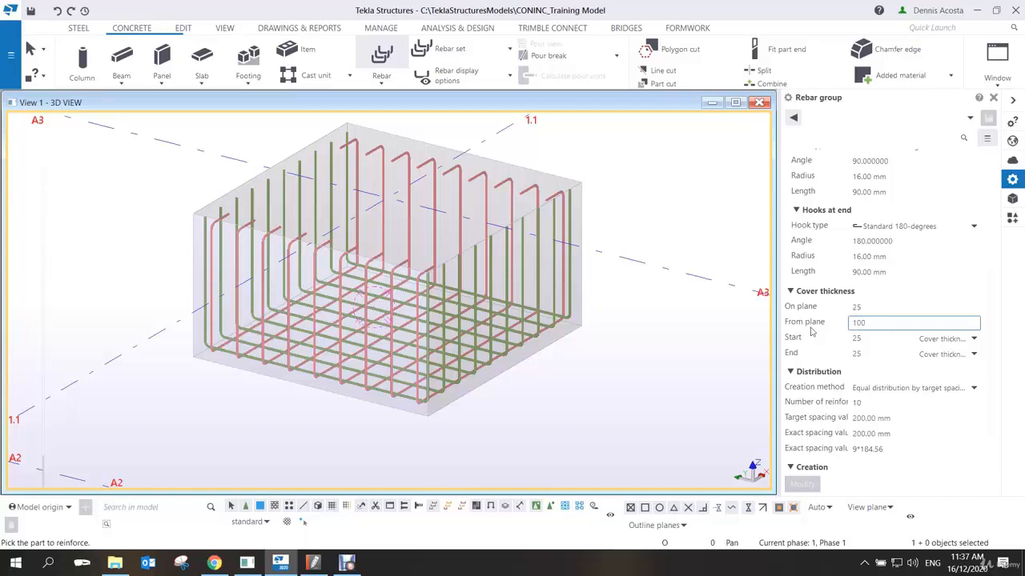
# Open the LACERBAR group's target spacing value for editing.
pyautogui.click(895, 417)
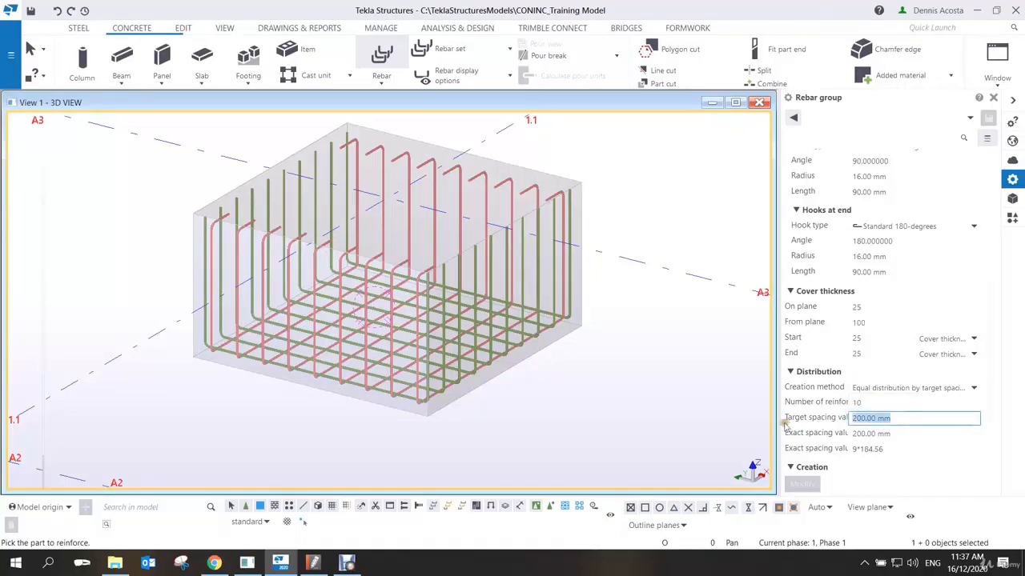
# Create a rebar group of closed horizontal ties around the footing's base outline, distributed over its full height with 150 mm target spacing.
pyautogui.write('150')
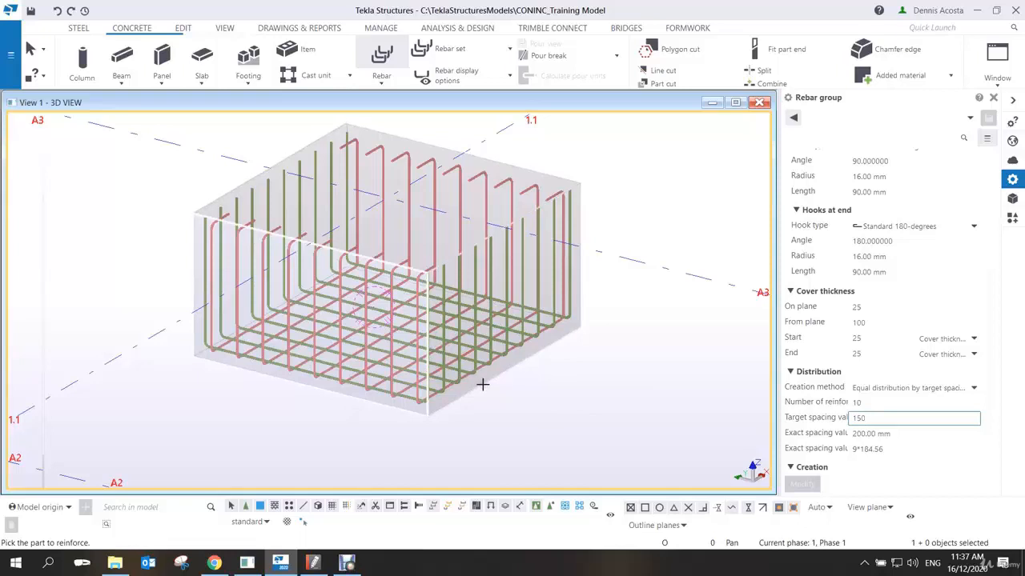
pyautogui.click(482, 385)
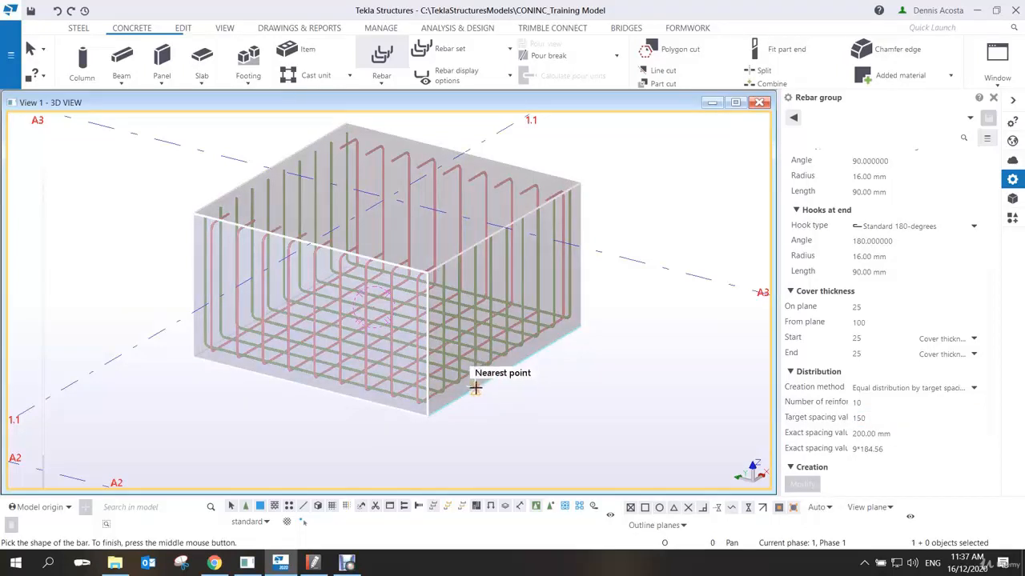
pyautogui.click(427, 416)
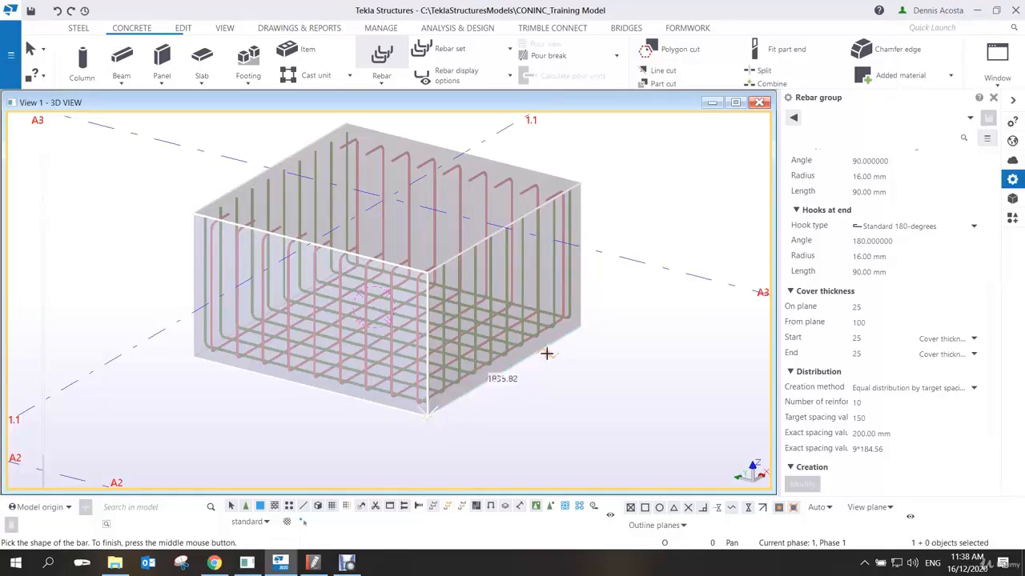
pyautogui.click(579, 323)
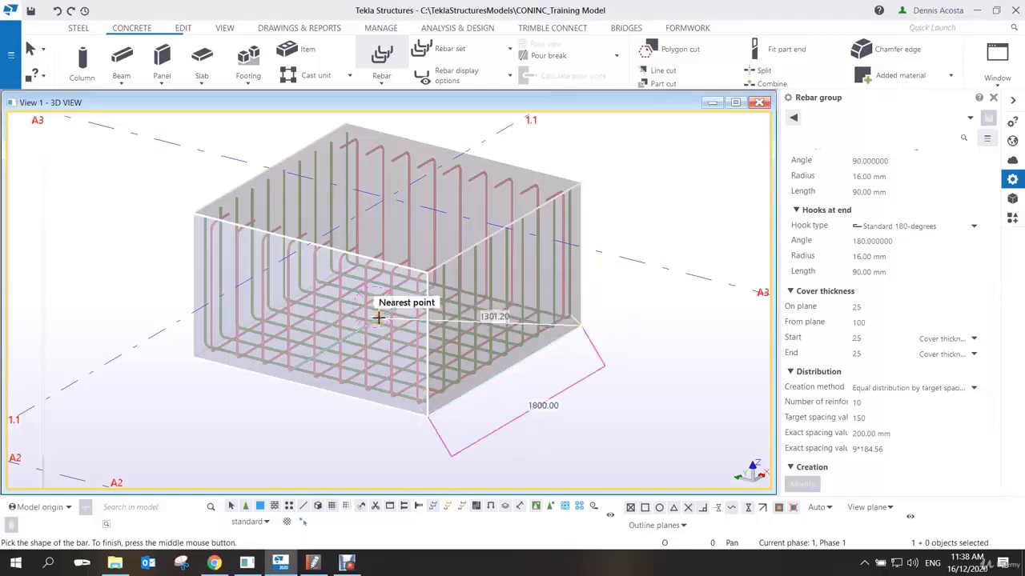
pyautogui.click(347, 264)
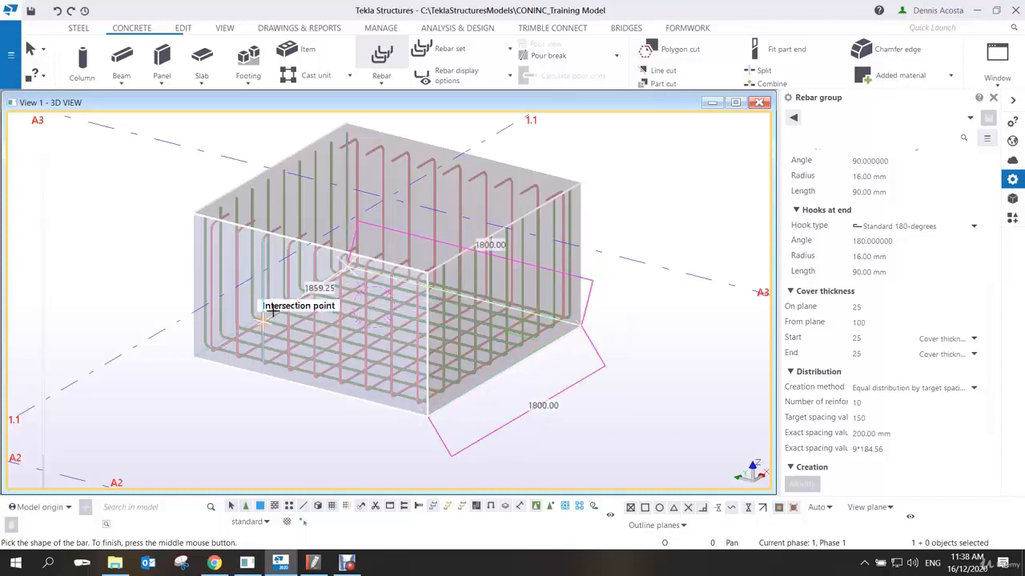
pyautogui.click(193, 355)
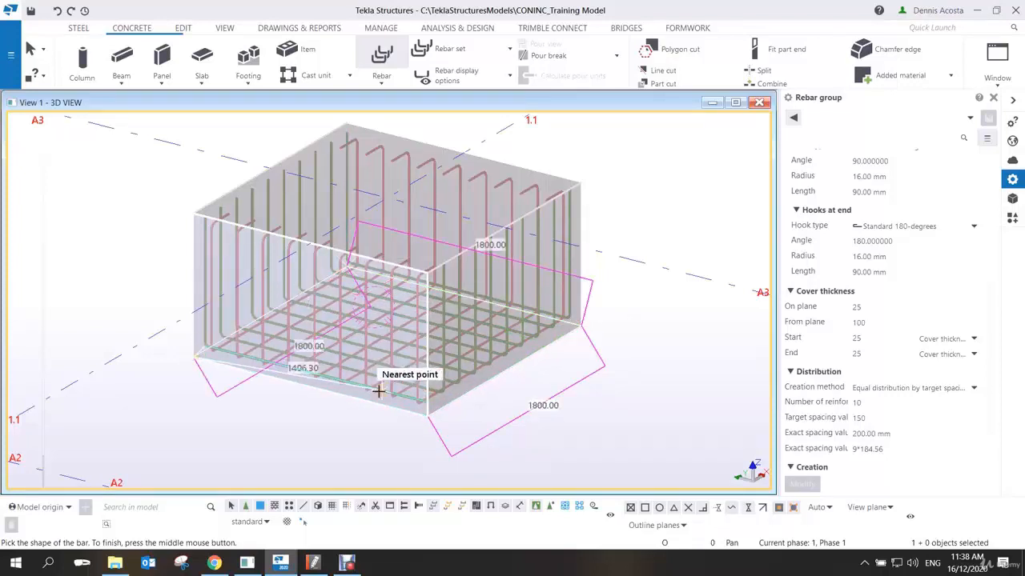
pyautogui.click(428, 416)
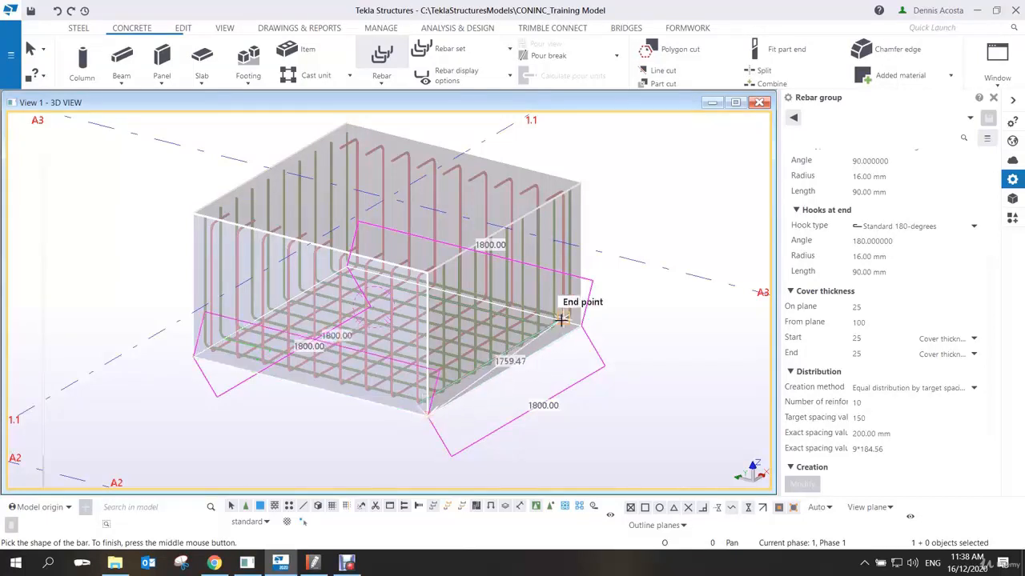
pyautogui.middleClick(601, 331)
pyautogui.click(582, 326)
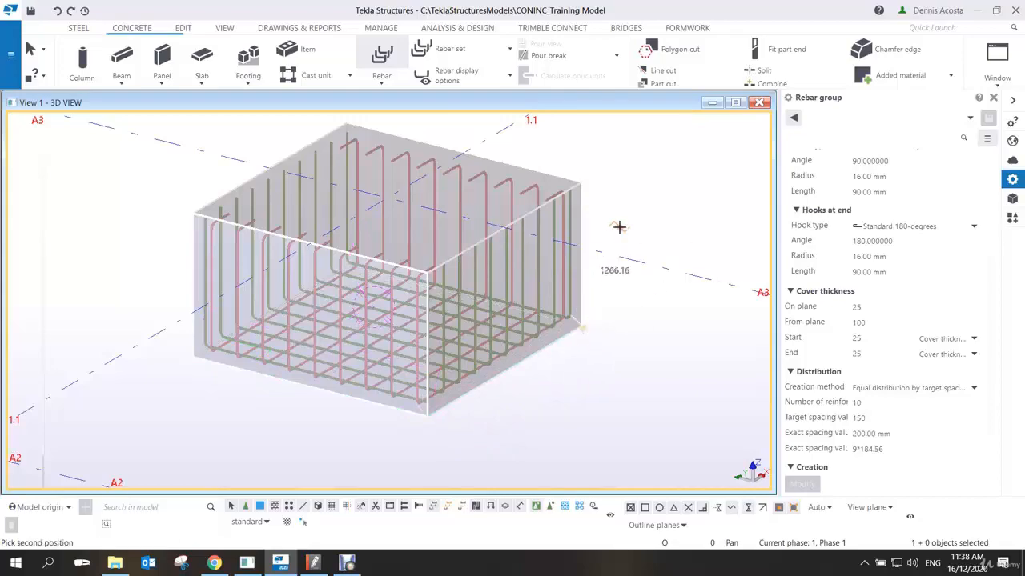
pyautogui.click(581, 182)
pyautogui.rightClick(631, 205)
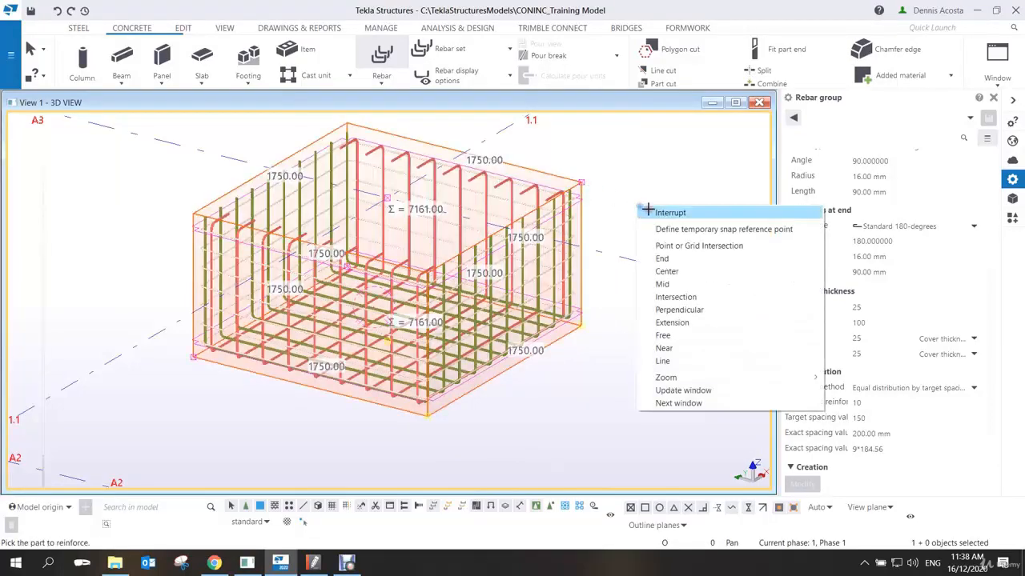
pyautogui.click(655, 213)
# Examine the new ties' hooks at the footing corner and the whole reinforcement cage in plan and in 3D.
pyautogui.scroll(3, 532, 441)
pyautogui.scroll(6, 533, 441)
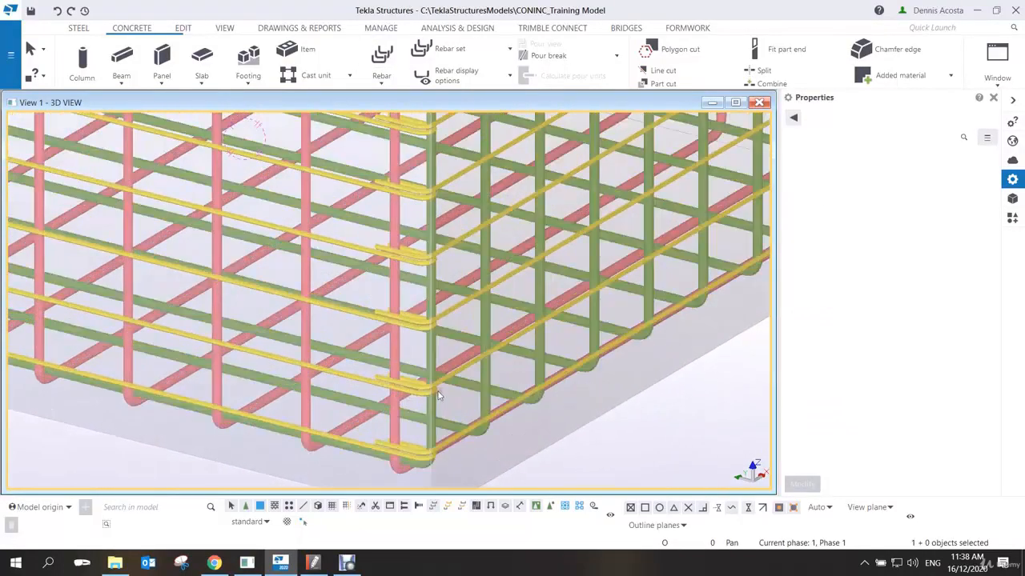
pyautogui.hotkey('ctrl', 'p')
pyautogui.press('Home')
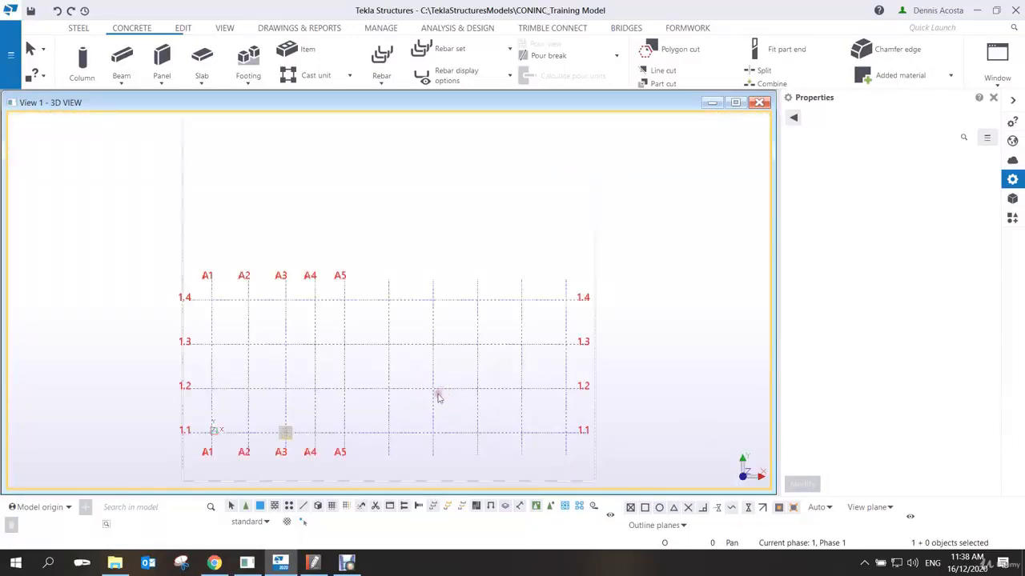
pyautogui.scroll(4, 313, 447)
pyautogui.moveTo(261, 432); pyautogui.dragTo(406, 341, button='middle')
pyautogui.scroll(12, 416, 359)
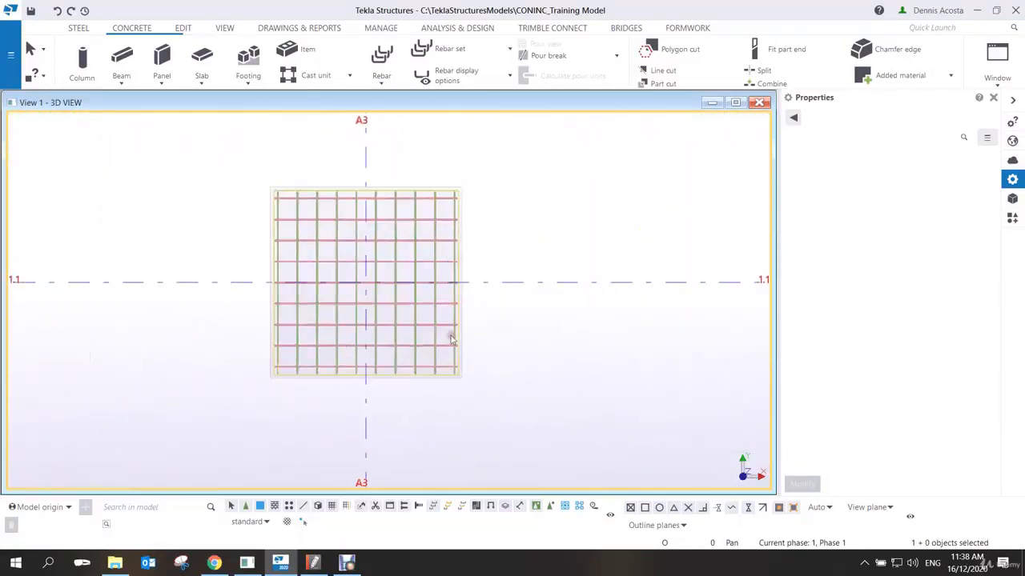
pyautogui.keyDown('ctrl'); pyautogui.moveTo(464, 390); pyautogui.dragTo(400, 277, button='middle'); pyautogui.keyUp('ctrl')
pyautogui.scroll(-8, 461, 362)
pyautogui.scroll(10, 377, 364)
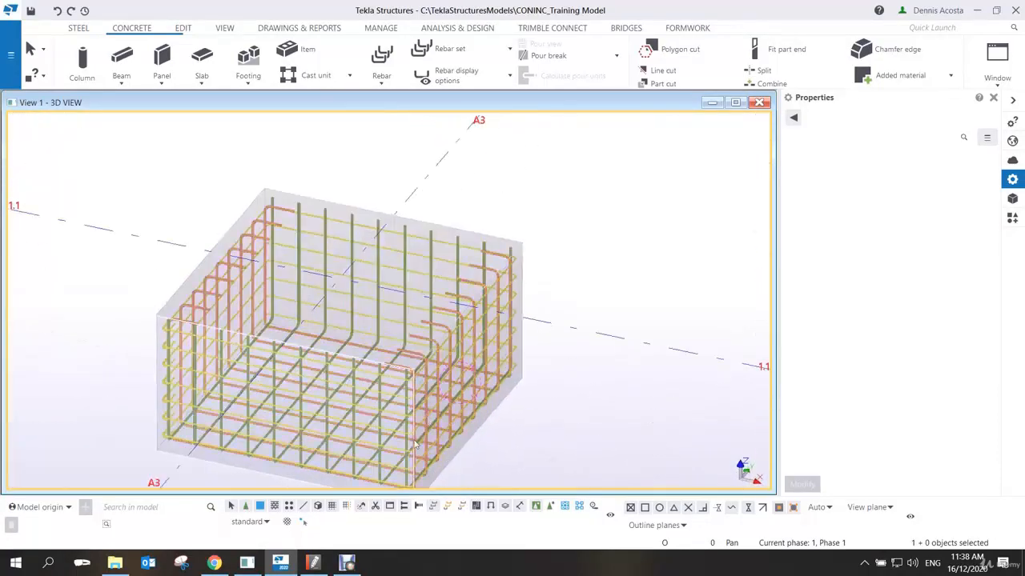
# Change the end hook type of the horizontal tie group to Standard 90-degrees.
pyautogui.keyDown('ctrl'); pyautogui.moveTo(238, 351); pyautogui.dragTo(245, 360, button='middle'); pyautogui.keyUp('ctrl')
pyautogui.moveTo(40, 272); pyautogui.dragTo(385, 297, button='middle')
pyautogui.scroll(3, 384, 297)
pyautogui.scroll(5, 384, 297)
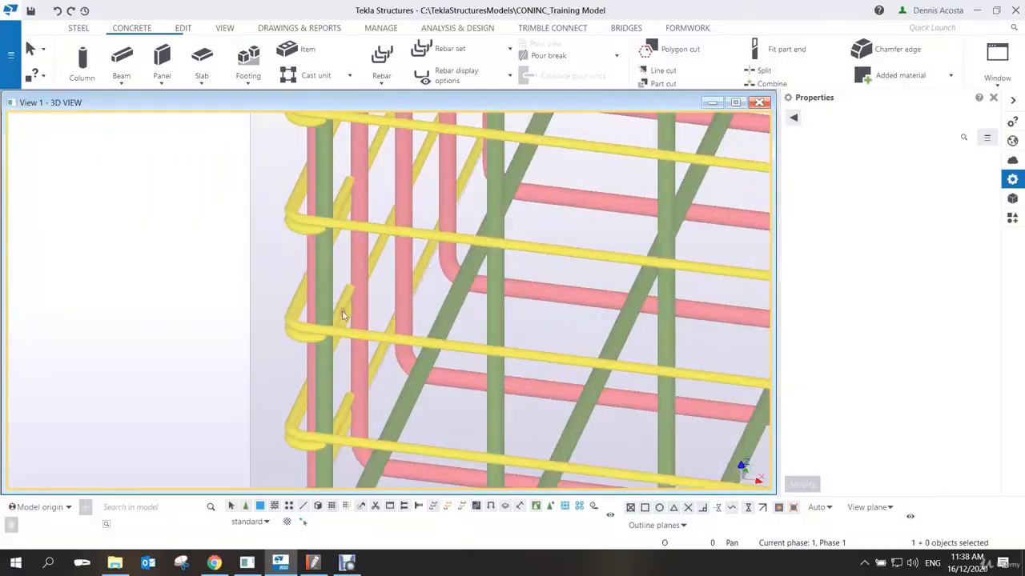
pyautogui.click(344, 316)
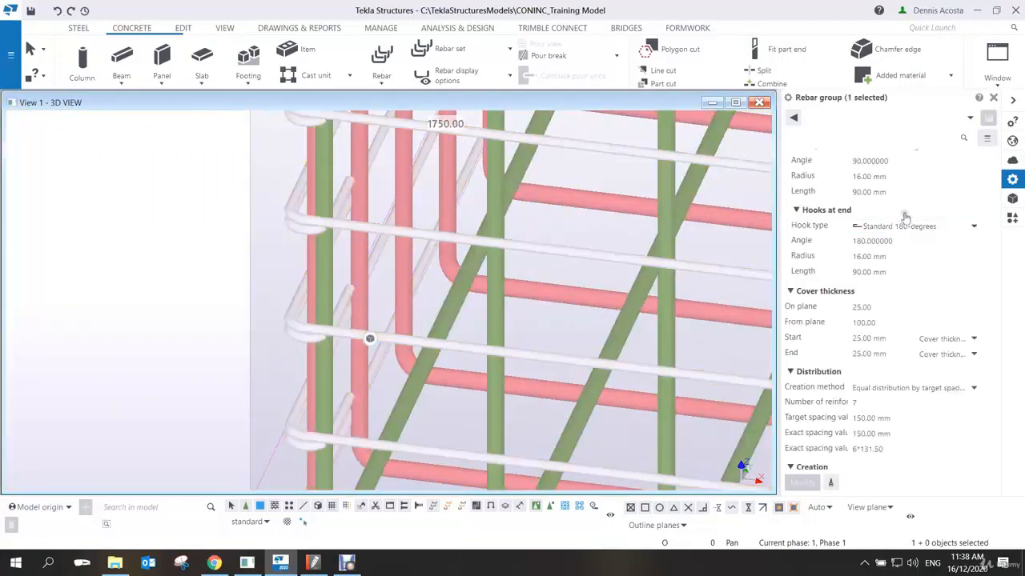
pyautogui.click(917, 227)
pyautogui.click(891, 253)
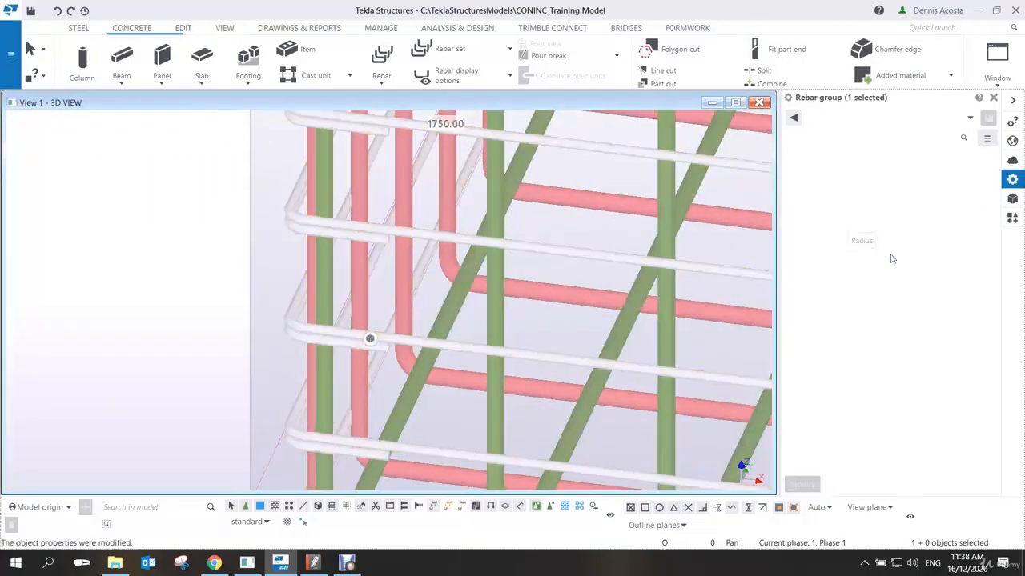
# Try start and end cover thicknesses of 50 mm on the tie group and check the hooks at the corner.
pyautogui.scroll(-3, 318, 358)
pyautogui.keyDown('ctrl'); pyautogui.moveTo(318, 358); pyautogui.dragTo(470, 423, button='middle'); pyautogui.keyUp('ctrl')
pyautogui.scroll(5, 470, 423)
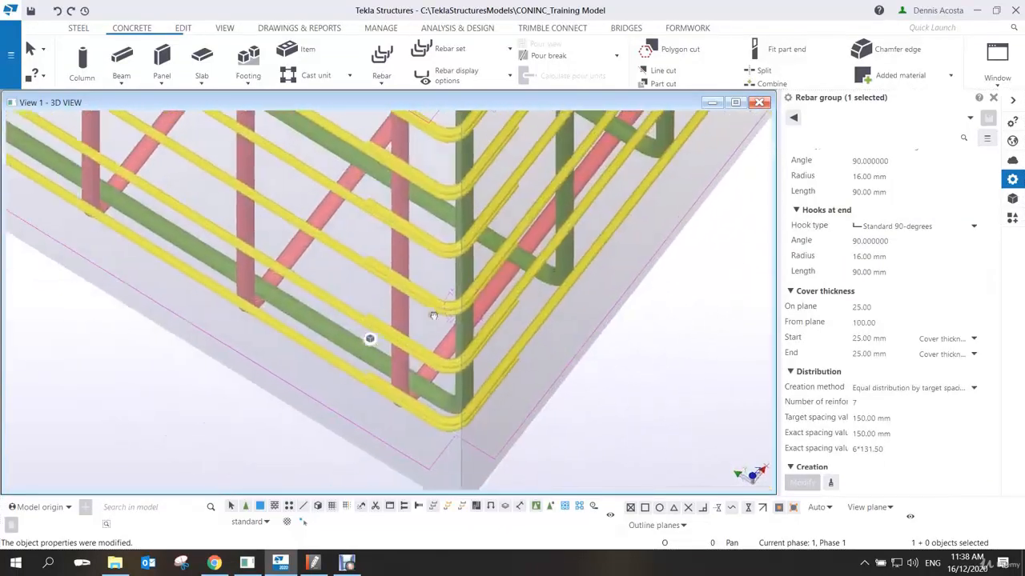
pyautogui.keyDown('ctrl'); pyautogui.moveTo(451, 323); pyautogui.dragTo(457, 363, button='middle'); pyautogui.keyUp('ctrl')
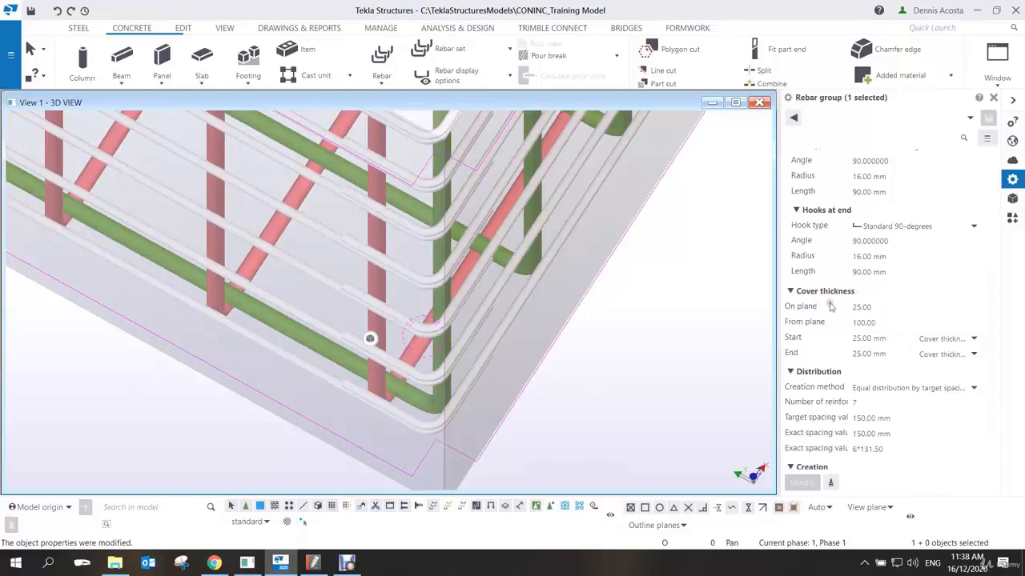
pyautogui.click(898, 338)
pyautogui.write('50')
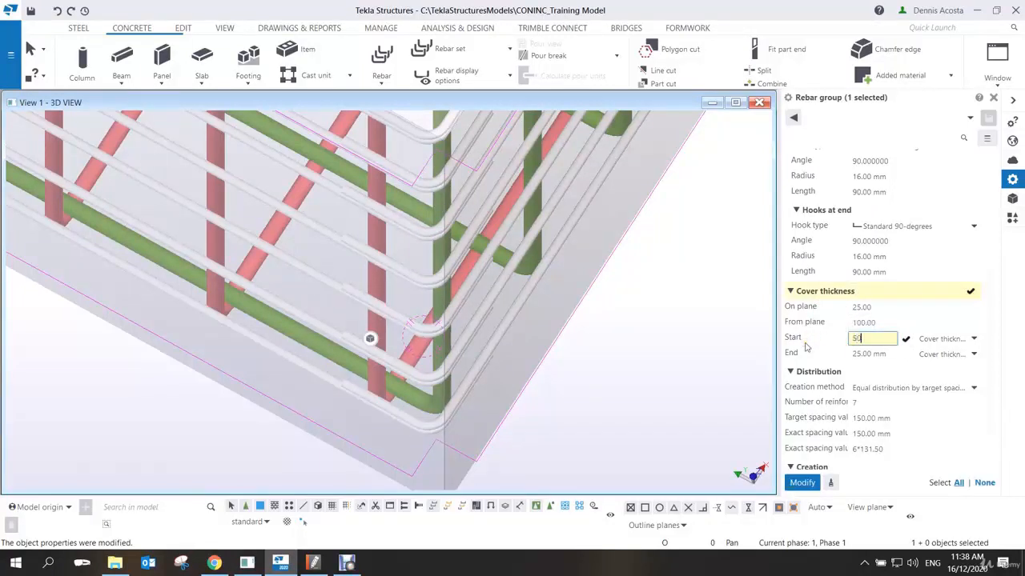
pyautogui.click(881, 353)
pyautogui.write('50')
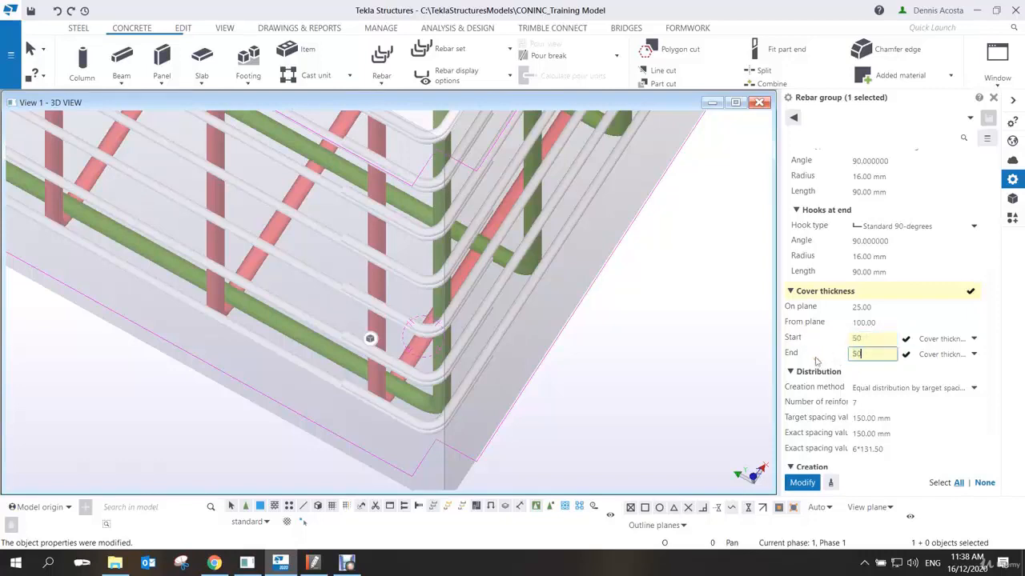
pyautogui.press('Return')
pyautogui.scroll(3, 430, 406)
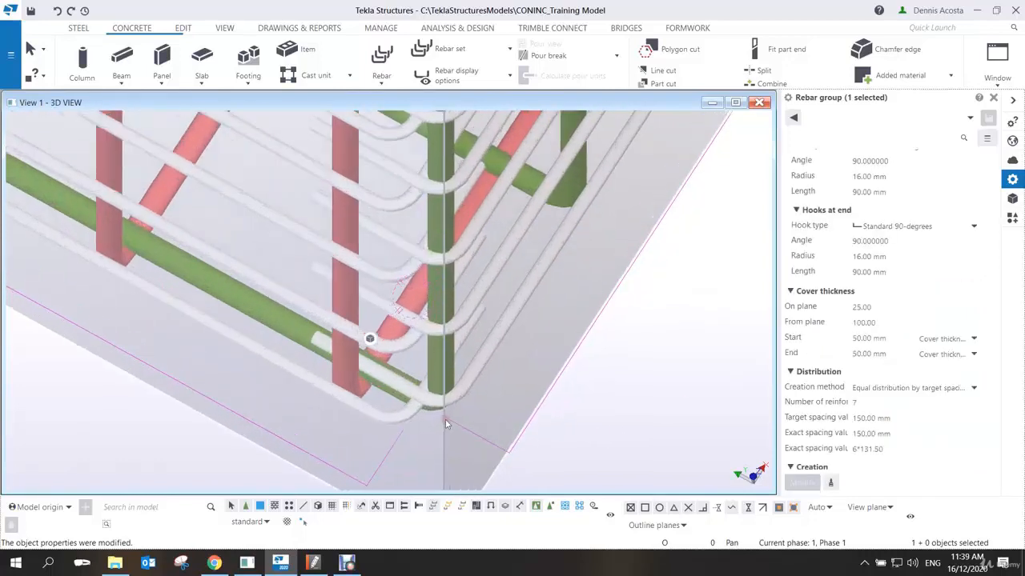
pyautogui.scroll(2, 429, 402)
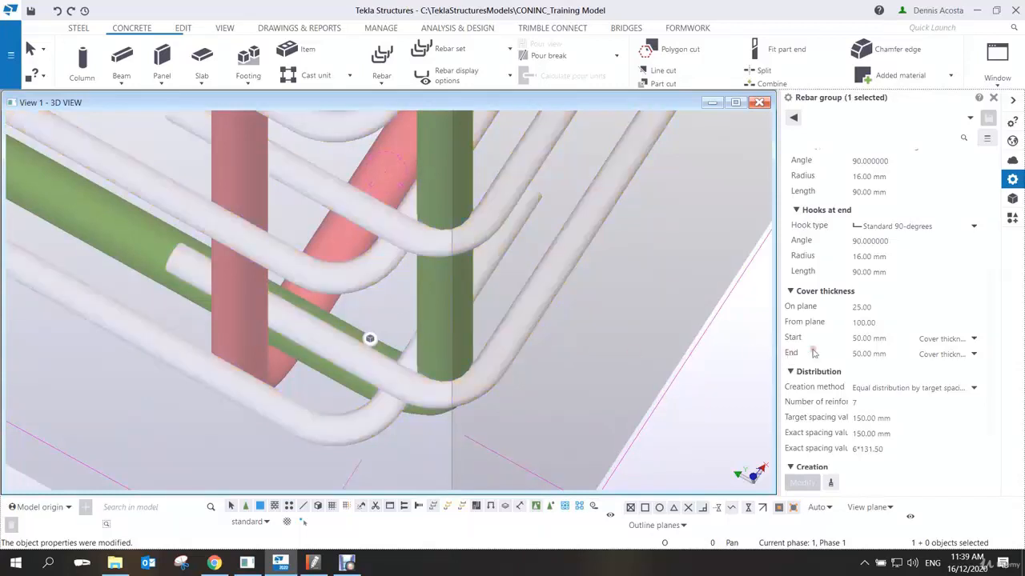
# Set the tie group's start and end cover thicknesses back to 25 mm, view the whole footing and deselect the group.
pyautogui.click(889, 324)
pyautogui.moveTo(903, 343); pyautogui.dragTo(792, 344)
pyautogui.write('25')
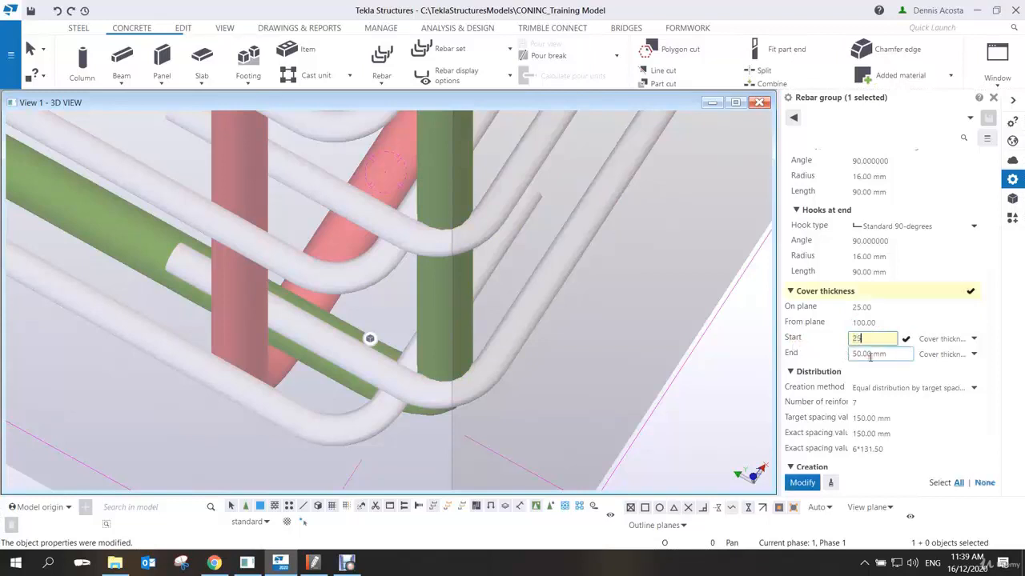
pyautogui.moveTo(893, 355); pyautogui.dragTo(818, 357)
pyautogui.write('25')
pyautogui.press('Return')
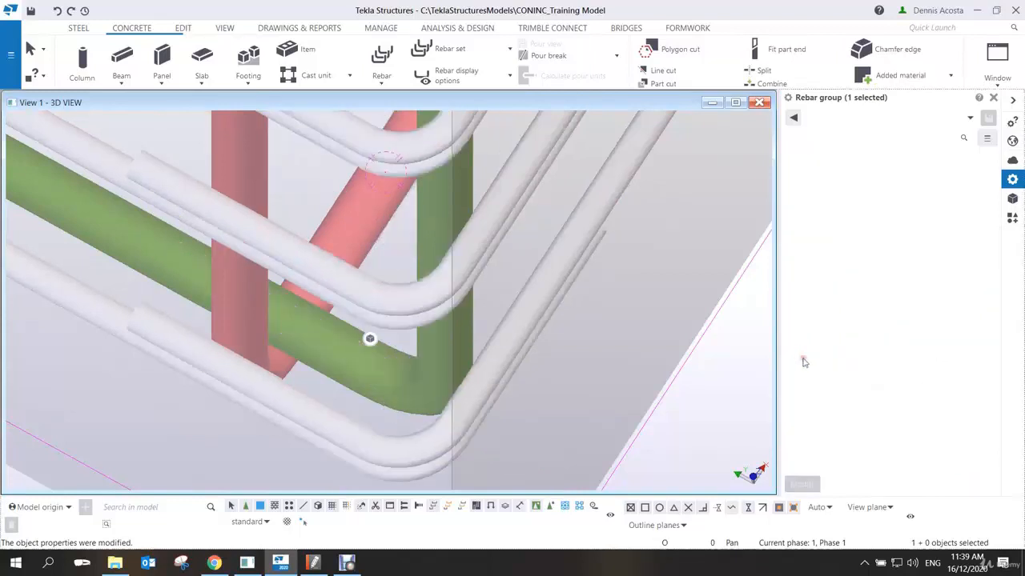
pyautogui.scroll(-10, 589, 387)
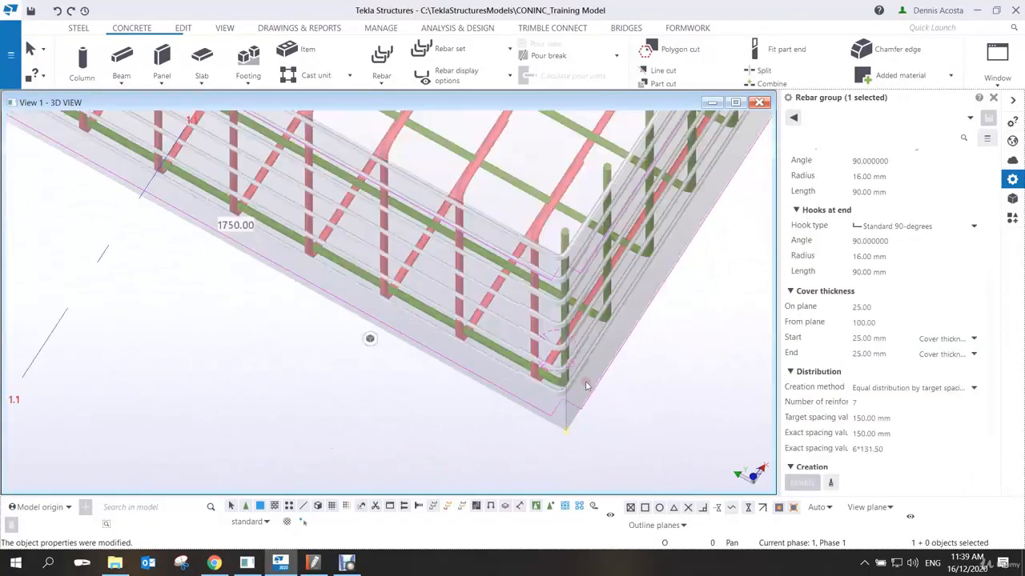
pyautogui.keyDown('ctrl'); pyautogui.moveTo(627, 375); pyautogui.dragTo(615, 307, button='middle'); pyautogui.keyUp('ctrl')
pyautogui.scroll(-3, 632, 299)
pyautogui.moveTo(680, 298); pyautogui.dragTo(496, 297, button='middle')
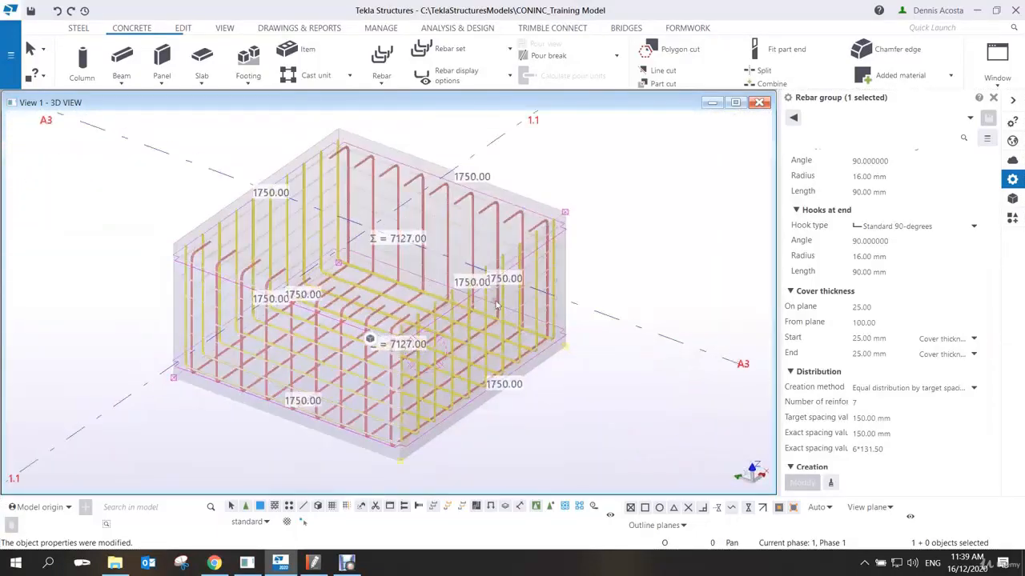
pyautogui.click(627, 236)
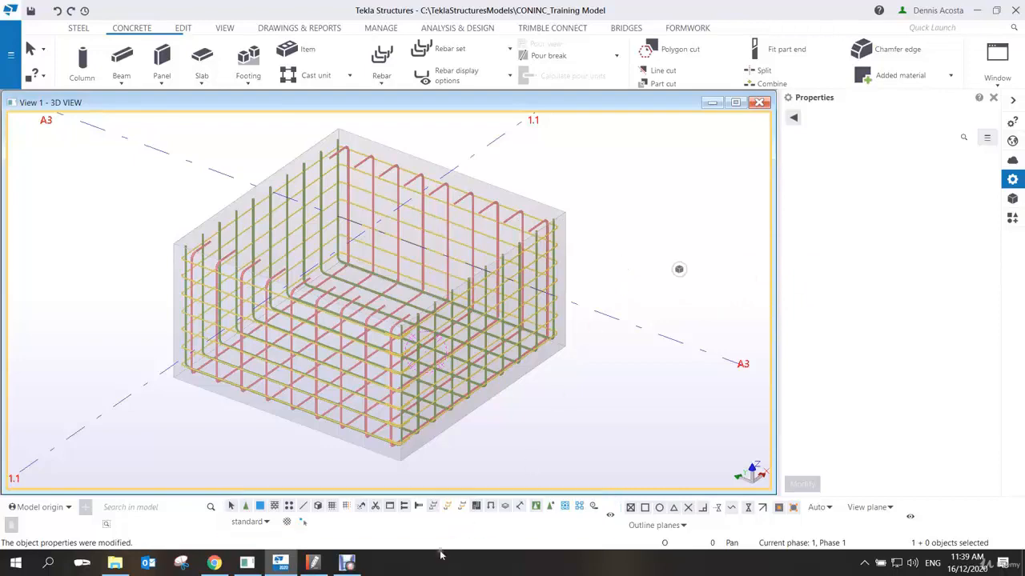
# Set the on-plane cover thickness of the horizontal tie group to 35 and deselect the group.
pyautogui.click(347, 563)
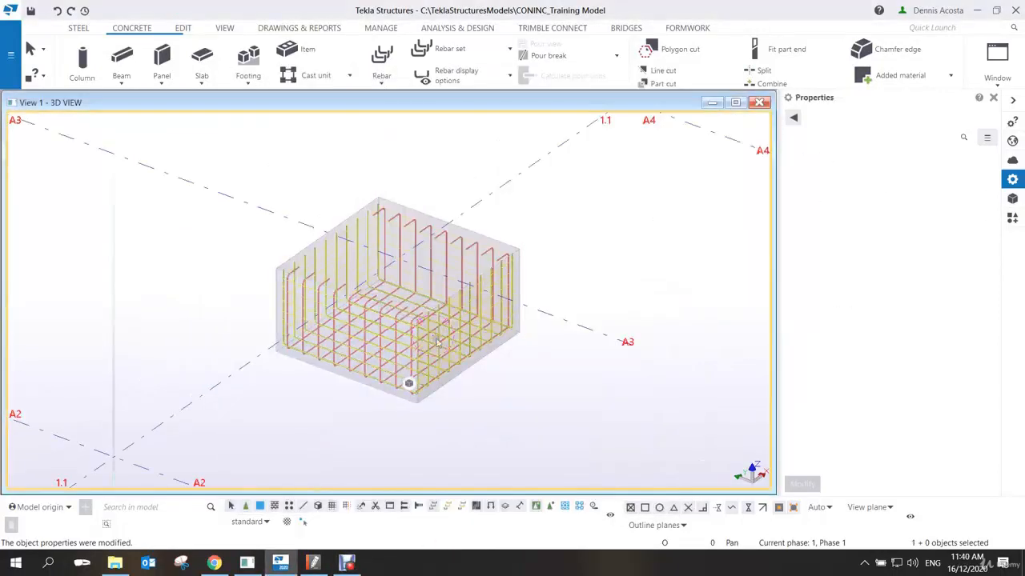
pyautogui.scroll(5, 452, 338)
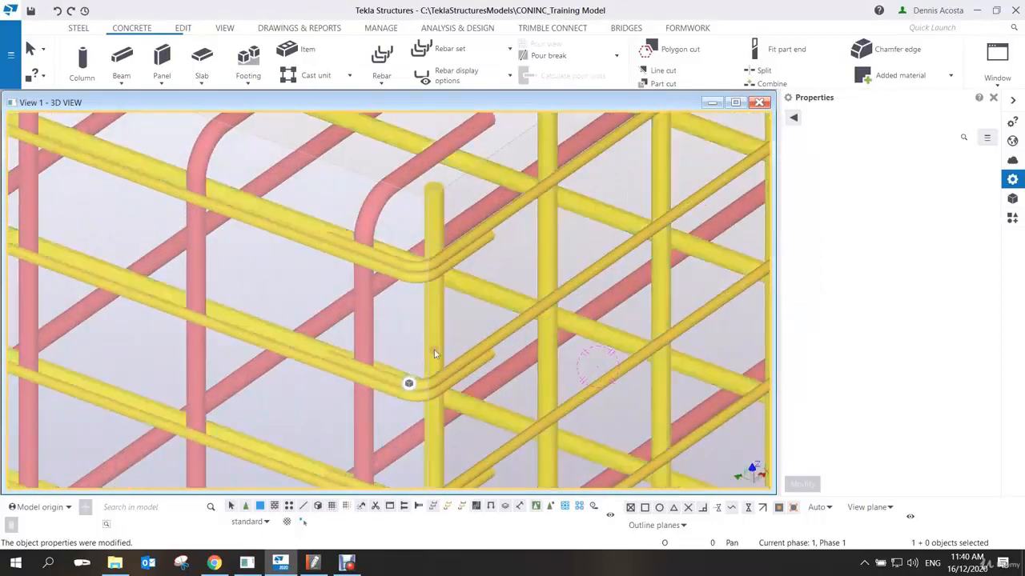
pyautogui.scroll(-2, 464, 336)
pyautogui.scroll(-5, 468, 337)
pyautogui.scroll(8, 504, 385)
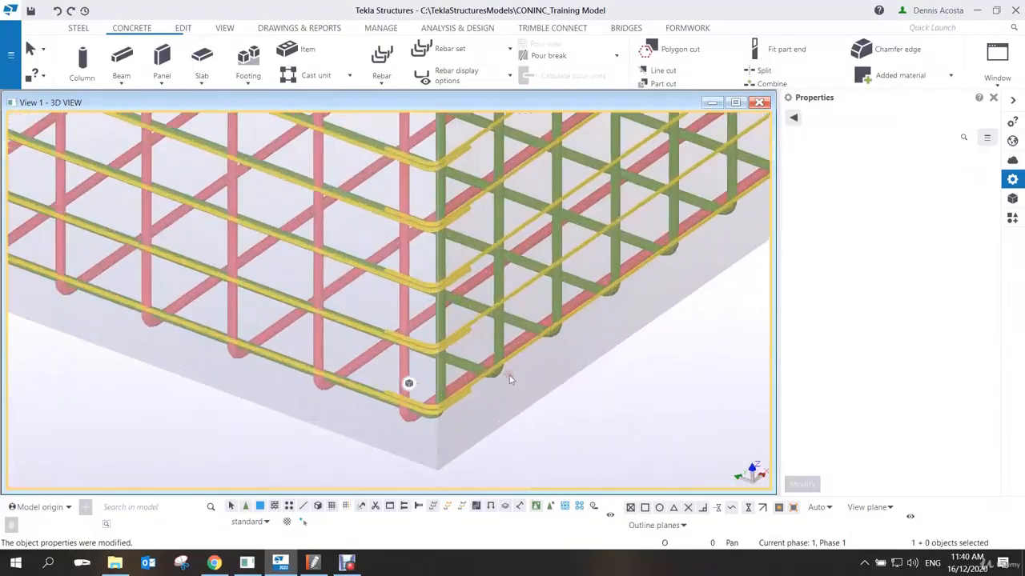
pyautogui.scroll(-2, 388, 429)
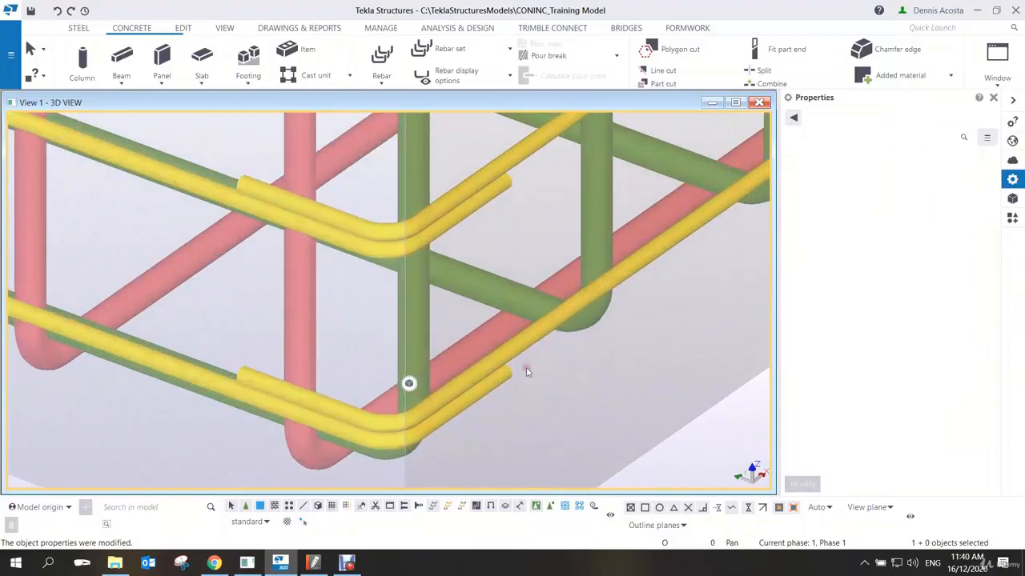
pyautogui.scroll(2, 528, 356)
pyautogui.click(534, 345)
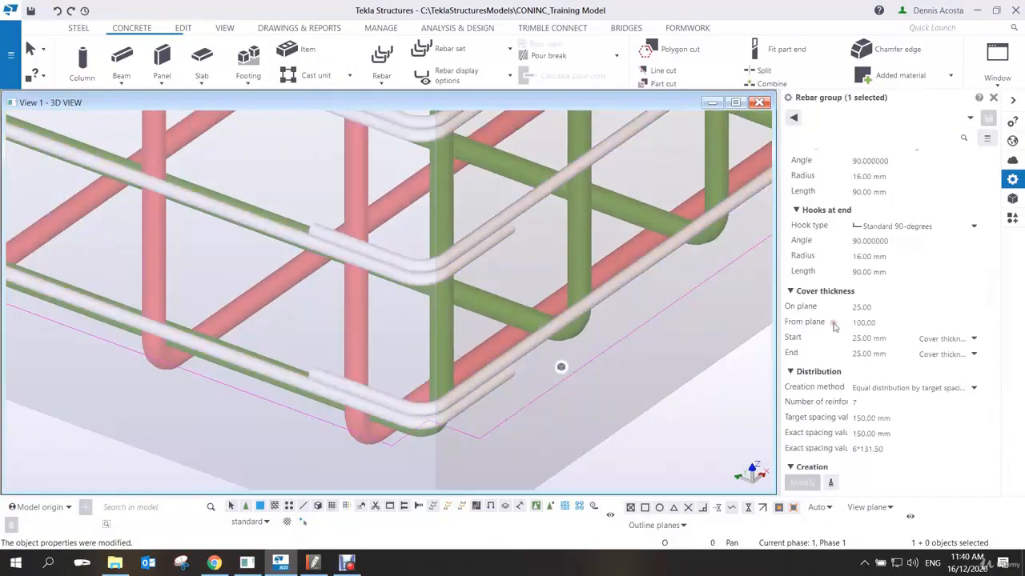
pyautogui.click(884, 308)
pyautogui.moveTo(883, 311); pyautogui.dragTo(796, 312)
pyautogui.write('35')
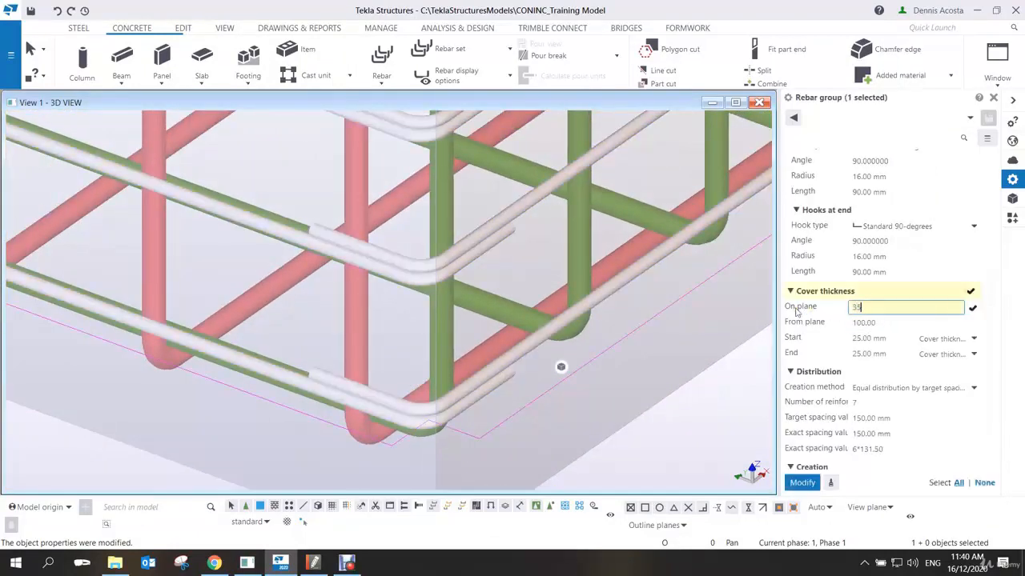
pyautogui.press('Return')
pyautogui.scroll(-3, 572, 330)
pyautogui.scroll(-5, 572, 330)
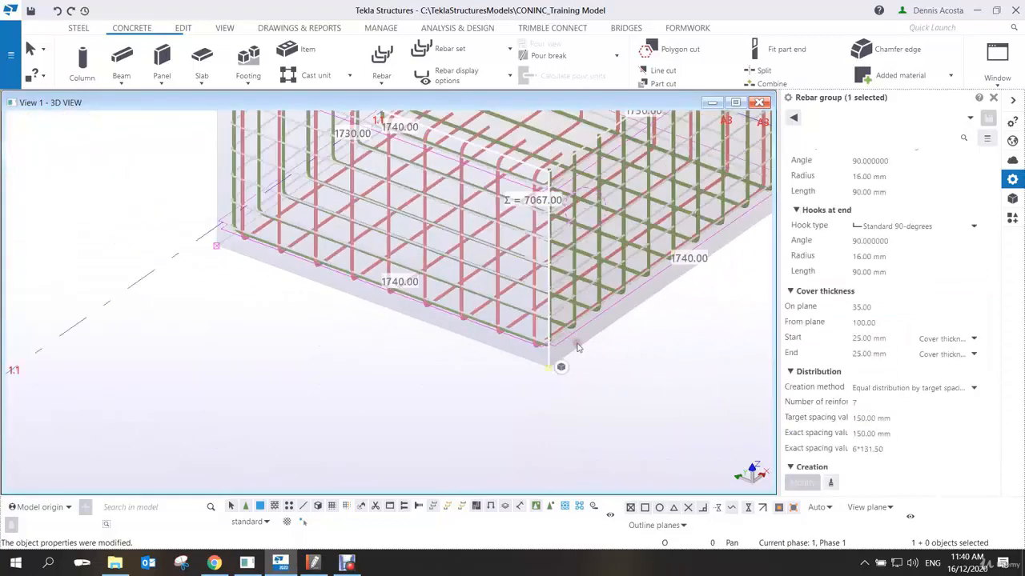
pyautogui.click(665, 361)
pyautogui.moveTo(633, 353); pyautogui.dragTo(546, 364, button='middle')
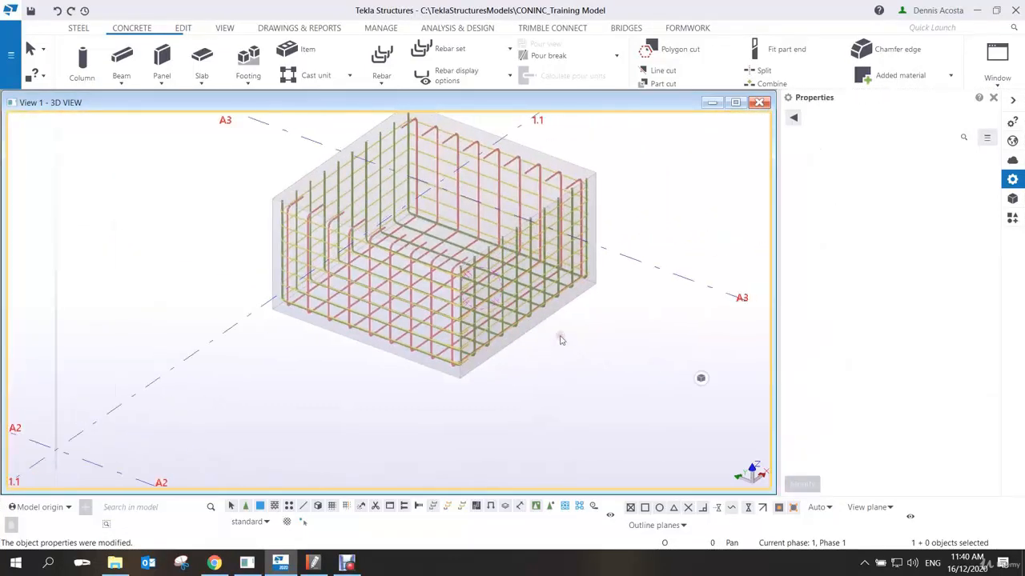
# Run a clash check on the whole pad footing with all its reinforcement groups.
pyautogui.scroll(-2, 558, 344)
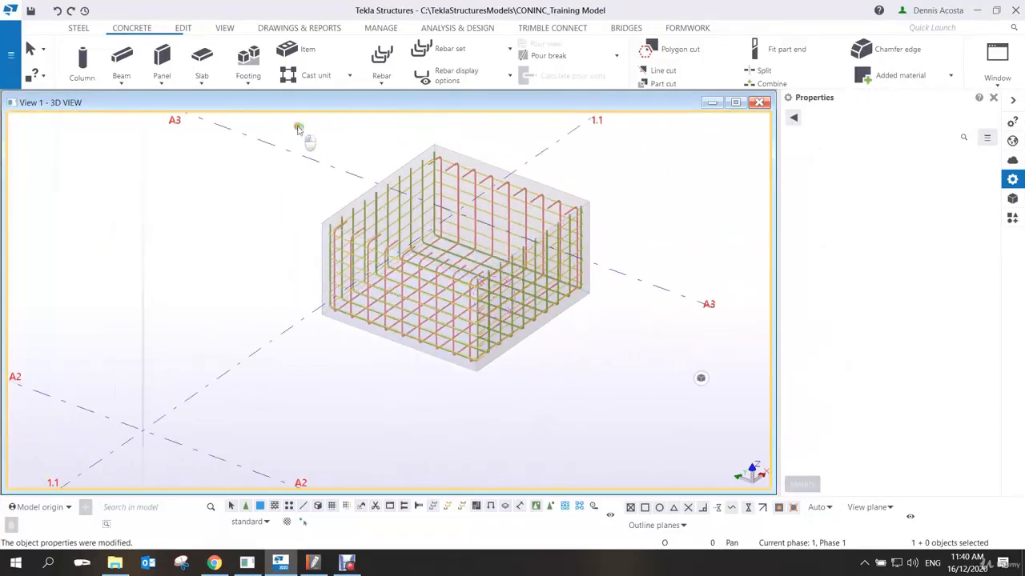
pyautogui.moveTo(296, 125); pyautogui.dragTo(636, 392)
pyautogui.rightClick(516, 240)
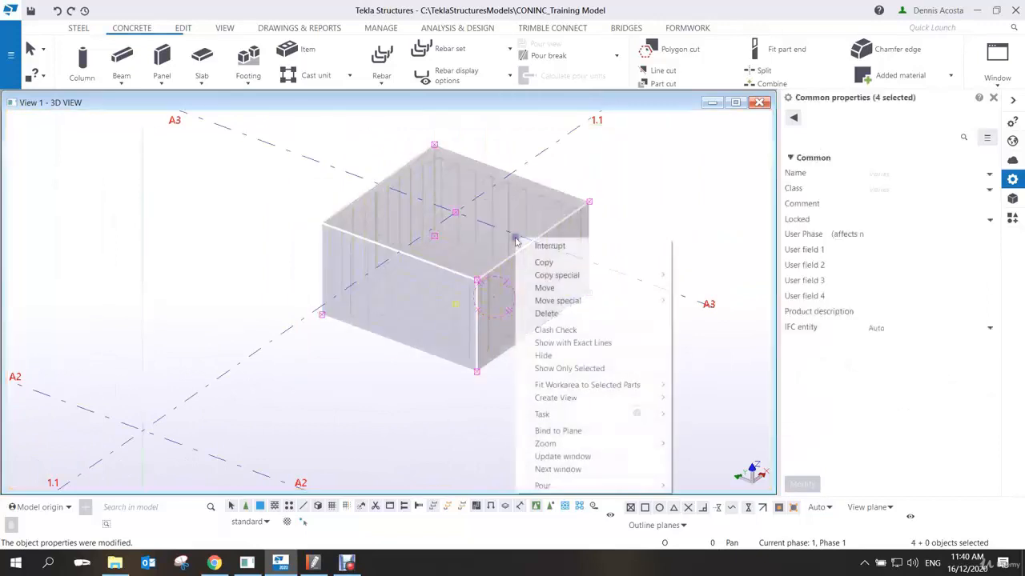
pyautogui.click(566, 331)
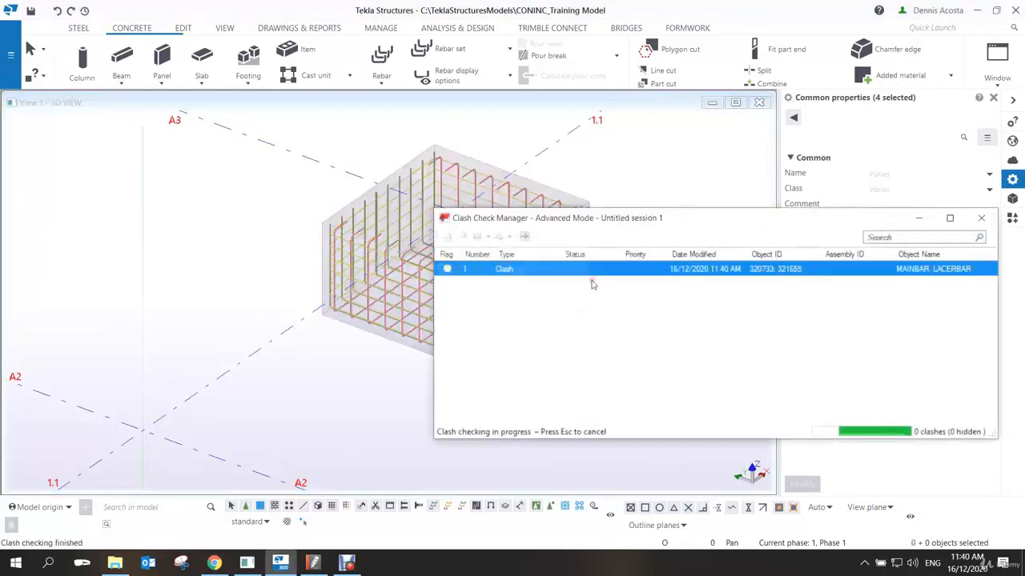
# Go through the listed clashes between the main bars and lacer bars and identify the groups involved in the model.
pyautogui.click(478, 236)
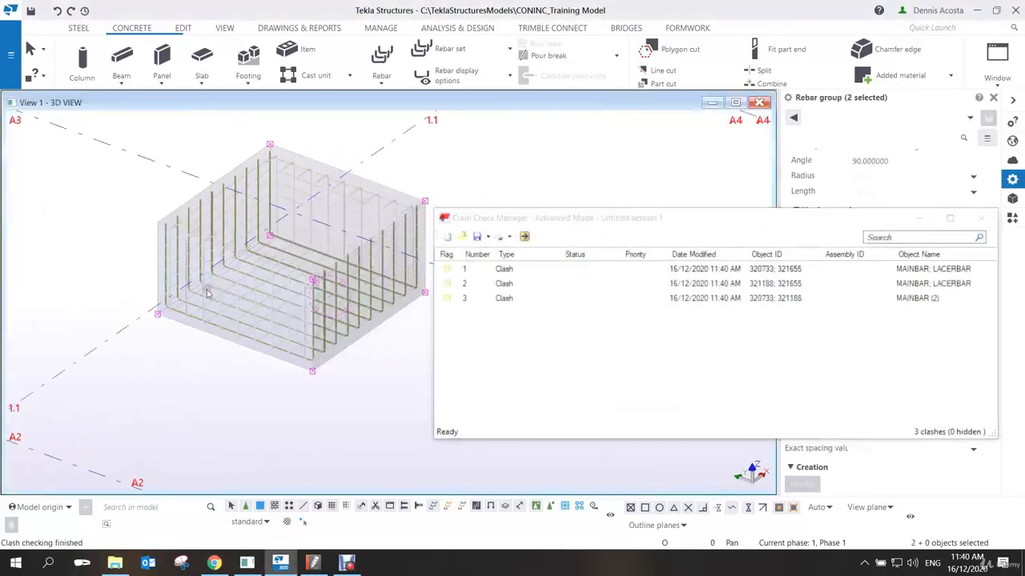
pyautogui.click(882, 274)
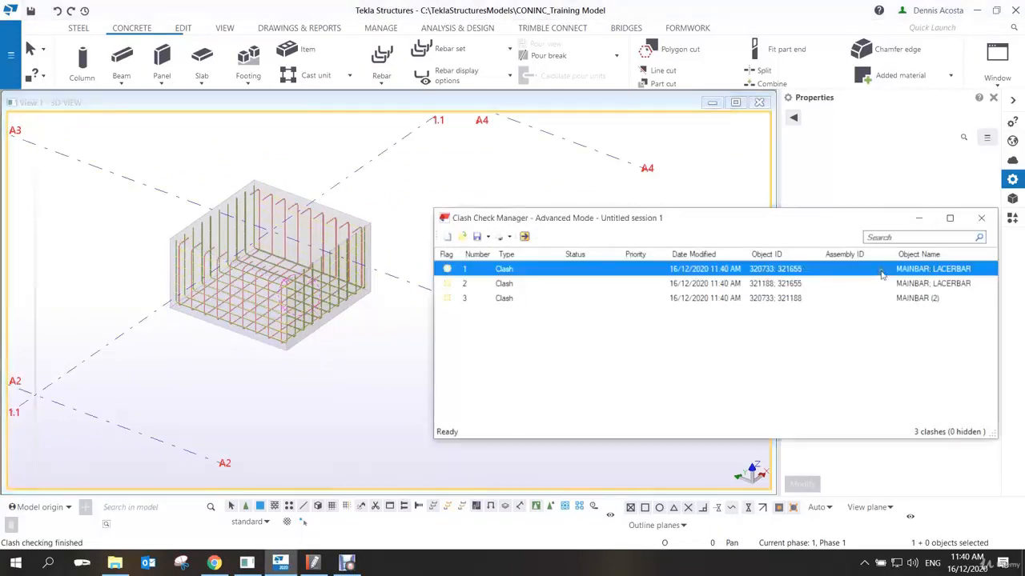
pyautogui.click(820, 284)
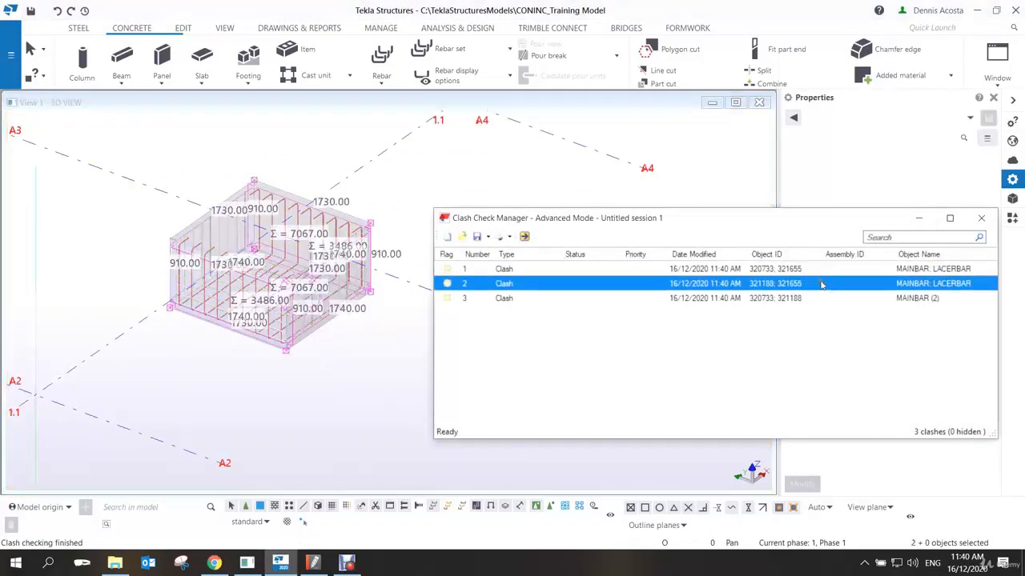
pyautogui.scroll(3, 337, 280)
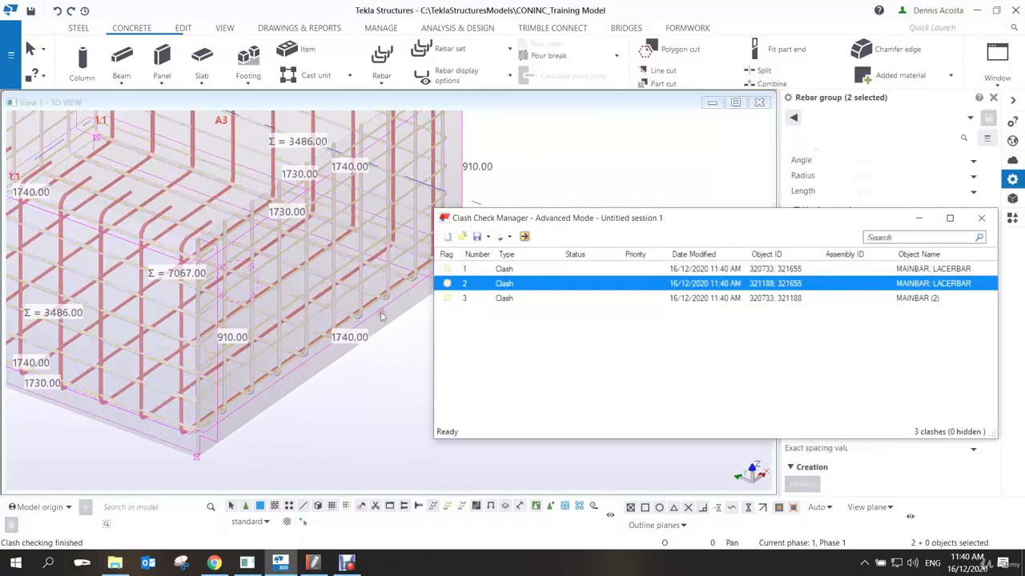
pyautogui.click(714, 299)
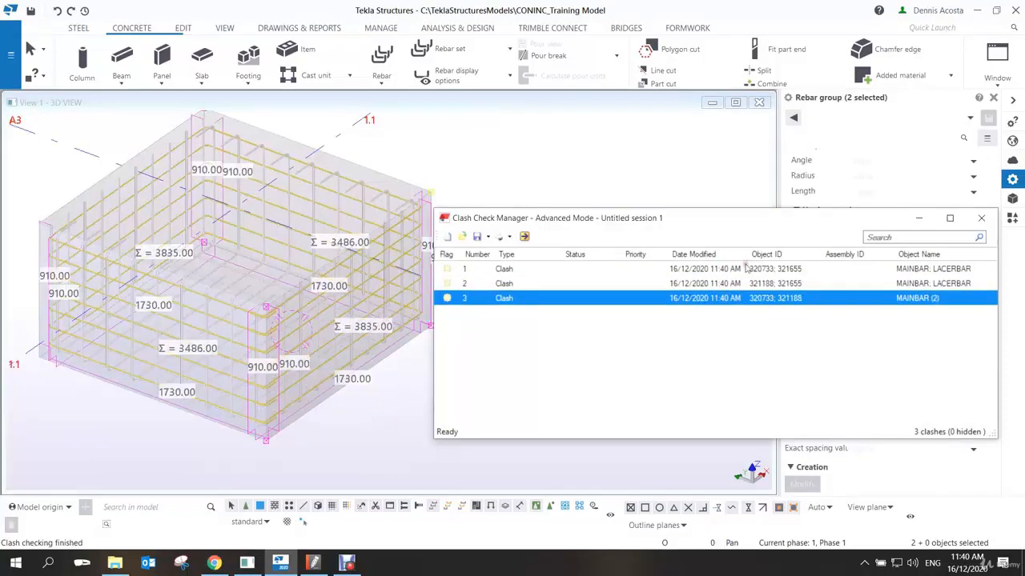
pyautogui.click(775, 271)
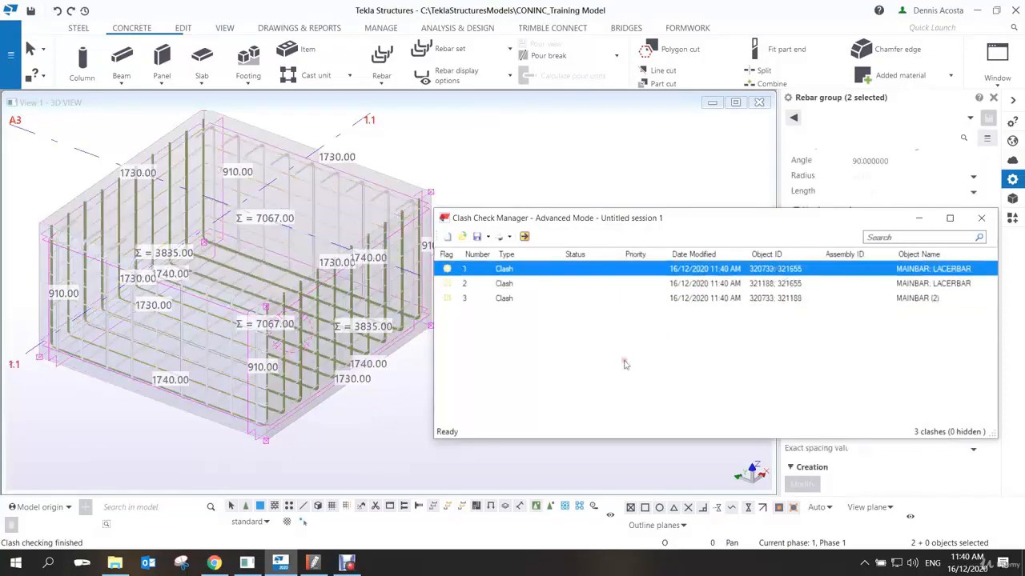
# Examine up close where the lacer bars cross the main bars near the footing's bottom corner, and deselect the groups.
pyautogui.scroll(10, 350, 477)
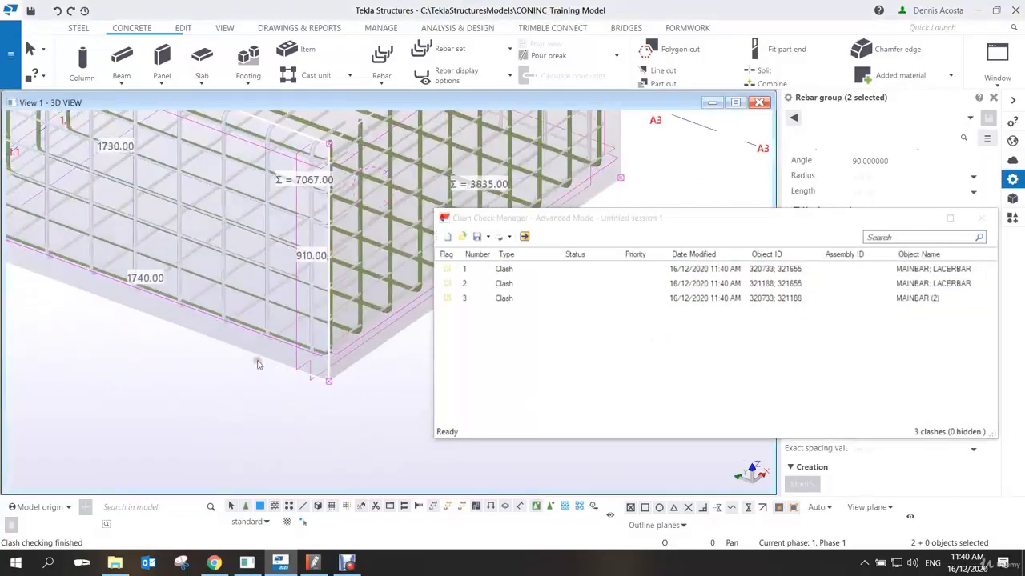
pyautogui.scroll(5, 264, 336)
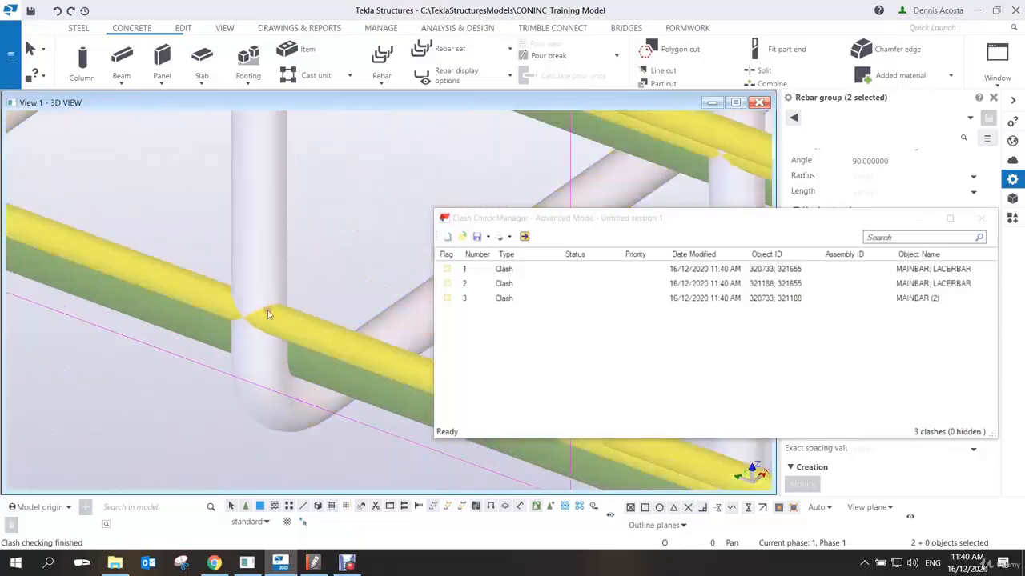
pyautogui.scroll(2, 267, 312)
pyautogui.scroll(-10, 399, 324)
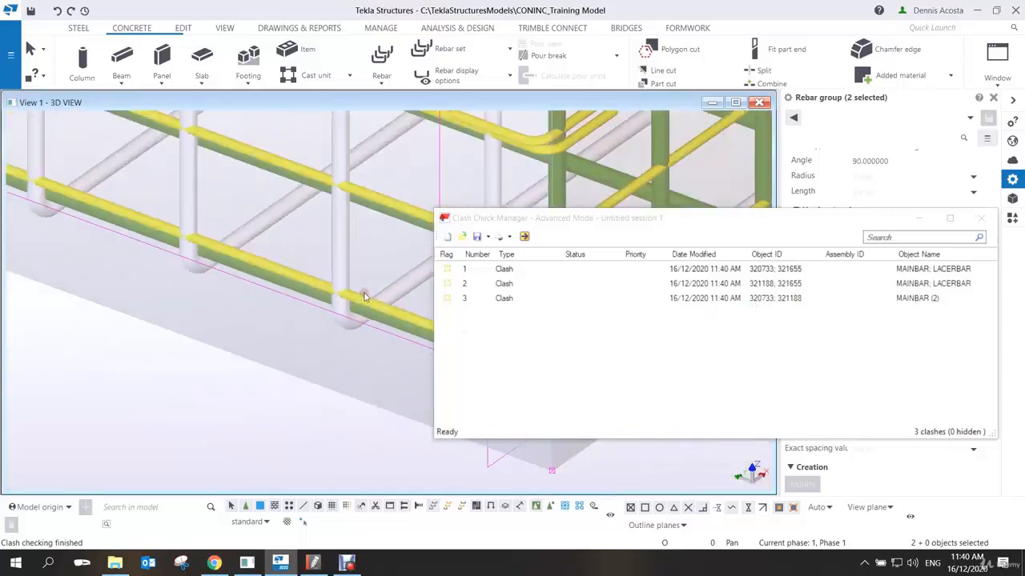
pyautogui.scroll(-3, 339, 315)
pyautogui.click(370, 394)
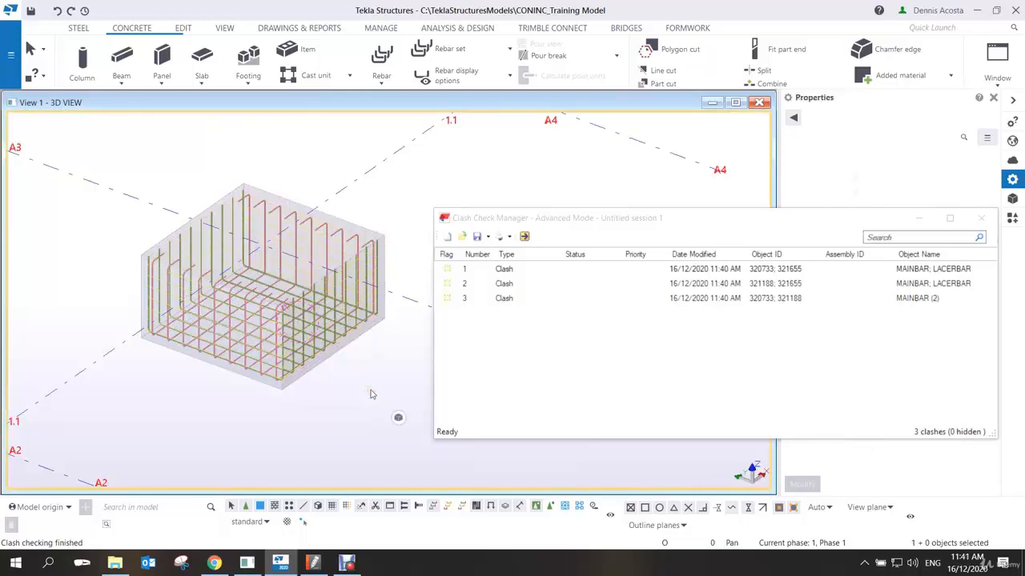
# Step through the three listed clashes again and close the clash check without saving the session.
pyautogui.hotkey('ctrl', '5')
pyautogui.click(762, 284)
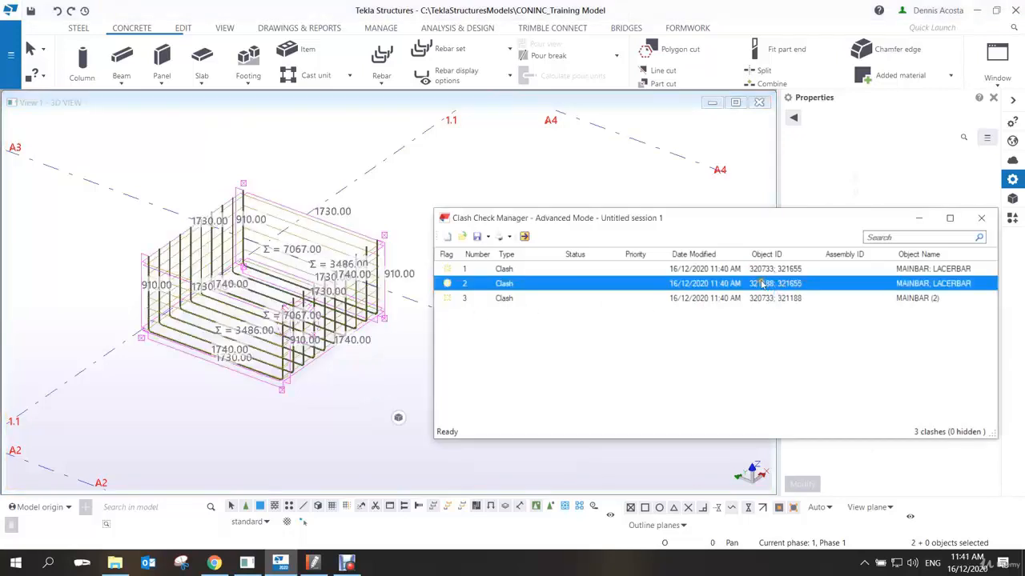
pyautogui.click(762, 270)
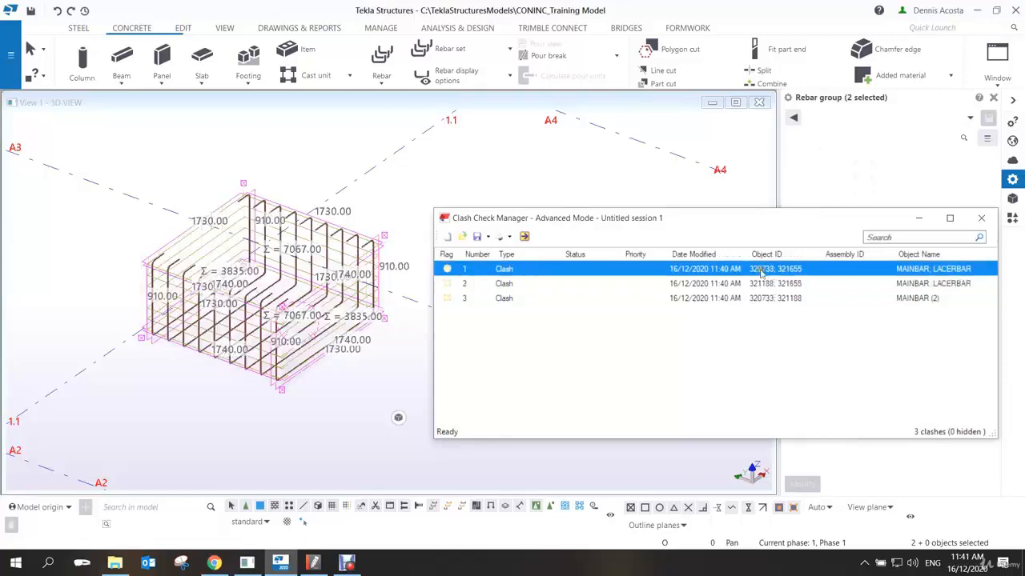
pyautogui.click(763, 285)
pyautogui.click(771, 298)
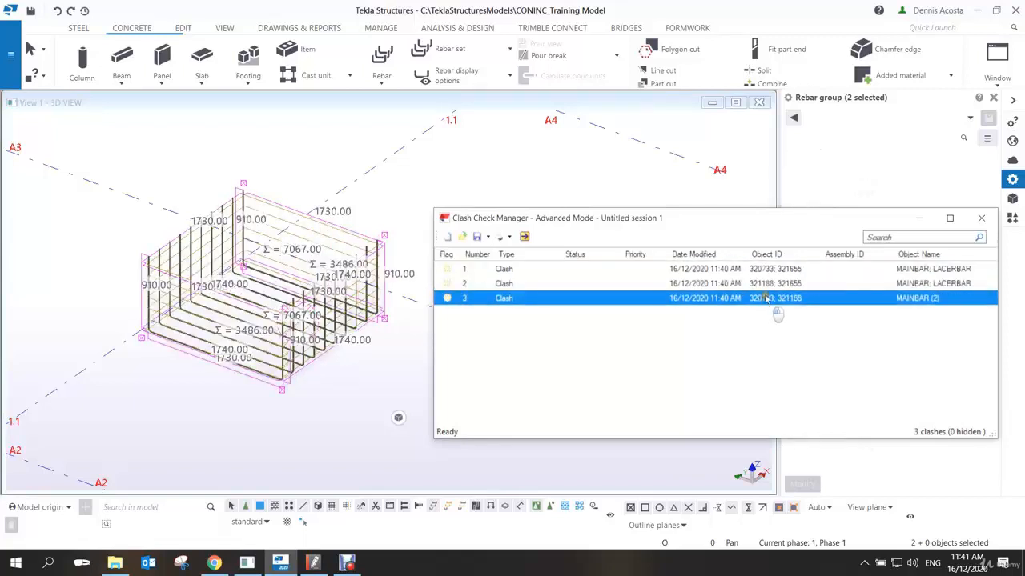
pyautogui.click(765, 284)
pyautogui.click(766, 270)
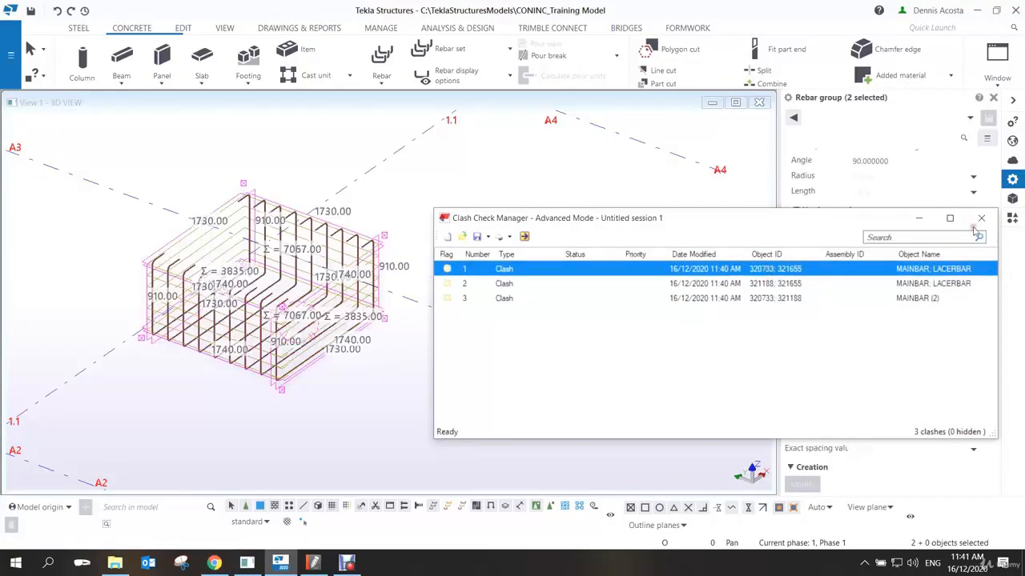
pyautogui.click(981, 217)
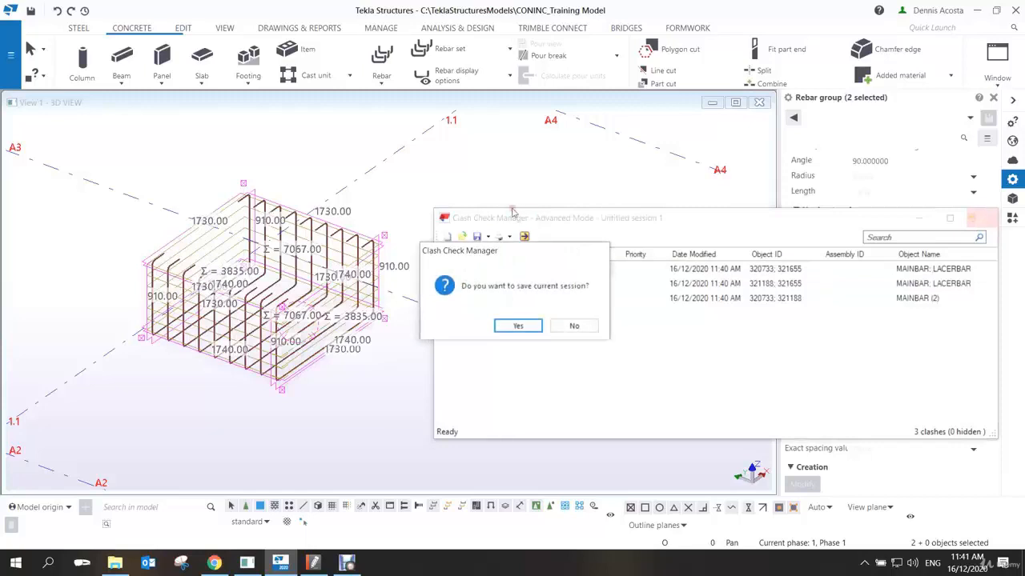
pyautogui.click(573, 327)
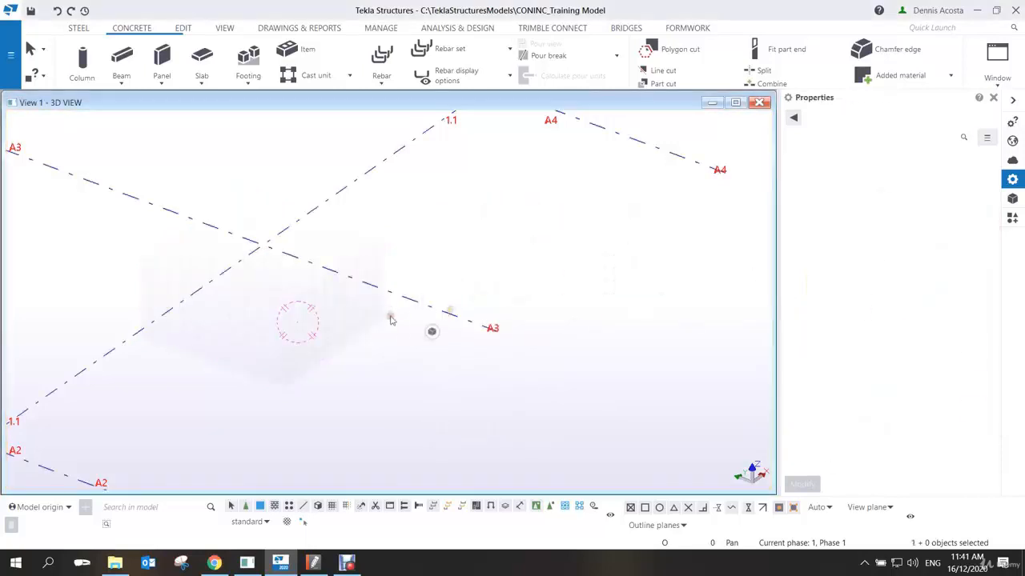
# Set the on-plane cover thickness of the horizontal tie group to 25 and deselect the group.
pyautogui.click(397, 311)
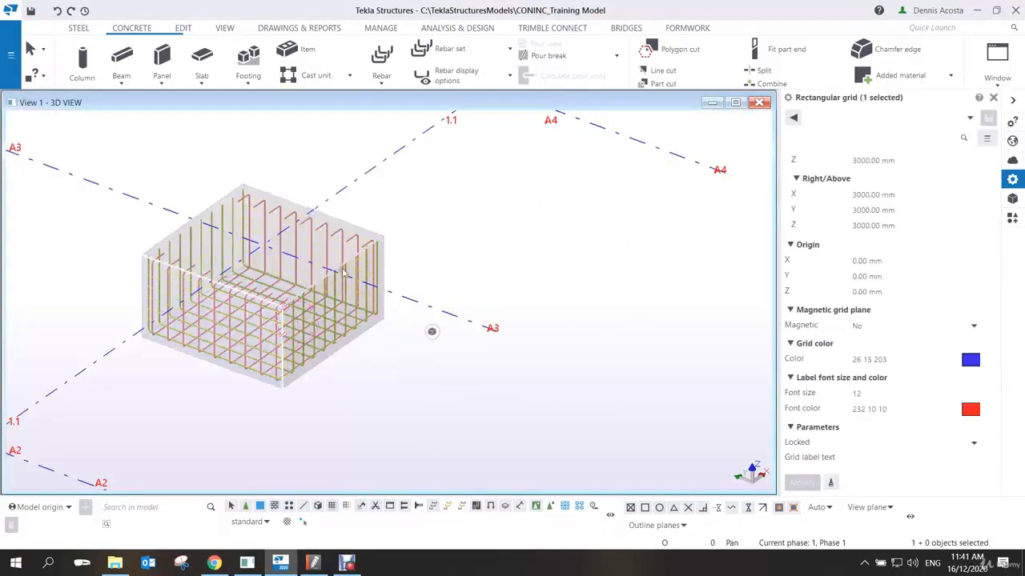
pyautogui.scroll(2, 378, 276)
pyautogui.click(380, 275)
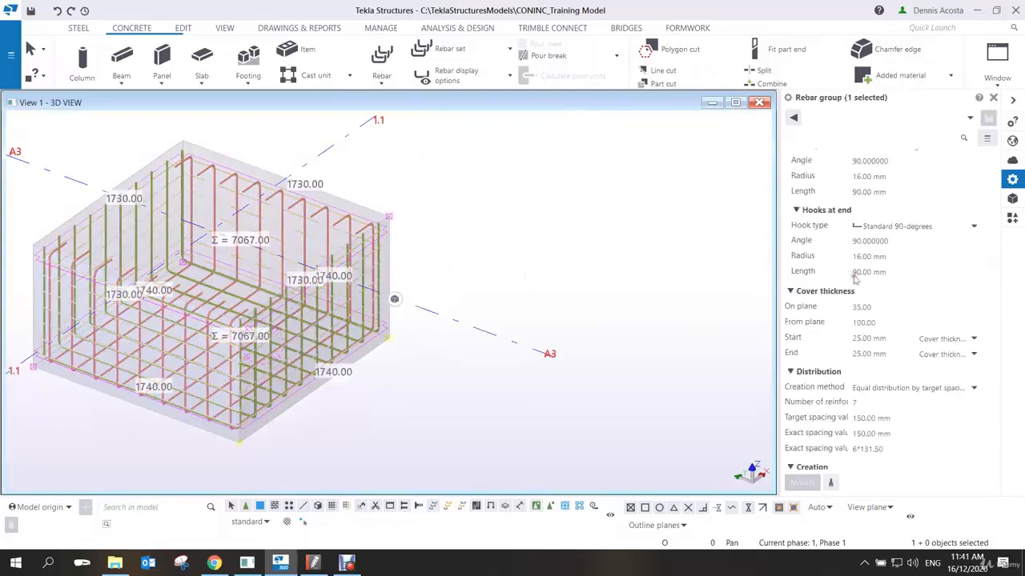
pyautogui.moveTo(878, 307); pyautogui.dragTo(814, 310)
pyautogui.write('25')
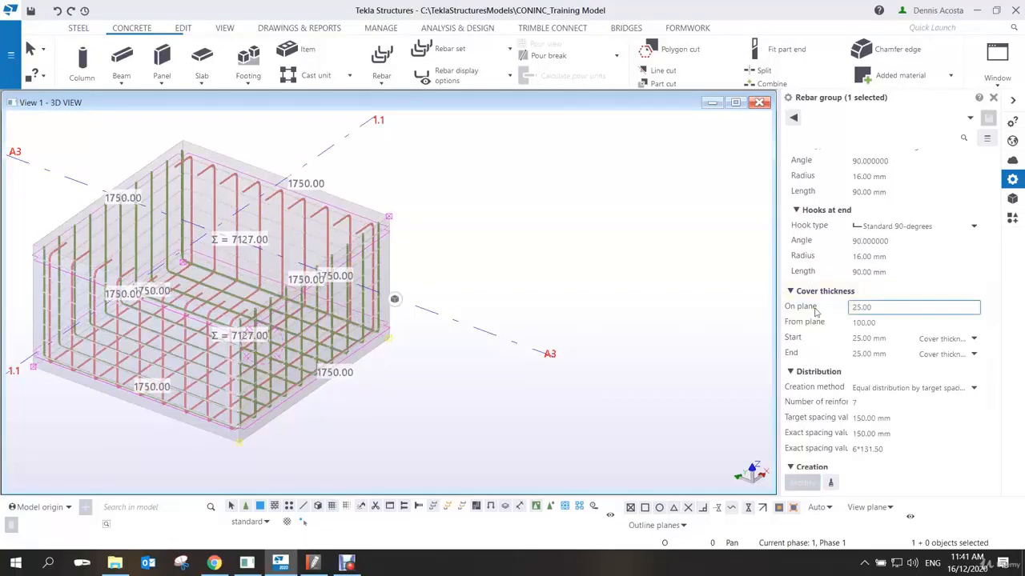
pyautogui.press('Return')
pyautogui.scroll(-2, 471, 288)
pyautogui.scroll(3, 327, 297)
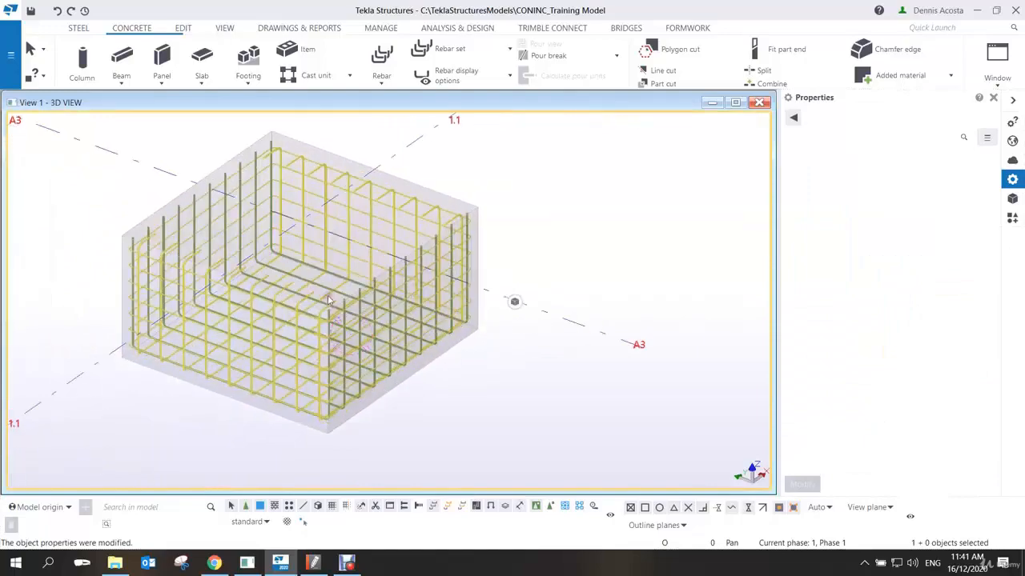
# Inspect the ties around the footing cage and delete the horizontal tie group.
pyautogui.keyDown('ctrl'); pyautogui.moveTo(316, 296); pyautogui.dragTo(434, 308, button='middle'); pyautogui.keyUp('ctrl')
pyautogui.scroll(-5, 433, 309)
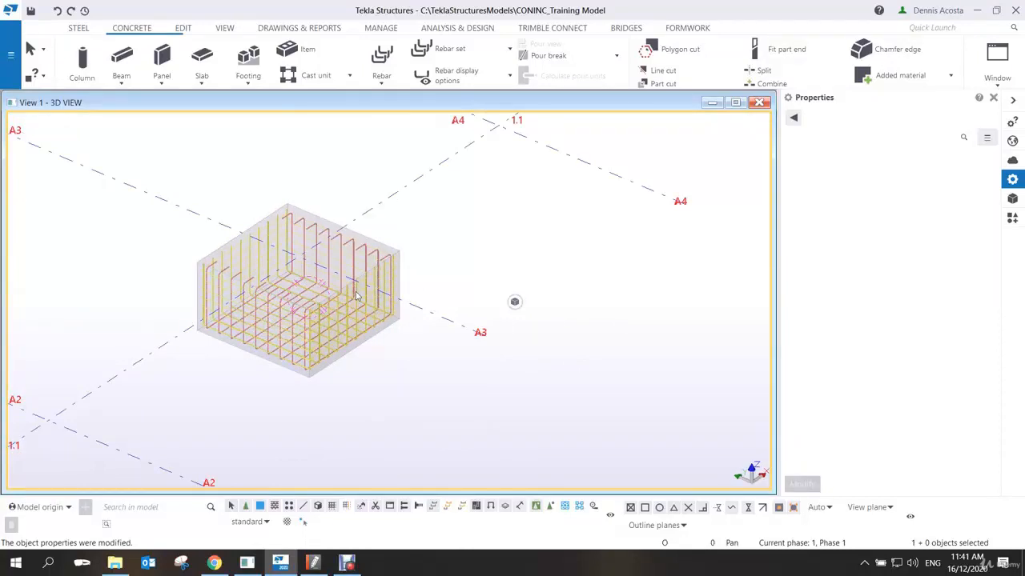
pyautogui.scroll(5, 423, 326)
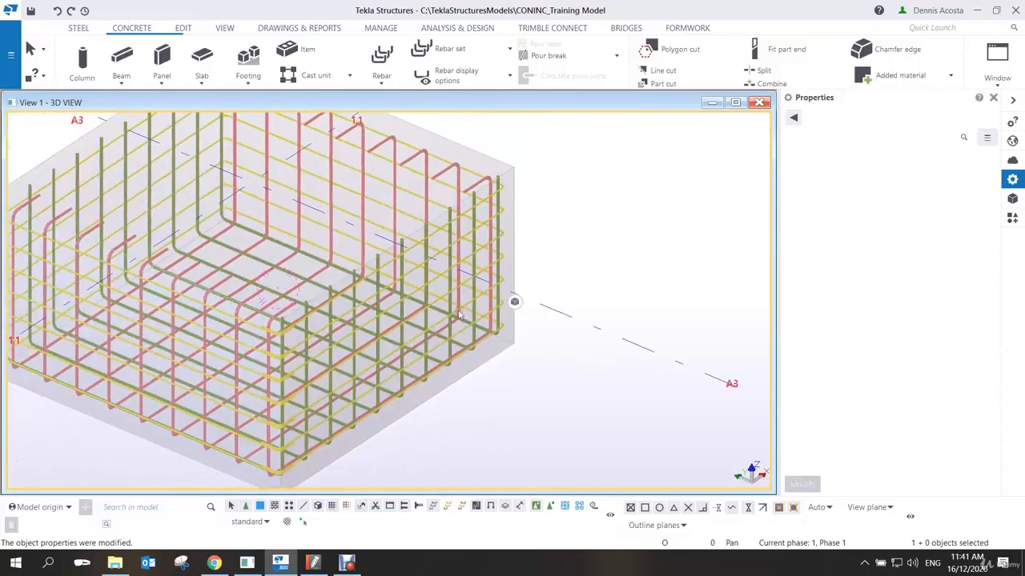
pyautogui.scroll(-4, 460, 316)
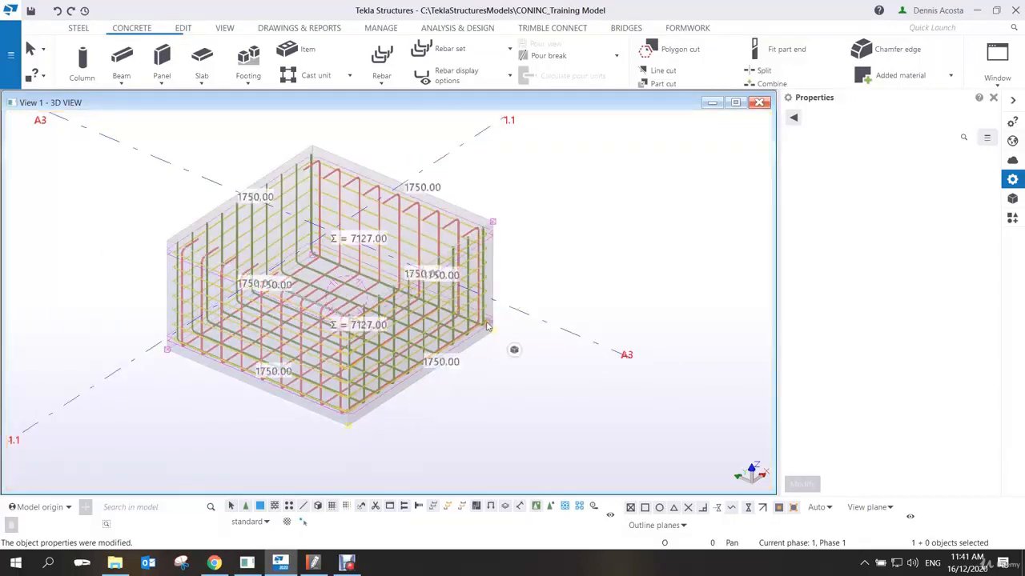
pyautogui.click(521, 298)
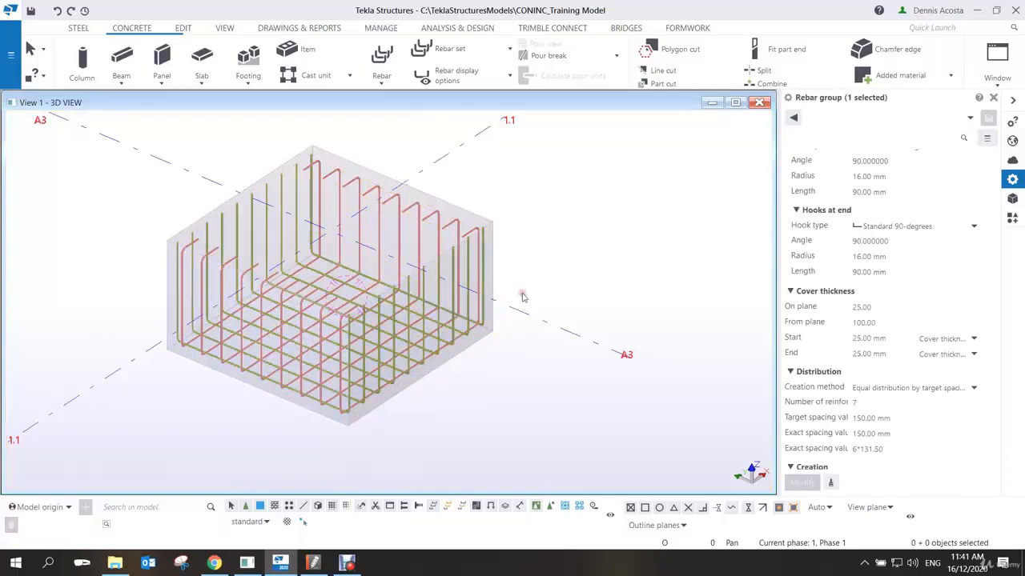
# Start a new rebar group and check its size, class, hook, cover thickness and spacing settings.
pyautogui.scroll(1, 522, 298)
pyautogui.click(382, 70)
pyautogui.click(394, 101)
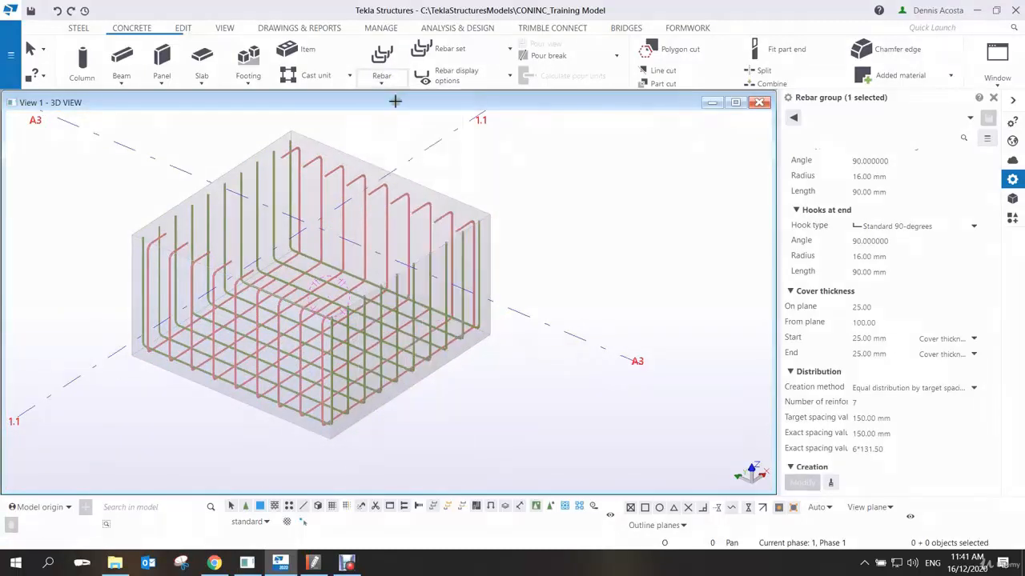
pyautogui.scroll(5, 898, 276)
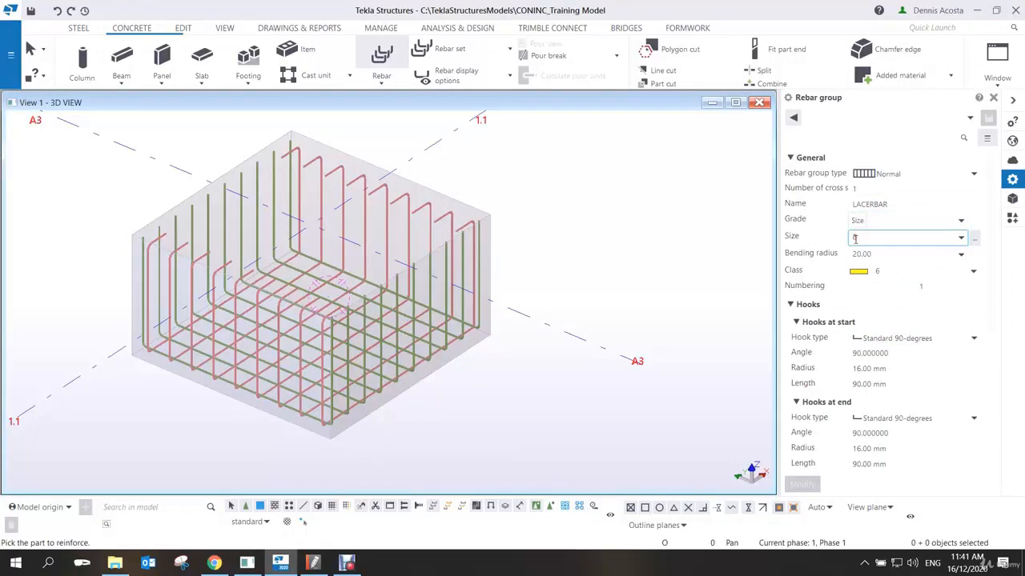
pyautogui.click(877, 271)
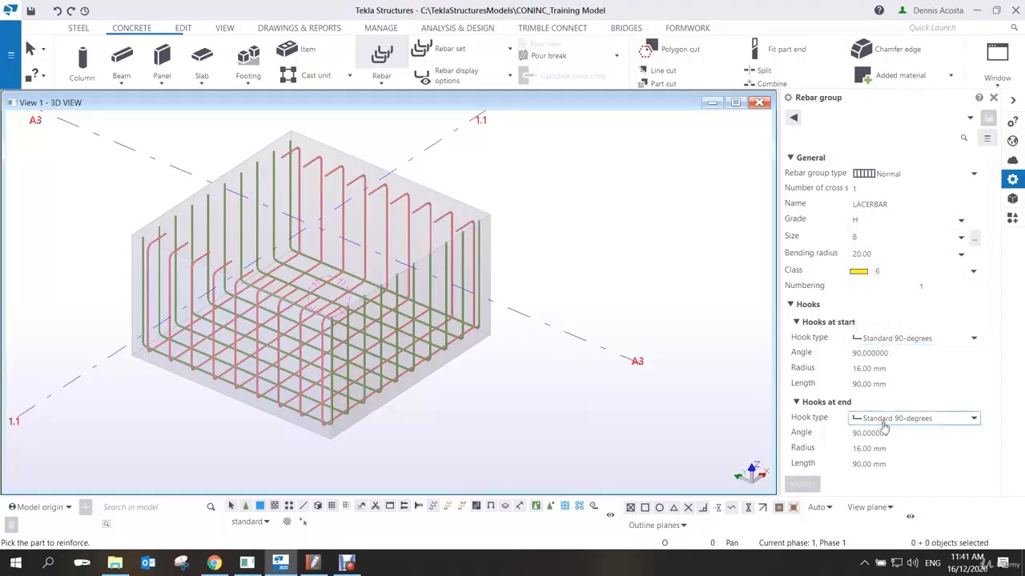
pyautogui.scroll(-3, 886, 428)
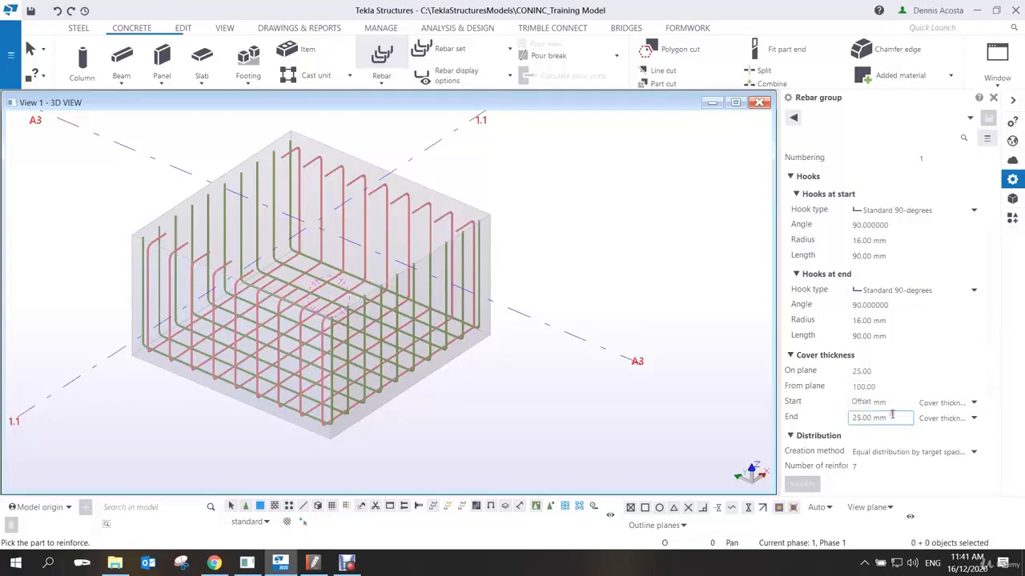
pyautogui.scroll(-3, 892, 414)
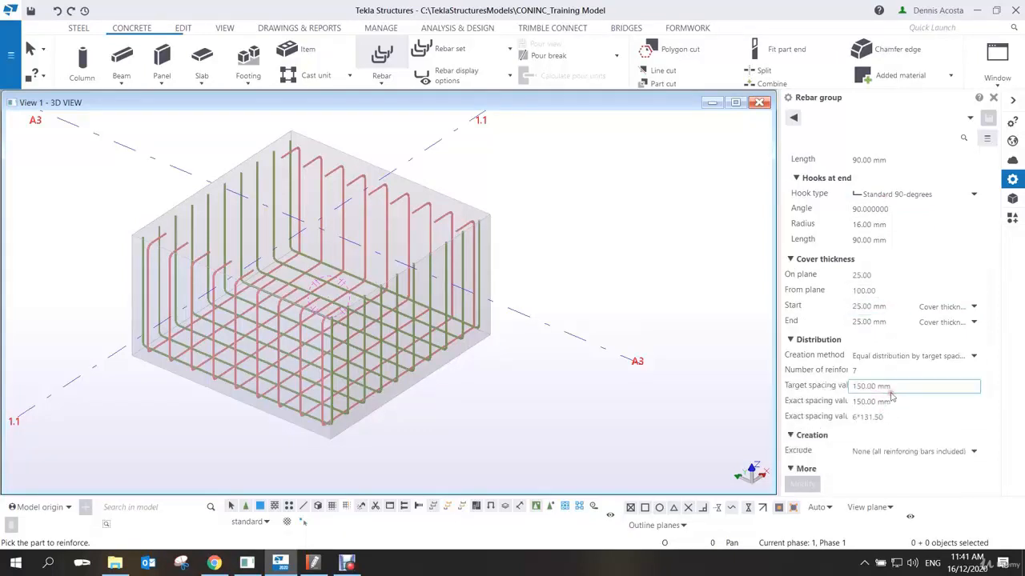
# Pick the pad footing for the tie group and trace the bar shape along its bottom edges from the front through the right to the back corner.
pyautogui.moveTo(409, 332); pyautogui.dragTo(497, 330, button='middle')
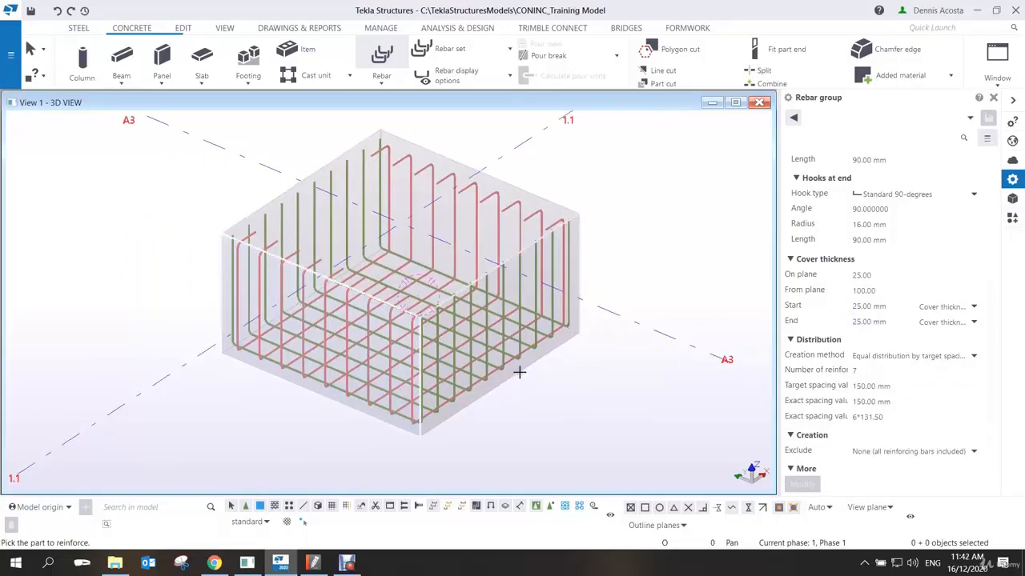
pyautogui.click(519, 370)
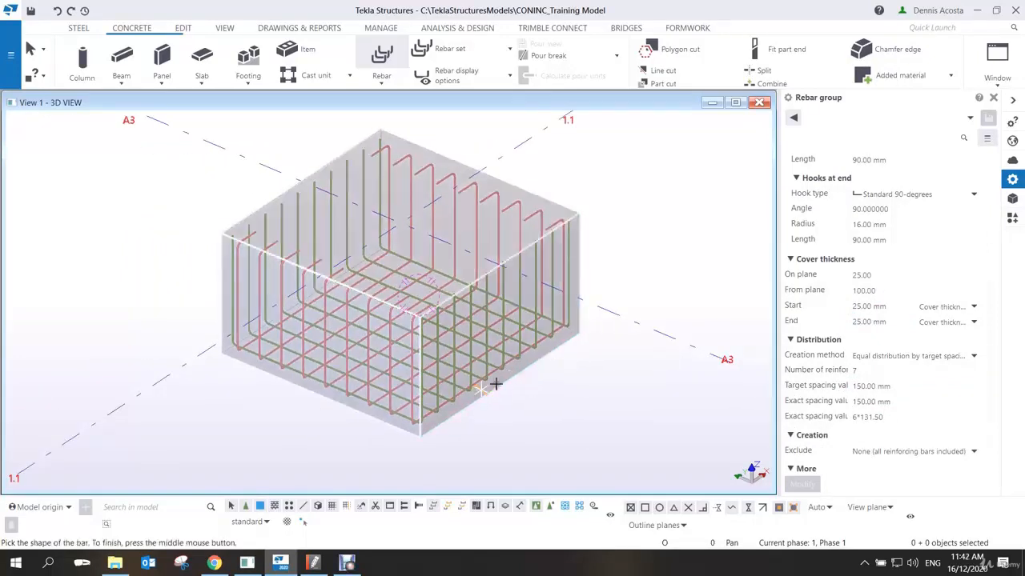
pyautogui.click(418, 438)
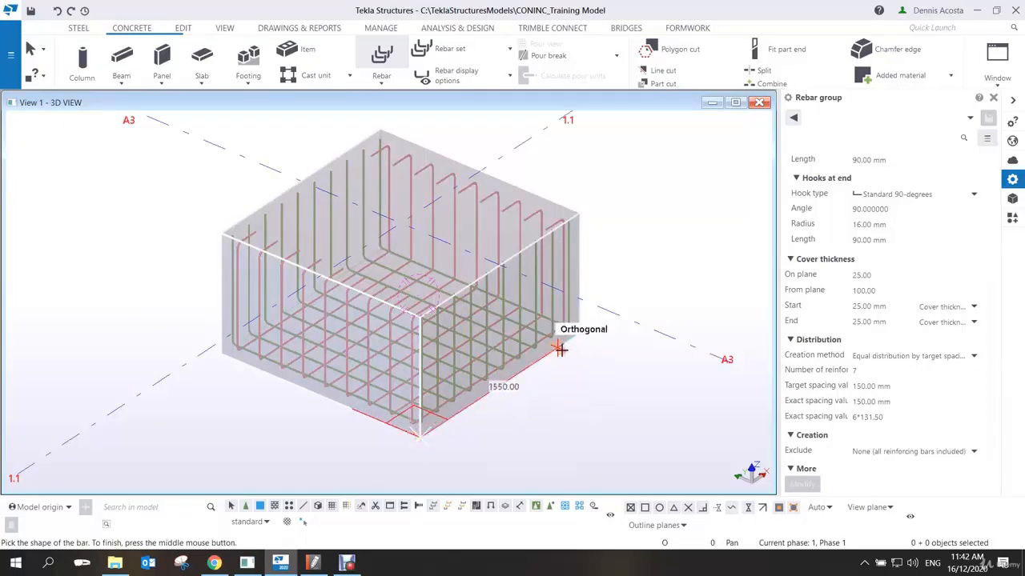
pyautogui.click(579, 334)
pyautogui.scroll(5, 382, 228)
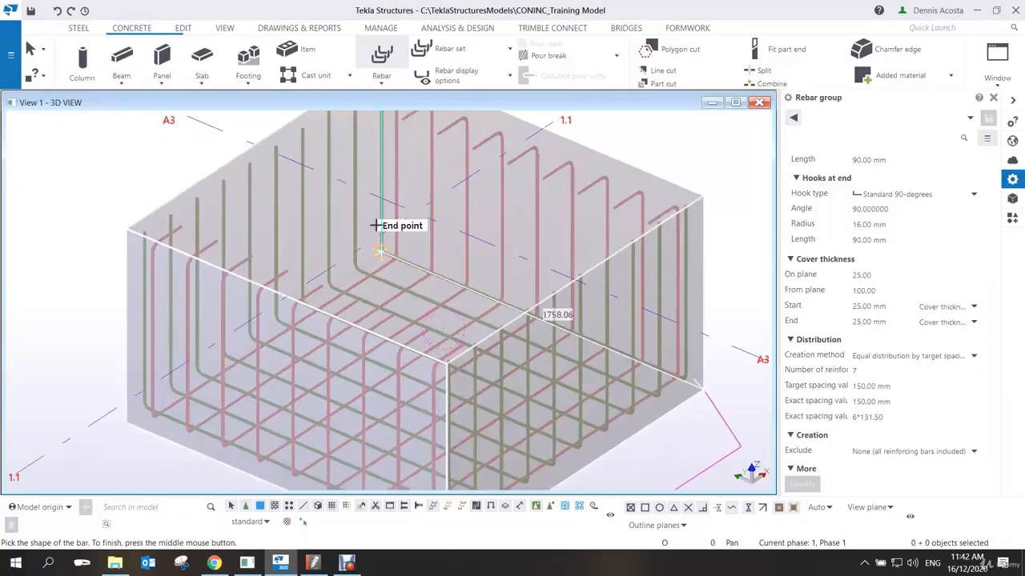
pyautogui.scroll(3, 392, 287)
pyautogui.scroll(-2, 389, 291)
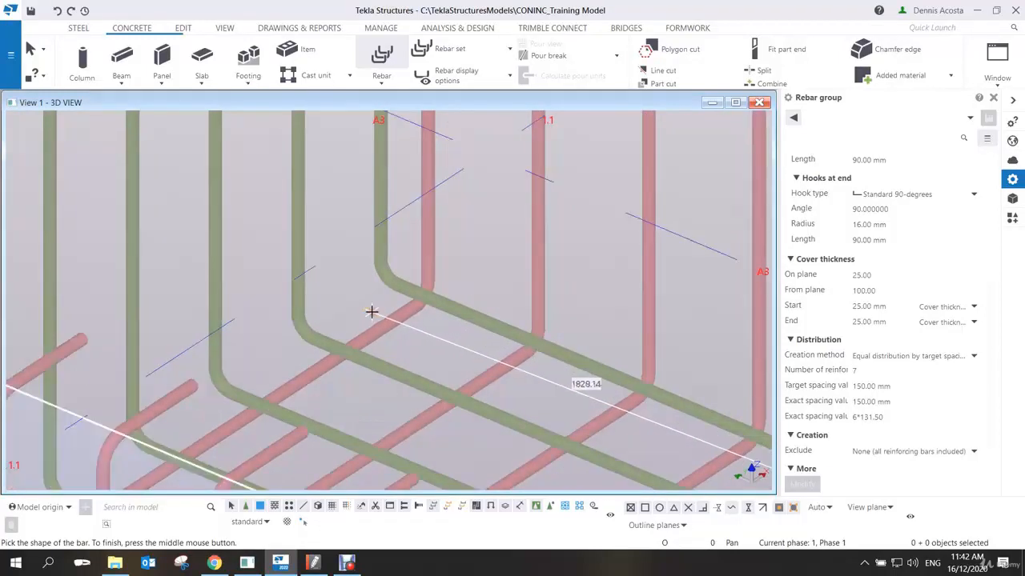
pyautogui.moveTo(373, 313)
pyautogui.keyDown('ctrl'); pyautogui.mouseDown(button='middle')
pyautogui.moveTo(387, 316)
pyautogui.moveTo(389, 302)
pyautogui.moveTo(387, 333)
pyautogui.moveTo(383, 323)
pyautogui.mouseUp(button='middle'); pyautogui.keyUp('ctrl')
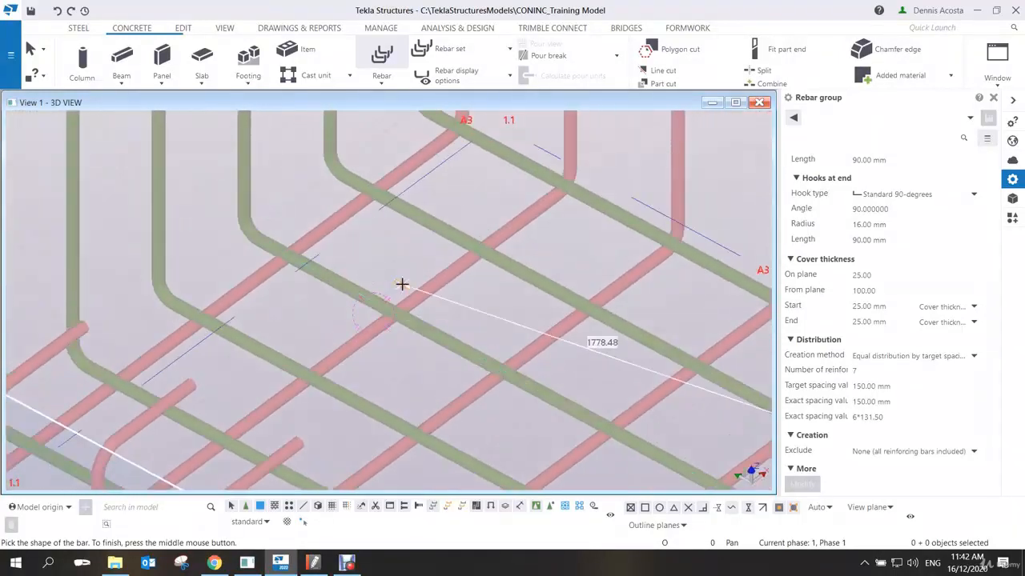
pyautogui.moveTo(423, 248); pyautogui.dragTo(346, 397, button='middle')
pyautogui.scroll(-4, 352, 328)
pyautogui.scroll(5, 356, 319)
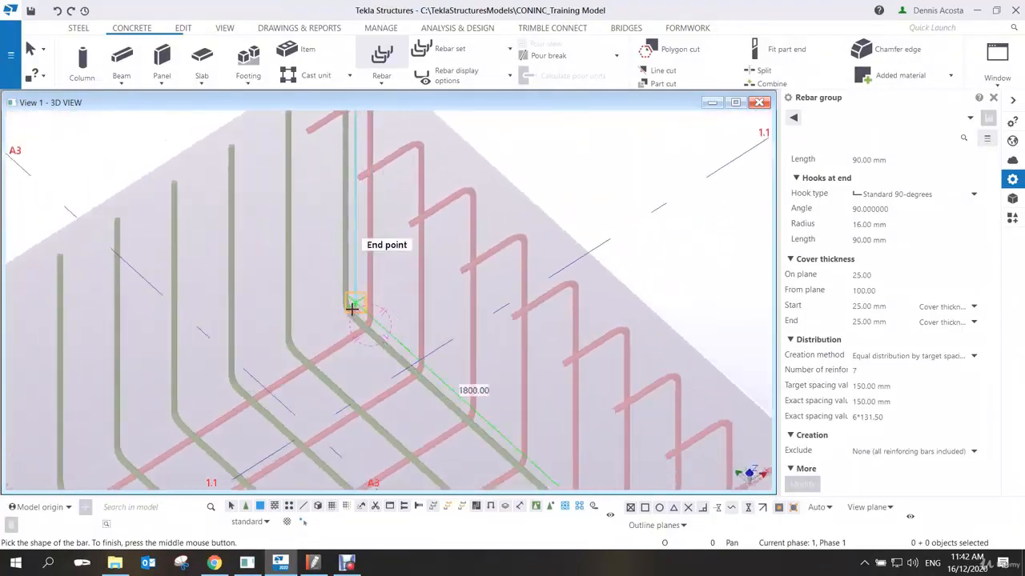
pyautogui.scroll(-5, 438, 280)
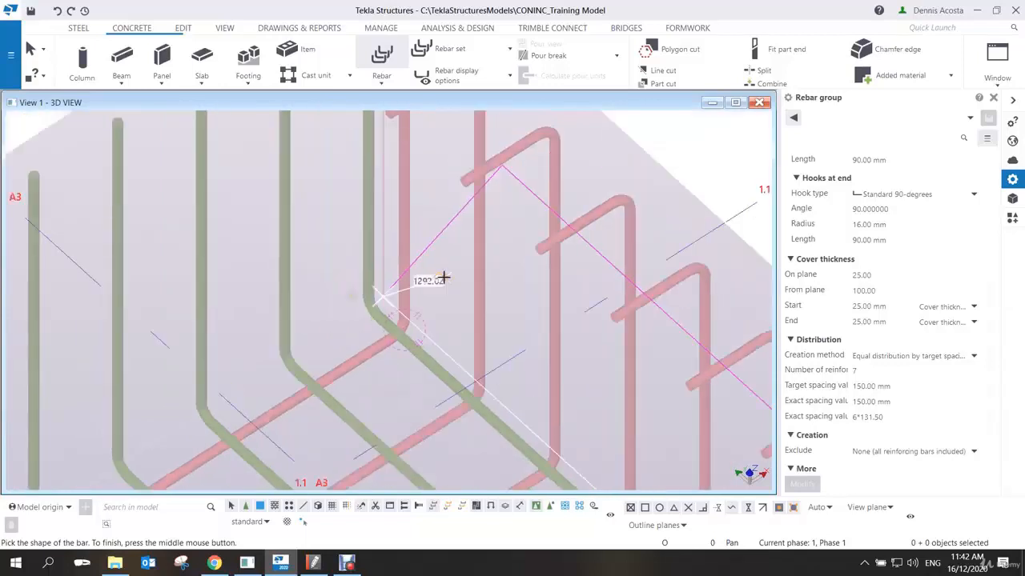
pyautogui.scroll(5, 412, 300)
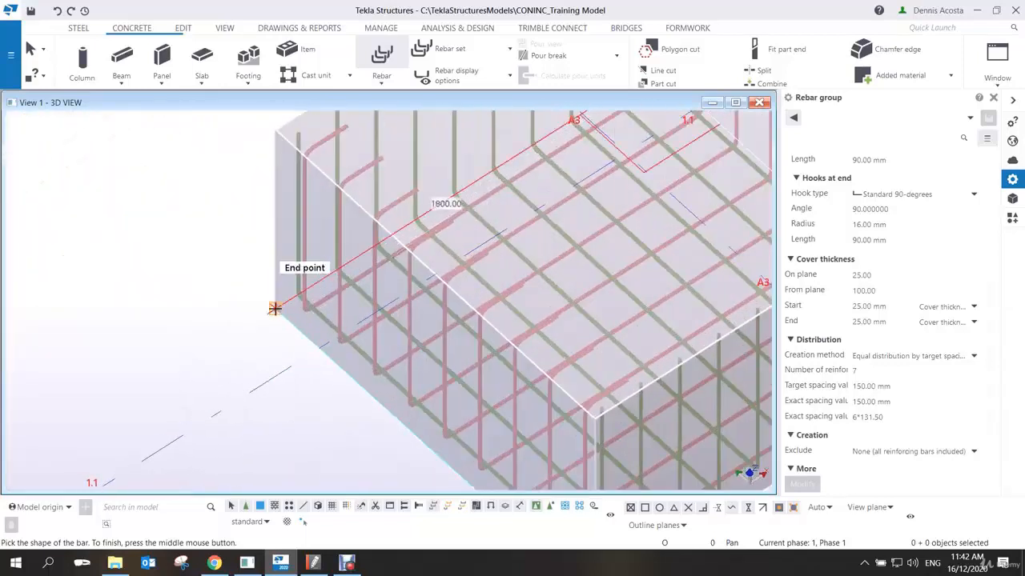
# Continue the tie shape through the footing's left bottom corner and close it at the front starting corner.
pyautogui.click(274, 308)
pyautogui.moveTo(434, 370); pyautogui.dragTo(305, 203, button='middle')
pyautogui.scroll(-2, 305, 204)
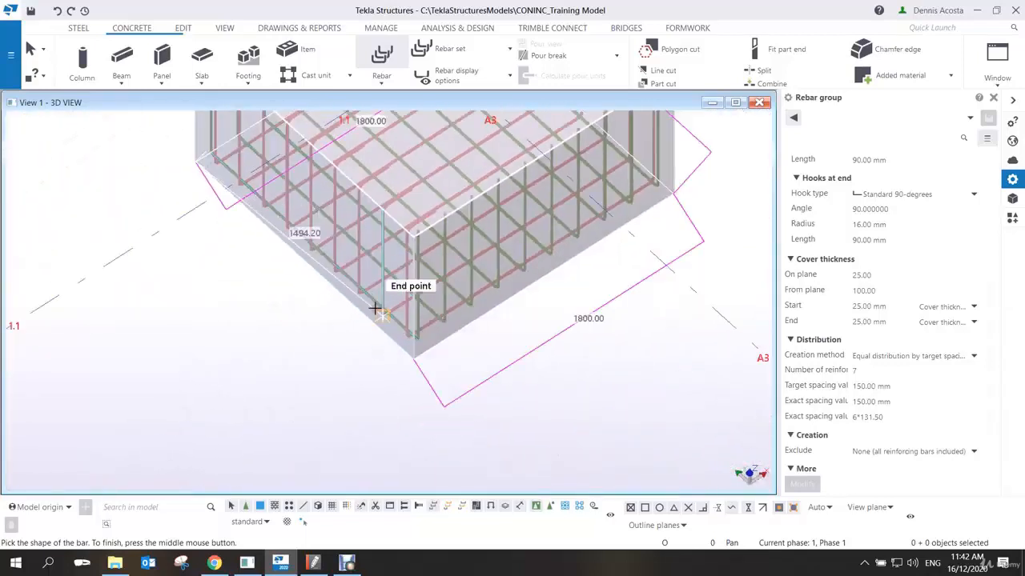
pyautogui.click(411, 355)
pyautogui.moveTo(457, 329); pyautogui.dragTo(417, 384, button='middle')
pyautogui.scroll(-3, 415, 385)
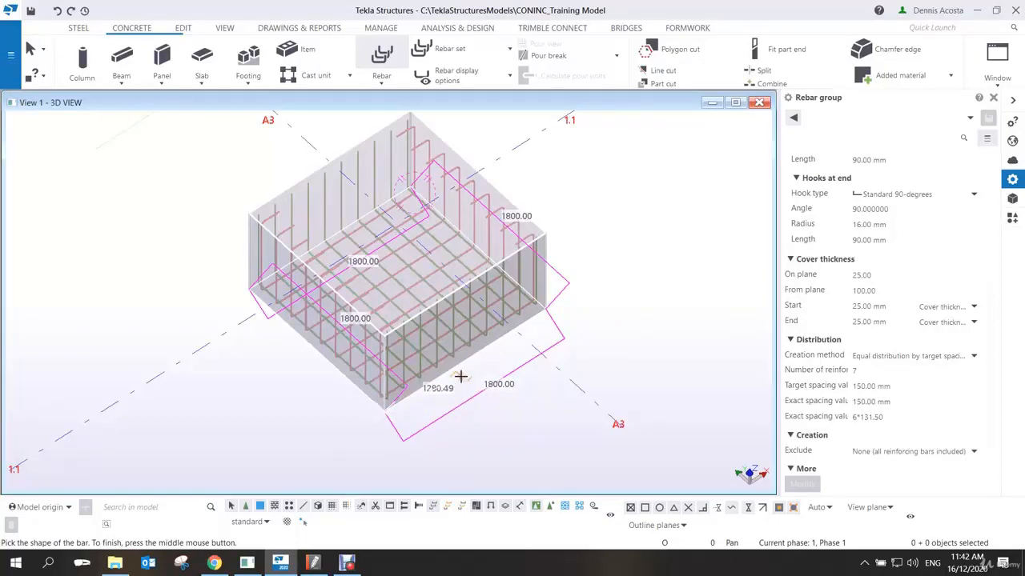
# Remove the last shape point, pick the front bottom corner again and finish the tie shape.
pyautogui.press('BackSpace')
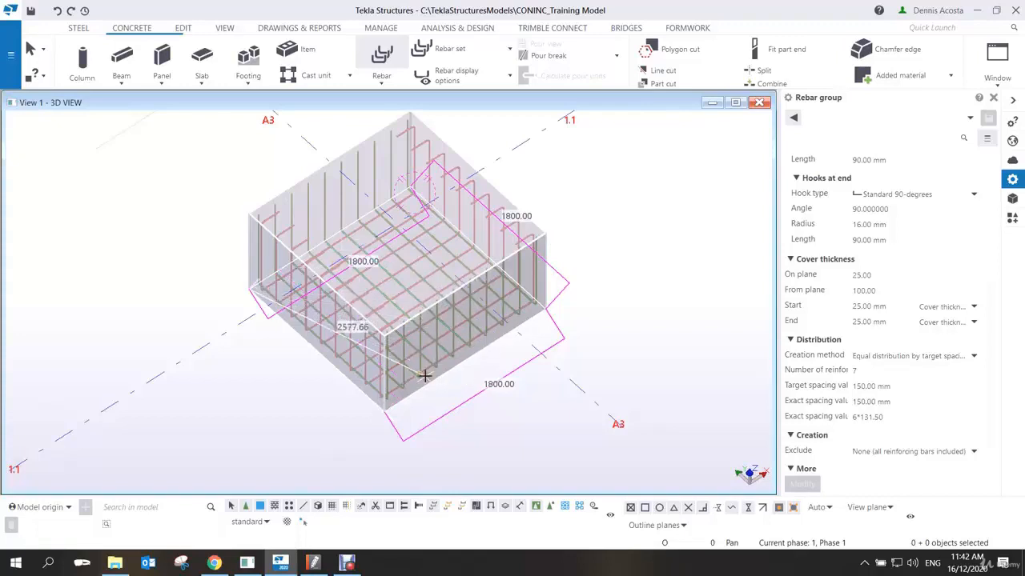
pyautogui.click(427, 377)
pyautogui.press('BackSpace')
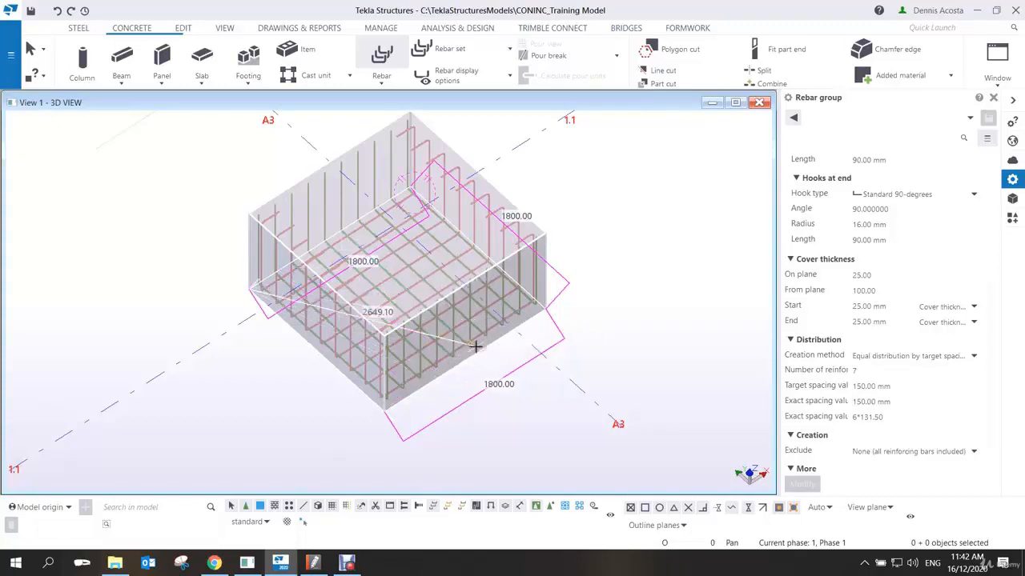
pyautogui.click(387, 412)
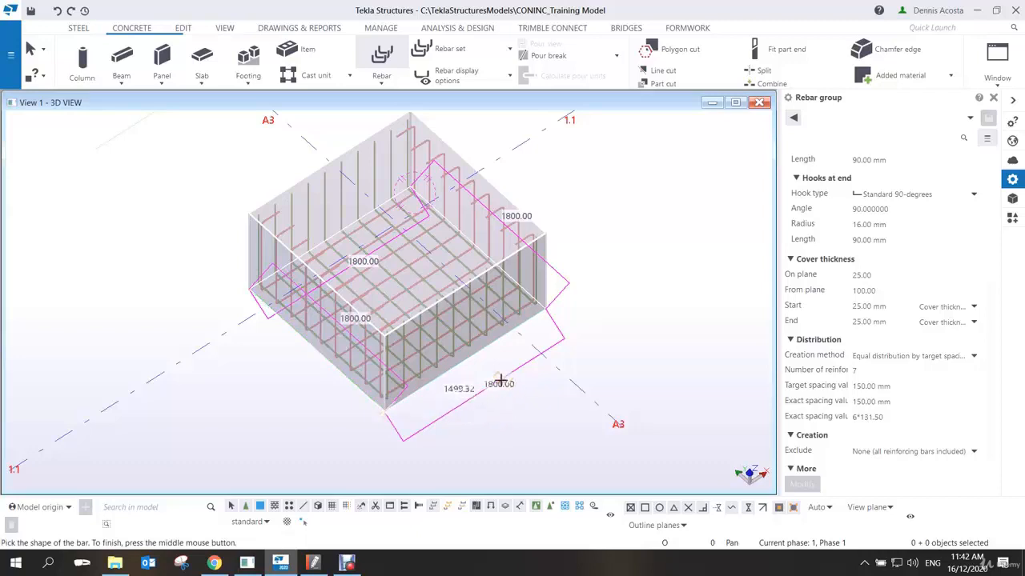
pyautogui.middleClick(567, 186)
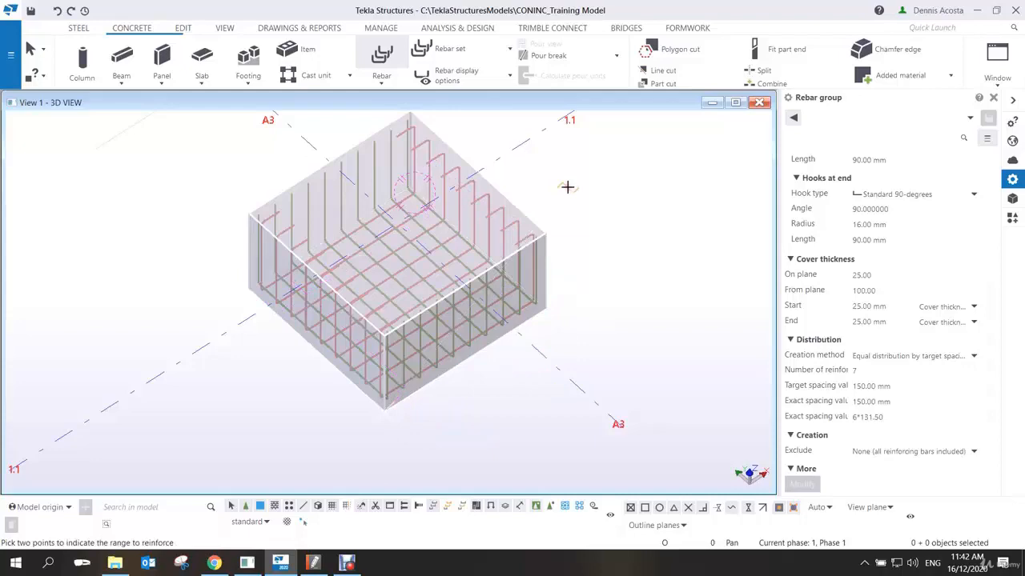
# Distribute the ties up the footing's right vertical edge to its top corner and end the rebar group command.
pyautogui.click(546, 299)
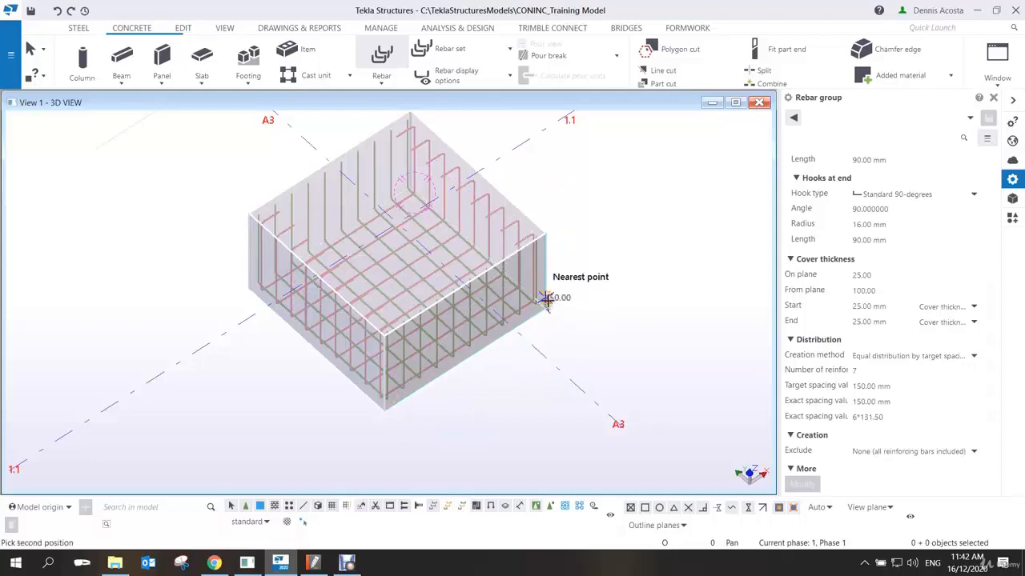
pyautogui.click(547, 232)
pyautogui.rightClick(607, 231)
pyautogui.click(621, 235)
# Examine the new horizontal ties around the footing cage from several angles, checking how they enclose the vertical bars.
pyautogui.scroll(5, 549, 305)
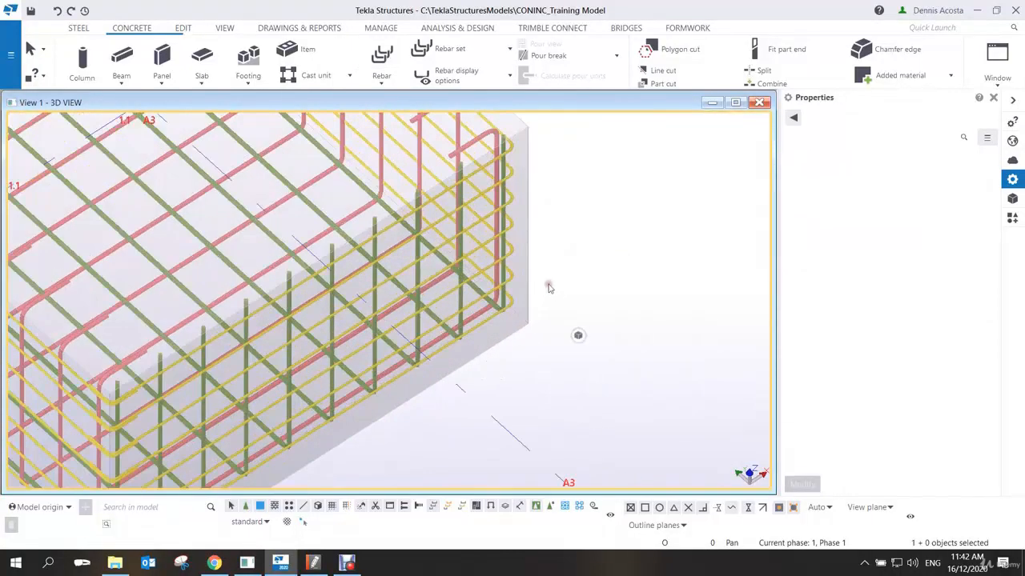
pyautogui.keyDown('ctrl'); pyautogui.moveTo(500, 302); pyautogui.dragTo(506, 332, button='middle'); pyautogui.keyUp('ctrl')
pyautogui.scroll(-5, 462, 288)
pyautogui.scroll(4, 473, 304)
pyautogui.scroll(-2, 511, 336)
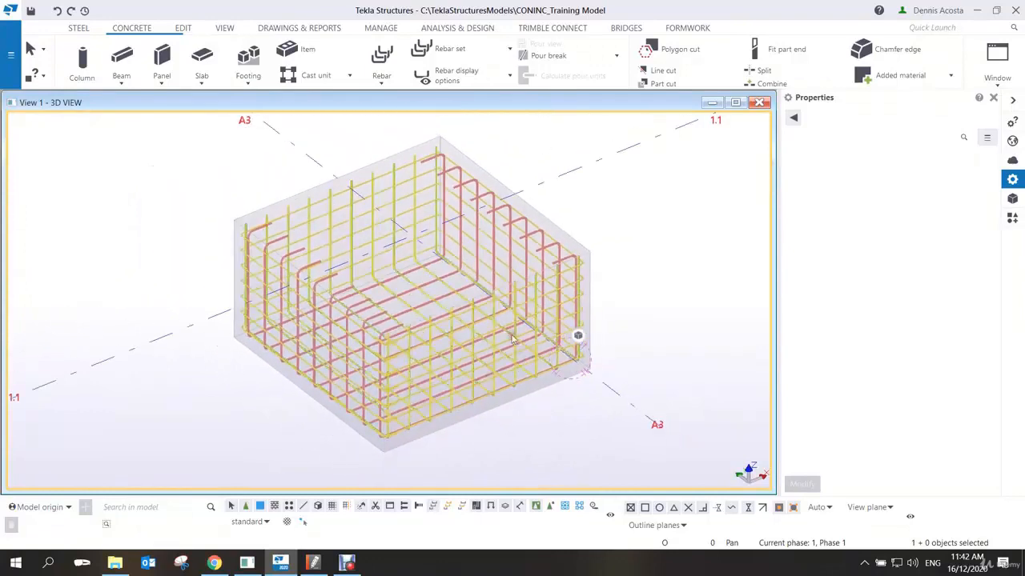
pyautogui.scroll(2, 485, 317)
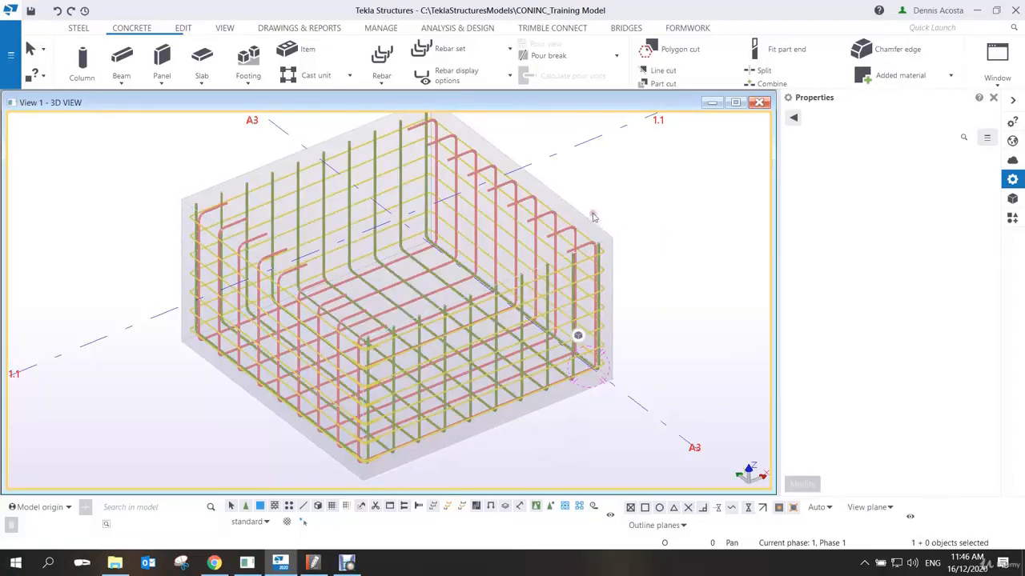
pyautogui.moveTo(532, 221); pyautogui.dragTo(547, 251, button='middle')
pyautogui.scroll(-1, 552, 255)
pyautogui.scroll(-1, 552, 258)
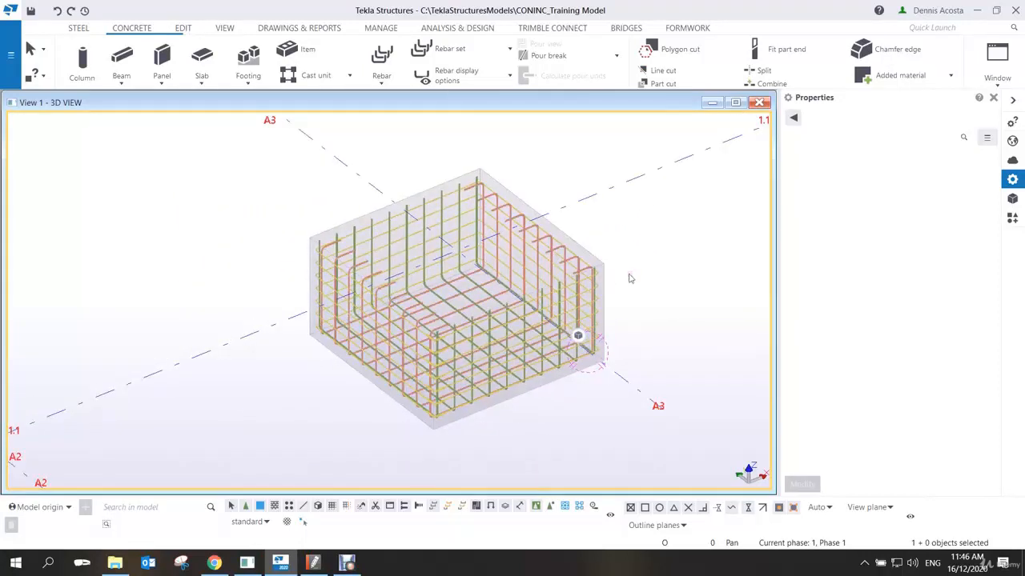
pyautogui.keyDown('ctrl'); pyautogui.moveTo(622, 252); pyautogui.dragTo(430, 318, button='middle'); pyautogui.keyUp('ctrl')
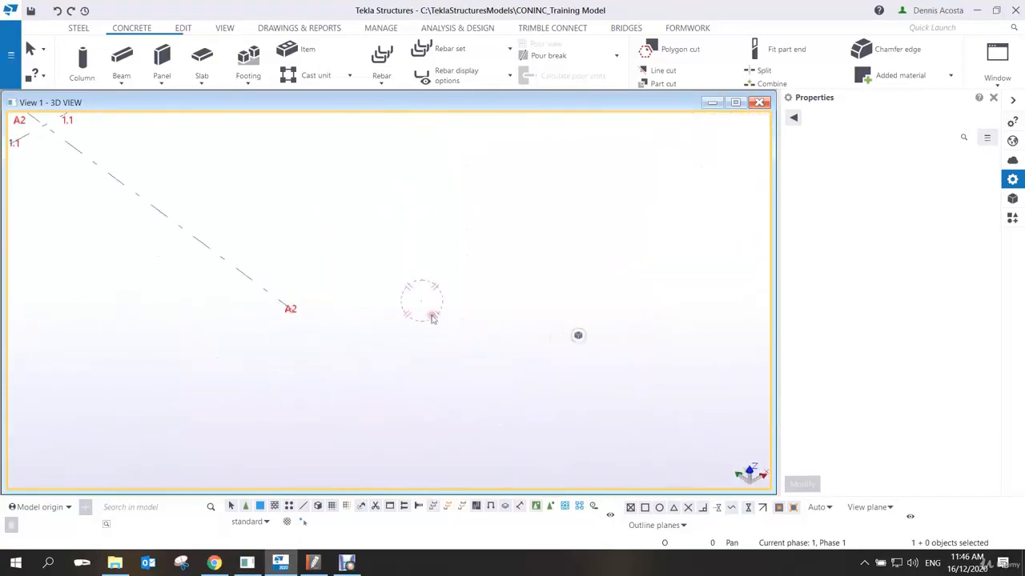
pyautogui.scroll(-4, 426, 356)
pyautogui.moveTo(481, 266); pyautogui.dragTo(481, 369, button='middle')
pyautogui.scroll(4, 463, 309)
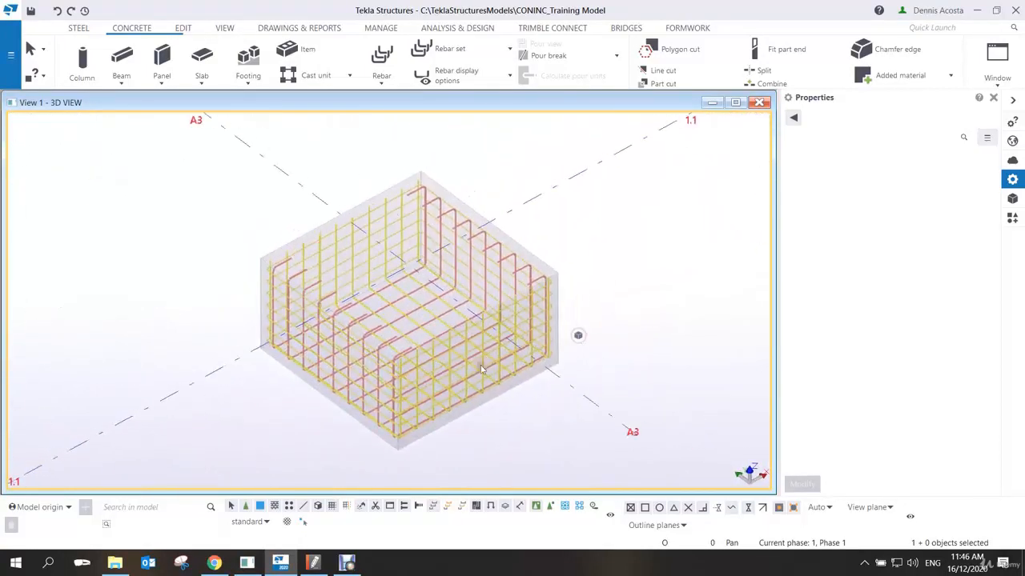
# Set the reinforced pad footing's profile to 1500*2000 and apply the change.
pyautogui.click(558, 292)
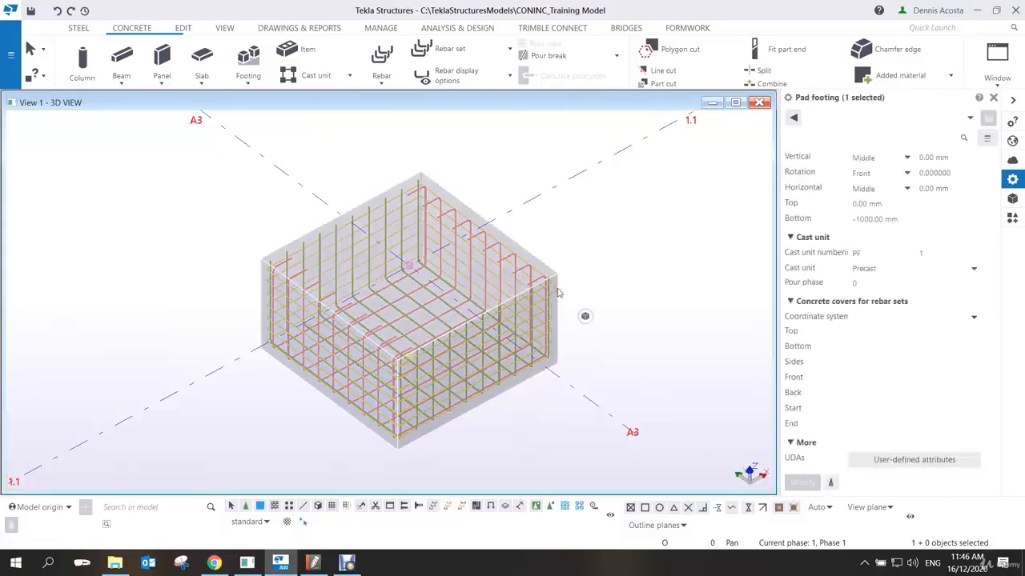
pyautogui.scroll(3, 864, 308)
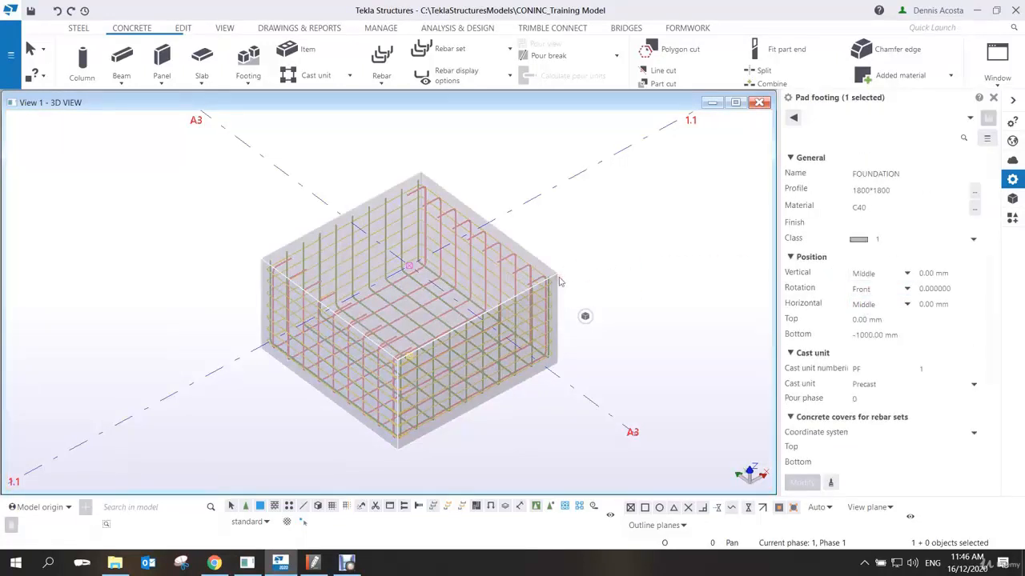
pyautogui.click(905, 191)
pyautogui.moveTo(906, 190); pyautogui.dragTo(805, 196)
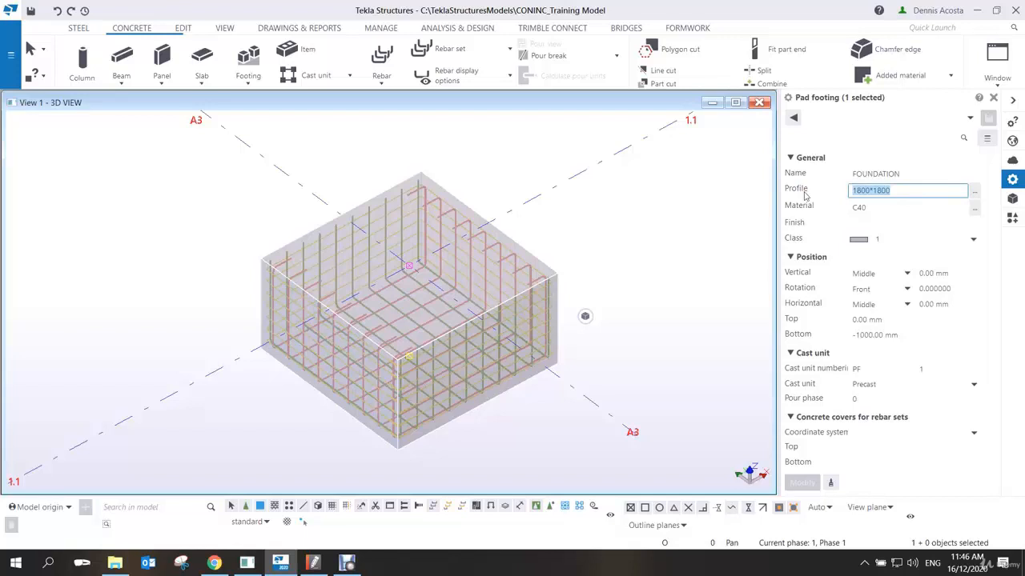
pyautogui.write('1500*1')
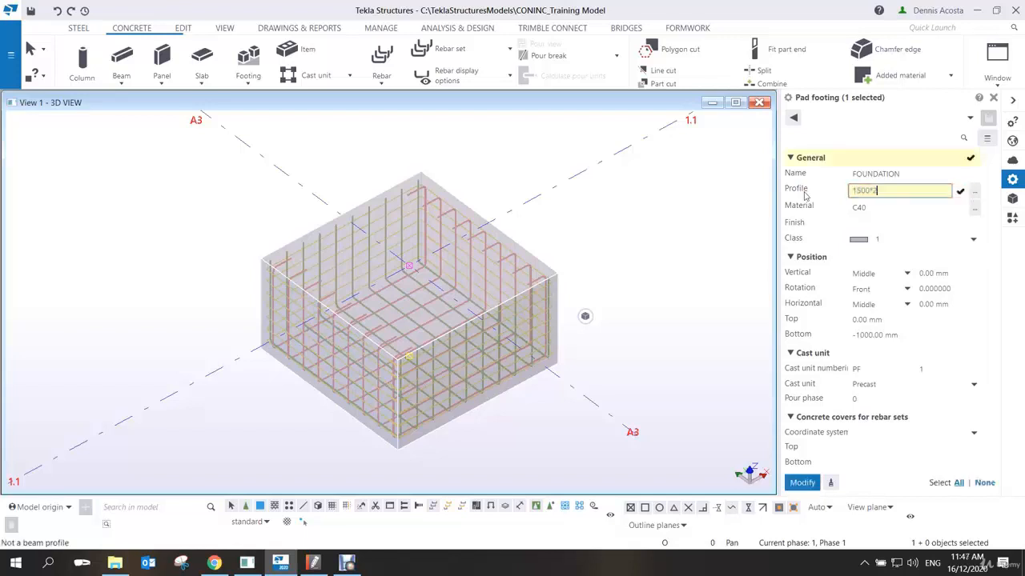
pyautogui.write('000')
pyautogui.press('Return')
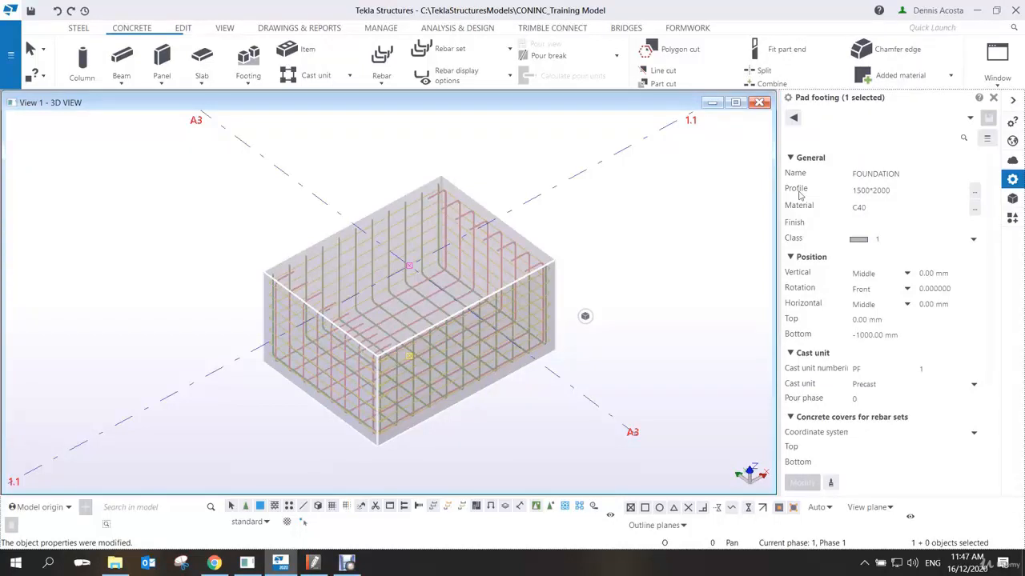
# Return the pad footing's profile to 1800*1800 and apply the change.
pyautogui.click(909, 189)
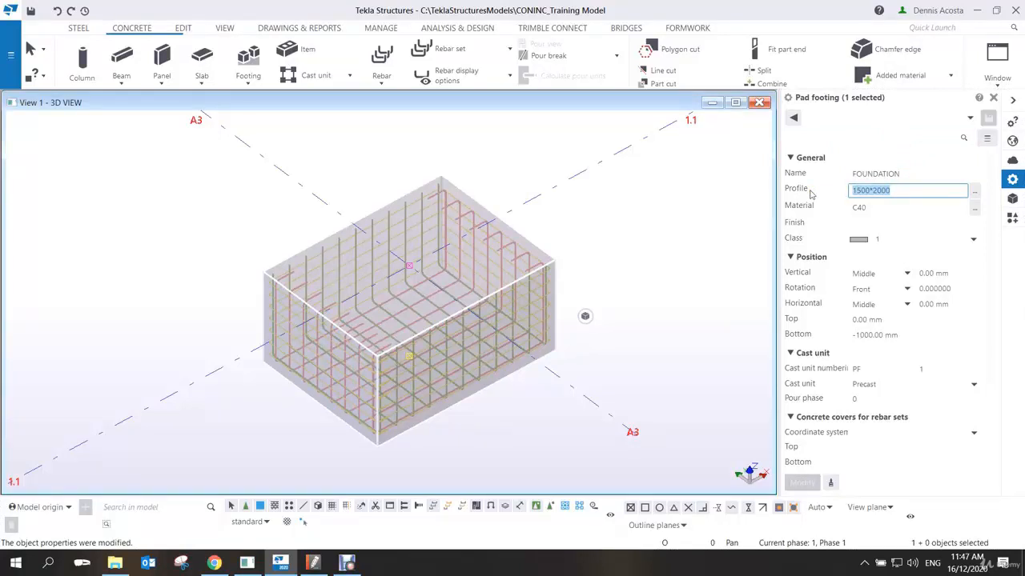
pyautogui.write('18000*1')
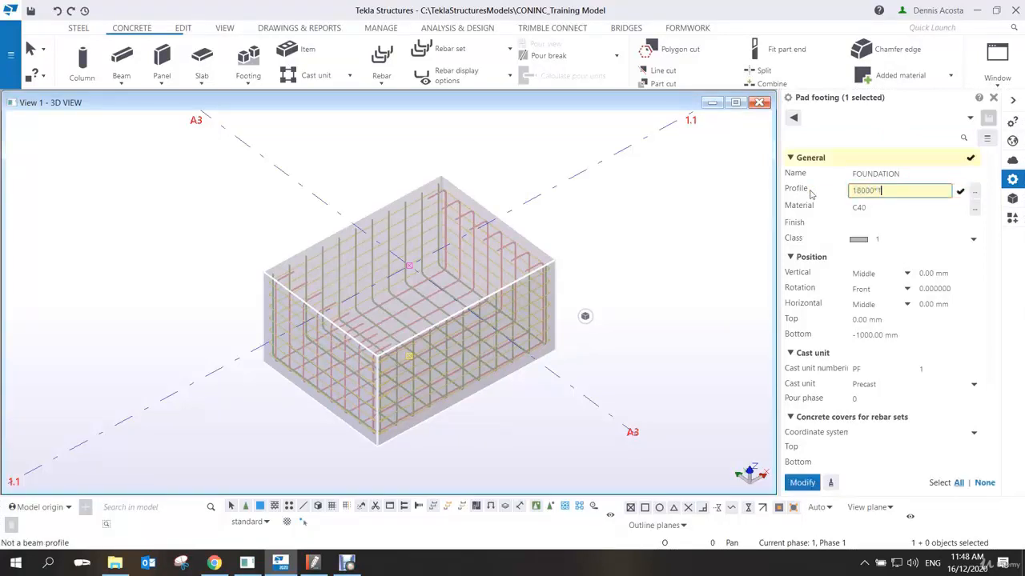
pyautogui.write('8')
pyautogui.press('BackSpace')
pyautogui.press('BackSpace')
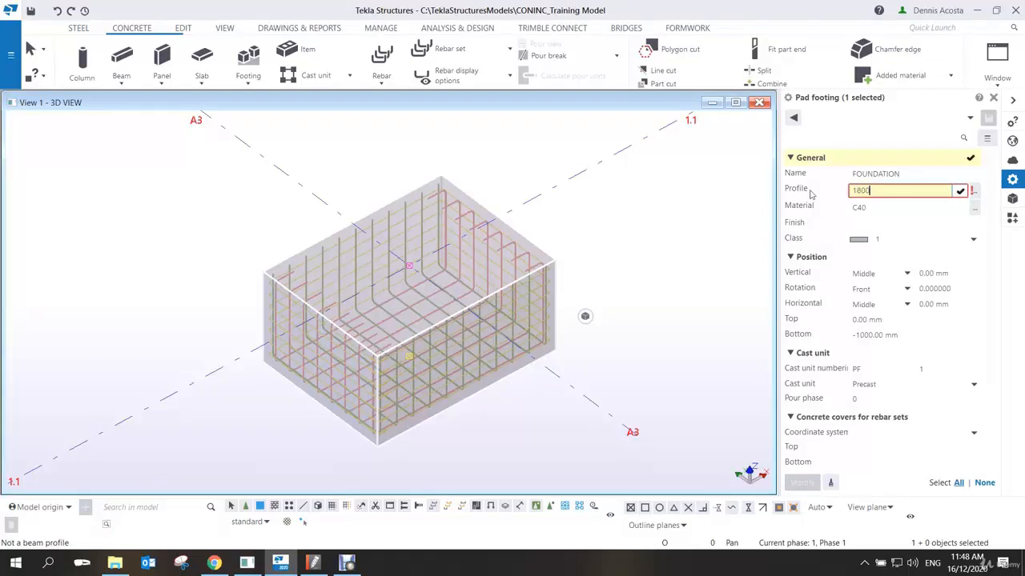
pyautogui.write('*1800')
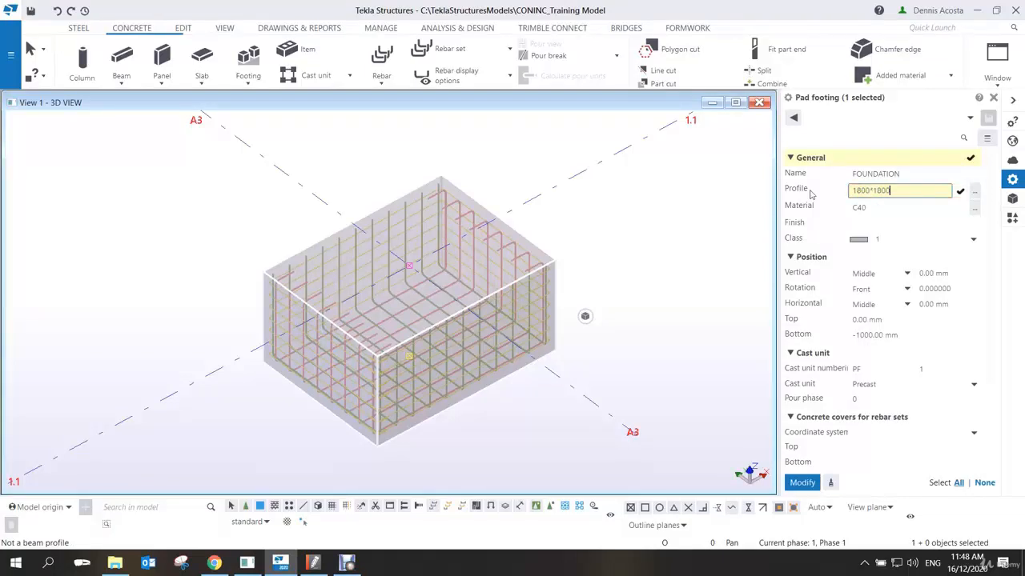
pyautogui.press('Return')
# Deselect the footing and redraw the 3D view to bring back the hidden parts of the structure around it.
pyautogui.keyDown('ctrl'); pyautogui.moveTo(494, 320); pyautogui.dragTo(500, 309, button='middle'); pyautogui.keyUp('ctrl')
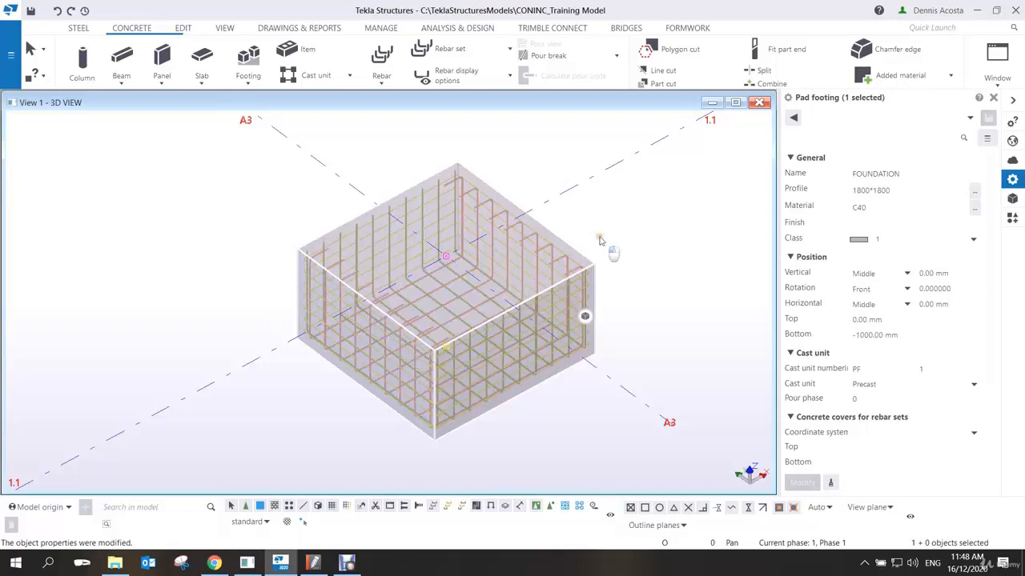
pyautogui.click(615, 254)
pyautogui.scroll(-6, 558, 306)
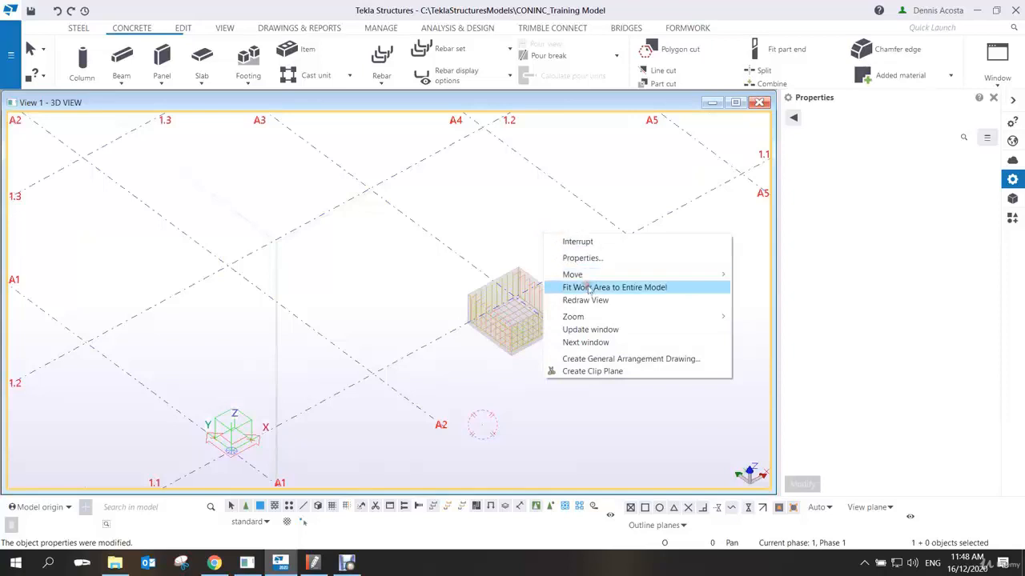
pyautogui.click(590, 301)
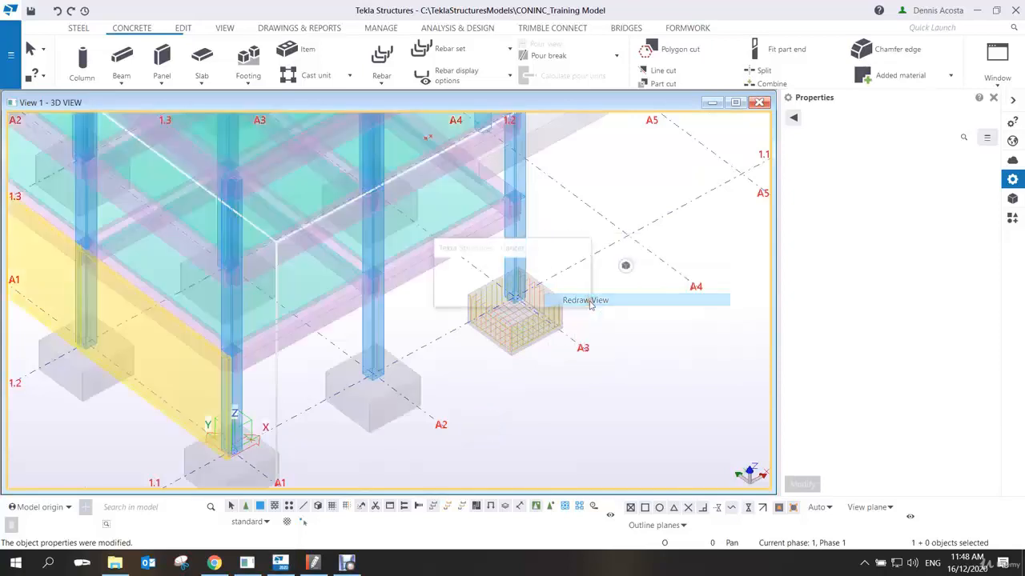
pyautogui.scroll(4, 590, 276)
pyautogui.scroll(3, 568, 296)
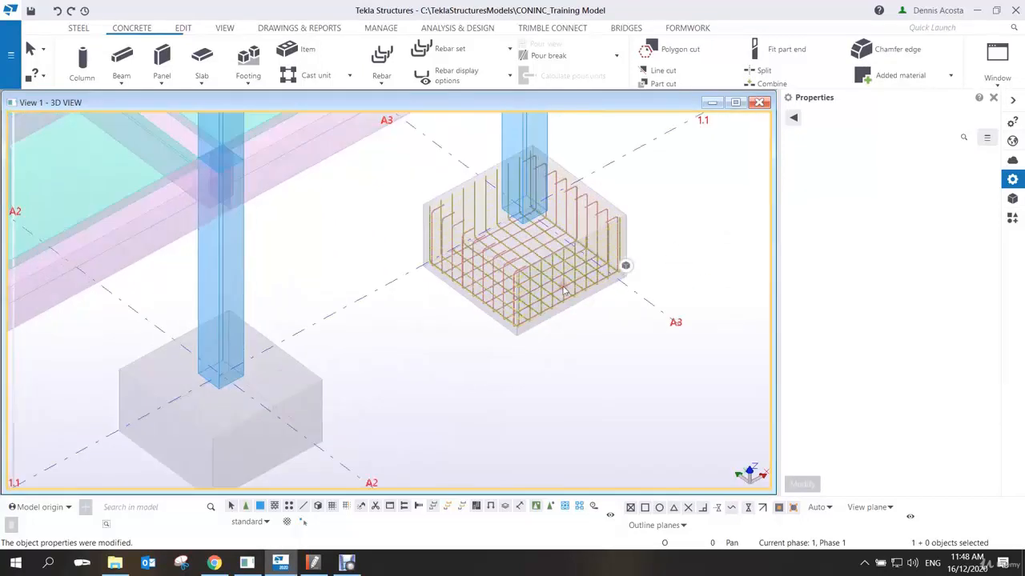
# Set the profile of the unreinforced pad footing at grid A2/1.1 to 2000*1000 and apply the change.
pyautogui.scroll(2, 551, 322)
pyautogui.moveTo(533, 329); pyautogui.dragTo(583, 305, button='middle')
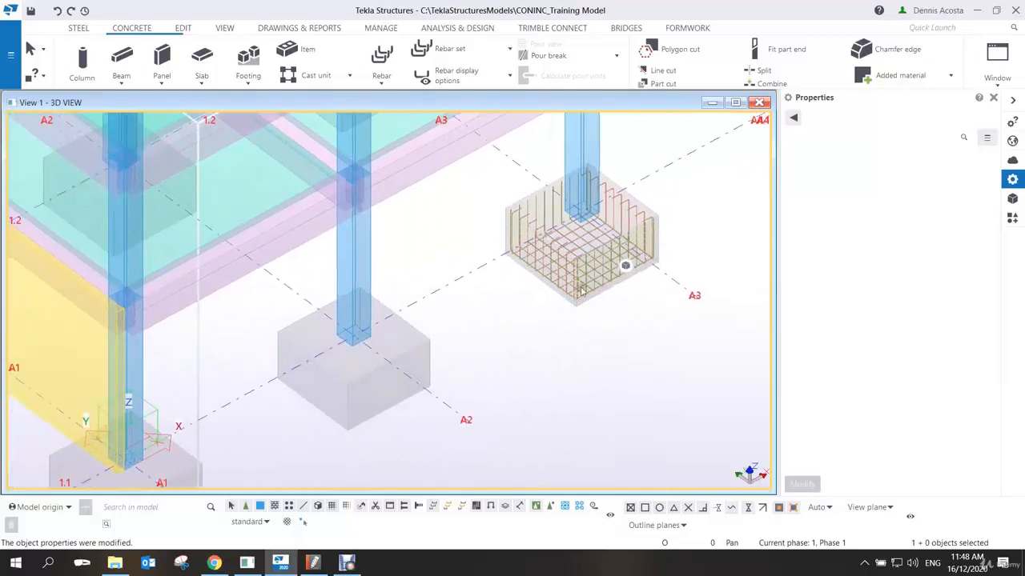
pyautogui.scroll(3, 573, 291)
pyautogui.scroll(-4, 574, 285)
pyautogui.moveTo(453, 347); pyautogui.dragTo(530, 313, button='middle')
pyautogui.scroll(2, 518, 307)
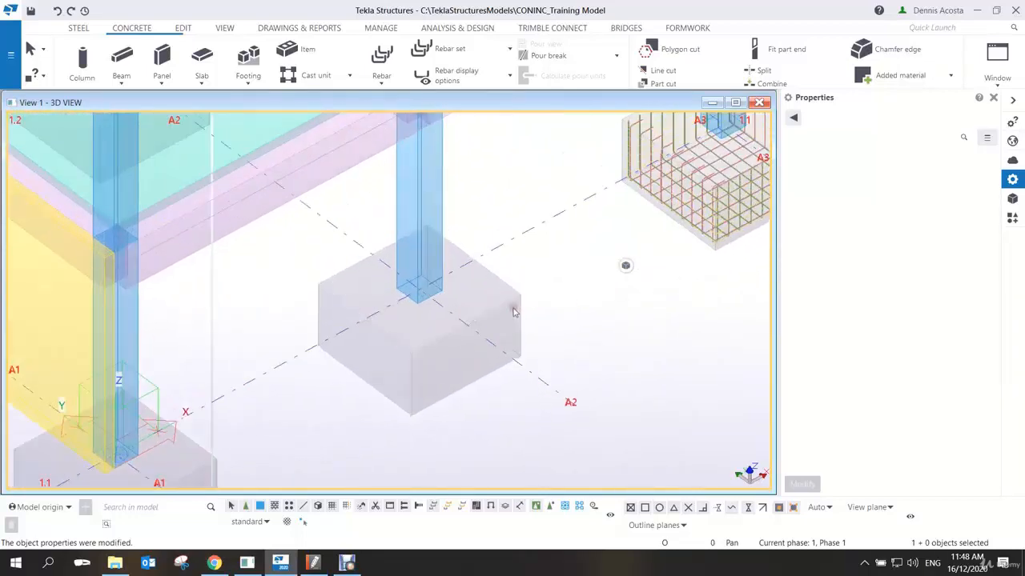
pyautogui.click(510, 307)
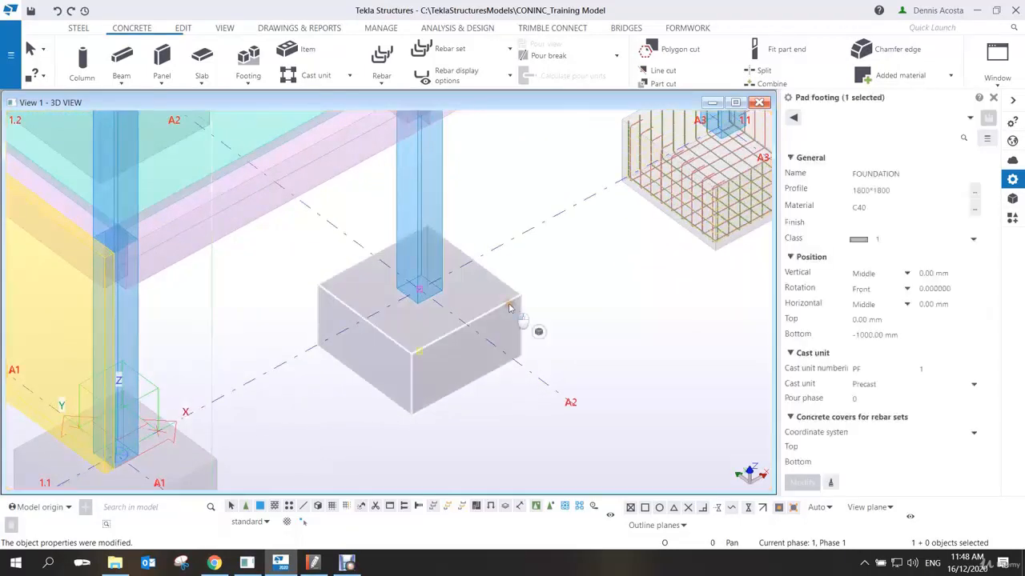
pyautogui.moveTo(891, 192); pyautogui.dragTo(789, 193)
pyautogui.write('2000*')
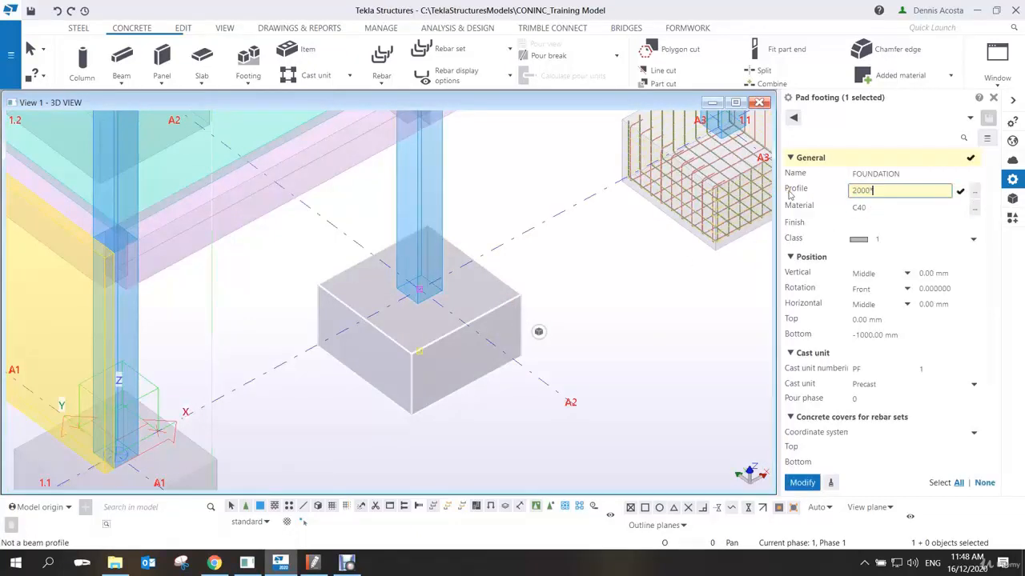
pyautogui.press('Return')
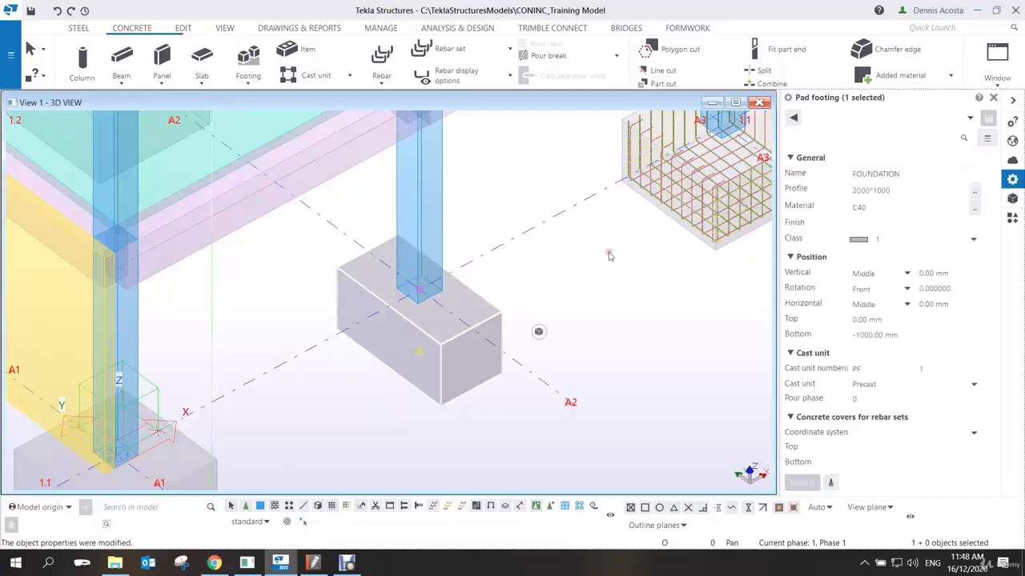
# Copy the three rebar groups of the footing at grid A3/1.1 onto the 2000*1000 footing at A2/1.1 using Copy special to another object.
pyautogui.moveTo(589, 245); pyautogui.dragTo(548, 271, button='middle')
pyautogui.scroll(1, 614, 241)
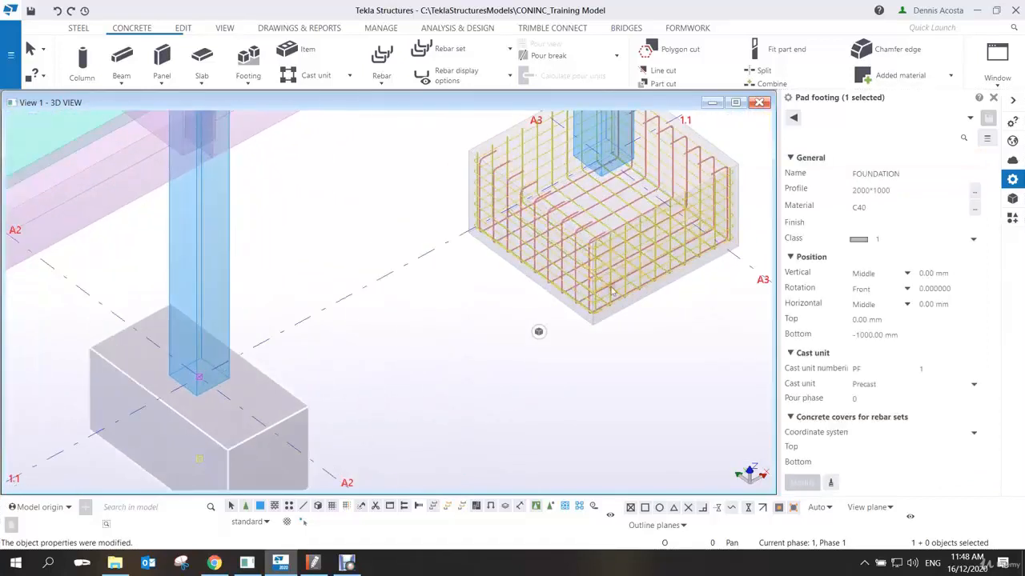
pyautogui.scroll(3, 614, 241)
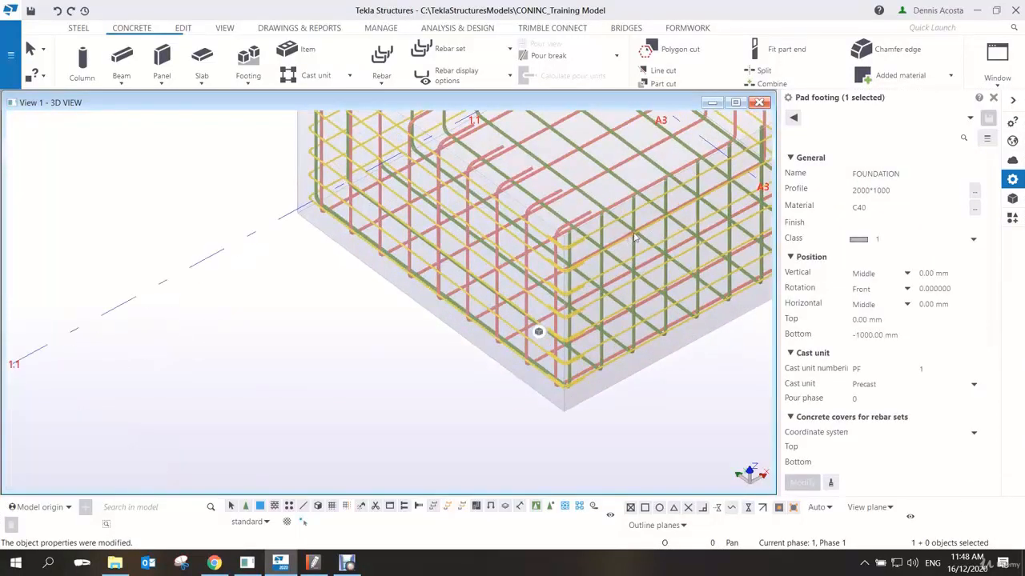
pyautogui.click(635, 237)
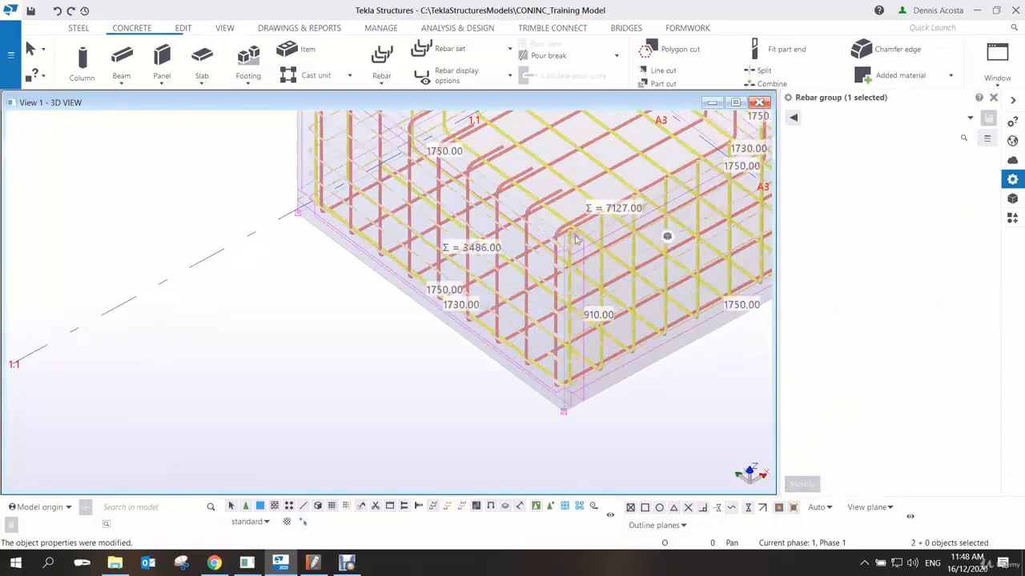
pyautogui.keyDown('ctrl'); pyautogui.click(525, 255); pyautogui.keyUp('ctrl')
pyautogui.scroll(-3, 536, 259)
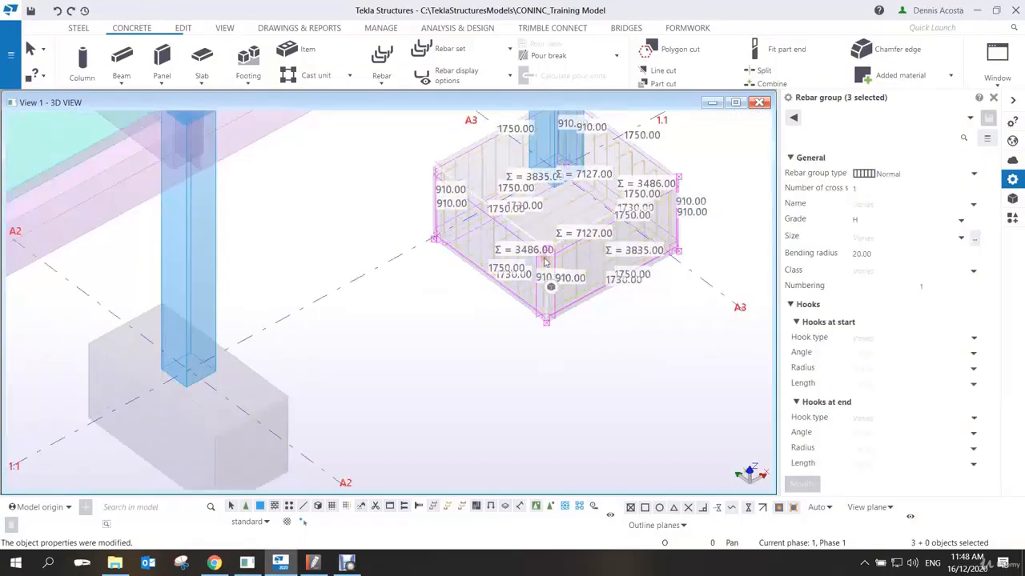
pyautogui.scroll(-1, 546, 261)
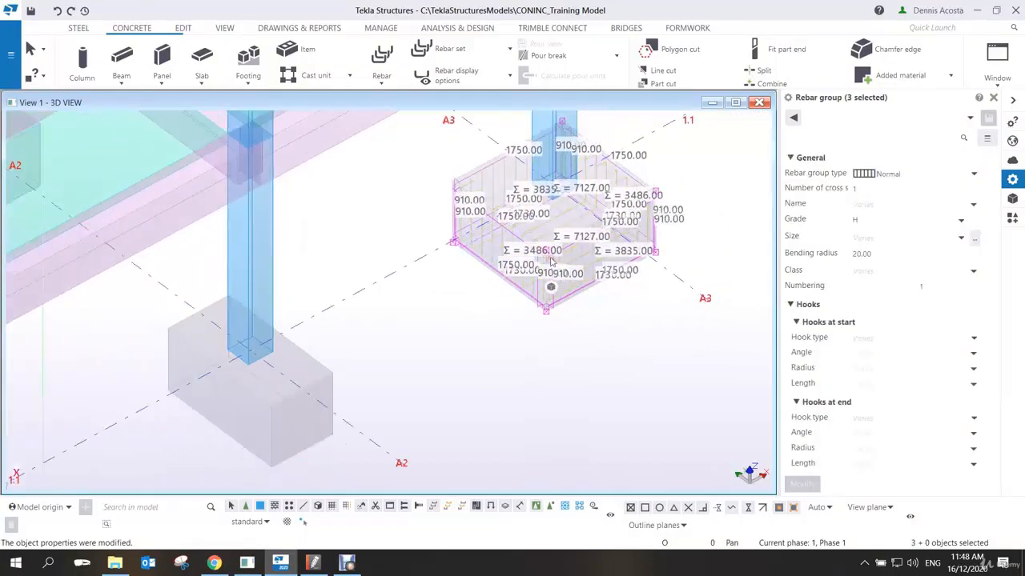
pyautogui.rightClick(573, 221)
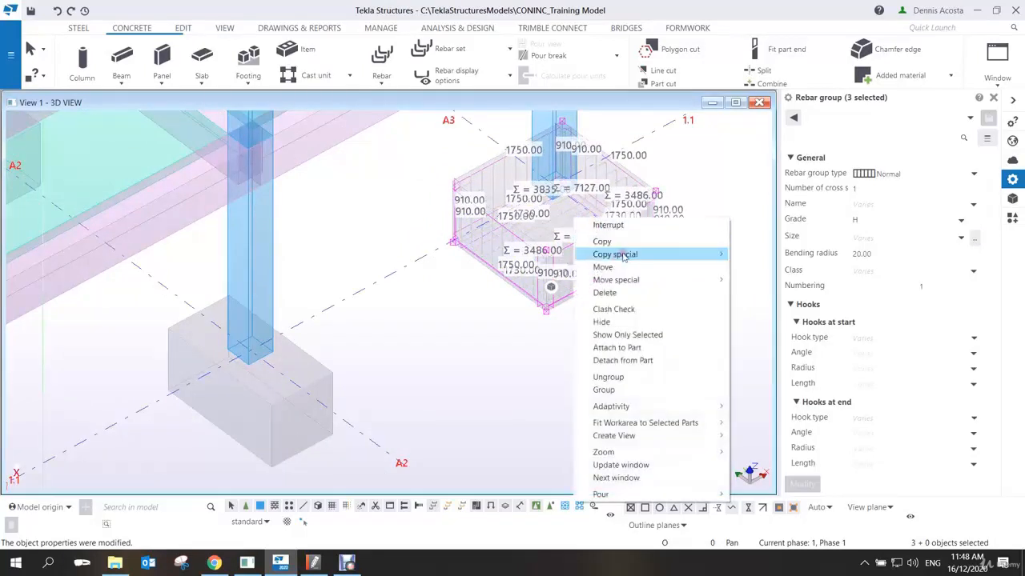
pyautogui.moveTo(640, 253)
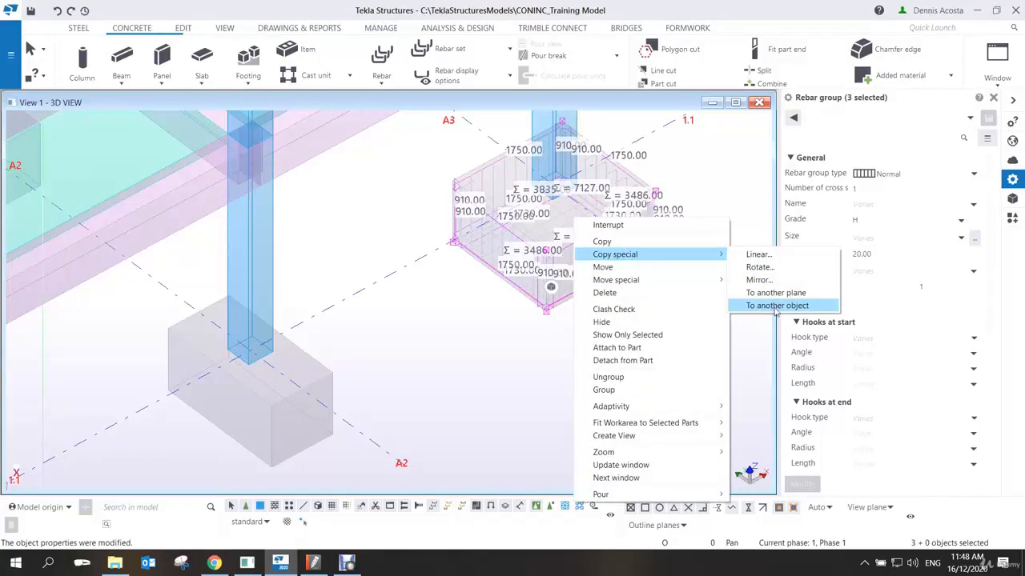
pyautogui.click(775, 306)
pyautogui.scroll(5, 601, 296)
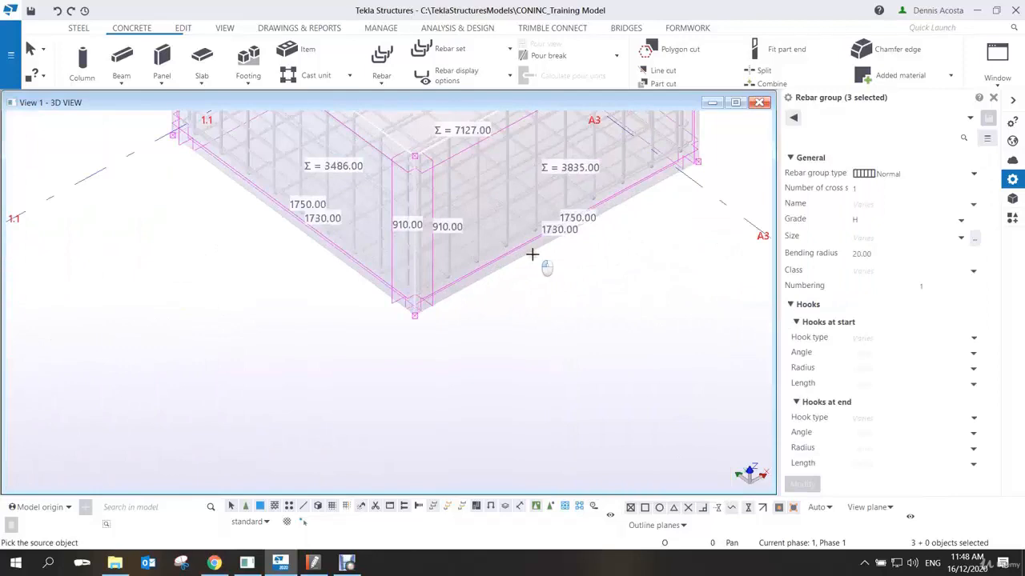
pyautogui.click(533, 254)
pyautogui.scroll(-3, 532, 258)
pyautogui.moveTo(337, 357); pyautogui.dragTo(630, 268, button='middle')
pyautogui.scroll(-2, 561, 300)
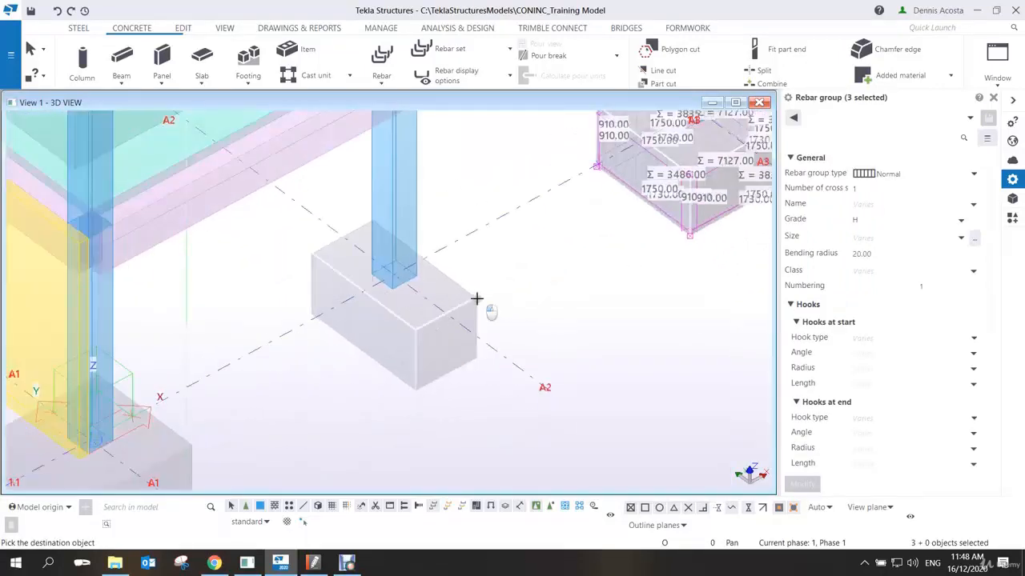
pyautogui.click(477, 299)
pyautogui.scroll(4, 507, 339)
pyautogui.scroll(-2, 647, 332)
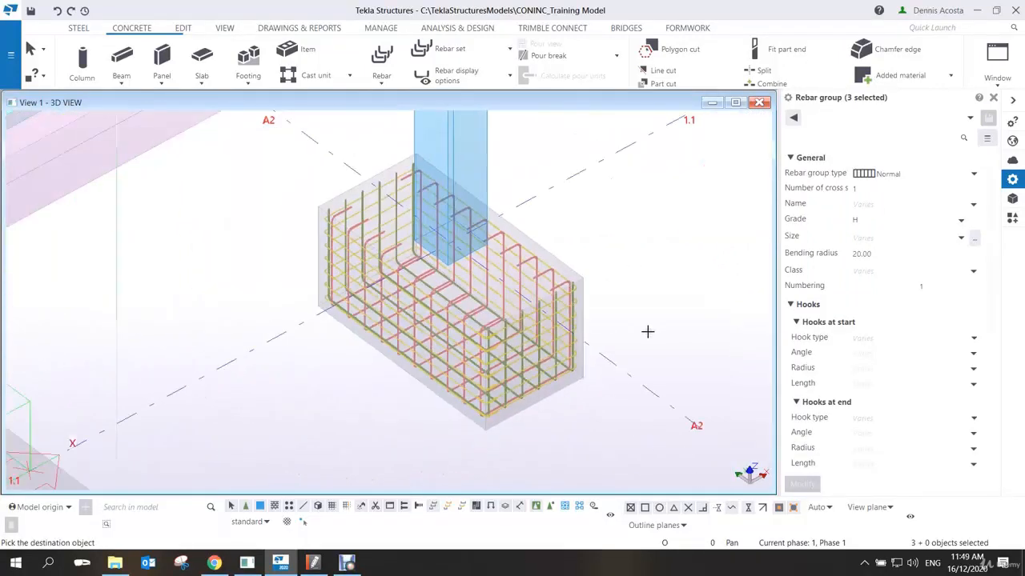
# Copy the same rebar groups onto the footings at grids A1/1.1, A1/1.2 and A1/1.3, end the copy command and clear the selection.
pyautogui.moveTo(434, 376); pyautogui.dragTo(735, 275, button='middle')
pyautogui.click(409, 402)
pyautogui.scroll(-3, 483, 388)
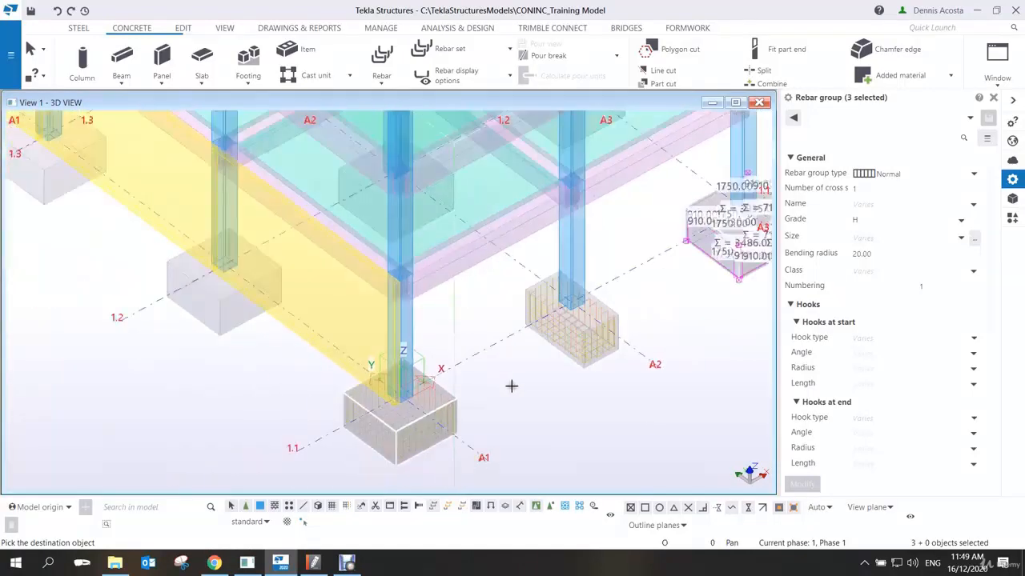
pyautogui.click(229, 333)
pyautogui.moveTo(228, 332); pyautogui.dragTo(436, 385, button='middle')
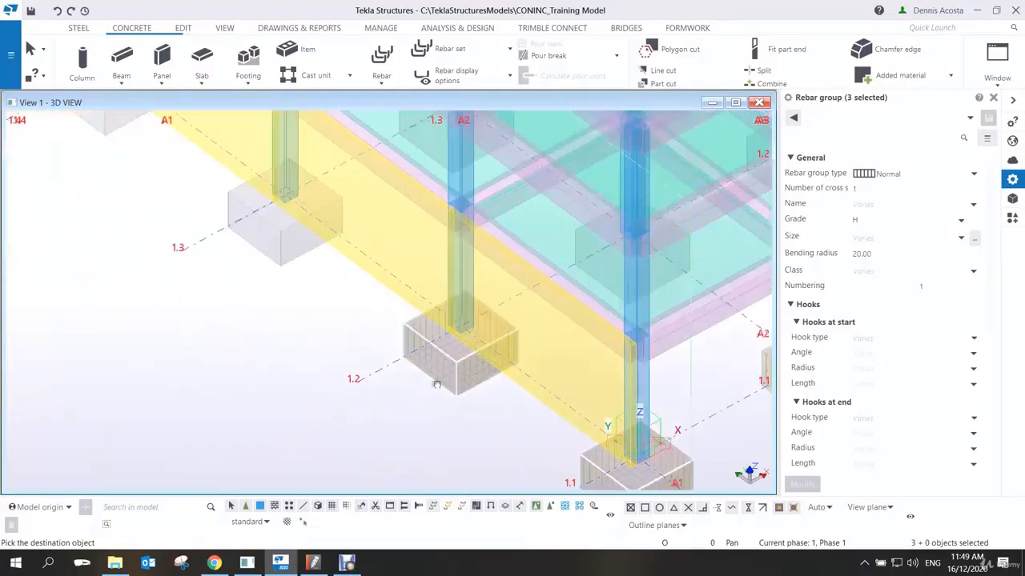
pyautogui.click(290, 260)
pyautogui.moveTo(479, 324); pyautogui.dragTo(296, 316, button='middle')
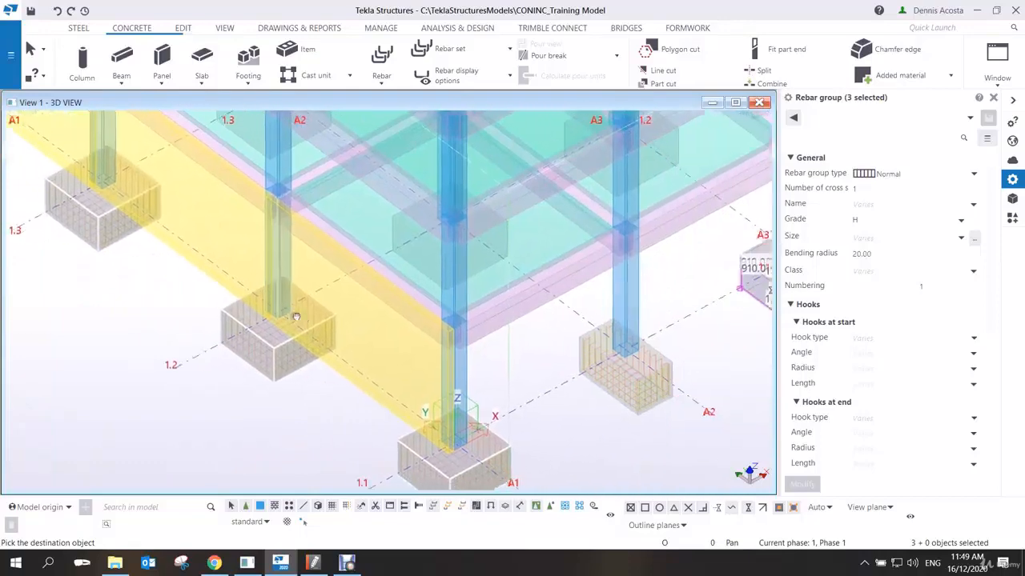
pyautogui.scroll(-5, 300, 317)
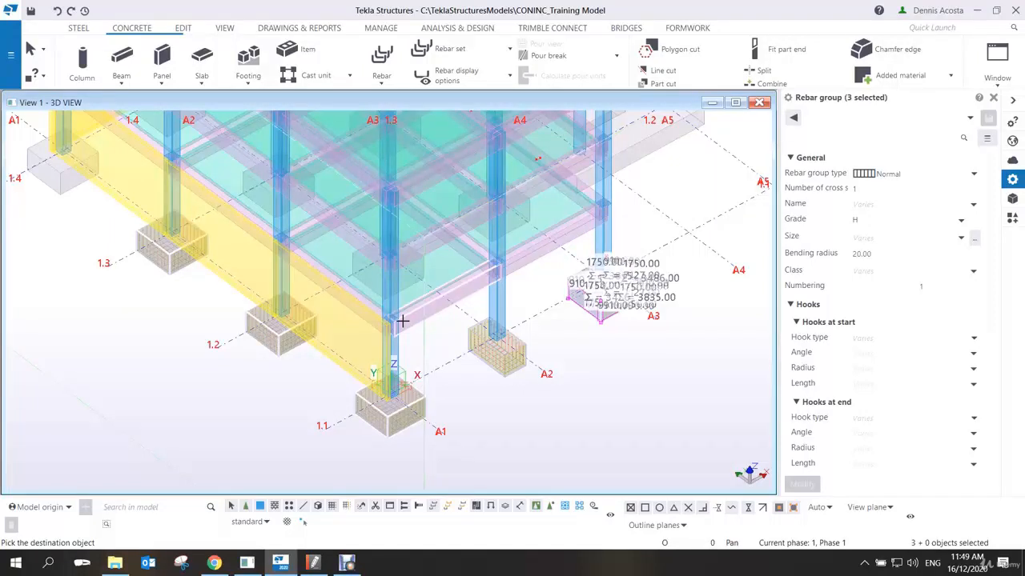
pyautogui.rightClick(634, 234)
pyautogui.click(652, 234)
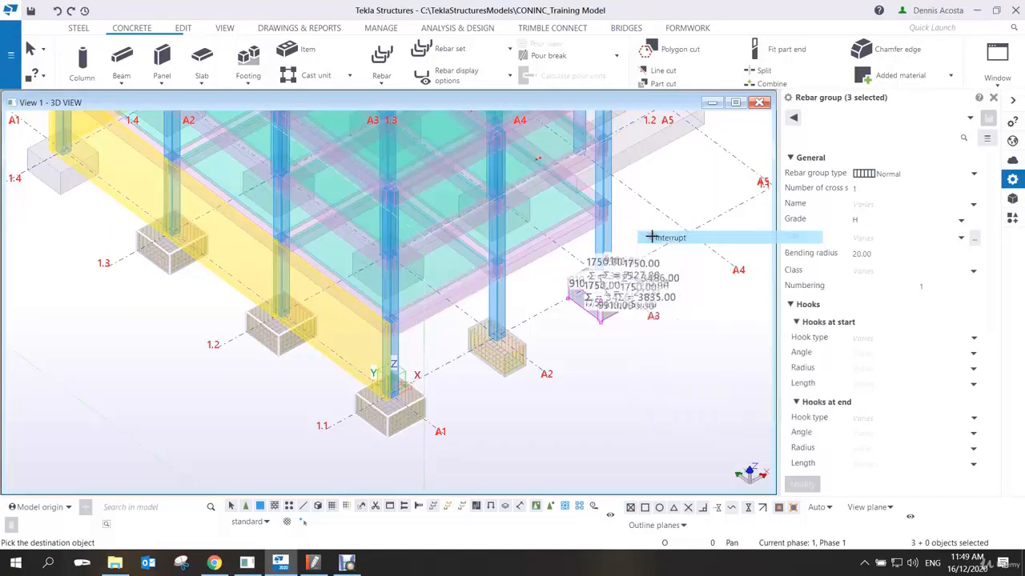
pyautogui.moveTo(591, 323); pyautogui.dragTo(563, 346, button='middle')
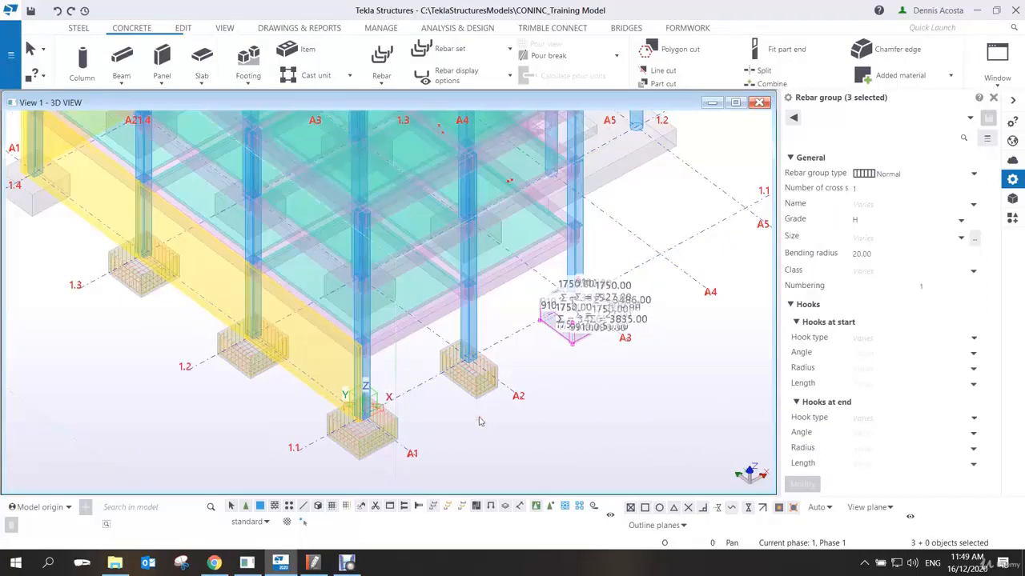
pyautogui.click(521, 435)
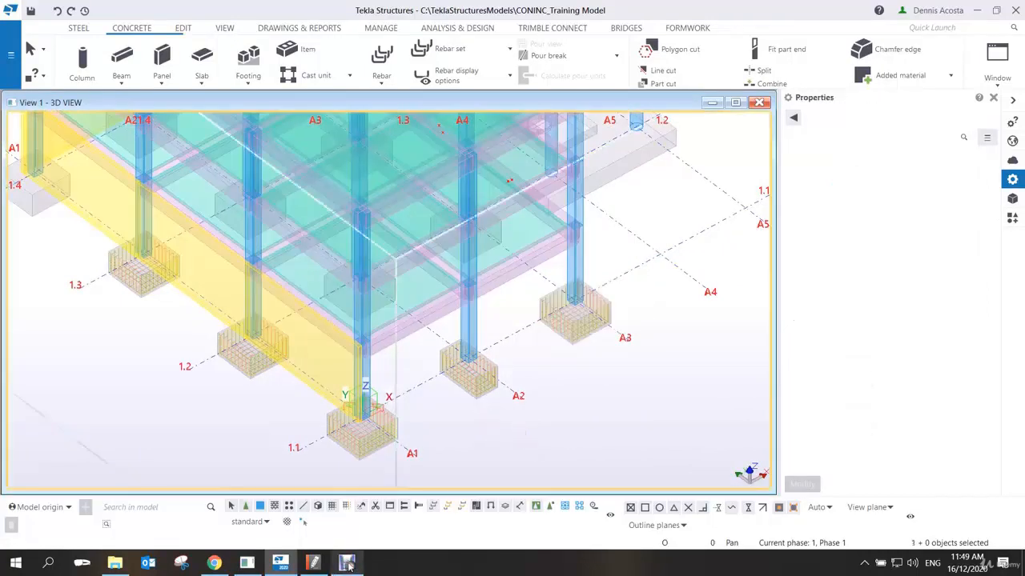
pyautogui.click(347, 565)
pyautogui.click(363, 467)
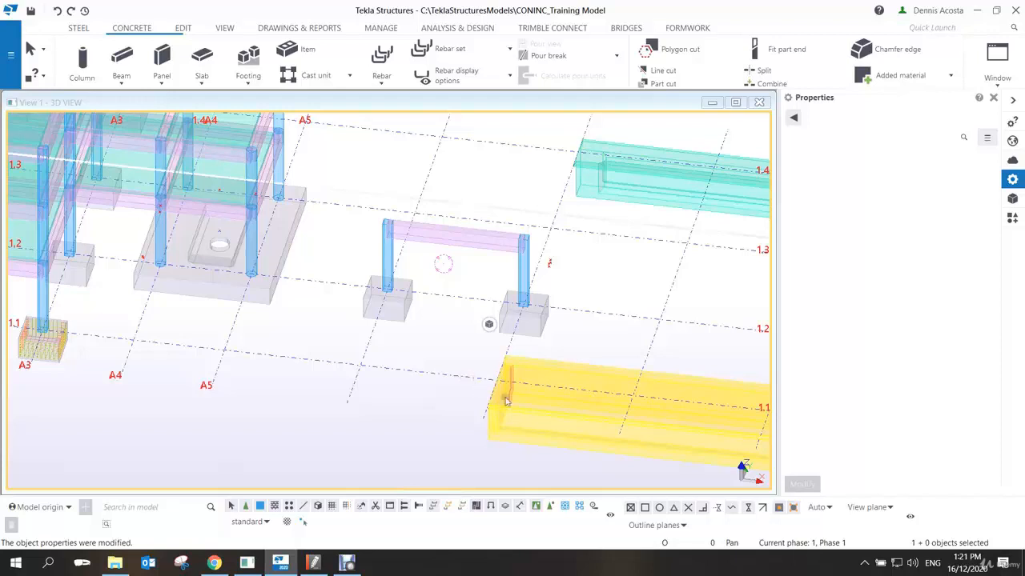
# Show only the 400*400 column nearer the yellow part in the separate two-column frame on grid line 1.2, together with its pad footing.
pyautogui.scroll(5, 504, 401)
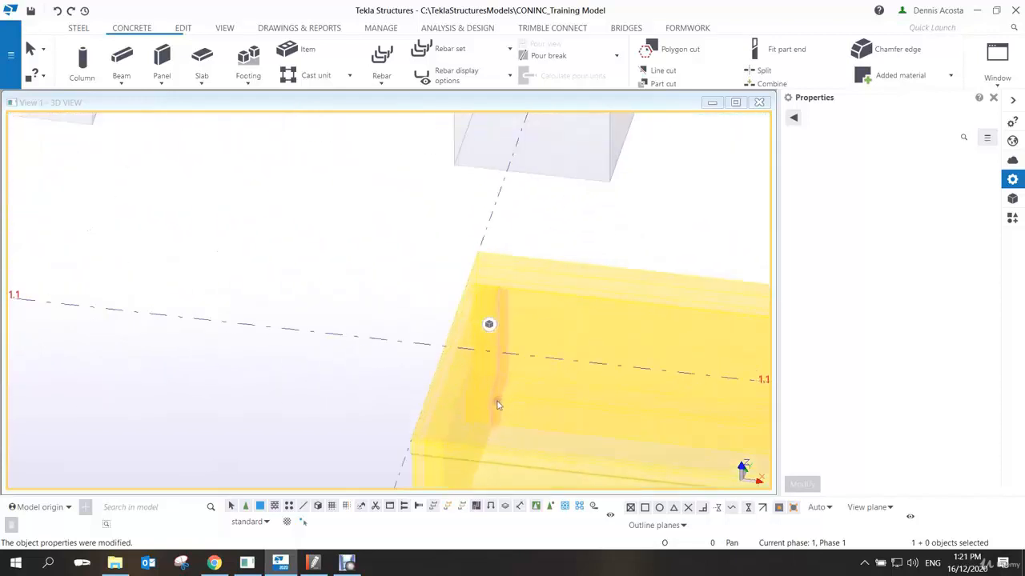
pyautogui.scroll(4, 496, 400)
pyautogui.keyDown('ctrl'); pyautogui.moveTo(493, 387); pyautogui.dragTo(446, 423, button='middle'); pyautogui.keyUp('ctrl')
pyautogui.scroll(-5, 458, 417)
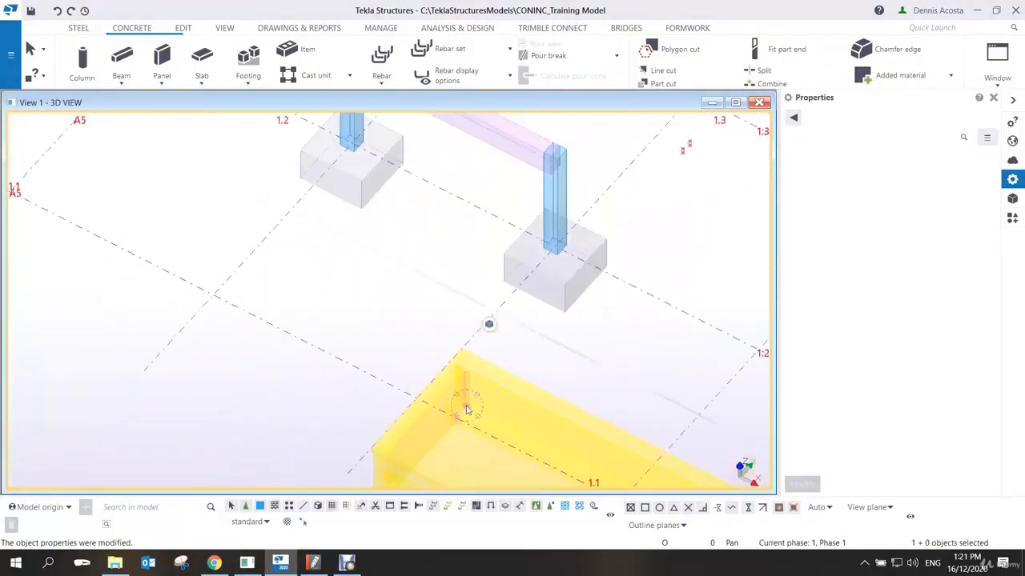
pyautogui.scroll(-5, 468, 410)
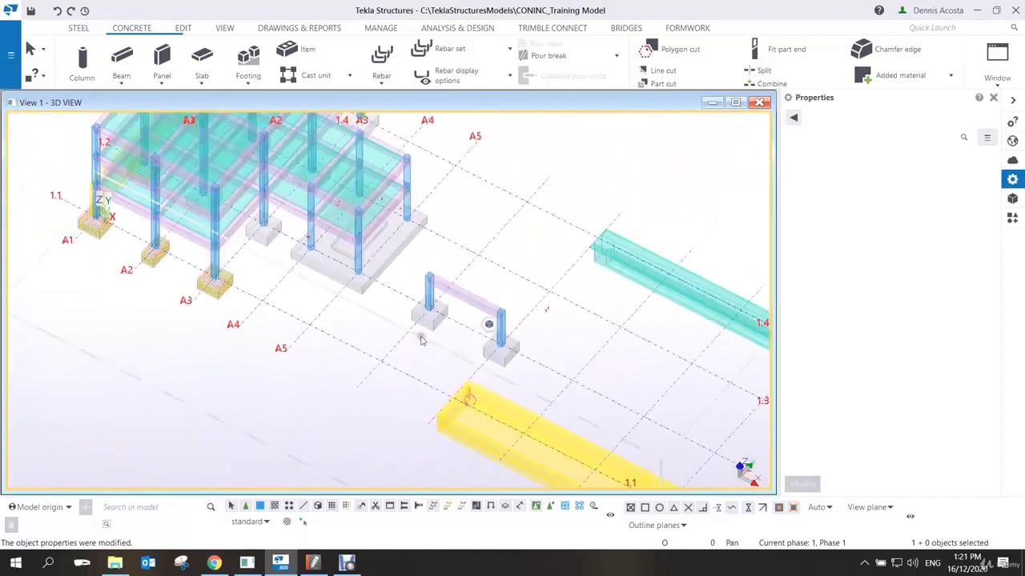
pyautogui.scroll(10, 421, 340)
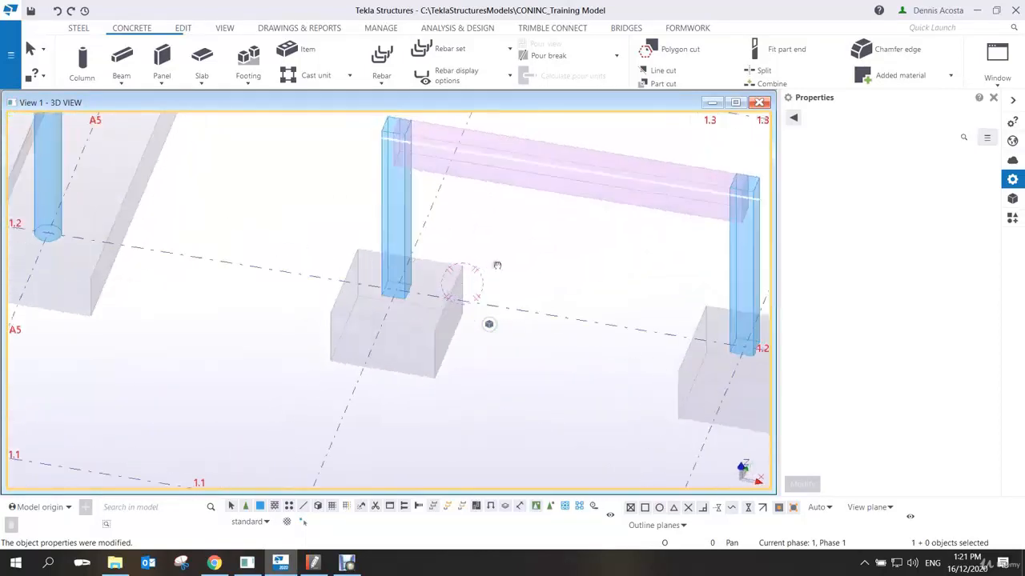
pyautogui.keyDown('ctrl'); pyautogui.moveTo(496, 265); pyautogui.dragTo(489, 320, button='middle'); pyautogui.keyUp('ctrl')
pyautogui.scroll(2, 462, 313)
pyautogui.scroll(-2, 452, 313)
pyautogui.scroll(3, 441, 315)
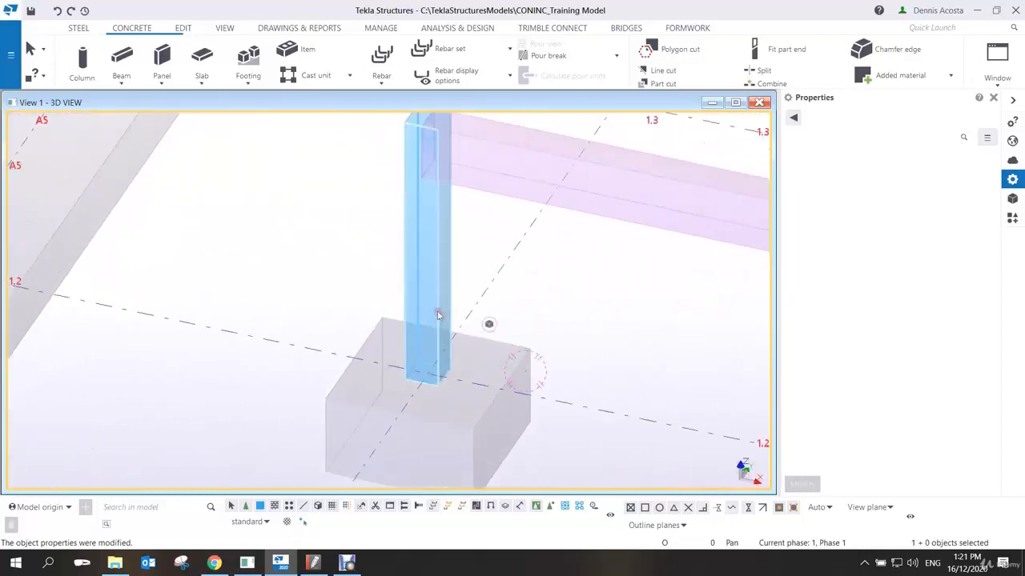
pyautogui.scroll(-6, 437, 314)
pyautogui.scroll(6, 432, 259)
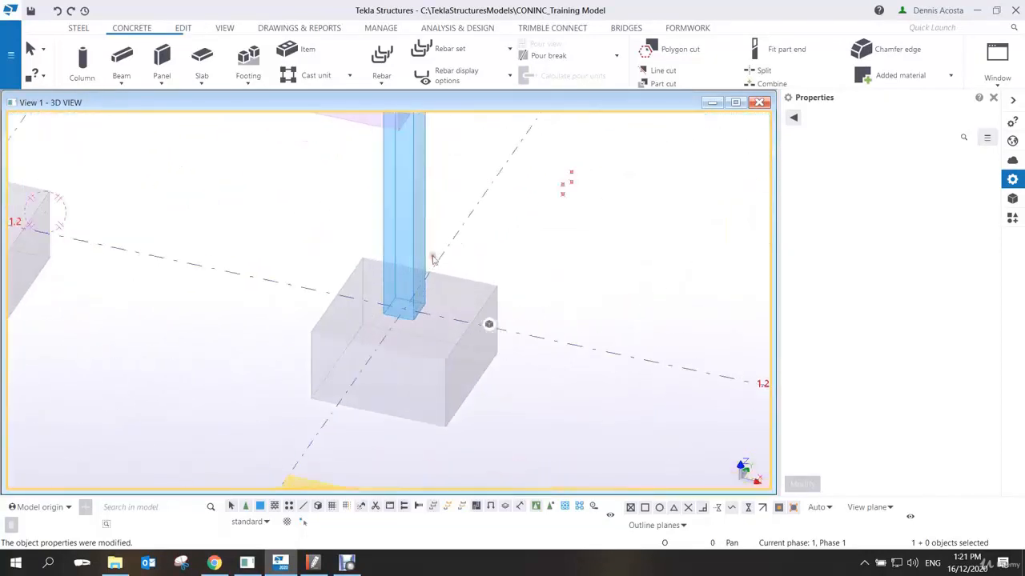
pyautogui.scroll(1, 432, 258)
pyautogui.click(413, 223)
pyautogui.keyDown('ctrl'); pyautogui.click(467, 345); pyautogui.keyUp('ctrl')
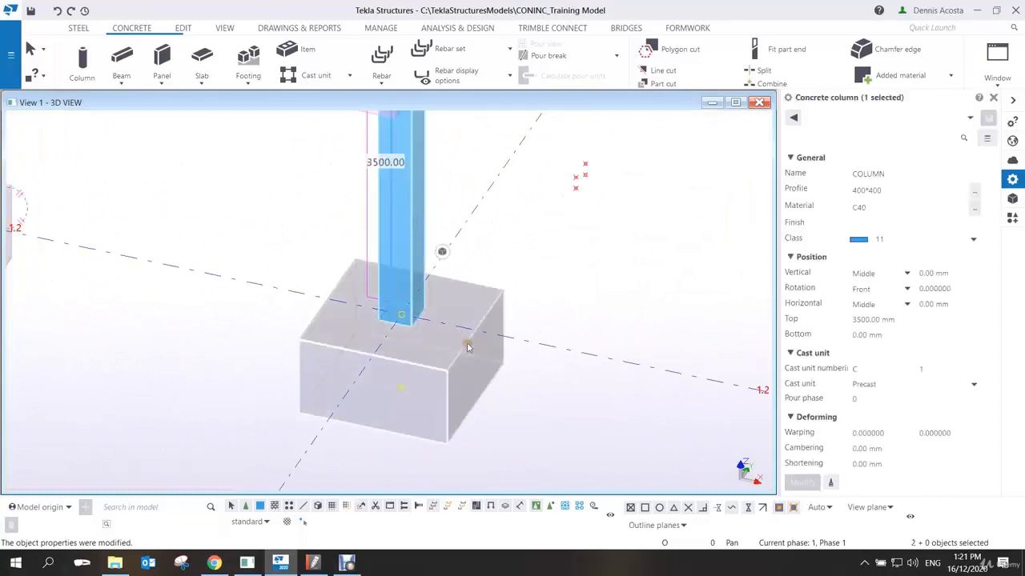
pyautogui.rightClick(467, 346)
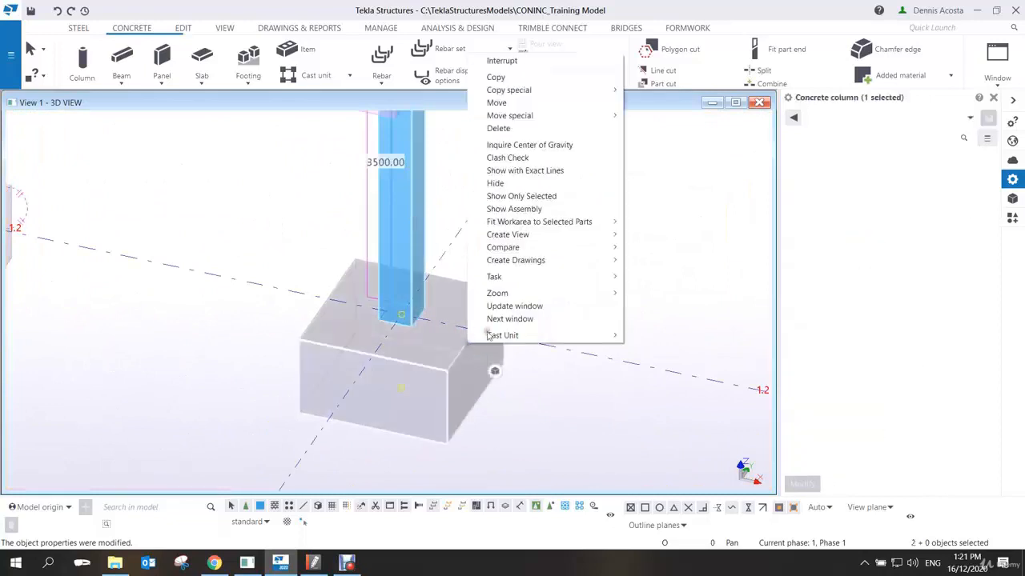
pyautogui.click(521, 196)
# Start a new bar group for the column with name MAINBAR, size 20 and class 2.
pyautogui.scroll(-3, 507, 257)
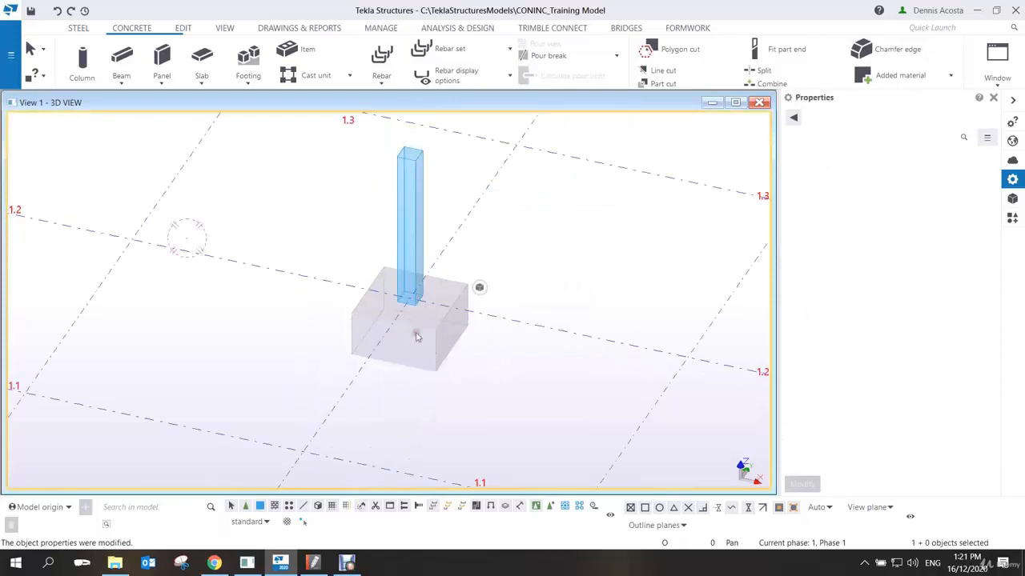
pyautogui.scroll(3, 411, 336)
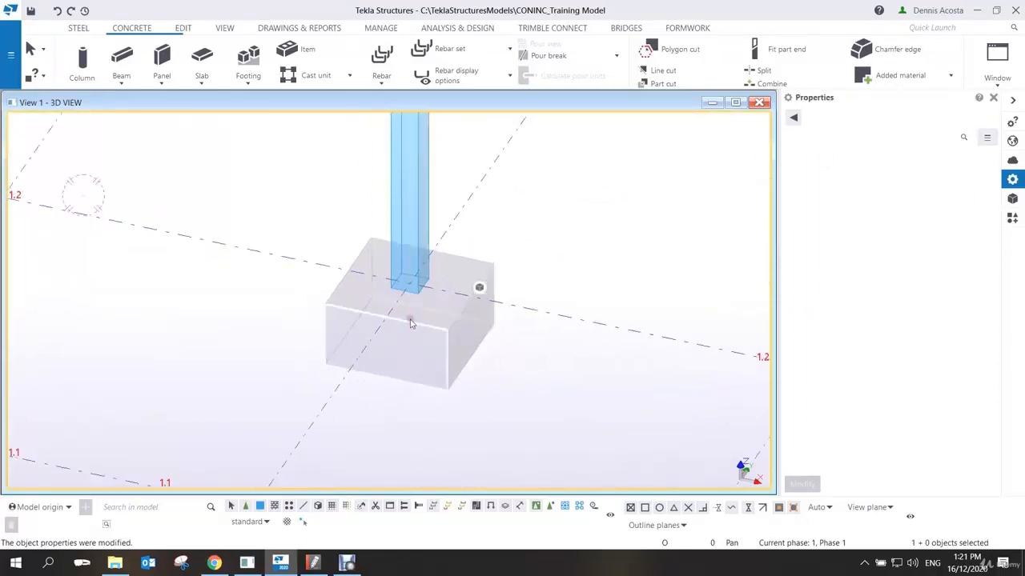
pyautogui.scroll(-3, 409, 320)
pyautogui.scroll(3, 411, 320)
pyautogui.scroll(-3, 434, 290)
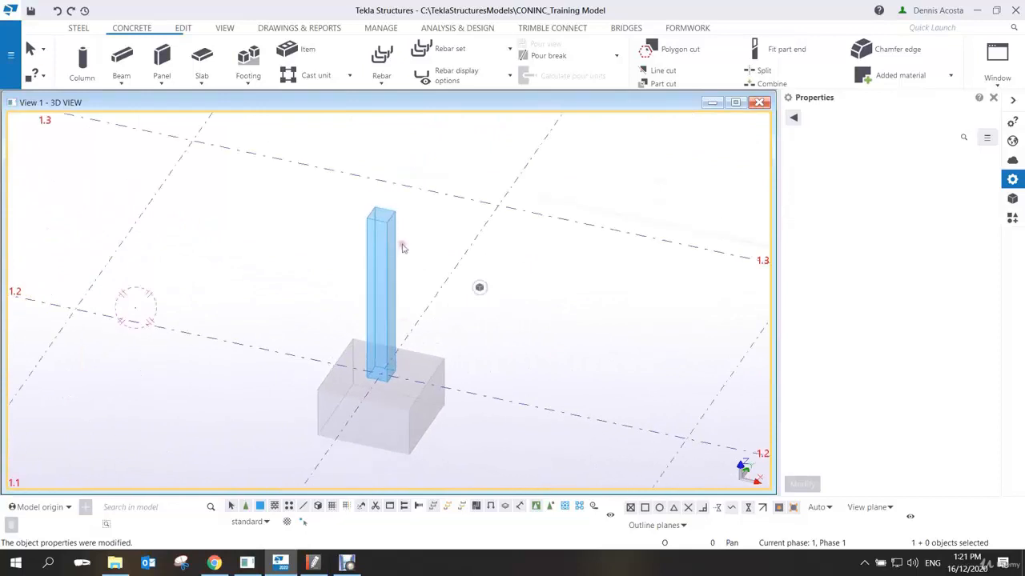
pyautogui.click(380, 77)
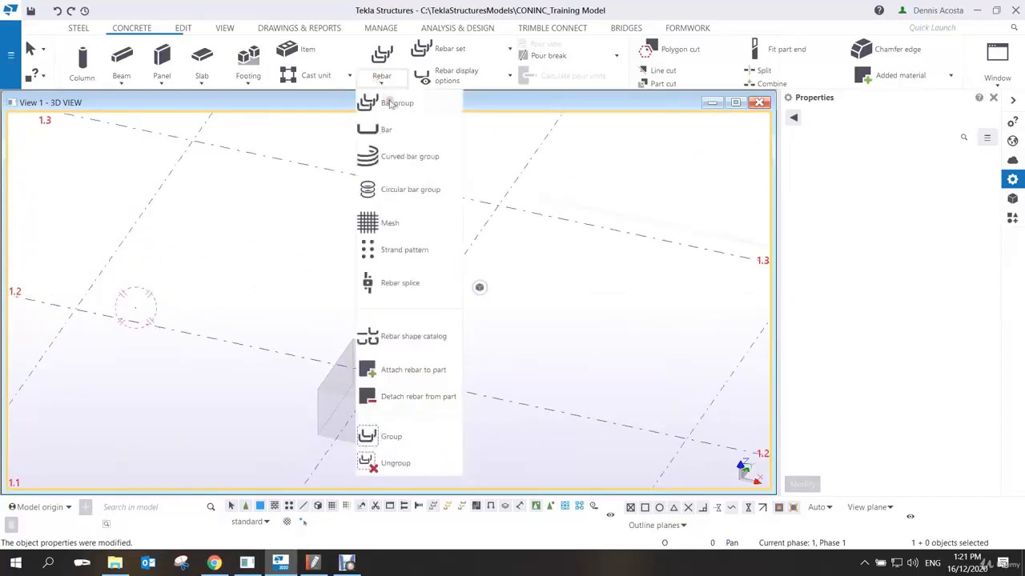
pyautogui.click(393, 103)
pyautogui.click(916, 204)
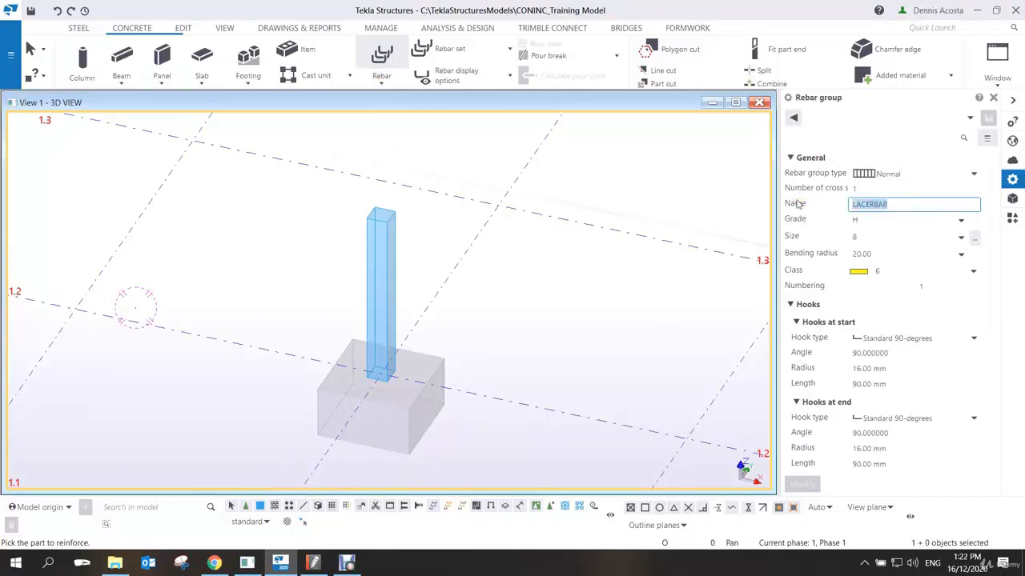
pyautogui.write('ma')
pyautogui.click(869, 236)
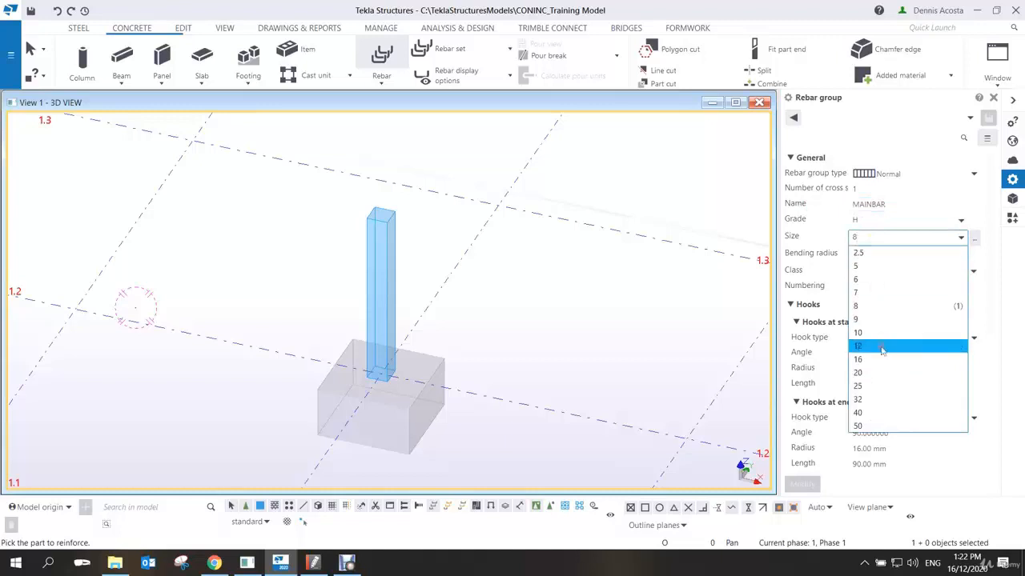
pyautogui.click(866, 373)
pyautogui.click(884, 270)
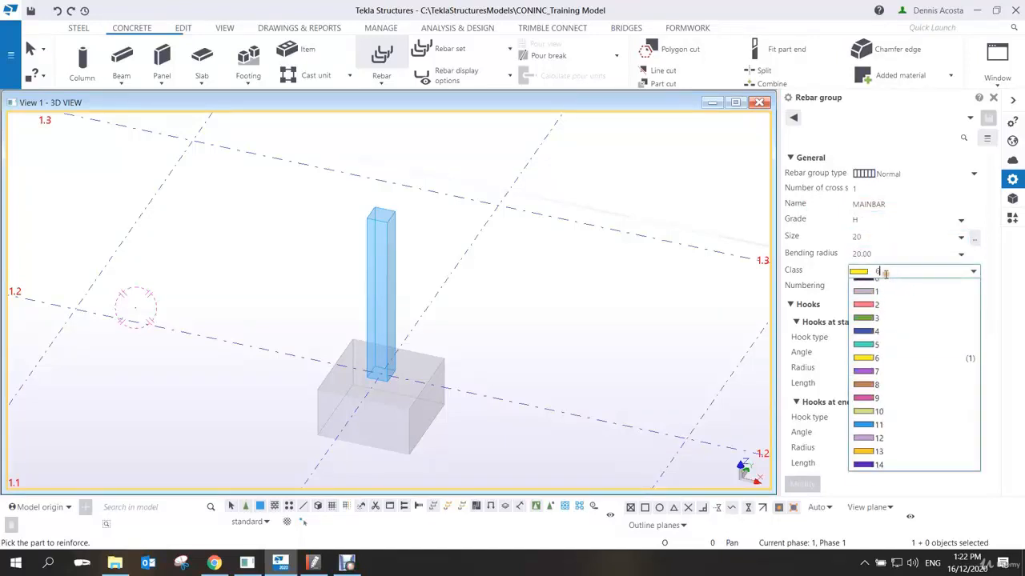
pyautogui.click(875, 312)
# Set the hook type at both the start and end of the main bars to No hook.
pyautogui.click(890, 340)
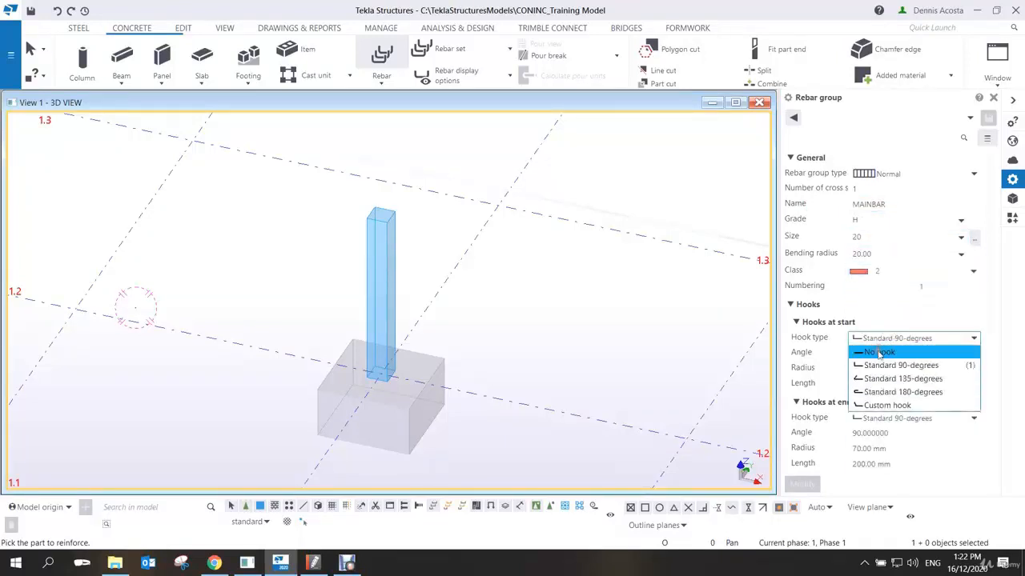
pyautogui.click(878, 353)
pyautogui.click(881, 418)
pyautogui.click(878, 430)
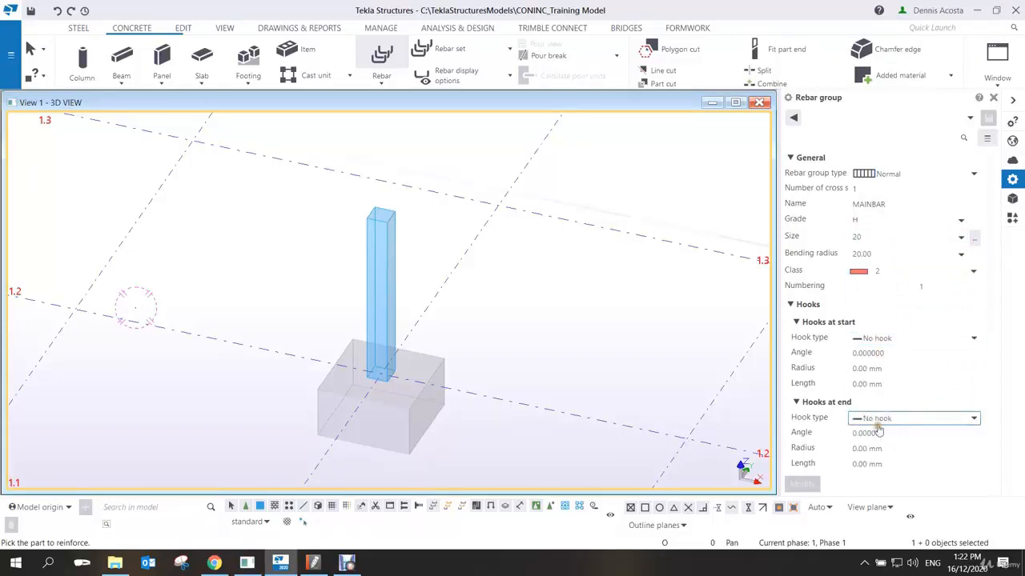
# Set the main bars' cover thickness to 35 on plane, 50 from plane, and 0 at start and end.
pyautogui.scroll(-2, 880, 409)
pyautogui.scroll(-5, 886, 400)
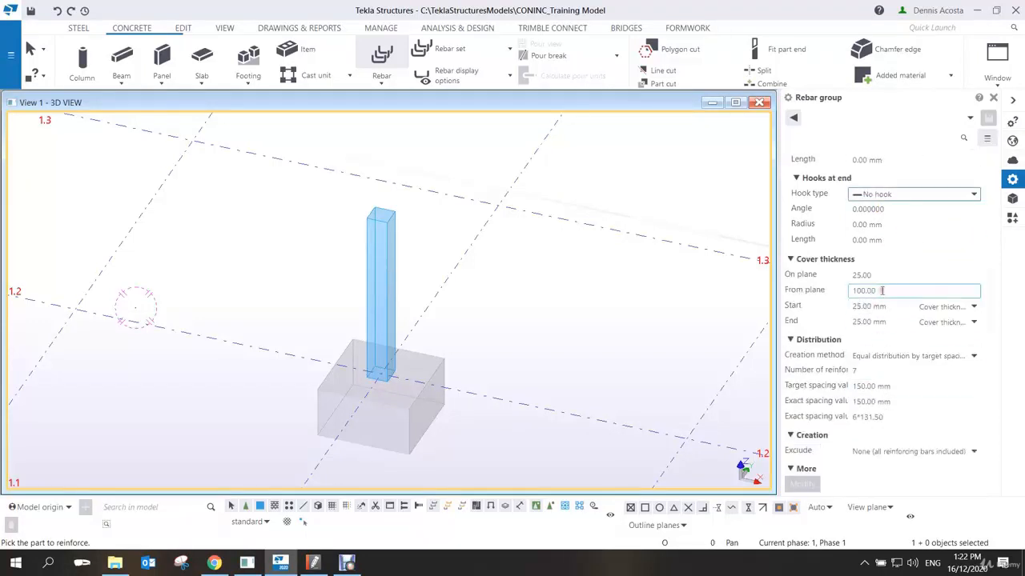
pyautogui.click(816, 277)
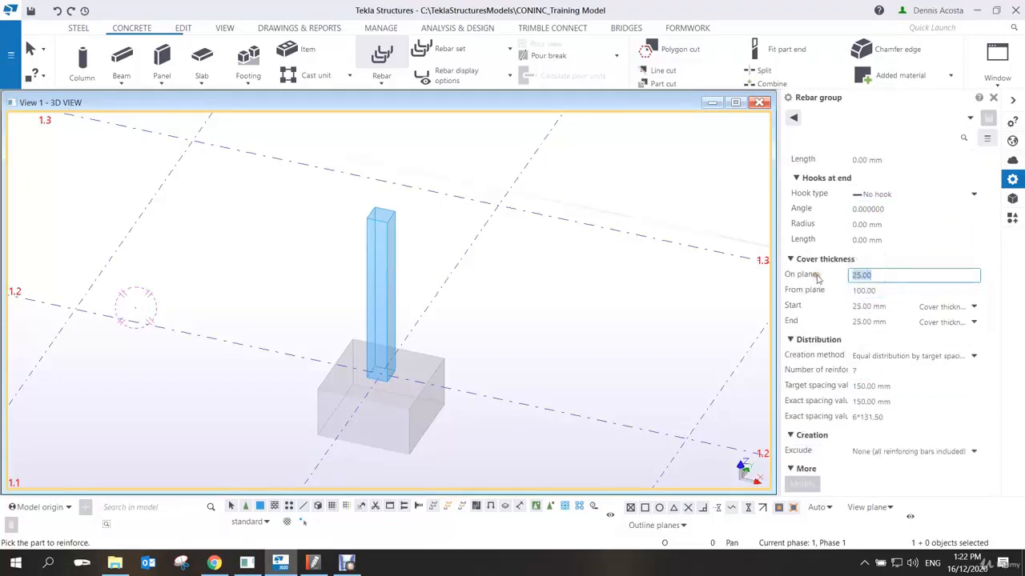
pyautogui.write('35')
pyautogui.press('Tab')
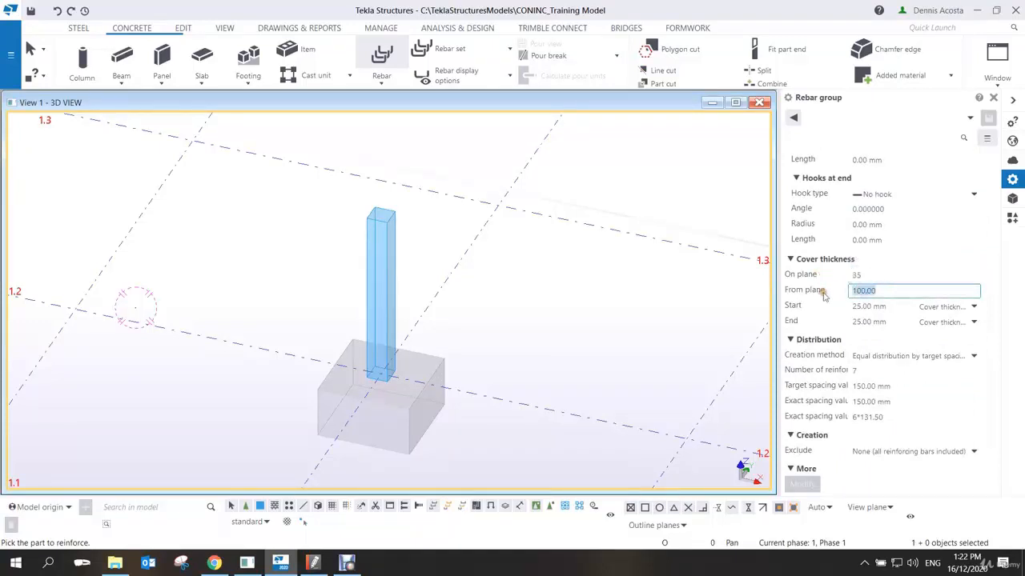
pyautogui.write('50')
pyautogui.press('Tab')
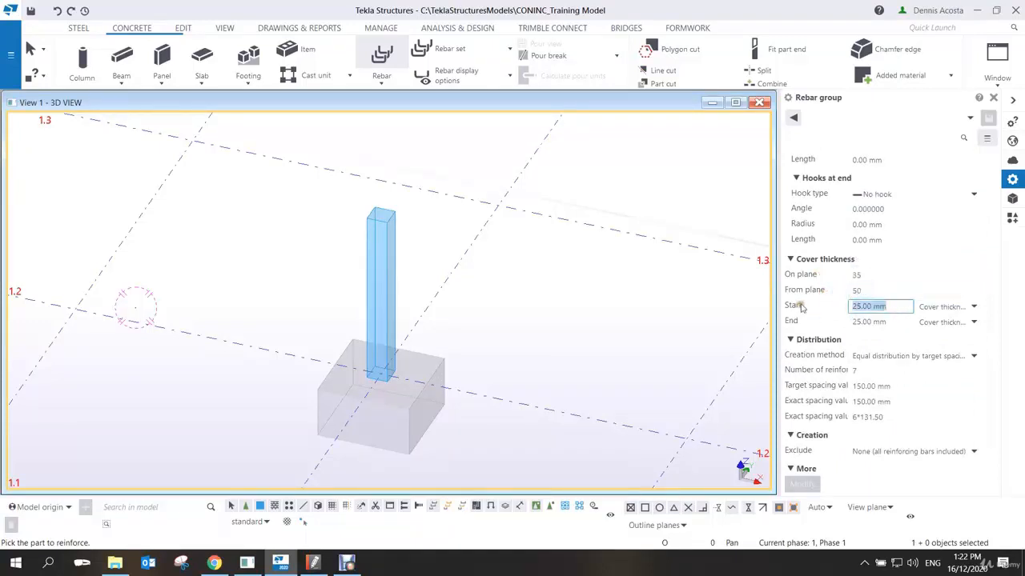
pyautogui.click(895, 322)
pyautogui.write('0')
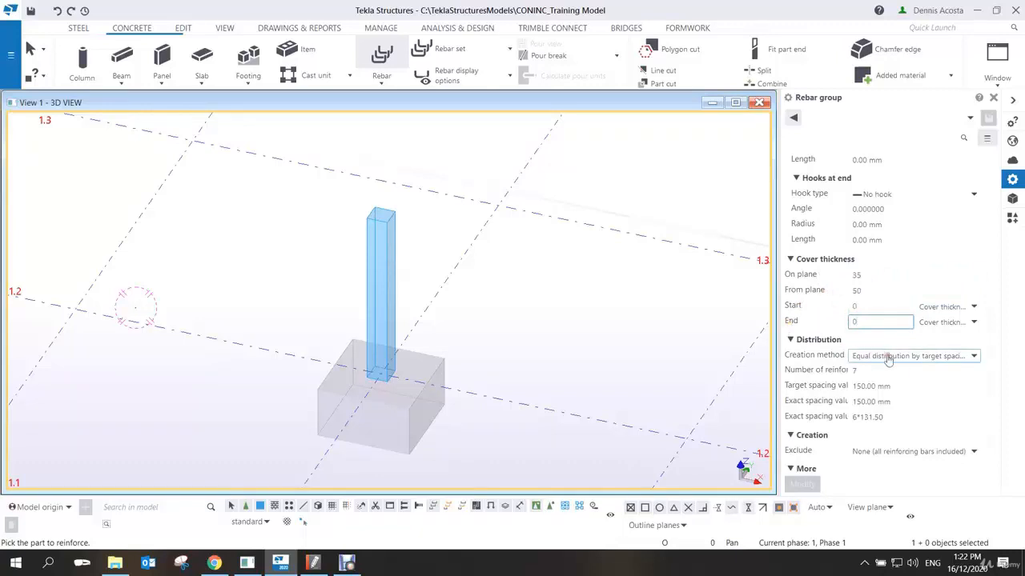
# Distribute the main bars equally by number of reinforcing bars, using 3 bars.
pyautogui.click(886, 354)
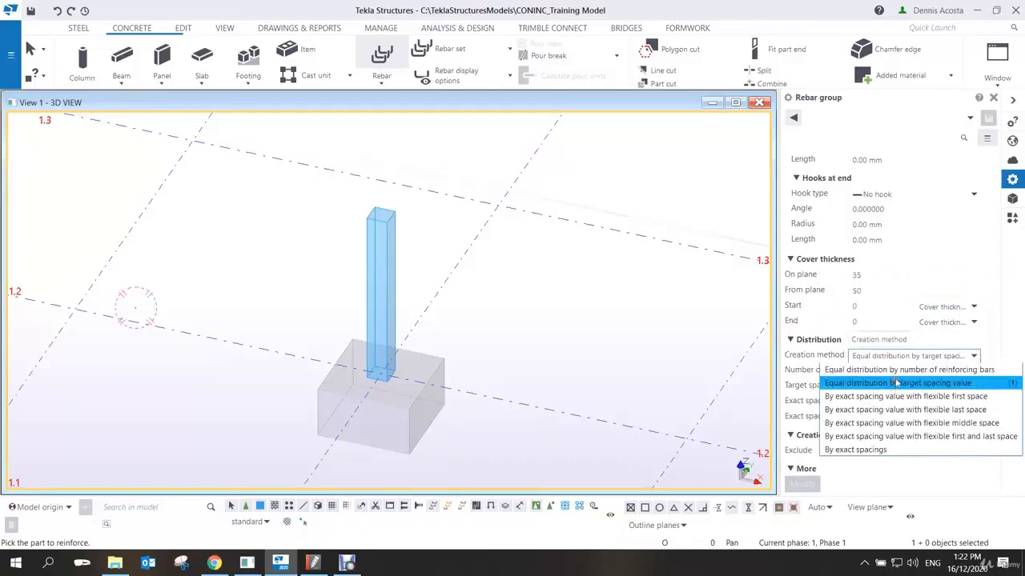
pyautogui.click(900, 369)
pyautogui.click(875, 372)
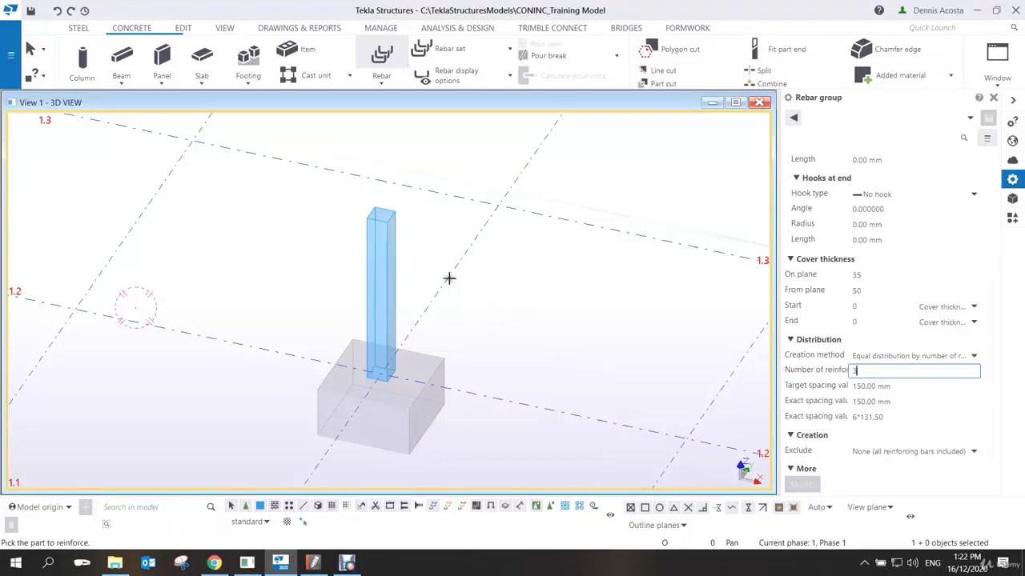
# Choose the column as the part to reinforce and define the bar shape along its nearest vertical edge from base to top.
pyautogui.scroll(2, 405, 311)
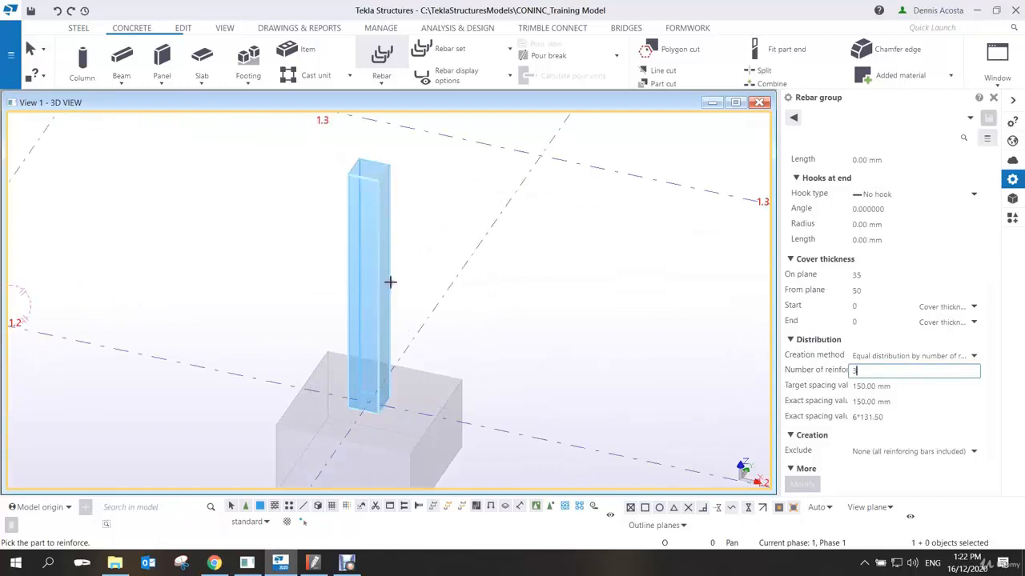
pyautogui.click(389, 282)
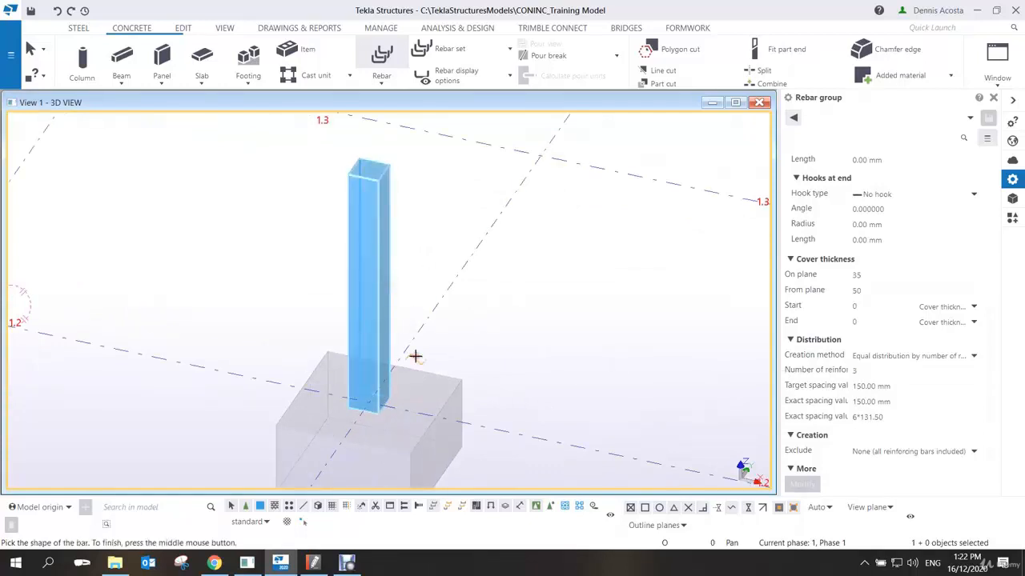
pyautogui.scroll(1, 416, 383)
pyautogui.click(372, 415)
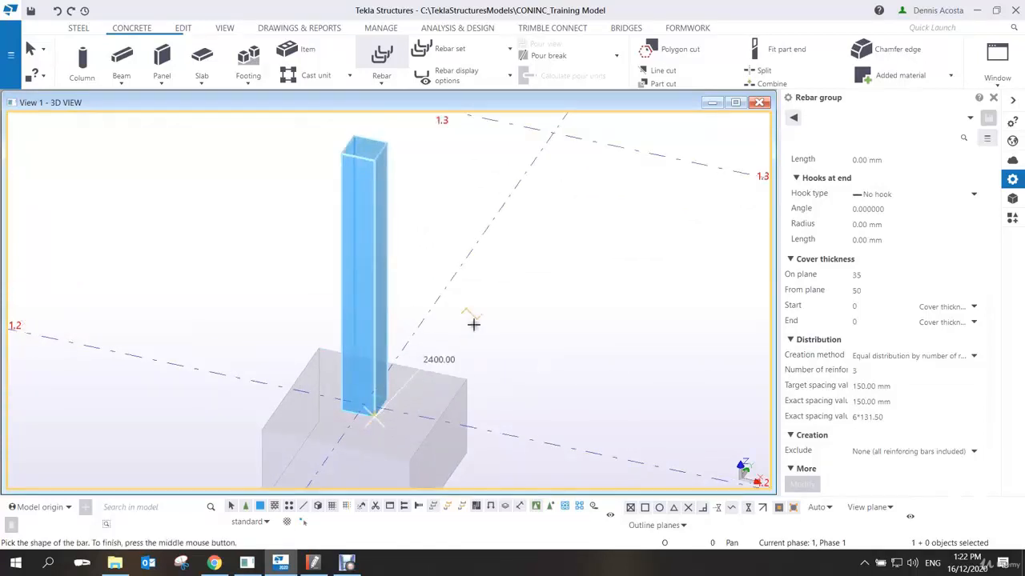
pyautogui.click(376, 160)
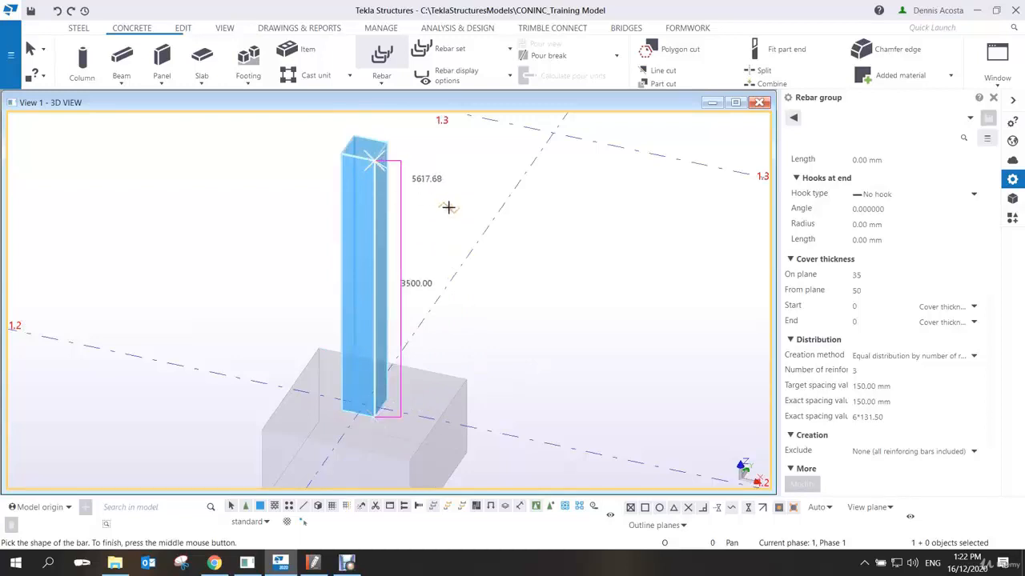
pyautogui.middleClick(446, 212)
# Define the reinforcement range between the two base corners of the column's 400 mm side face and end the bar group command.
pyautogui.scroll(4, 377, 421)
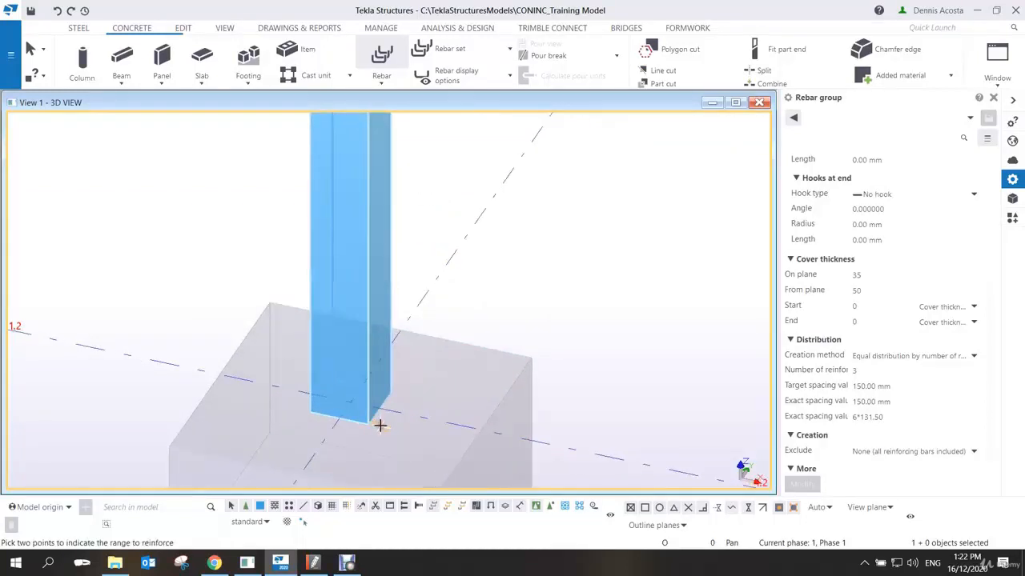
pyautogui.click(364, 420)
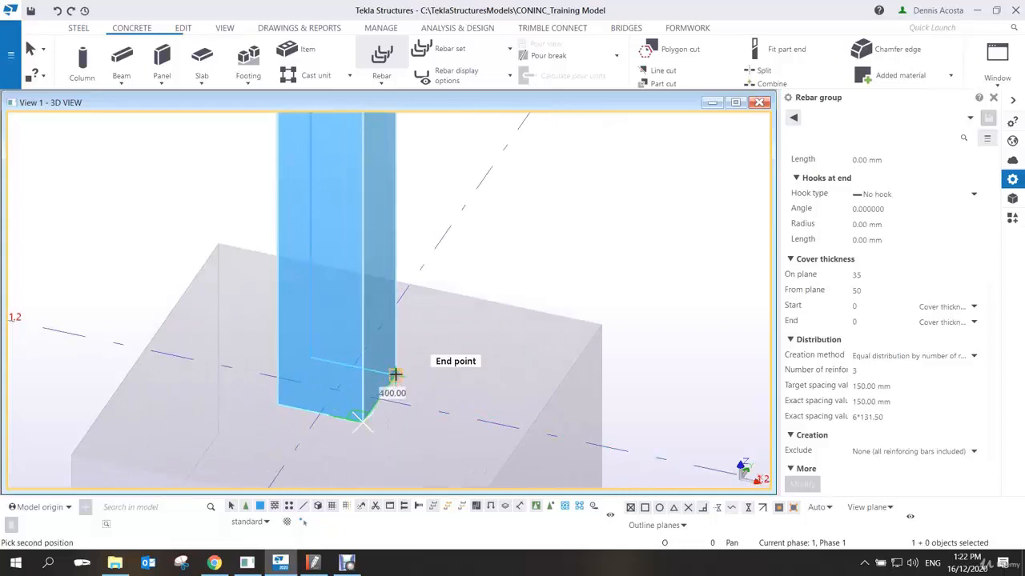
pyautogui.click(393, 374)
pyautogui.rightClick(494, 242)
pyautogui.click(512, 250)
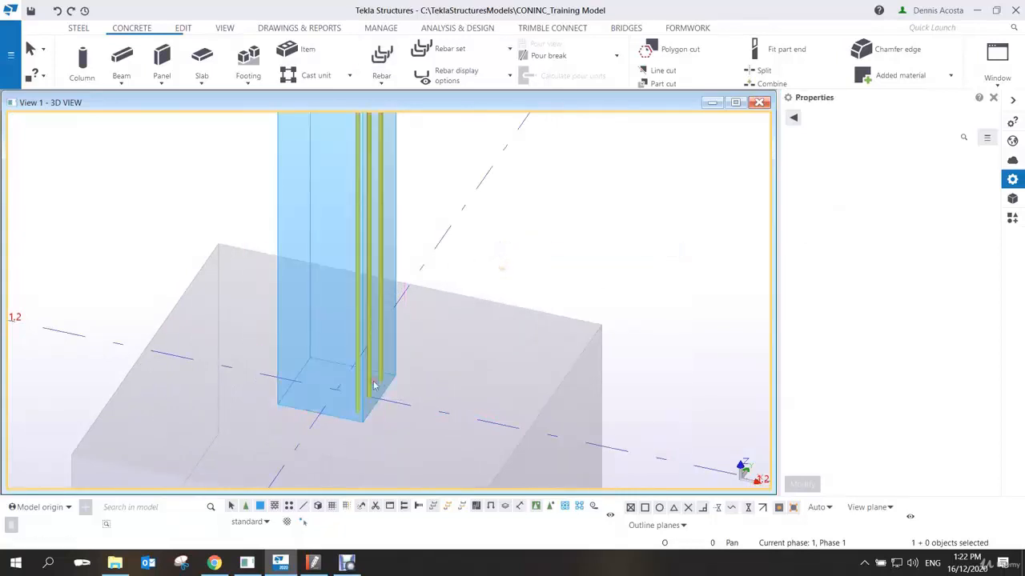
# Examine the new vertical bars at the column base and check the pad footing's bottom level in its properties.
pyautogui.scroll(-2, 373, 383)
pyautogui.keyDown('ctrl'); pyautogui.moveTo(389, 374); pyautogui.dragTo(468, 381, button='middle'); pyautogui.keyUp('ctrl')
pyautogui.moveTo(413, 301); pyautogui.dragTo(427, 207, button='middle')
pyautogui.scroll(-5, 422, 413)
pyautogui.scroll(4, 427, 208)
pyautogui.click(428, 207)
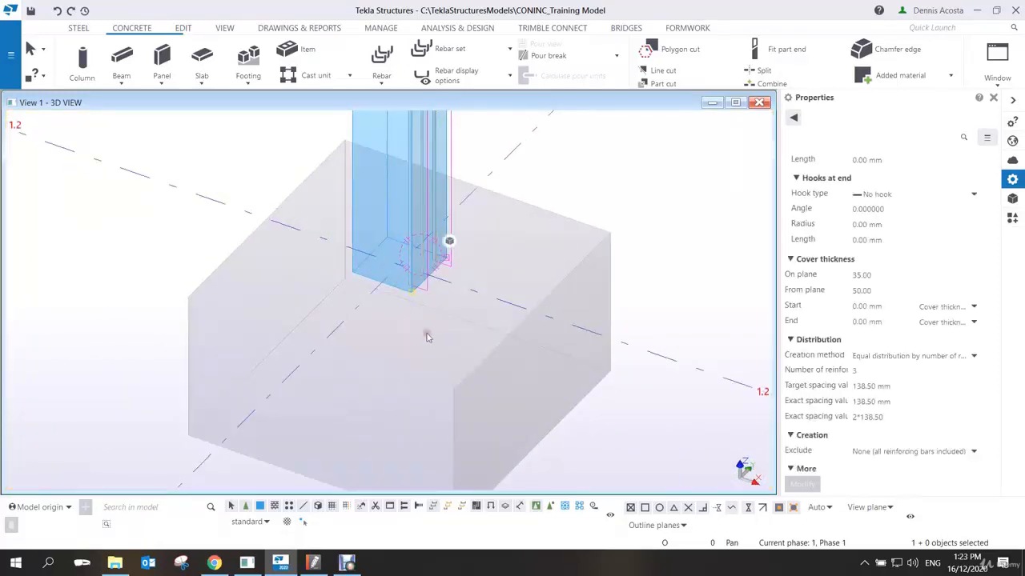
pyautogui.moveTo(415, 309); pyautogui.dragTo(410, 343, button='middle')
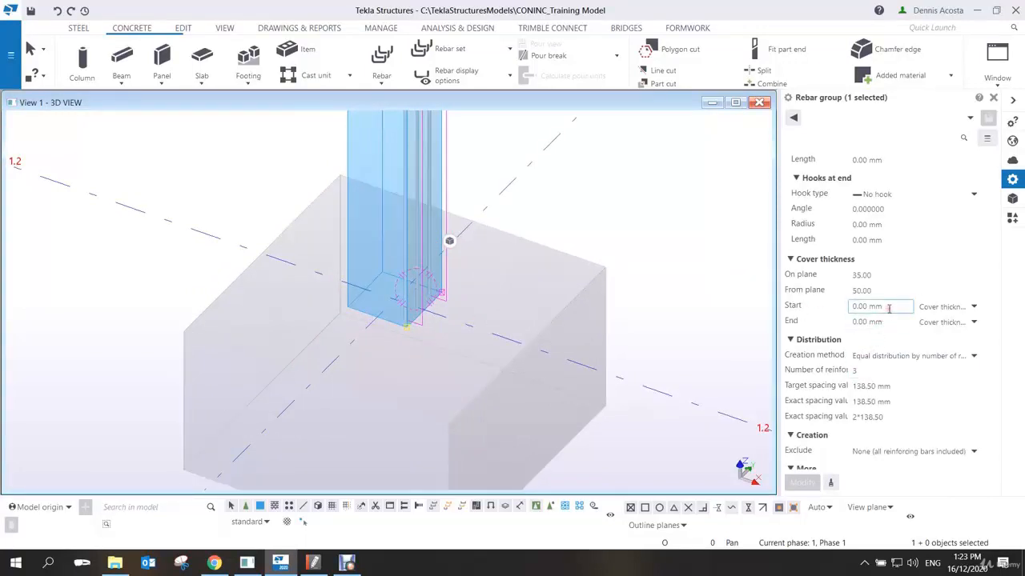
pyautogui.click(823, 313)
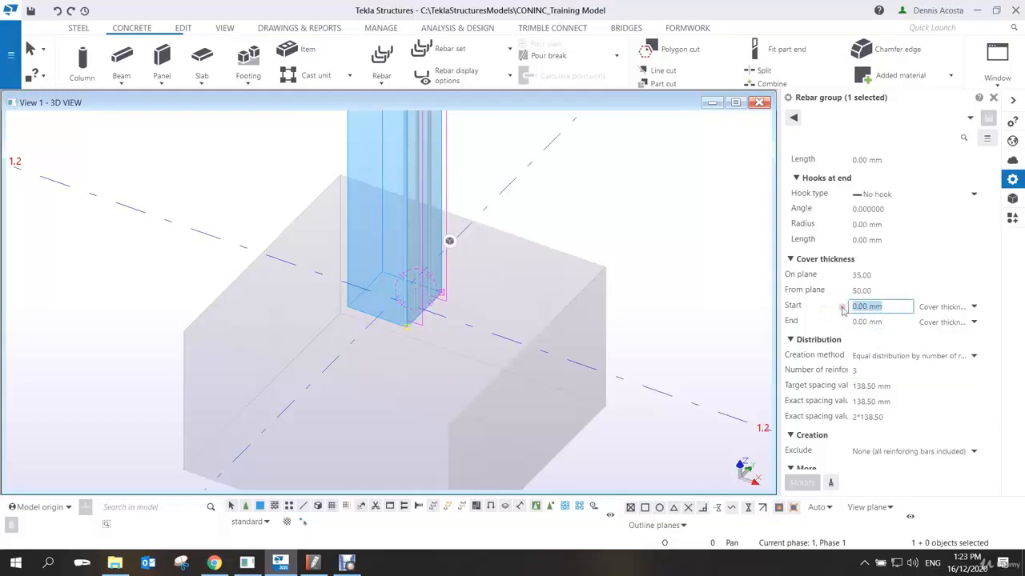
pyautogui.click(601, 273)
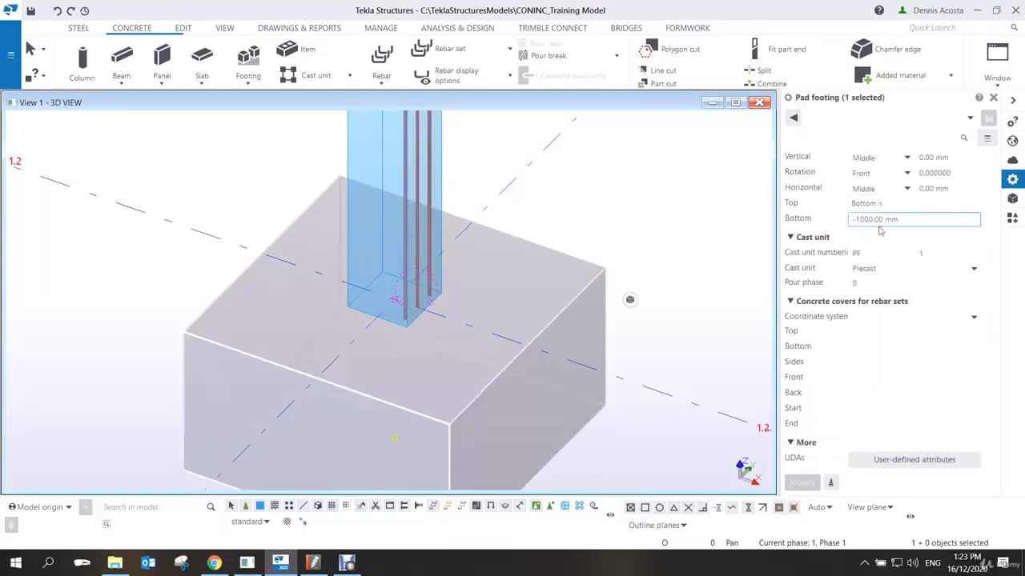
# Set the column main bar group's start cover thickness to -850 mm so the bars extend into the footing, and apply it.
pyautogui.click(430, 227)
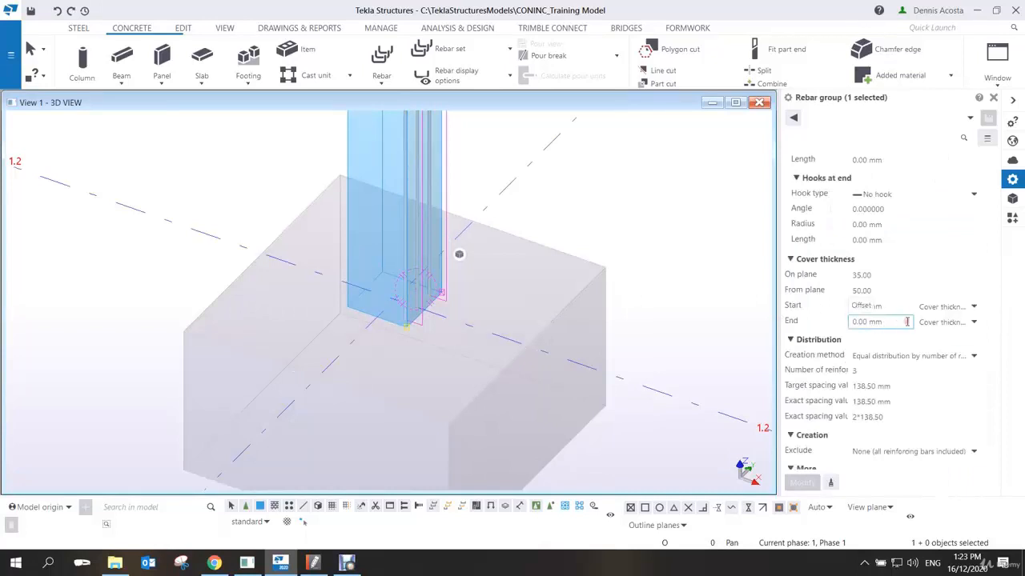
pyautogui.click(886, 306)
pyautogui.press('BackSpace')
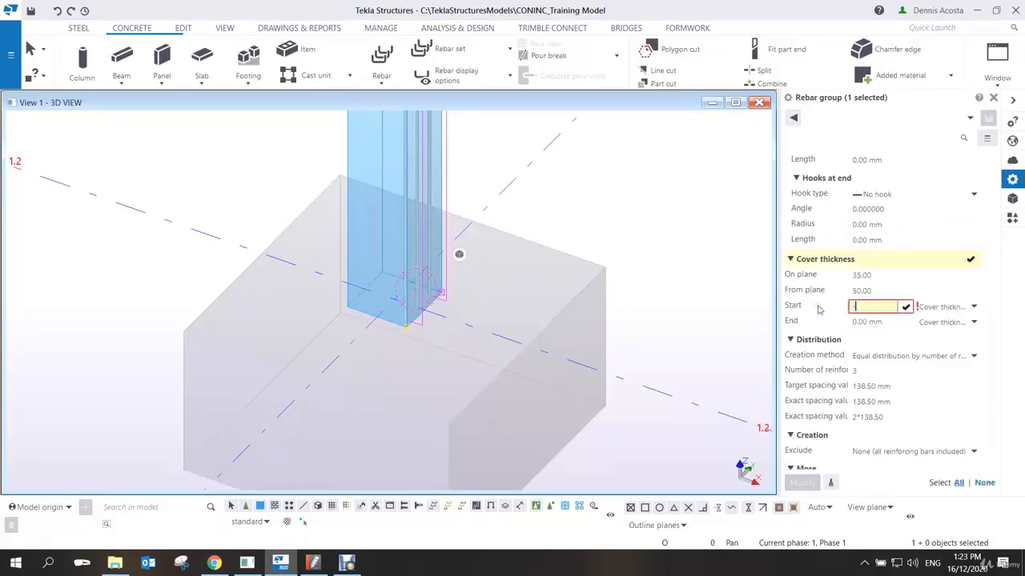
pyautogui.write('-850')
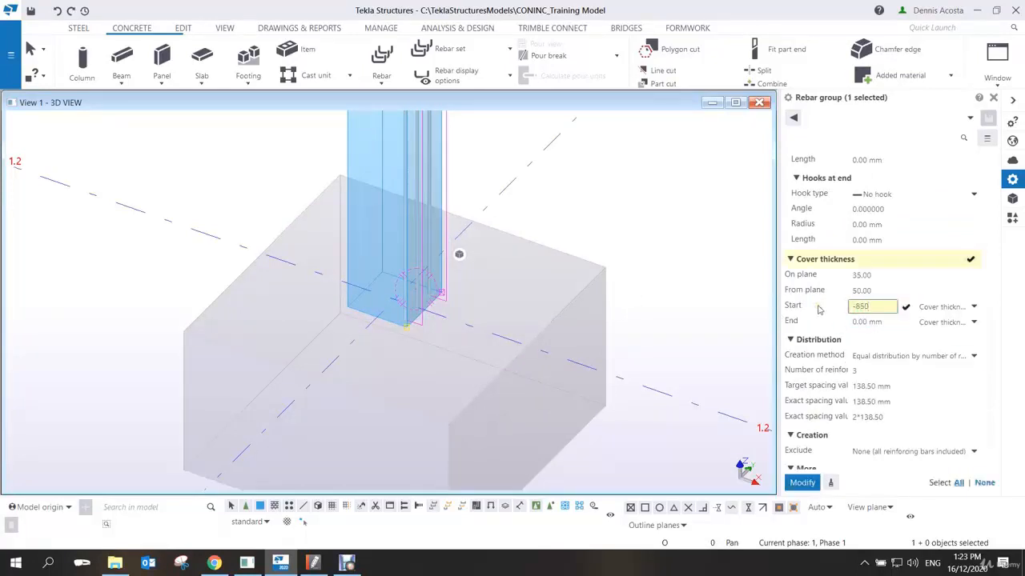
pyautogui.click(802, 482)
# Set the start hook type of the column main bar group to Custom hook.
pyautogui.scroll(2, 422, 440)
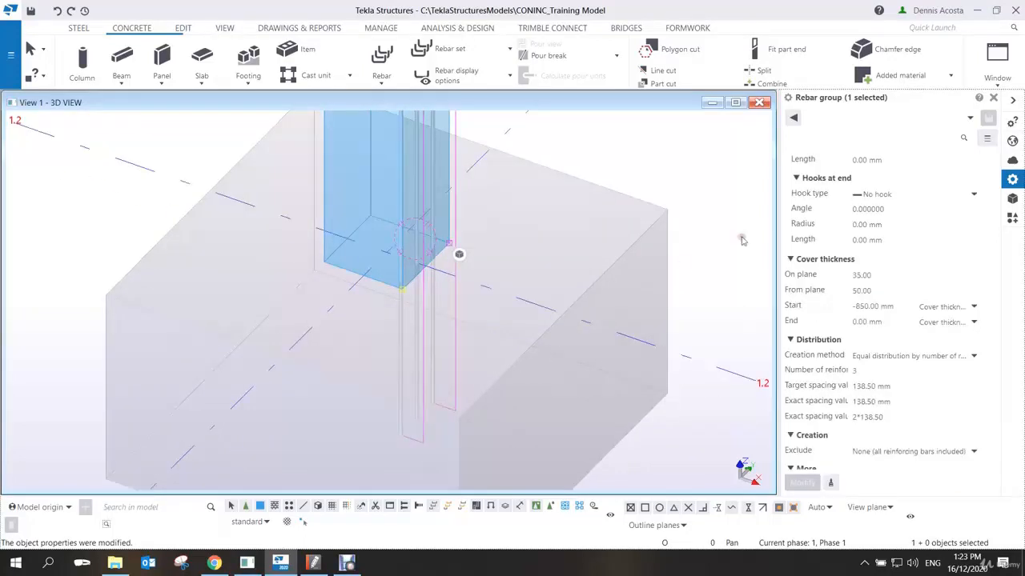
pyautogui.scroll(1, 914, 260)
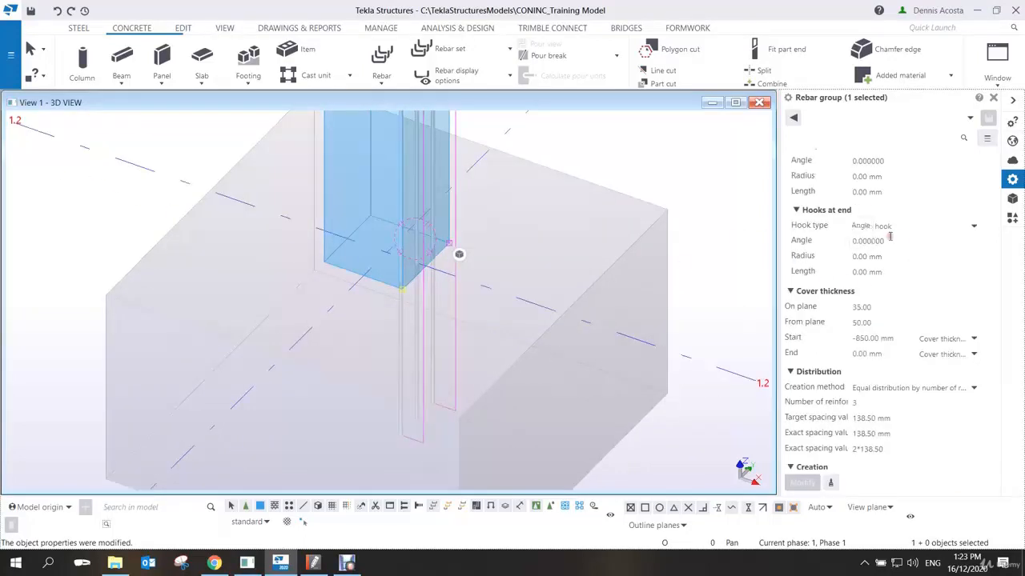
pyautogui.scroll(2, 890, 236)
pyautogui.click(894, 211)
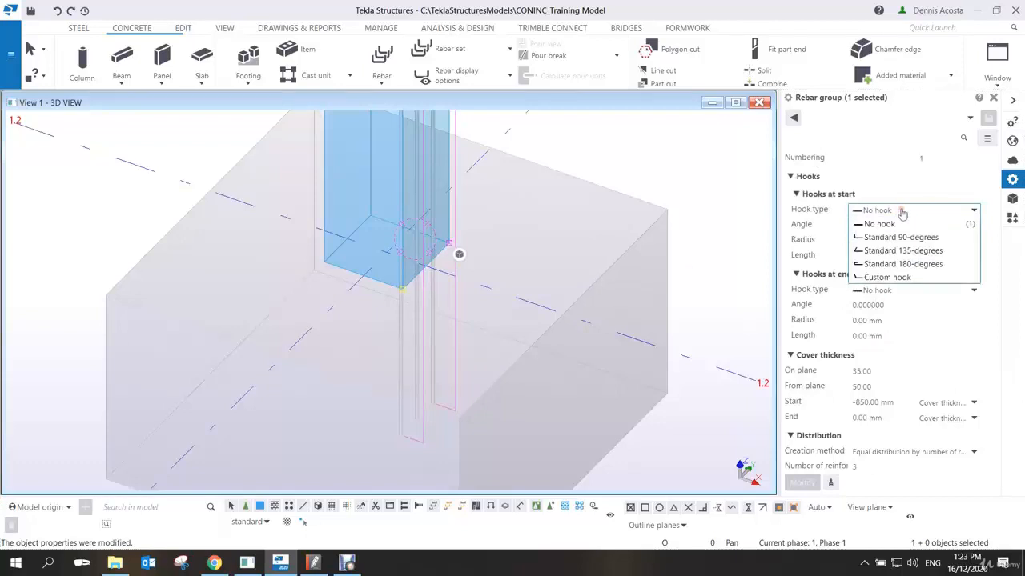
pyautogui.click(903, 238)
pyautogui.click(910, 212)
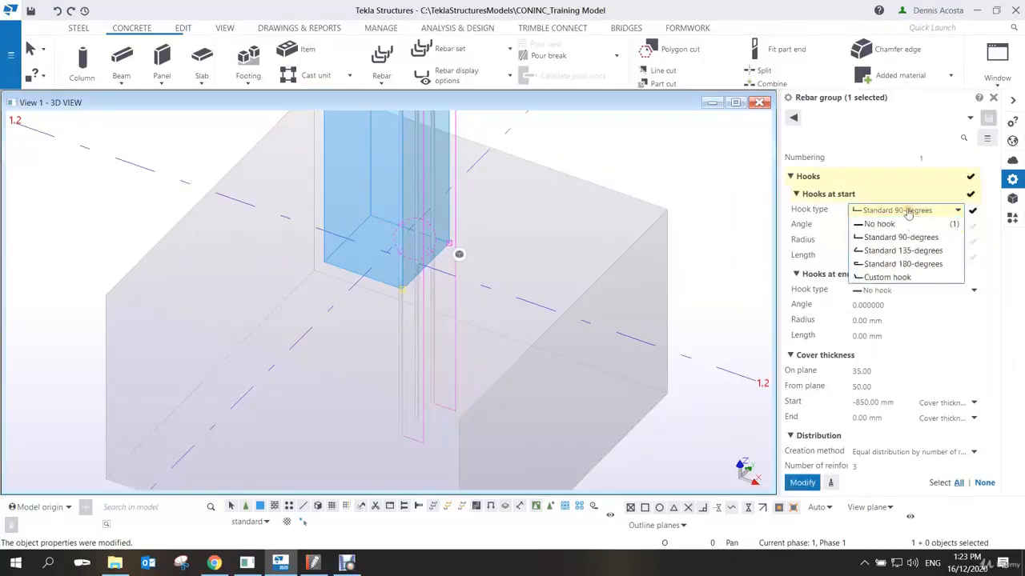
pyautogui.click(875, 277)
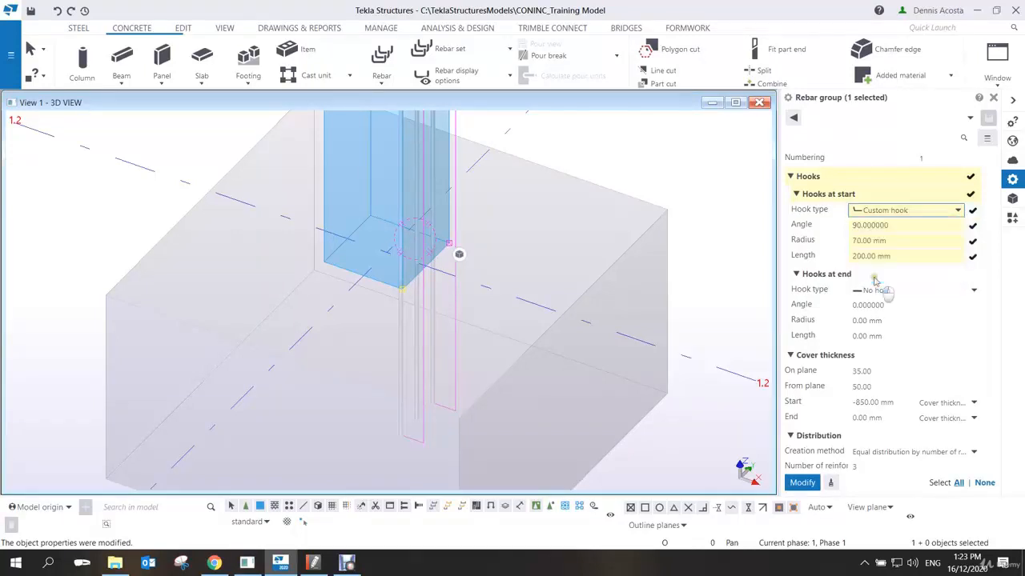
pyautogui.click(894, 211)
pyautogui.click(902, 236)
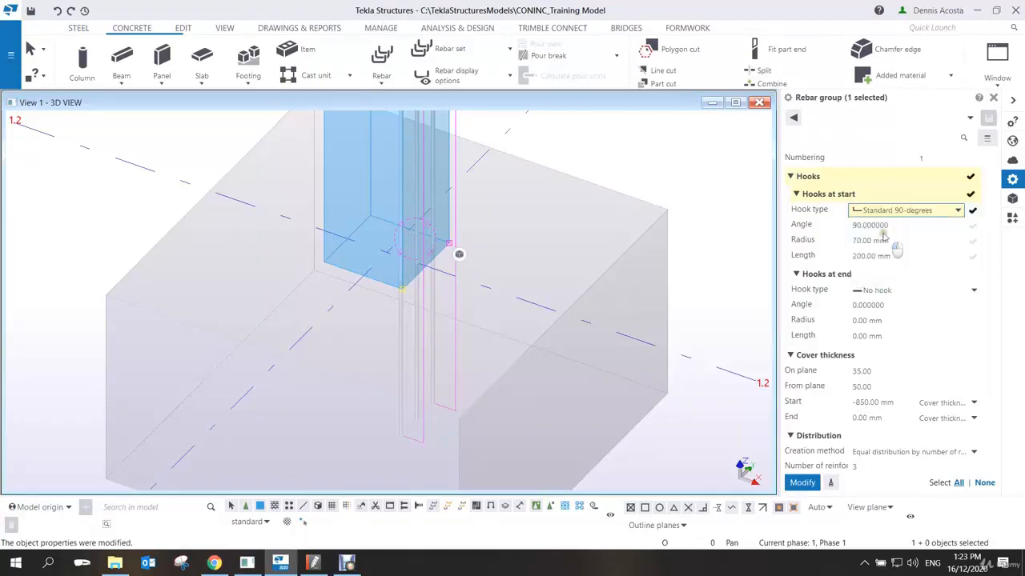
pyautogui.click(891, 211)
pyautogui.click(888, 277)
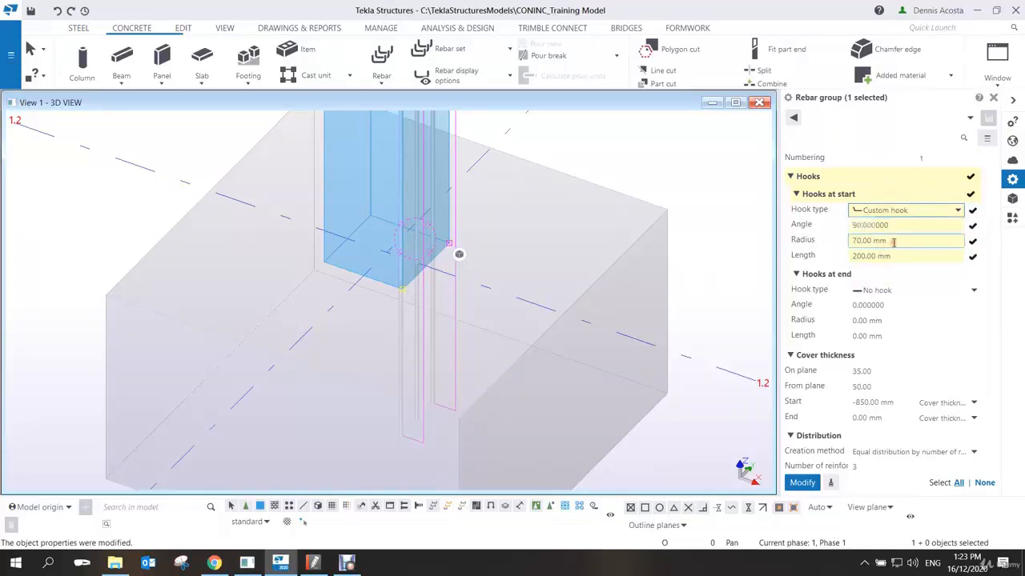
# Give the main bars' start hook a 20 mm radius and a 300 mm length, and apply it.
pyautogui.moveTo(902, 244); pyautogui.dragTo(784, 237)
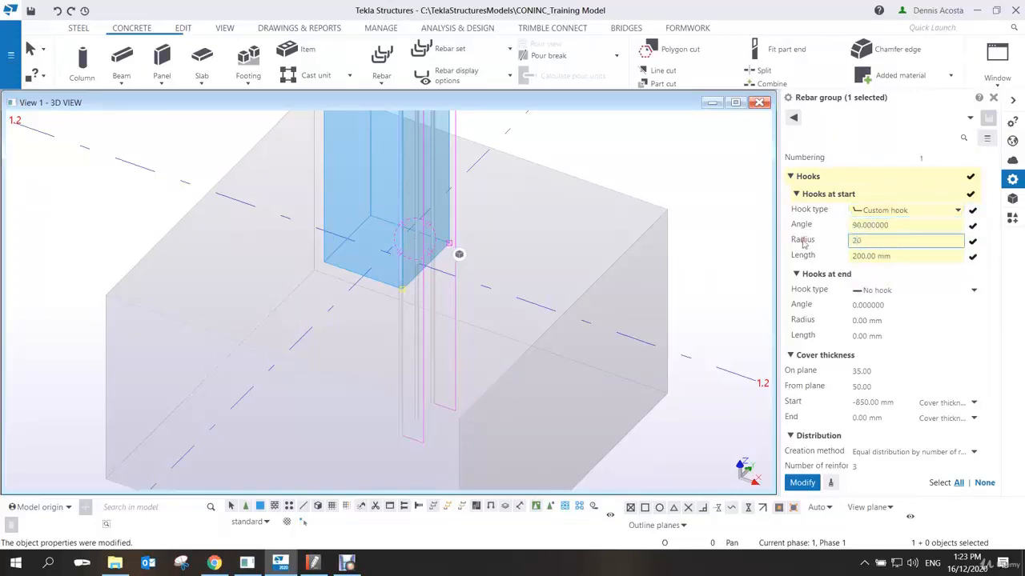
pyautogui.write('20')
pyautogui.moveTo(896, 256); pyautogui.dragTo(750, 256)
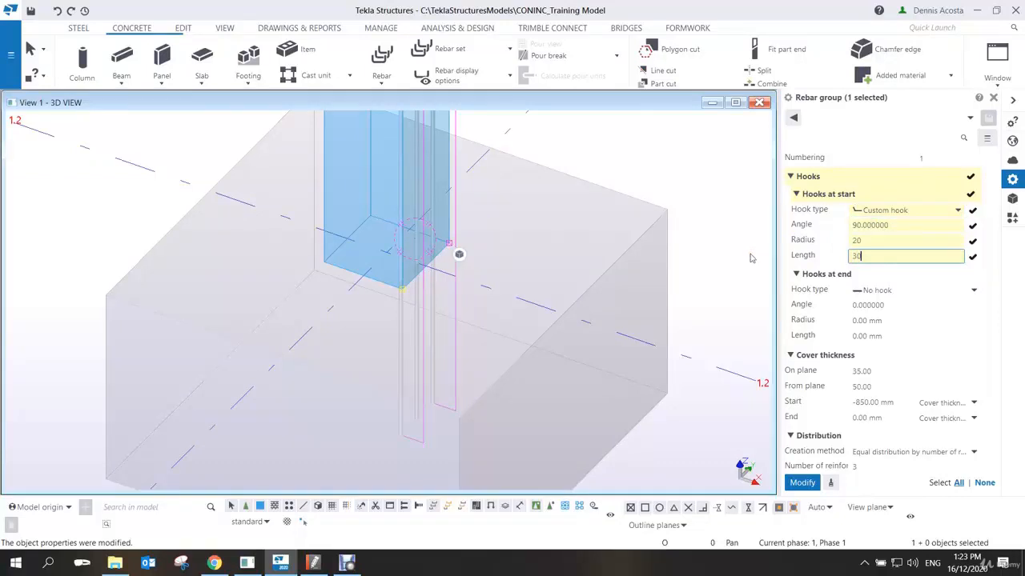
pyautogui.press('Return')
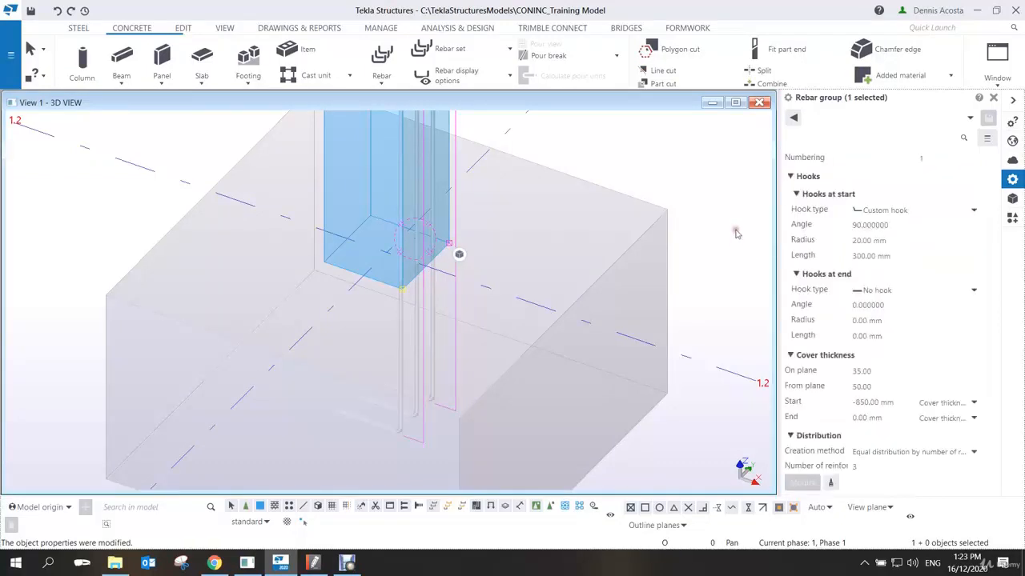
# Reverse the direction of the main bars' start hook by setting its angle to -90 degrees, and apply it.
pyautogui.click(851, 227)
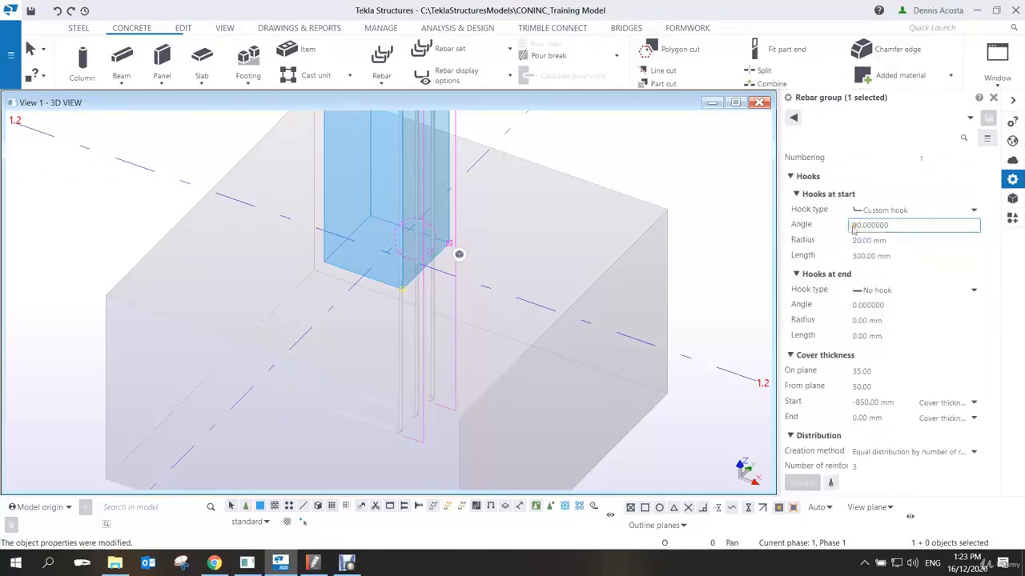
pyautogui.write('-')
pyautogui.press('Return')
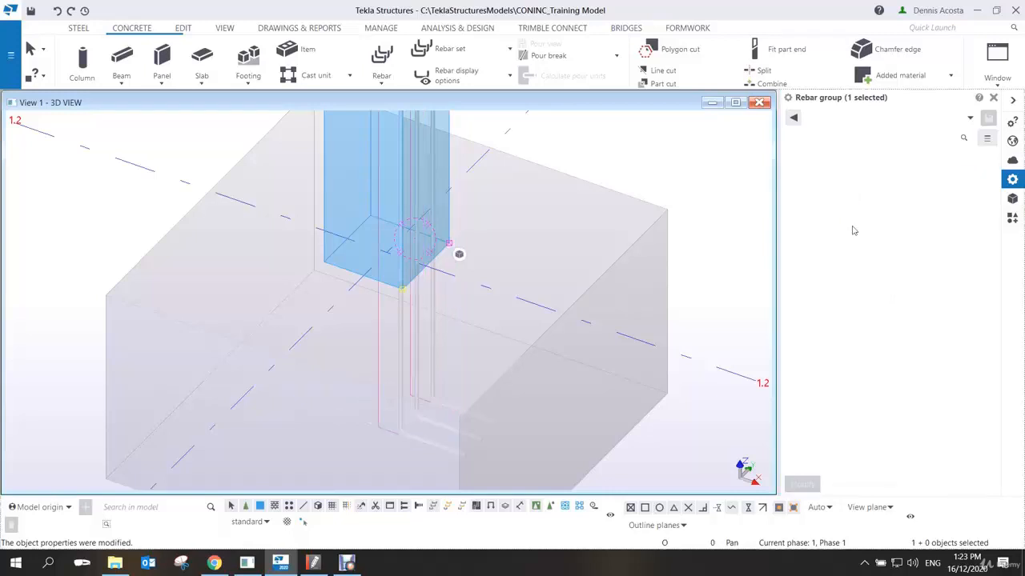
# Redraw the 3D view to bring back the hidden parts around the top of the column.
pyautogui.scroll(-2, 467, 377)
pyautogui.moveTo(564, 232)
pyautogui.keyDown('ctrl'); pyautogui.mouseDown(button='middle')
pyautogui.moveTo(533, 345)
pyautogui.moveTo(502, 248)
pyautogui.moveTo(477, 251)
pyautogui.moveTo(536, 200)
pyautogui.moveTo(510, 180)
pyautogui.moveTo(546, 236)
pyautogui.mouseUp(button='middle'); pyautogui.keyUp('ctrl')
pyautogui.scroll(-4, 589, 222)
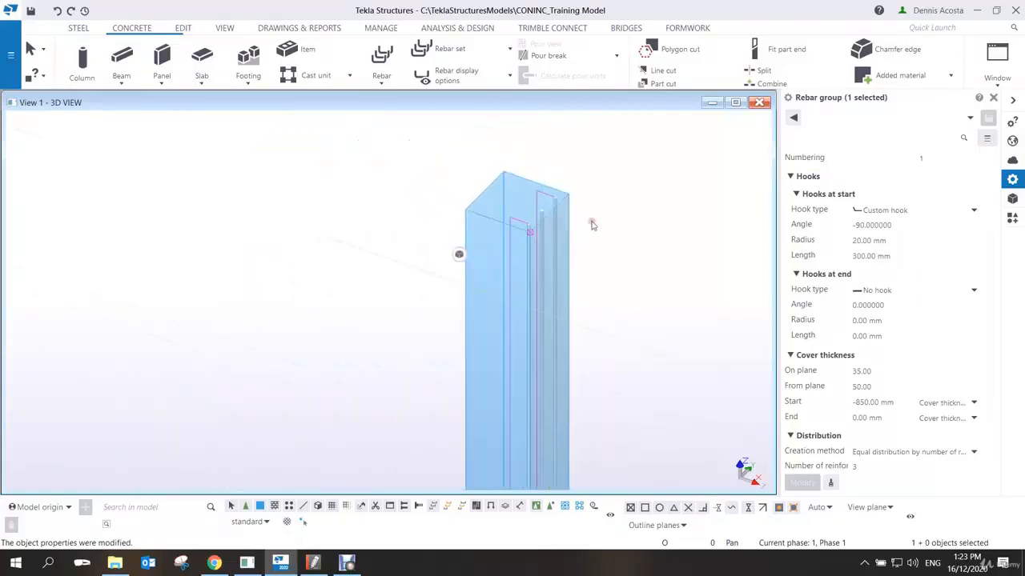
pyautogui.rightClick(614, 212)
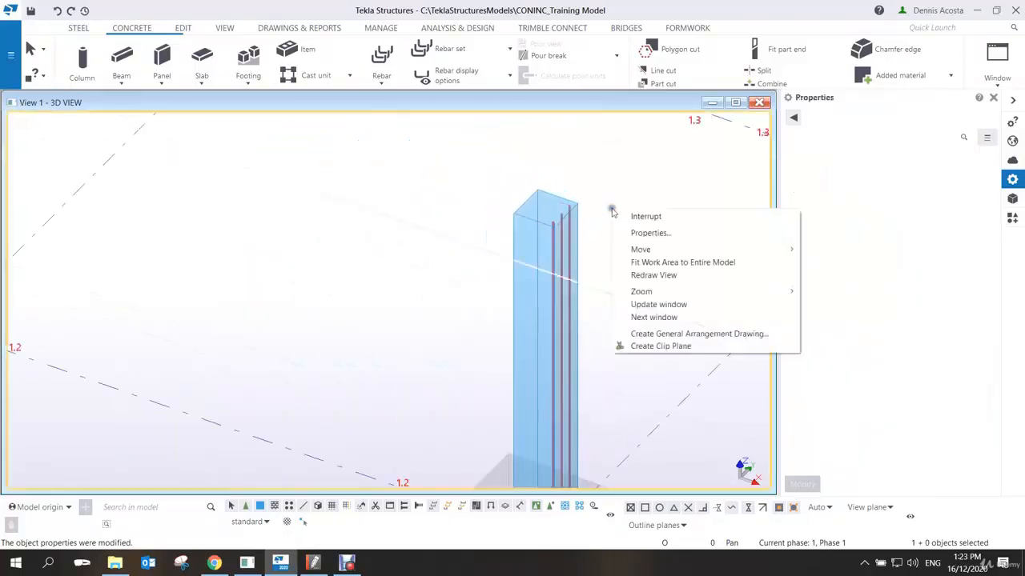
pyautogui.click(646, 274)
pyautogui.scroll(5, 552, 276)
pyautogui.scroll(-4, 523, 272)
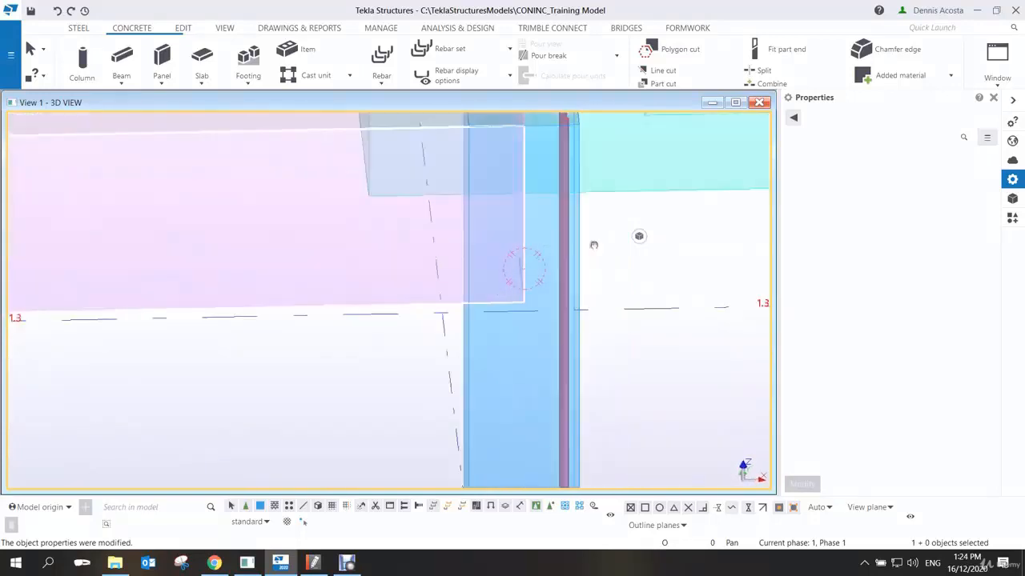
pyautogui.rightClick(453, 288)
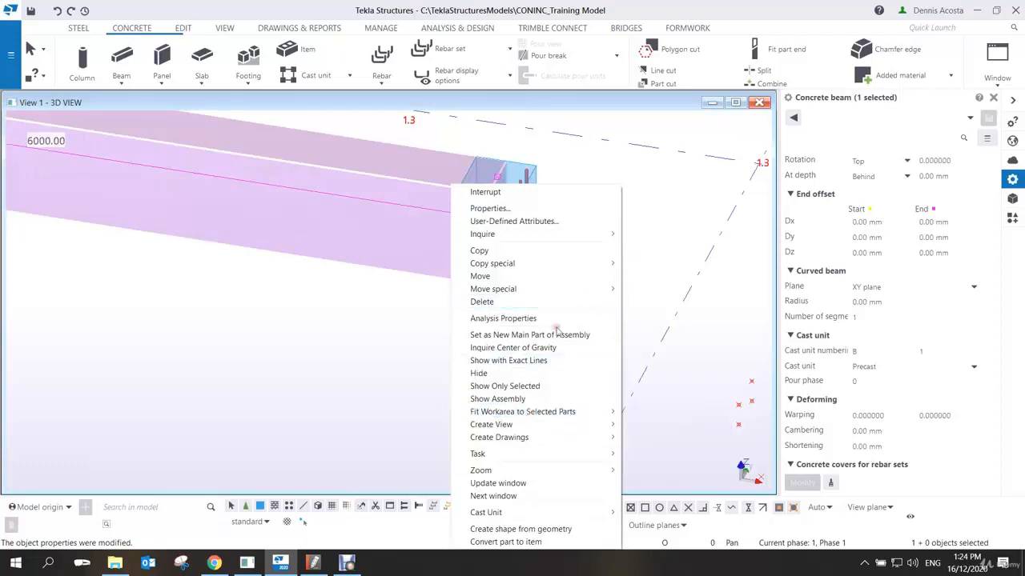
pyautogui.click(571, 166)
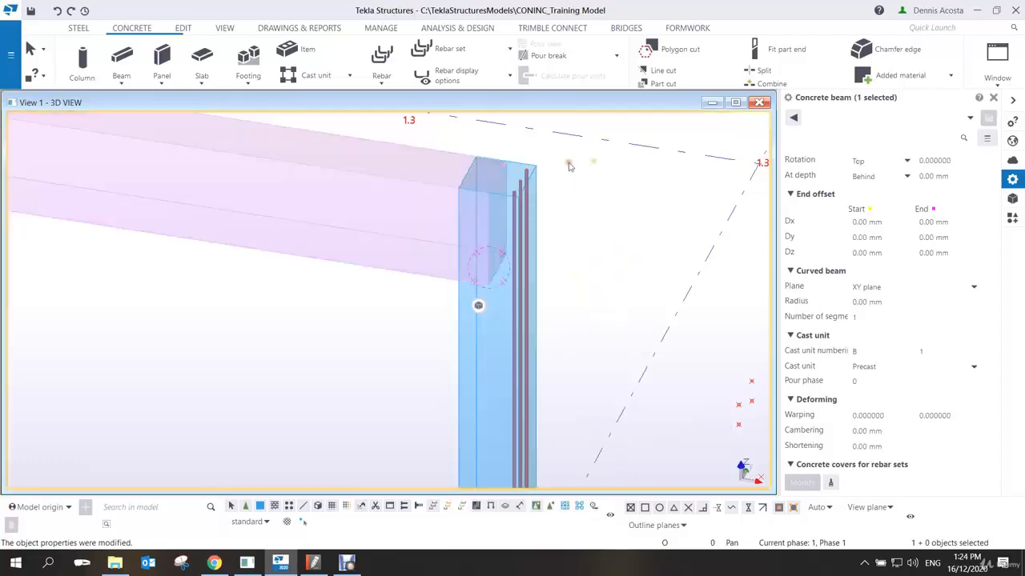
# Fit the end of the 700*400 concrete beam to the column's near face and end the fitting command.
pyautogui.scroll(2, 525, 171)
pyautogui.click(384, 208)
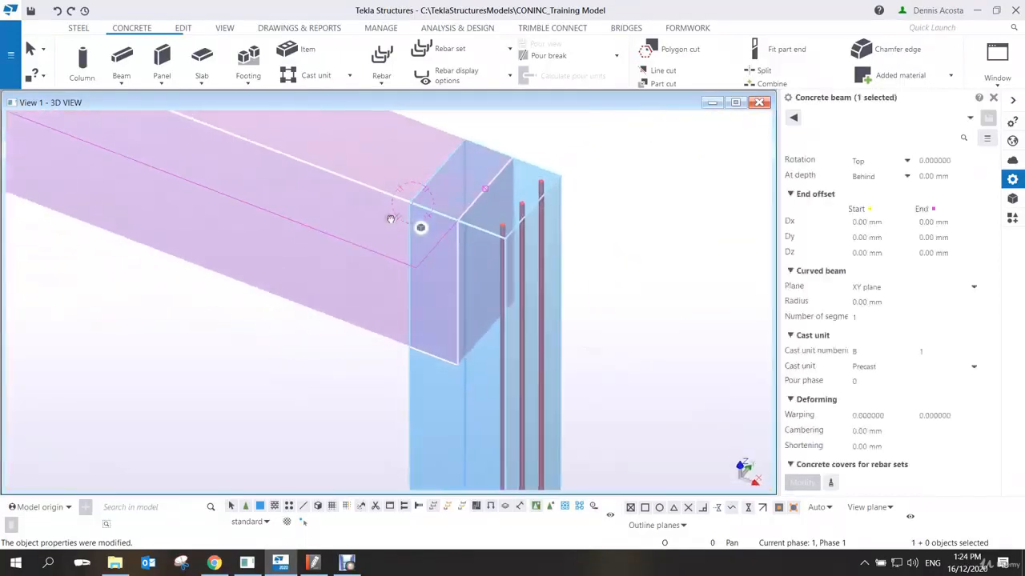
pyautogui.keyDown('ctrl'); pyautogui.moveTo(414, 208); pyautogui.dragTo(357, 246, button='middle'); pyautogui.keyUp('ctrl')
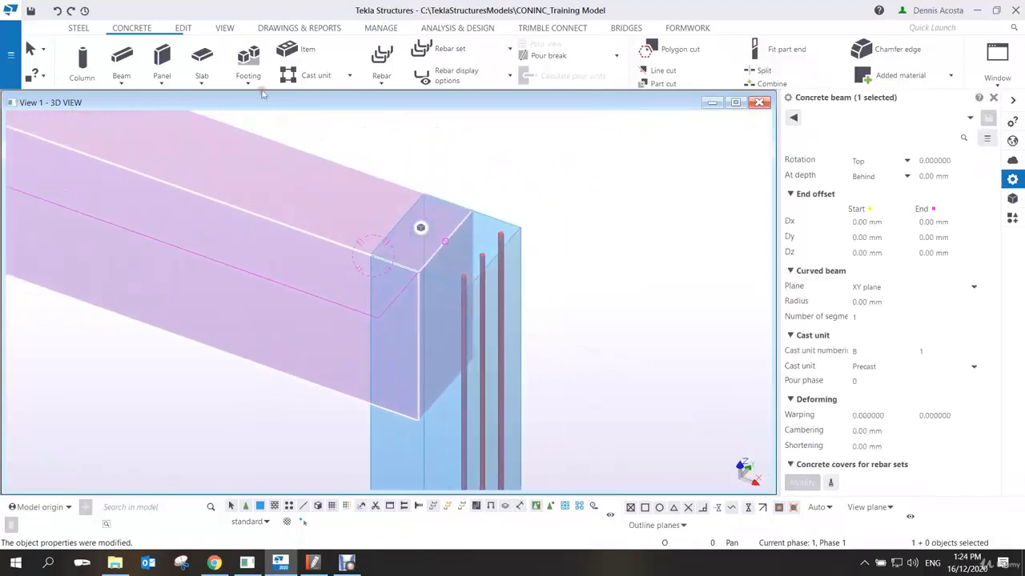
pyautogui.click(183, 29)
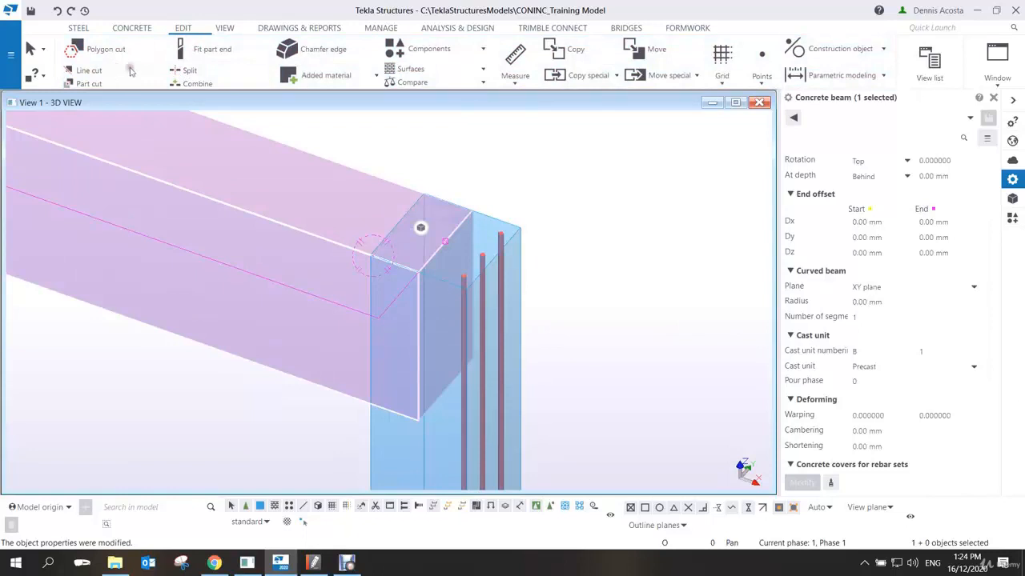
pyautogui.click(214, 49)
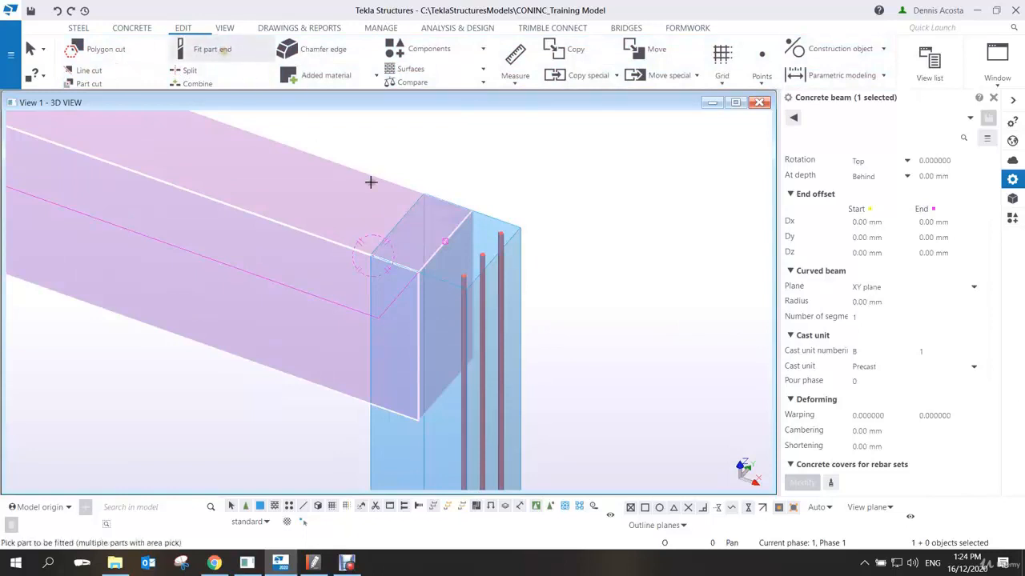
pyautogui.click(370, 251)
pyautogui.click(410, 213)
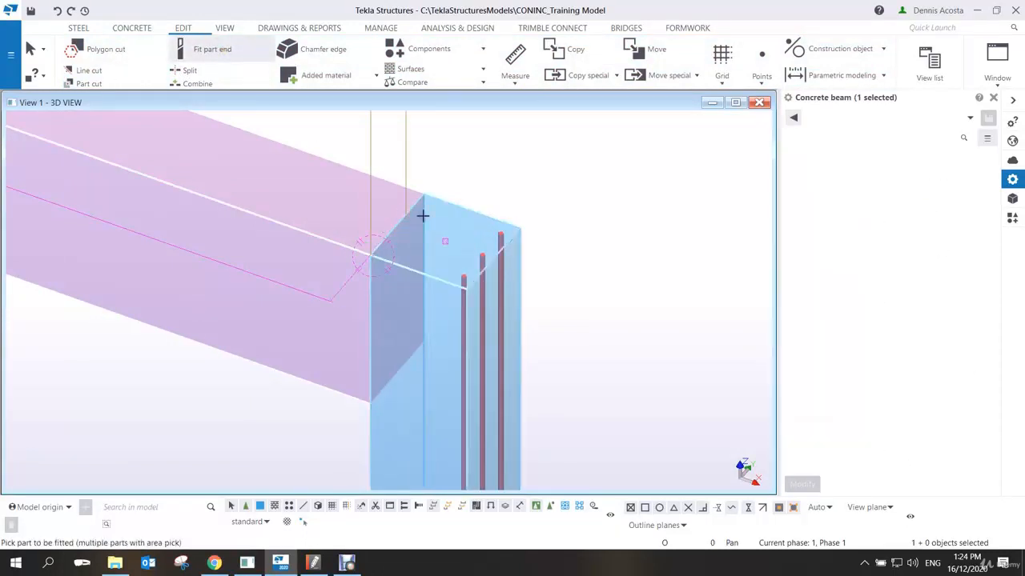
pyautogui.scroll(-2, 496, 229)
pyautogui.rightClick(530, 200)
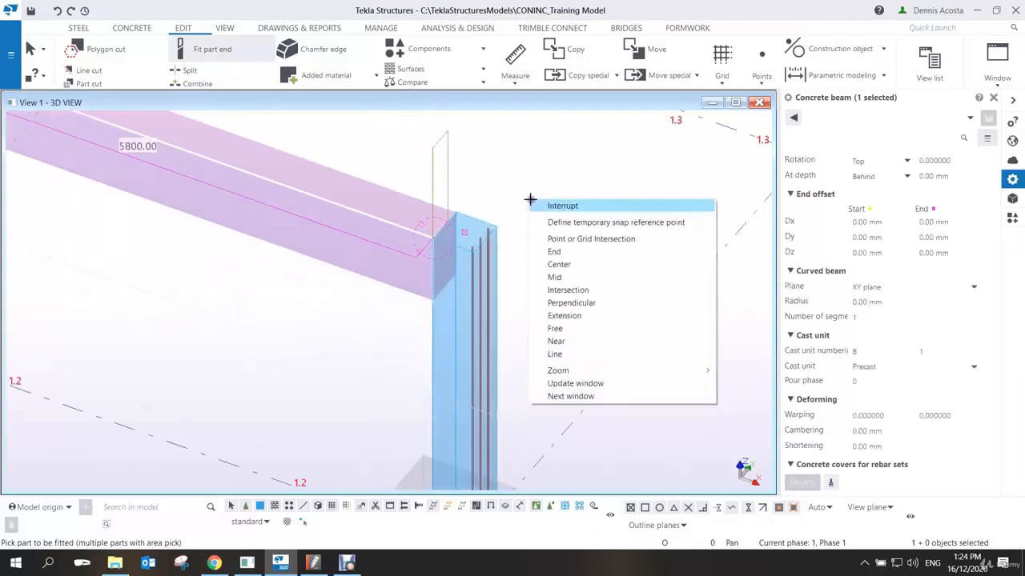
pyautogui.click(544, 206)
# Check the beam's profile depth and lower the column's top level to 2800 mm to meet the beam's underside.
pyautogui.keyDown('ctrl'); pyautogui.moveTo(483, 261); pyautogui.dragTo(513, 219, button='middle'); pyautogui.keyUp('ctrl')
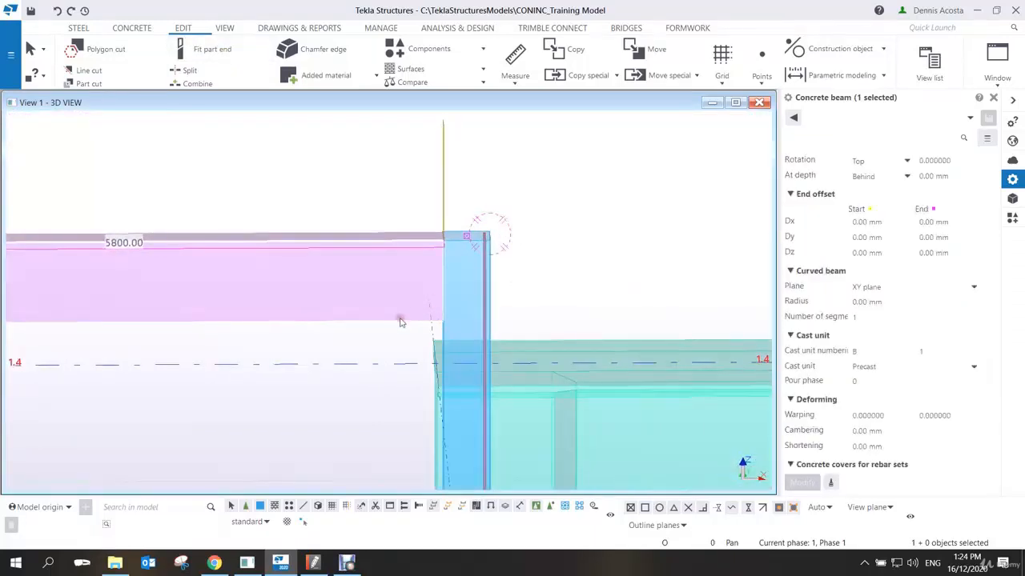
pyautogui.scroll(3, 840, 278)
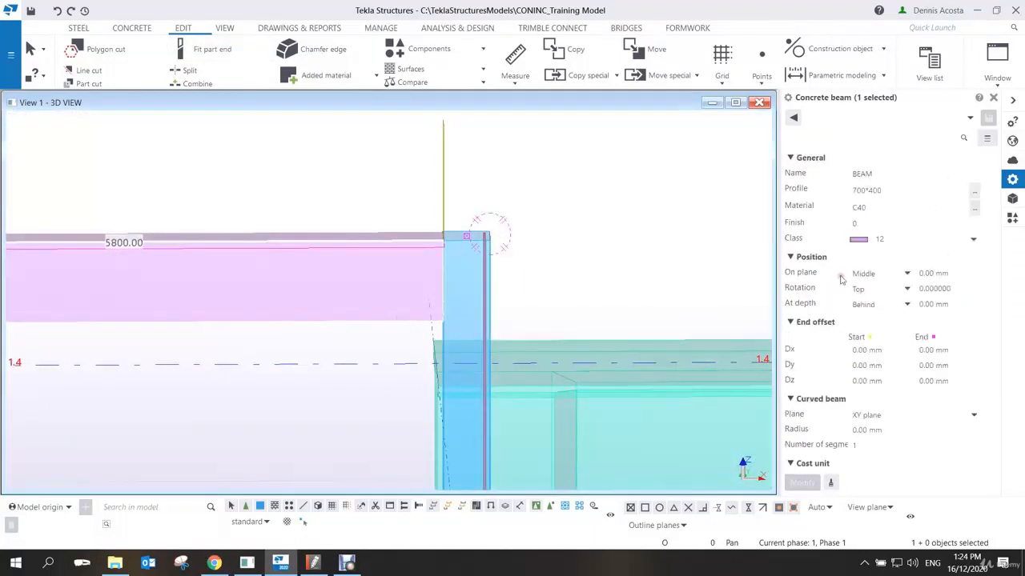
pyautogui.keyDown('ctrl'); pyautogui.moveTo(618, 276); pyautogui.dragTo(462, 191, button='middle'); pyautogui.keyUp('ctrl')
pyautogui.click(369, 198)
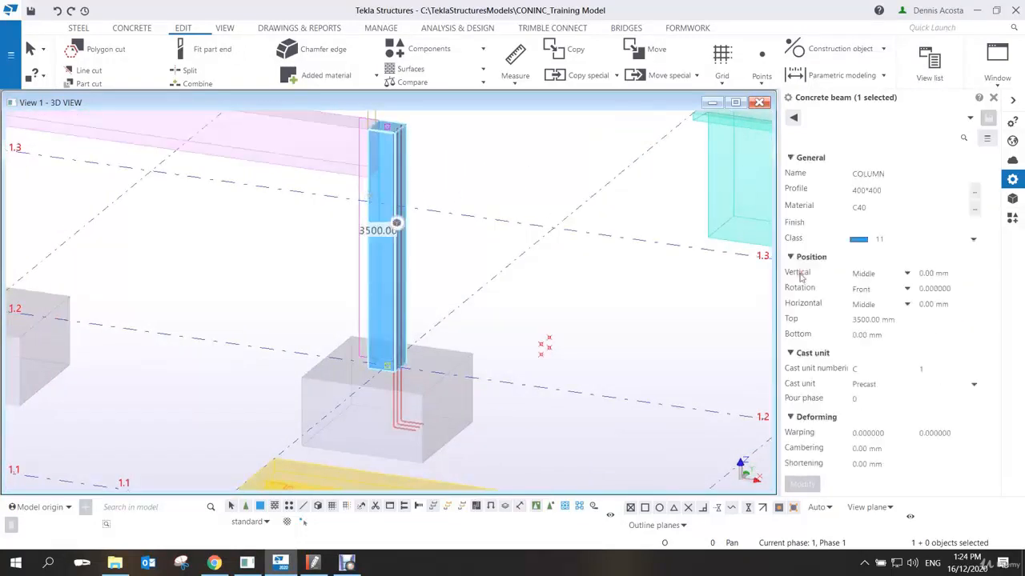
pyautogui.moveTo(901, 321); pyautogui.dragTo(779, 318)
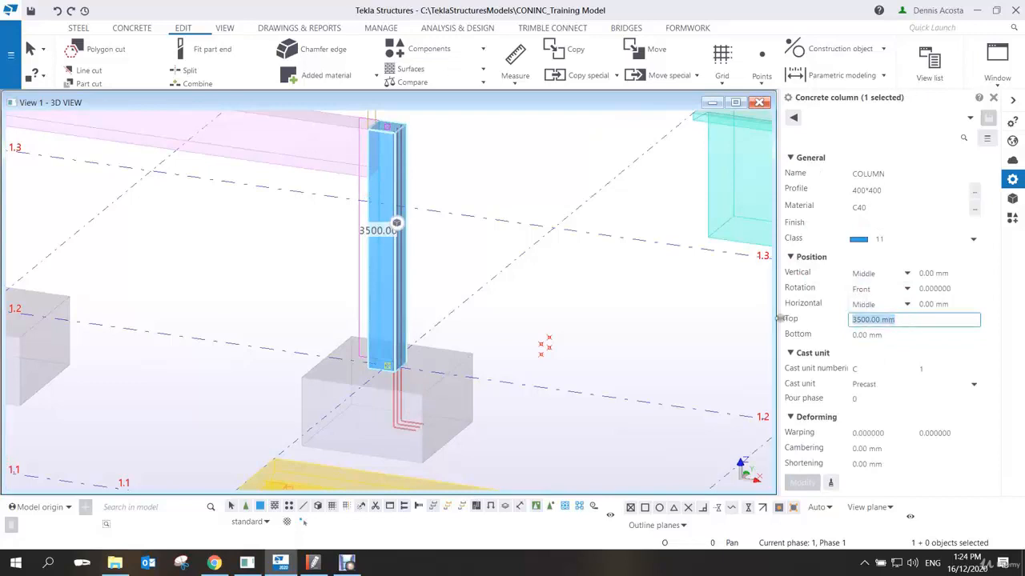
pyautogui.write('2800')
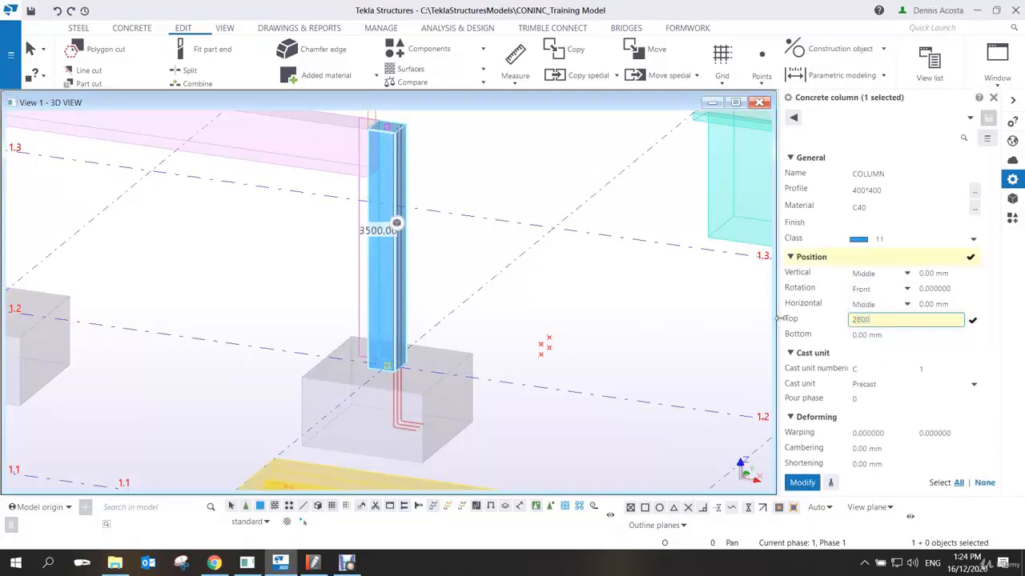
pyautogui.press('Return')
pyautogui.scroll(5, 429, 247)
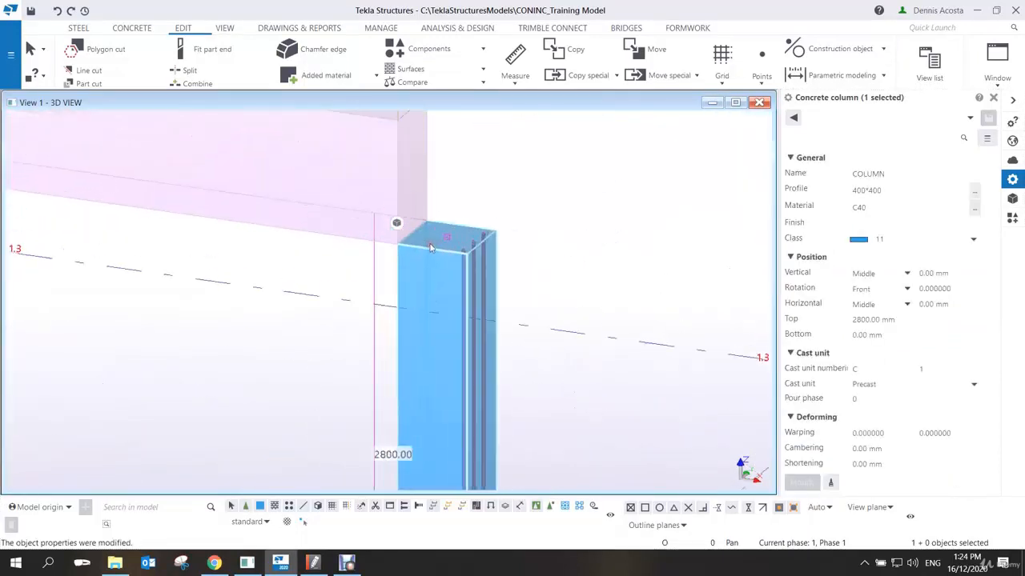
# Set the column main bar group's end cover thickness to -1000 mm so the bars extend above the column top, and apply it.
pyautogui.scroll(2, 494, 242)
pyautogui.moveTo(561, 216); pyautogui.dragTo(492, 280, button='middle')
pyautogui.click(426, 311)
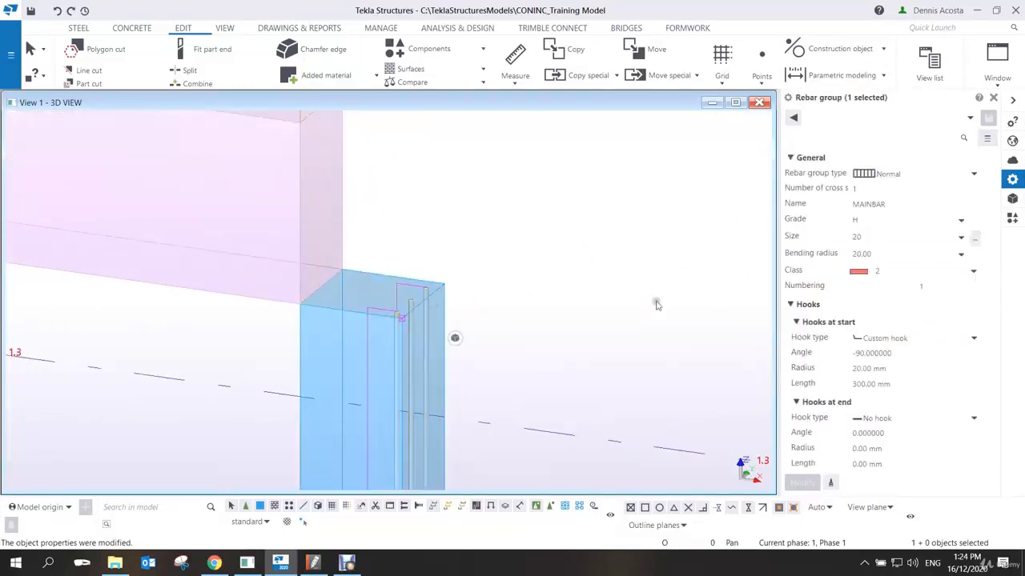
pyautogui.scroll(-3, 902, 365)
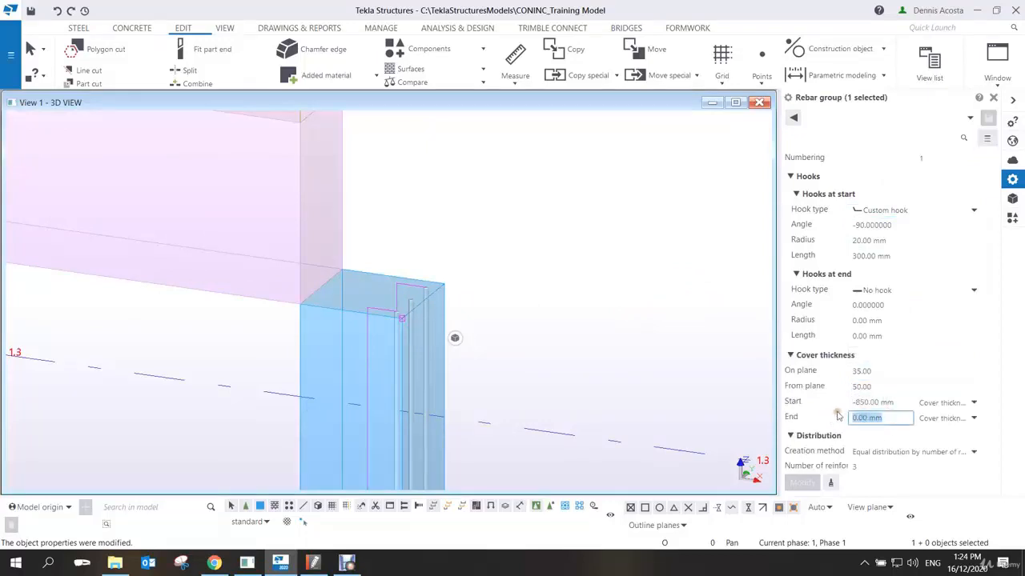
pyautogui.write('-1000')
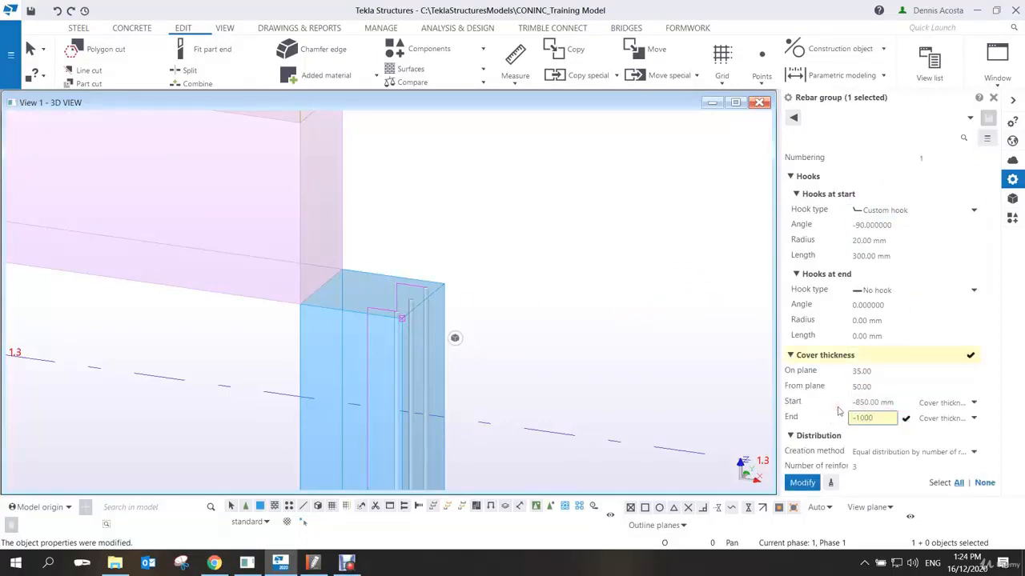
pyautogui.click(803, 483)
pyautogui.scroll(-5, 606, 311)
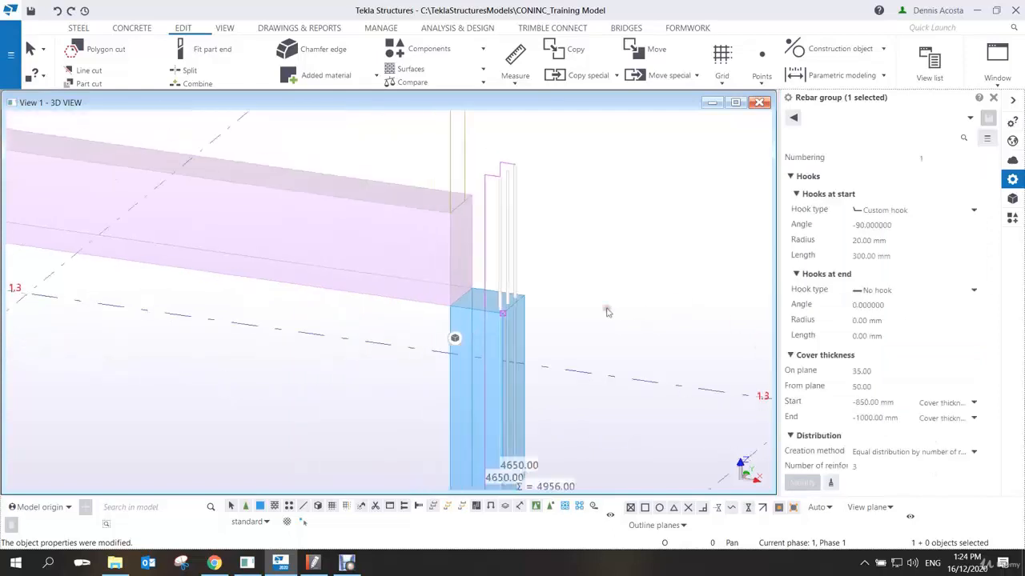
pyautogui.moveTo(599, 324); pyautogui.dragTo(565, 254, button='middle')
pyautogui.click(573, 231)
pyautogui.moveTo(551, 326); pyautogui.dragTo(542, 231, button='middle')
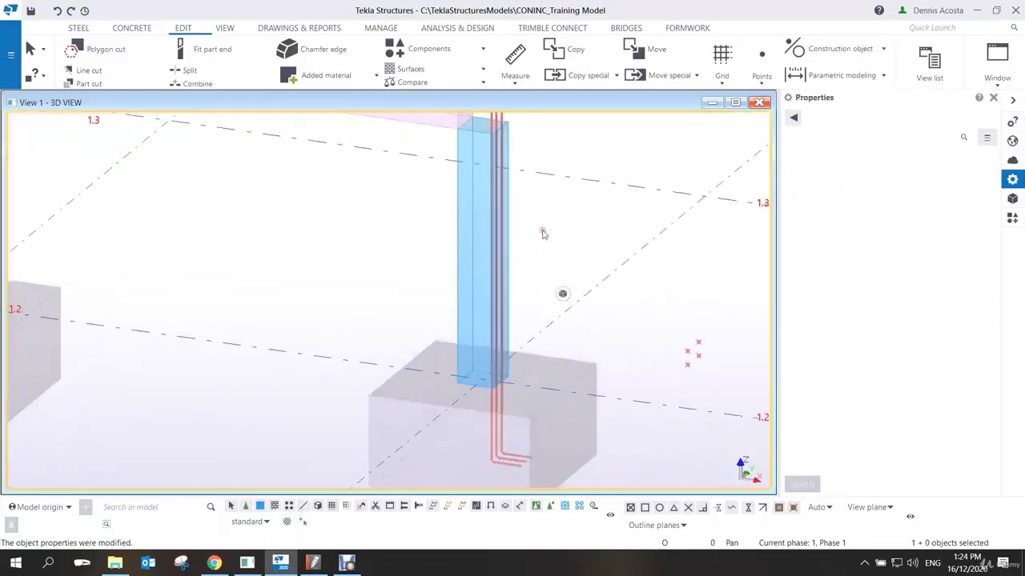
pyautogui.scroll(5, 437, 375)
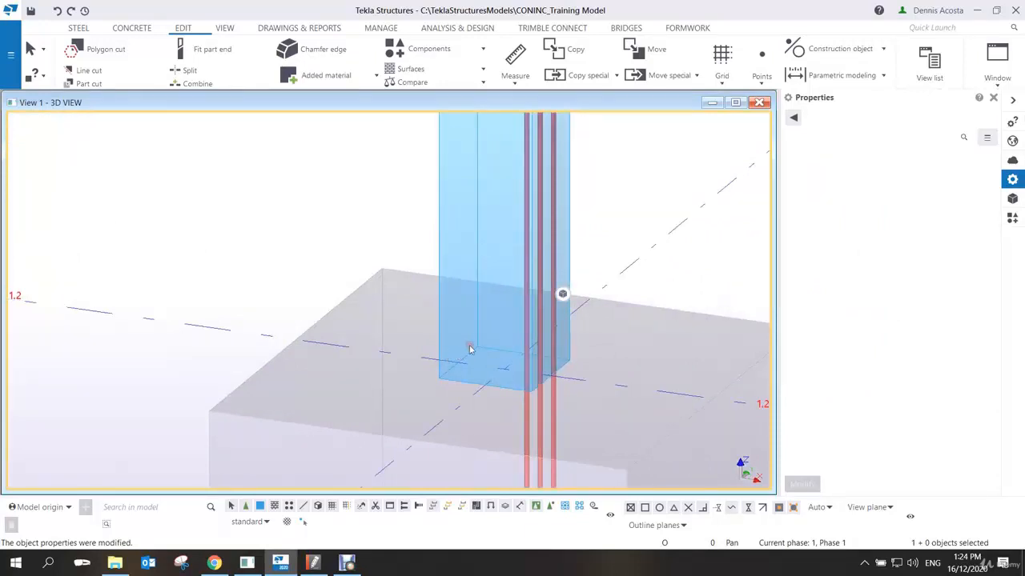
# Copy the column's main bar group from its near bottom corner to the adjacent bottom corner along the front face, and end copying.
pyautogui.click(526, 311)
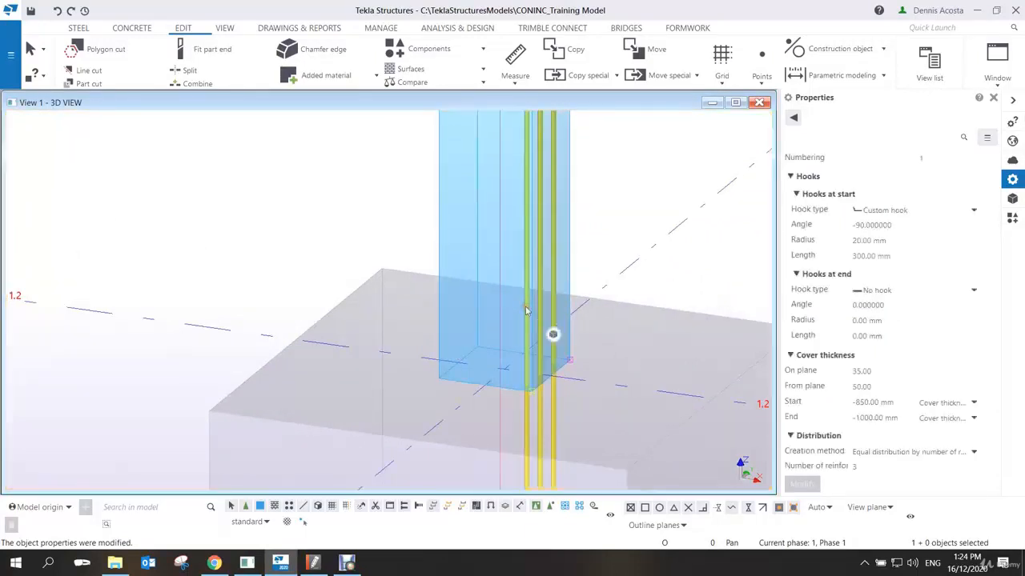
pyautogui.rightClick(618, 240)
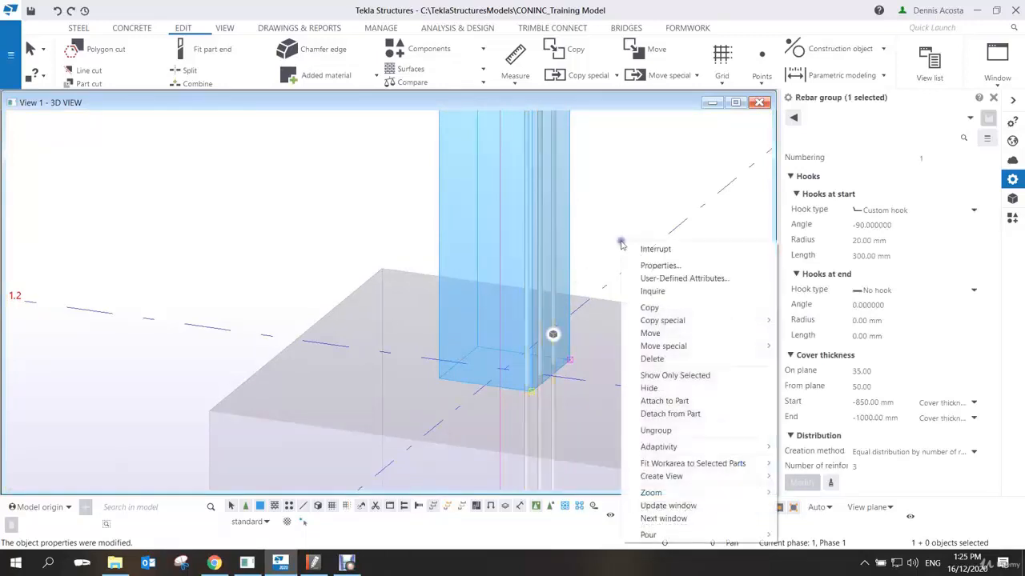
pyautogui.click(650, 308)
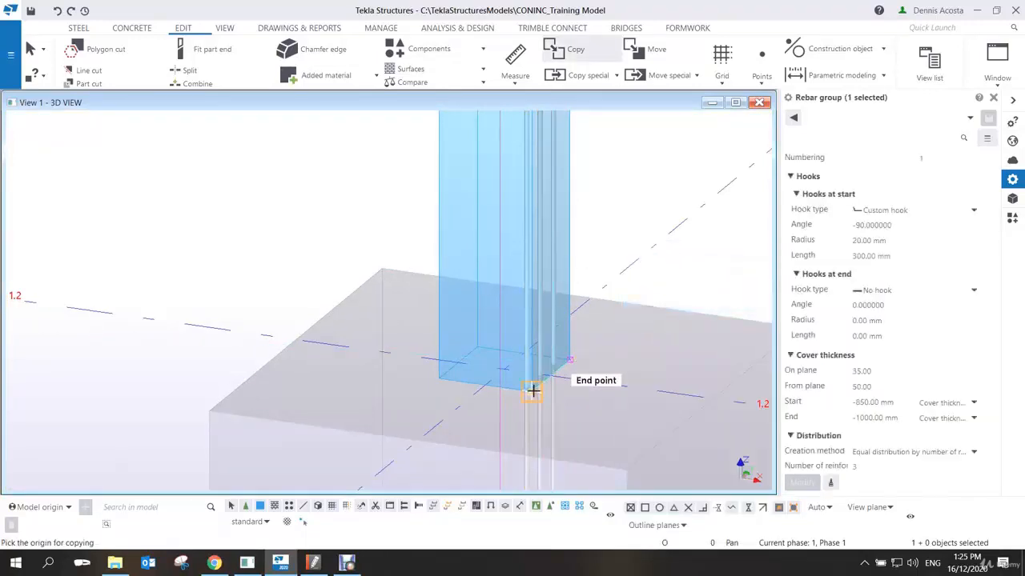
pyautogui.click(533, 392)
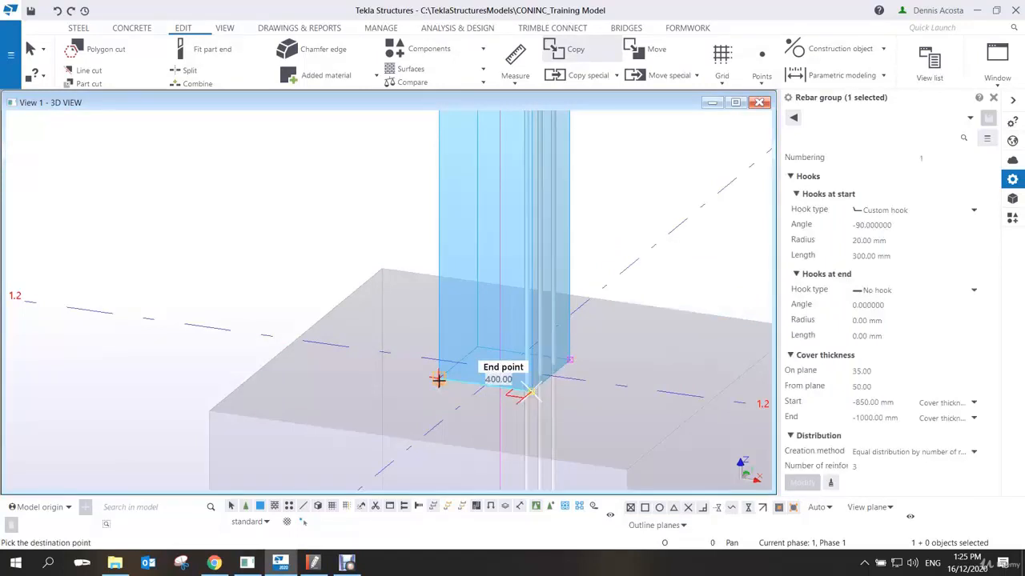
pyautogui.click(439, 380)
pyautogui.rightClick(384, 262)
pyautogui.click(393, 270)
# Set the copied bar group's on-plane cover to -35 and its start hook angle to 90, apply the changes, and clear the selection.
pyautogui.moveTo(432, 445); pyautogui.dragTo(500, 329, button='middle')
pyautogui.scroll(2, 500, 328)
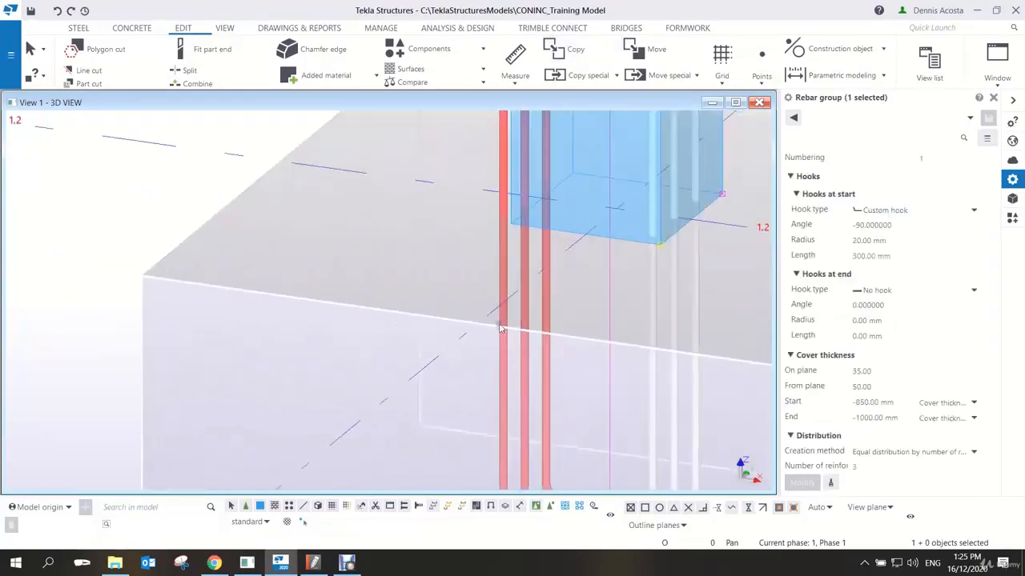
pyautogui.scroll(1, 502, 251)
pyautogui.moveTo(503, 251); pyautogui.dragTo(416, 352, button='middle')
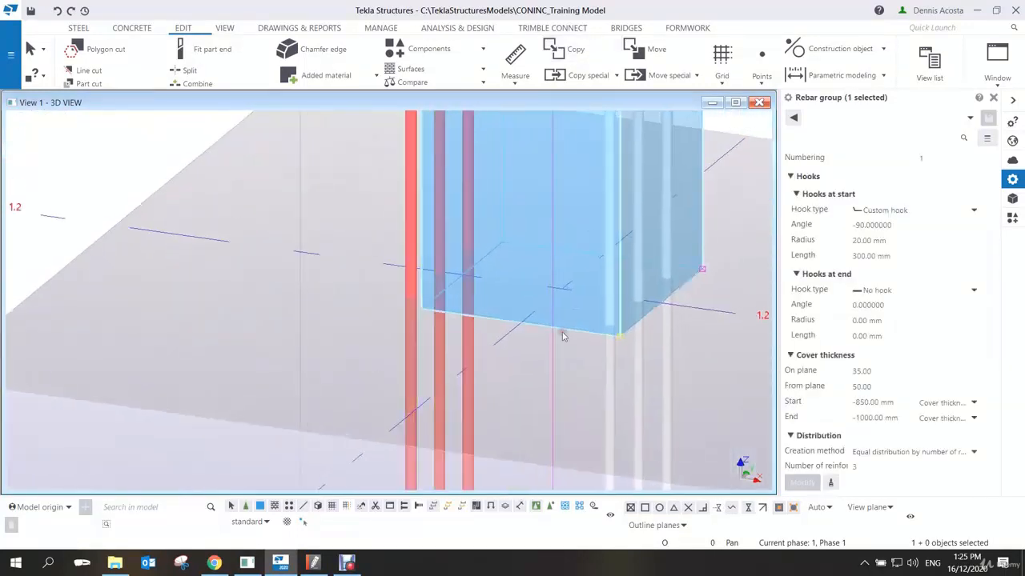
pyautogui.click(446, 336)
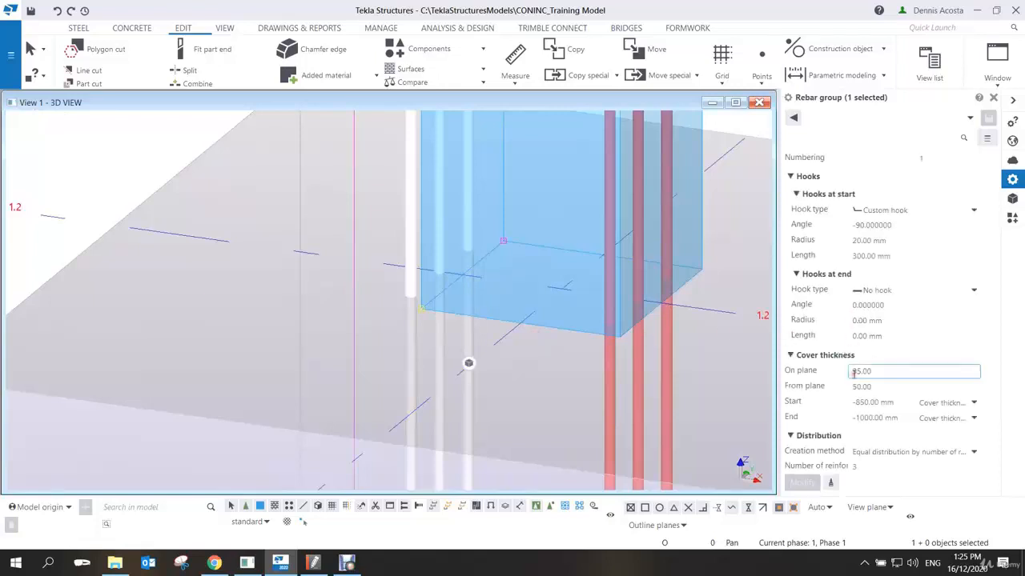
pyautogui.write('-')
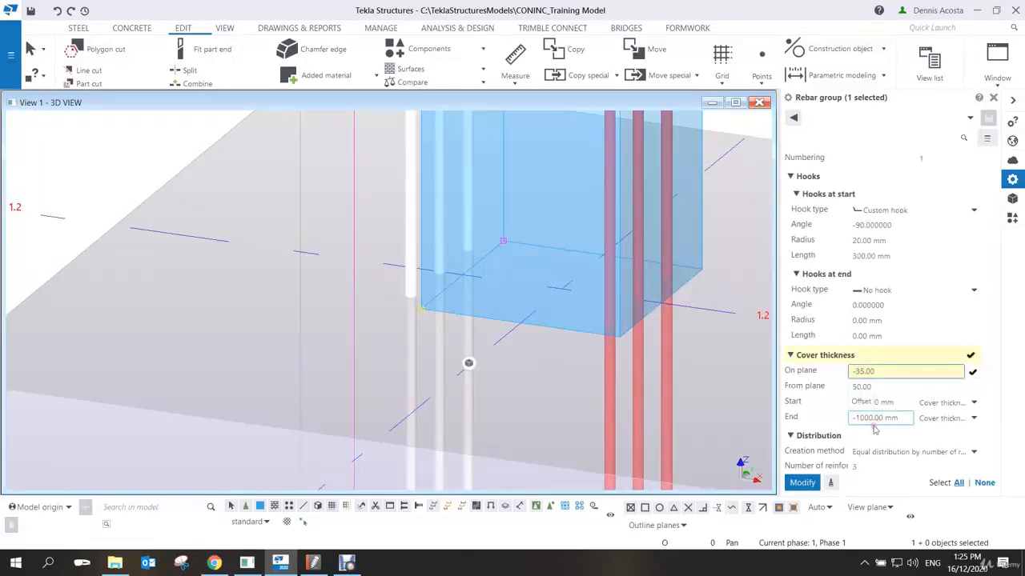
pyautogui.click(851, 226)
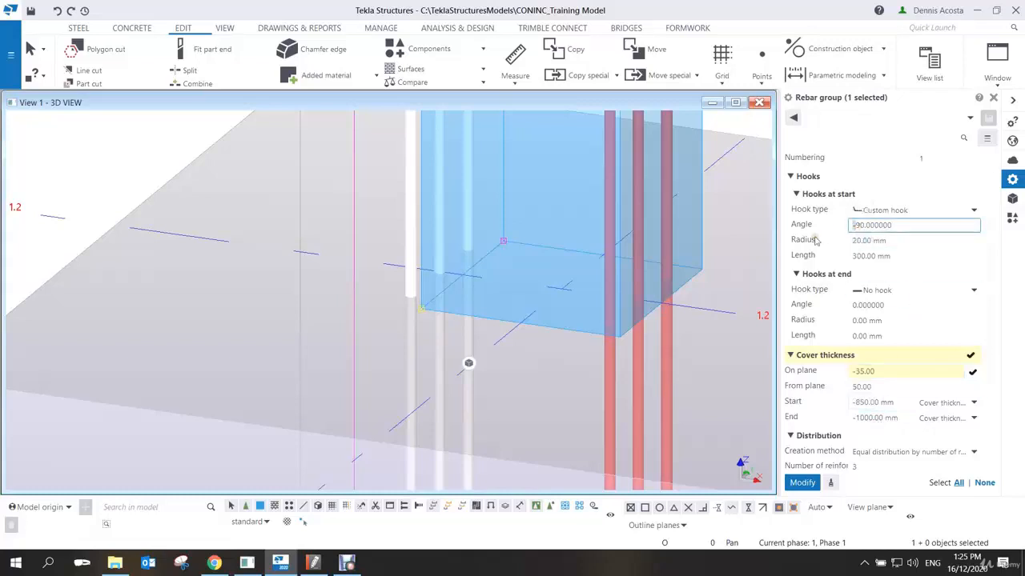
pyautogui.press('Return')
pyautogui.scroll(-5, 534, 284)
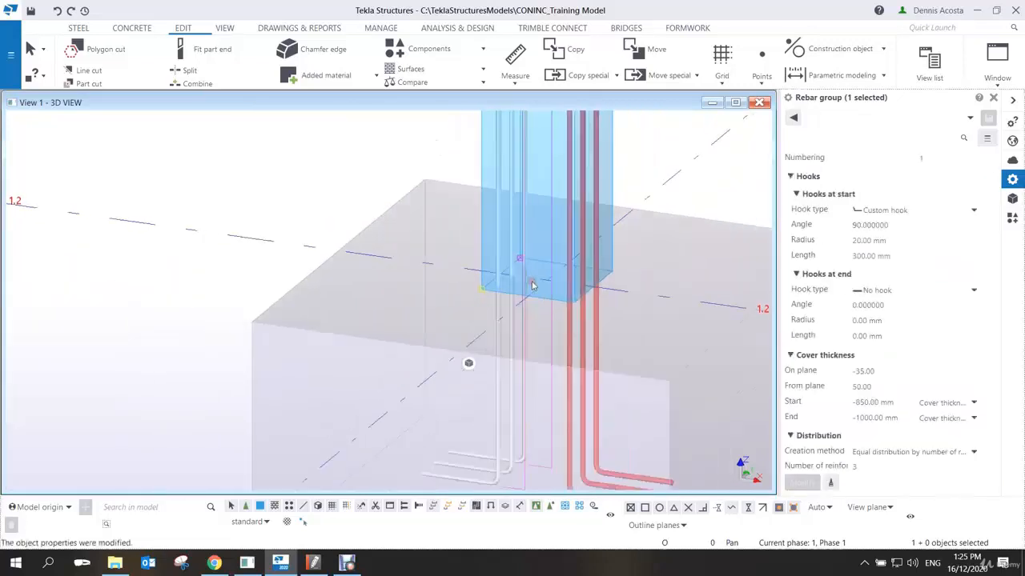
pyautogui.moveTo(544, 339); pyautogui.dragTo(521, 279, button='middle')
pyautogui.click(625, 183)
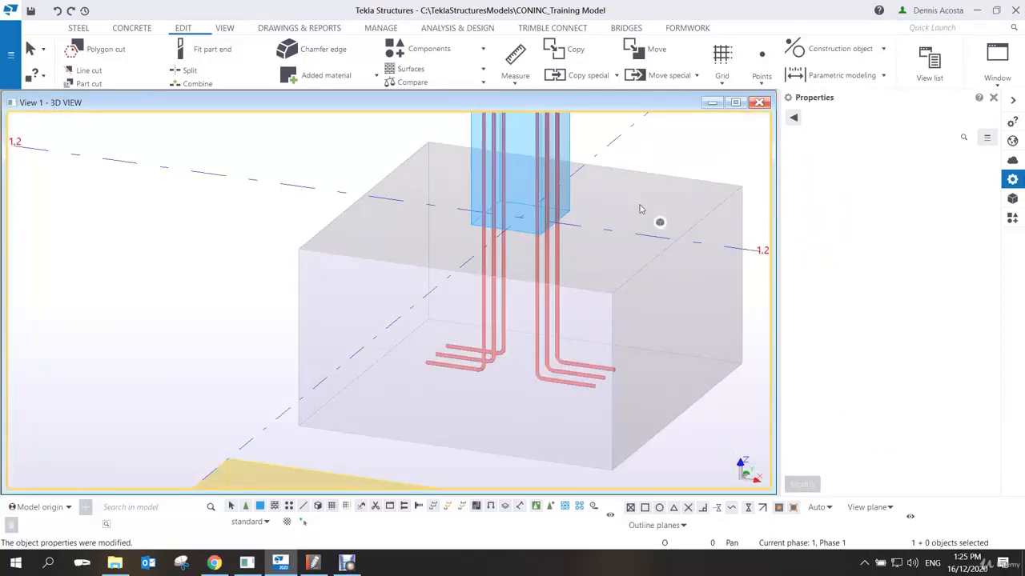
# Examine both main bar groups along the column, from the footing hooks to the extensions above the column top beside the beam.
pyautogui.scroll(-2, 615, 221)
pyautogui.scroll(-2, 565, 229)
pyautogui.moveTo(567, 223); pyautogui.dragTo(519, 320, button='middle')
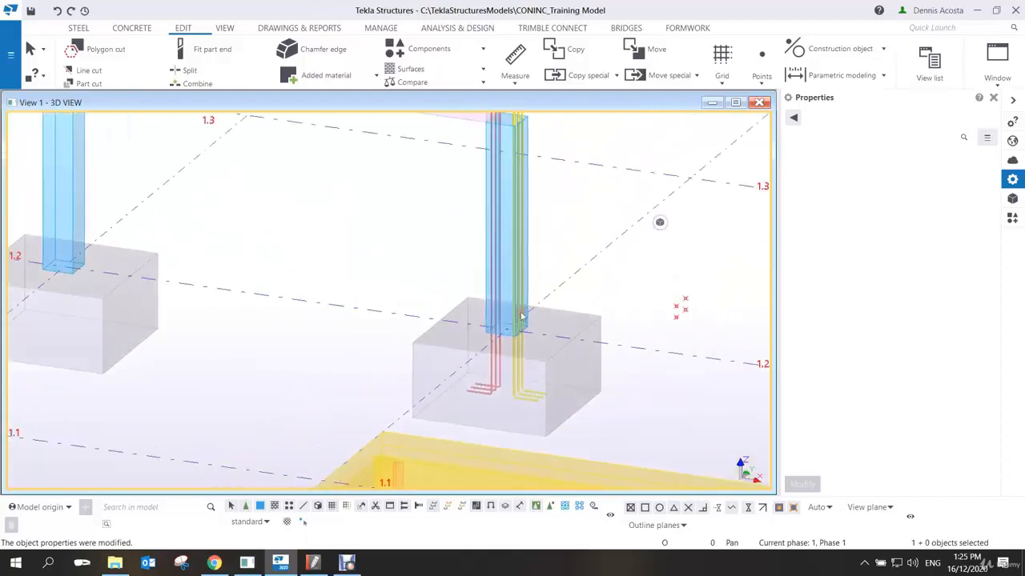
pyautogui.scroll(-2, 521, 317)
pyautogui.keyDown('ctrl'); pyautogui.moveTo(530, 265); pyautogui.dragTo(570, 285, button='middle'); pyautogui.keyUp('ctrl')
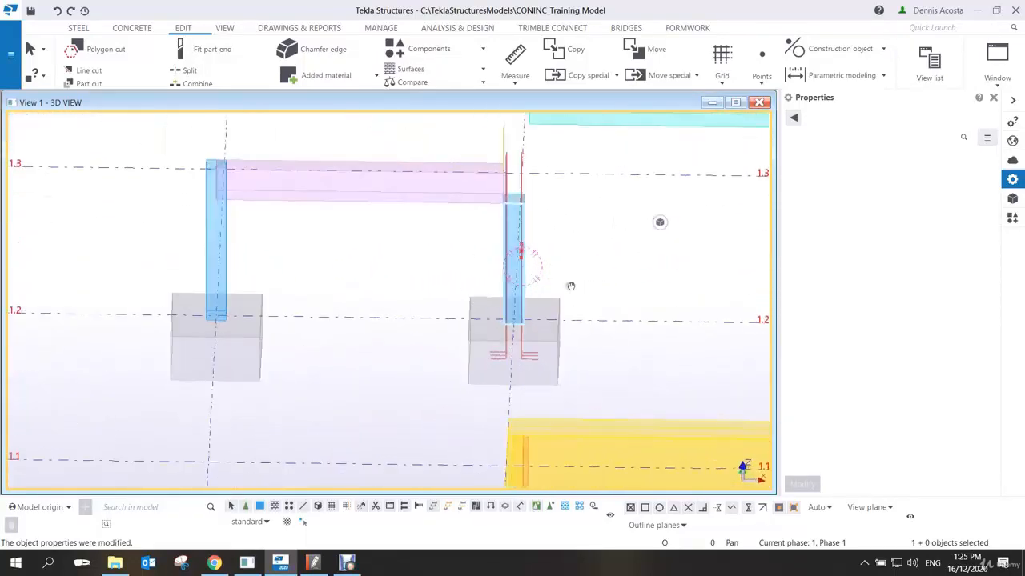
pyautogui.moveTo(601, 229)
pyautogui.keyDown('ctrl'); pyautogui.mouseDown(button='middle')
pyautogui.moveTo(499, 247)
pyautogui.moveTo(478, 238)
pyautogui.moveTo(575, 213)
pyautogui.moveTo(590, 290)
pyautogui.mouseUp(button='middle'); pyautogui.keyUp('ctrl')
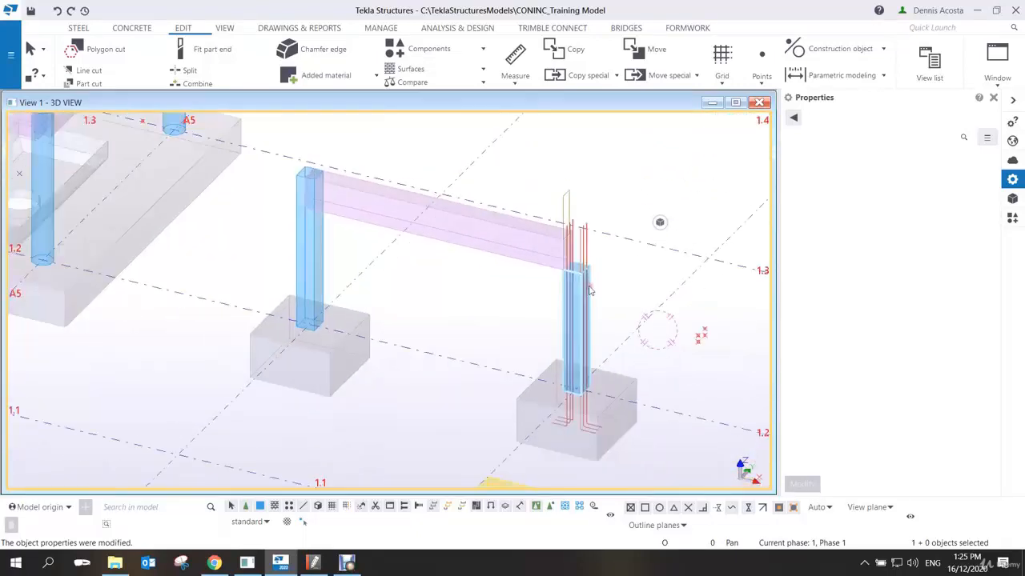
pyautogui.scroll(3, 541, 263)
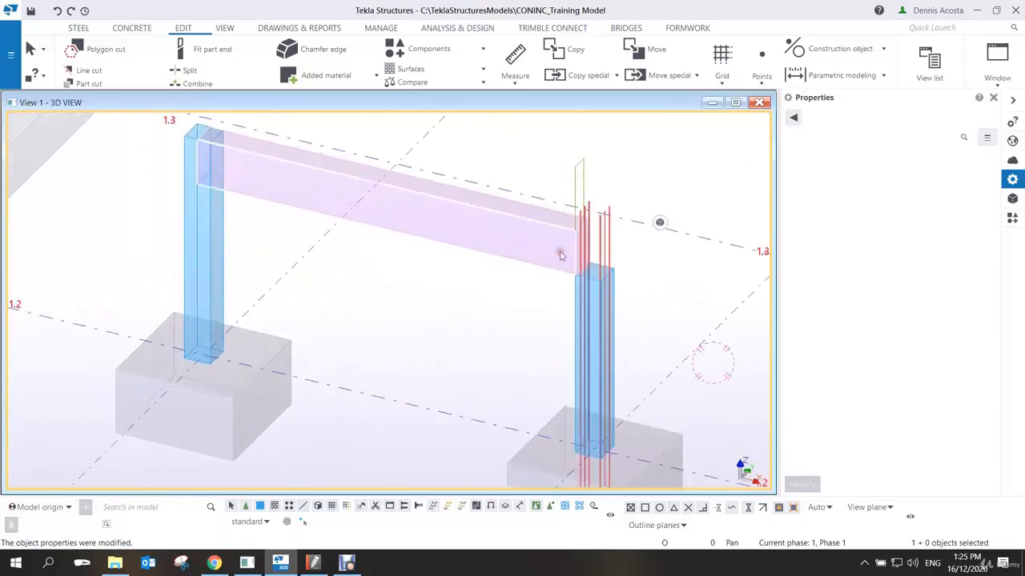
pyautogui.scroll(5, 566, 261)
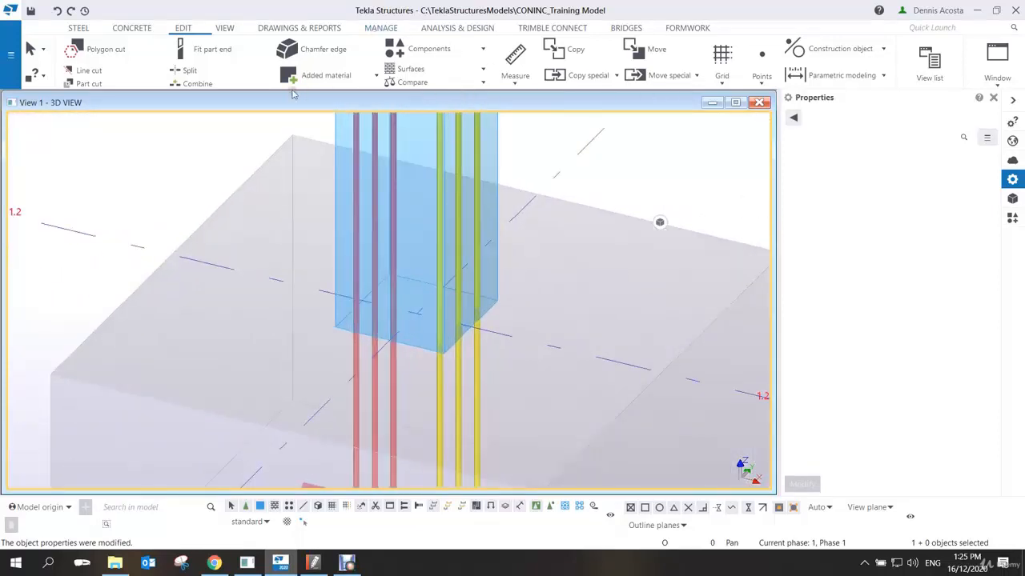
# Start a new rebar group named LINKS with size 10 and class 6.
pyautogui.click(402, 144)
pyautogui.click(136, 28)
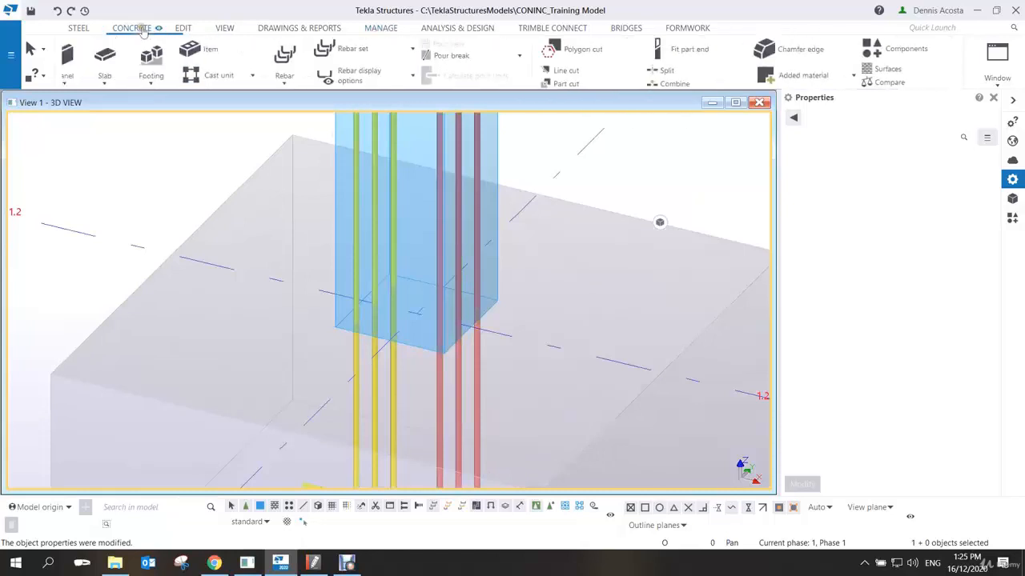
pyautogui.click(382, 80)
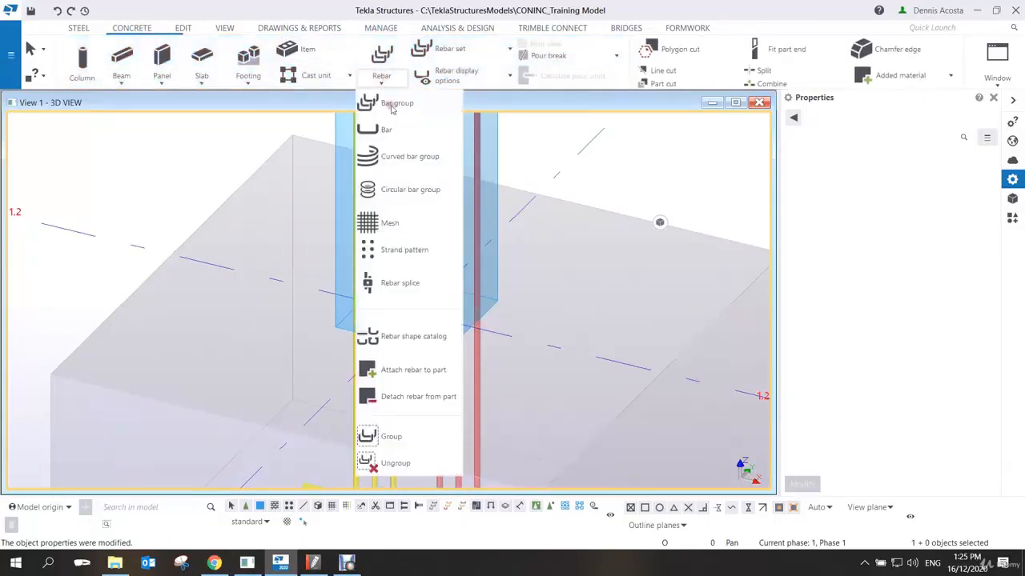
pyautogui.click(393, 104)
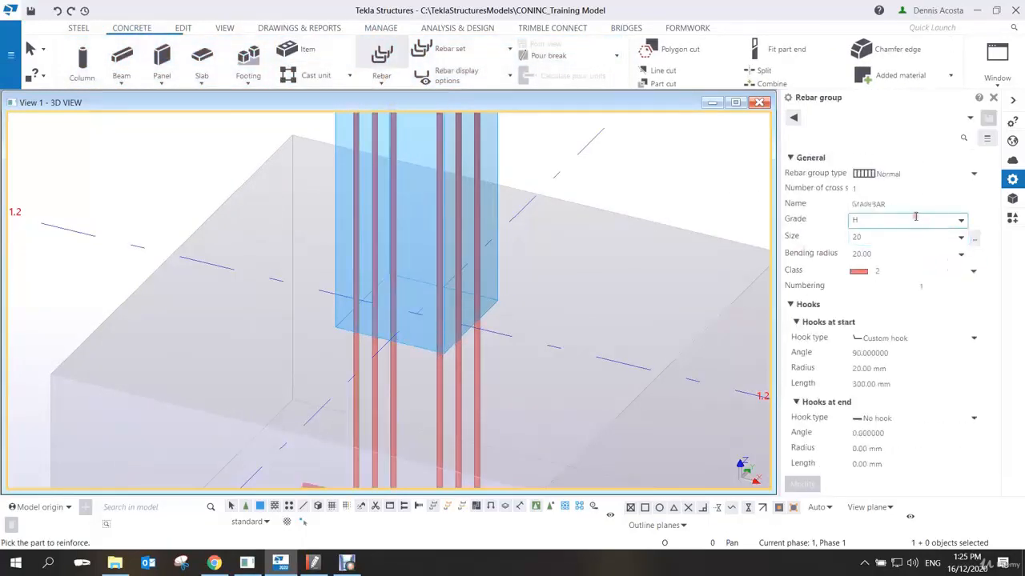
pyautogui.click(912, 206)
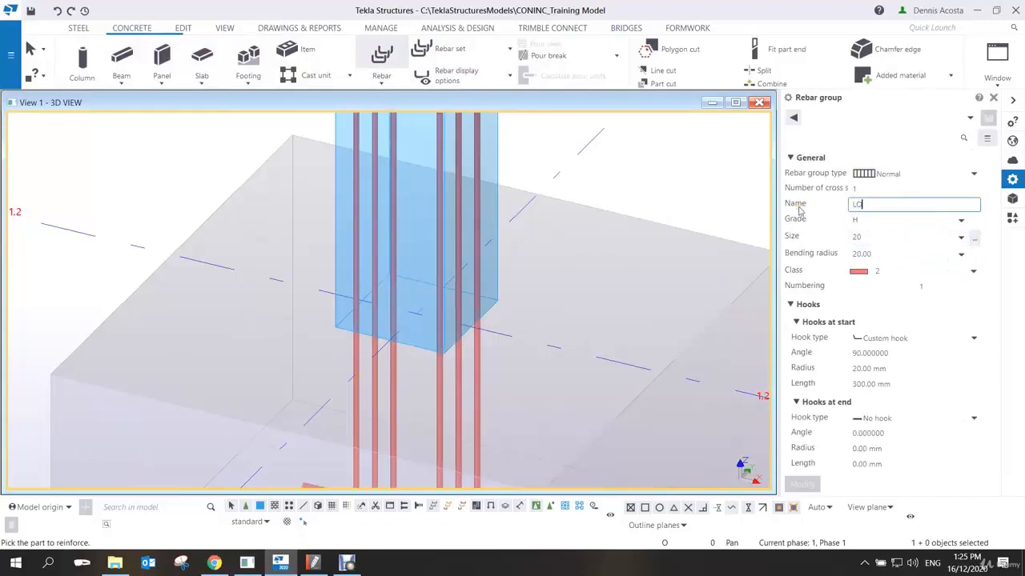
pyautogui.write('LINKS')
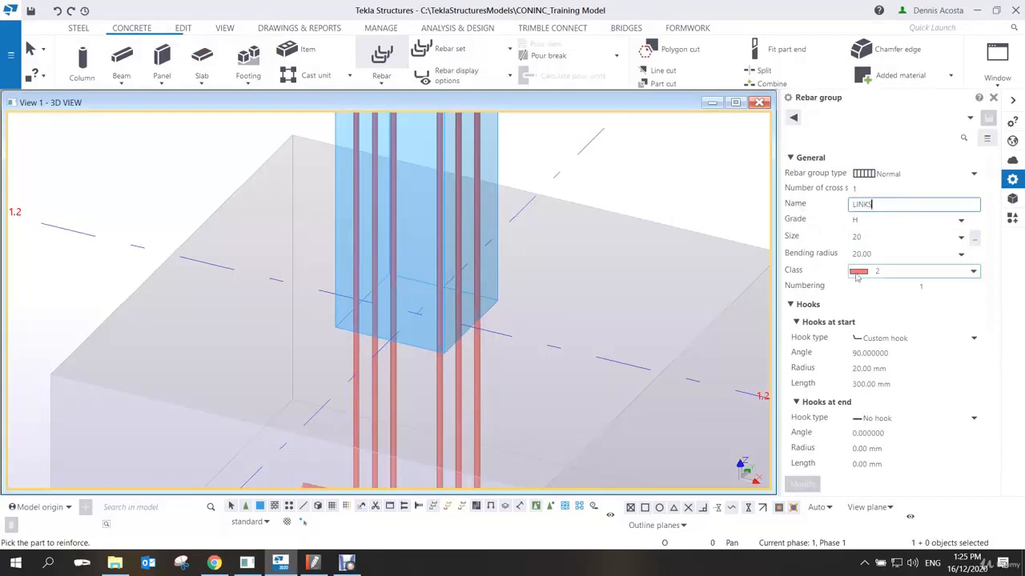
pyautogui.click(897, 237)
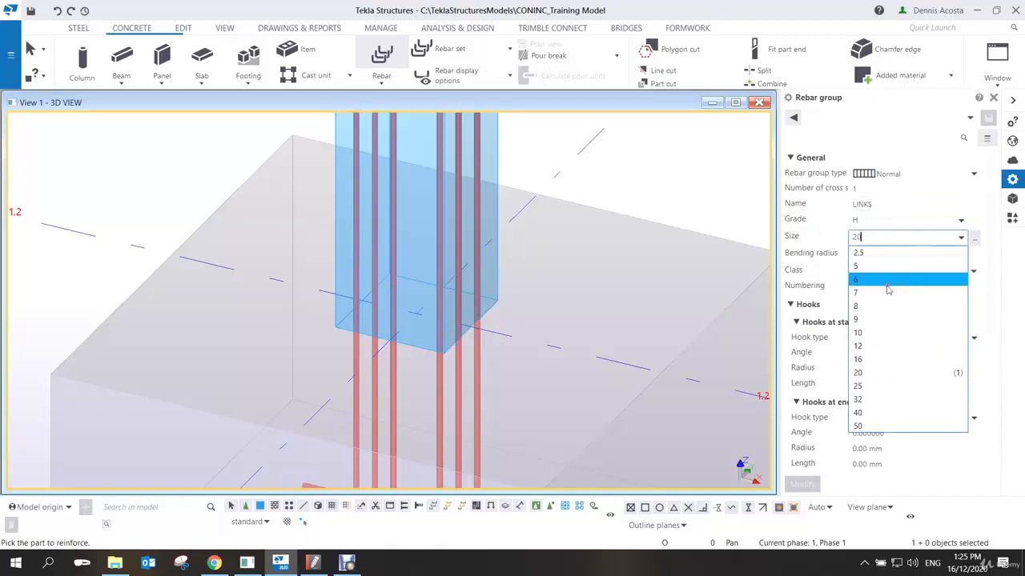
pyautogui.click(880, 332)
pyautogui.click(889, 272)
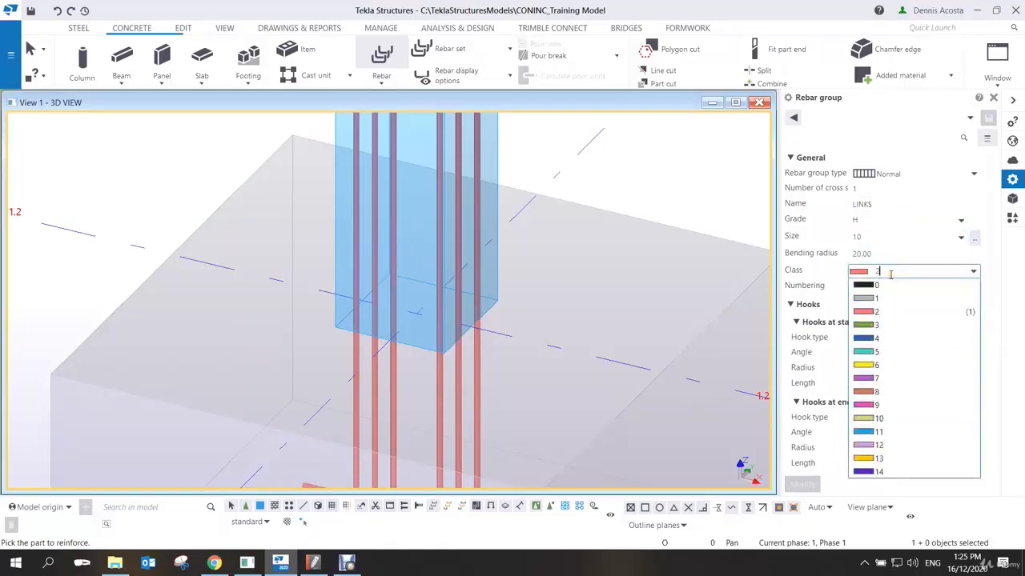
pyautogui.click(880, 358)
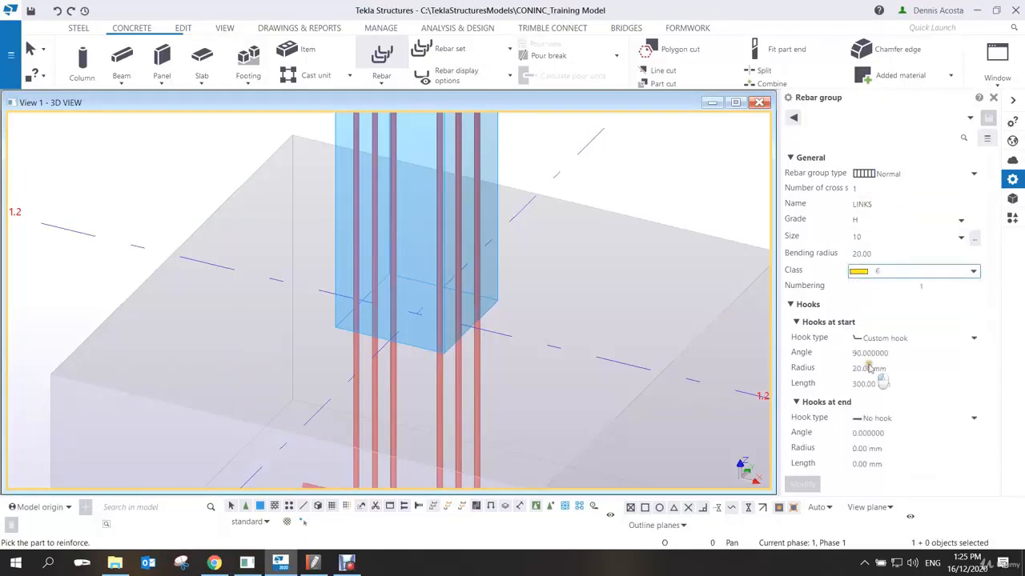
# Set the links' start and end hooks to Standard 135-degrees.
pyautogui.click(918, 339)
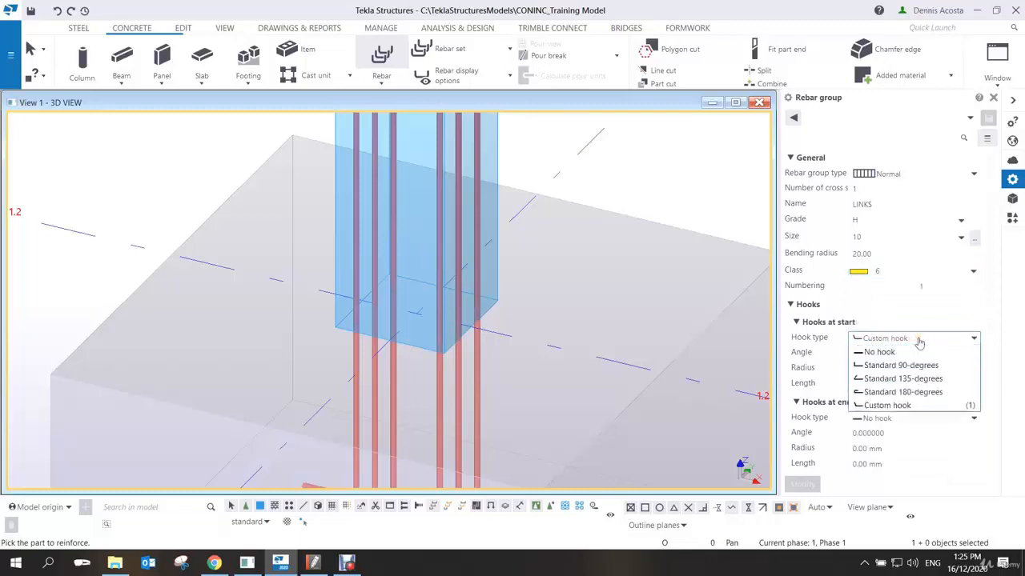
pyautogui.click(900, 377)
pyautogui.click(895, 417)
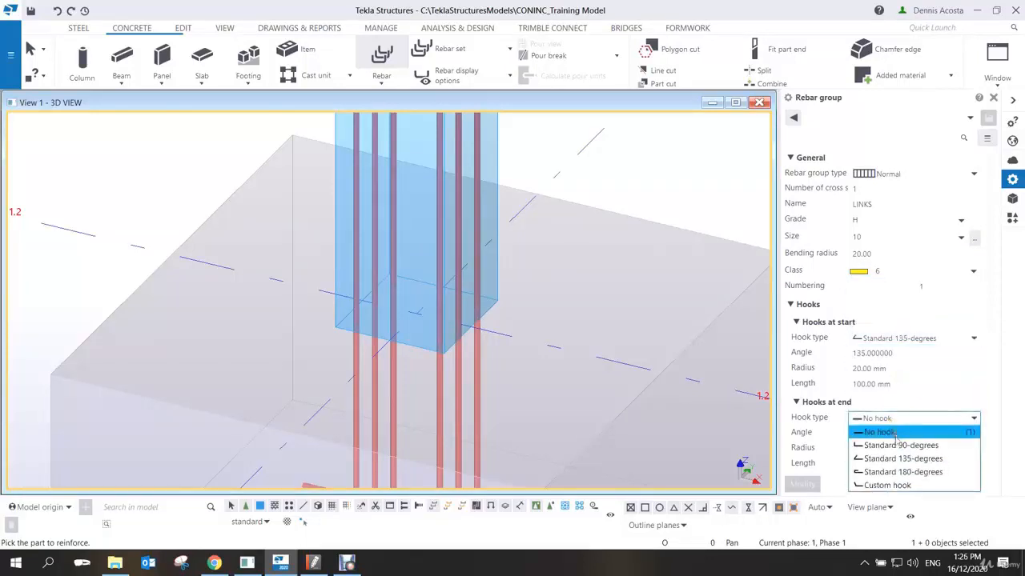
pyautogui.click(896, 458)
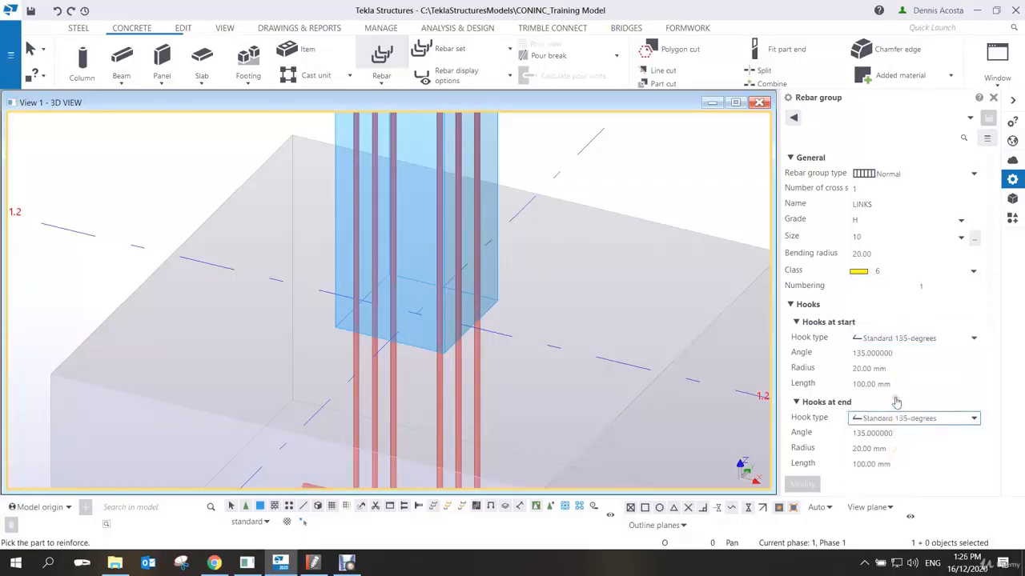
# Set the links' cover thickness to 25 on plane, 25 at the start and 25 at the end.
pyautogui.scroll(-5, 896, 402)
pyautogui.click(885, 308)
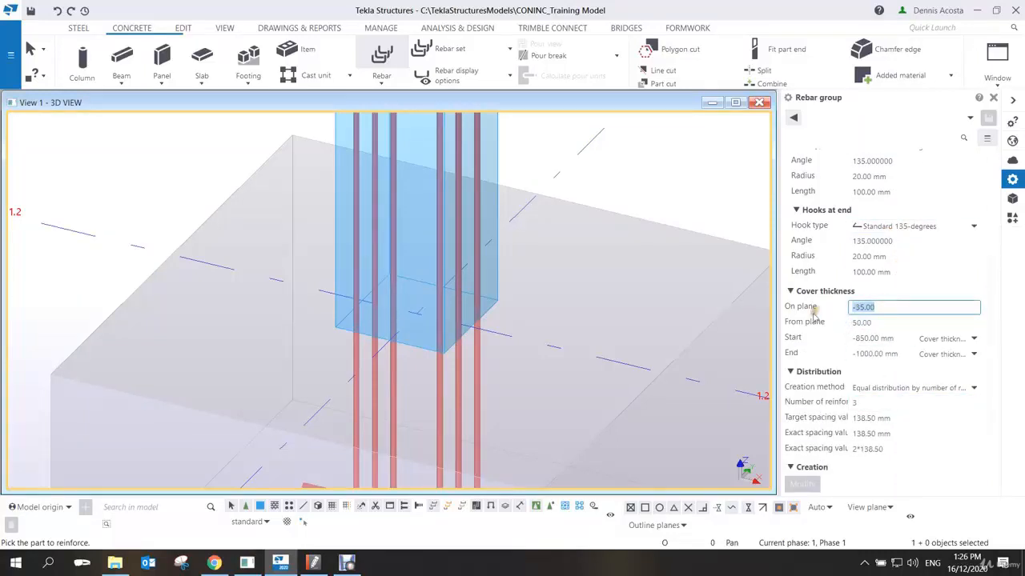
pyautogui.click(884, 322)
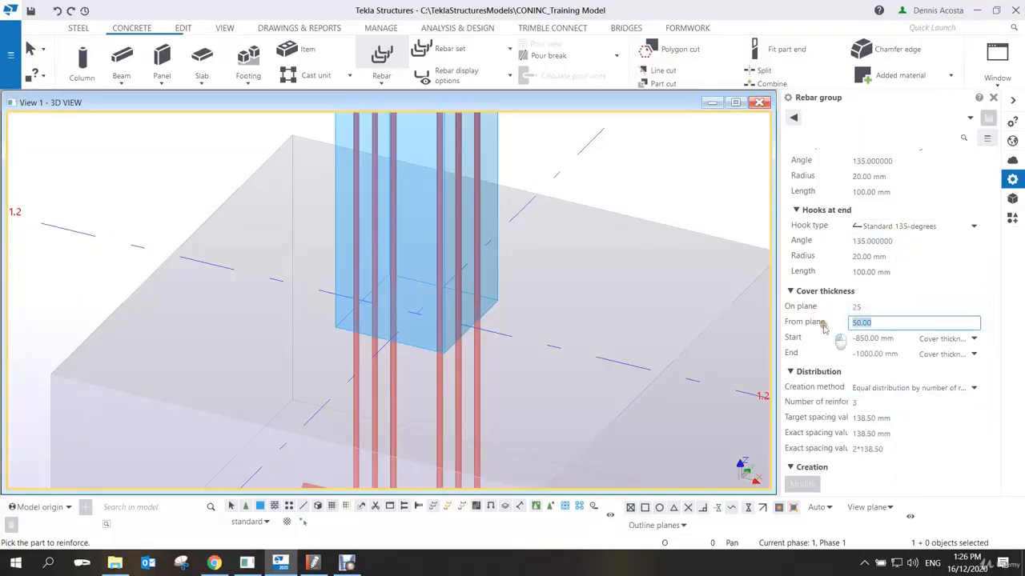
pyautogui.click(887, 338)
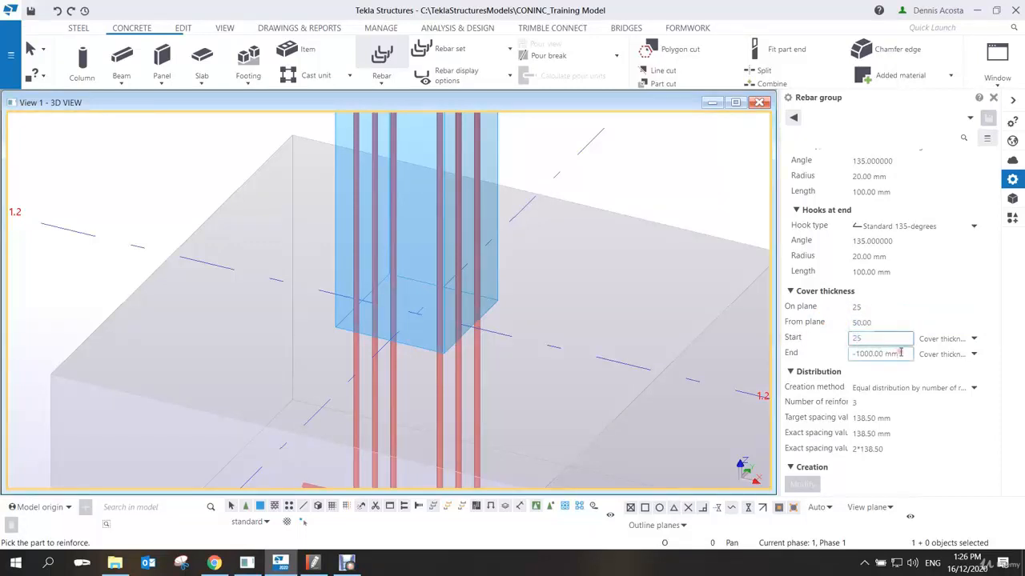
pyautogui.click(901, 353)
pyautogui.write('25')
# Distribute the links equally by target spacing, with a target value of 200.
pyautogui.click(871, 387)
pyautogui.click(878, 413)
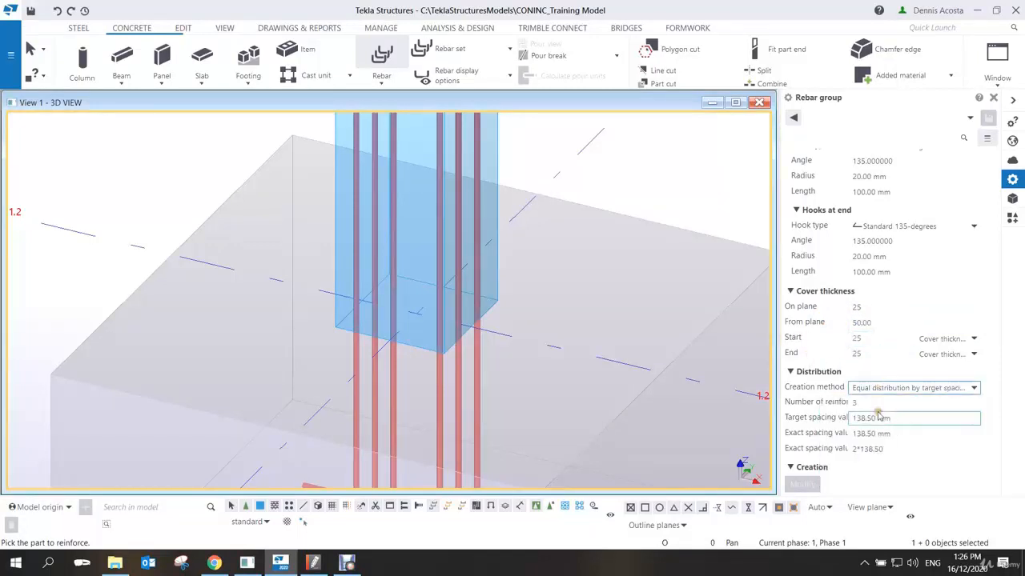
pyautogui.moveTo(888, 421); pyautogui.dragTo(788, 411)
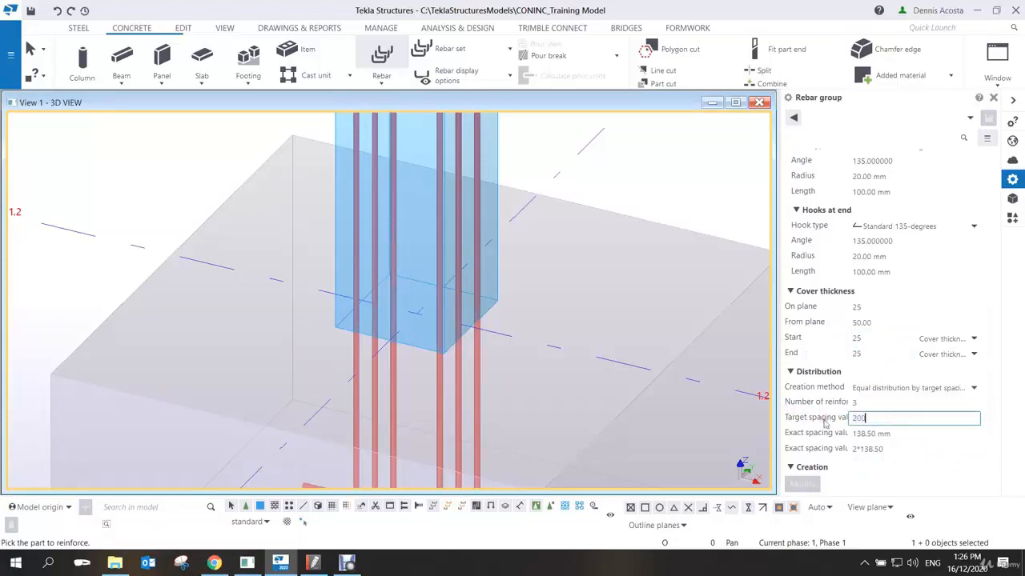
# Reinforce the column with the links, tracing their closed shape through the four corners of the column's base.
pyautogui.click(498, 281)
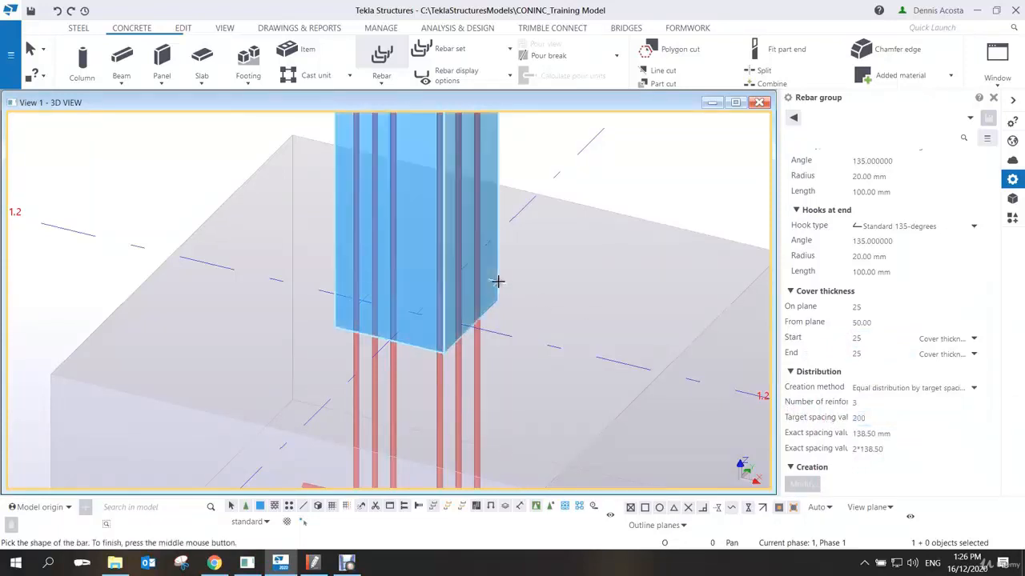
pyautogui.scroll(2, 438, 357)
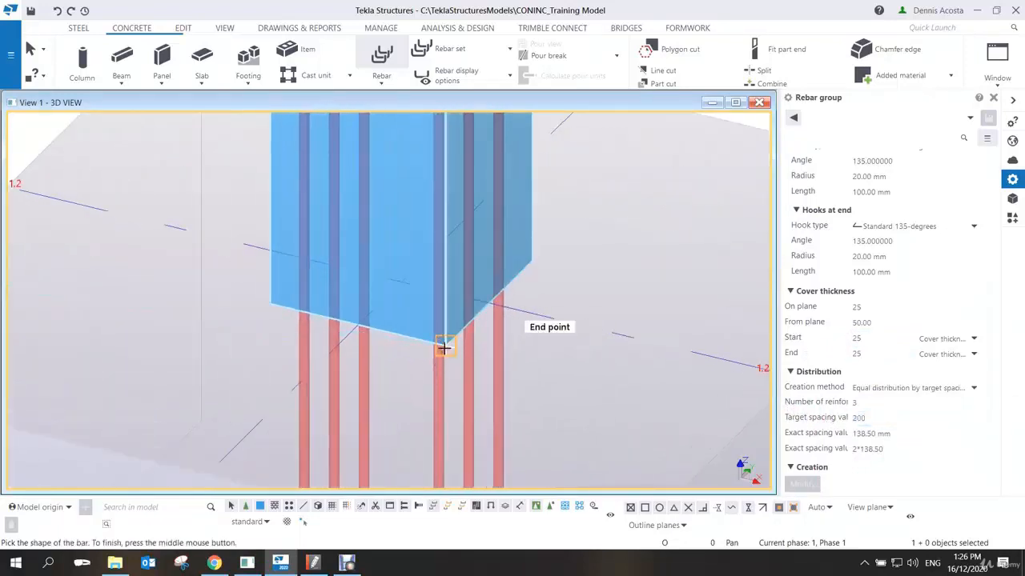
pyautogui.click(444, 347)
pyautogui.click(532, 258)
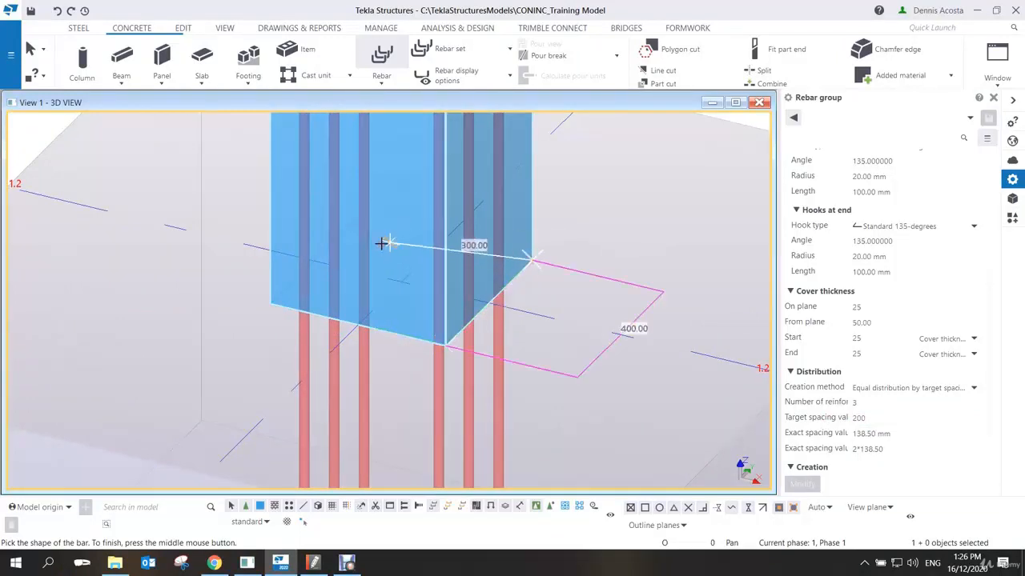
pyautogui.click(358, 214)
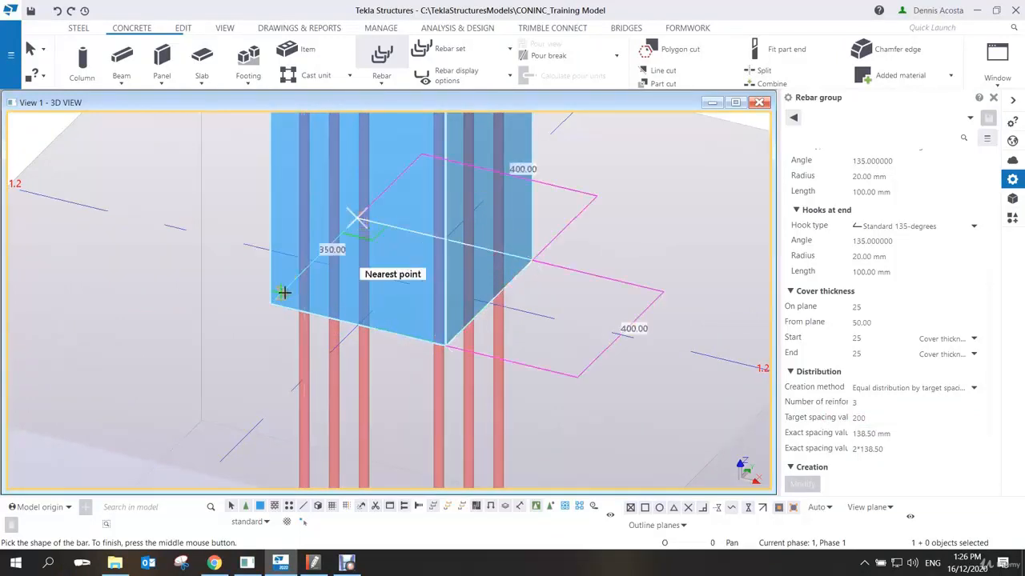
pyautogui.click(272, 301)
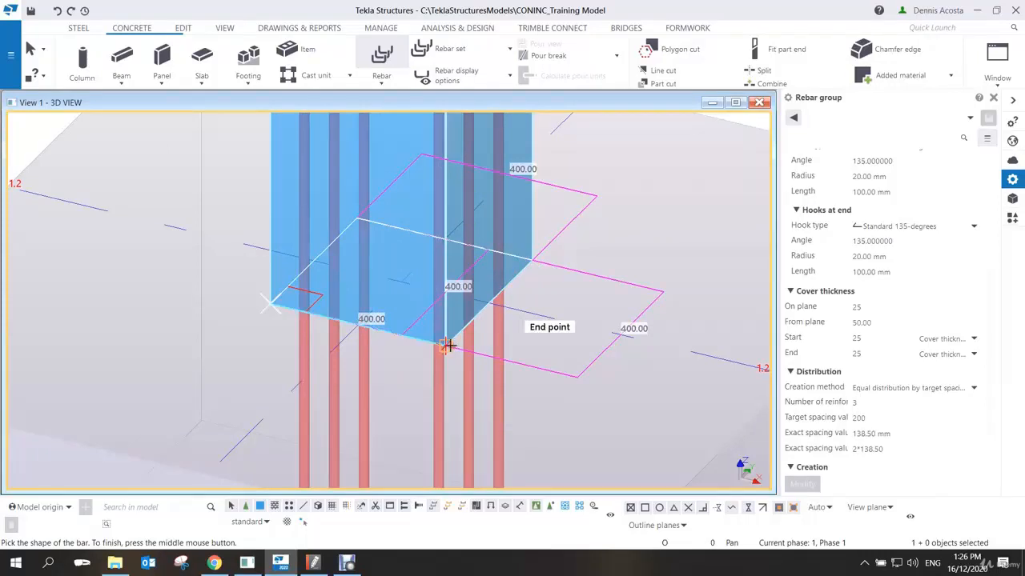
pyautogui.click(445, 344)
pyautogui.middleClick(537, 265)
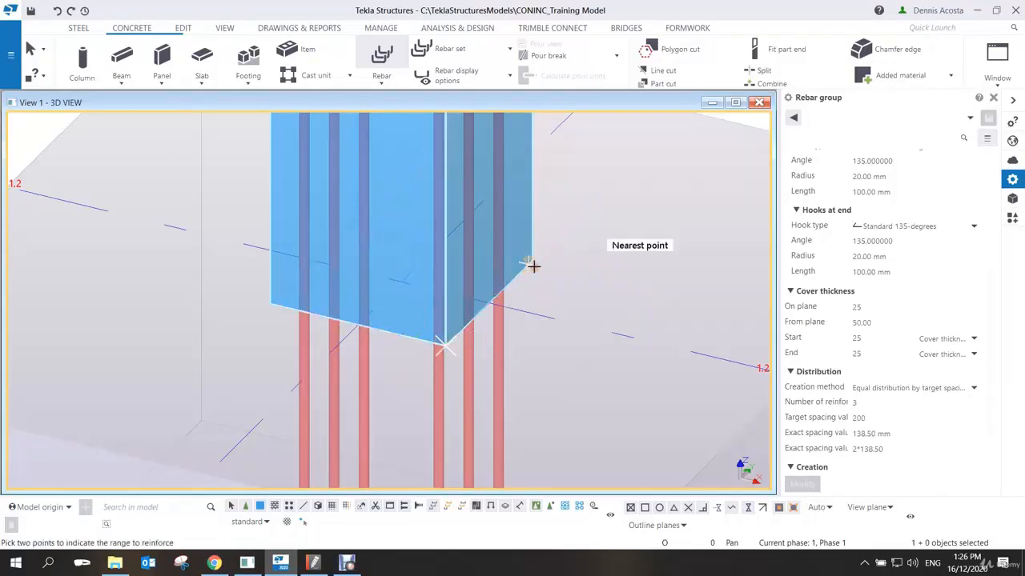
# Set the links' range from the column's base corner to the matching top corner and finish the rebar group.
pyautogui.click(531, 259)
pyautogui.scroll(-8, 573, 336)
pyautogui.moveTo(596, 233); pyautogui.dragTo(556, 361, button='middle')
pyautogui.scroll(3, 541, 205)
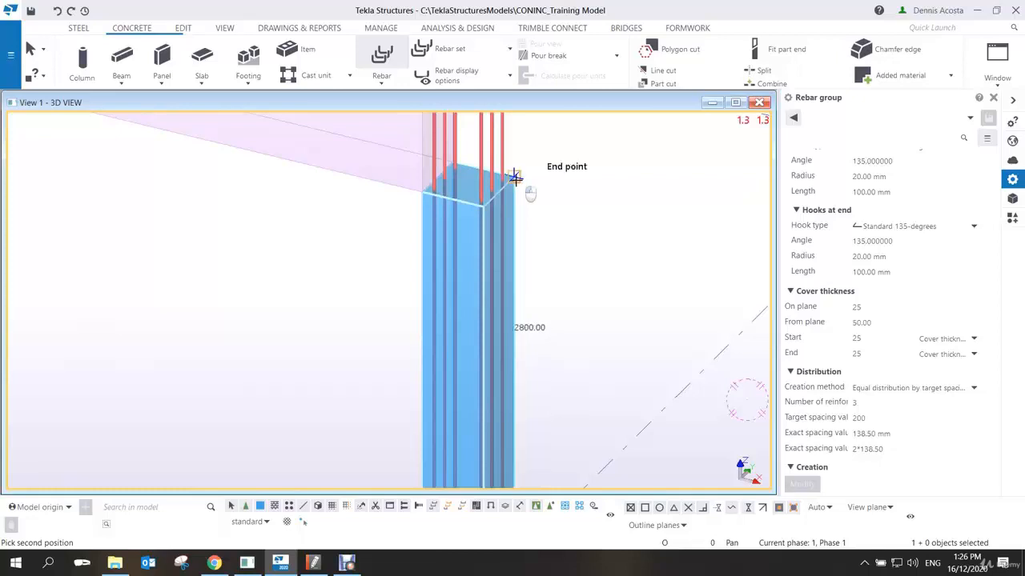
pyautogui.click(515, 177)
pyautogui.rightClick(569, 216)
pyautogui.click(599, 222)
# Examine the links' hooks at the column corner and their distribution along the column height.
pyautogui.scroll(3, 528, 248)
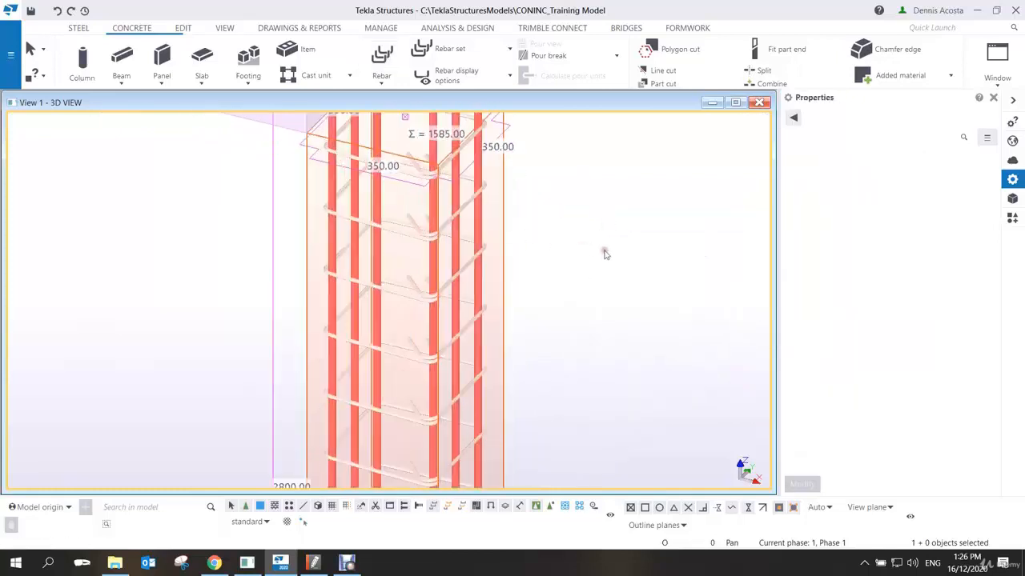
pyautogui.scroll(6, 450, 229)
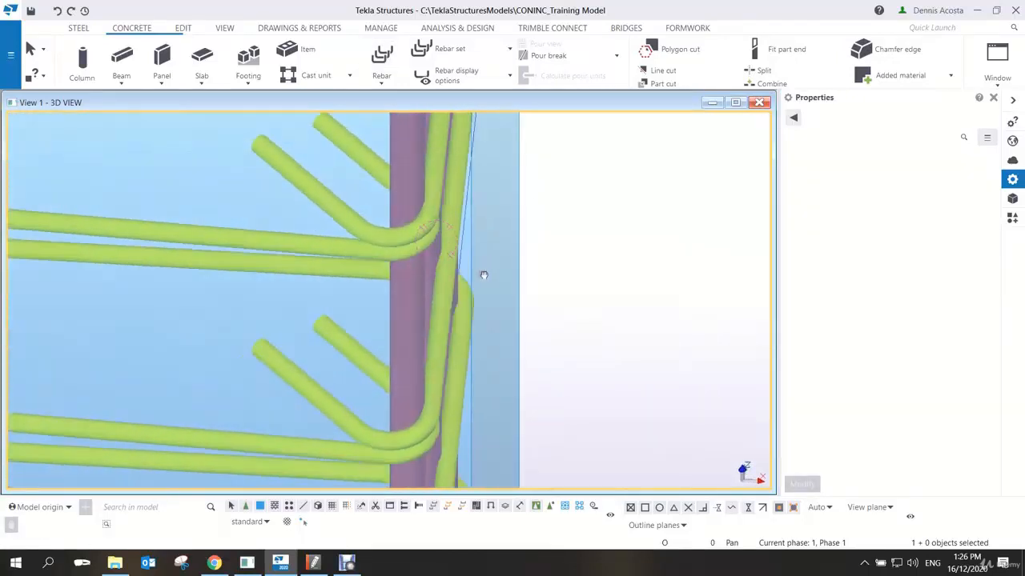
pyautogui.scroll(-8, 483, 275)
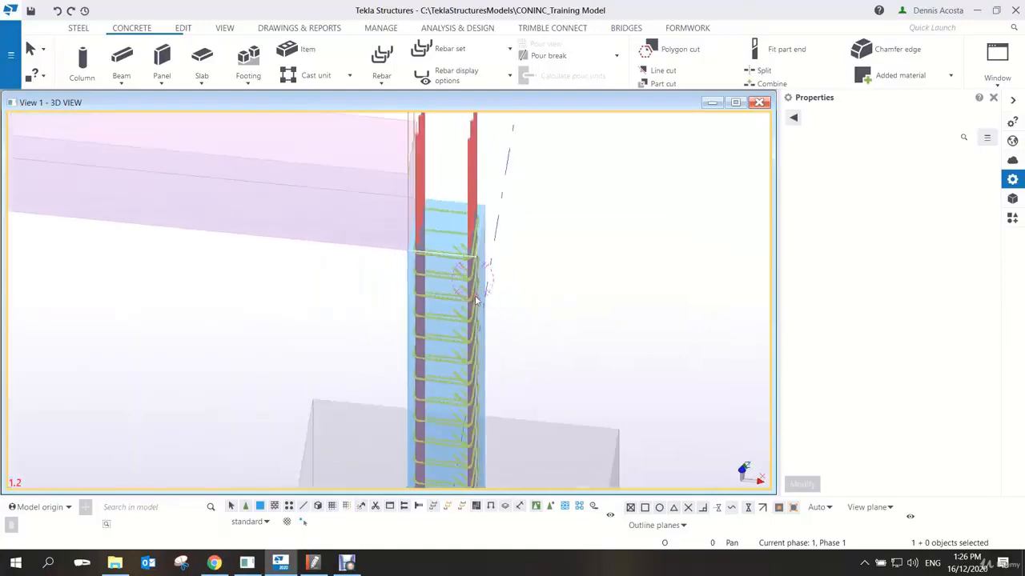
pyautogui.scroll(-10, 474, 300)
pyautogui.moveTo(508, 269); pyautogui.dragTo(570, 326, button='middle')
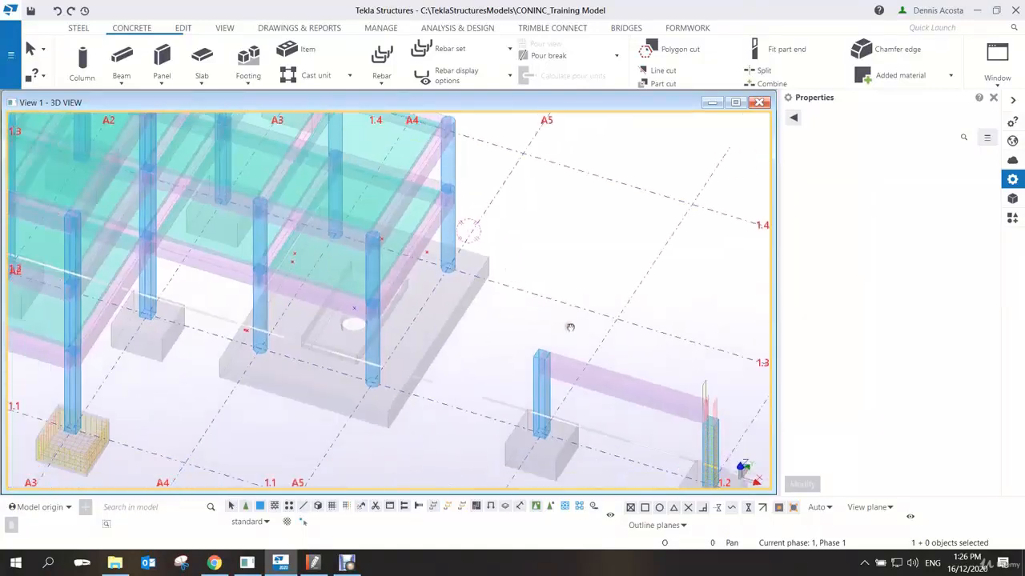
pyautogui.scroll(5, 570, 327)
pyautogui.scroll(5, 605, 312)
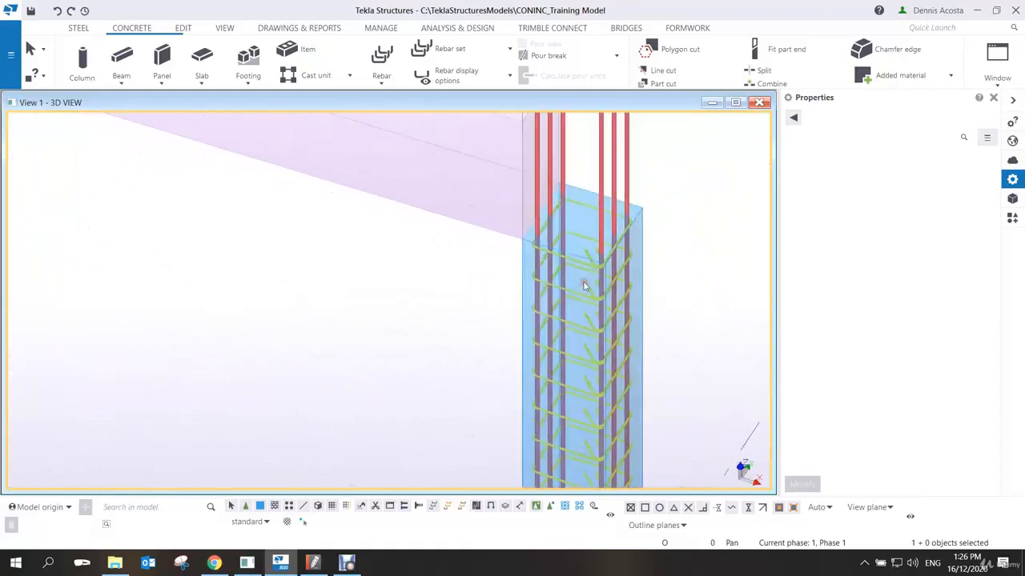
# Copy the column's links to the adjacent beam, using the special copy to another object with the column as source.
pyautogui.click(611, 305)
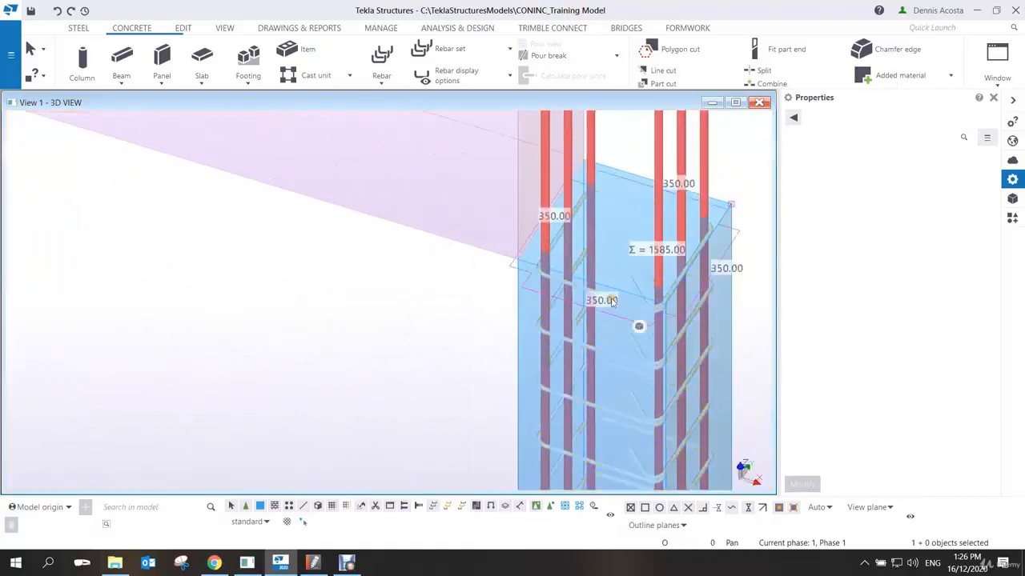
pyautogui.rightClick(612, 302)
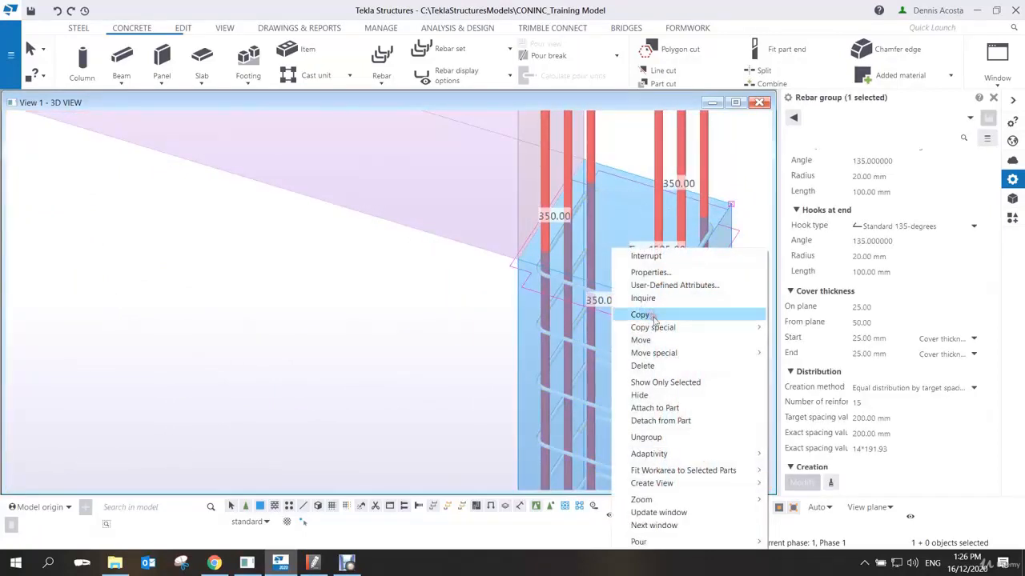
pyautogui.moveTo(652, 327)
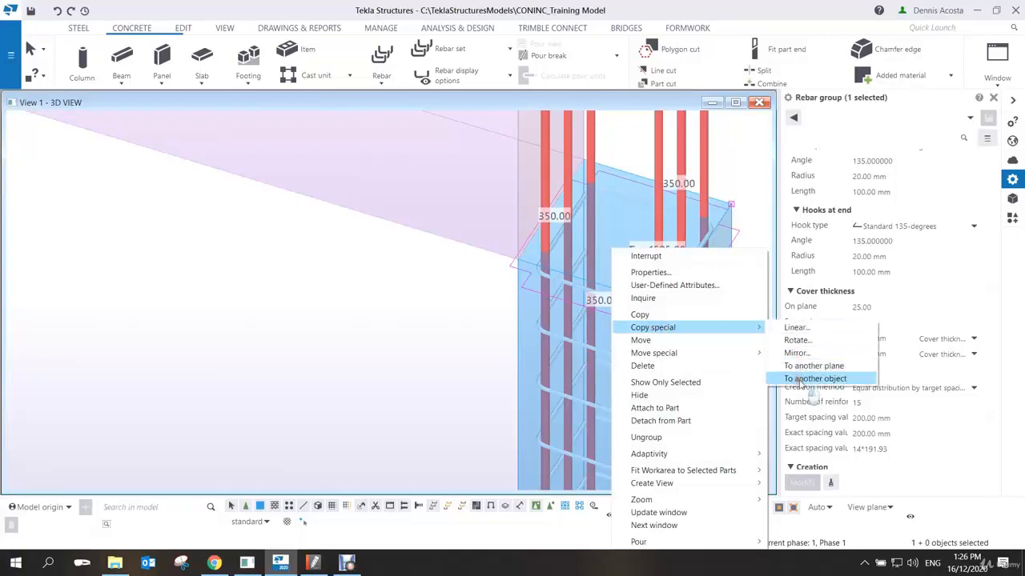
pyautogui.click(803, 380)
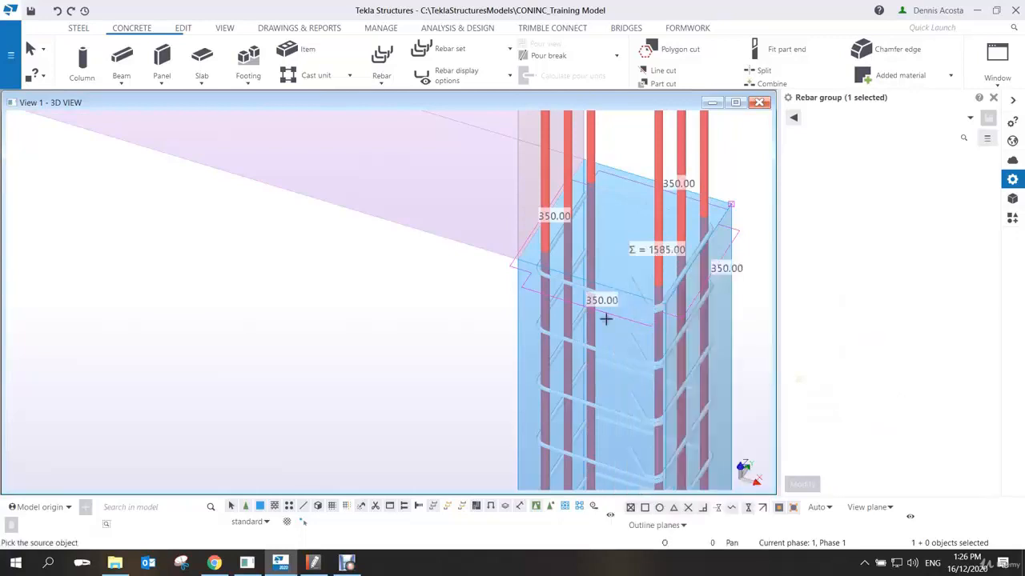
pyautogui.click(518, 324)
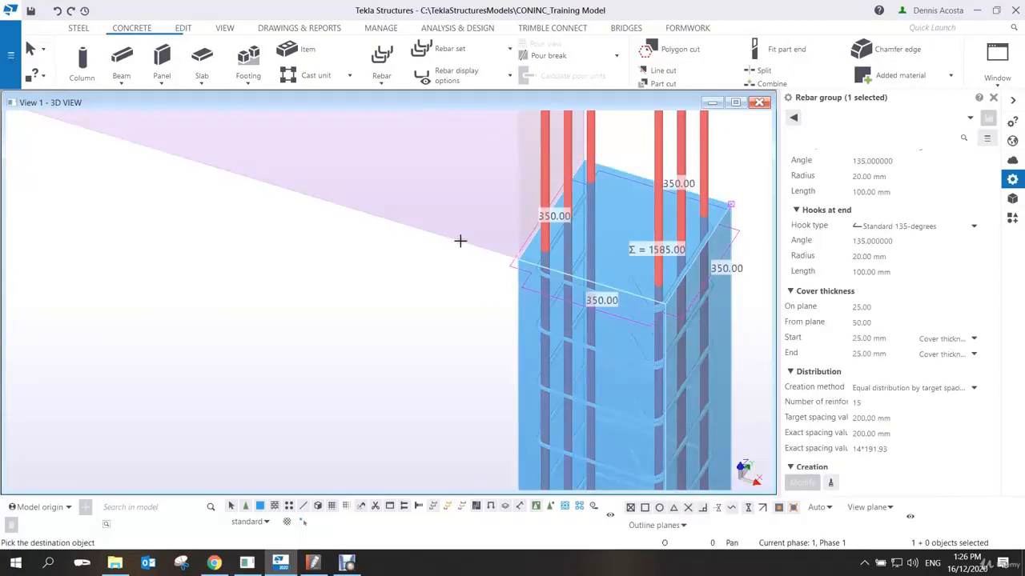
pyautogui.moveTo(463, 260); pyautogui.dragTo(539, 352, button='middle')
pyautogui.scroll(-4, 558, 356)
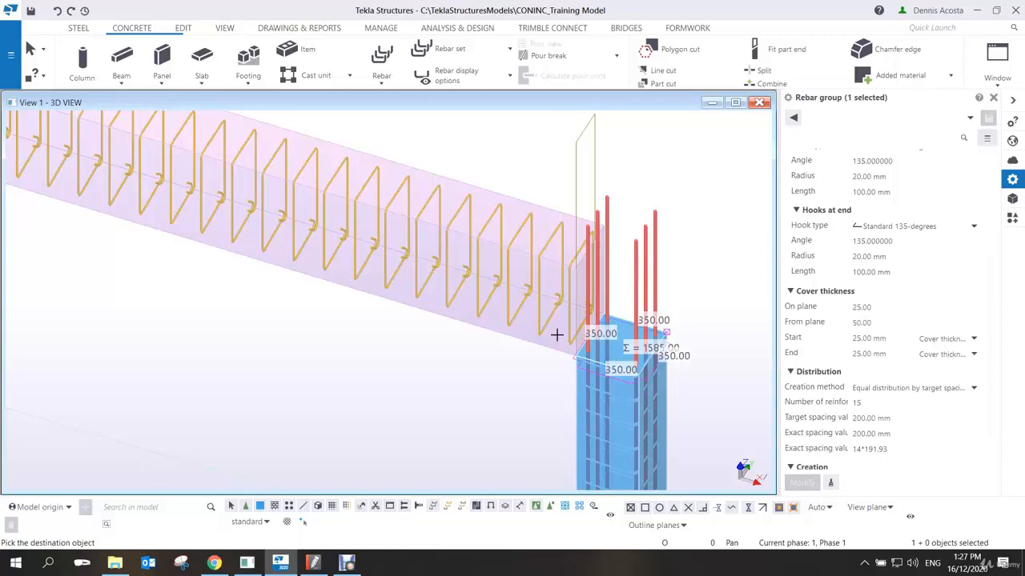
pyautogui.rightClick(501, 158)
pyautogui.click(519, 166)
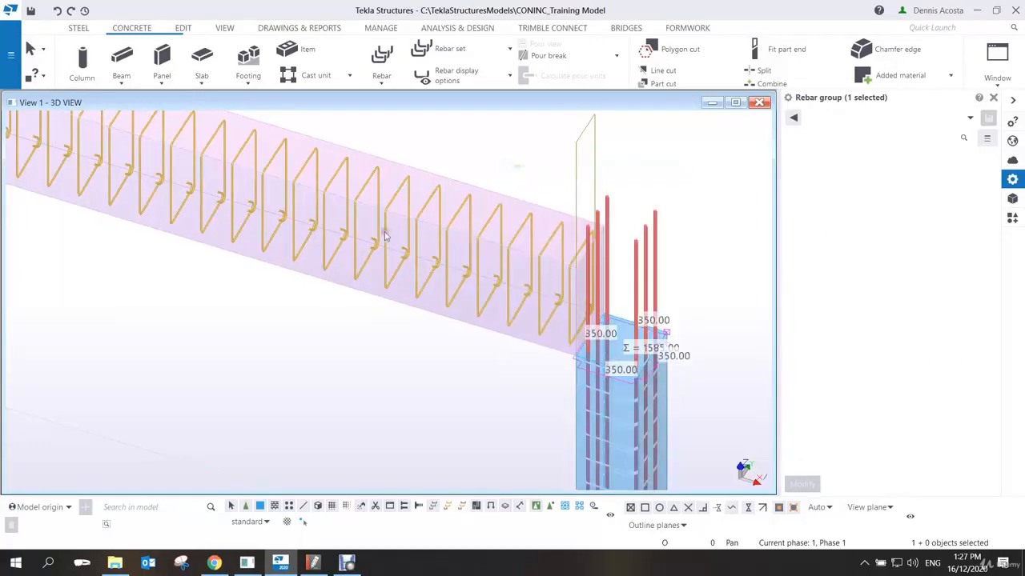
# Select the links copied into the beam, check them at its far end, and delete them.
pyautogui.scroll(-2, 231, 219)
pyautogui.moveTo(230, 218); pyautogui.dragTo(505, 323, button='middle')
pyautogui.click(266, 240)
pyautogui.scroll(5, 267, 240)
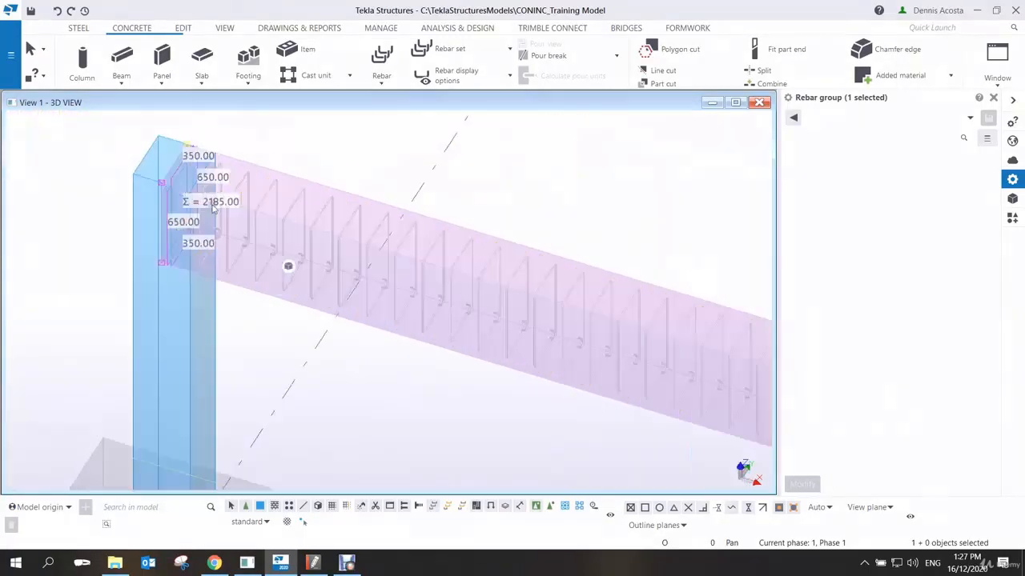
pyautogui.scroll(2, 173, 234)
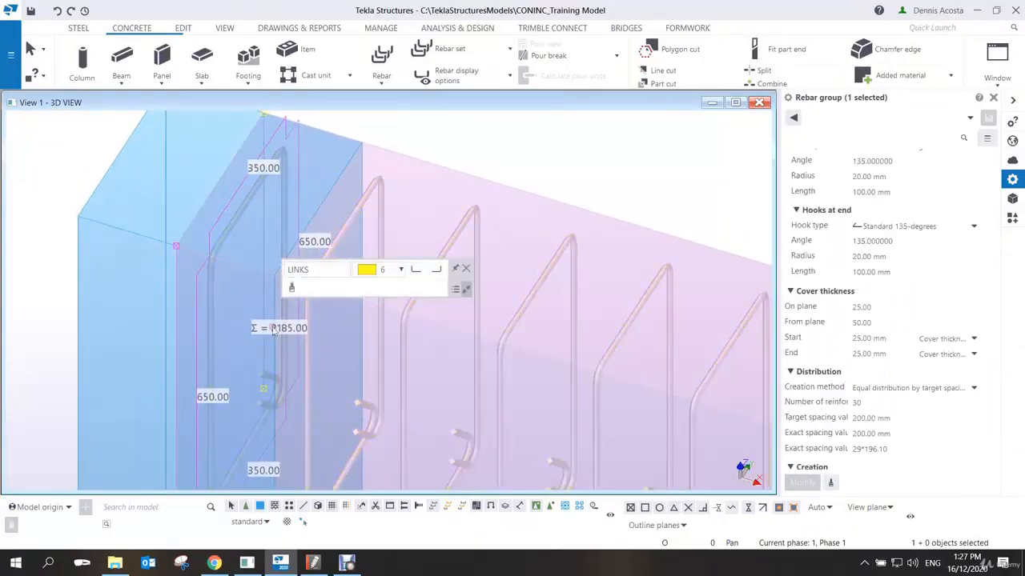
pyautogui.scroll(-6, 357, 314)
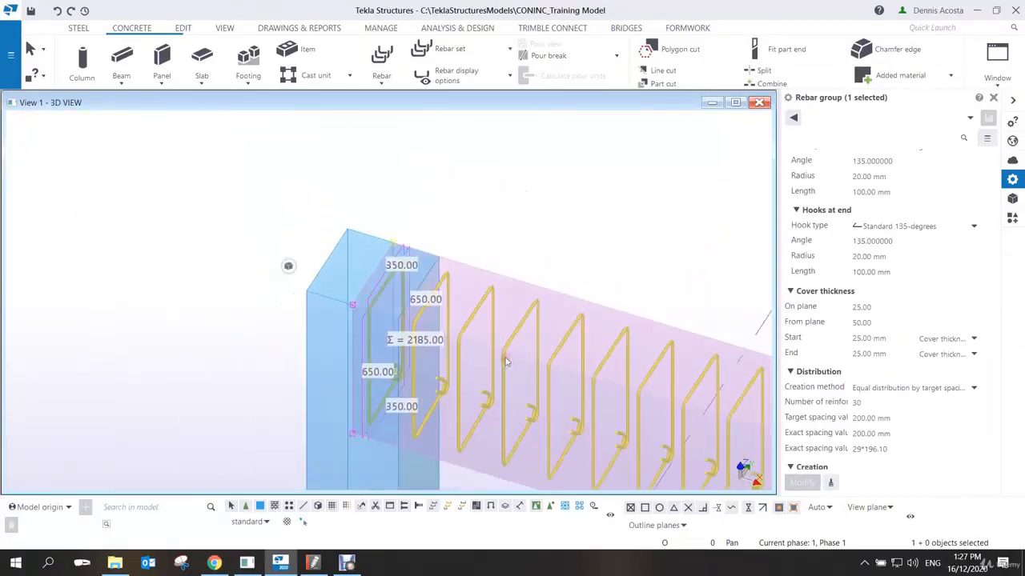
pyautogui.press('Escape')
# Fit the beam's far end to the inner face of the supporting column.
pyautogui.scroll(-1, 357, 204)
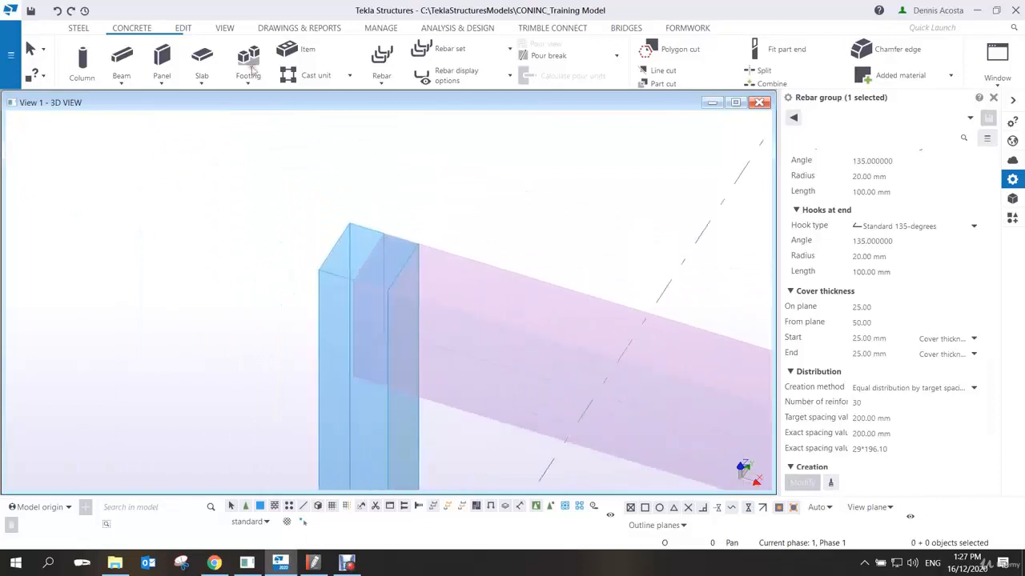
pyautogui.click(186, 30)
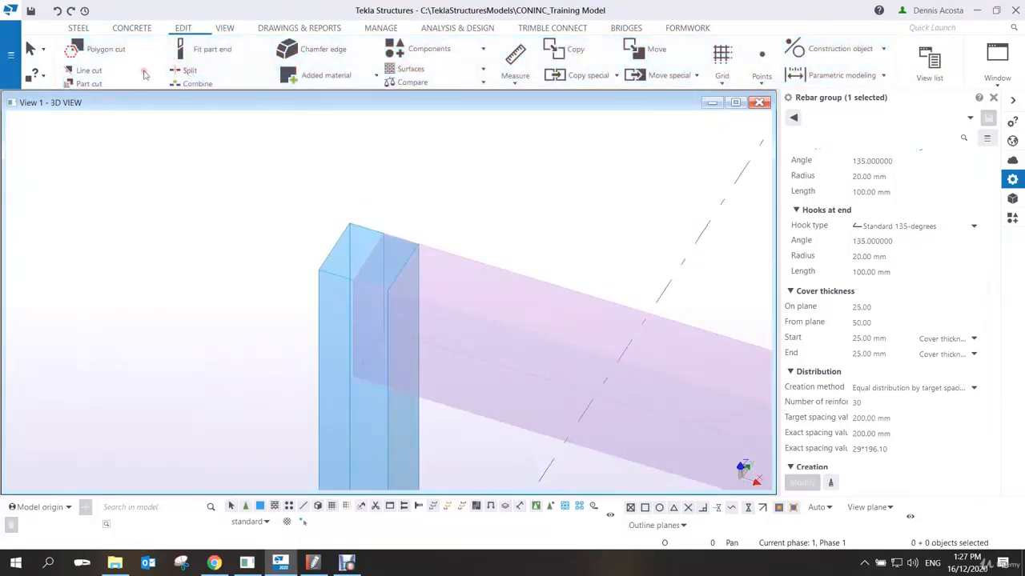
pyautogui.click(204, 50)
pyautogui.click(451, 256)
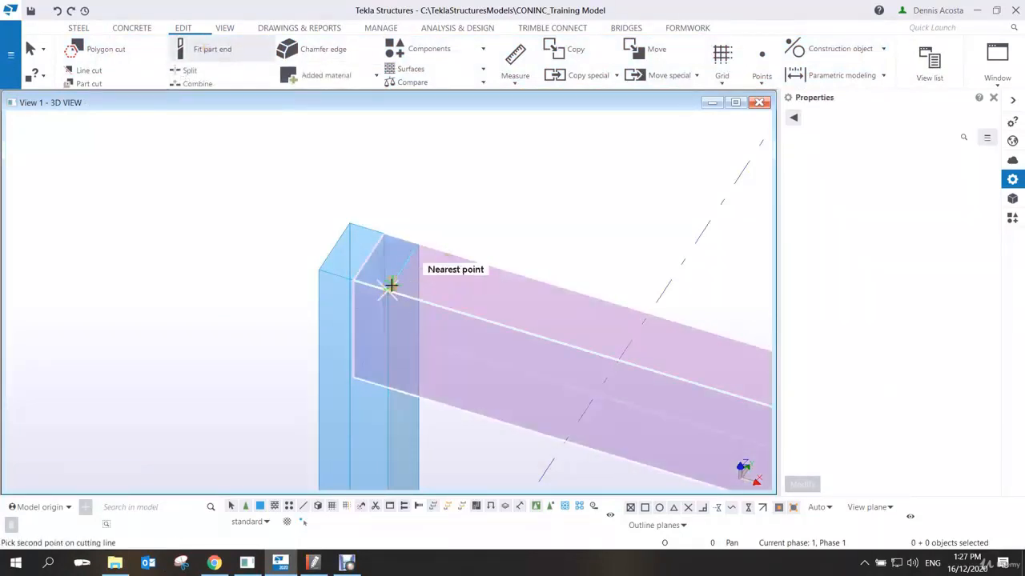
pyautogui.click(392, 283)
pyautogui.click(403, 267)
pyautogui.press('Escape')
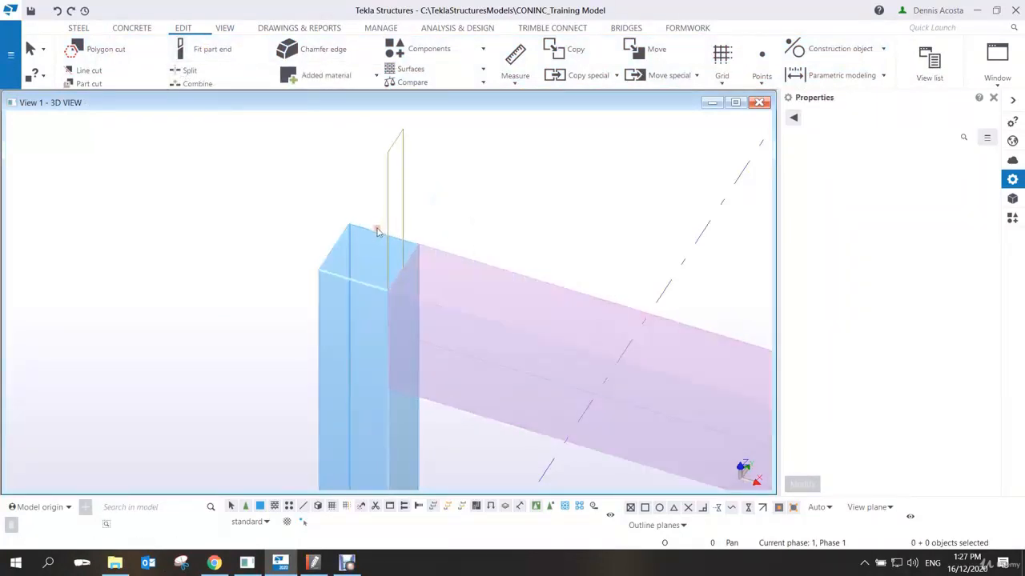
# Set the top level of the column at the beam's far end to 2800 mm.
pyautogui.click(379, 234)
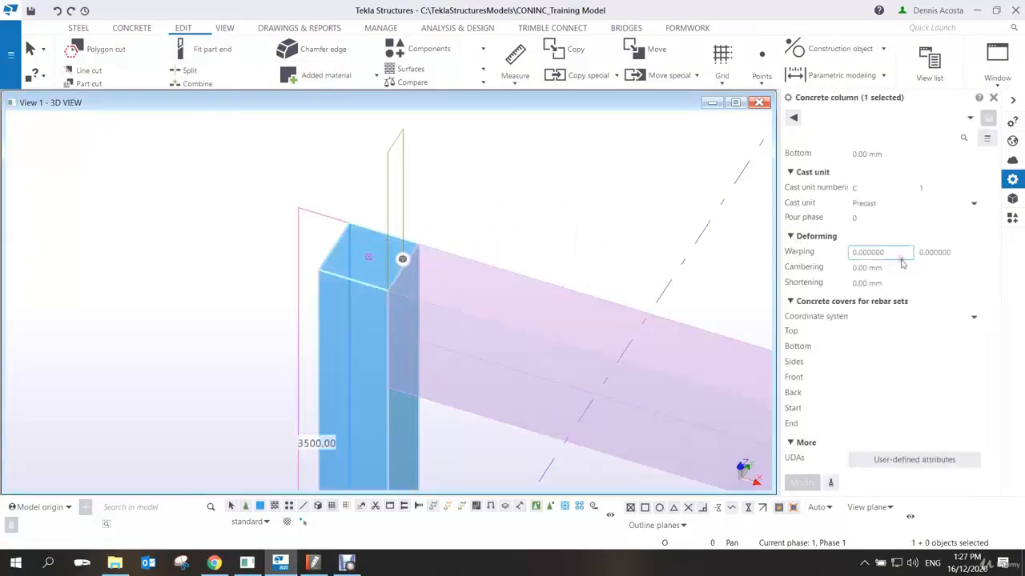
pyautogui.scroll(4, 902, 263)
pyautogui.click(888, 265)
pyautogui.tripleClick(889, 266)
pyautogui.write('2800')
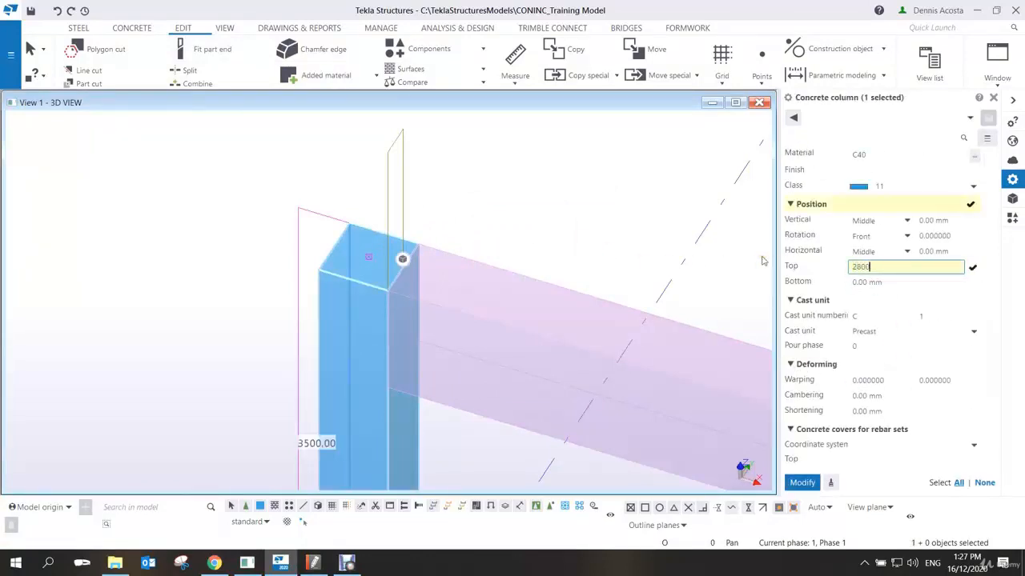
pyautogui.press('Return')
pyautogui.scroll(-5, 496, 294)
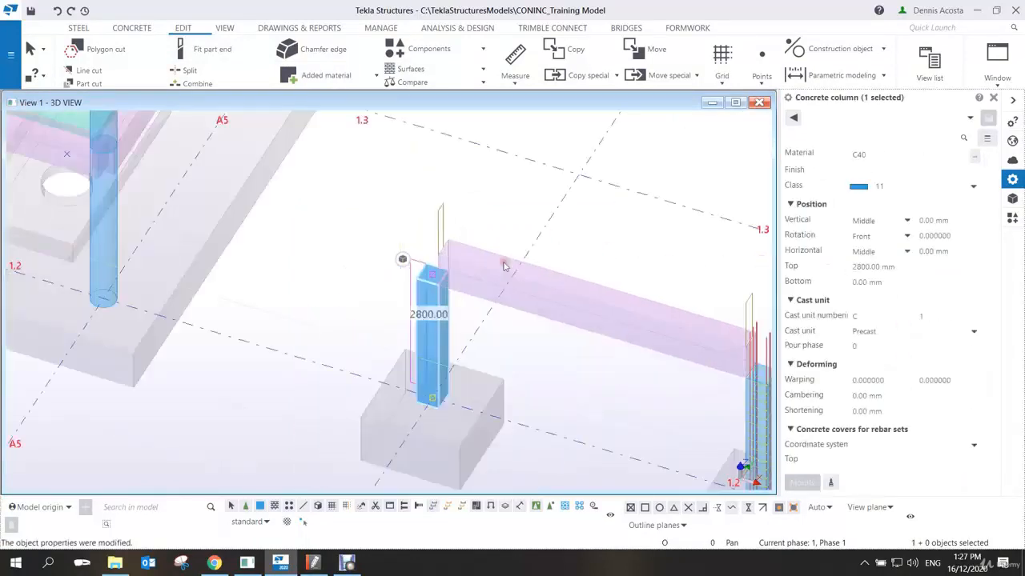
# Copy the reinforced column's links and both main bar groups to the beam, using the special copy to another object.
pyautogui.scroll(8, 599, 338)
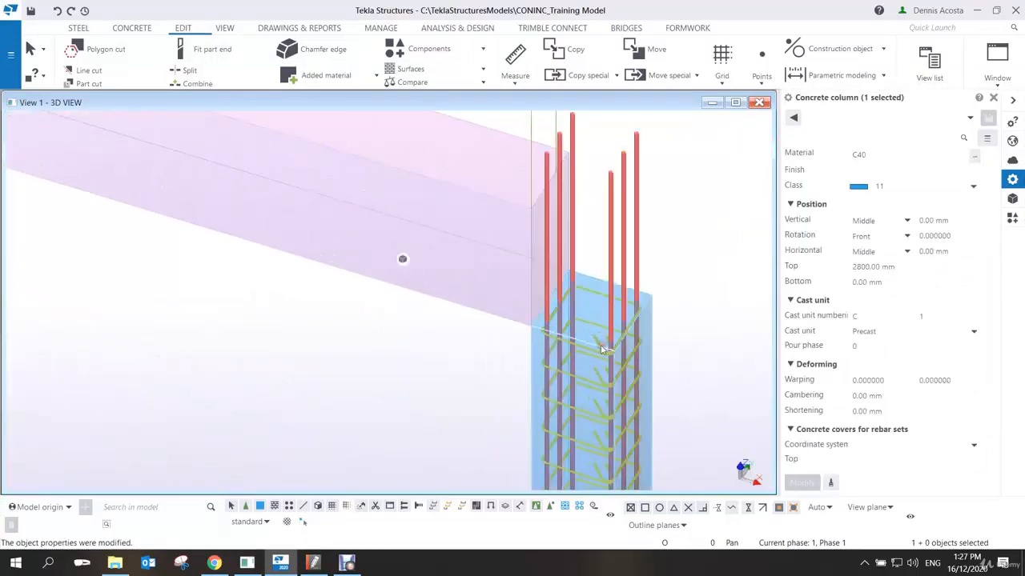
pyautogui.click(587, 281)
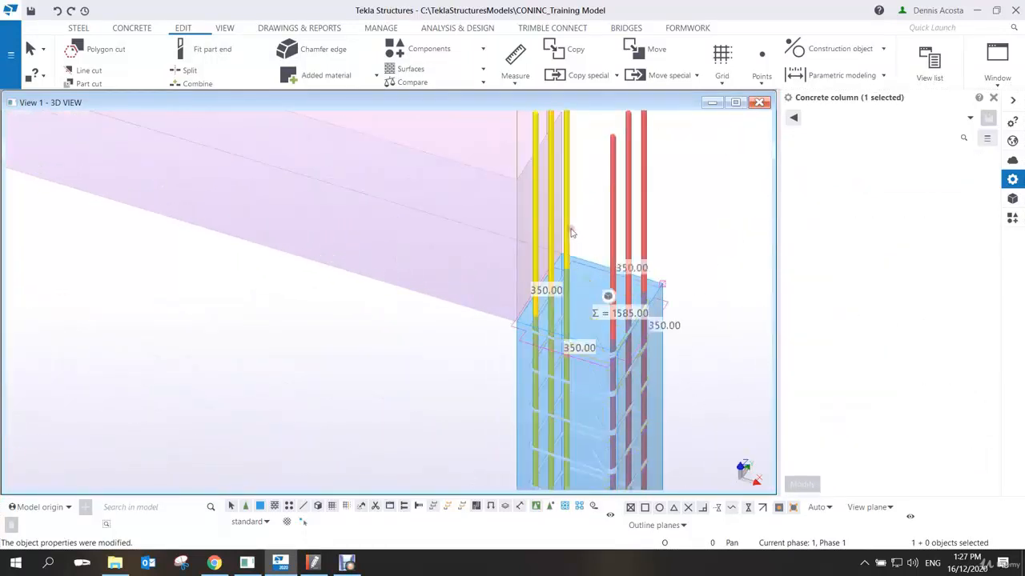
pyautogui.keyDown('ctrl'); pyautogui.click(568, 231); pyautogui.keyUp('ctrl')
pyautogui.keyDown('ctrl'); pyautogui.click(628, 232); pyautogui.keyUp('ctrl')
pyautogui.rightClick(627, 234)
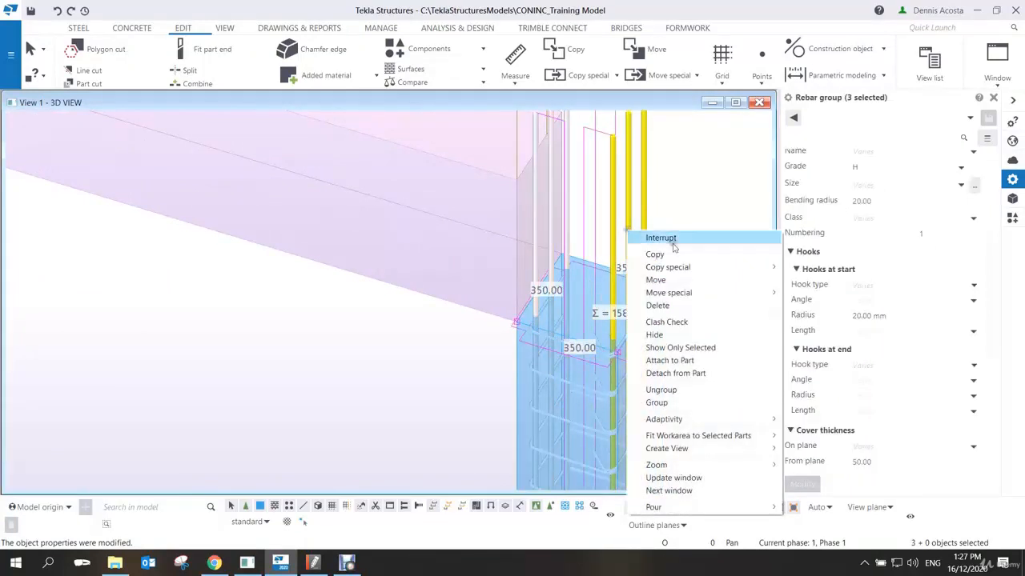
pyautogui.moveTo(664, 267)
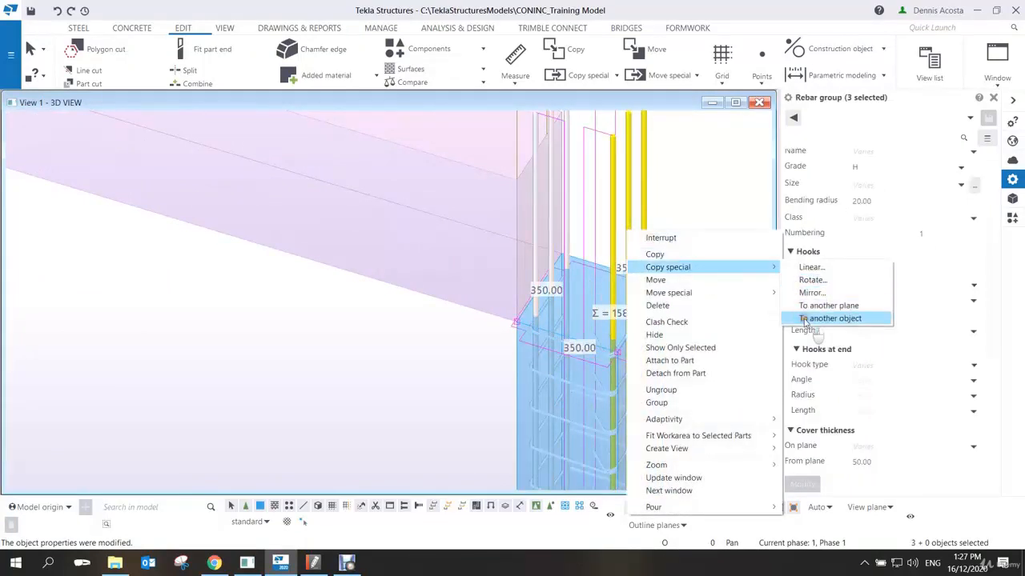
pyautogui.click(820, 317)
pyautogui.click(600, 265)
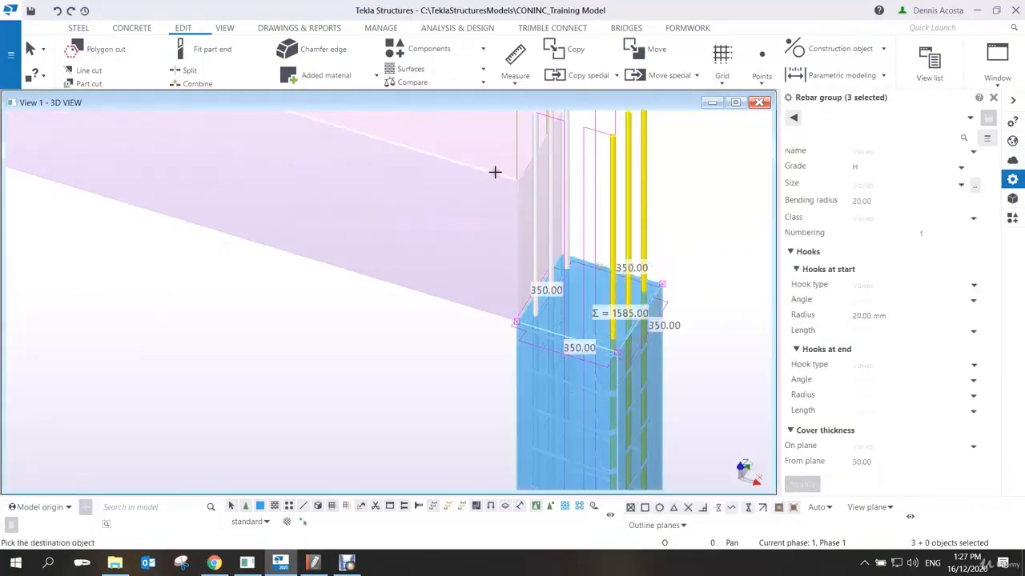
pyautogui.click(494, 174)
pyautogui.scroll(-2, 478, 261)
pyautogui.rightClick(615, 168)
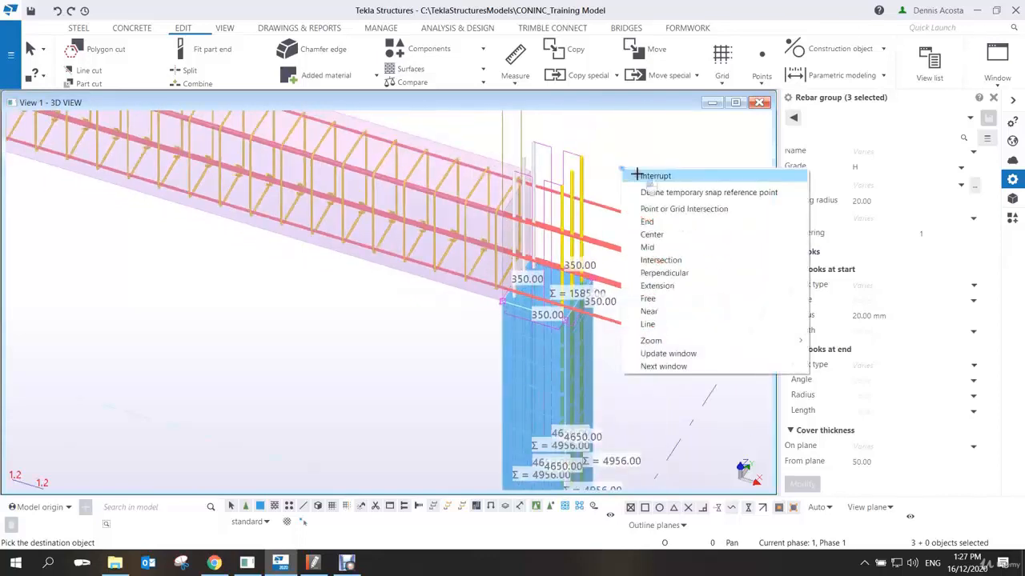
# End the special copy and inspect the reinforcement copied into the beam where it meets the column.
pyautogui.click(636, 174)
pyautogui.click(608, 217)
pyautogui.click(532, 248)
pyautogui.keyDown('ctrl'); pyautogui.moveTo(532, 248); pyautogui.dragTo(482, 138, button='middle'); pyautogui.keyUp('ctrl')
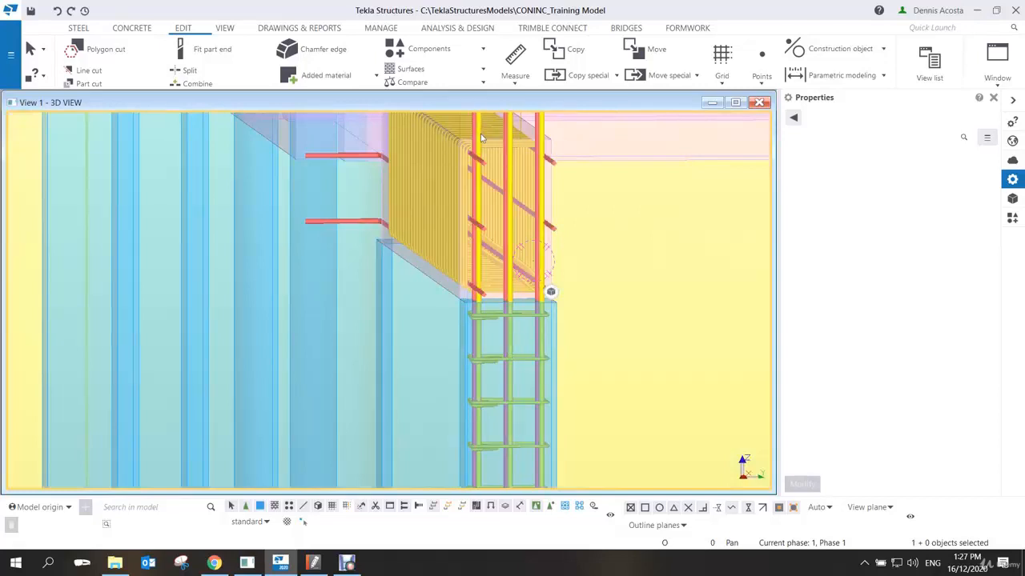
pyautogui.moveTo(482, 138)
pyautogui.keyDown('ctrl'); pyautogui.mouseDown(button='middle')
pyautogui.moveTo(473, 144)
pyautogui.moveTo(637, 279)
pyautogui.moveTo(634, 264)
pyautogui.moveTo(615, 269)
pyautogui.mouseUp(button='middle'); pyautogui.keyUp('ctrl')
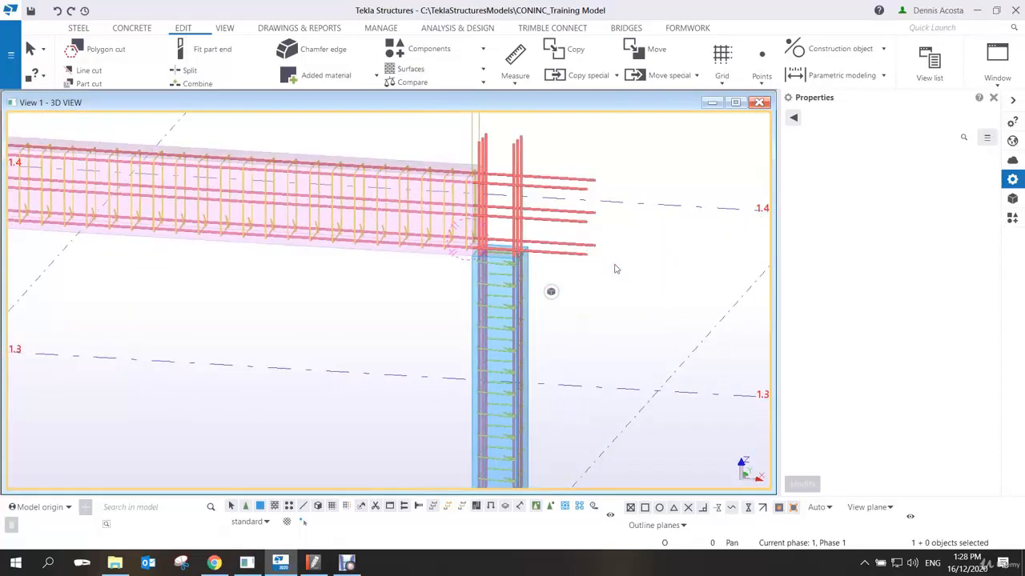
pyautogui.scroll(5, 456, 175)
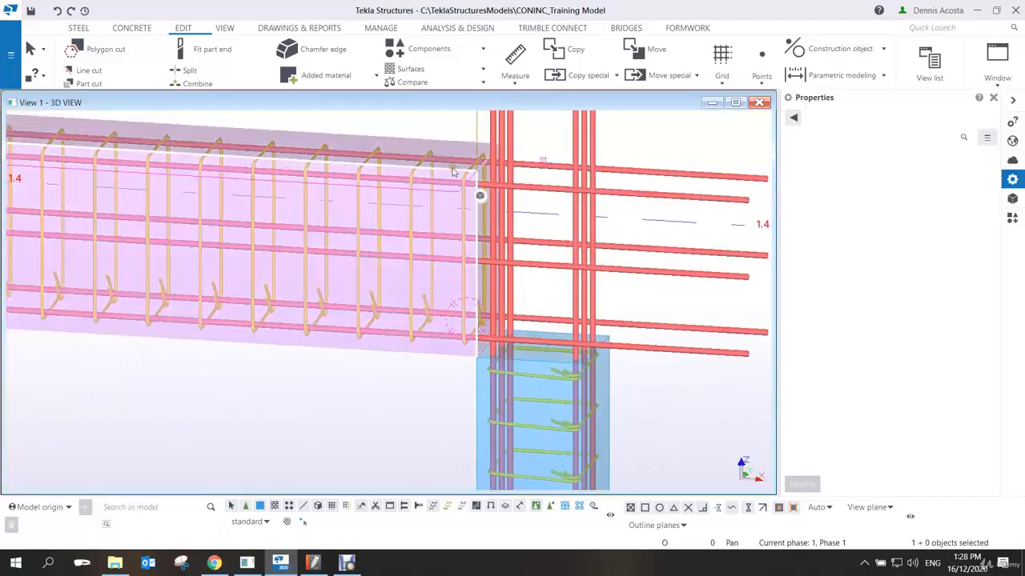
# Try setting the beam's rotation to Front.
pyautogui.click(881, 236)
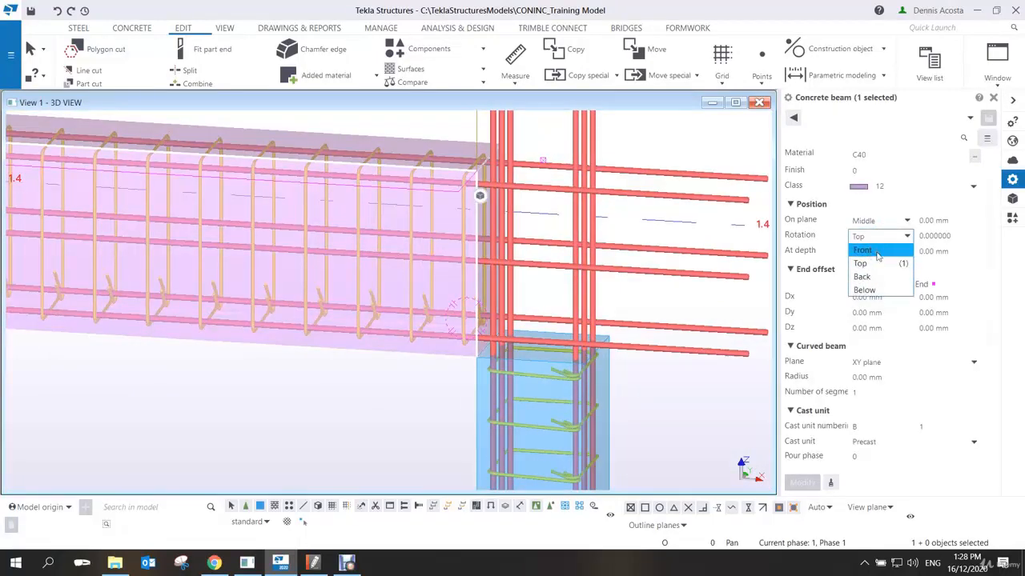
pyautogui.click(873, 249)
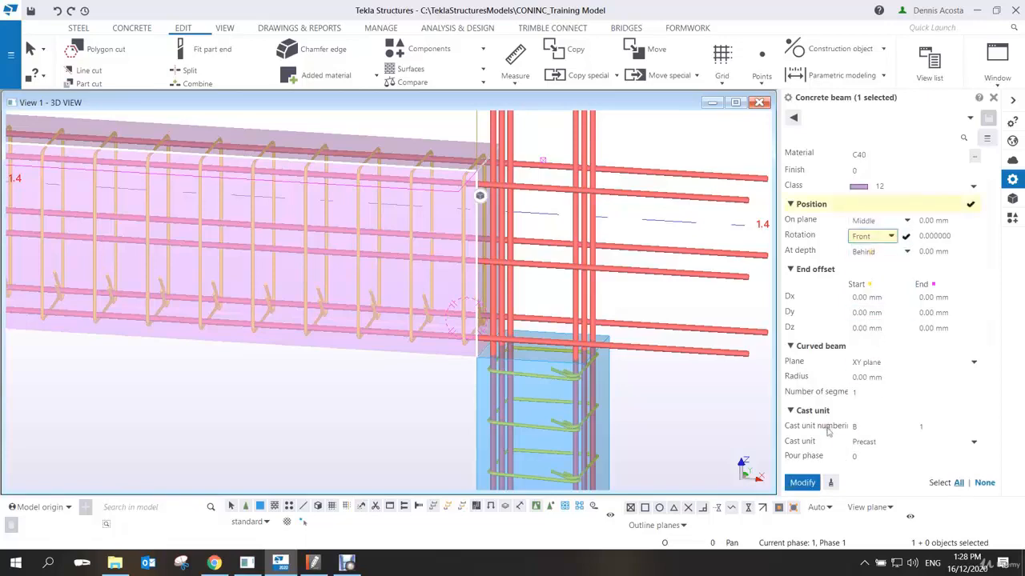
pyautogui.click(802, 483)
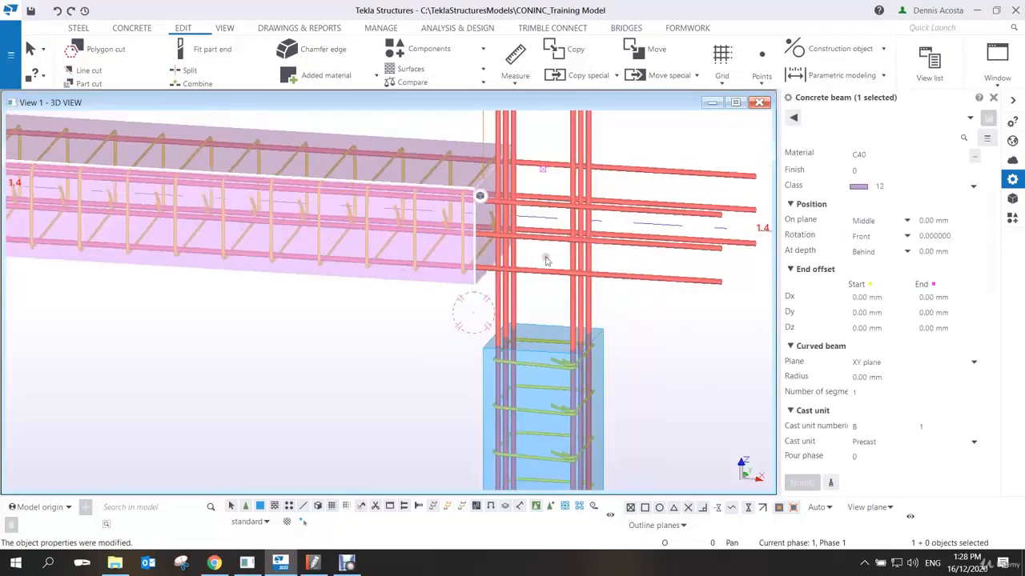
pyautogui.scroll(-2, 546, 261)
pyautogui.moveTo(529, 225); pyautogui.dragTo(442, 287, button='middle')
pyautogui.scroll(-2, 545, 230)
pyautogui.click(474, 287)
# Delete the main bar groups copied into the beam, keeping its links and the column's bars.
pyautogui.scroll(-4, 497, 277)
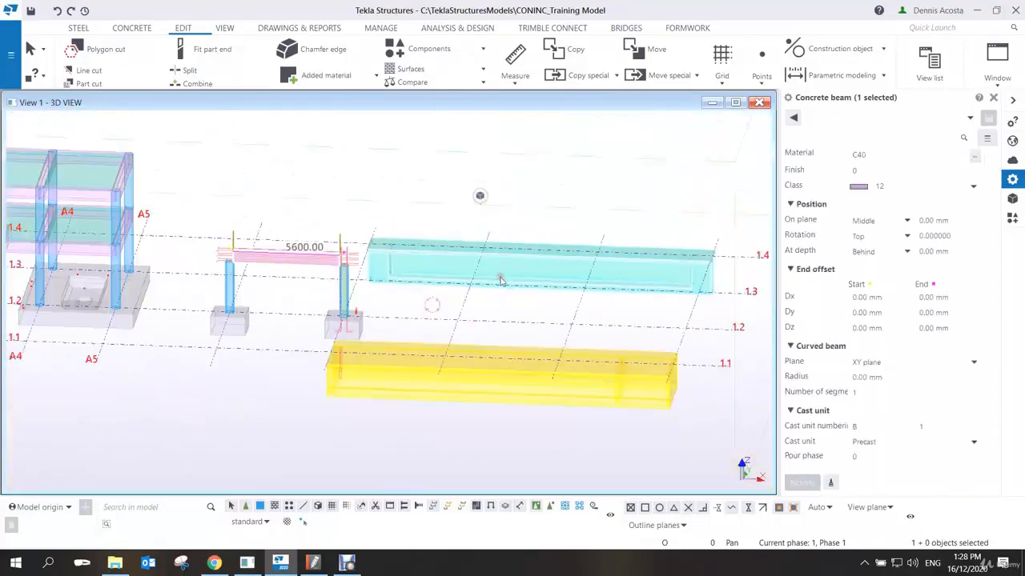
pyautogui.scroll(8, 328, 263)
pyautogui.moveTo(372, 250); pyautogui.dragTo(405, 238, button='middle')
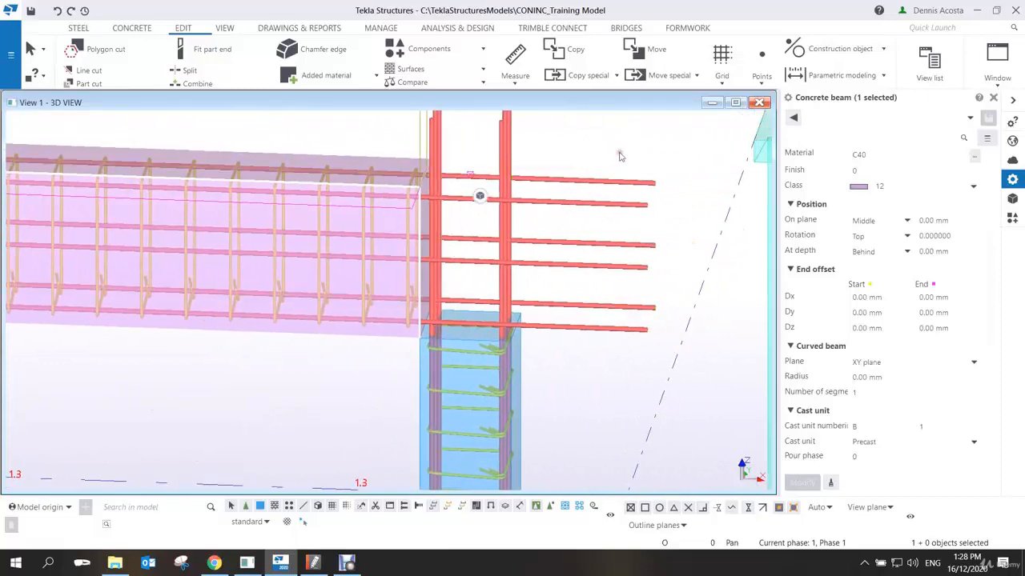
pyautogui.moveTo(619, 153); pyautogui.dragTo(570, 330)
pyautogui.press('Delete')
pyautogui.scroll(-2, 560, 332)
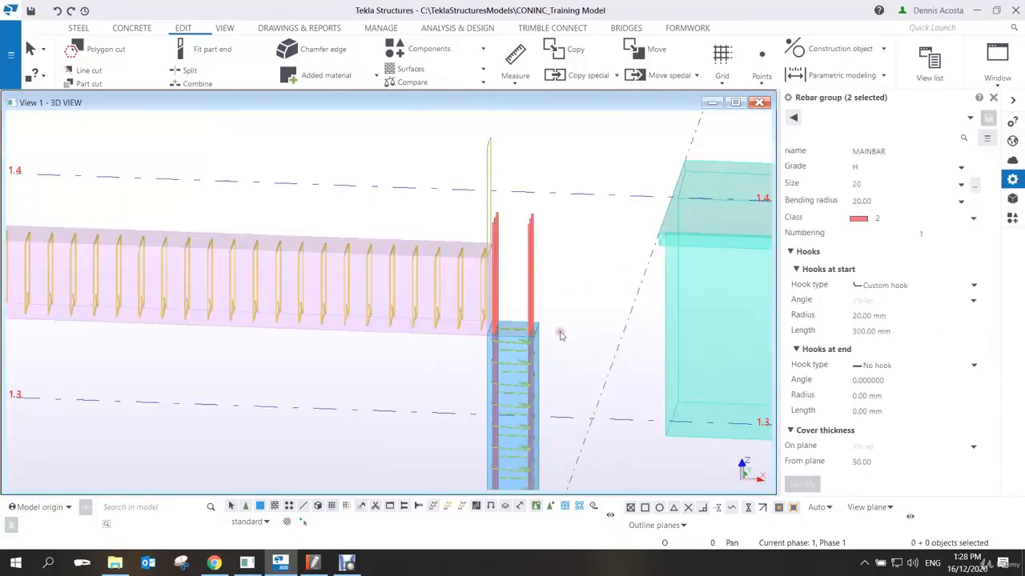
pyautogui.scroll(-2, 560, 335)
pyautogui.moveTo(457, 321); pyautogui.dragTo(520, 266, button='middle')
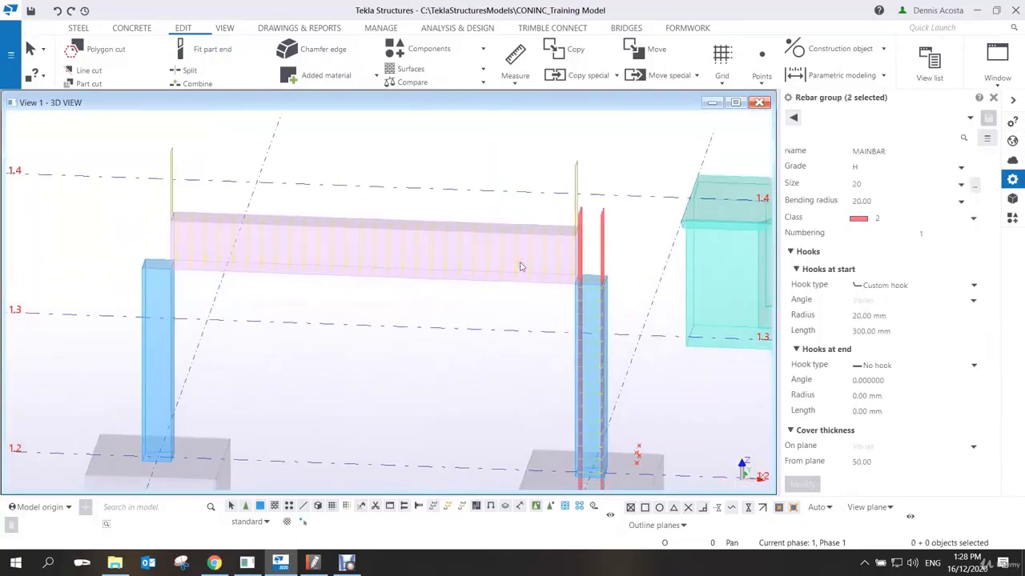
# Move the fitting at the beam's end on the unreinforced column 20 mm outward, so the beam extends into that column.
pyautogui.scroll(2, 298, 244)
pyautogui.moveTo(520, 256)
pyautogui.keyDown('ctrl'); pyautogui.mouseDown(button='middle')
pyautogui.moveTo(555, 270)
pyautogui.moveTo(292, 180)
pyautogui.mouseUp(button='middle'); pyautogui.keyUp('ctrl')
pyautogui.scroll(-2, 372, 227)
pyautogui.moveTo(364, 249)
pyautogui.keyDown('ctrl'); pyautogui.mouseDown(button='middle')
pyautogui.moveTo(408, 253)
pyautogui.moveTo(331, 265)
pyautogui.mouseUp(button='middle'); pyautogui.keyUp('ctrl')
pyautogui.scroll(2, 314, 277)
pyautogui.scroll(1, 314, 277)
pyautogui.moveTo(397, 298); pyautogui.dragTo(272, 318, button='middle')
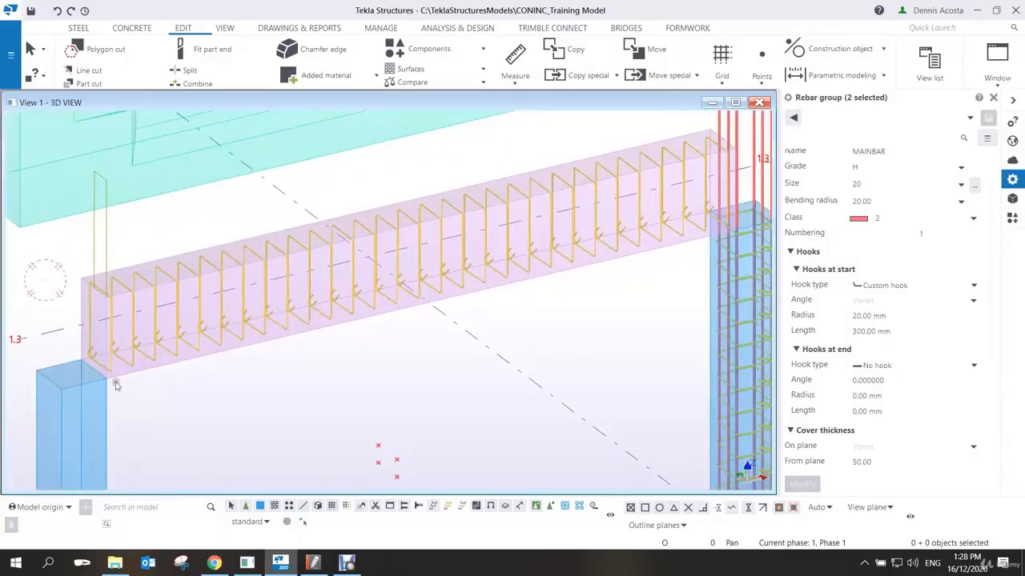
pyautogui.moveTo(102, 332); pyautogui.dragTo(245, 362, button='middle')
pyautogui.scroll(7, 257, 358)
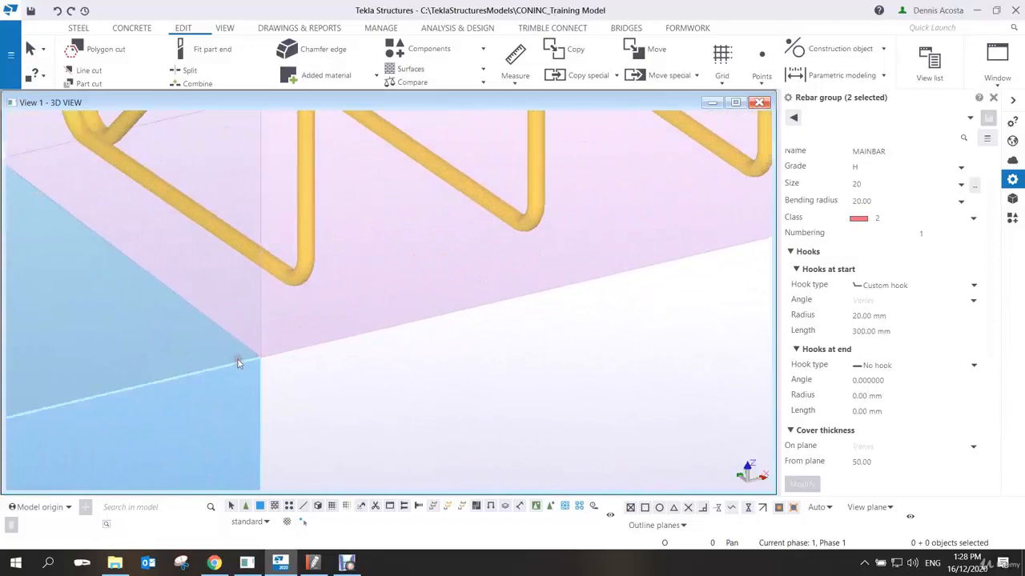
pyautogui.scroll(-5, 237, 362)
pyautogui.scroll(2, 246, 326)
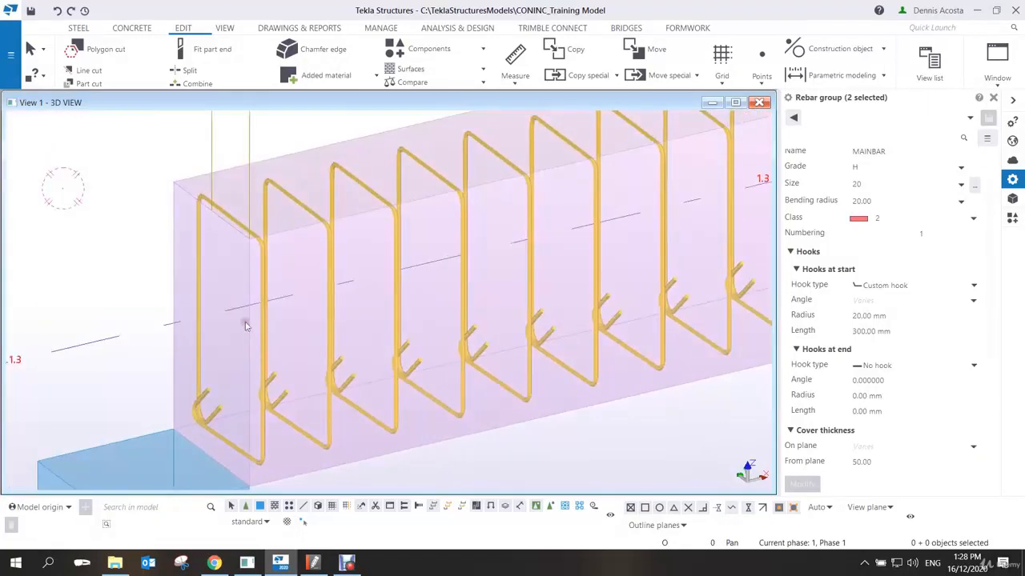
pyautogui.rightClick(245, 189)
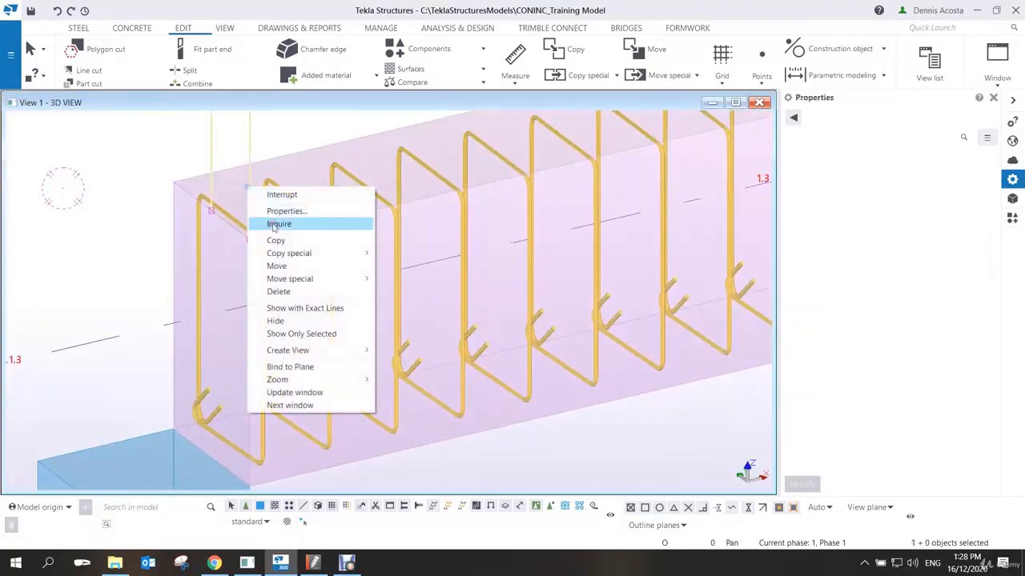
pyautogui.click(277, 265)
pyautogui.click(249, 238)
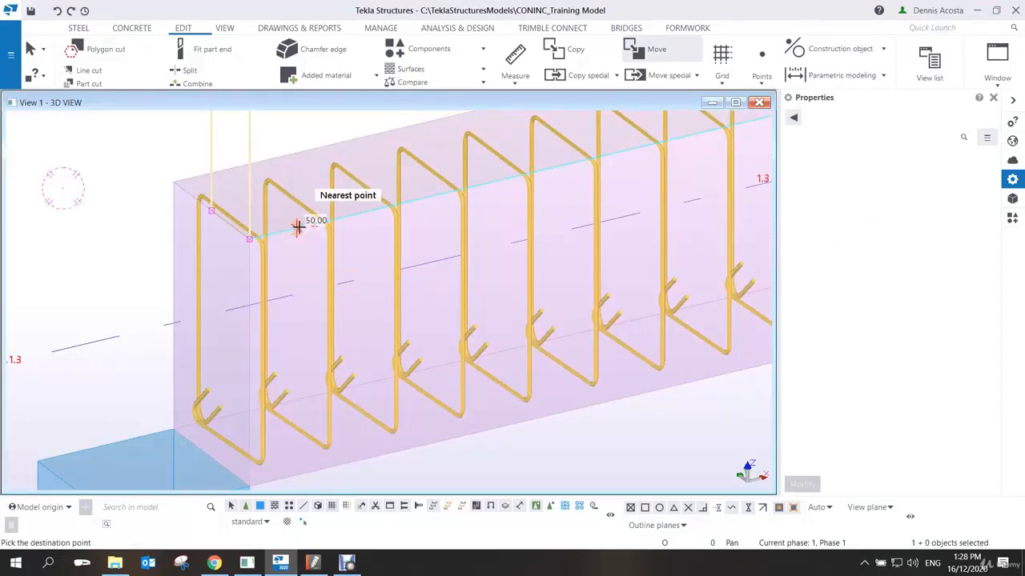
pyautogui.write('-20')
pyautogui.press('Return')
pyautogui.moveTo(236, 429); pyautogui.dragTo(258, 285, button='middle')
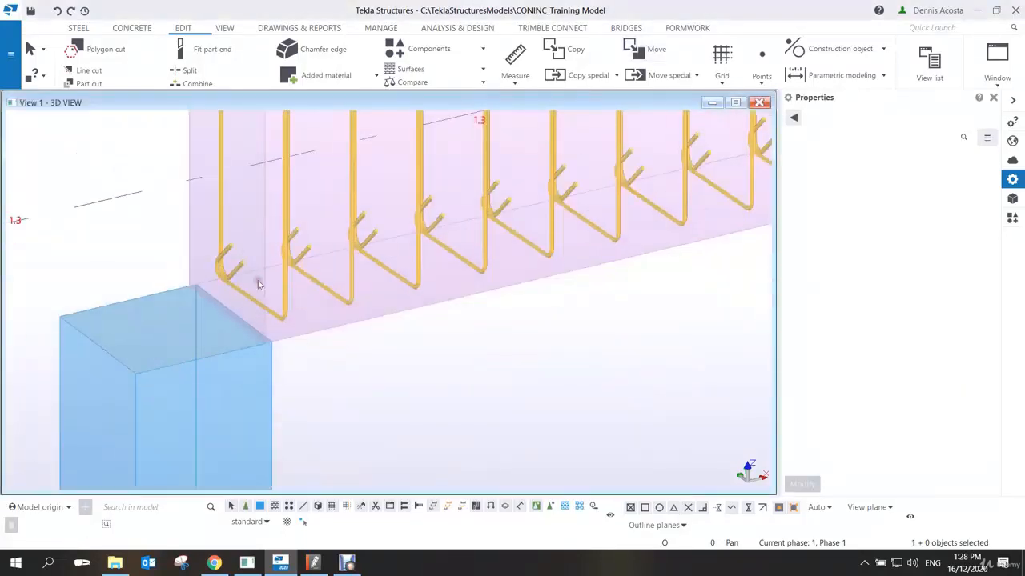
pyautogui.scroll(4, 270, 358)
pyautogui.scroll(-4, 277, 360)
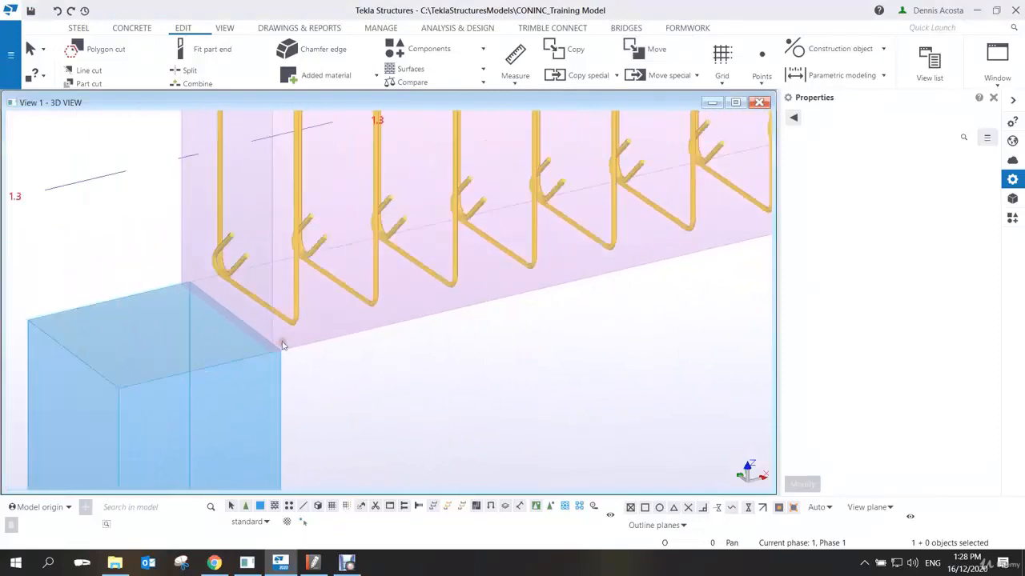
# Move the fitting at the beam's other end 20 mm outward into the reinforced column.
pyautogui.scroll(-5, 282, 345)
pyautogui.moveTo(650, 242); pyautogui.dragTo(240, 368, button='middle')
pyautogui.scroll(2, 457, 201)
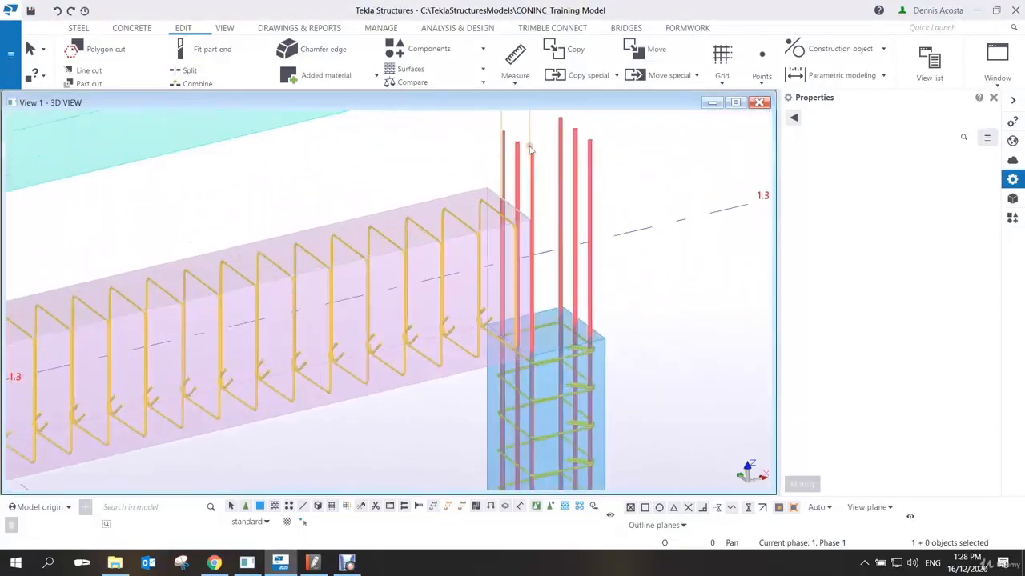
pyautogui.rightClick(532, 145)
pyautogui.click(565, 225)
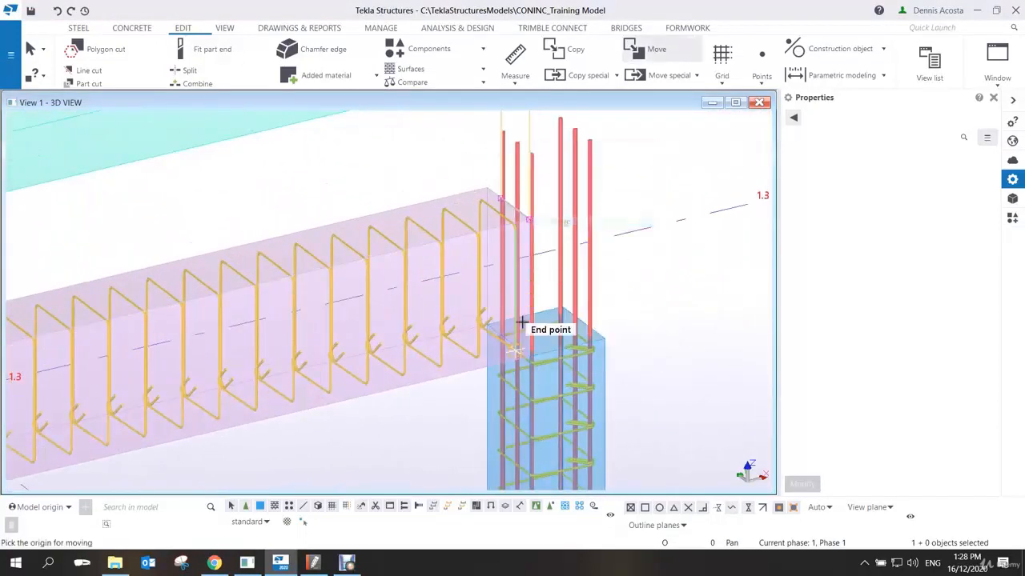
pyautogui.scroll(3, 475, 361)
pyautogui.click(404, 393)
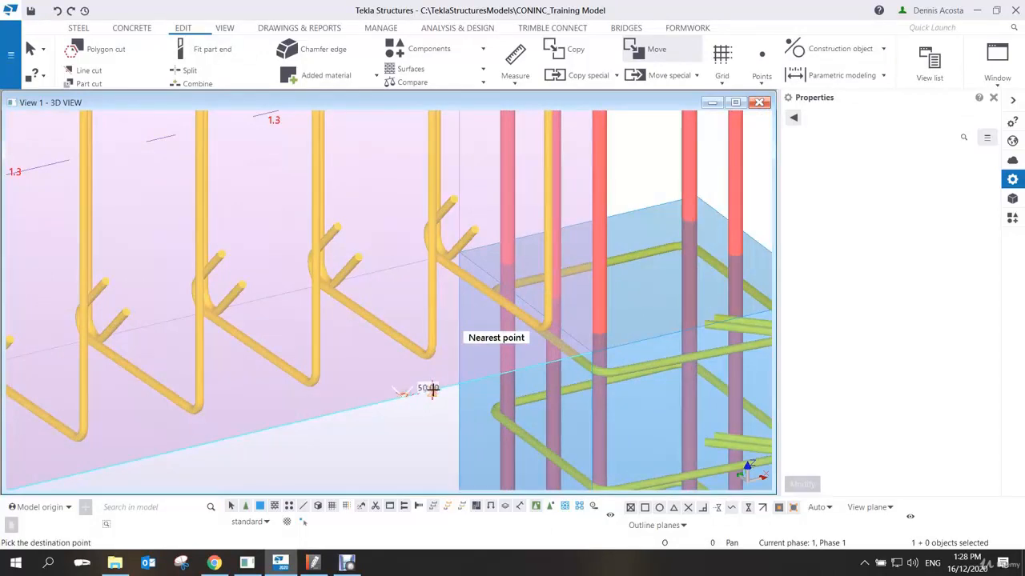
pyautogui.write('15')
pyautogui.press('Return')
pyautogui.scroll(-5, 432, 389)
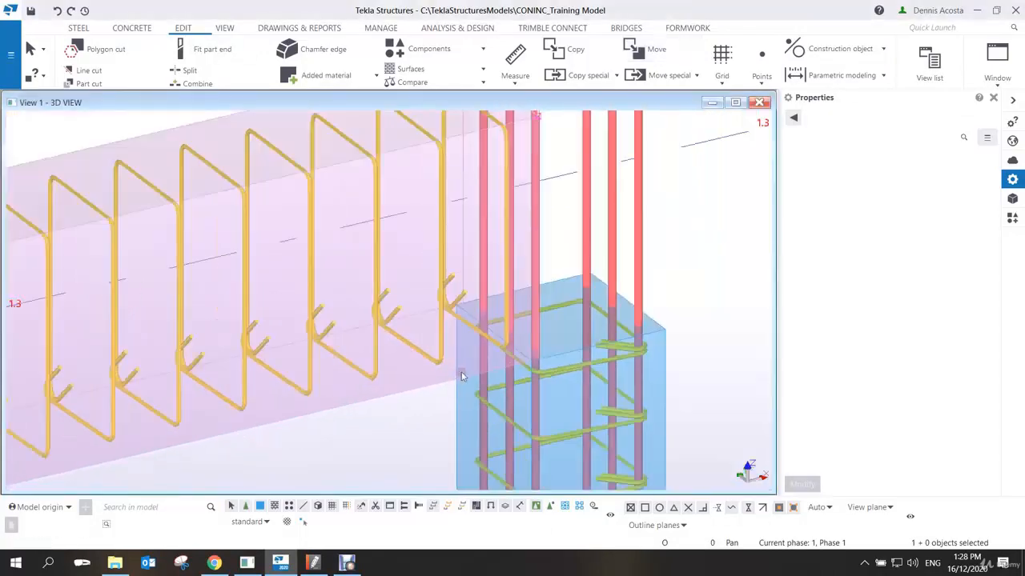
pyautogui.rightClick(575, 253)
pyautogui.click(581, 260)
# Start a new rebar group based on the column's main bars and set its end hook type to Custom hook.
pyautogui.scroll(-3, 578, 250)
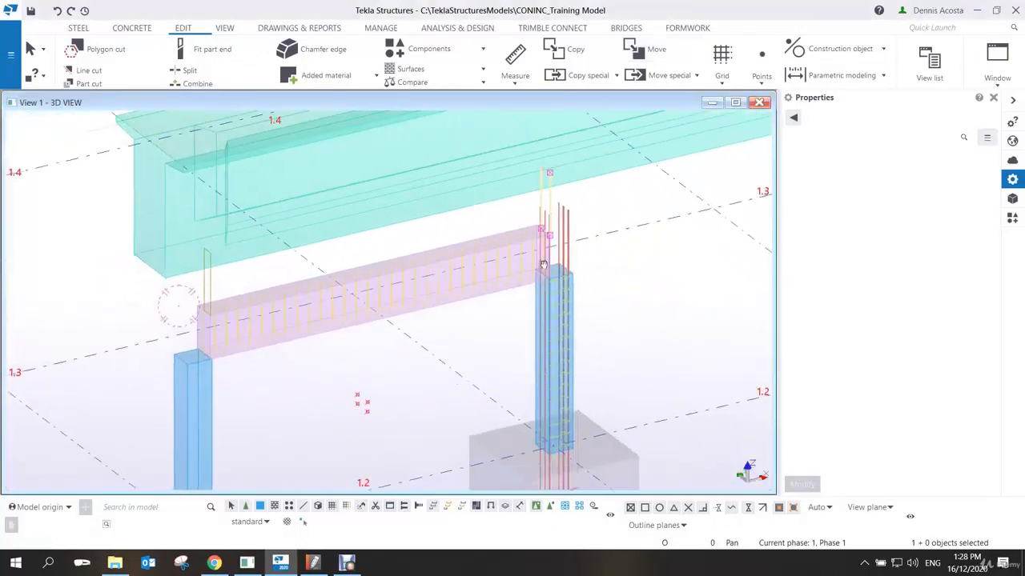
pyautogui.click(570, 229)
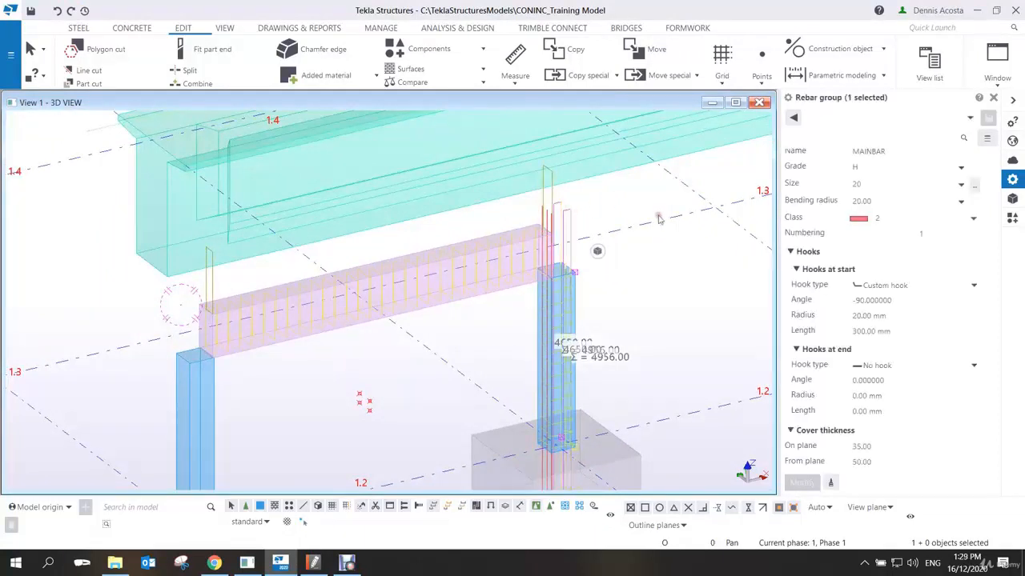
pyautogui.click(135, 28)
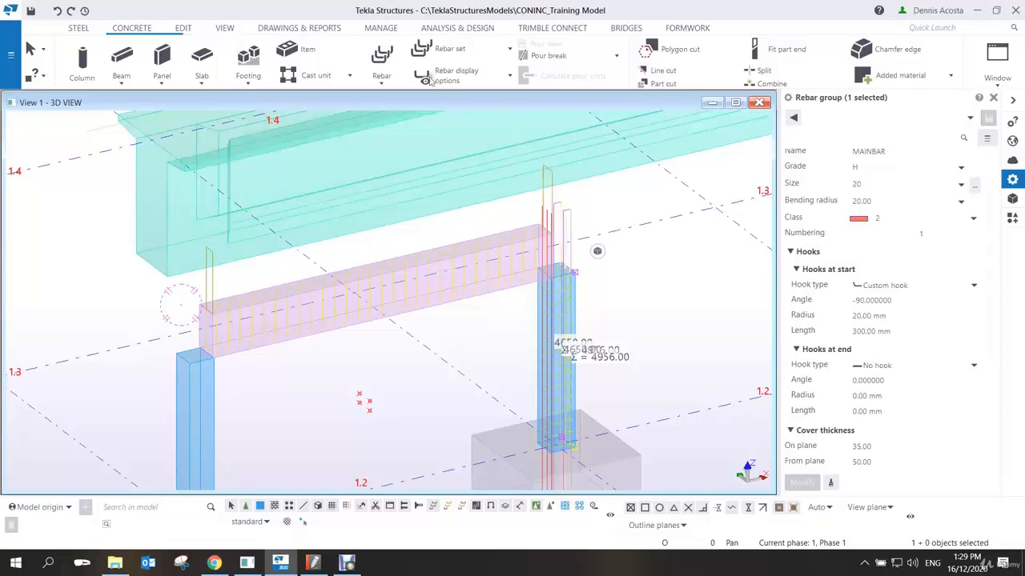
pyautogui.click(393, 83)
pyautogui.click(399, 105)
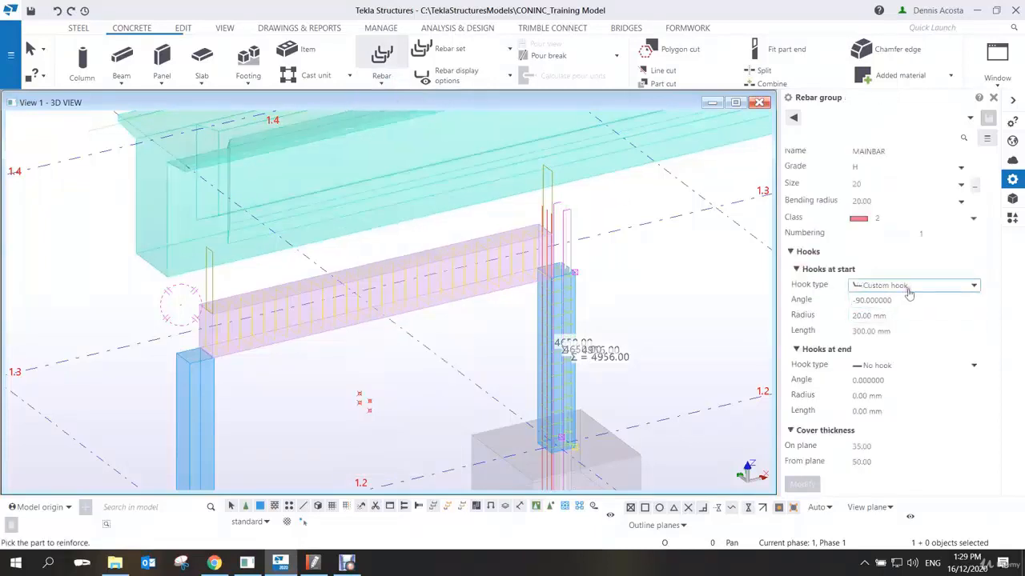
pyautogui.click(902, 365)
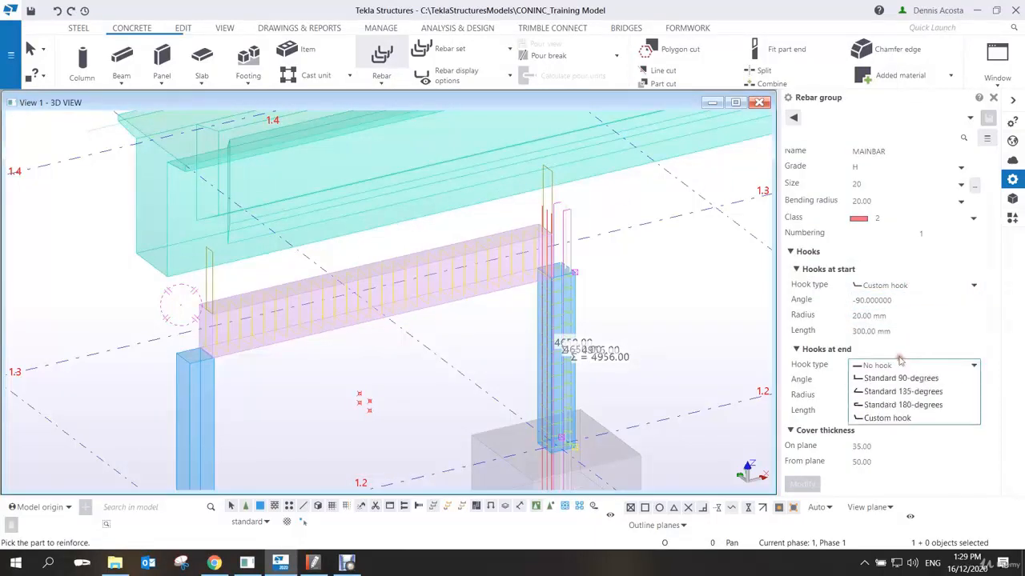
pyautogui.click(897, 392)
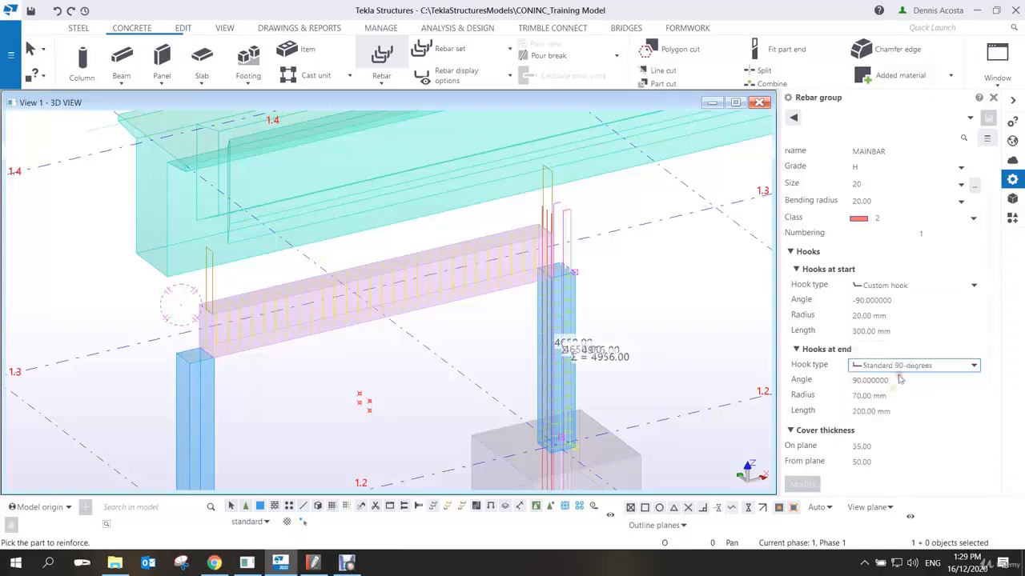
pyautogui.click(900, 365)
pyautogui.click(900, 434)
# Set the new rebar group's cover thickness to -300 mm at both the start and the end.
pyautogui.scroll(-3, 880, 365)
pyautogui.click(897, 381)
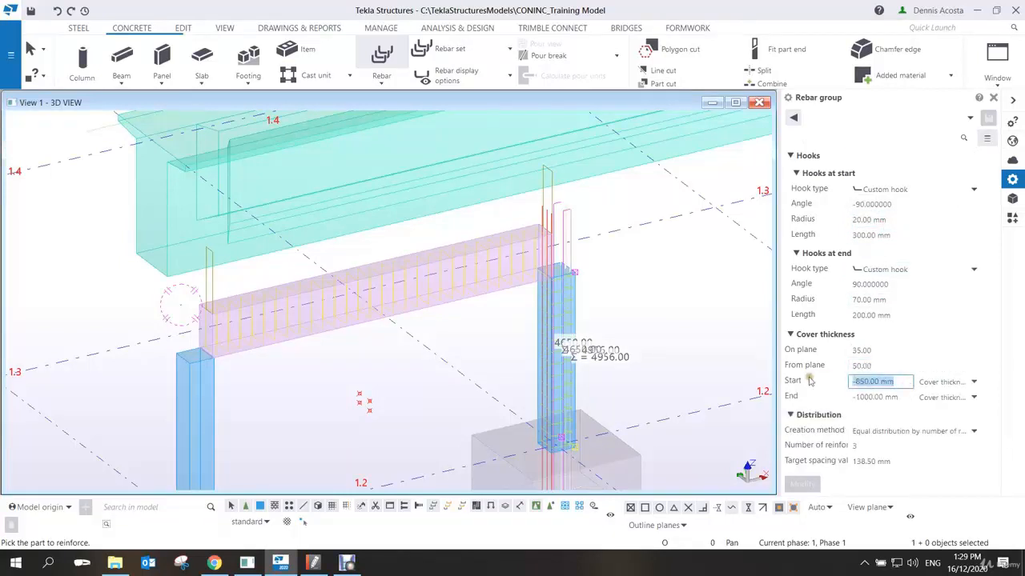
pyautogui.write('-300')
pyautogui.click(898, 396)
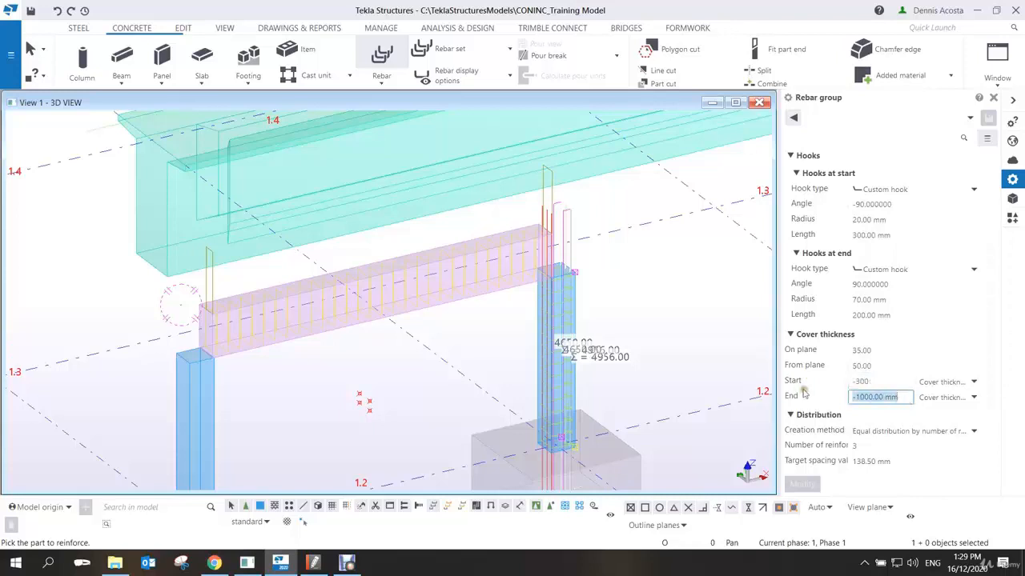
pyautogui.write('-300')
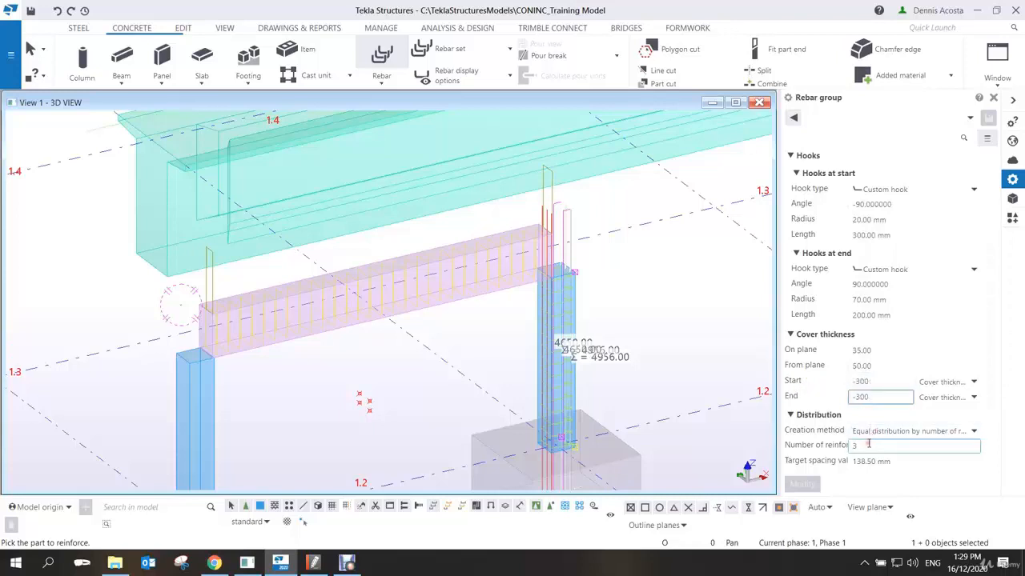
# Pick the beam as the part to reinforce and define a straight bar shape along its lower edge from end to end.
pyautogui.scroll(2, 251, 350)
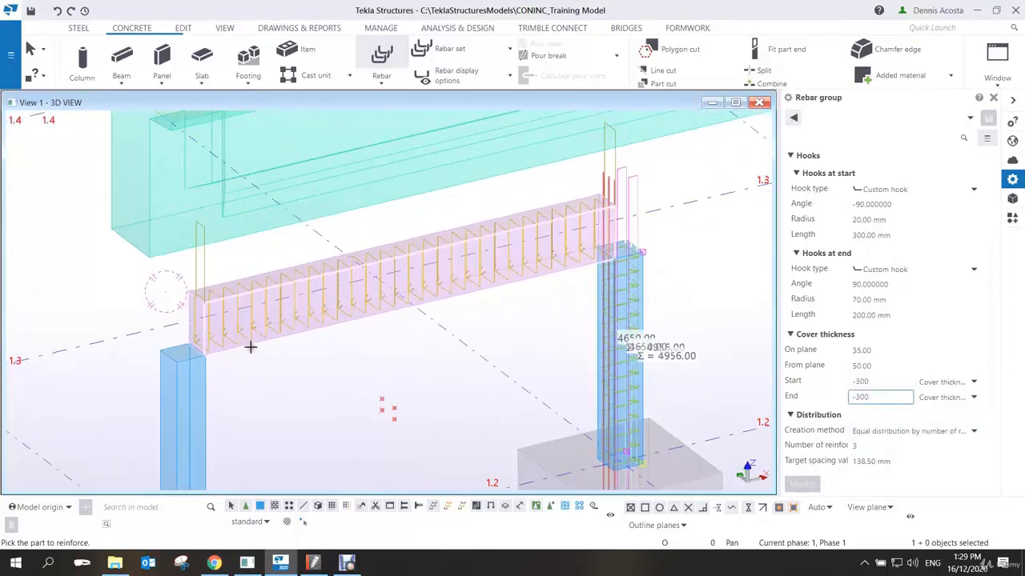
pyautogui.click(251, 350)
pyautogui.scroll(2, 211, 363)
pyautogui.scroll(2, 200, 352)
pyautogui.click(195, 345)
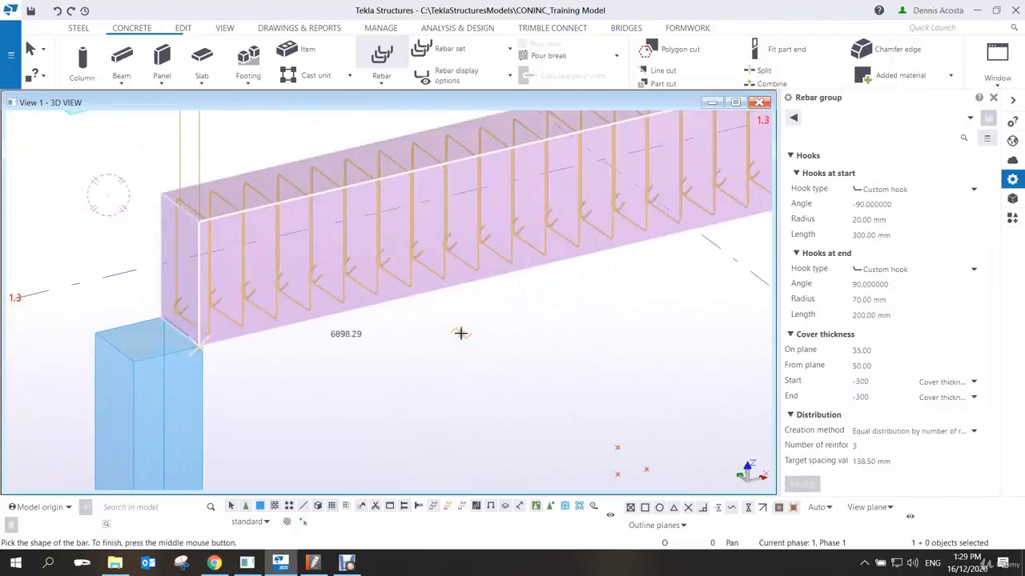
pyautogui.scroll(2, 457, 334)
pyautogui.moveTo(450, 342); pyautogui.dragTo(314, 357, button='middle')
pyautogui.scroll(3, 635, 192)
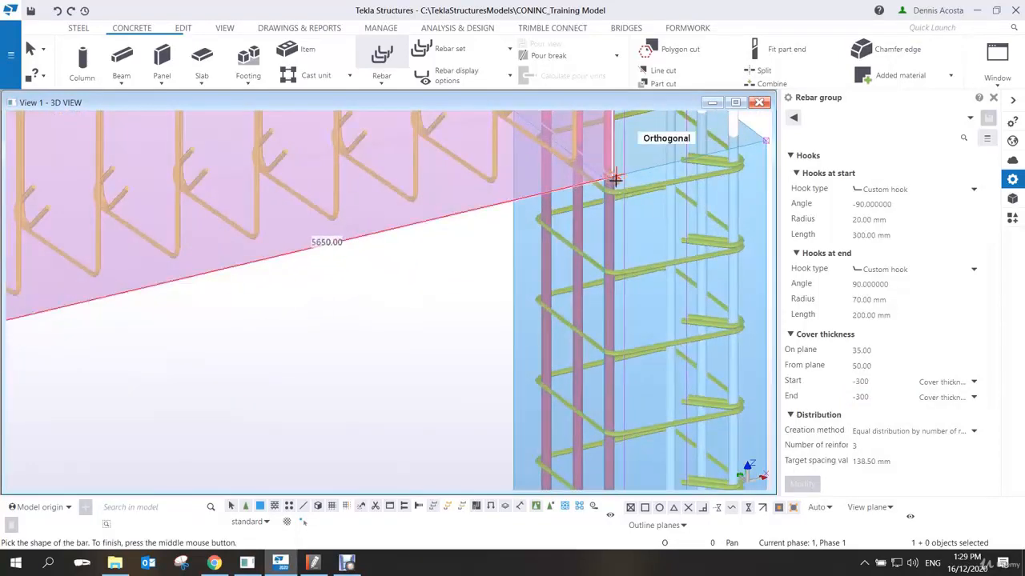
pyautogui.click(611, 177)
pyautogui.scroll(-5, 635, 296)
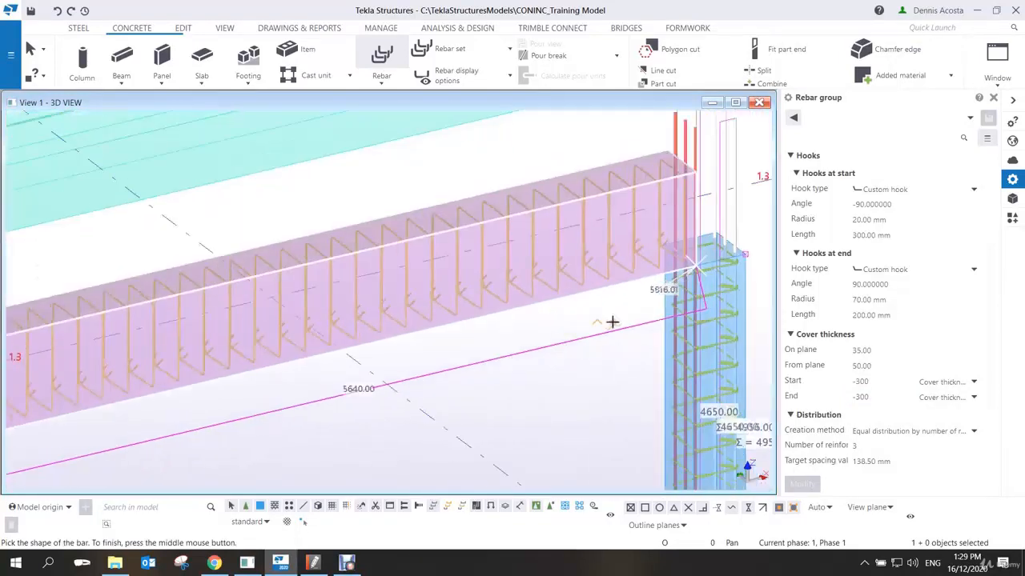
pyautogui.middleClick(398, 327)
# Distribute the three bars across the beam's full bottom width between the two lower corners at the unreinforced column.
pyautogui.scroll(4, 186, 399)
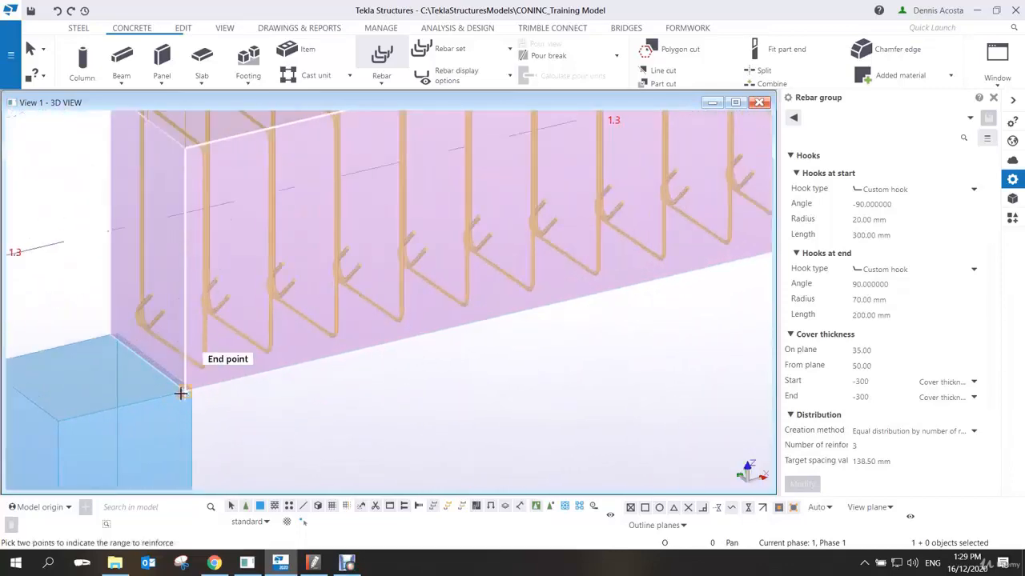
pyautogui.click(184, 391)
pyautogui.click(112, 335)
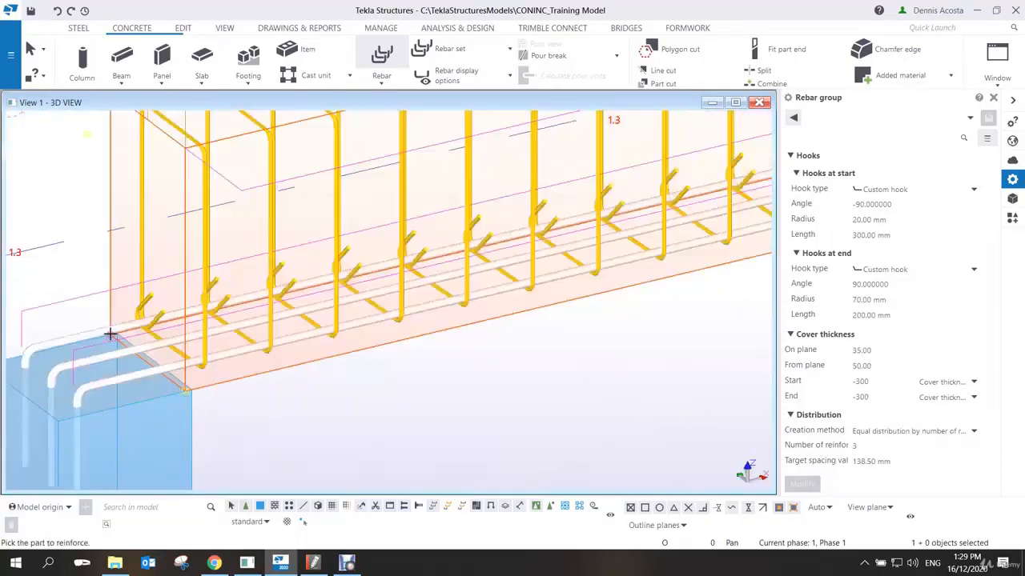
pyautogui.moveTo(183, 352); pyautogui.dragTo(411, 340, button='middle')
pyautogui.rightClick(247, 256)
pyautogui.click(267, 267)
# Set the start hook angle of the beam's bottom bars to 90 degrees so those hooks bend upward.
pyautogui.scroll(-1, 368, 320)
pyautogui.click(350, 353)
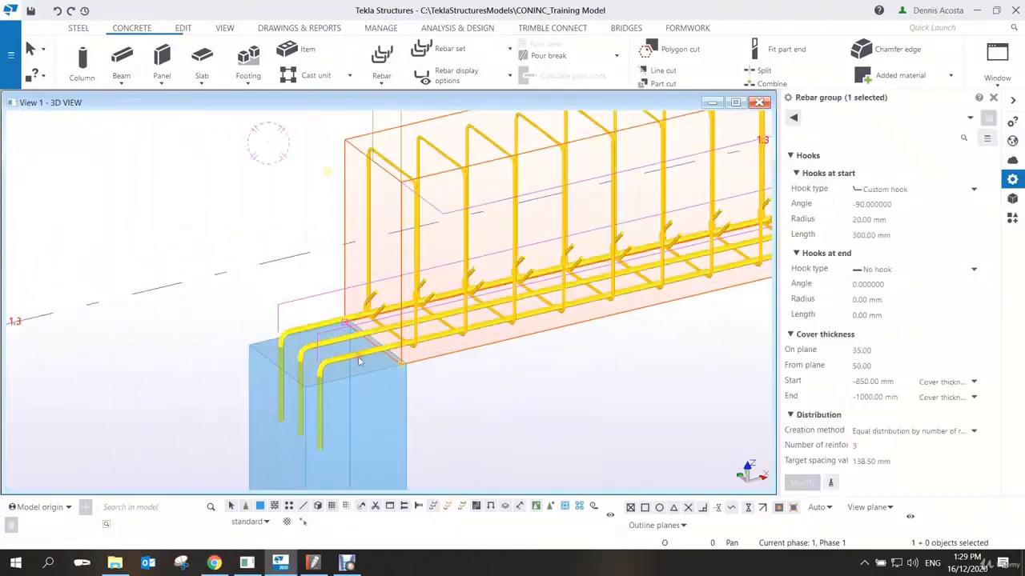
pyautogui.scroll(-2, 351, 353)
pyautogui.scroll(-2, 578, 361)
pyautogui.moveTo(578, 361); pyautogui.dragTo(407, 361, button='middle')
pyautogui.scroll(-2, 407, 361)
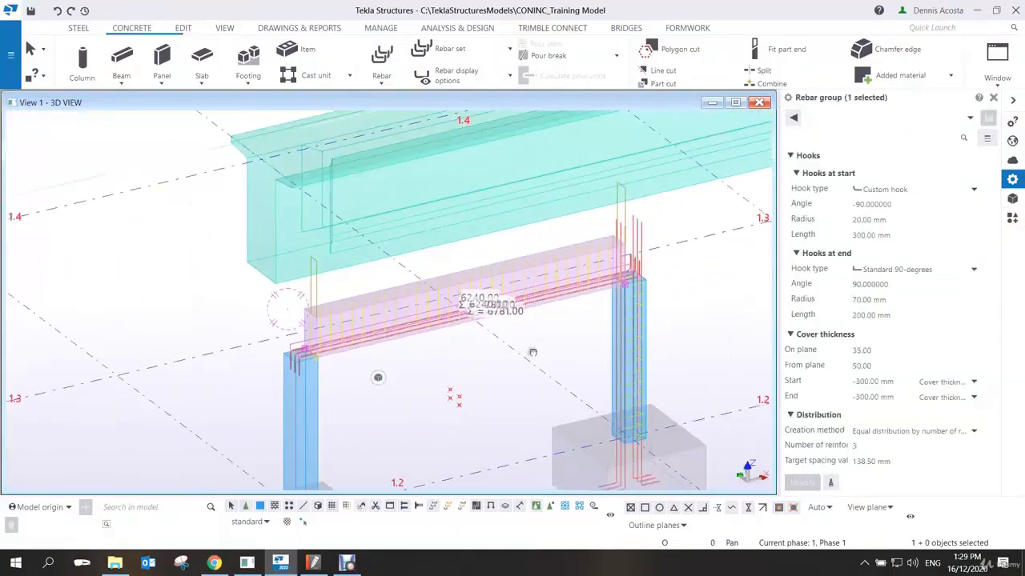
pyautogui.moveTo(533, 352); pyautogui.dragTo(513, 352, button='middle')
pyautogui.scroll(2, 516, 350)
pyautogui.scroll(2, 587, 305)
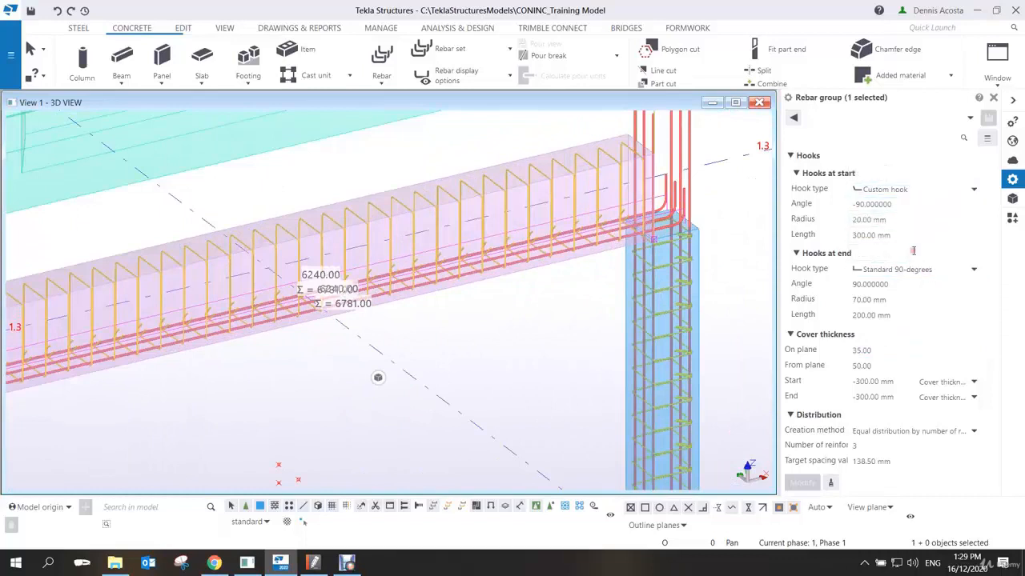
pyautogui.tripleClick(876, 204)
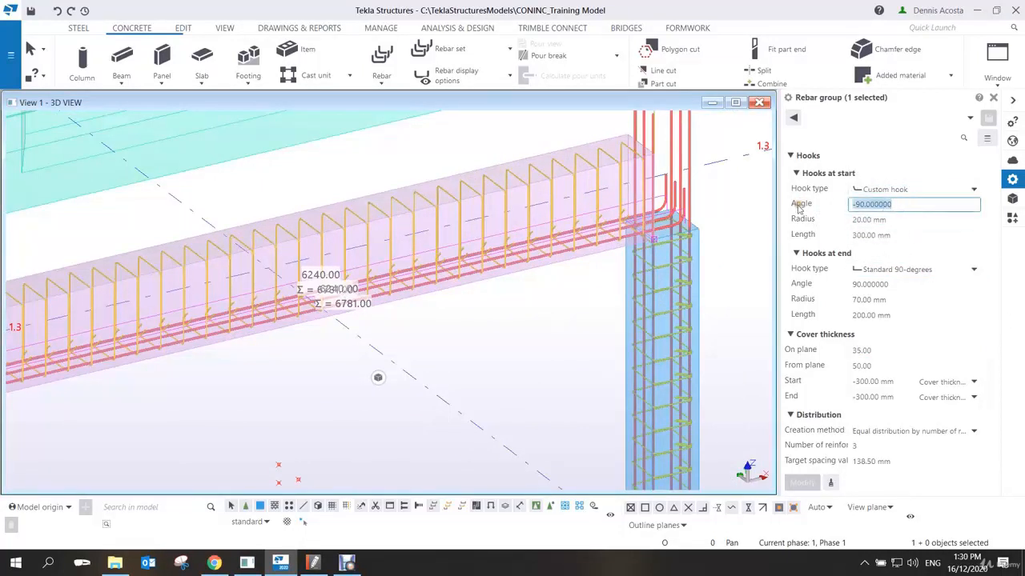
pyautogui.write('90')
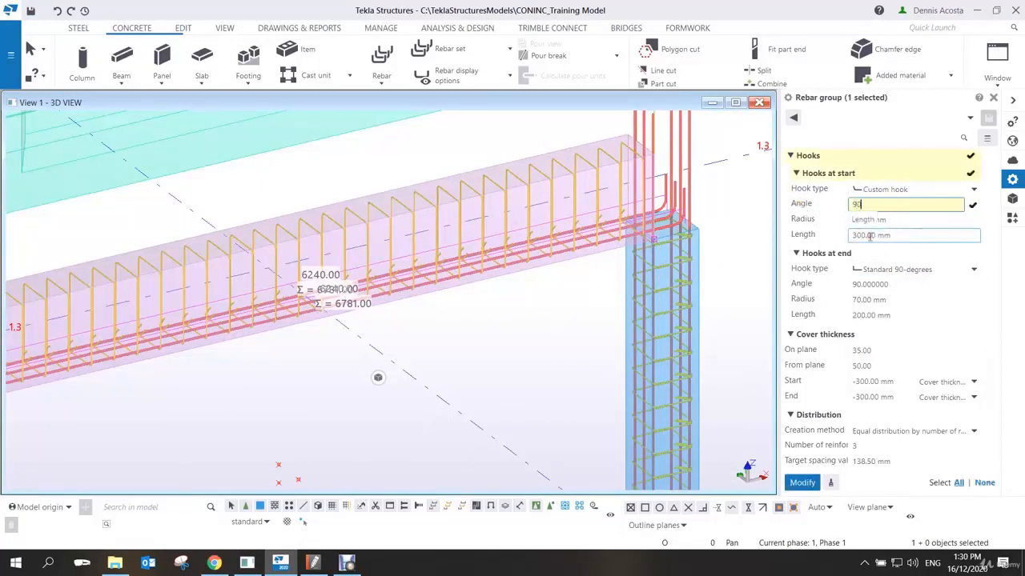
pyautogui.click(804, 483)
# Set the start hook length of the beam's bottom bars to 400 mm.
pyautogui.moveTo(451, 346); pyautogui.dragTo(678, 333, button='middle')
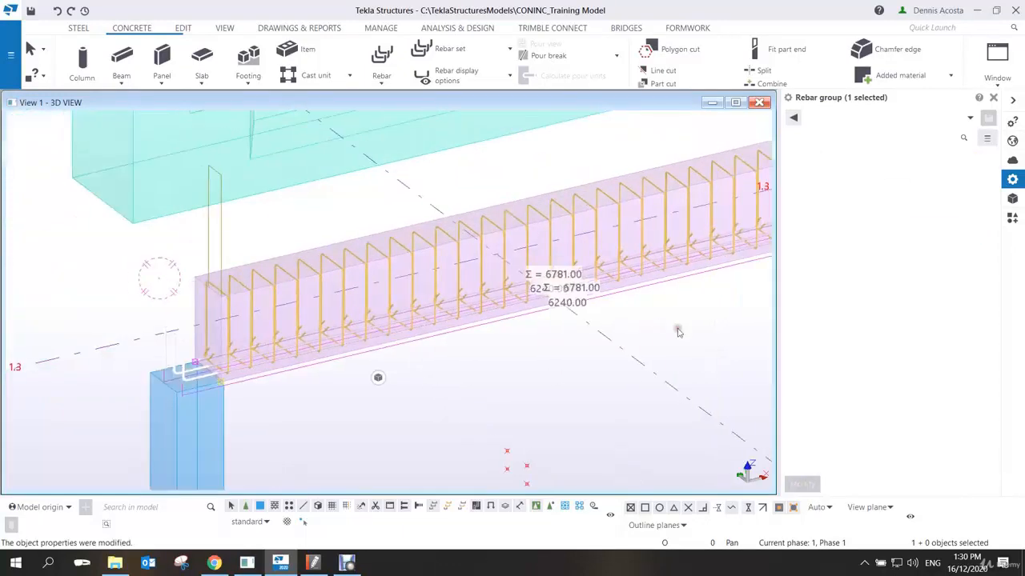
pyautogui.scroll(5, 268, 367)
pyautogui.scroll(-4, 312, 340)
pyautogui.moveTo(578, 309); pyautogui.dragTo(249, 312, button='middle')
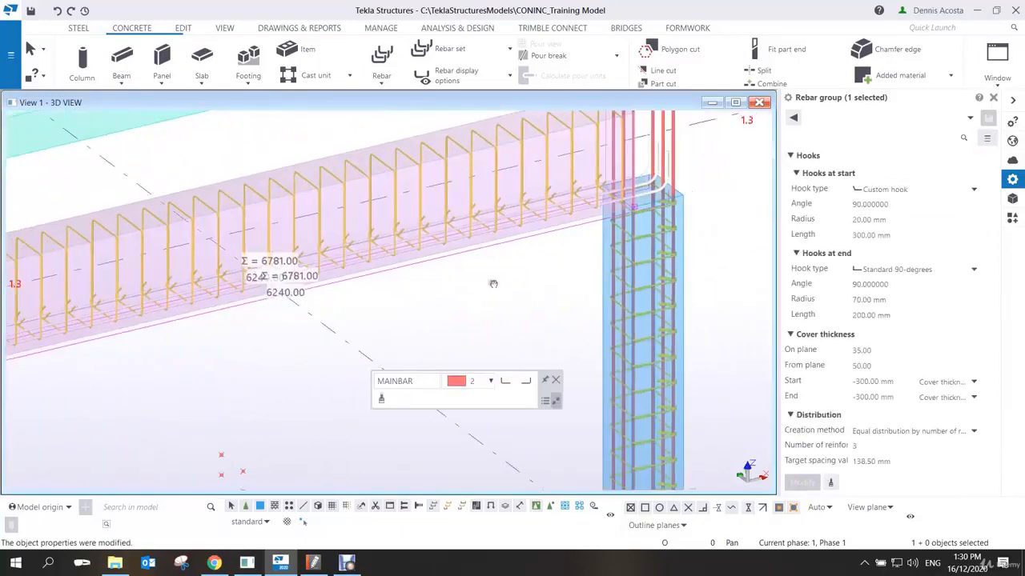
pyautogui.scroll(3, 496, 280)
pyautogui.click(870, 235)
pyautogui.doubleClick(871, 234)
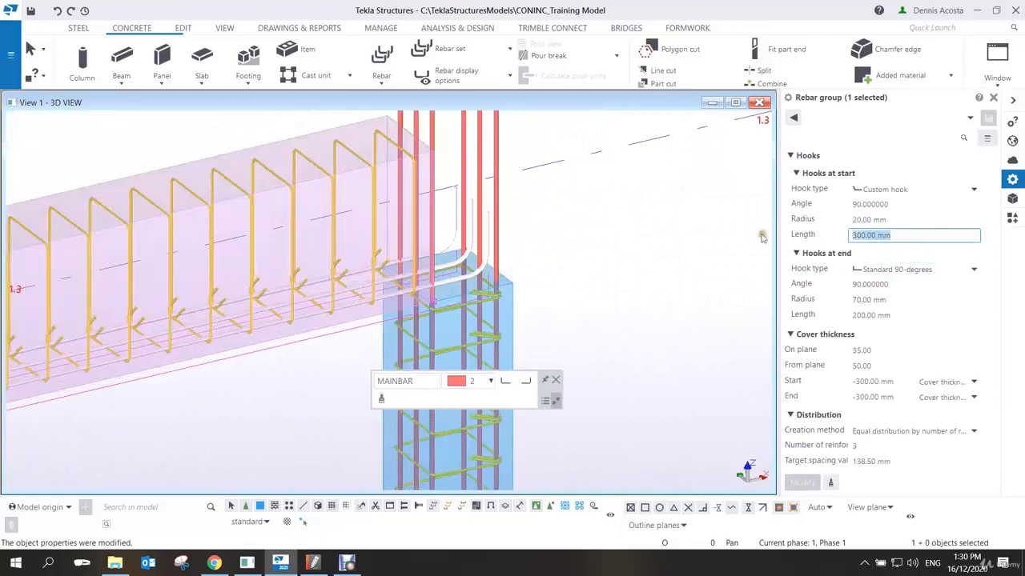
pyautogui.write('400')
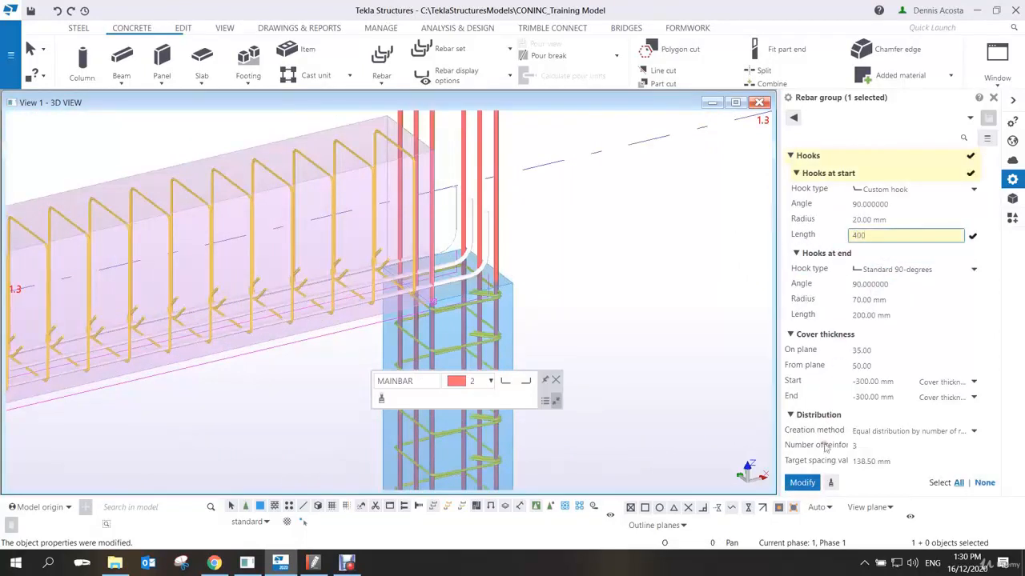
pyautogui.click(802, 483)
# Change the bottom bars' end hook to a custom hook with a 20 mm radius and 400 mm length.
pyautogui.click(886, 270)
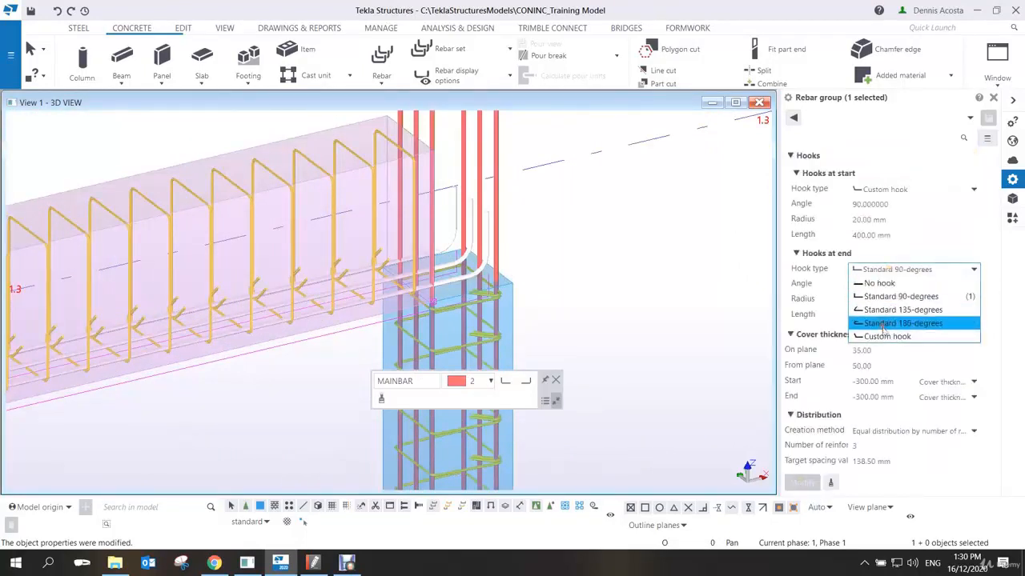
pyautogui.click(887, 336)
pyautogui.click(895, 284)
pyautogui.click(873, 315)
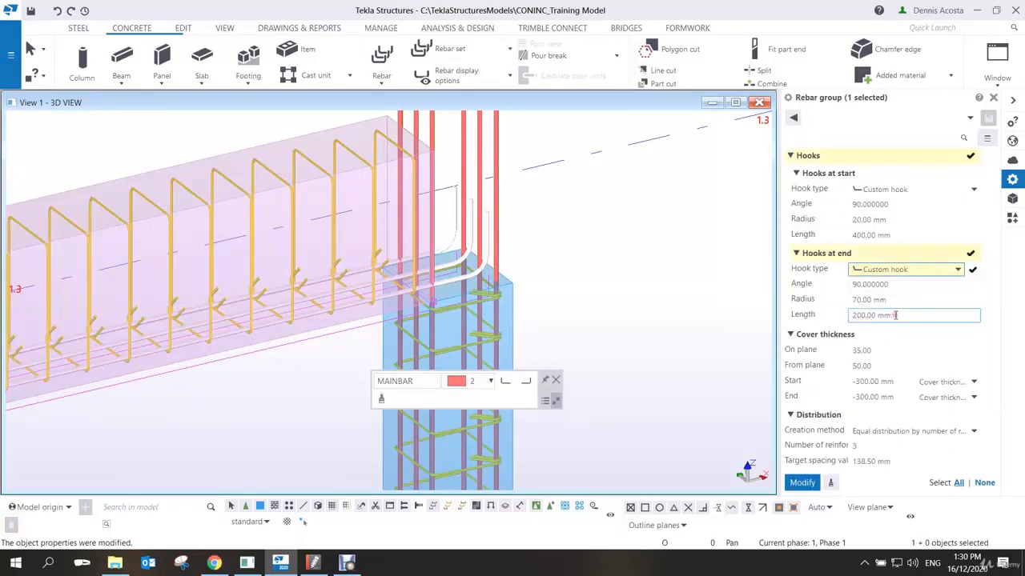
pyautogui.doubleClick(872, 314)
pyautogui.write('400')
pyautogui.click(879, 300)
pyautogui.moveTo(878, 303); pyautogui.dragTo(832, 304)
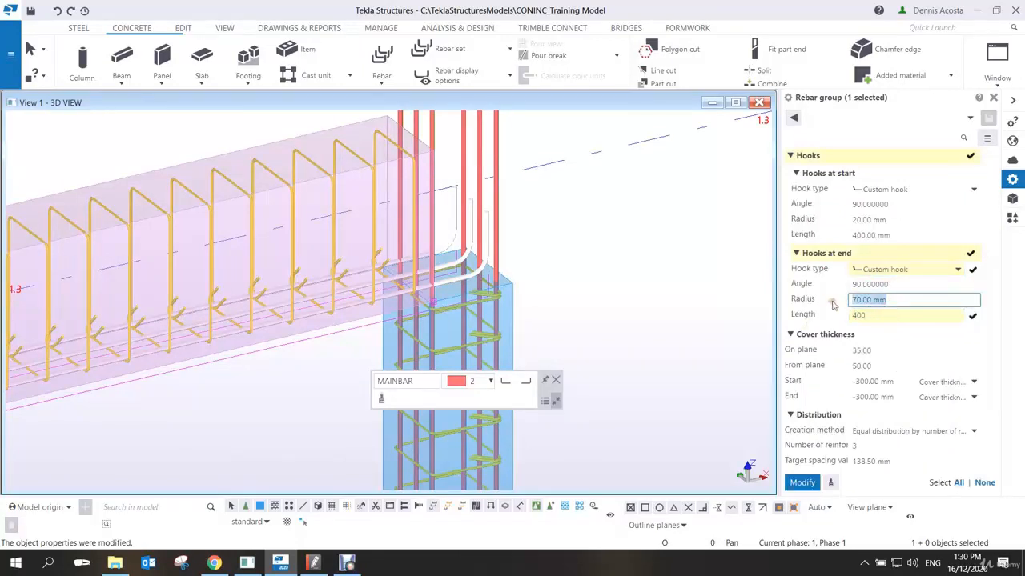
pyautogui.write('20')
pyautogui.press('Return')
# Copy the bottom bar group 700 mm up, from the beam's lower corner to its upper corner.
pyautogui.moveTo(559, 260); pyautogui.dragTo(593, 268, button='middle')
pyautogui.scroll(-10, 593, 268)
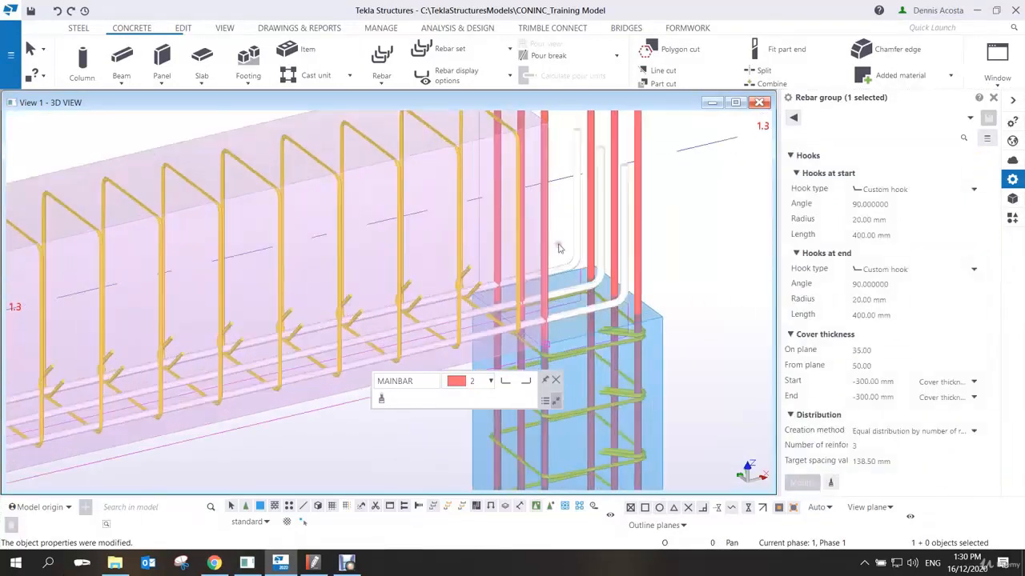
pyautogui.moveTo(282, 350); pyautogui.dragTo(437, 286, button='middle')
pyautogui.scroll(3, 437, 286)
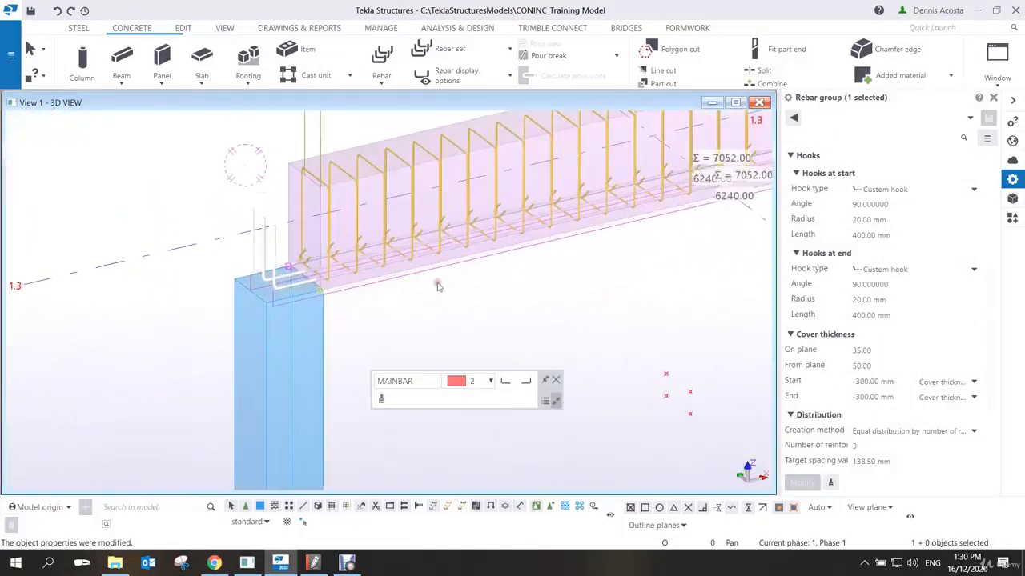
pyautogui.scroll(5, 336, 281)
pyautogui.moveTo(331, 281); pyautogui.dragTo(401, 359, button='middle')
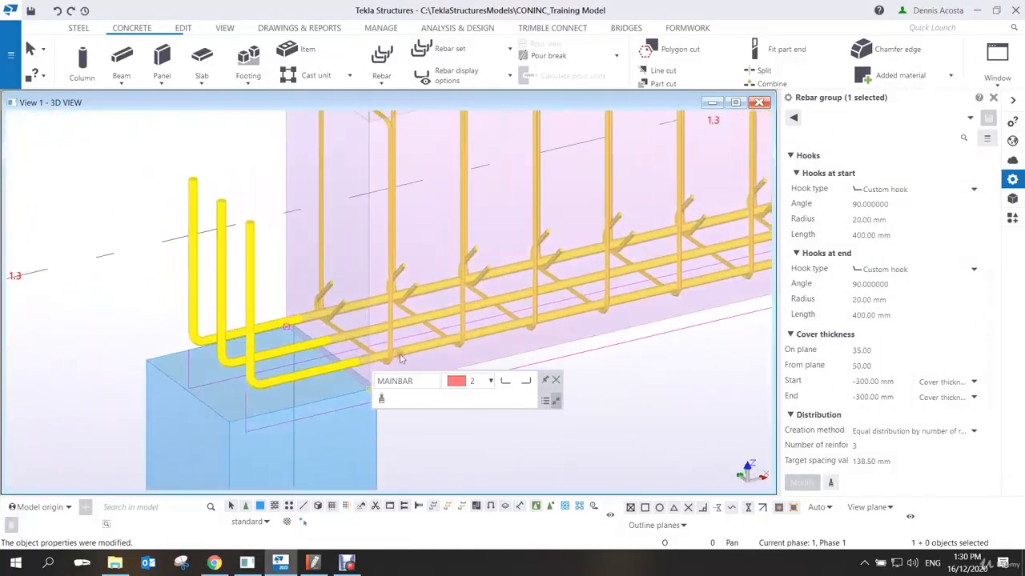
pyautogui.rightClick(265, 360)
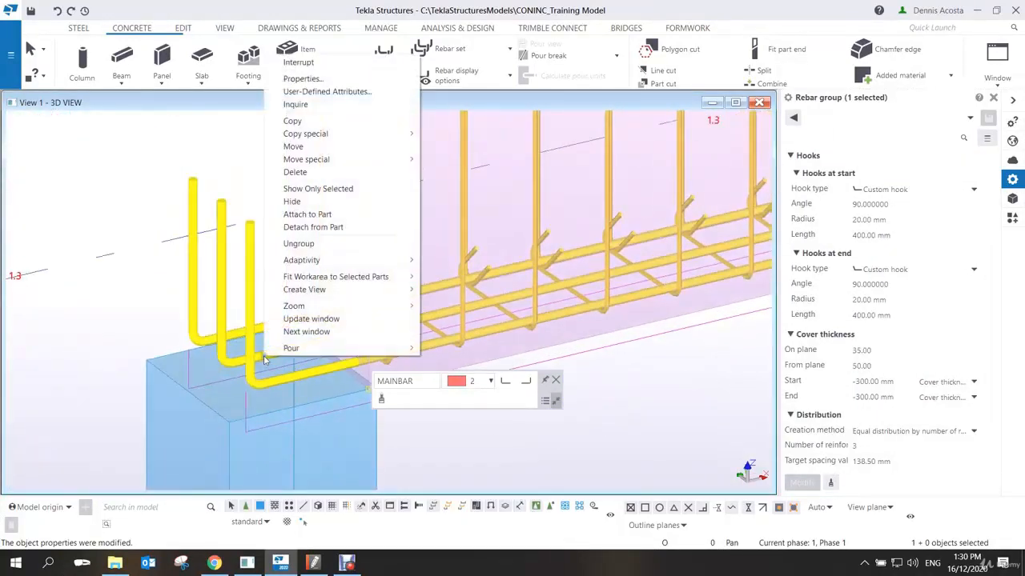
pyautogui.click(317, 123)
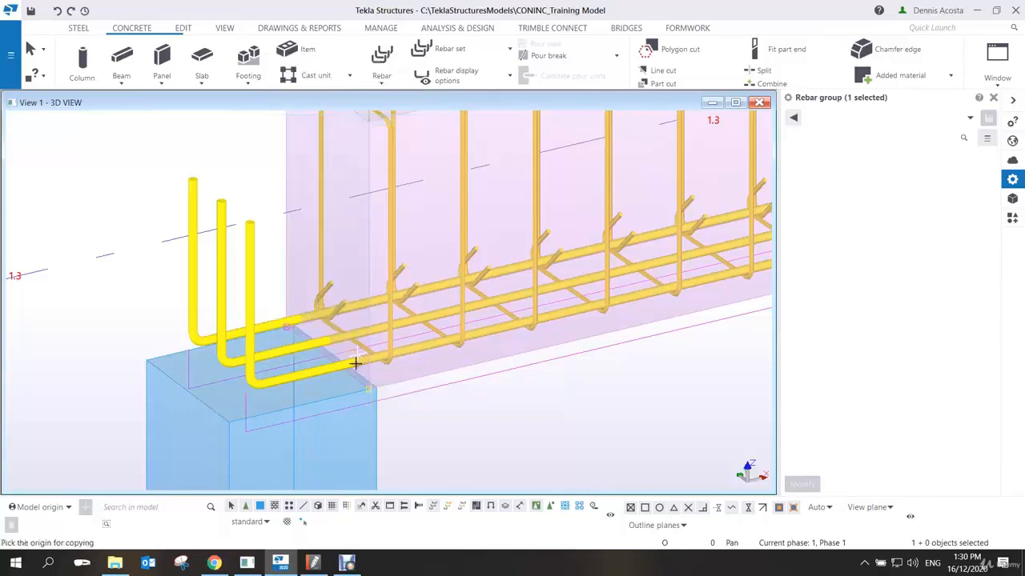
pyautogui.click(368, 389)
pyautogui.keyDown('ctrl'); pyautogui.moveTo(393, 263); pyautogui.dragTo(371, 258, button='middle'); pyautogui.keyUp('ctrl')
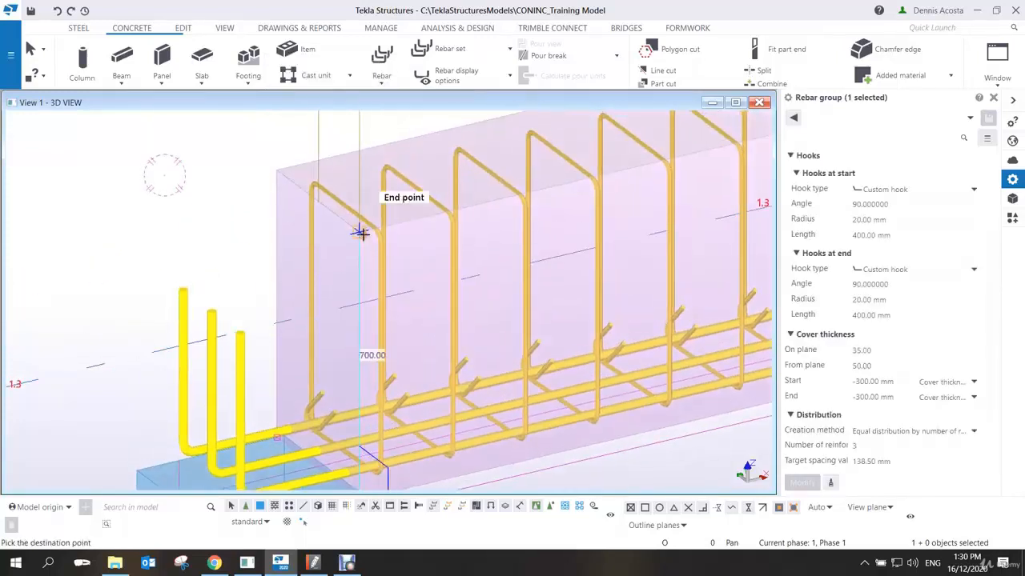
pyautogui.click(360, 233)
pyautogui.rightClick(252, 202)
pyautogui.click(269, 210)
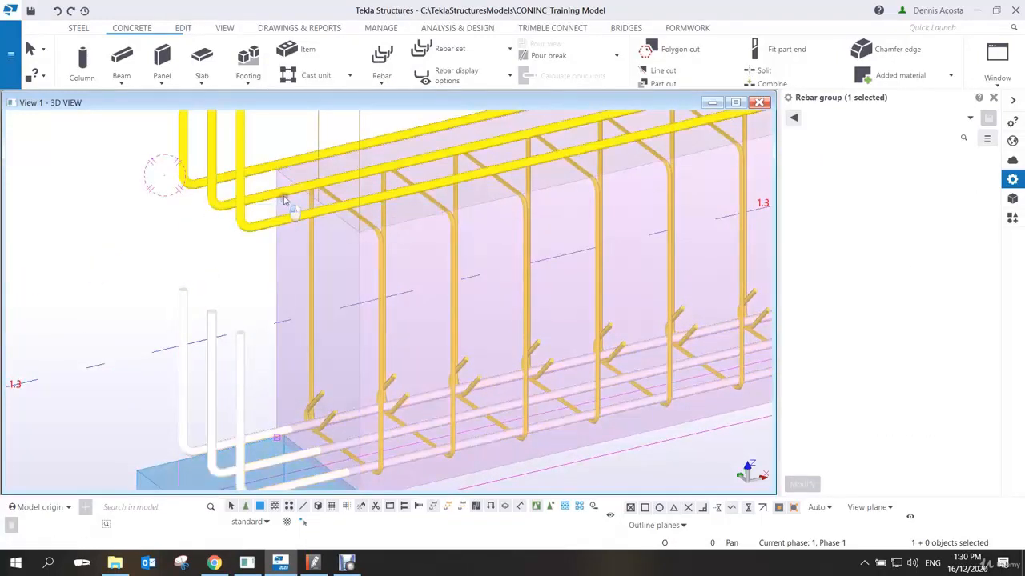
# Set the copied top bar group's on-plane cover thickness to -35 mm.
pyautogui.click(285, 195)
pyautogui.click(853, 383)
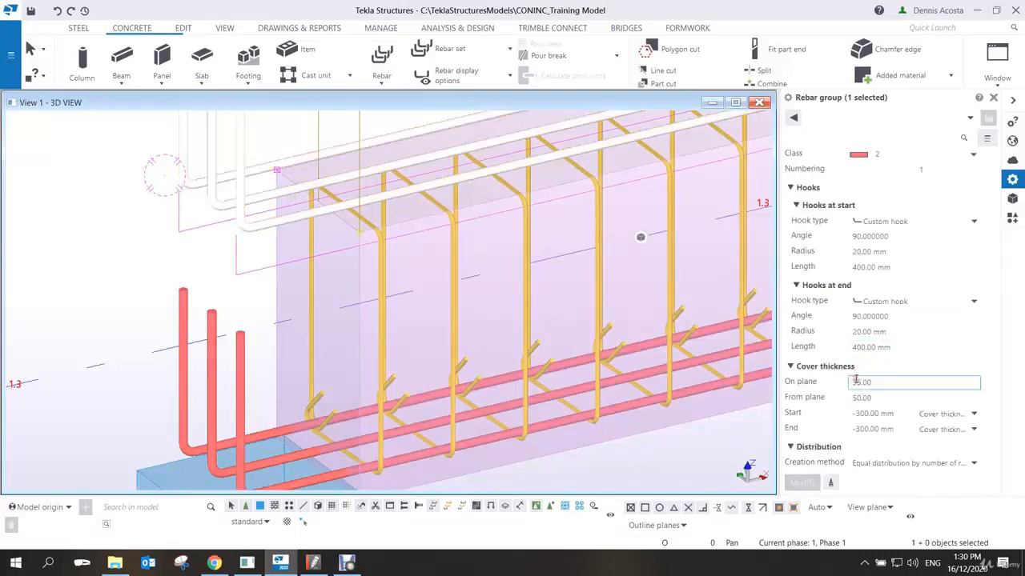
pyautogui.write('35')
pyautogui.press('Return')
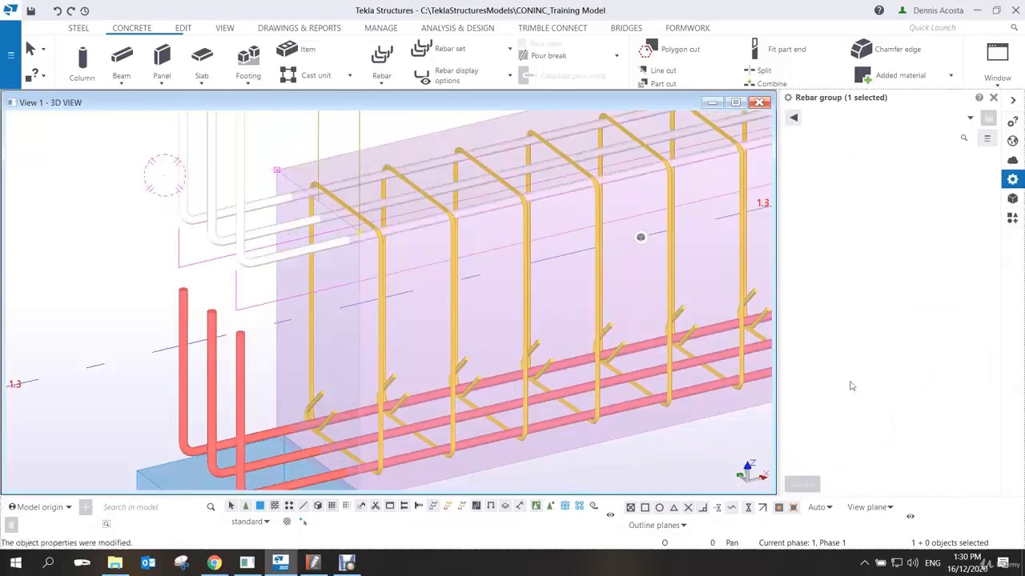
# Set the top bars' hook angles to -90 degrees at both the start and the end.
pyautogui.click(898, 319)
pyautogui.click(854, 318)
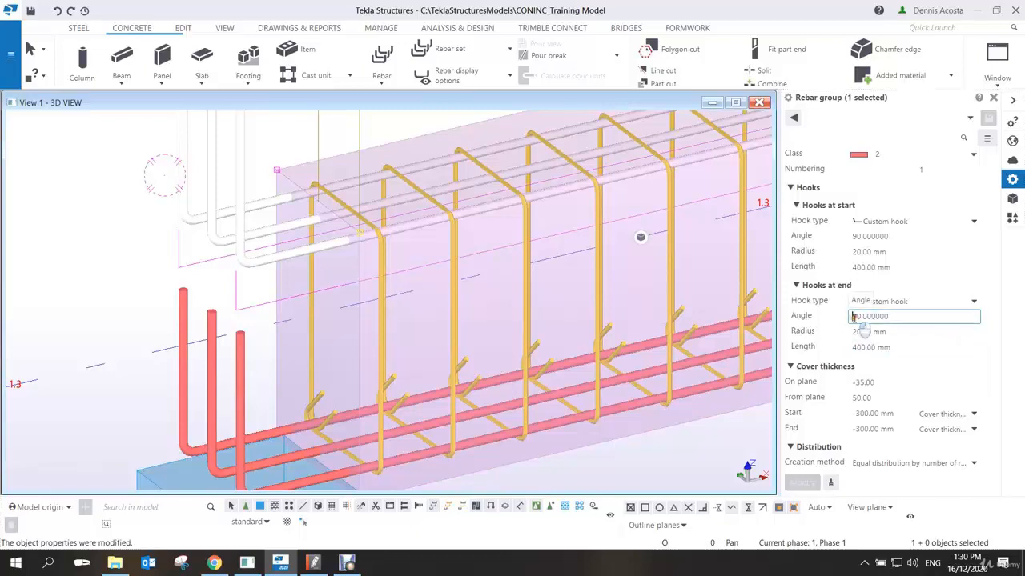
pyautogui.write('-')
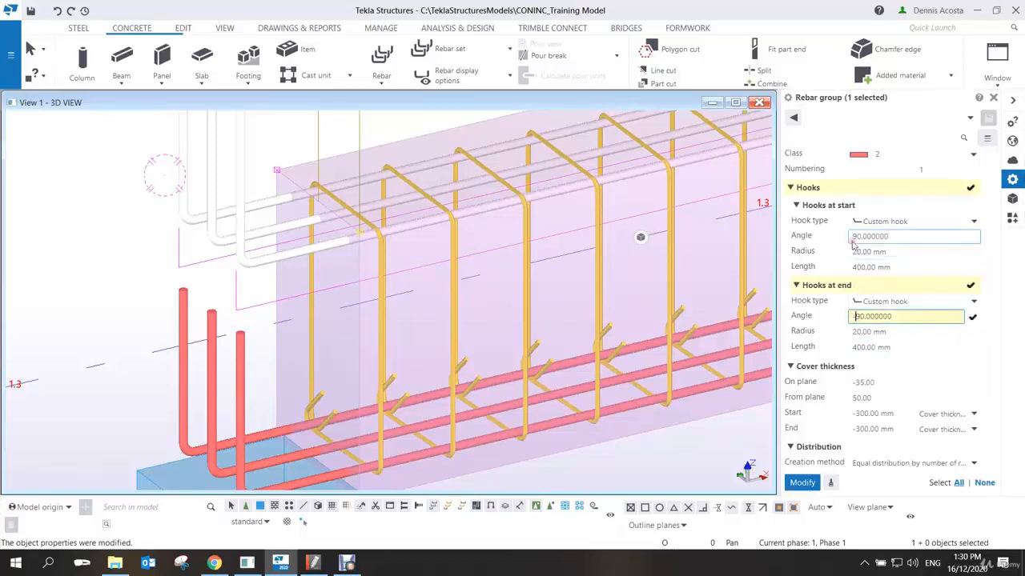
pyautogui.click(853, 238)
pyautogui.write('-')
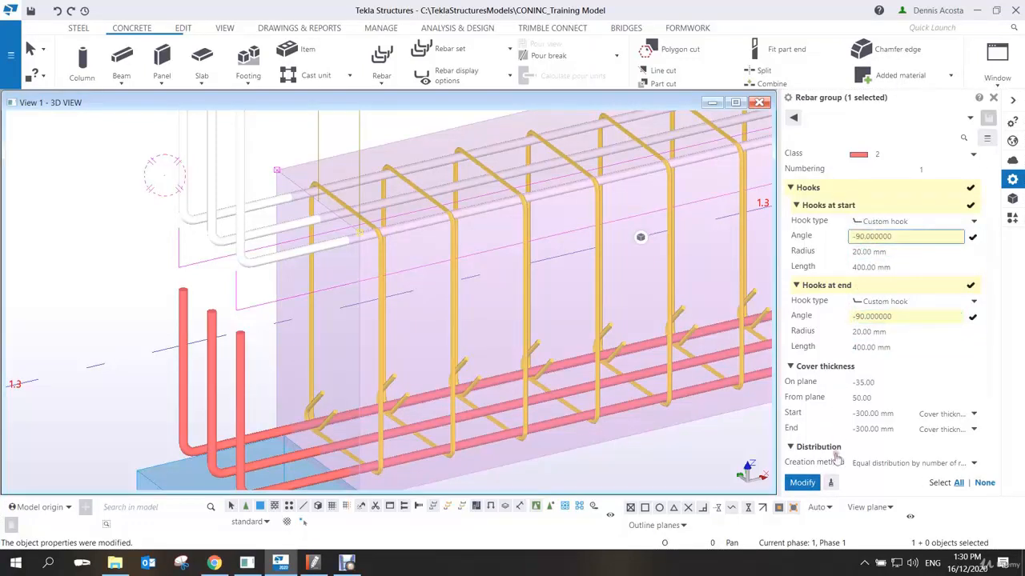
pyautogui.click(803, 483)
# Set the top bar group's cover thickness to -275 mm at both the start and the end.
pyautogui.scroll(6, 267, 191)
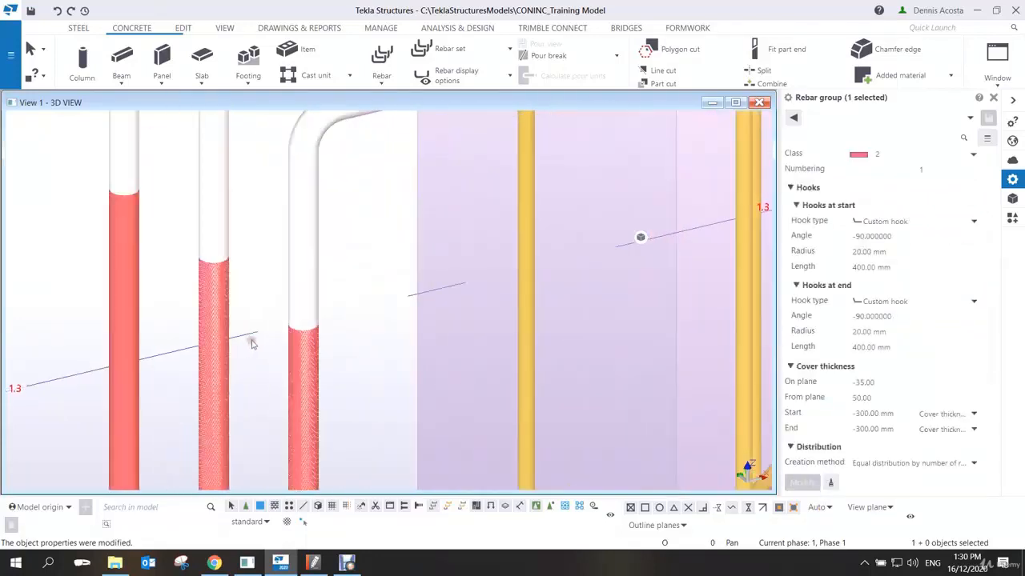
pyautogui.scroll(-5, 267, 190)
pyautogui.scroll(3, 447, 270)
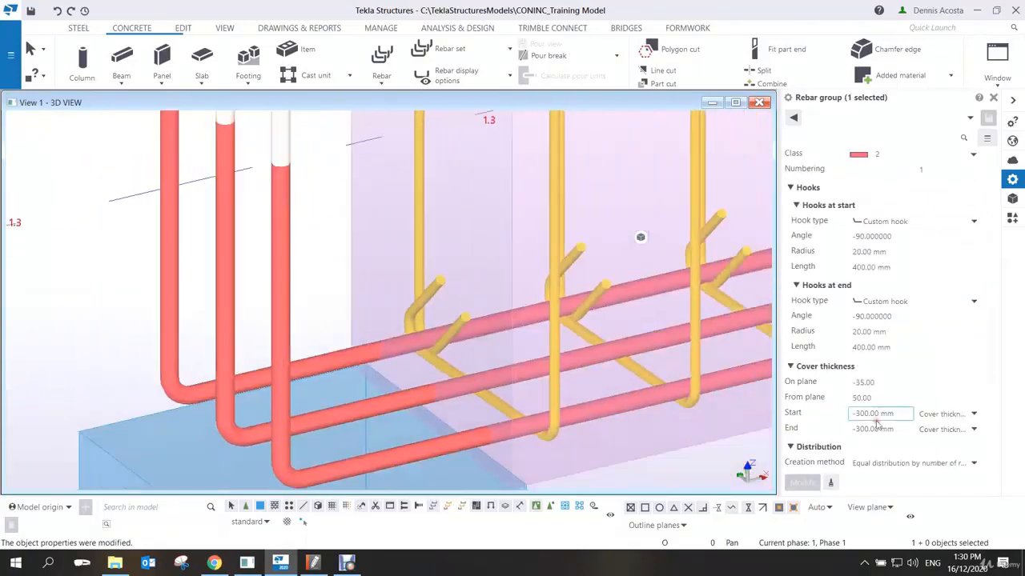
pyautogui.moveTo(855, 414); pyautogui.dragTo(991, 422)
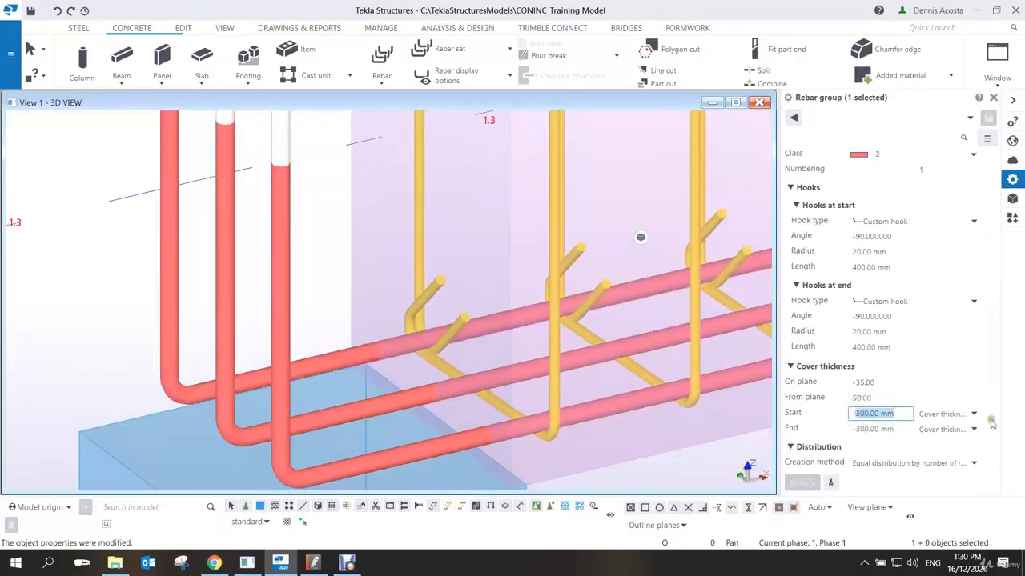
pyautogui.write('-')
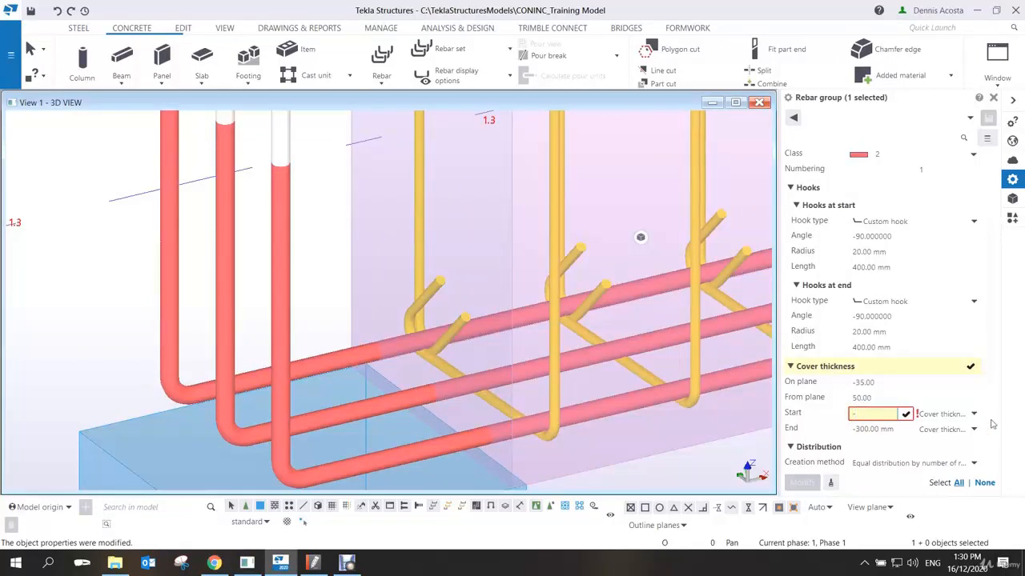
pyautogui.write('275')
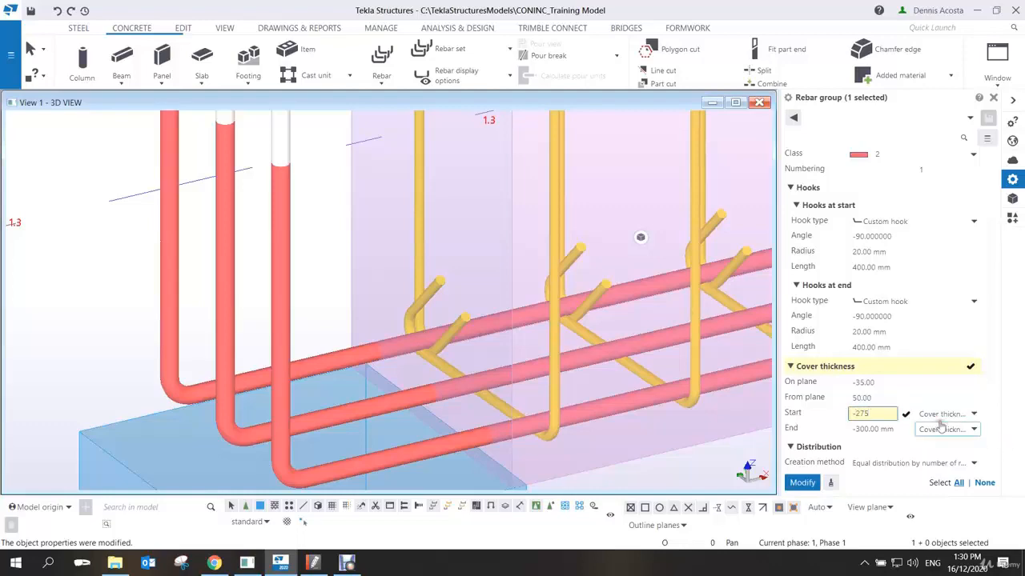
pyautogui.moveTo(856, 430); pyautogui.dragTo(937, 453)
pyautogui.write('-275')
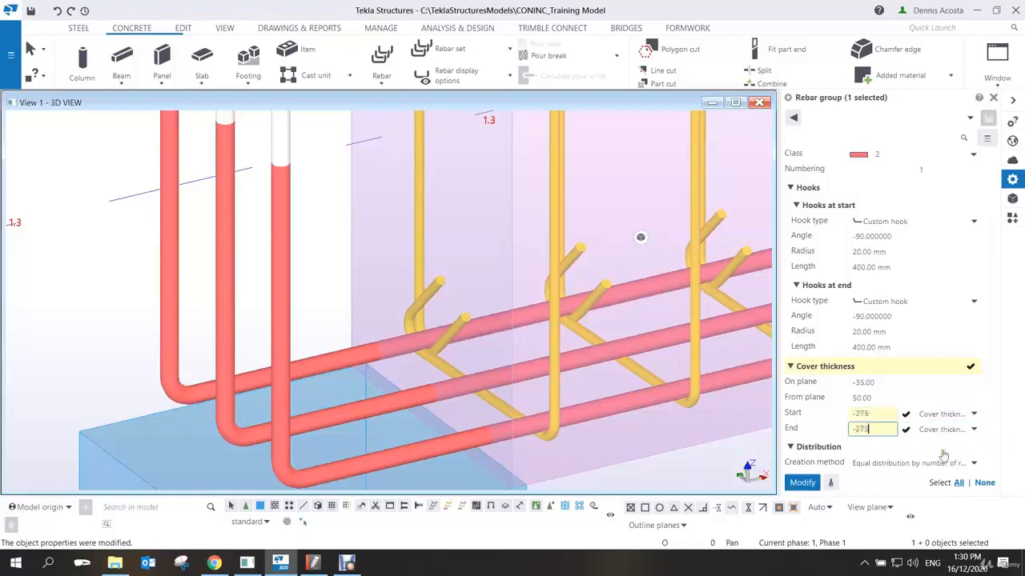
pyautogui.press('Return')
pyautogui.scroll(-4, 569, 389)
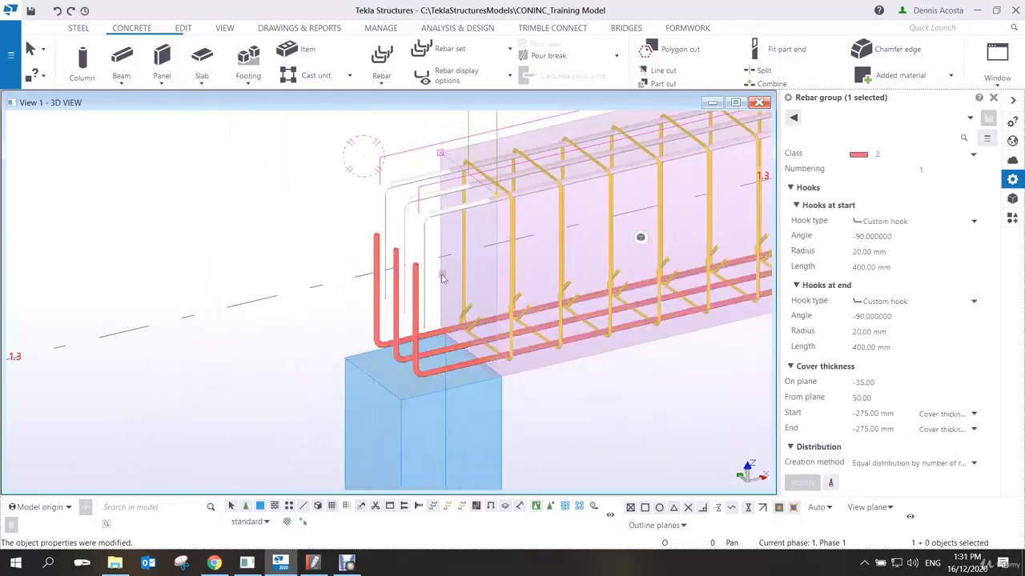
# Examine the beam's hooked top and bottom bars at both column joints, including where they meet the column bars.
pyautogui.moveTo(569, 387); pyautogui.dragTo(416, 280, button='middle')
pyautogui.scroll(-3, 480, 293)
pyautogui.click(385, 345)
pyautogui.scroll(3, 191, 193)
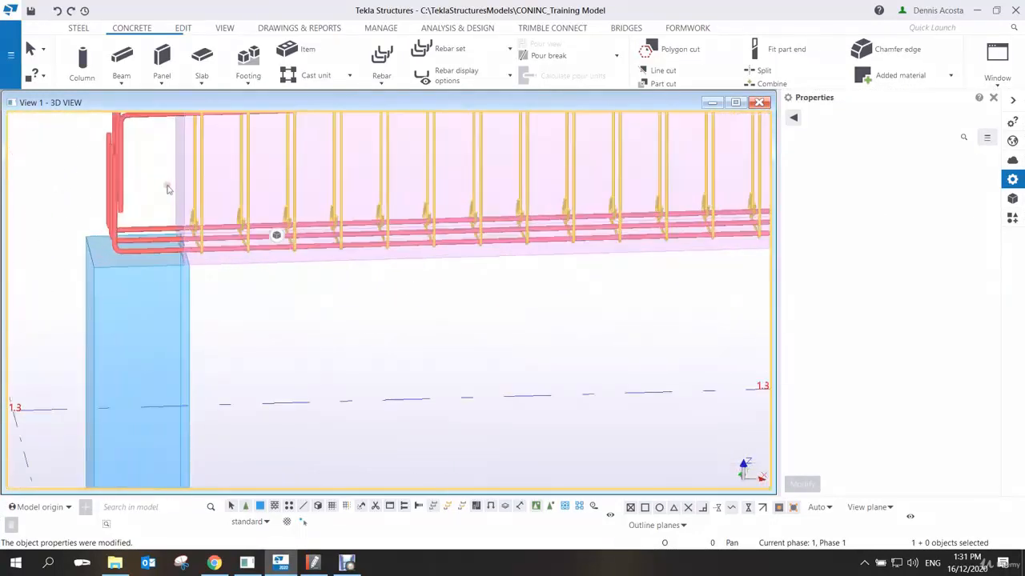
pyautogui.scroll(-3, 176, 185)
pyautogui.keyDown('ctrl'); pyautogui.moveTo(176, 185); pyautogui.dragTo(202, 280, button='middle'); pyautogui.keyUp('ctrl')
pyautogui.scroll(8, 440, 227)
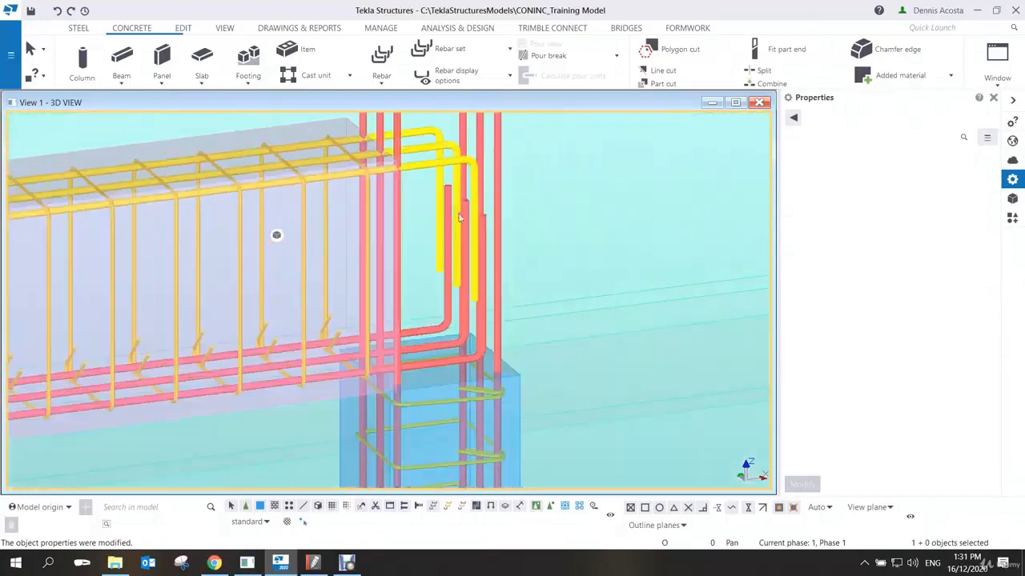
pyautogui.keyDown('ctrl'); pyautogui.moveTo(440, 227); pyautogui.dragTo(305, 349, button='middle'); pyautogui.keyUp('ctrl')
pyautogui.scroll(5, 368, 245)
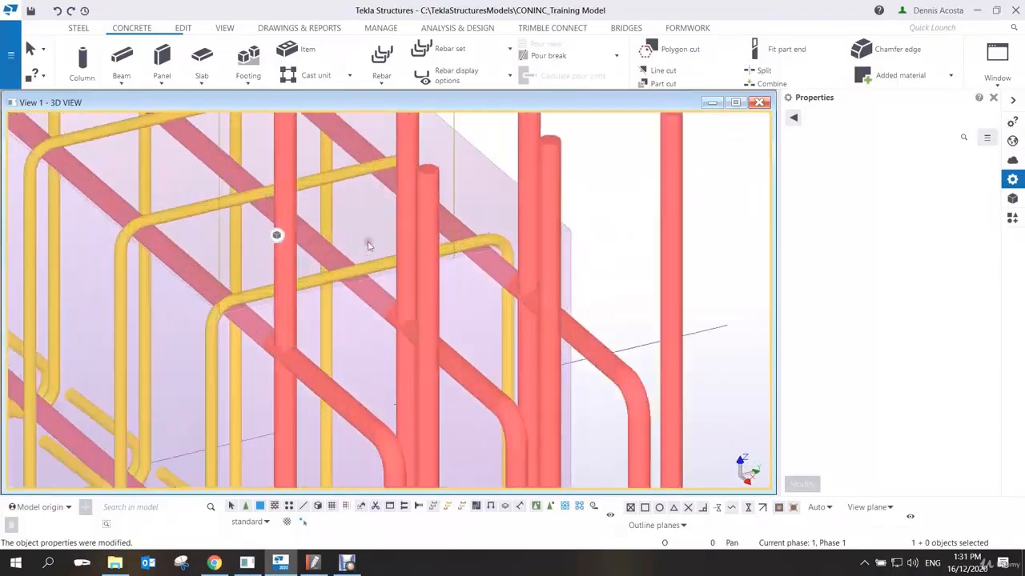
pyautogui.keyDown('ctrl'); pyautogui.moveTo(368, 245); pyautogui.dragTo(258, 296, button='middle'); pyautogui.keyUp('ctrl')
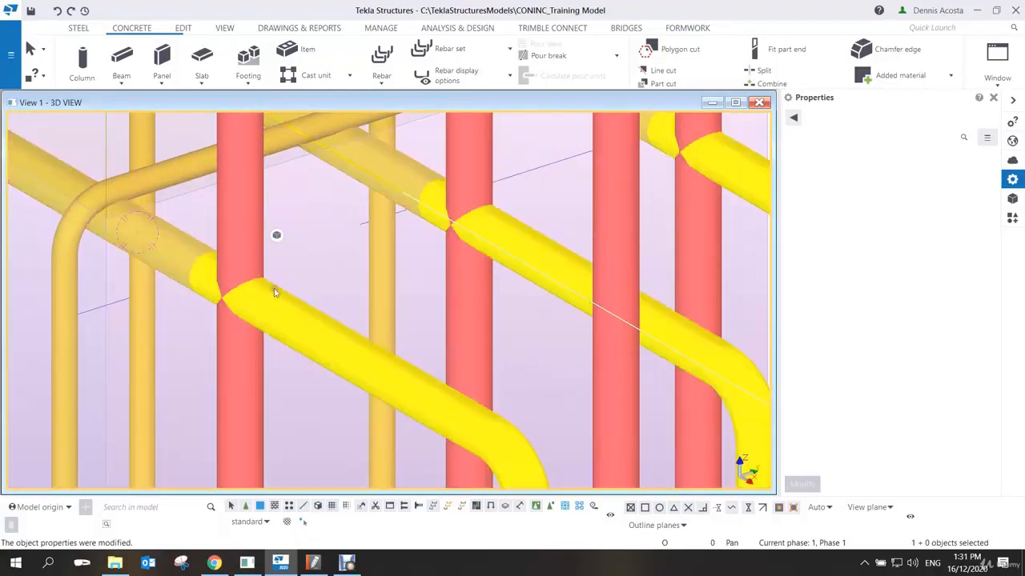
pyautogui.scroll(-10, 273, 292)
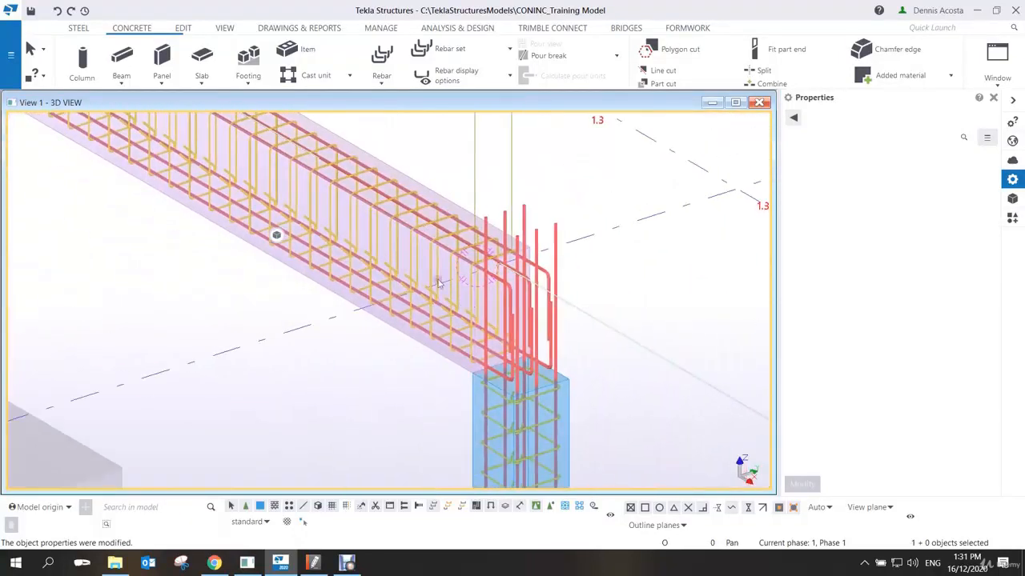
pyautogui.scroll(-4, 450, 311)
pyautogui.keyDown('ctrl'); pyautogui.moveTo(406, 308); pyautogui.dragTo(540, 324, button='middle'); pyautogui.keyUp('ctrl')
pyautogui.moveTo(473, 340); pyautogui.dragTo(505, 250, button='middle')
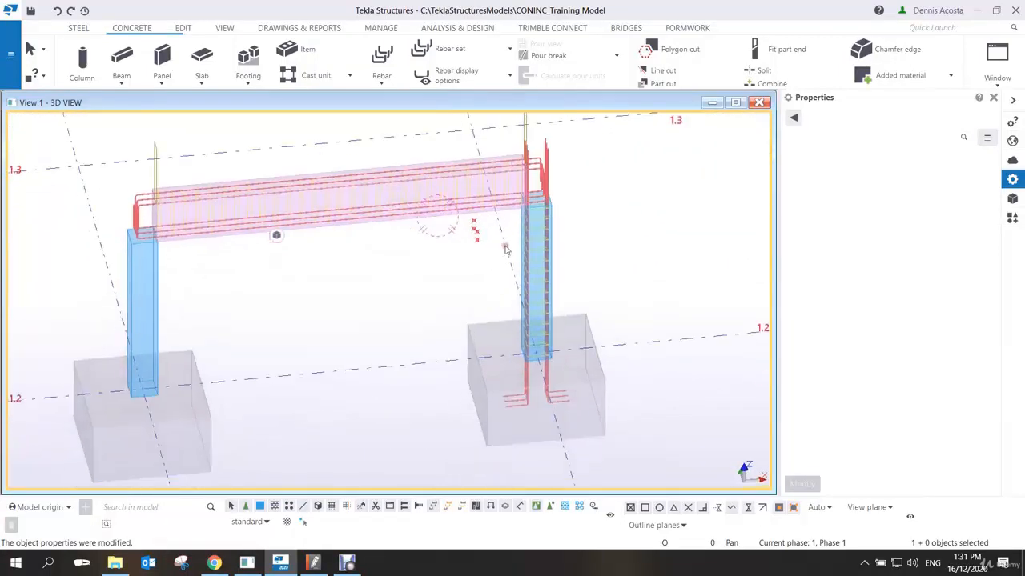
pyautogui.scroll(4, 498, 295)
pyautogui.scroll(-4, 576, 264)
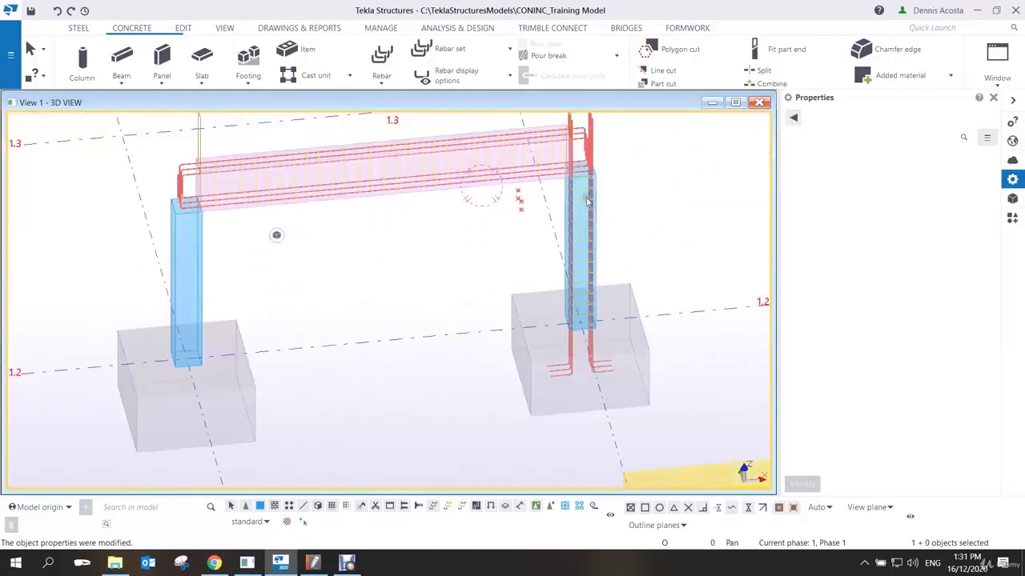
# Copy the reinforced column's main bar groups and links to the unreinforced column at the beam's other end, using copy to another object.
pyautogui.scroll(2, 577, 212)
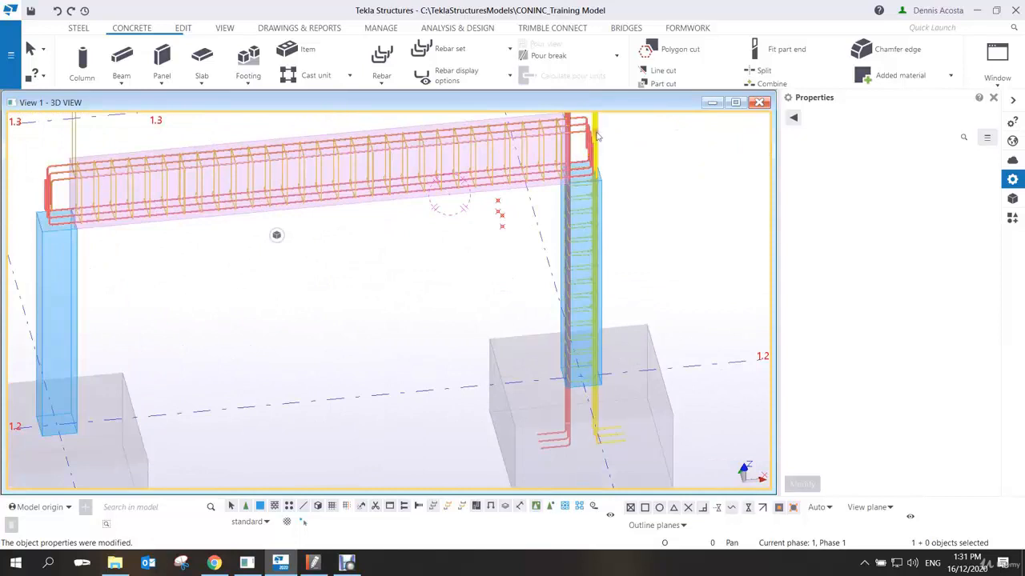
pyautogui.click(574, 212)
pyautogui.scroll(3, 573, 212)
pyautogui.scroll(1, 572, 212)
pyautogui.keyDown('ctrl'); pyautogui.click(582, 220); pyautogui.keyUp('ctrl')
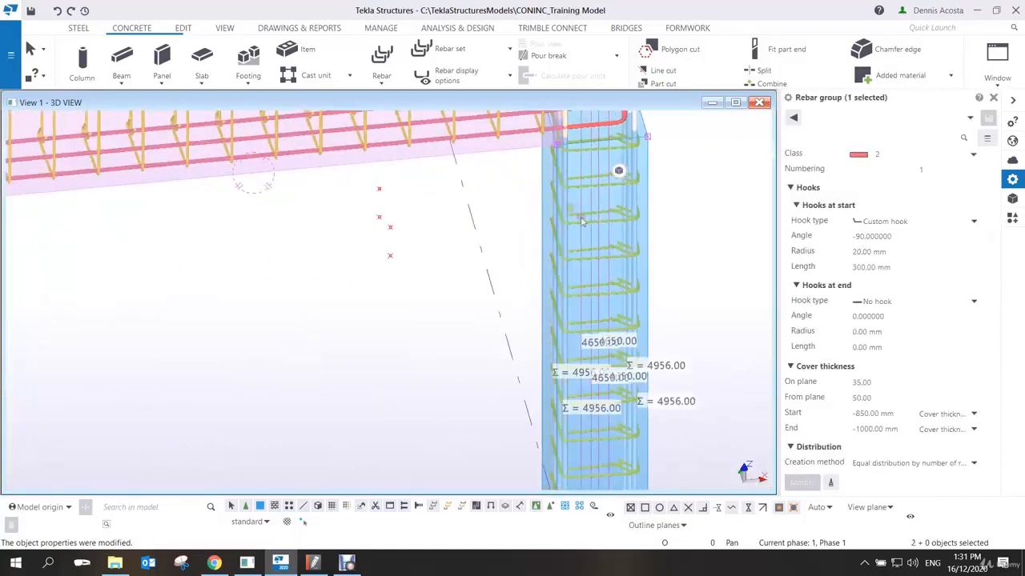
pyautogui.rightClick(583, 226)
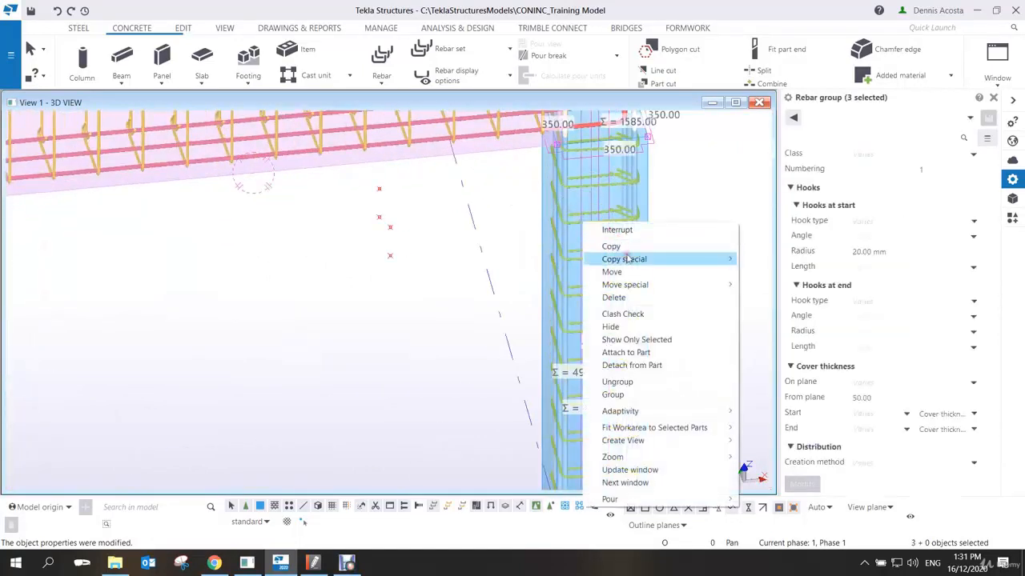
pyautogui.moveTo(705, 259)
pyautogui.click(765, 311)
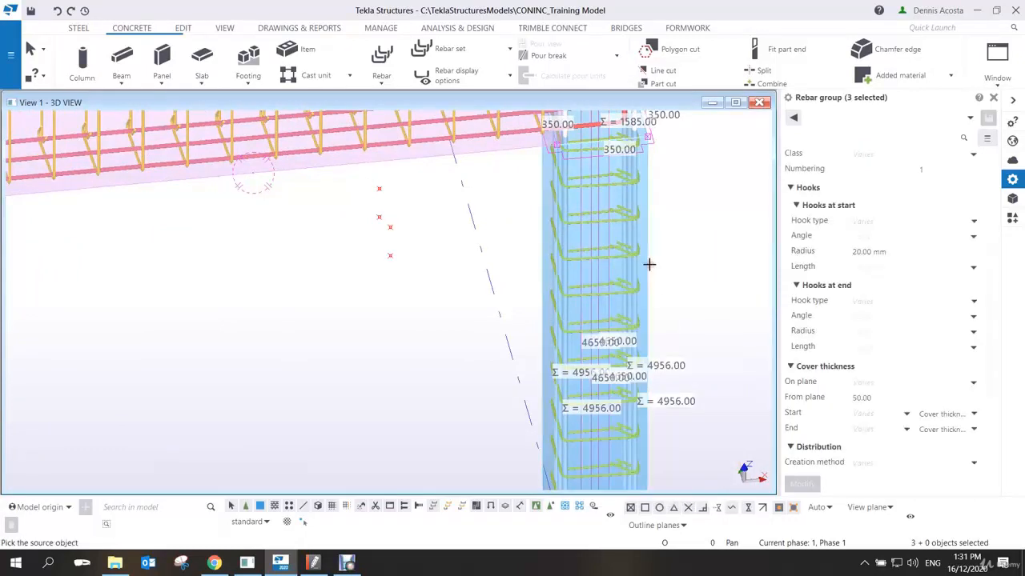
pyautogui.click(646, 268)
pyautogui.scroll(-3, 645, 269)
pyautogui.moveTo(208, 309); pyautogui.dragTo(393, 296, button='middle')
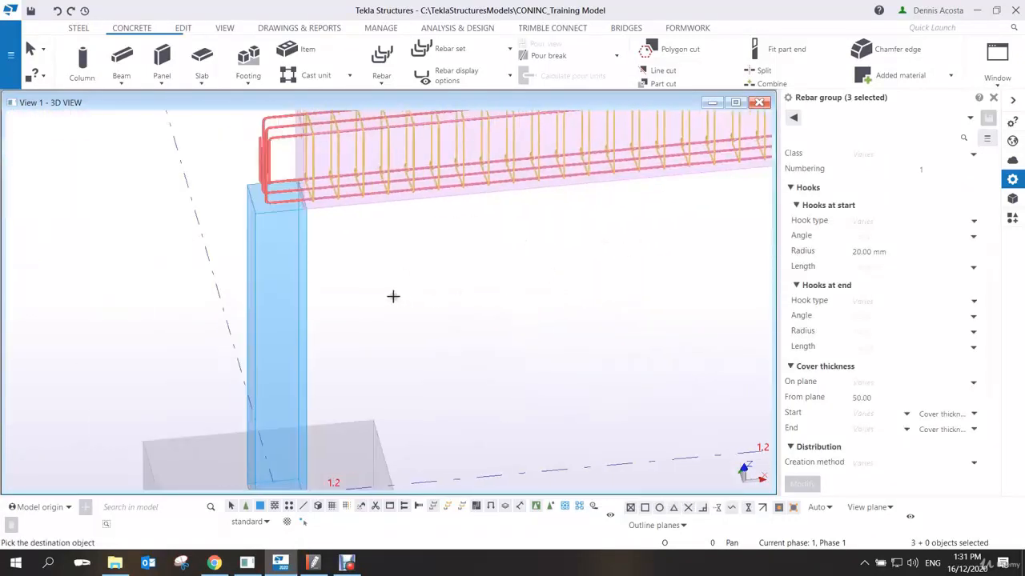
pyautogui.click(304, 264)
pyautogui.scroll(-2, 368, 256)
pyautogui.scroll(-2, 369, 256)
pyautogui.rightClick(434, 153)
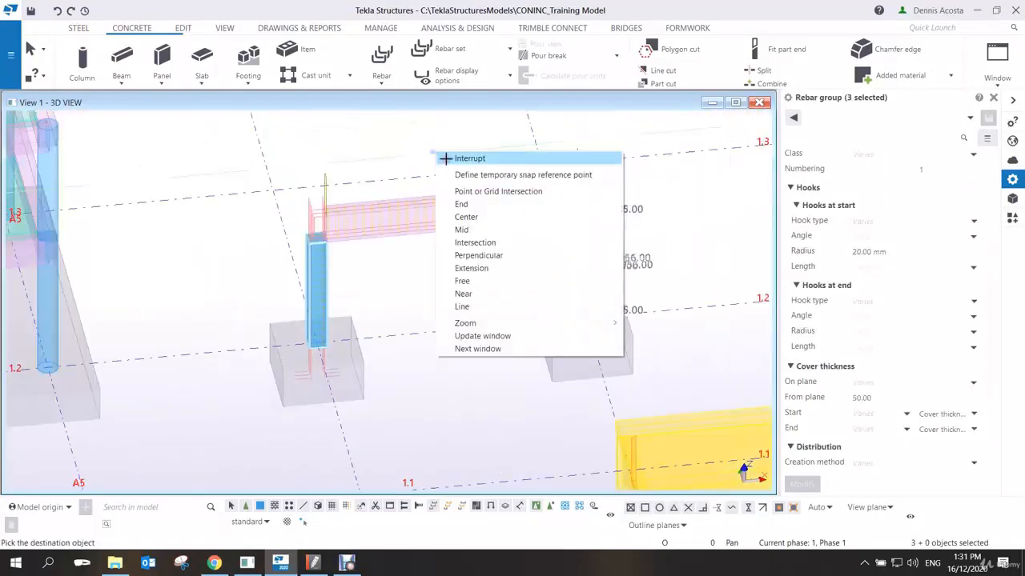
pyautogui.click(472, 158)
# Review the reinforcement of both columns, the beam and the pad footings from several angles.
pyautogui.click(522, 252)
pyautogui.scroll(2, 522, 254)
pyautogui.keyDown('ctrl'); pyautogui.moveTo(503, 279); pyautogui.dragTo(430, 260, button='middle'); pyautogui.keyUp('ctrl')
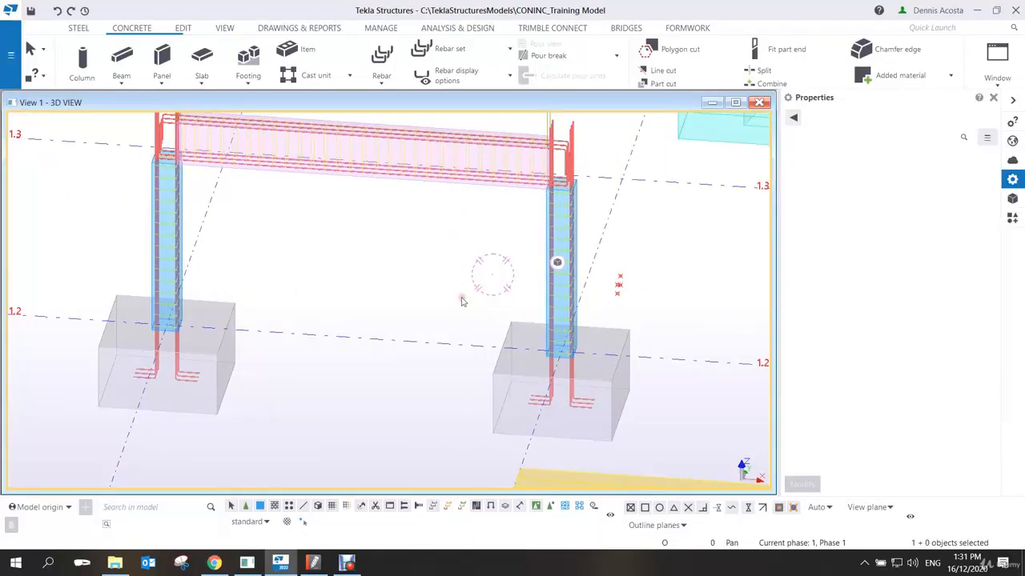
pyautogui.scroll(-2, 456, 292)
pyautogui.keyDown('ctrl'); pyautogui.moveTo(437, 284); pyautogui.dragTo(499, 309, button='middle'); pyautogui.keyUp('ctrl')
pyautogui.scroll(2, 478, 281)
pyautogui.scroll(-2, 505, 290)
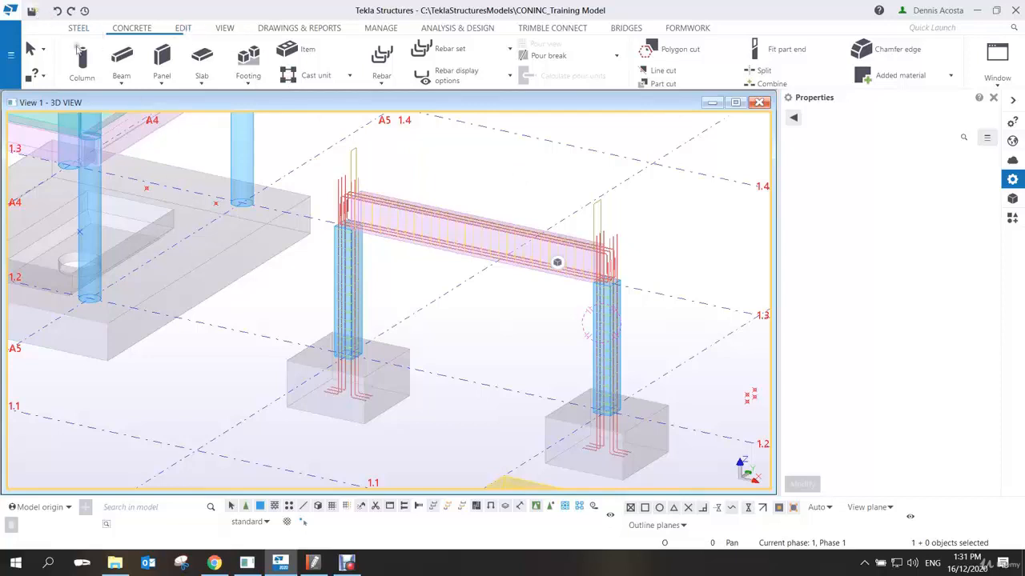
pyautogui.click(346, 562)
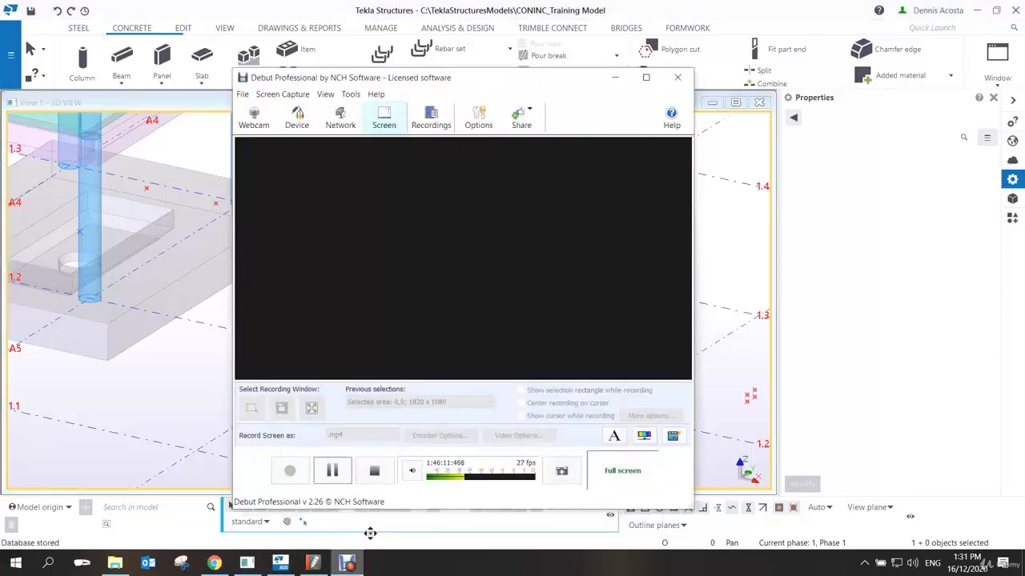
pyautogui.click(368, 473)
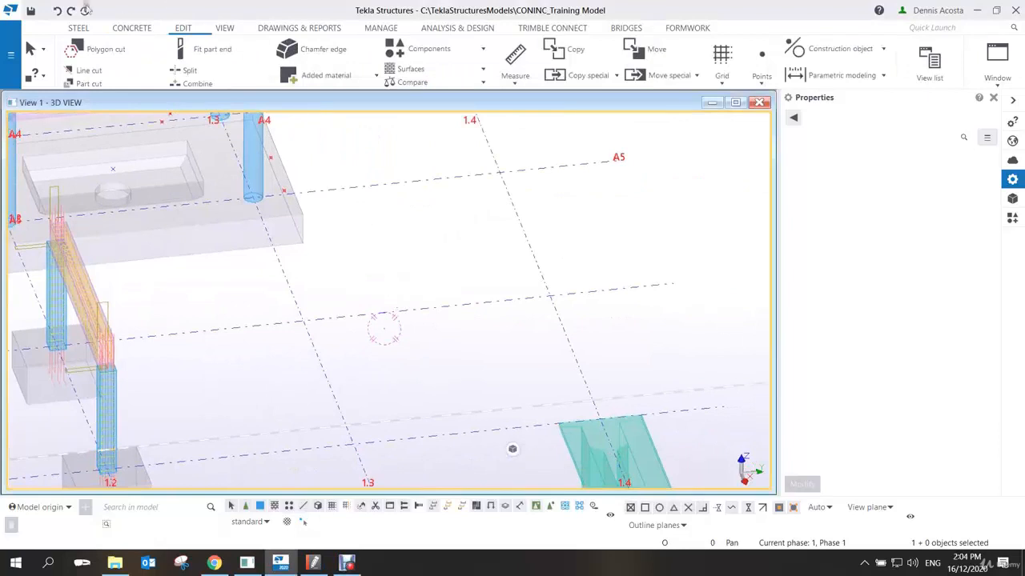
# Create a concrete beam with profile 800*500, 6000 mm long, on the empty grid line between grids 1.3 and 1.4.
pyautogui.click(133, 28)
pyautogui.click(121, 62)
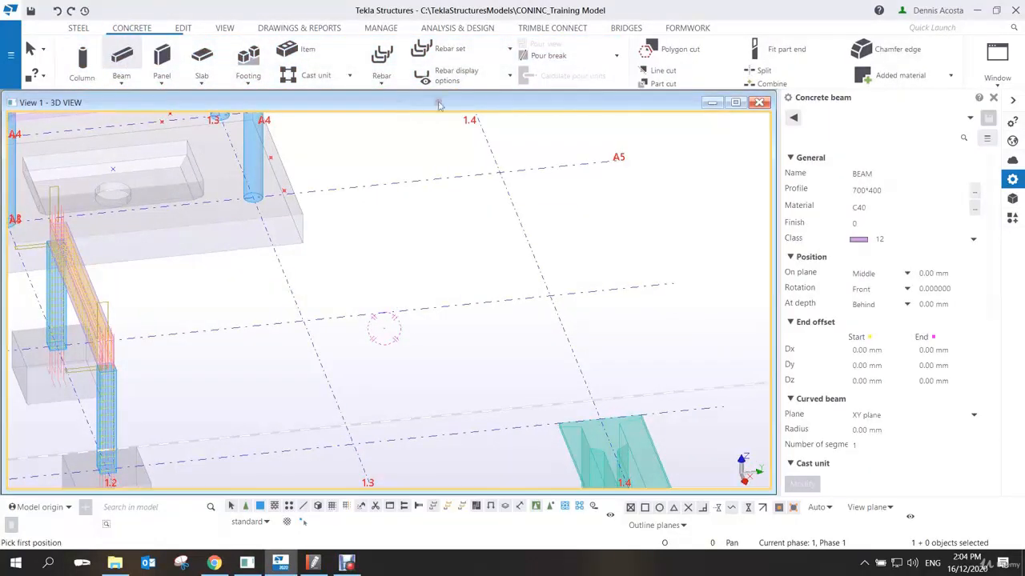
pyautogui.click(905, 190)
pyautogui.write('8')
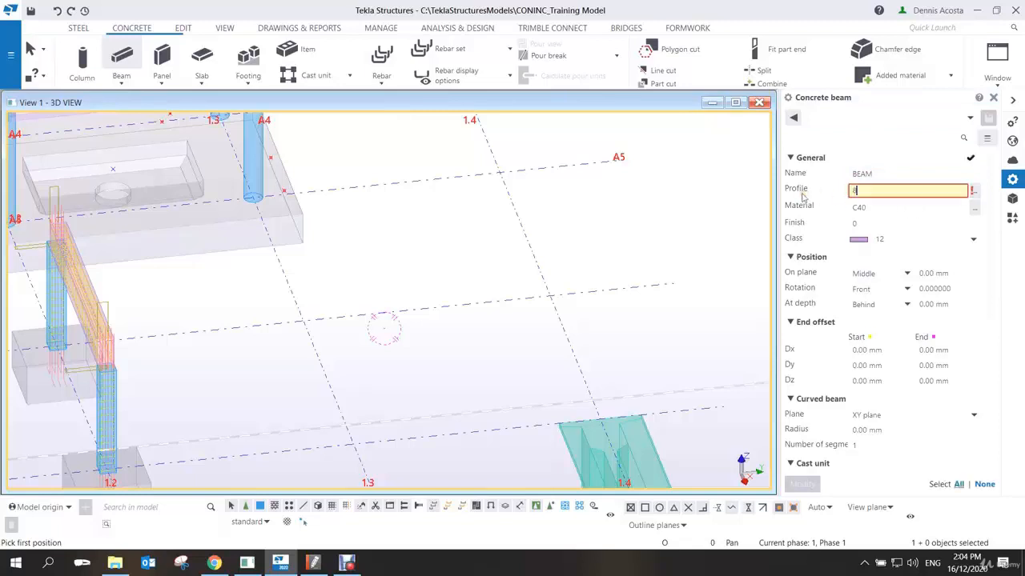
pyautogui.write('00*')
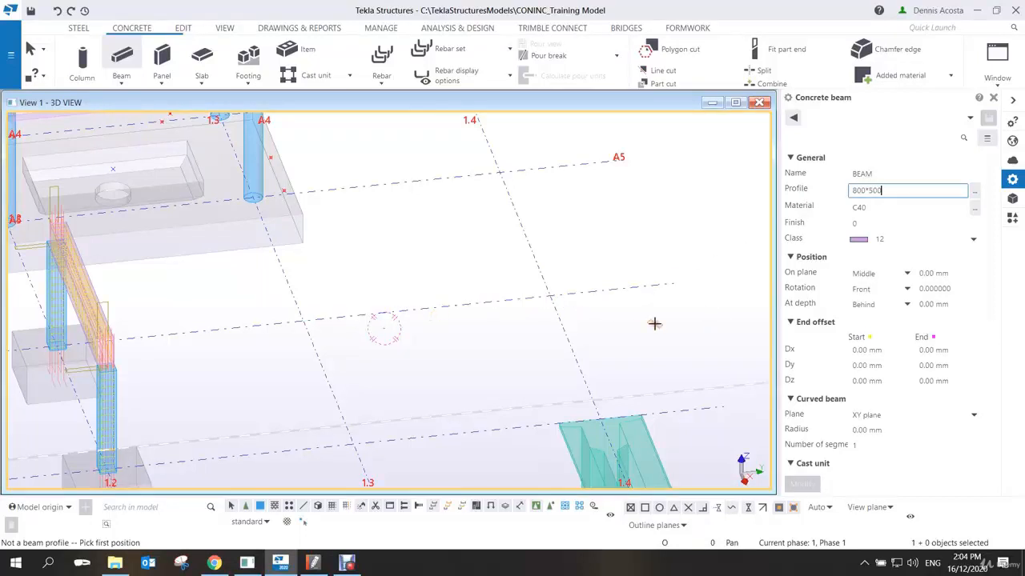
pyautogui.click(304, 321)
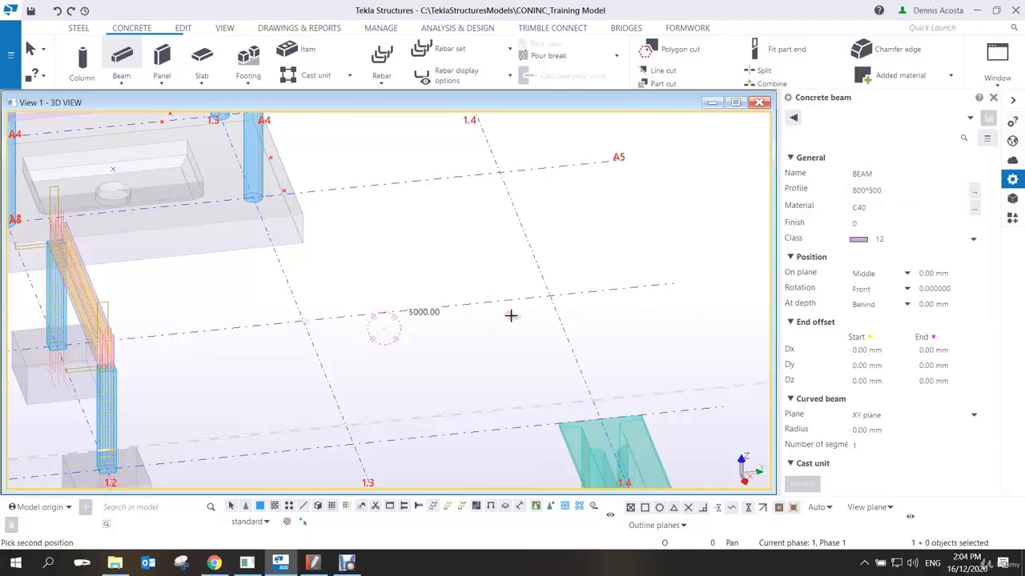
pyautogui.click(548, 296)
pyautogui.rightClick(575, 248)
pyautogui.click(592, 253)
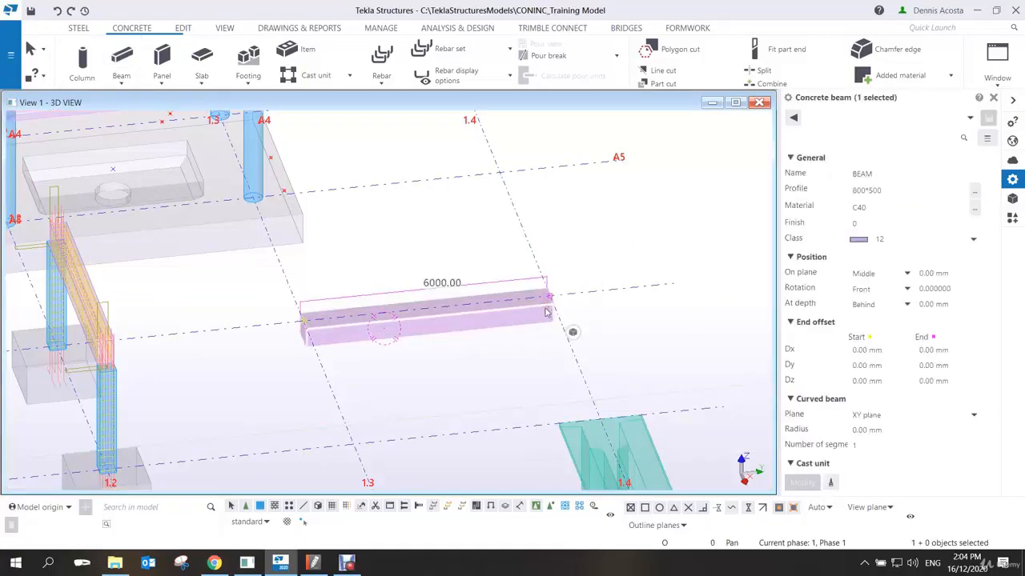
# Change the new beam's rotation to Top and apply the modification.
pyautogui.click(873, 289)
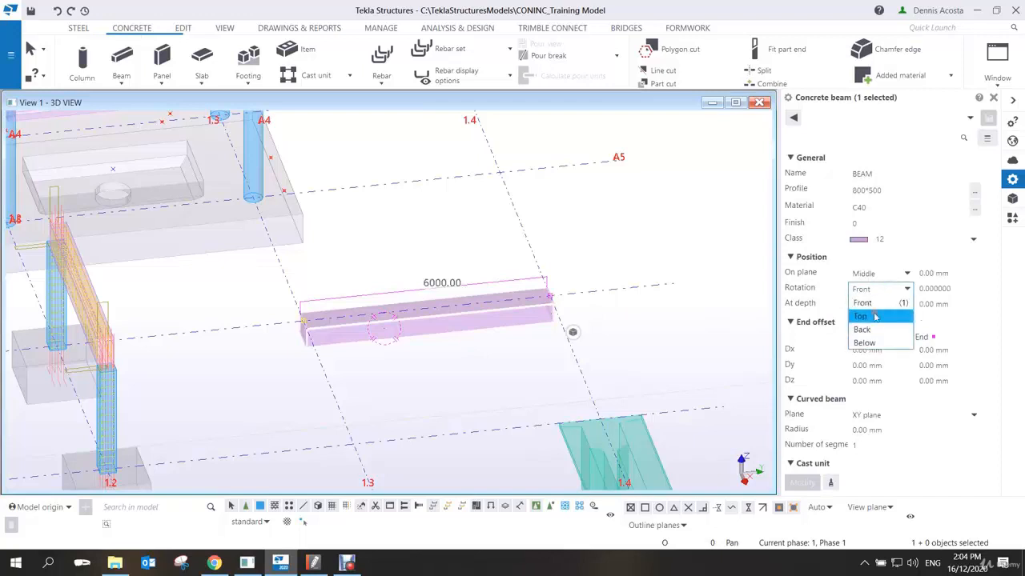
pyautogui.click(874, 316)
pyautogui.click(802, 483)
# Create a 3D view of the selected beam, enlarge its window and switch it to the plane view.
pyautogui.rightClick(469, 312)
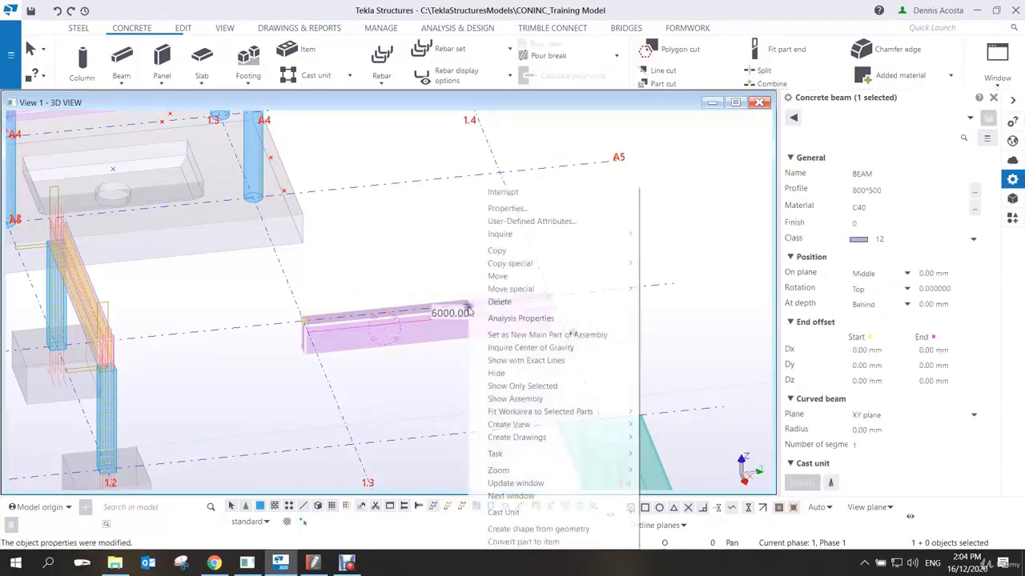
pyautogui.moveTo(524, 425)
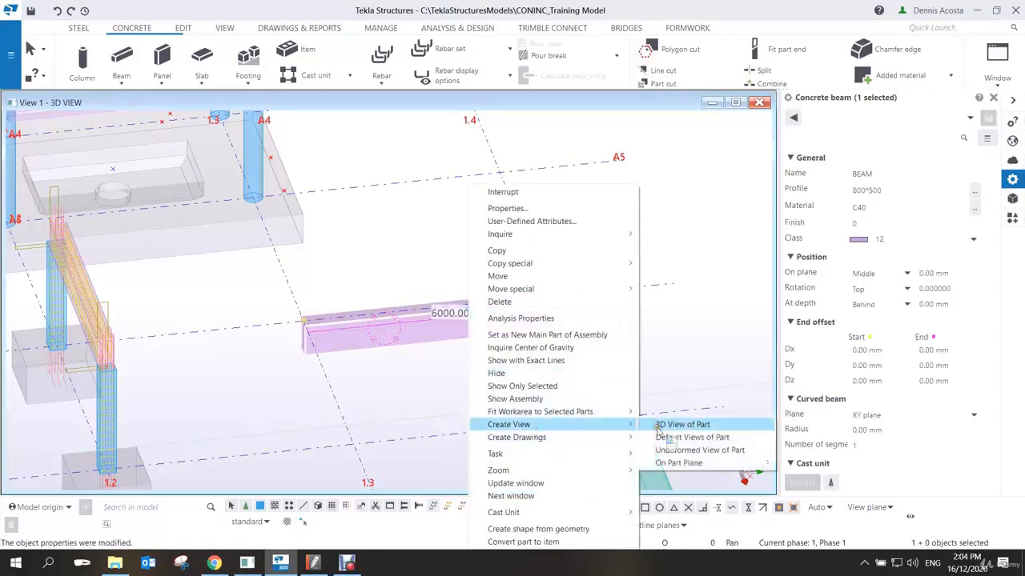
pyautogui.click(670, 435)
pyautogui.moveTo(249, 257); pyautogui.dragTo(734, 448)
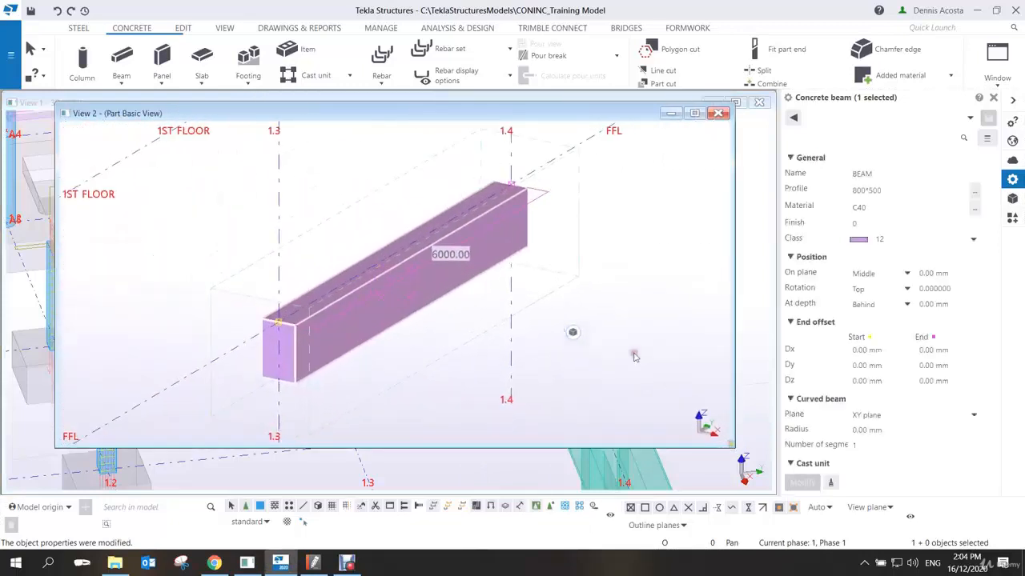
pyautogui.hotkey('ctrl', 'p')
pyautogui.click(385, 157)
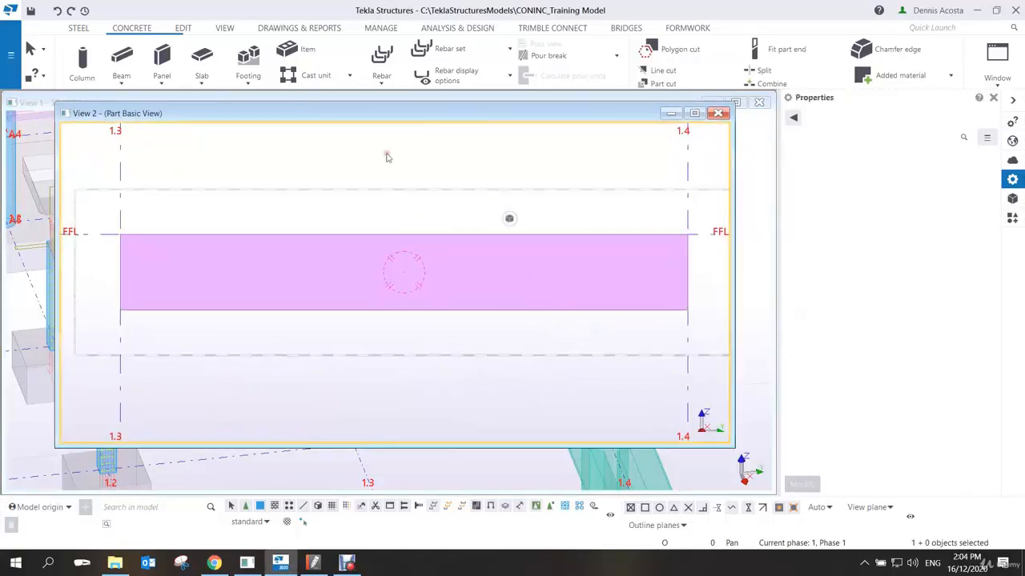
# Line-cut the beam from its lower corner at grid 1.3 to the midpoint of its end at grid 1.4, removing the lower part.
pyautogui.click(183, 28)
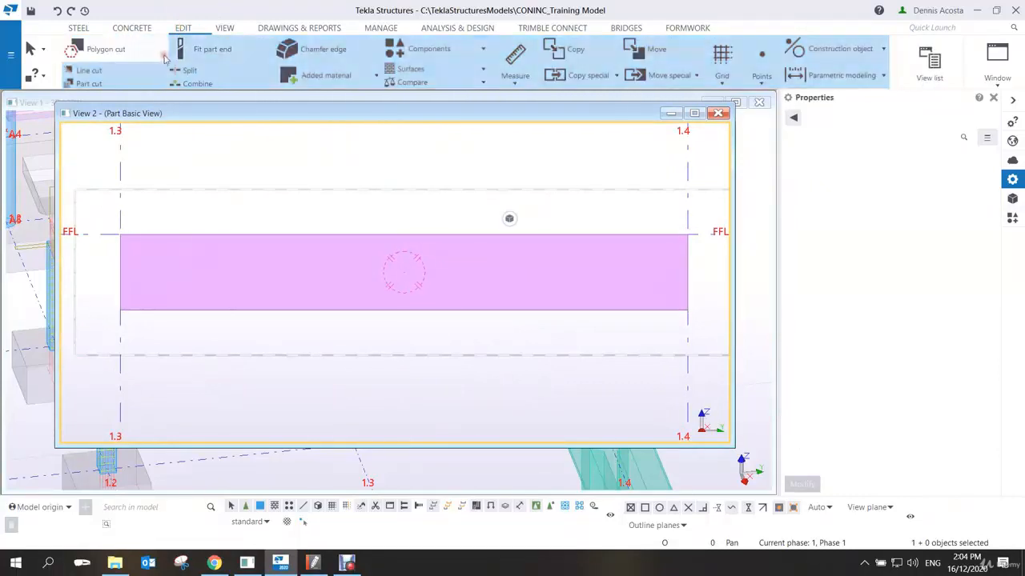
pyautogui.click(108, 73)
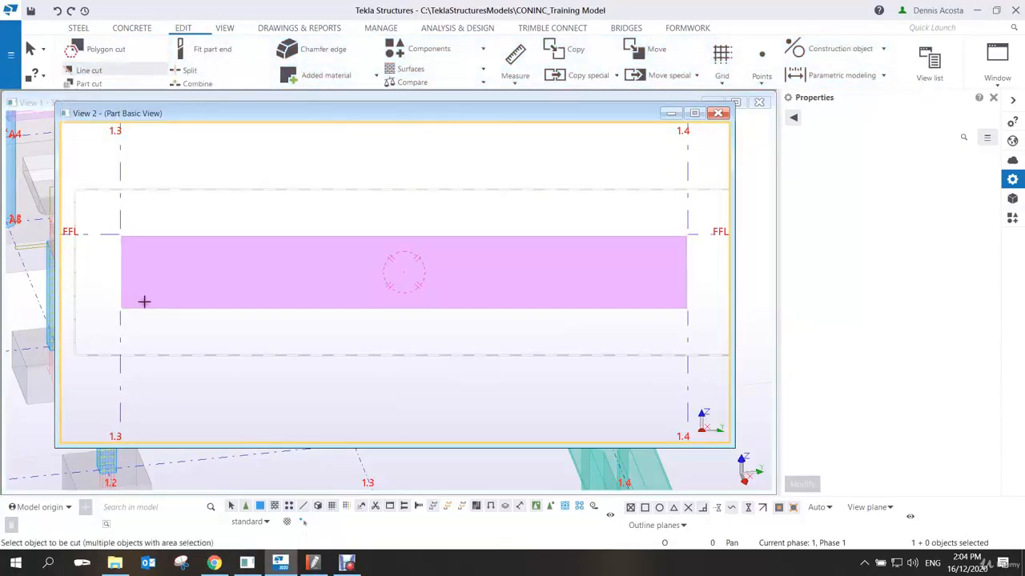
pyautogui.click(141, 302)
pyautogui.click(117, 307)
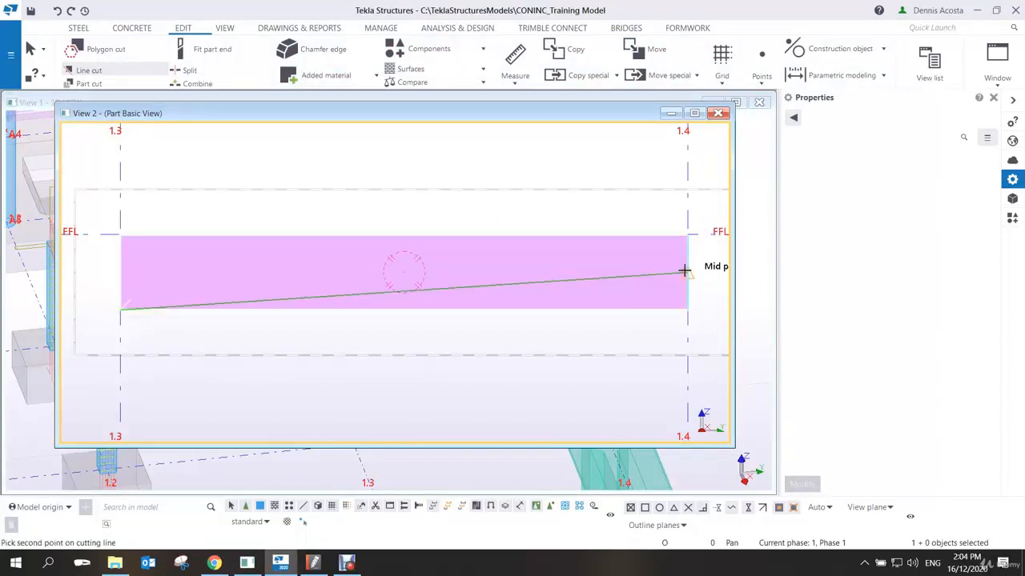
pyautogui.click(684, 271)
pyautogui.click(644, 317)
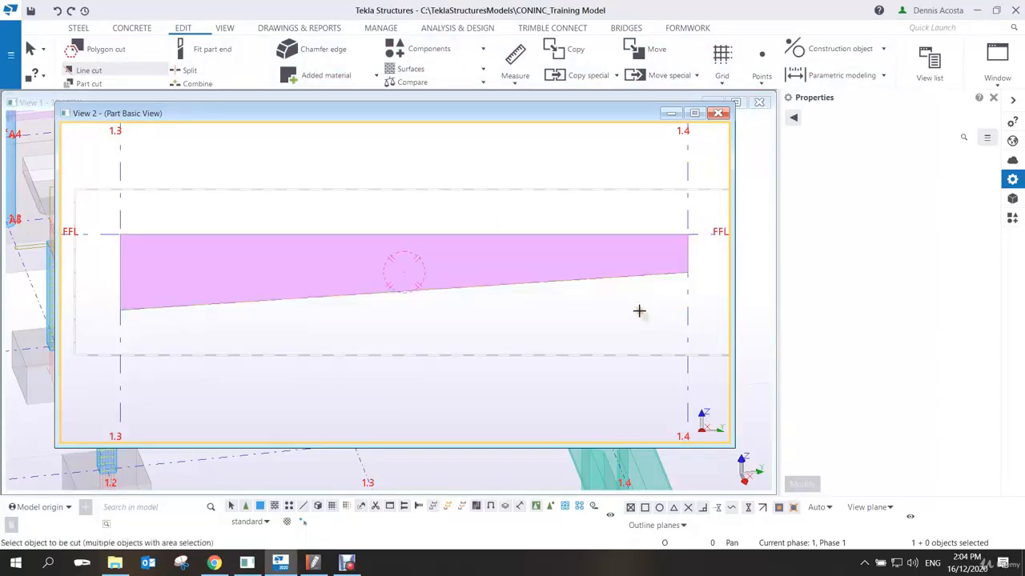
pyautogui.rightClick(569, 209)
pyautogui.click(576, 213)
# Examine the tapered shape of the cut beam in 3D.
pyautogui.scroll(-3, 573, 242)
pyautogui.keyDown('ctrl'); pyautogui.moveTo(574, 241); pyautogui.dragTo(570, 281, button='middle'); pyautogui.keyUp('ctrl')
pyautogui.scroll(-1, 569, 281)
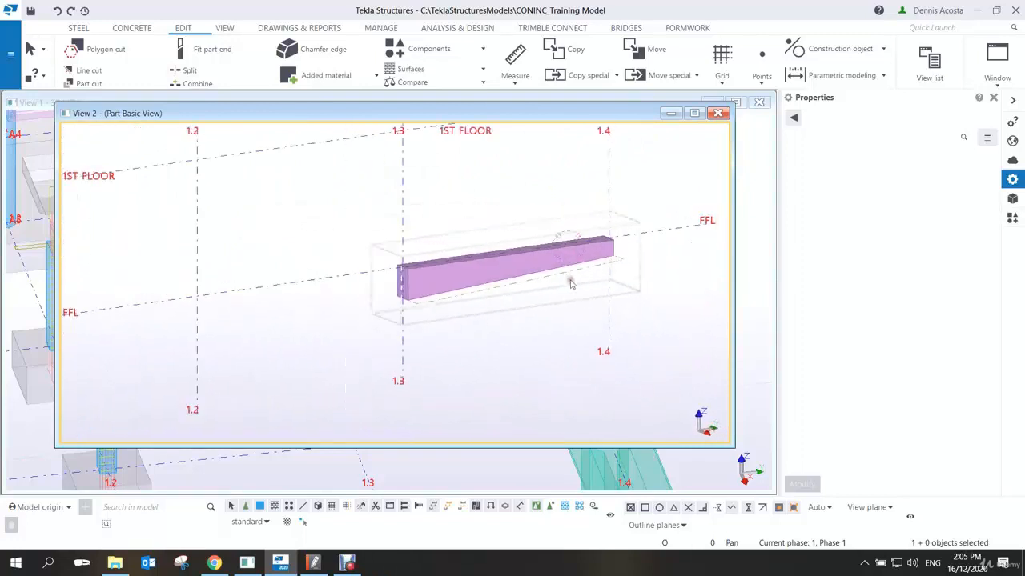
pyautogui.scroll(5, 520, 279)
pyautogui.scroll(-2, 417, 248)
pyautogui.scroll(-2, 417, 248)
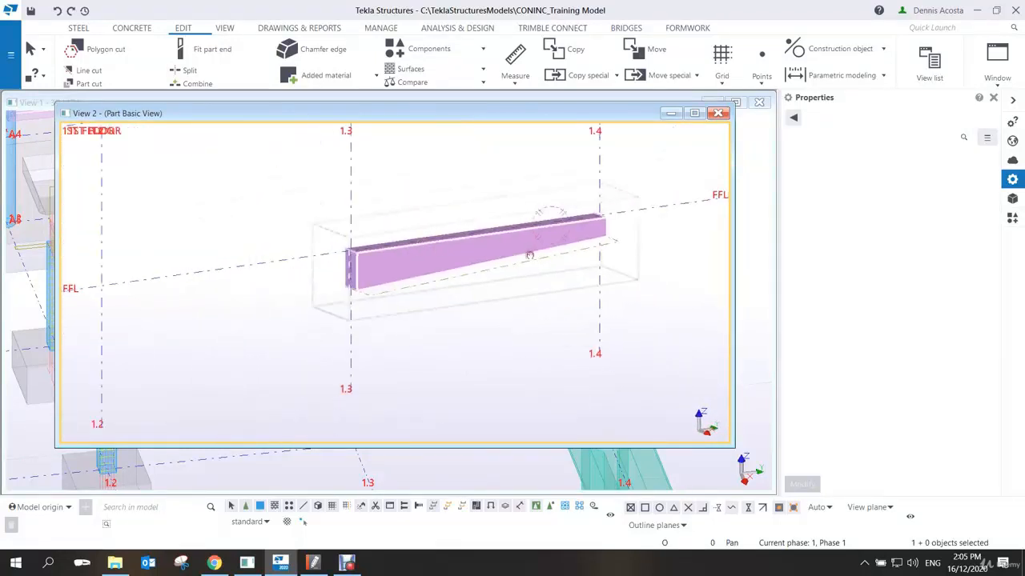
pyautogui.moveTo(528, 254); pyautogui.dragTo(400, 277, button='middle')
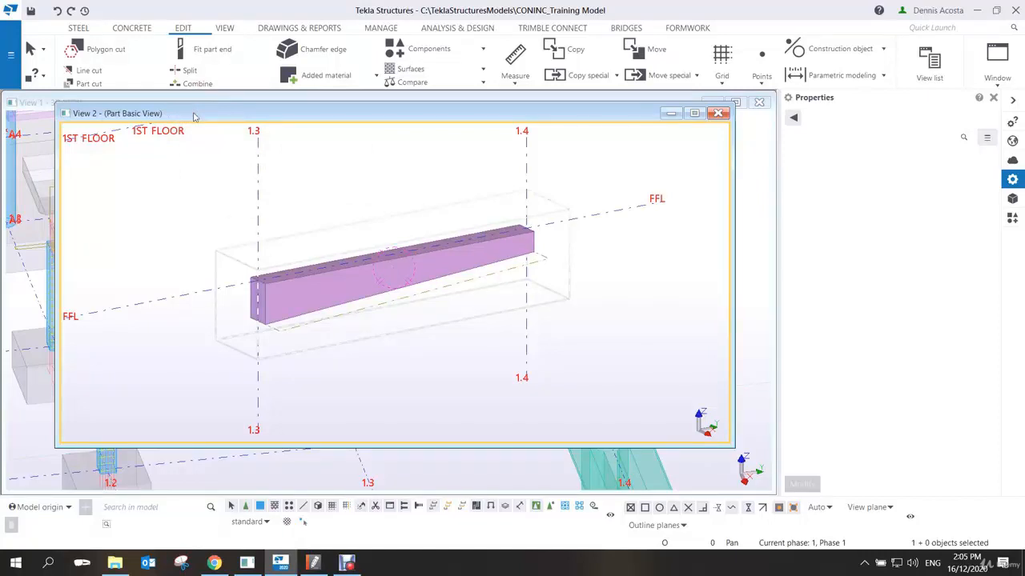
# Review the autosave intervals in the general options and close them without changes.
pyautogui.click(345, 563)
pyautogui.click(331, 474)
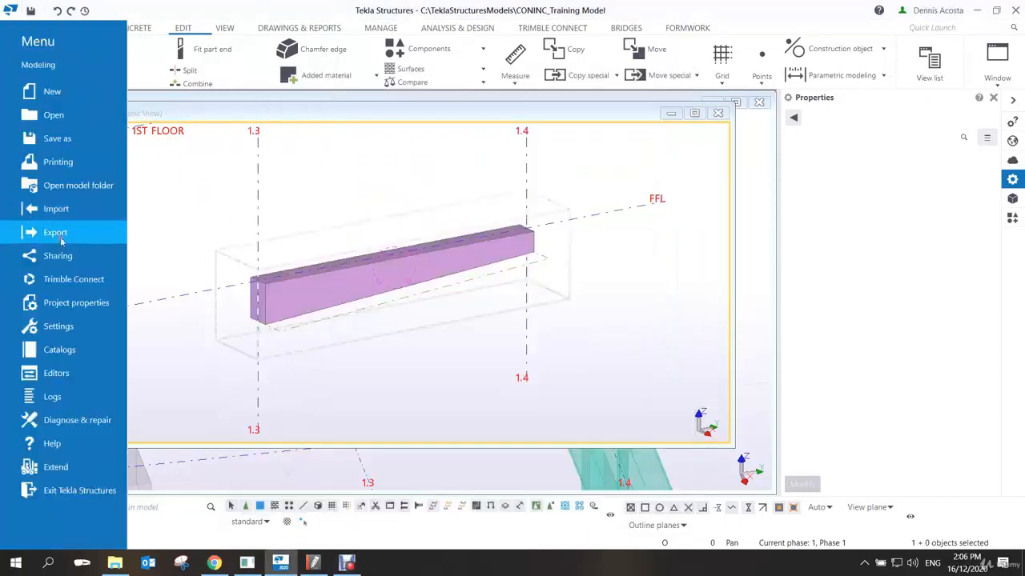
pyautogui.click(93, 322)
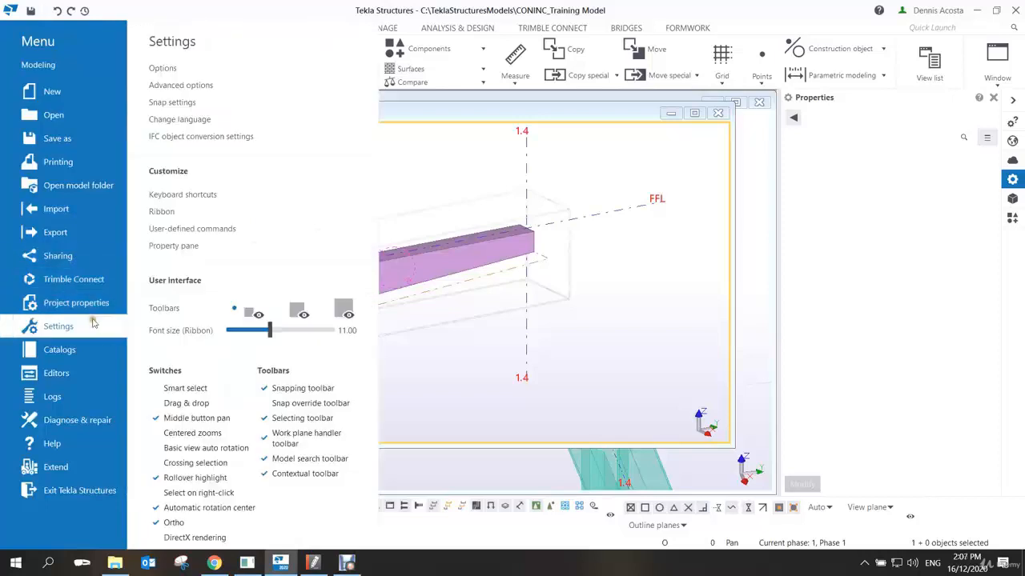
pyautogui.click(192, 70)
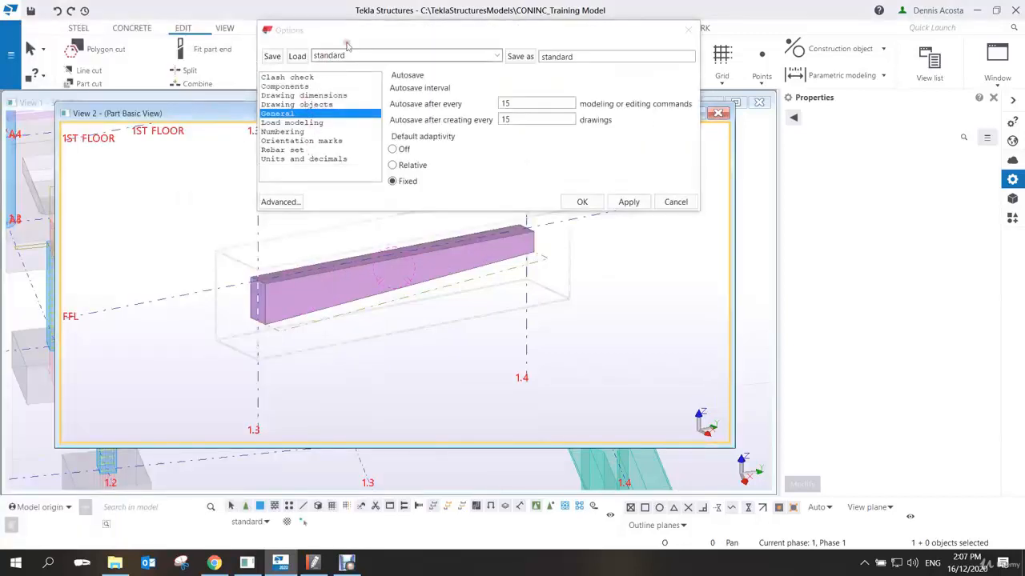
pyautogui.moveTo(413, 38); pyautogui.dragTo(478, 117)
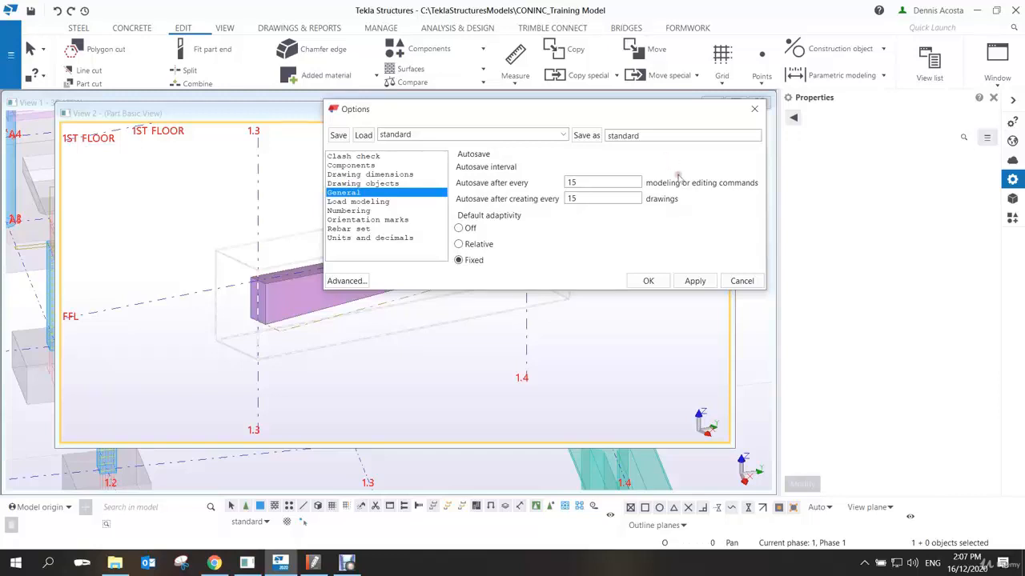
pyautogui.click(743, 280)
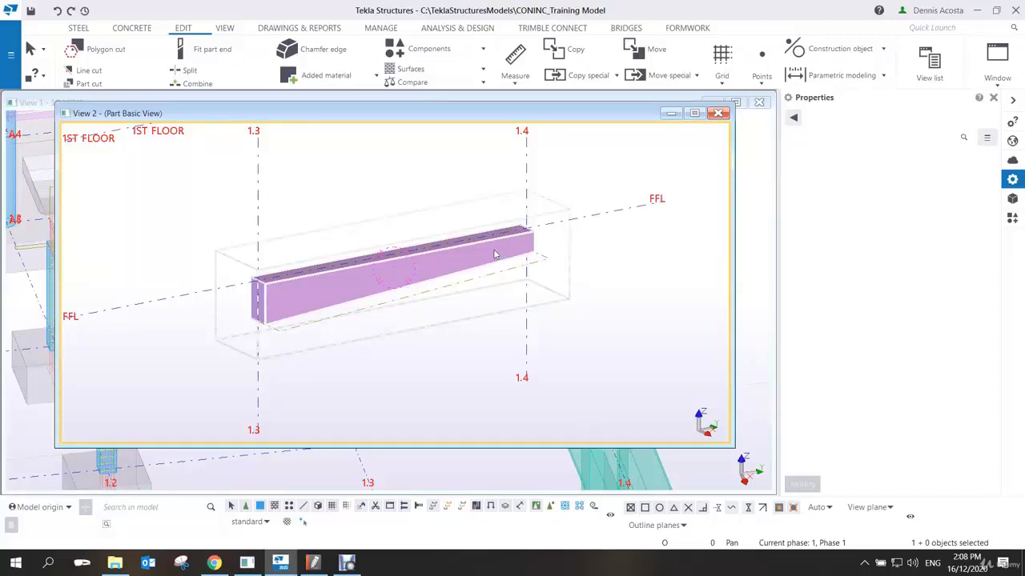
# Review the available commands for creating rebars and rebar sets.
pyautogui.click(123, 30)
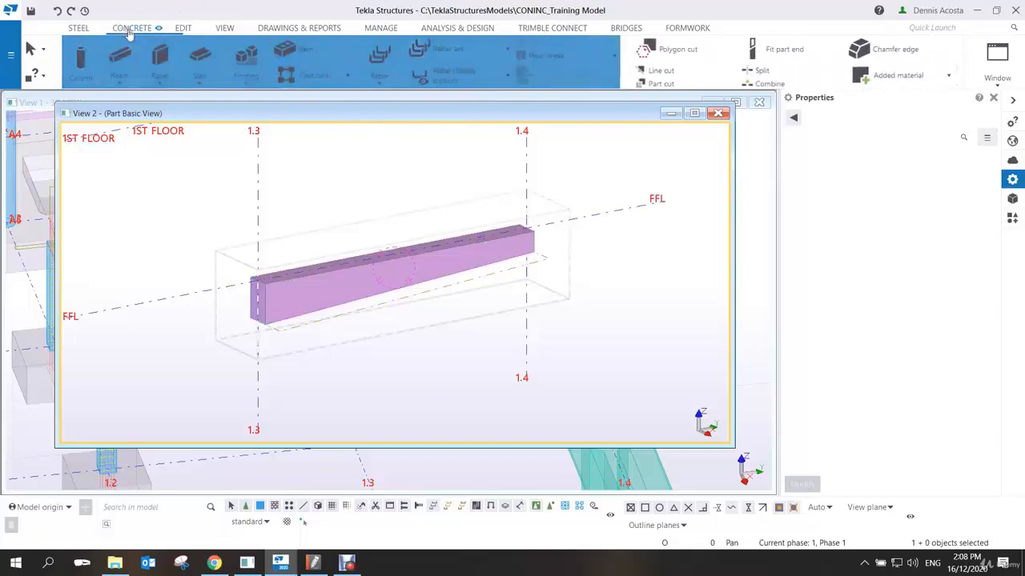
pyautogui.click(383, 83)
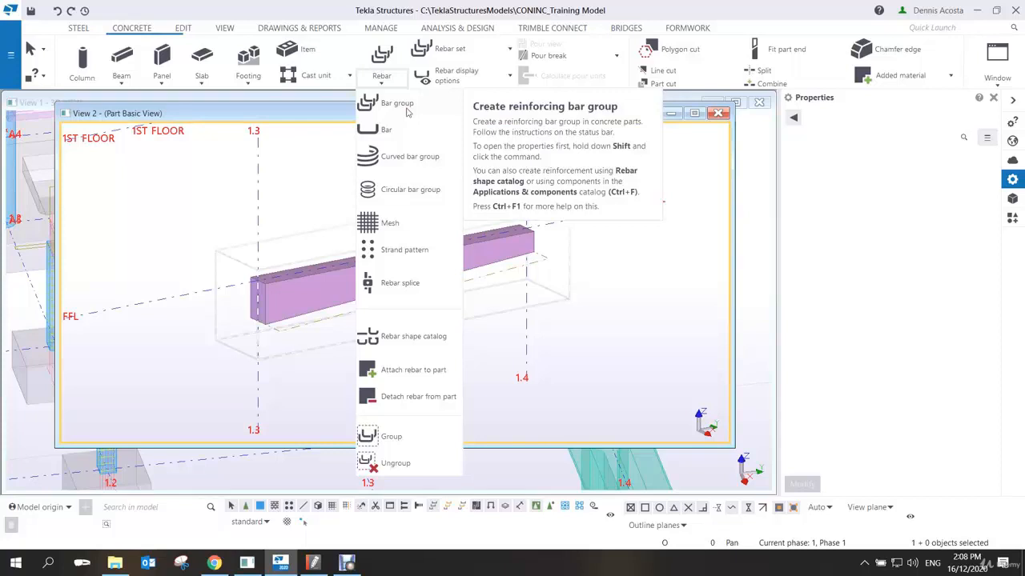
pyautogui.click(509, 51)
pyautogui.click(509, 49)
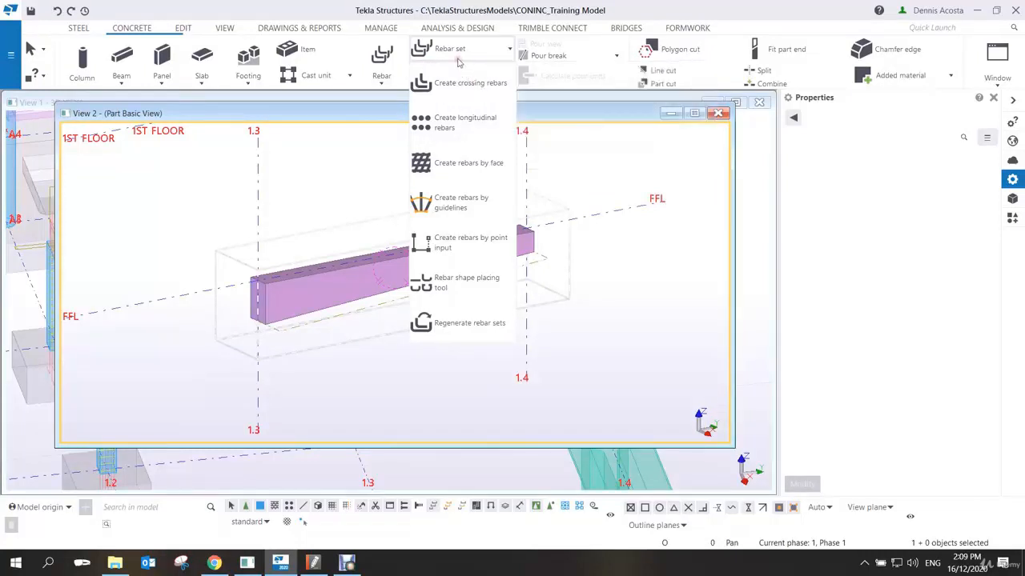
pyautogui.click(389, 84)
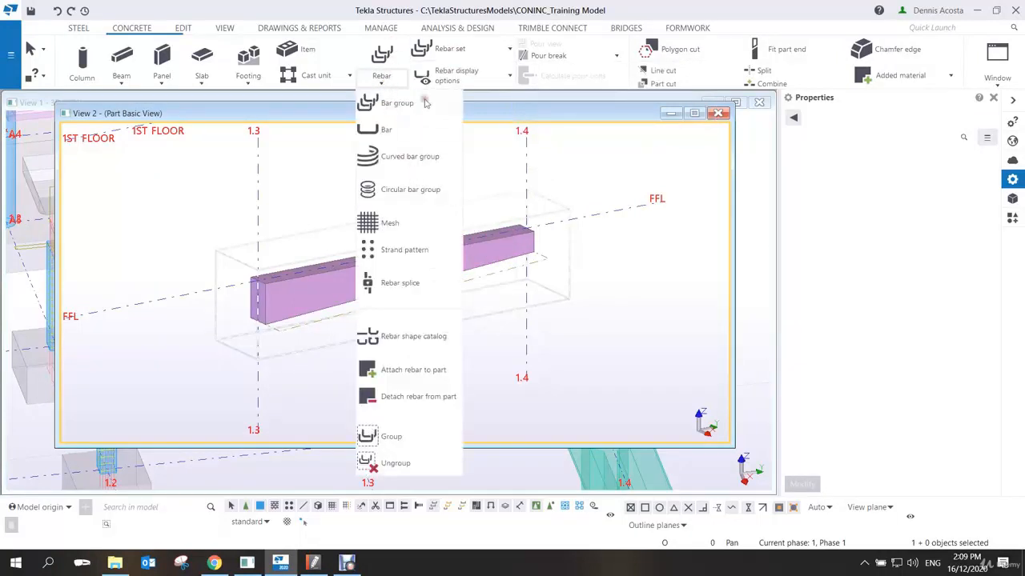
pyautogui.click(508, 49)
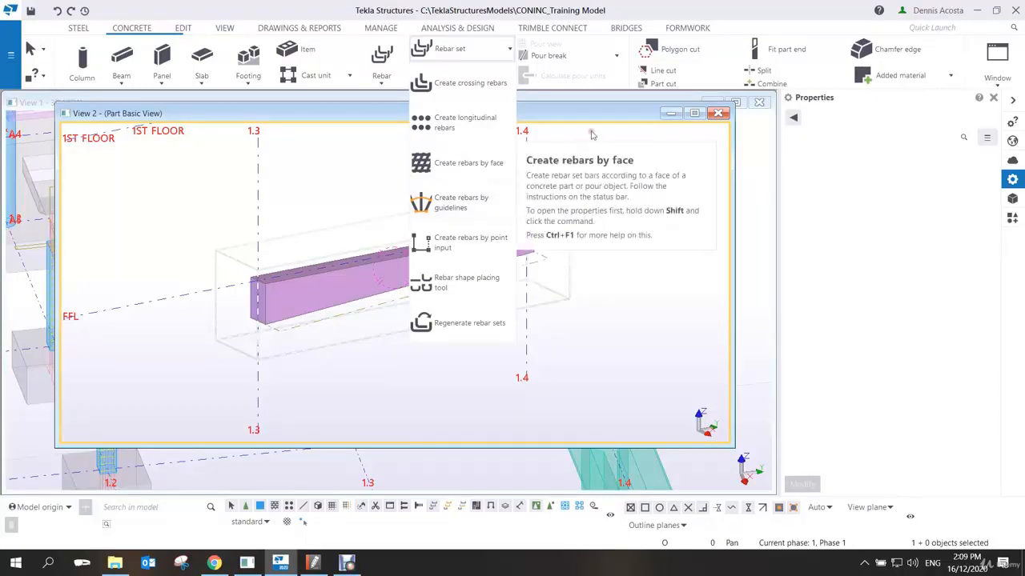
pyautogui.click(596, 299)
# Start a rebar group with the Tapered group type and bar size 10.
pyautogui.scroll(-2, 525, 293)
pyautogui.scroll(4, 473, 299)
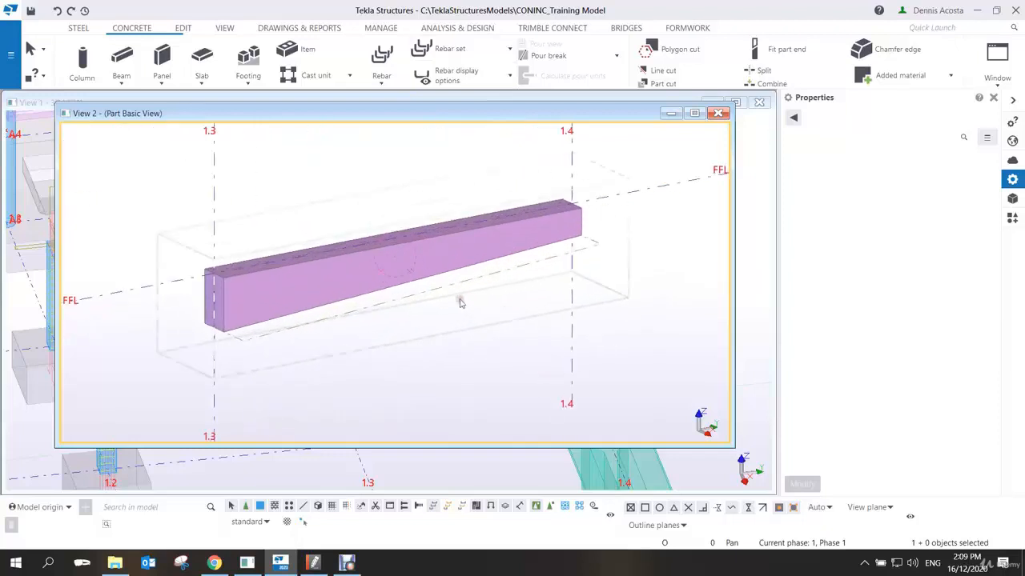
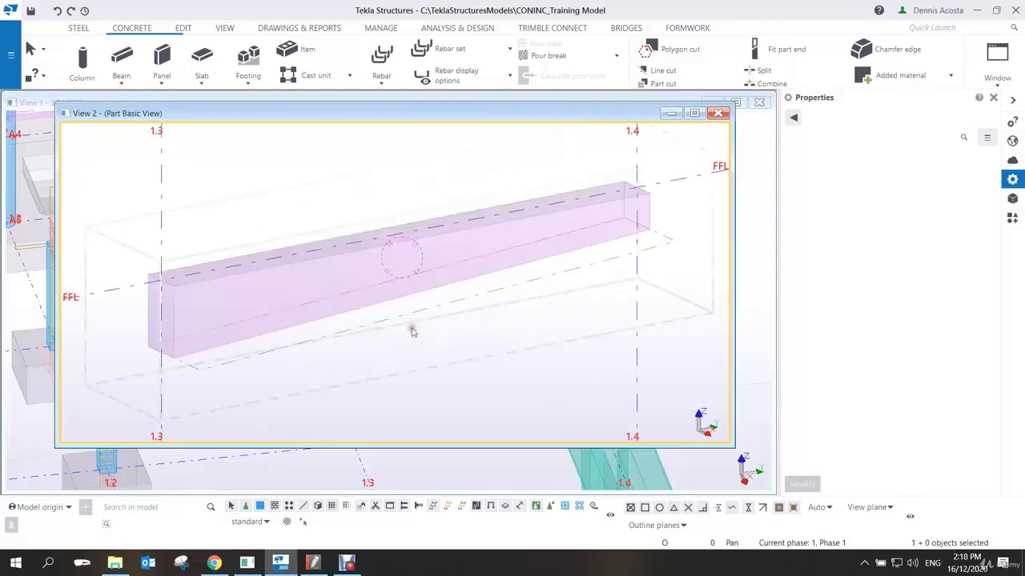
pyautogui.moveTo(411, 327); pyautogui.dragTo(414, 342, button='middle')
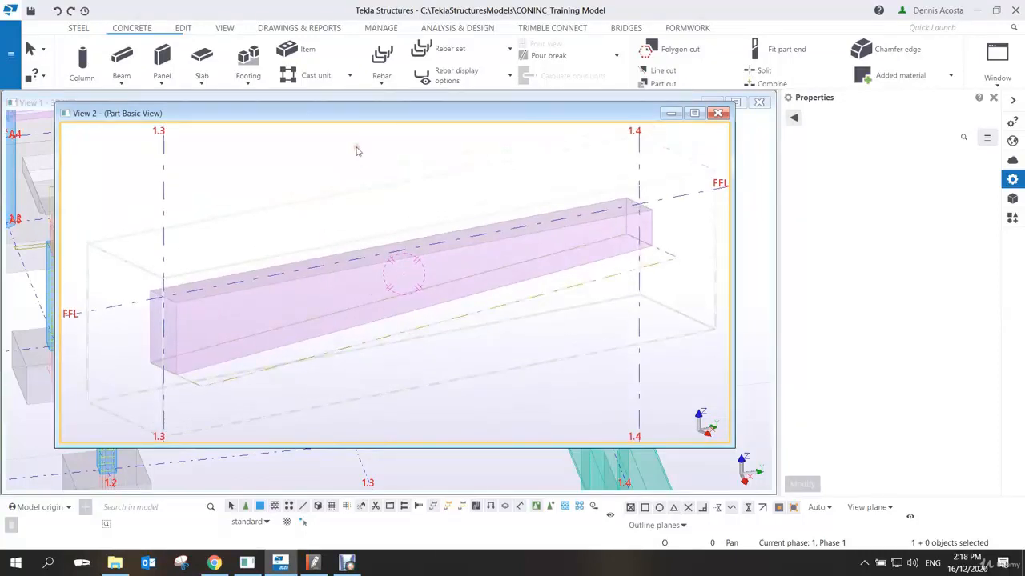
pyautogui.click(381, 60)
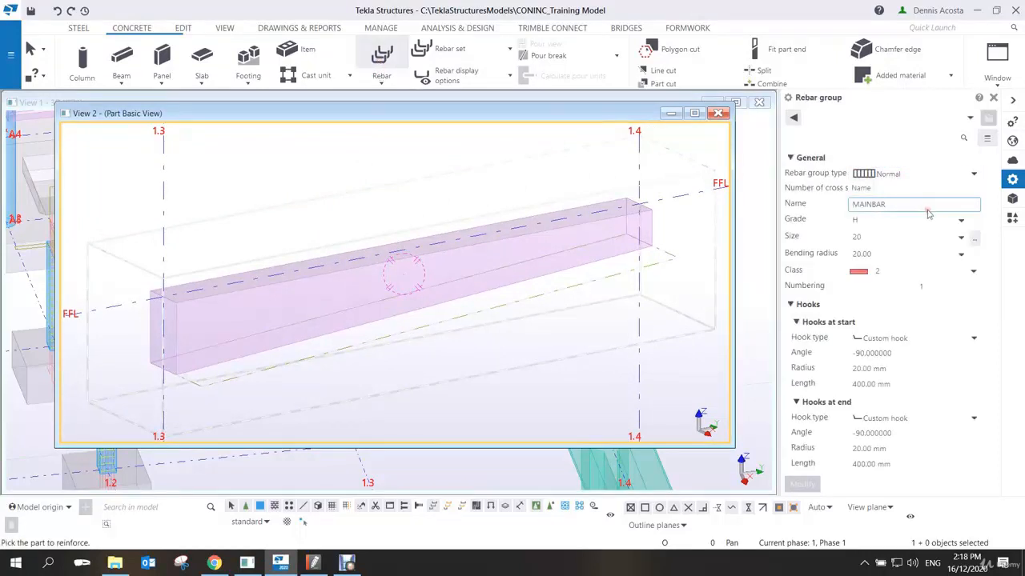
pyautogui.click(973, 174)
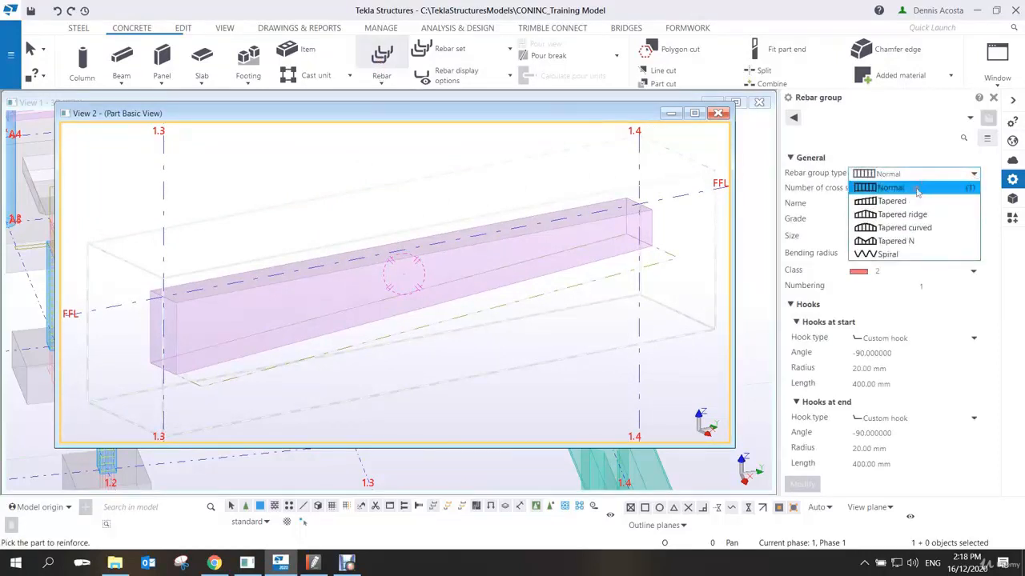
pyautogui.click(853, 201)
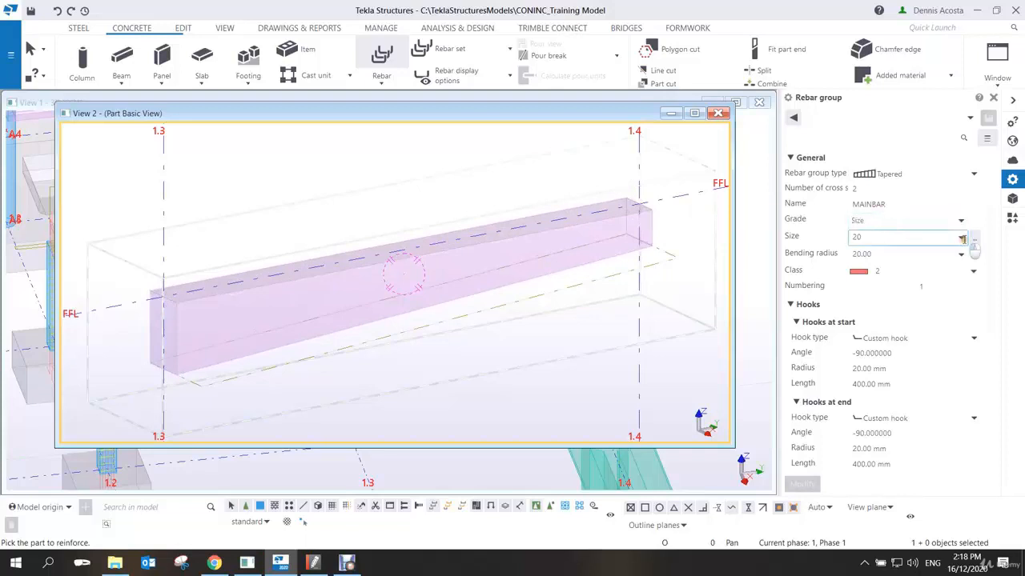
pyautogui.click(960, 237)
pyautogui.click(858, 334)
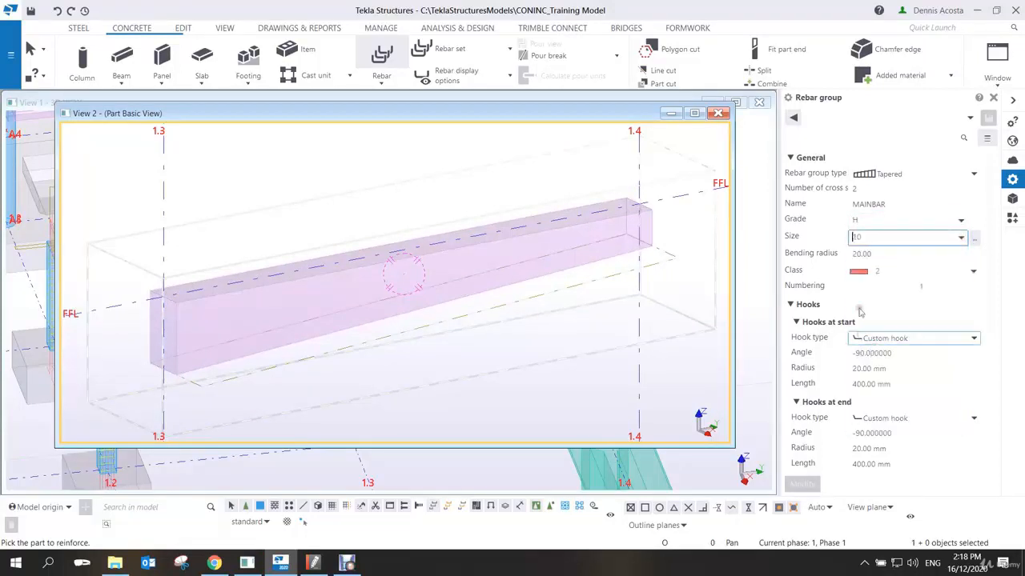
# Set the hooks at the start and end of the rebar group to Standard 135-degrees.
pyautogui.click(898, 353)
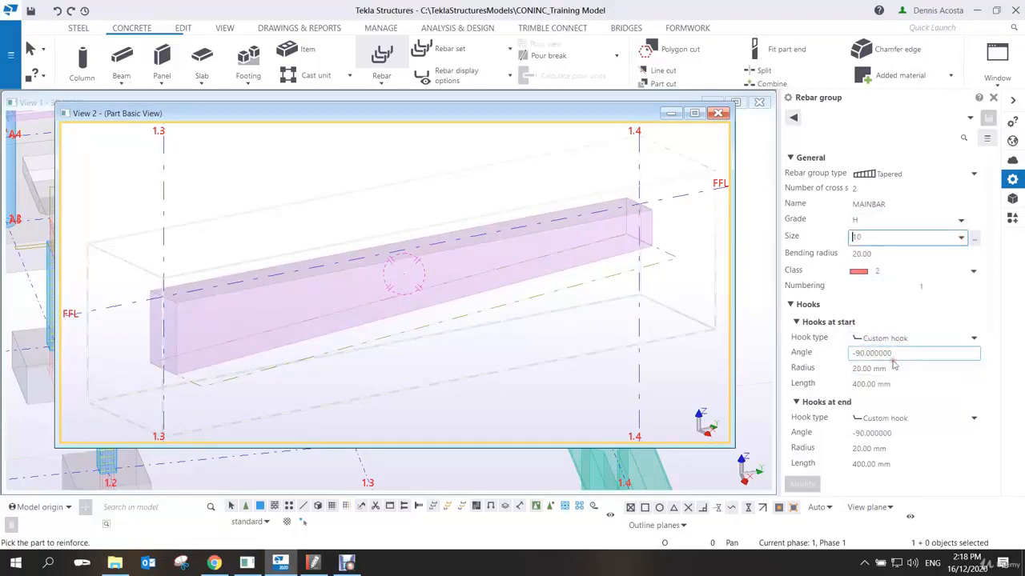
pyautogui.click(898, 339)
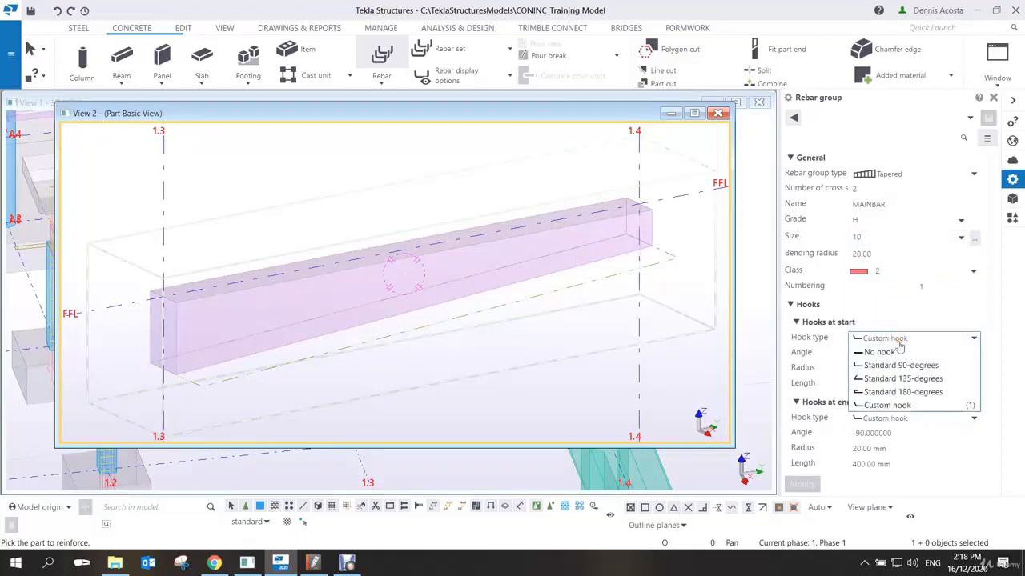
pyautogui.click(885, 378)
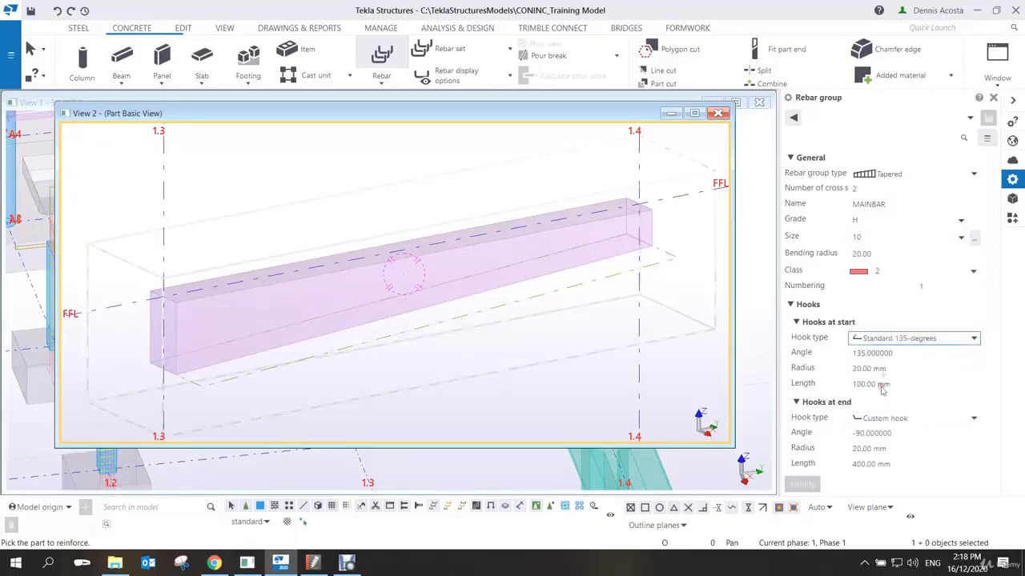
pyautogui.click(882, 418)
pyautogui.click(885, 446)
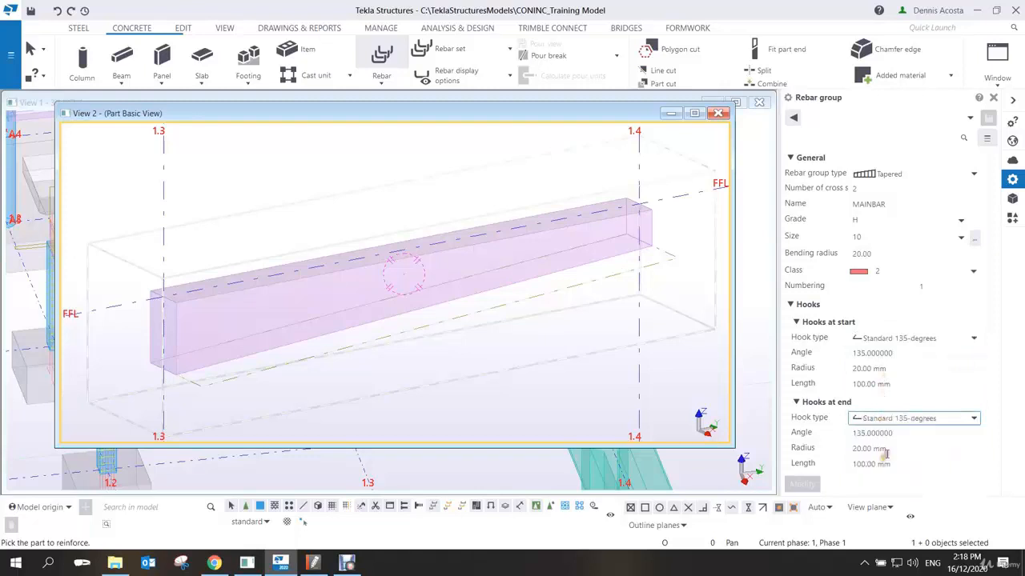
# Set the rebar group's cover thickness to 25 mm on plane, at the start and at the end.
pyautogui.scroll(-1, 894, 394)
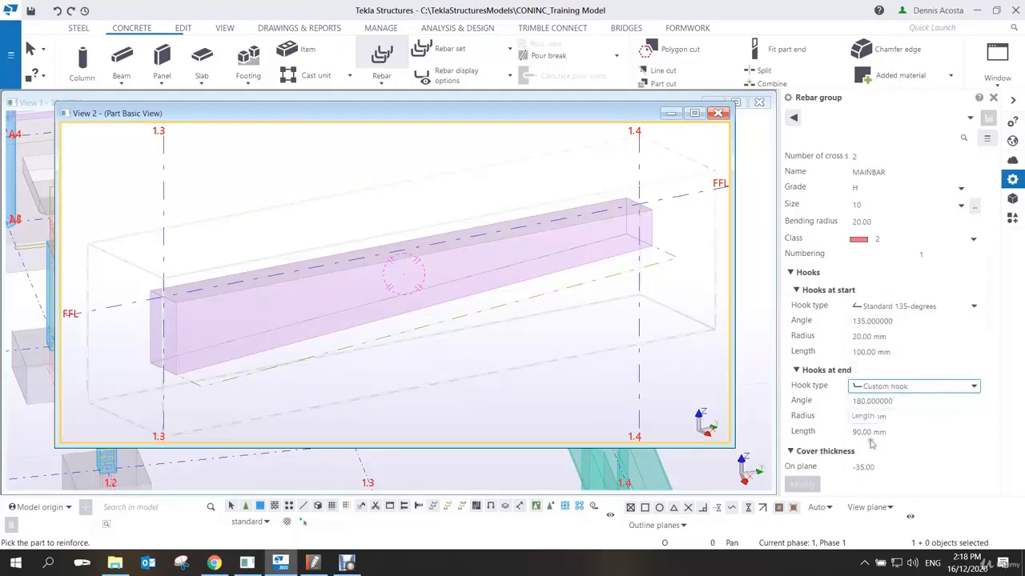
pyautogui.scroll(-4, 890, 377)
pyautogui.click(881, 340)
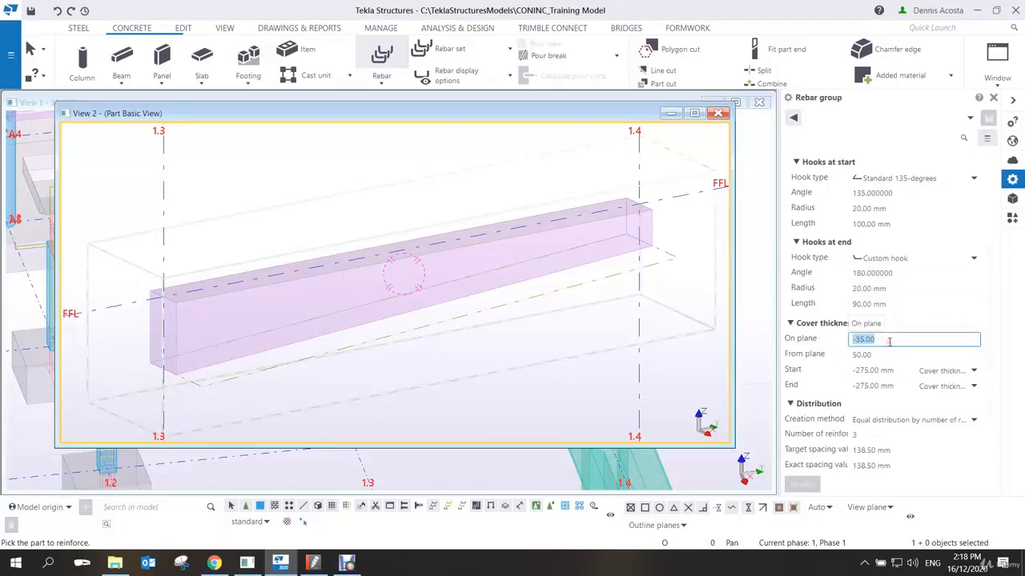
pyautogui.write('25')
pyautogui.press('Tab')
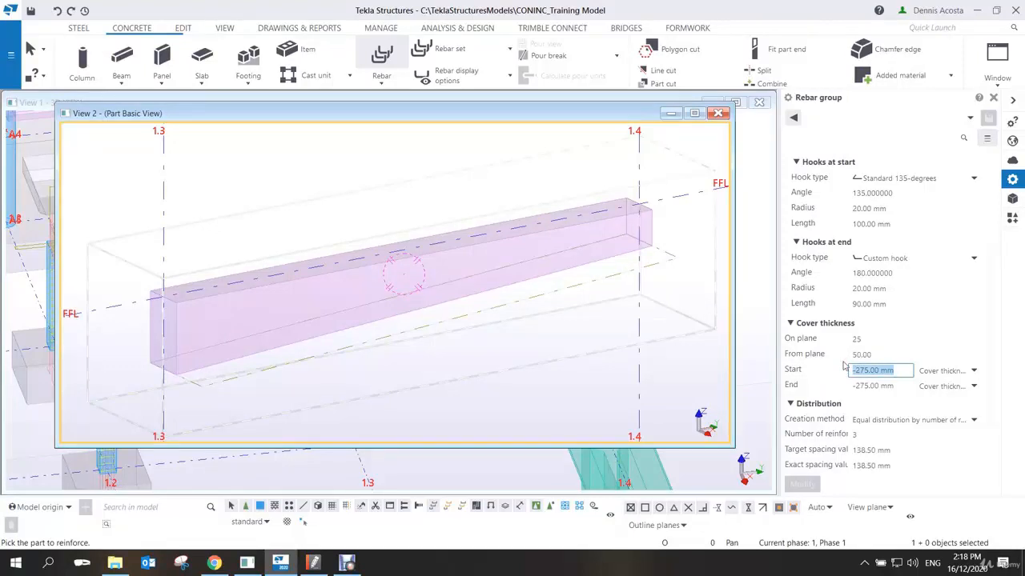
pyautogui.write('25')
pyautogui.click(908, 385)
pyautogui.write('25')
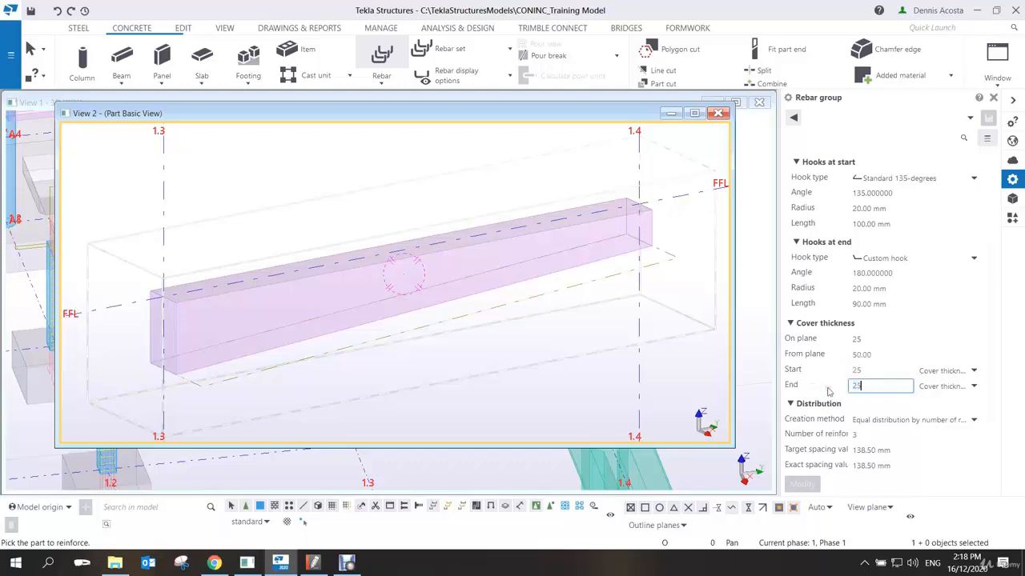
# Distribute the bars equally by target spacing value, with a target spacing of 200 mm.
pyautogui.click(928, 420)
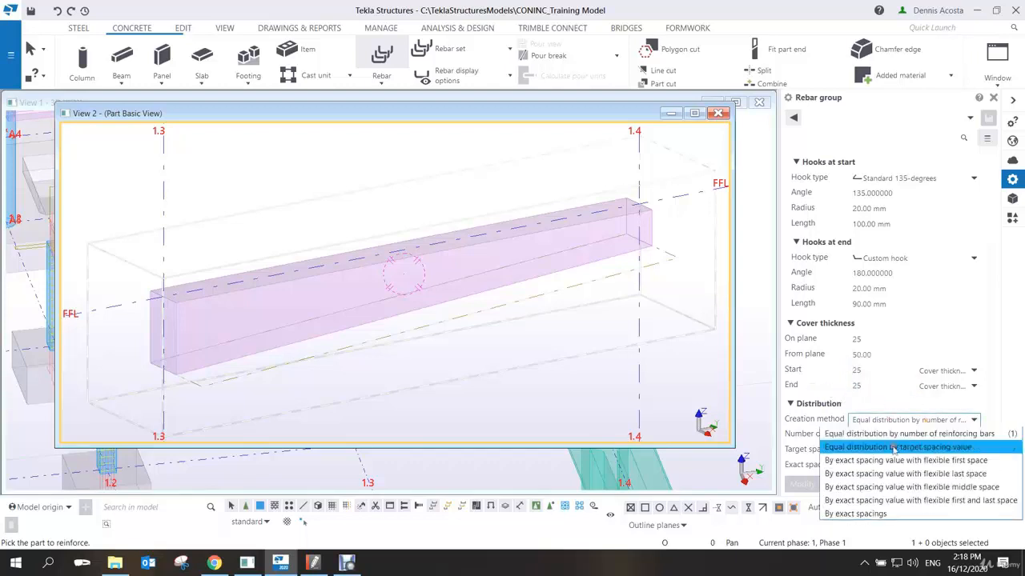
pyautogui.click(893, 450)
pyautogui.moveTo(892, 450); pyautogui.dragTo(789, 451)
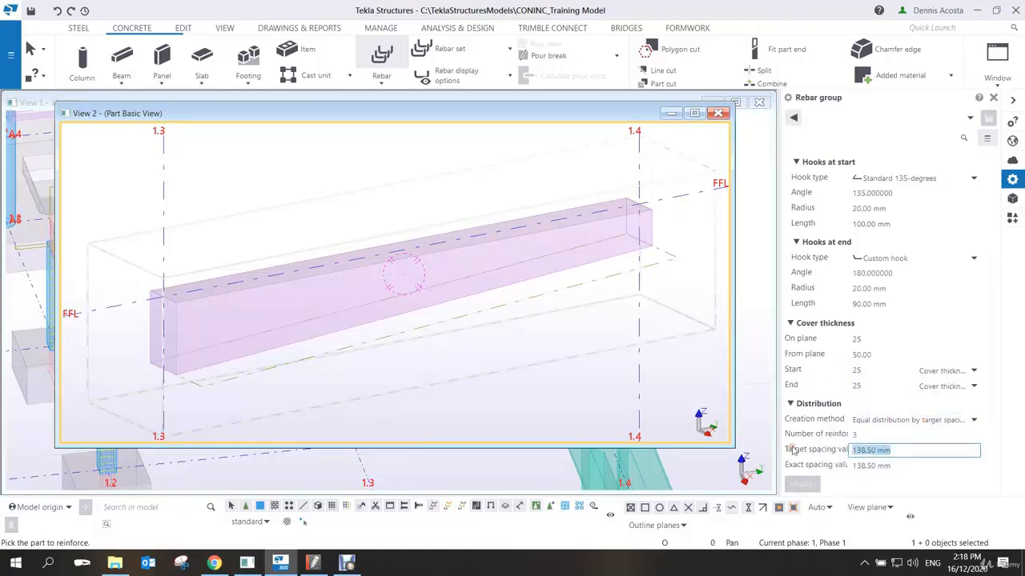
pyautogui.write('200')
# Restore the end hook type of the rebar group to Standard 135-degrees.
pyautogui.click(897, 274)
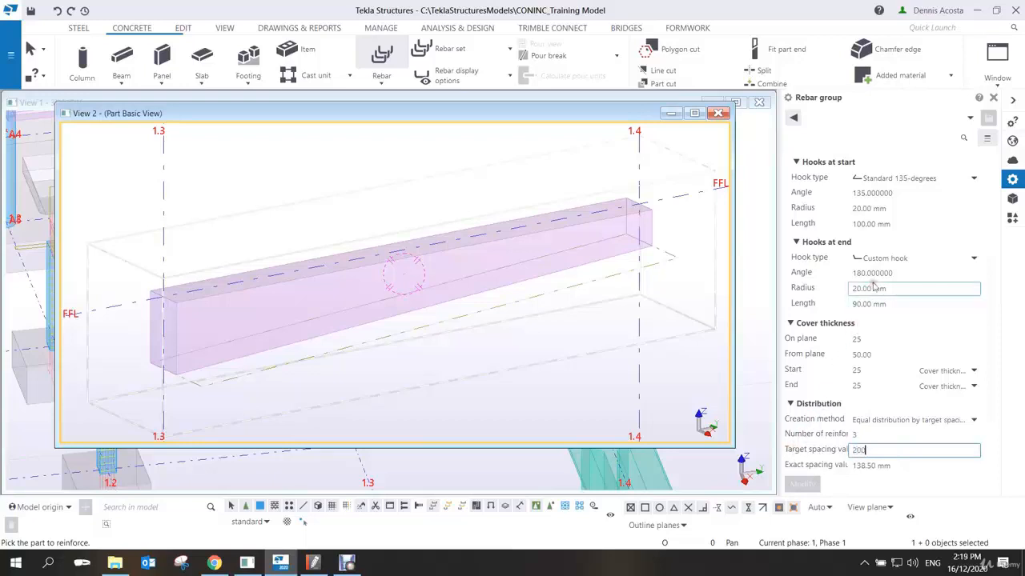
pyautogui.click(881, 354)
pyautogui.moveTo(889, 356); pyautogui.dragTo(807, 362)
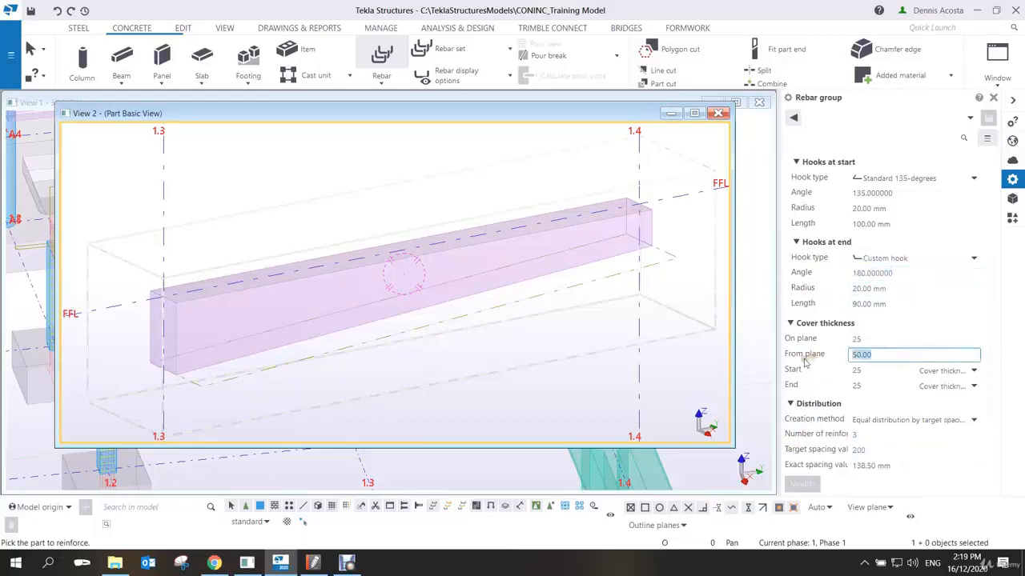
pyautogui.click(866, 259)
pyautogui.click(903, 298)
# Choose the tapered beam to reinforce and outline the closed stirrup around the four corners of its end at grid 1.3.
pyautogui.moveTo(461, 328); pyautogui.dragTo(552, 329, button='middle')
pyautogui.moveTo(377, 334); pyautogui.dragTo(440, 328, button='middle')
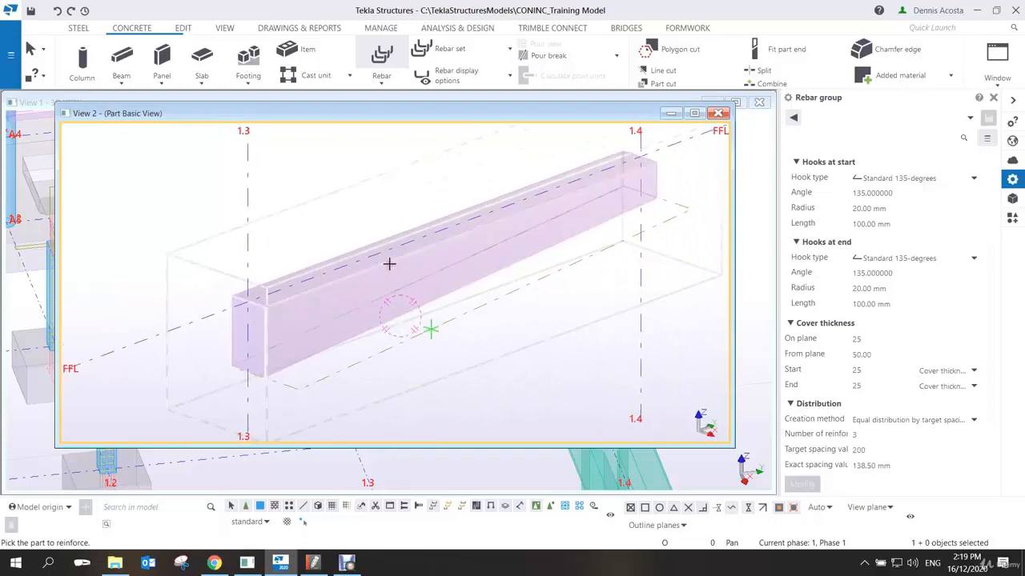
pyautogui.click(389, 263)
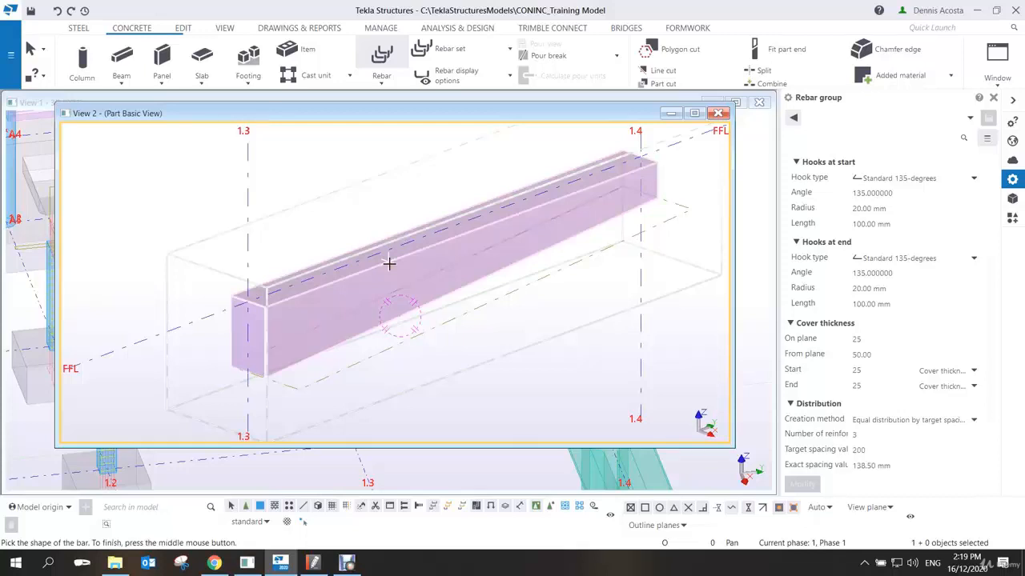
pyautogui.click(246, 300)
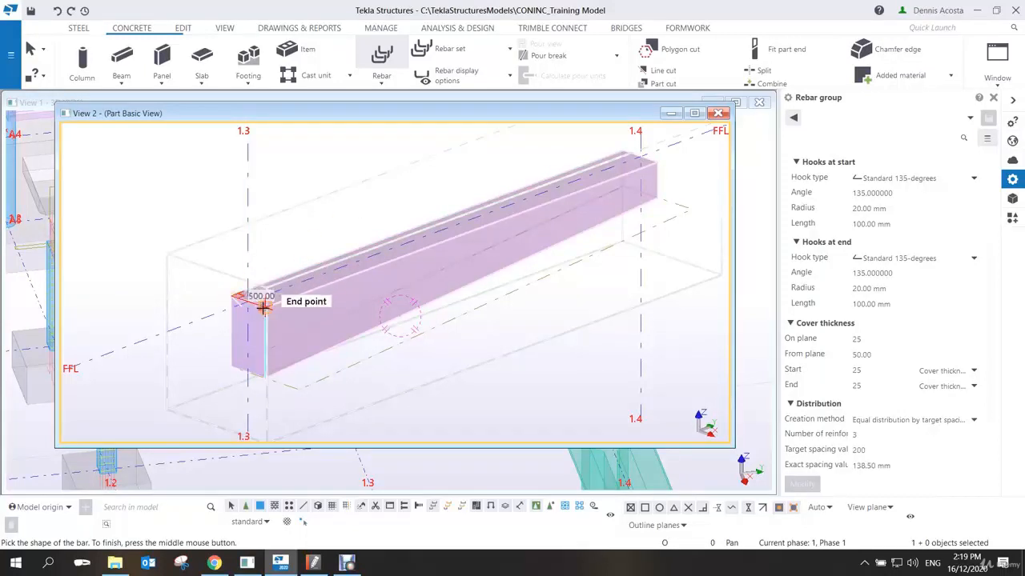
pyautogui.click(264, 377)
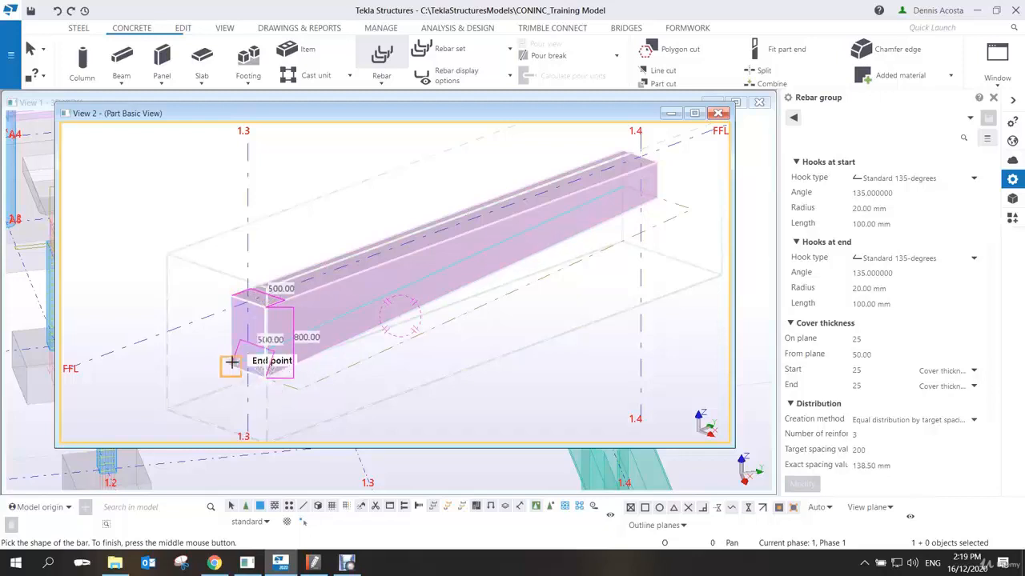
pyautogui.click(231, 362)
pyautogui.click(230, 291)
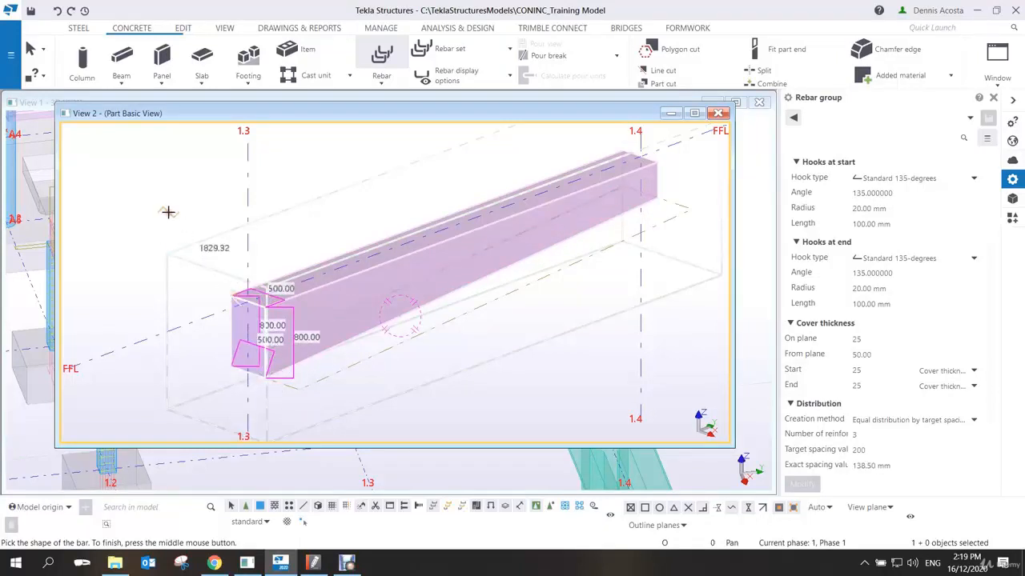
pyautogui.middleClick(168, 212)
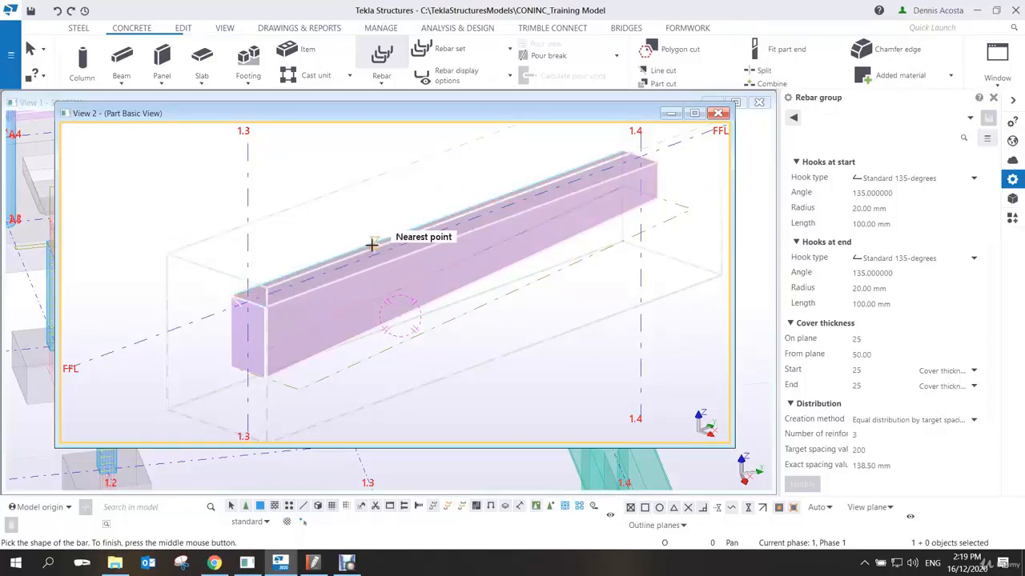
# Outline the second closed stirrup around the four corners of the beam's end at grid 1.4 and finish the tapered rebar group.
pyautogui.scroll(5, 635, 138)
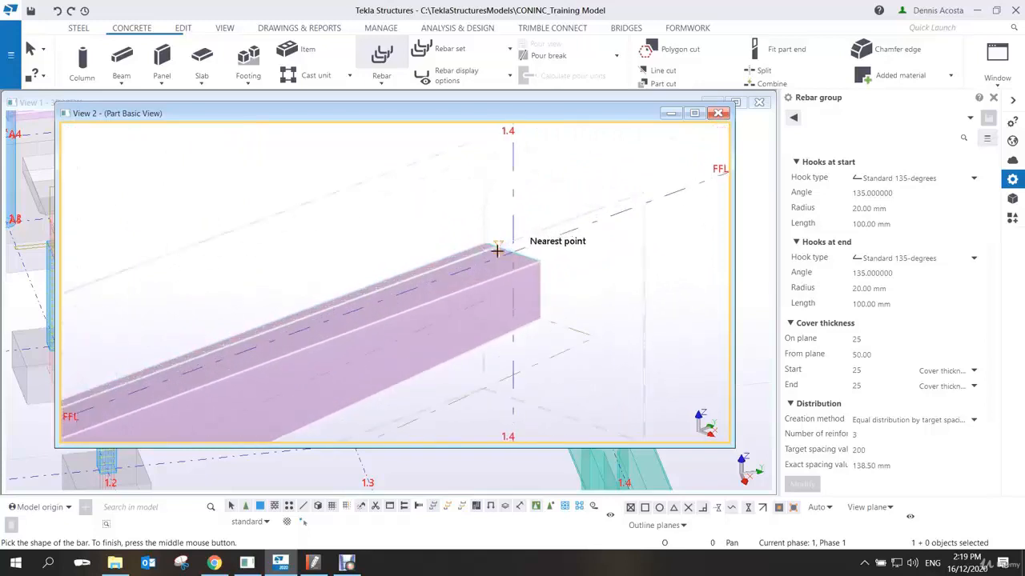
pyautogui.click(440, 195)
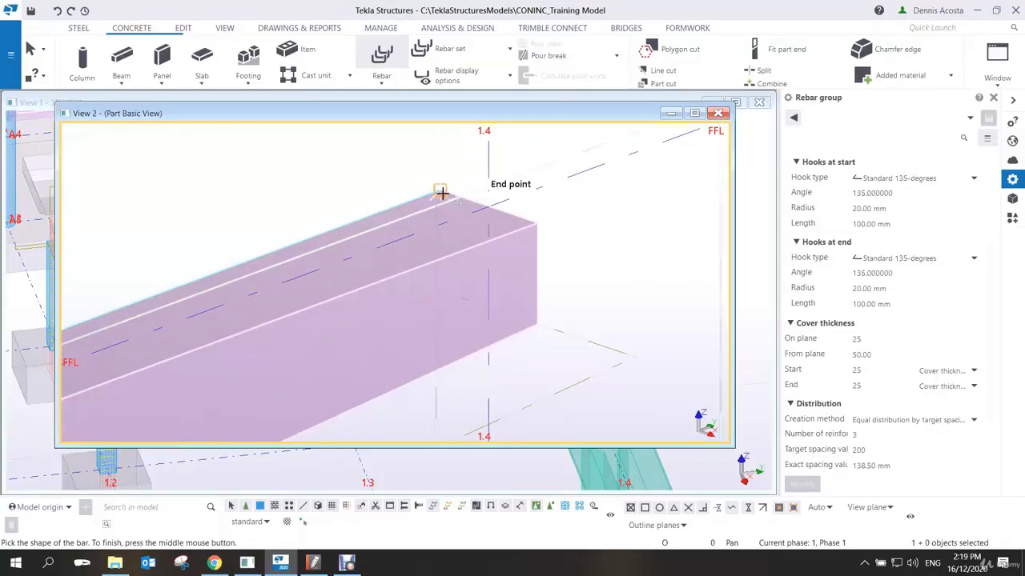
pyautogui.click(537, 222)
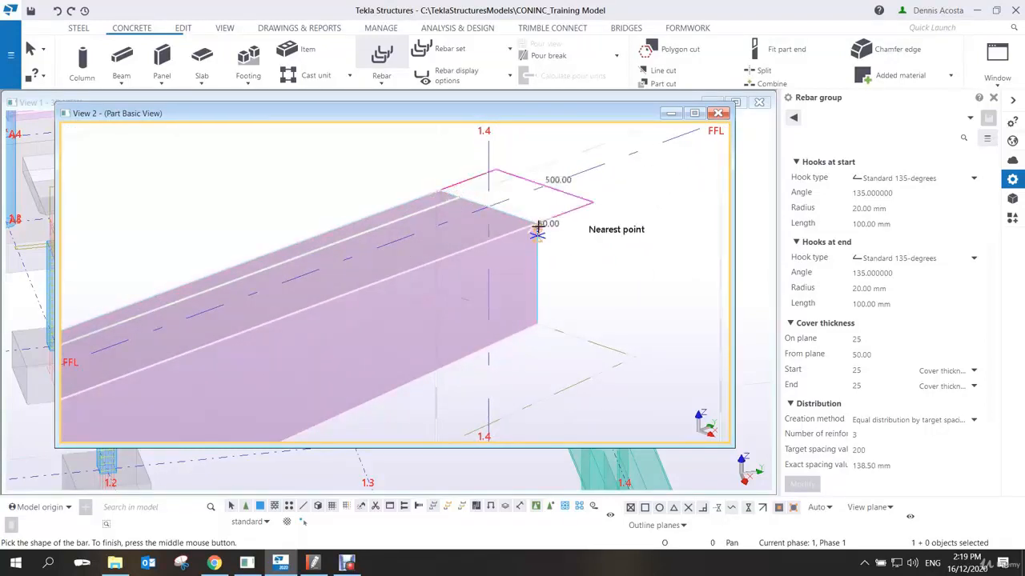
pyautogui.click(537, 324)
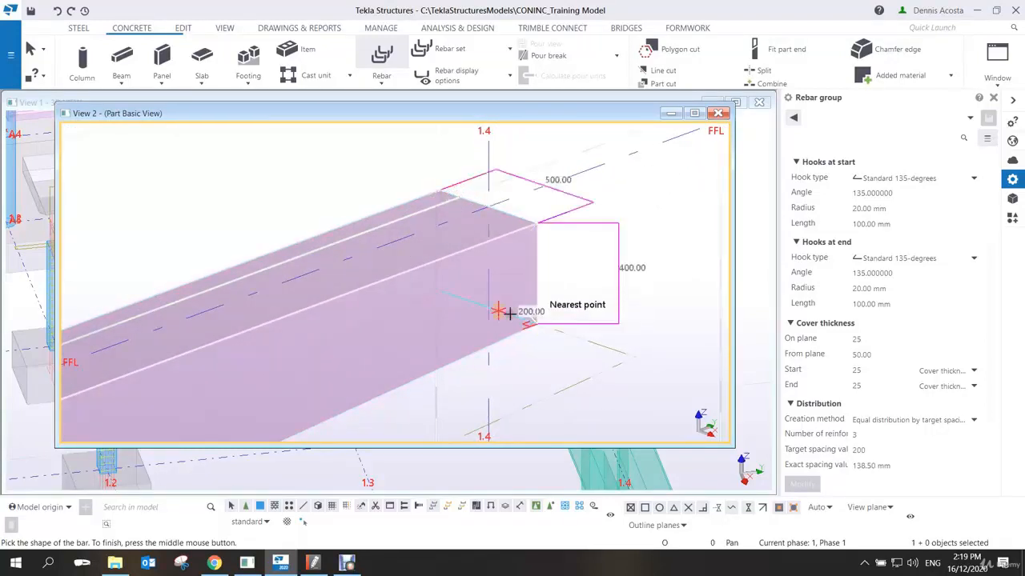
pyautogui.click(440, 291)
pyautogui.click(441, 193)
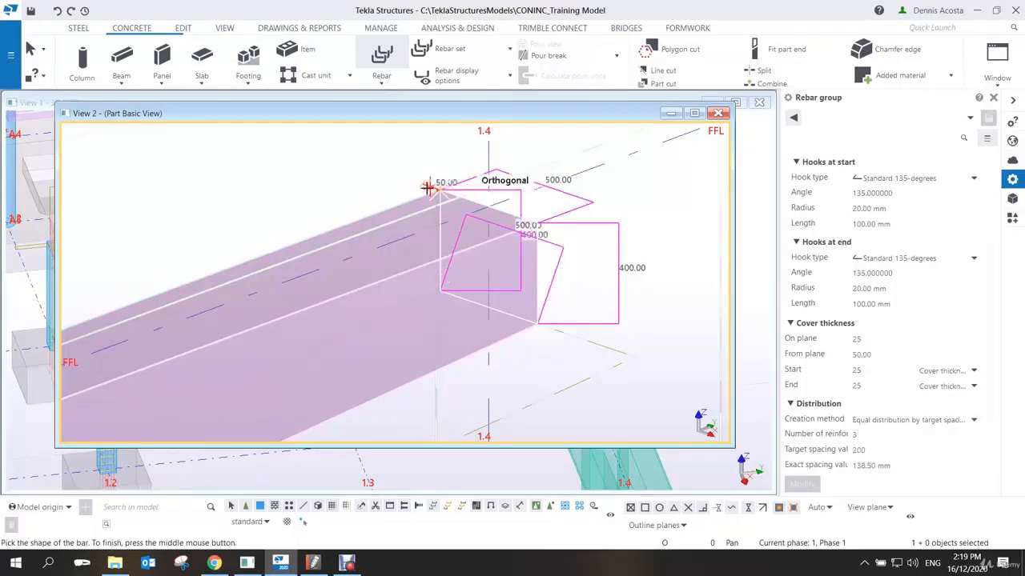
pyautogui.middleClick(349, 181)
pyautogui.scroll(-2, 350, 184)
pyautogui.rightClick(516, 198)
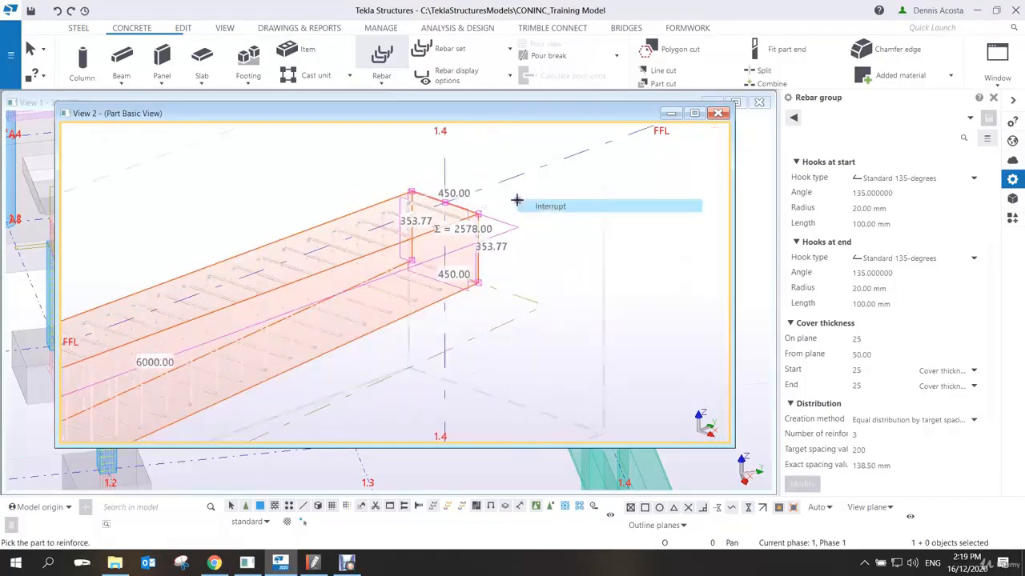
pyautogui.click(527, 206)
pyautogui.scroll(-2, 538, 239)
pyautogui.scroll(-3, 535, 269)
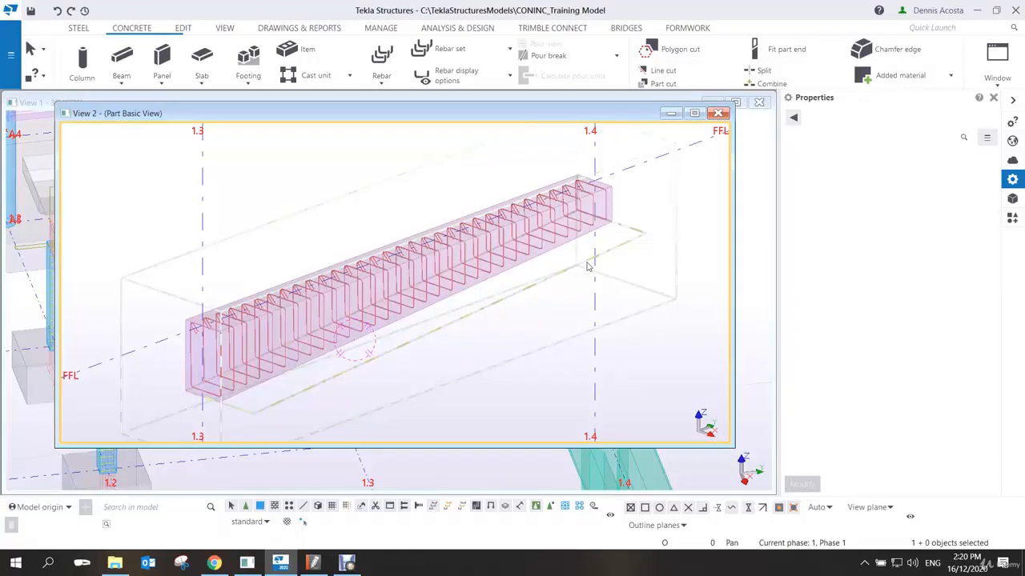
pyautogui.click(346, 563)
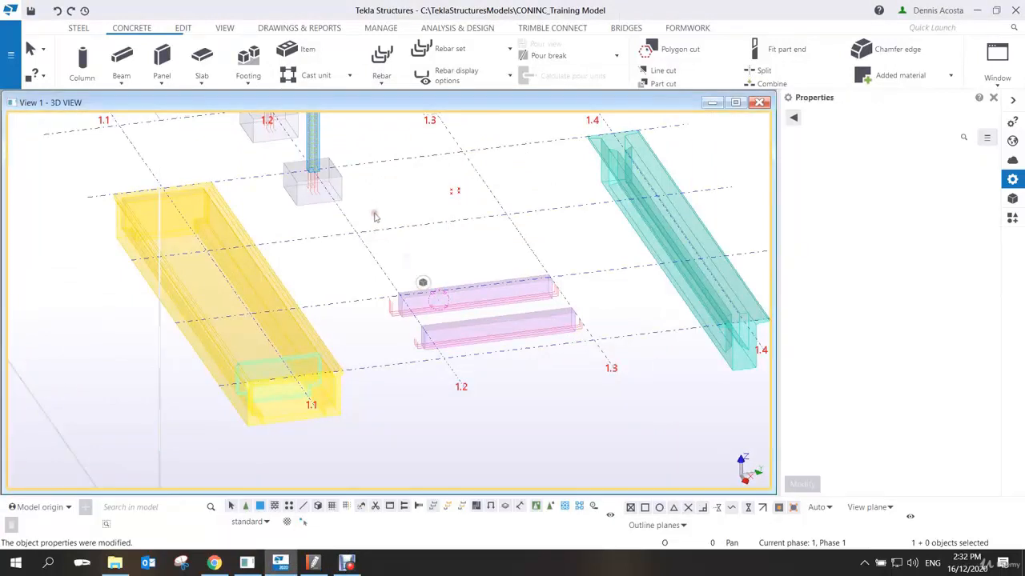
# Delete the two concrete beams between grids 1.2 and 1.3 together with their rebars.
pyautogui.moveTo(373, 213); pyautogui.dragTo(556, 390)
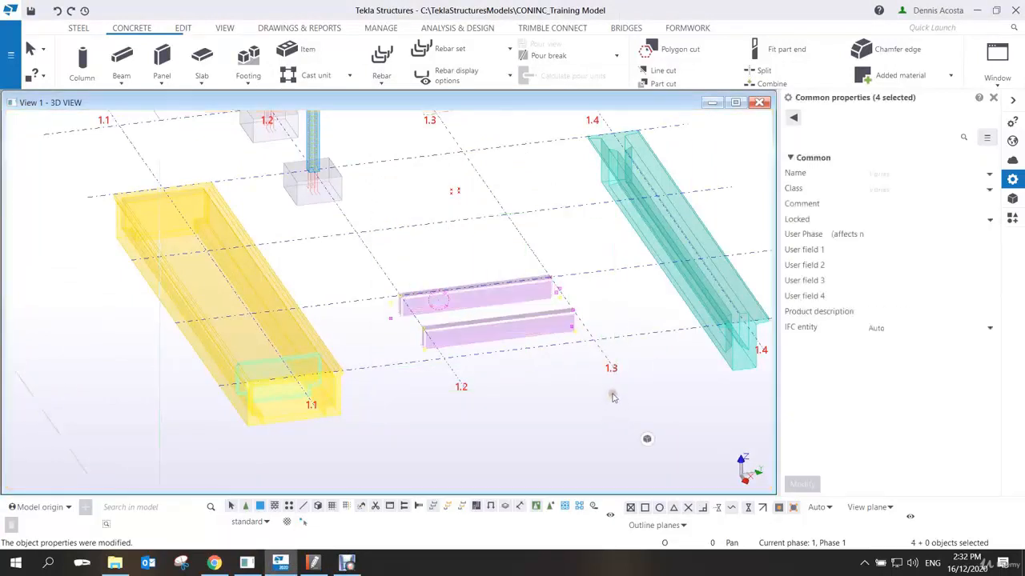
pyautogui.click(621, 377)
pyautogui.moveTo(368, 229); pyautogui.dragTo(636, 418)
pyautogui.press('Delete')
pyautogui.scroll(-3, 526, 350)
pyautogui.scroll(5, 533, 360)
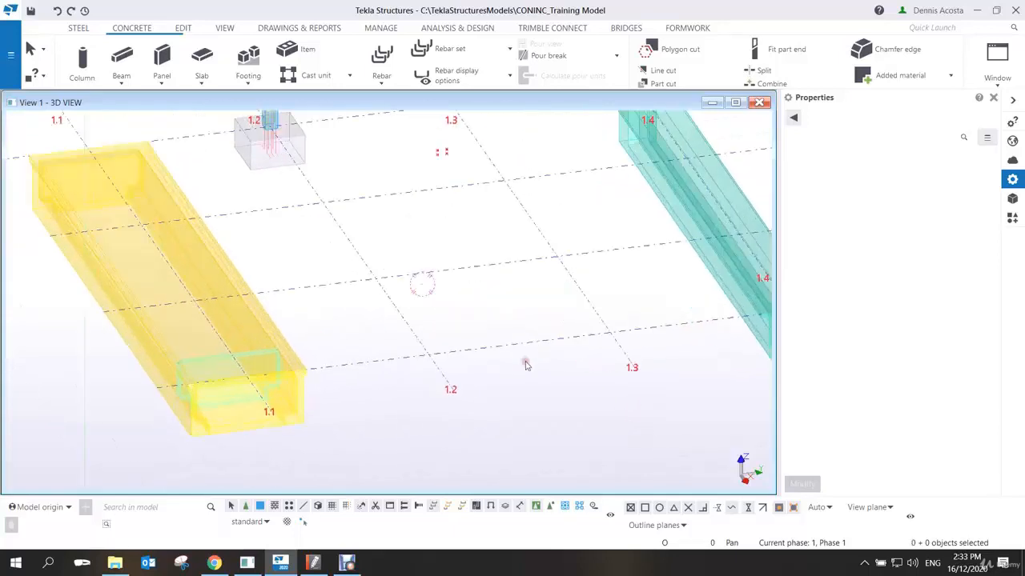
# Model a 6000 by 6000 mm concrete slab between grids 1.2 and 1.3 by picking its four corners at the grid intersections.
pyautogui.scroll(-3, 534, 365)
pyautogui.scroll(3, 472, 405)
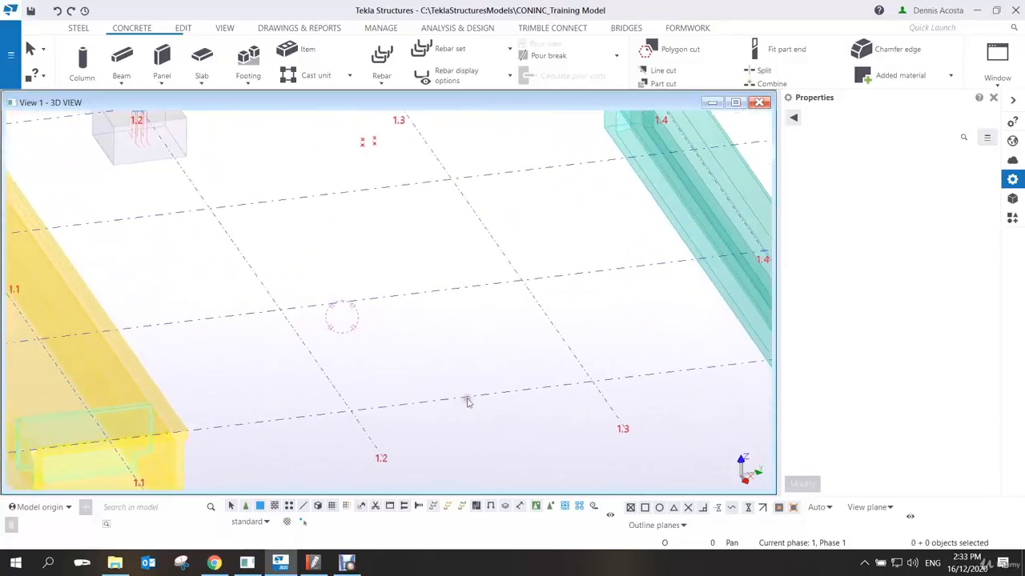
pyautogui.click(204, 60)
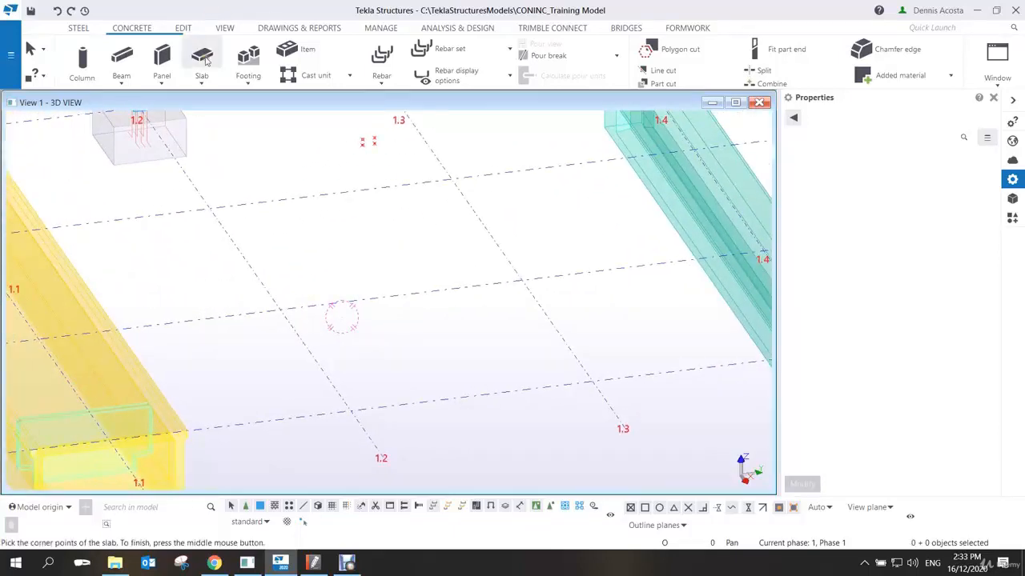
pyautogui.click(282, 305)
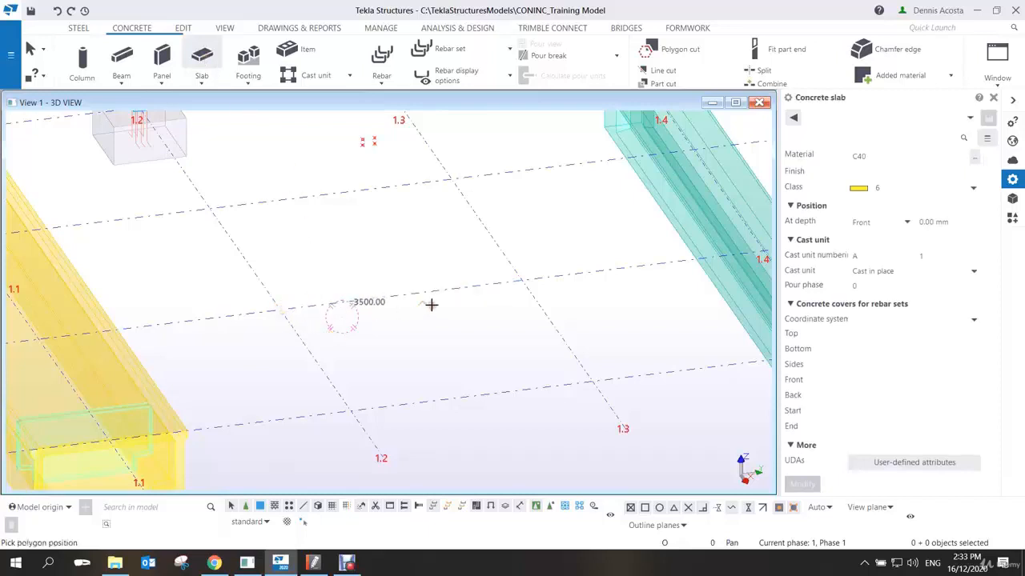
pyautogui.click(523, 285)
pyautogui.click(600, 380)
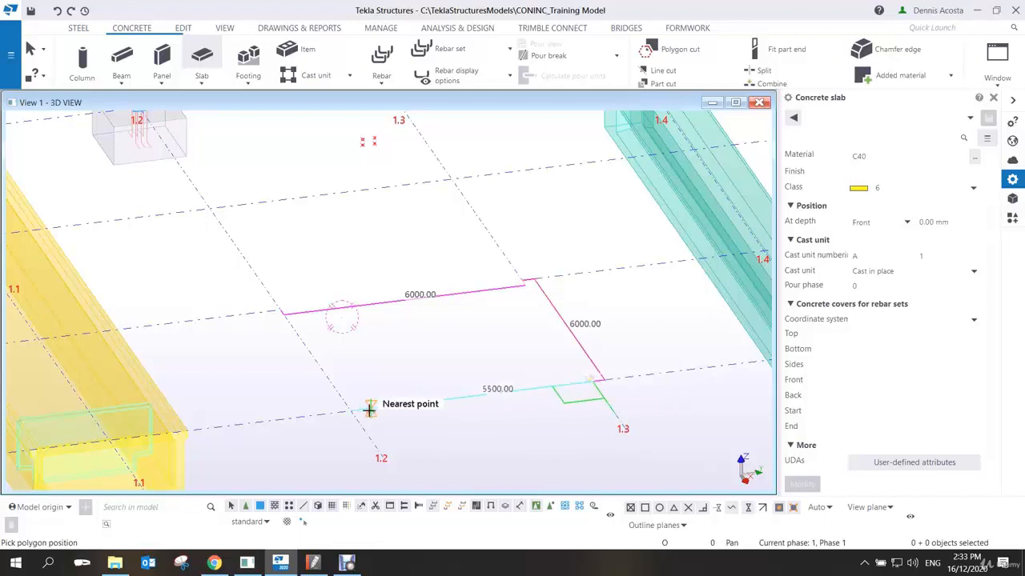
pyautogui.click(349, 410)
pyautogui.middleClick(341, 355)
pyautogui.rightClick(360, 244)
pyautogui.click(378, 248)
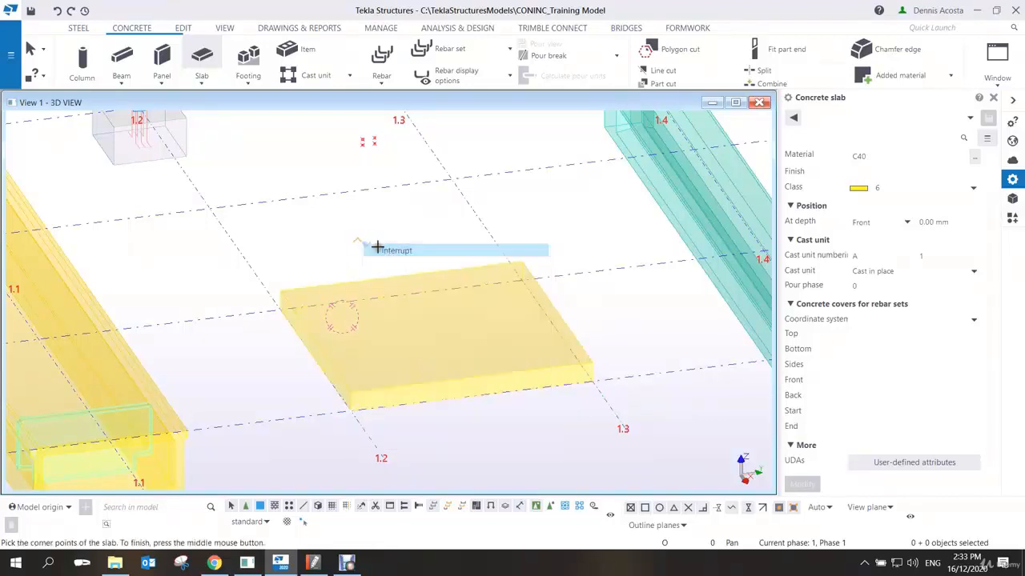
# Start a single rebar for the slab and set both its start and end hook types to No hook.
pyautogui.scroll(2, 493, 384)
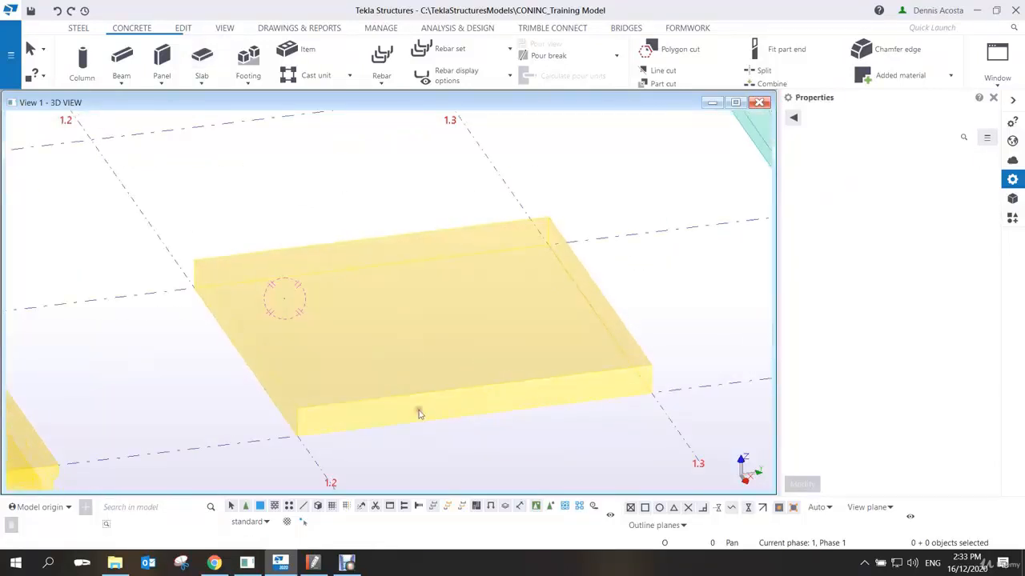
pyautogui.moveTo(297, 405); pyautogui.dragTo(390, 355, button='middle')
pyautogui.scroll(1, 412, 359)
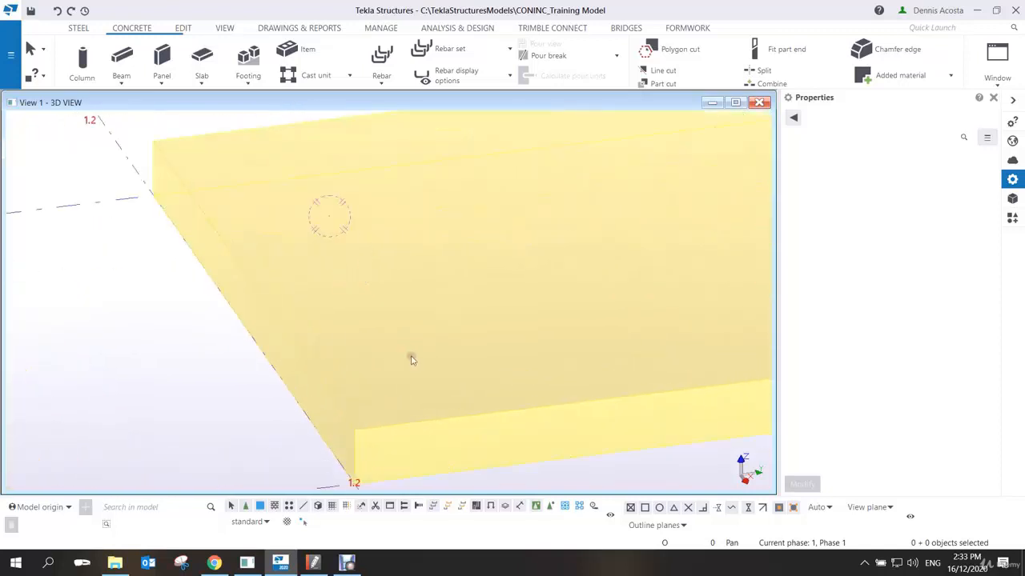
pyautogui.scroll(-3, 412, 359)
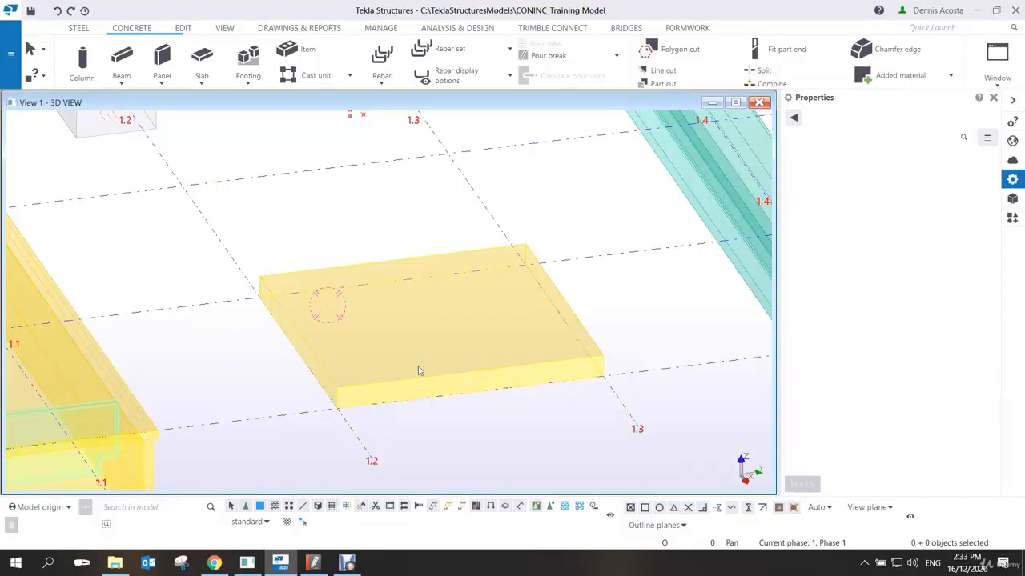
pyautogui.scroll(6, 377, 429)
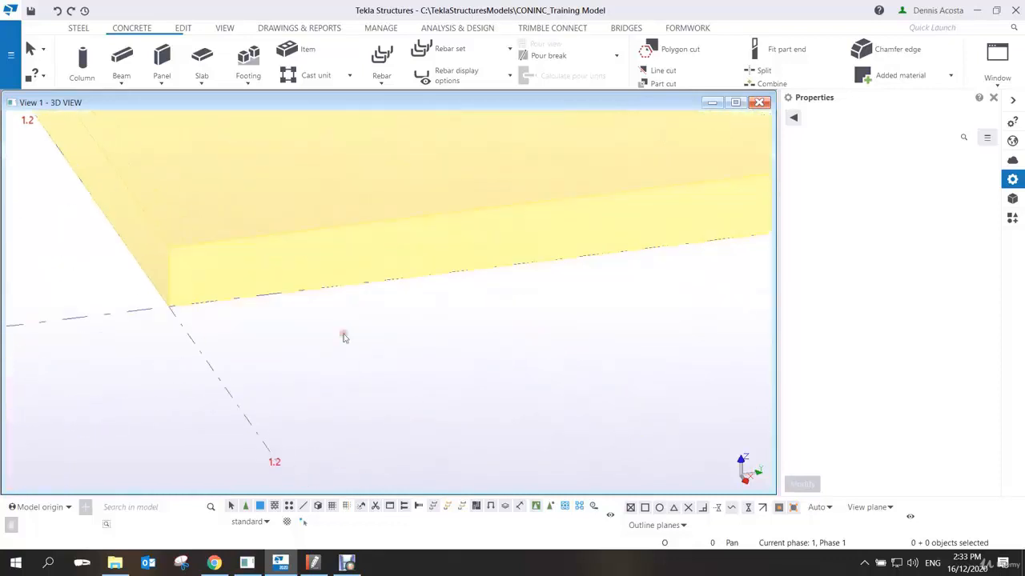
pyautogui.scroll(-2, 206, 265)
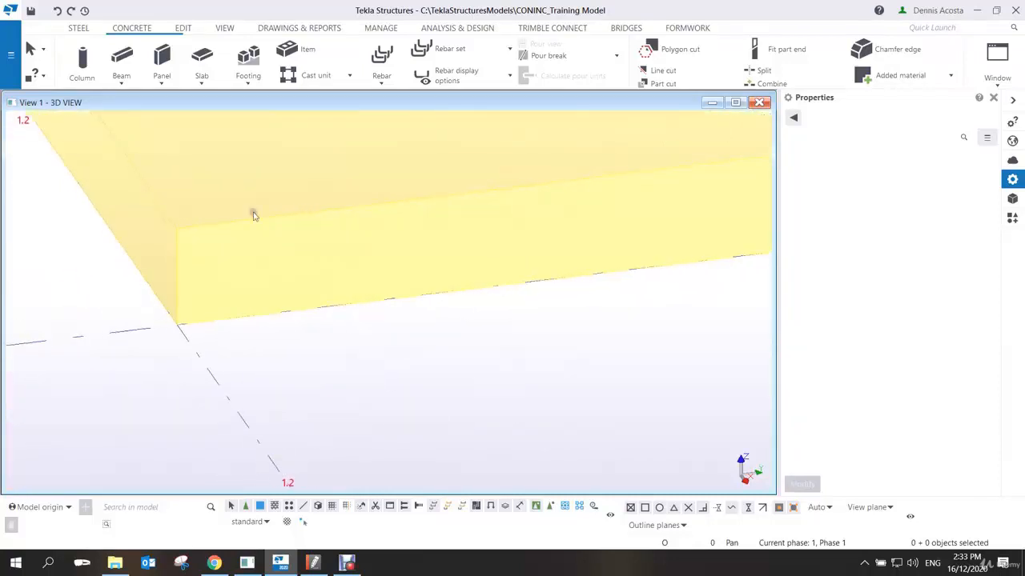
pyautogui.click(381, 80)
pyautogui.click(388, 130)
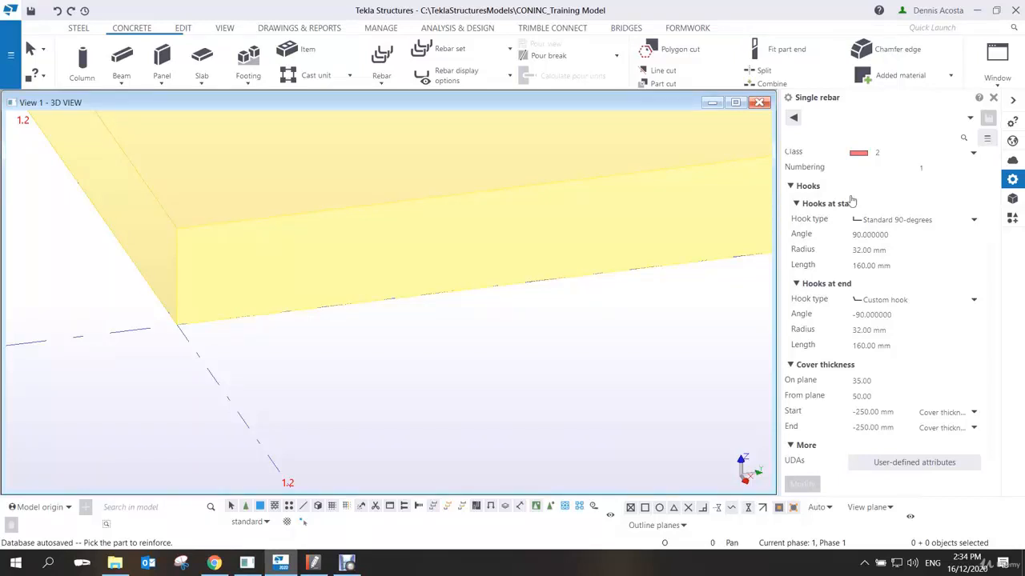
pyautogui.click(903, 220)
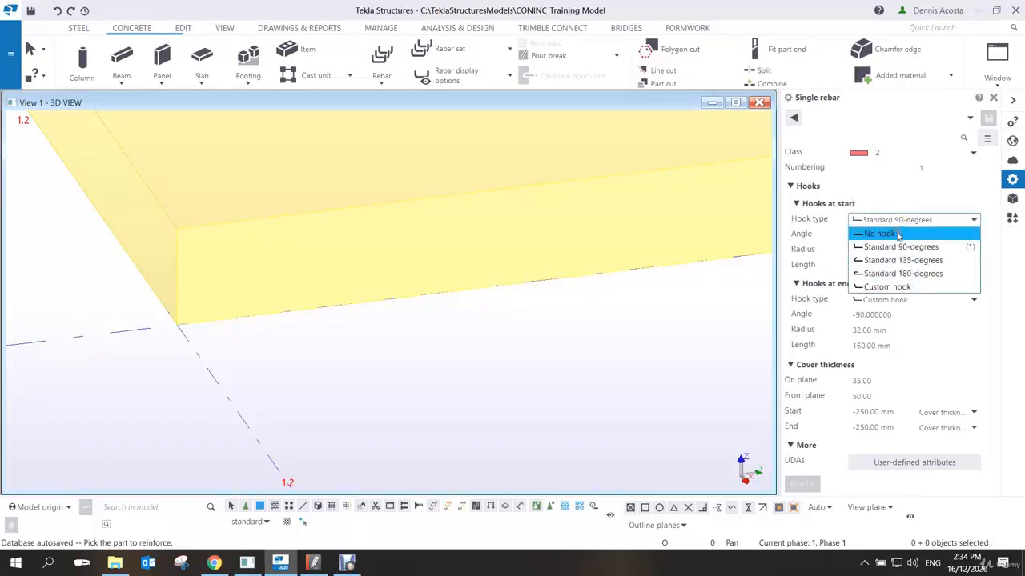
pyautogui.click(898, 234)
pyautogui.click(900, 300)
pyautogui.click(888, 314)
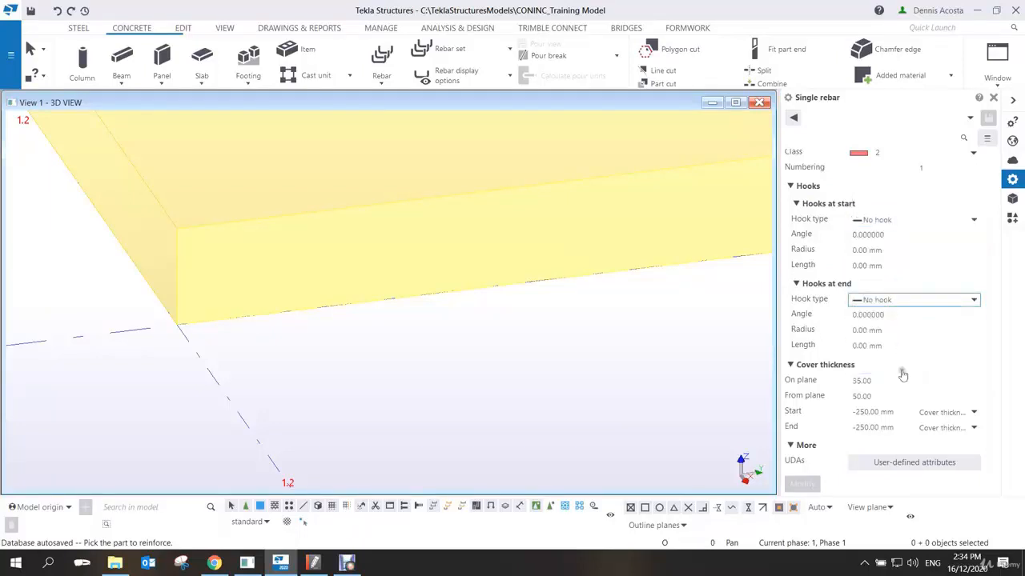
# Set the single rebar's on-plane, from-plane, start and end cover thickness to 0.
pyautogui.moveTo(897, 380); pyautogui.dragTo(817, 386)
pyautogui.moveTo(879, 397); pyautogui.dragTo(831, 401)
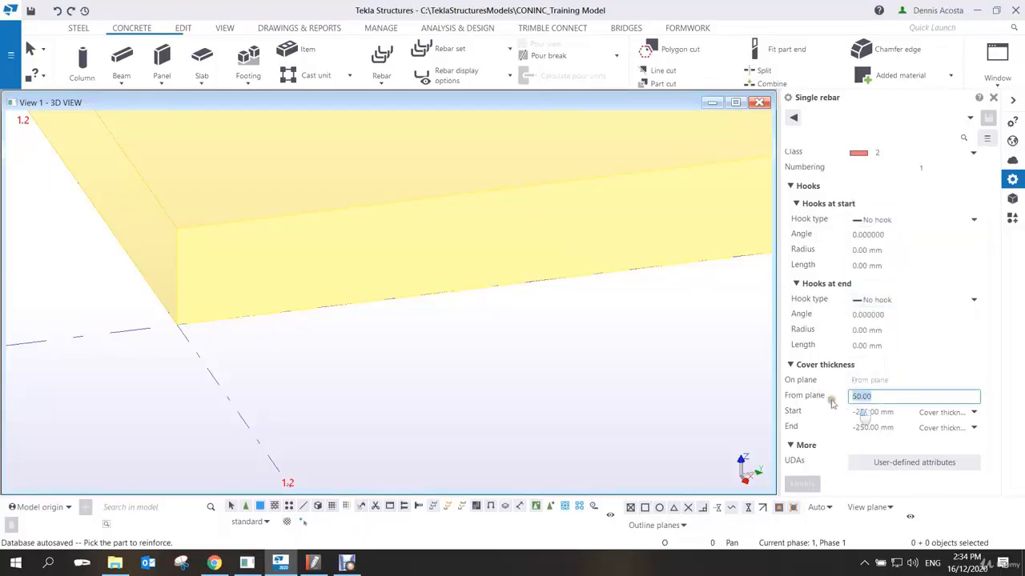
pyautogui.write('0')
pyautogui.moveTo(893, 411); pyautogui.dragTo(909, 435)
pyautogui.write('00')
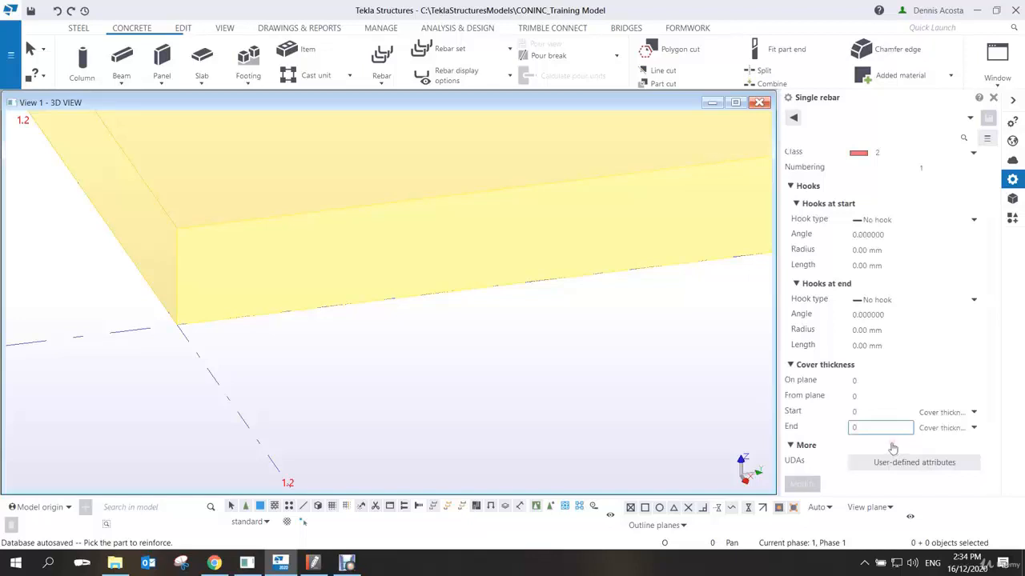
pyautogui.scroll(3, 901, 361)
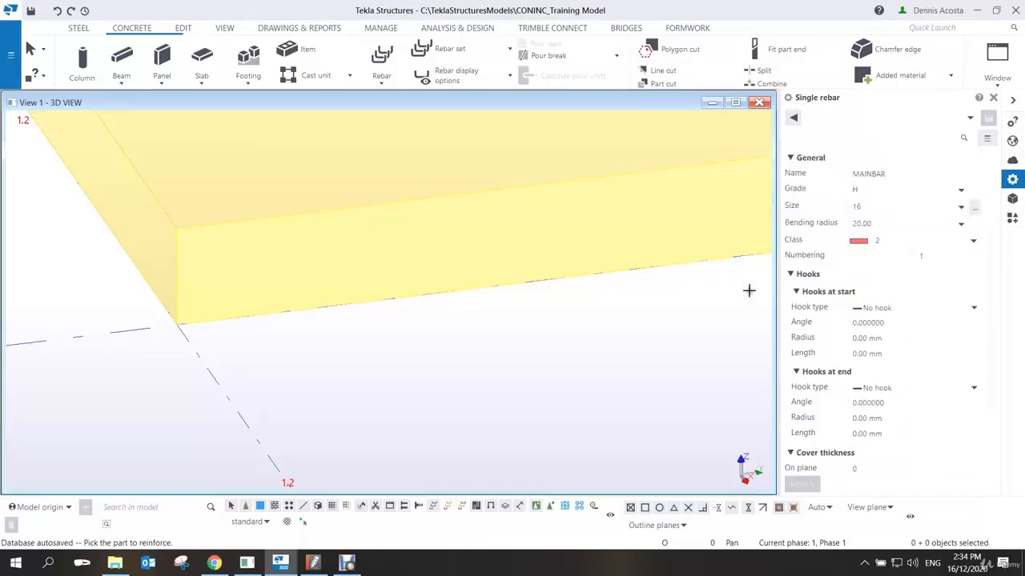
# Create a hat-shaped single bar in the slab from its corner edge's midpoint along the side face, with legs of 700, 400, 150, 400 and 700 mm.
pyautogui.moveTo(311, 231); pyautogui.dragTo(416, 242, button='middle')
pyautogui.scroll(2, 360, 238)
pyautogui.scroll(-2, 357, 237)
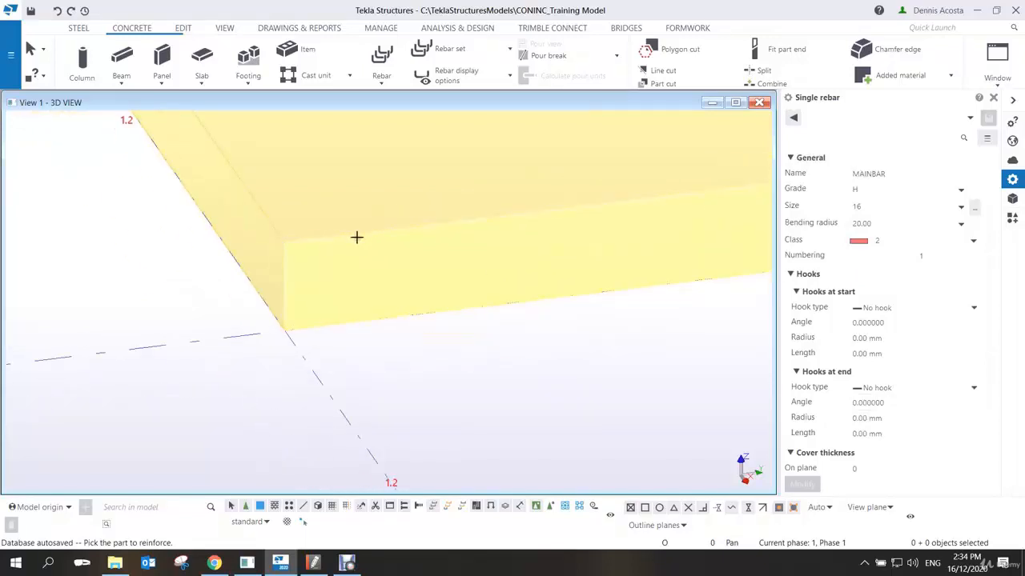
pyautogui.click(359, 234)
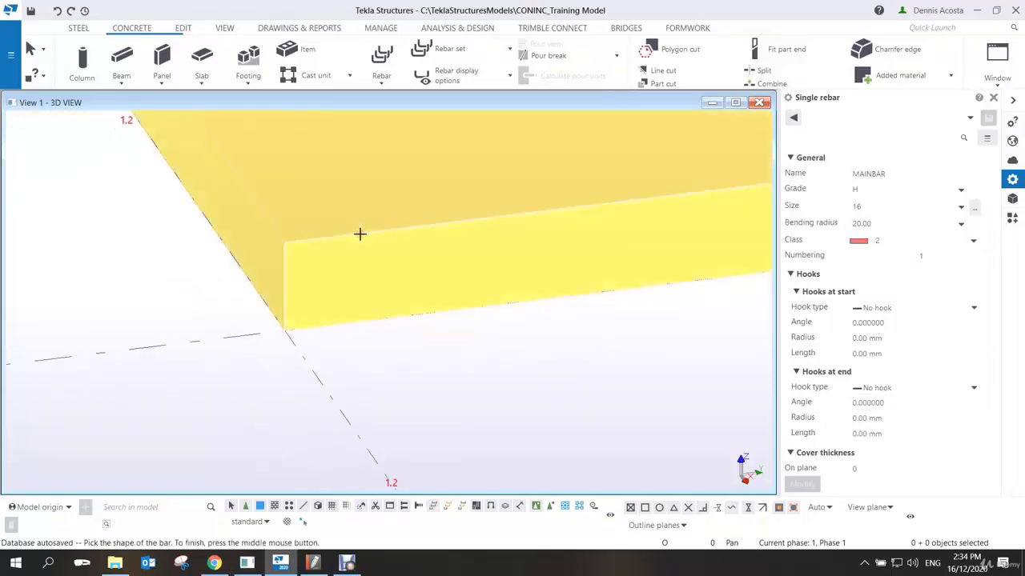
pyautogui.click(285, 288)
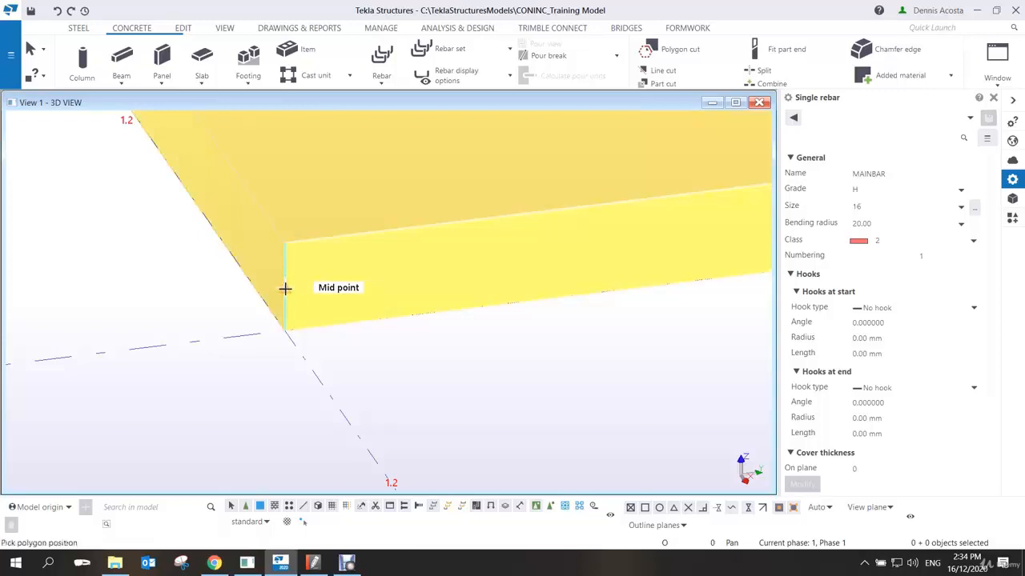
pyautogui.click(414, 272)
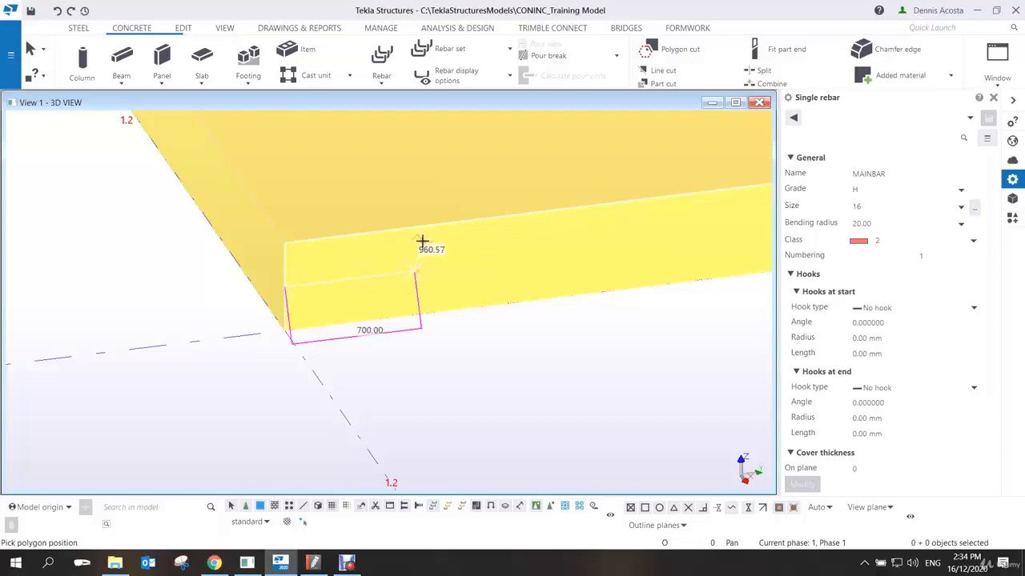
pyautogui.click(414, 202)
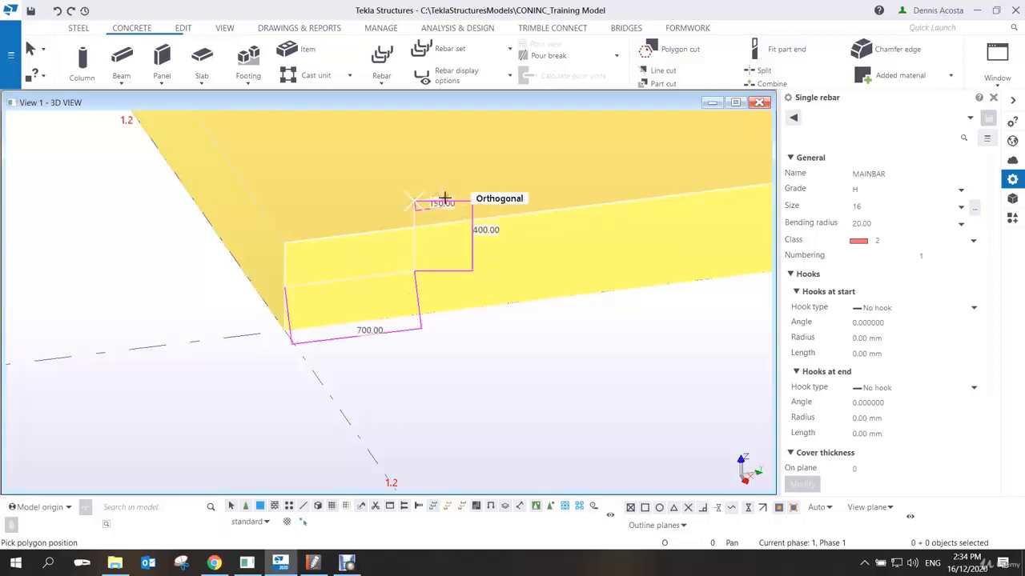
pyautogui.click(444, 200)
pyautogui.click(443, 270)
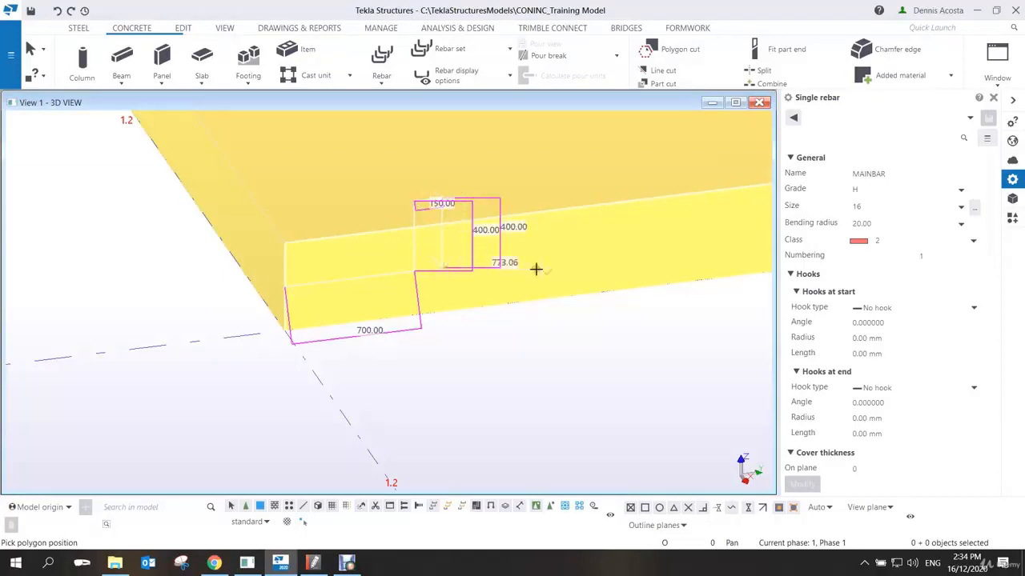
pyautogui.click(572, 252)
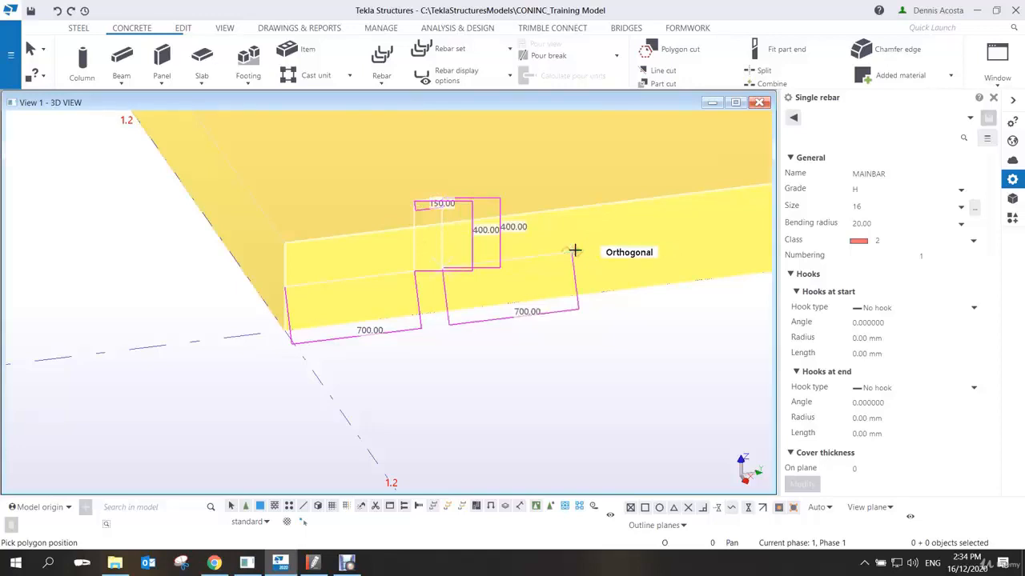
pyautogui.middleClick(669, 337)
pyautogui.rightClick(590, 185)
pyautogui.click(599, 190)
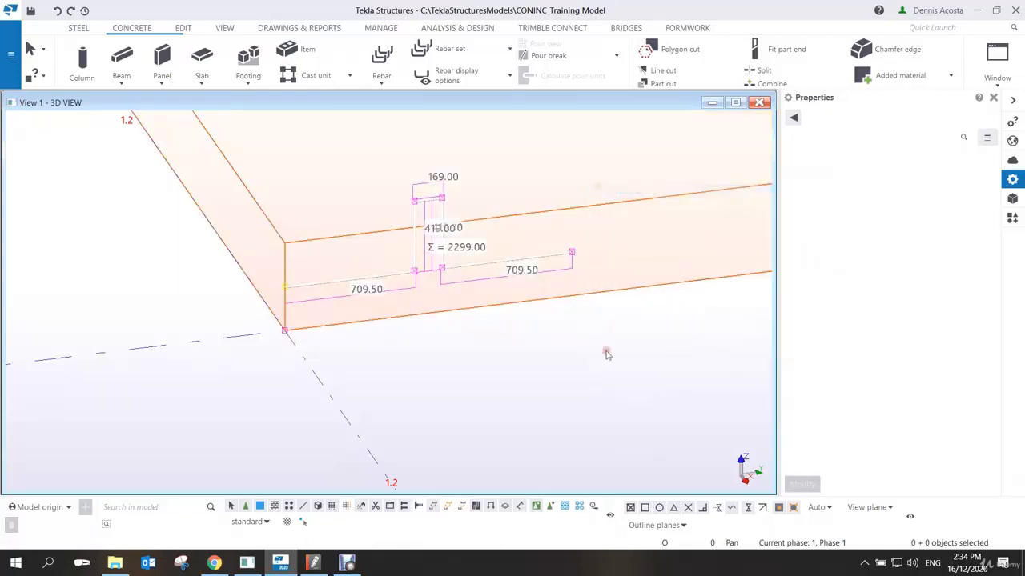
# Set the bending radius of the hat-shaped bar to 50 mm and apply the modification.
pyautogui.click(435, 214)
pyautogui.scroll(4, 434, 215)
pyautogui.click(445, 203)
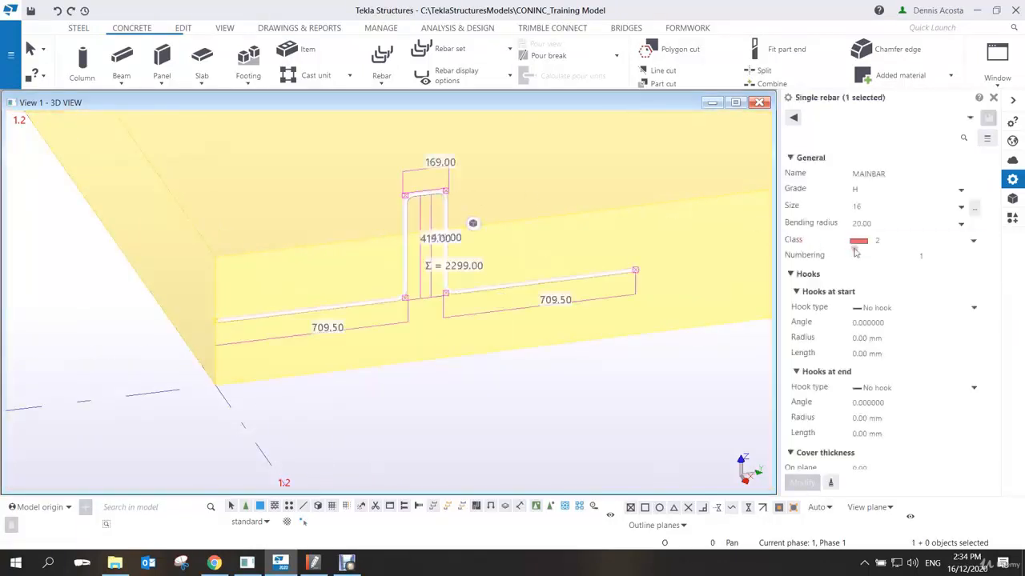
pyautogui.click(884, 226)
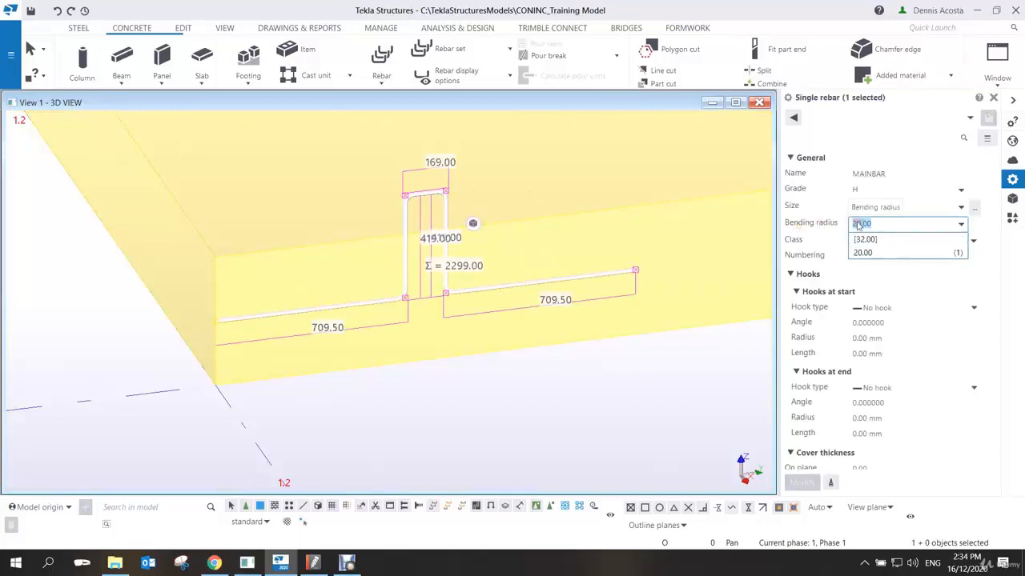
pyautogui.write('50')
pyautogui.press('Return')
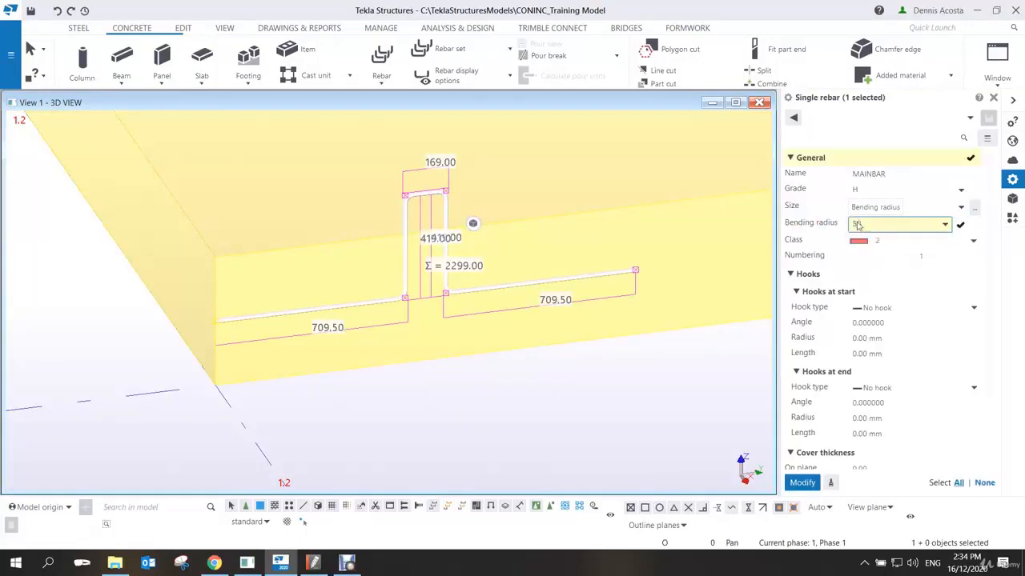
pyautogui.click(581, 377)
pyautogui.scroll(-3, 421, 291)
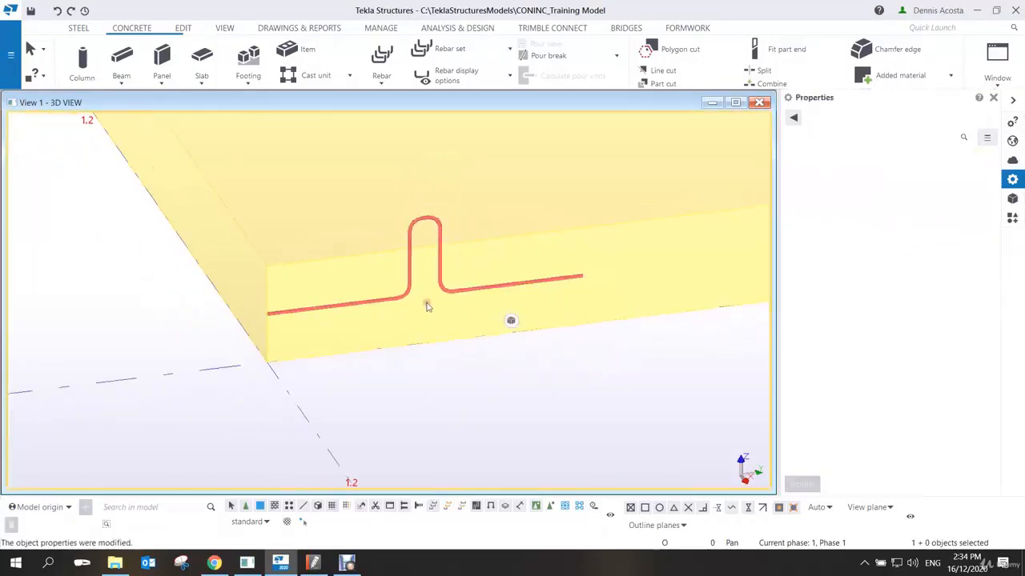
# Examine the rounded bends and the leg dimensions of the hat-shaped bar in the slab.
pyautogui.moveTo(436, 342); pyautogui.dragTo(428, 301, button='middle')
pyautogui.scroll(1, 415, 284)
pyautogui.scroll(1, 414, 280)
pyautogui.moveTo(430, 259); pyautogui.dragTo(430, 304, button='middle')
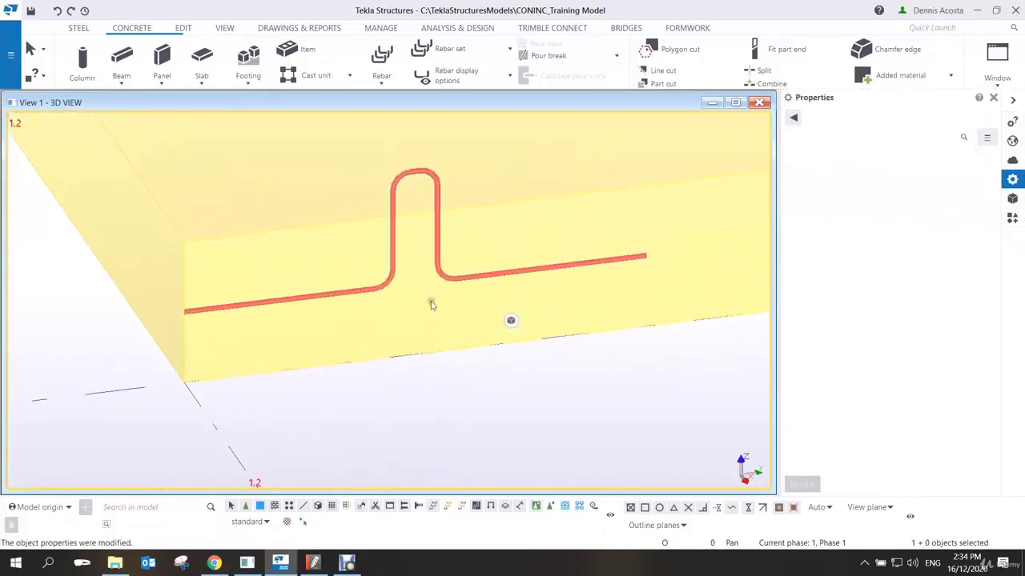
pyautogui.scroll(1, 428, 260)
pyautogui.moveTo(429, 265); pyautogui.dragTo(429, 297, button='middle')
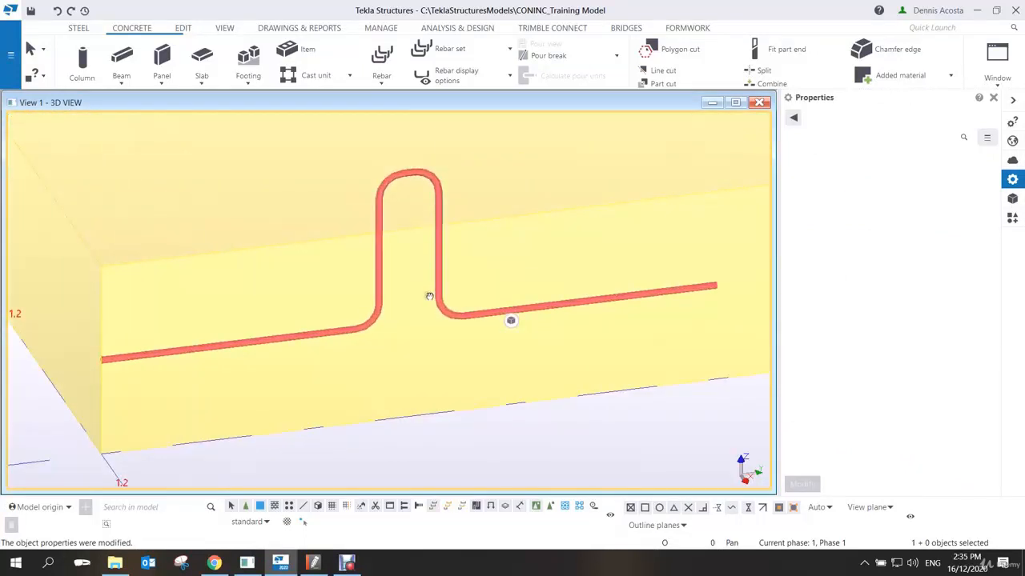
pyautogui.click(435, 180)
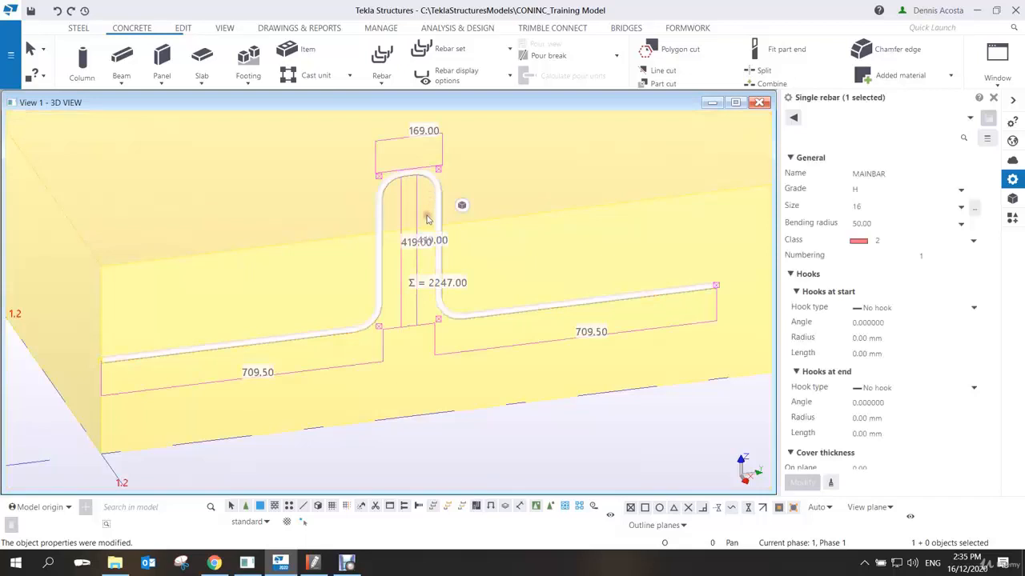
pyautogui.scroll(-4, 428, 219)
pyautogui.scroll(3, 431, 220)
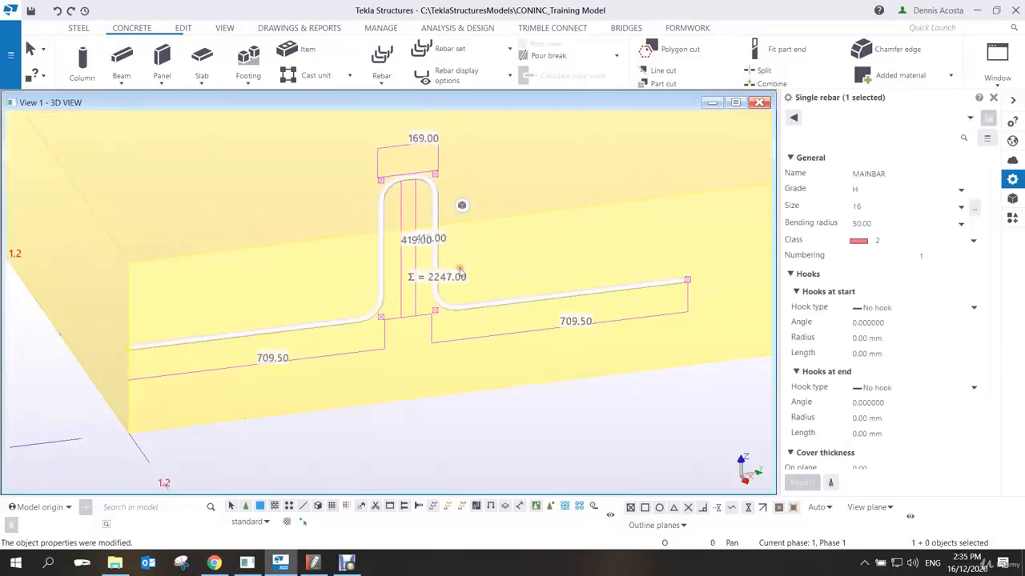
pyautogui.scroll(-3, 461, 270)
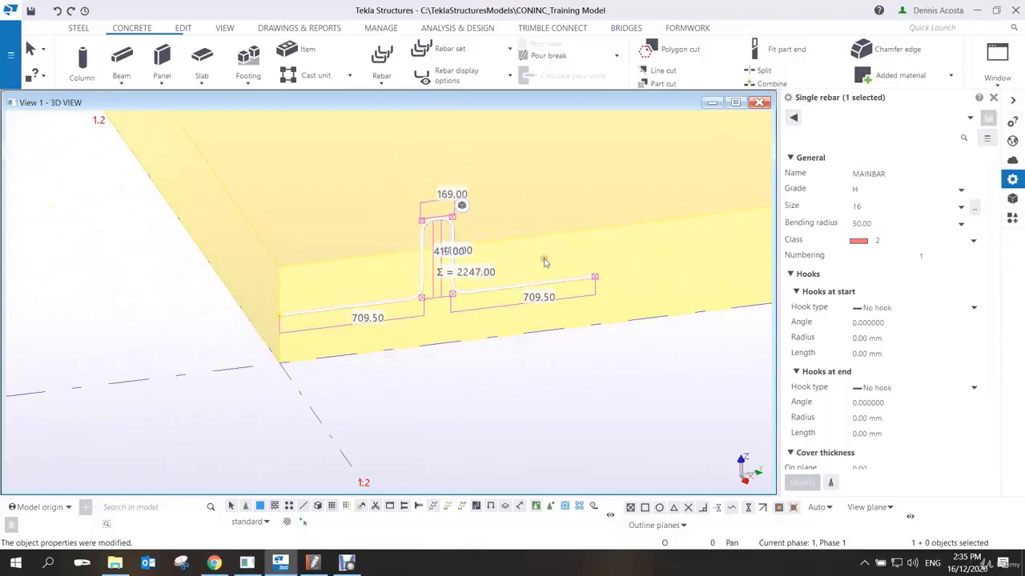
pyautogui.scroll(-2, 437, 284)
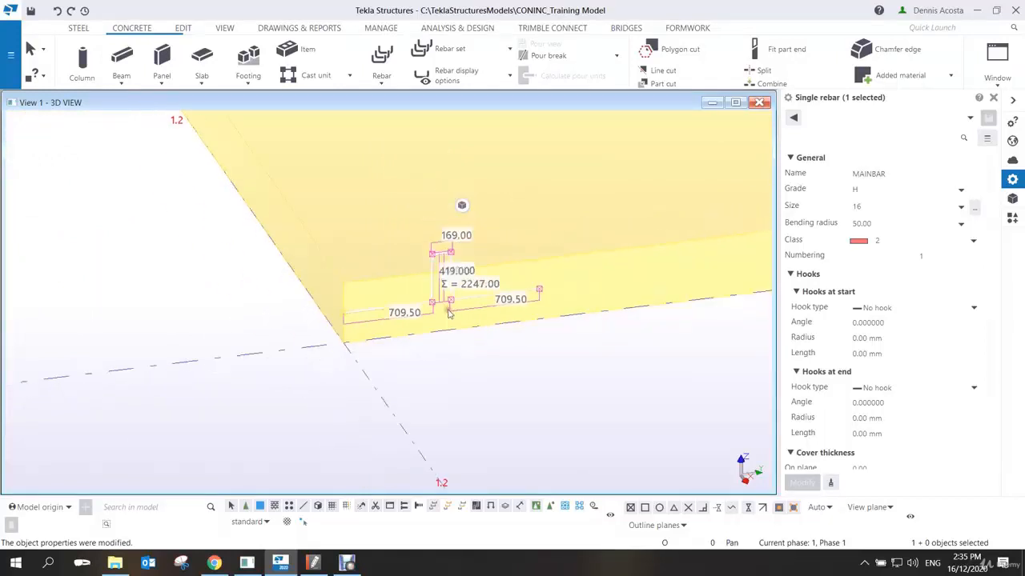
pyautogui.moveTo(430, 277); pyautogui.dragTo(457, 328, button='middle')
pyautogui.scroll(2, 400, 232)
pyautogui.moveTo(601, 322); pyautogui.dragTo(318, 226, button='middle')
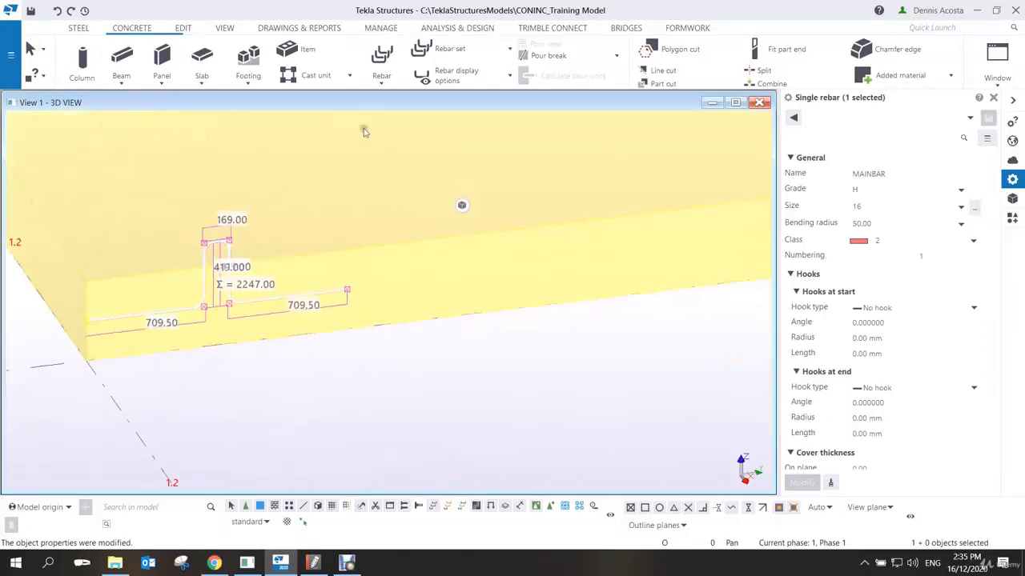
pyautogui.click(385, 83)
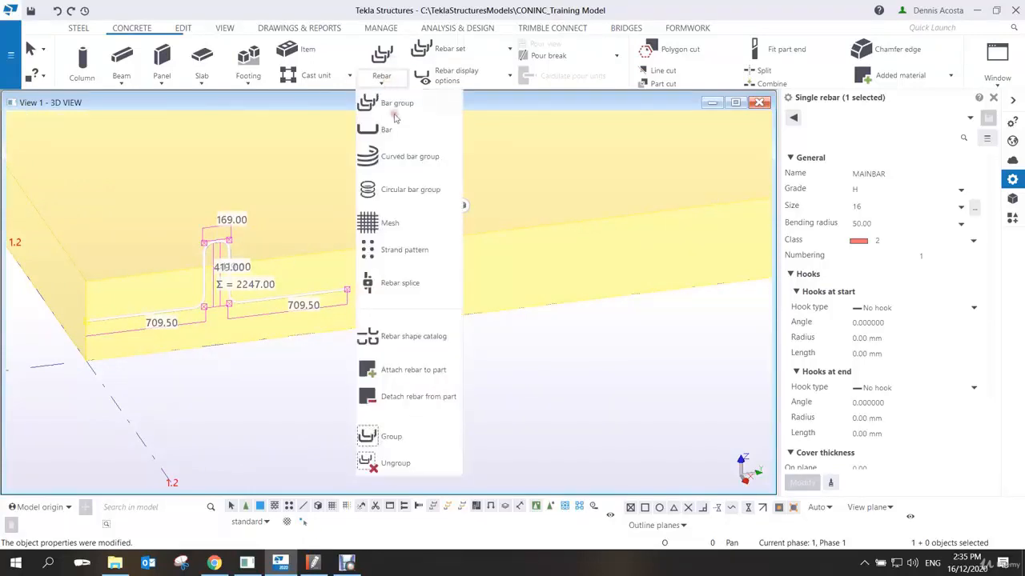
pyautogui.click(393, 127)
pyautogui.click(444, 236)
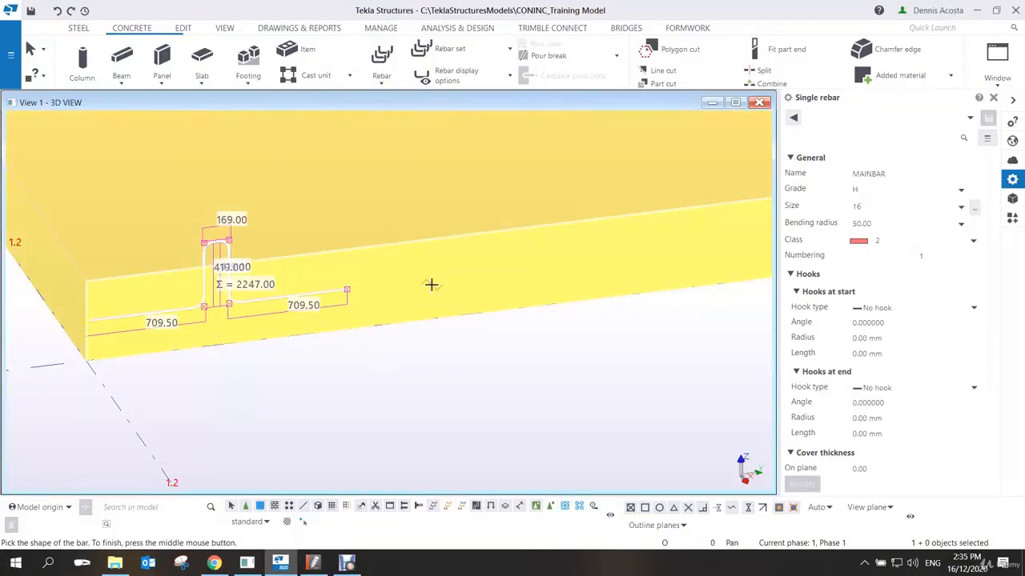
pyautogui.click(471, 284)
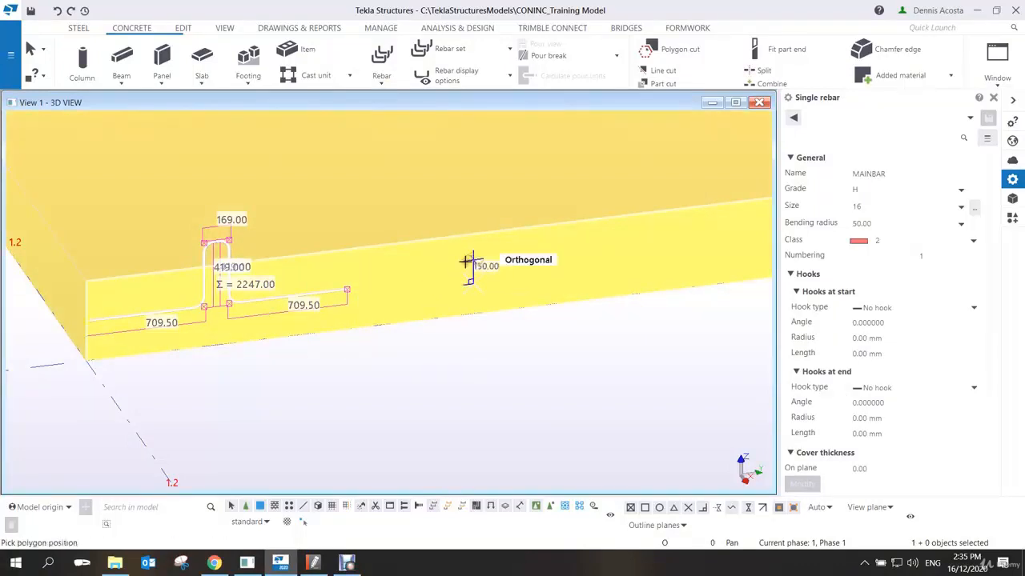
pyautogui.rightClick(493, 236)
pyautogui.click(496, 239)
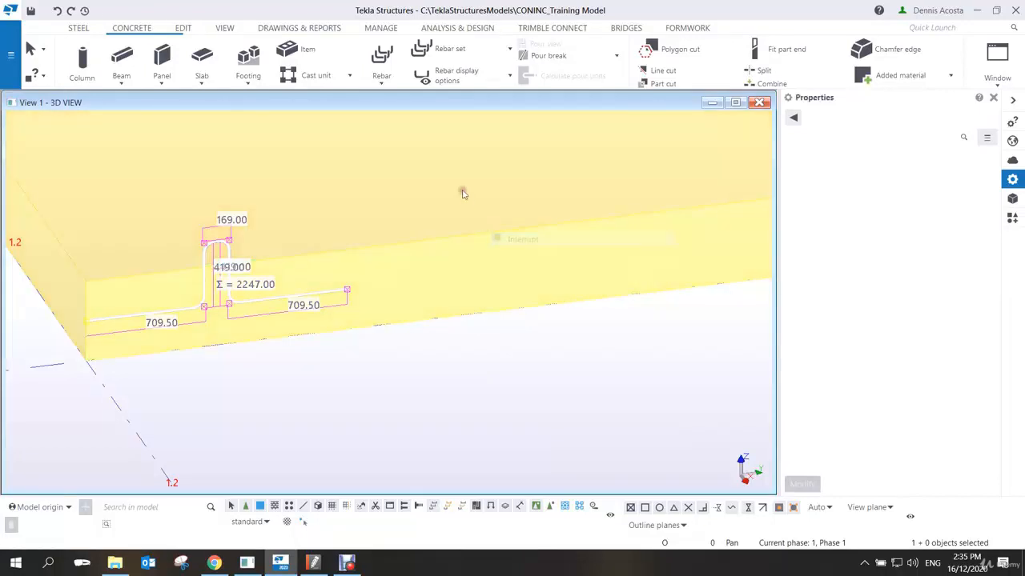
# Create a second single bar from the slab's top edge: 1000 mm inward, 400 mm up, 150 mm across, 400 mm down and 1000 mm back to the edge.
pyautogui.click(386, 81)
pyautogui.click(396, 137)
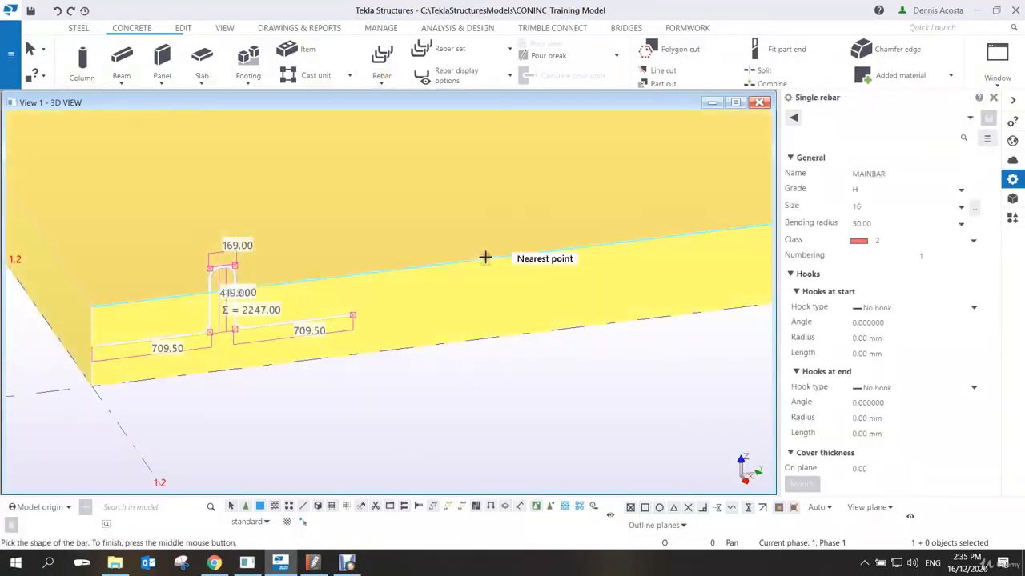
pyautogui.click(488, 256)
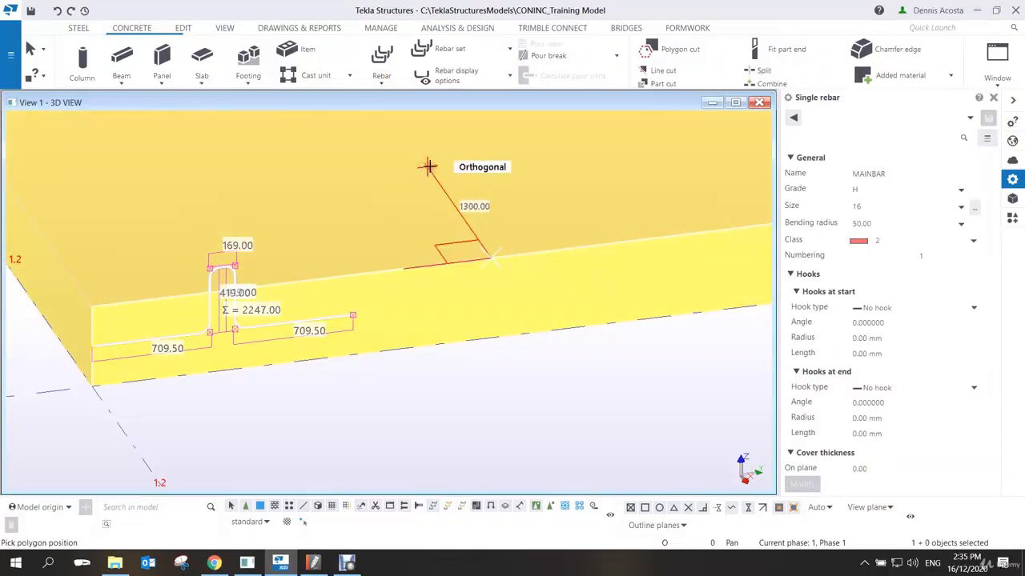
pyautogui.moveTo(429, 166); pyautogui.dragTo(430, 229, button='middle')
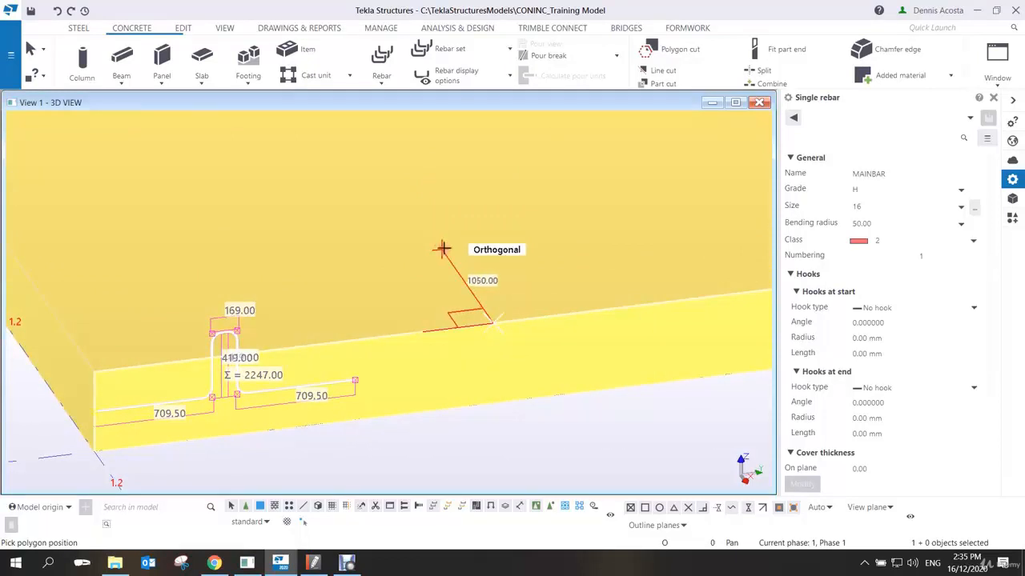
pyautogui.click(441, 250)
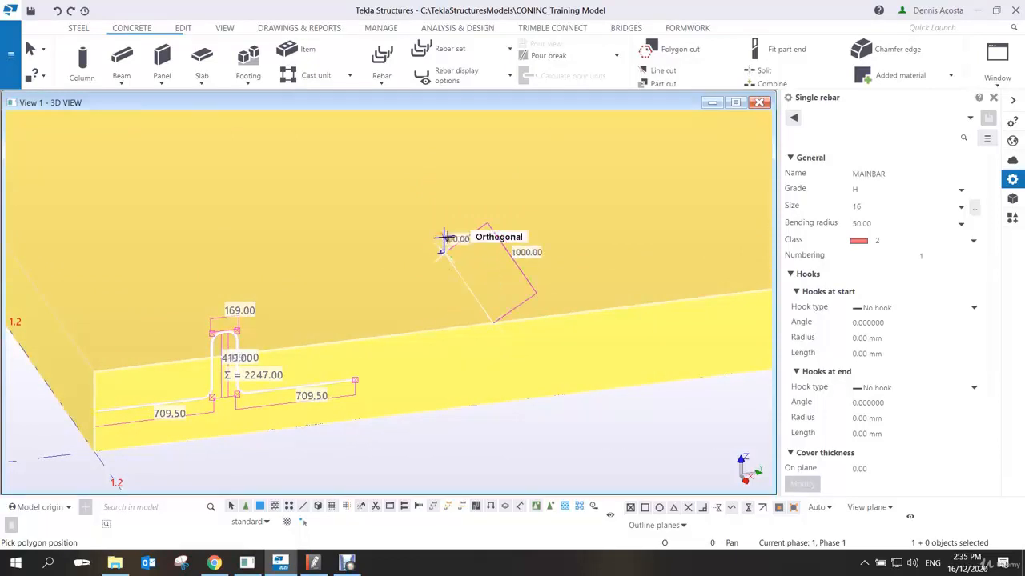
pyautogui.click(446, 189)
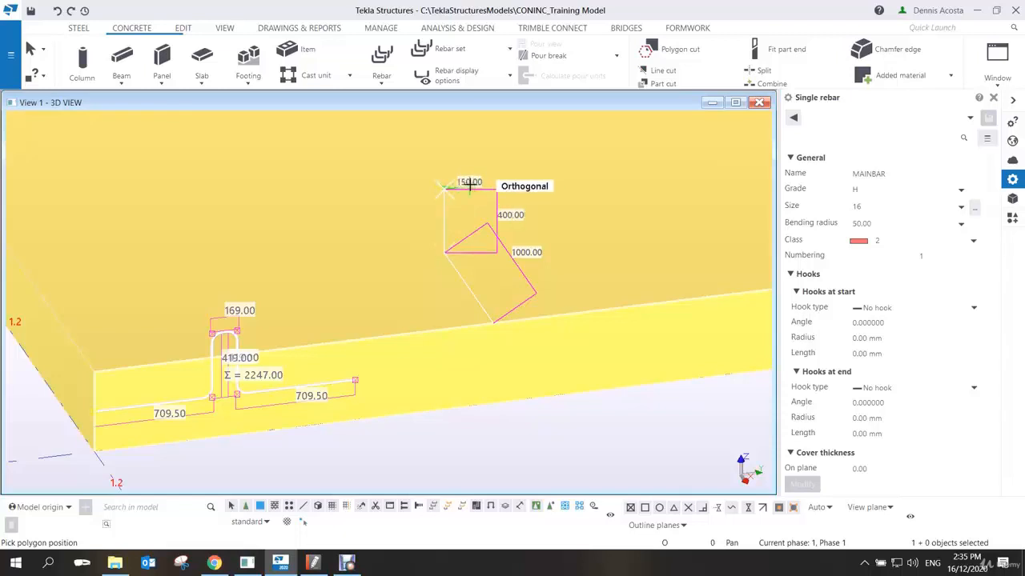
pyautogui.click(469, 190)
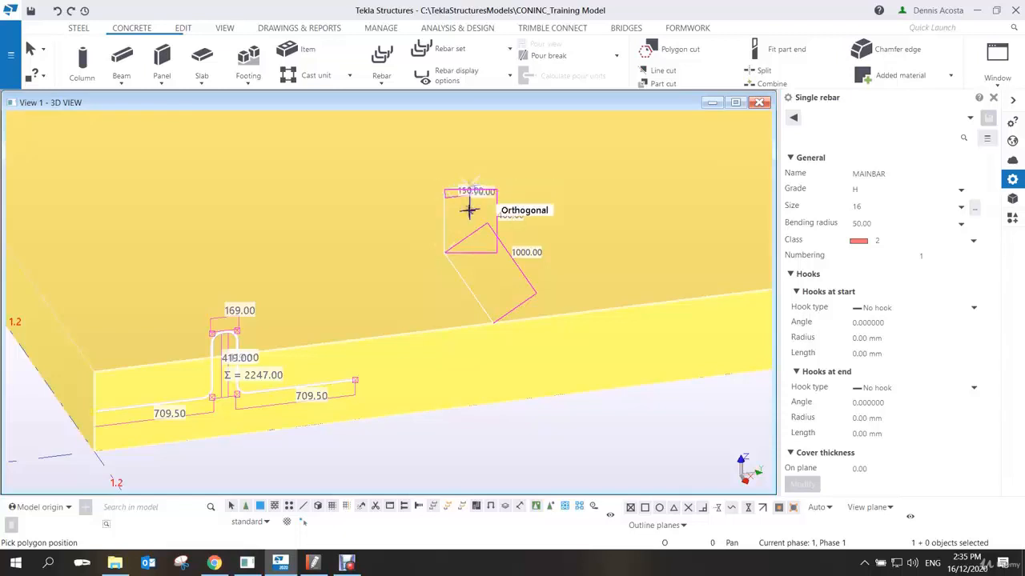
pyautogui.click(470, 250)
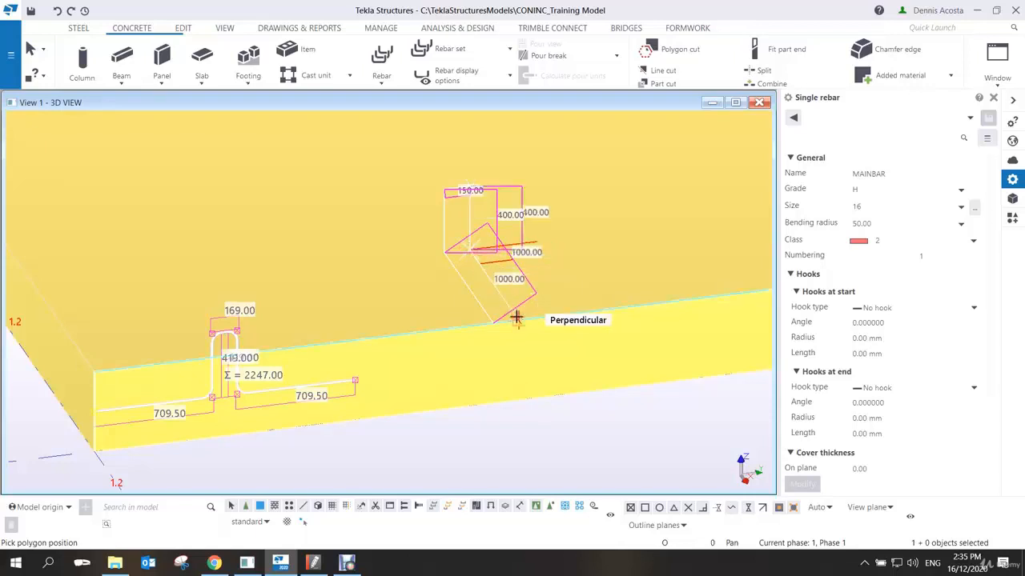
pyautogui.click(516, 318)
pyautogui.middleClick(553, 272)
pyautogui.rightClick(542, 229)
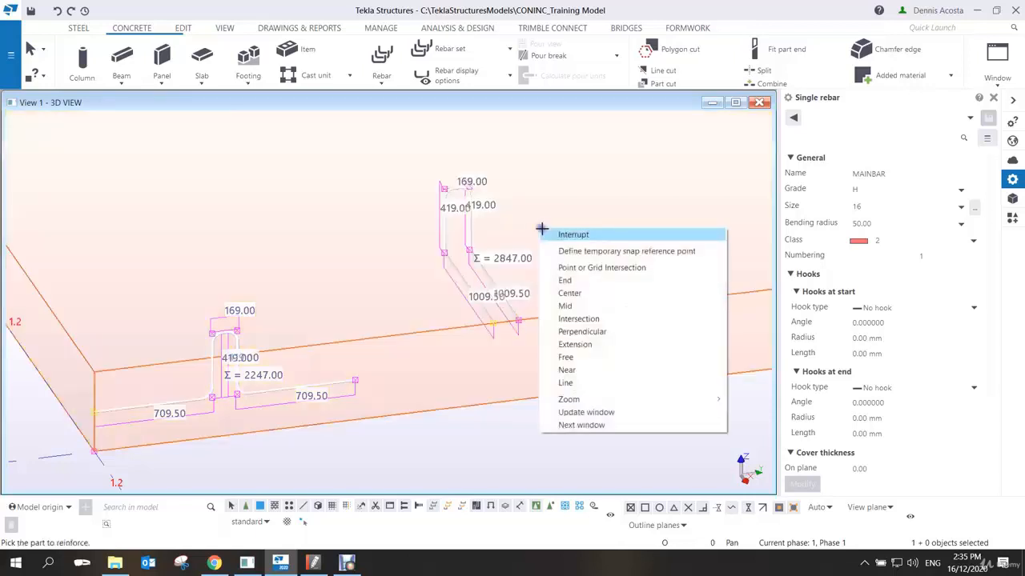
pyautogui.click(555, 237)
# Inspect both bars in the slab and select the hat-shaped bar near the slab corner for a close look at its bends.
pyautogui.scroll(3, 468, 359)
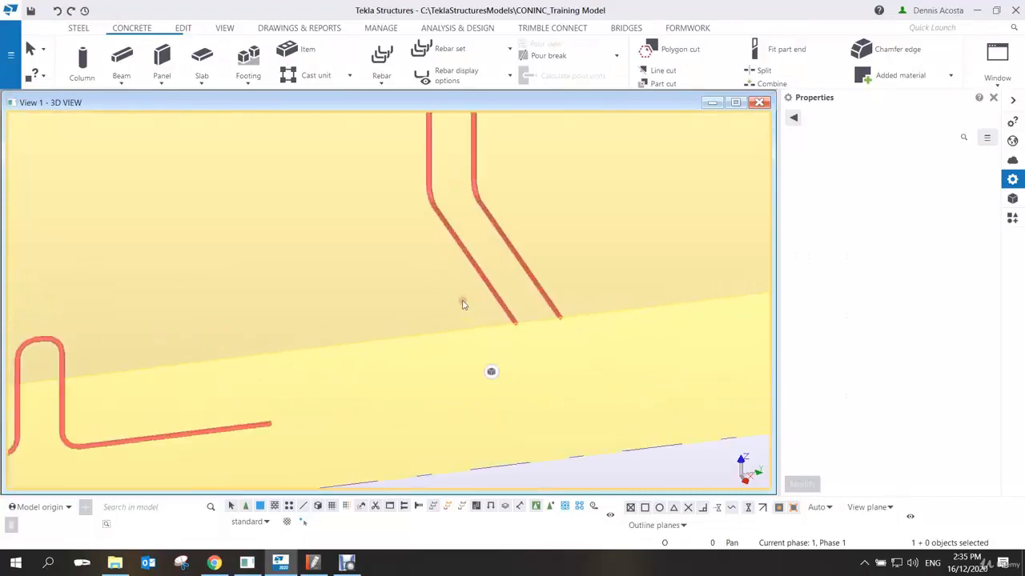
pyautogui.scroll(-2, 464, 301)
pyautogui.moveTo(451, 280); pyautogui.dragTo(523, 277, button='middle')
pyautogui.keyDown('ctrl'); pyautogui.moveTo(482, 313); pyautogui.dragTo(492, 190, button='middle'); pyautogui.keyUp('ctrl')
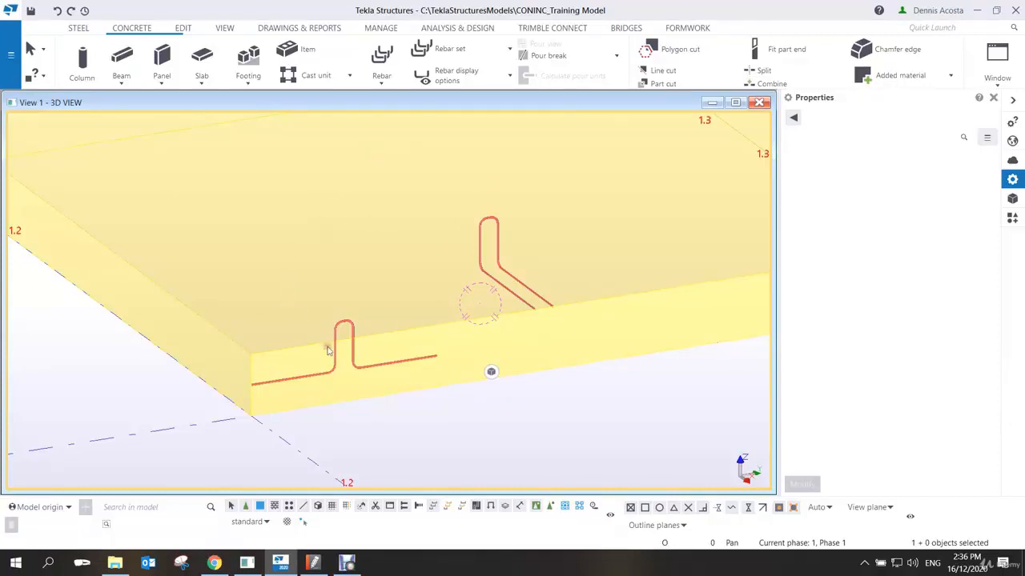
pyautogui.moveTo(332, 351); pyautogui.dragTo(362, 302, button='middle')
pyautogui.scroll(2, 361, 302)
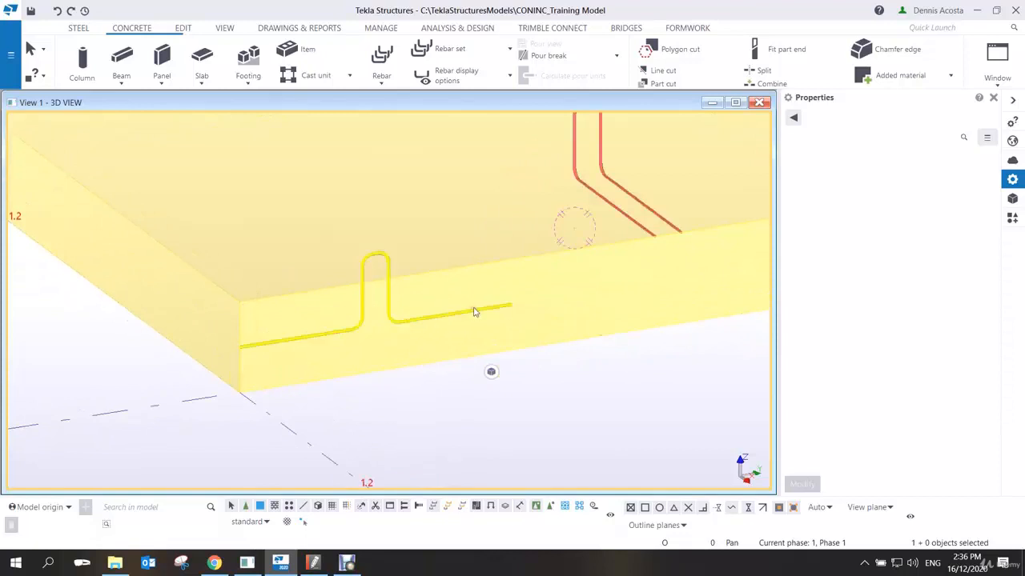
pyautogui.click(384, 258)
pyautogui.scroll(2, 385, 244)
pyautogui.scroll(2, 385, 245)
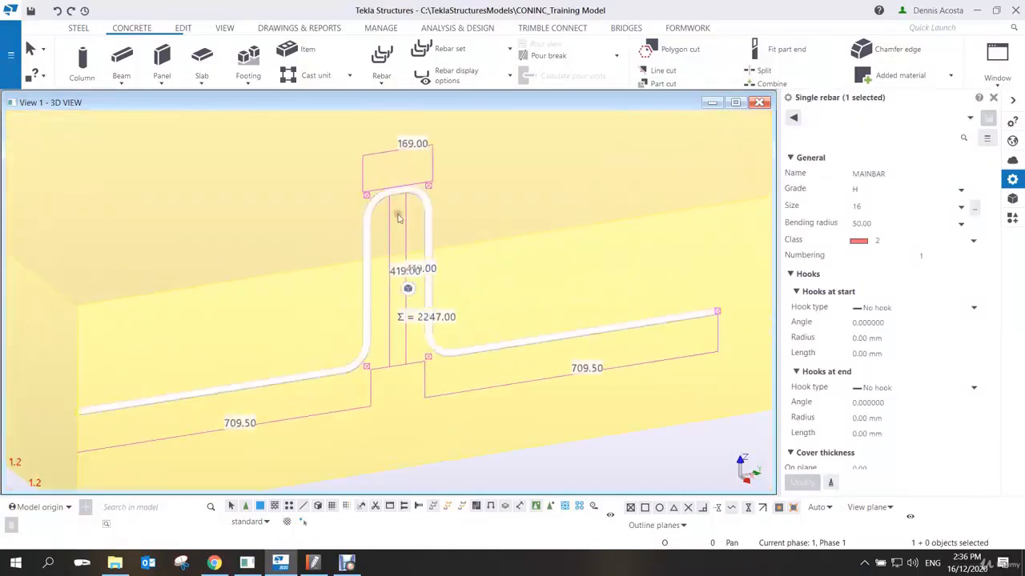
pyautogui.scroll(2, 406, 189)
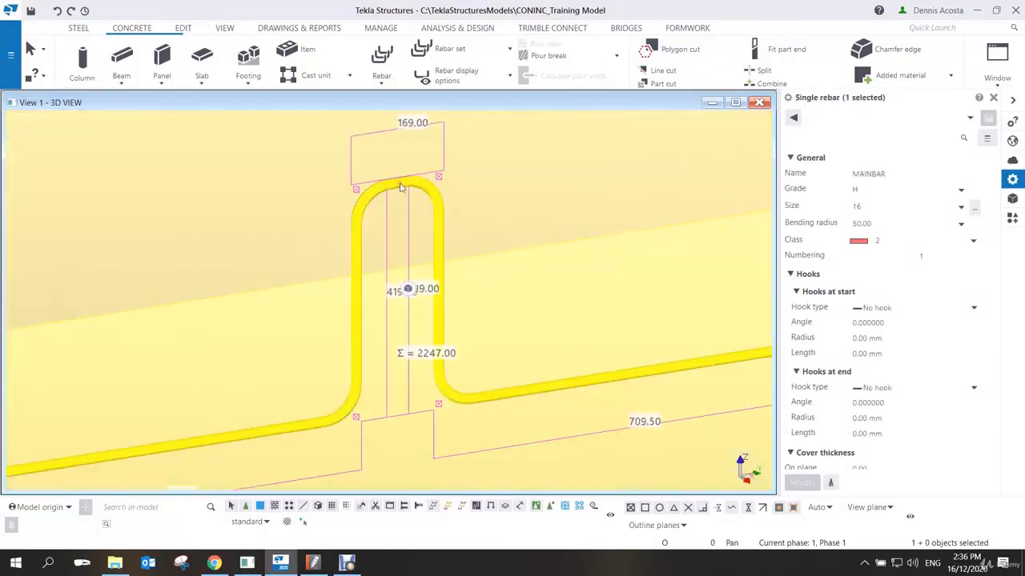
# Try a bending radius of 75 mm on the hat-shaped bar and dismiss the resulting dialog.
pyautogui.moveTo(878, 225); pyautogui.dragTo(820, 229)
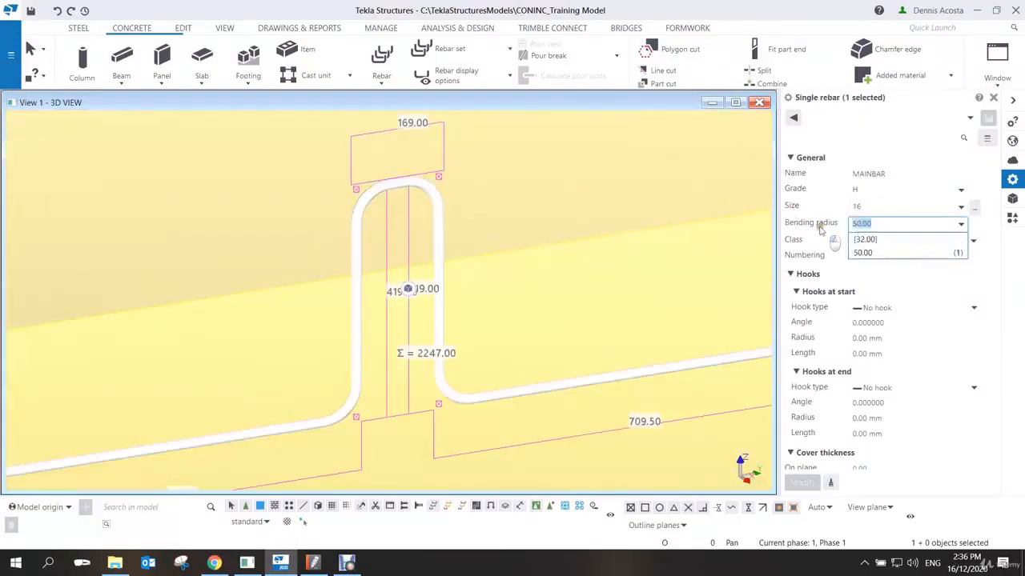
pyautogui.write('7')
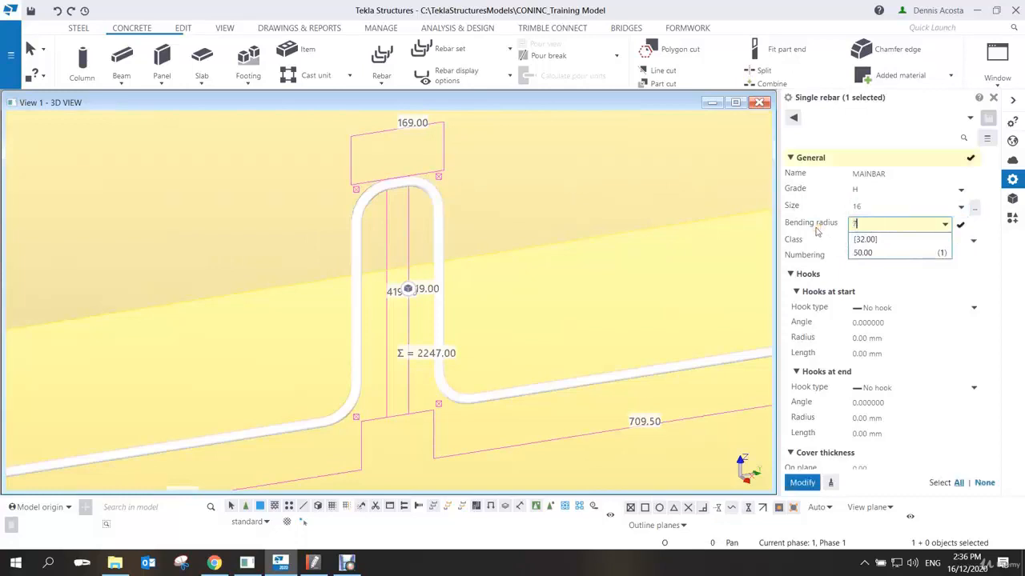
pyautogui.write('5')
pyautogui.press('Return')
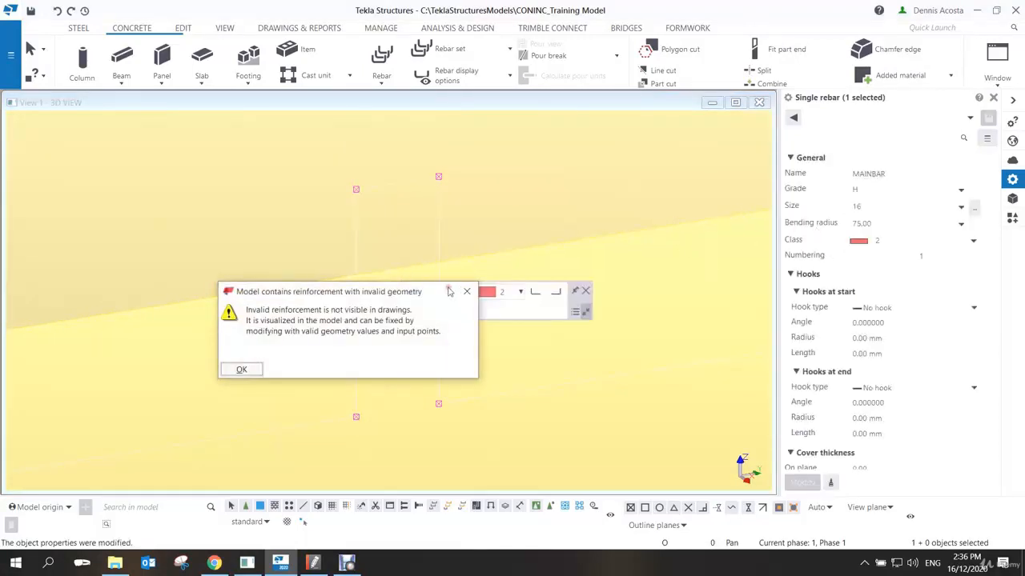
pyautogui.click(467, 293)
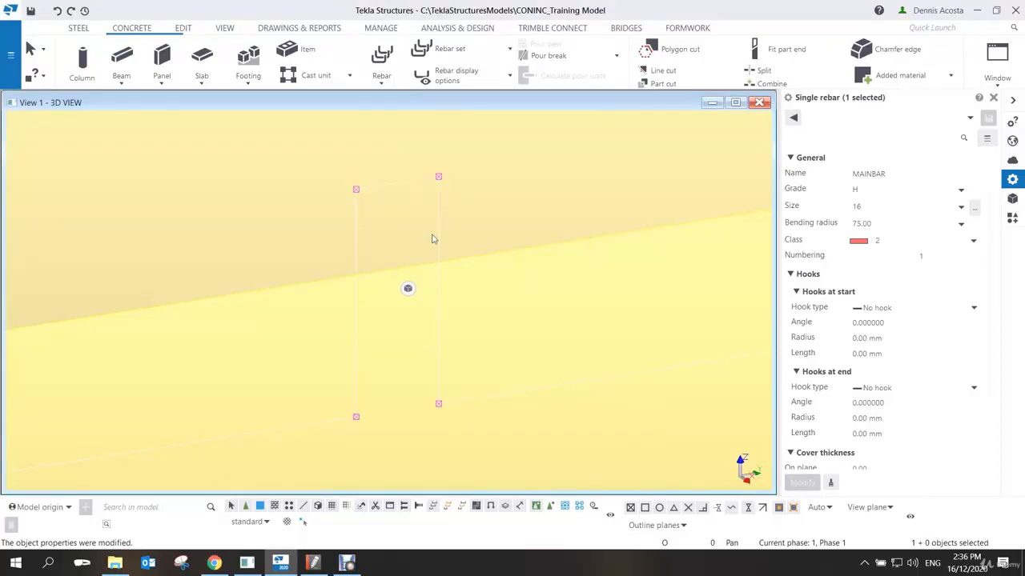
# Try a bending radius of 70 mm on the hat-shaped bar and dismiss the resulting dialog.
pyautogui.click(874, 223)
pyautogui.write('70')
pyautogui.press('Return')
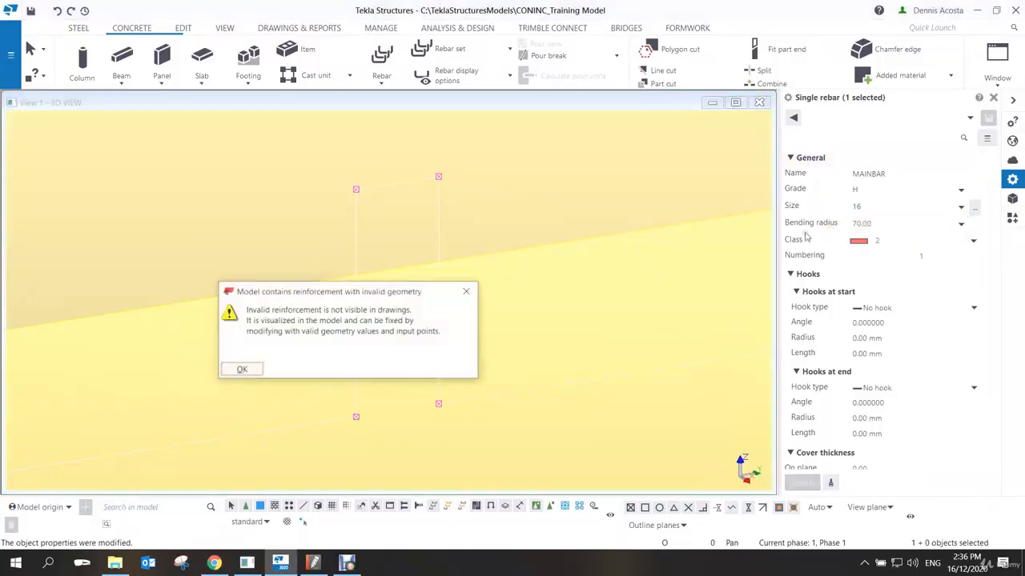
pyautogui.click(242, 370)
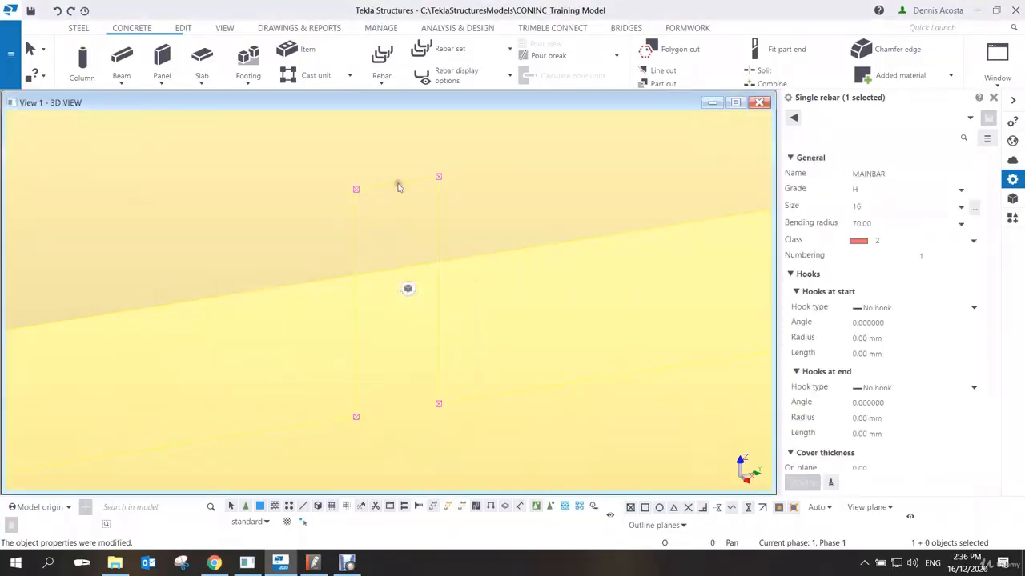
# Set the bending radius of the hat-shaped bar to 60 mm.
pyautogui.click(892, 222)
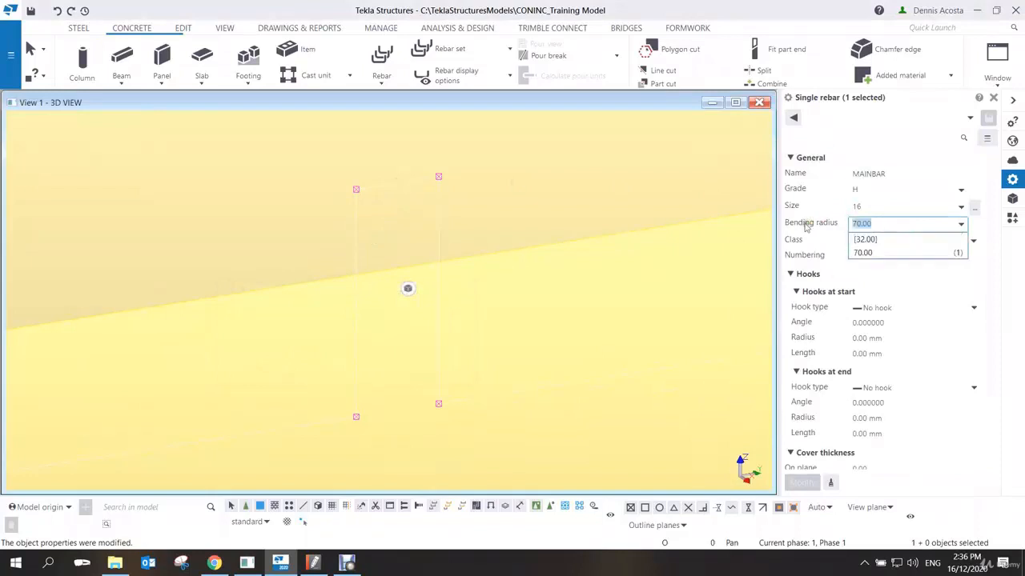
pyautogui.write('60')
pyautogui.press('Return')
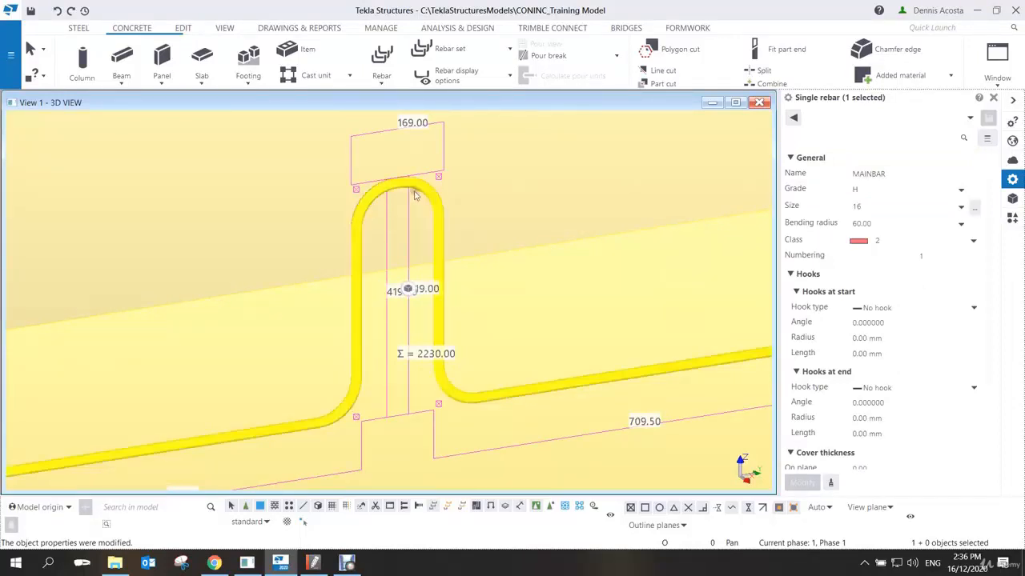
# Give the hat-shaped bar individual bending radii of 20, 60, 60 and 20 mm for its four bends.
pyautogui.click(895, 221)
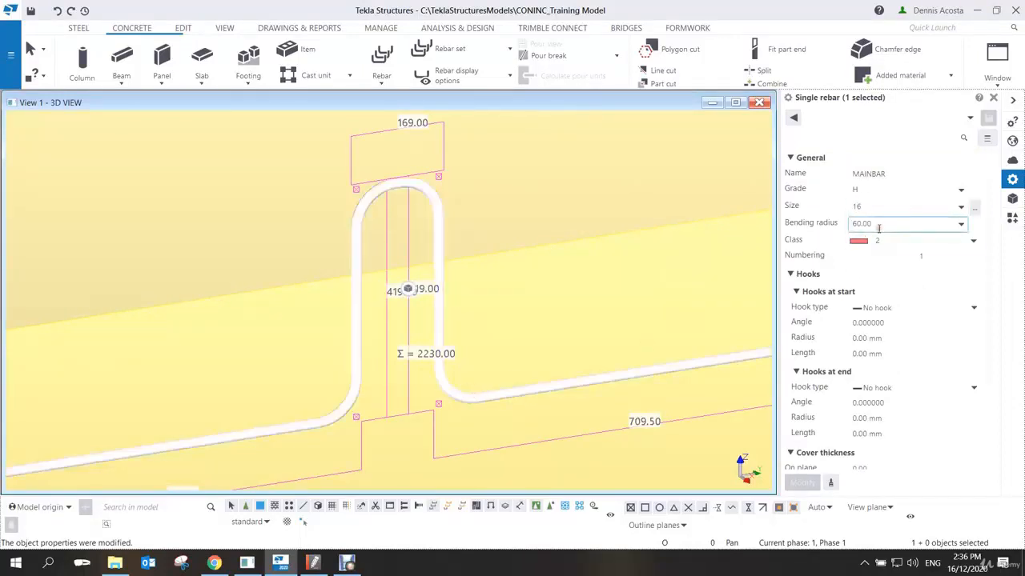
pyautogui.click(854, 226)
pyautogui.click(854, 226)
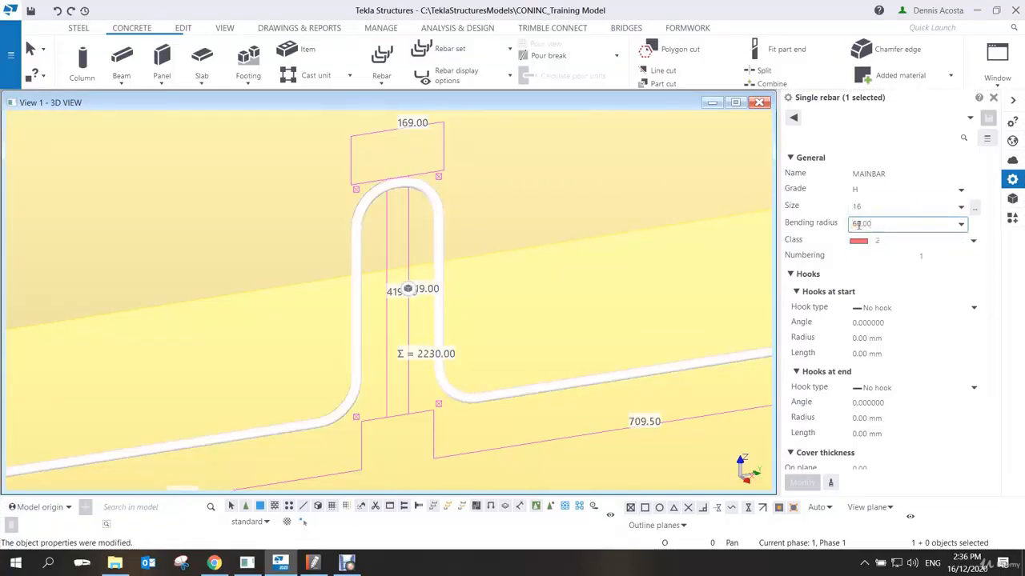
pyautogui.write('20')
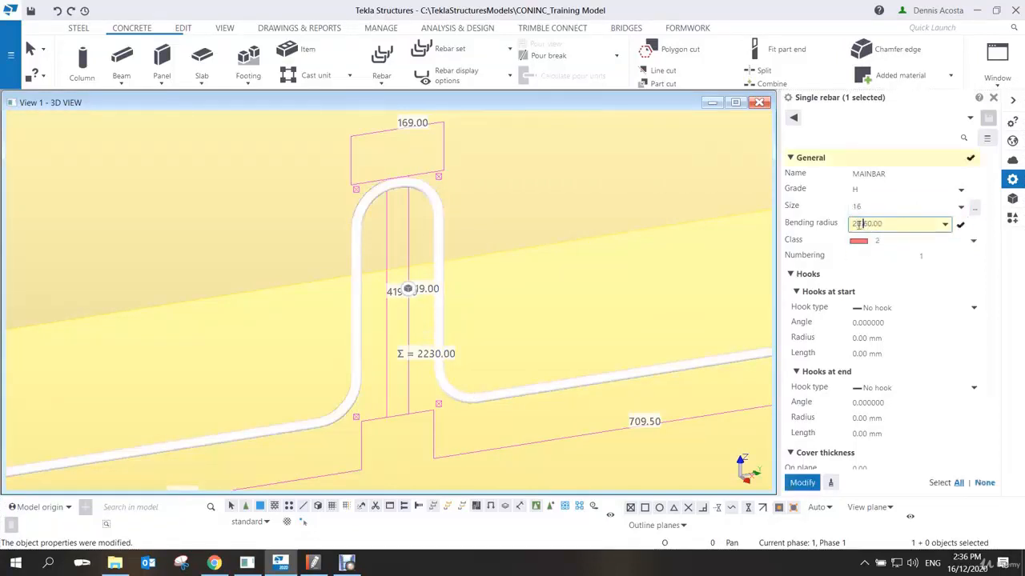
pyautogui.click(906, 224)
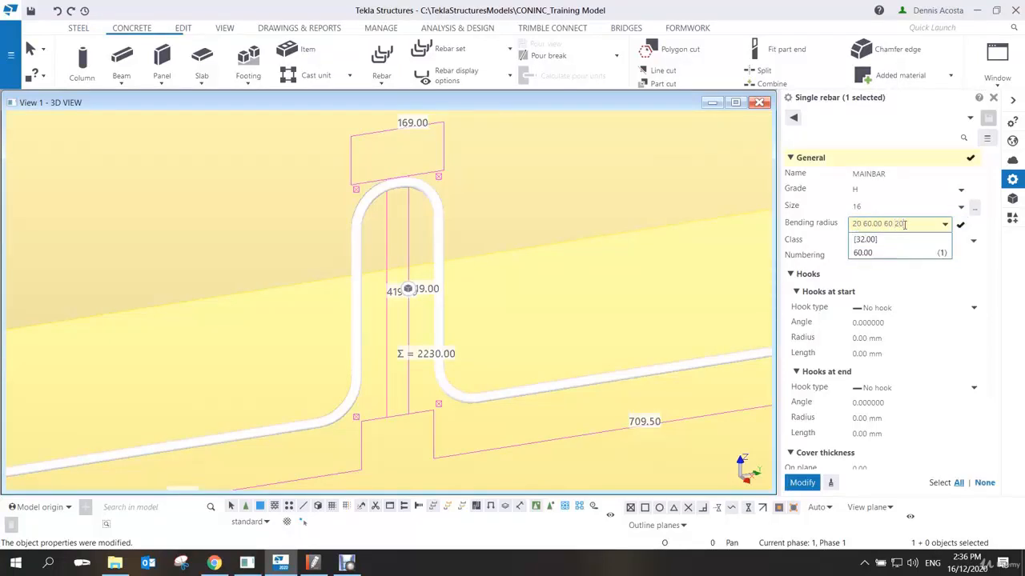
pyautogui.press('Return')
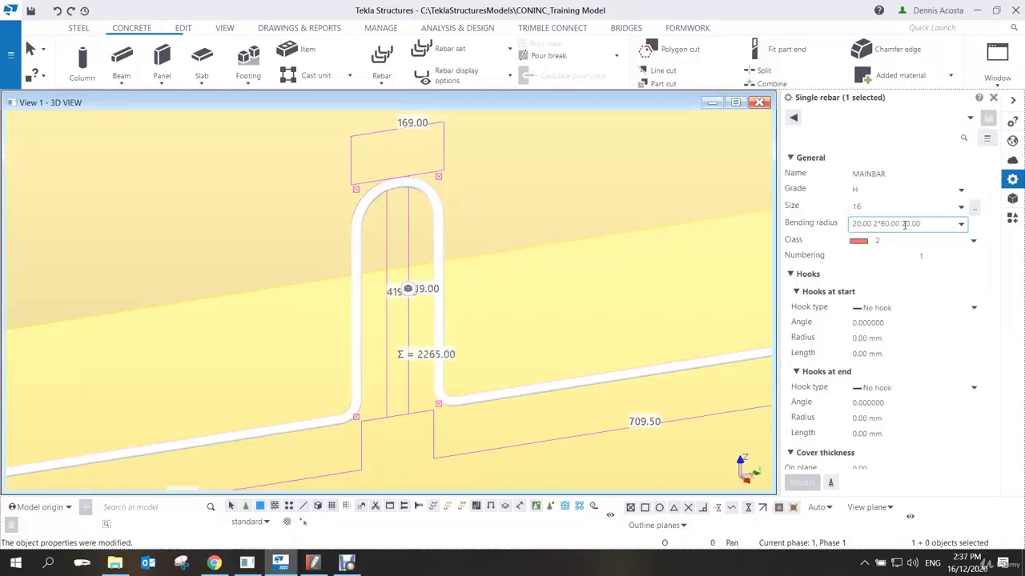
# Move the second bar straight down from its end point on the slab's top edge so its long legs sit inside the slab.
pyautogui.scroll(-5, 424, 236)
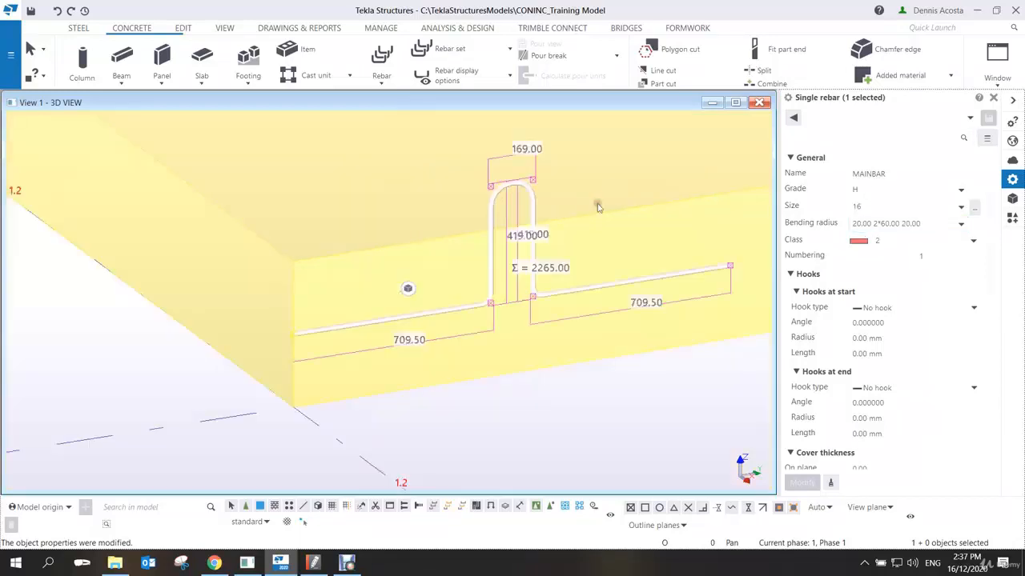
pyautogui.moveTo(424, 236); pyautogui.dragTo(381, 283, button='middle')
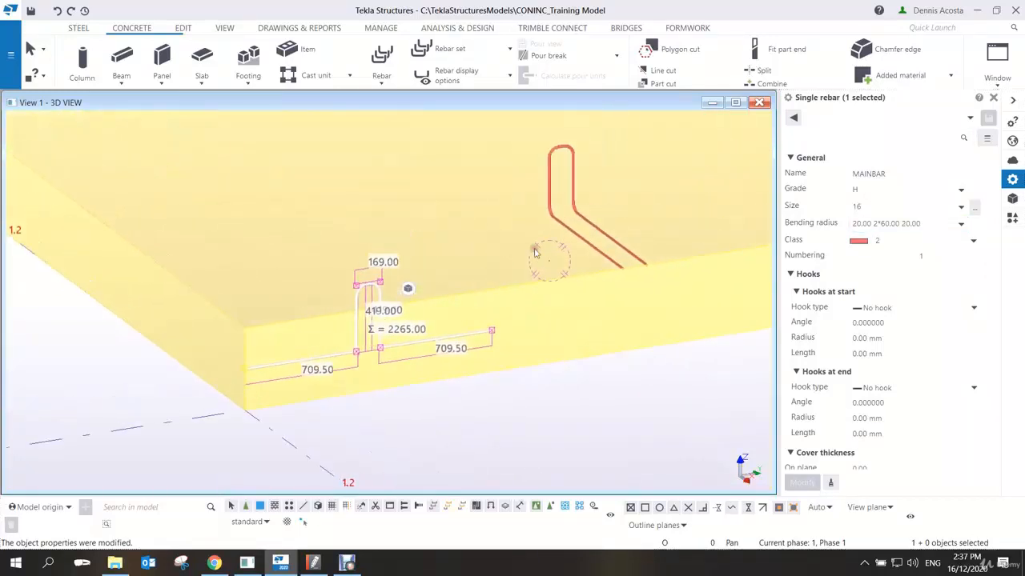
pyautogui.click(582, 240)
pyautogui.rightClick(582, 240)
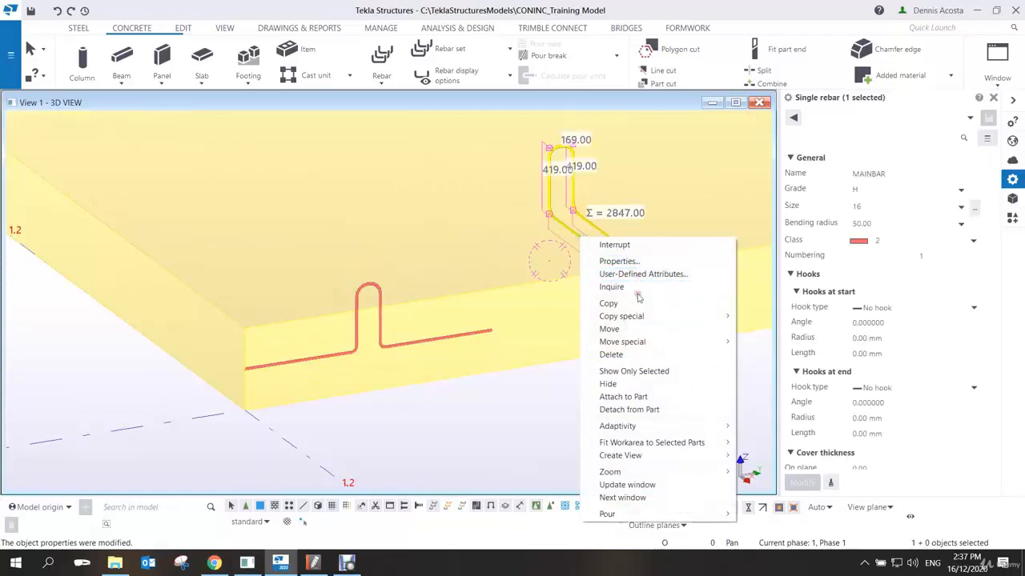
pyautogui.click(622, 329)
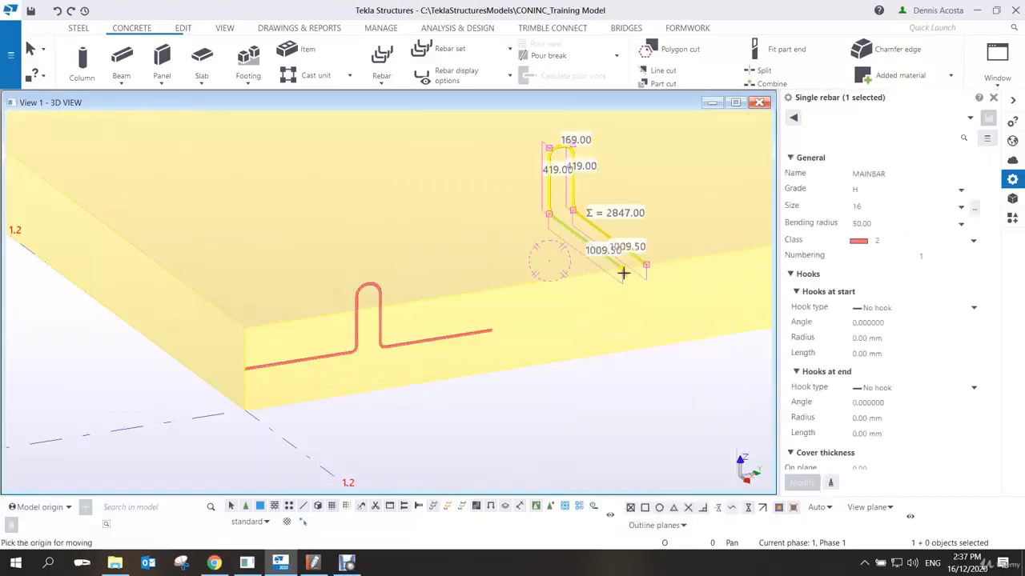
pyautogui.click(622, 272)
pyautogui.click(623, 308)
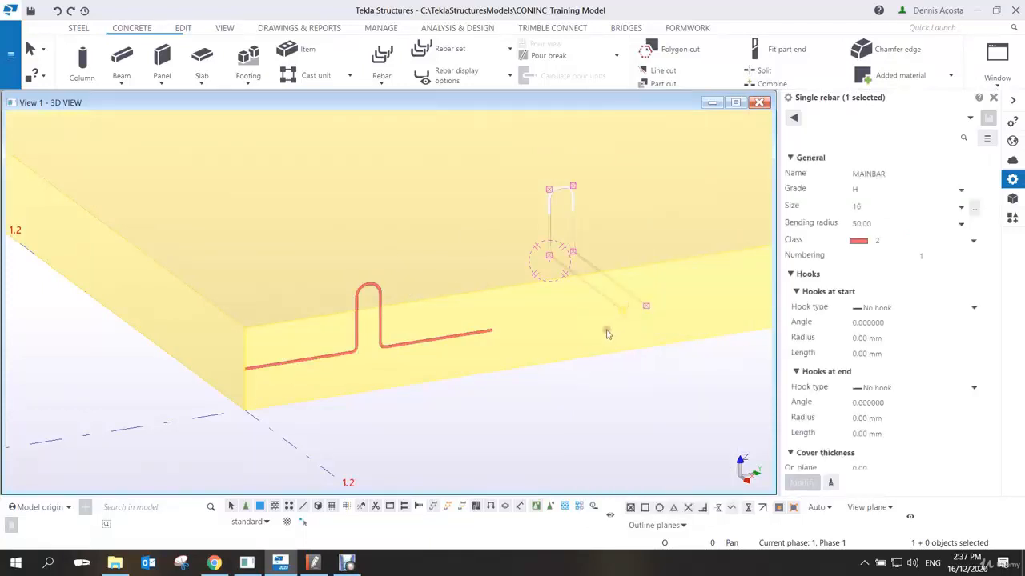
# In plan view, move the hat-shaped bar on the slab's edge about 1900 mm horizontally into the slab.
pyautogui.scroll(-4, 606, 334)
pyautogui.scroll(5, 464, 314)
pyautogui.moveTo(462, 312)
pyautogui.keyDown('ctrl'); pyautogui.mouseDown(button='middle')
pyautogui.moveTo(502, 252)
pyautogui.moveTo(512, 259)
pyautogui.moveTo(472, 294)
pyautogui.mouseUp(button='middle'); pyautogui.keyUp('ctrl')
pyautogui.scroll(-2, 466, 305)
pyautogui.scroll(-2, 469, 293)
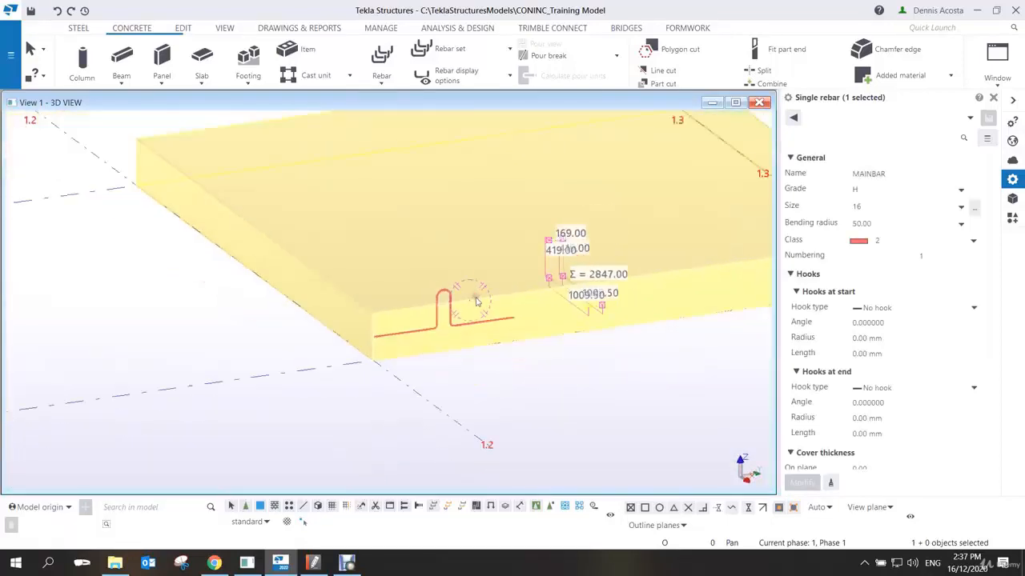
pyautogui.hotkey('ctrl', 'p')
pyautogui.scroll(5, 556, 382)
pyautogui.scroll(7, 584, 388)
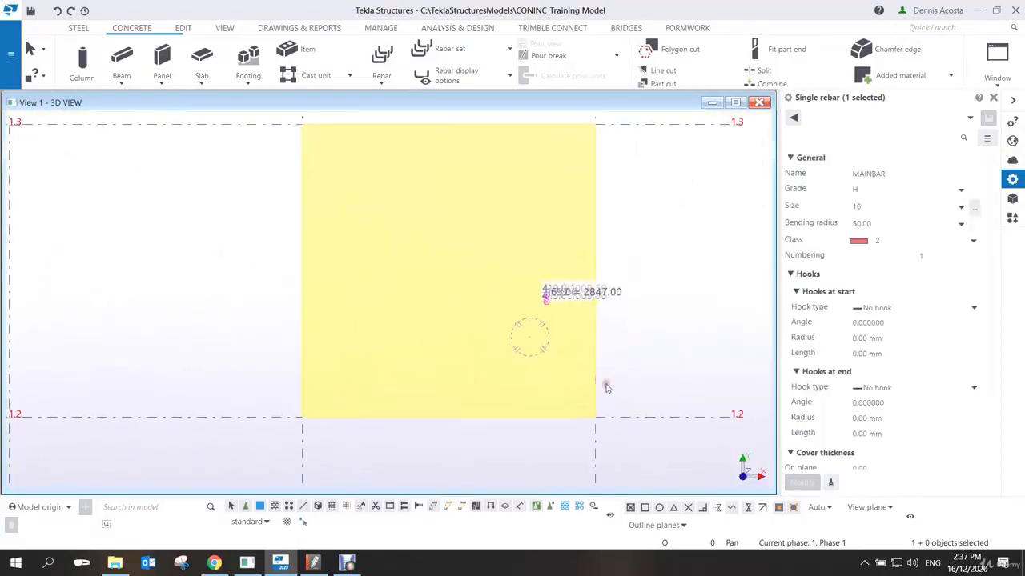
pyautogui.rightClick(593, 361)
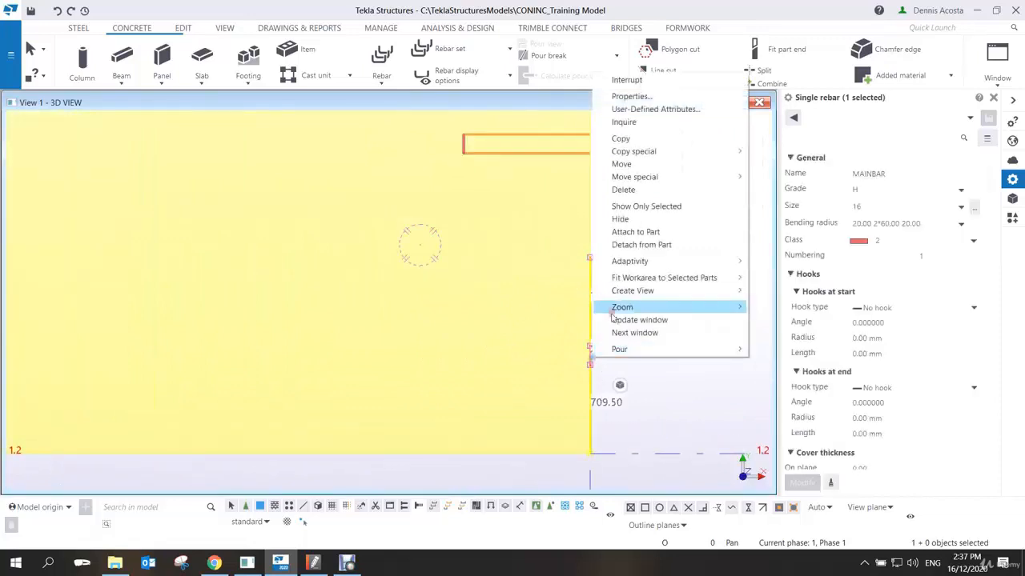
pyautogui.click(622, 163)
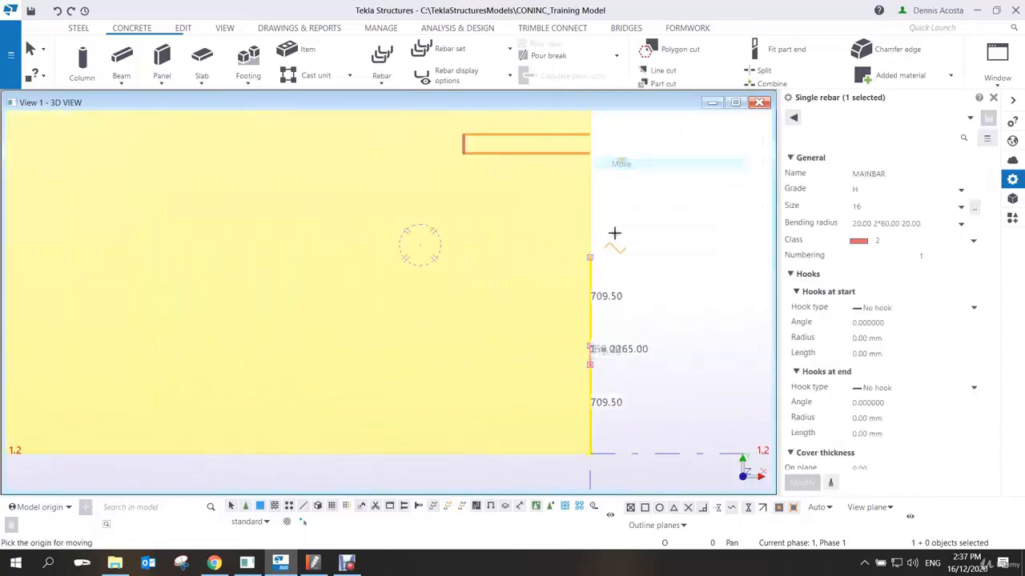
pyautogui.click(592, 366)
pyautogui.moveTo(350, 360); pyautogui.dragTo(437, 341, button='middle')
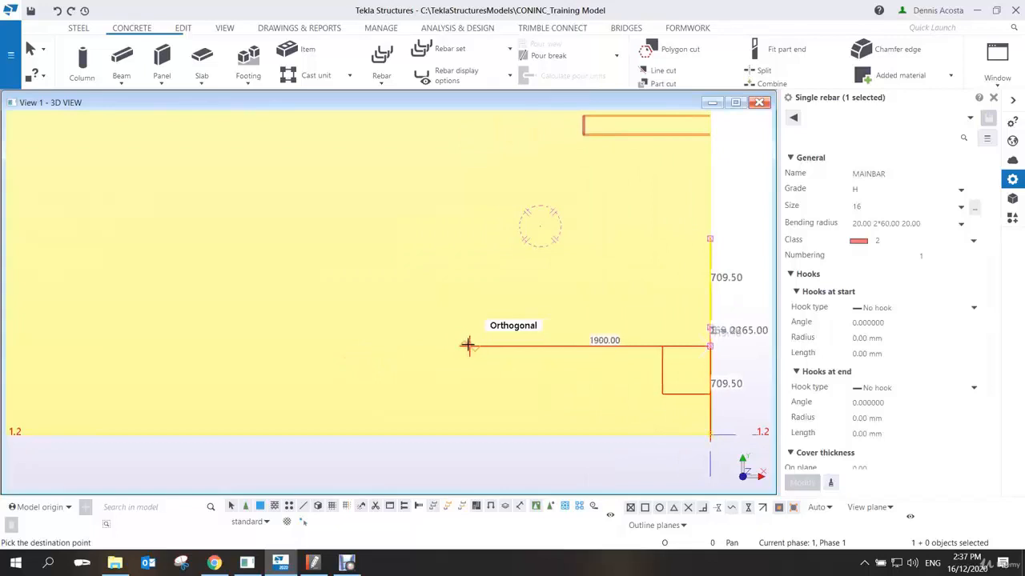
pyautogui.click(453, 346)
# Move the same bar perpendicular to grid 1.2, a short distance toward grid 1.3, so it clears the slab edge.
pyautogui.rightClick(489, 323)
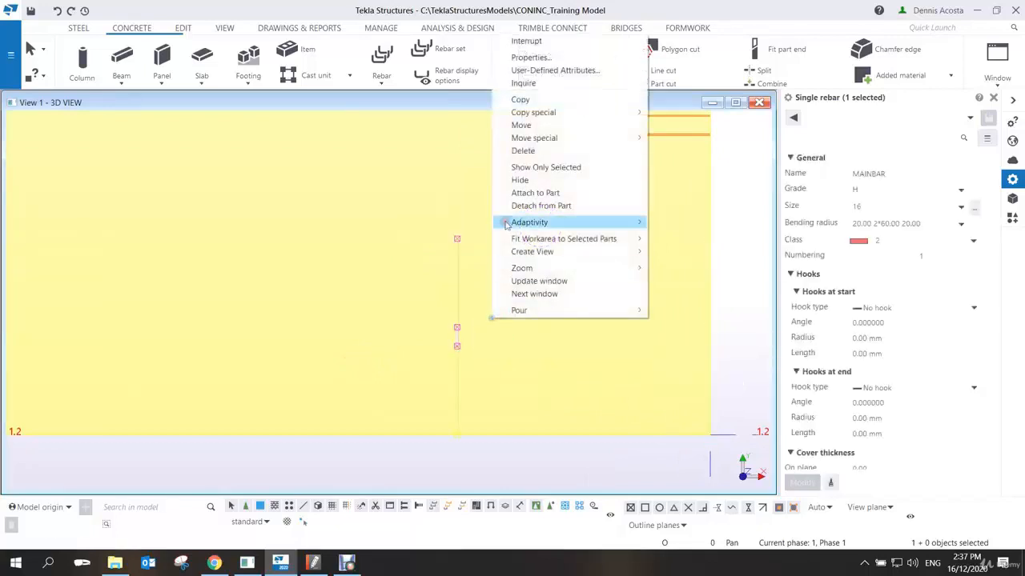
pyautogui.click(520, 124)
pyautogui.click(457, 328)
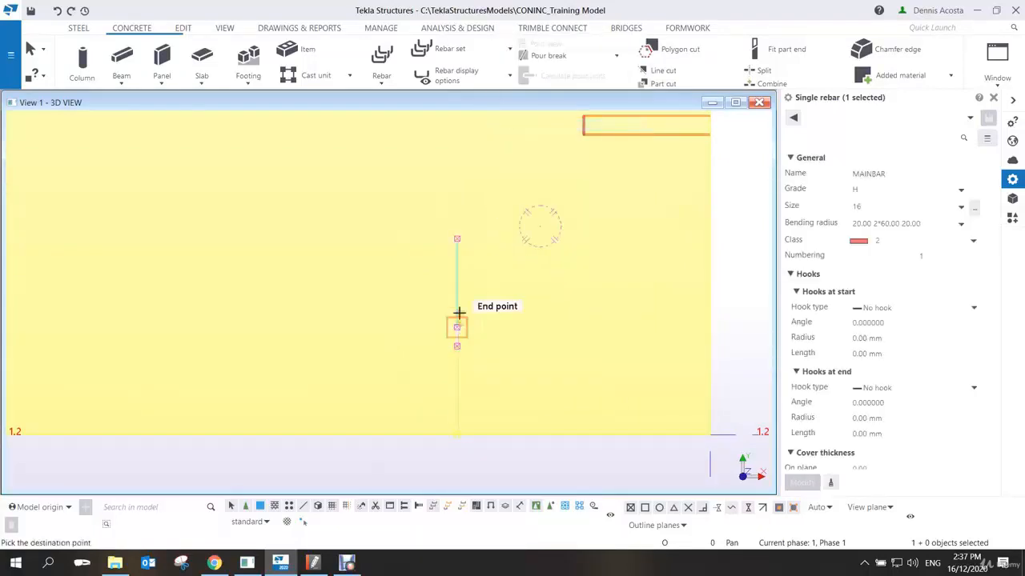
pyautogui.click(457, 283)
pyautogui.scroll(-2, 460, 307)
# Copy the hat-shaped bar 2500 mm parallel to grid 1.2, toward the slab's opposite side, and end the copy command.
pyautogui.rightClick(506, 304)
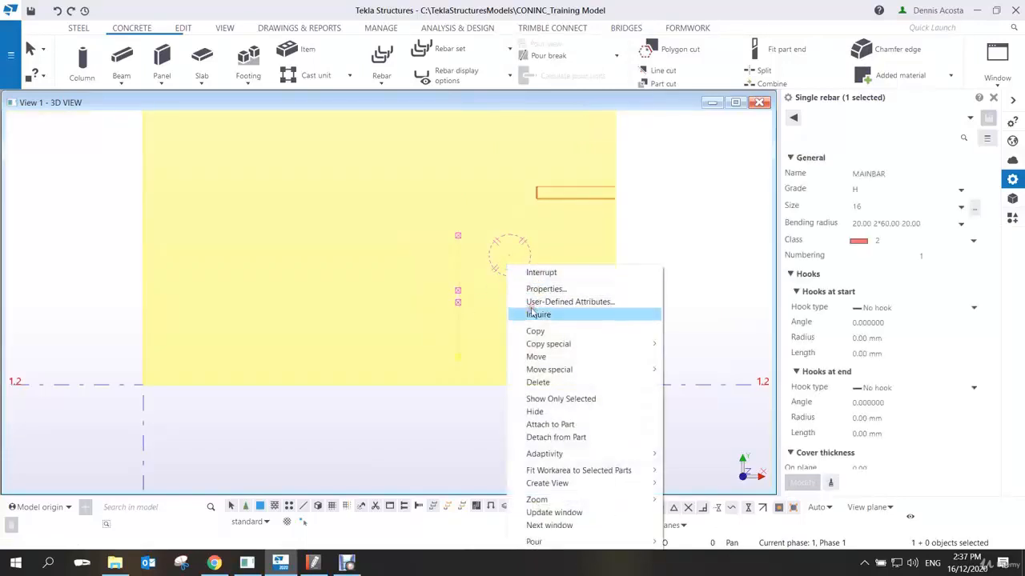
pyautogui.click(528, 329)
pyautogui.click(460, 292)
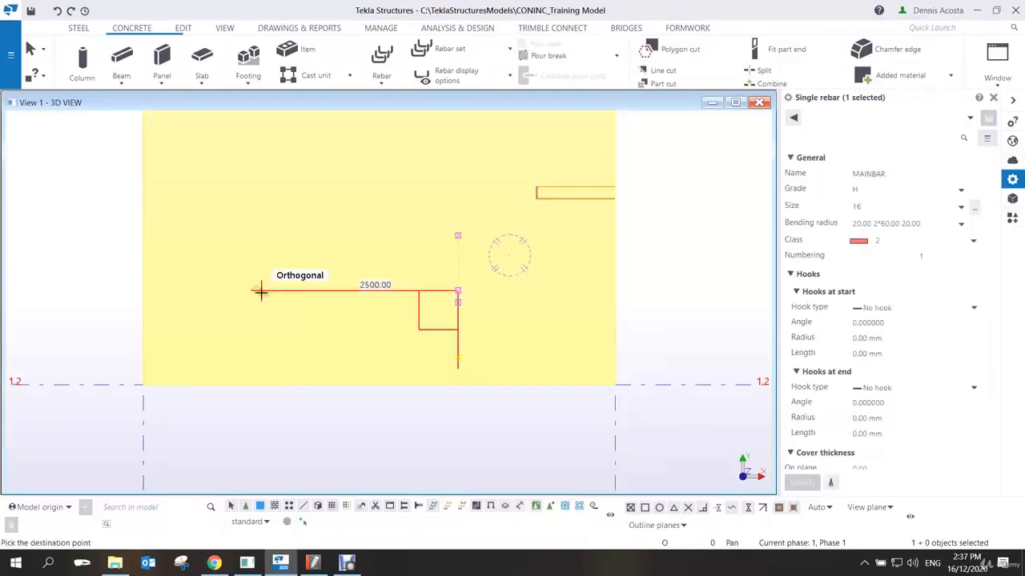
pyautogui.scroll(-1, 263, 279)
pyautogui.rightClick(240, 218)
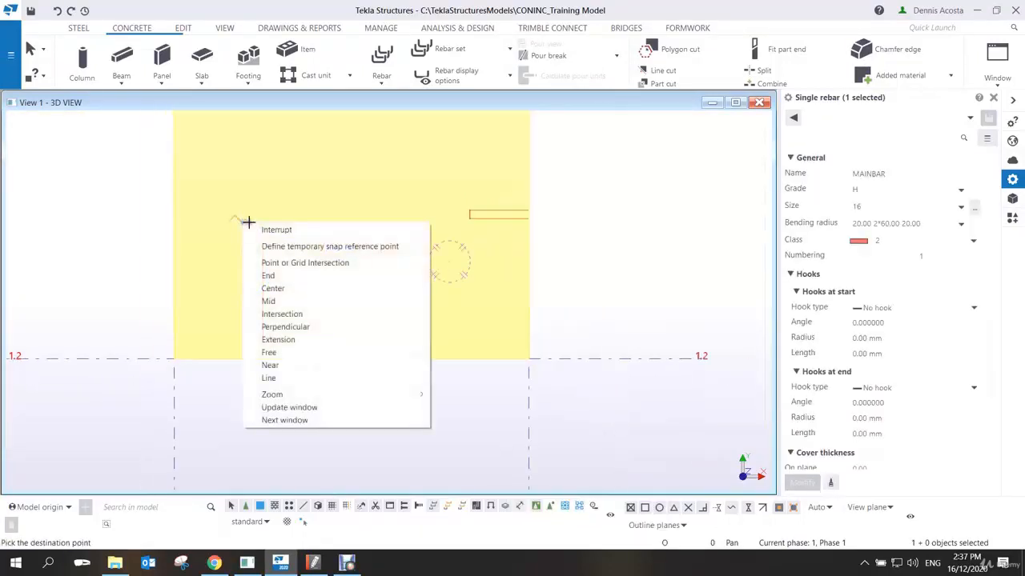
pyautogui.click(250, 230)
# Copy both hat-shaped bars about 3600 mm toward grid 1.3, end the command, and inspect the bars in 3D.
pyautogui.moveTo(237, 218); pyautogui.dragTo(445, 365)
pyautogui.rightClick(446, 316)
pyautogui.click(476, 52)
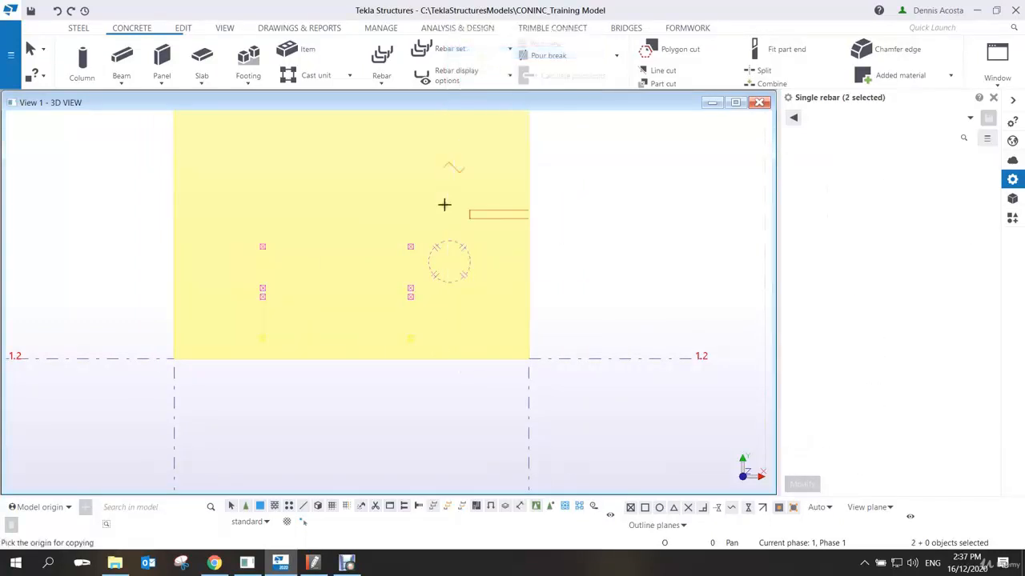
pyautogui.click(411, 245)
pyautogui.keyDown('ctrl'); pyautogui.scroll(2, 420, 220); pyautogui.keyUp('ctrl')
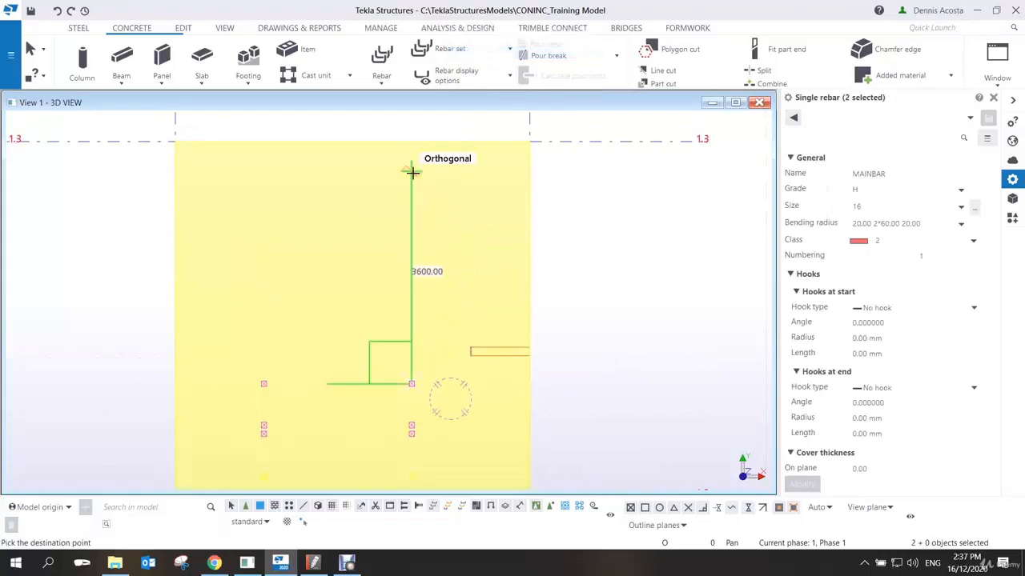
pyautogui.rightClick(468, 247)
pyautogui.click(492, 251)
pyautogui.scroll(-4, 483, 303)
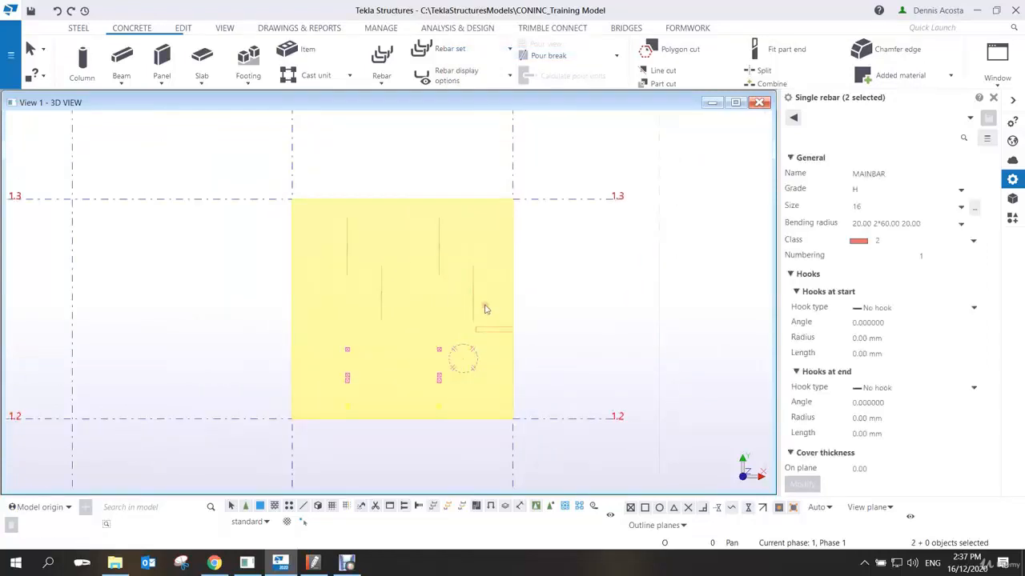
pyautogui.keyDown('ctrl'); pyautogui.moveTo(488, 345); pyautogui.dragTo(402, 249, button='middle'); pyautogui.keyUp('ctrl')
pyautogui.click(547, 268)
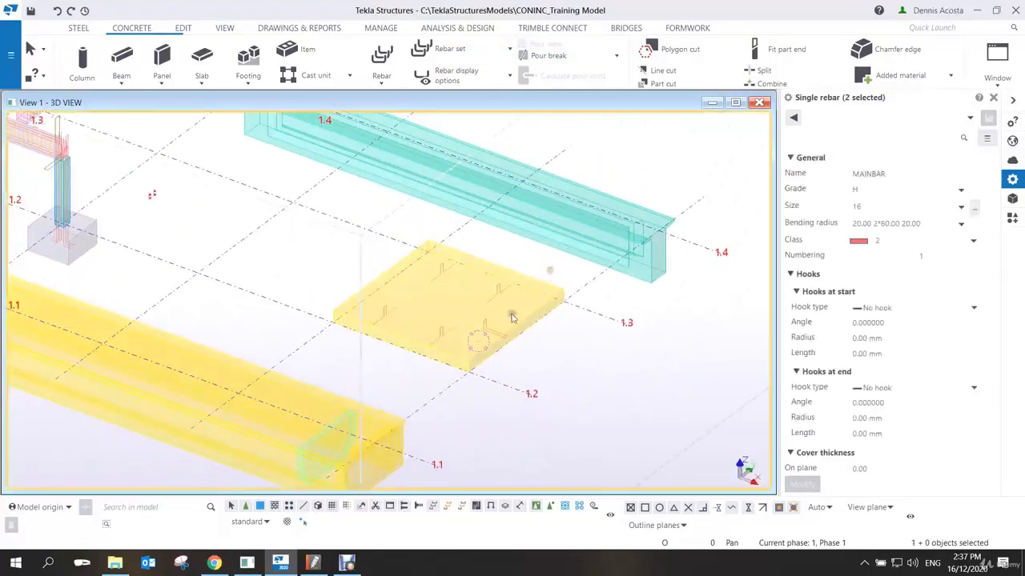
pyautogui.scroll(4, 495, 318)
pyautogui.scroll(2, 474, 319)
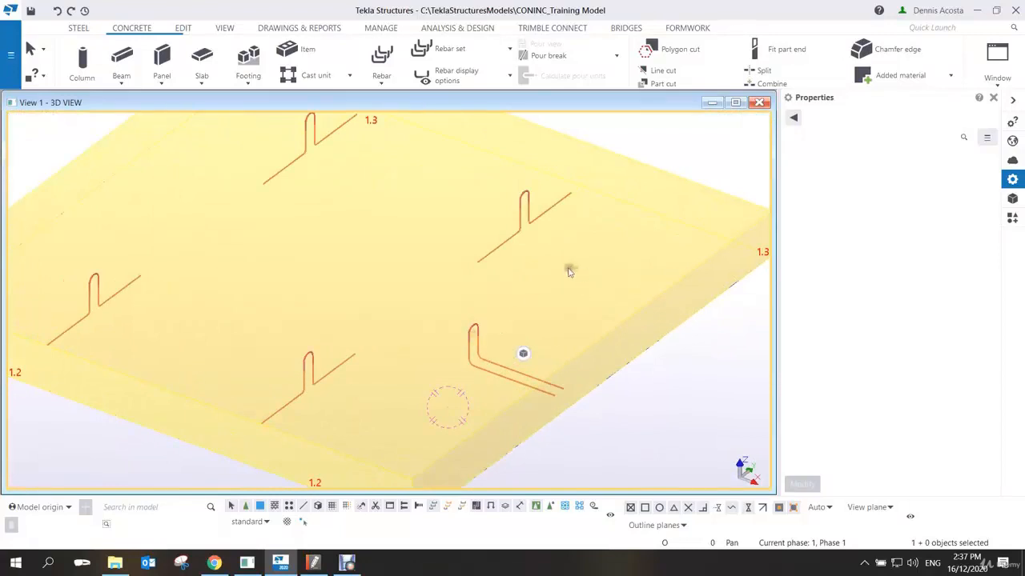
pyautogui.scroll(-2, 569, 269)
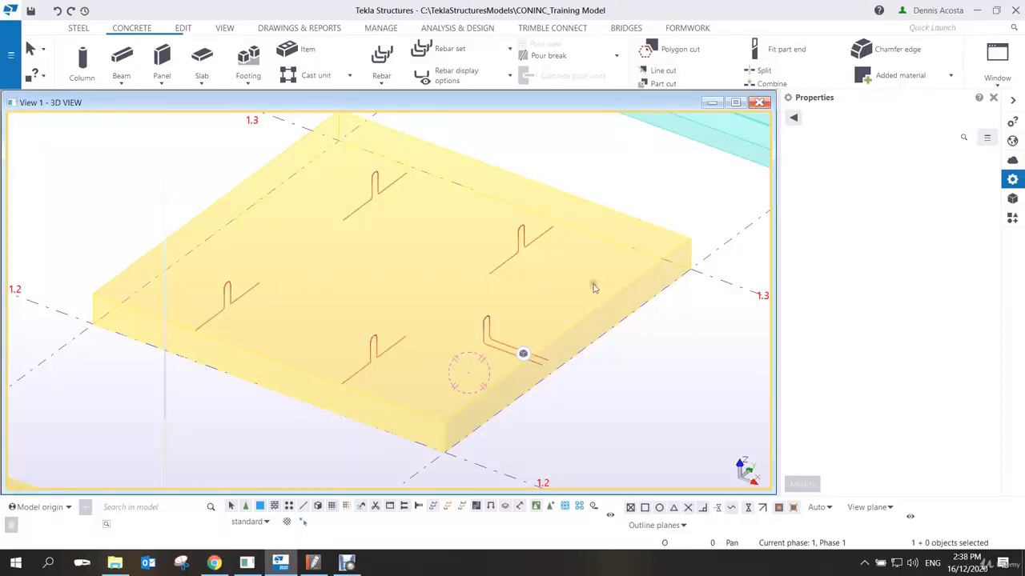
pyautogui.click(346, 563)
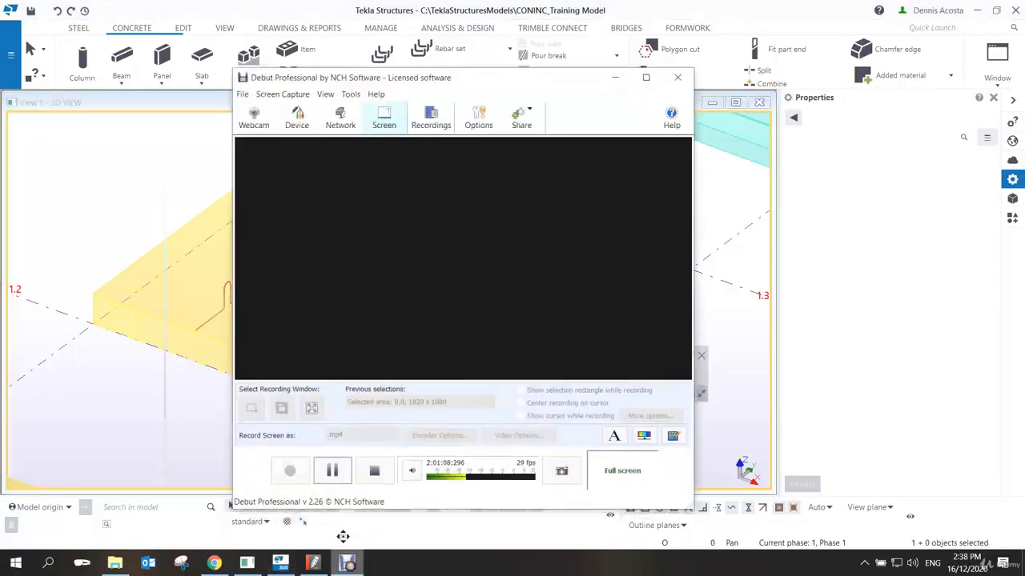
pyautogui.click(332, 471)
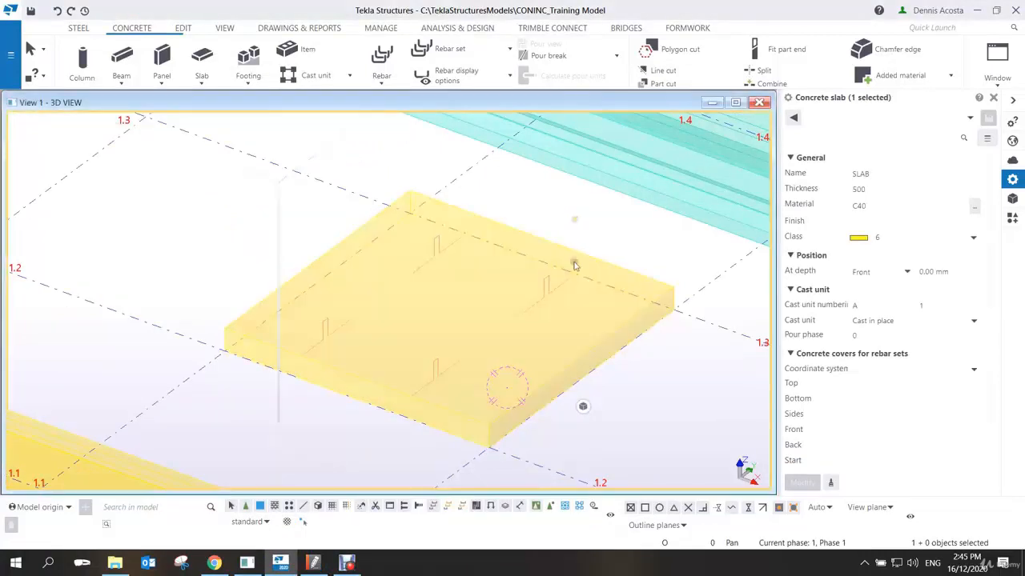
# Clear the slab selection and start a rebar mesh with the mesh type Polygon.
pyautogui.click(573, 265)
pyautogui.scroll(4, 545, 390)
pyautogui.scroll(-4, 545, 391)
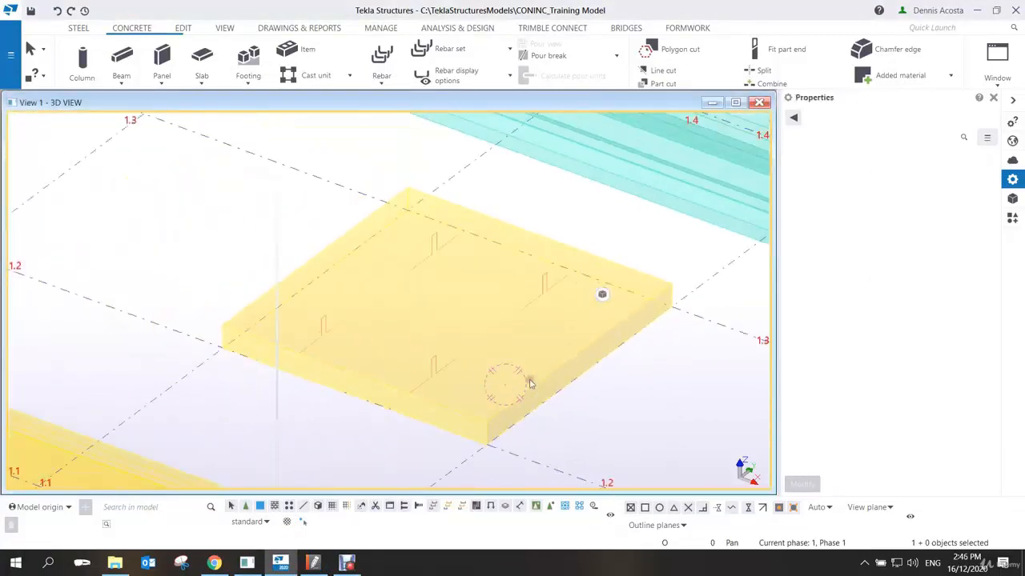
pyautogui.moveTo(526, 376)
pyautogui.keyDown('ctrl'); pyautogui.mouseDown(button='middle')
pyautogui.moveTo(529, 391)
pyautogui.moveTo(509, 380)
pyautogui.mouseUp(button='middle'); pyautogui.keyUp('ctrl')
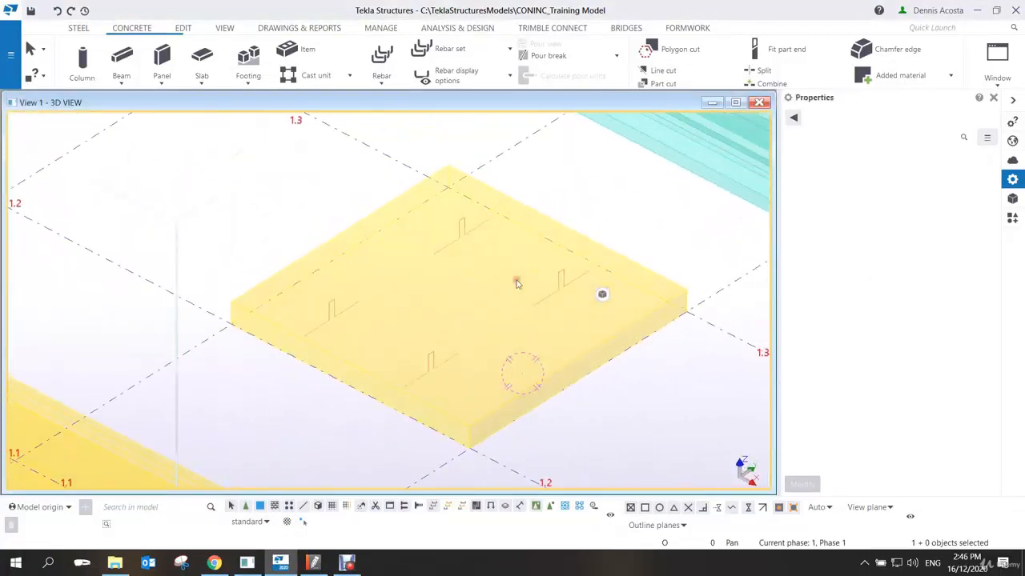
pyautogui.click(382, 80)
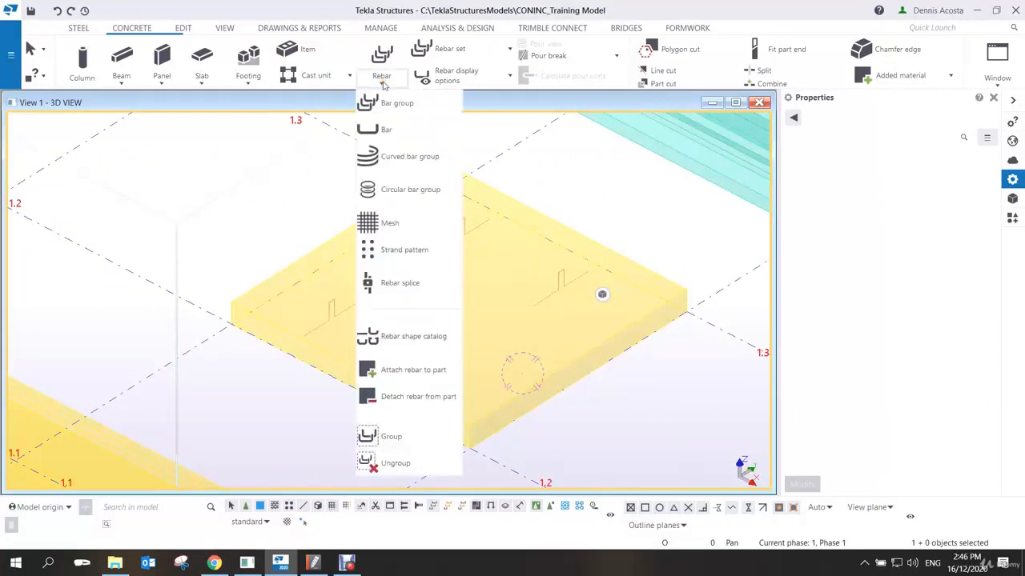
pyautogui.click(390, 226)
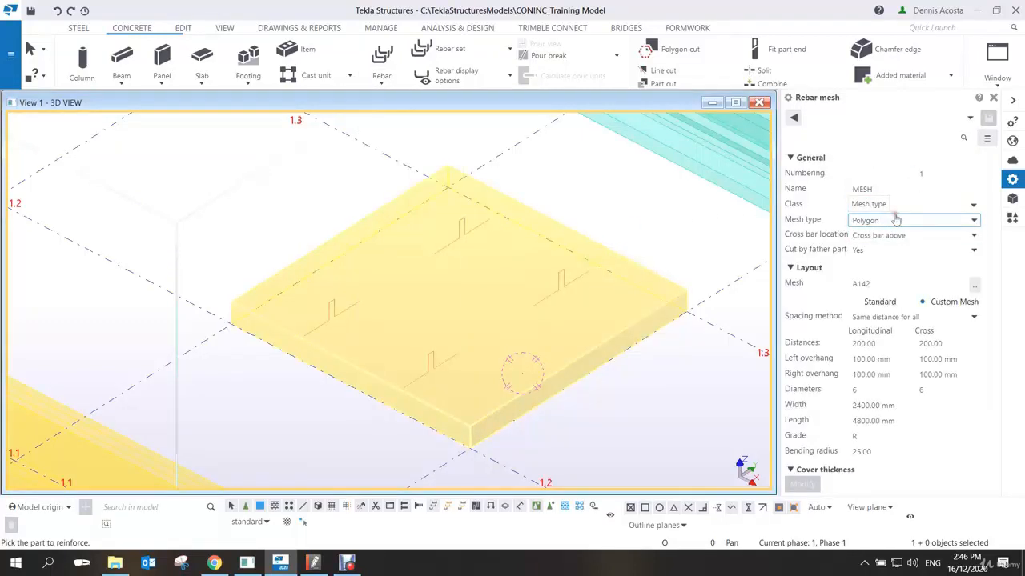
pyautogui.click(974, 221)
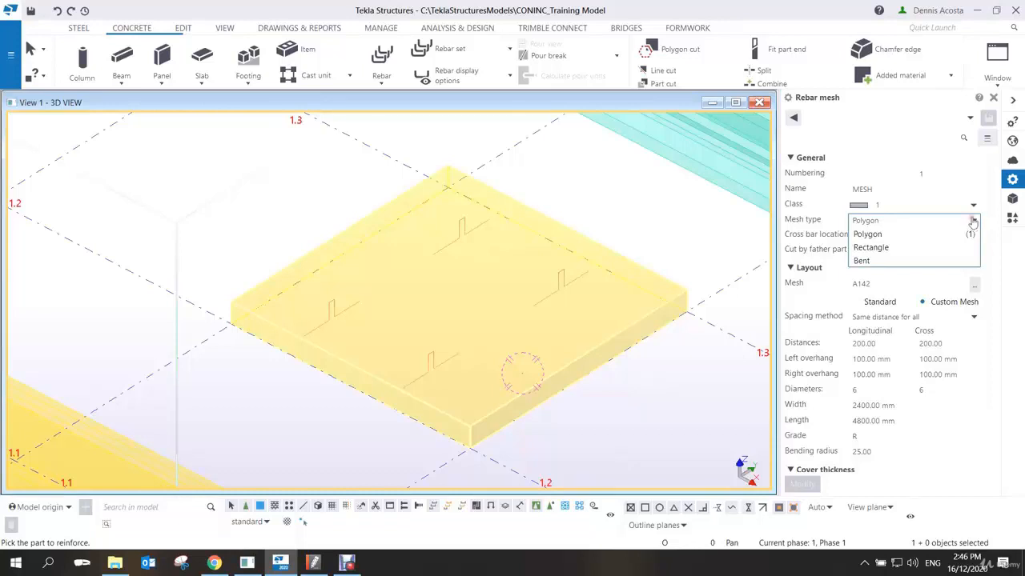
pyautogui.click(881, 235)
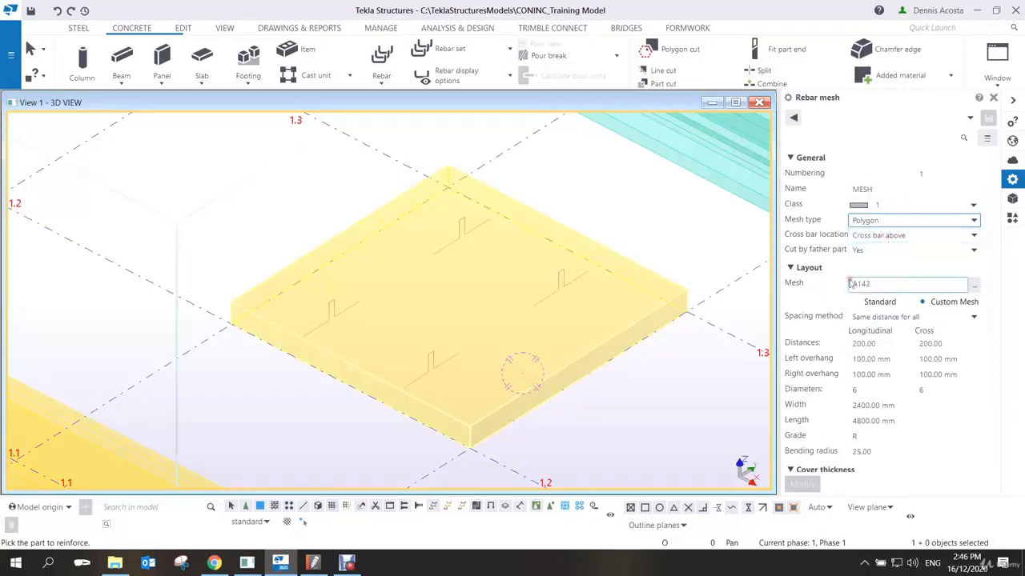
# Browse the grade R meshes in the mesh catalog and choose the standard mesh D10.
pyautogui.click(974, 286)
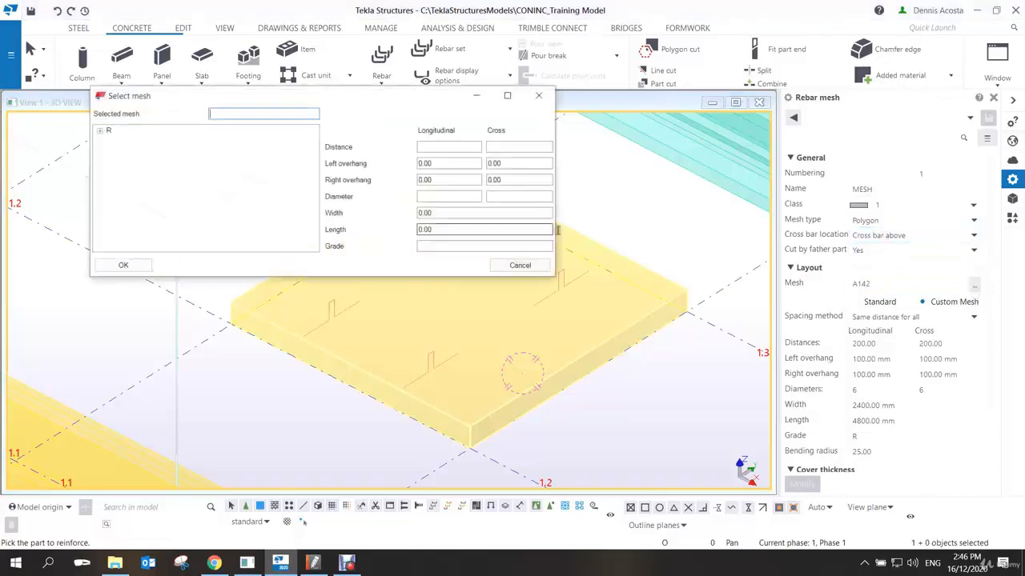
pyautogui.click(100, 131)
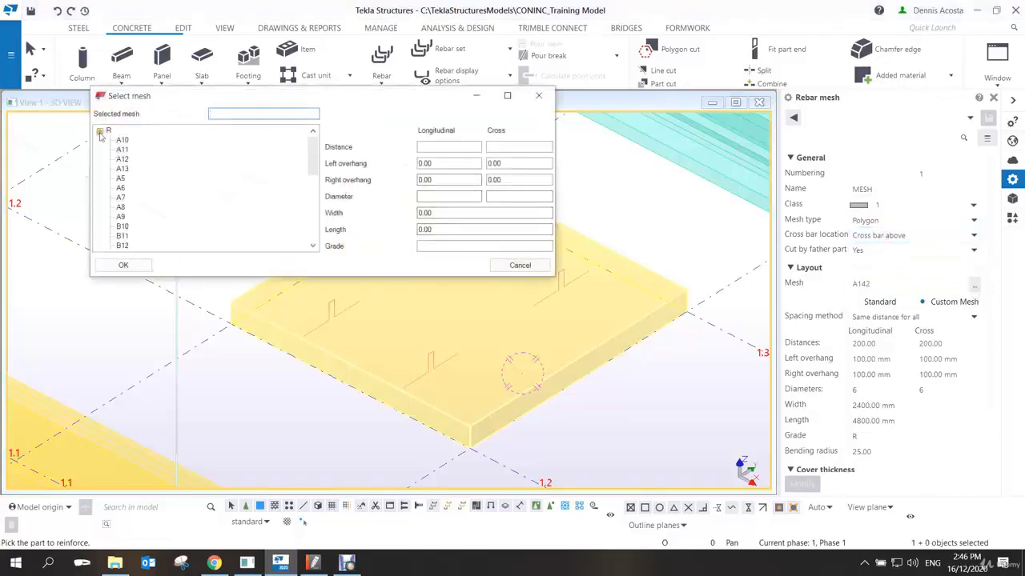
pyautogui.click(122, 169)
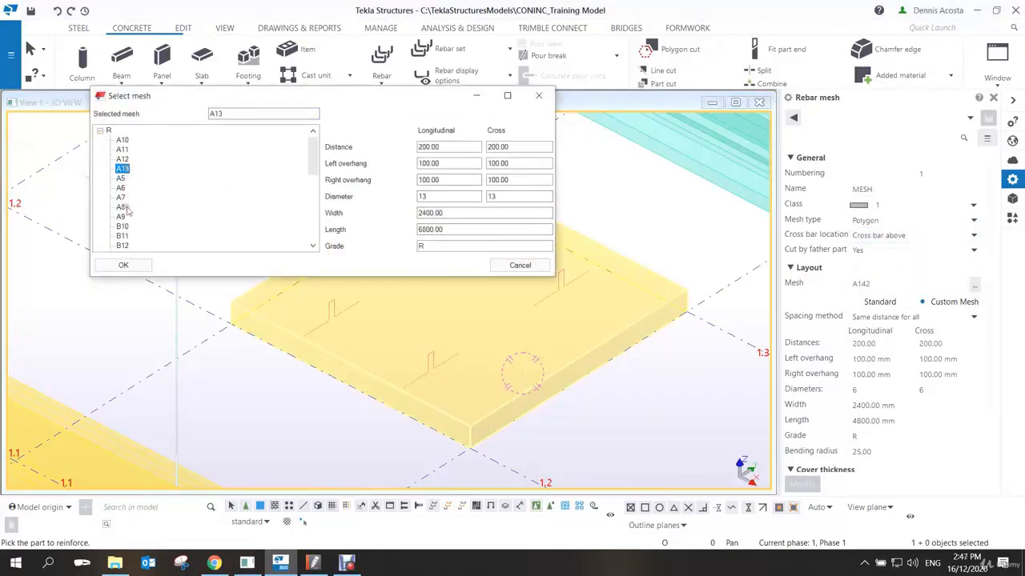
pyautogui.click(121, 207)
pyautogui.click(122, 227)
pyautogui.scroll(-4, 152, 217)
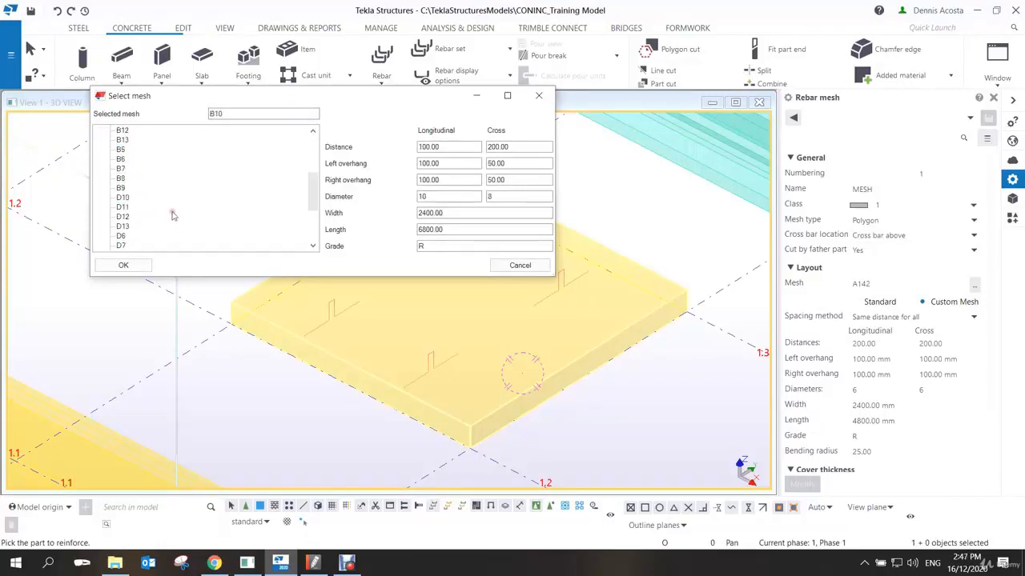
pyautogui.click(125, 198)
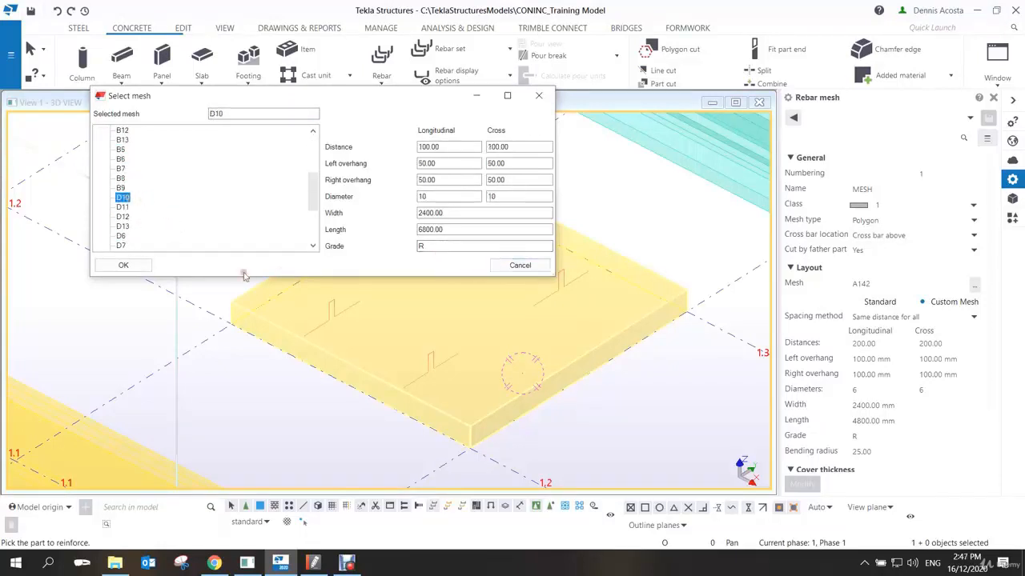
pyautogui.click(124, 266)
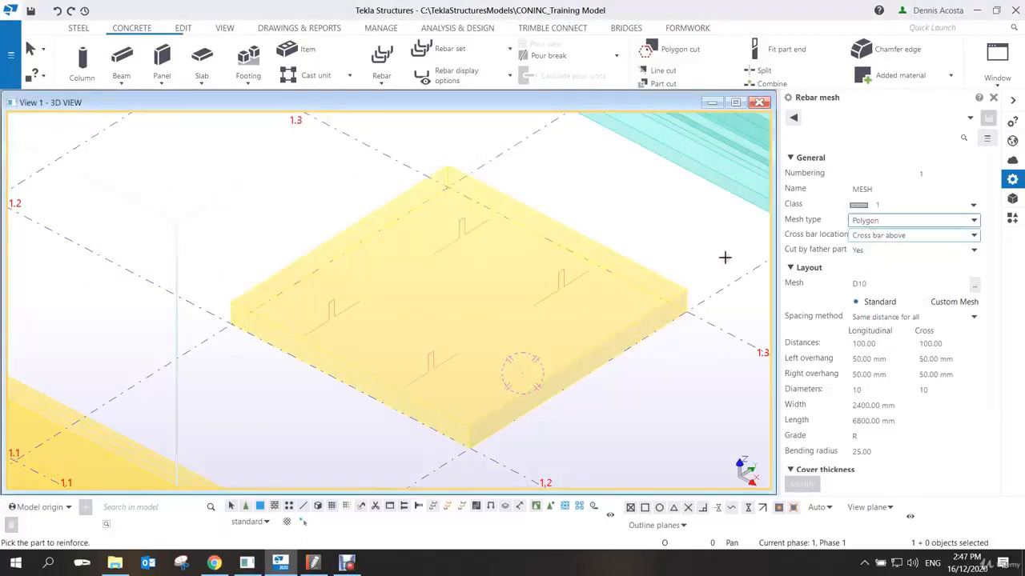
# Pick the slab as the part to reinforce and outline a stepped mesh polygon on its top face, about 3600, 2900, 900, 3100 and 2700 mm.
pyautogui.click(583, 356)
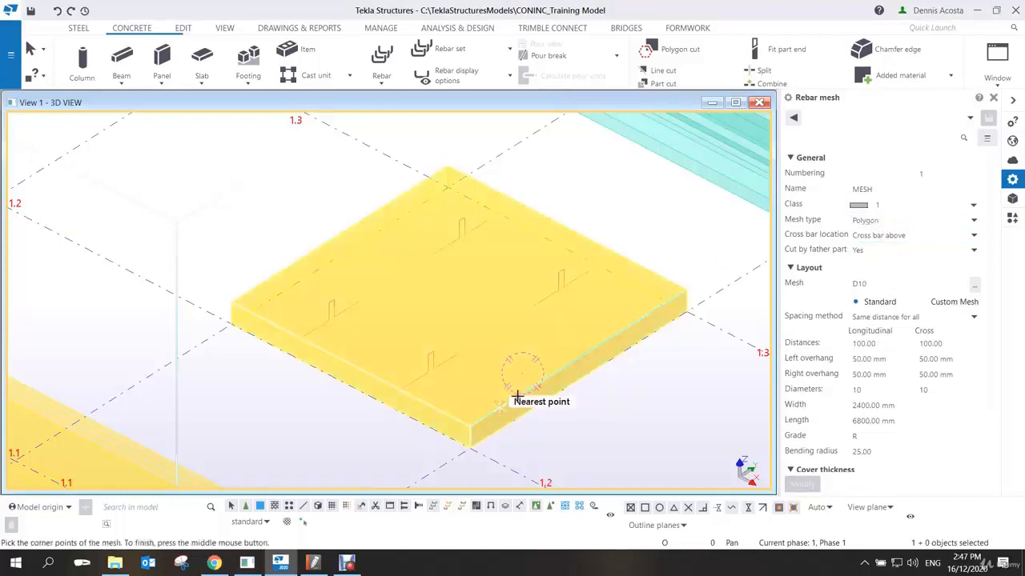
pyautogui.click(469, 426)
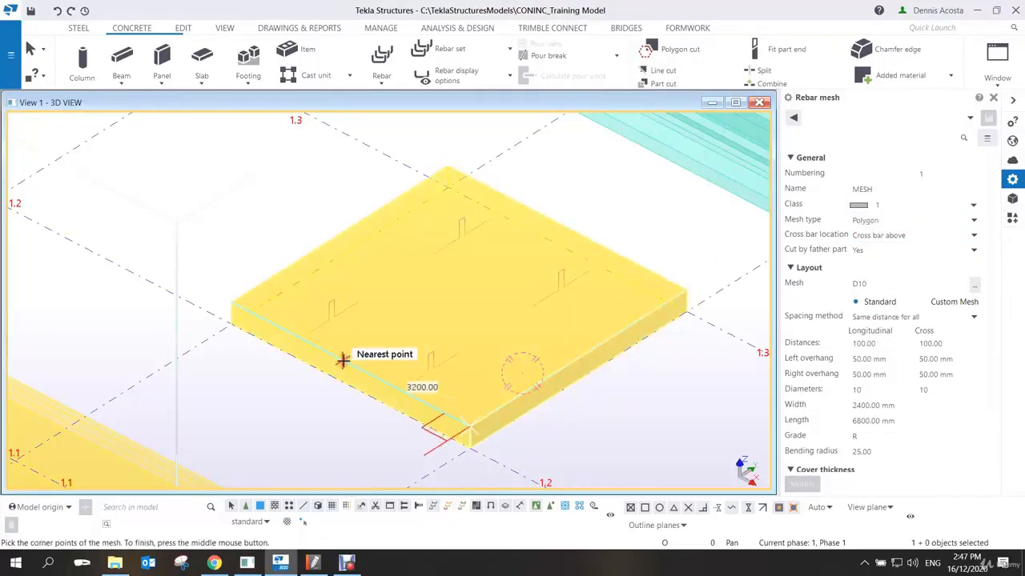
pyautogui.click(326, 346)
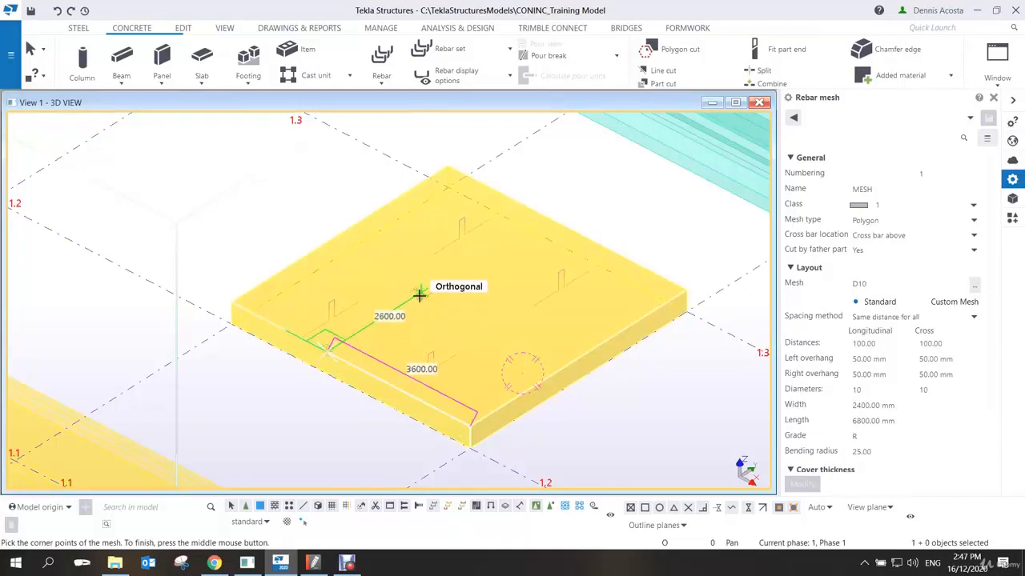
pyautogui.click(437, 283)
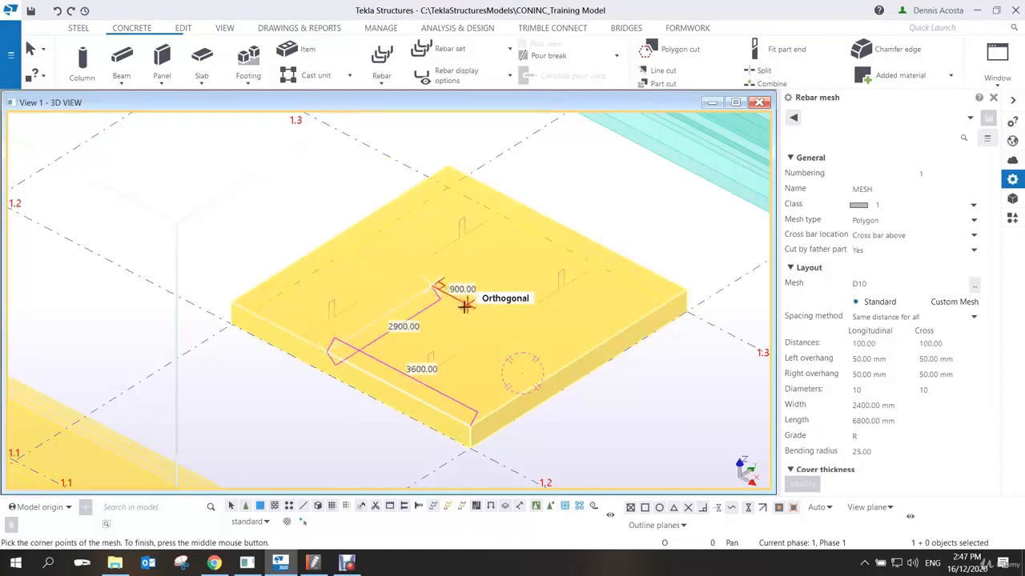
pyautogui.click(466, 304)
pyautogui.click(584, 238)
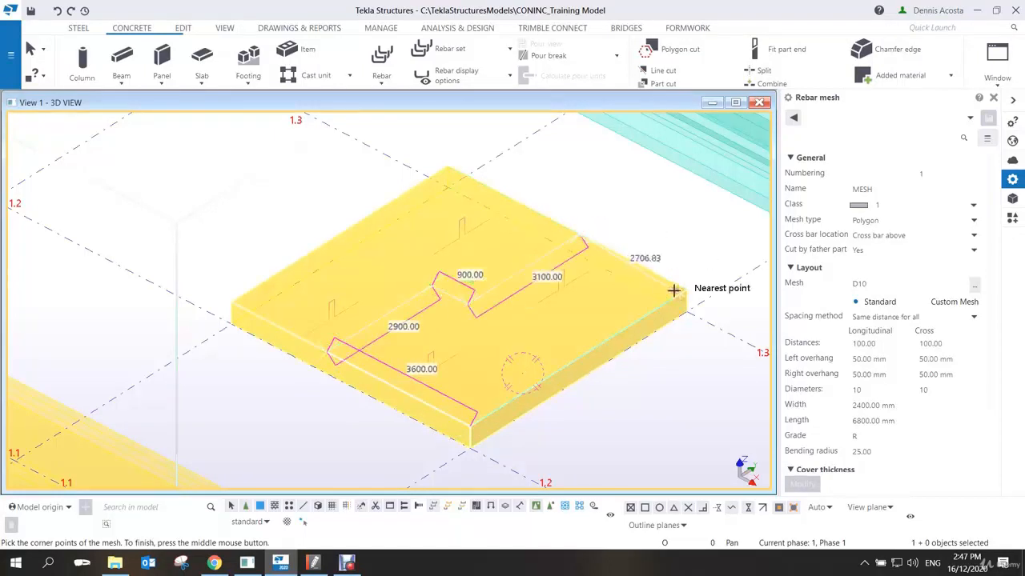
pyautogui.click(691, 279)
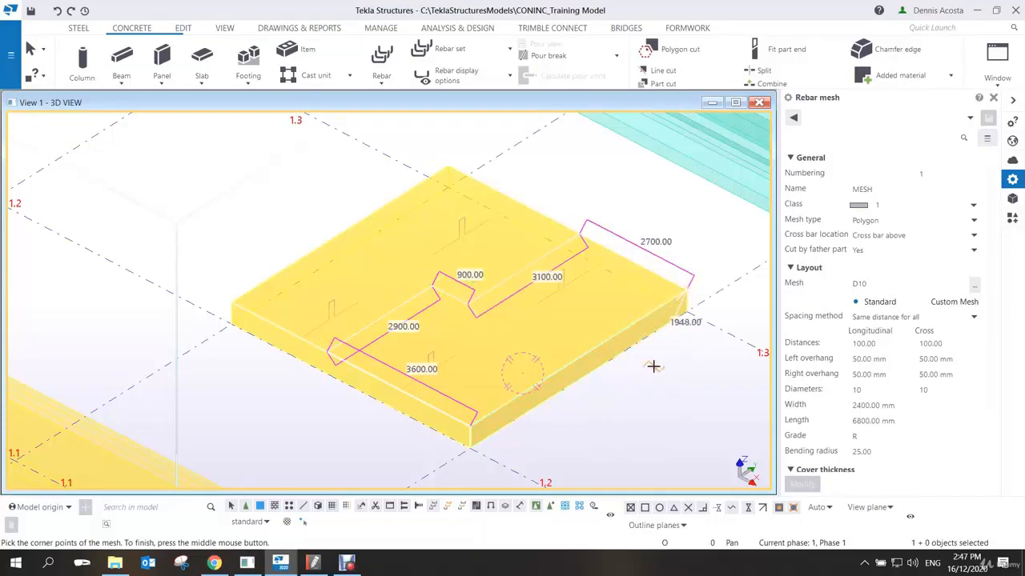
pyautogui.middleClick(653, 366)
# Set the mesh's bar direction along the slab edge from the outline's first corner to its last corner, and end the mesh command.
pyautogui.click(473, 421)
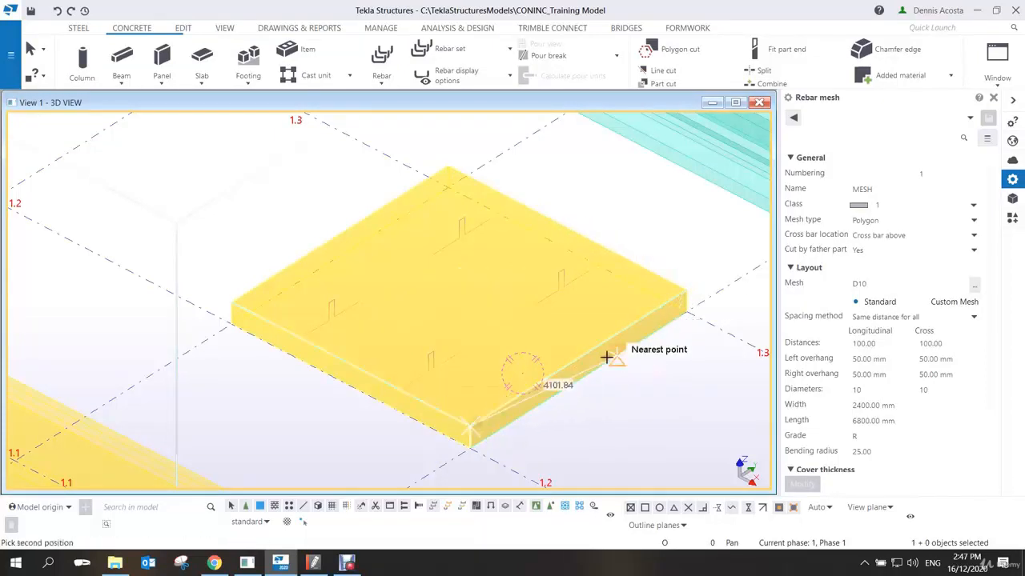
pyautogui.click(686, 292)
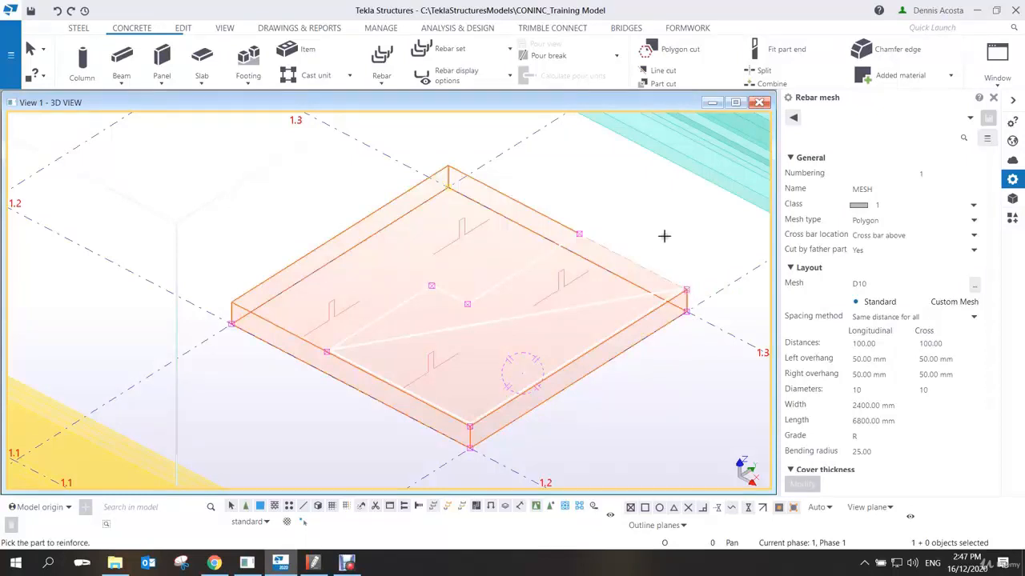
pyautogui.rightClick(665, 301)
pyautogui.click(680, 306)
pyautogui.scroll(2, 533, 321)
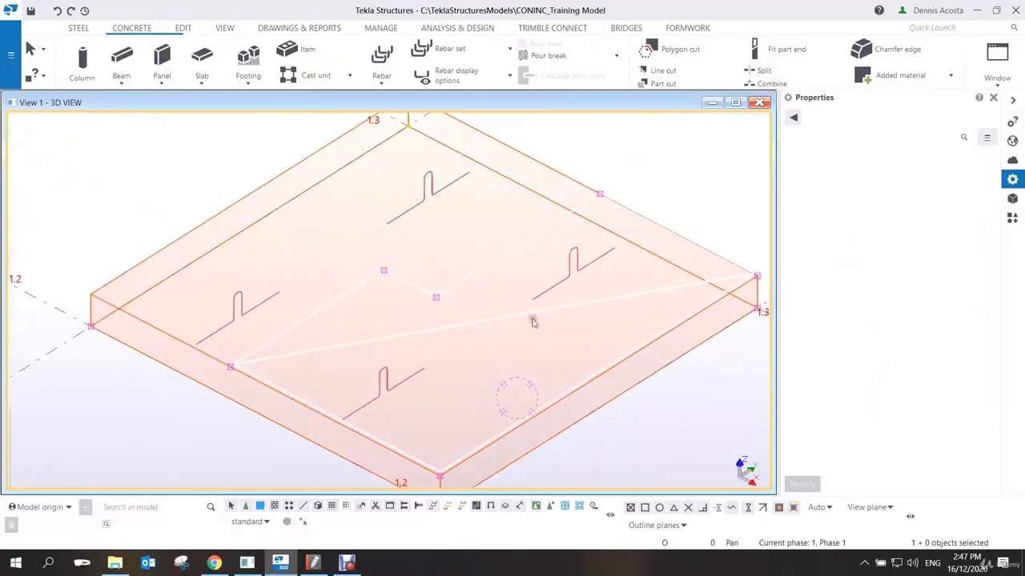
pyautogui.click(498, 321)
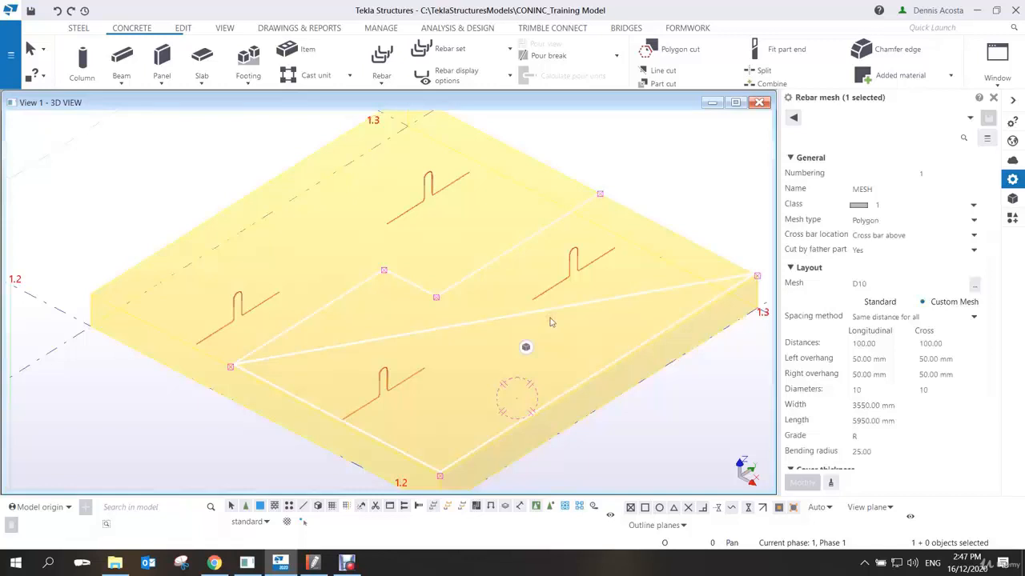
# Set the representation of reinforcing bars to Exact in the 3D view's display settings.
pyautogui.doubleClick(715, 420)
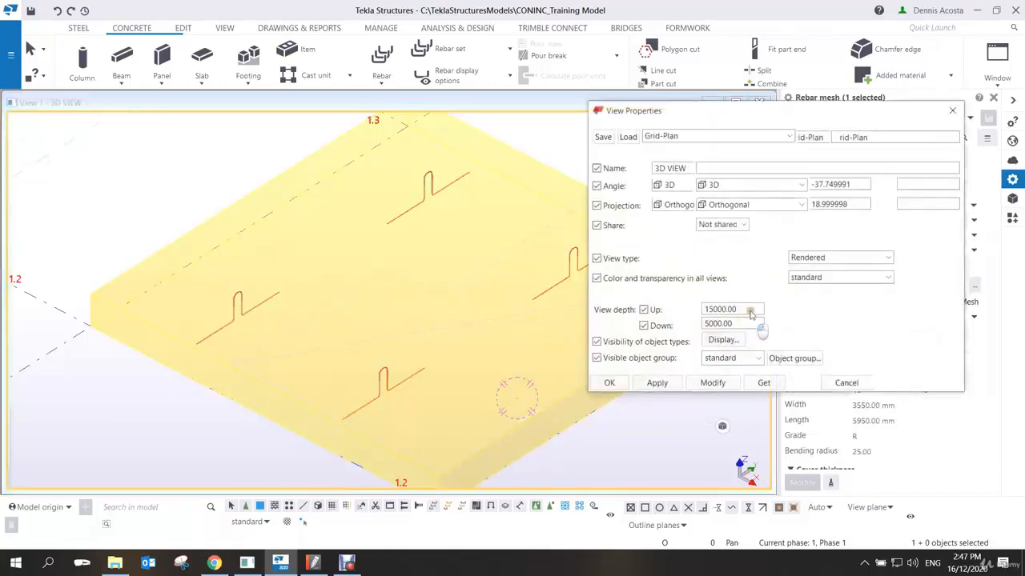
pyautogui.click(723, 301)
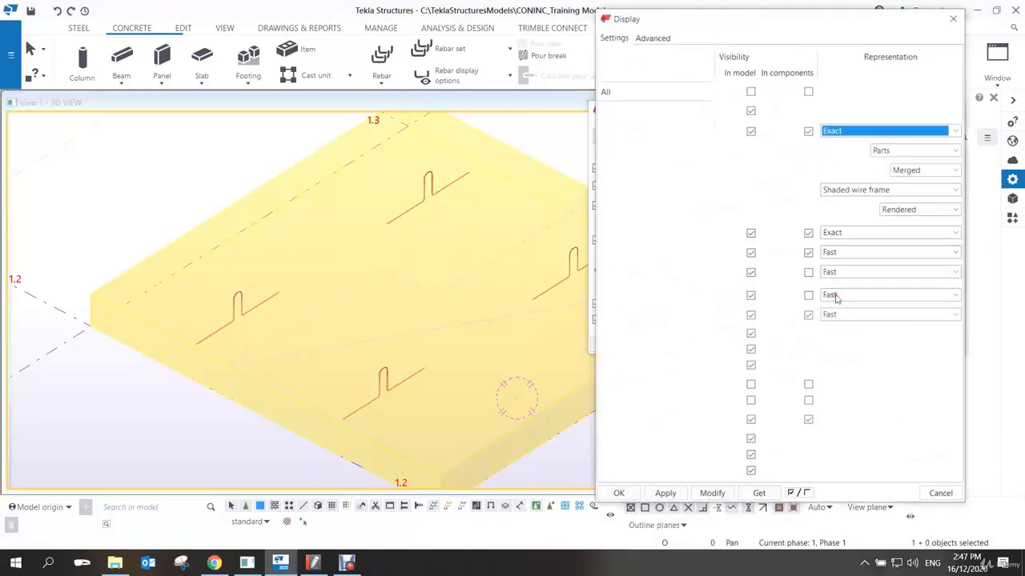
pyautogui.click(846, 320)
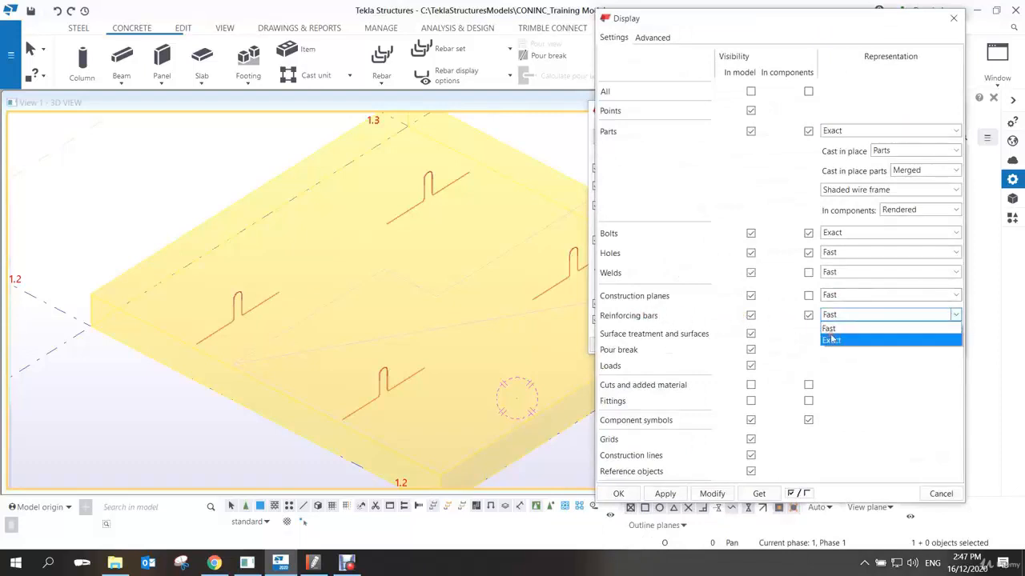
pyautogui.click(833, 341)
pyautogui.click(712, 493)
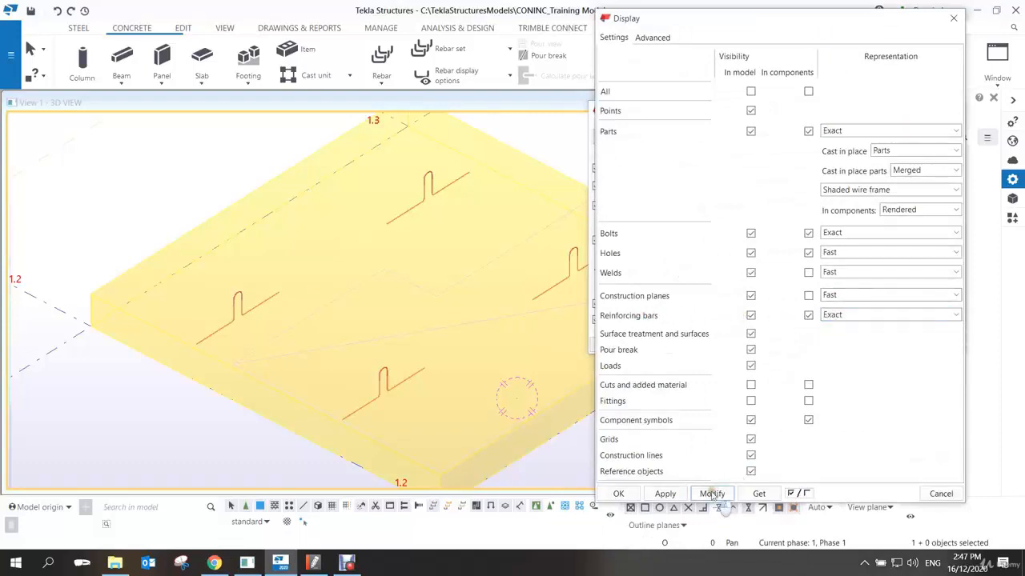
pyautogui.click(618, 493)
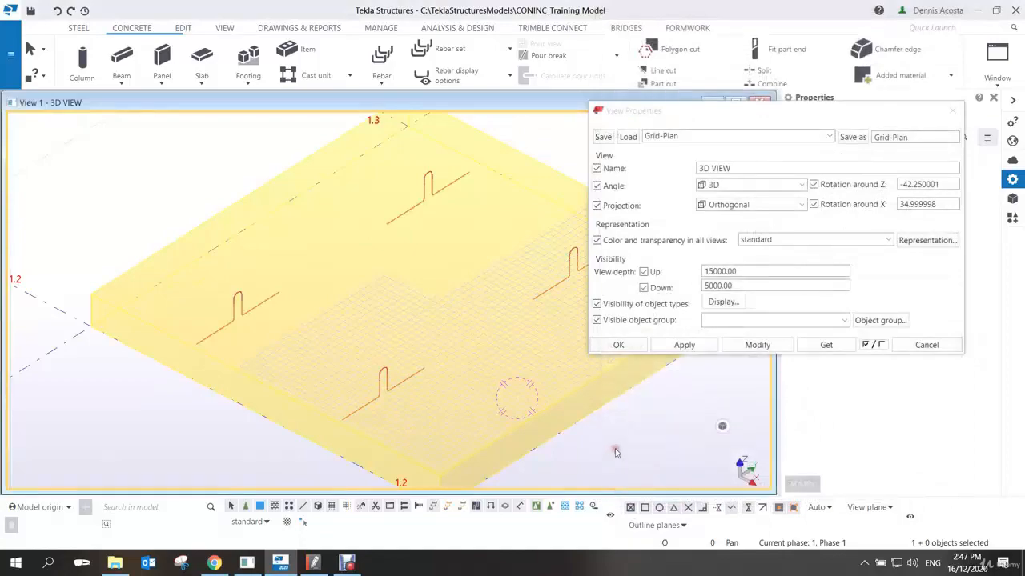
pyautogui.click(618, 344)
# Set the polygonal mesh's From plane cover thickness to 25 mm.
pyautogui.scroll(2, 548, 396)
pyautogui.scroll(5, 548, 395)
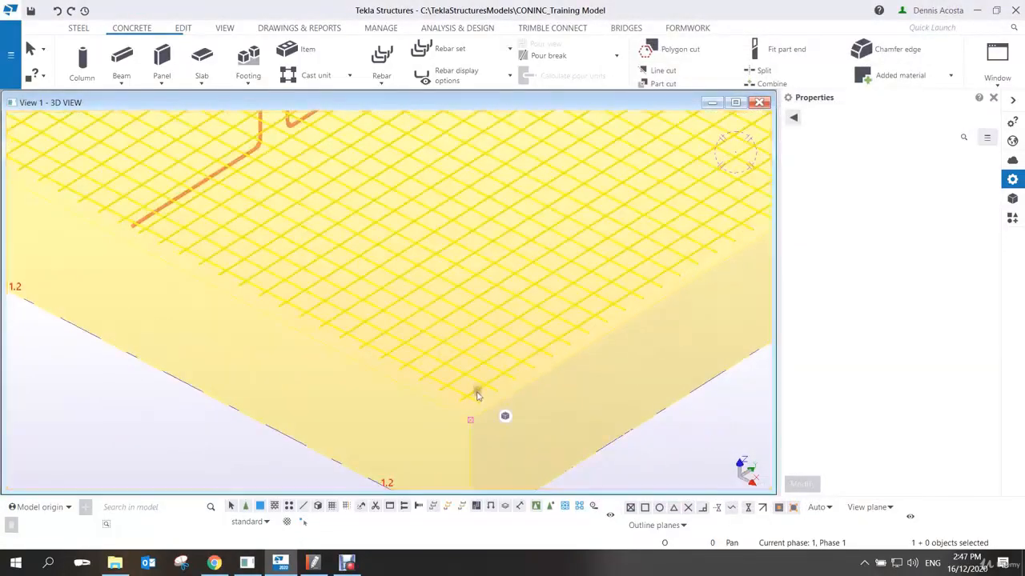
pyautogui.click(478, 391)
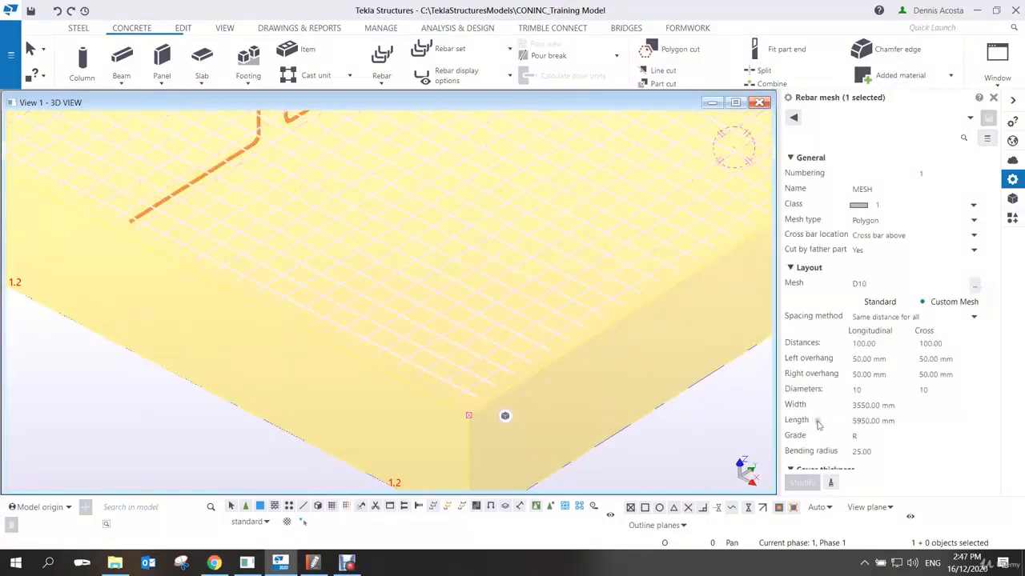
pyautogui.scroll(-2, 918, 396)
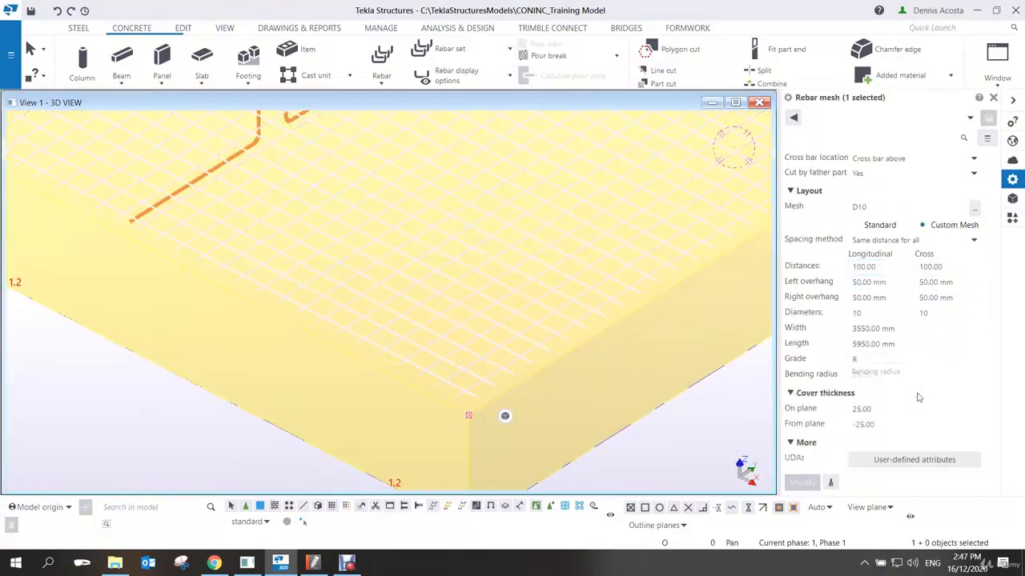
pyautogui.moveTo(878, 424); pyautogui.dragTo(818, 429)
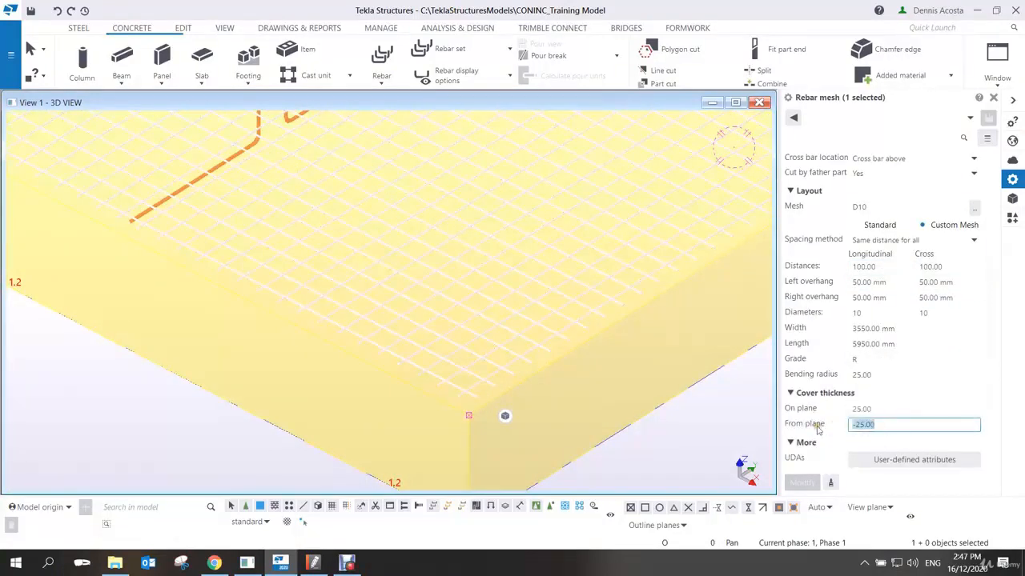
pyautogui.write('25')
pyautogui.press('Return')
# Examine the mesh's position and bar spacing around the slab corner at grid 1.2.
pyautogui.scroll(-4, 542, 357)
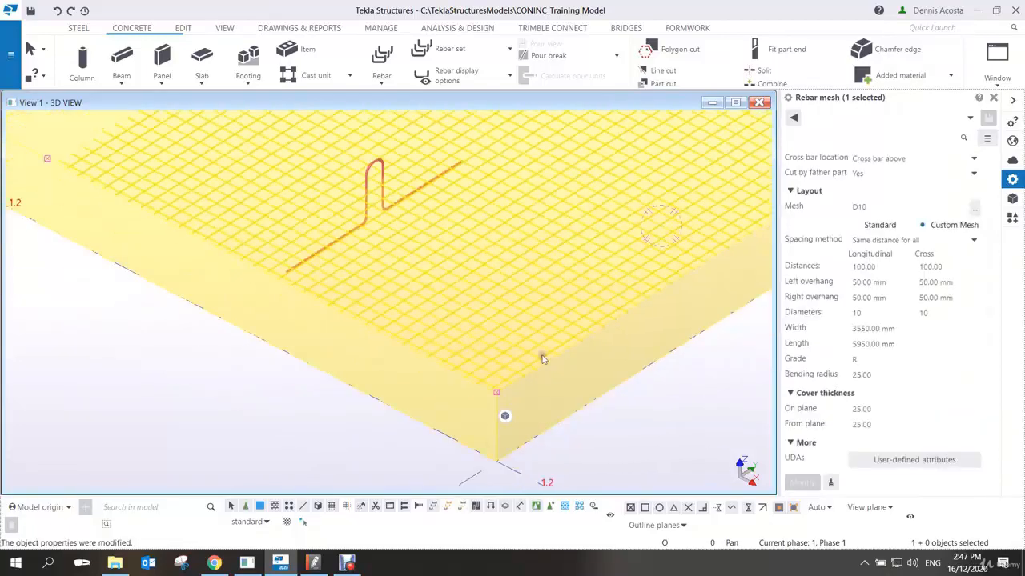
pyautogui.moveTo(542, 357); pyautogui.dragTo(520, 367, button='middle')
pyautogui.scroll(-3, 524, 368)
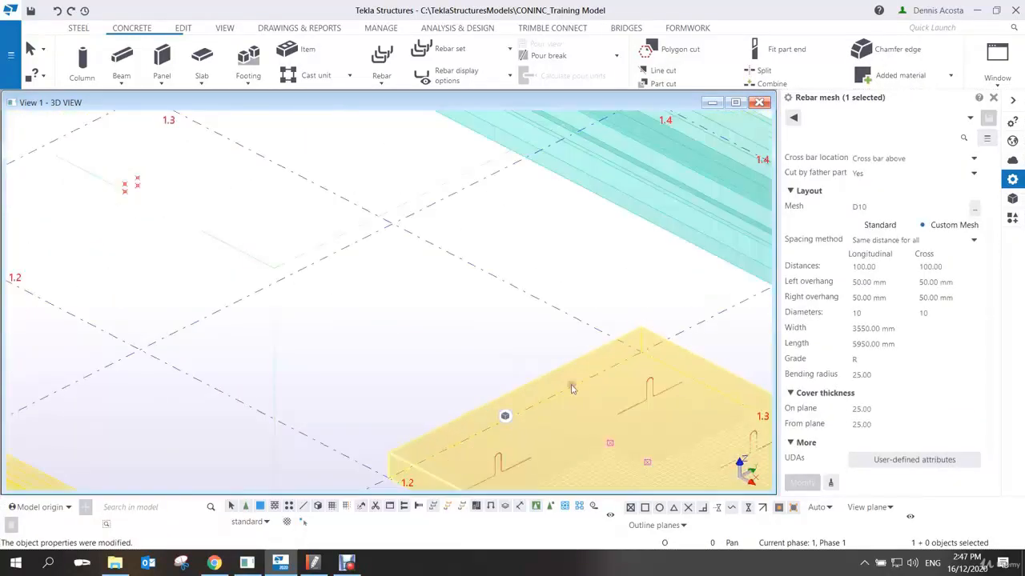
pyautogui.moveTo(596, 476); pyautogui.dragTo(521, 393, button='middle')
pyautogui.scroll(3, 521, 393)
pyautogui.scroll(2, 534, 449)
pyautogui.click(530, 448)
pyautogui.scroll(5, 531, 448)
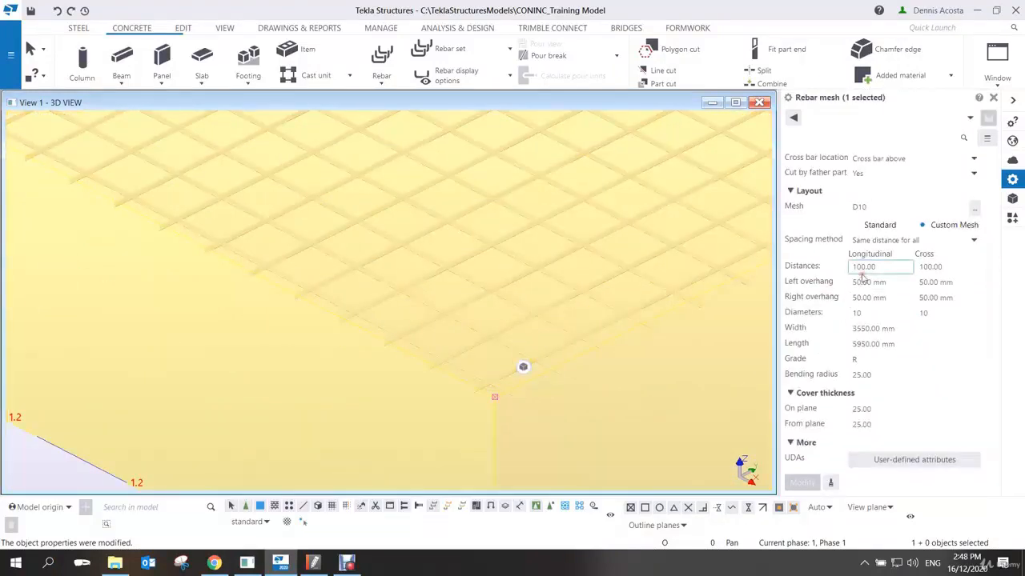
pyautogui.moveTo(606, 280); pyautogui.dragTo(528, 352, button='middle')
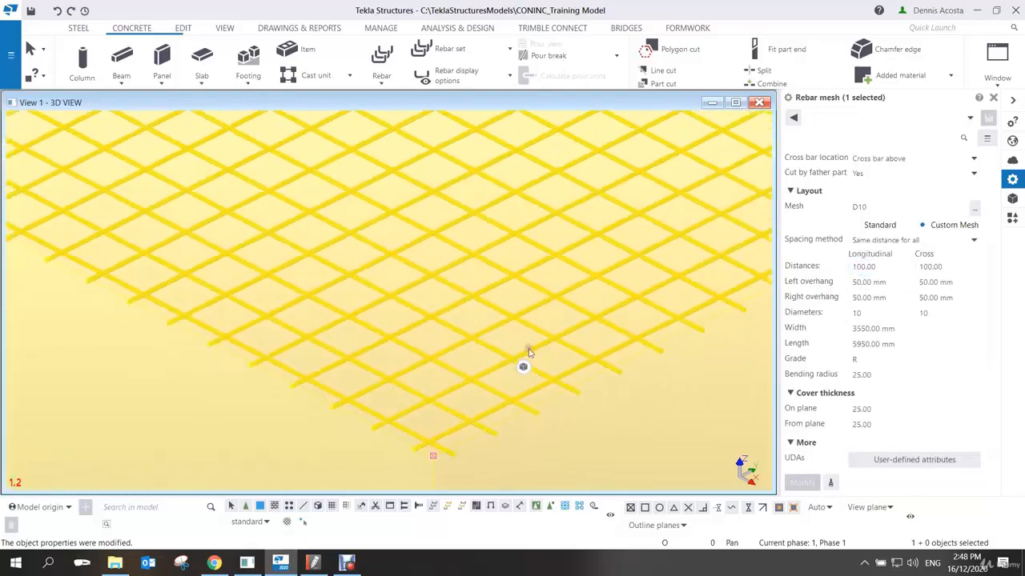
pyautogui.scroll(-2, 528, 353)
pyautogui.scroll(2, 530, 331)
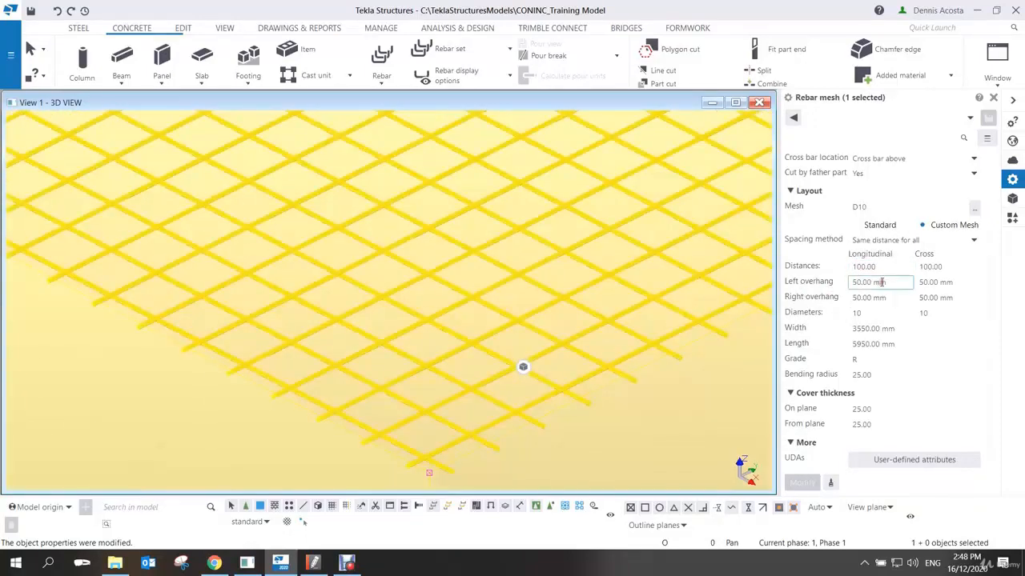
# Set the mesh's longitudinal and cross bar distances to 200 mm.
pyautogui.moveTo(889, 269); pyautogui.dragTo(802, 274)
pyautogui.write('200')
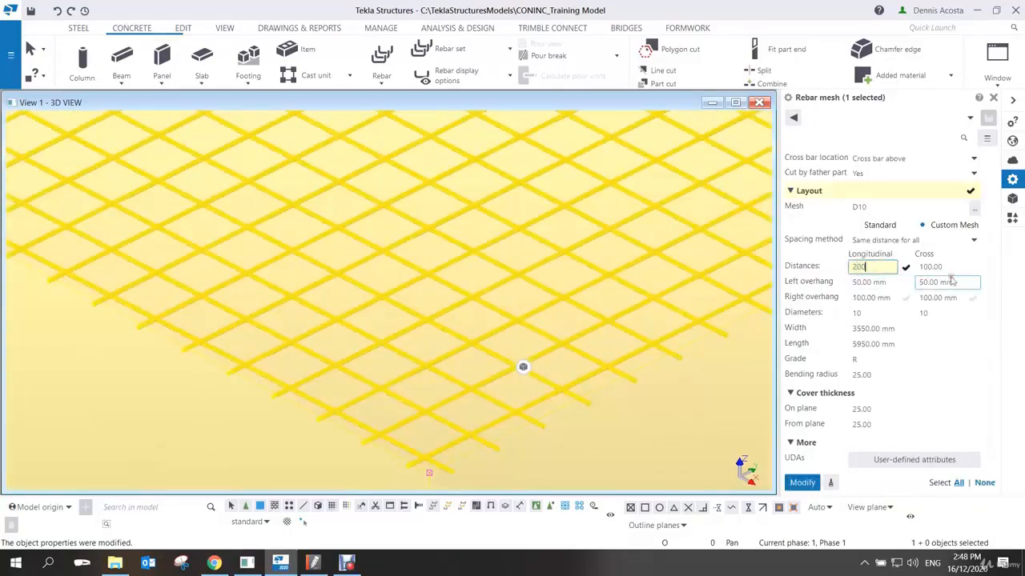
pyautogui.press('Tab')
pyautogui.write('200')
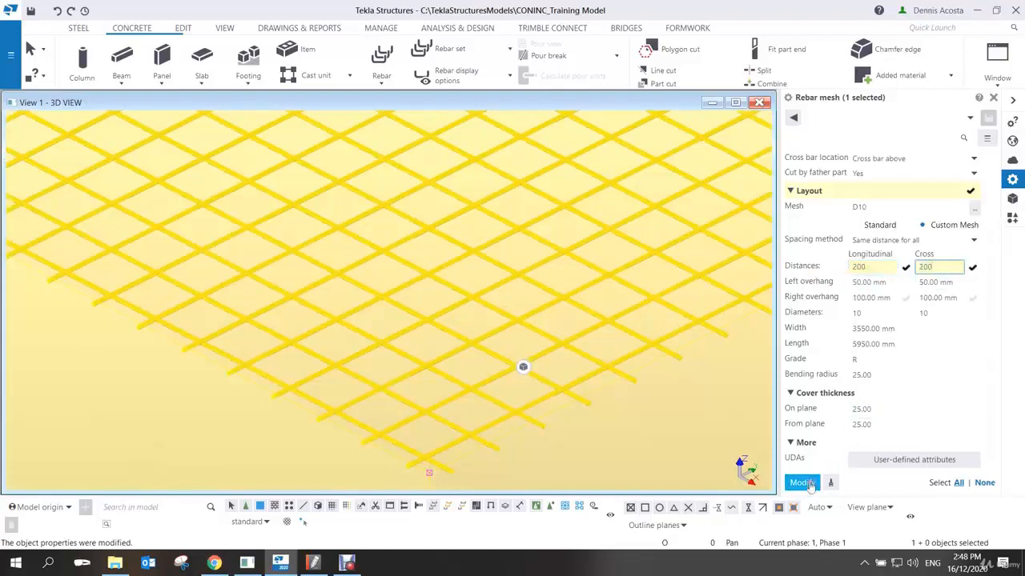
pyautogui.click(802, 482)
# Examine the respaced mesh across the slab and review the commands available for it.
pyautogui.scroll(-3, 582, 305)
pyautogui.scroll(-3, 579, 296)
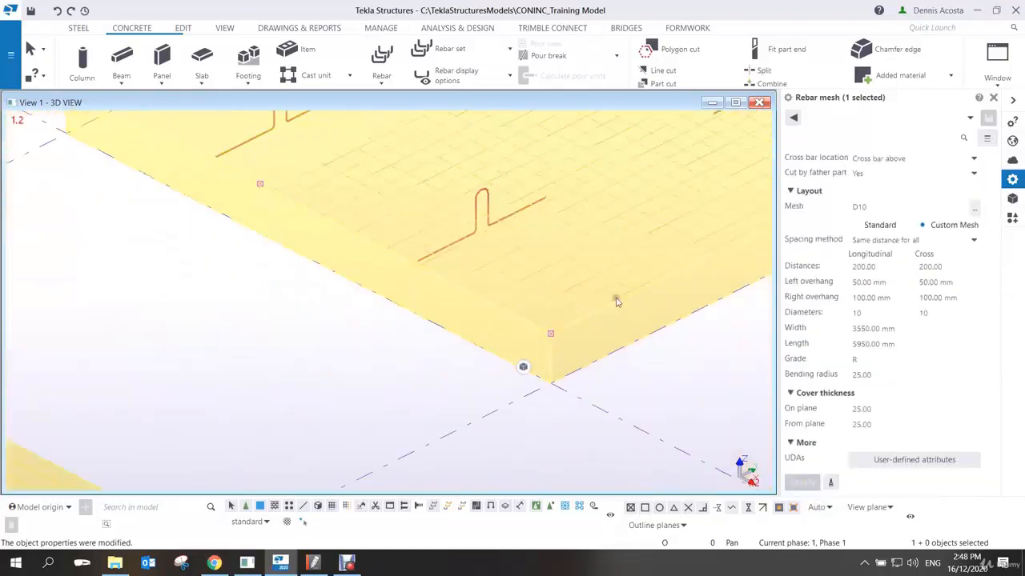
pyautogui.moveTo(615, 299); pyautogui.dragTo(509, 363, button='middle')
pyautogui.click(674, 428)
pyautogui.click(643, 268)
pyautogui.click(613, 249)
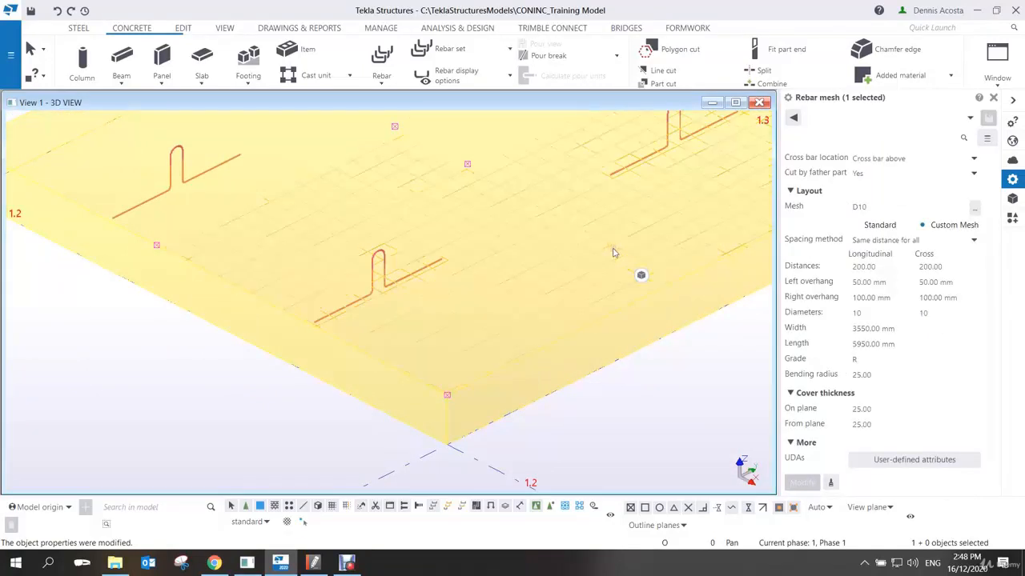
pyautogui.rightClick(565, 228)
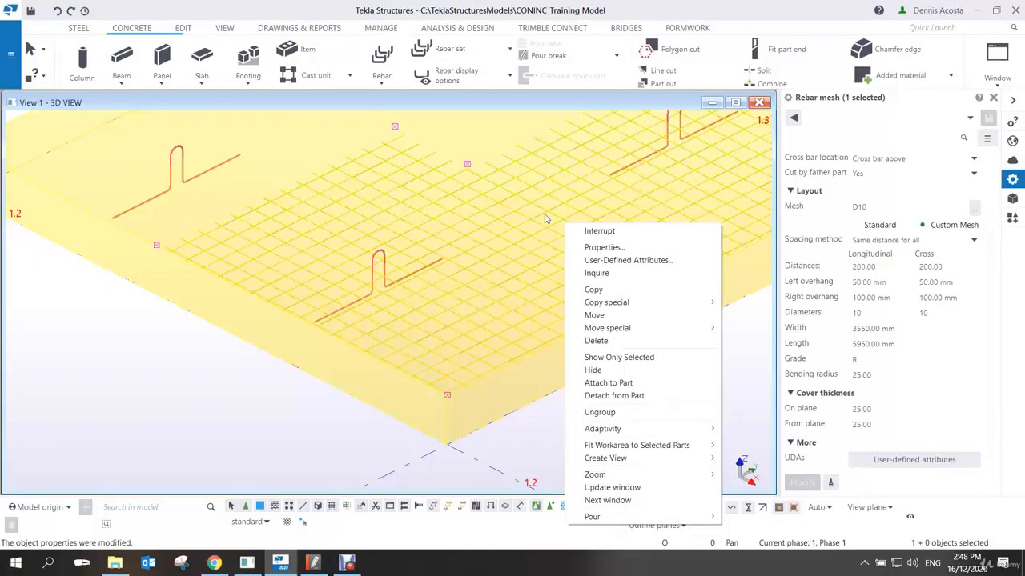
pyautogui.click(323, 417)
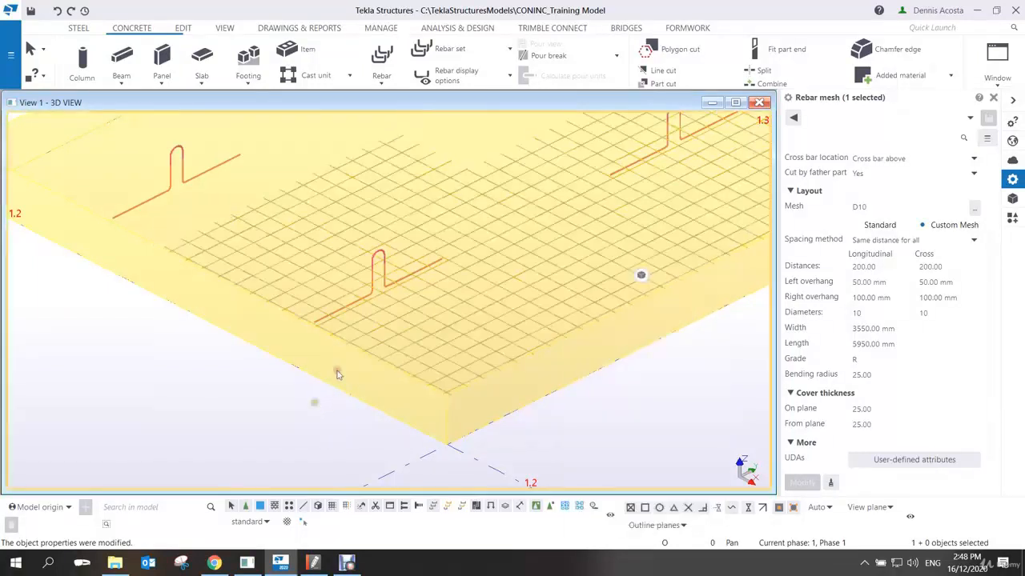
# Set the polygonal mesh's From plane cover thickness to 150 mm.
pyautogui.click(447, 280)
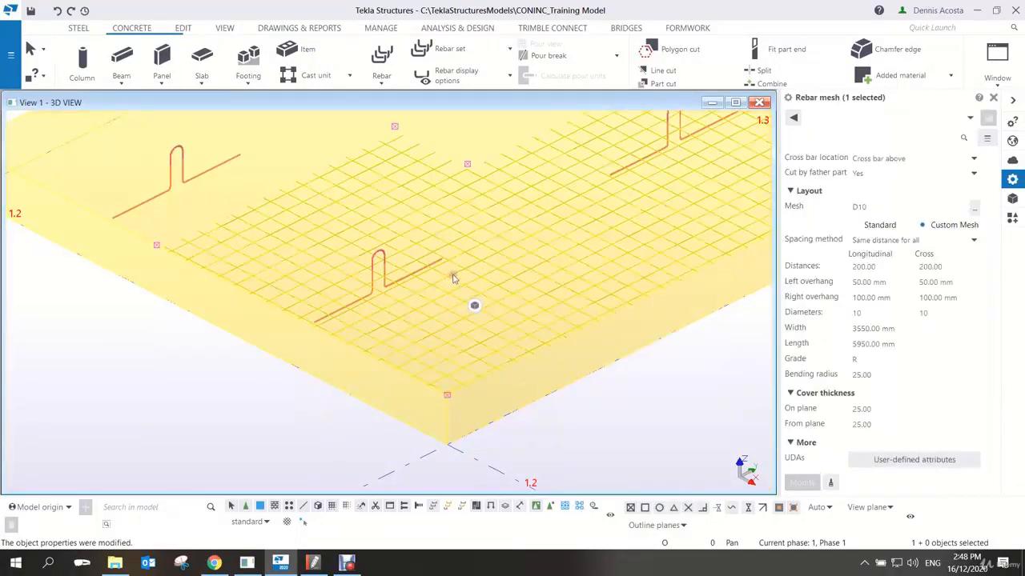
pyautogui.moveTo(457, 368); pyautogui.dragTo(512, 309, button='middle')
pyautogui.scroll(4, 453, 267)
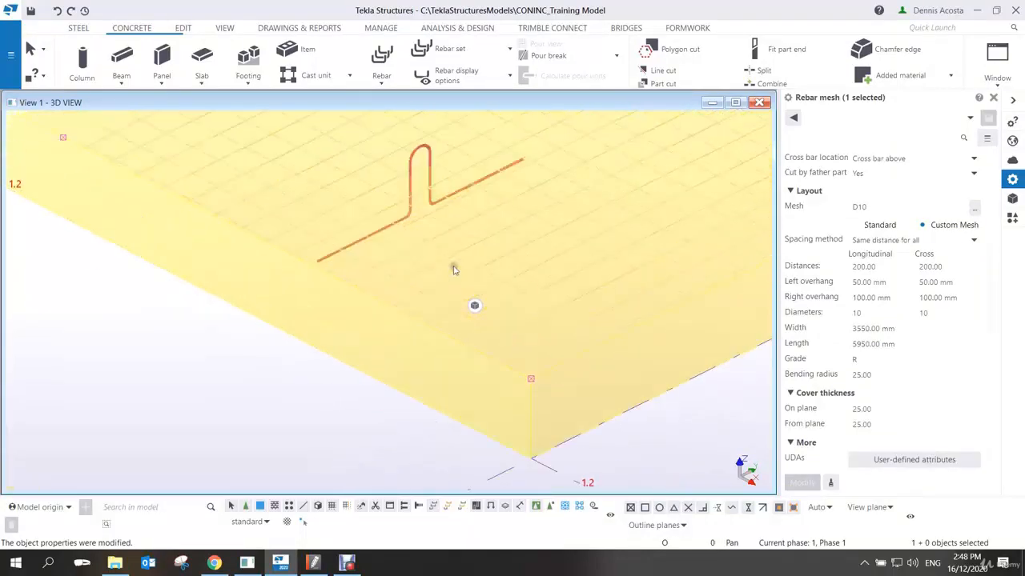
pyautogui.keyDown('ctrl'); pyautogui.moveTo(386, 254); pyautogui.dragTo(421, 205, button='middle'); pyautogui.keyUp('ctrl')
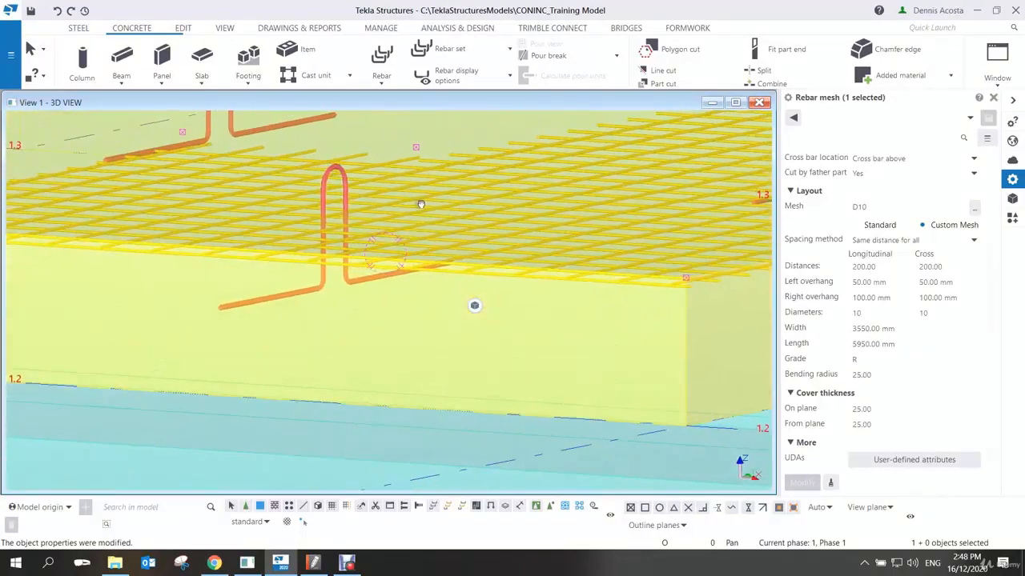
pyautogui.scroll(3, 340, 232)
pyautogui.moveTo(325, 280); pyautogui.dragTo(377, 250, button='middle')
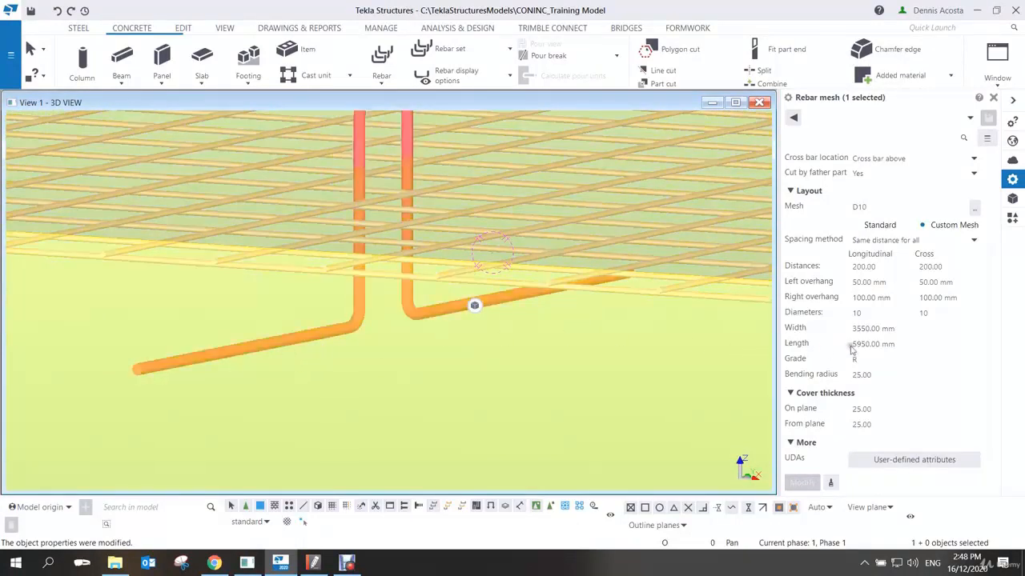
pyautogui.click(870, 409)
pyautogui.press('Tab')
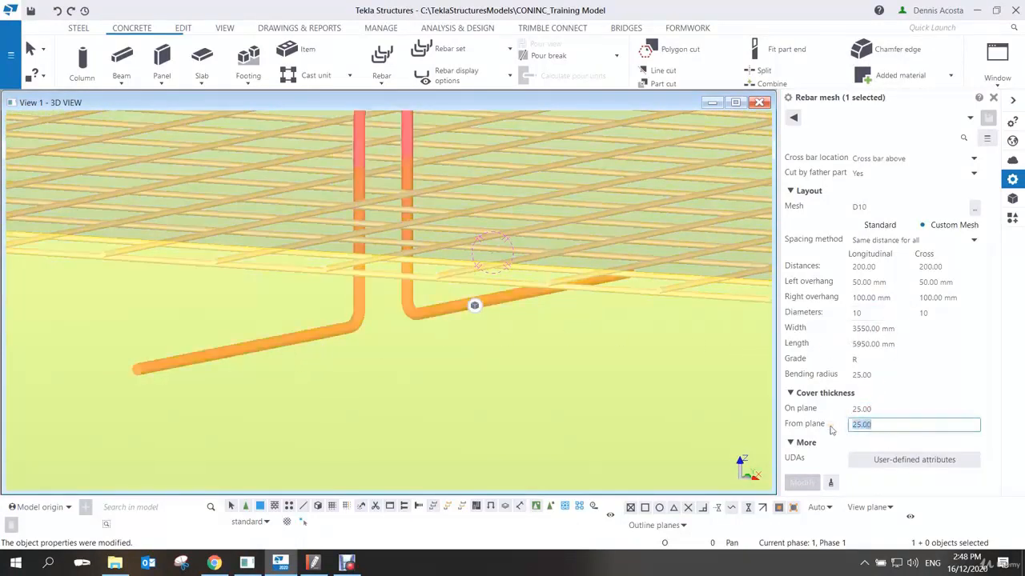
pyautogui.write('150')
pyautogui.press('Return')
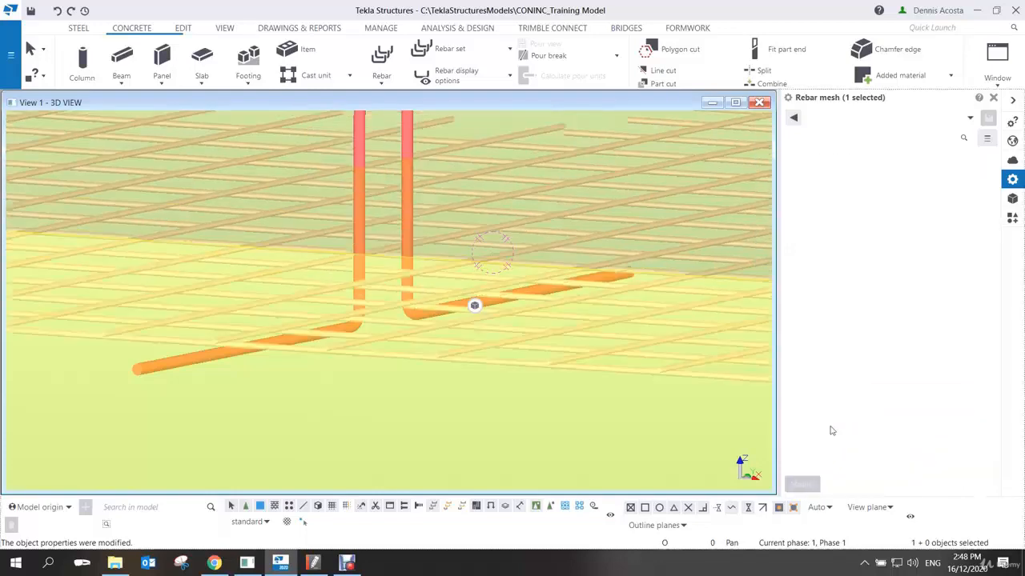
# Set the polygonal mesh's From plane cover thickness to 200 mm.
pyautogui.click(870, 424)
pyautogui.moveTo(881, 424); pyautogui.dragTo(830, 428)
pyautogui.write('200')
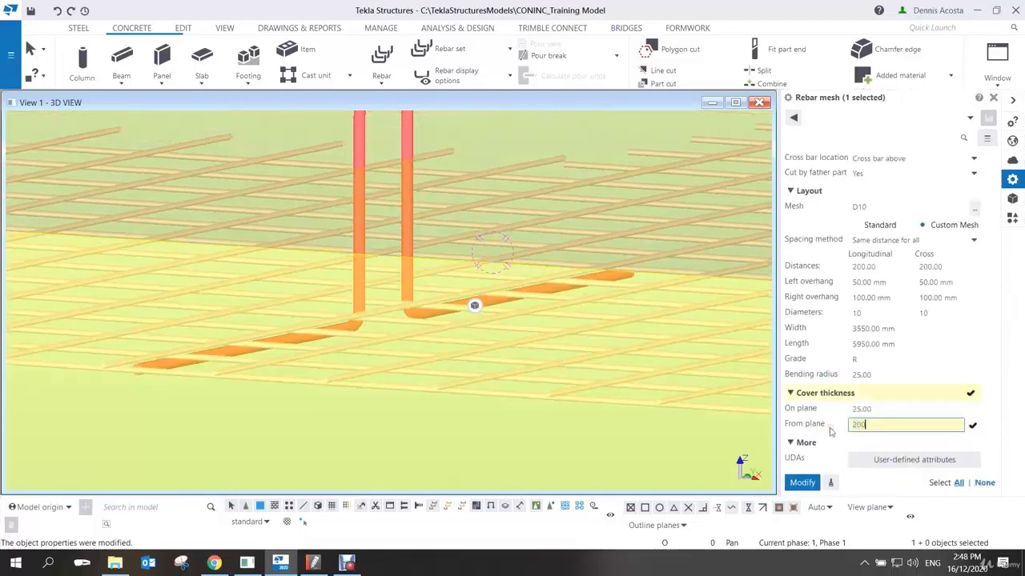
pyautogui.press('Return')
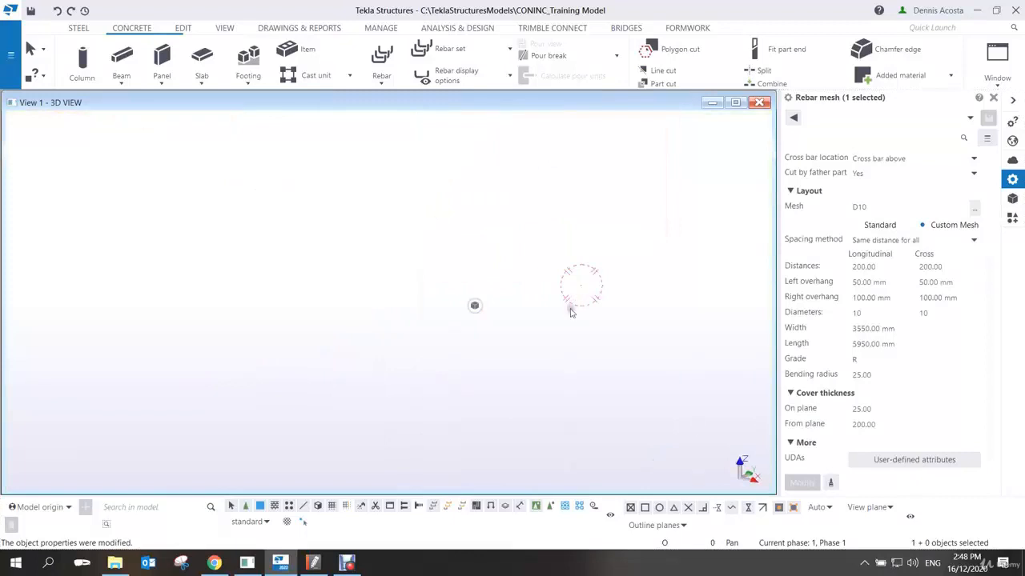
# Start a new rebar mesh for the slab between grids 1.2 and 1.3 with the mesh type Rectangle.
pyautogui.hotkey('ctrl', 'p')
pyautogui.moveTo(568, 402); pyautogui.dragTo(517, 349, button='middle')
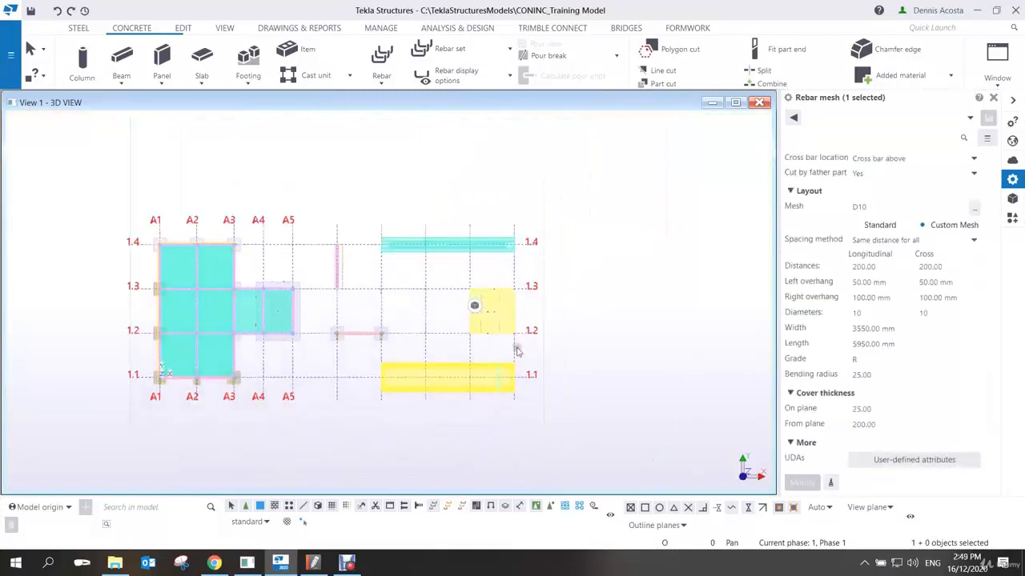
pyautogui.scroll(2, 533, 320)
pyautogui.moveTo(477, 308)
pyautogui.scroll(4, 455, 286)
pyautogui.keyDown('ctrl'); pyautogui.moveTo(515, 253); pyautogui.dragTo(457, 166, button='middle'); pyautogui.keyUp('ctrl')
pyautogui.click(606, 176)
pyautogui.moveTo(478, 335); pyautogui.dragTo(544, 338, button='middle')
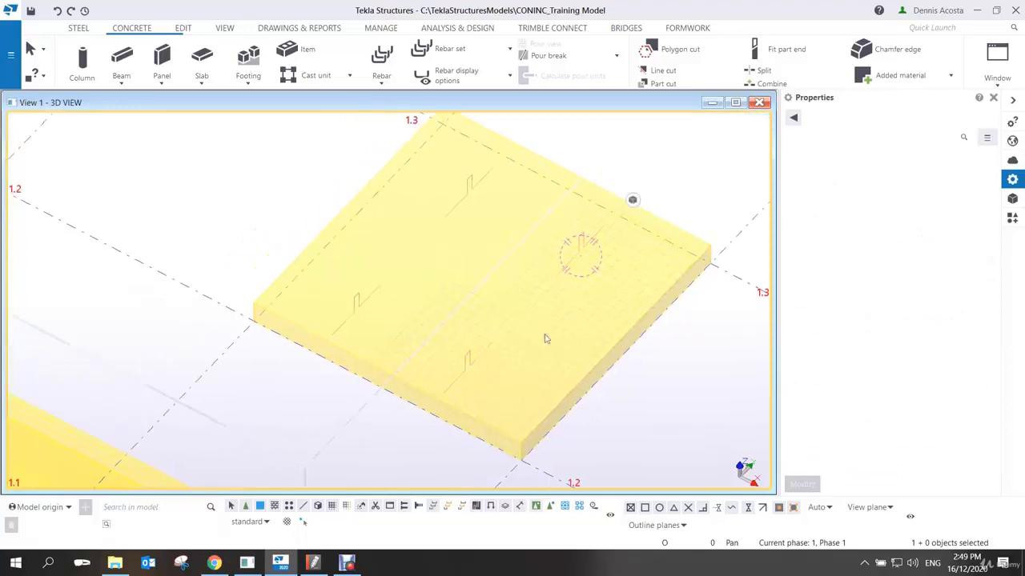
pyautogui.click(381, 80)
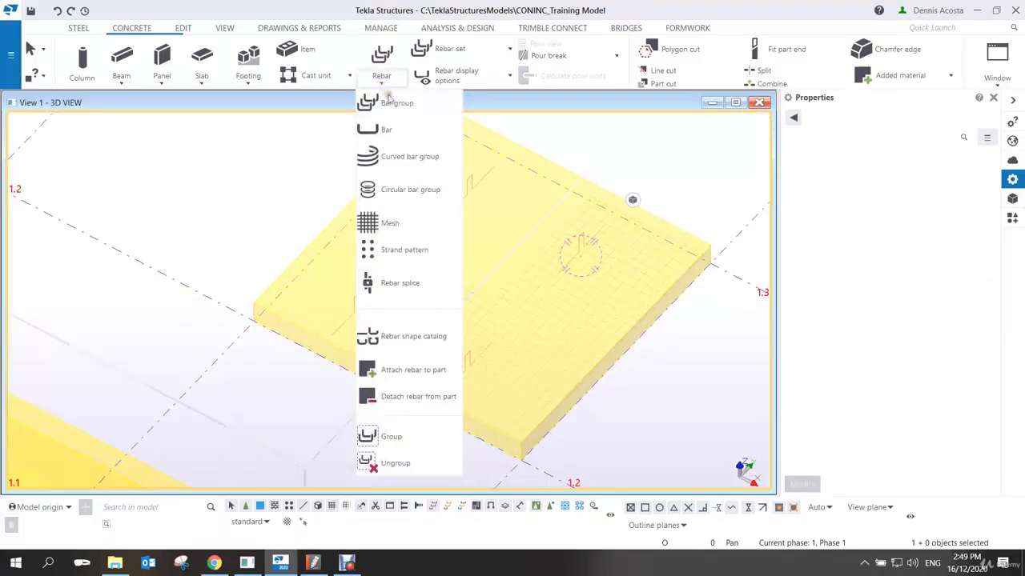
pyautogui.click(374, 223)
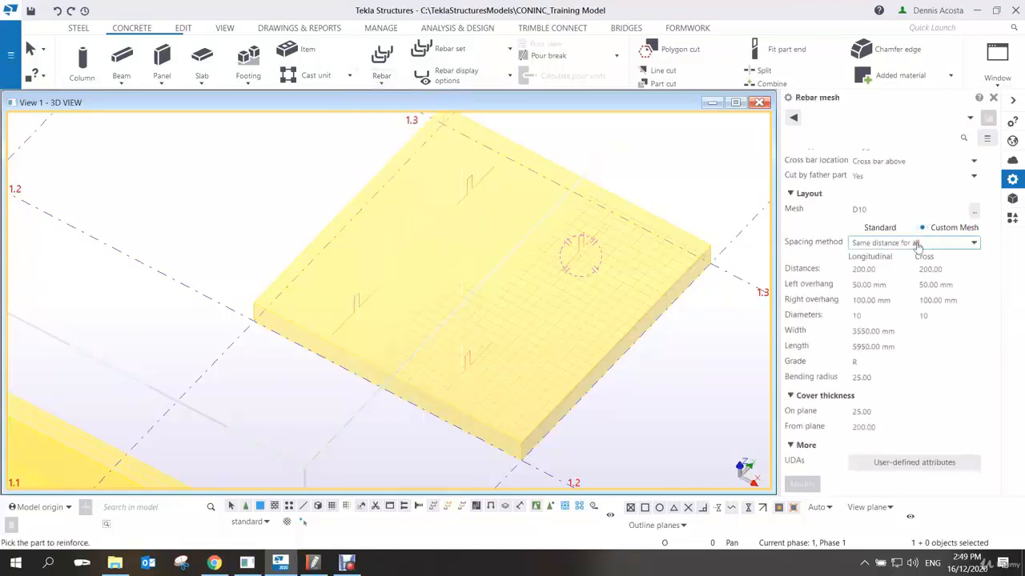
pyautogui.scroll(2, 917, 206)
pyautogui.click(973, 220)
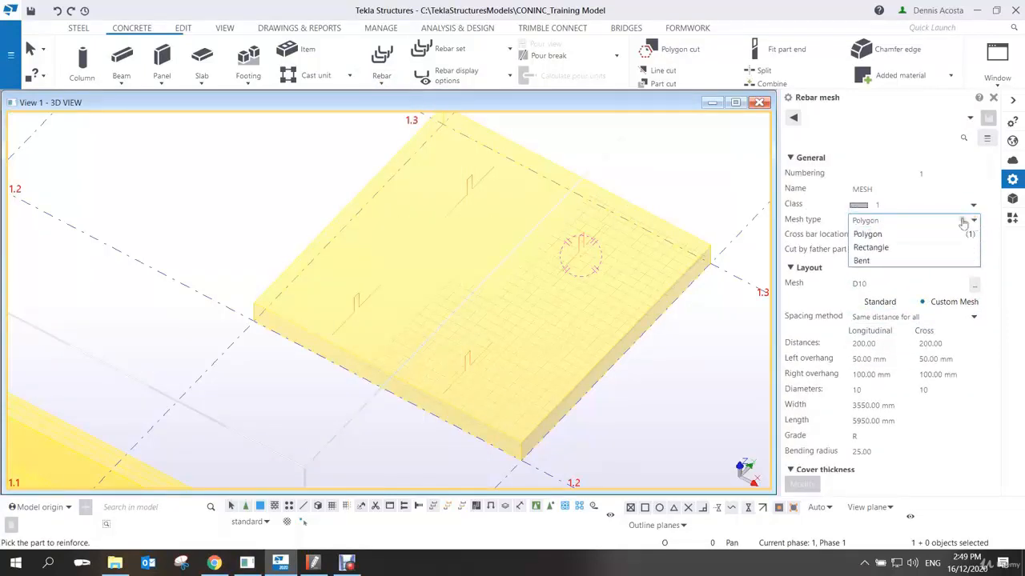
pyautogui.click(884, 248)
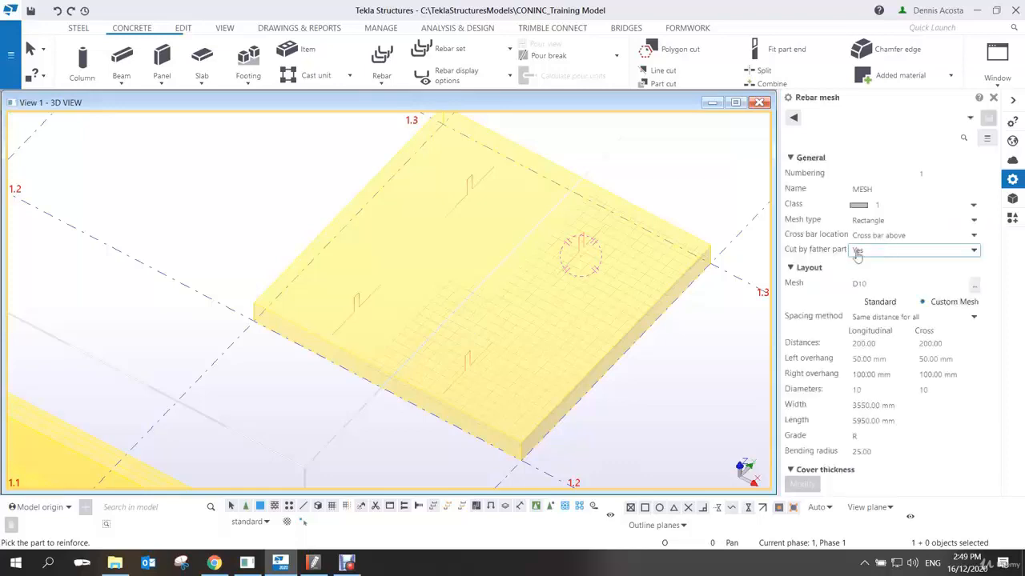
# Place the rectangular mesh on the slab, with its longitudinal bars along the edge opposite the polygonal mesh, from grid 1.2 to grid 1.3.
pyautogui.click(309, 241)
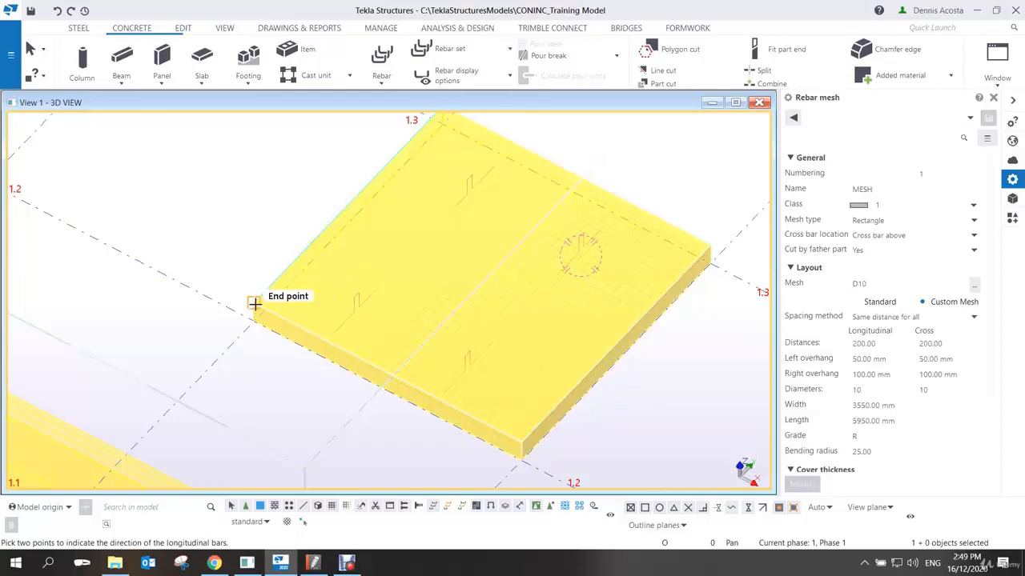
pyautogui.click(254, 303)
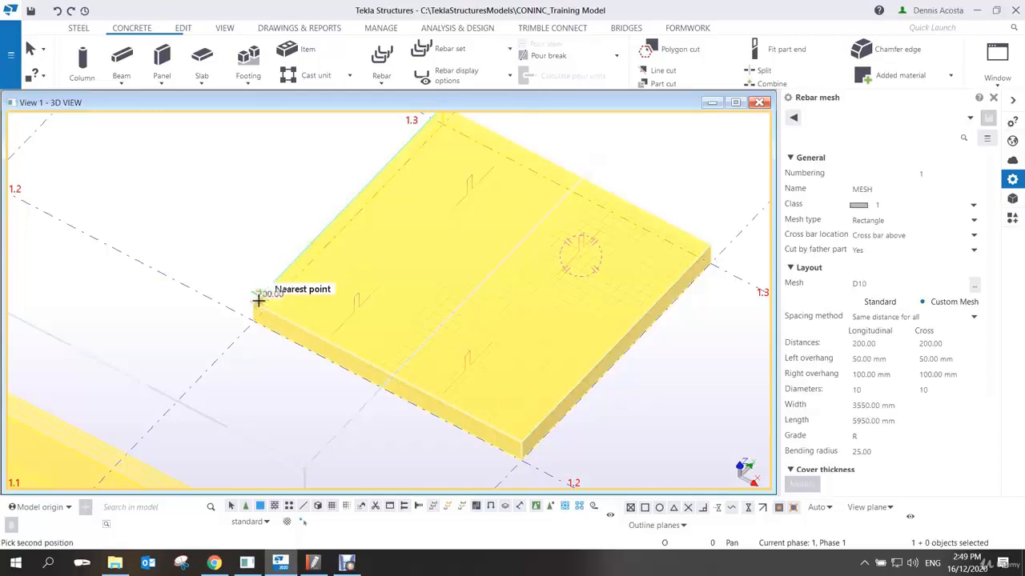
pyautogui.click(435, 142)
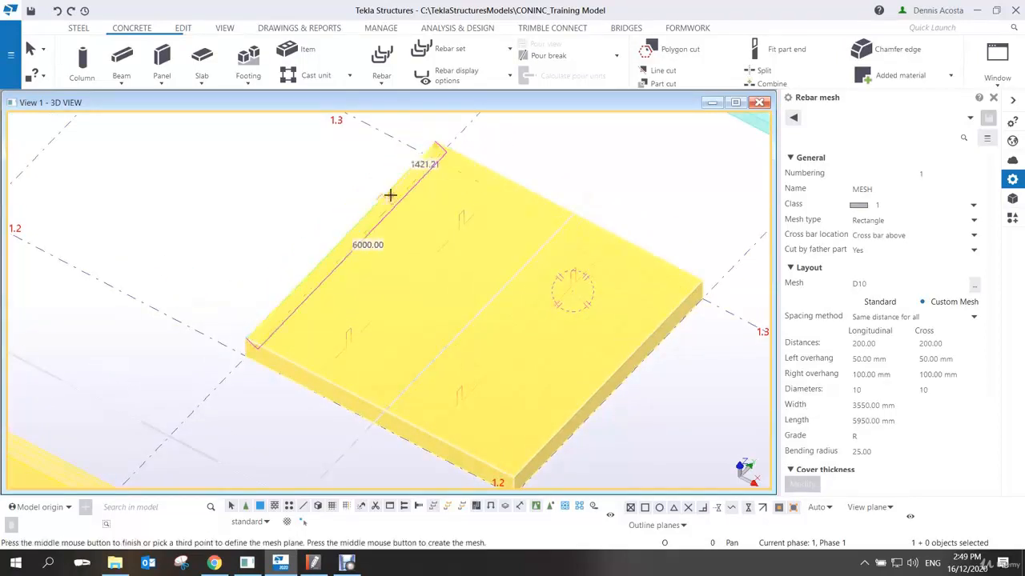
pyautogui.middleClick(284, 242)
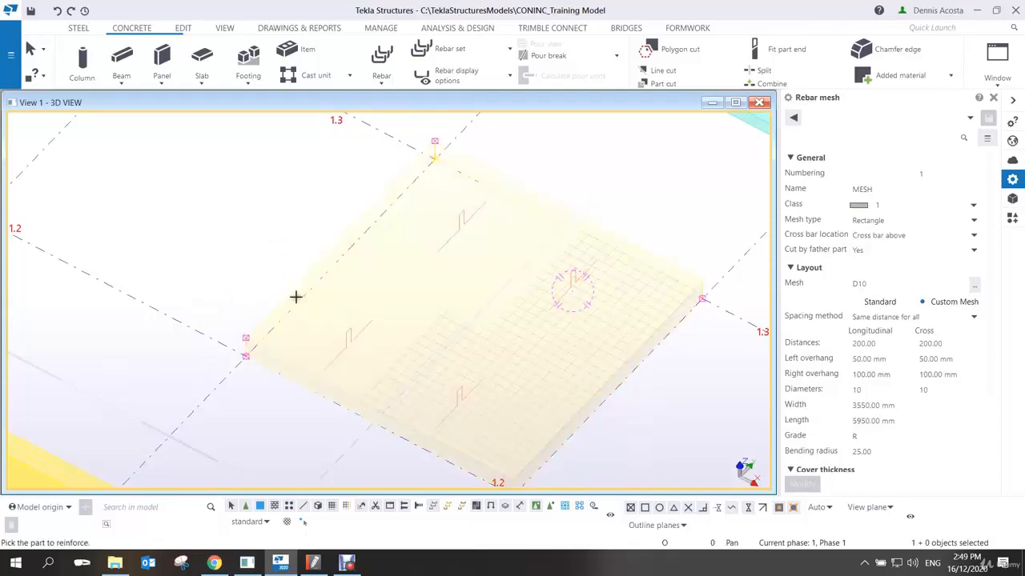
pyautogui.moveTo(247, 285); pyautogui.dragTo(318, 346, button='middle')
pyautogui.press('Escape')
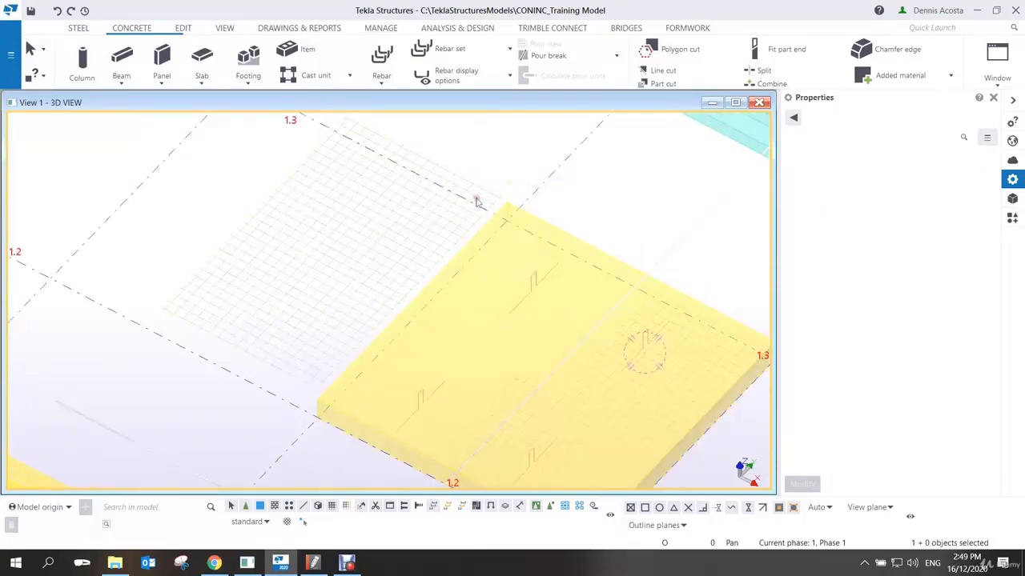
# Resize the rectangular mesh beside the slab to a width of 2000 mm and a length of 1000 mm.
pyautogui.scroll(4, 412, 268)
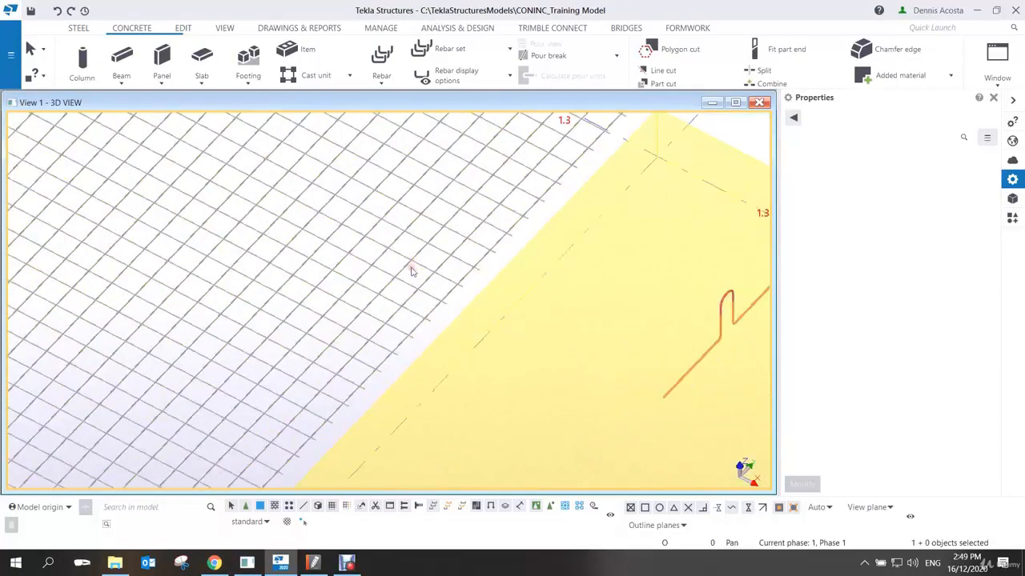
pyautogui.scroll(-3, 411, 267)
pyautogui.click(414, 265)
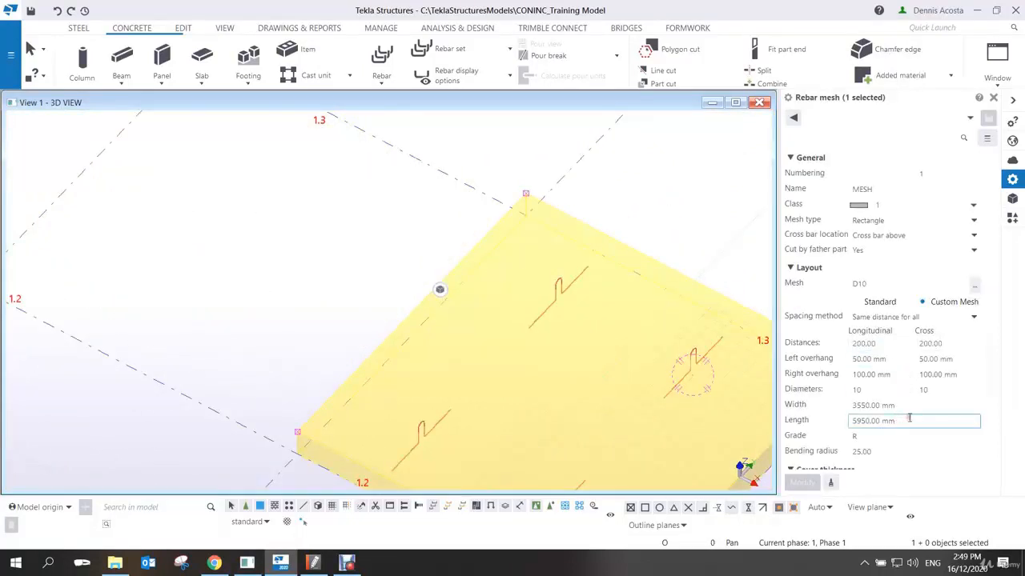
pyautogui.click(878, 405)
pyautogui.moveTo(877, 408); pyautogui.dragTo(796, 422)
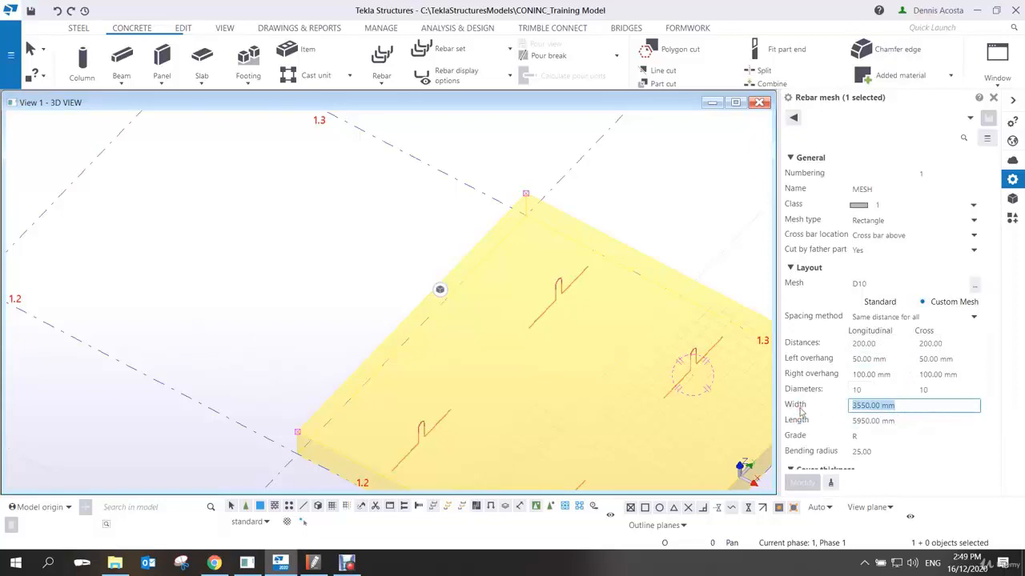
pyautogui.write('2000')
pyautogui.press('Tab')
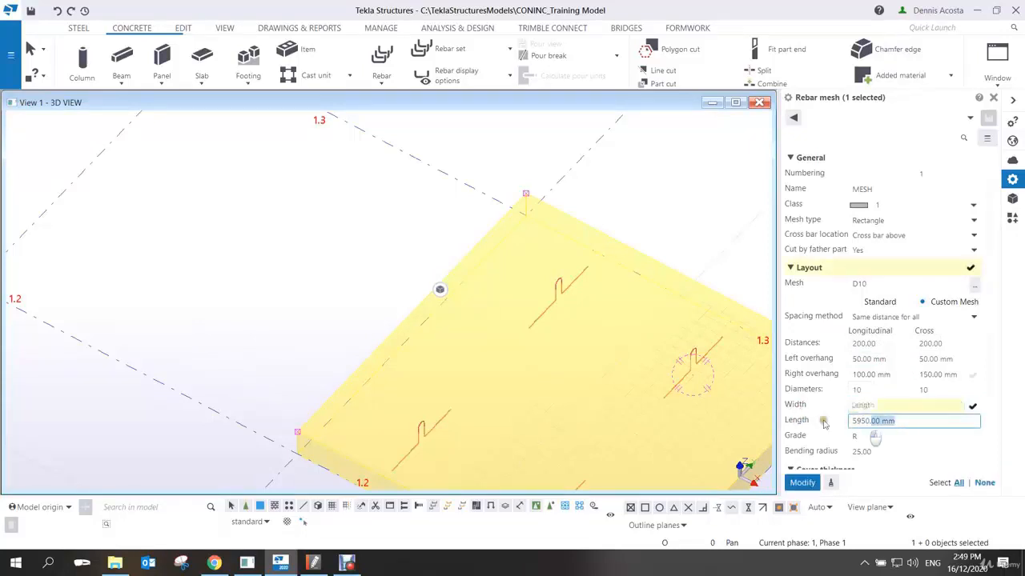
pyautogui.write('1000')
pyautogui.press('Return')
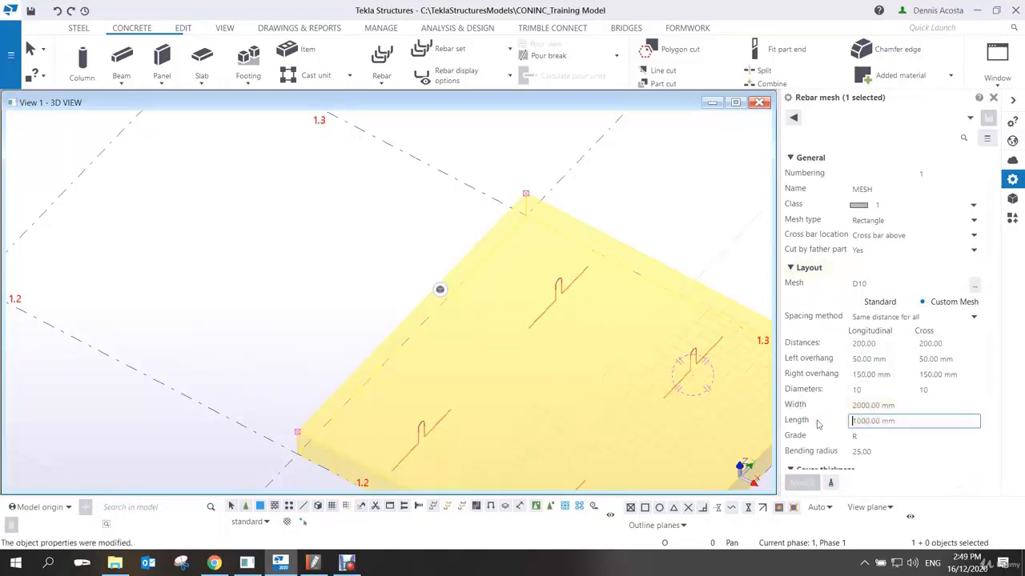
# Inspect the resized rectangular mesh beside the slab and delete it.
pyautogui.scroll(5, 249, 358)
pyautogui.scroll(2, 252, 357)
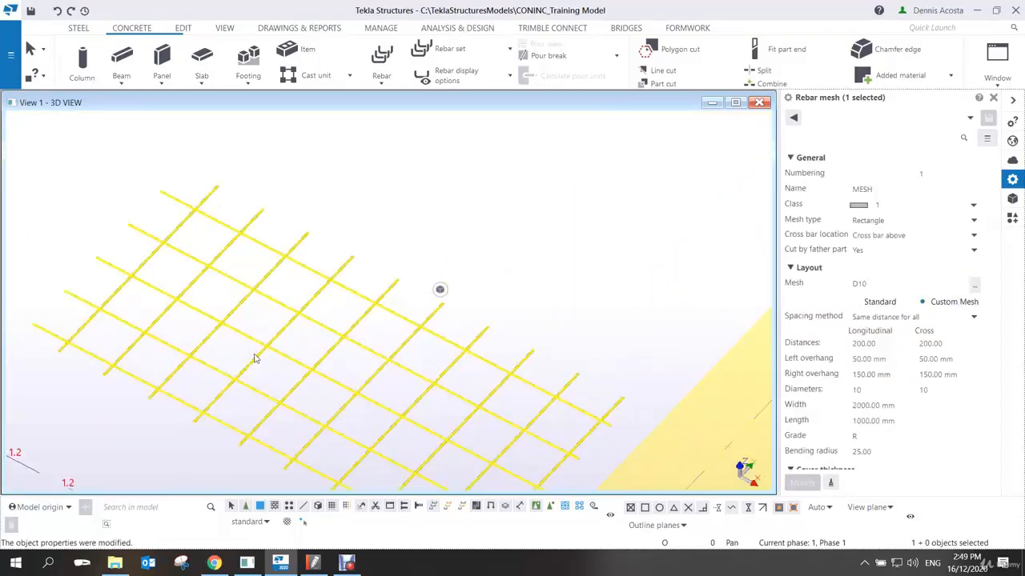
pyautogui.click(444, 420)
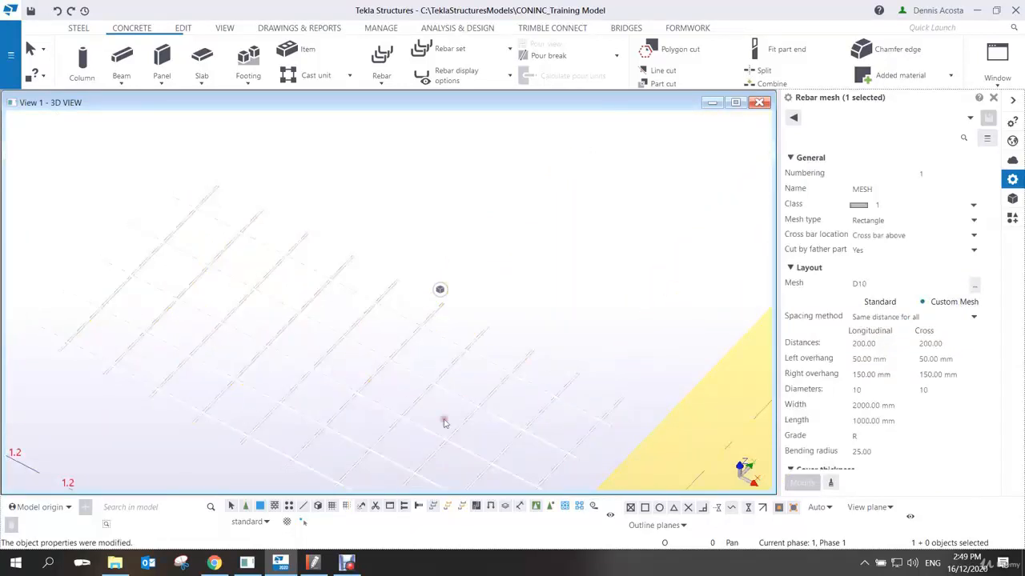
pyautogui.scroll(-2, 550, 430)
pyautogui.click(515, 394)
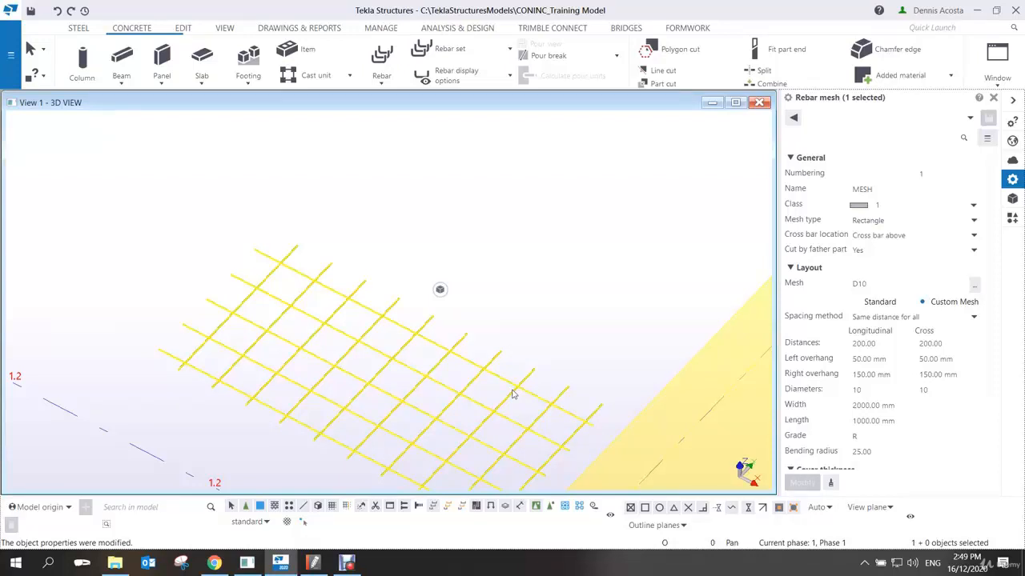
pyautogui.scroll(-5, 511, 398)
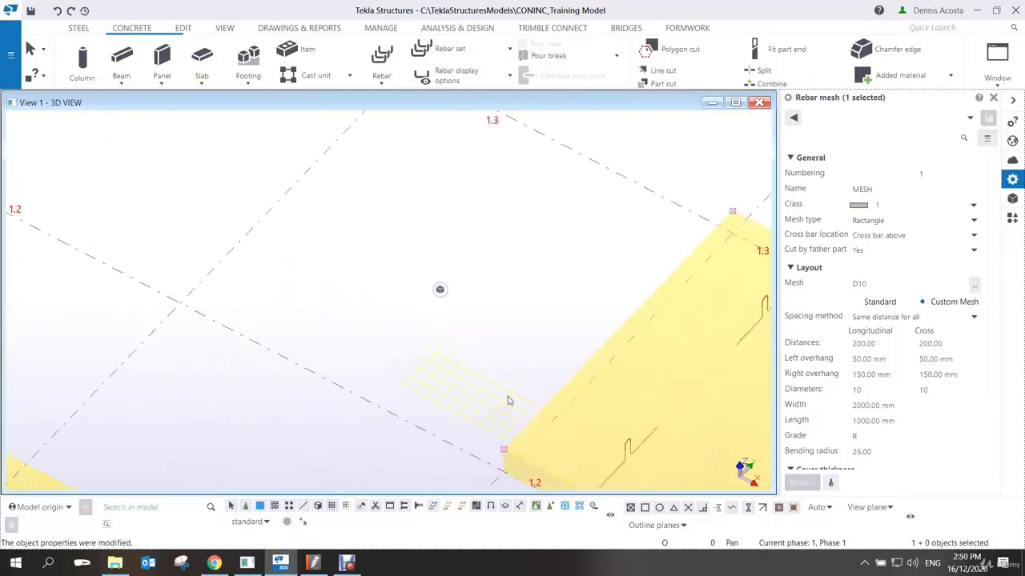
pyautogui.press('Delete')
pyautogui.scroll(-5, 587, 389)
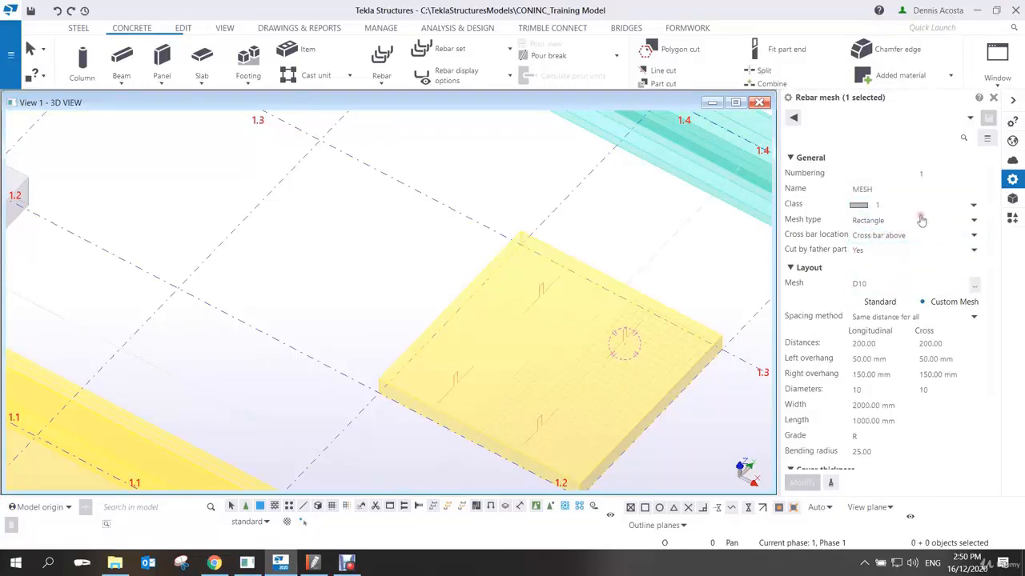
pyautogui.click(971, 221)
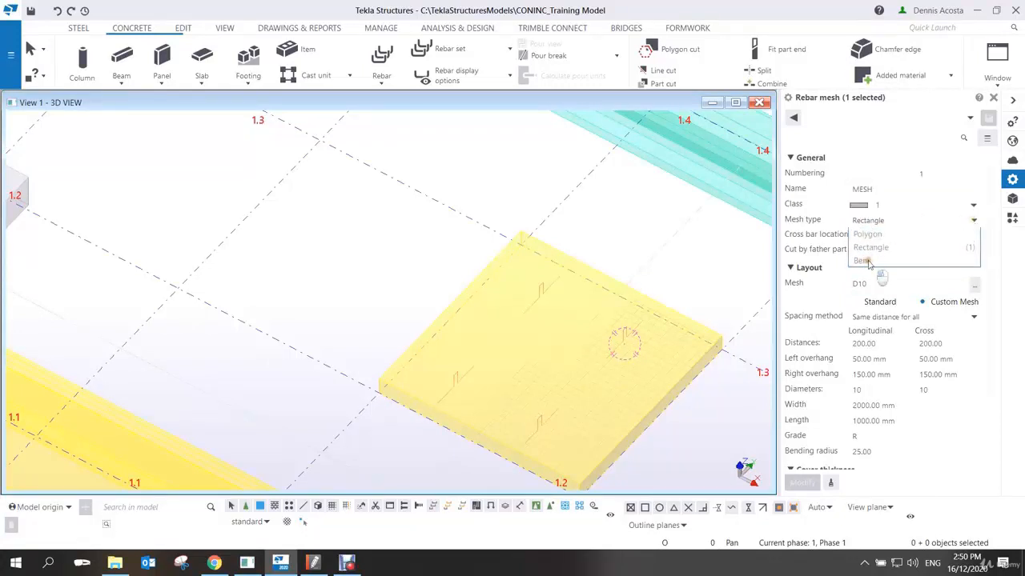
pyautogui.click(880, 223)
pyautogui.click(383, 64)
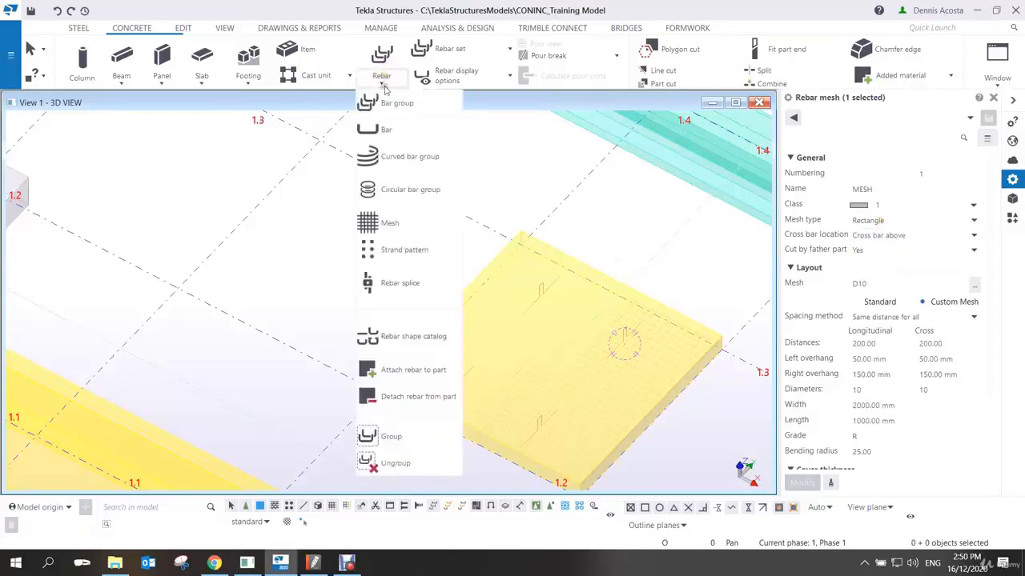
pyautogui.click(381, 226)
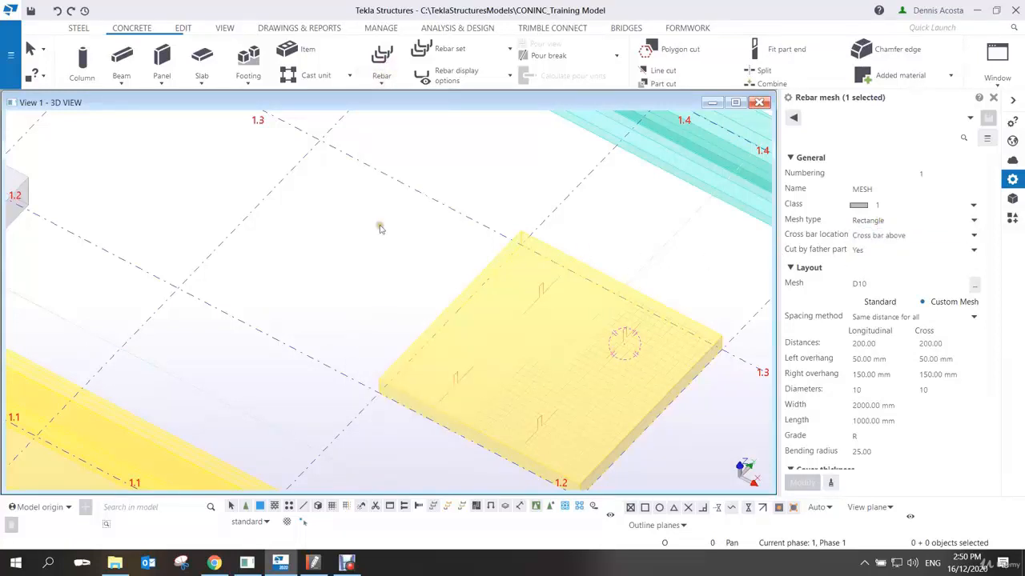
pyautogui.rightClick(504, 166)
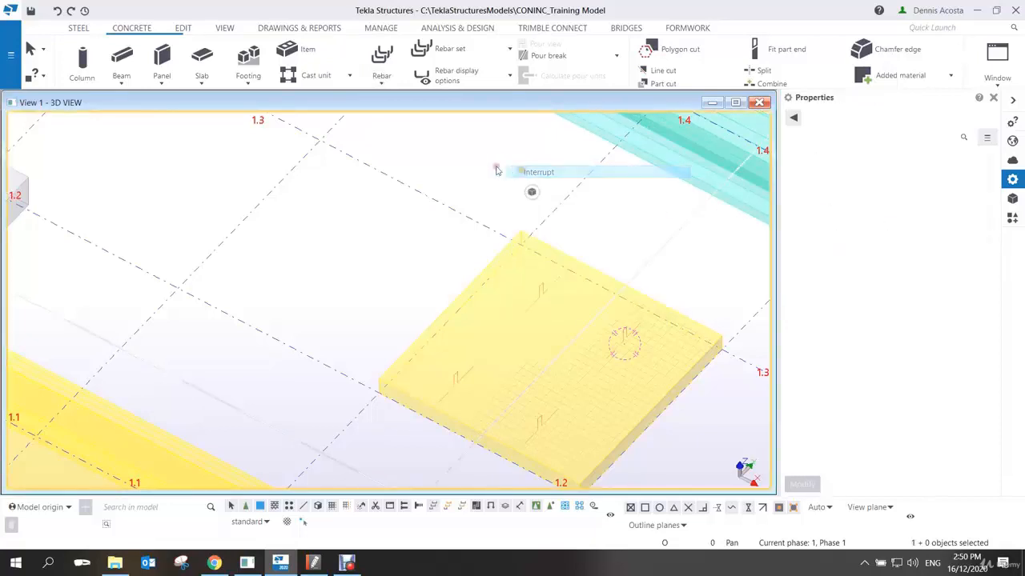
pyautogui.click(546, 230)
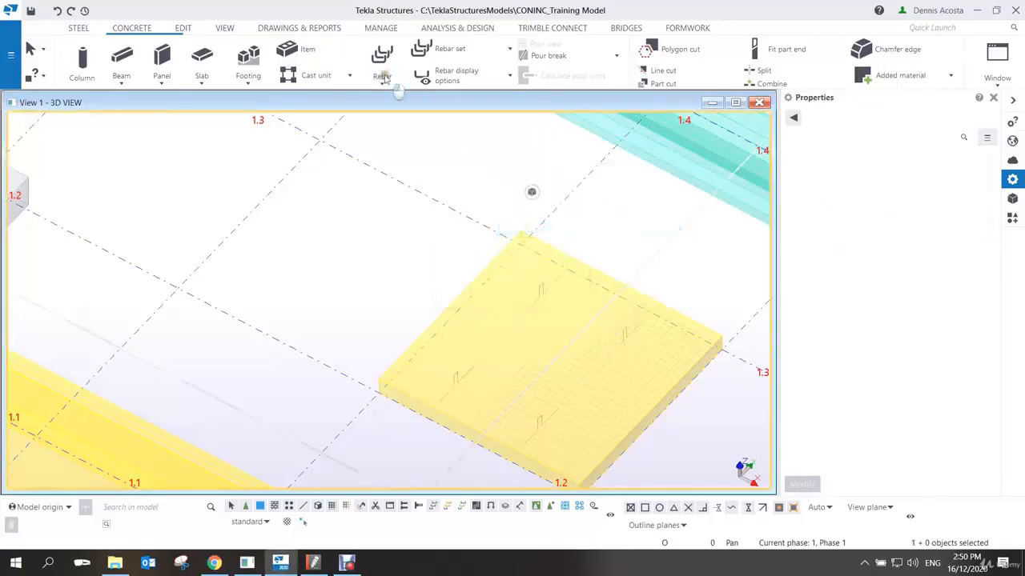
# Start a new rebar mesh with the mesh type Bent for the slab between grids 1.2 and 1.3.
pyautogui.click(383, 64)
pyautogui.click(381, 220)
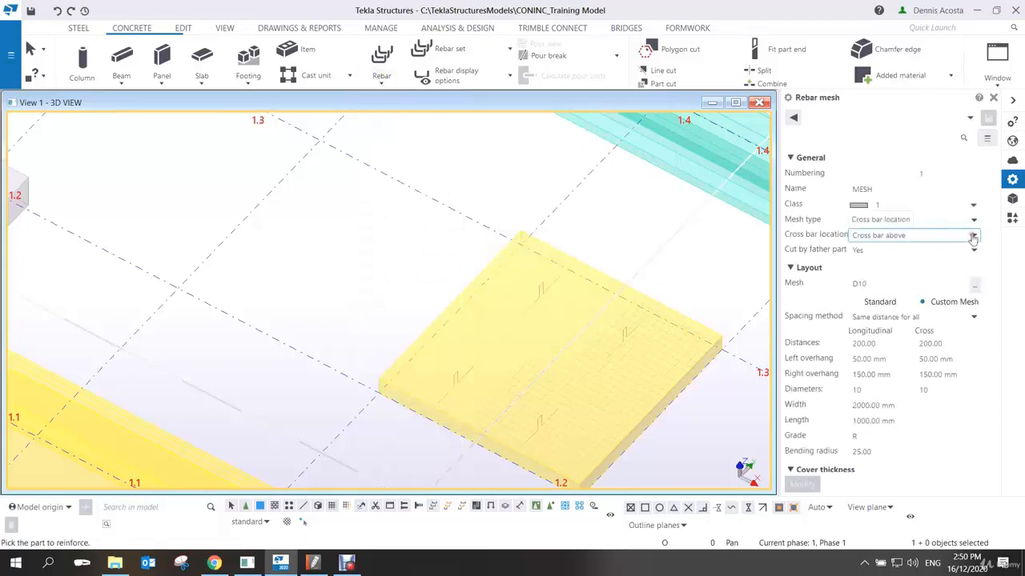
pyautogui.click(973, 220)
pyautogui.click(865, 261)
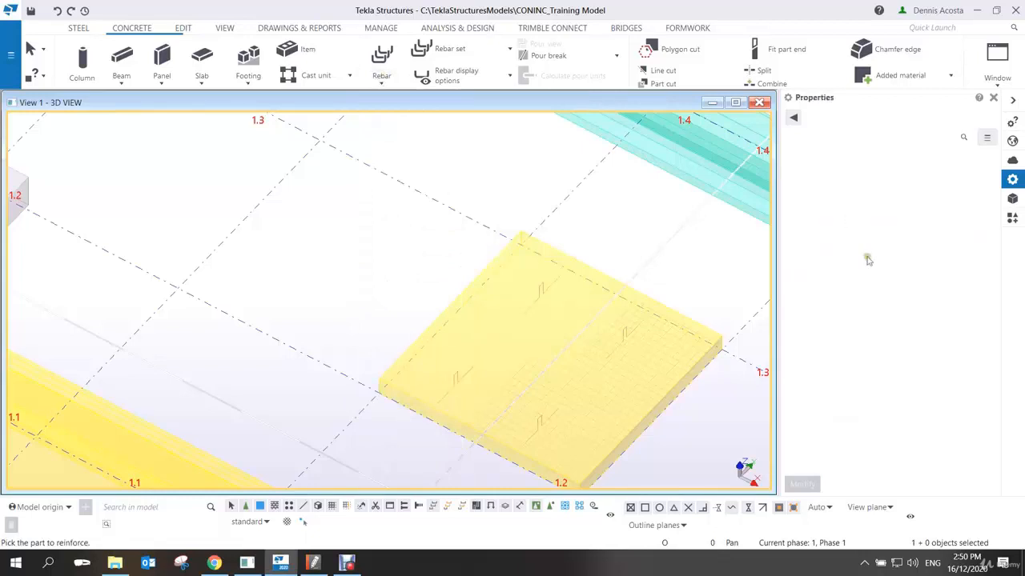
pyautogui.scroll(5, 460, 336)
pyautogui.keyDown('ctrl'); pyautogui.moveTo(447, 350); pyautogui.dragTo(479, 318, button='middle'); pyautogui.keyUp('ctrl')
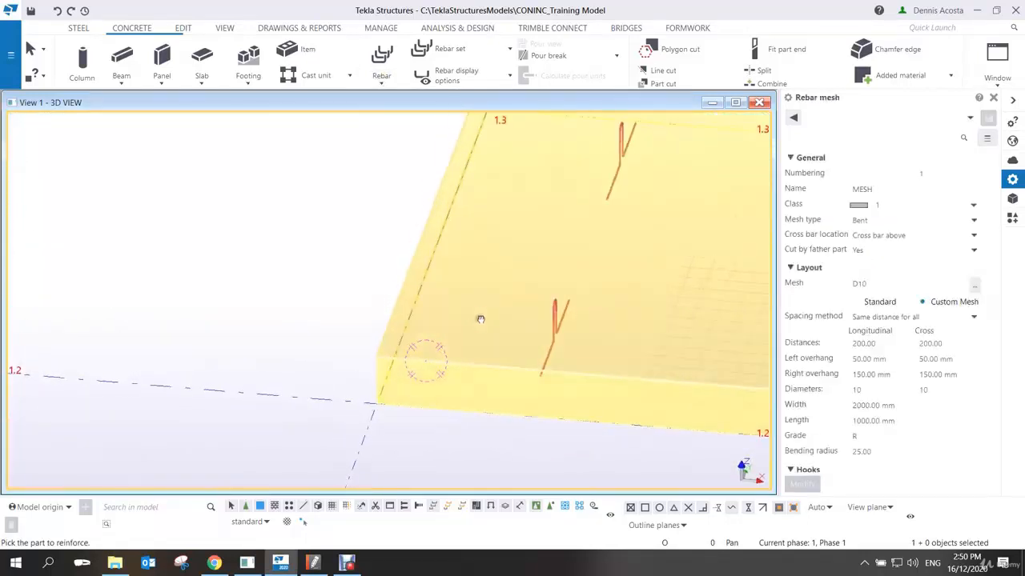
pyautogui.click(416, 362)
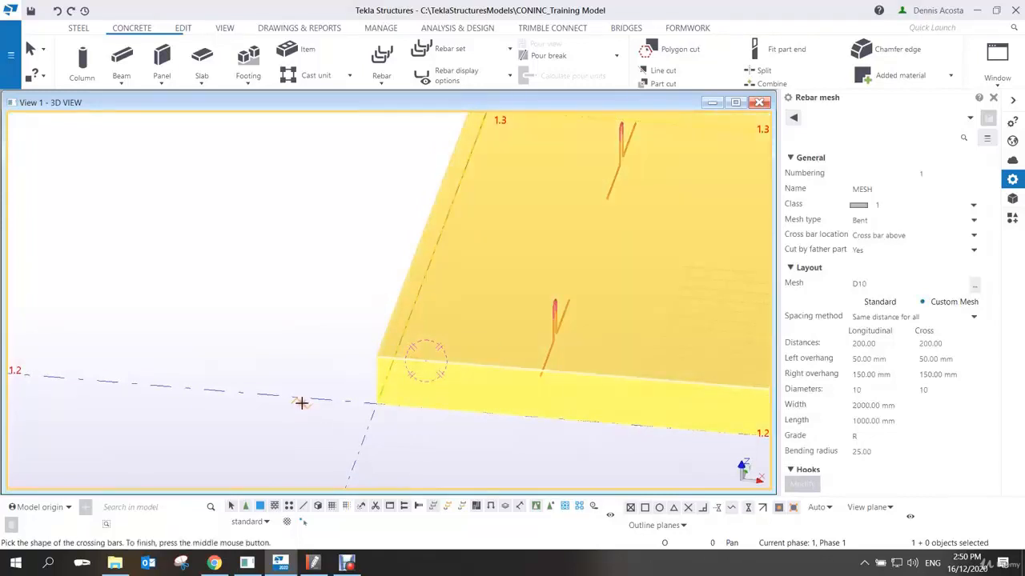
# Outline the bent mesh's stepped cross-bar shape at the slab's grid 1.2 end, with legs of about 1200, 700 and 700 mm.
pyautogui.click(299, 399)
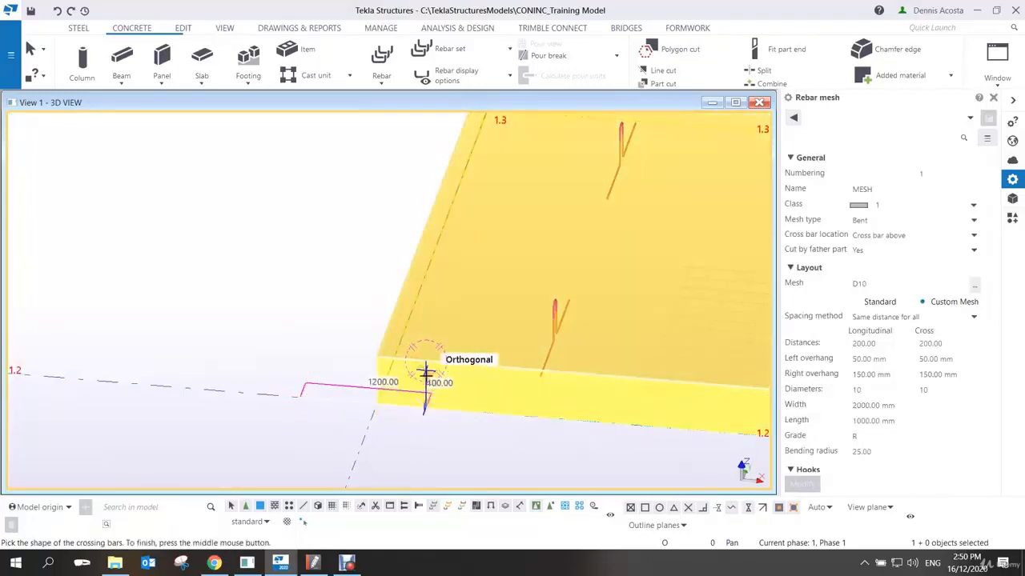
pyautogui.click(432, 343)
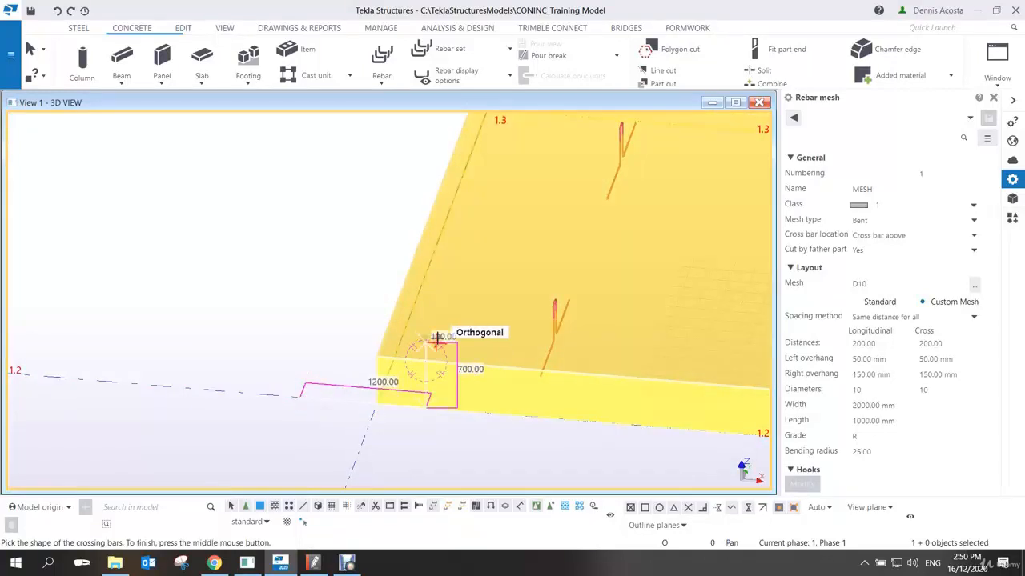
pyautogui.click(496, 346)
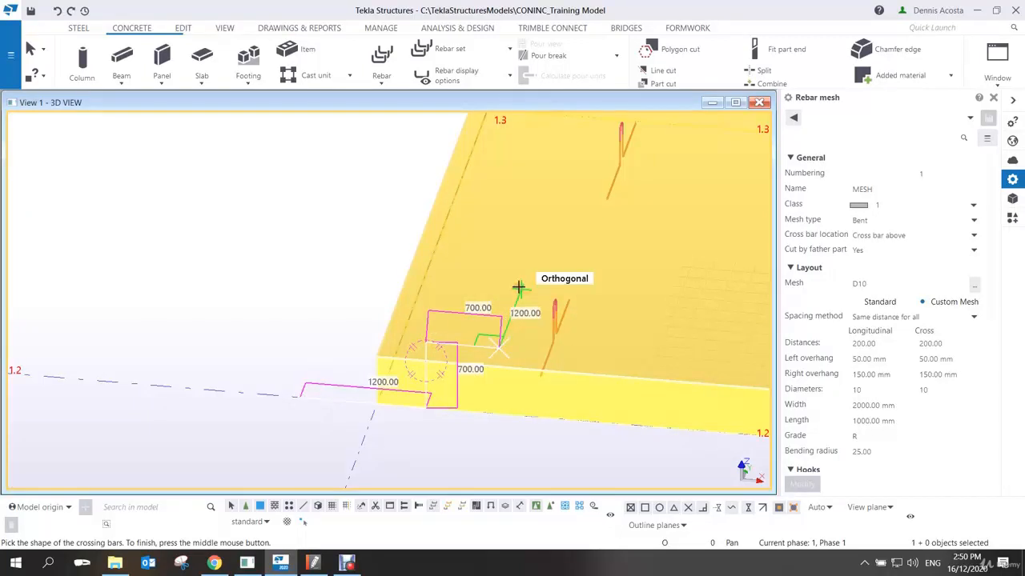
pyautogui.middleClick(519, 288)
# Run the bent mesh along the slab edge opposite the polygonal mesh, from grid 1.2 to grid 1.3, and examine its shape.
pyautogui.click(376, 355)
pyautogui.moveTo(488, 175); pyautogui.dragTo(440, 313, button='middle')
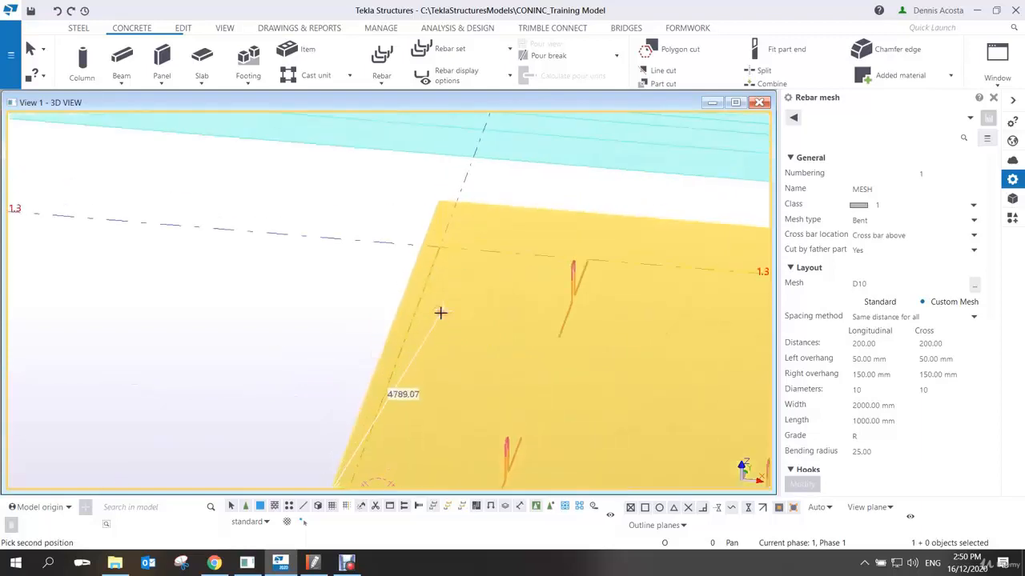
pyautogui.click(440, 210)
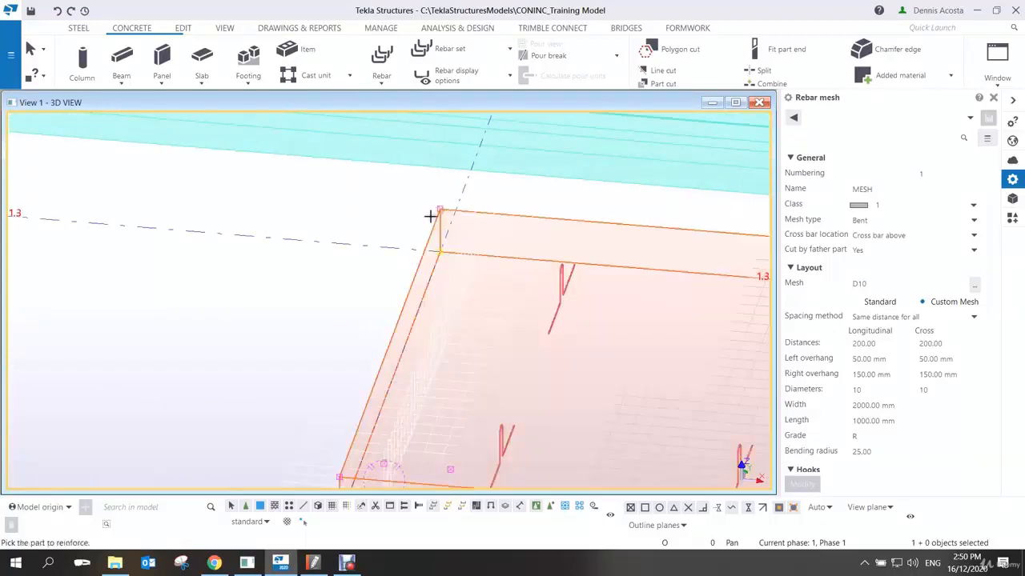
pyautogui.rightClick(337, 218)
pyautogui.click(367, 224)
pyautogui.moveTo(416, 356); pyautogui.dragTo(437, 233, button='middle')
pyautogui.scroll(3, 419, 350)
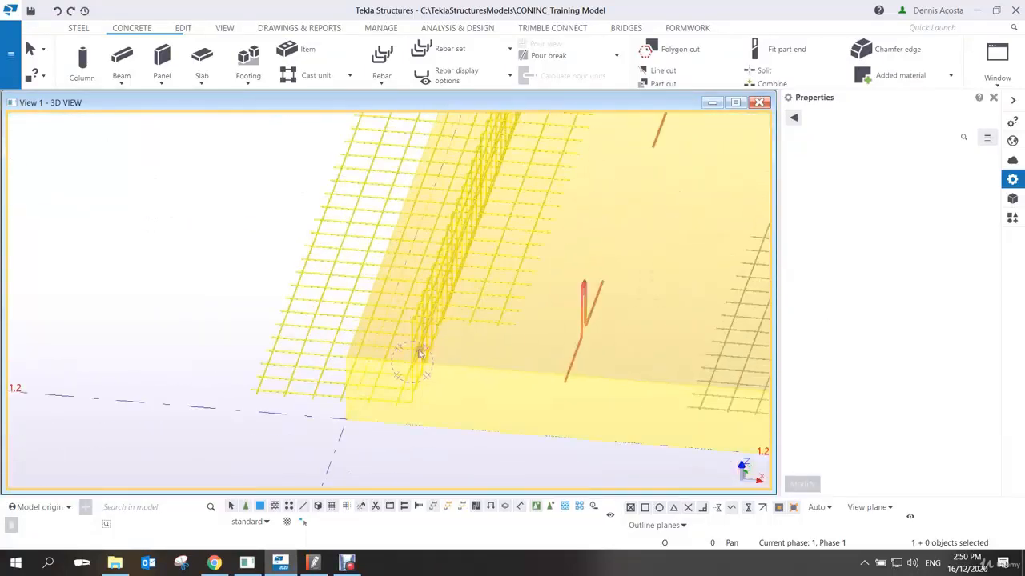
pyautogui.keyDown('ctrl'); pyautogui.moveTo(434, 323); pyautogui.dragTo(383, 350, button='middle'); pyautogui.keyUp('ctrl')
pyautogui.moveTo(520, 326); pyautogui.dragTo(411, 325, button='middle')
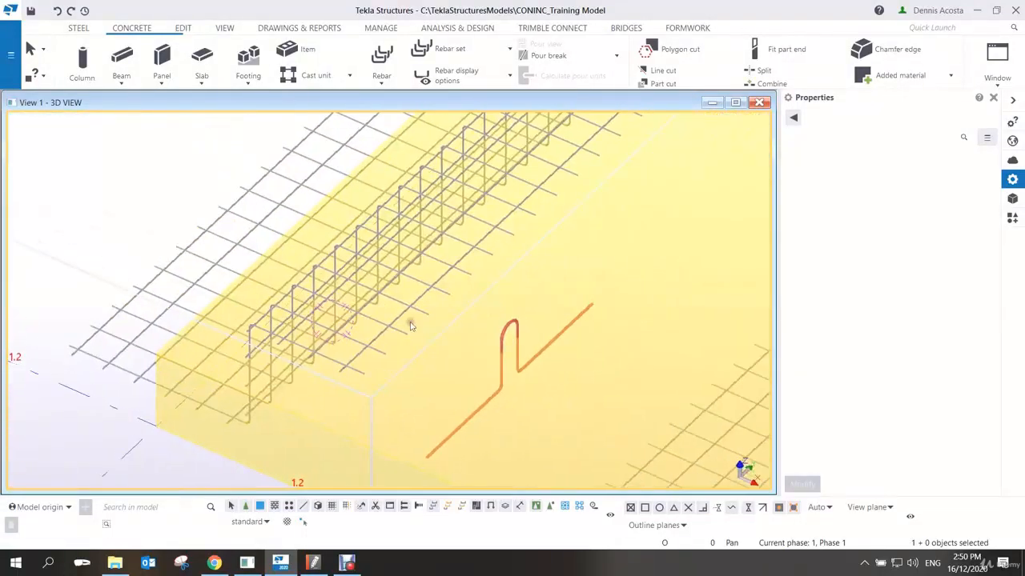
# Cut a rectangular opening about 700 mm wide and 900 mm long through the slab within the polygonal mesh area, using Polygon cut in plan view.
pyautogui.hotkey('ctrl', 'p')
pyautogui.scroll(10, 540, 372)
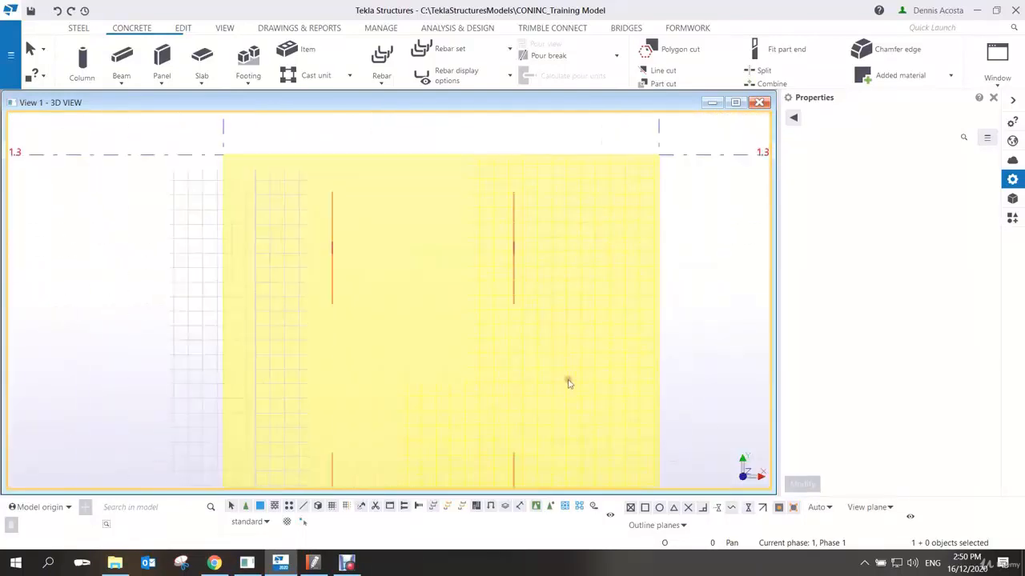
pyautogui.moveTo(481, 311); pyautogui.dragTo(454, 296, button='middle')
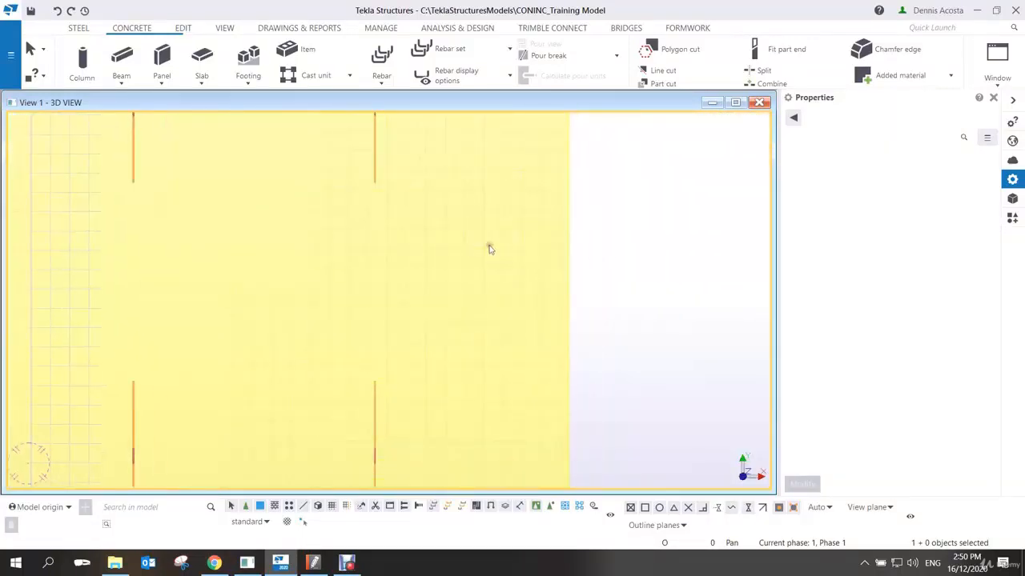
pyautogui.click(183, 28)
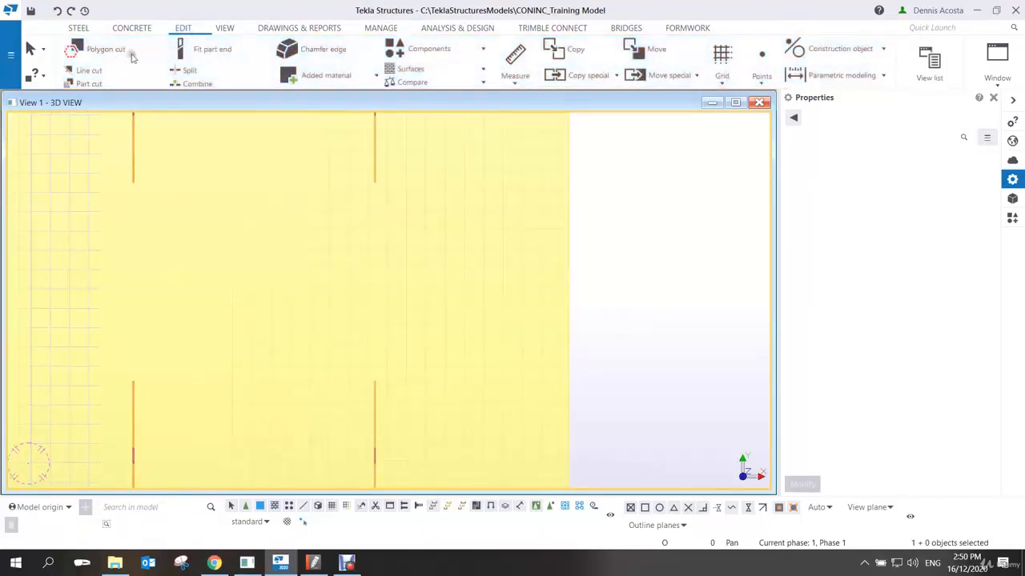
pyautogui.click(103, 51)
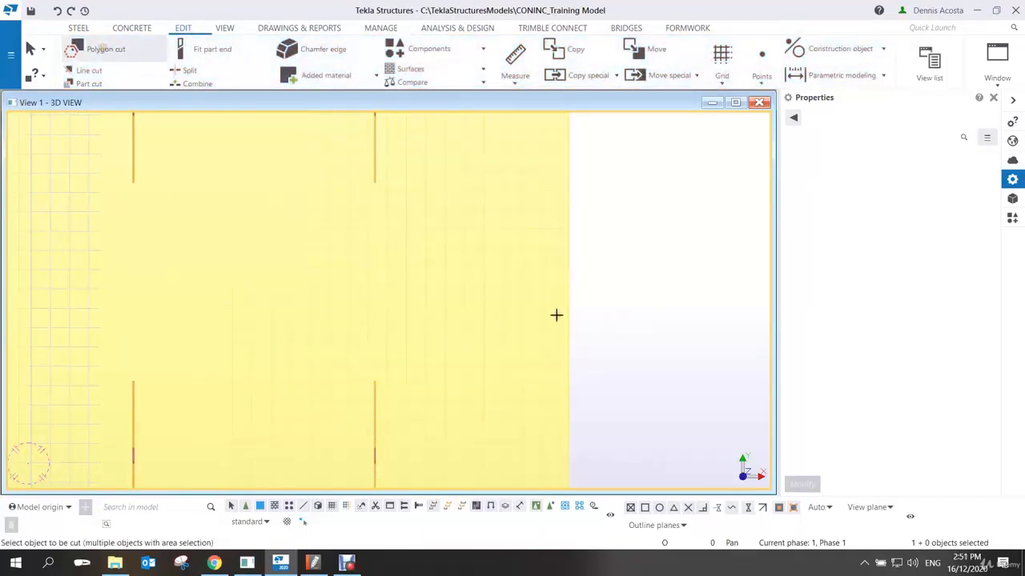
pyautogui.click(567, 314)
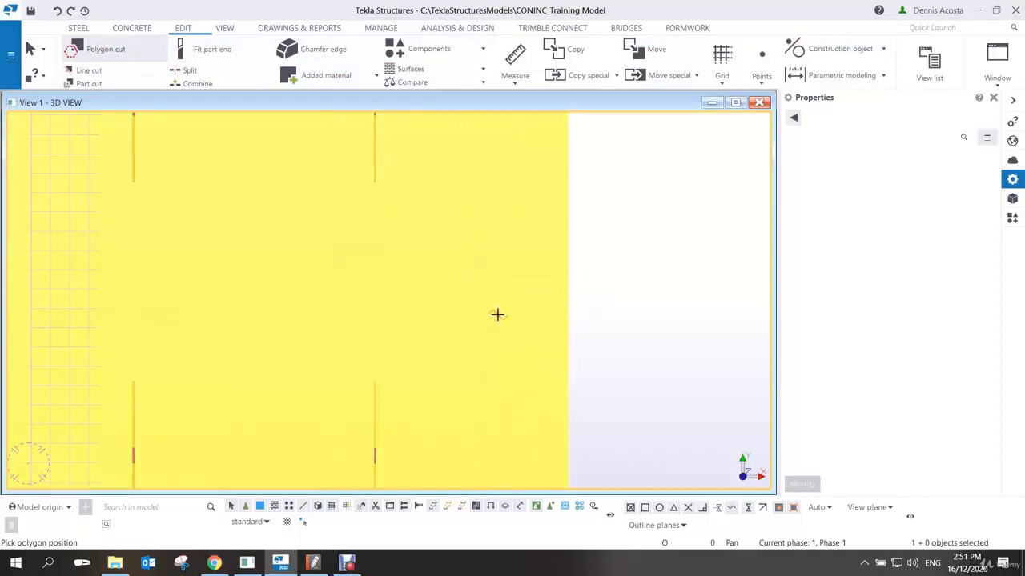
pyautogui.click(497, 314)
pyautogui.click(430, 315)
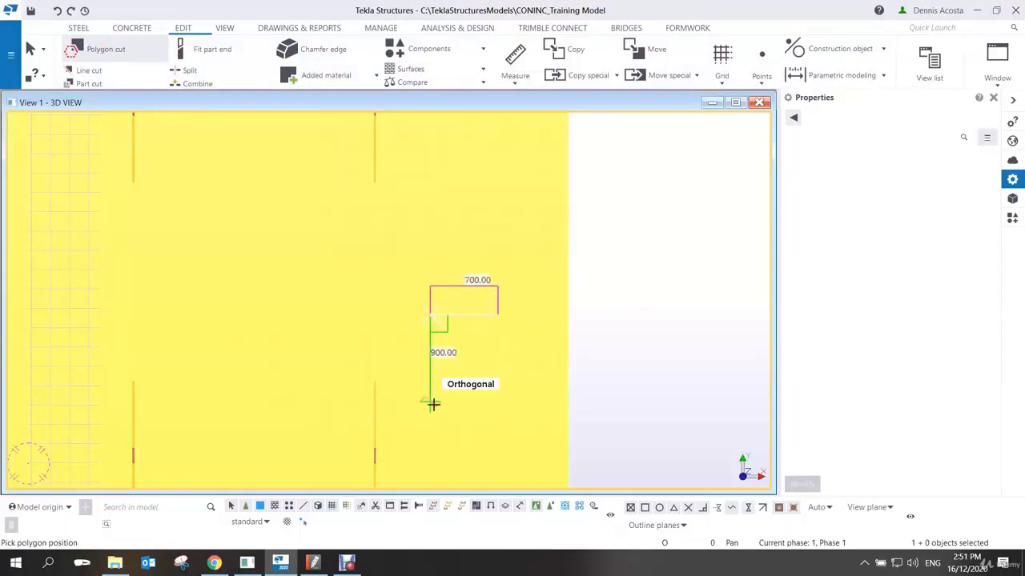
pyautogui.click(432, 404)
pyautogui.click(497, 400)
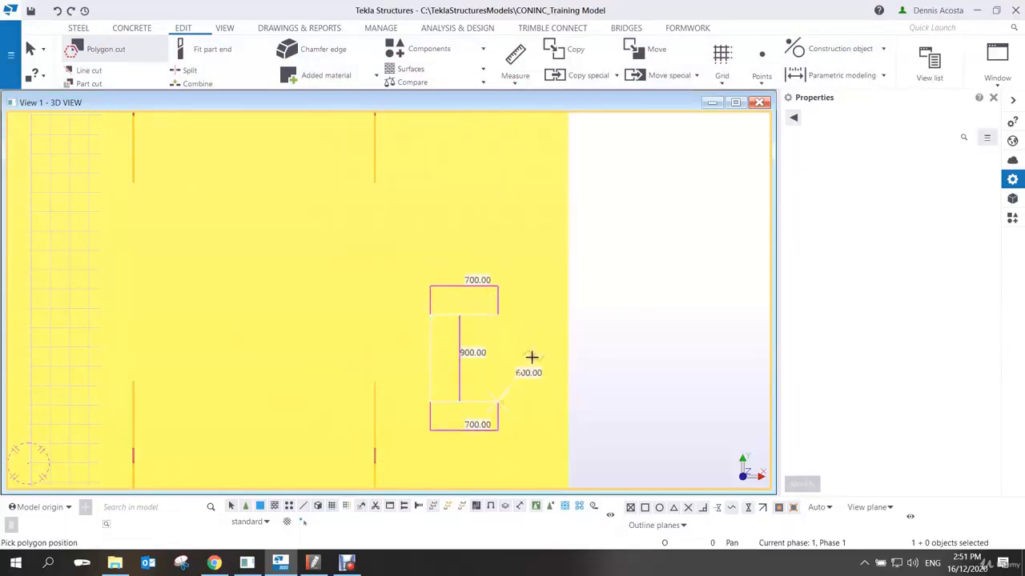
pyautogui.middleClick(531, 358)
pyautogui.rightClick(608, 311)
pyautogui.click(638, 319)
# Set Cut by father part to No for the polygonal mesh around the slab opening and apply the change.
pyautogui.scroll(5, 484, 347)
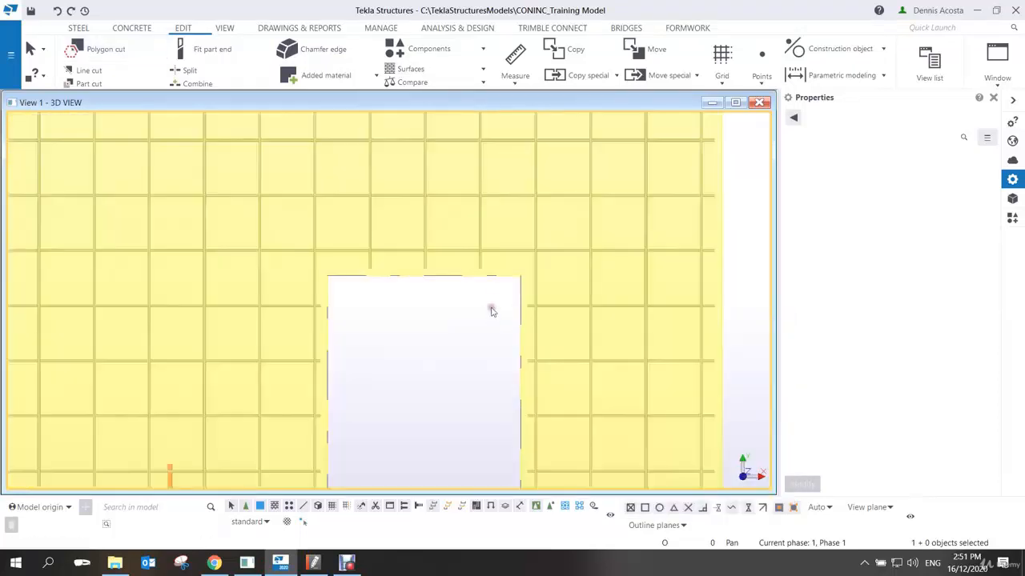
pyautogui.moveTo(489, 309); pyautogui.dragTo(483, 213, button='middle')
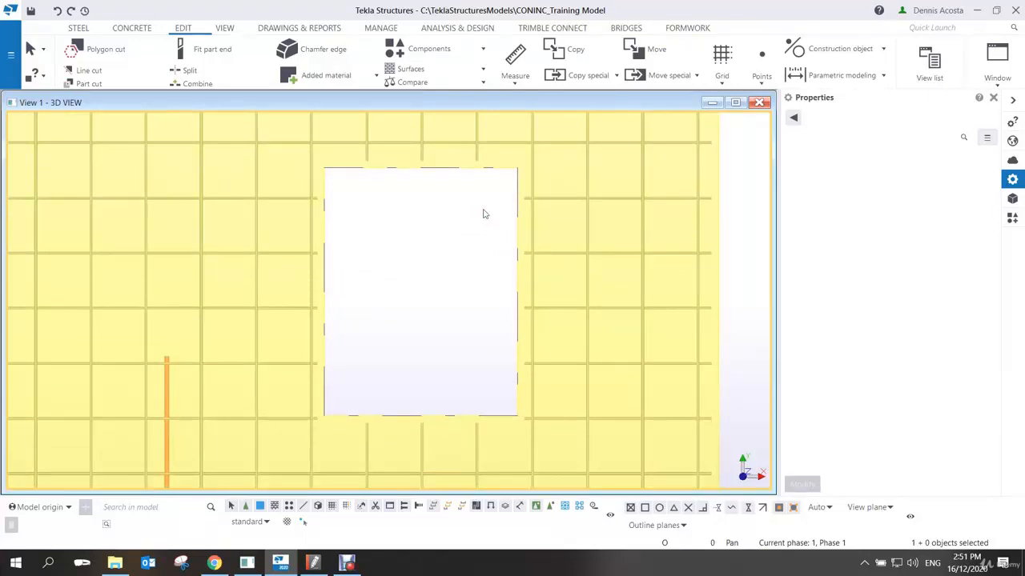
pyautogui.click(617, 226)
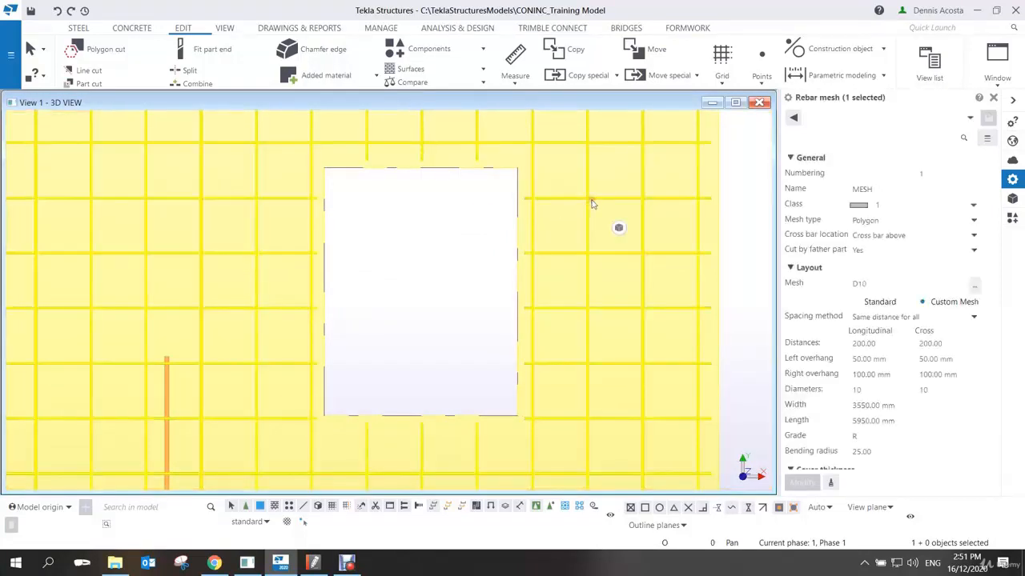
pyautogui.click(861, 251)
pyautogui.click(868, 273)
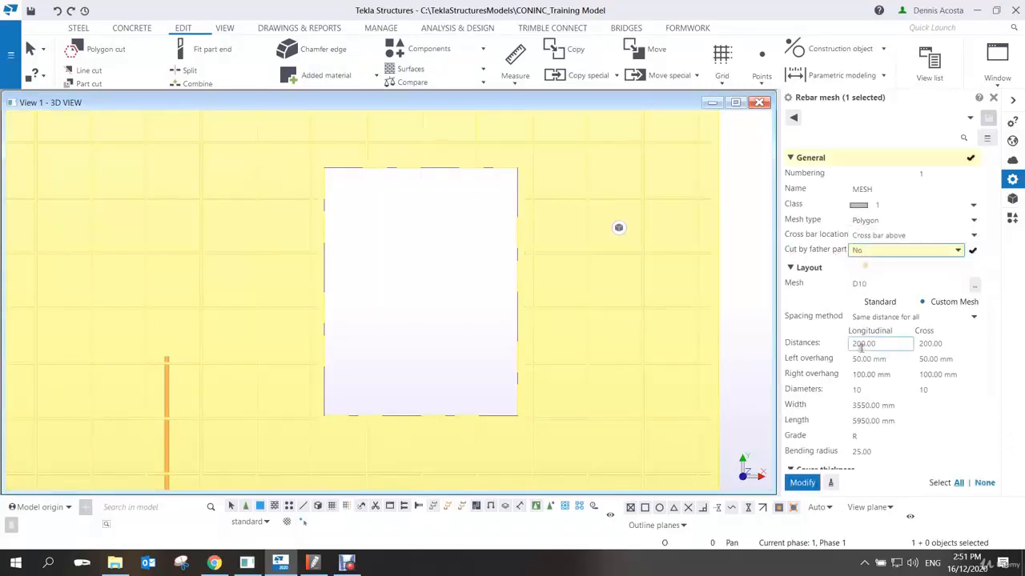
pyautogui.click(802, 482)
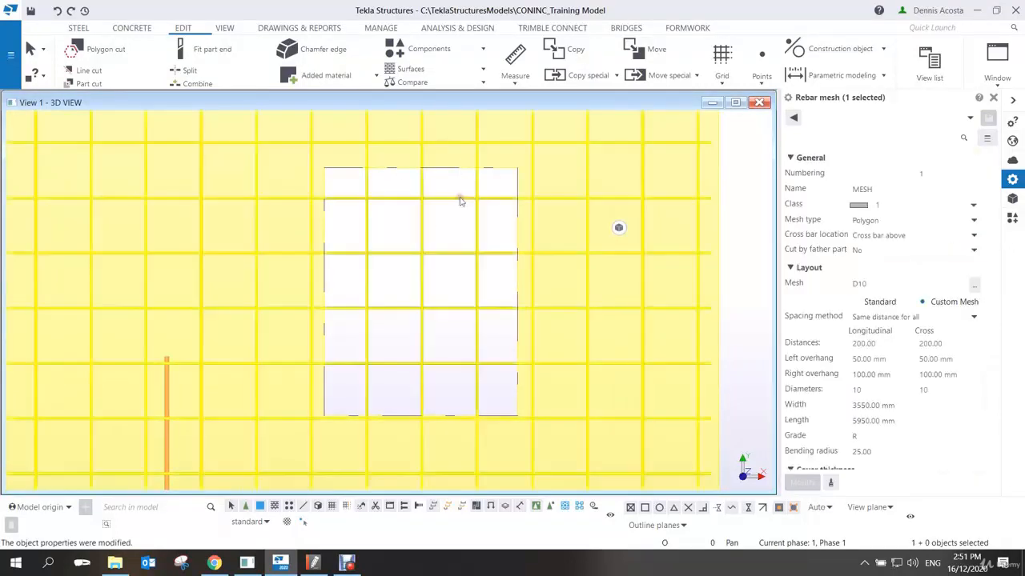
pyautogui.click(461, 224)
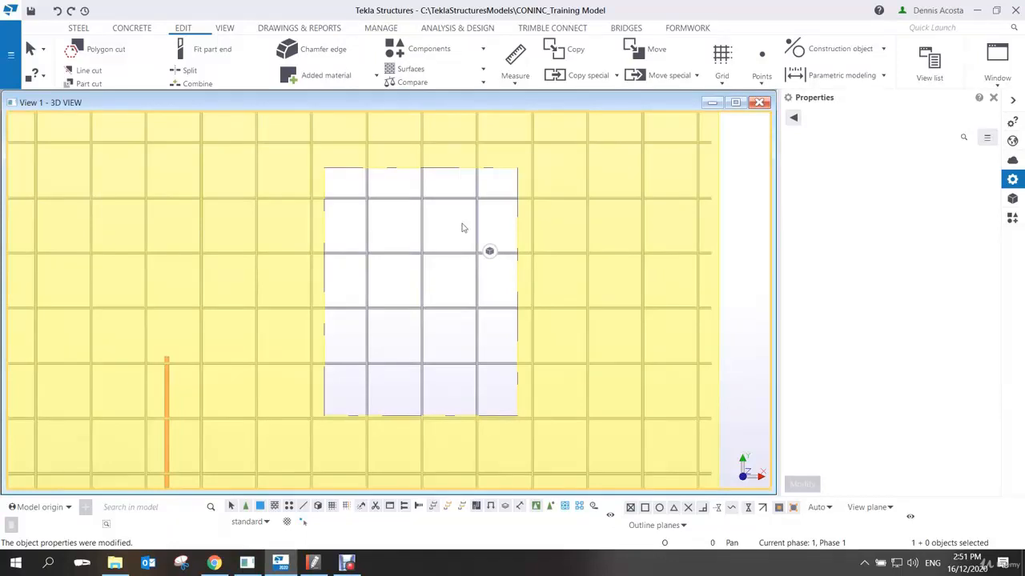
pyautogui.scroll(-8, 462, 228)
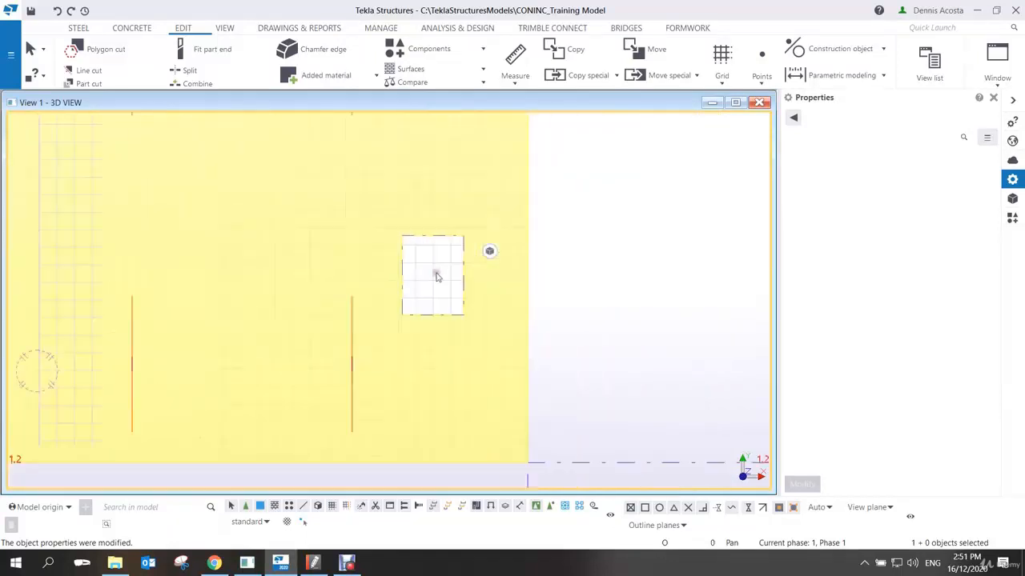
pyautogui.keyDown('ctrl'); pyautogui.moveTo(533, 359); pyautogui.dragTo(485, 320, button='middle'); pyautogui.keyUp('ctrl')
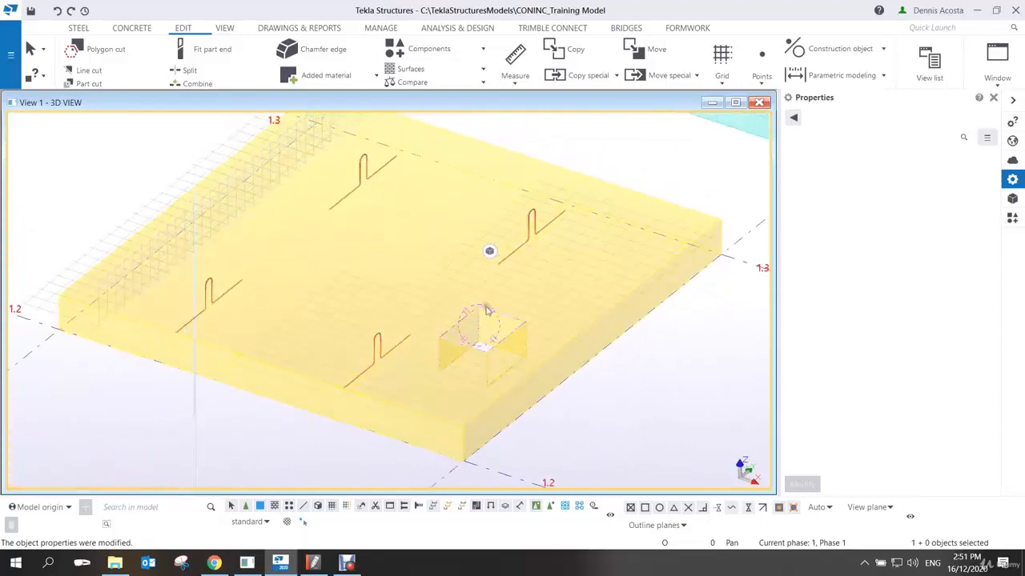
pyautogui.moveTo(417, 280); pyautogui.dragTo(419, 305, button='middle')
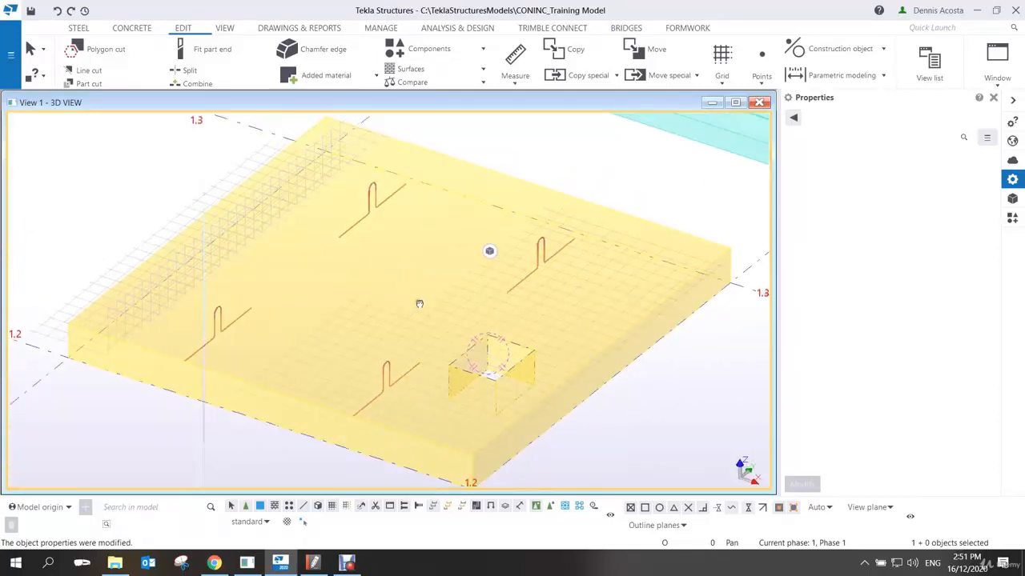
pyautogui.scroll(-3, 416, 301)
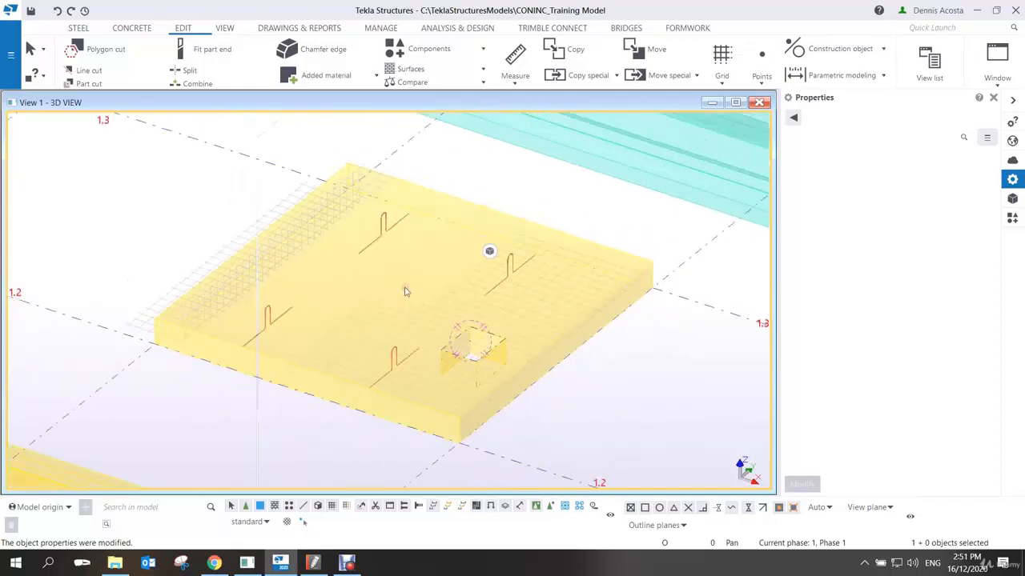
pyautogui.click(345, 563)
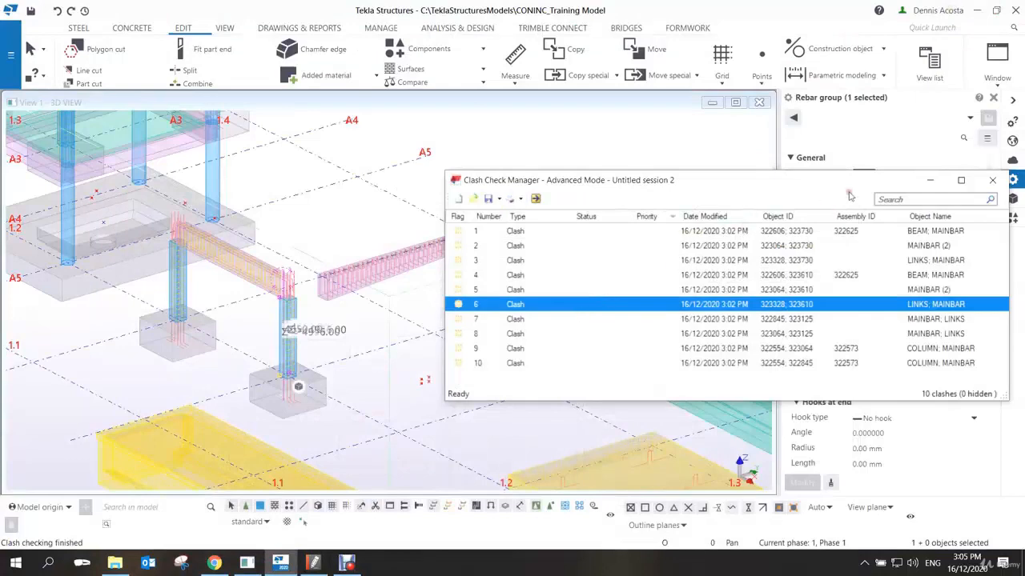
# Close the Clash Check Manager without saving the clash session to a file.
pyautogui.click(992, 179)
pyautogui.click(528, 329)
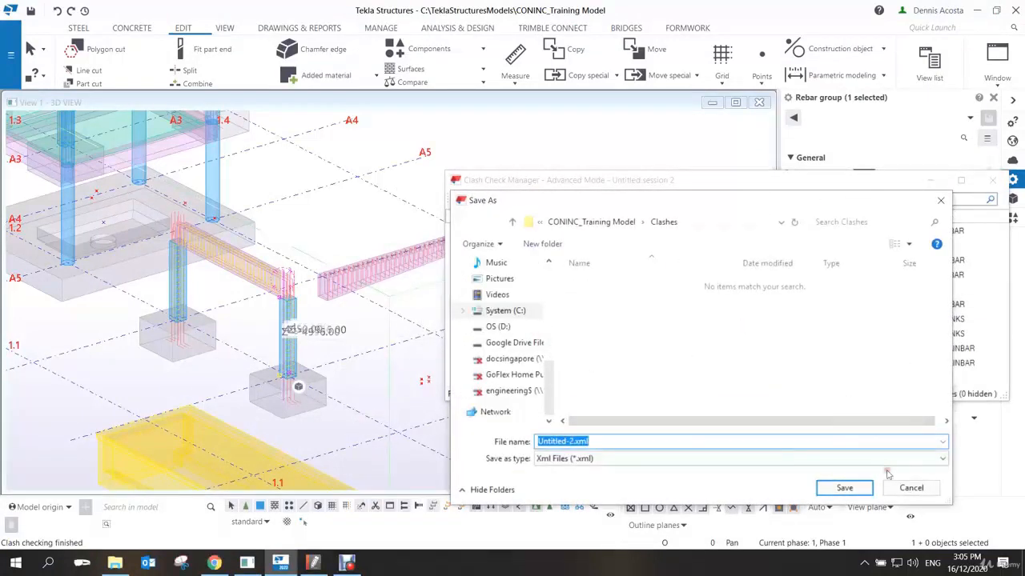
pyautogui.click(910, 487)
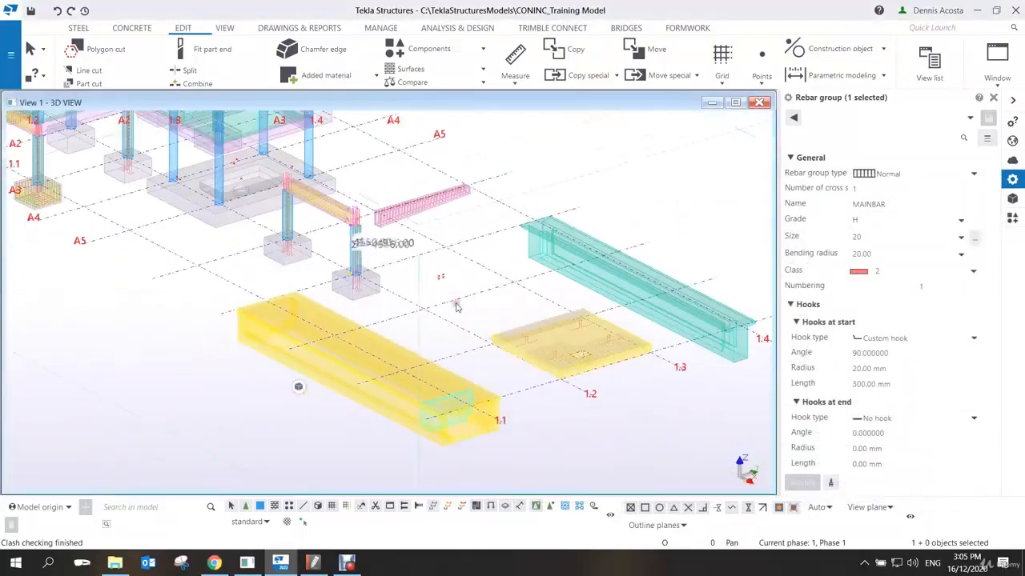
pyautogui.scroll(6, 457, 304)
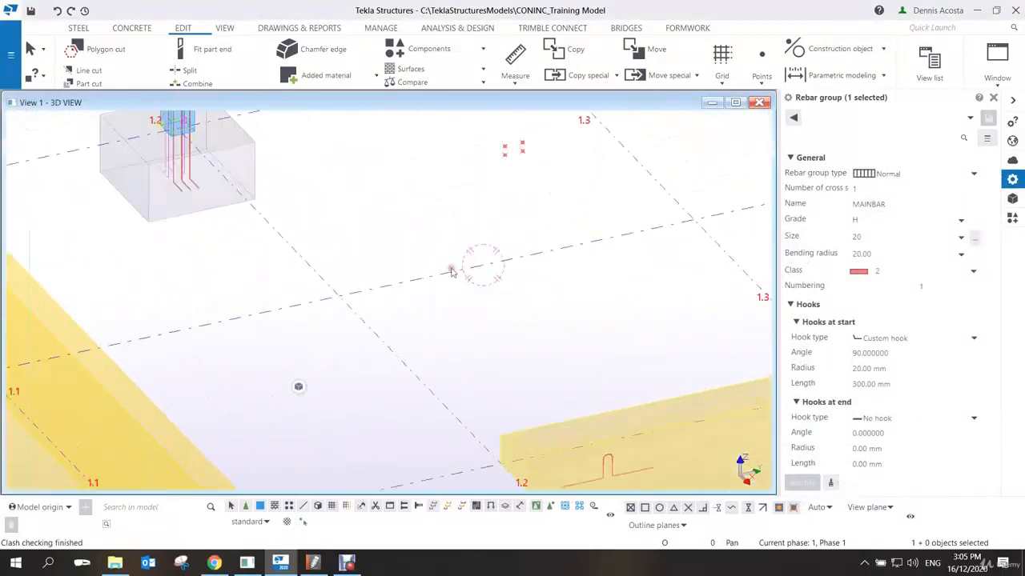
pyautogui.click(134, 28)
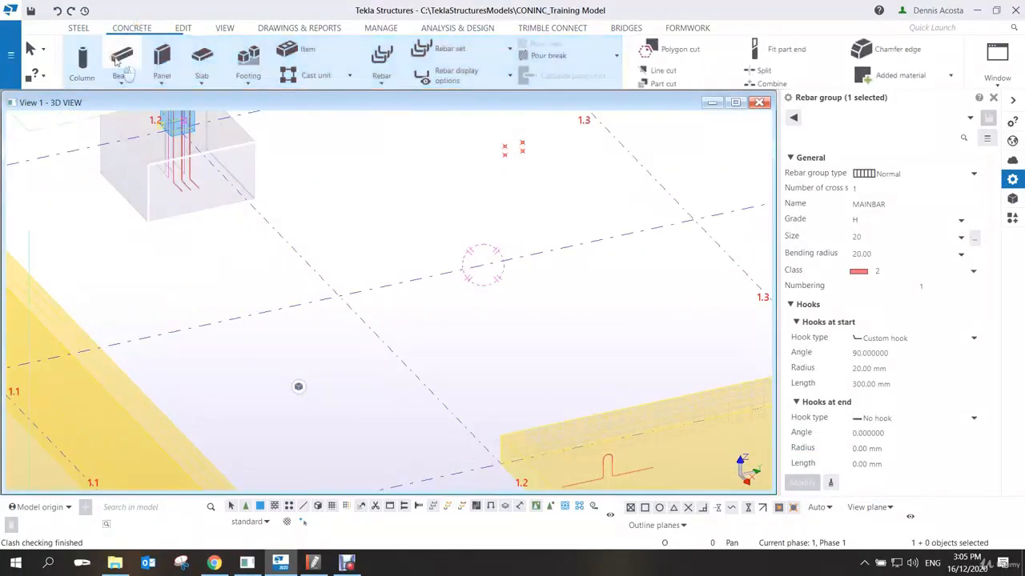
pyautogui.click(120, 60)
pyautogui.click(331, 295)
pyautogui.rightClick(393, 241)
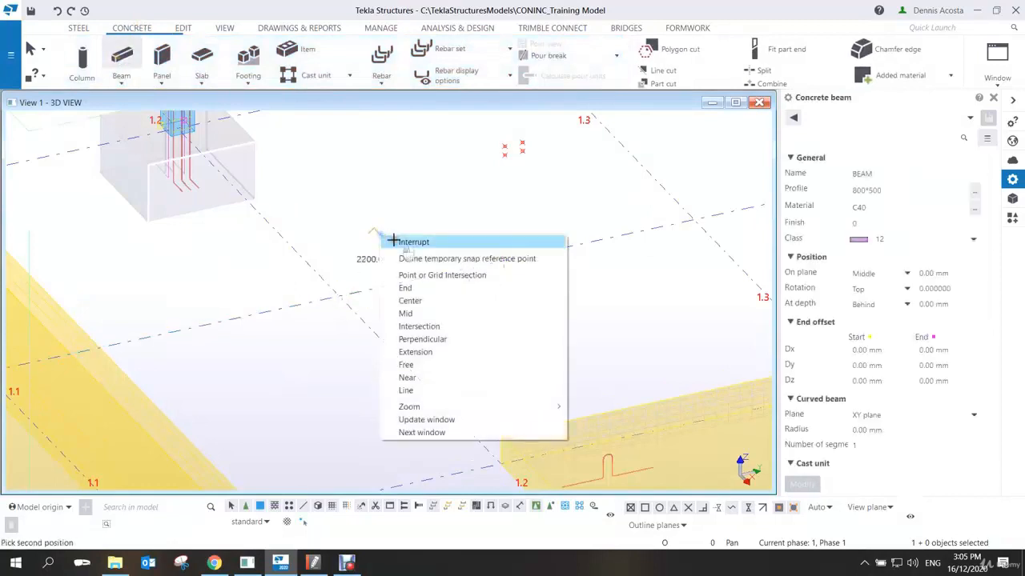
pyautogui.click(394, 241)
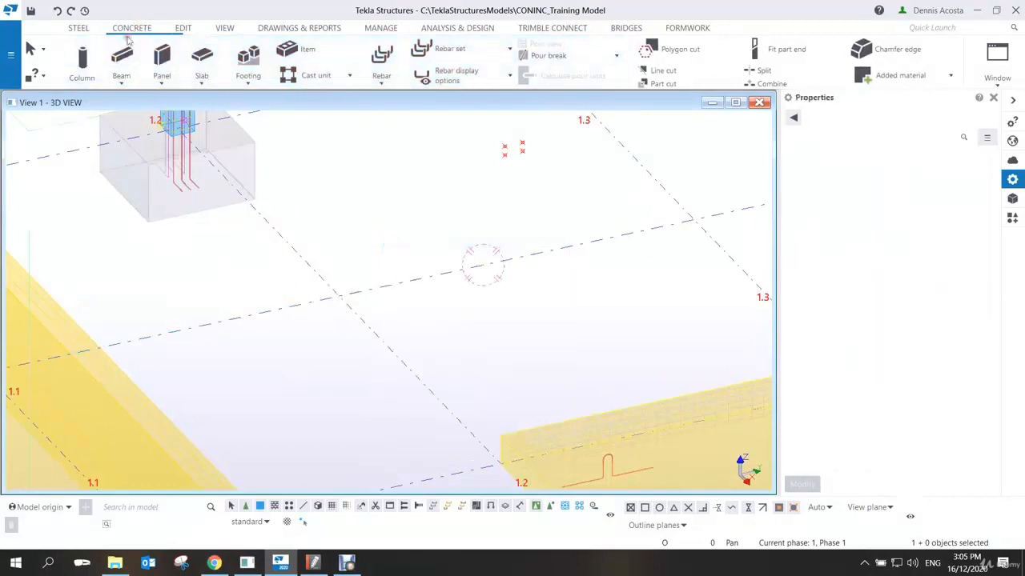
# Model an 800*500 concrete beam in C40 along the grid line from grid 1.2 to grid 1.3.
pyautogui.click(339, 296)
pyautogui.click(687, 218)
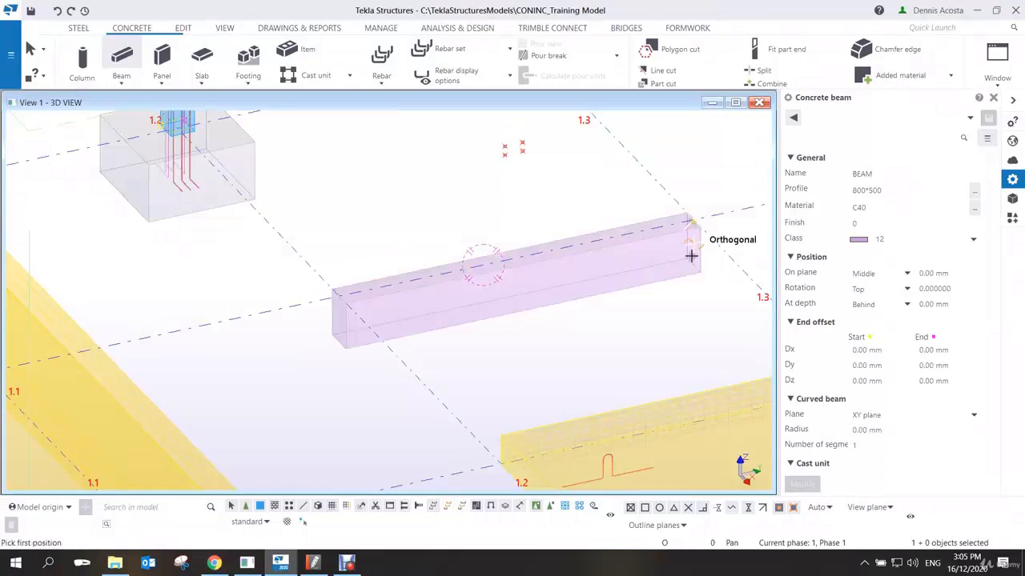
pyautogui.rightClick(615, 190)
pyautogui.click(625, 197)
# Create a 3D view of the new concrete beam and enlarge its view window.
pyautogui.rightClick(615, 245)
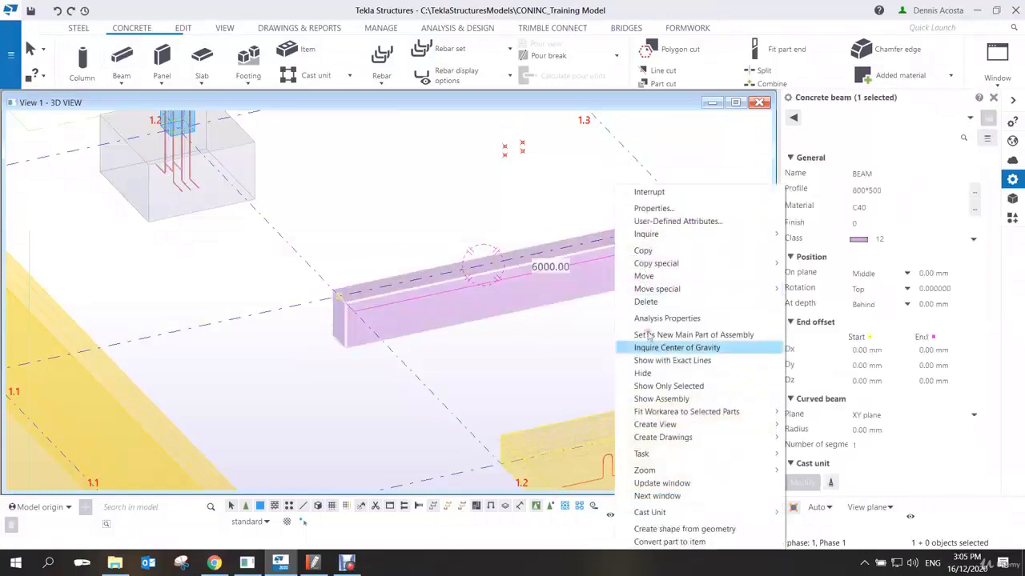
pyautogui.moveTo(675, 424)
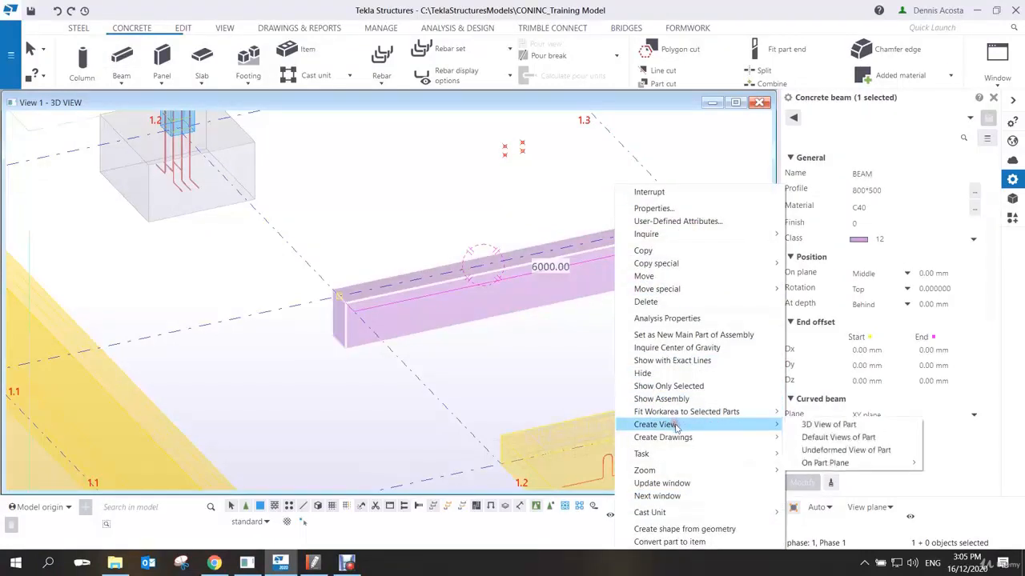
pyautogui.click(804, 428)
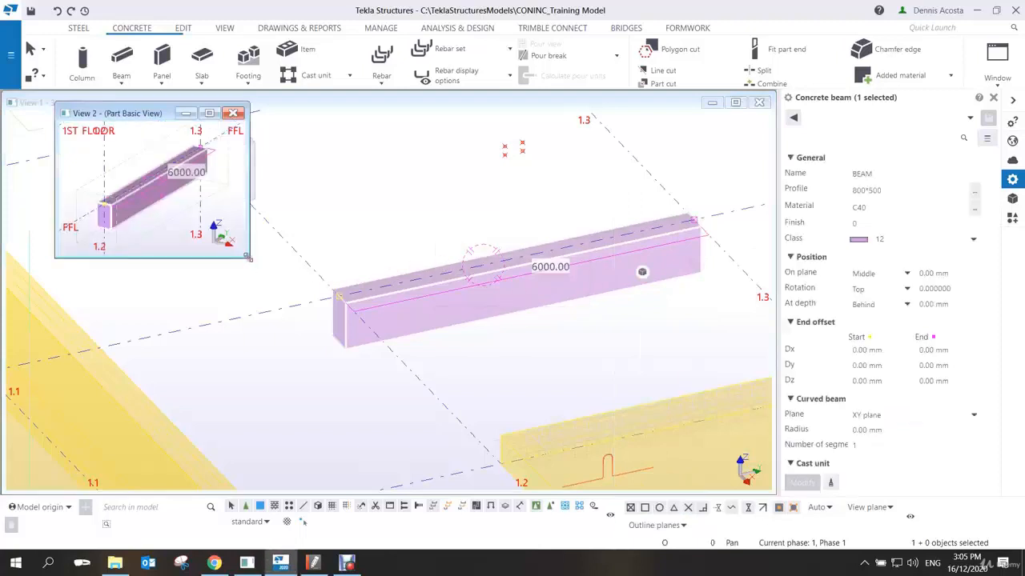
pyautogui.moveTo(253, 246); pyautogui.dragTo(785, 504)
pyautogui.moveTo(435, 373); pyautogui.dragTo(447, 308, button='middle')
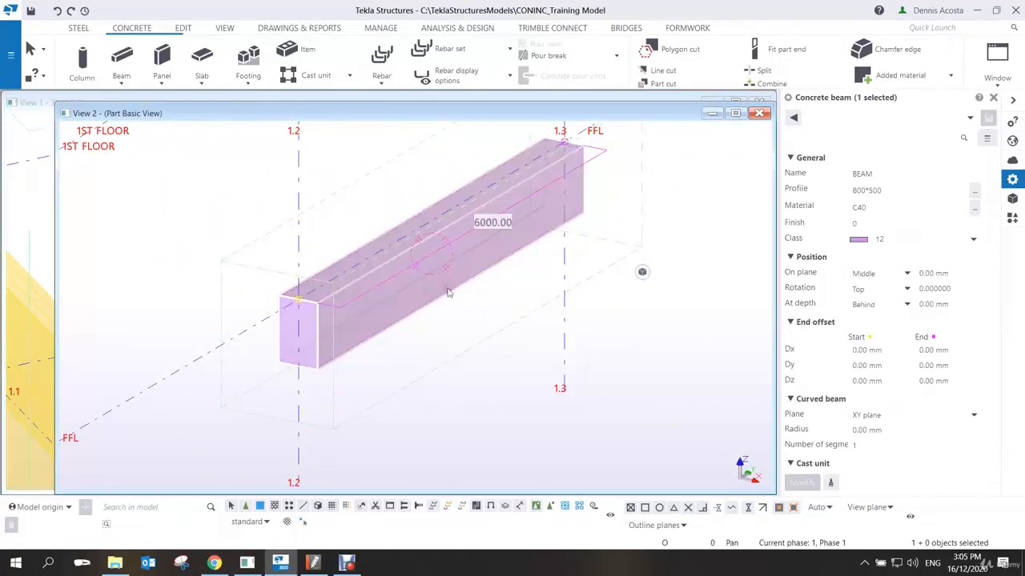
# Set up a bar group with size 10 and equal distribution by a target spacing value of 200 mm.
pyautogui.click(381, 75)
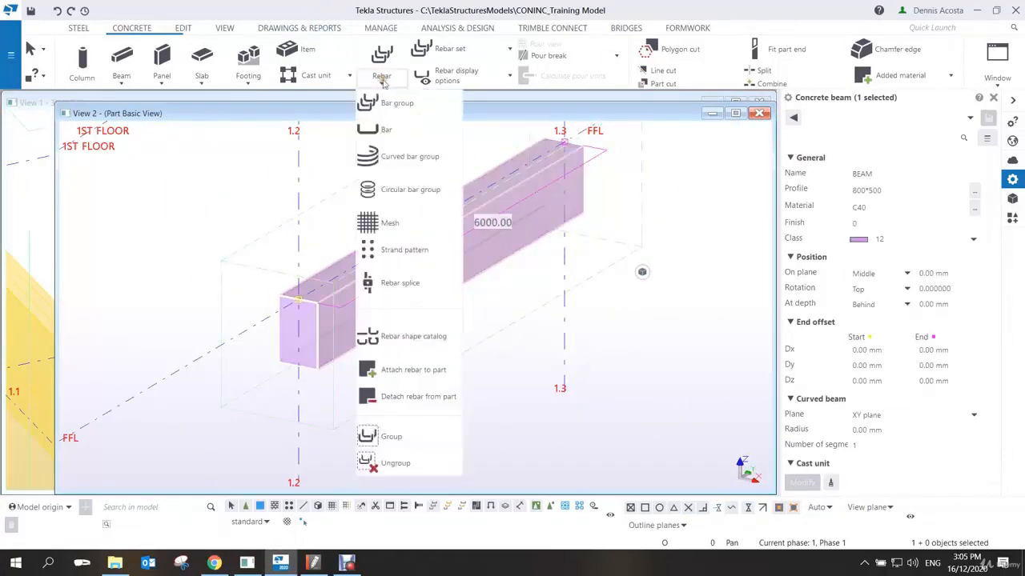
pyautogui.click(387, 104)
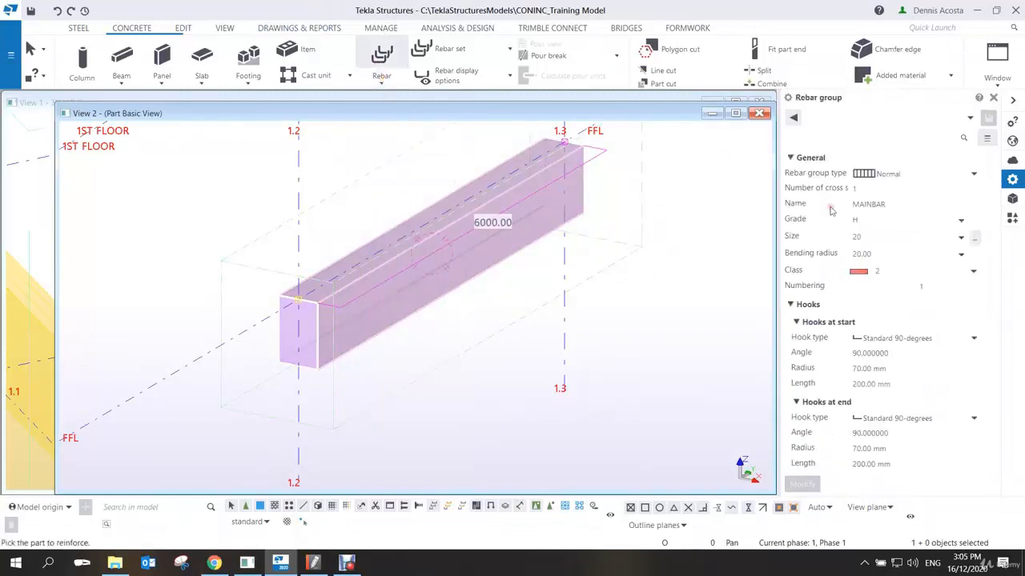
pyautogui.click(905, 237)
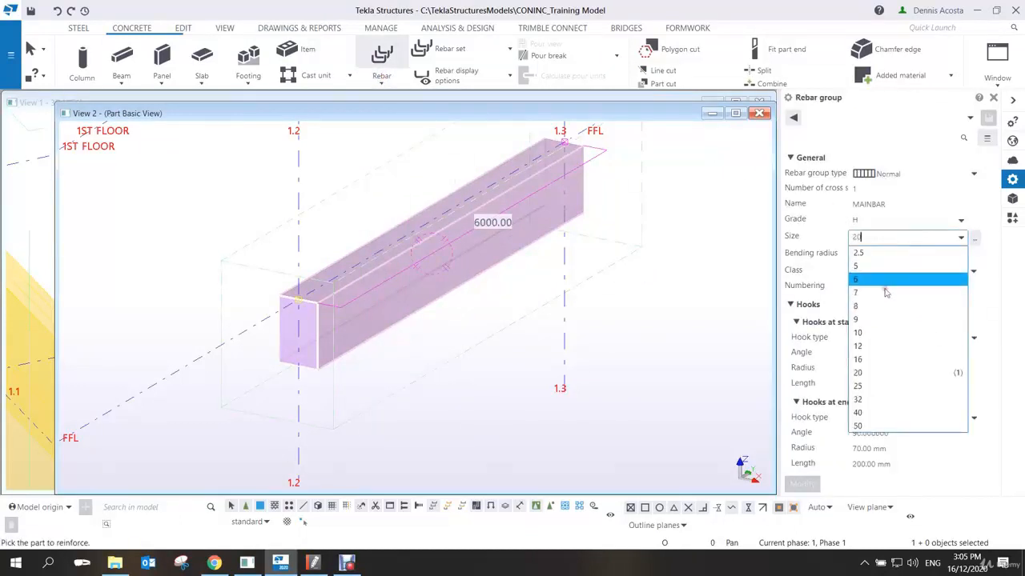
pyautogui.click(871, 340)
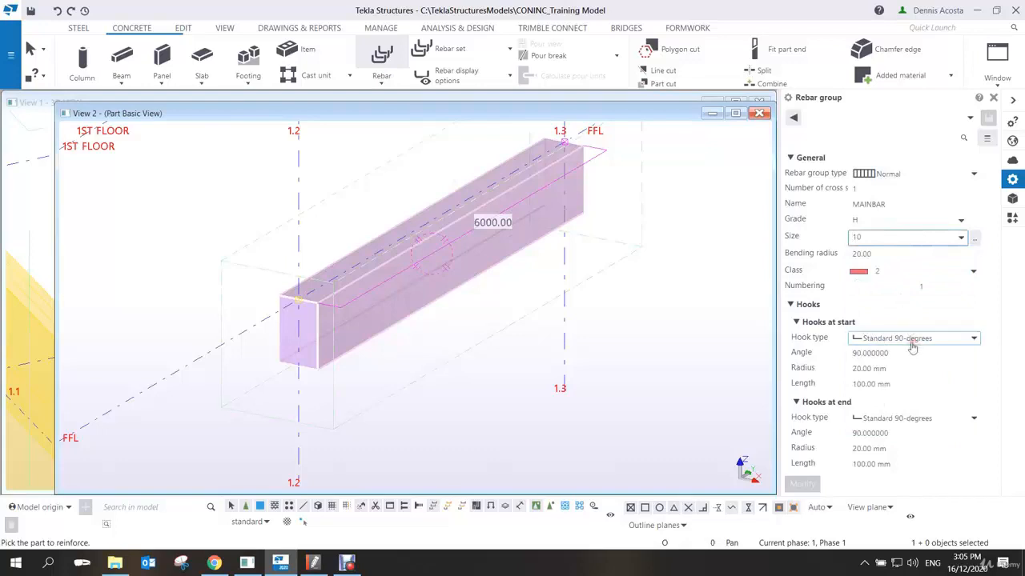
pyautogui.scroll(-3, 867, 408)
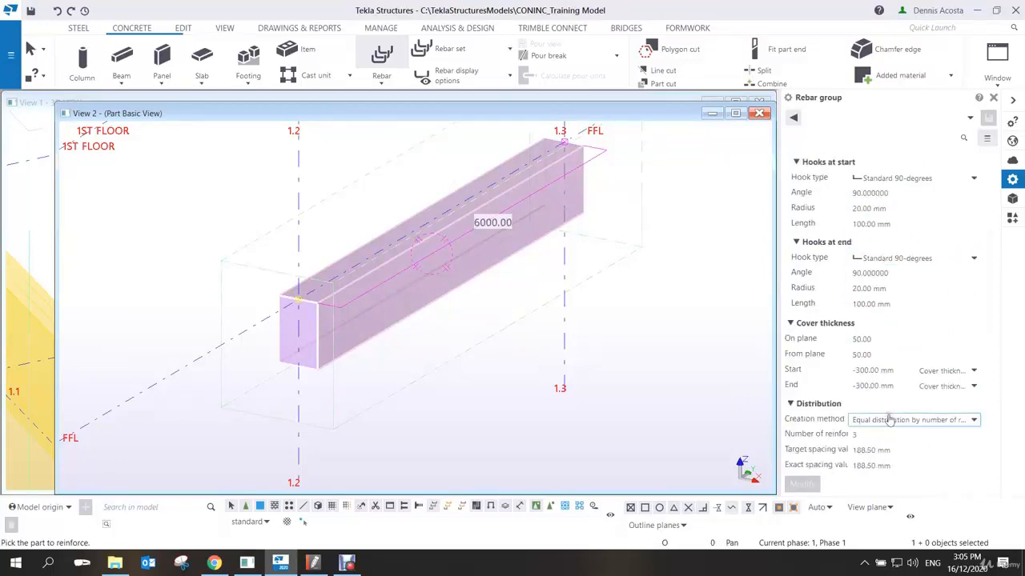
pyautogui.click(913, 420)
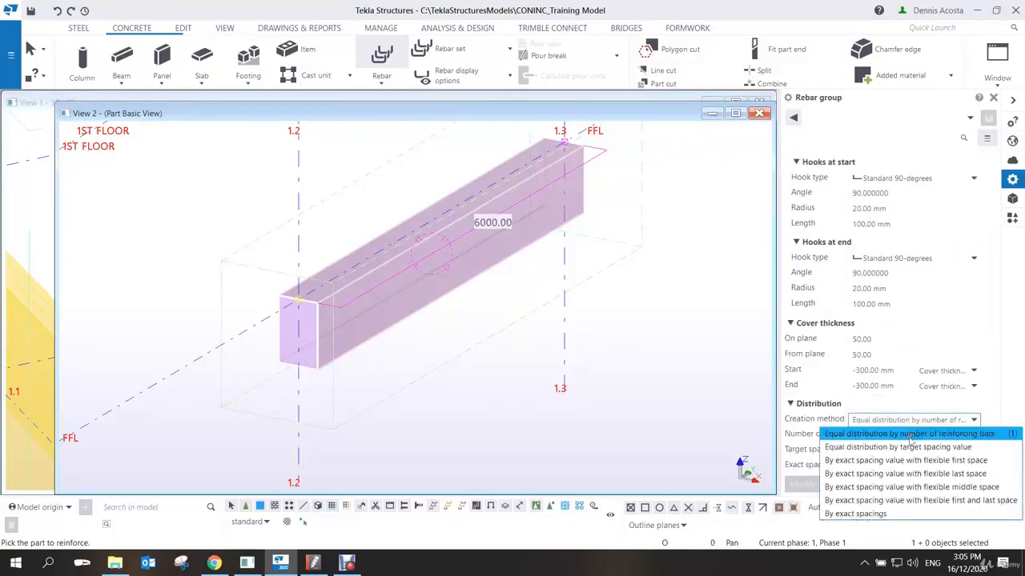
pyautogui.click(900, 439)
pyautogui.click(887, 449)
pyautogui.write('2')
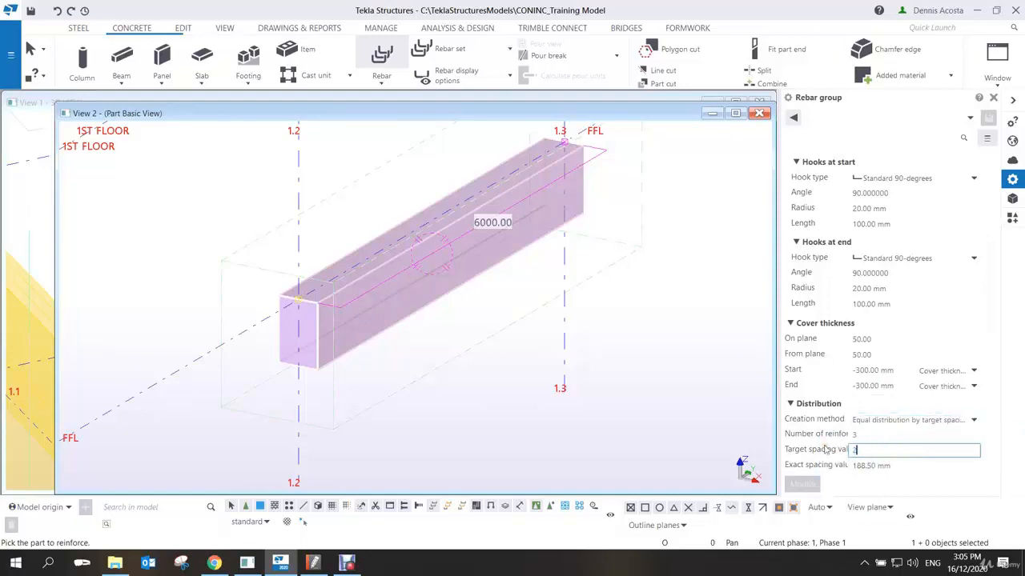
pyautogui.write('00')
pyautogui.press('Return')
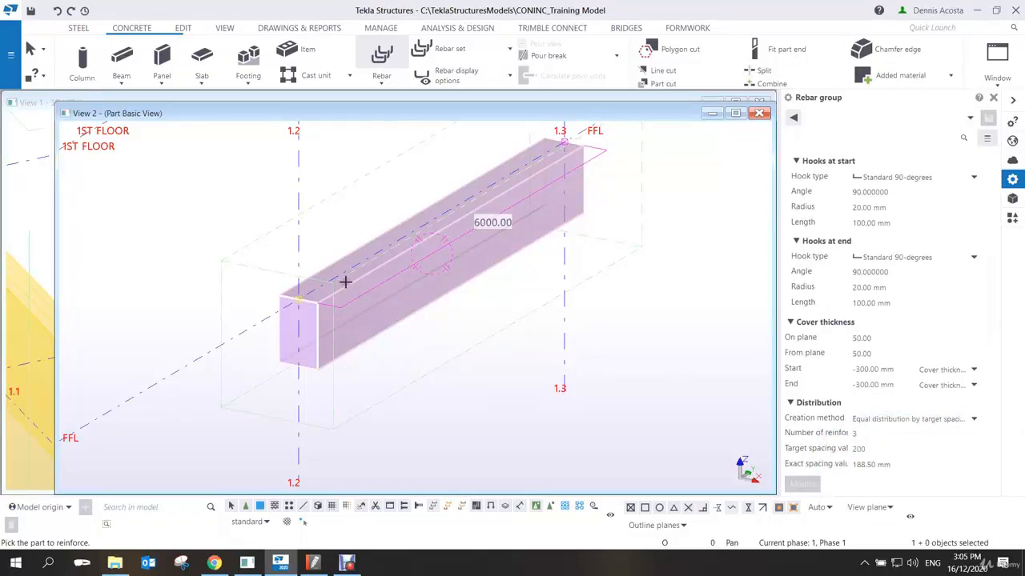
# Place the closed stirrup group around the beam's end section and distribute it along the full length from grid 1.2 to 1.3.
pyautogui.click(345, 282)
pyautogui.scroll(3, 327, 313)
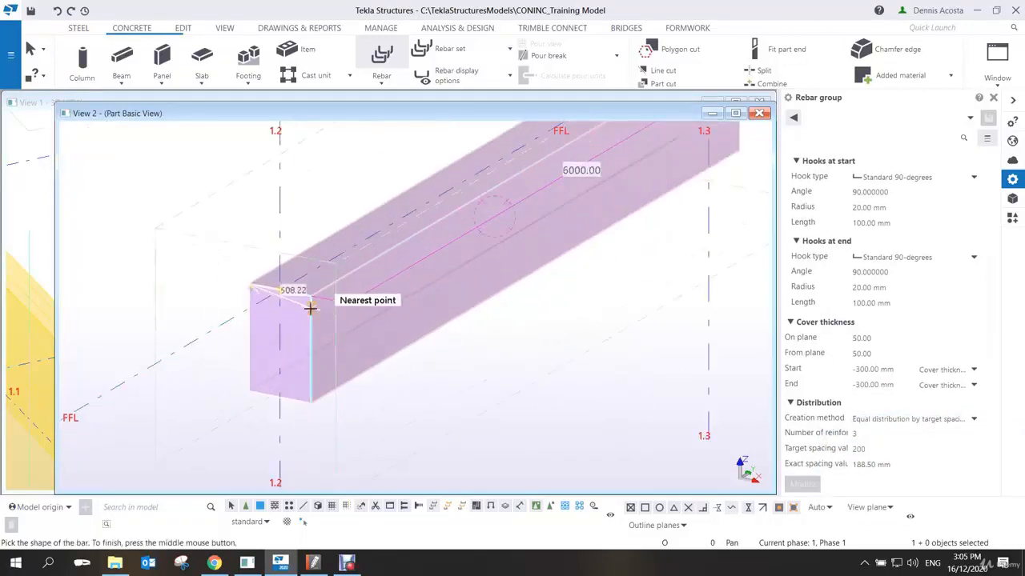
pyautogui.click(311, 296)
pyautogui.click(311, 403)
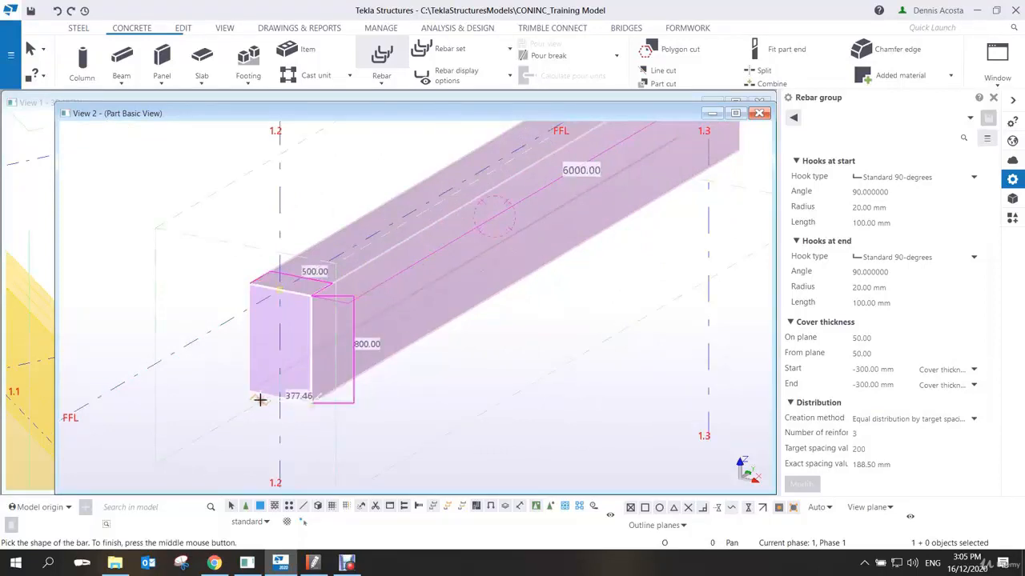
pyautogui.click(249, 392)
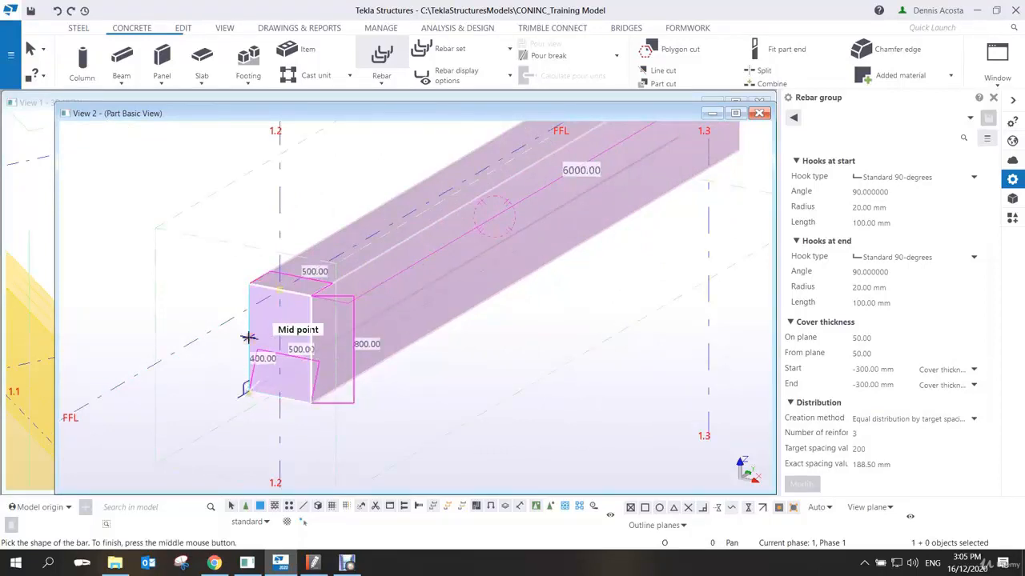
pyautogui.click(249, 284)
pyautogui.middleClick(255, 247)
pyautogui.click(311, 403)
pyautogui.moveTo(694, 189); pyautogui.dragTo(625, 250, button='middle')
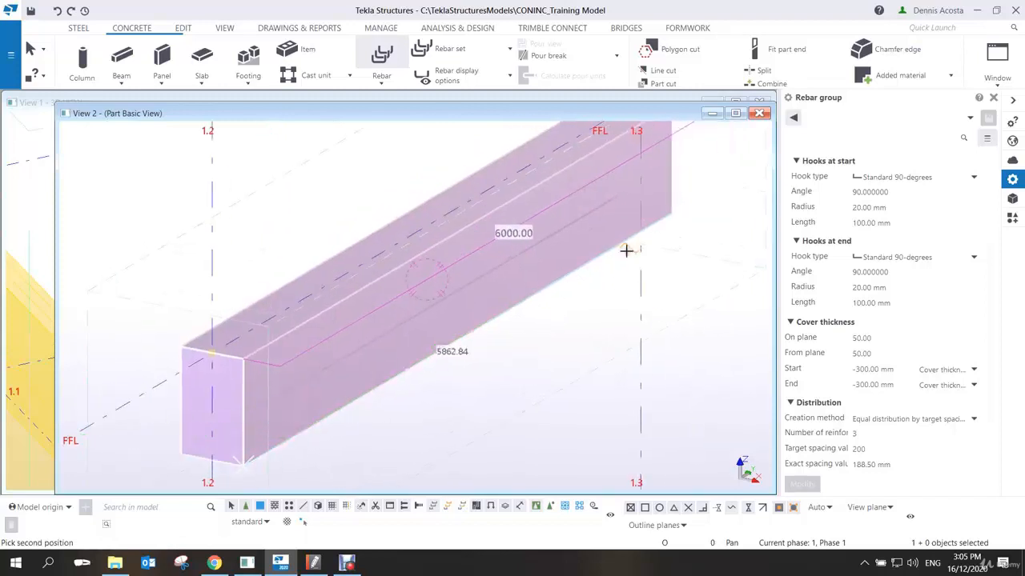
pyautogui.click(670, 211)
pyautogui.rightClick(701, 207)
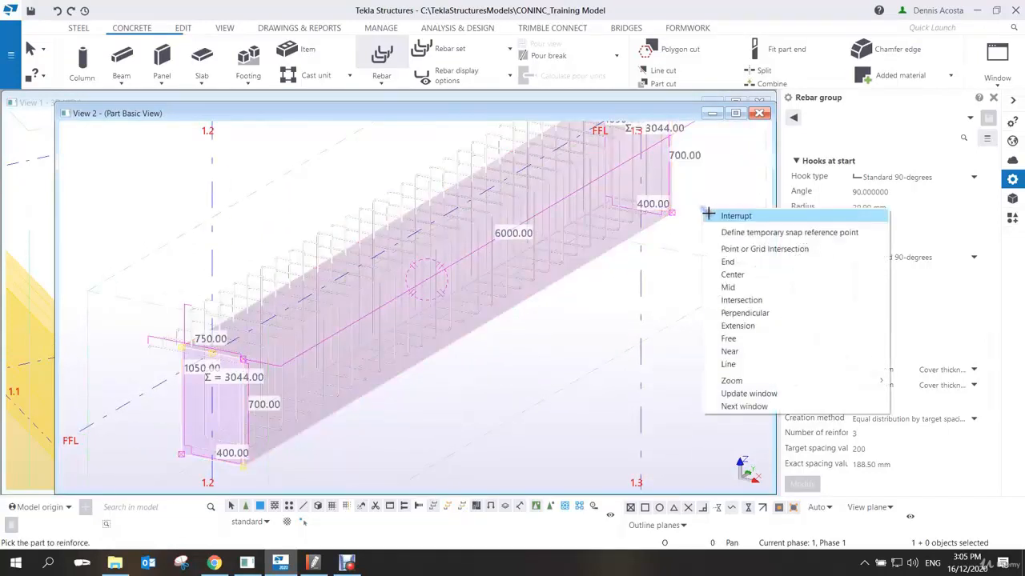
pyautogui.click(732, 211)
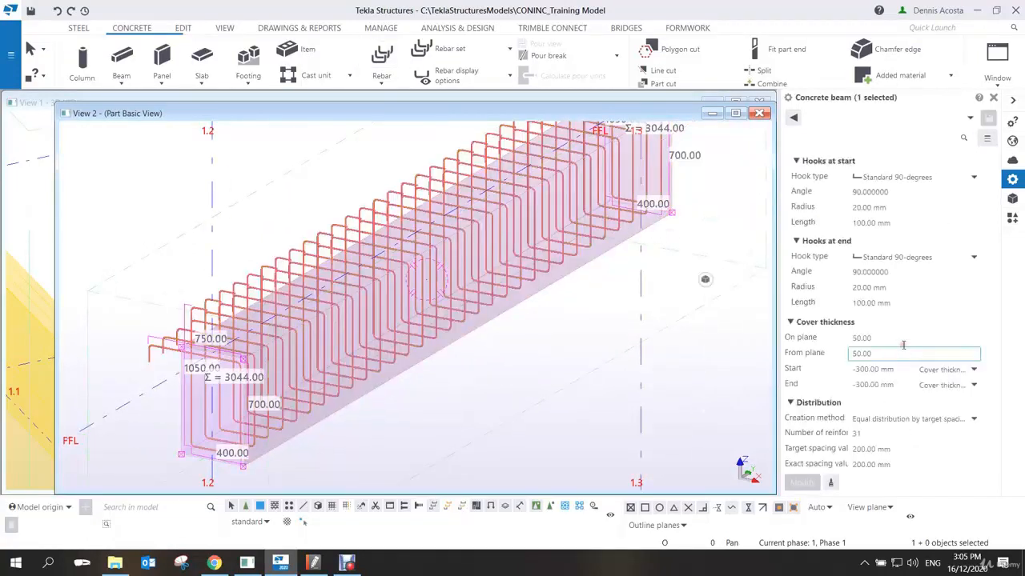
# Set the stirrup group's on-plane, start and end cover thickness to 25 mm and apply the change.
pyautogui.scroll(-3, 890, 376)
pyautogui.click(873, 353)
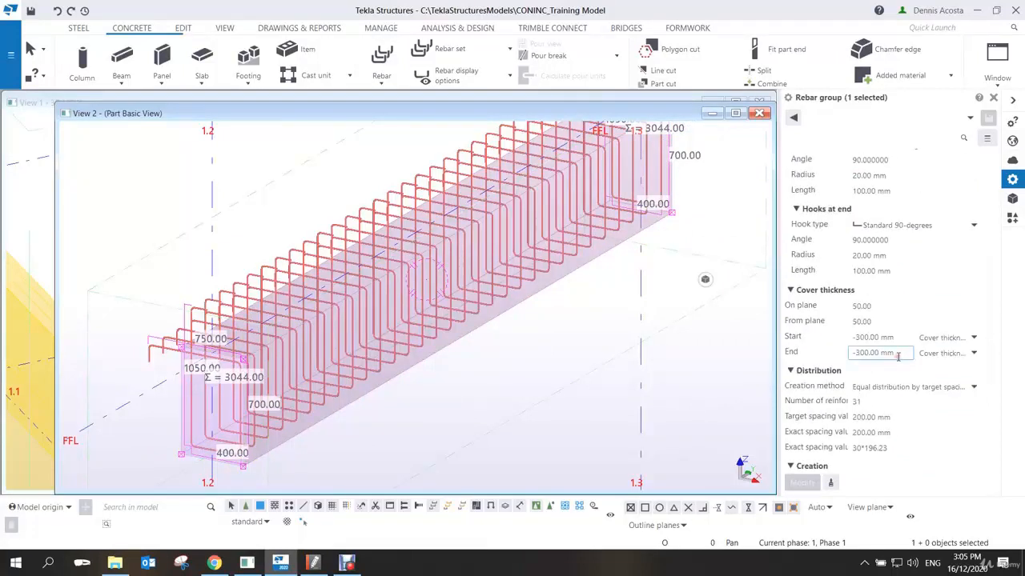
pyautogui.write('25')
pyautogui.moveTo(874, 308); pyautogui.dragTo(821, 308)
pyautogui.write('25')
pyautogui.click(890, 336)
pyautogui.write('25')
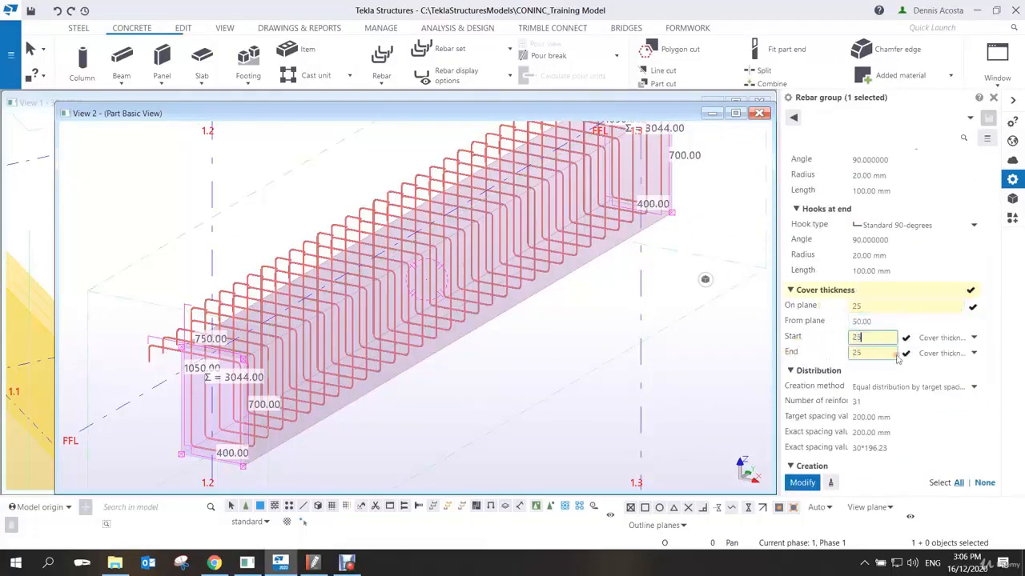
pyautogui.press('Return')
pyautogui.click(480, 347)
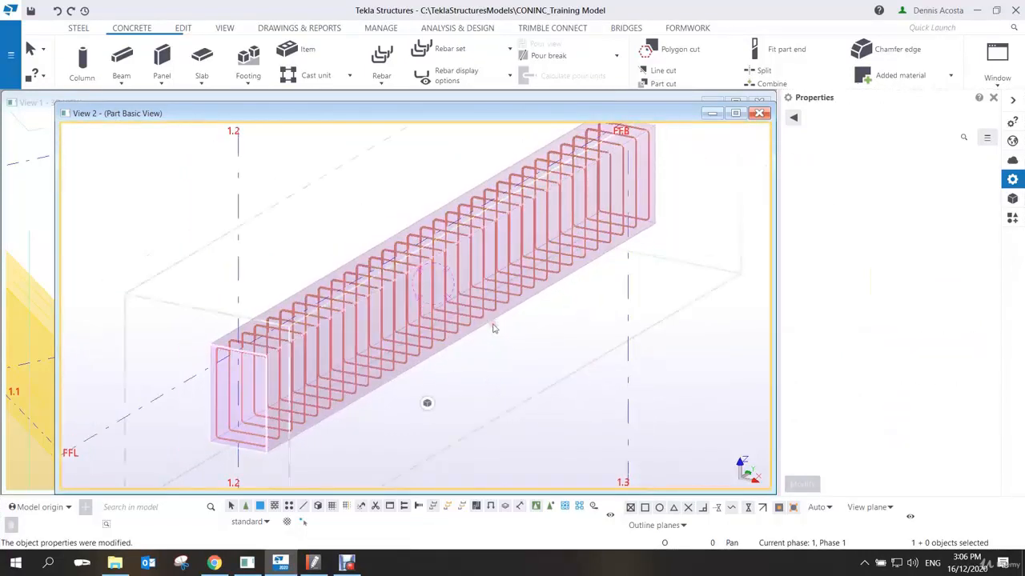
# Cut a rectangular opening 600 mm wide and 250 mm high through the beam near midspan, using Polygon cut in side view.
pyautogui.hotkey('ctrl', 'p')
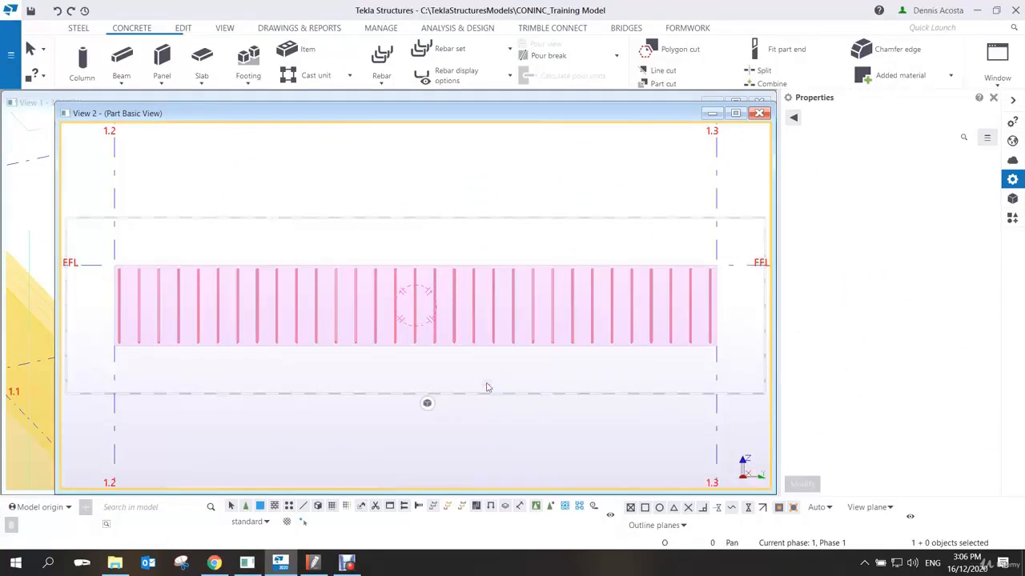
pyautogui.scroll(5, 441, 301)
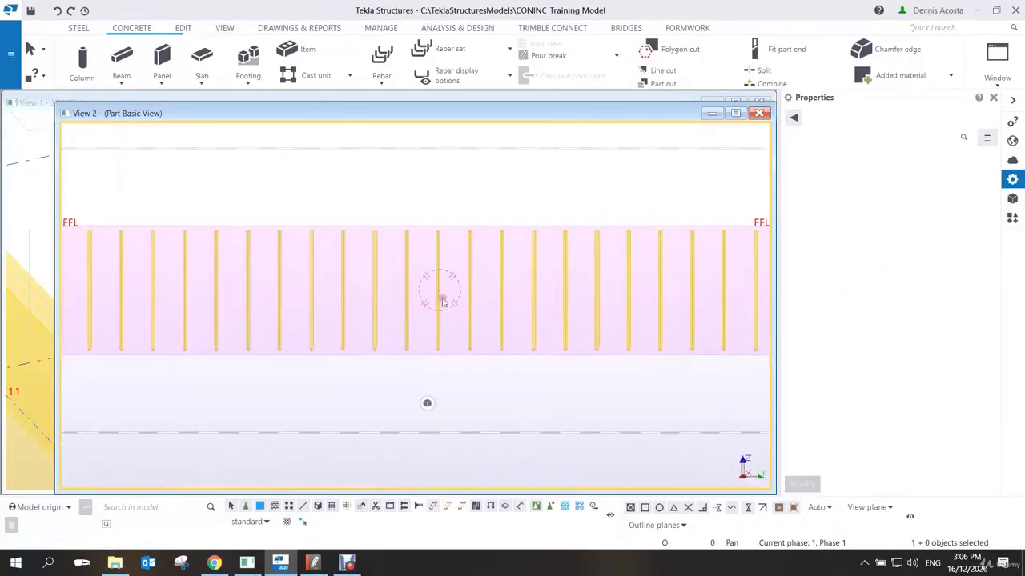
pyautogui.scroll(4, 384, 250)
pyautogui.scroll(-3, 384, 251)
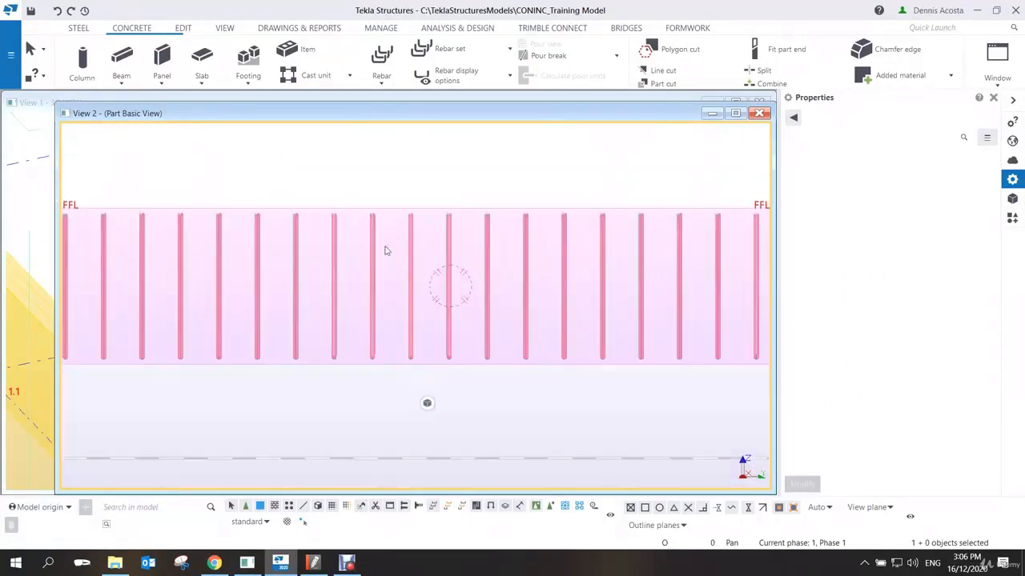
pyautogui.scroll(-1, 385, 251)
pyautogui.click(182, 27)
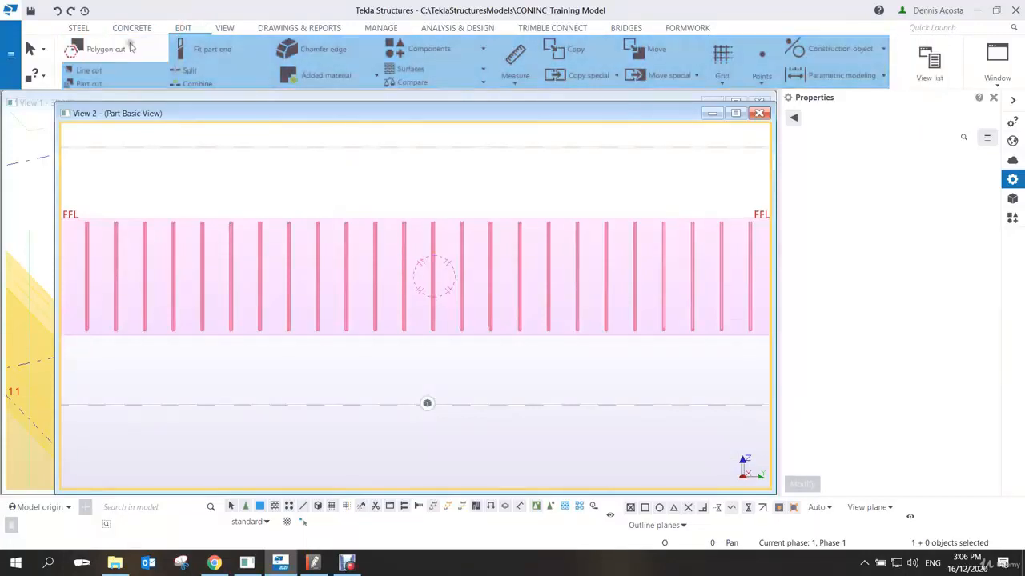
pyautogui.click(128, 48)
pyautogui.click(394, 223)
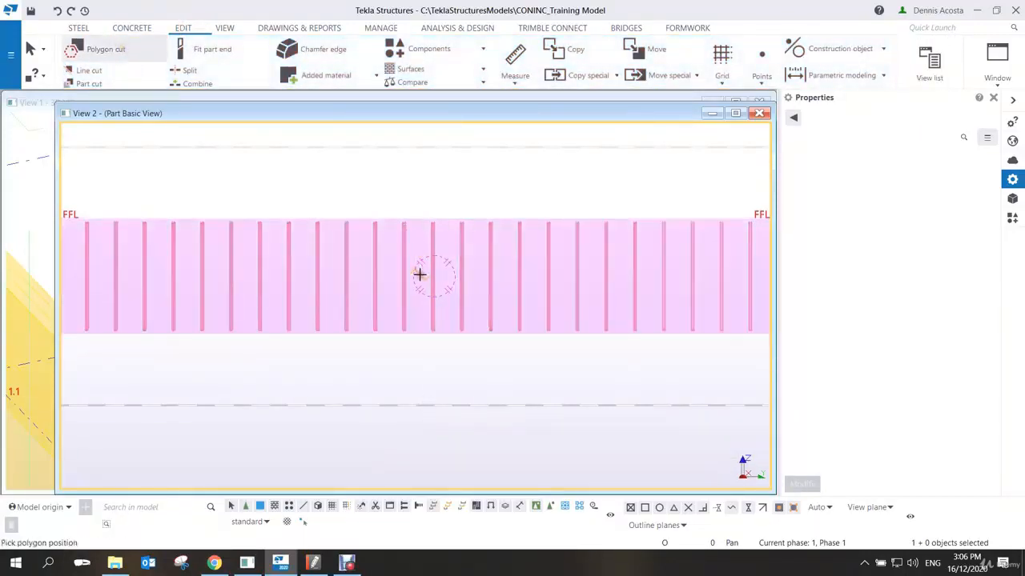
pyautogui.click(505, 264)
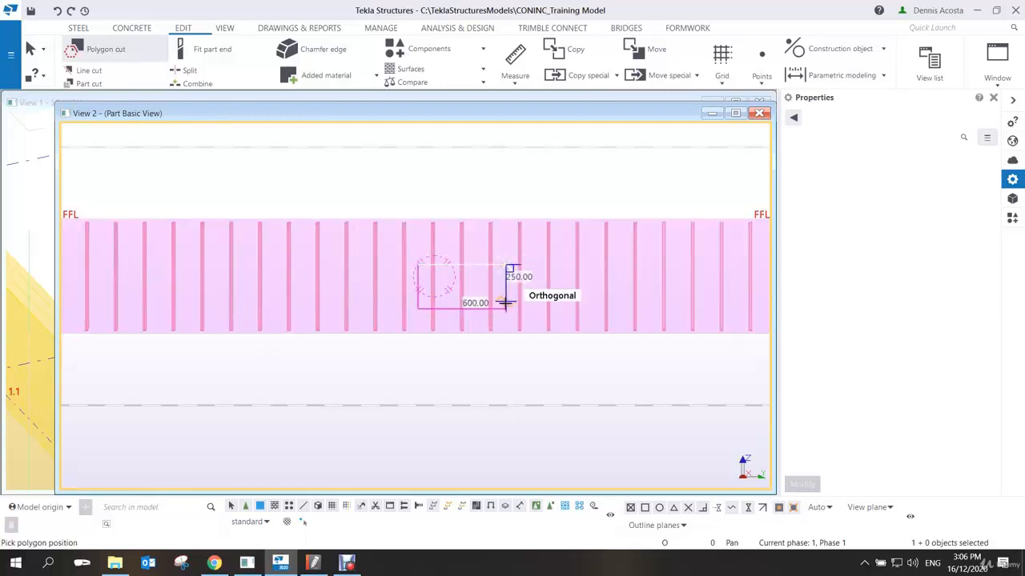
pyautogui.click(505, 303)
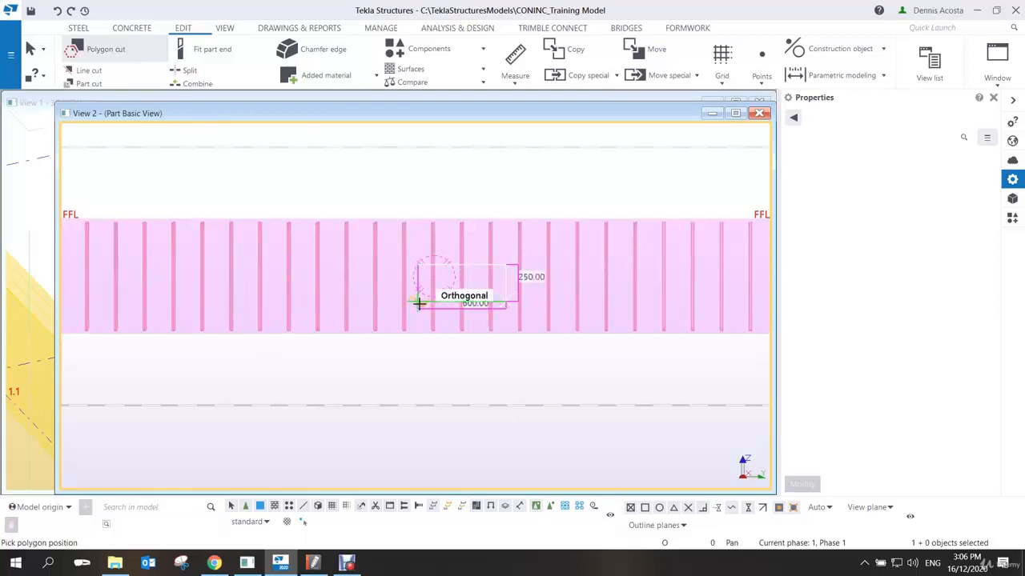
pyautogui.click(418, 304)
pyautogui.middleClick(413, 280)
pyautogui.rightClick(448, 190)
pyautogui.click(460, 197)
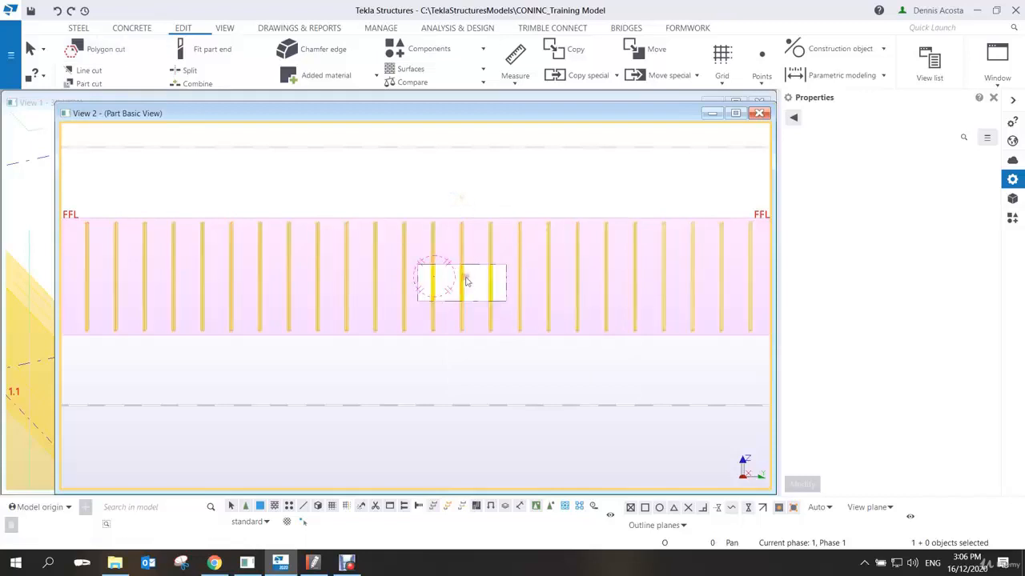
# Examine in 3D and side view where the stirrup group passes through the beam's rectangular opening.
pyautogui.click(466, 280)
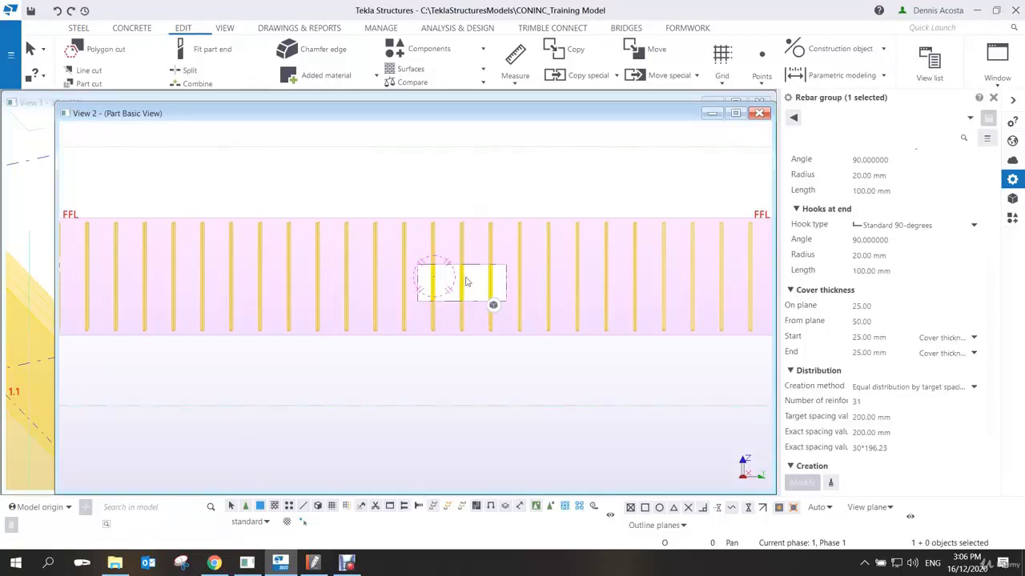
pyautogui.moveTo(467, 282)
pyautogui.keyDown('ctrl'); pyautogui.mouseDown(button='middle')
pyautogui.moveTo(435, 279)
pyautogui.moveTo(421, 265)
pyautogui.moveTo(448, 280)
pyautogui.moveTo(476, 276)
pyautogui.mouseUp(button='middle'); pyautogui.keyUp('ctrl')
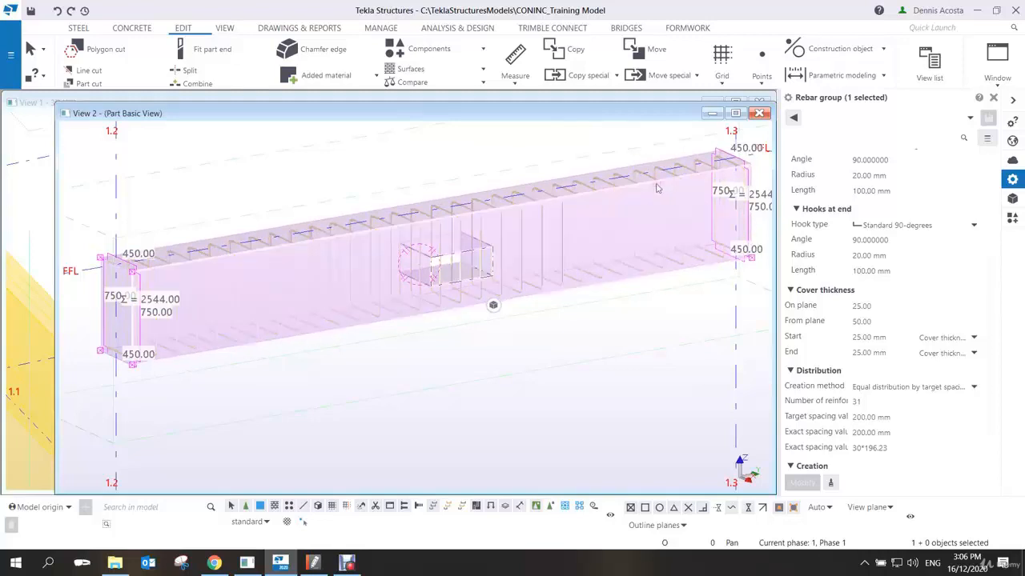
pyautogui.scroll(-3, 522, 252)
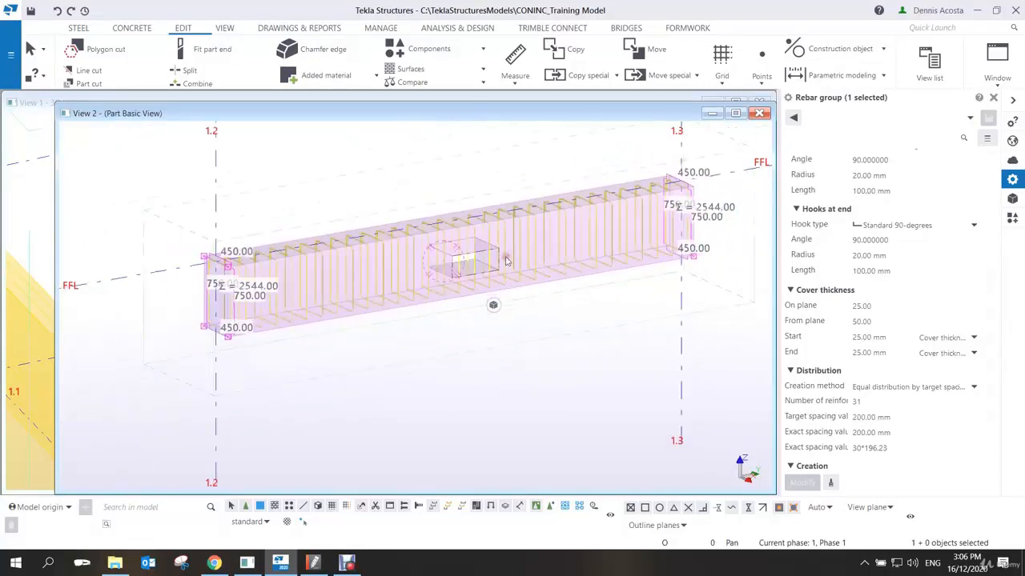
pyautogui.hotkey('ctrl', 'p')
pyautogui.scroll(3, 469, 293)
pyautogui.moveTo(456, 289); pyautogui.dragTo(513, 258, button='middle')
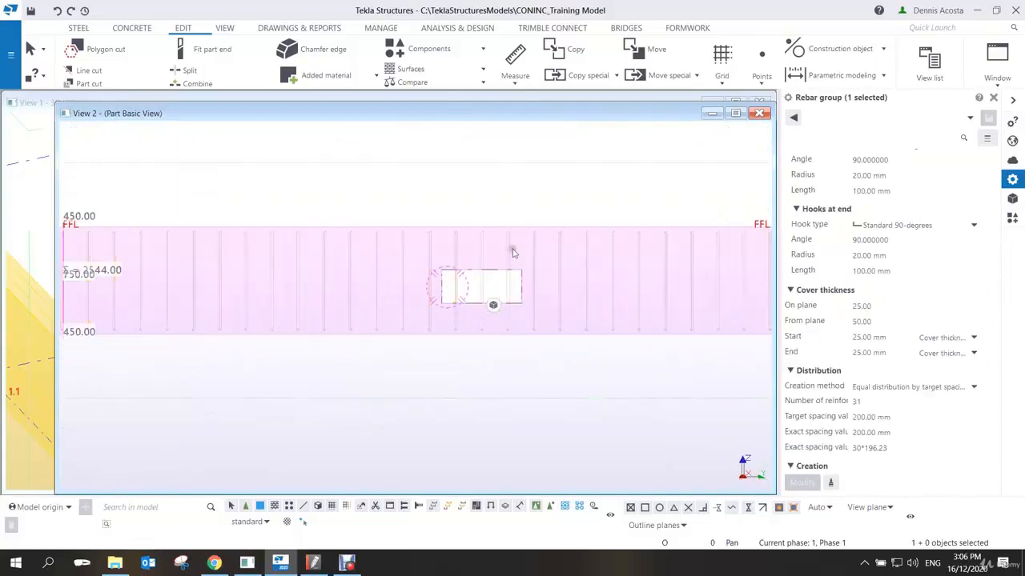
pyautogui.rightClick(510, 251)
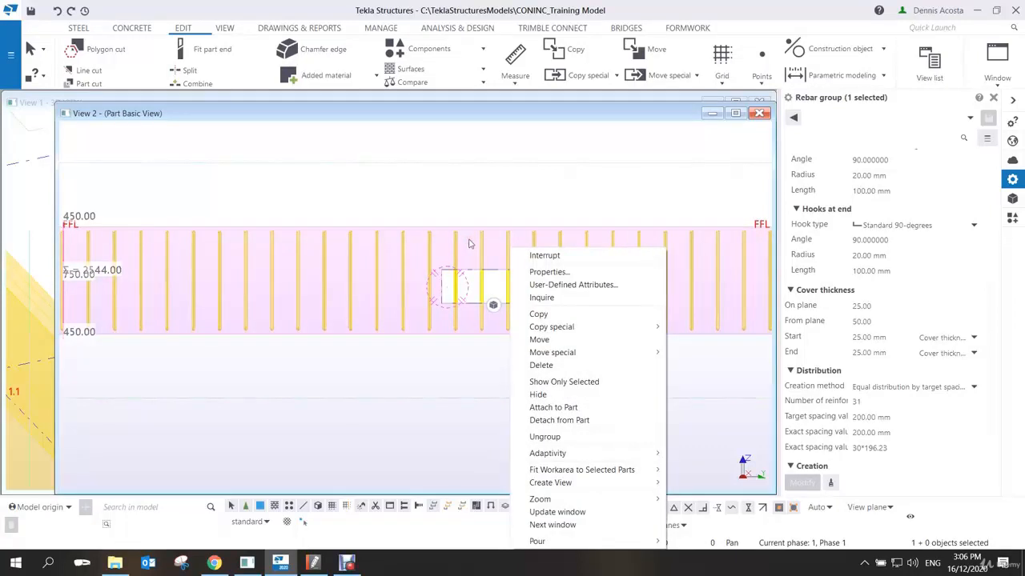
pyautogui.click(496, 212)
pyautogui.click(499, 199)
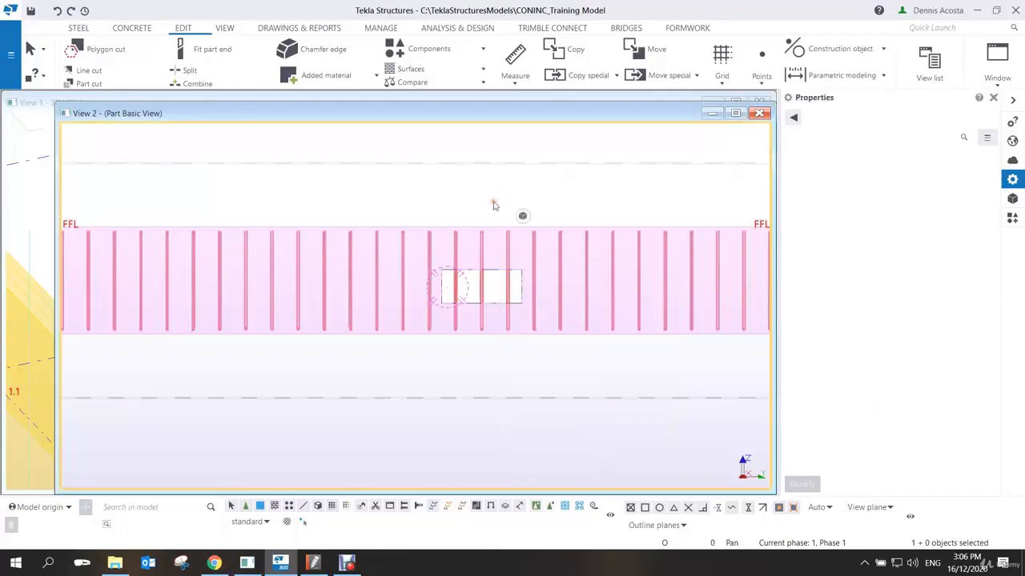
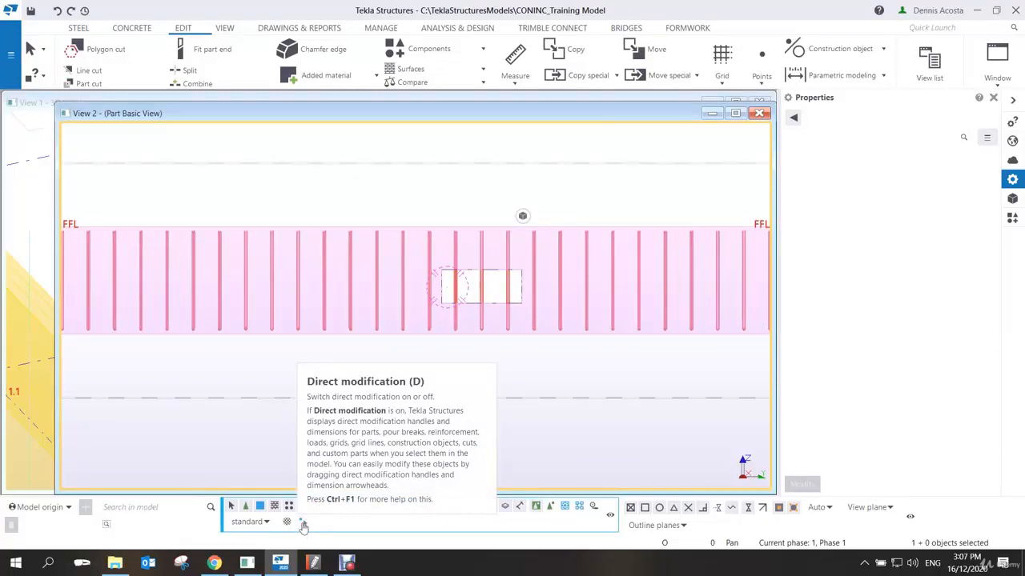
# Using direct modification of individual bars, delete the three stirrups that cross the beam opening from the group.
pyautogui.click(482, 291)
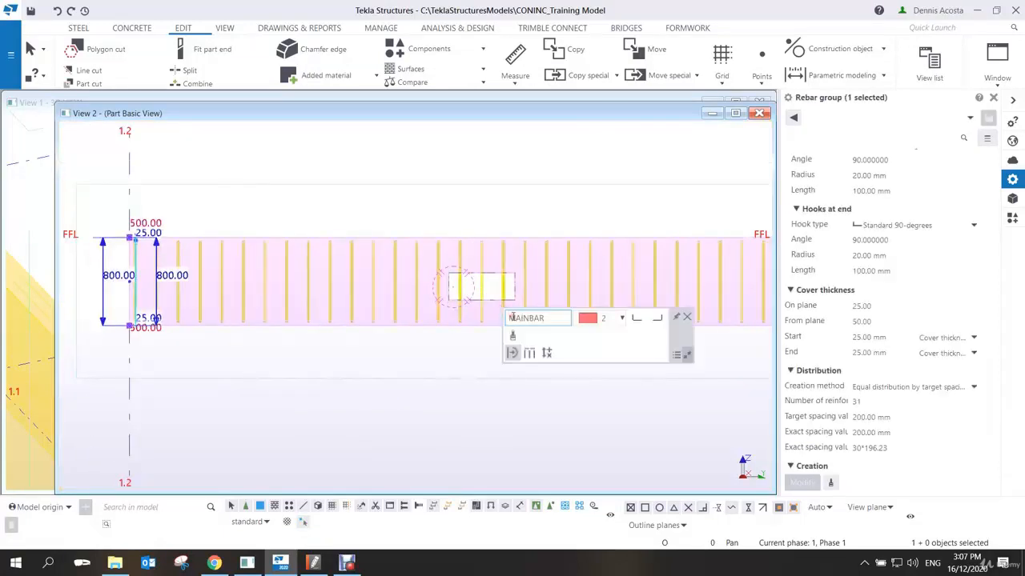
pyautogui.click(547, 355)
pyautogui.scroll(2, 493, 266)
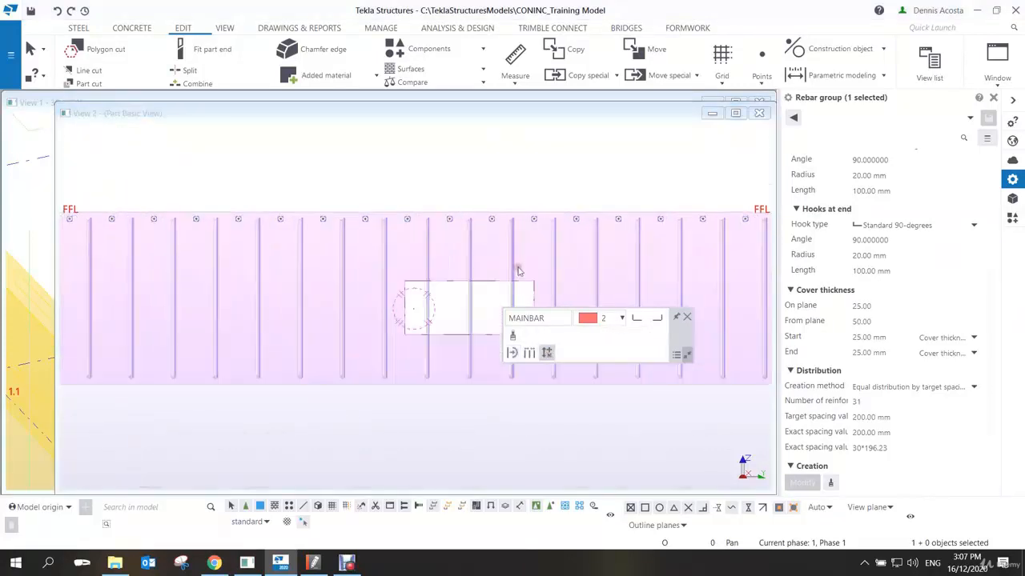
pyautogui.click(513, 262)
pyautogui.press('Delete')
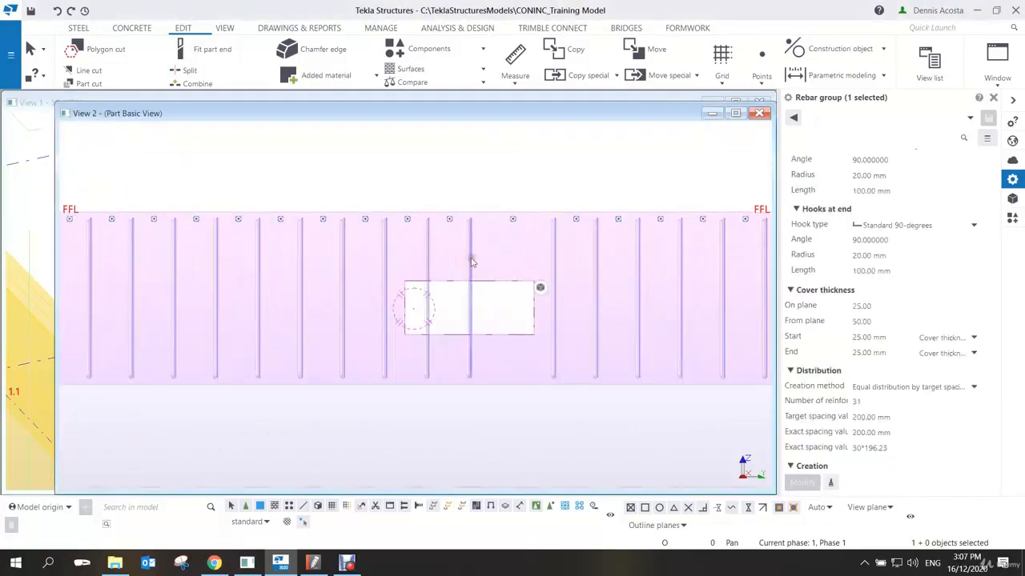
pyautogui.click(429, 263)
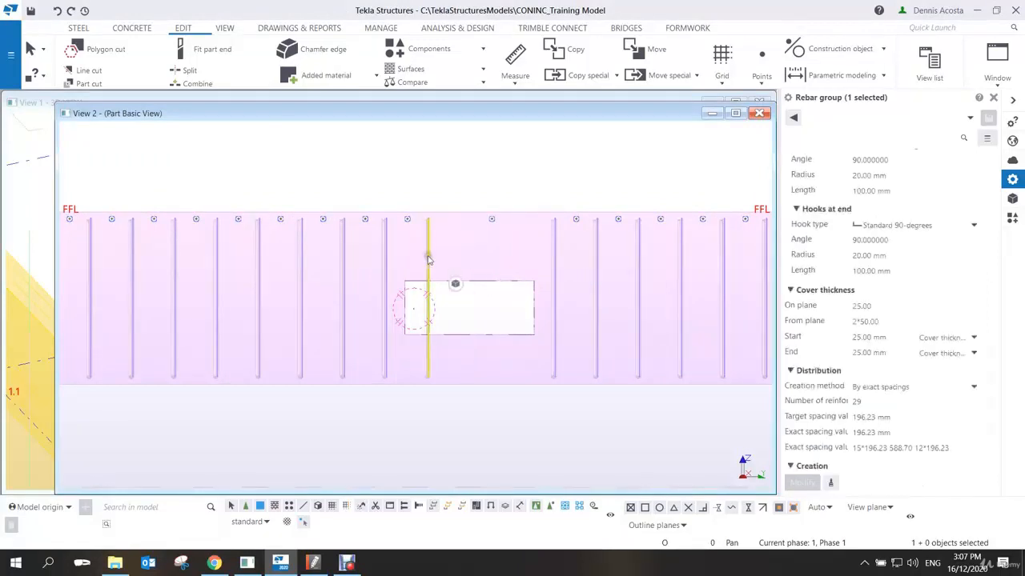
pyautogui.press('Delete')
pyautogui.click(521, 315)
pyautogui.press('Delete')
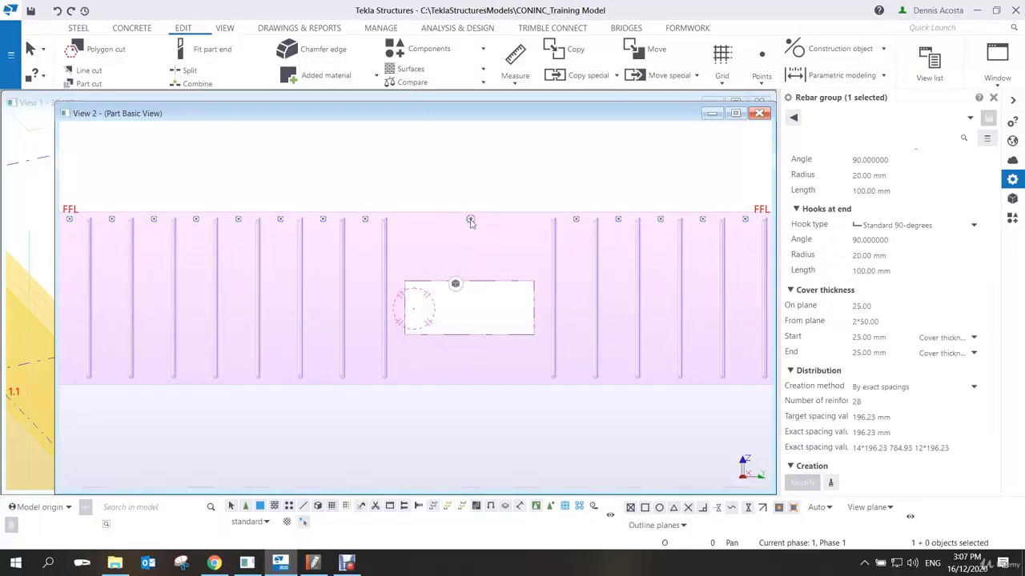
# Add two stirrups to the group over the opening and move each one just outside one of the opening's vertical edges.
pyautogui.click(471, 219)
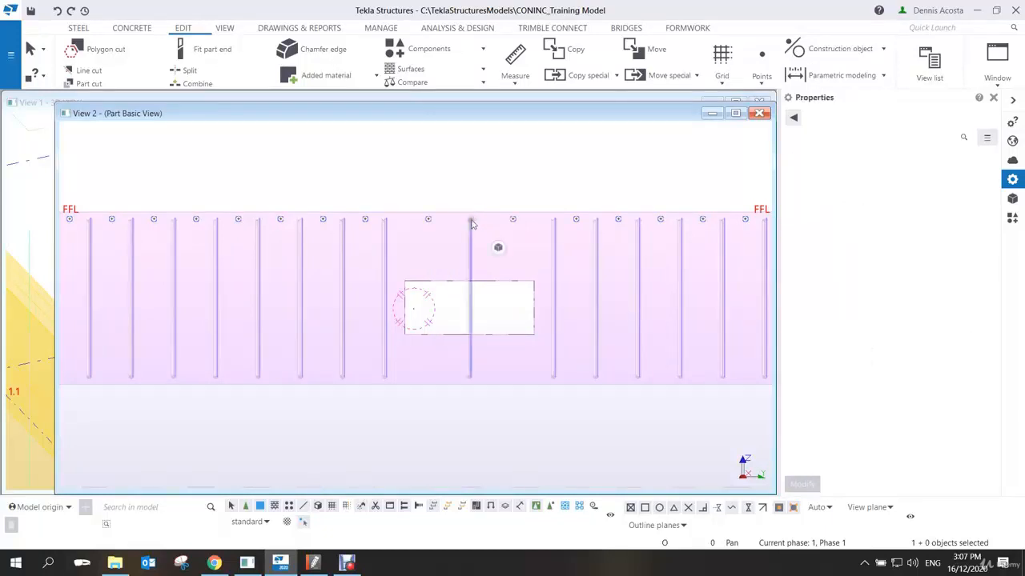
pyautogui.click(513, 219)
pyautogui.moveTo(513, 270); pyautogui.dragTo(546, 262)
pyautogui.moveTo(471, 256); pyautogui.dragTo(400, 263)
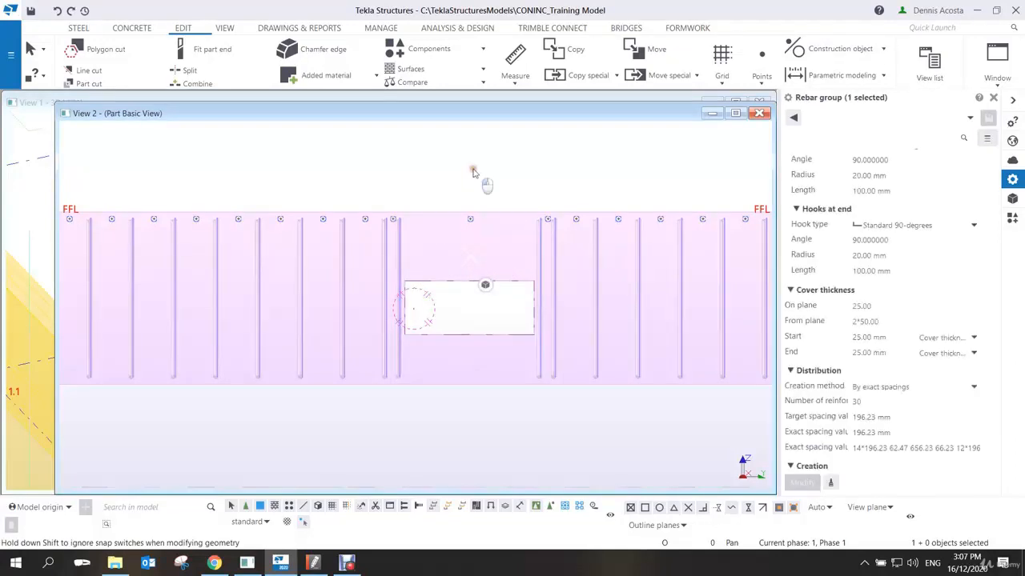
pyautogui.keyDown('ctrl'); pyautogui.moveTo(485, 350); pyautogui.dragTo(552, 390, button='middle'); pyautogui.keyUp('ctrl')
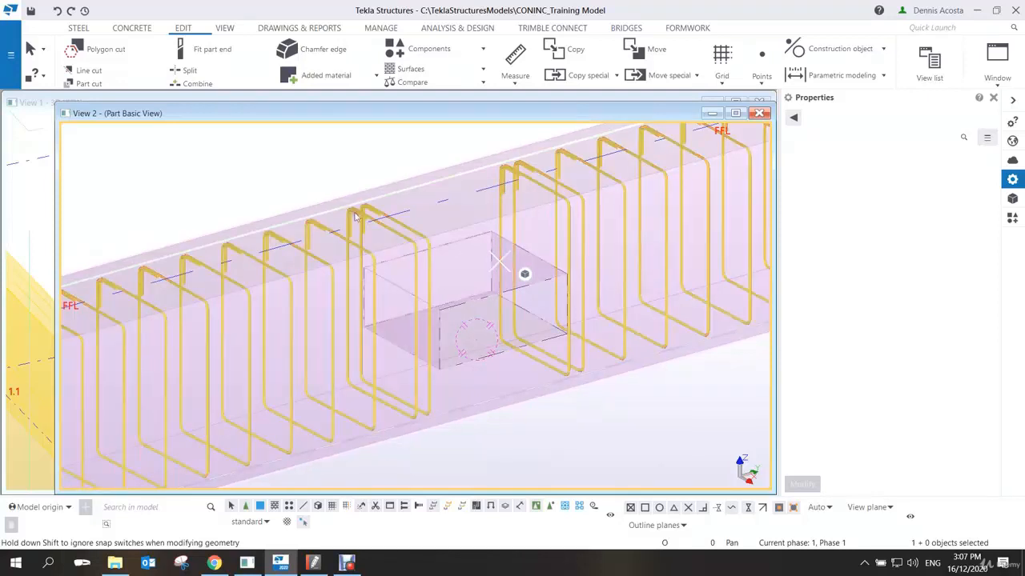
pyautogui.rightClick(313, 171)
pyautogui.click(328, 181)
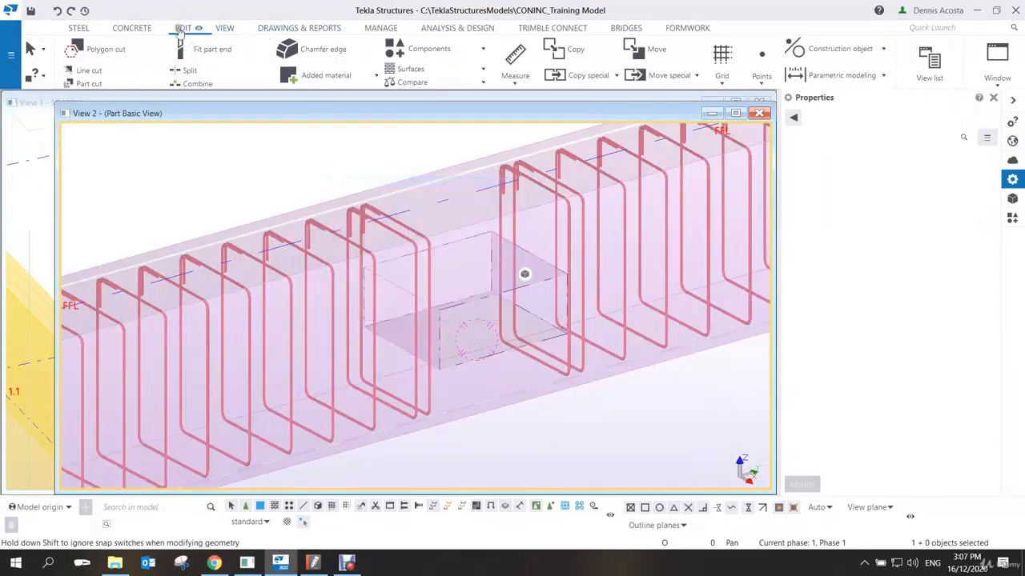
# Outline a closed bar group shape about 500 mm wide and 319 mm high around the beam section above the opening.
pyautogui.click(128, 29)
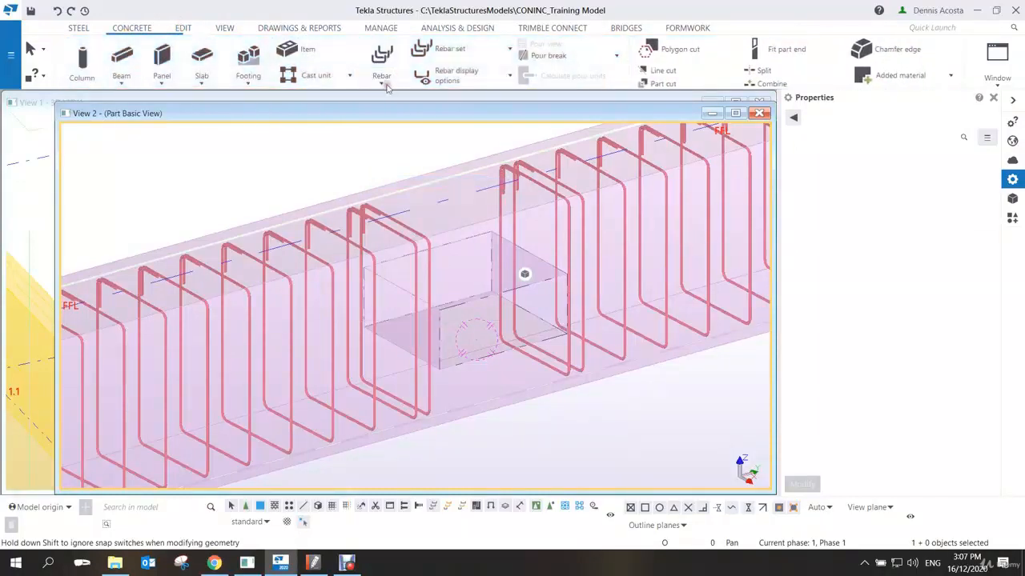
pyautogui.click(385, 81)
pyautogui.click(395, 105)
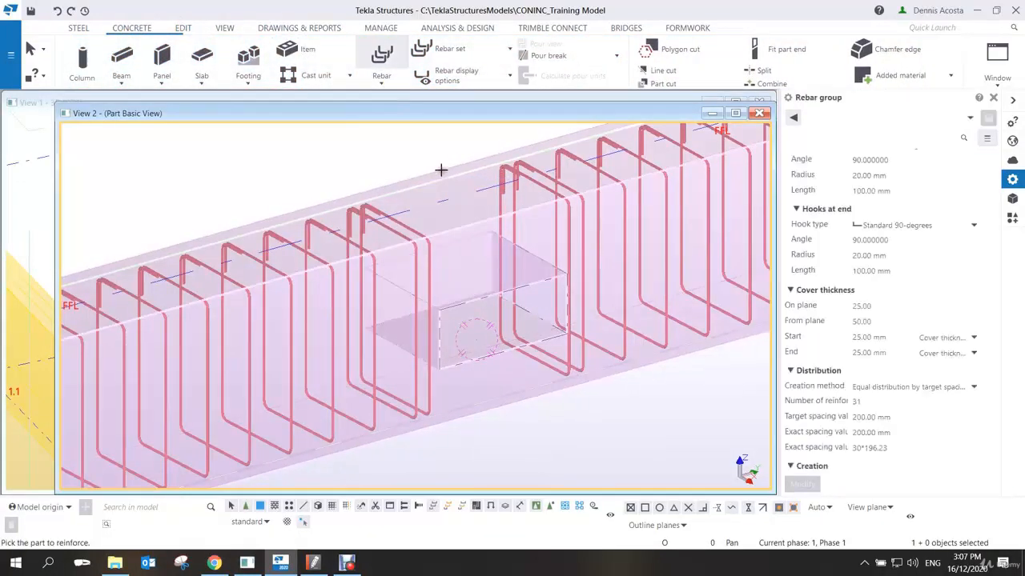
pyautogui.scroll(5, 436, 200)
pyautogui.click(439, 353)
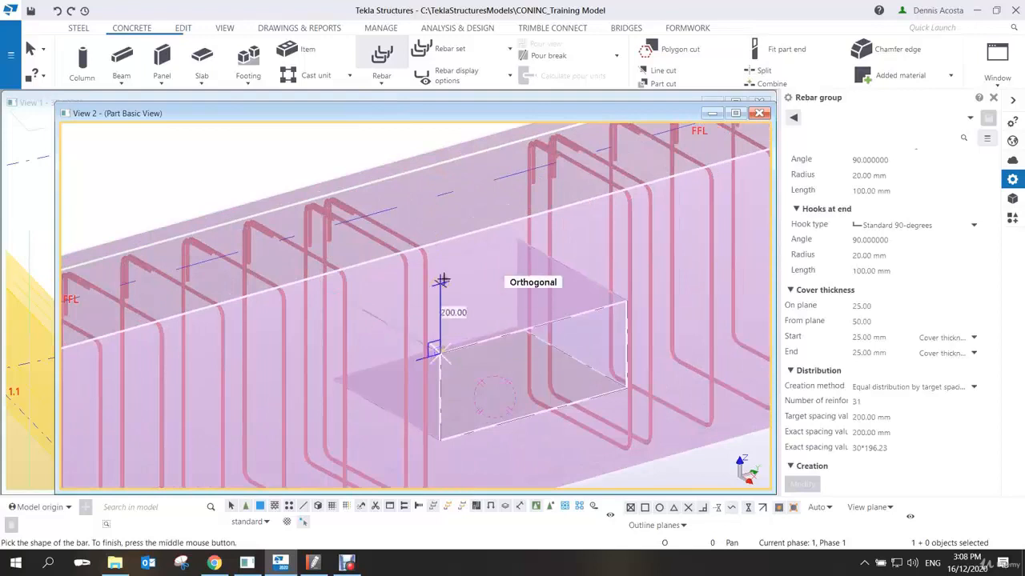
pyautogui.click(441, 242)
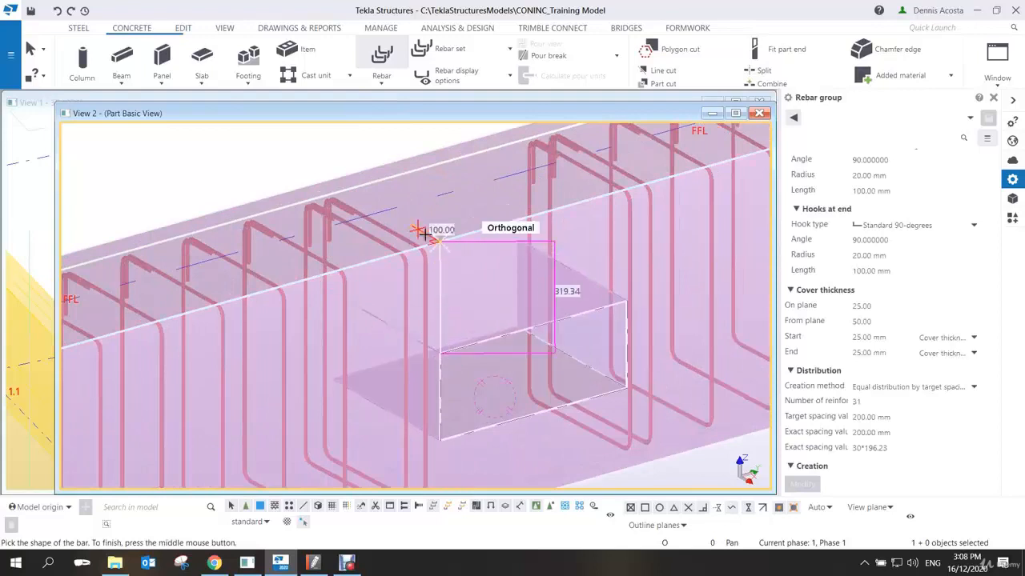
pyautogui.click(329, 181)
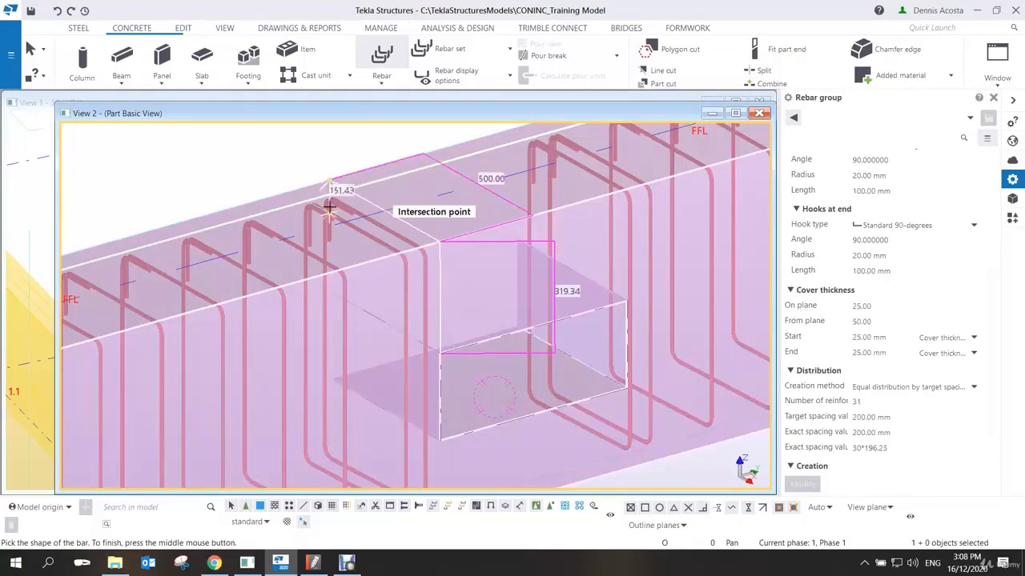
pyautogui.click(331, 291)
pyautogui.click(441, 352)
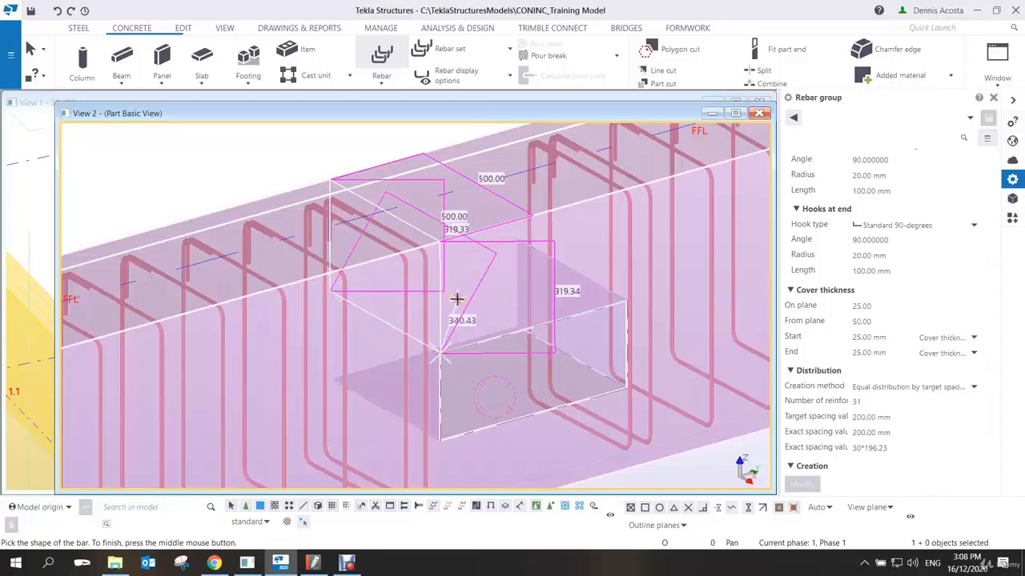
pyautogui.middleClick(456, 328)
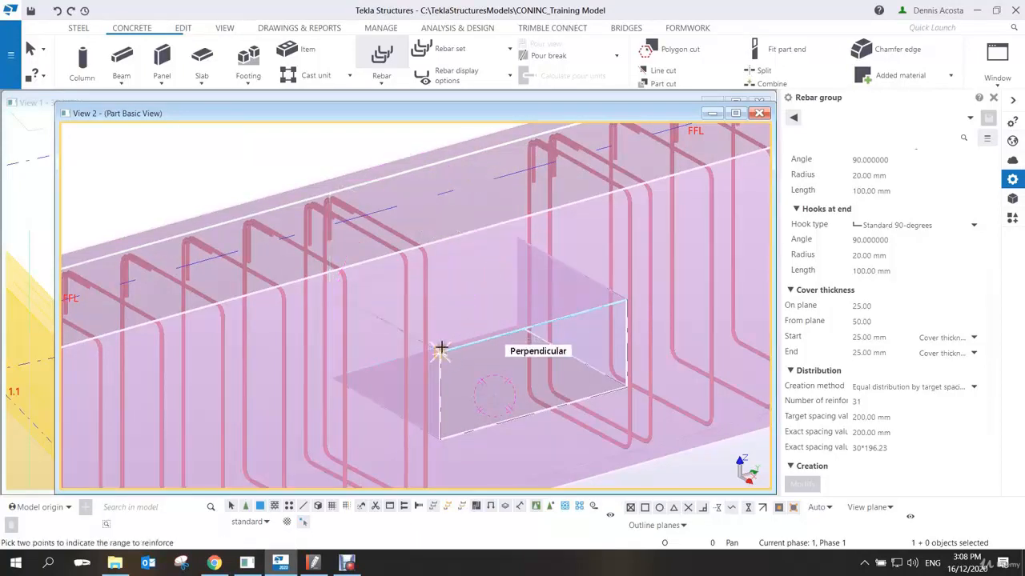
# Distribute the new stirrup group along the opening's upper edge, from one corner of the opening to the other.
pyautogui.click(440, 350)
pyautogui.click(625, 299)
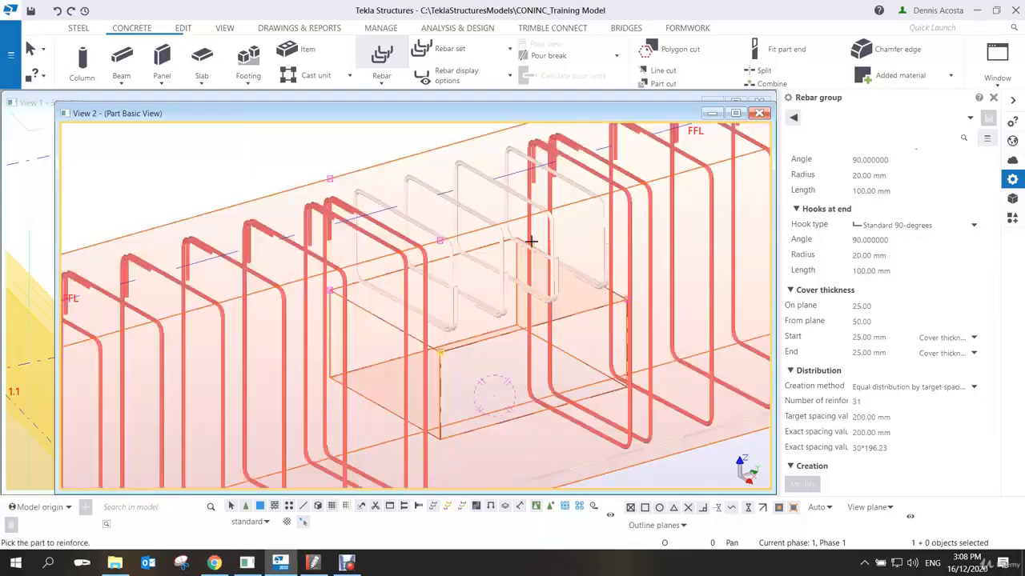
pyautogui.rightClick(496, 196)
pyautogui.click(505, 204)
pyautogui.scroll(-2, 484, 279)
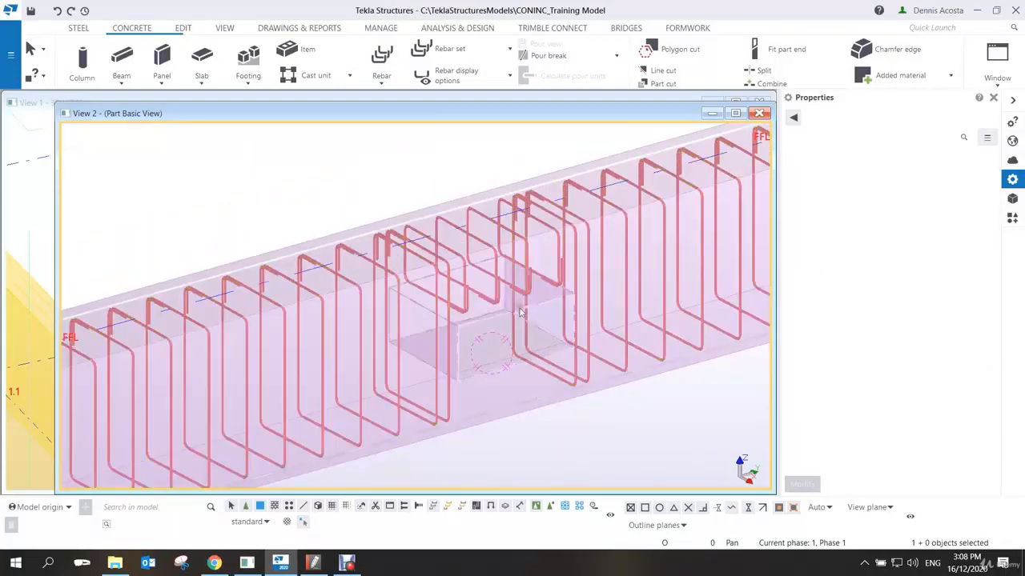
# Copy the stirrup group above the opening straight down, from the opening's upper corner to the beam's bottom edge.
pyautogui.hotkey('ctrl', 'p')
pyautogui.scroll(5, 519, 309)
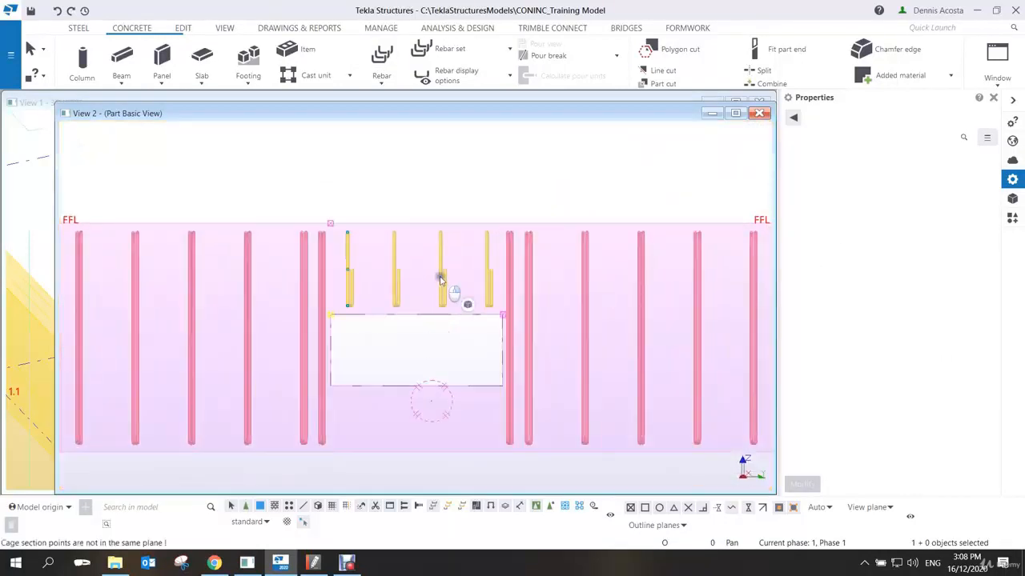
pyautogui.rightClick(440, 278)
pyautogui.click(464, 314)
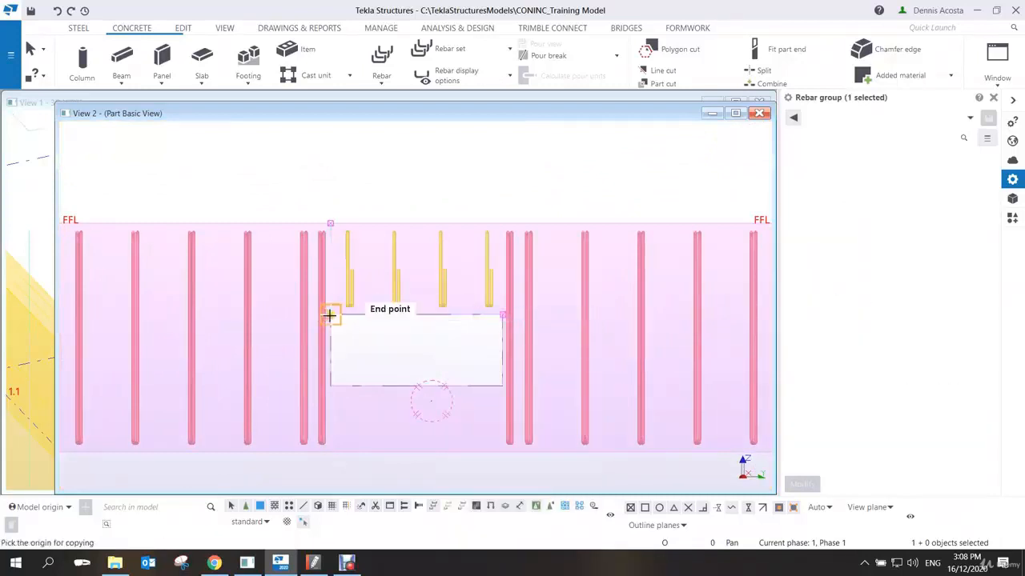
pyautogui.click(329, 316)
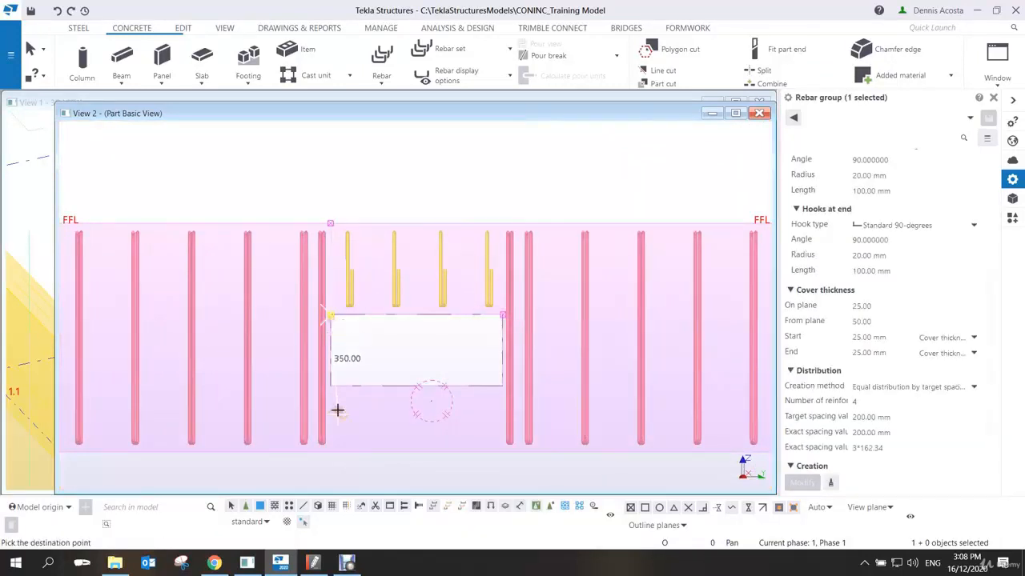
pyautogui.click(329, 453)
pyautogui.rightClick(373, 341)
pyautogui.click(392, 343)
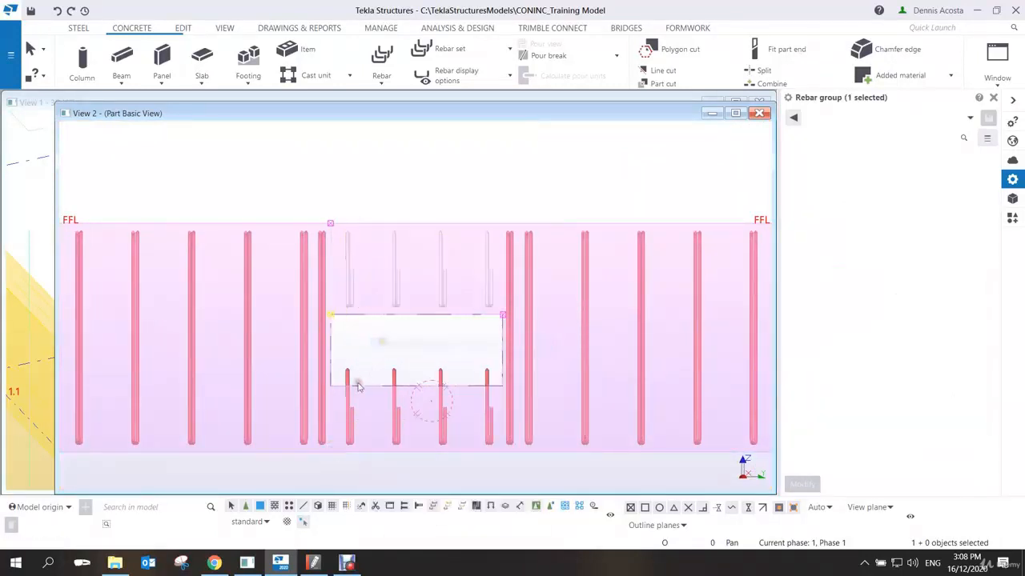
# Move both upper corner points of the copied stirrup group down to the opening's lower edge so the bars fit below it.
pyautogui.click(357, 388)
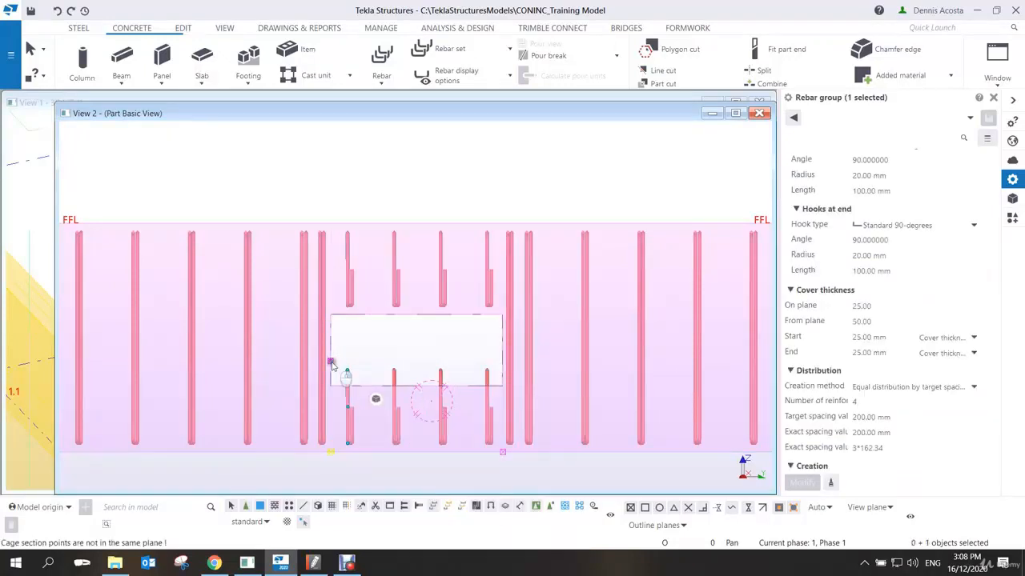
pyautogui.rightClick(334, 365)
pyautogui.click(360, 211)
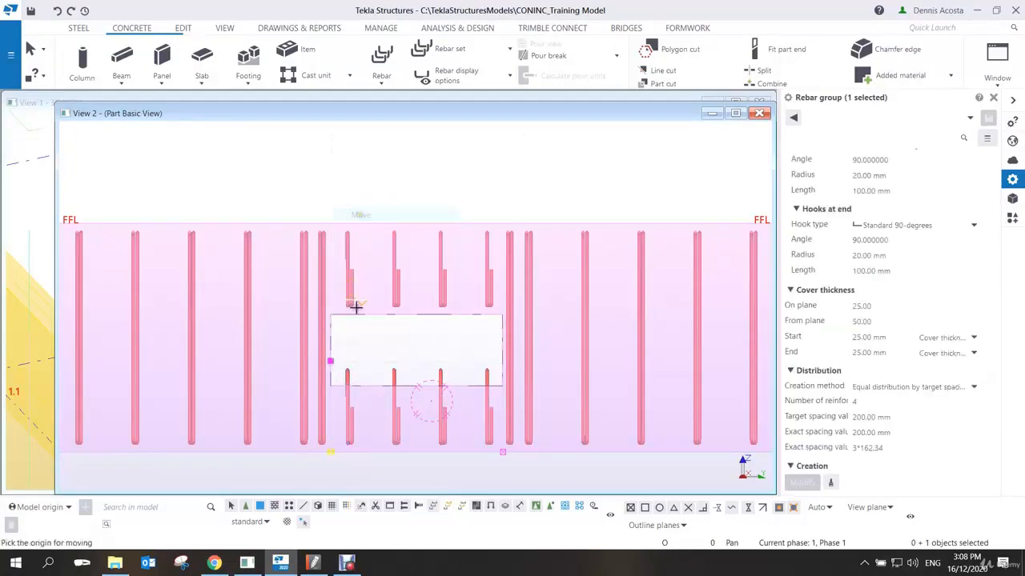
pyautogui.click(332, 361)
pyautogui.click(332, 386)
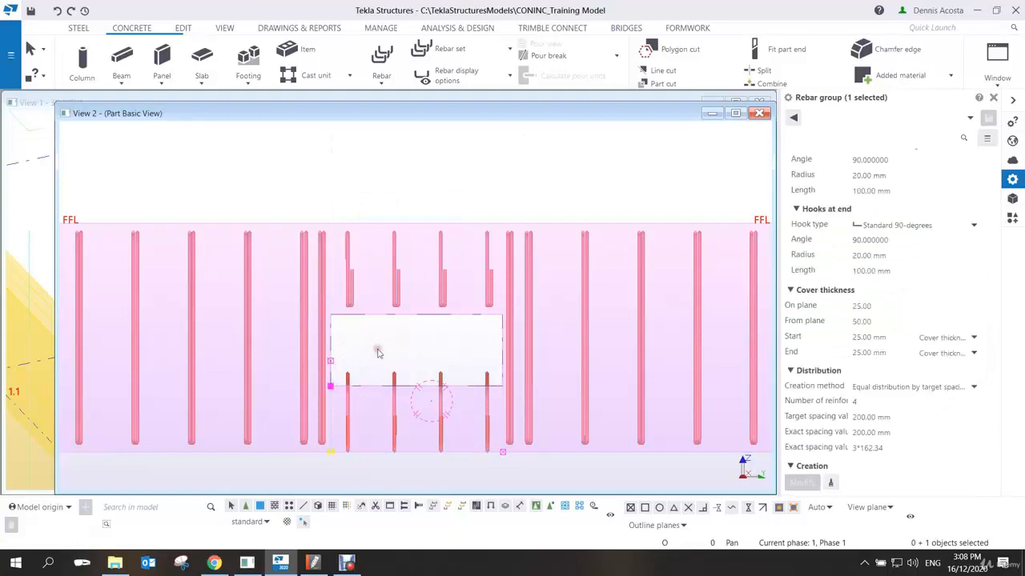
pyautogui.rightClick(333, 365)
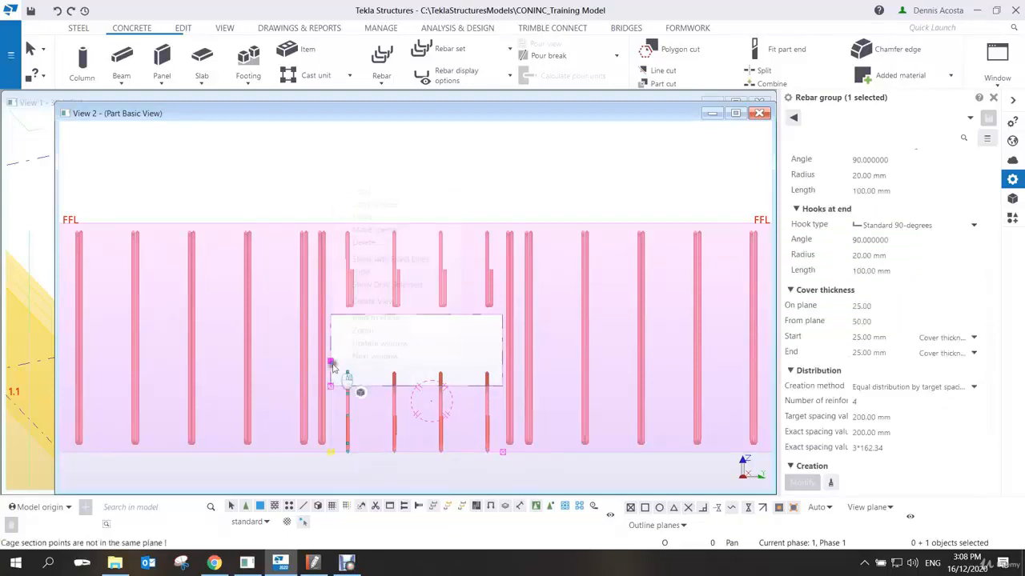
pyautogui.click(361, 215)
pyautogui.click(331, 361)
pyautogui.click(331, 385)
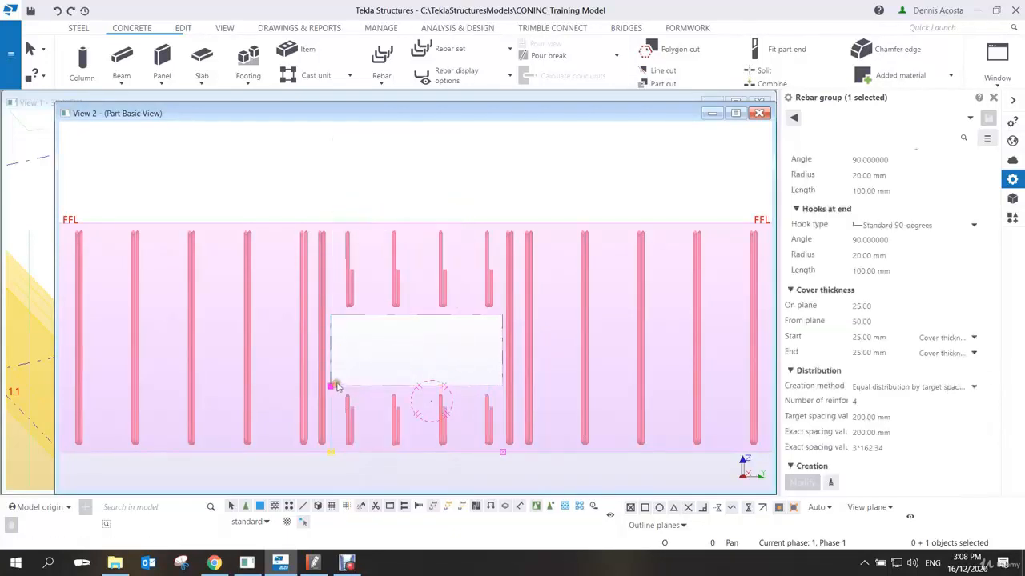
pyautogui.click(379, 353)
pyautogui.scroll(-2, 383, 353)
pyautogui.keyDown('ctrl'); pyautogui.moveTo(395, 353); pyautogui.dragTo(579, 409, button='middle'); pyautogui.keyUp('ctrl')
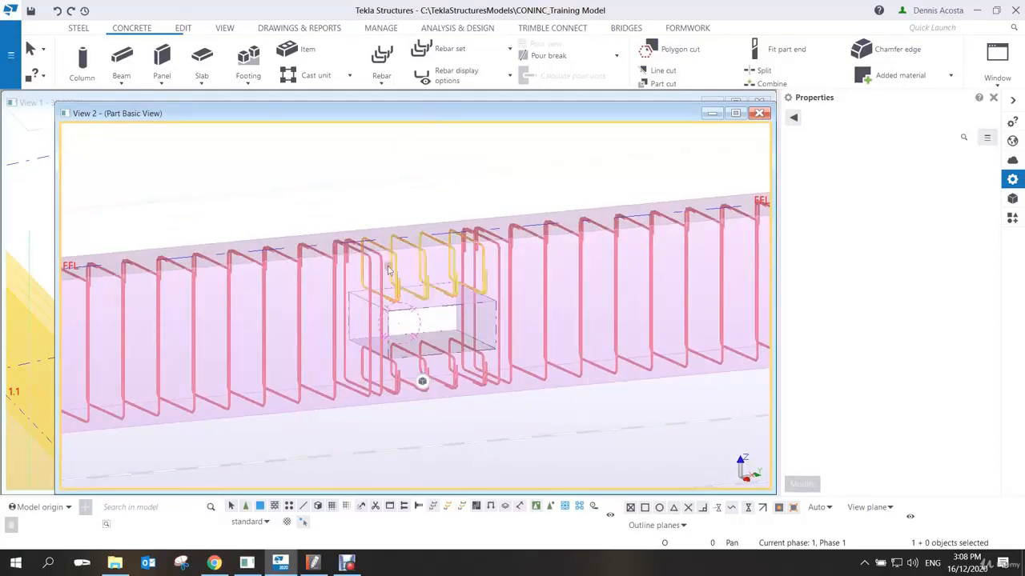
# Start a new bar group for the beam's main bars and set the bar size to 20.
pyautogui.scroll(-3, 509, 313)
pyautogui.scroll(-4, 508, 313)
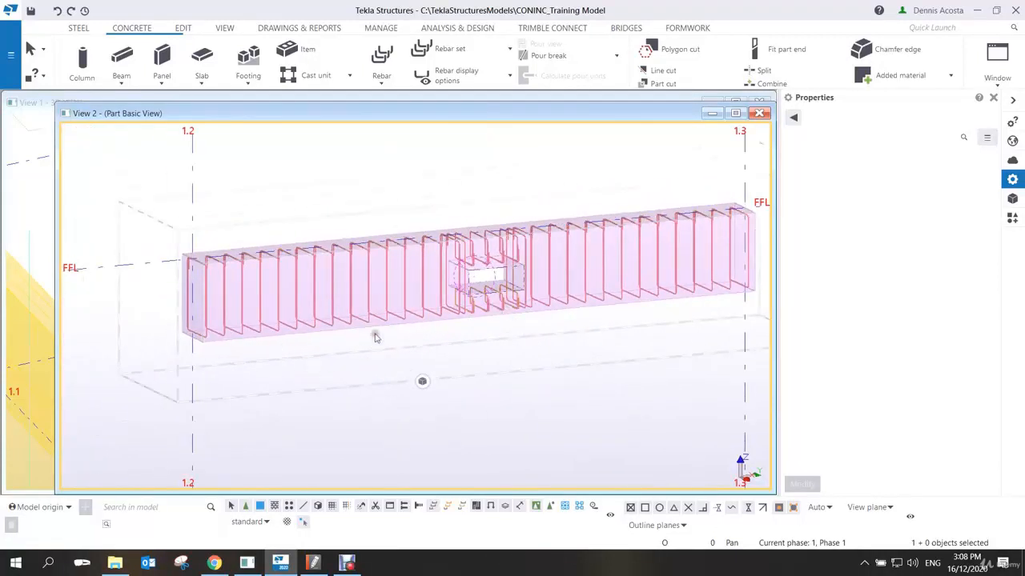
pyautogui.click(381, 78)
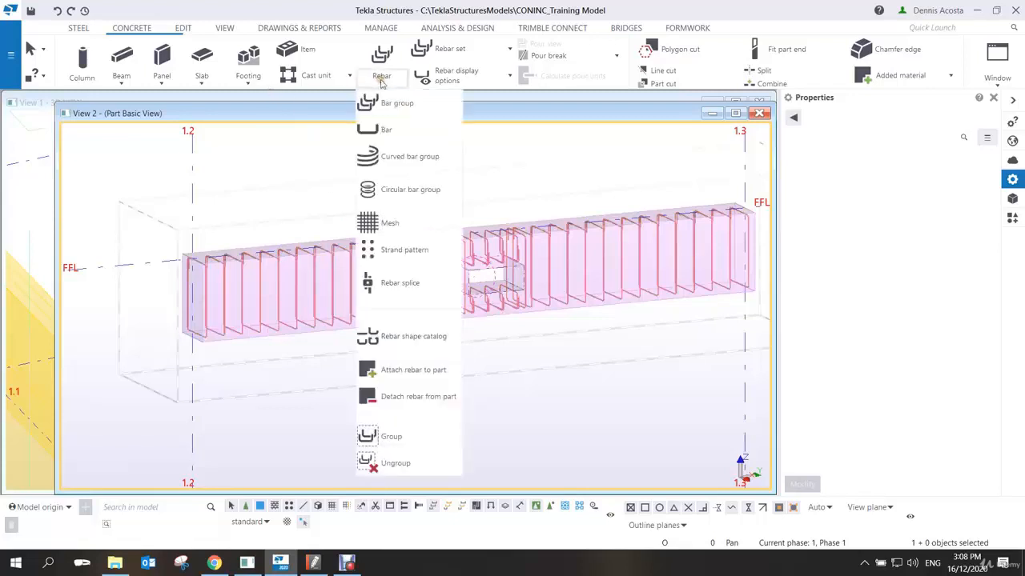
pyautogui.click(393, 104)
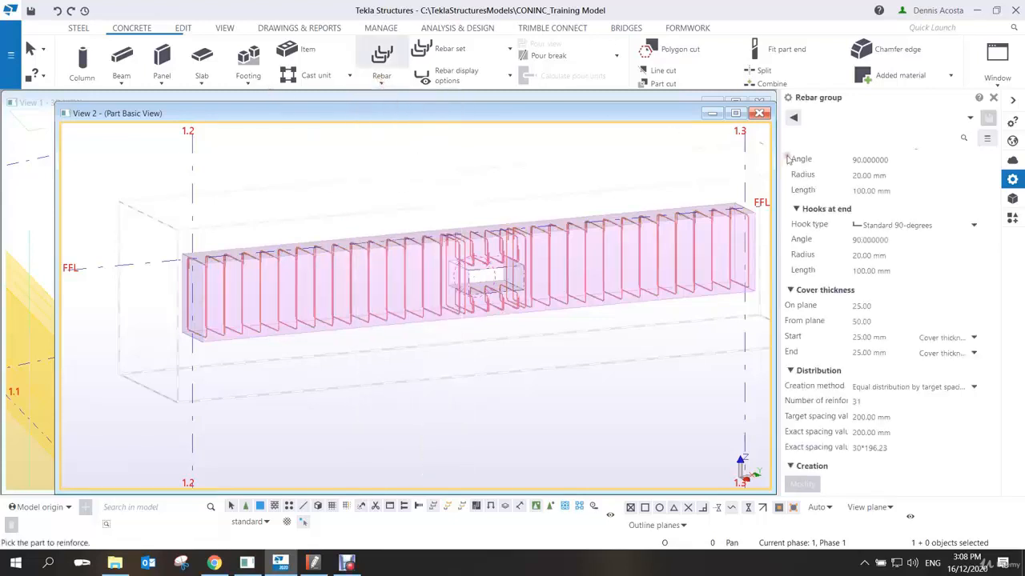
pyautogui.scroll(1, 924, 220)
pyautogui.scroll(2, 924, 220)
pyautogui.click(887, 237)
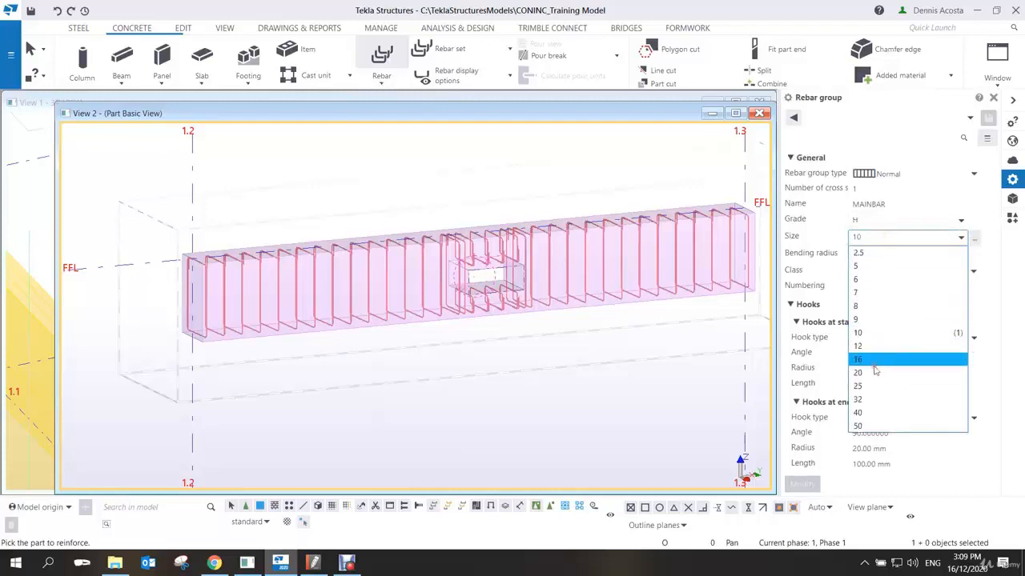
pyautogui.click(868, 373)
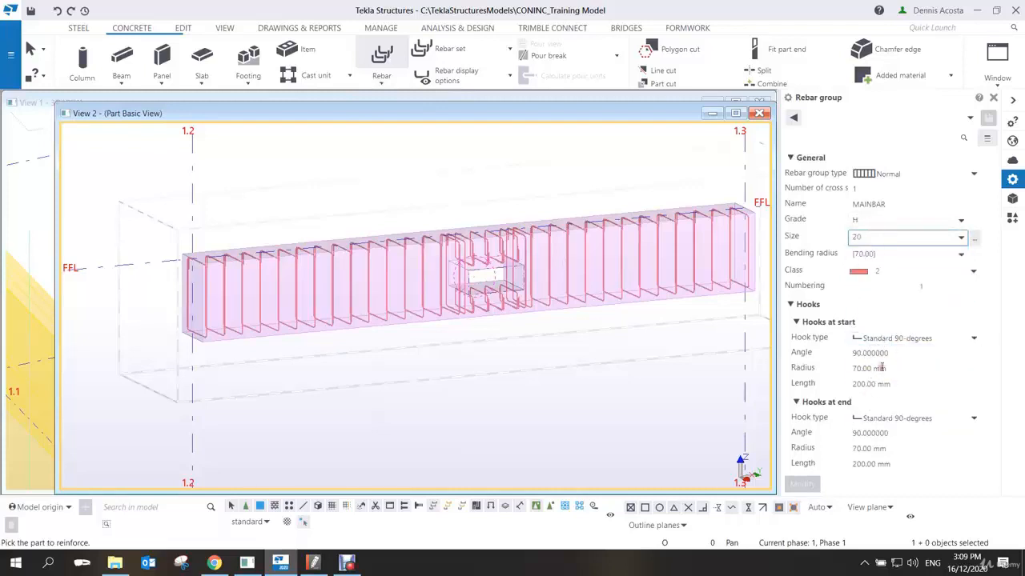
# Set the bar group to no hook at both start and end, with an on-plane cover thickness of 35 mm.
pyautogui.click(897, 338)
pyautogui.click(883, 417)
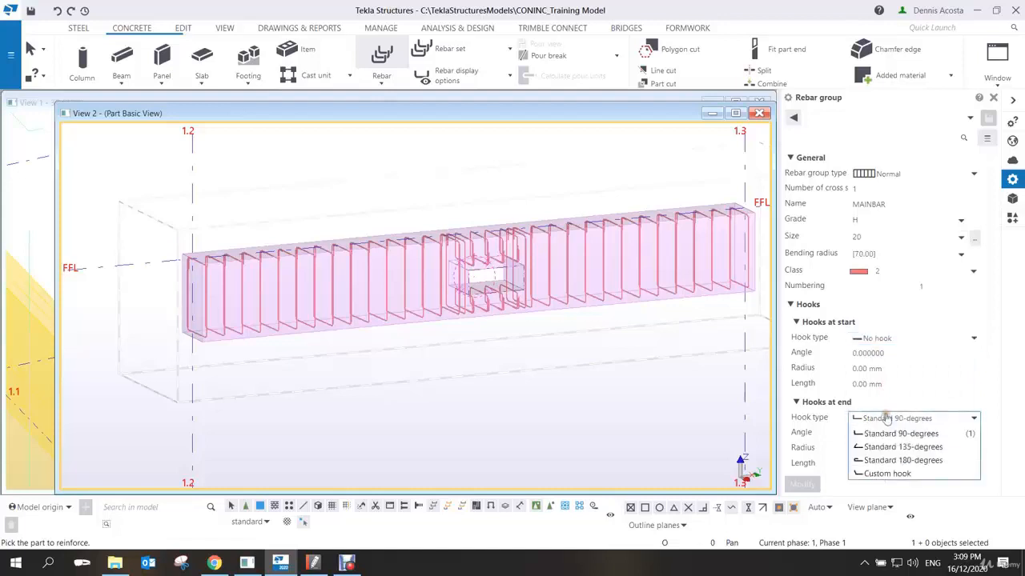
pyautogui.click(880, 454)
pyautogui.scroll(-1, 878, 380)
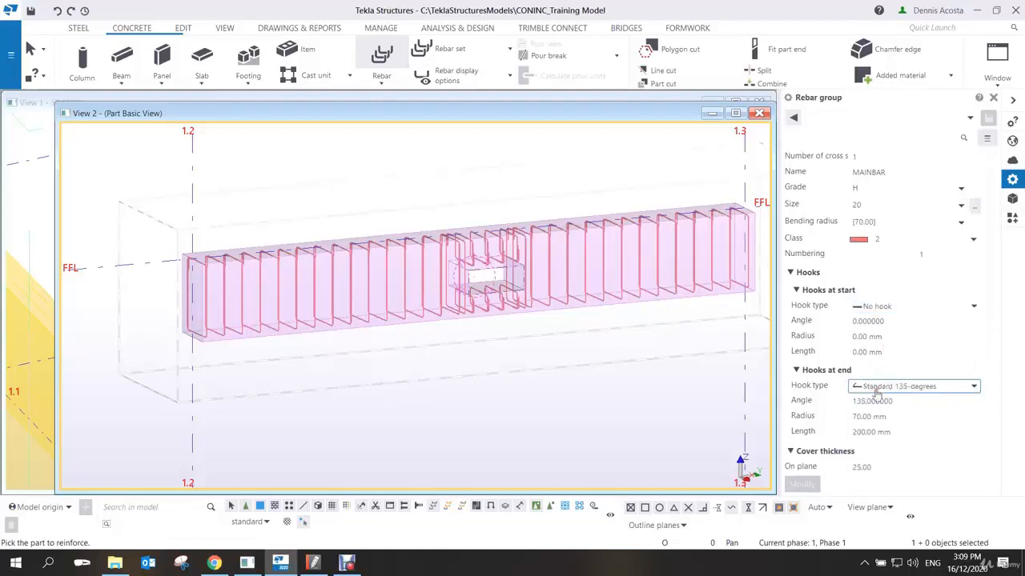
pyautogui.click(876, 387)
pyautogui.click(876, 401)
pyautogui.scroll(-3, 878, 452)
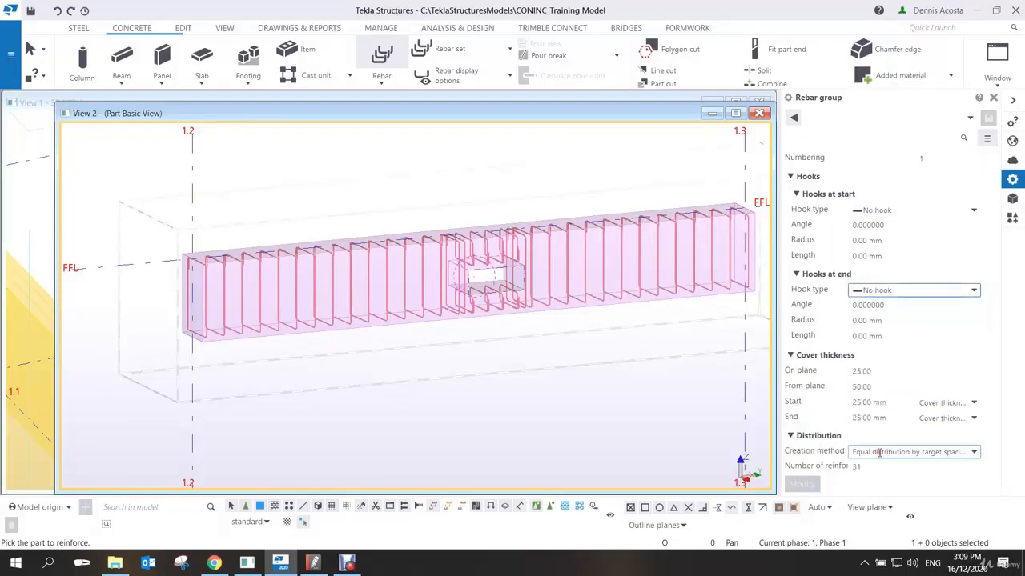
pyautogui.moveTo(885, 372); pyautogui.dragTo(802, 375)
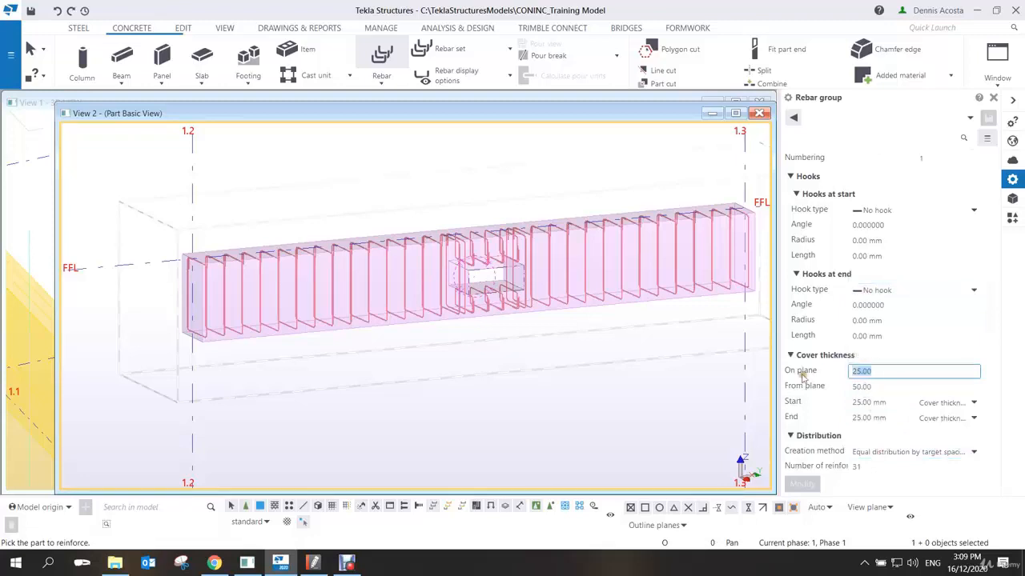
pyautogui.write('35')
# Pick the beam to reinforce and define a straight bar about 6000 mm long along its lower edge, from grid 1.2 to 1.3.
pyautogui.click(250, 339)
pyautogui.click(204, 342)
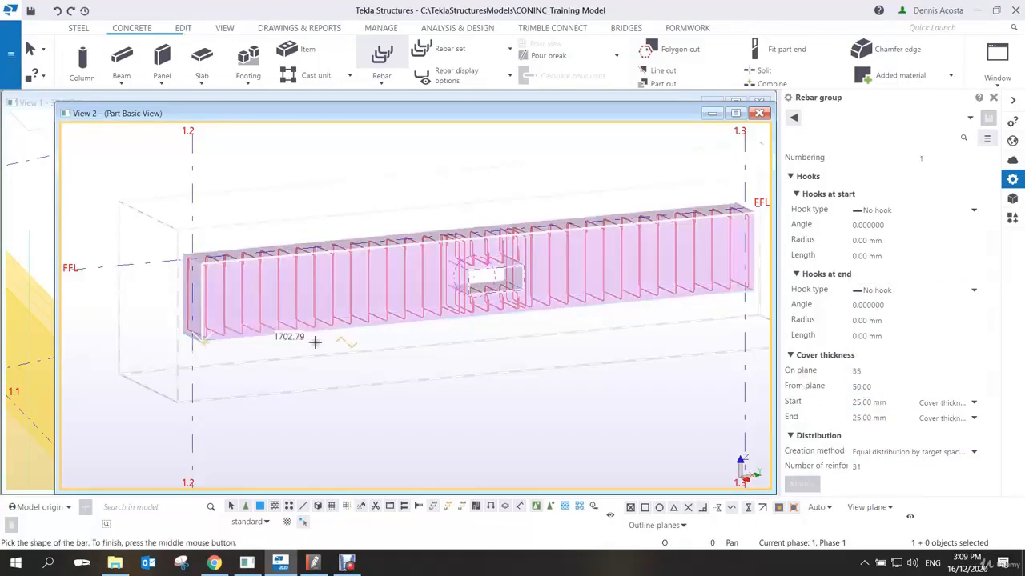
pyautogui.moveTo(347, 342); pyautogui.dragTo(266, 340, button='middle')
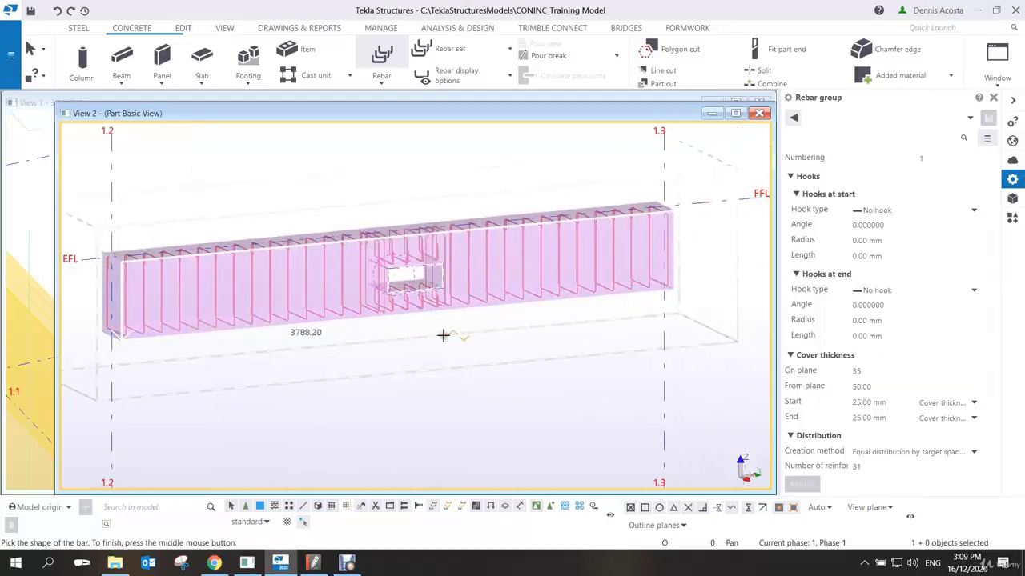
pyautogui.click(674, 290)
pyautogui.middleClick(240, 325)
# Distribute the straight bars across the beam's width between the two bottom corners at grid 1.2, and end the command.
pyautogui.scroll(5, 458, 331)
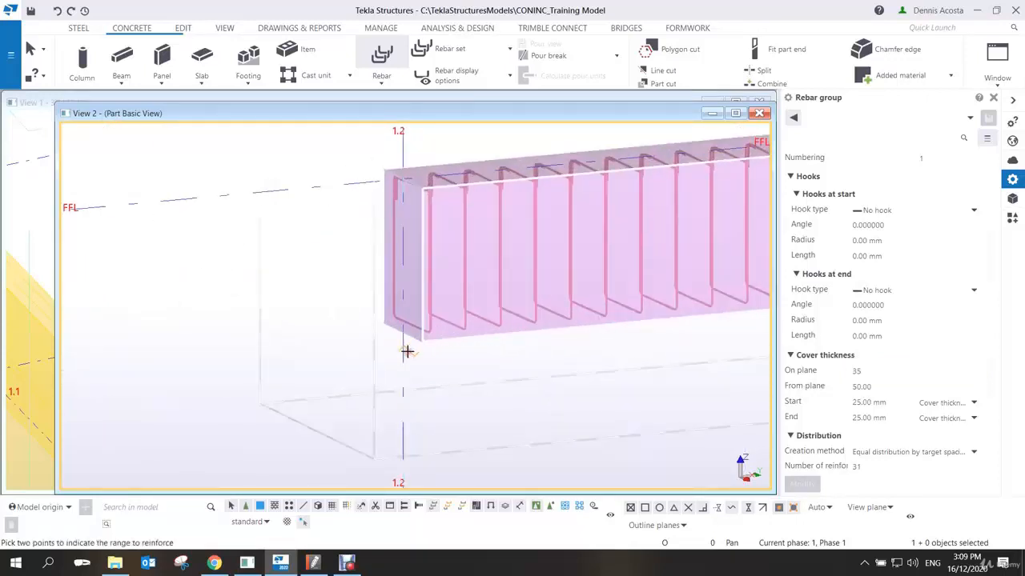
pyautogui.click(423, 340)
pyautogui.click(380, 323)
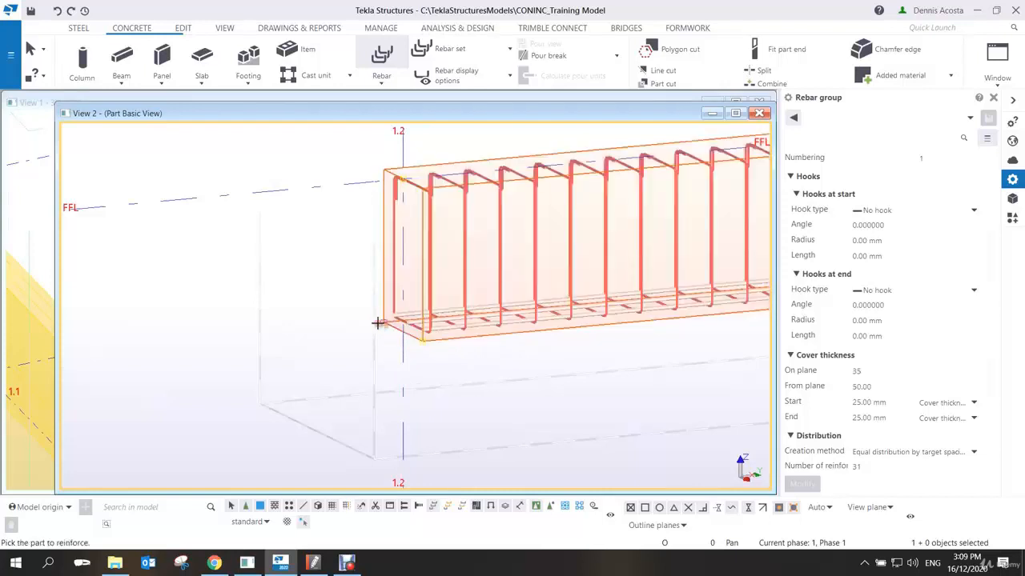
pyautogui.rightClick(325, 275)
pyautogui.click(345, 285)
# Set the bottom bar group's from-plane cover thickness to 70 mm.
pyautogui.scroll(5, 505, 324)
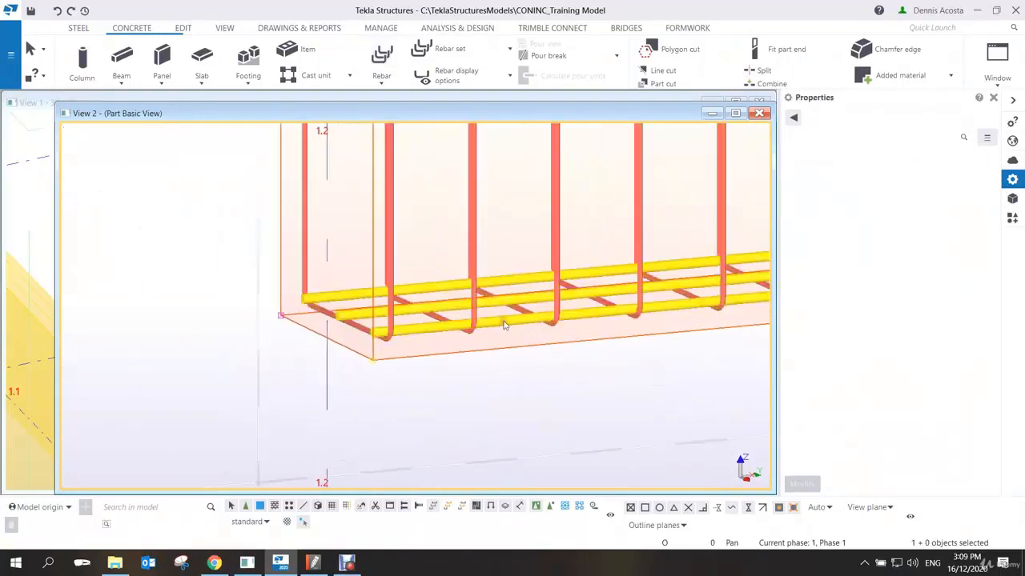
pyautogui.click(504, 325)
pyautogui.click(861, 386)
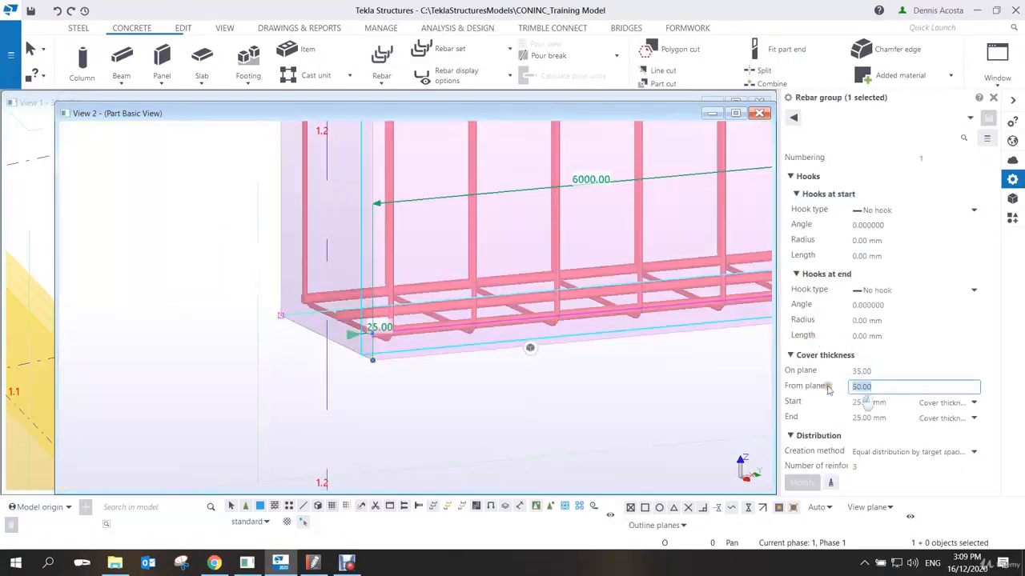
pyautogui.write('70')
pyautogui.press('Return')
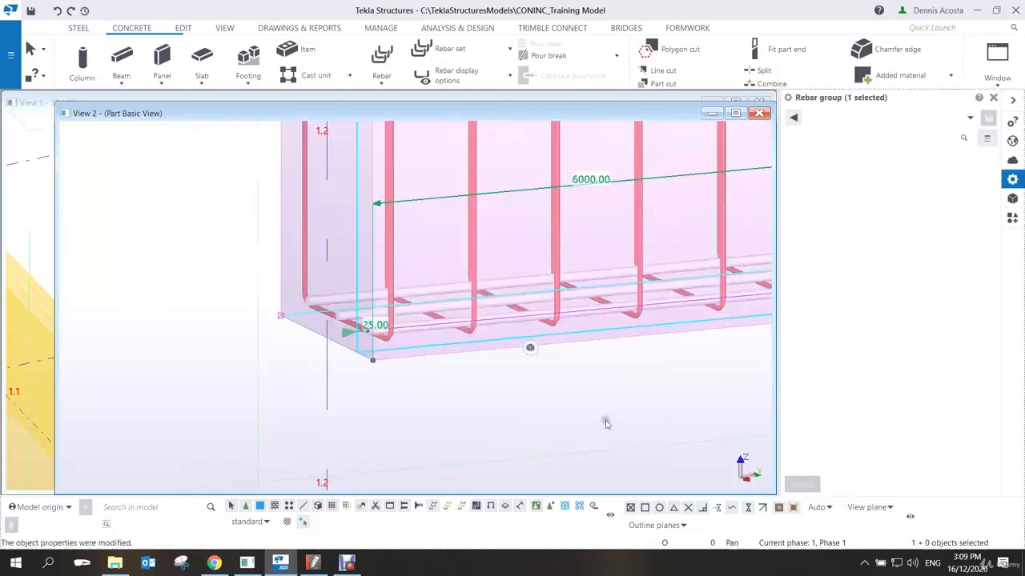
pyautogui.click(542, 384)
# Examine how the bottom bars sit inside the stirrups in the side view, in perspective, and in the main 3D view.
pyautogui.scroll(-2, 549, 388)
pyautogui.keyDown('ctrl'); pyautogui.moveTo(552, 390); pyautogui.dragTo(552, 348, button='middle'); pyautogui.keyUp('ctrl')
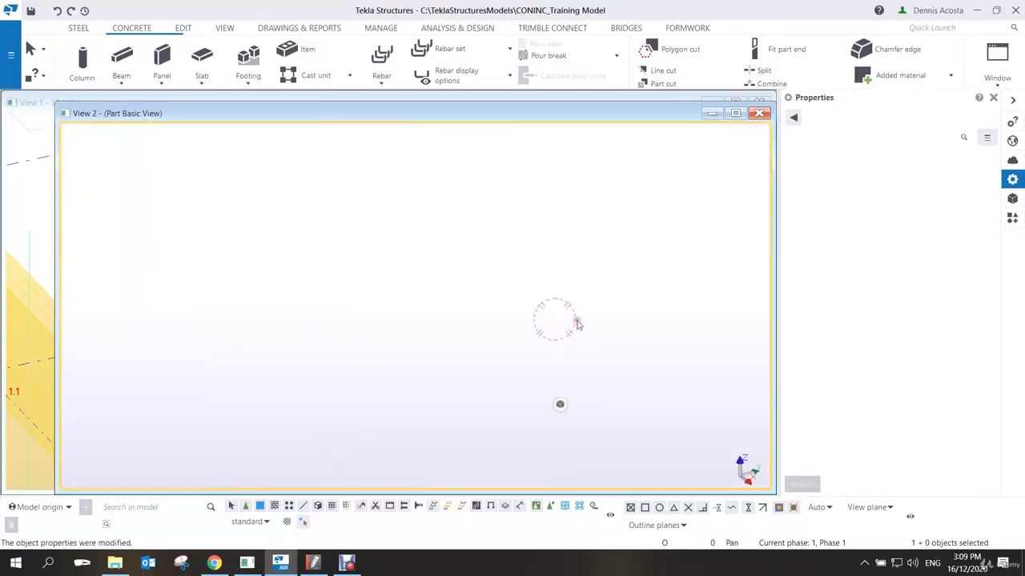
pyautogui.hotkey('ctrl', 'p')
pyautogui.scroll(3, 418, 343)
pyautogui.moveTo(362, 341); pyautogui.dragTo(582, 343, button='middle')
pyautogui.scroll(2, 363, 349)
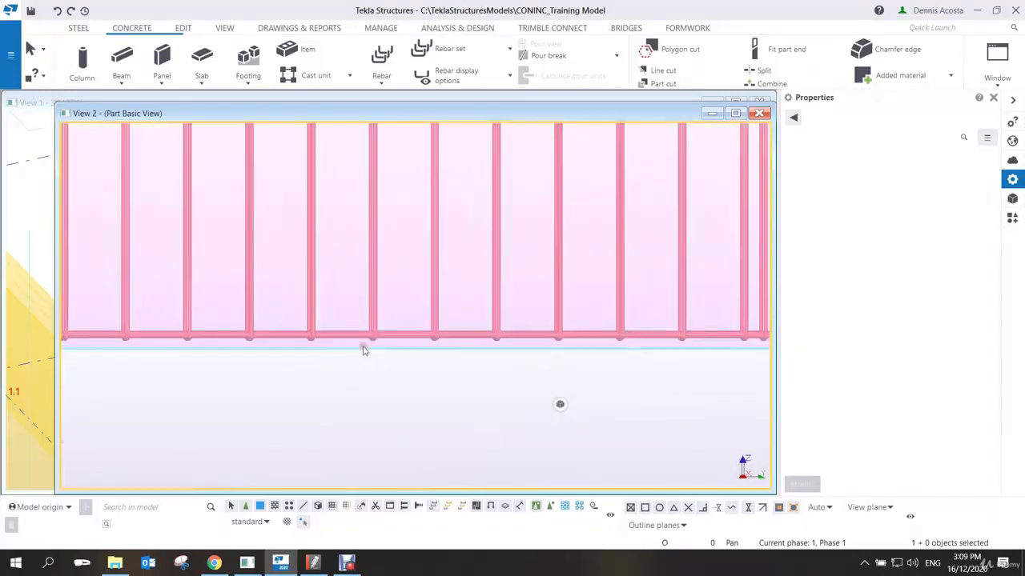
pyautogui.scroll(3, 476, 299)
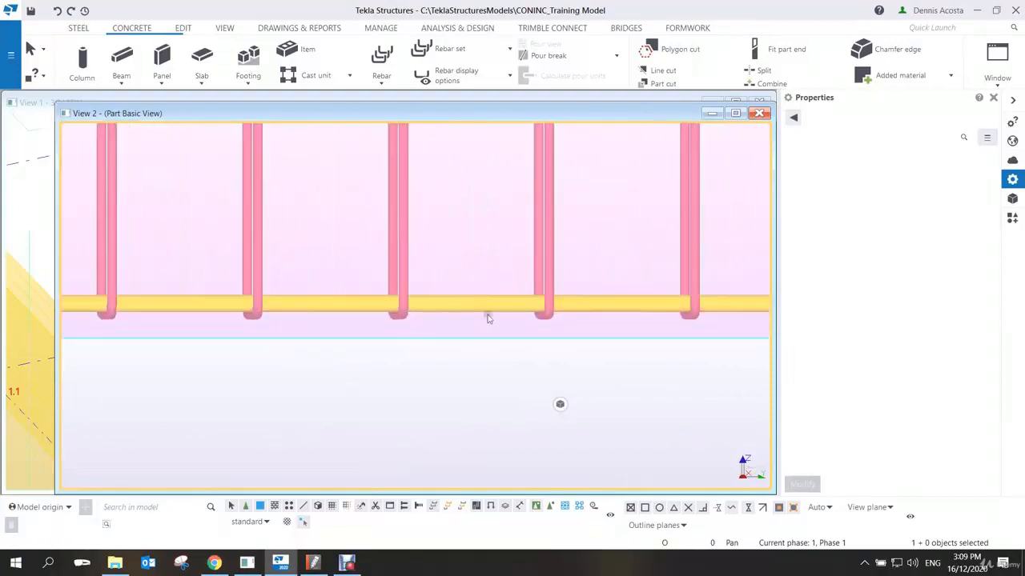
pyautogui.scroll(-3, 488, 318)
pyautogui.scroll(-2, 491, 317)
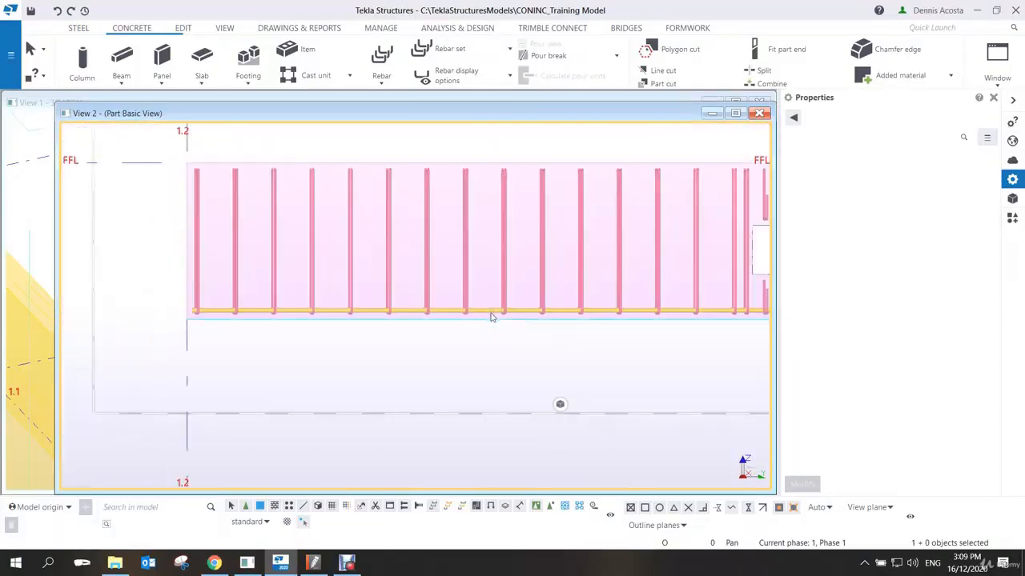
pyautogui.scroll(-2, 491, 314)
pyautogui.scroll(1, 493, 313)
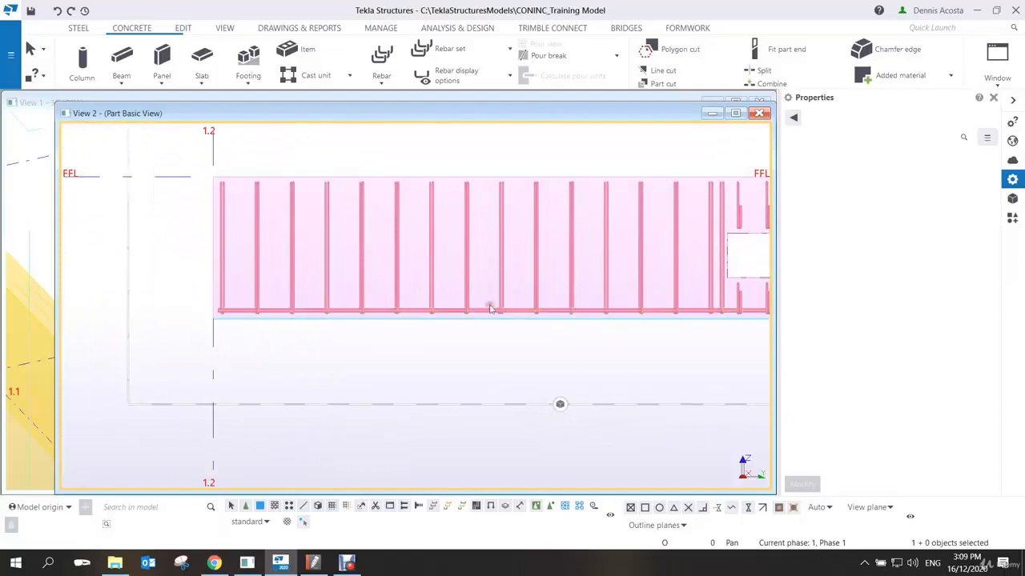
pyautogui.scroll(-1, 497, 316)
pyautogui.moveTo(493, 318)
pyautogui.keyDown('ctrl'); pyautogui.mouseDown(button='middle')
pyautogui.moveTo(530, 360)
pyautogui.moveTo(502, 320)
pyautogui.mouseUp(button='middle'); pyautogui.keyUp('ctrl')
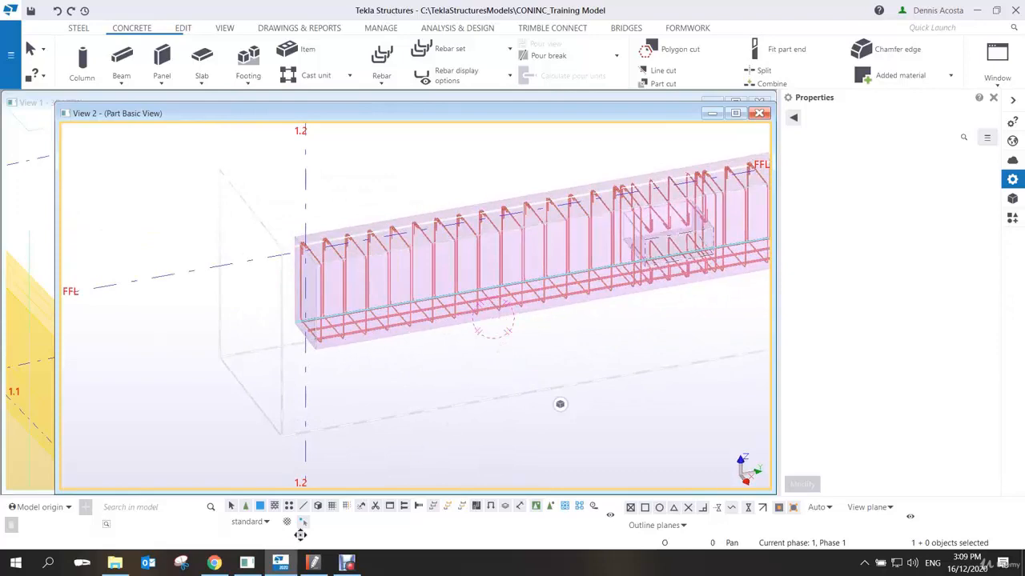
pyautogui.hotkey('ctrl', 'Tab')
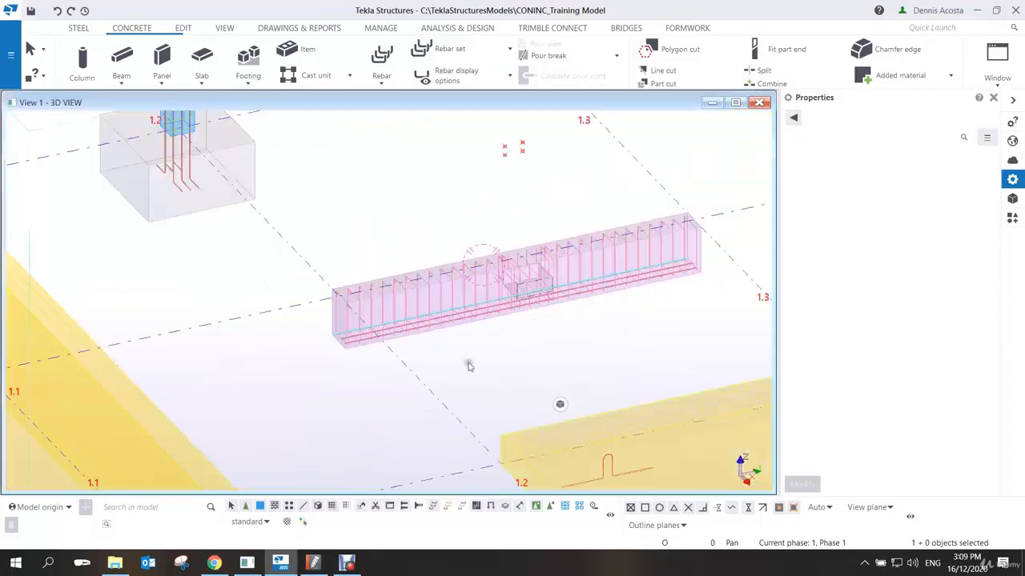
# Split the beam's bottom longitudinal bars with a perpendicular 500 mm cutting line across the beam in plan, between two stirrups.
pyautogui.hotkey('ctrl', 'p')
pyautogui.scroll(5, 469, 377)
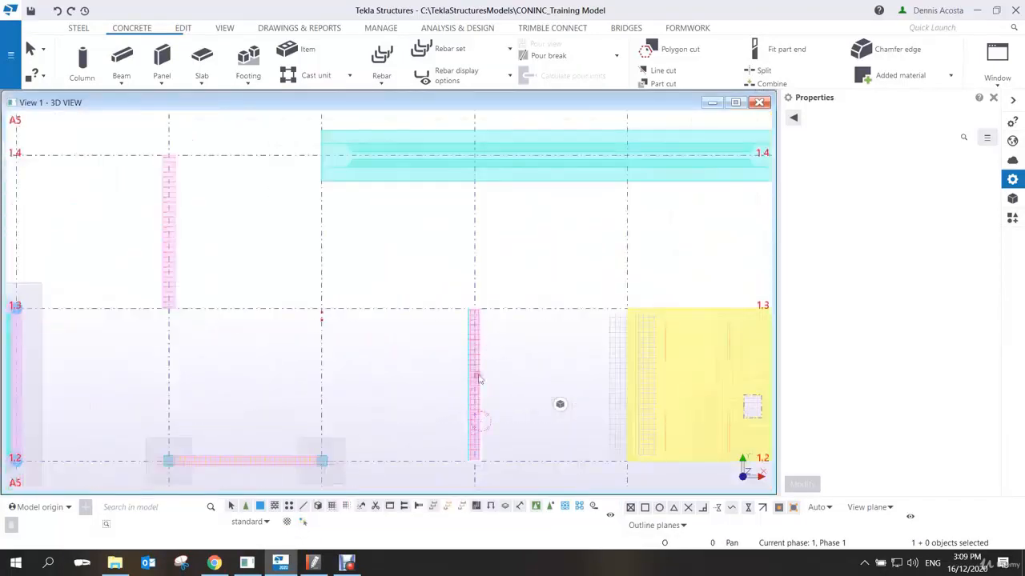
pyautogui.scroll(6, 478, 378)
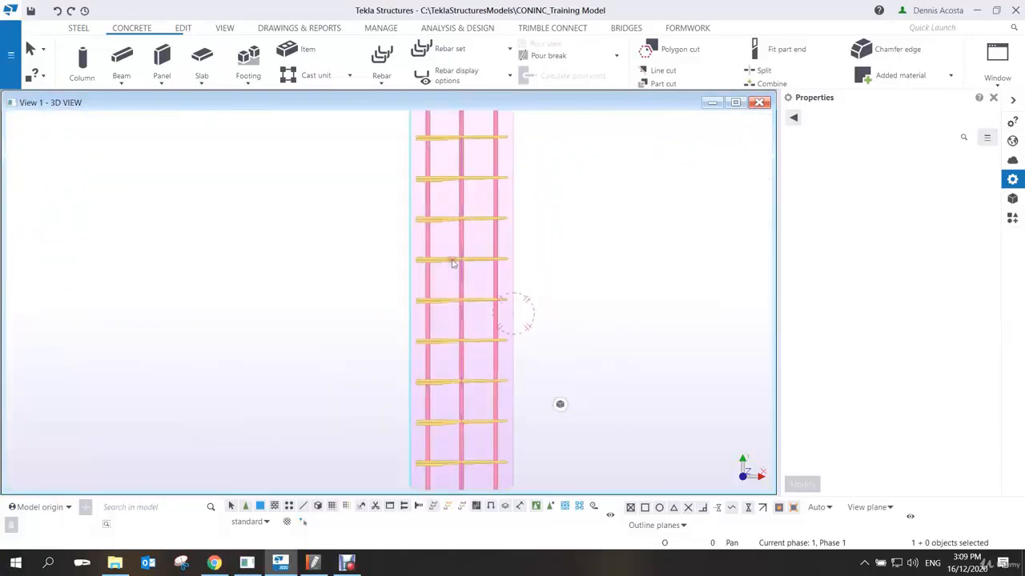
pyautogui.click(452, 264)
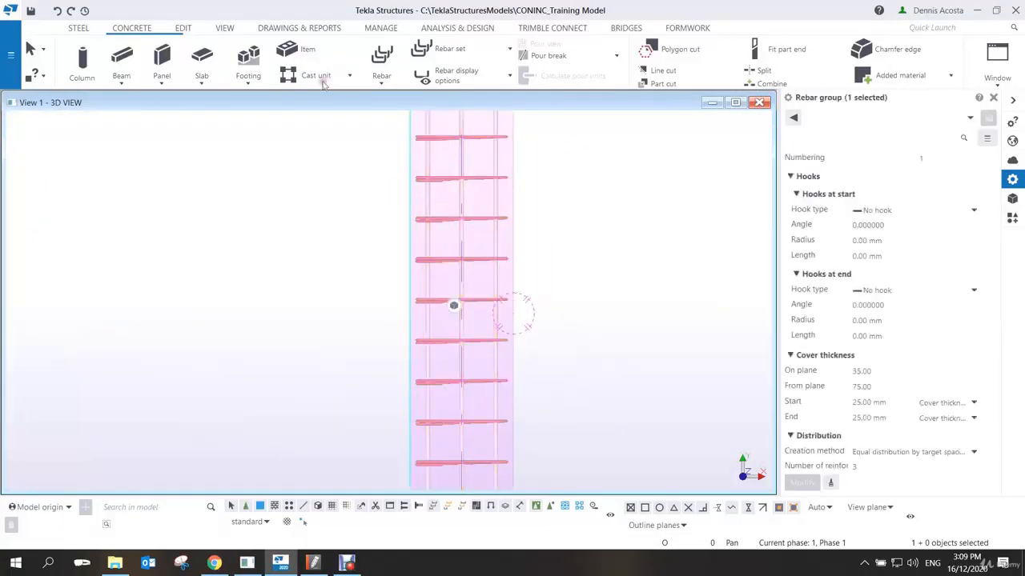
pyautogui.click(177, 31)
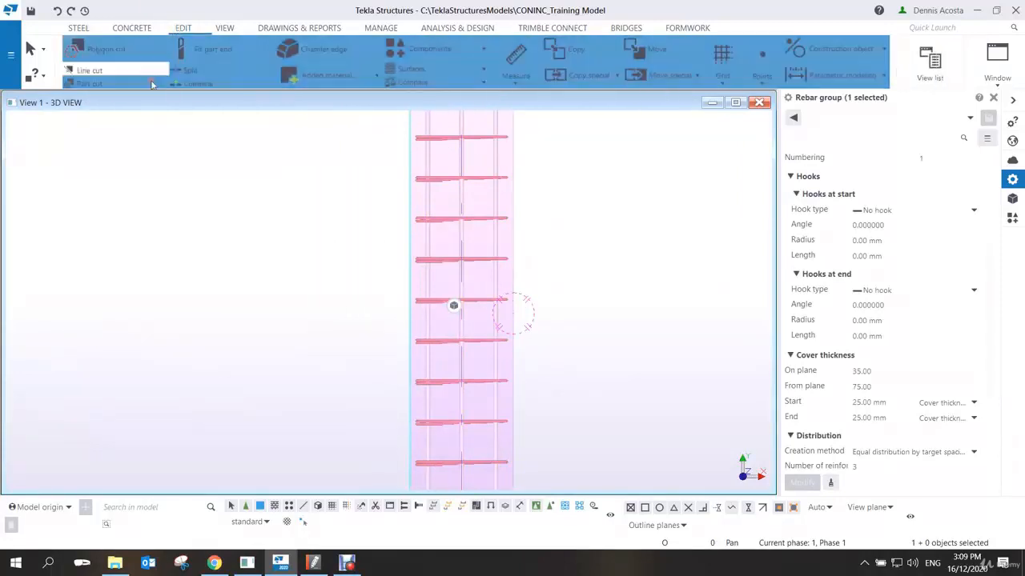
pyautogui.click(187, 70)
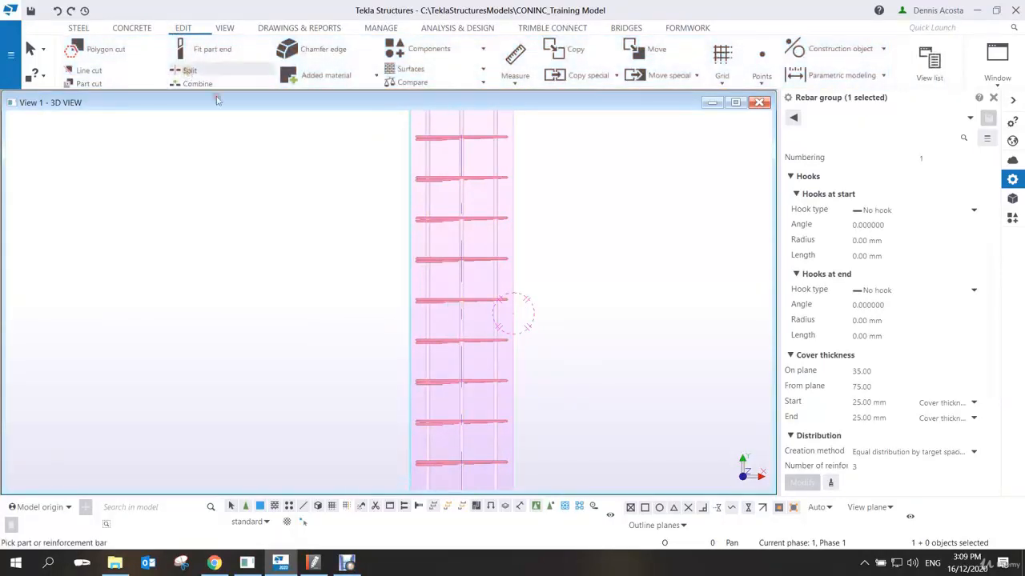
pyautogui.click(424, 284)
pyautogui.click(409, 283)
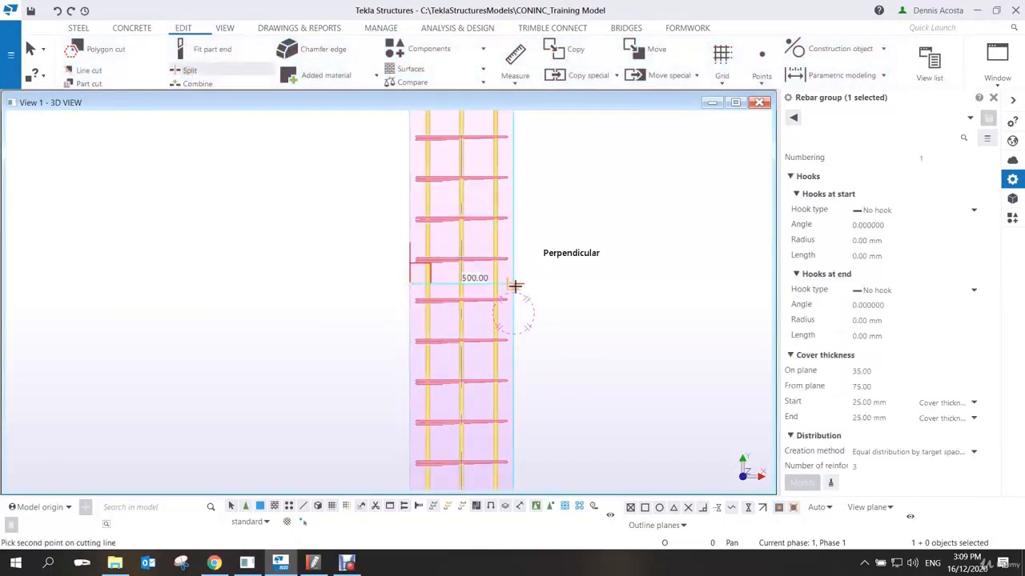
pyautogui.click(515, 286)
pyautogui.rightClick(545, 263)
pyautogui.click(559, 269)
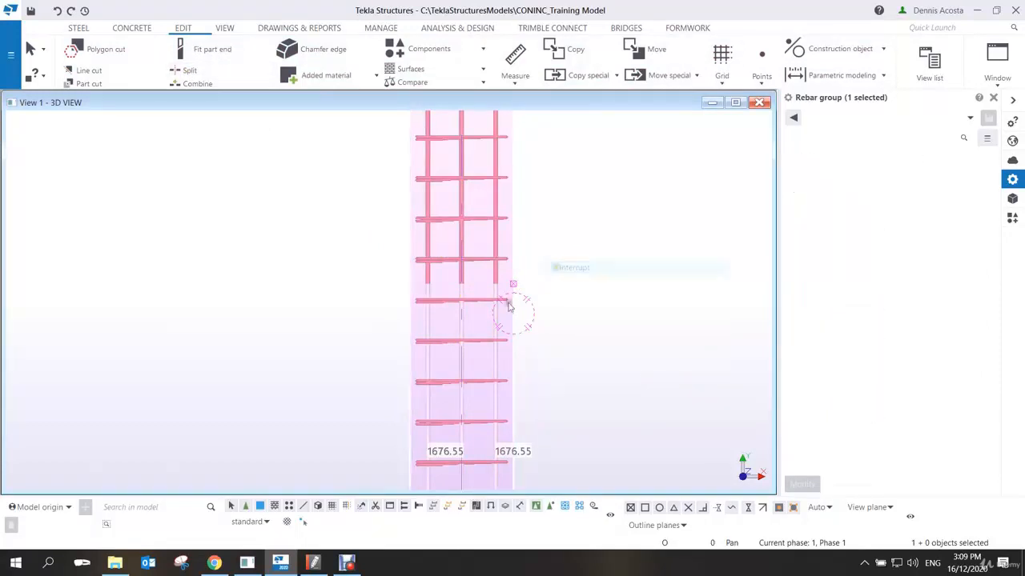
# Select each half of the split bars, then close part end views View 4 and View 5 to work in the part basic view.
pyautogui.click(496, 308)
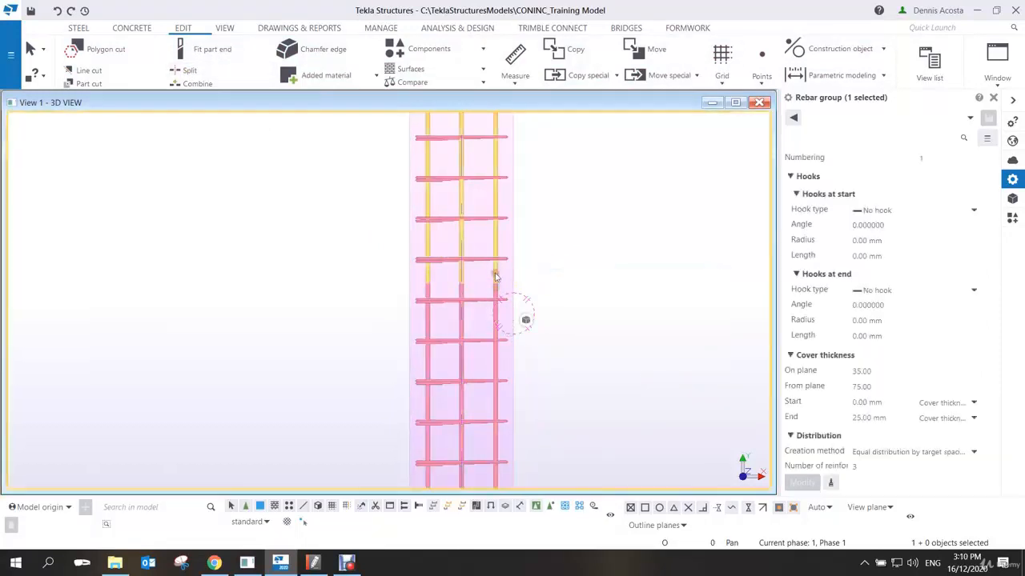
pyautogui.click(495, 276)
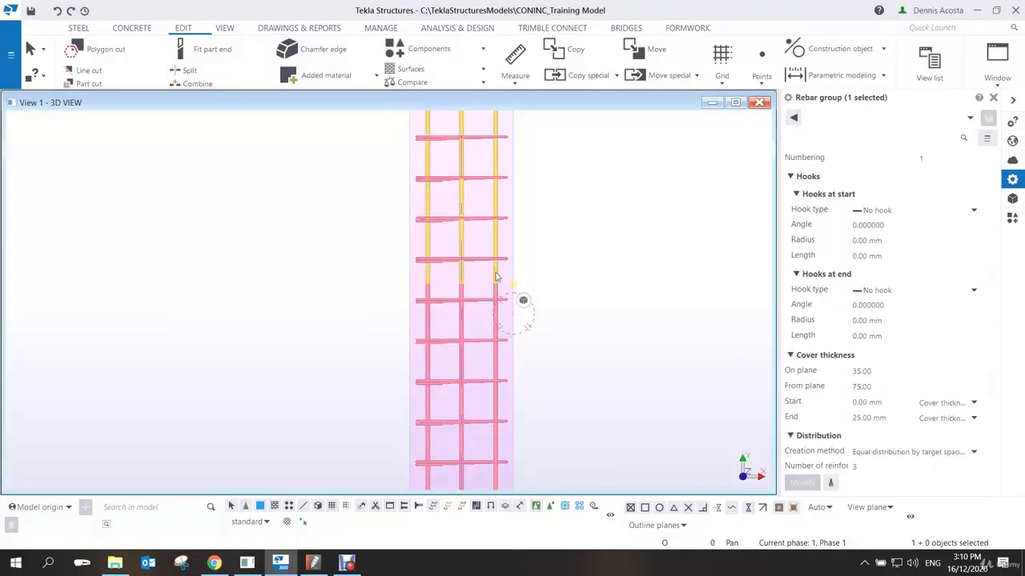
pyautogui.hotkey('ctrl', 'Tab')
pyautogui.scroll(-1, 488, 280)
pyautogui.scroll(1, 508, 280)
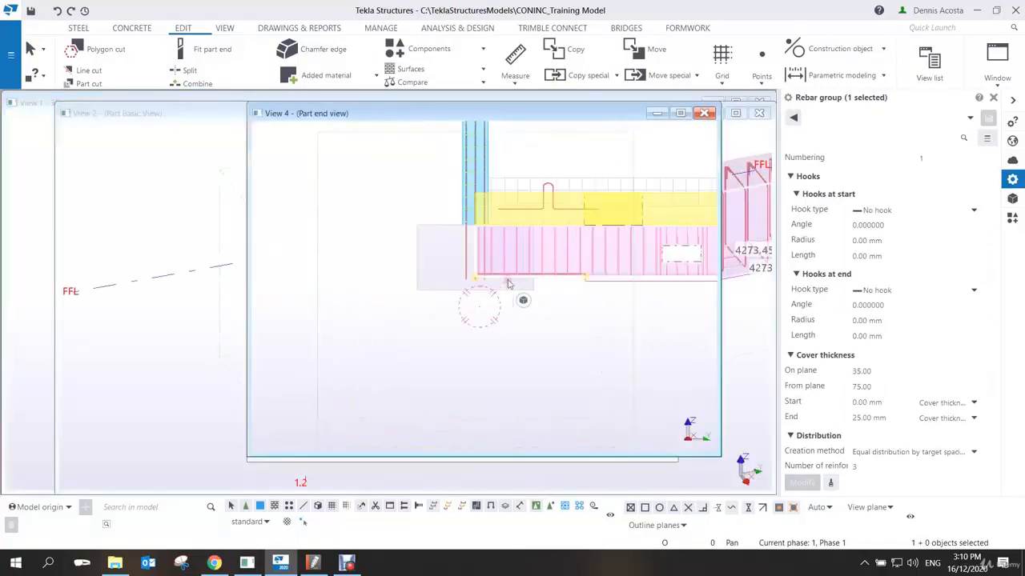
pyautogui.click(705, 113)
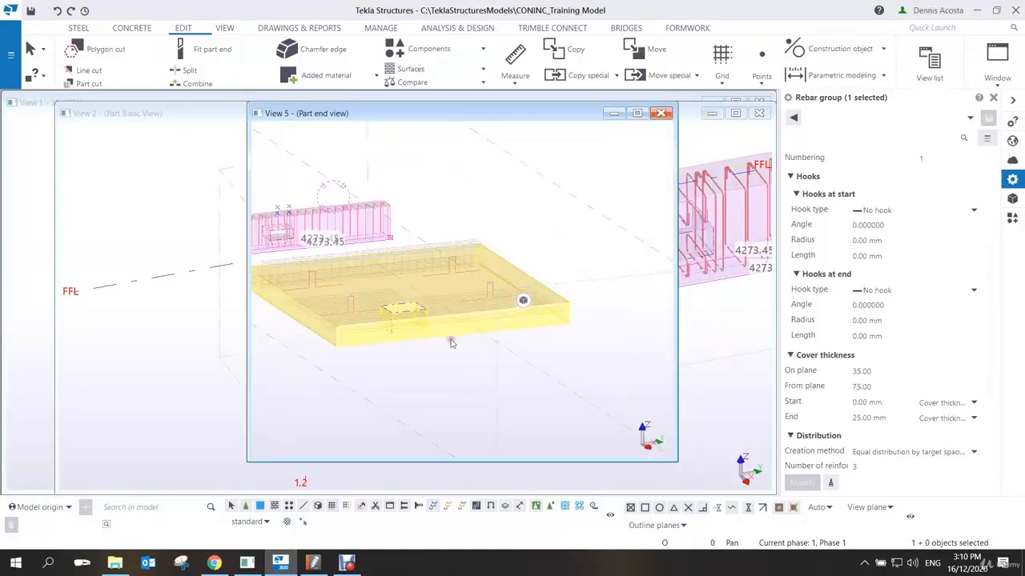
pyautogui.click(667, 113)
pyautogui.scroll(6, 516, 296)
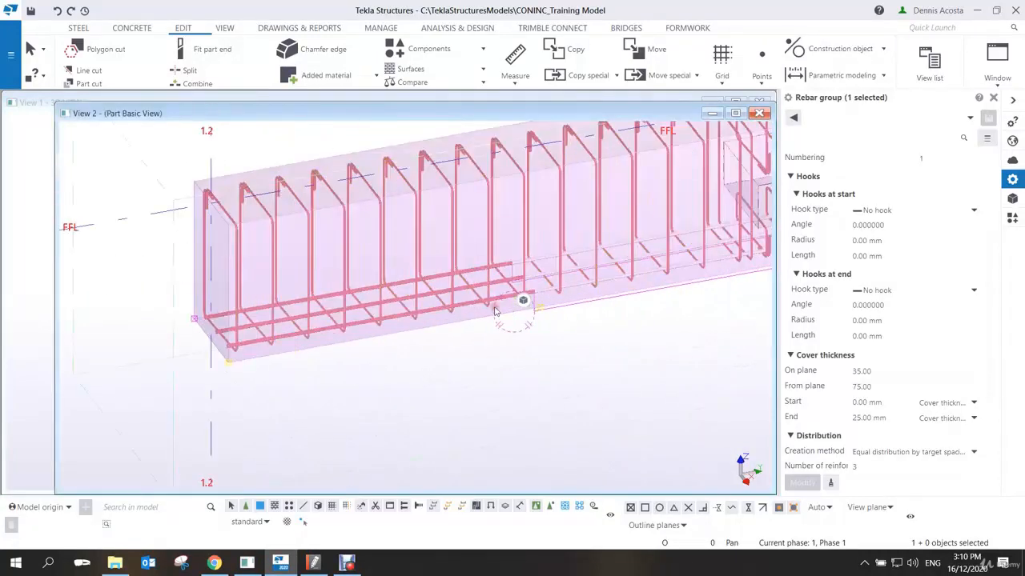
# Select the split bottom bar group nearest grid line 1.2 and turn on direct modification for it.
pyautogui.scroll(-2, 494, 303)
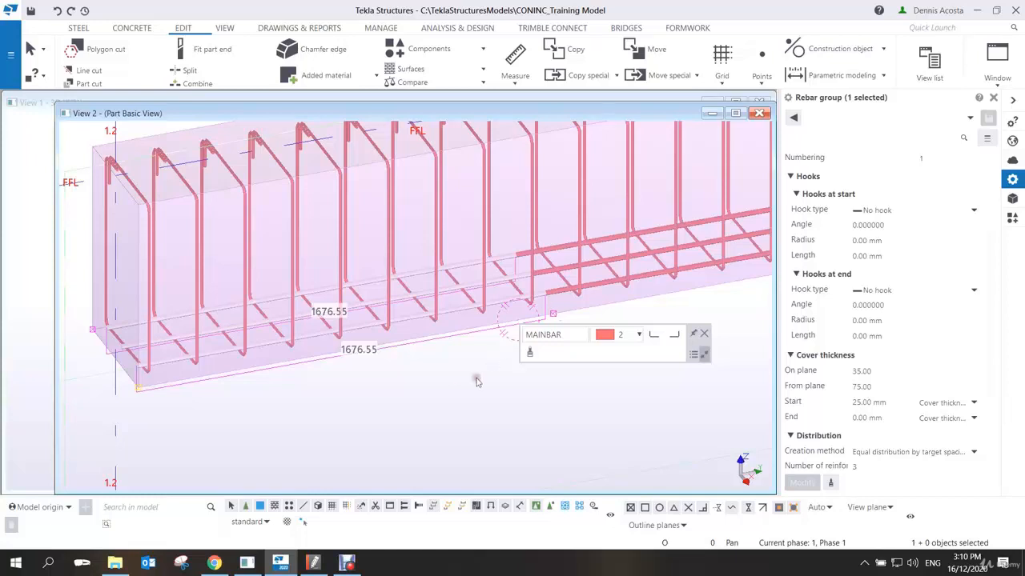
pyautogui.scroll(2, 476, 381)
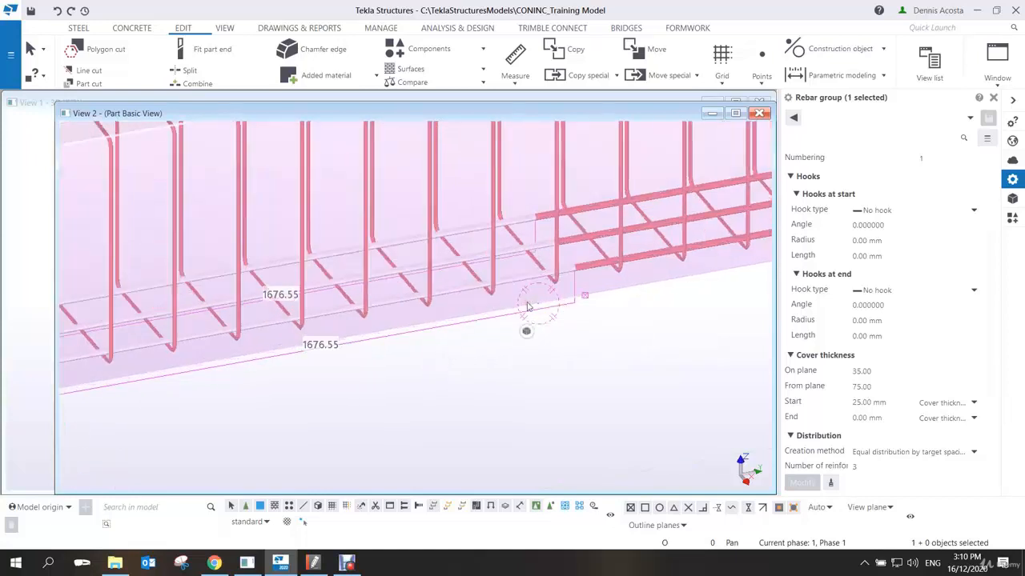
pyautogui.moveTo(528, 306); pyautogui.dragTo(483, 265, button='middle')
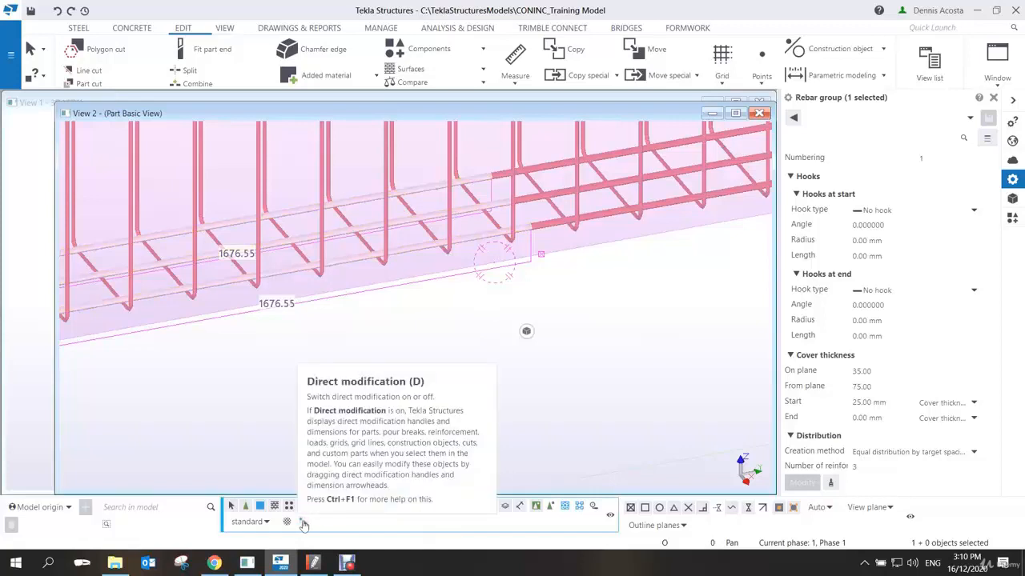
pyautogui.click(304, 523)
pyautogui.moveTo(427, 303); pyautogui.dragTo(467, 310, button='middle')
pyautogui.scroll(-2, 383, 320)
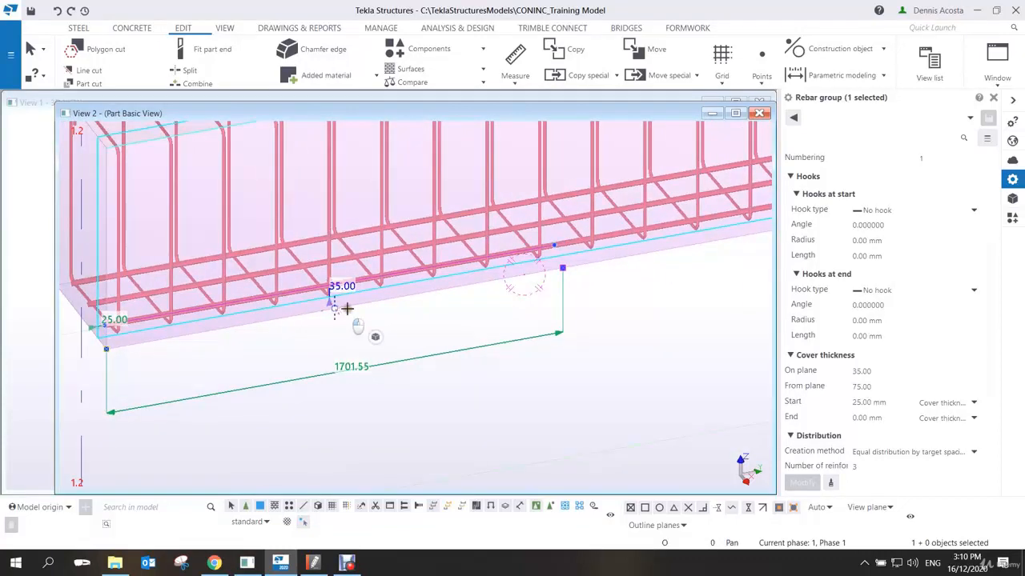
# Add two intermediate points to the bar group, 1300 mm from its start and 120 mm further on, and turn off direct modification.
pyautogui.moveTo(335, 312); pyautogui.dragTo(456, 292)
pyautogui.scroll(1, 457, 292)
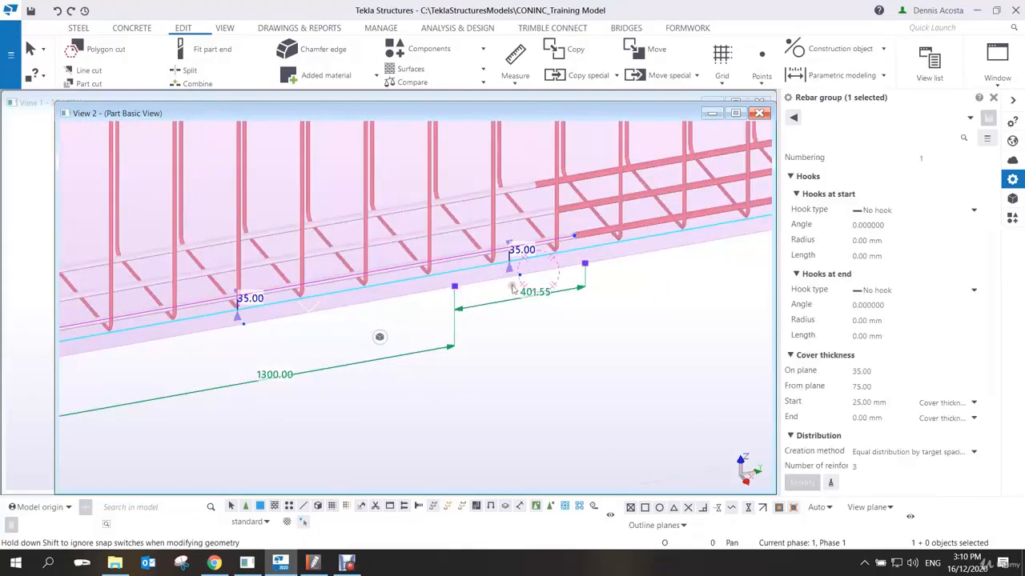
pyautogui.scroll(1, 513, 284)
pyautogui.moveTo(523, 273); pyautogui.dragTo(487, 276)
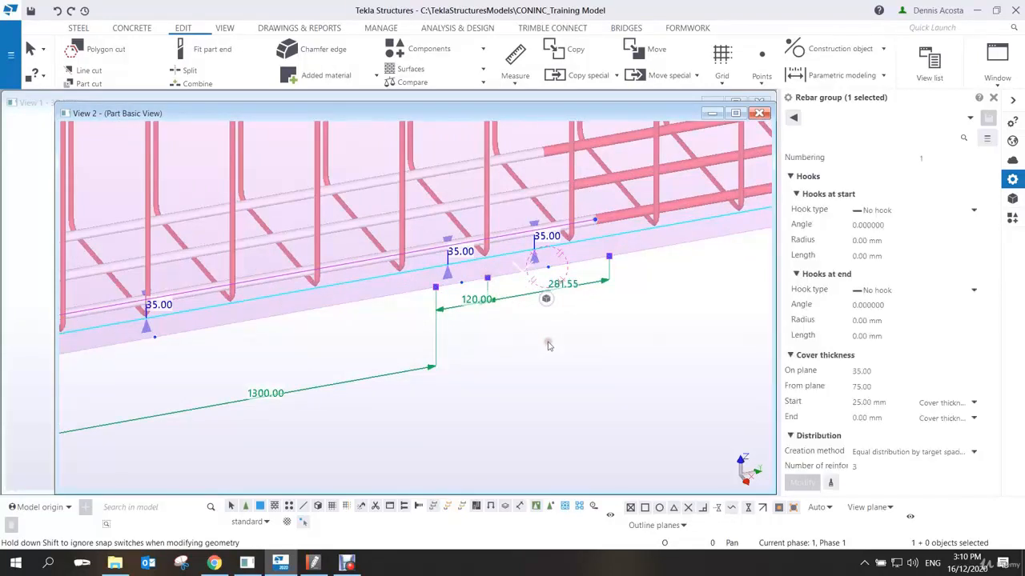
pyautogui.click(304, 525)
pyautogui.click(596, 369)
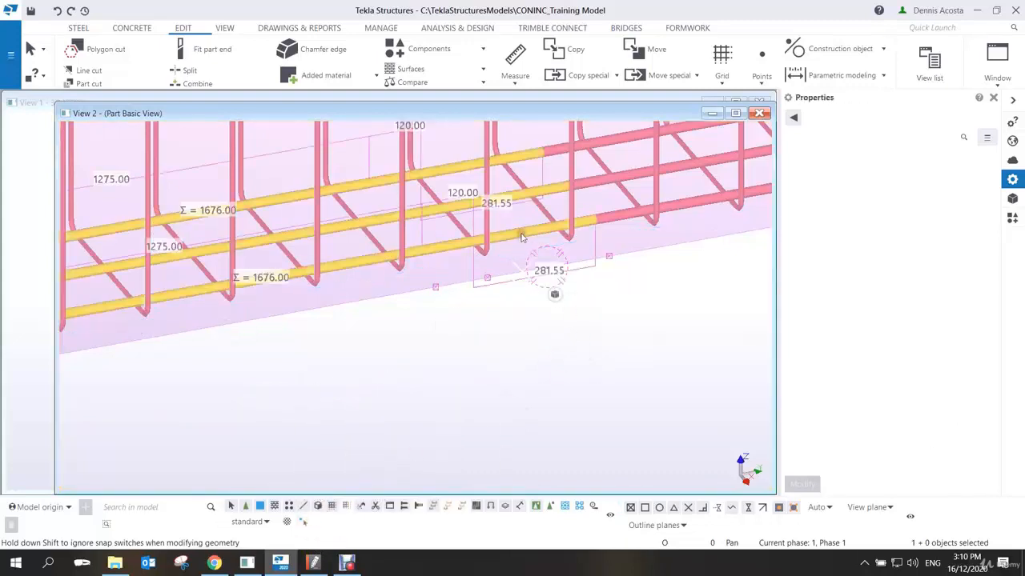
# Move the bar group's two intermediate points and end point together along the beam, extending the bars to a 2026 mm total length.
pyautogui.click(521, 236)
pyautogui.moveTo(518, 295); pyautogui.dragTo(484, 318, button='middle')
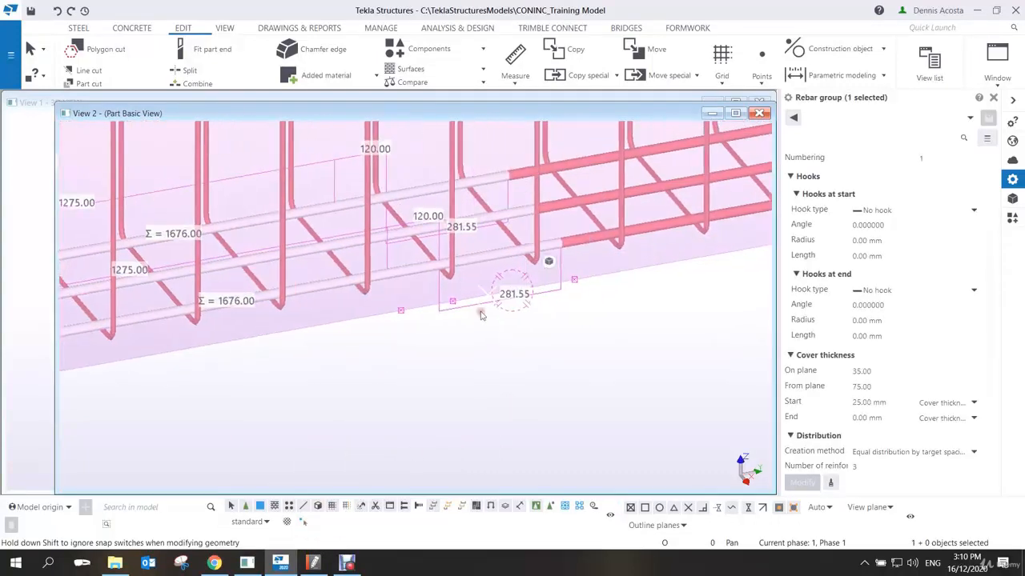
pyautogui.moveTo(388, 236); pyautogui.dragTo(650, 352)
pyautogui.rightClick(532, 316)
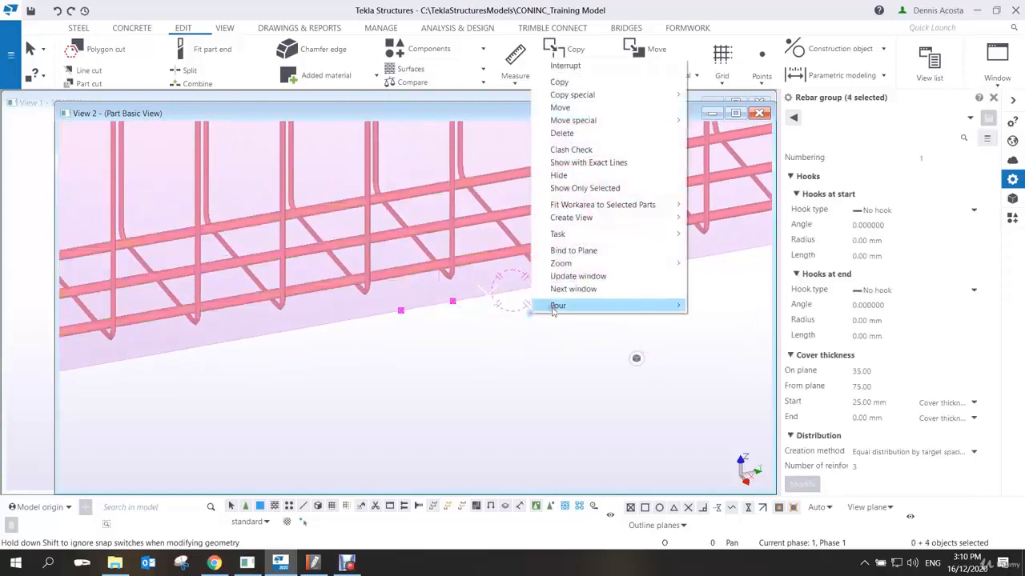
pyautogui.click(560, 108)
pyautogui.click(402, 311)
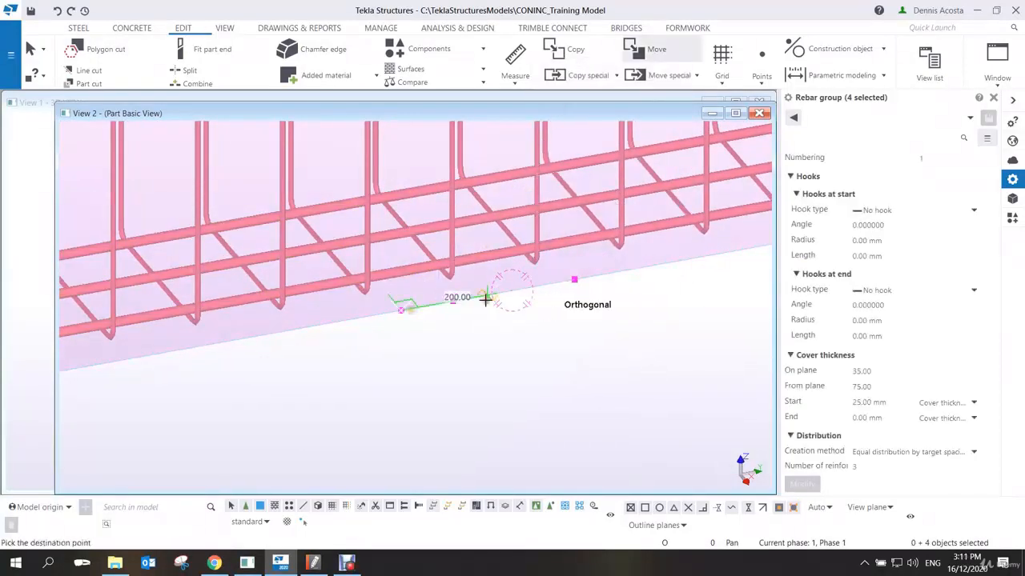
pyautogui.click(547, 285)
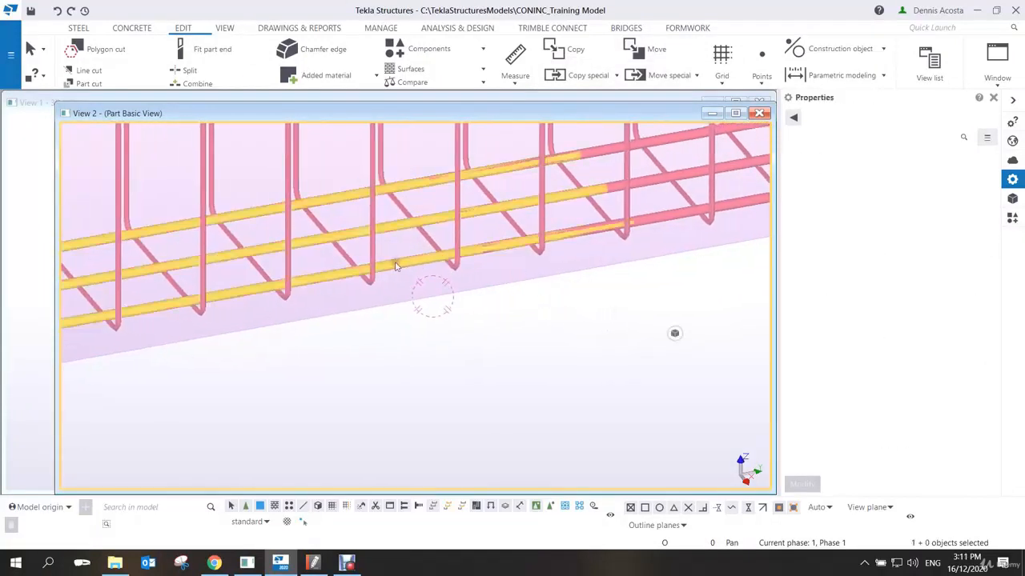
# Move the bar group's second intermediate point and end point vertically upward to crank the bars at the splice.
pyautogui.click(395, 267)
pyautogui.scroll(2, 573, 250)
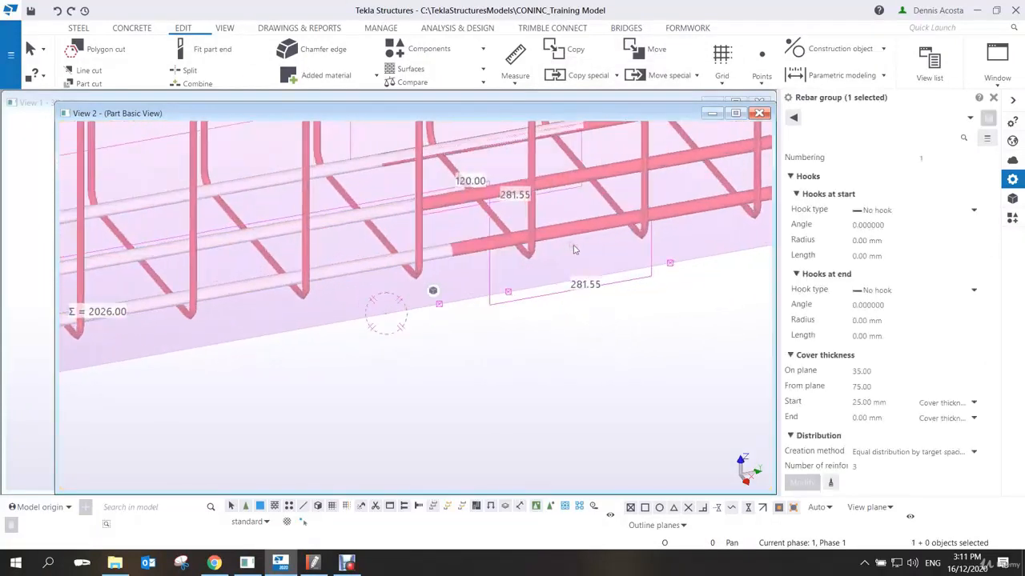
pyautogui.moveTo(573, 250); pyautogui.dragTo(570, 278, button='middle')
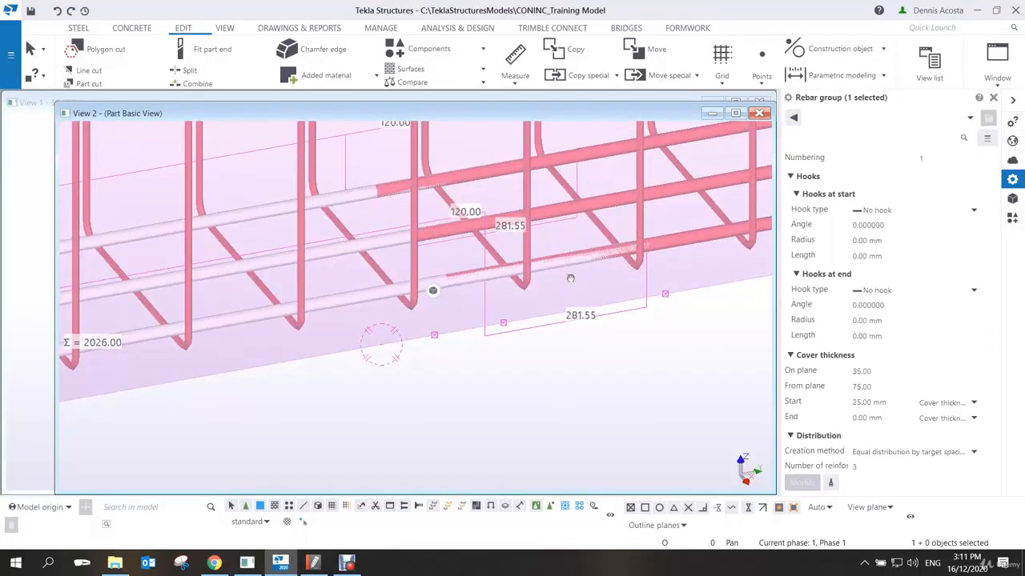
pyautogui.moveTo(475, 244); pyautogui.dragTo(682, 376)
pyautogui.rightClick(583, 364)
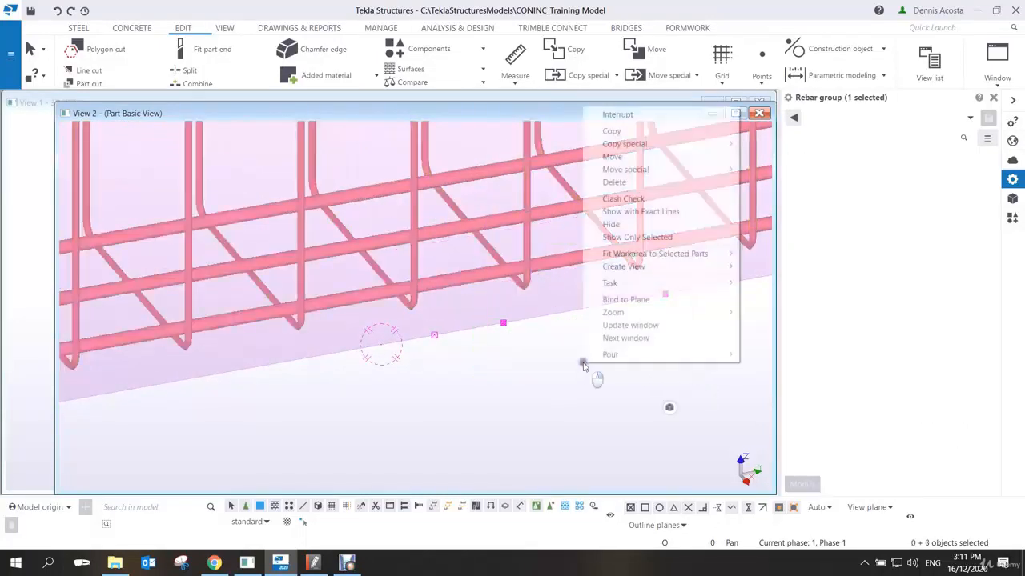
pyautogui.click(613, 157)
pyautogui.scroll(2, 533, 279)
pyautogui.click(492, 335)
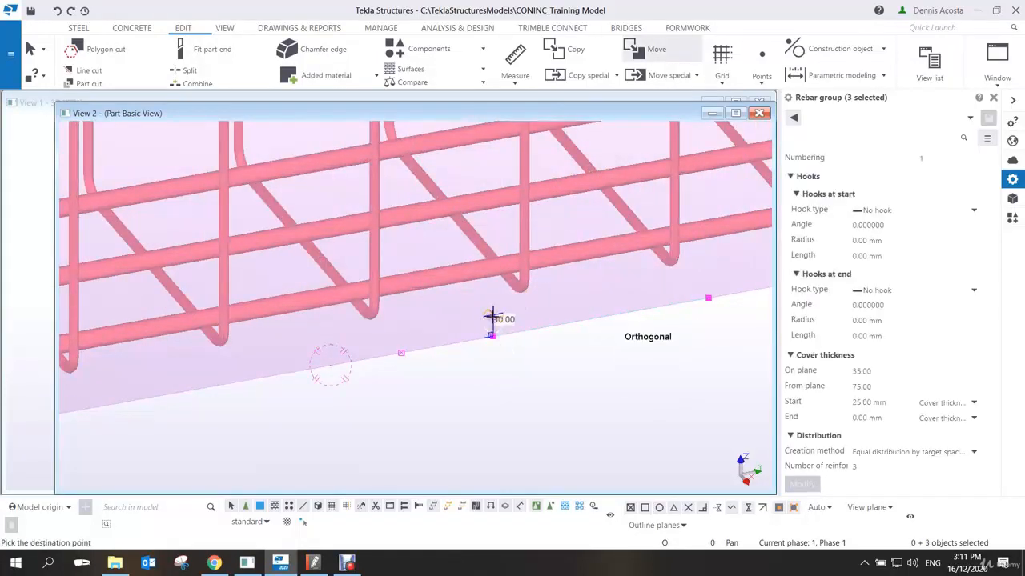
pyautogui.click(492, 315)
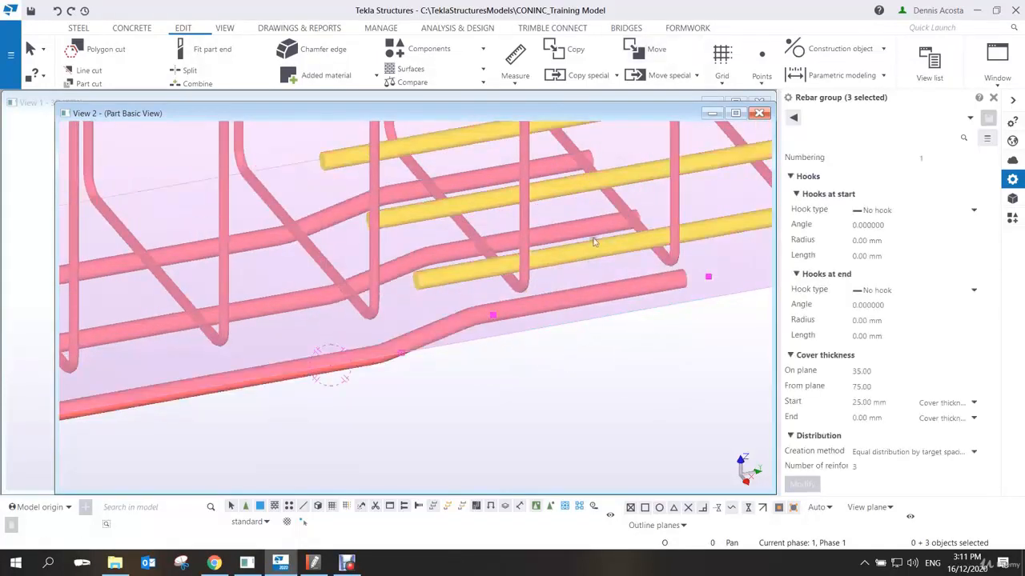
pyautogui.rightClick(610, 241)
pyautogui.click(625, 242)
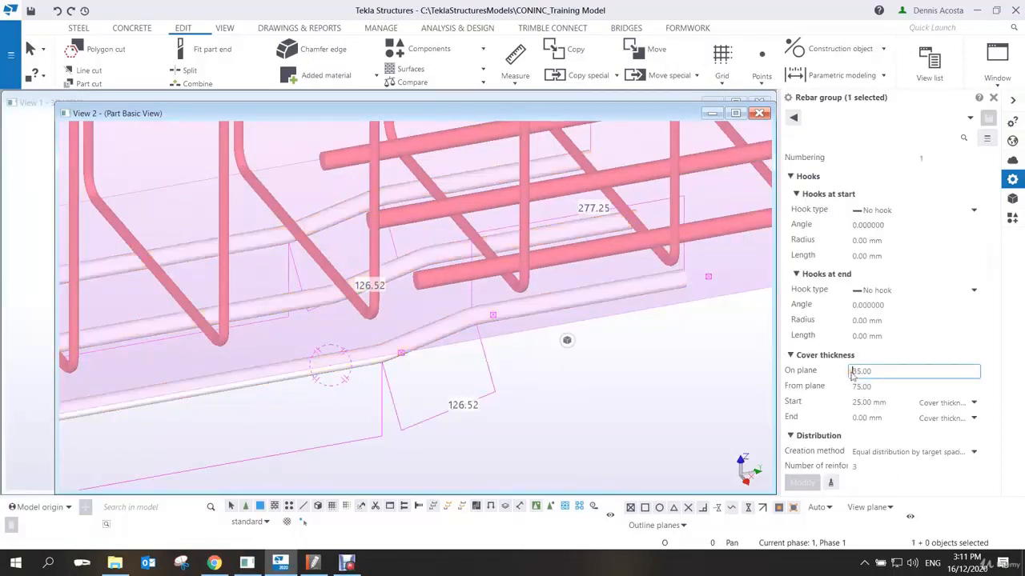
# Set the cranked bar group's on-plane cover thickness to -35.00.
pyautogui.write('-')
pyautogui.press('Return')
pyautogui.click(538, 402)
pyautogui.scroll(-3, 527, 378)
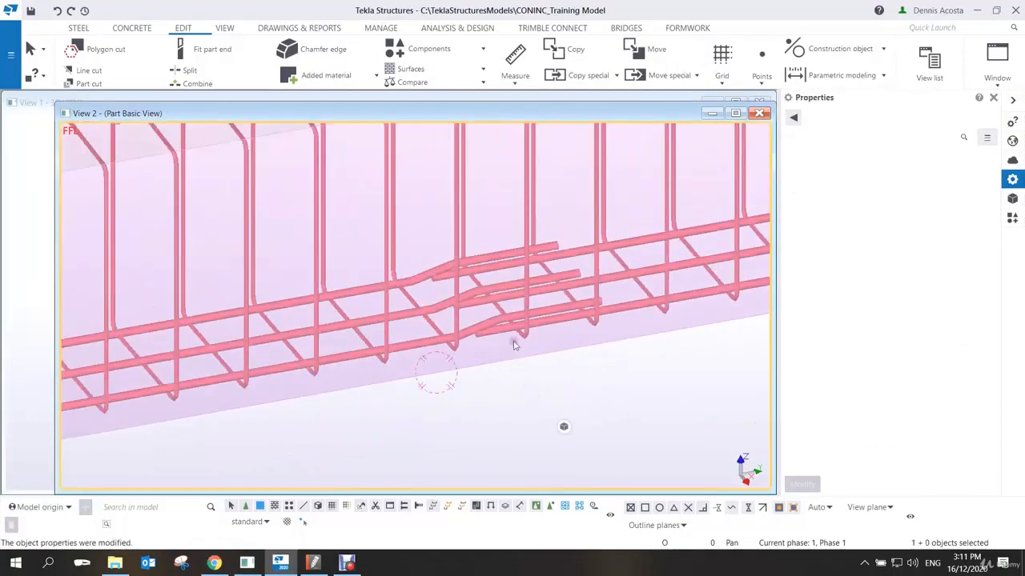
# Move the cranked bar group's two intermediate points and end point together back along the beam, placing the crank clear of the overlapped bars' ends.
pyautogui.scroll(-4, 504, 330)
pyautogui.moveTo(507, 320); pyautogui.dragTo(332, 303, button='middle')
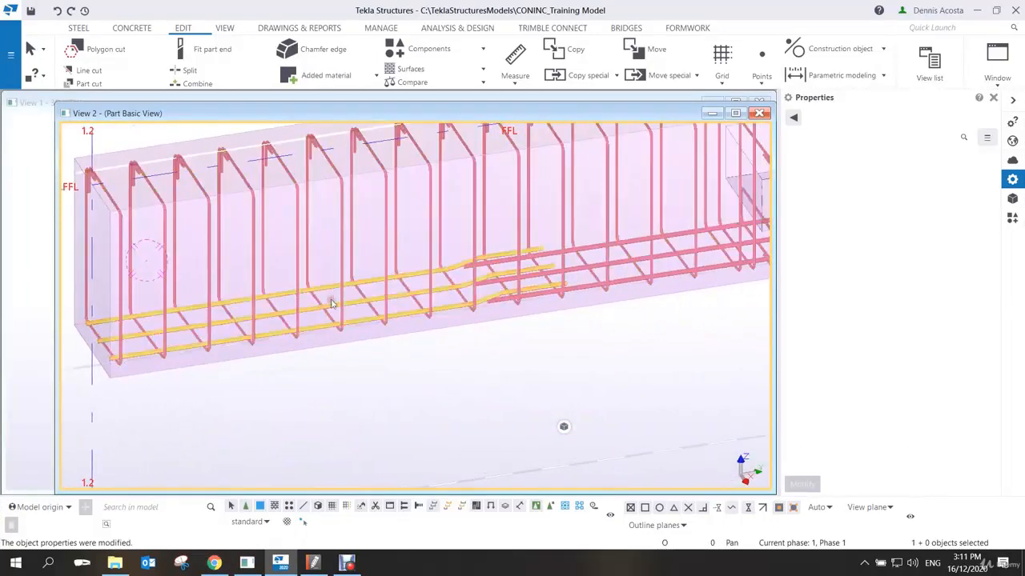
pyautogui.scroll(8, 332, 303)
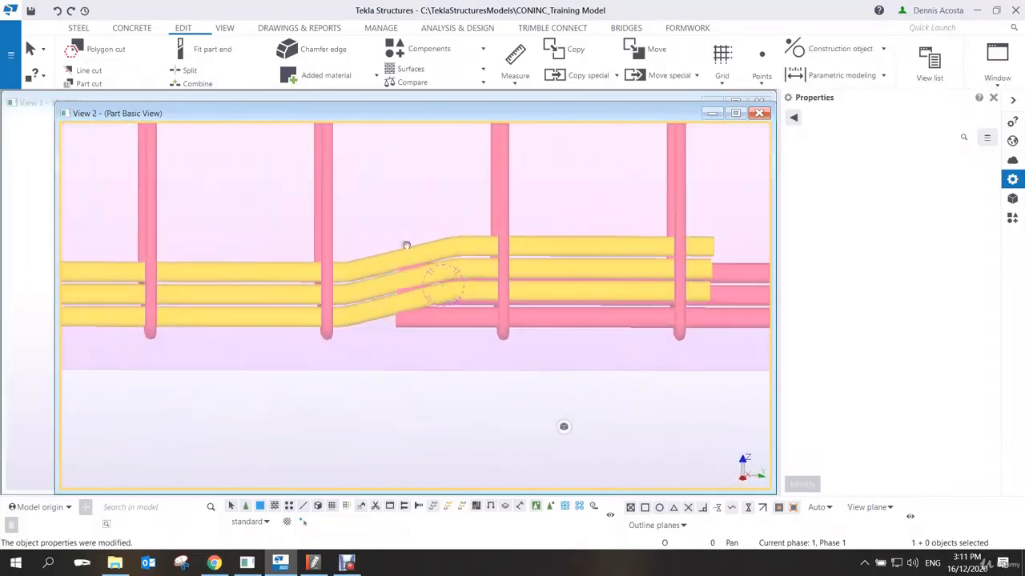
pyautogui.moveTo(405, 245)
pyautogui.keyDown('ctrl'); pyautogui.mouseDown(button='middle')
pyautogui.moveTo(530, 312)
pyautogui.moveTo(488, 283)
pyautogui.mouseUp(button='middle'); pyautogui.keyUp('ctrl')
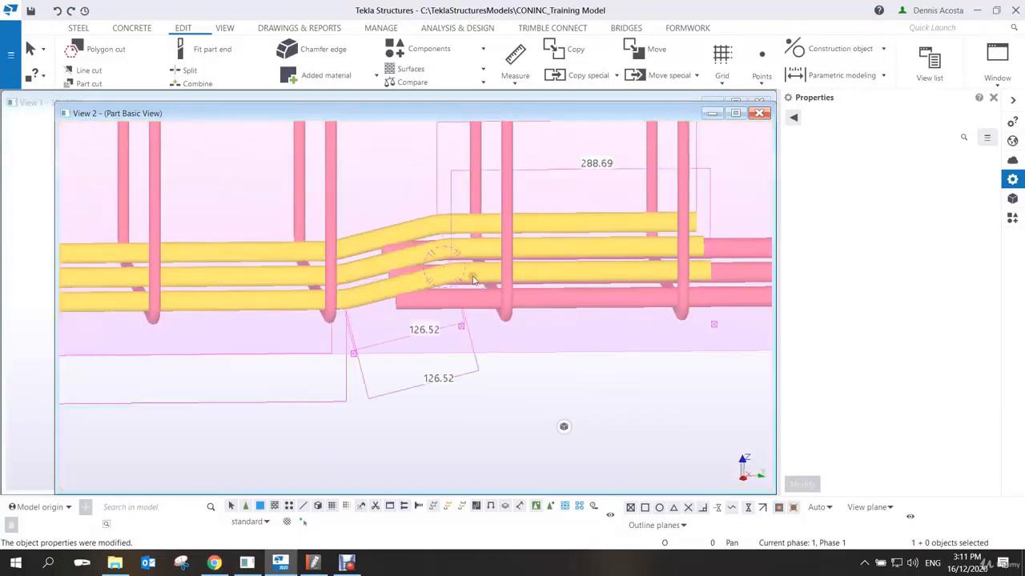
pyautogui.click(473, 279)
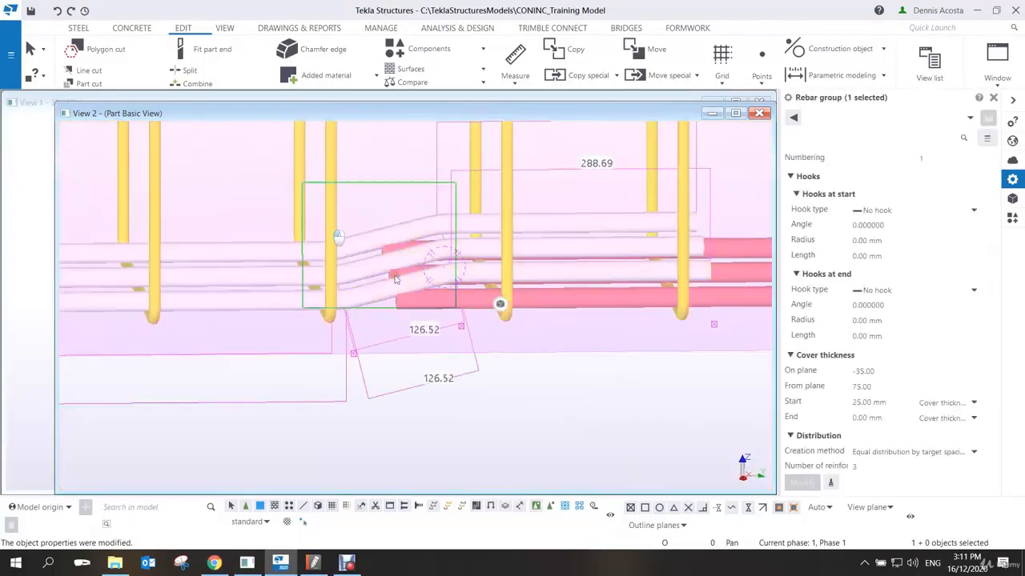
pyautogui.moveTo(395, 279); pyautogui.dragTo(697, 427)
pyautogui.rightClick(613, 381)
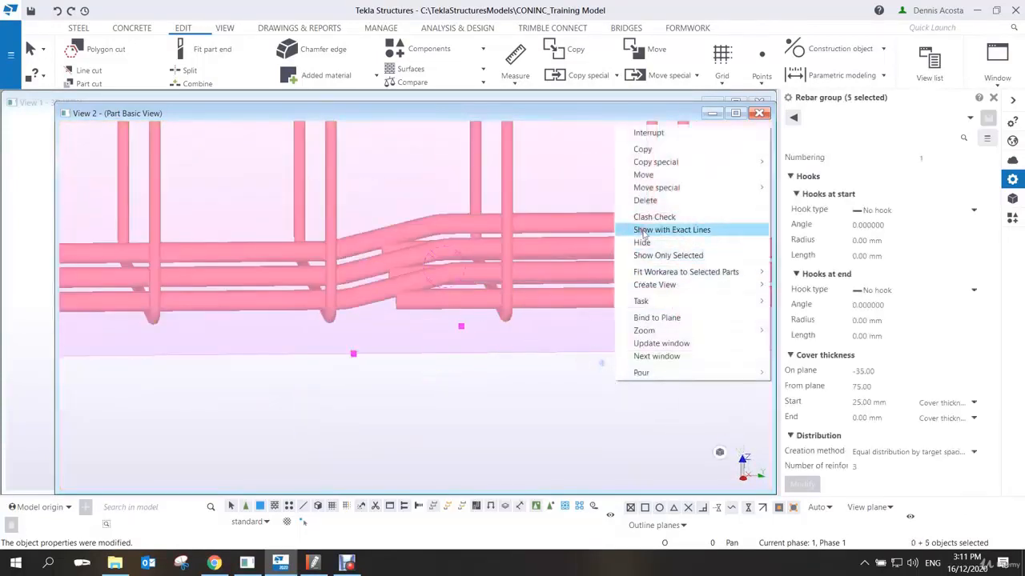
pyautogui.click(643, 174)
pyautogui.click(461, 326)
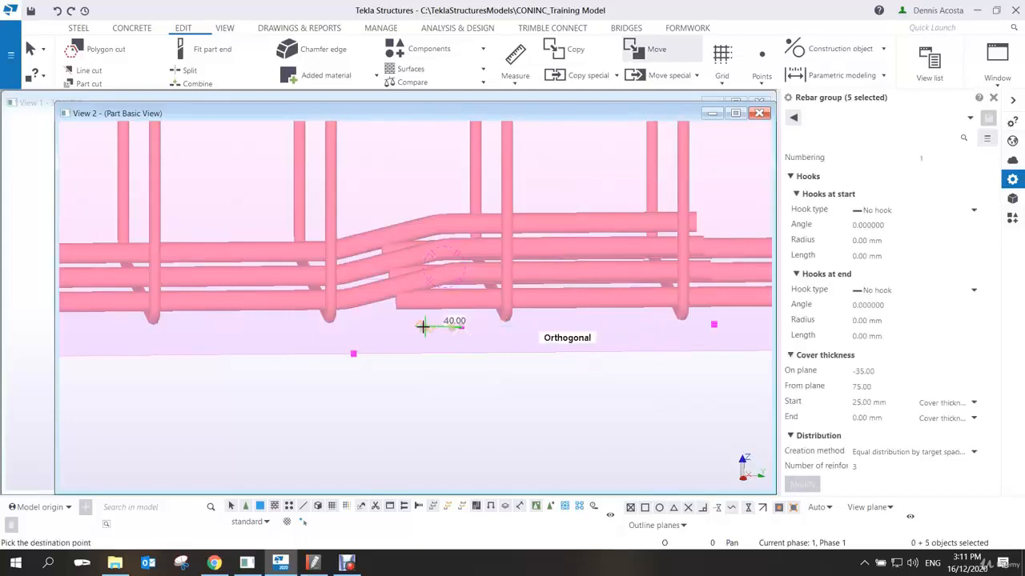
pyautogui.click(398, 326)
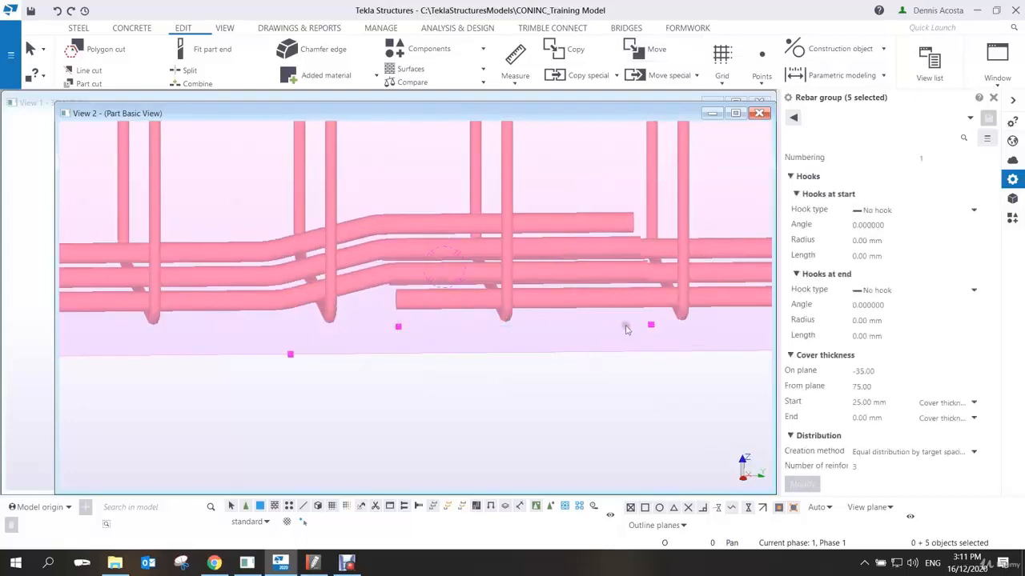
# Move only the cranked bar group's end point further along the beam to lengthen the lap.
pyautogui.click(650, 326)
pyautogui.moveTo(670, 328); pyautogui.dragTo(405, 312, button='middle')
pyautogui.rightClick(405, 313)
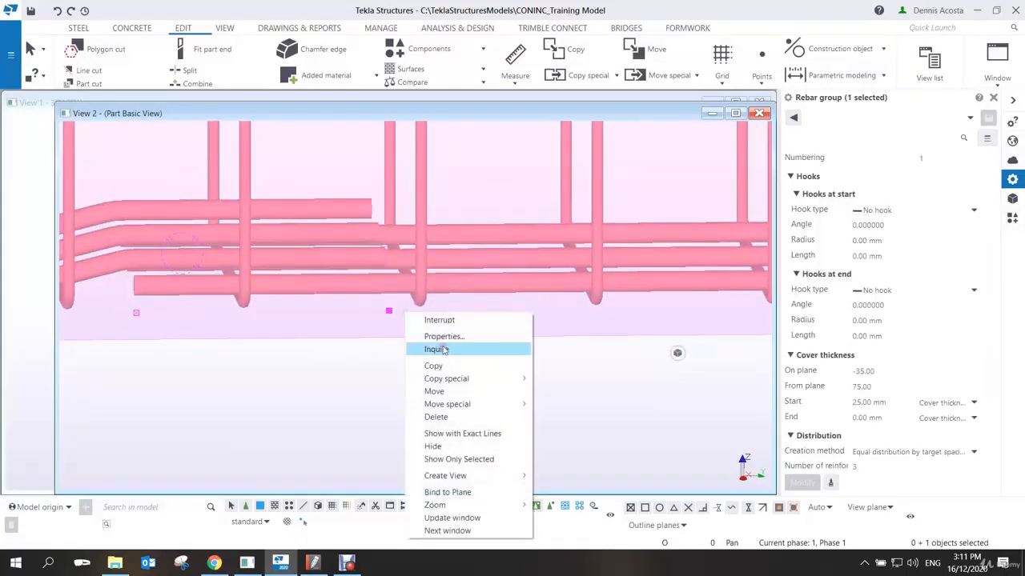
pyautogui.click(435, 391)
pyautogui.click(389, 311)
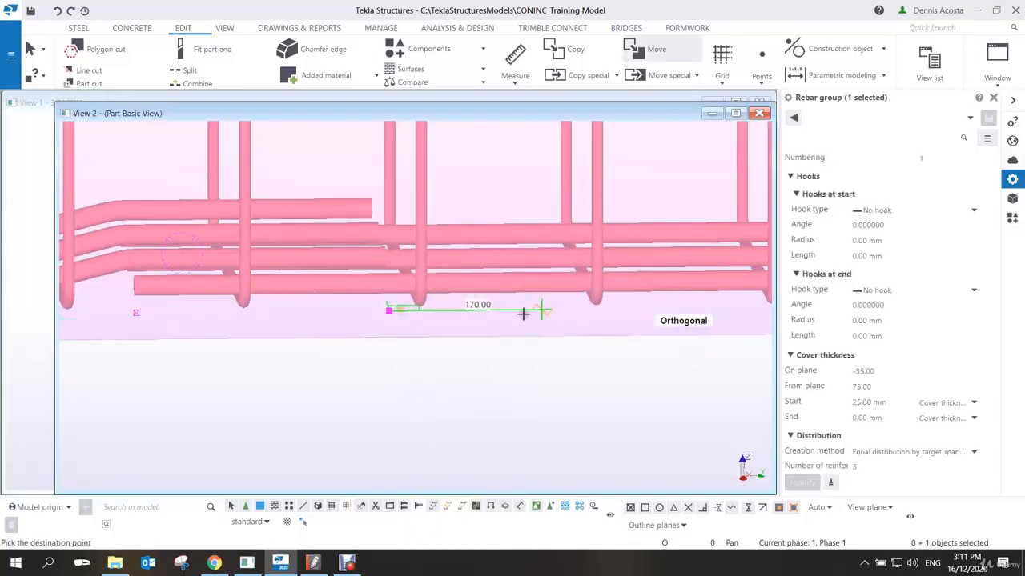
pyautogui.click(572, 314)
pyautogui.scroll(-2, 567, 335)
pyautogui.click(517, 373)
# Select the beam's stirrup group and examine its distribution method and exact spacing values.
pyautogui.scroll(-2, 513, 373)
pyautogui.keyDown('ctrl'); pyautogui.moveTo(526, 398); pyautogui.dragTo(532, 370, button='middle'); pyautogui.keyUp('ctrl')
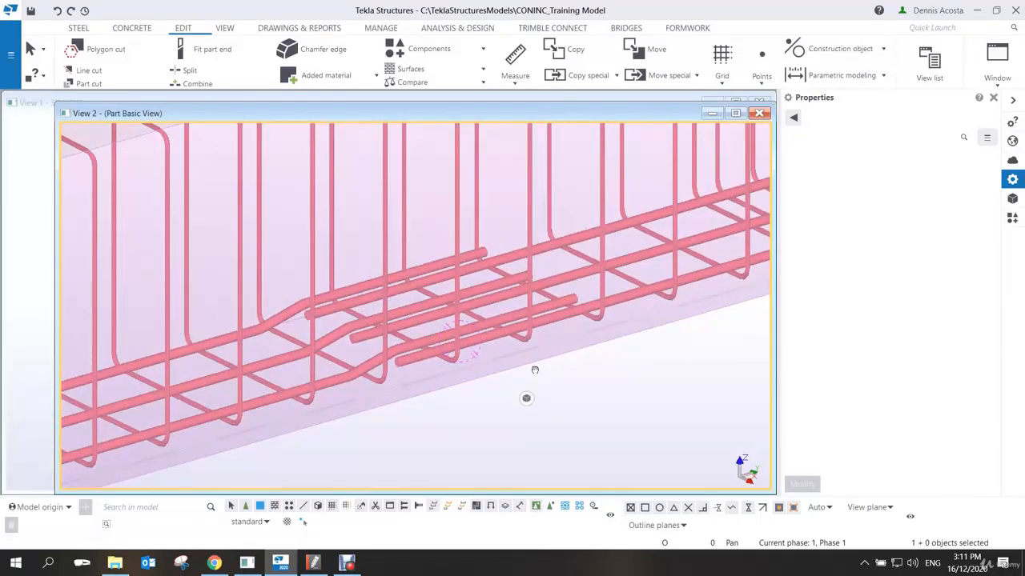
pyautogui.scroll(-5, 497, 315)
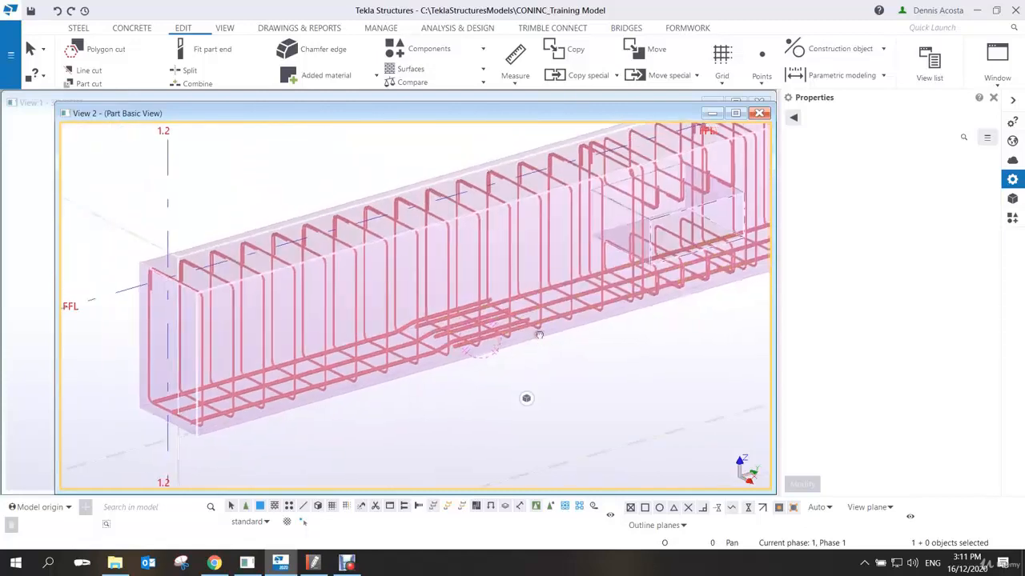
pyautogui.keyDown('ctrl'); pyautogui.moveTo(517, 343); pyautogui.dragTo(506, 373, button='middle'); pyautogui.keyUp('ctrl')
pyautogui.scroll(-3, 506, 374)
pyautogui.keyDown('ctrl'); pyautogui.moveTo(629, 365); pyautogui.dragTo(536, 345, button='middle'); pyautogui.keyUp('ctrl')
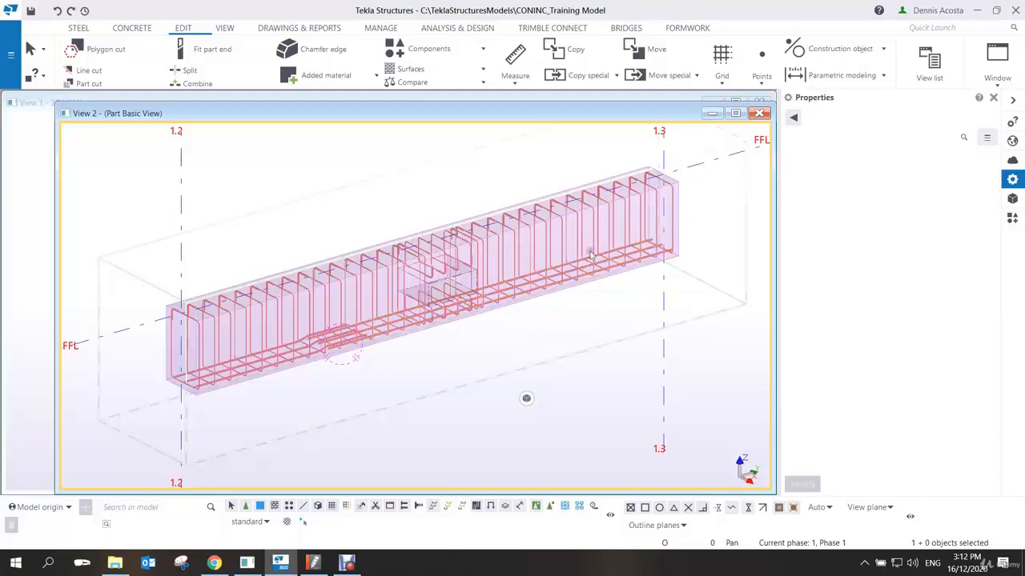
pyautogui.scroll(2, 514, 249)
pyautogui.moveTo(590, 255); pyautogui.dragTo(470, 276, button='middle')
pyautogui.click(459, 278)
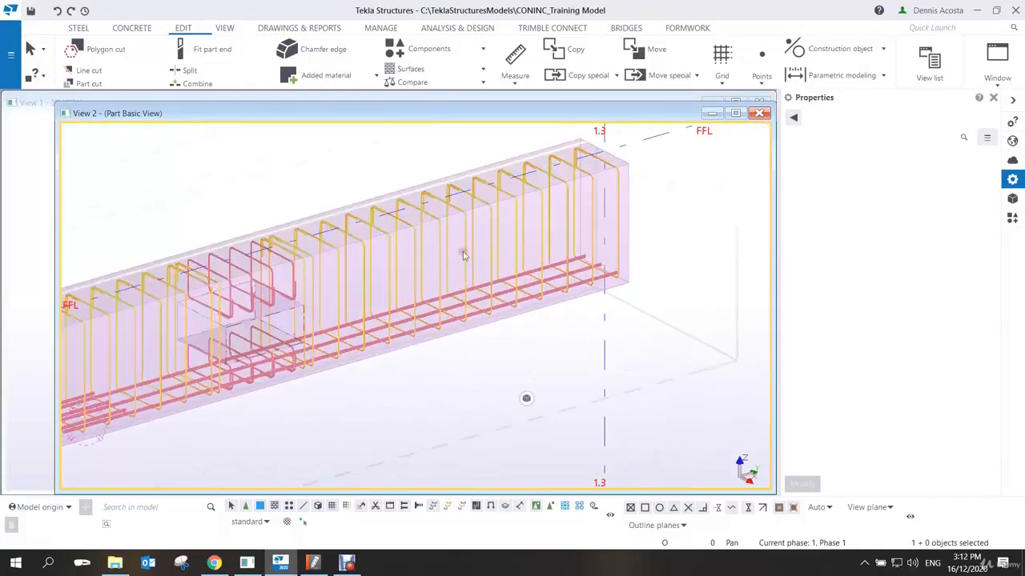
pyautogui.scroll(-2, 468, 249)
pyautogui.click(468, 250)
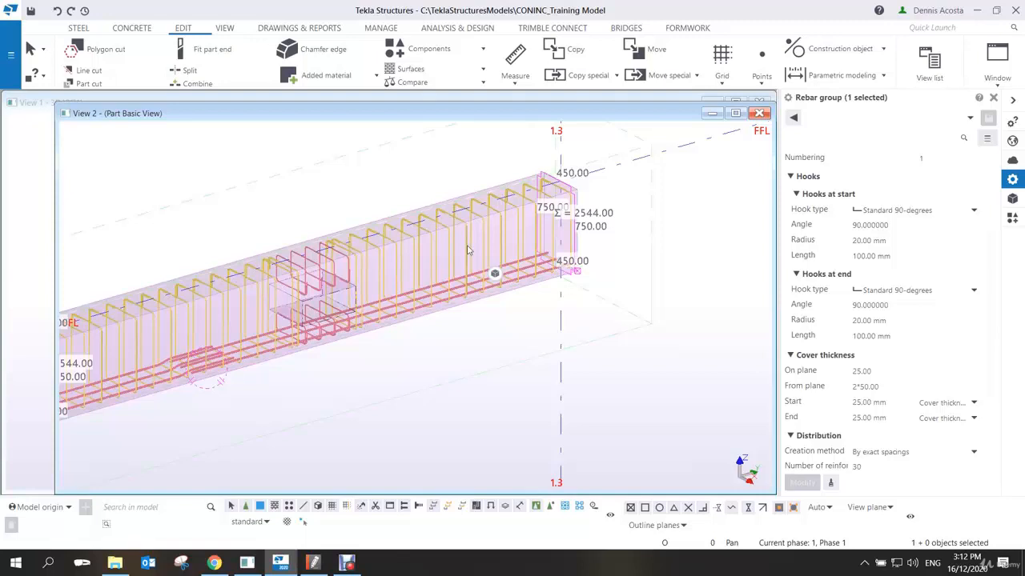
pyautogui.scroll(-2, 340, 349)
pyautogui.moveTo(340, 349); pyautogui.dragTo(490, 301, button='middle')
pyautogui.scroll(3, 489, 291)
pyautogui.moveTo(628, 230); pyautogui.dragTo(569, 194, button='middle')
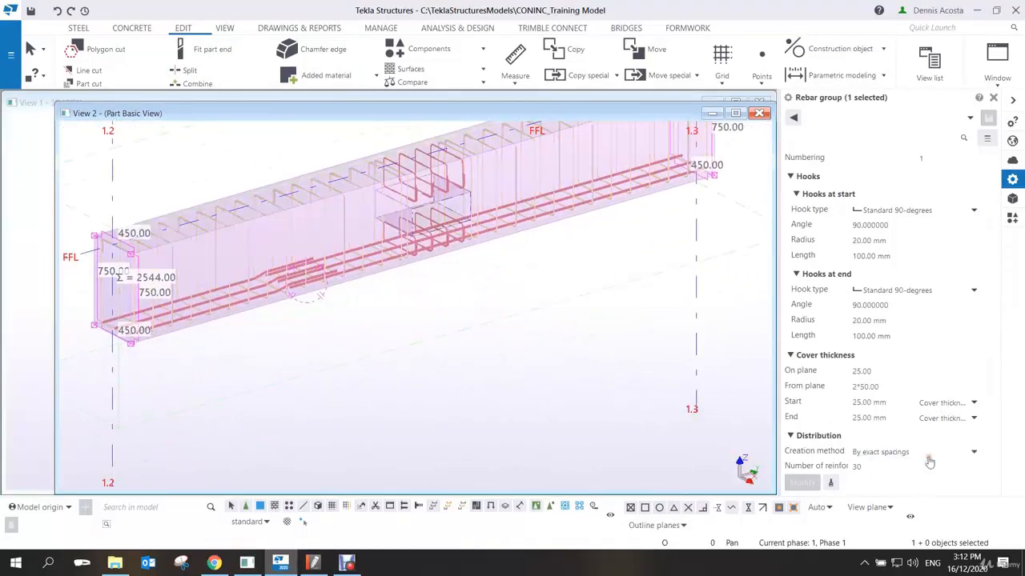
pyautogui.scroll(-3, 920, 453)
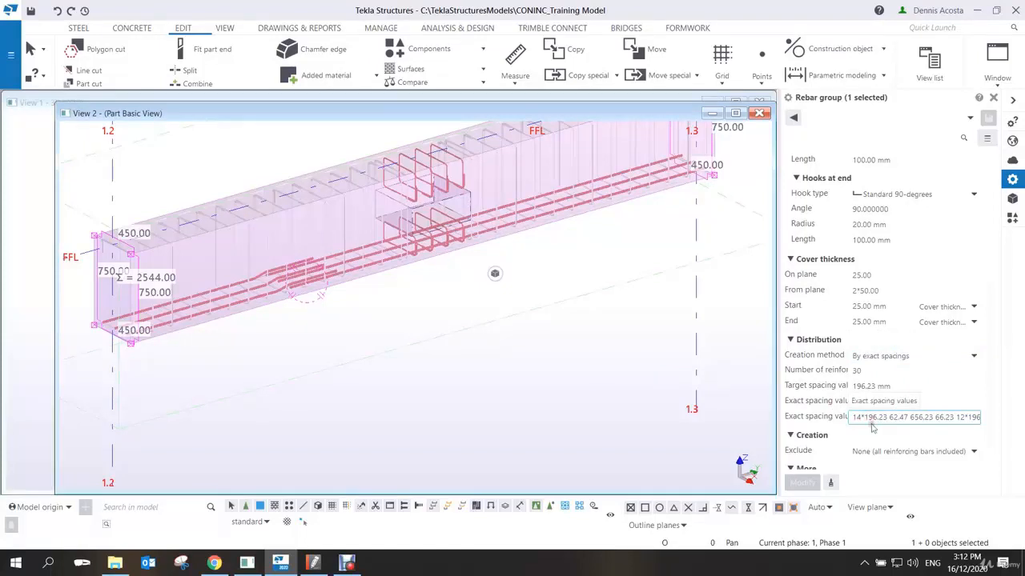
# Close the beam's part view and return to the 3D view.
pyautogui.scroll(-5, 417, 321)
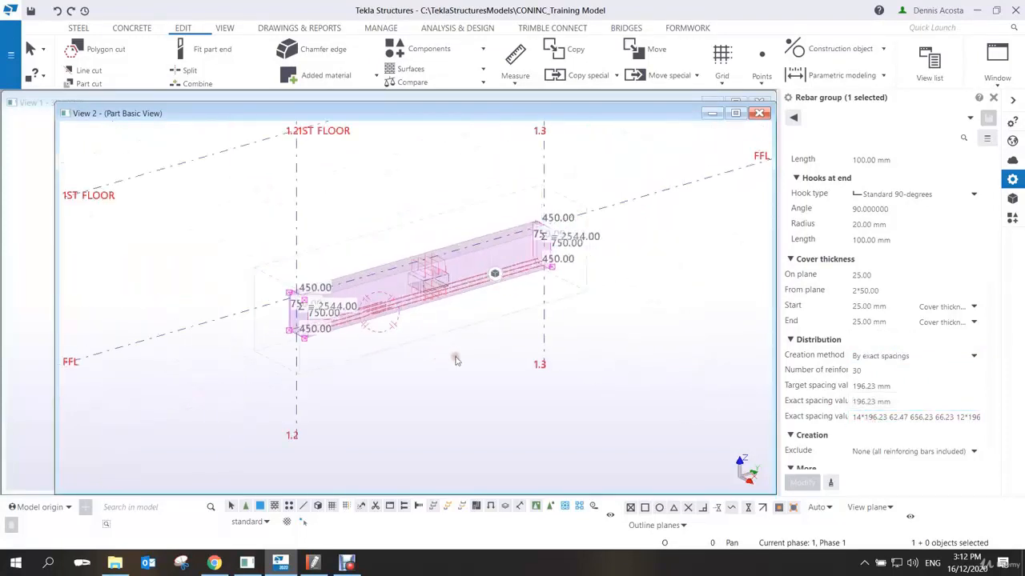
pyautogui.click(759, 113)
pyautogui.scroll(-6, 525, 358)
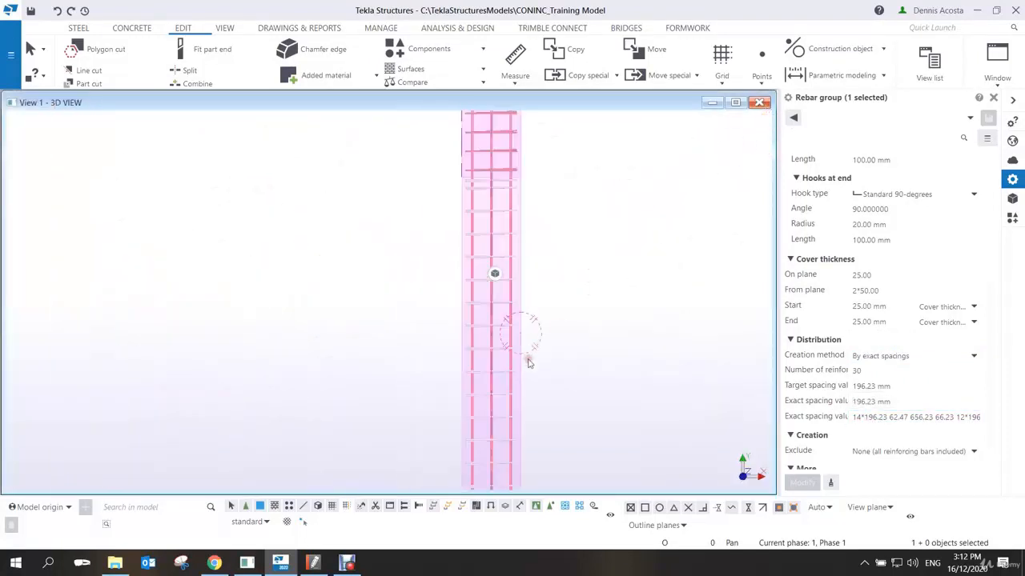
pyautogui.moveTo(510, 349)
pyautogui.keyDown('ctrl'); pyautogui.mouseDown(button='middle')
pyautogui.moveTo(480, 354)
pyautogui.moveTo(503, 336)
pyautogui.mouseUp(button='middle'); pyautogui.keyUp('ctrl')
pyautogui.scroll(5, 502, 336)
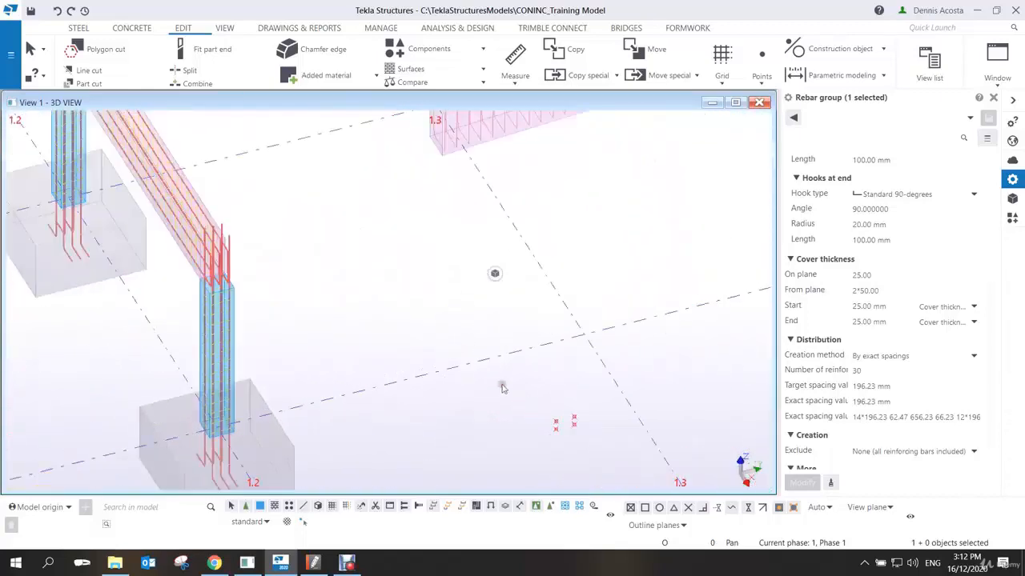
# Model a concrete beam 4000 mm long, starting at the grid line 1.3 intersection and running towards grid line 1.4.
pyautogui.click(131, 28)
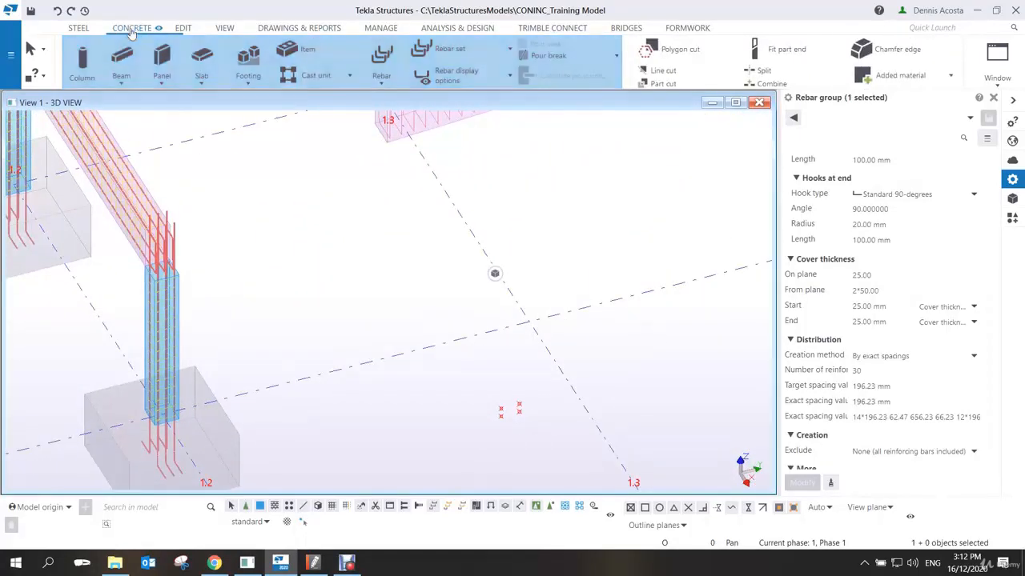
pyautogui.click(122, 60)
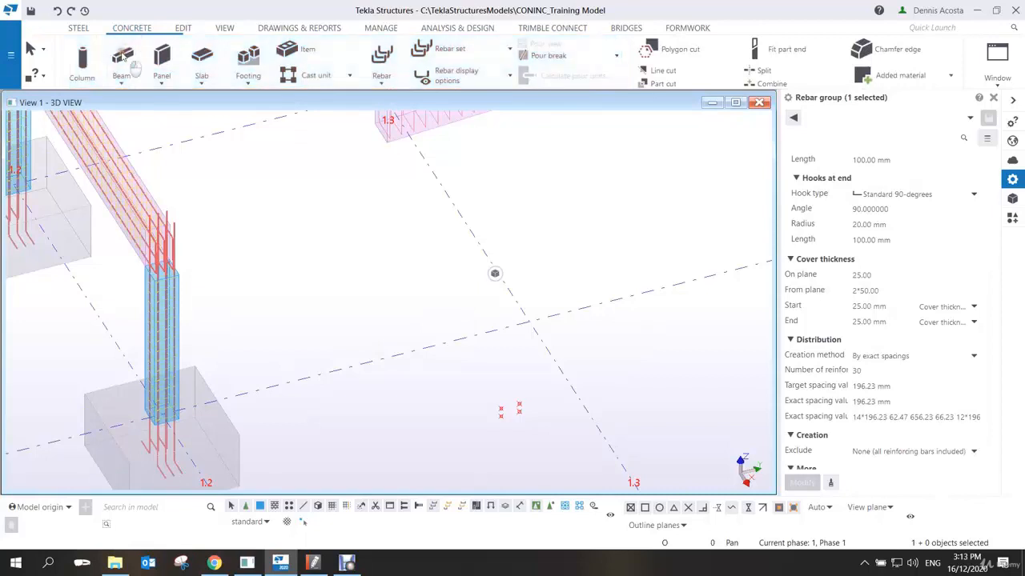
pyautogui.click(527, 322)
pyautogui.moveTo(675, 293); pyautogui.dragTo(450, 336, button='middle')
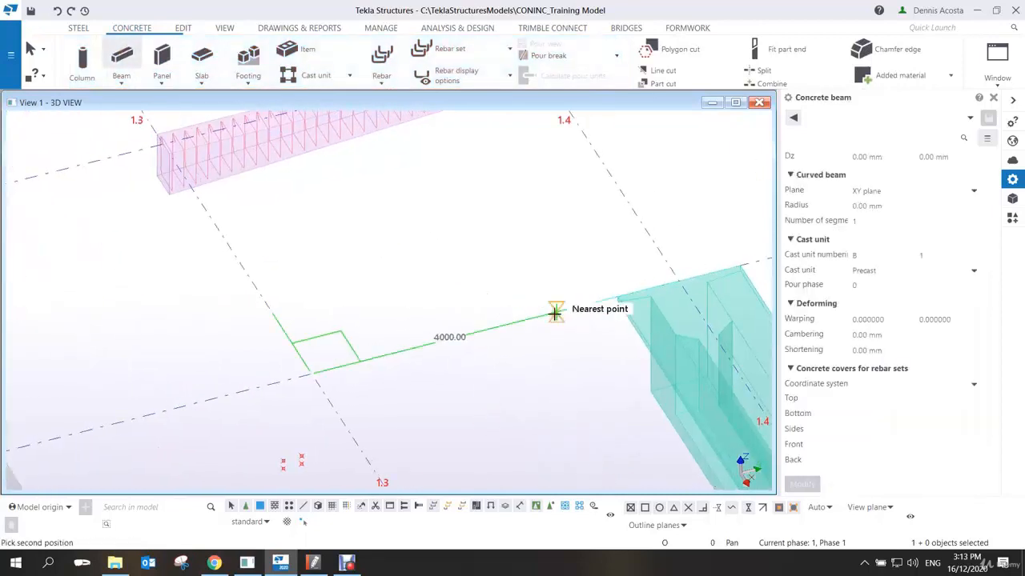
pyautogui.click(553, 313)
pyautogui.rightClick(483, 243)
pyautogui.click(518, 251)
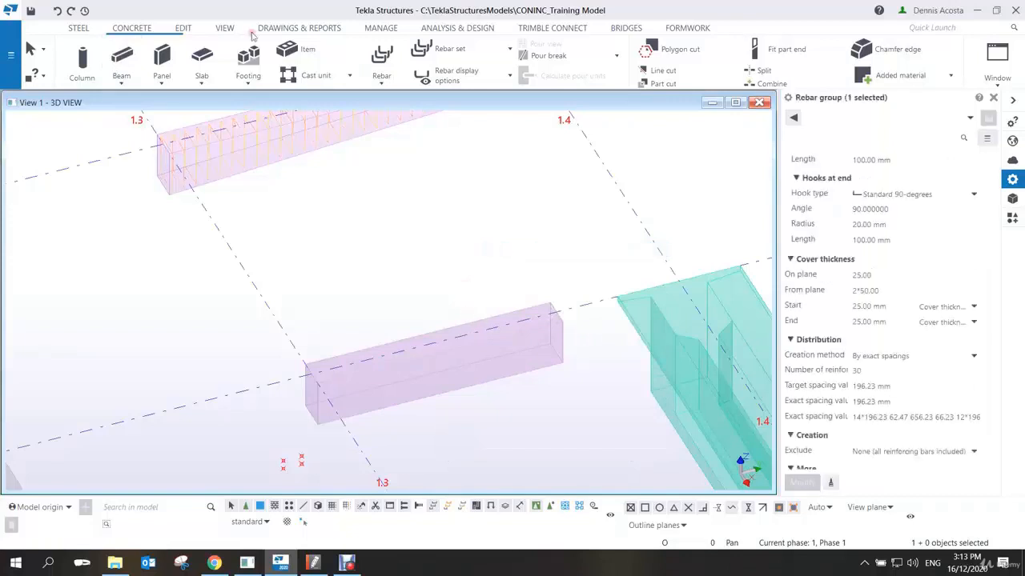
# Start a rebar group on the new beam and outline its closed stirrup shape through the end face's corners.
pyautogui.click(381, 56)
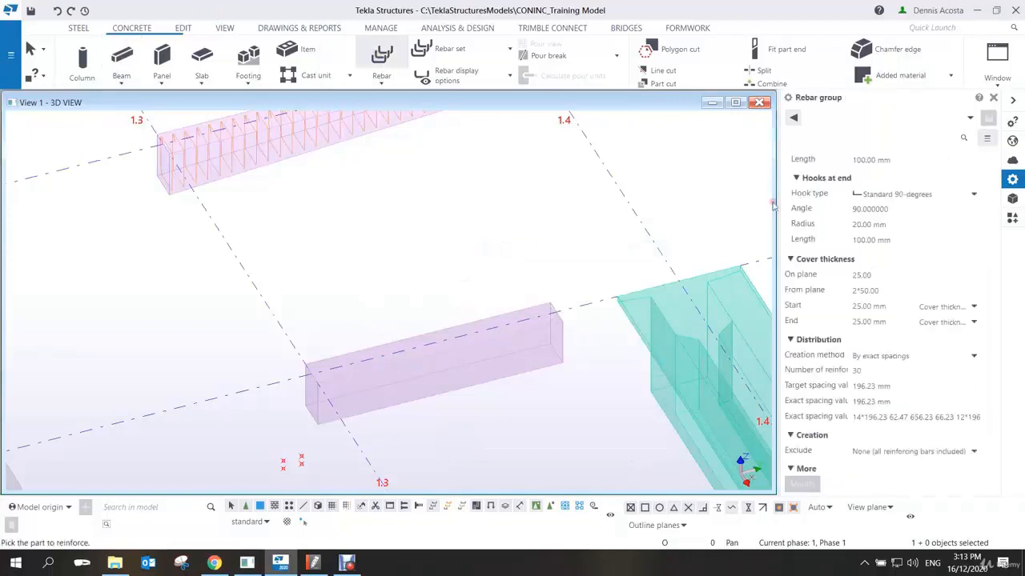
pyautogui.scroll(6, 904, 264)
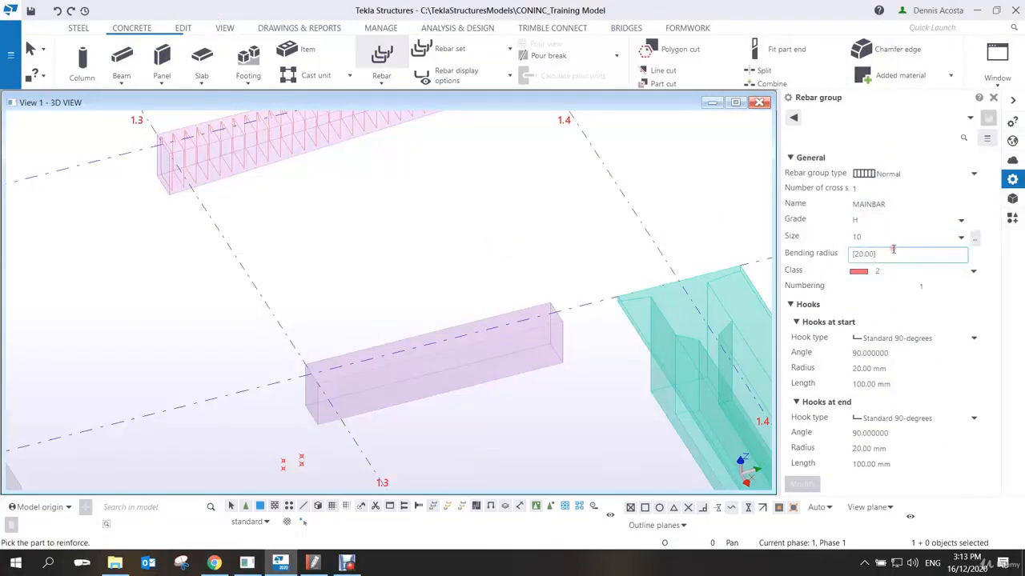
pyautogui.scroll(5, 409, 412)
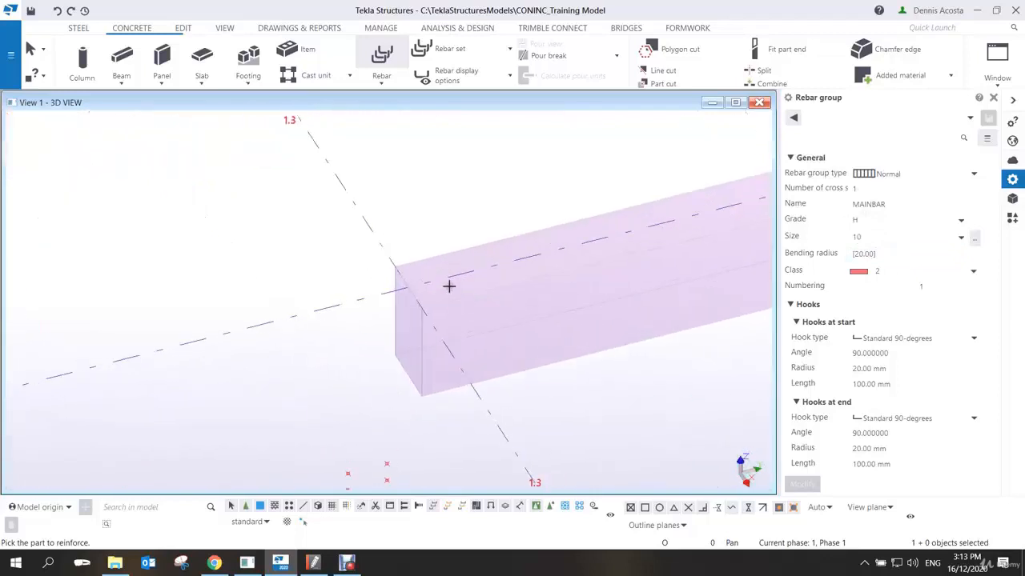
pyautogui.click(418, 260)
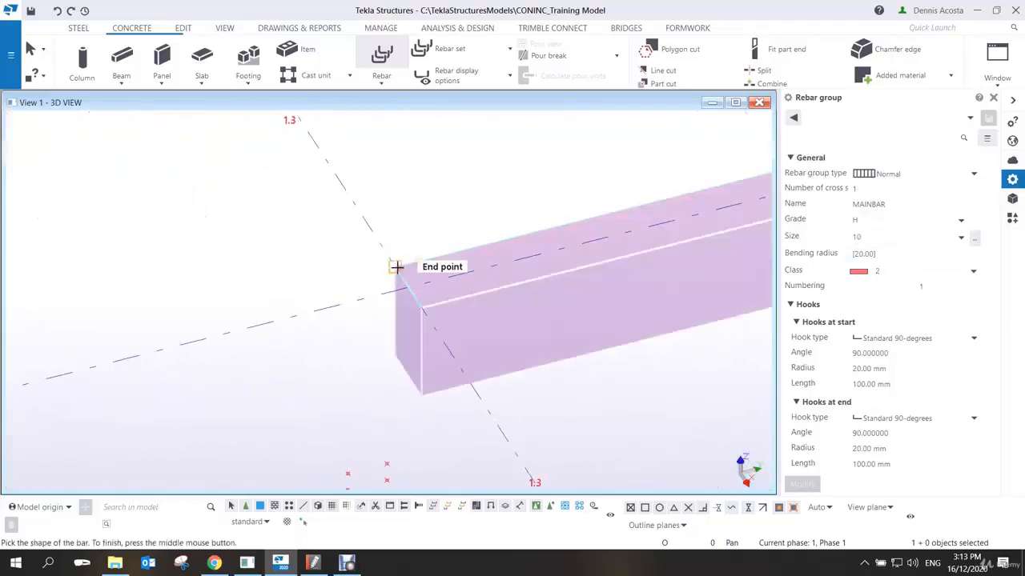
pyautogui.click(421, 305)
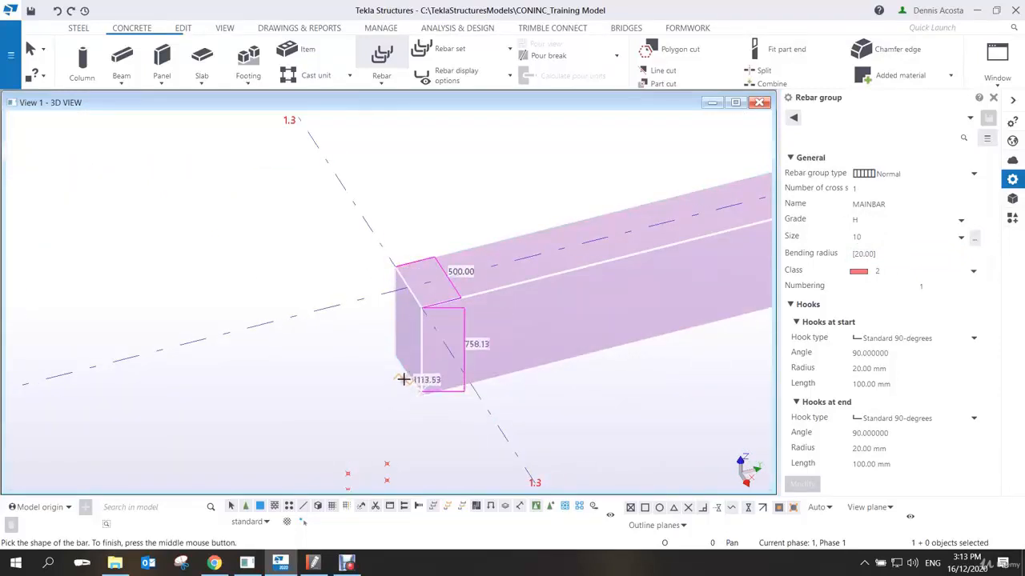
pyautogui.click(419, 393)
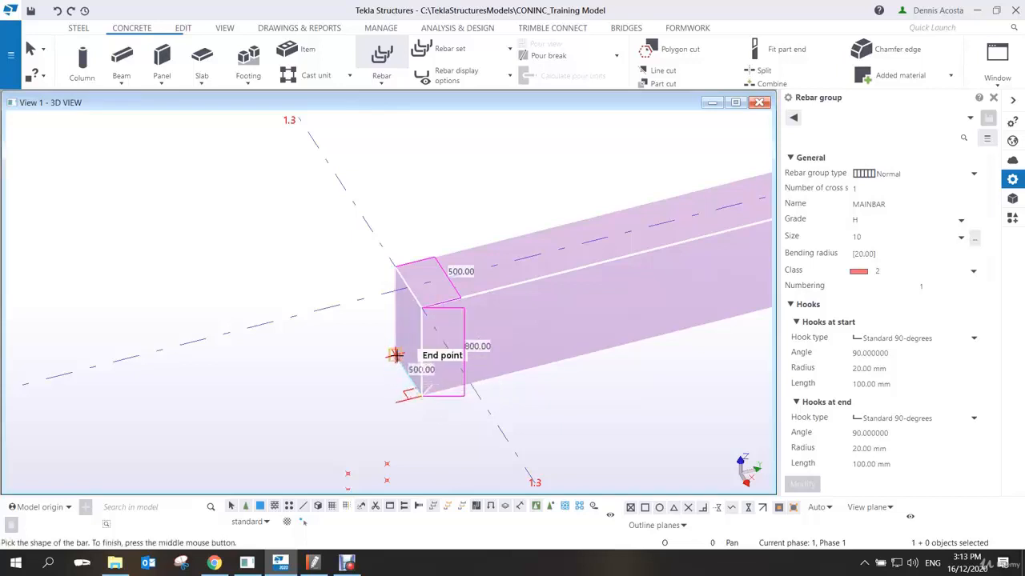
pyautogui.middleClick(407, 256)
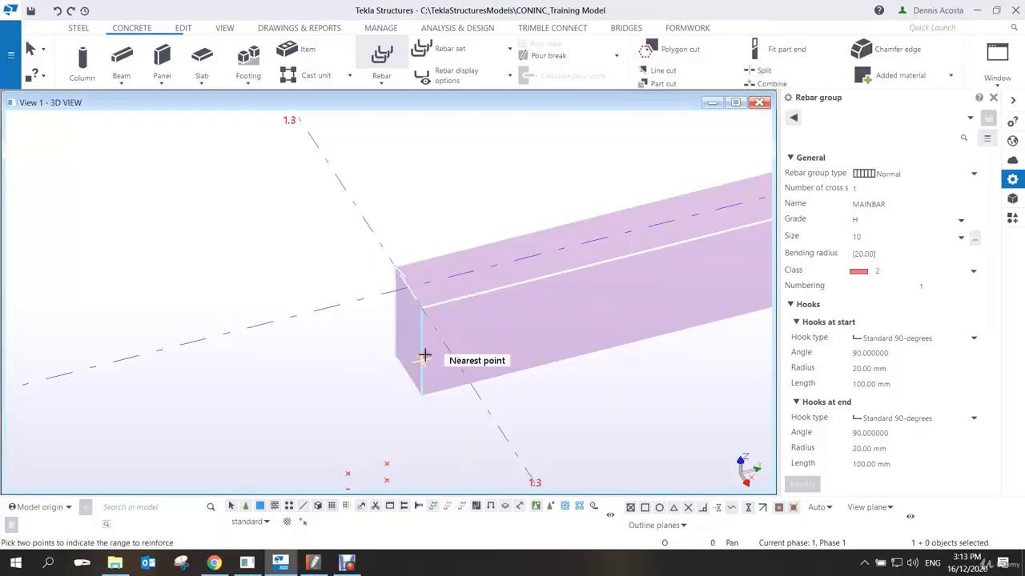
# Distribute the stirrups over the beam's full length between its two lower end corners, and end the command.
pyautogui.click(423, 394)
pyautogui.press('Right')
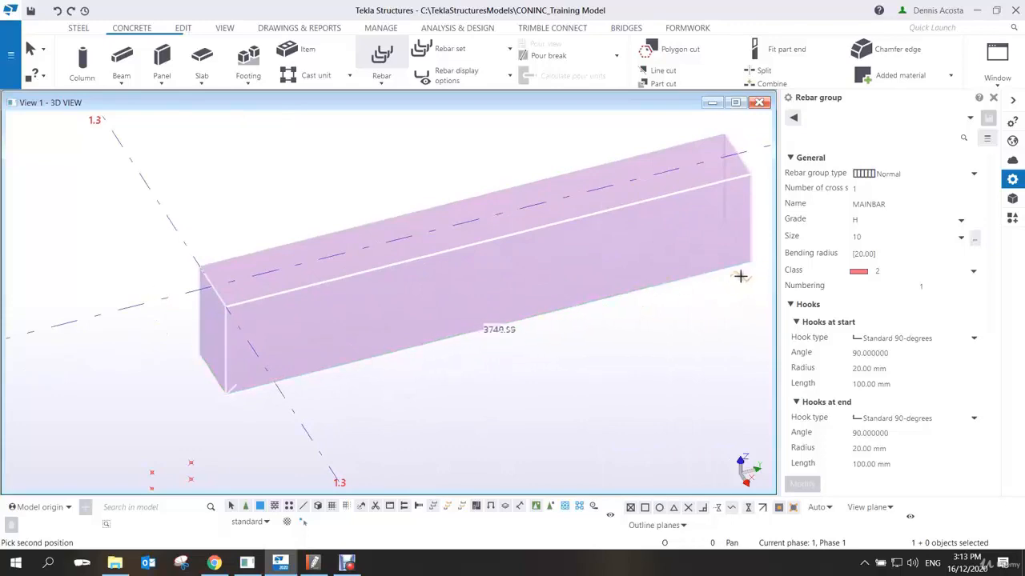
pyautogui.click(749, 261)
pyautogui.rightClick(508, 234)
pyautogui.click(526, 241)
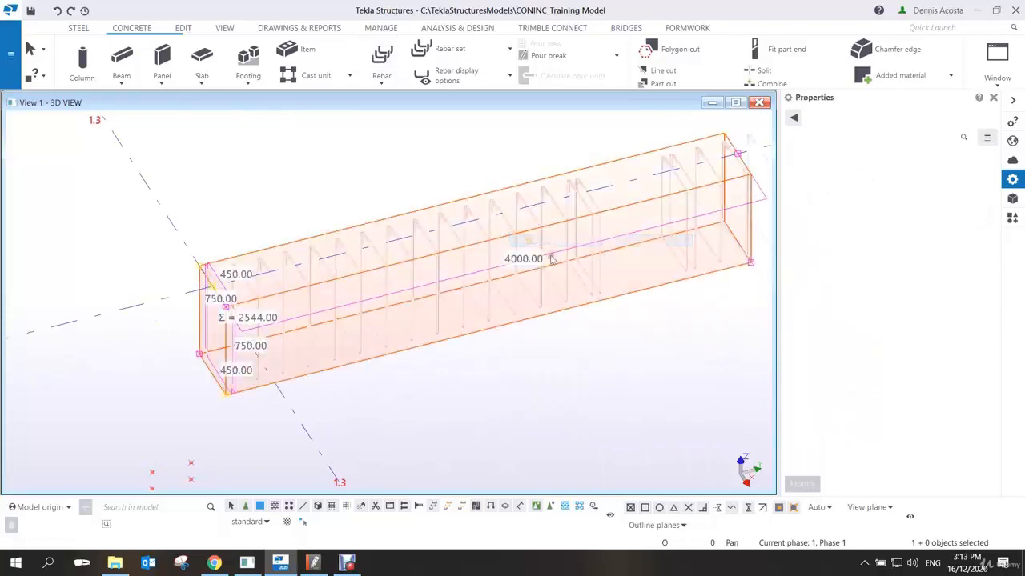
# Change the stirrup group's distribution to equal distribution by target spacing value, with a target spacing of 200 mm.
pyautogui.scroll(-2, 656, 243)
pyautogui.moveTo(657, 243); pyautogui.dragTo(454, 308, button='middle')
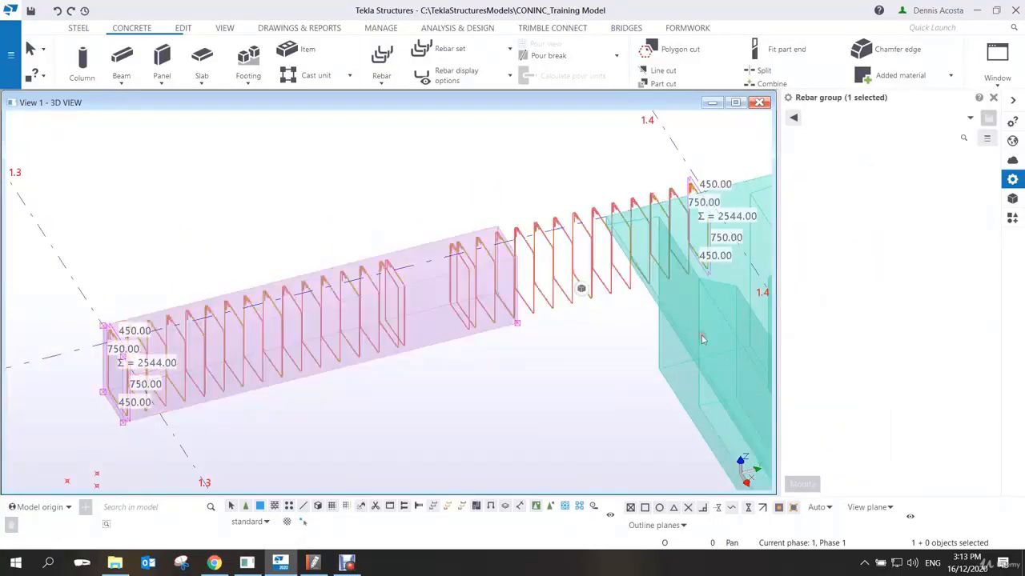
pyautogui.scroll(-1, 897, 432)
pyautogui.scroll(-7, 896, 432)
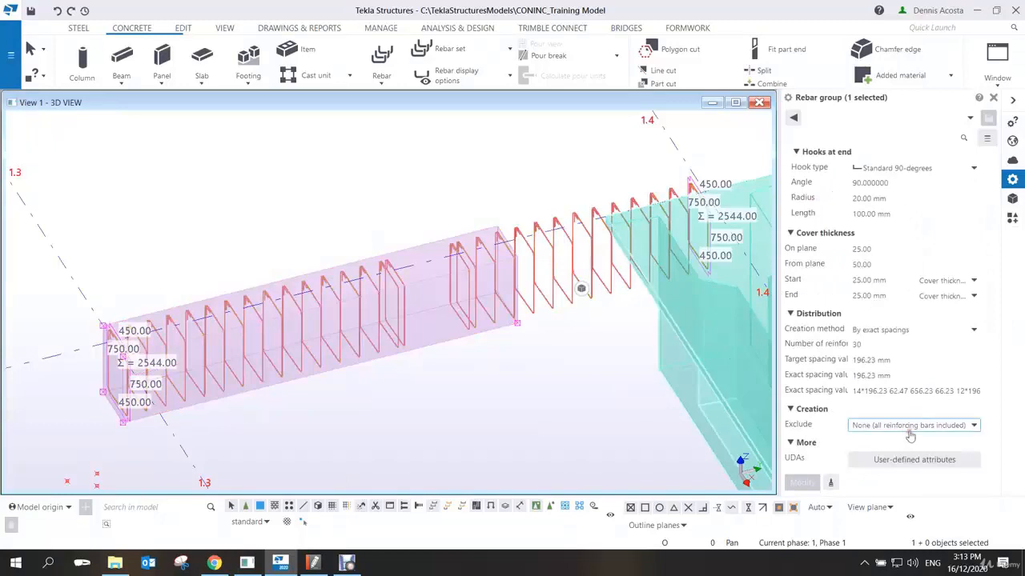
pyautogui.click(912, 330)
pyautogui.click(888, 358)
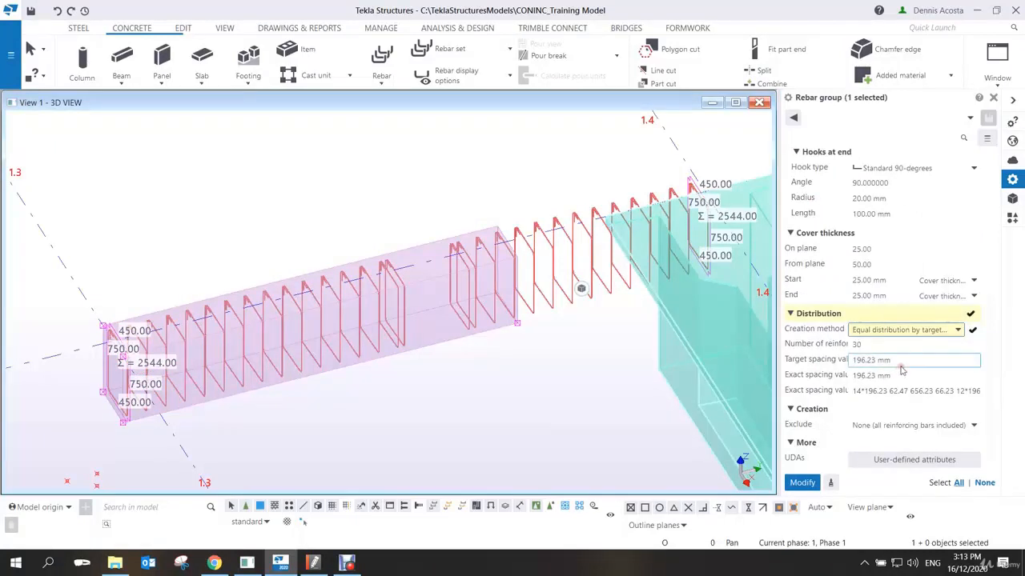
pyautogui.moveTo(910, 364); pyautogui.dragTo(773, 359)
pyautogui.write('200')
pyautogui.press('Return')
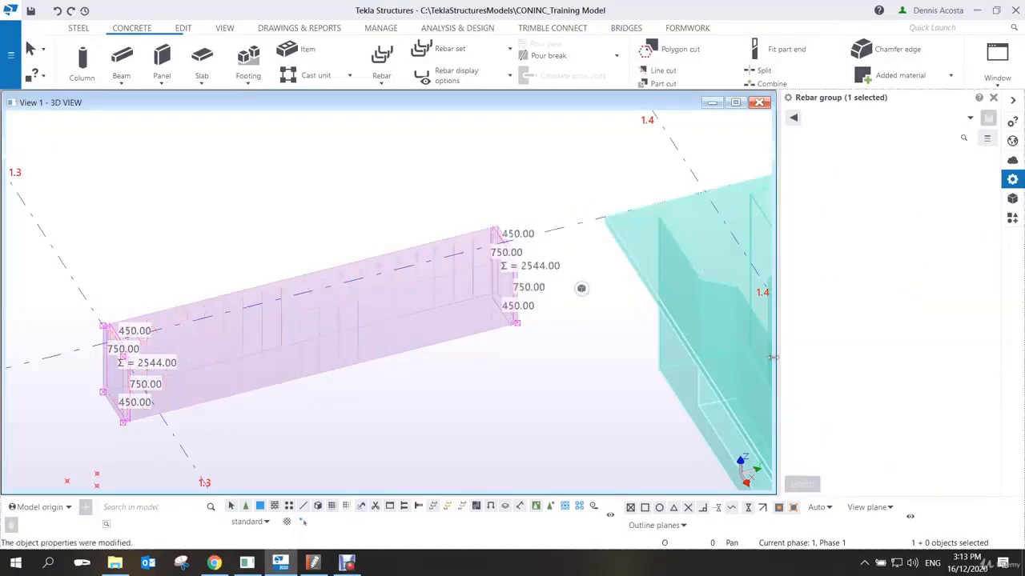
pyautogui.scroll(3, 418, 346)
pyautogui.moveTo(421, 347); pyautogui.dragTo(543, 322, button='middle')
pyautogui.click(502, 372)
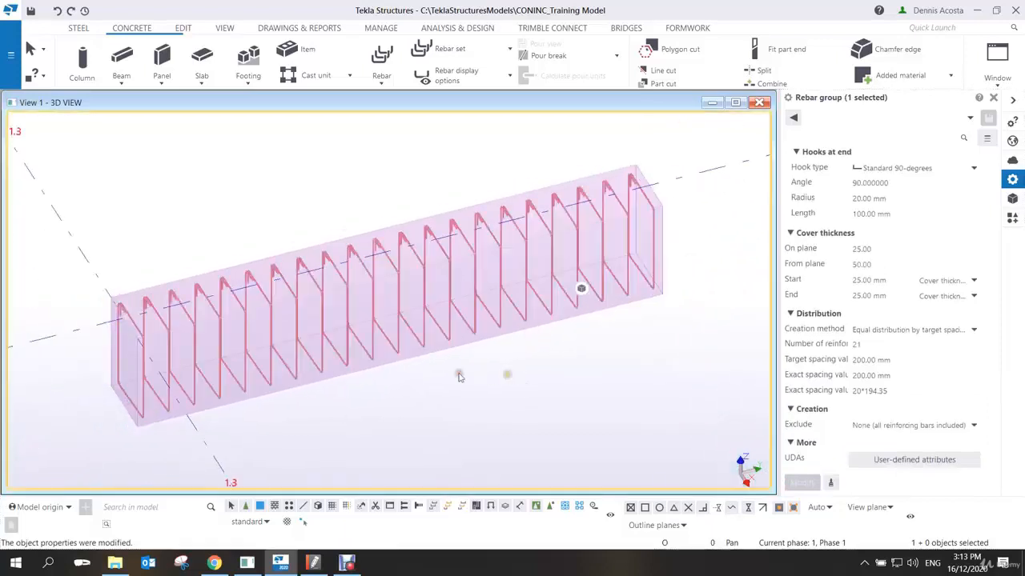
pyautogui.moveTo(355, 350); pyautogui.dragTo(432, 312, button='middle')
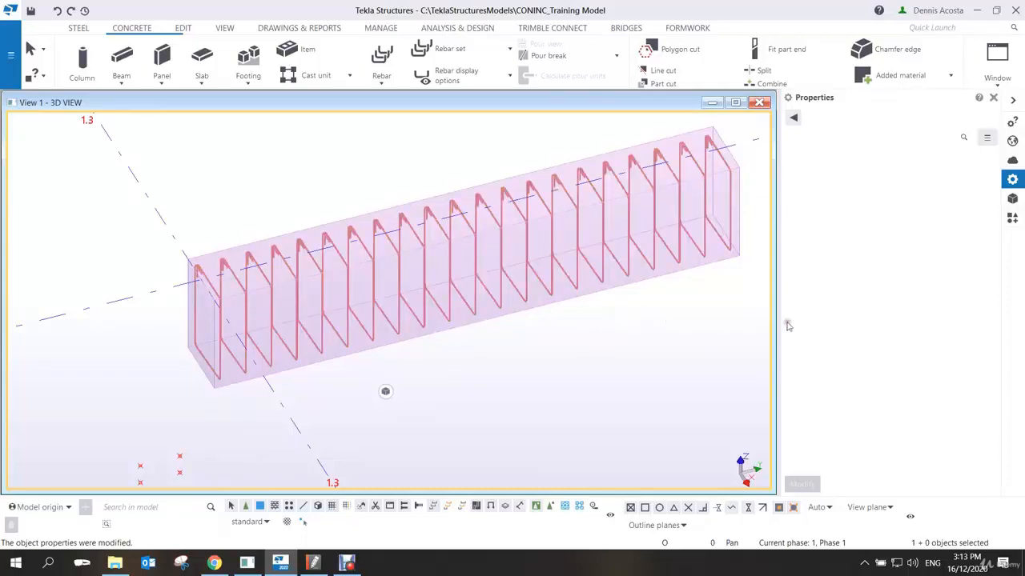
# Switch the stirrup group's creation method to exact spacings and set the spacing values to 10*50 10*150.
pyautogui.click(628, 240)
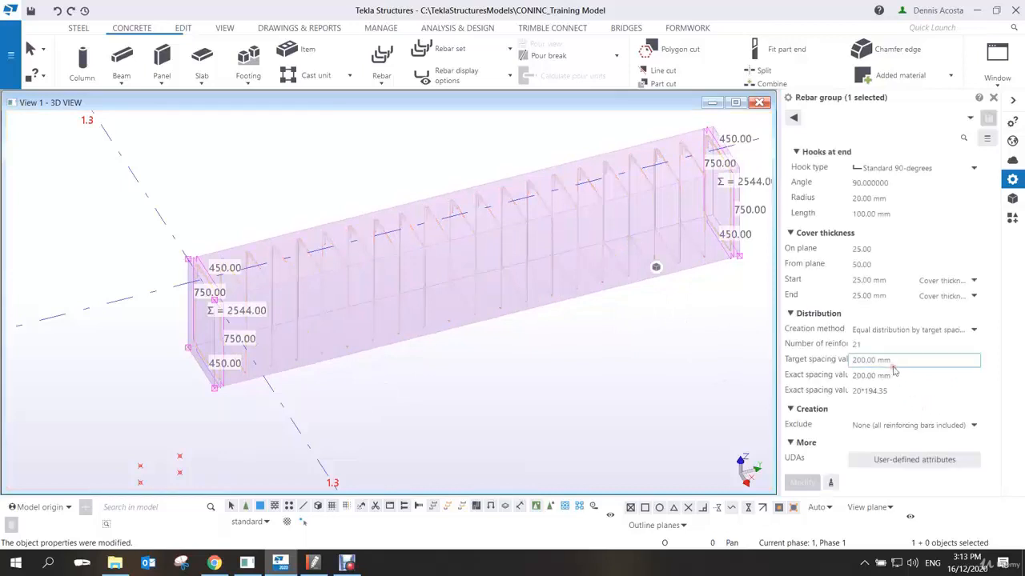
pyautogui.click(897, 332)
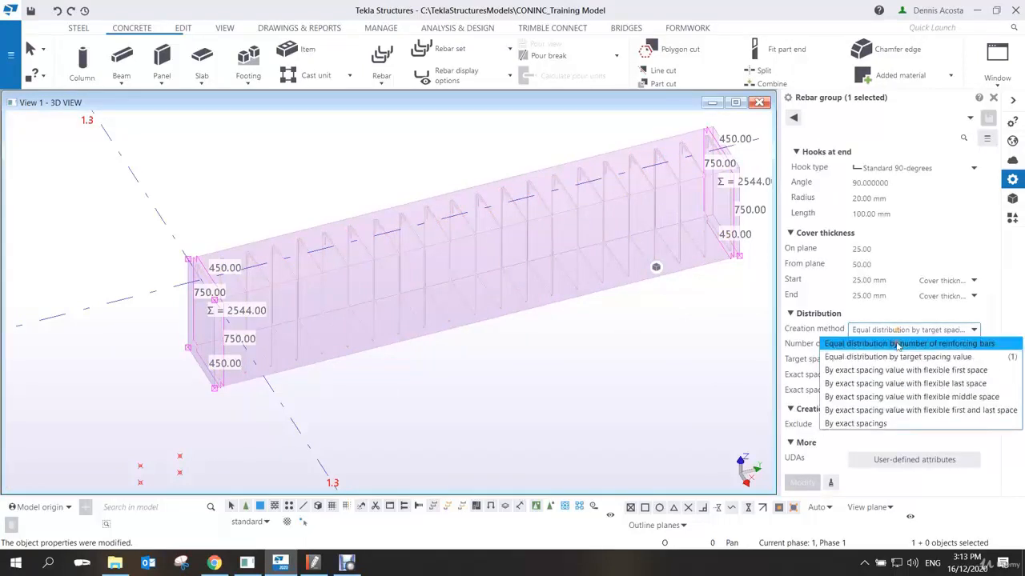
pyautogui.click(893, 424)
pyautogui.click(910, 389)
pyautogui.moveTo(910, 389); pyautogui.dragTo(814, 398)
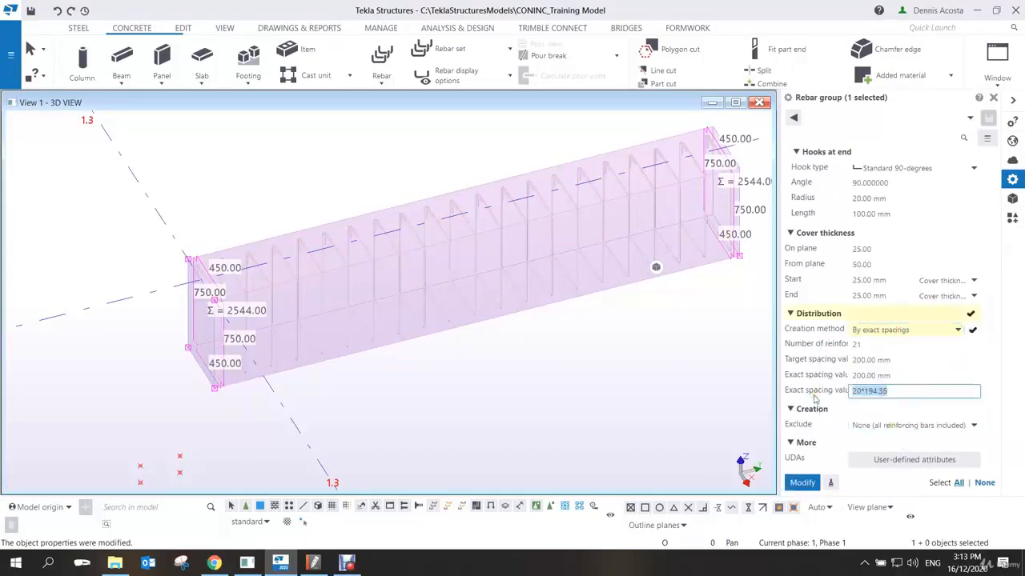
pyautogui.write('10*50 10*150')
pyautogui.press('Return')
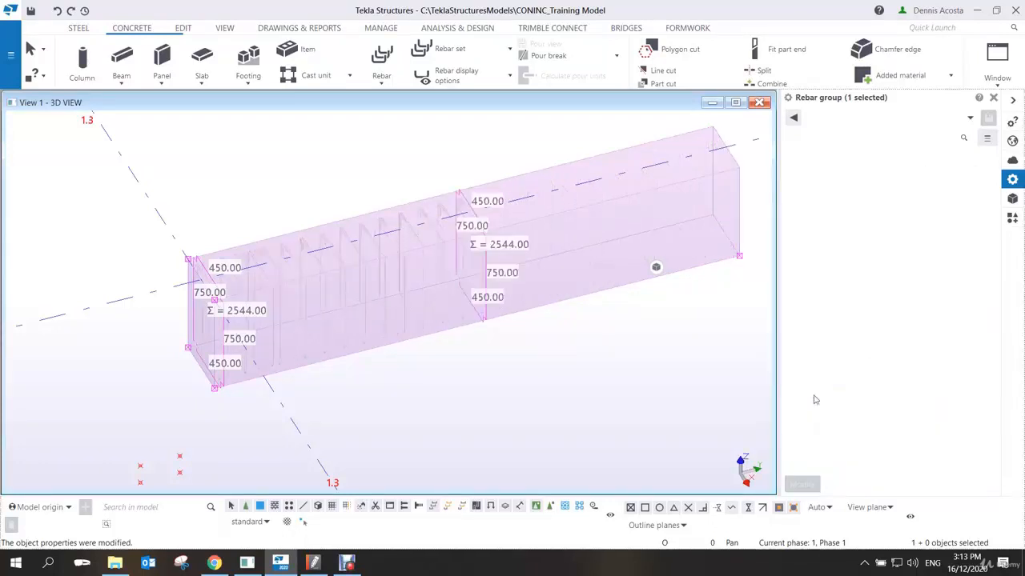
# Extend the stirrup group's exact spacing values with 5*200 10*50 and deselect the group.
pyautogui.click(876, 392)
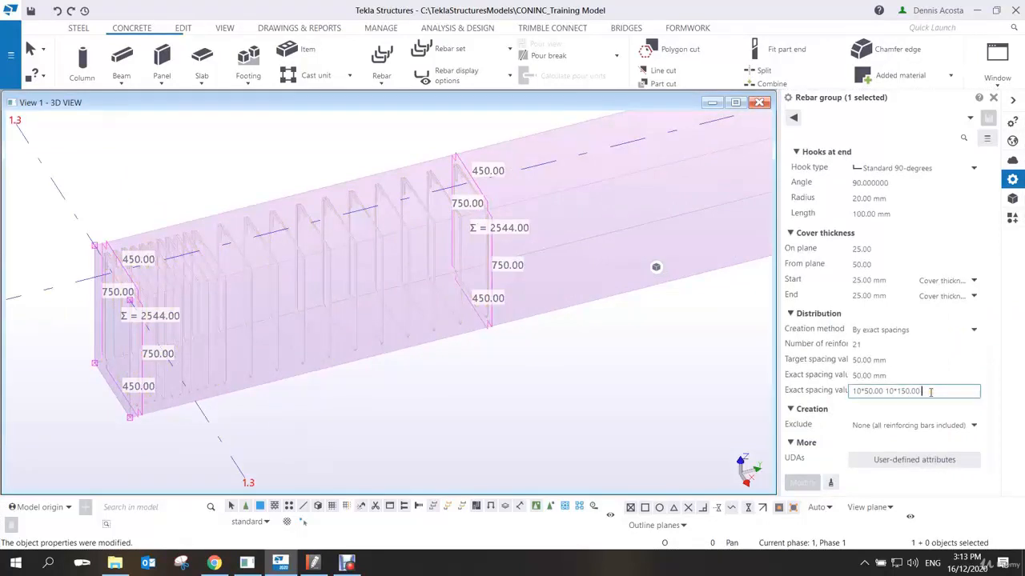
pyautogui.write('5*200')
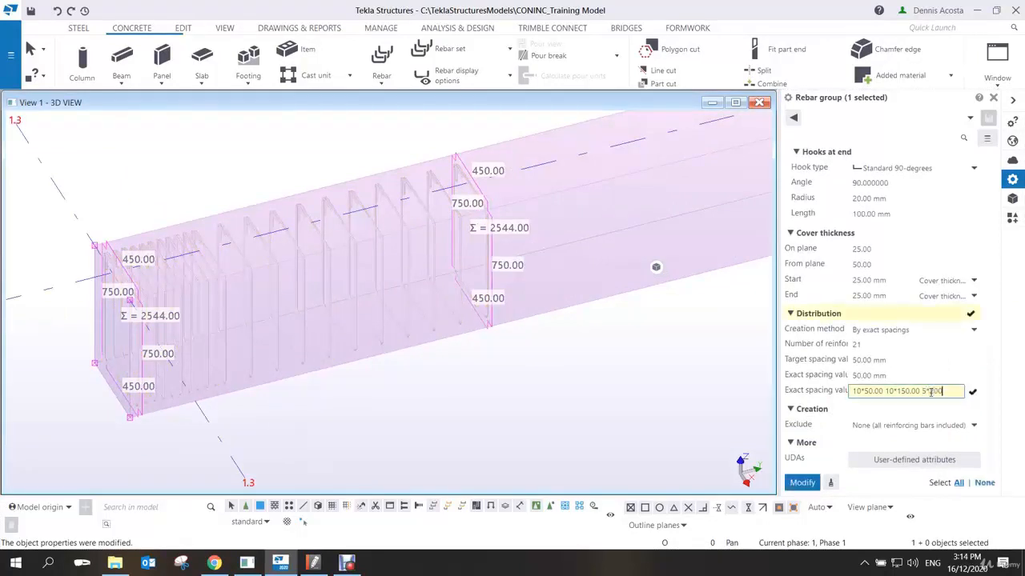
pyautogui.write(' 10*50')
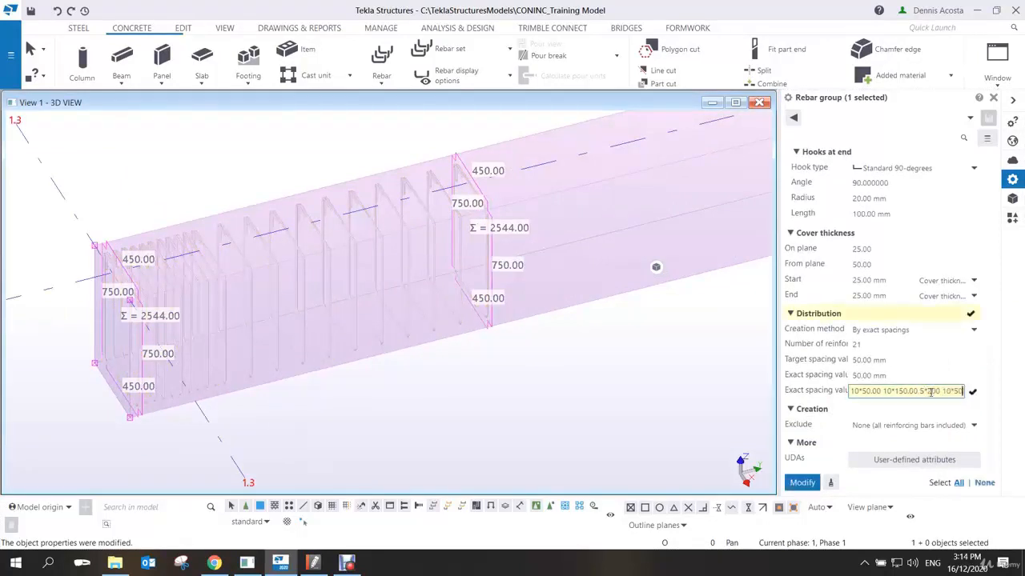
pyautogui.press('Return')
pyautogui.scroll(-4, 619, 339)
pyautogui.moveTo(620, 338); pyautogui.dragTo(462, 326, button='middle')
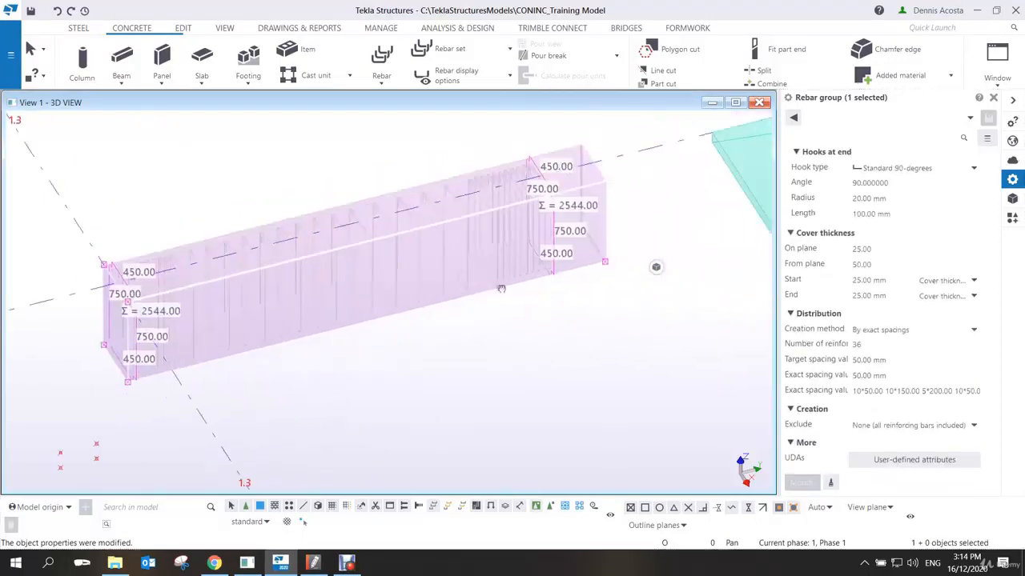
pyautogui.scroll(4, 562, 230)
pyautogui.scroll(-3, 561, 230)
pyautogui.click(542, 344)
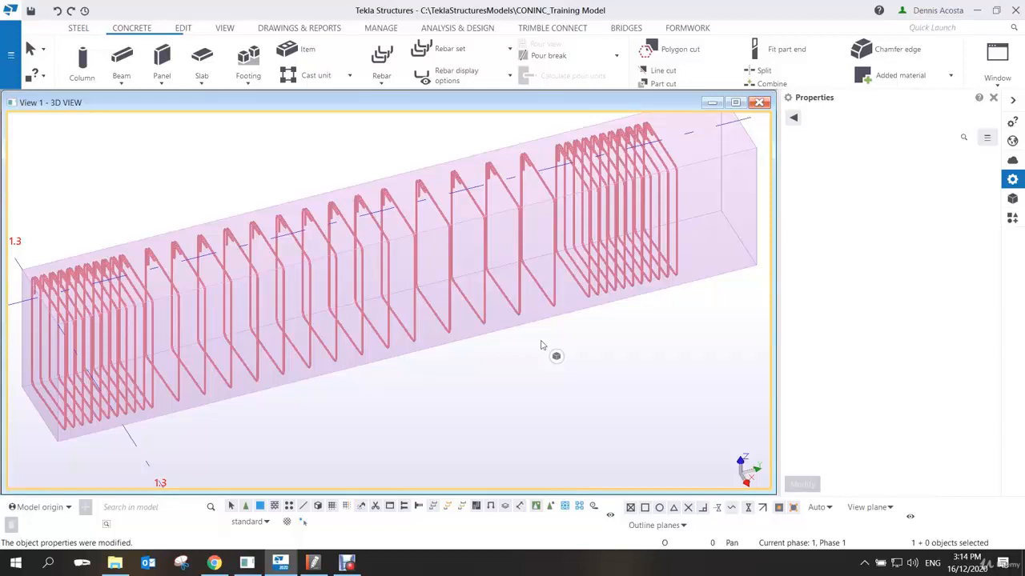
# Delete the stirrup rebar group from the beam.
pyautogui.click(643, 226)
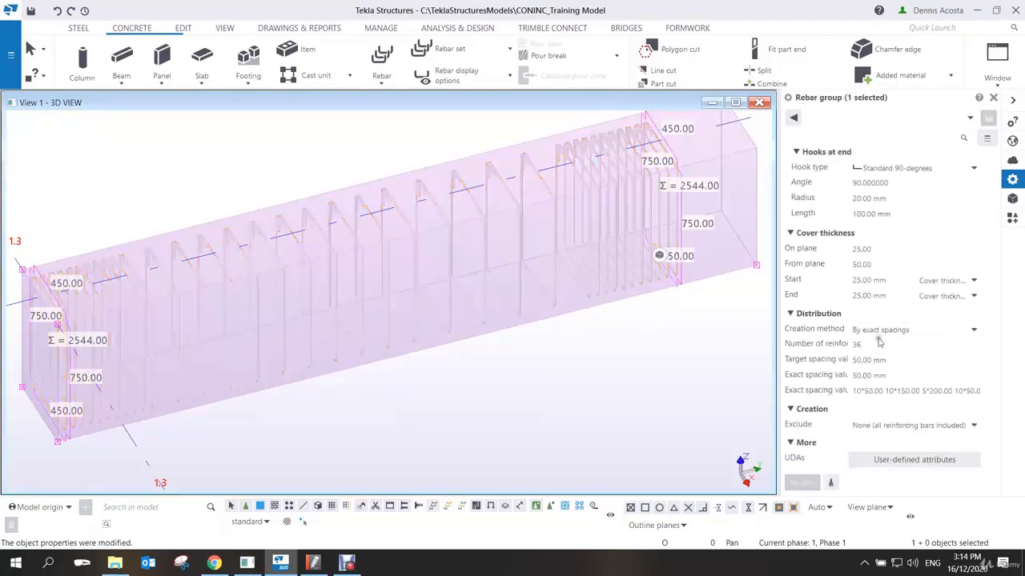
pyautogui.moveTo(854, 392); pyautogui.dragTo(924, 391)
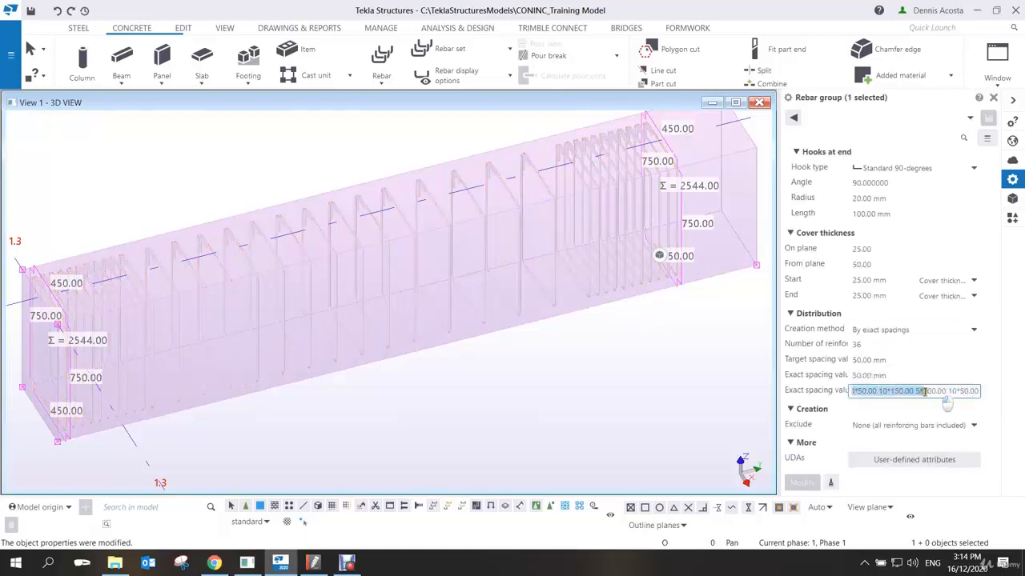
pyautogui.click(581, 348)
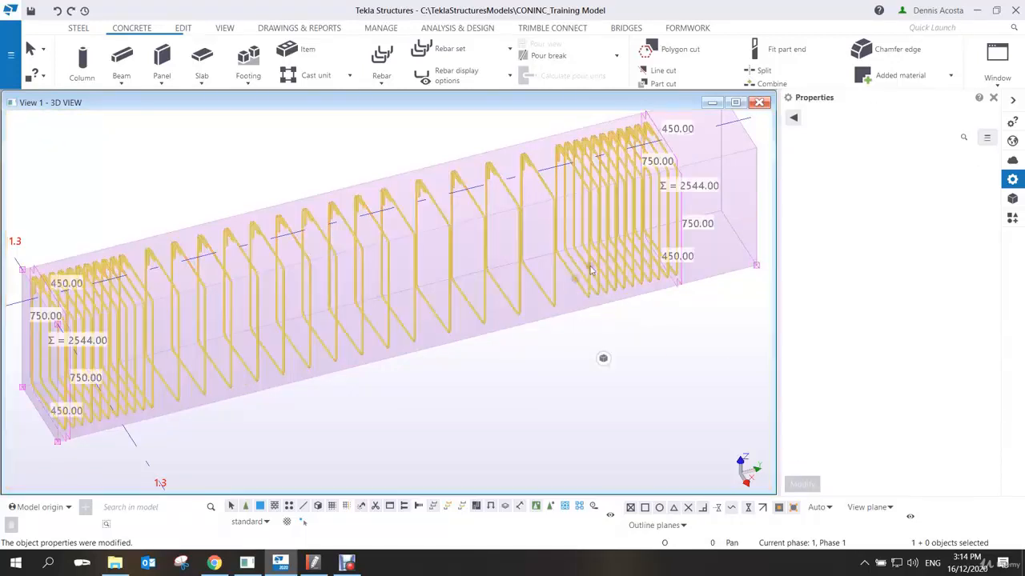
# Search the applications and components catalog for "stirrup" and open the Stirrup reinforcement (67) settings, placed clear of the beam.
pyautogui.click(1011, 218)
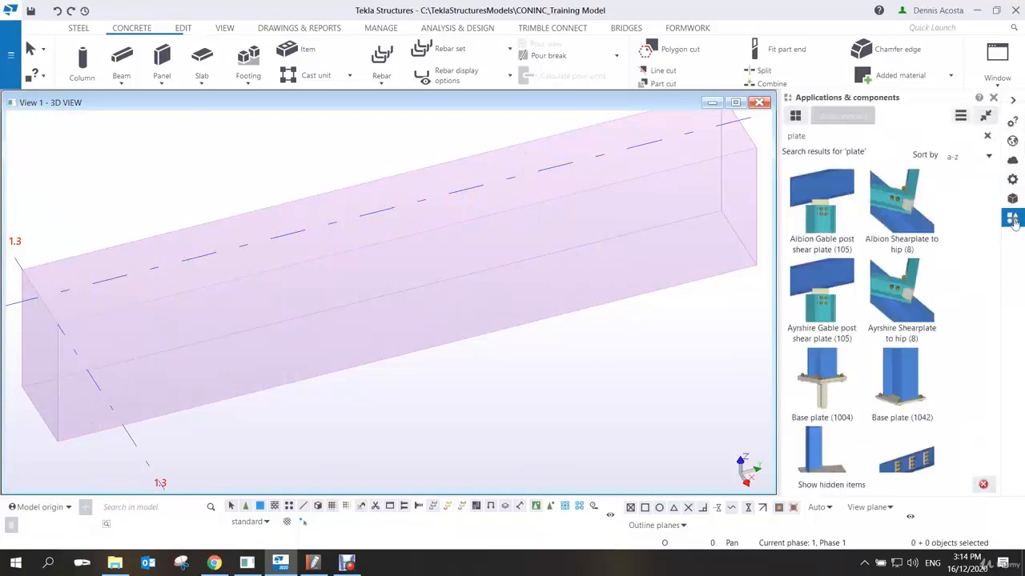
pyautogui.click(805, 137)
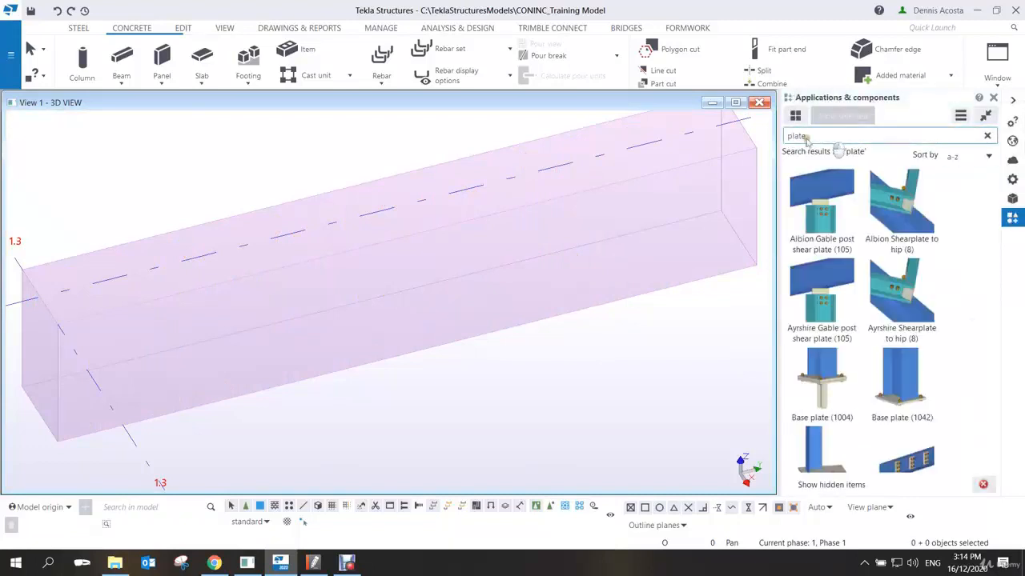
pyautogui.hotkey('ctrl', 'a')
pyautogui.write('stirru')
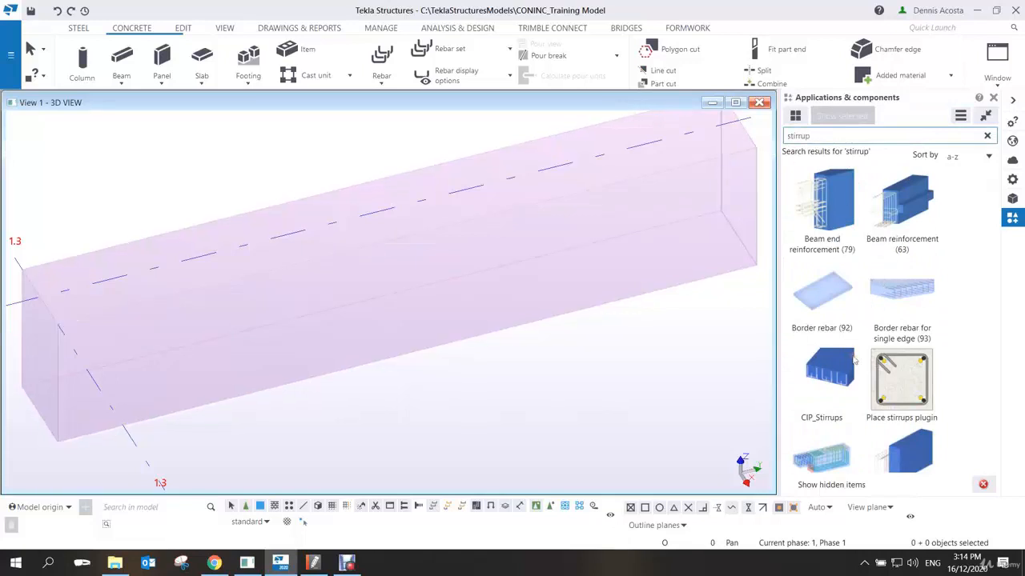
pyautogui.scroll(-2, 836, 425)
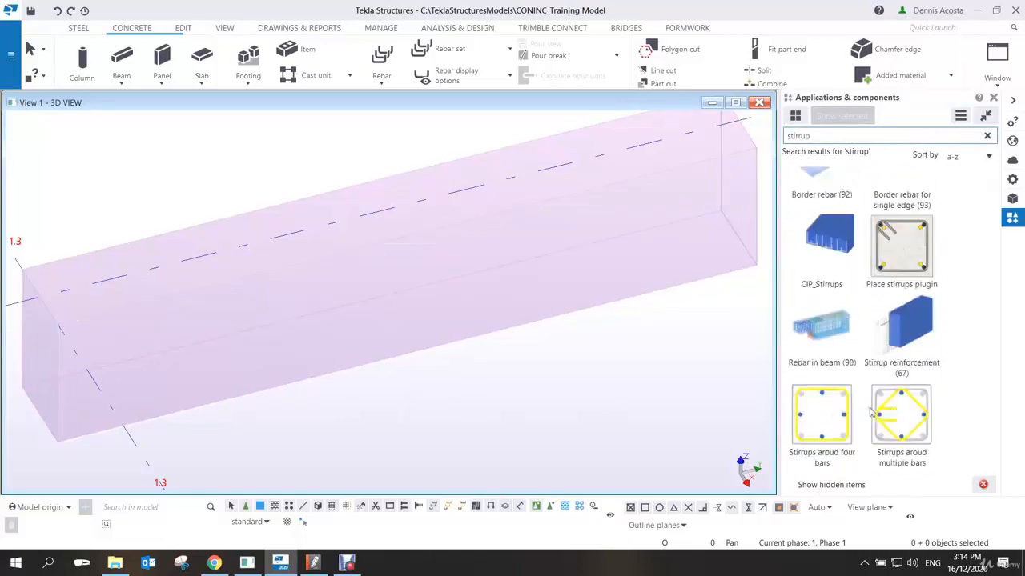
pyautogui.doubleClick(907, 333)
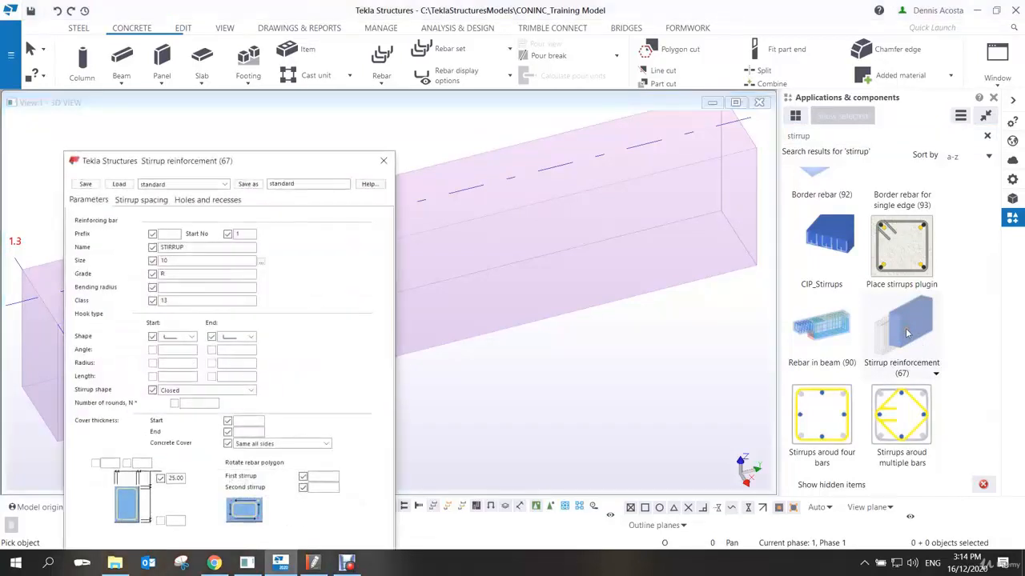
pyautogui.moveTo(316, 166); pyautogui.dragTo(878, 90)
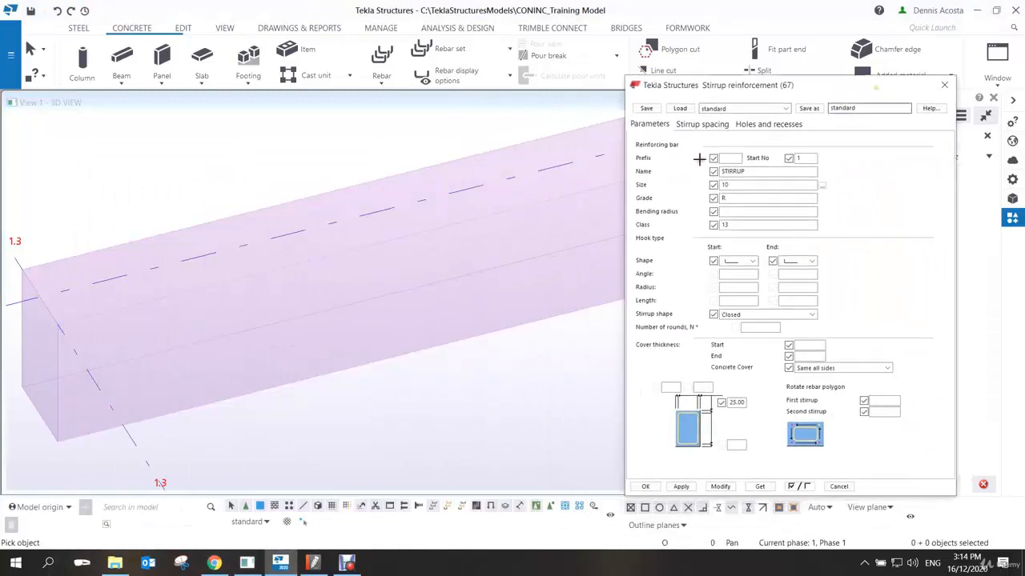
# Choose the beam for the stirrup reinforcement and outline the closed stirrup polygon through the four corners of its grid line 1.3 end face.
pyautogui.scroll(-2, 501, 318)
pyautogui.moveTo(460, 344); pyautogui.dragTo(354, 331, button='middle')
pyautogui.scroll(-1, 297, 343)
pyautogui.moveTo(290, 334); pyautogui.dragTo(363, 282, button='middle')
pyautogui.scroll(2, 317, 304)
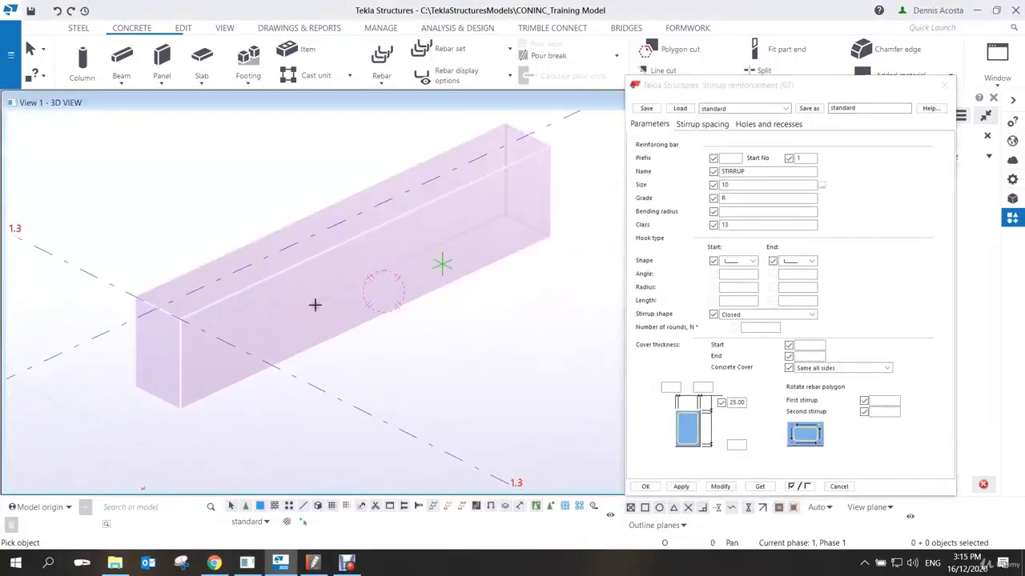
pyautogui.keyDown('ctrl'); pyautogui.moveTo(315, 305); pyautogui.dragTo(341, 334, button='middle'); pyautogui.keyUp('ctrl')
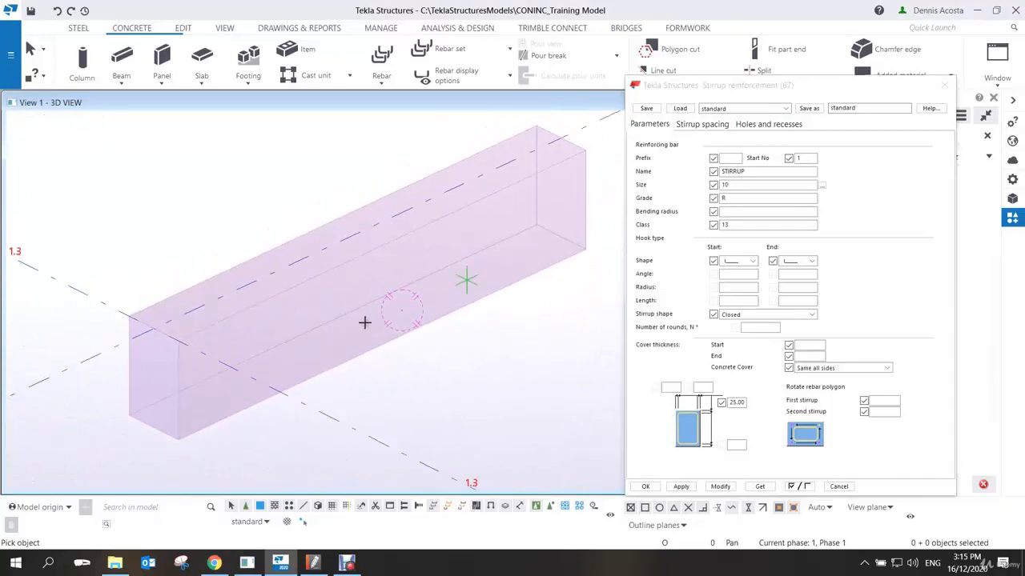
pyautogui.keyDown('ctrl'); pyautogui.moveTo(312, 289); pyautogui.dragTo(223, 316, button='middle'); pyautogui.keyUp('ctrl')
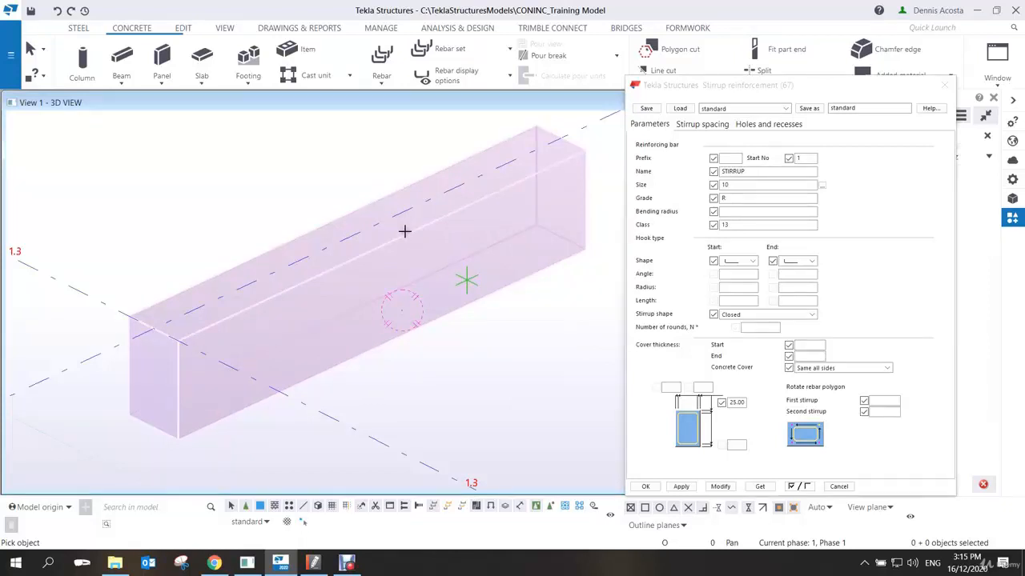
pyautogui.click(404, 231)
pyautogui.click(132, 315)
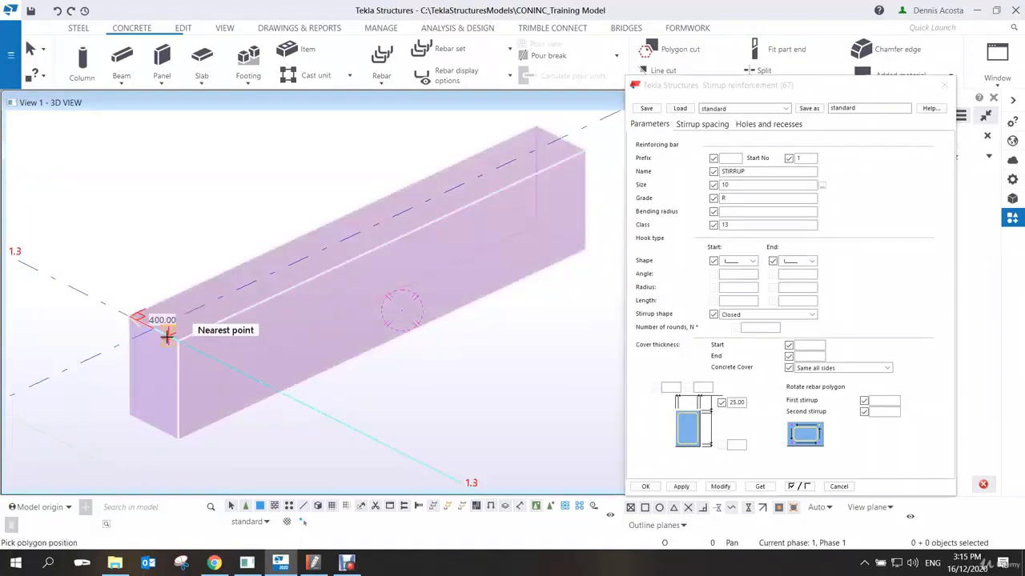
pyautogui.click(177, 337)
pyautogui.click(177, 436)
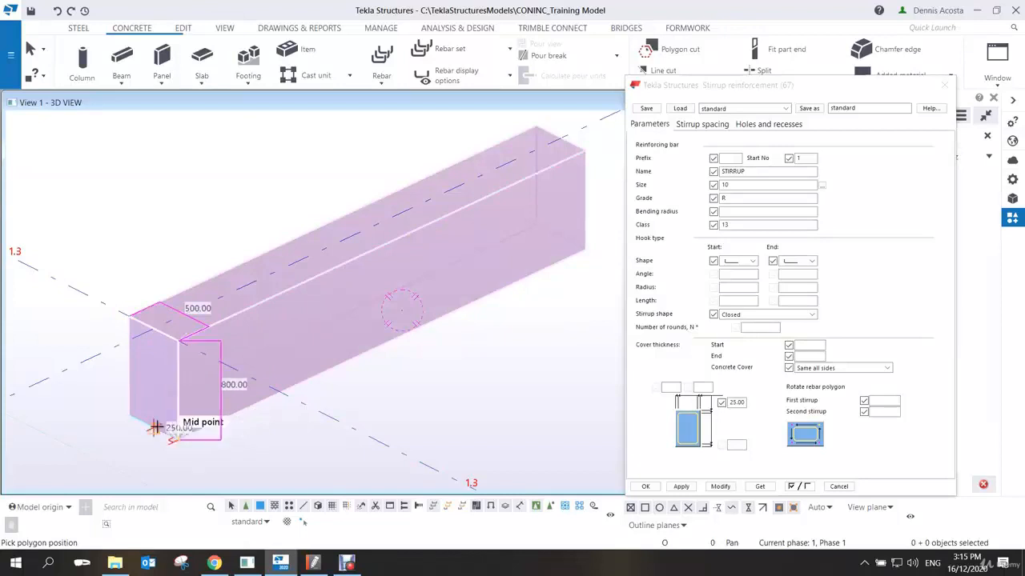
pyautogui.click(131, 416)
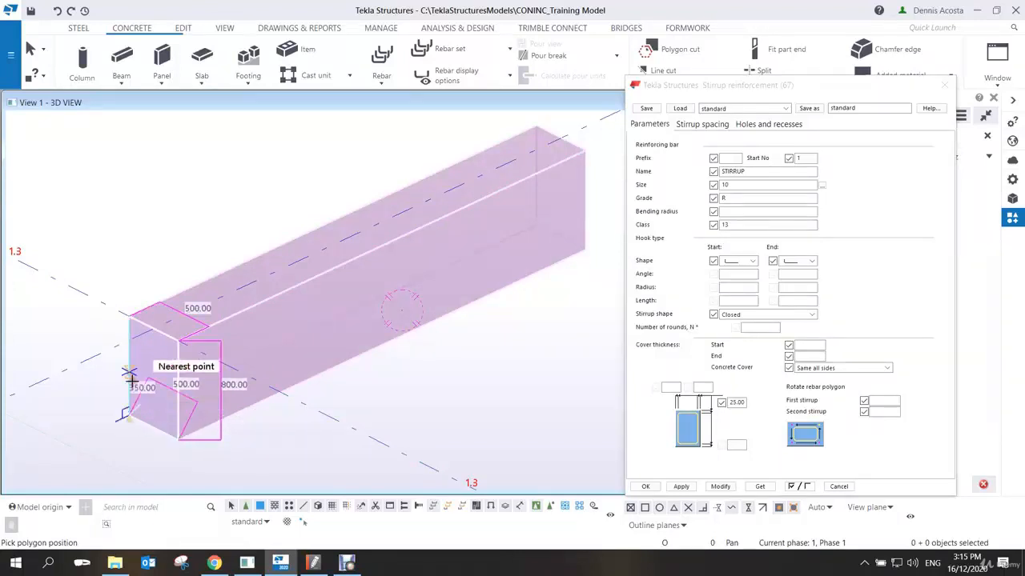
pyautogui.click(131, 320)
pyautogui.middleClick(174, 222)
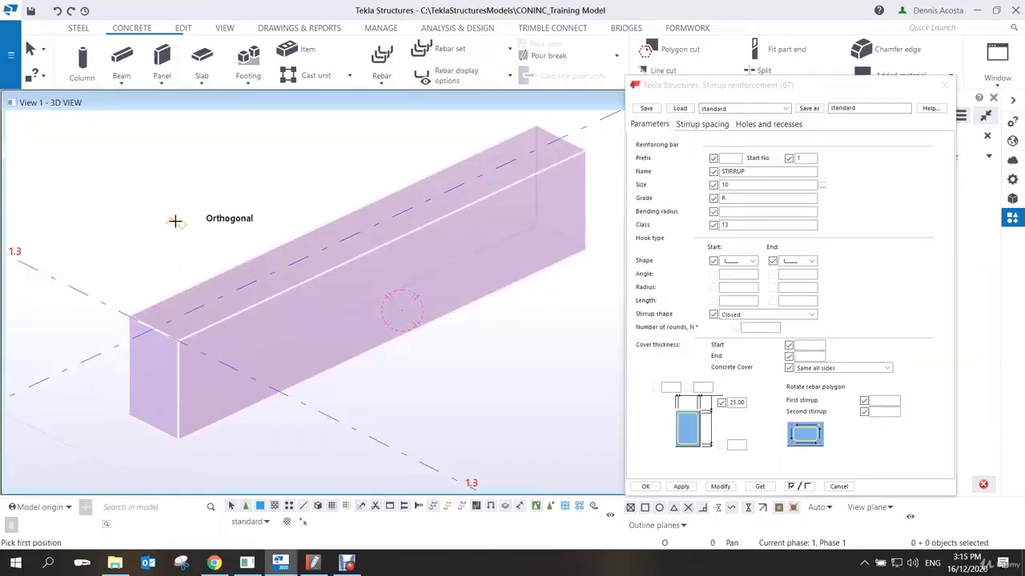
# Distribute the component's stirrups along the 4000 mm lower edge between the beam's two end corners, and end the command.
pyautogui.click(177, 437)
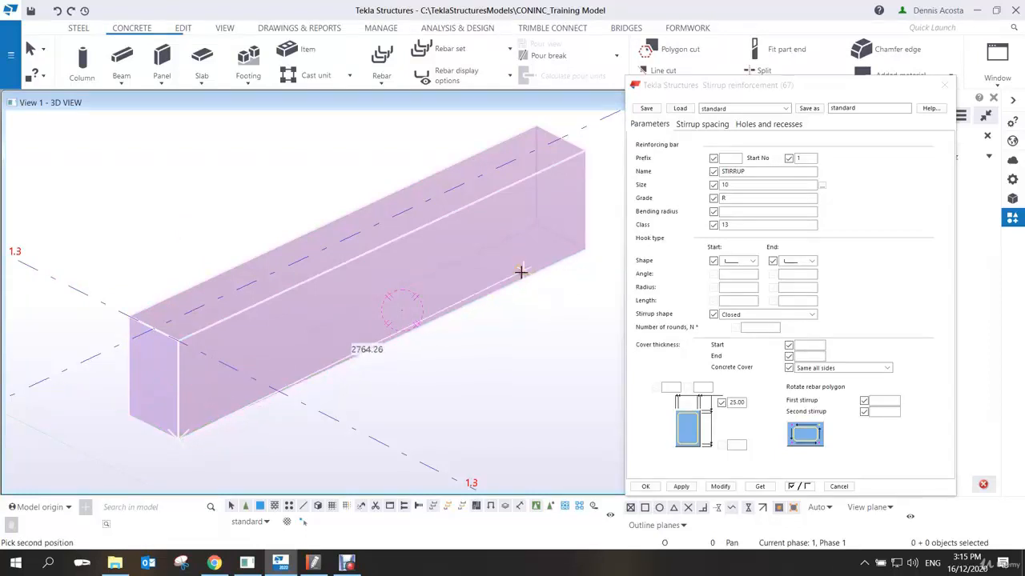
pyautogui.click(584, 249)
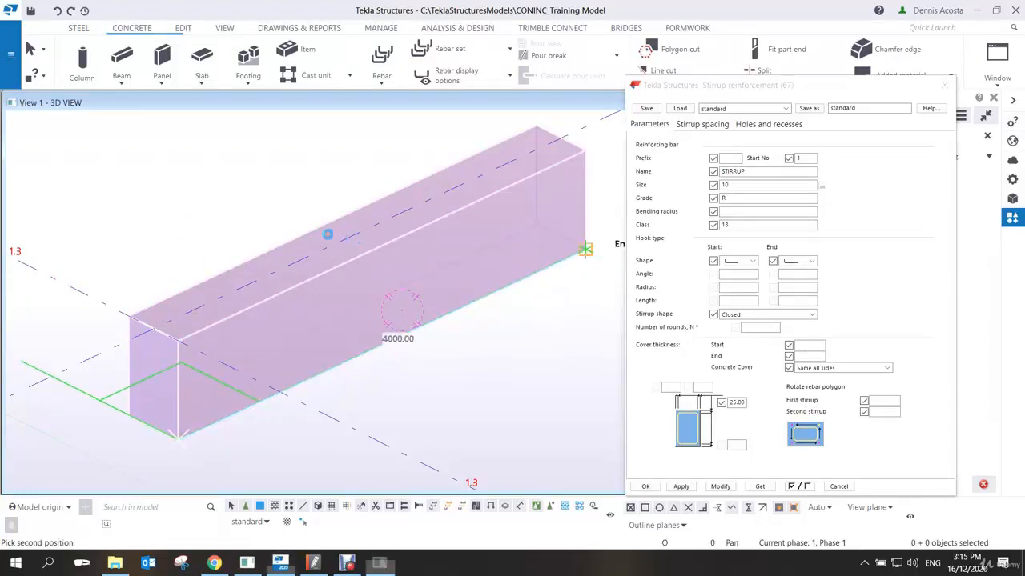
pyautogui.rightClick(291, 186)
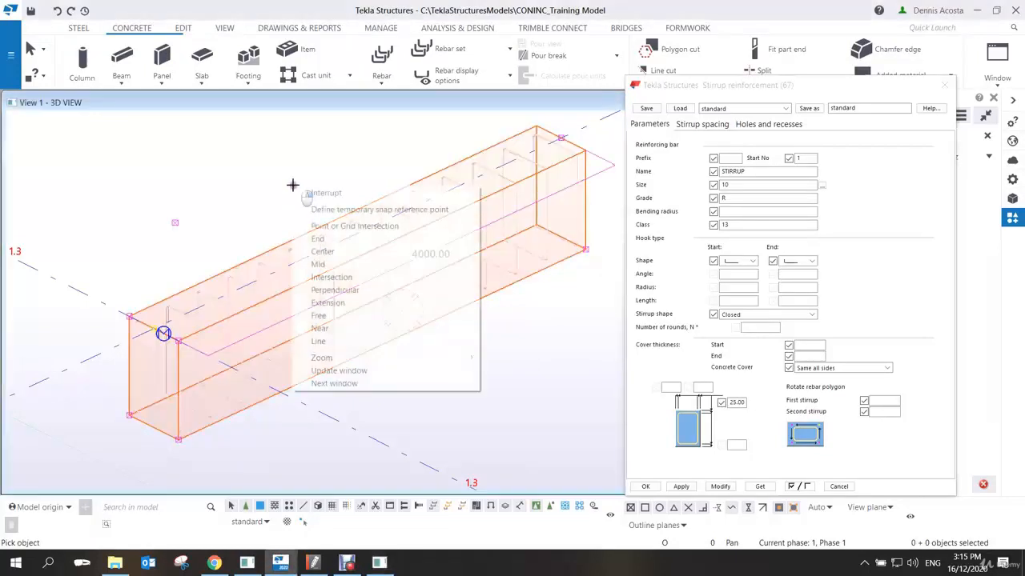
pyautogui.click(311, 193)
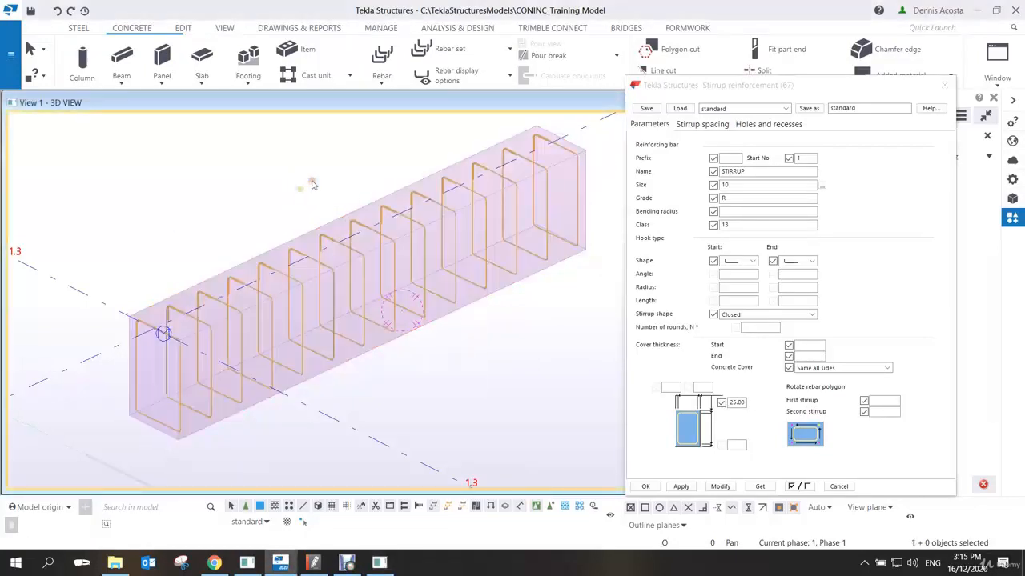
# Select the beam's stirrup reinforcement component and check its concrete cover and stirrup shape options.
pyautogui.click(335, 305)
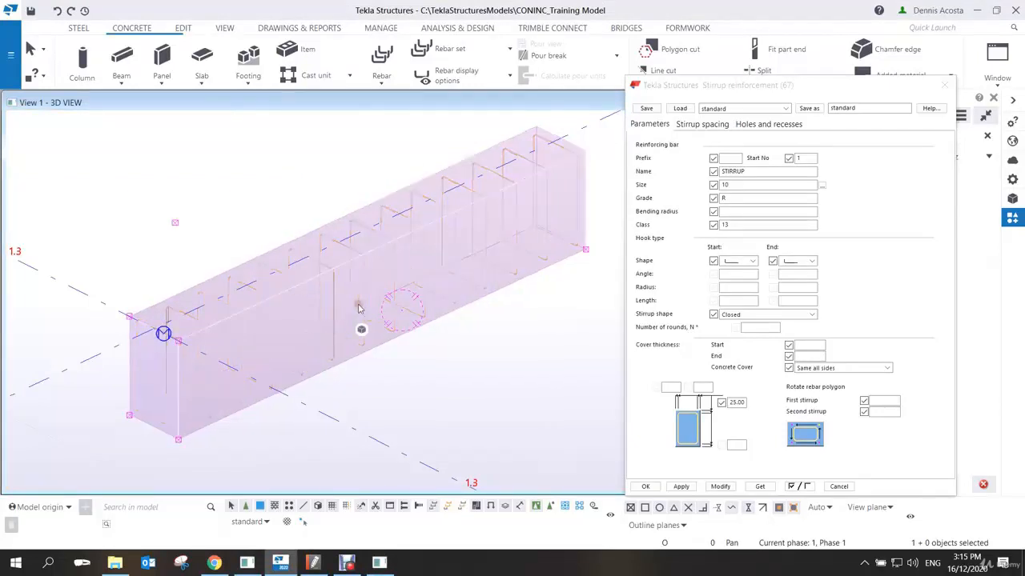
pyautogui.doubleClick(735, 404)
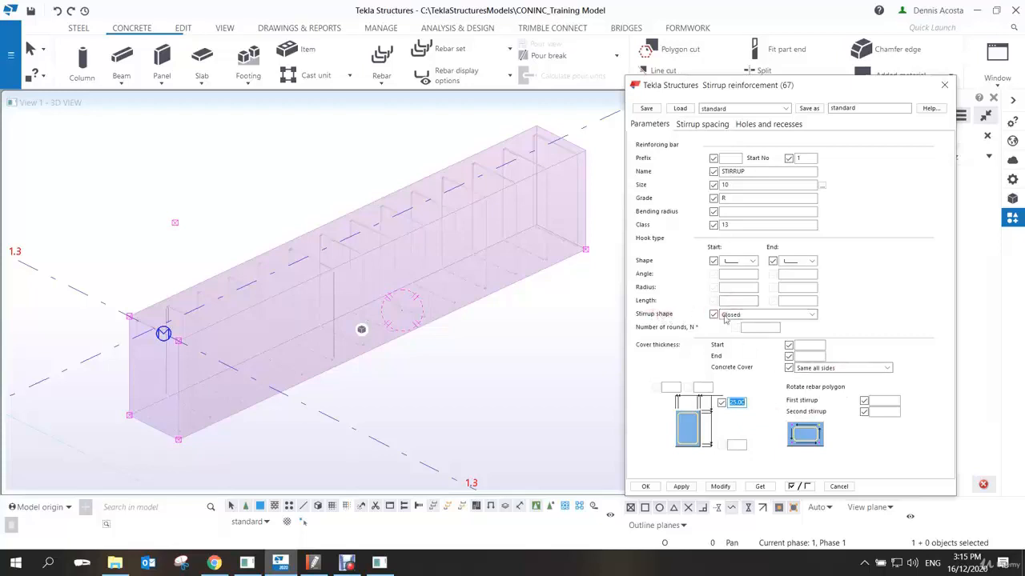
pyautogui.click(767, 319)
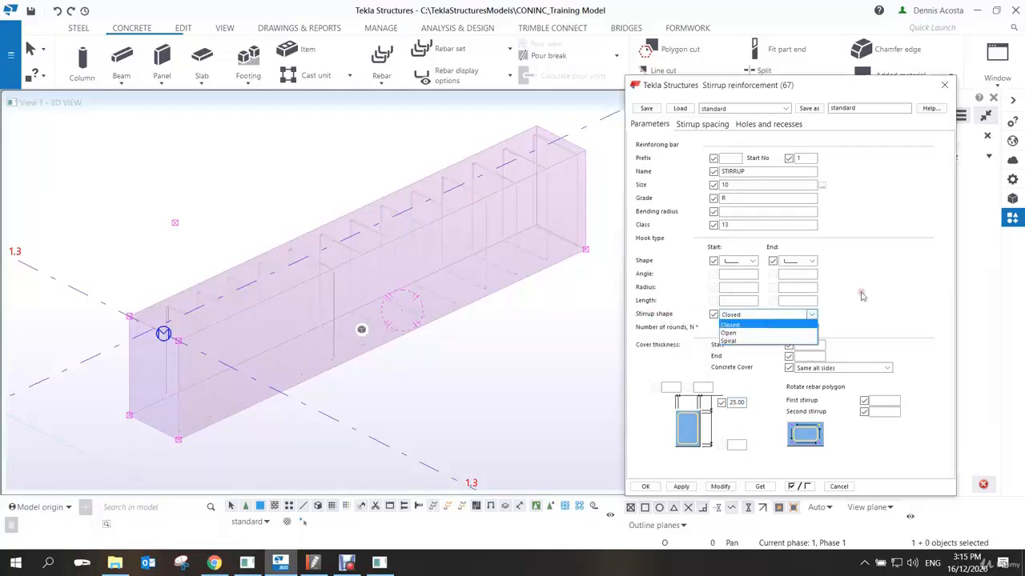
pyautogui.click(745, 335)
# Set the stirrup spacing of zones 1 and 7 to 10 stirrups each at 100 mm.
pyautogui.click(707, 126)
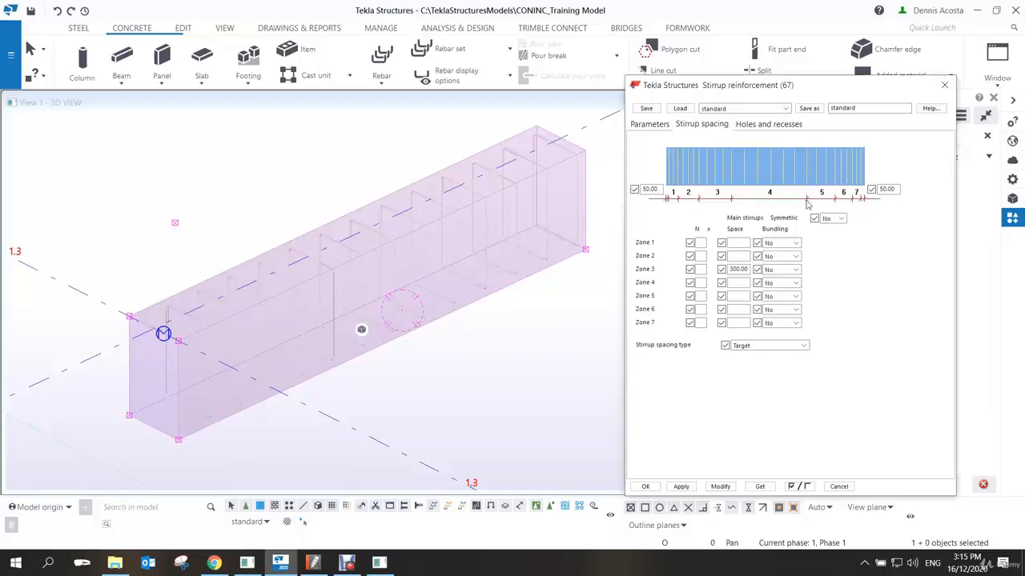
pyautogui.click(698, 242)
pyautogui.write('10')
pyautogui.click(739, 243)
pyautogui.write('100')
pyautogui.click(706, 322)
pyautogui.write('10')
pyautogui.click(738, 322)
pyautogui.write('100')
# Clear the zone 3 spacing, set the zone 4 spacing to 200 mm, and apply the changes to the beam's stirrups.
pyautogui.moveTo(748, 270); pyautogui.dragTo(690, 269)
pyautogui.write('200')
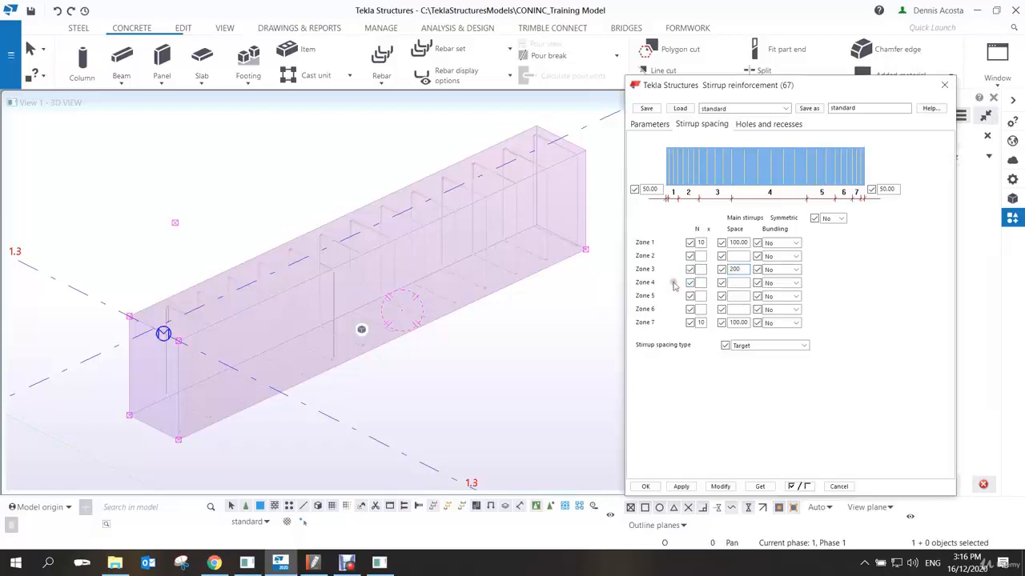
pyautogui.moveTo(748, 271); pyautogui.dragTo(709, 272)
pyautogui.press('Delete')
pyautogui.click(738, 281)
pyautogui.write('200')
pyautogui.click(720, 486)
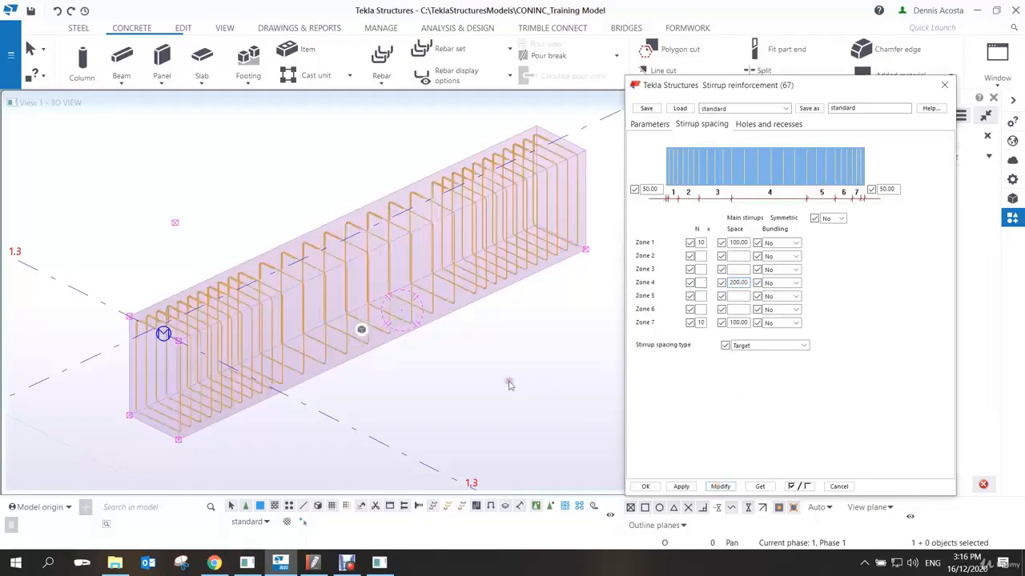
# Create a 3D view of the beam part, enlarge it, and switch it to a flat side view with transparent concrete showing the stirrups.
pyautogui.keyDown('ctrl'); pyautogui.moveTo(470, 337); pyautogui.dragTo(375, 291, button='middle'); pyautogui.keyUp('ctrl')
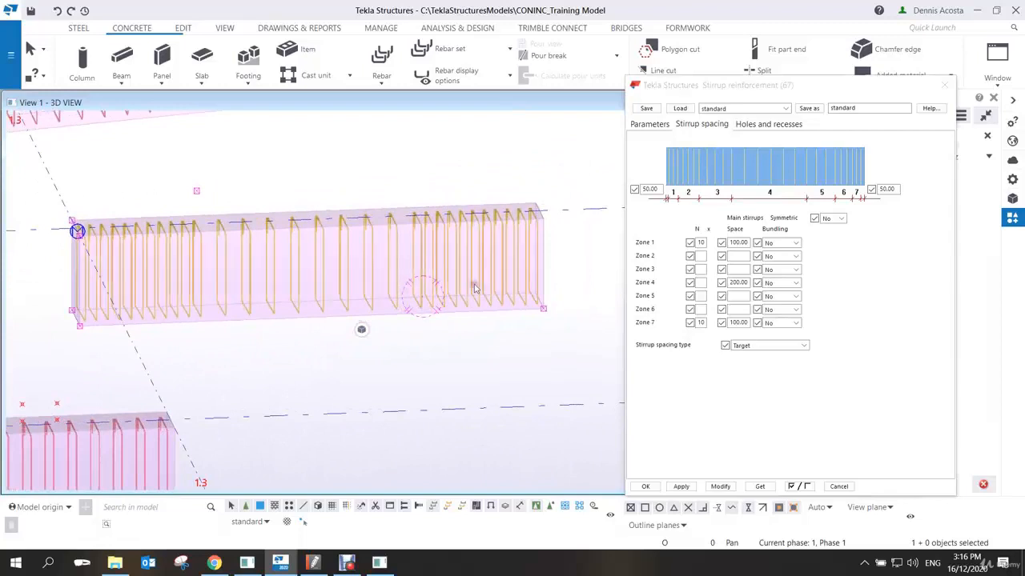
pyautogui.rightClick(449, 309)
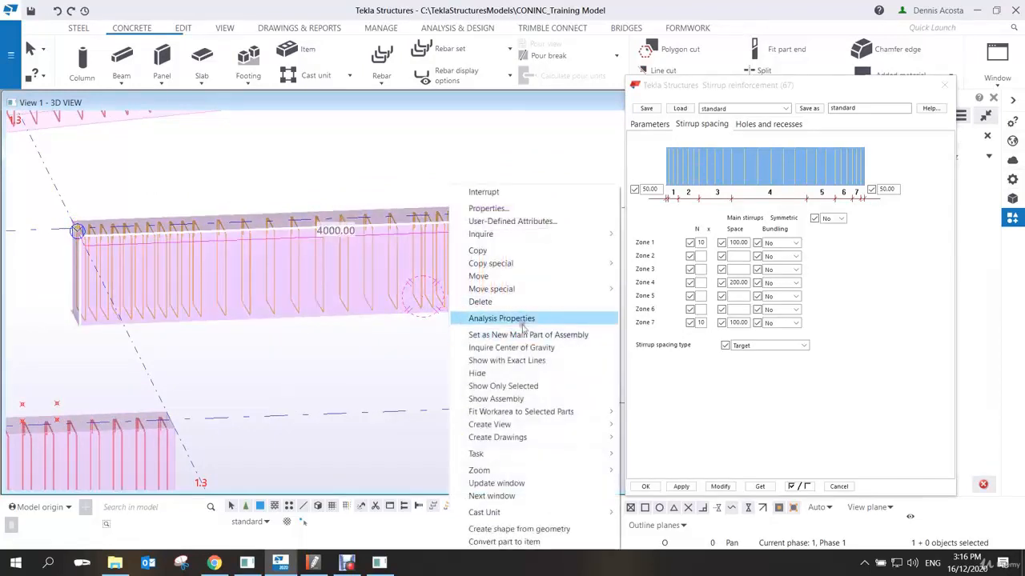
pyautogui.moveTo(528, 424)
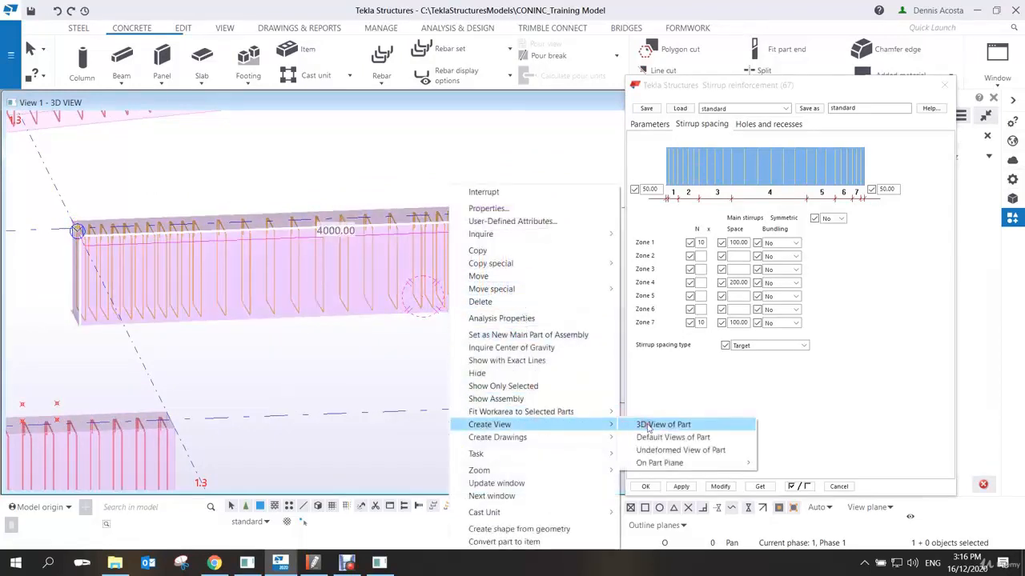
pyautogui.click(645, 425)
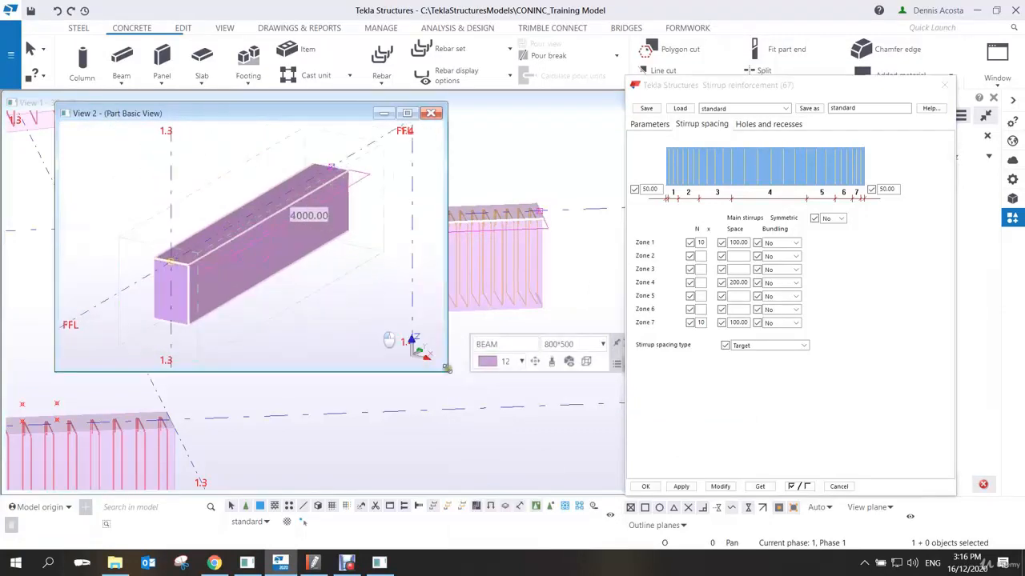
pyautogui.moveTo(399, 287); pyautogui.dragTo(361, 263, button='middle')
pyautogui.hotkey('ctrl', 'p')
pyautogui.scroll(1, 377, 280)
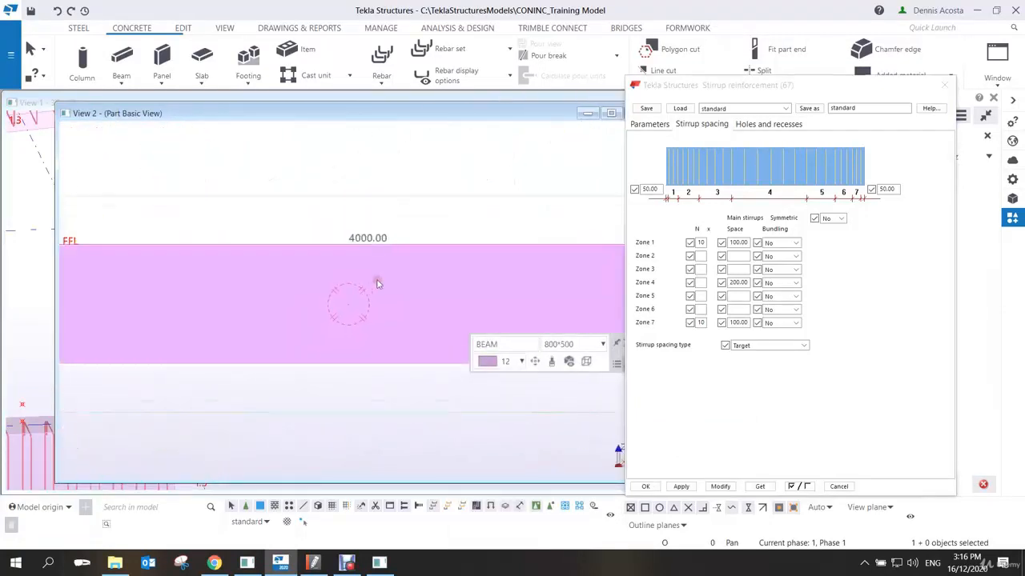
pyautogui.hotkey('ctrl', '2')
pyautogui.scroll(-3, 379, 281)
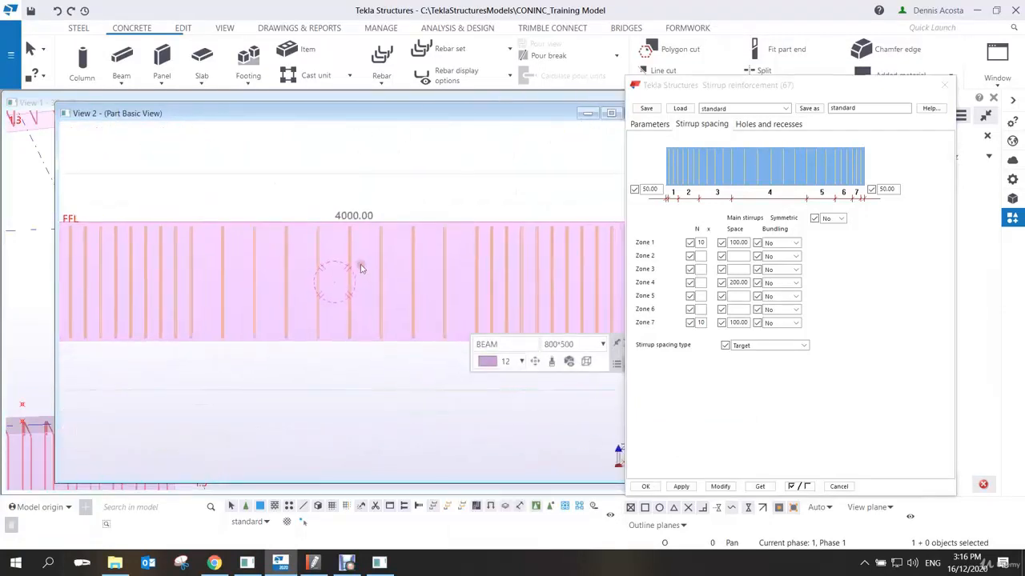
# Cut a rectangular opening about 450 by 300 mm through the middle of the beam with a polygon cut.
pyautogui.click(183, 28)
pyautogui.click(98, 48)
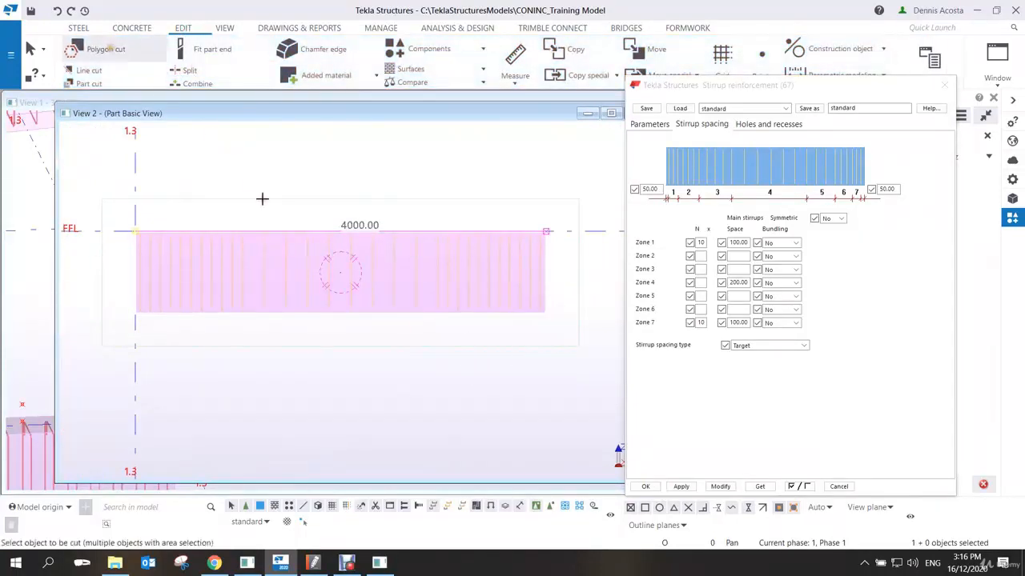
pyautogui.click(317, 238)
pyautogui.scroll(2, 328, 248)
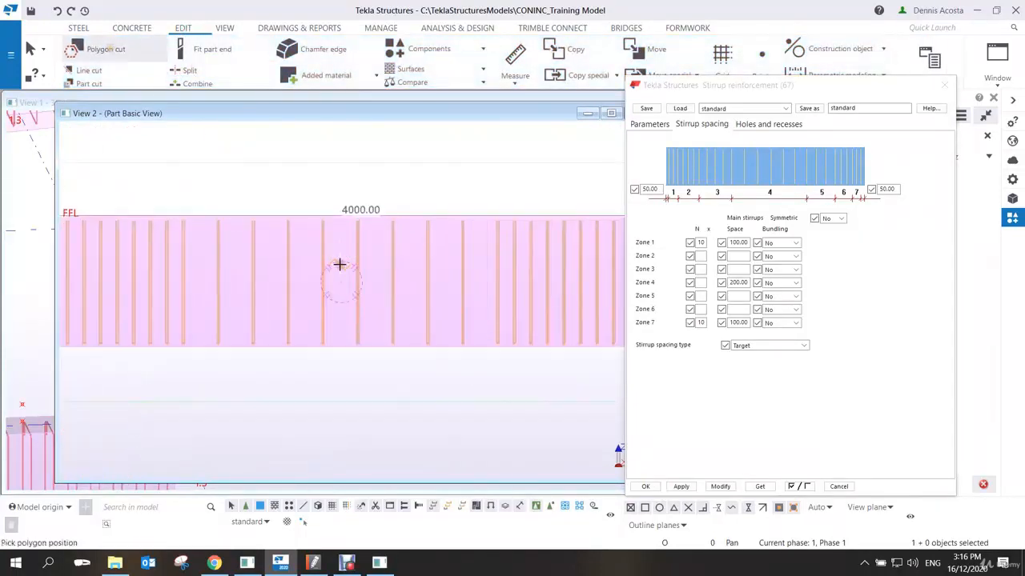
pyautogui.click(341, 264)
pyautogui.click(413, 266)
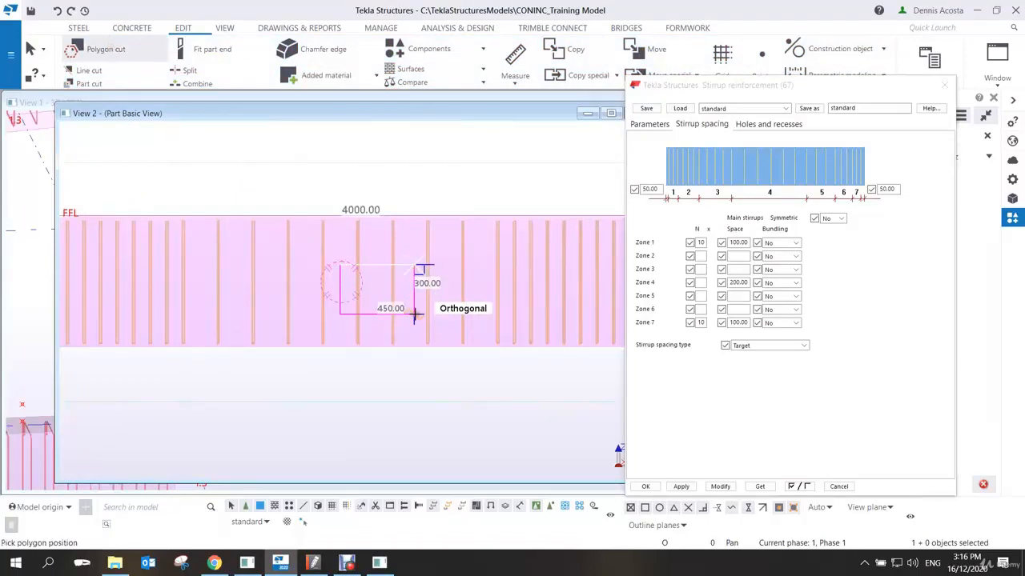
pyautogui.click(414, 314)
pyautogui.click(341, 314)
pyautogui.click(341, 265)
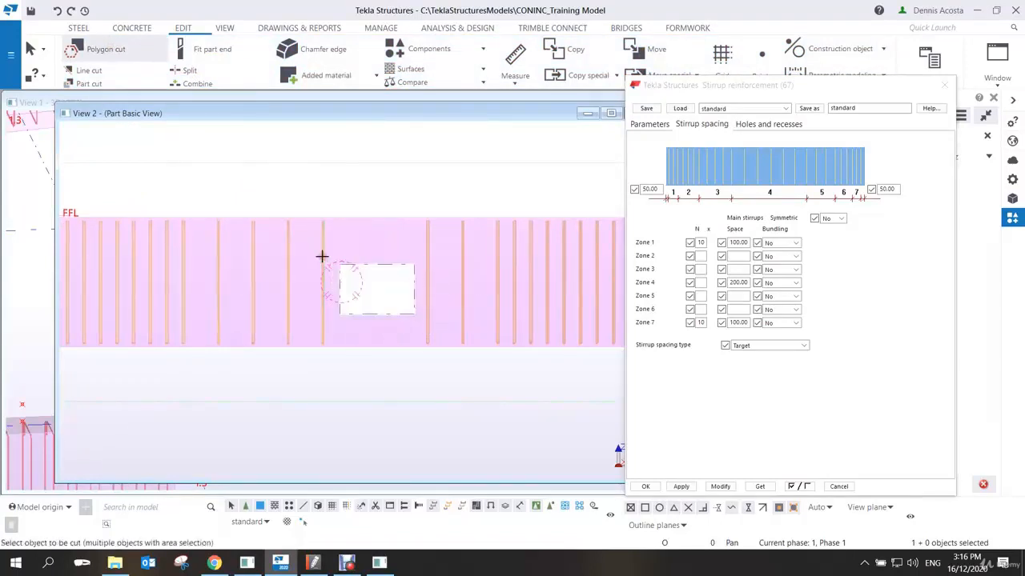
pyautogui.scroll(1, 451, 426)
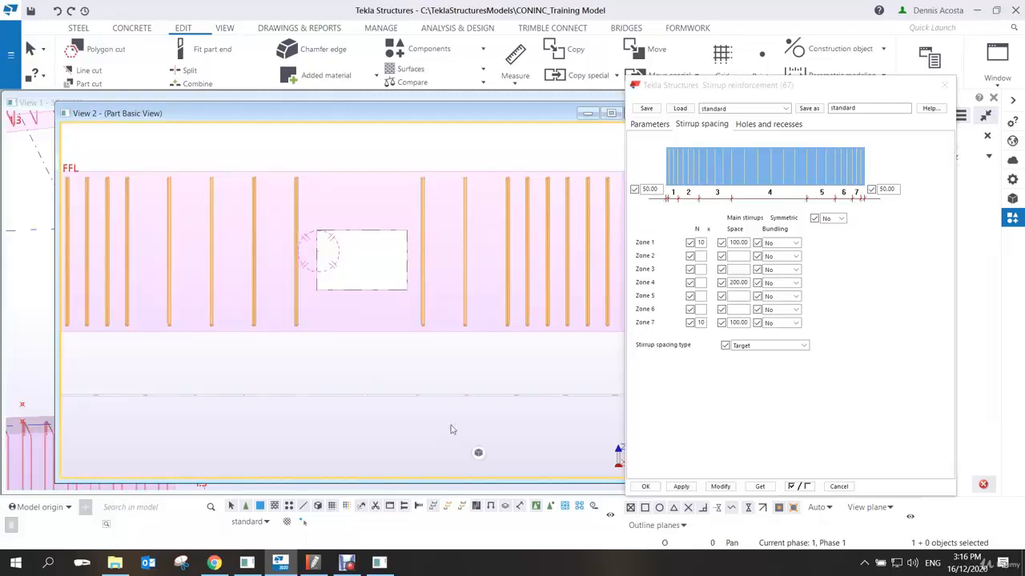
# Set the holes and recesses behaviour to keep cut stirrups above and below the opening, and apply it to the stirrup component.
pyautogui.click(767, 124)
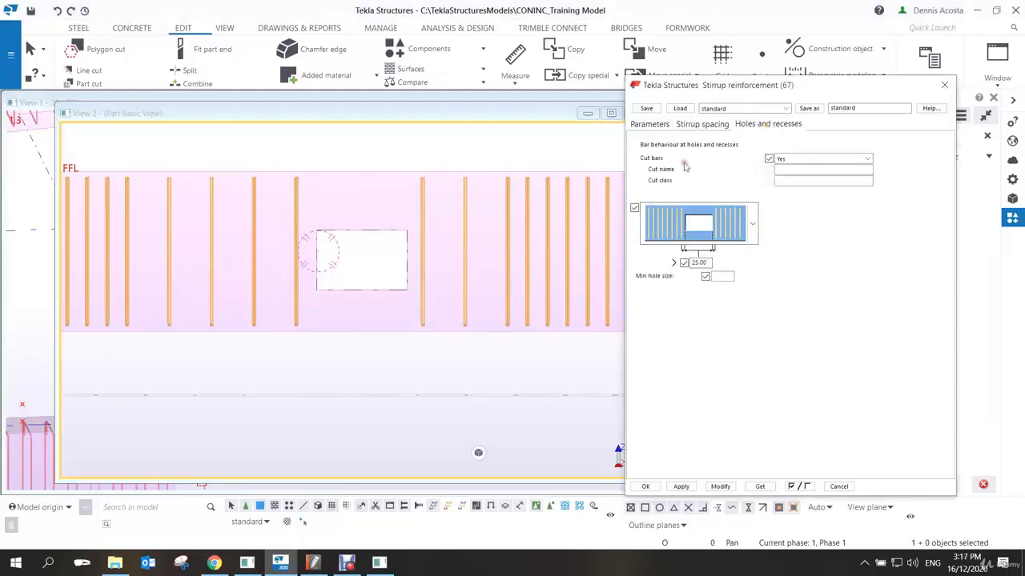
pyautogui.click(753, 225)
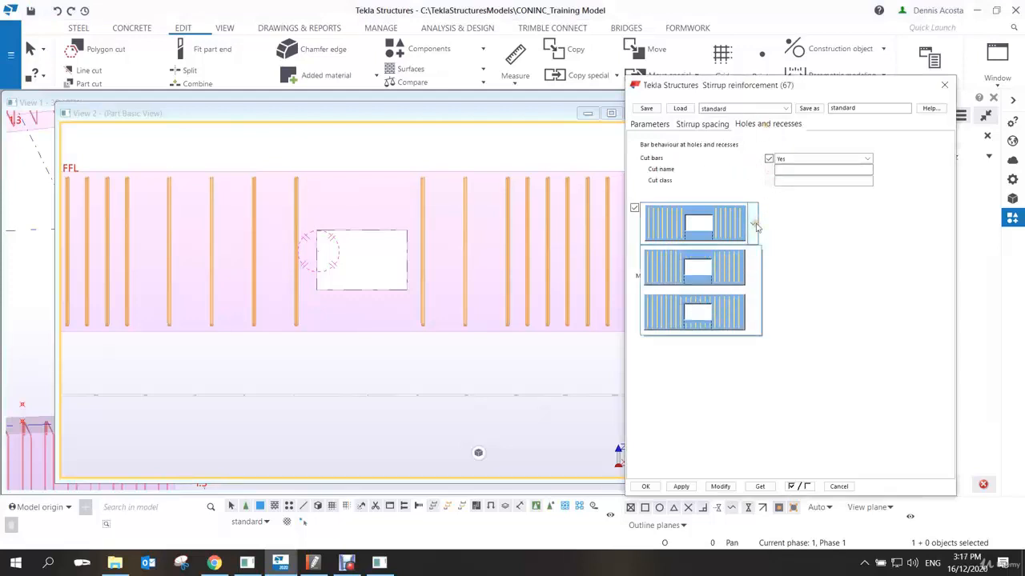
pyautogui.click(733, 320)
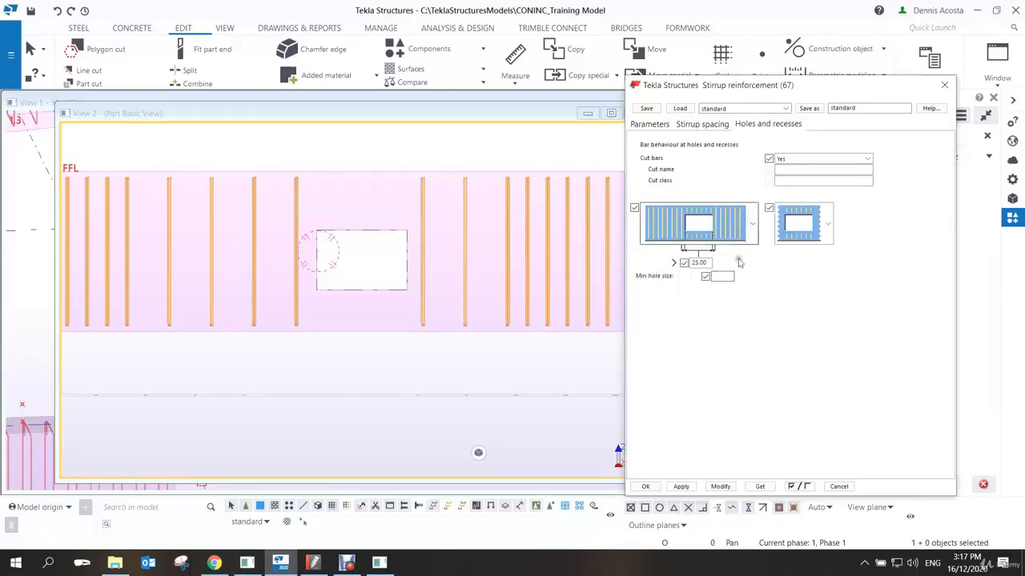
pyautogui.click(719, 486)
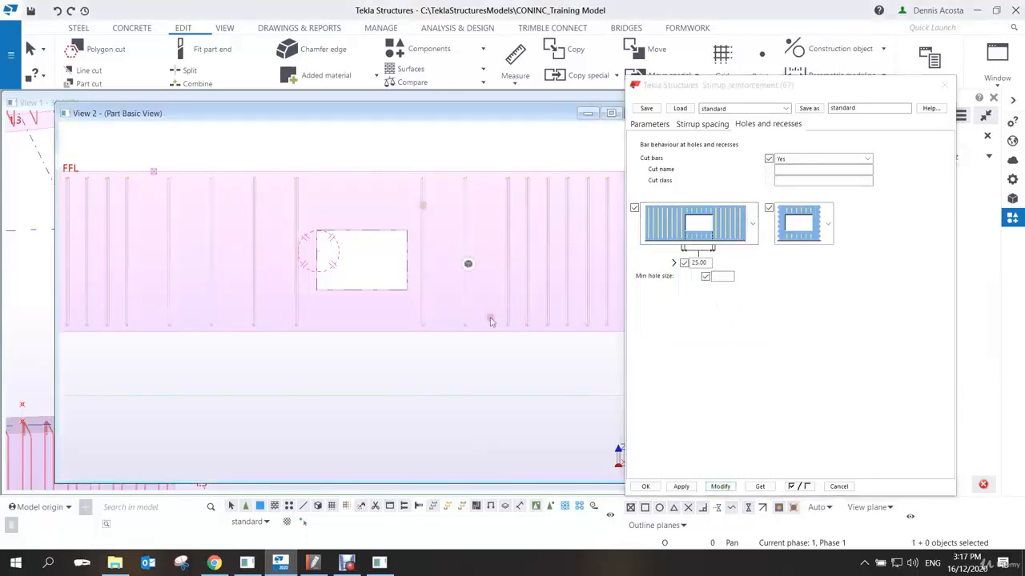
pyautogui.click(720, 487)
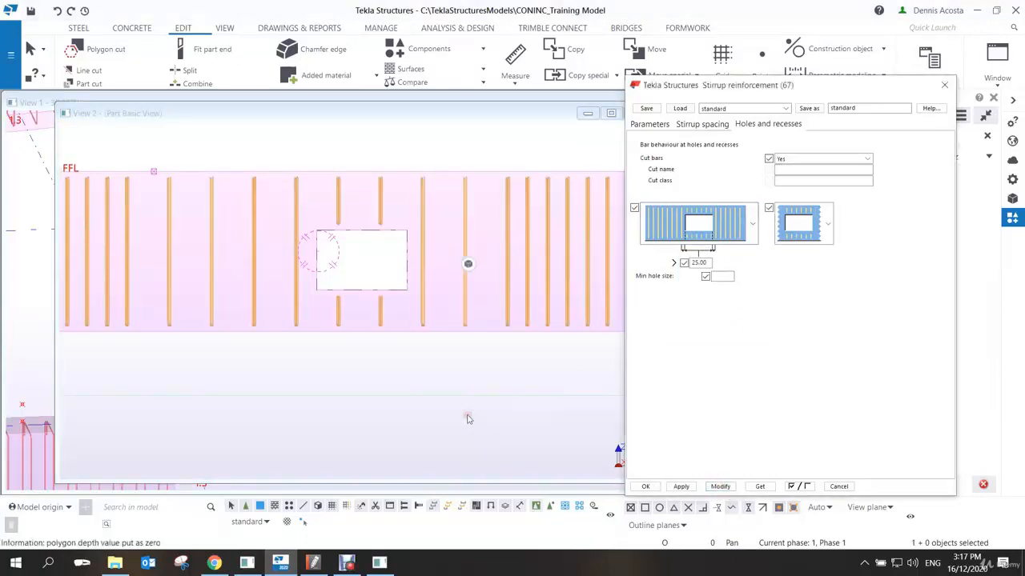
# Inspect the stirrups around the opening in 3D, and close the component settings and the part view.
pyautogui.keyDown('ctrl'); pyautogui.moveTo(448, 407); pyautogui.dragTo(438, 338, button='middle'); pyautogui.keyUp('ctrl')
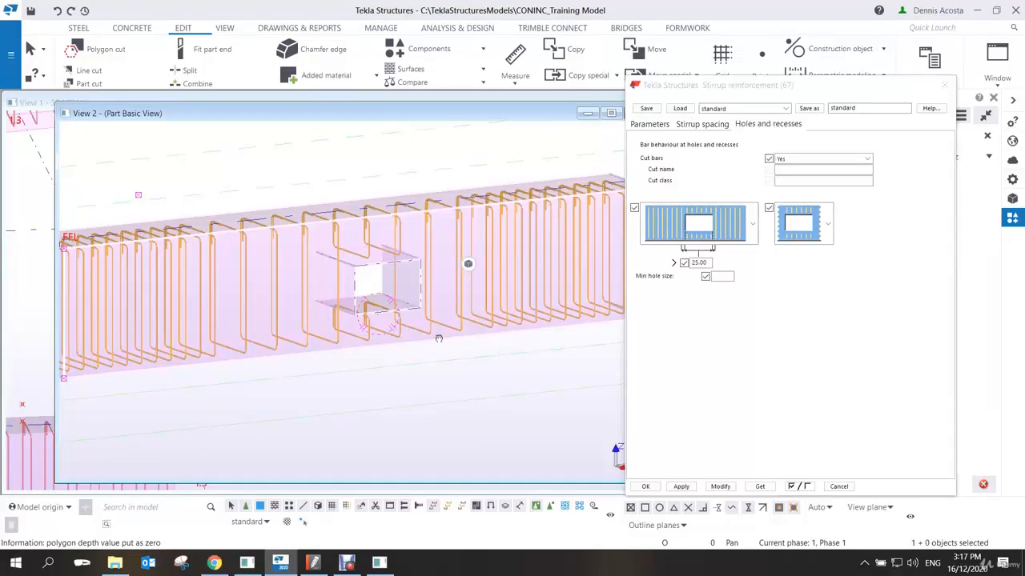
pyautogui.scroll(-5, 439, 339)
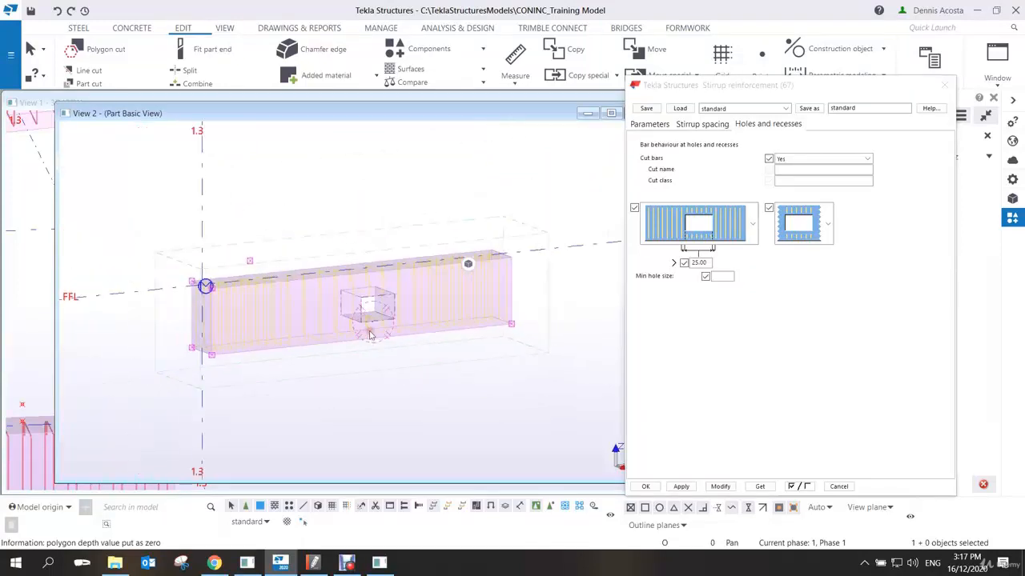
pyautogui.keyDown('ctrl'); pyautogui.moveTo(431, 351); pyautogui.dragTo(428, 353, button='middle'); pyautogui.keyUp('ctrl')
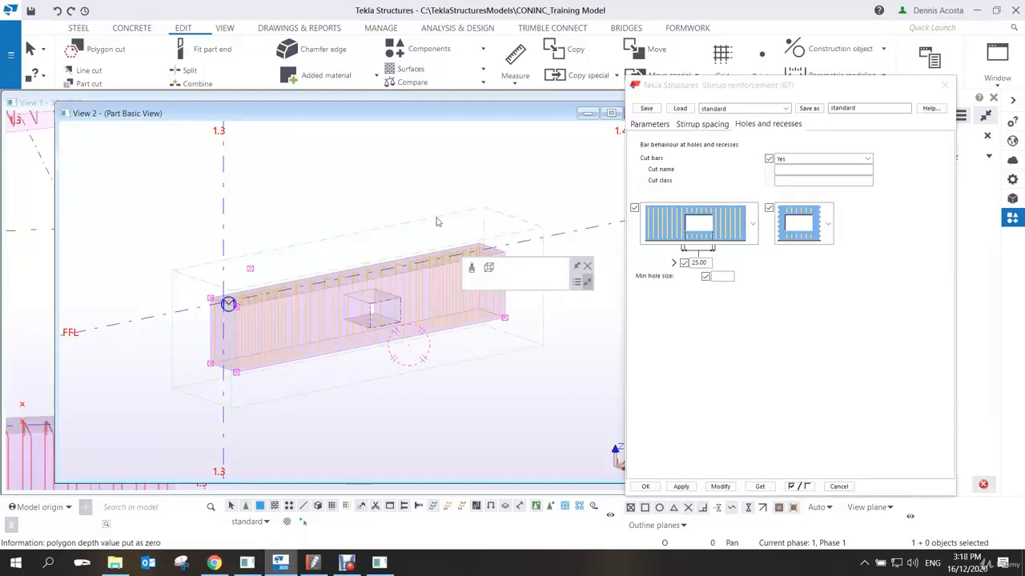
pyautogui.click(946, 86)
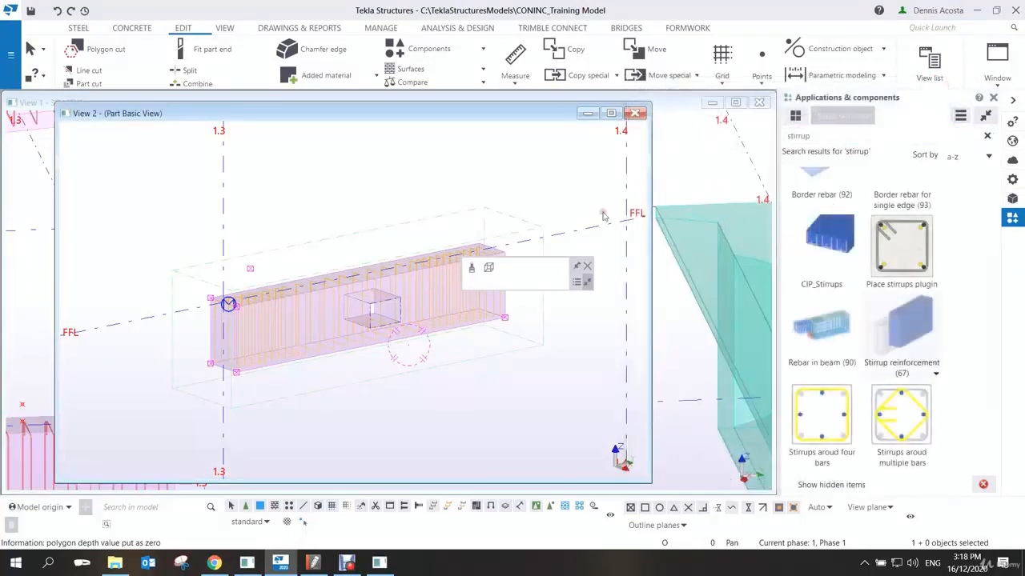
pyautogui.click(636, 114)
# Examine the building frame's pad footings and columns around grid lines A1 to A3.
pyautogui.scroll(-4, 501, 281)
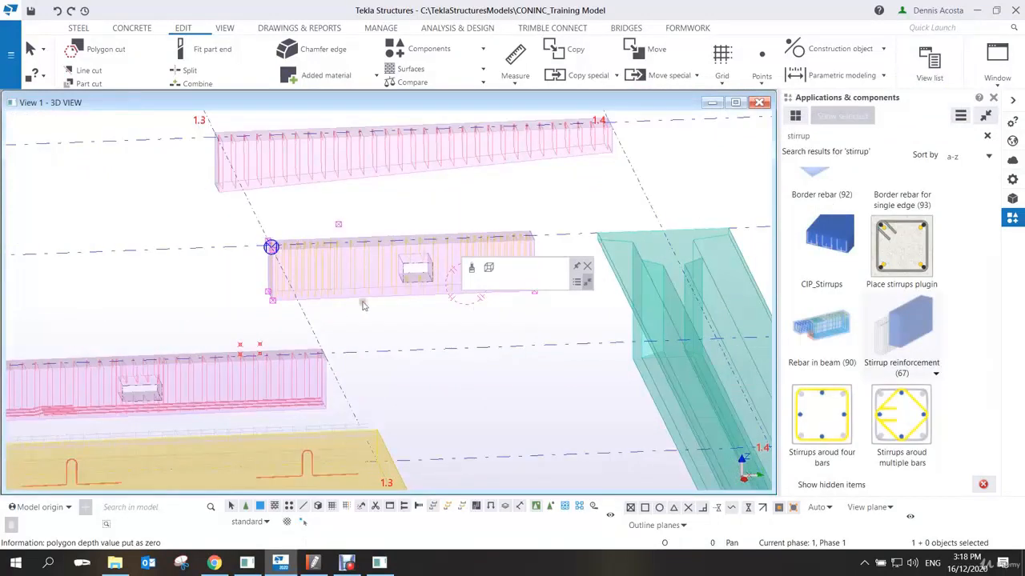
pyautogui.moveTo(361, 305)
pyautogui.keyDown('ctrl'); pyautogui.mouseDown(button='middle')
pyautogui.moveTo(512, 325)
pyautogui.moveTo(365, 308)
pyautogui.mouseUp(button='middle'); pyautogui.keyUp('ctrl')
pyautogui.scroll(-3, 425, 324)
pyautogui.scroll(-2, 448, 324)
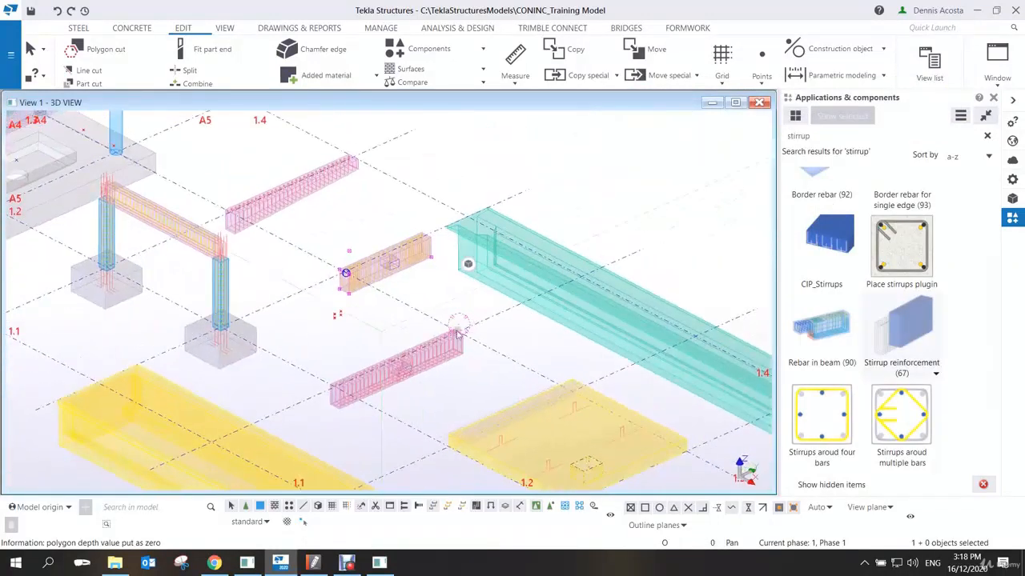
pyautogui.scroll(-5, 384, 289)
pyautogui.moveTo(462, 312)
pyautogui.keyDown('ctrl'); pyautogui.mouseDown(button='middle')
pyautogui.moveTo(413, 311)
pyautogui.moveTo(570, 204)
pyautogui.mouseUp(button='middle'); pyautogui.keyUp('ctrl')
pyautogui.scroll(5, 254, 214)
pyautogui.moveTo(237, 213); pyautogui.dragTo(480, 304, button='middle')
pyautogui.keyDown('ctrl'); pyautogui.moveTo(266, 260); pyautogui.dragTo(325, 366, button='middle'); pyautogui.keyUp('ctrl')
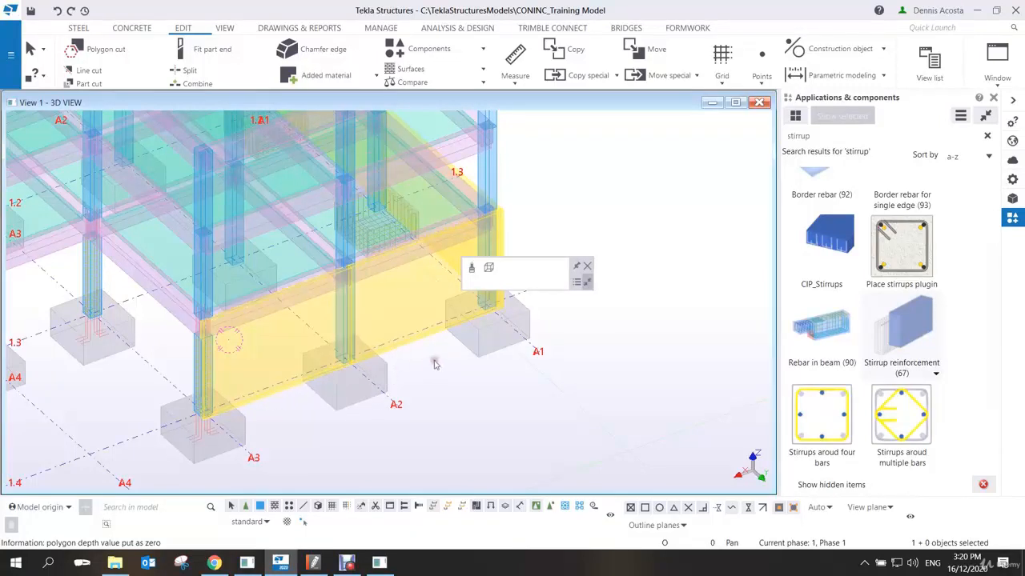
pyautogui.moveTo(425, 358); pyautogui.dragTo(421, 372, button='middle')
pyautogui.scroll(-2, 421, 373)
# Search the components catalog for "77", open the Pad footing reinforcement (77) settings, and review its primary and secondary bar parameters.
pyautogui.moveTo(823, 139); pyautogui.dragTo(723, 142)
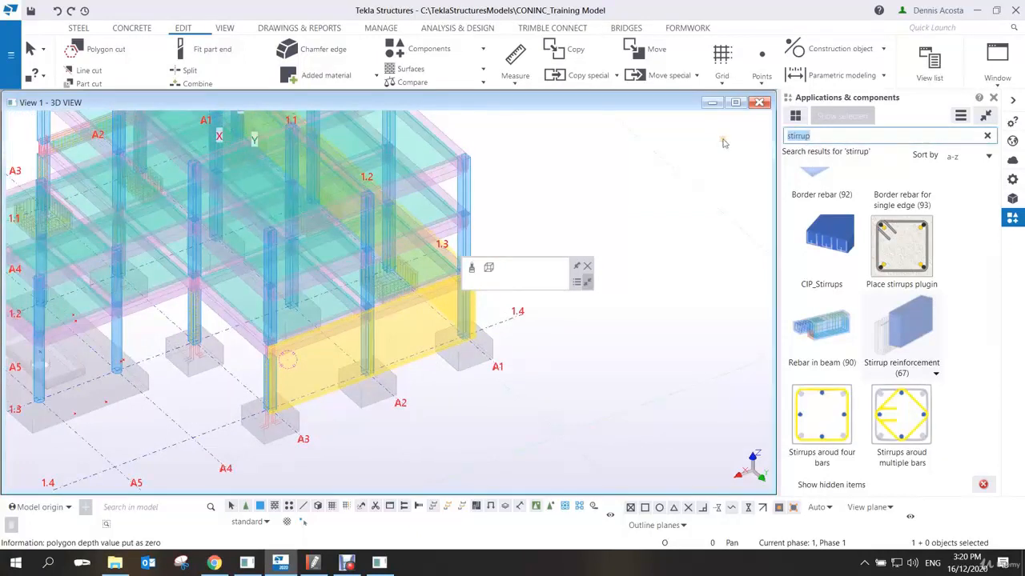
pyautogui.write('77')
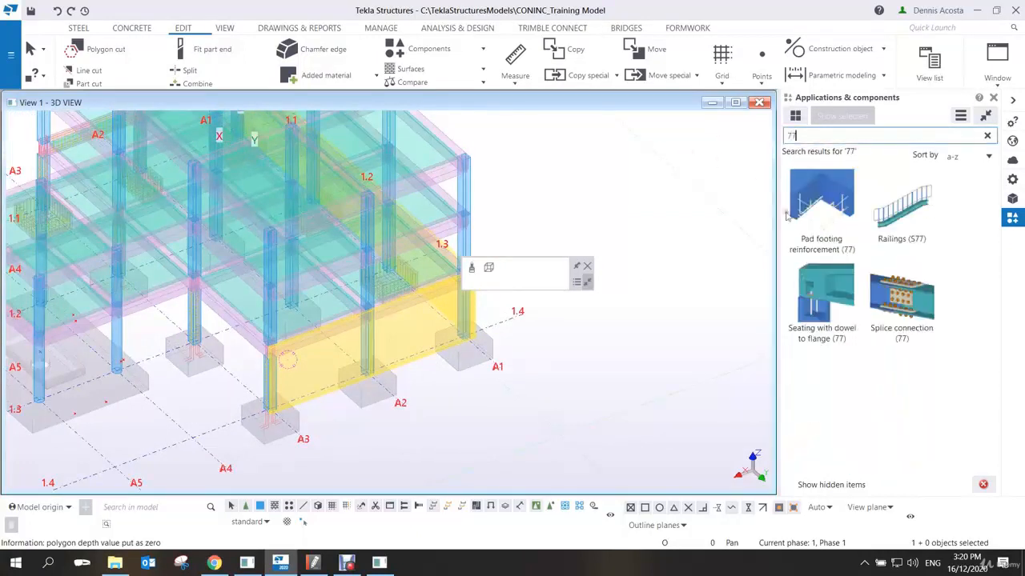
pyautogui.click(832, 210)
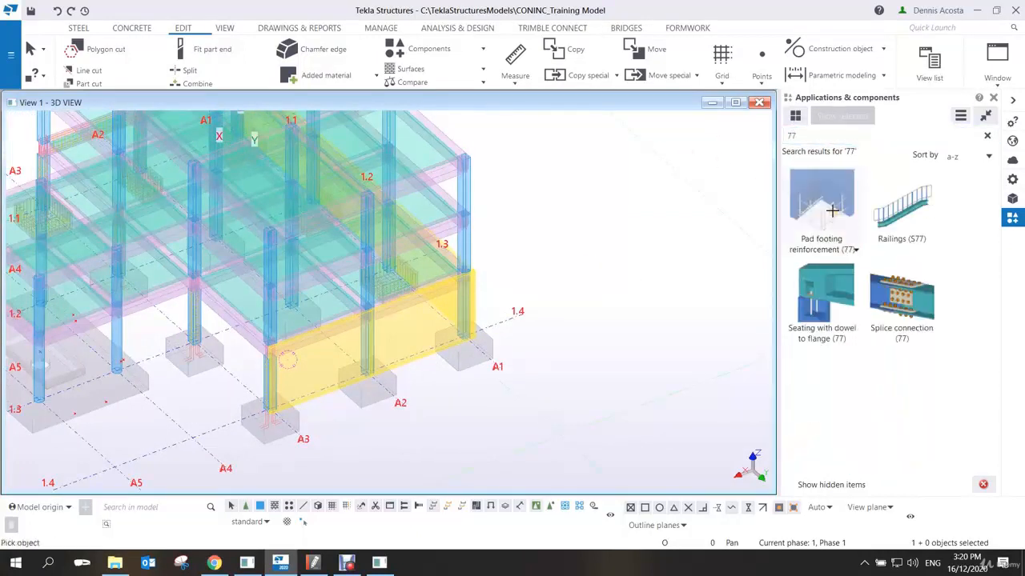
pyautogui.doubleClick(832, 211)
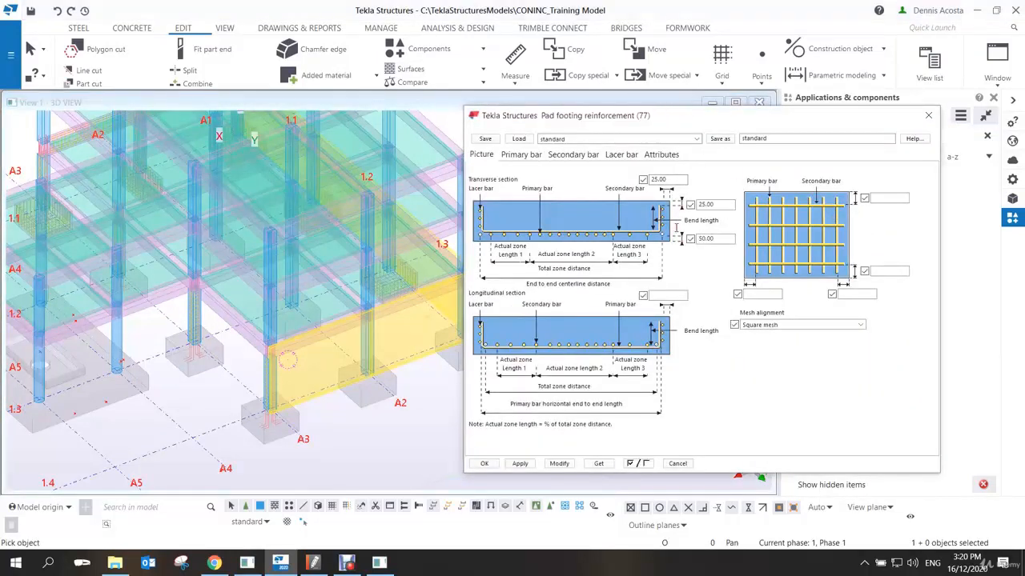
pyautogui.click(524, 156)
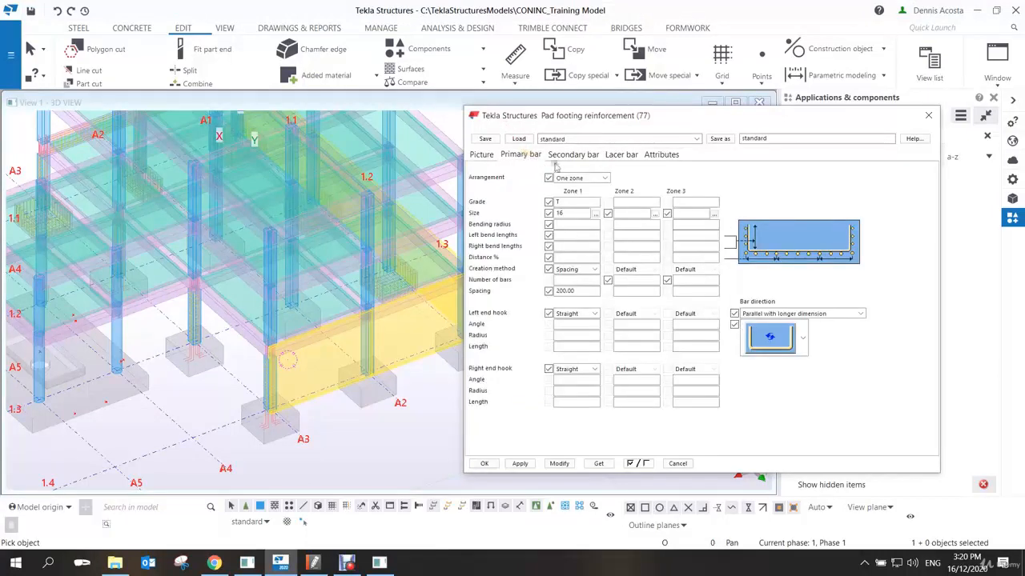
pyautogui.click(573, 156)
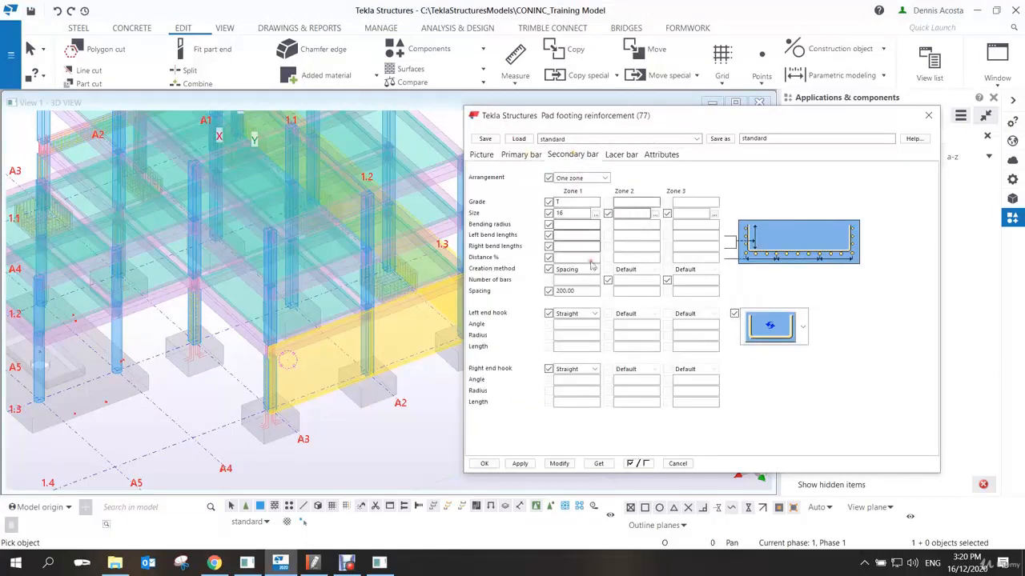
# Review the lacer bar parameters, accept the Pad footing reinforcement (77) settings, and reinforce the pad footing at grid 1.4/A3.
pyautogui.click(621, 155)
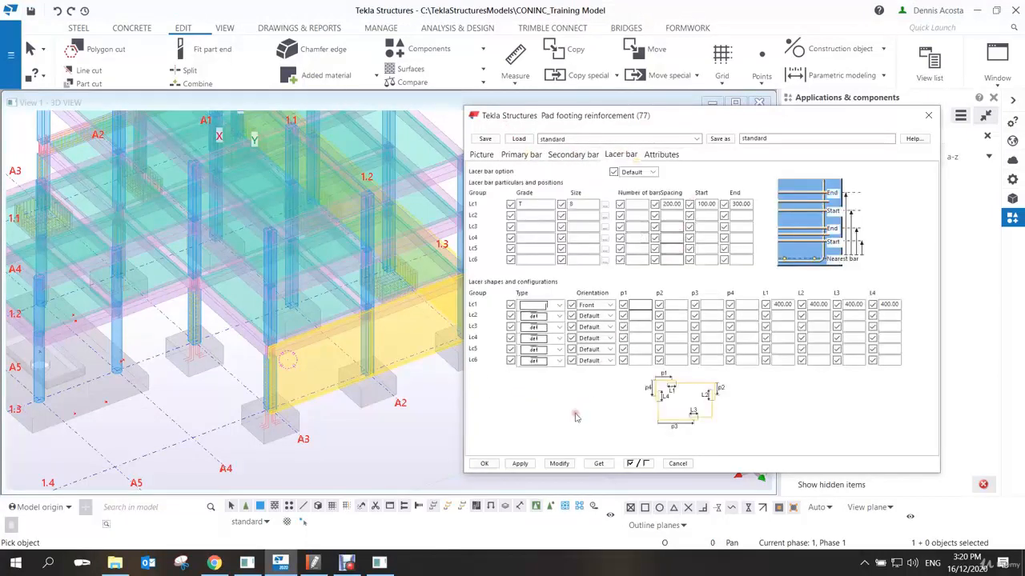
pyautogui.click(483, 463)
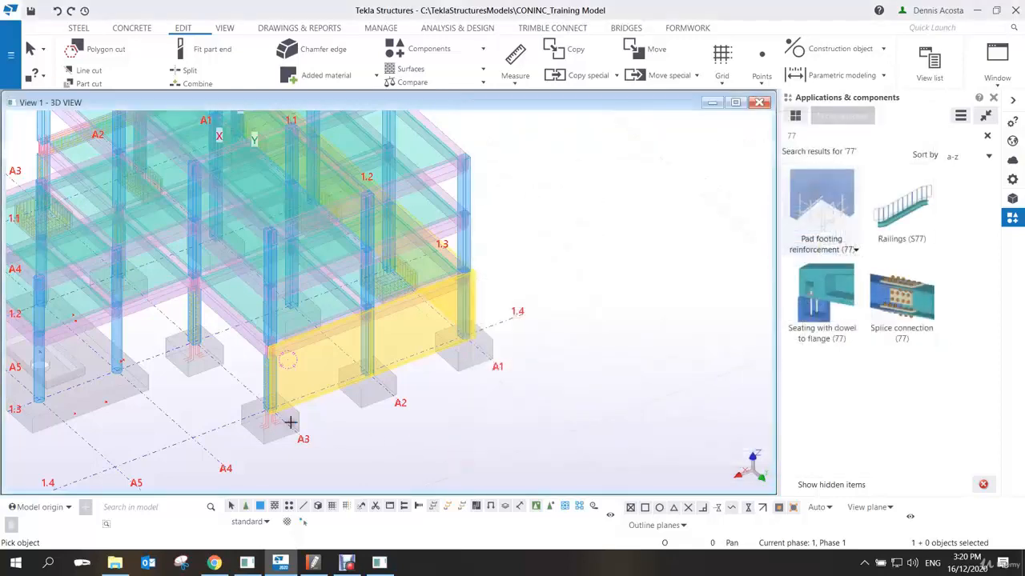
pyautogui.moveTo(290, 421); pyautogui.dragTo(555, 345, button='middle')
pyautogui.scroll(6, 564, 348)
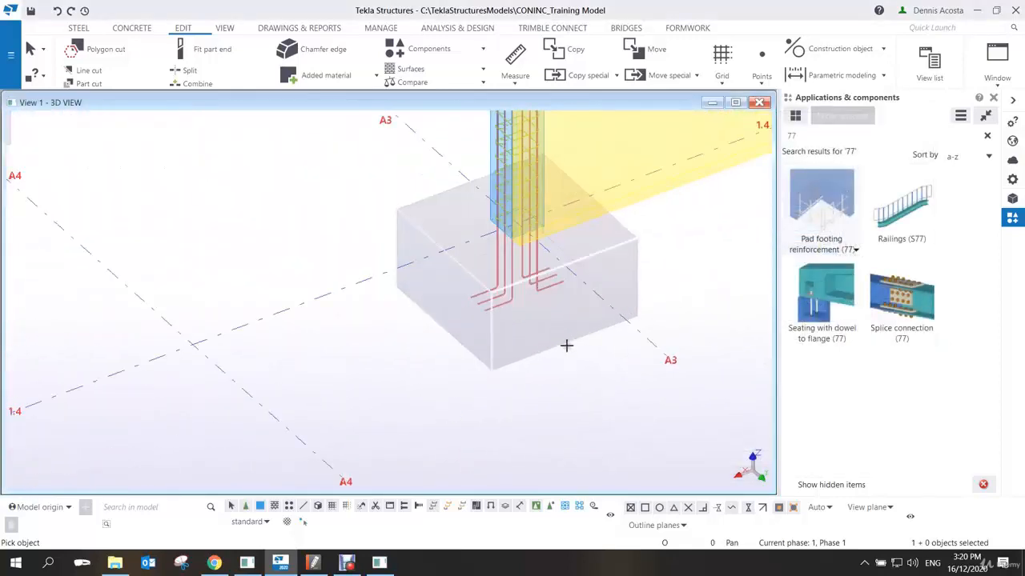
pyautogui.scroll(5, 565, 345)
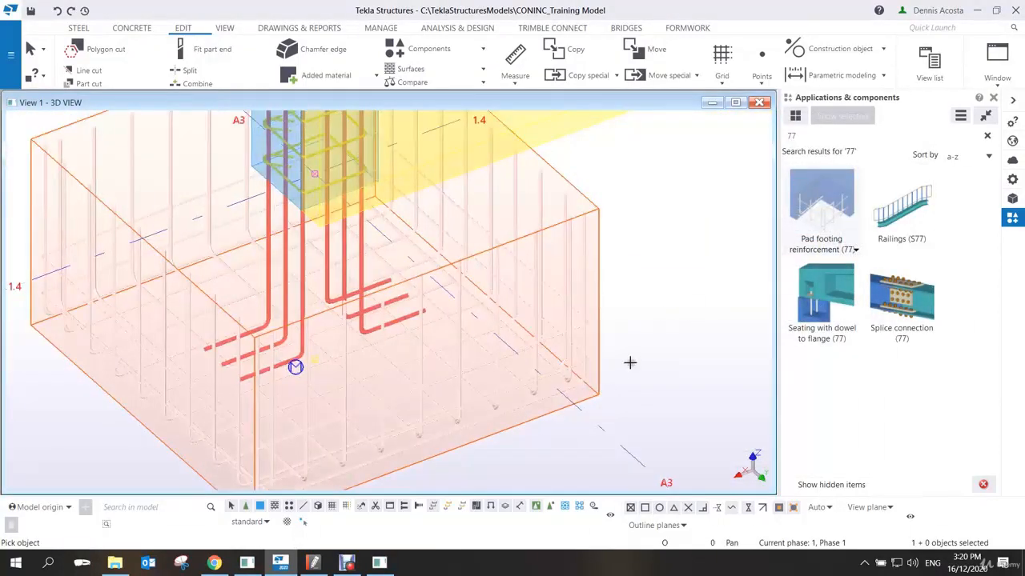
pyautogui.scroll(-3, 643, 323)
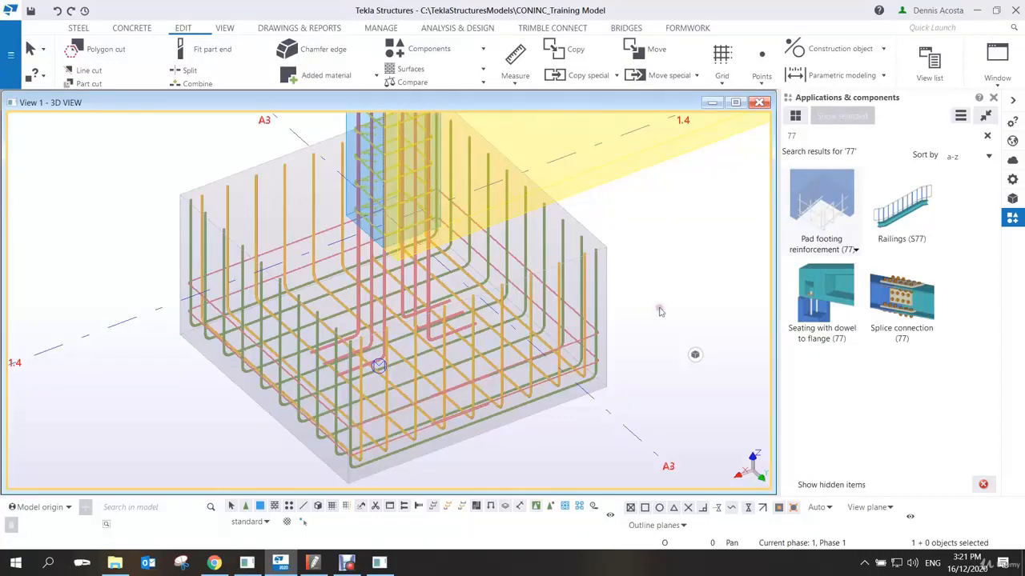
# Search the components catalog for "83" and open the Rectangular column reinforcement (83) settings.
pyautogui.scroll(-4, 664, 328)
pyautogui.scroll(-3, 601, 320)
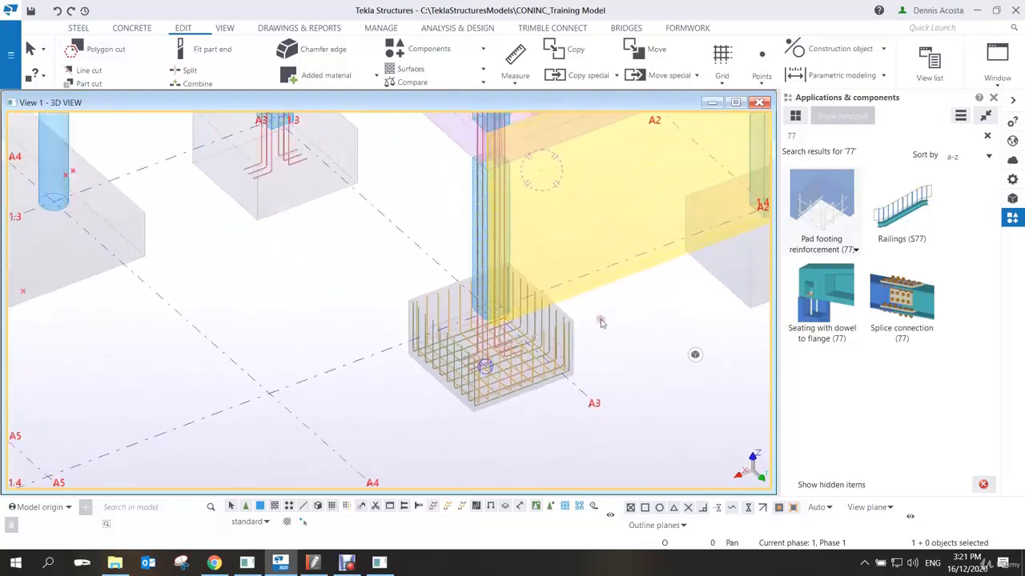
pyautogui.moveTo(411, 246); pyautogui.dragTo(550, 348, button='middle')
pyautogui.scroll(-3, 531, 320)
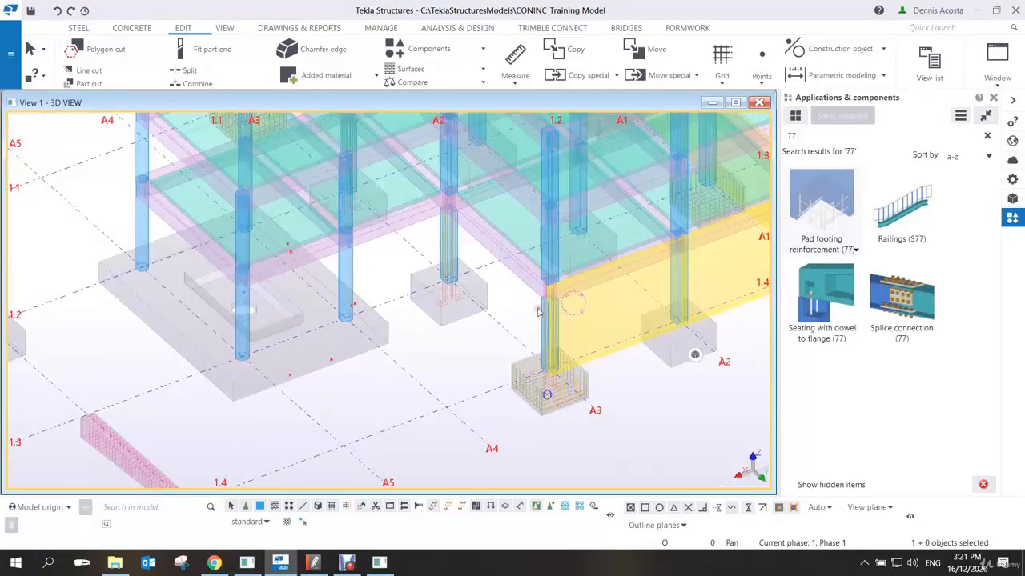
pyautogui.scroll(5, 400, 344)
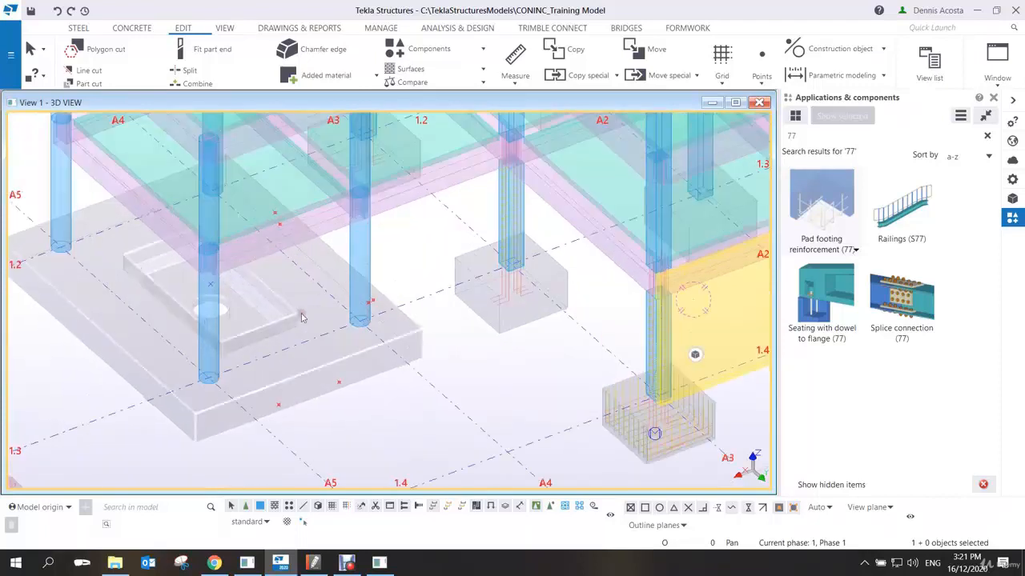
pyautogui.press('BackSpace')
pyautogui.press('BackSpace')
pyautogui.write('83')
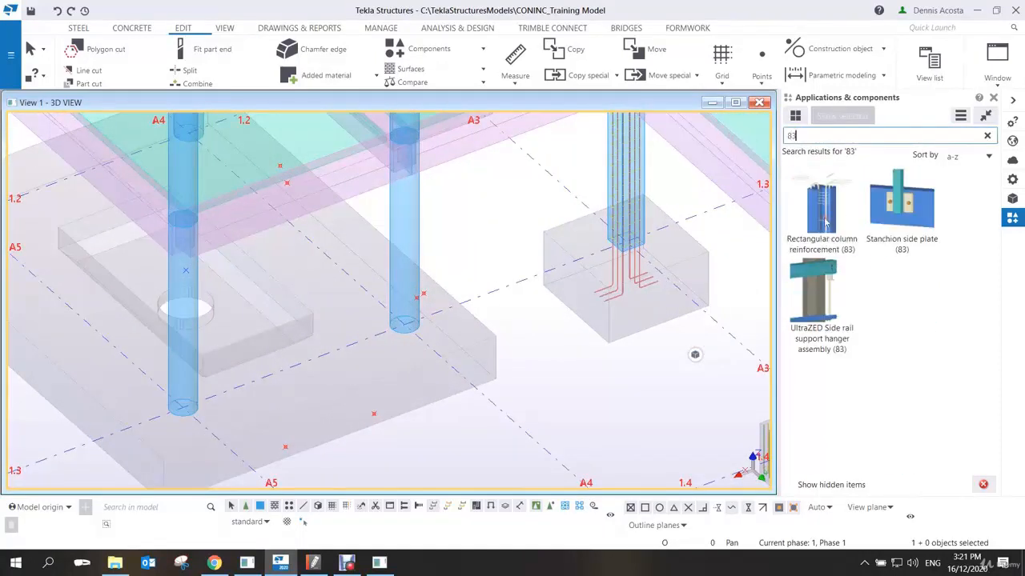
pyautogui.click(825, 221)
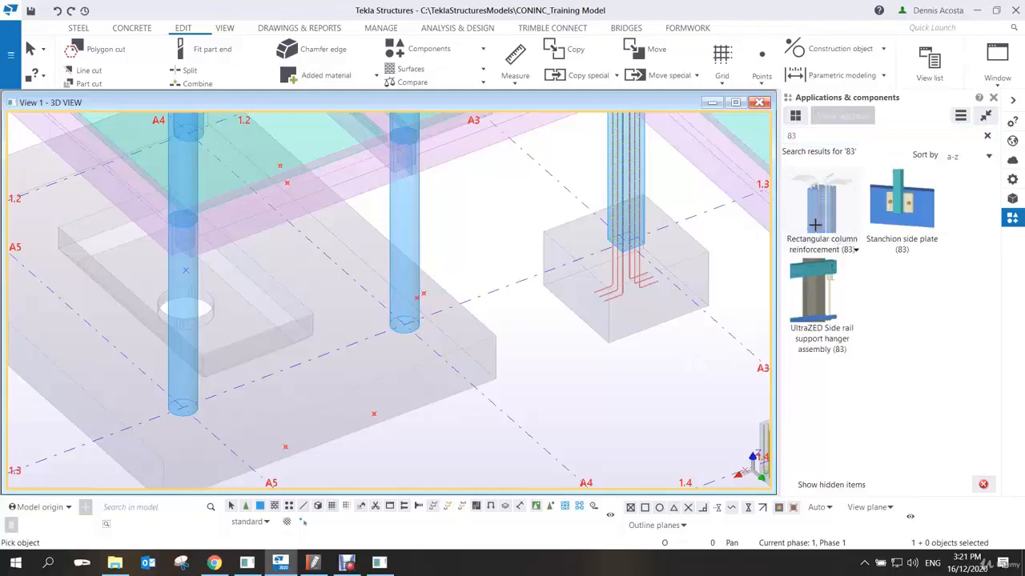
pyautogui.doubleClick(825, 222)
# Apply Rectangular column reinforcement (83) with the standard settings to the upper-storey column above the projecting starter bars, and close the settings.
pyautogui.moveTo(362, 296); pyautogui.dragTo(210, 295, button='middle')
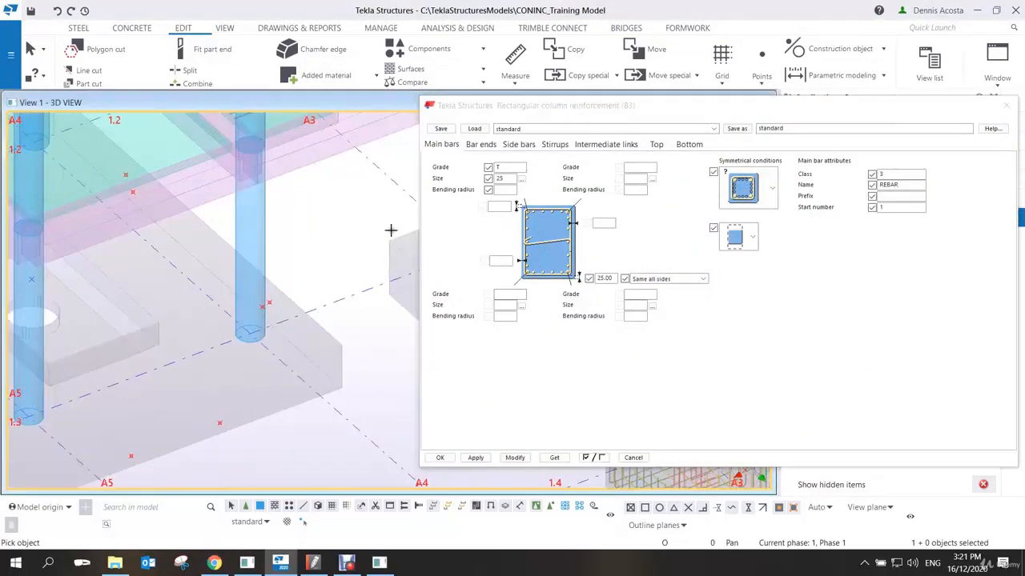
pyautogui.moveTo(391, 229); pyautogui.dragTo(192, 399, button='middle')
pyautogui.scroll(4, 299, 211)
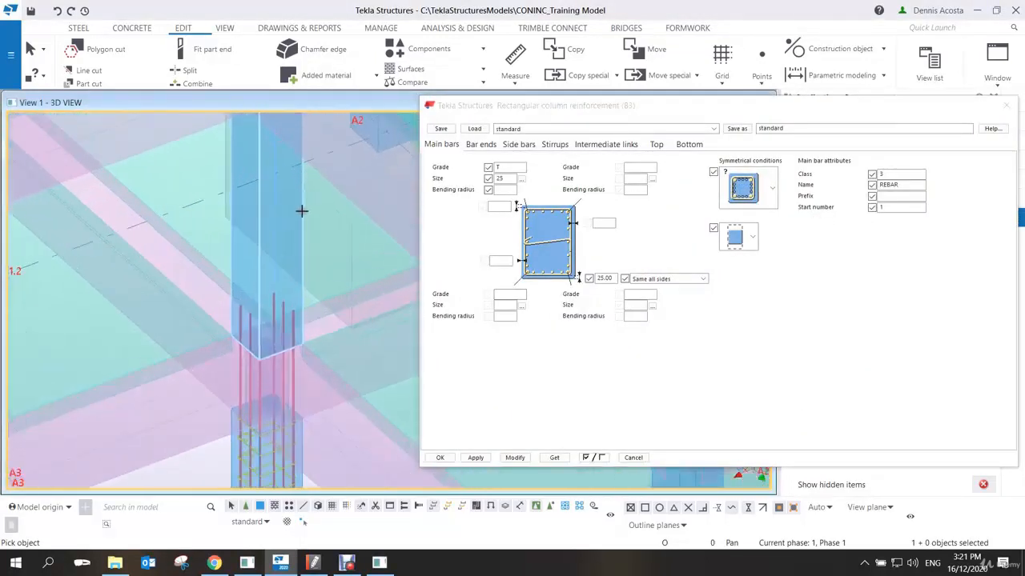
pyautogui.scroll(5, 293, 289)
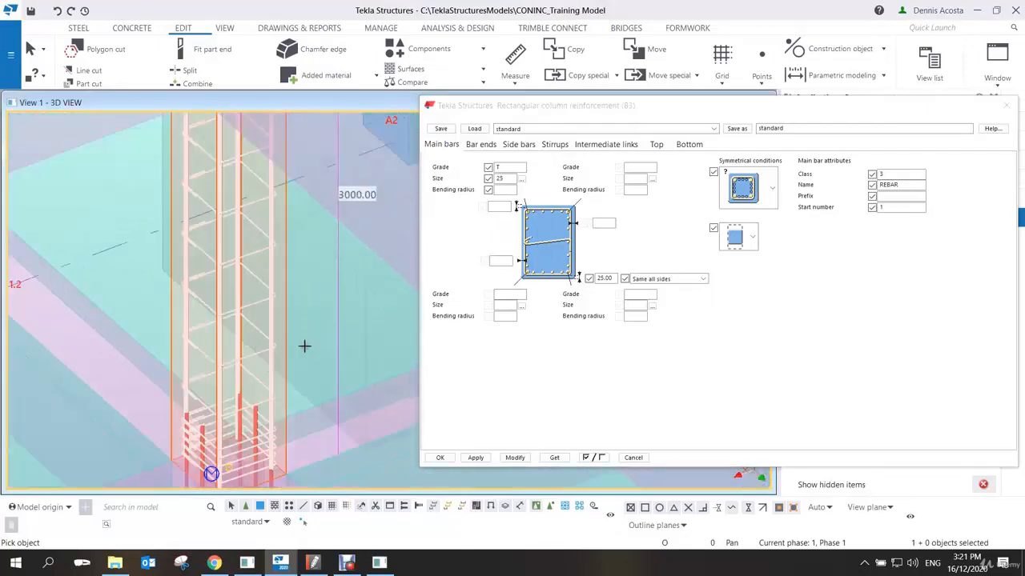
pyautogui.scroll(-5, 296, 354)
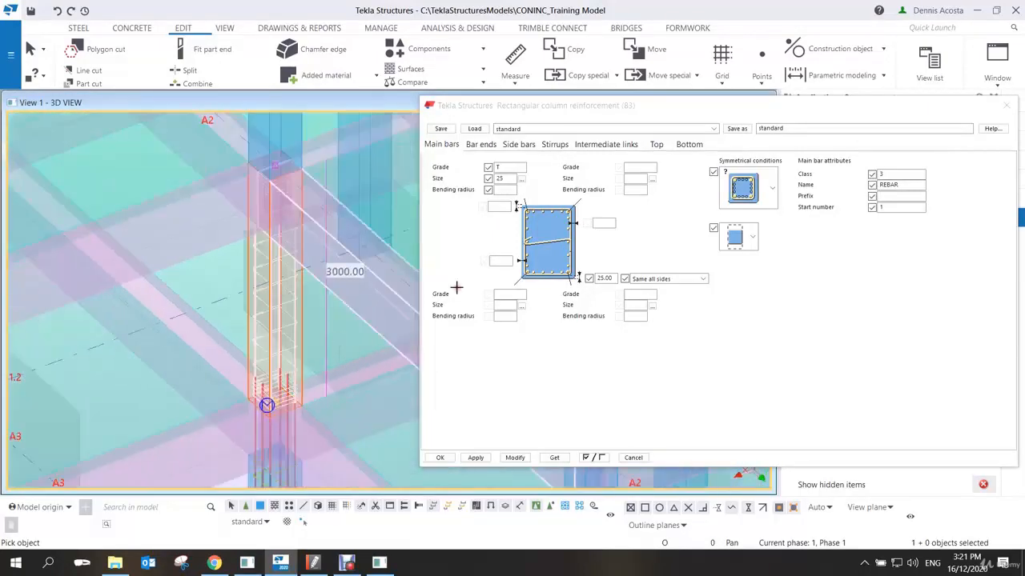
pyautogui.click(1008, 107)
pyautogui.click(1008, 107)
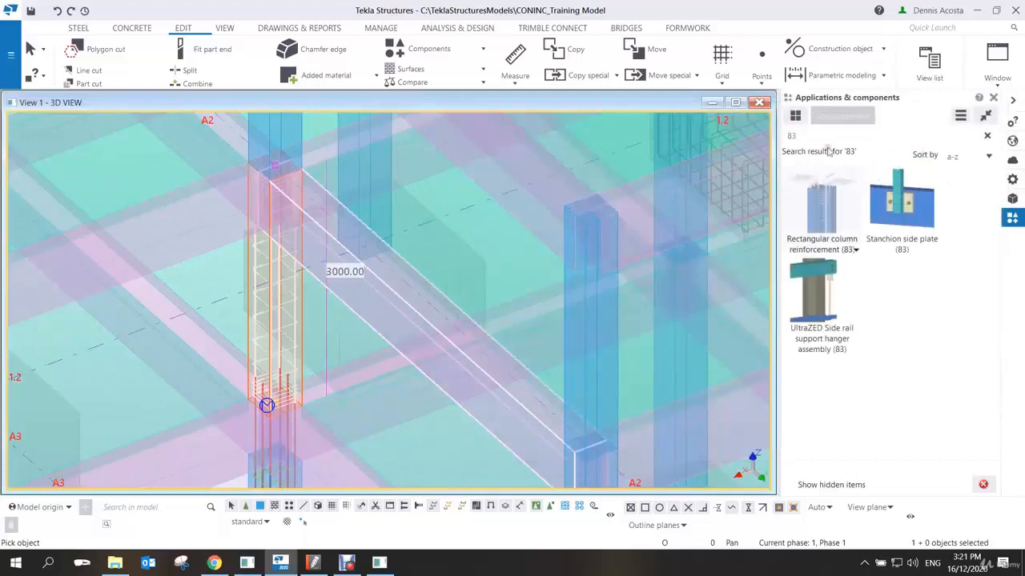
# Search the components catalog for "82" and open the Round column reinforcement (82) settings.
pyautogui.press('BackSpace')
pyautogui.write('2')
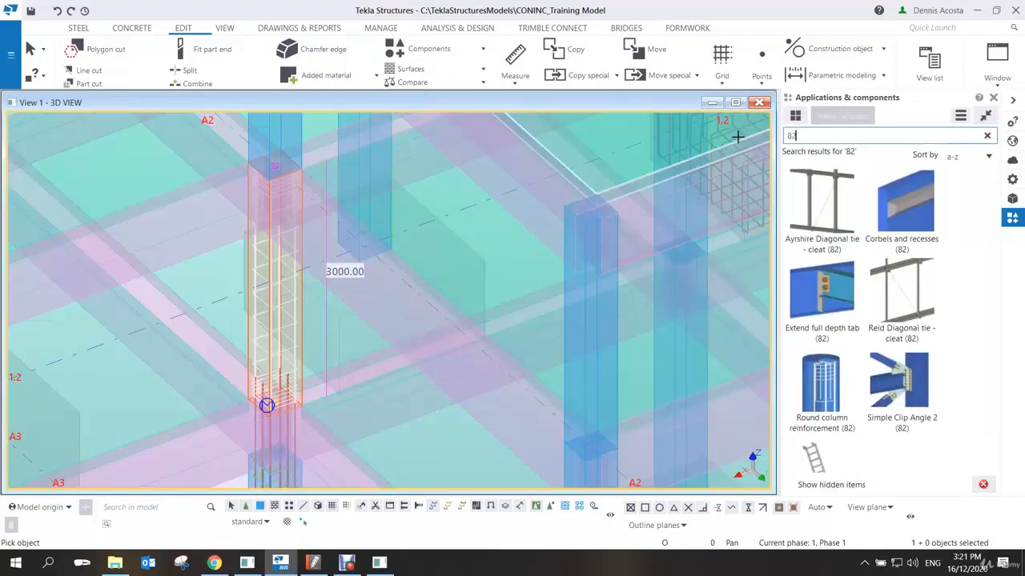
pyautogui.doubleClick(832, 415)
# Apply Round column reinforcement (82) with the standard settings to the ground-floor round column at grid 1.3/A4, and end the command.
pyautogui.moveTo(469, 360); pyautogui.dragTo(373, 190, button='middle')
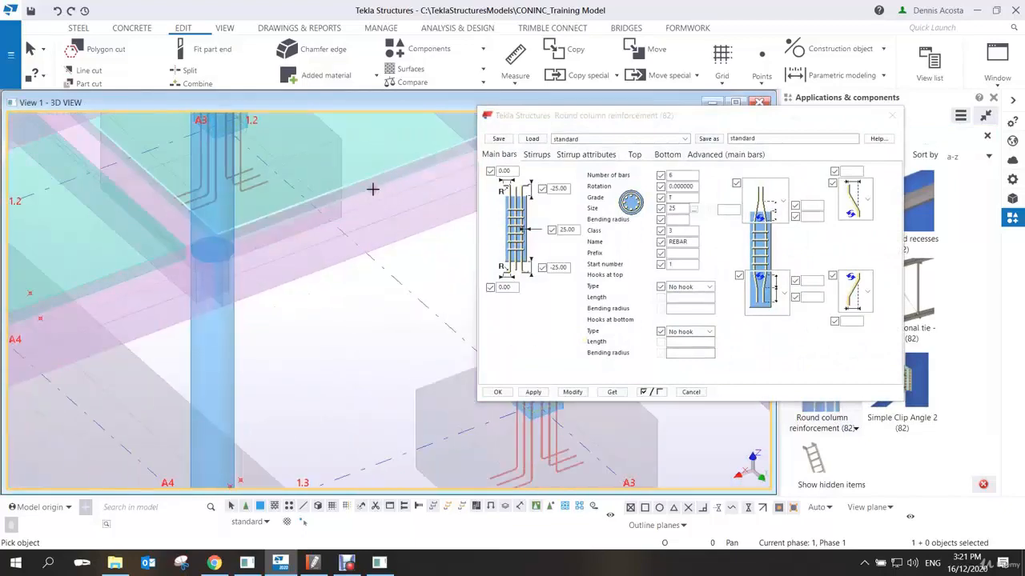
pyautogui.moveTo(432, 296); pyautogui.dragTo(322, 233, button='middle')
pyautogui.moveTo(376, 189); pyautogui.dragTo(376, 209, button='middle')
pyautogui.scroll(3, 357, 286)
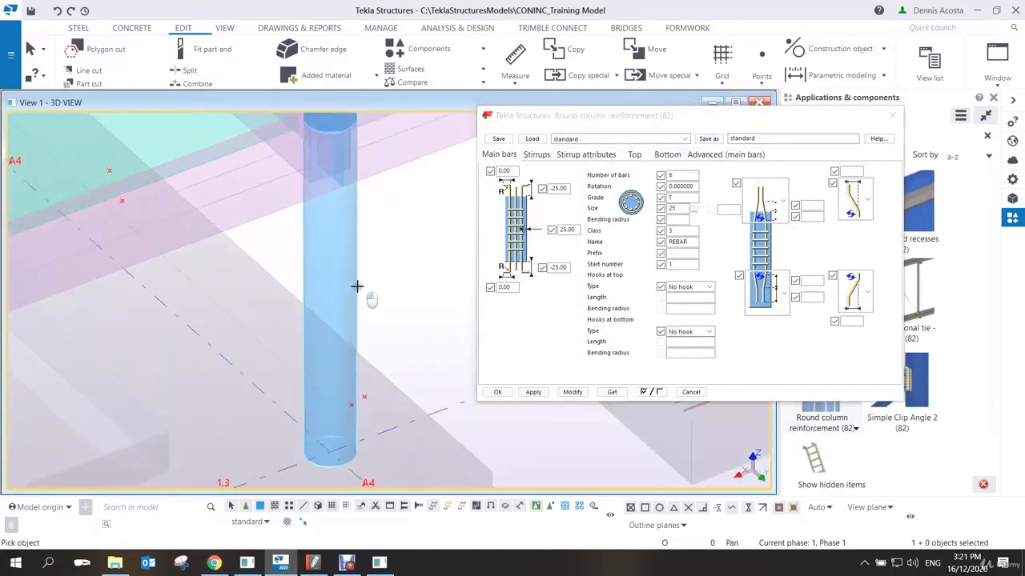
pyautogui.click(357, 288)
pyautogui.scroll(2, 347, 361)
pyautogui.scroll(-5, 338, 349)
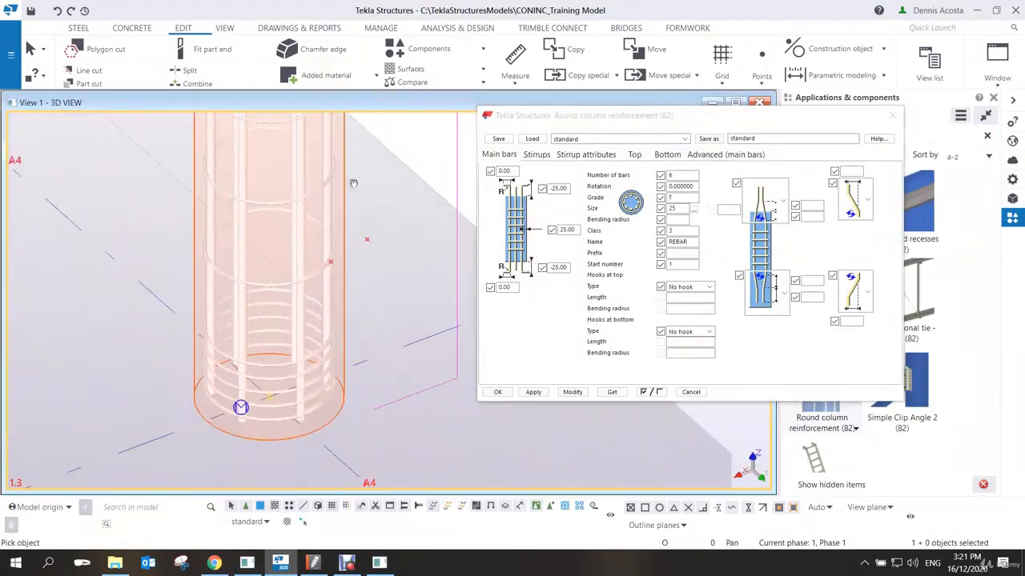
pyautogui.scroll(4, 339, 366)
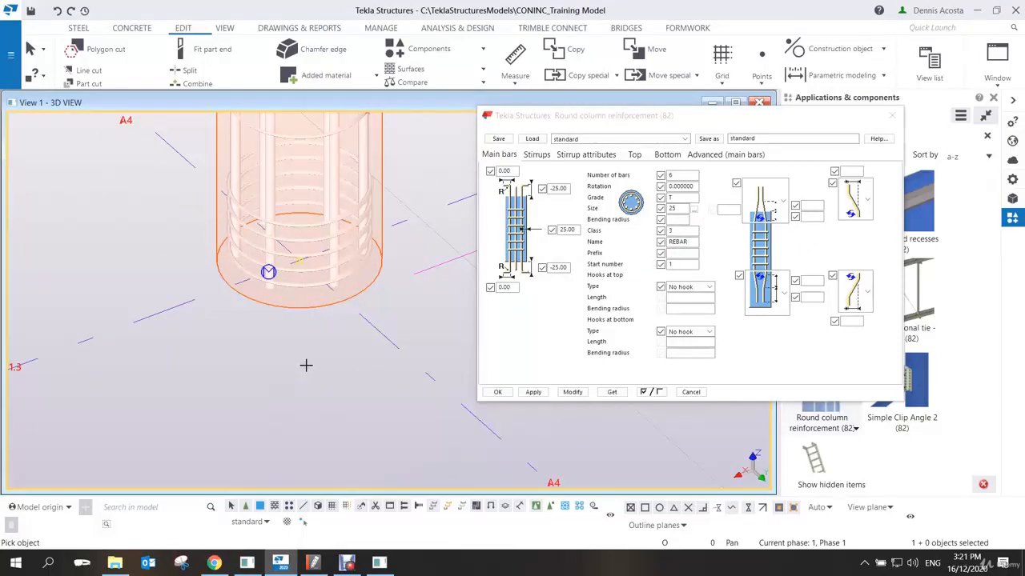
pyautogui.rightClick(350, 270)
pyautogui.click(369, 274)
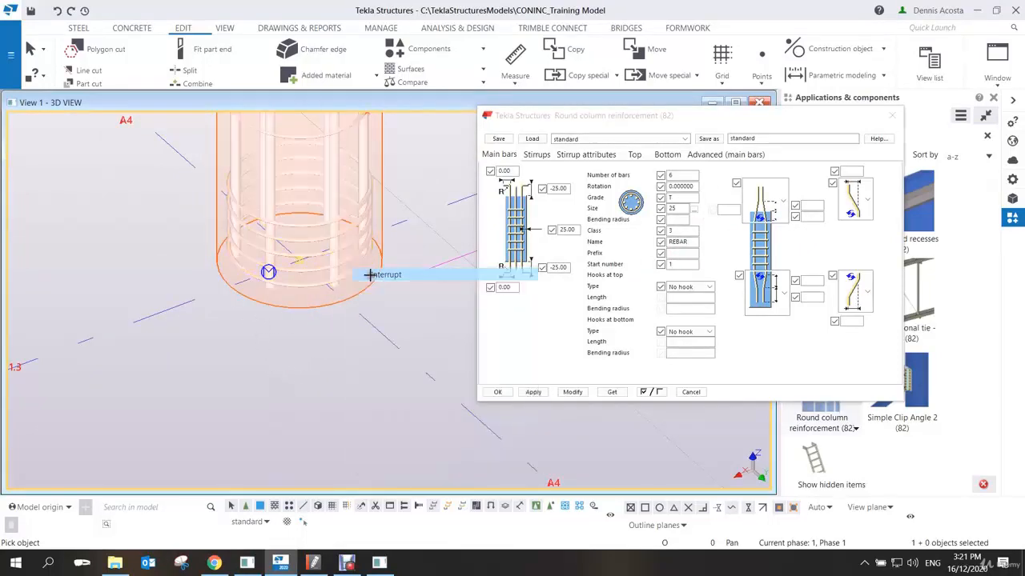
# Inspect the main bars and stirrups in the round column, and close the Round column reinforcement (82) settings.
pyautogui.scroll(-8, 364, 296)
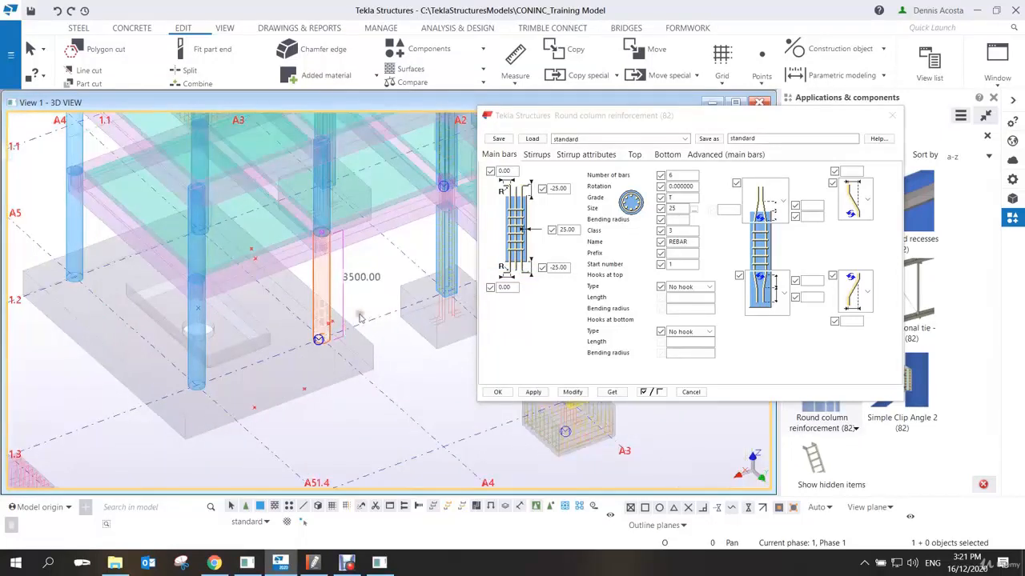
pyautogui.scroll(5, 306, 324)
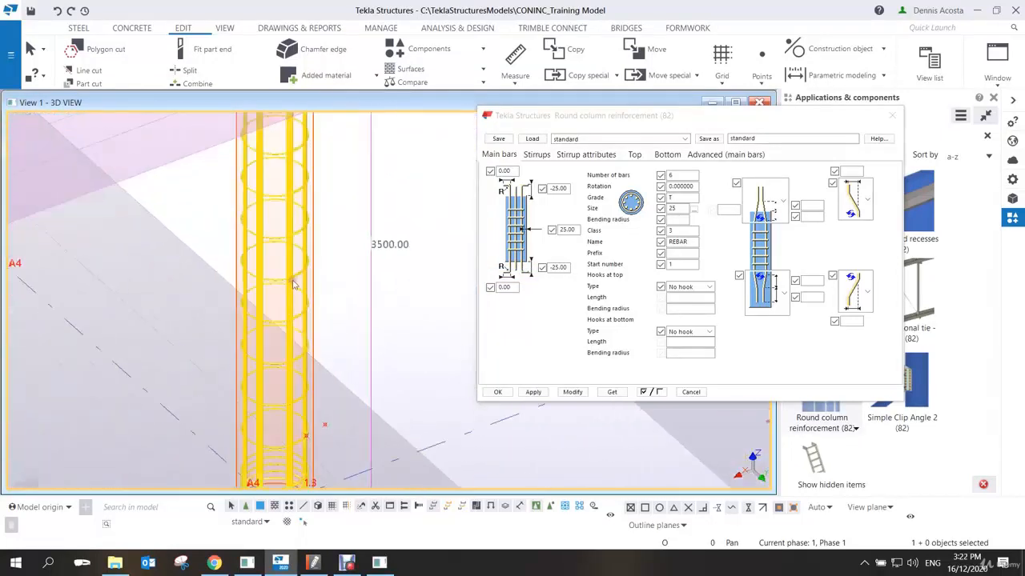
pyautogui.click(295, 280)
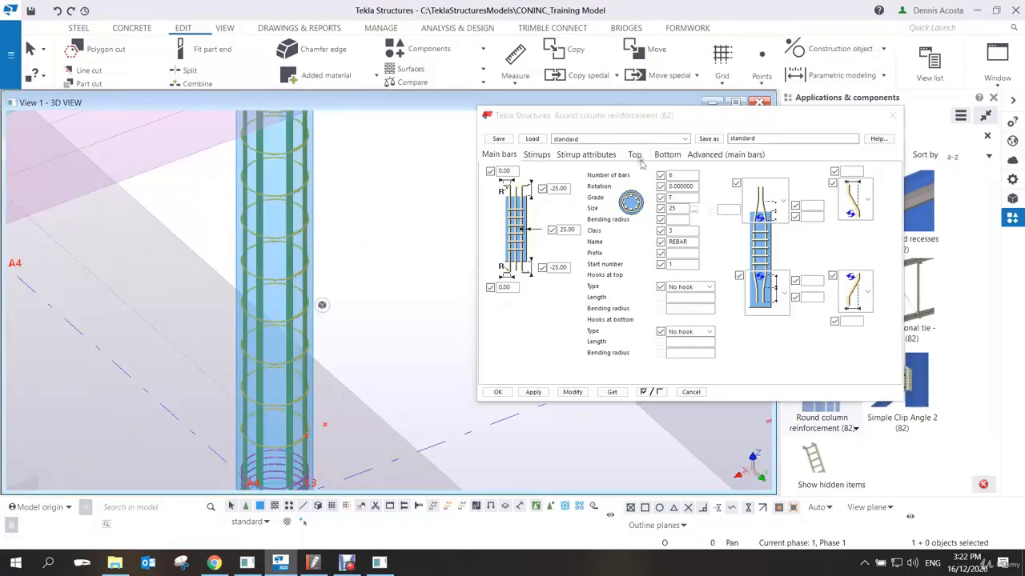
pyautogui.click(892, 115)
# Search the components catalog for "67", view the Stirrup reinforcement (67) settings, and close them.
pyautogui.doubleClick(835, 136)
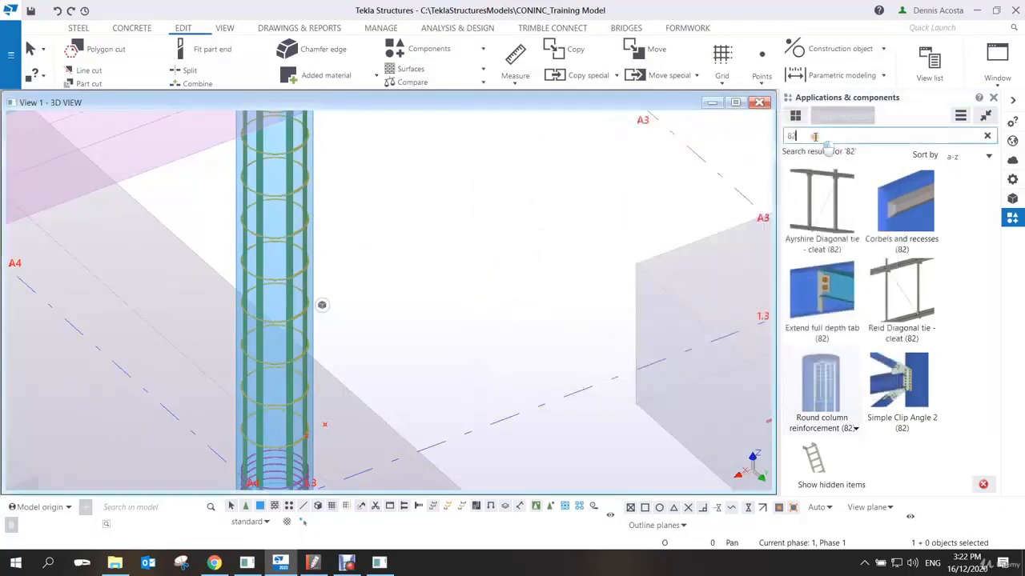
pyautogui.write('67')
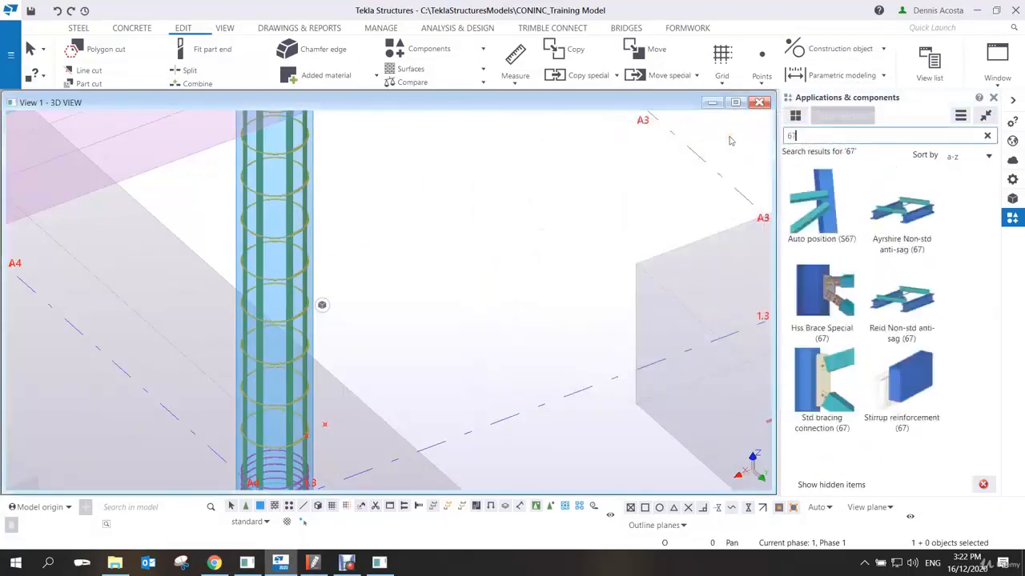
pyautogui.doubleClick(907, 382)
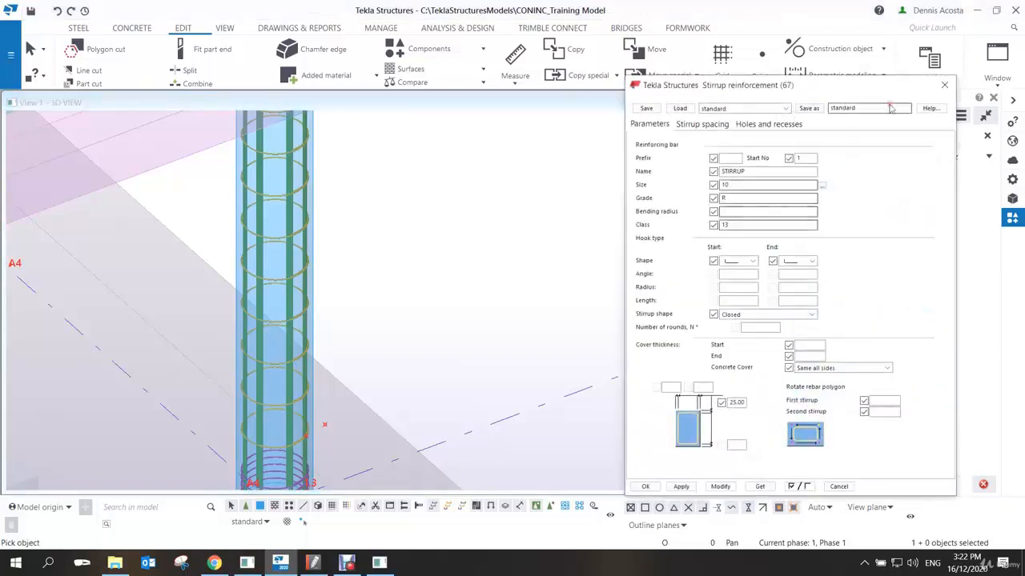
pyautogui.click(944, 85)
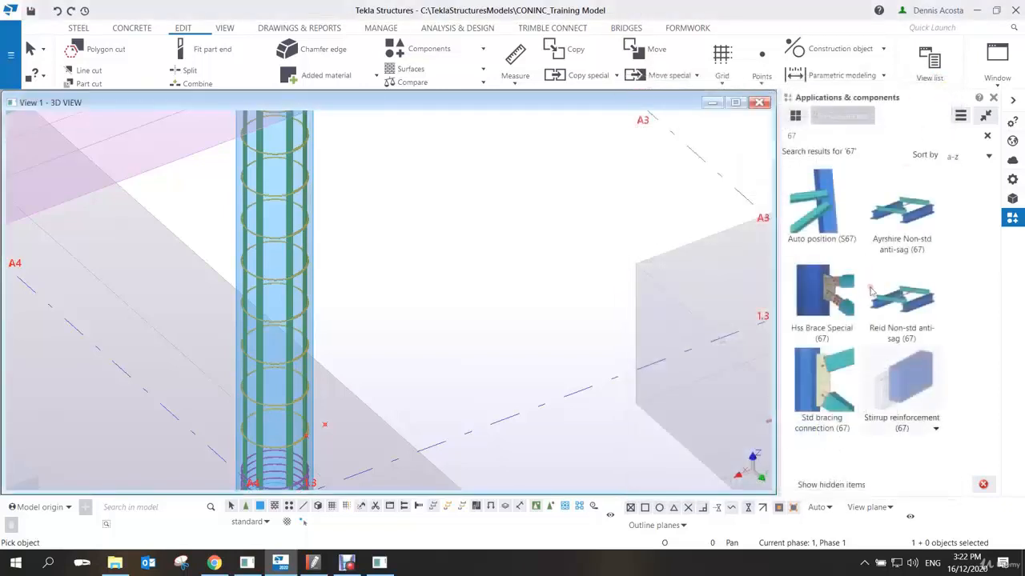
# Search the components catalog for "63" and open the Beam reinforcement (63) settings.
pyautogui.moveTo(815, 137); pyautogui.dragTo(740, 141)
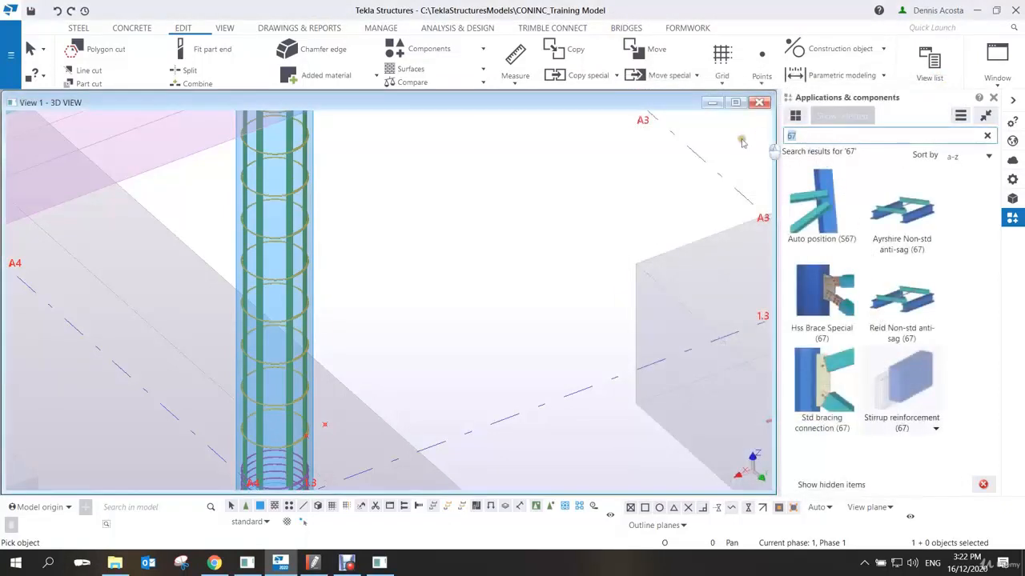
pyautogui.write('63')
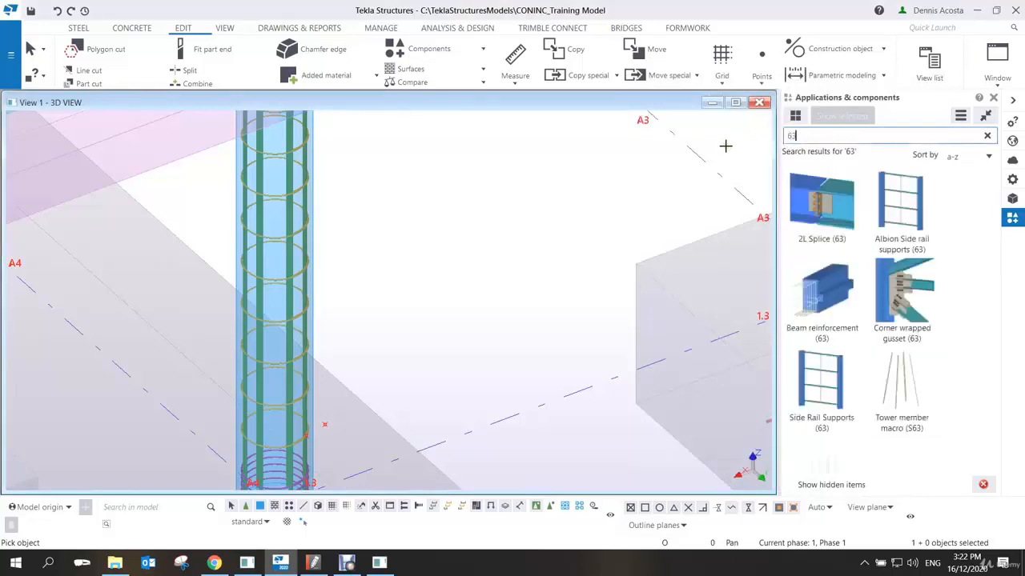
pyautogui.click(835, 297)
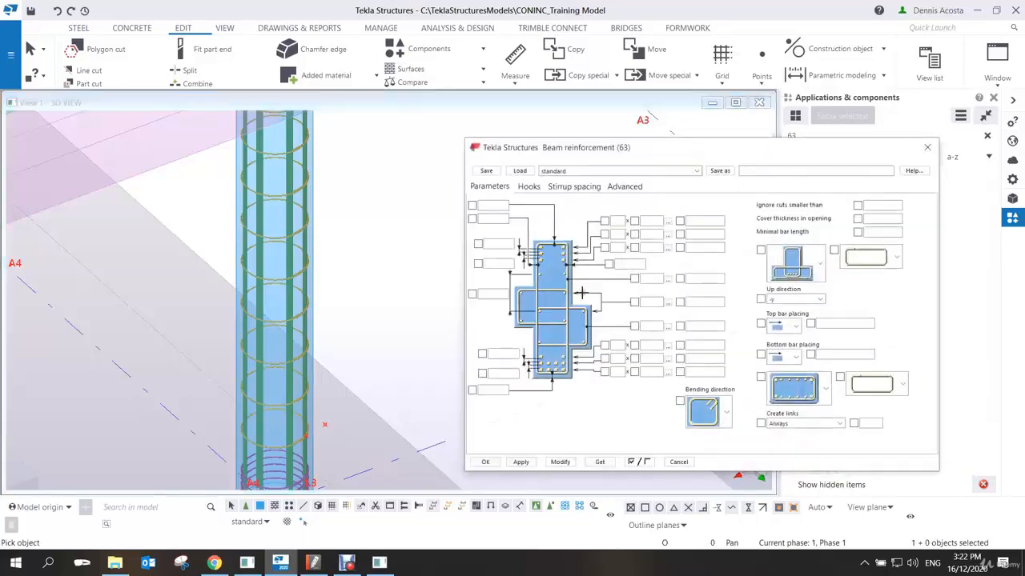
# Apply Beam reinforcement (63) with the standard settings to the floor beam framing into the reinforced column near grid 1.3/A3, and end the command.
pyautogui.moveTo(389, 263); pyautogui.dragTo(261, 291, button='middle')
pyautogui.scroll(-5, 261, 291)
pyautogui.scroll(-1, 313, 267)
pyautogui.moveTo(312, 267); pyautogui.dragTo(141, 272, button='middle')
pyautogui.scroll(2, 248, 278)
pyautogui.scroll(2, 268, 278)
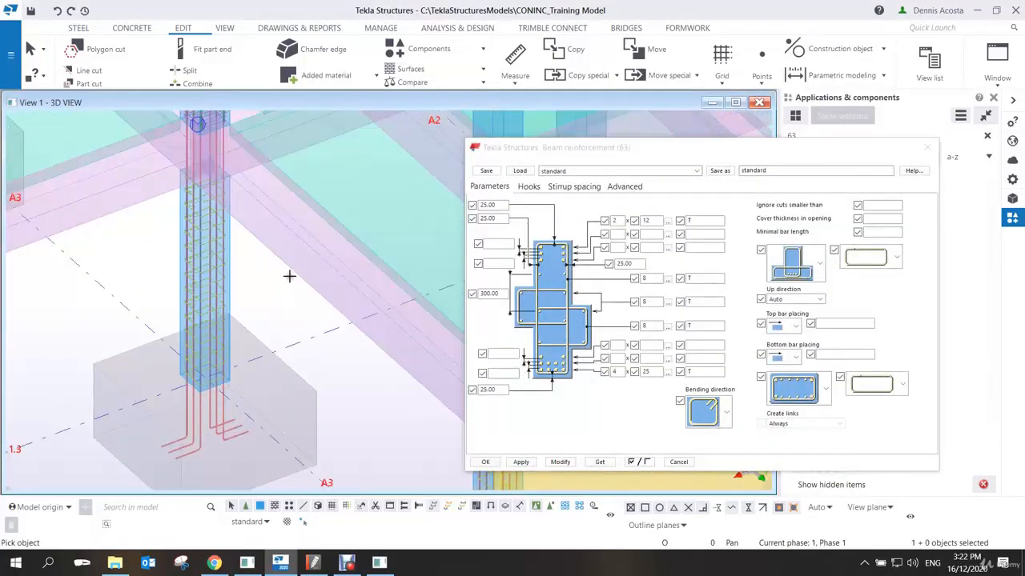
pyautogui.click(297, 272)
pyautogui.keyDown('ctrl'); pyautogui.moveTo(261, 261); pyautogui.dragTo(307, 259, button='middle'); pyautogui.keyUp('ctrl')
pyautogui.scroll(4, 274, 264)
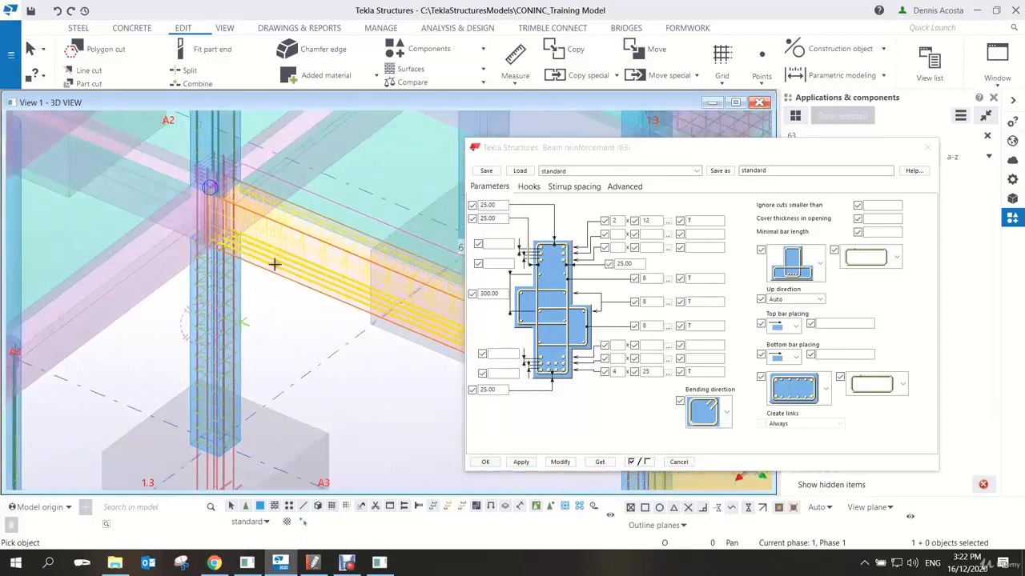
pyautogui.rightClick(300, 245)
pyautogui.click(302, 257)
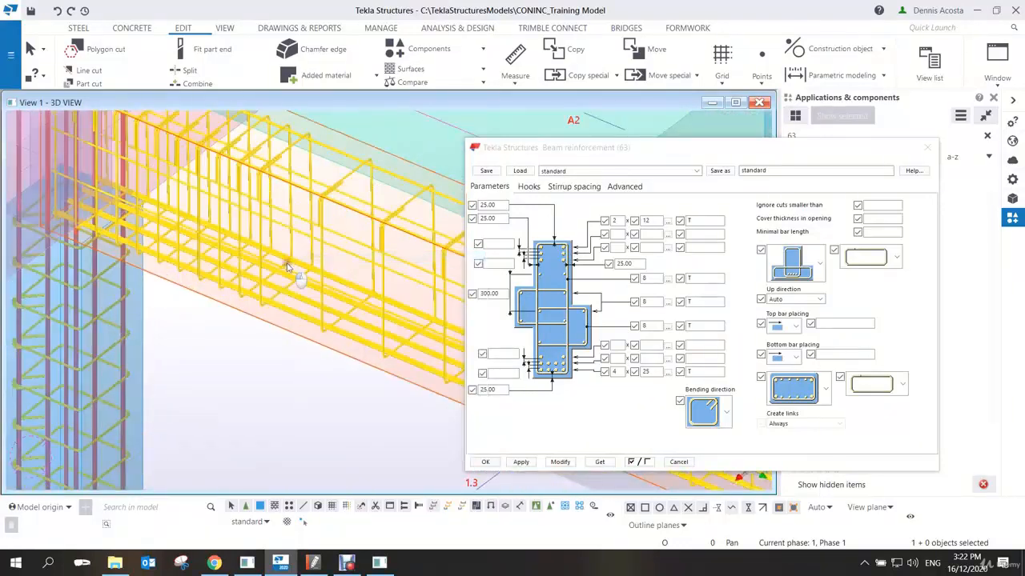
# Review the stirrup spacing, advanced and hook parameters of Beam reinforcement (63) and close its settings.
pyautogui.click(573, 186)
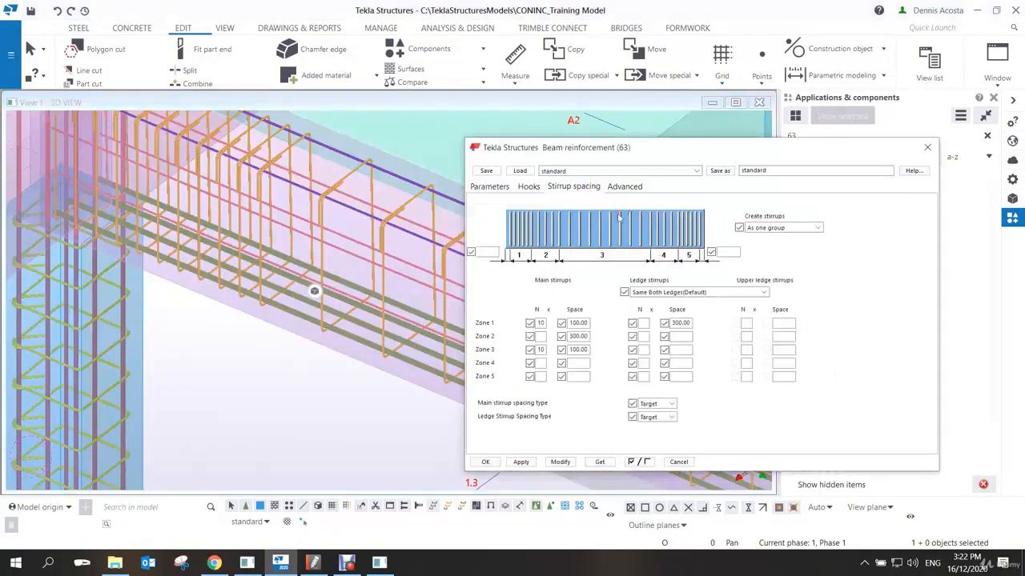
pyautogui.click(624, 188)
pyautogui.click(535, 189)
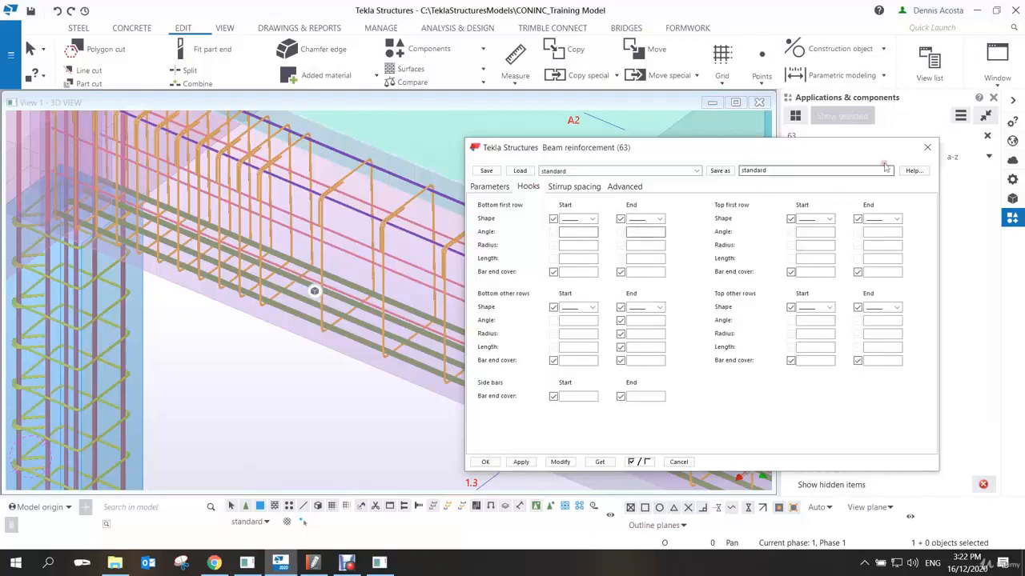
pyautogui.click(928, 148)
# Search the components catalog for "corbel".
pyautogui.moveTo(419, 294); pyautogui.dragTo(587, 304, button='middle')
pyautogui.moveTo(326, 317); pyautogui.dragTo(313, 288, button='middle')
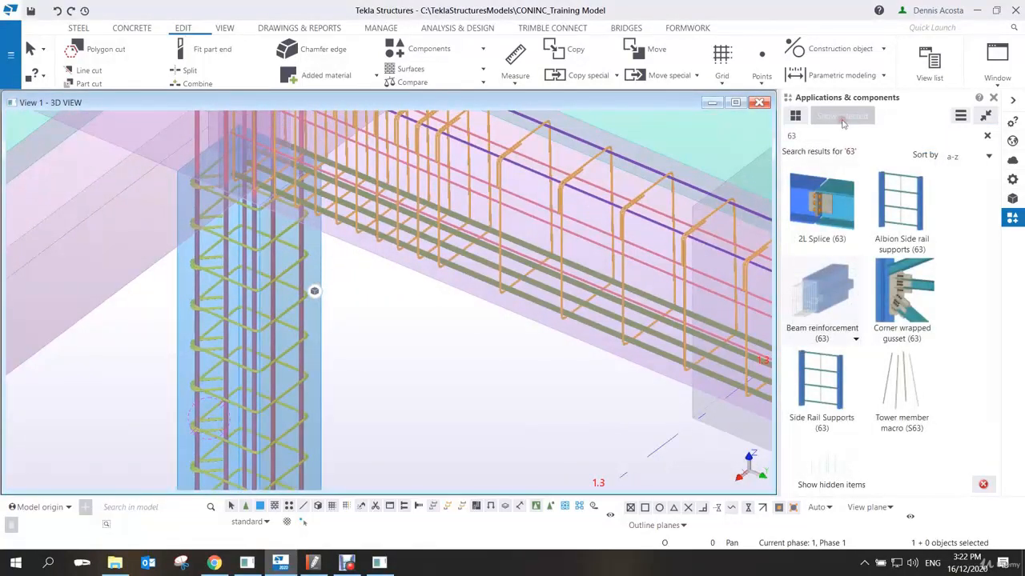
pyautogui.moveTo(836, 137); pyautogui.dragTo(750, 139)
pyautogui.write('co')
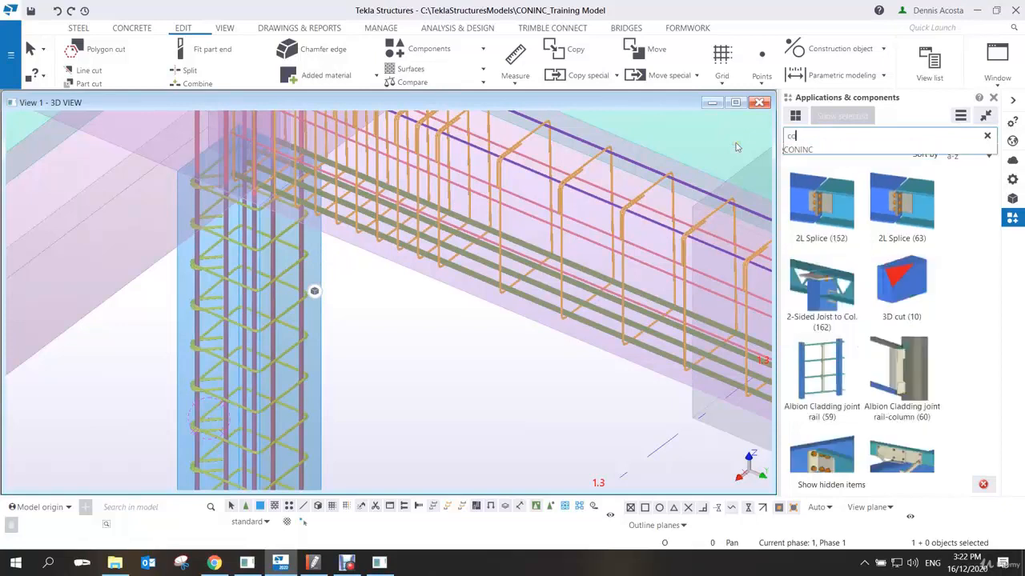
pyautogui.write('rbel')
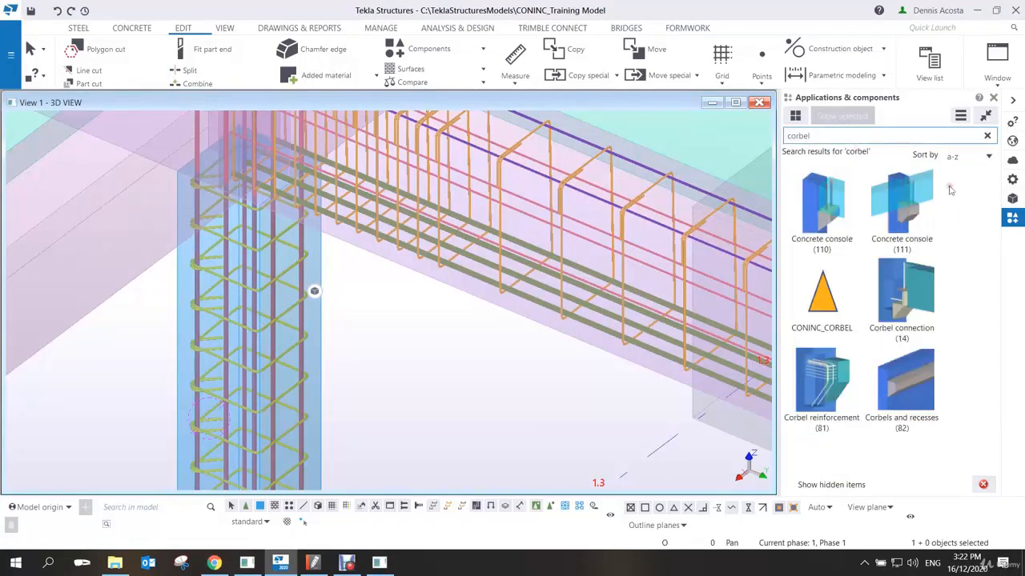
pyautogui.click(907, 302)
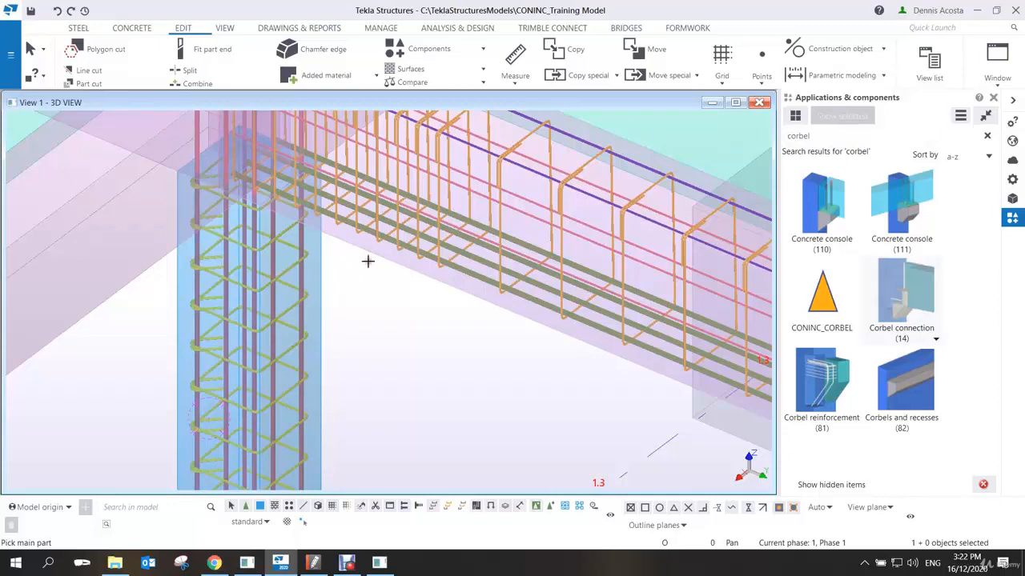
pyautogui.rightClick(375, 286)
pyautogui.click(389, 293)
# Try to apply Corbel connection (14) between the reinforced column near grid A2/1.3 and its reinforced floor beam, and end the command.
pyautogui.keyDown('ctrl'); pyautogui.moveTo(366, 285); pyautogui.dragTo(447, 282, button='middle'); pyautogui.keyUp('ctrl')
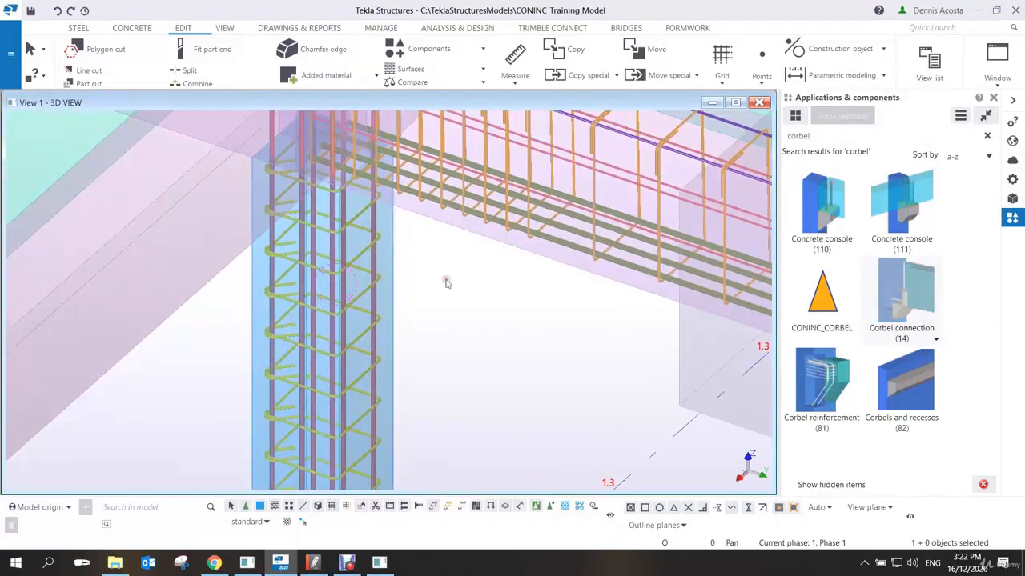
pyautogui.click(885, 285)
pyautogui.click(392, 247)
pyautogui.click(432, 218)
pyautogui.scroll(-3, 443, 319)
pyautogui.rightClick(457, 321)
pyautogui.click(470, 329)
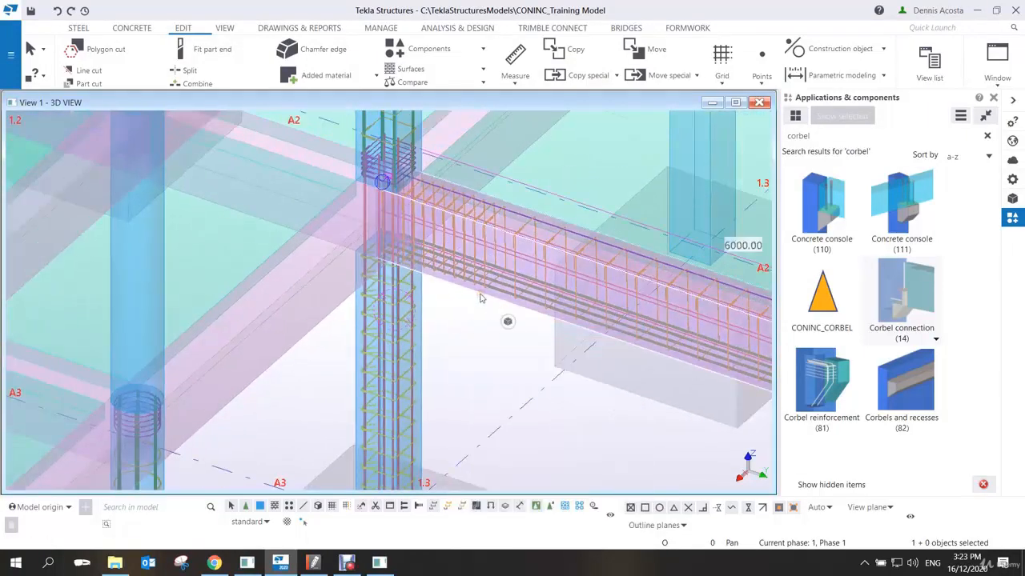
# Check the properties of the reinforced floor beam and its supporting column at the joint near grid A2/1.3.
pyautogui.click(1013, 182)
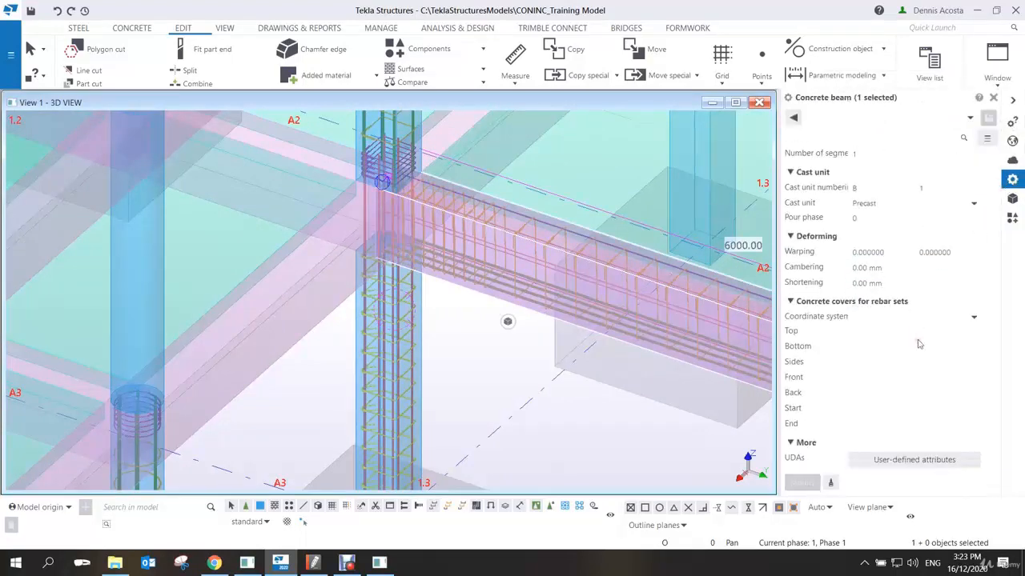
pyautogui.scroll(3, 919, 344)
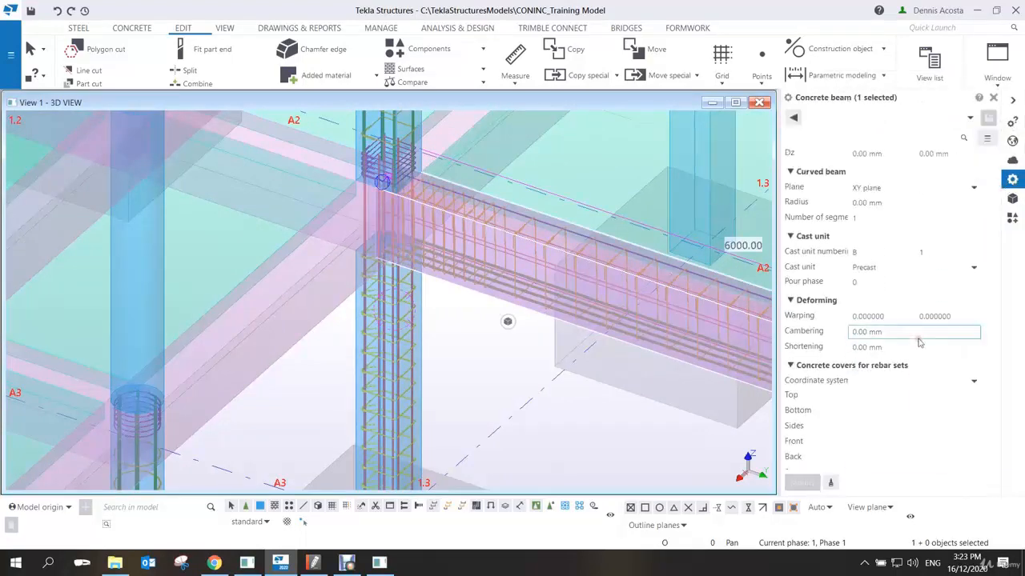
pyautogui.click(422, 319)
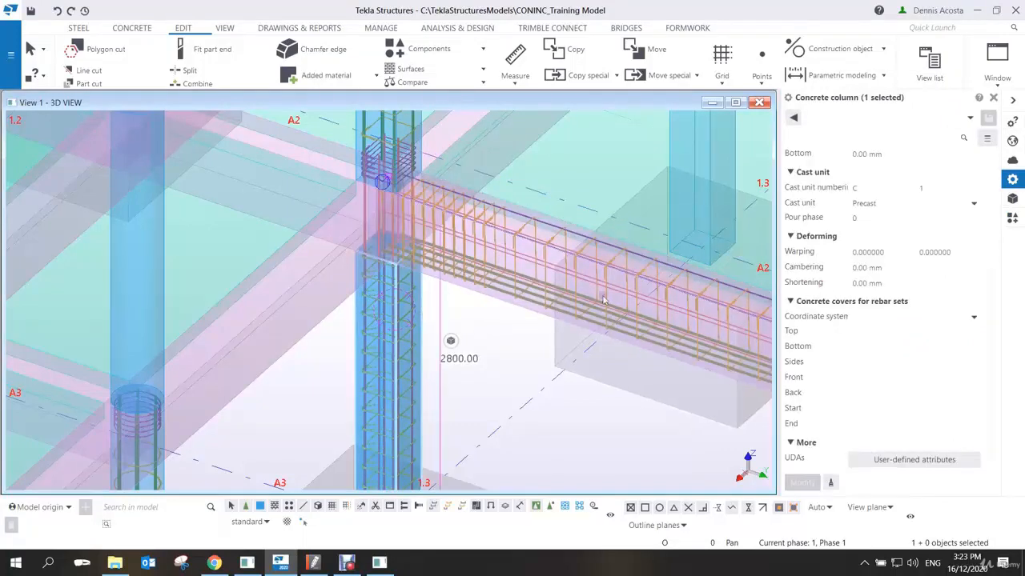
pyautogui.click(508, 338)
pyautogui.click(479, 301)
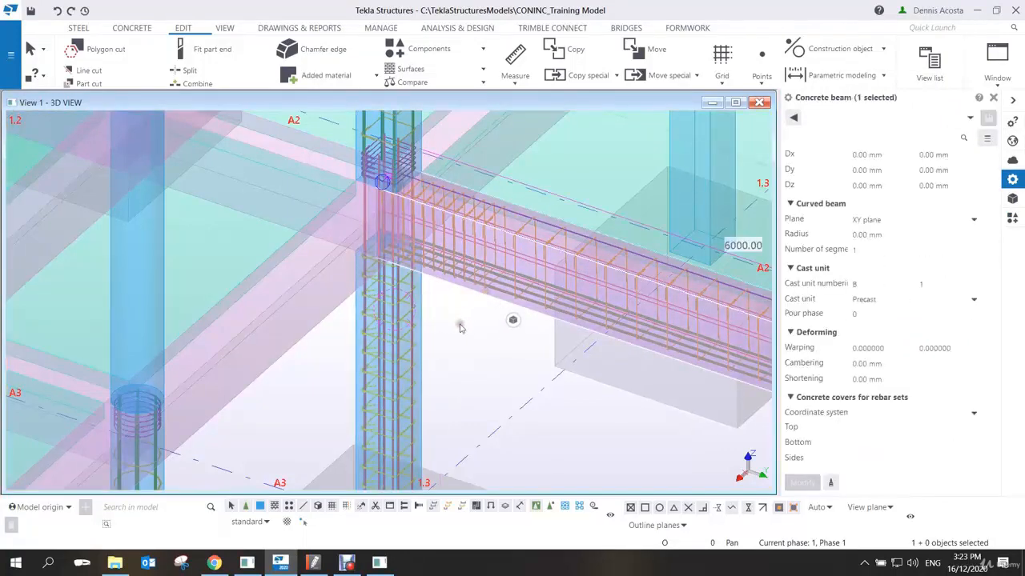
pyautogui.scroll(-4, 435, 328)
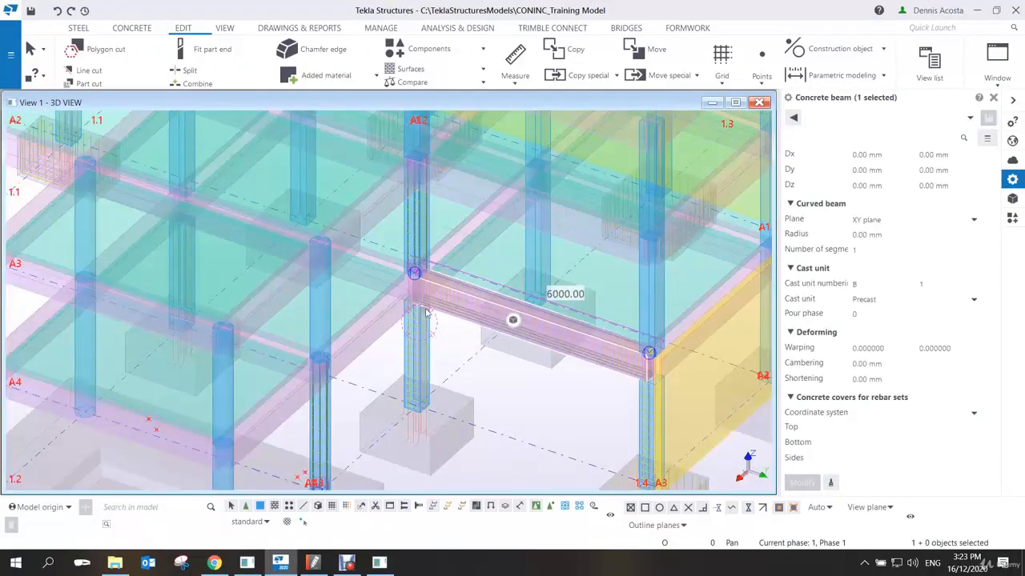
pyautogui.scroll(3, 427, 312)
pyautogui.scroll(3, 438, 330)
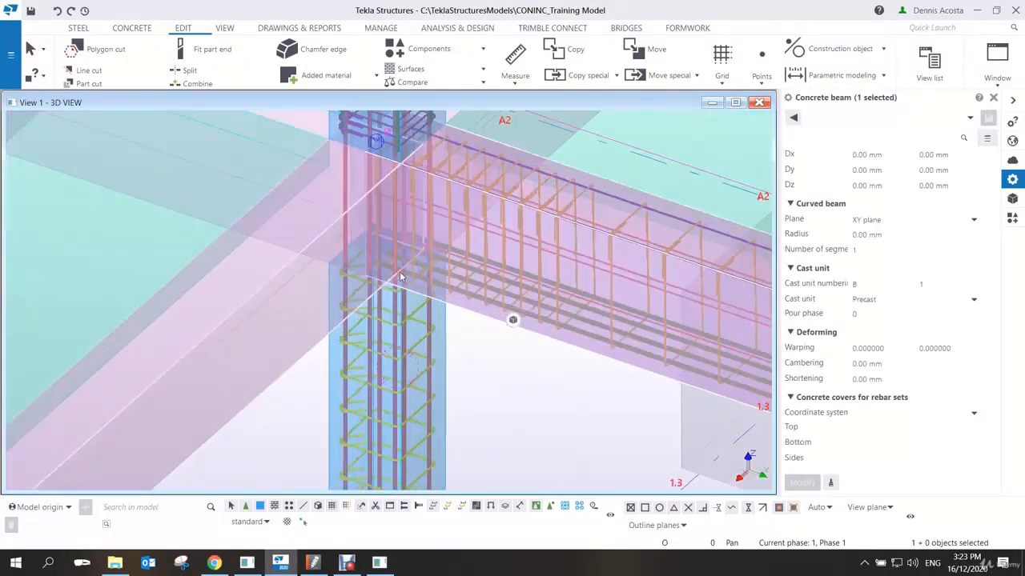
# Select the reinforcement at the column-beam joint near grid A2/1.3 and delete the stirrup group of the column below the beam.
pyautogui.click(447, 345)
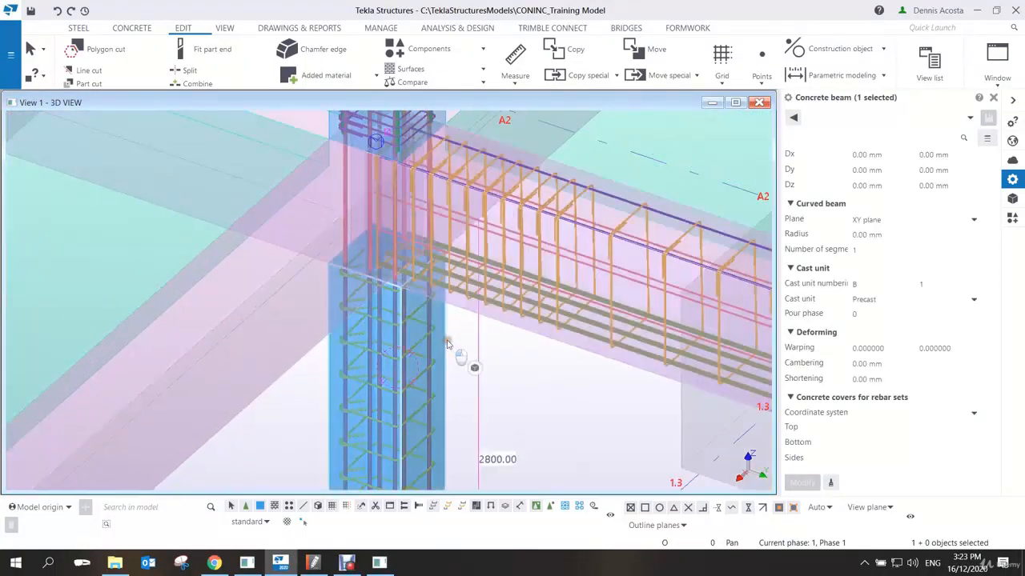
pyautogui.scroll(2, 888, 251)
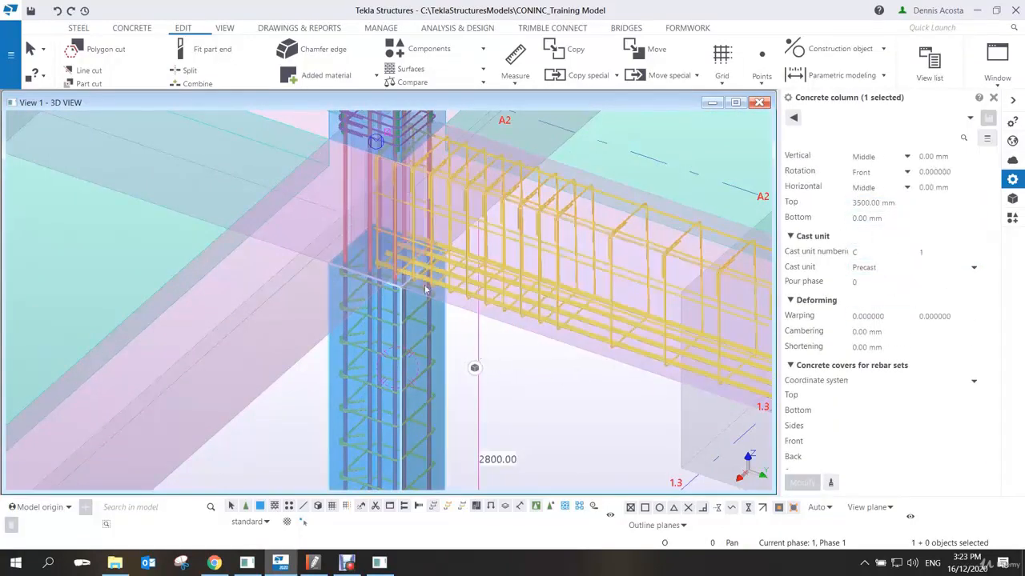
pyautogui.click(430, 318)
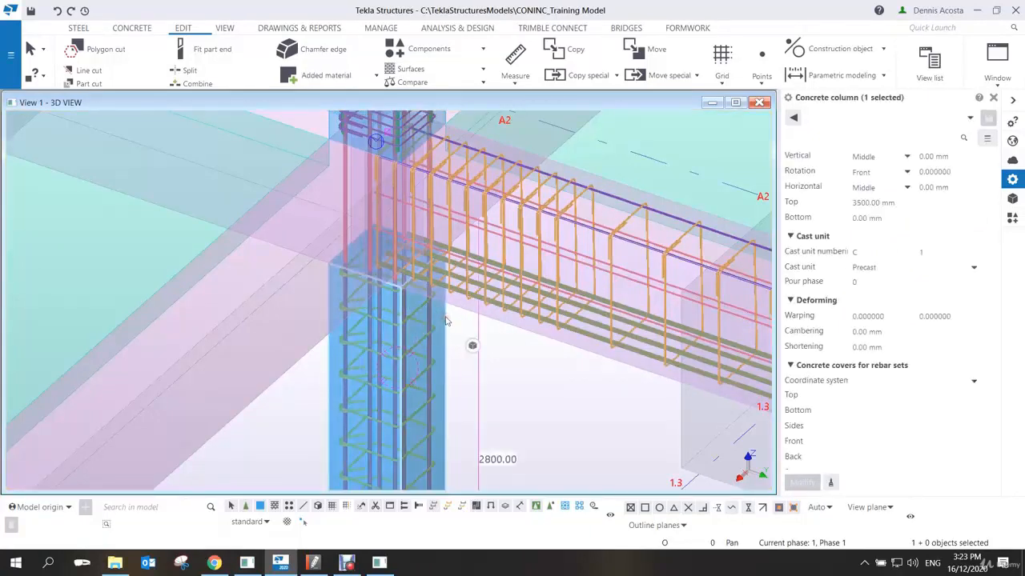
pyautogui.scroll(-2, 492, 283)
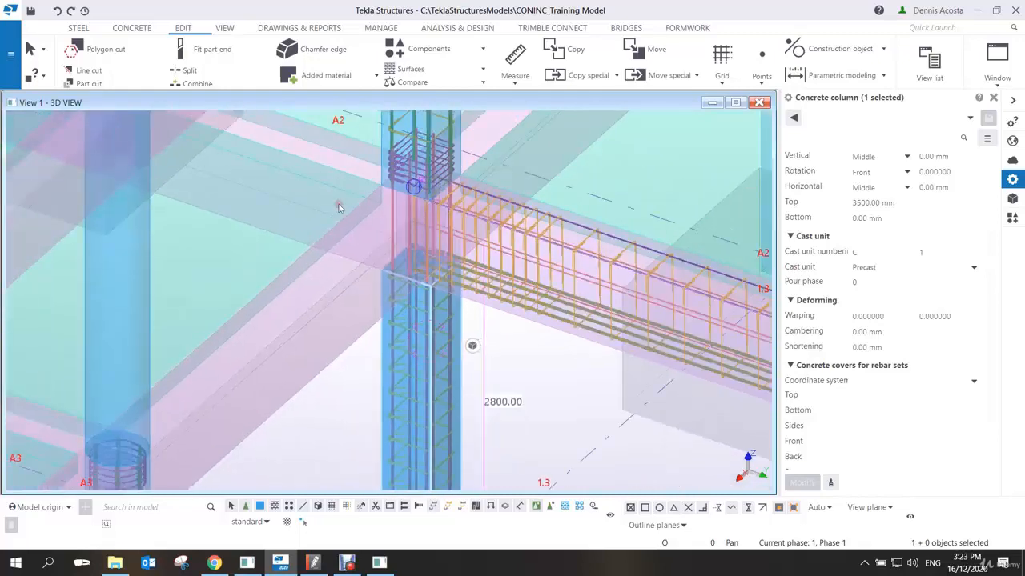
pyautogui.moveTo(339, 204); pyautogui.dragTo(489, 304)
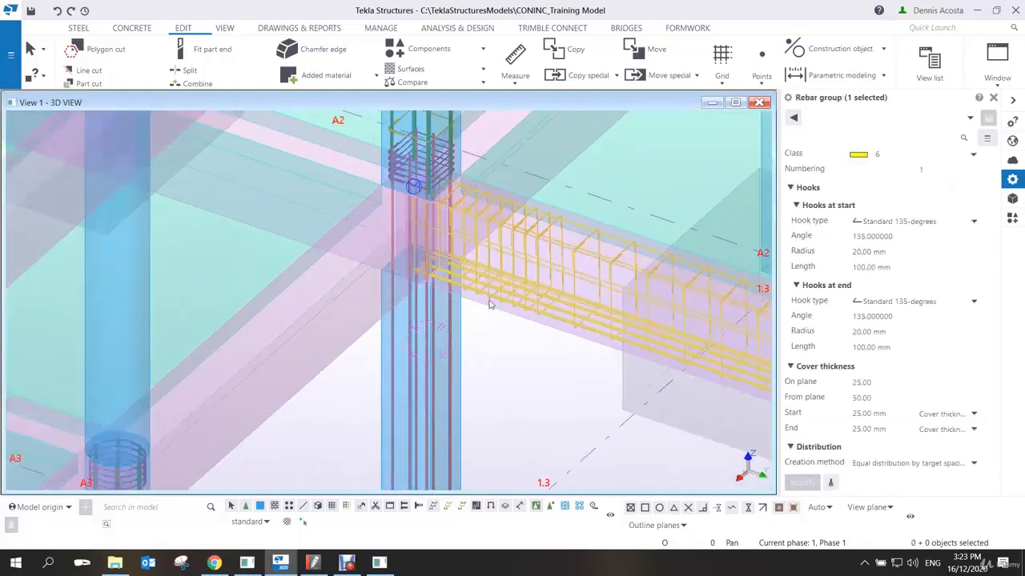
# Hide the concrete wall panel along grid A1 between grids 1.2 and 1.3.
pyautogui.scroll(-1, 483, 315)
pyautogui.scroll(-5, 484, 320)
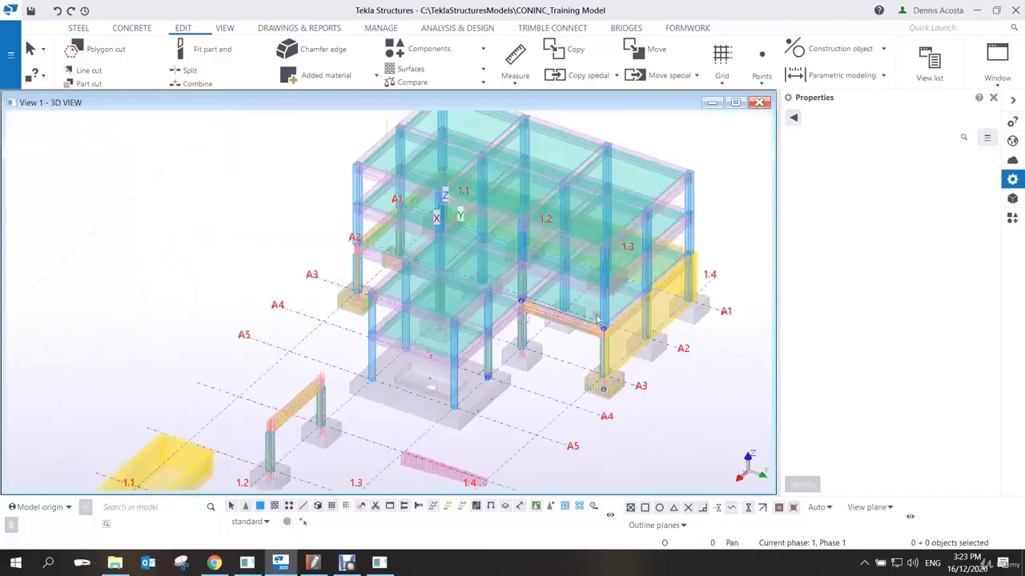
pyautogui.keyDown('ctrl'); pyautogui.moveTo(631, 320); pyautogui.dragTo(598, 296, button='middle'); pyautogui.keyUp('ctrl')
pyautogui.scroll(8, 598, 297)
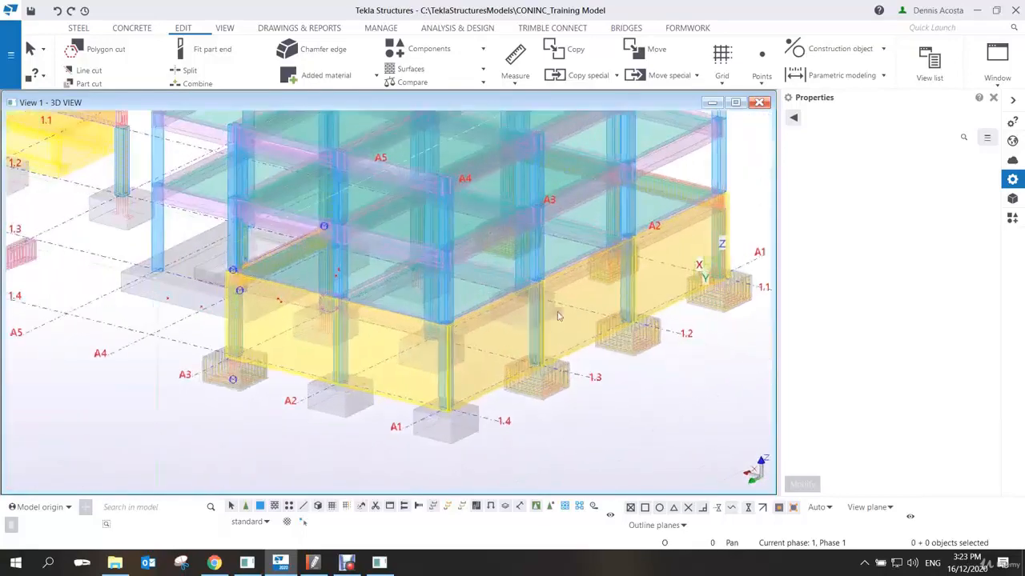
pyautogui.scroll(6, 480, 265)
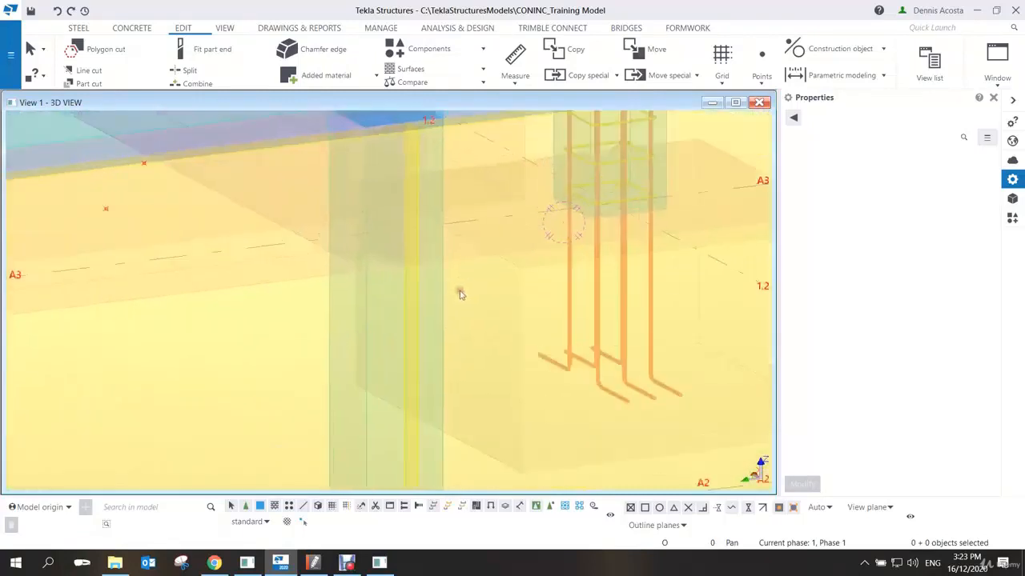
pyautogui.click(408, 312)
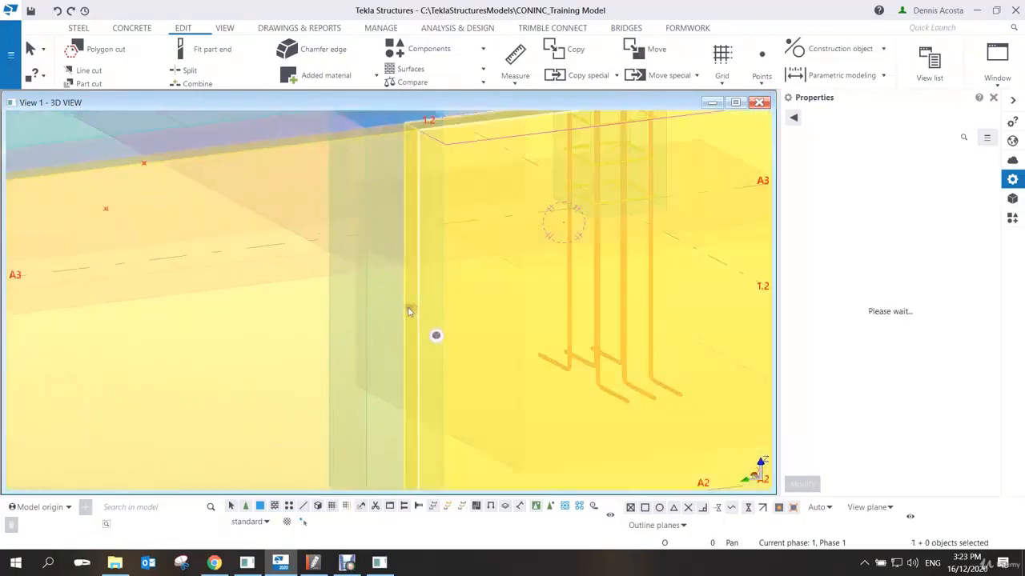
pyautogui.rightClick(462, 275)
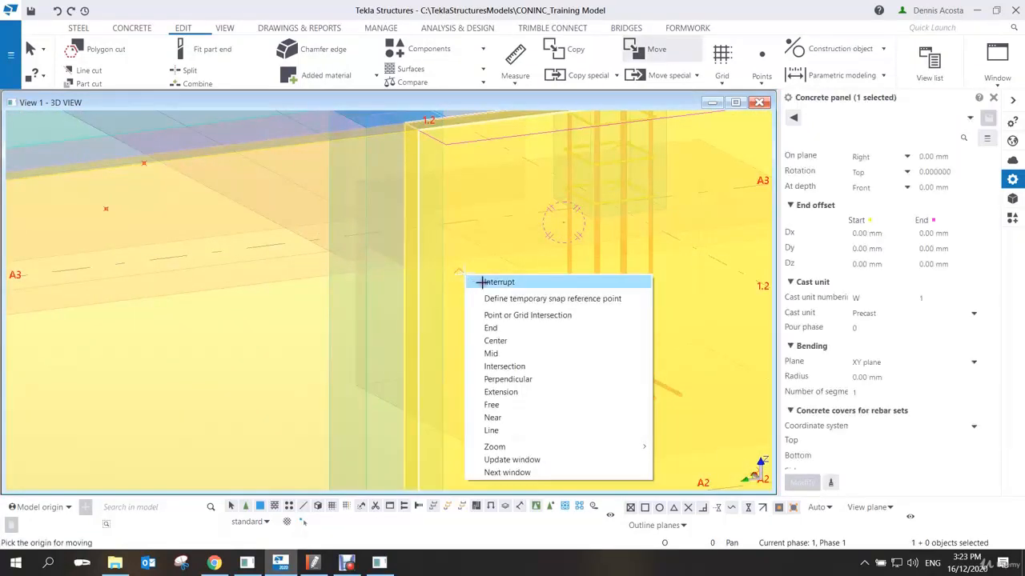
pyautogui.click(471, 280)
pyautogui.click(504, 372)
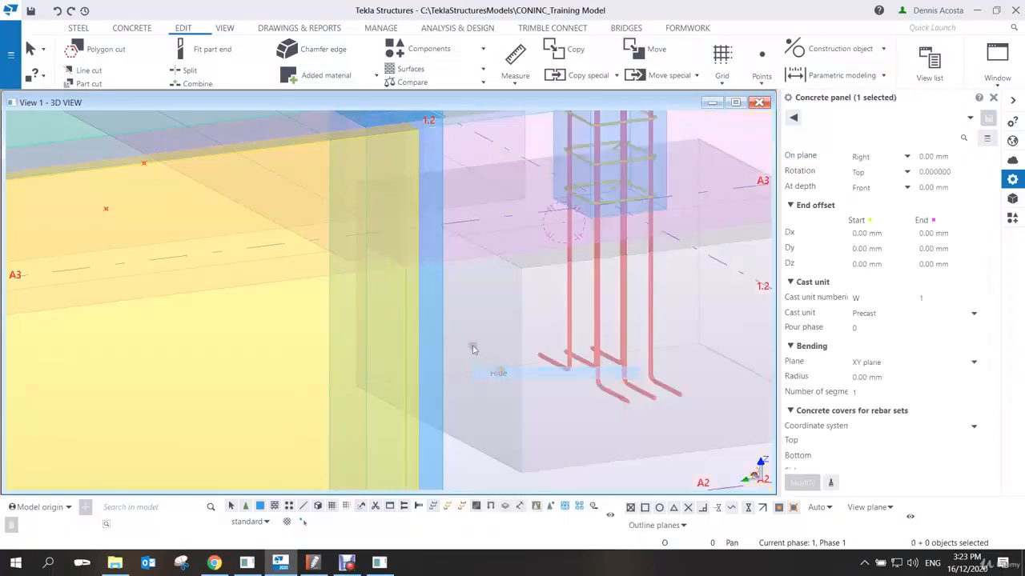
# Apply Corbel connection (14) between the column at grid 1.3 and the beam above the hidden wall panel.
pyautogui.keyDown('ctrl'); pyautogui.moveTo(446, 297); pyautogui.dragTo(556, 297, button='middle'); pyautogui.keyUp('ctrl')
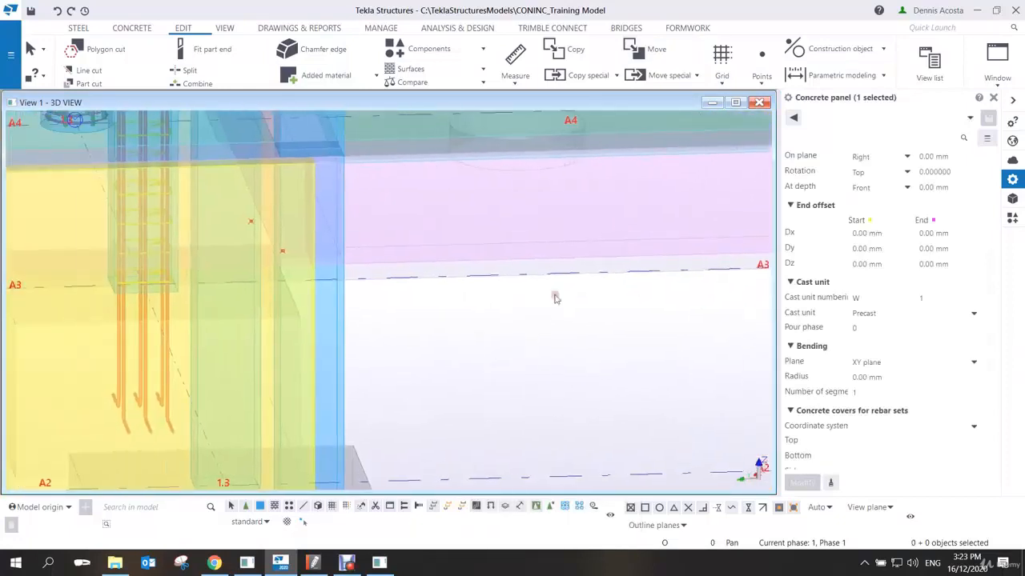
pyautogui.click(1012, 216)
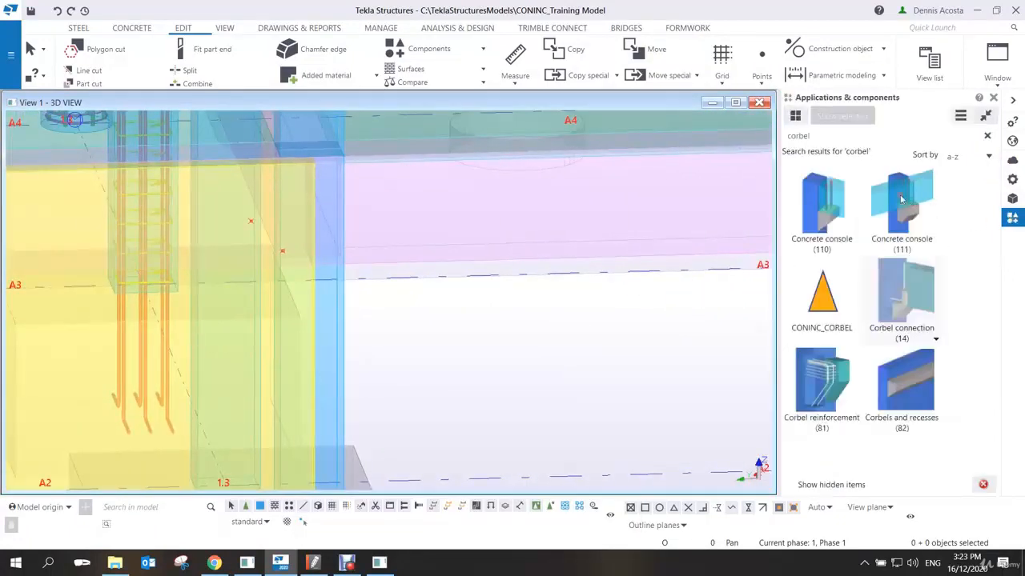
pyautogui.click(899, 302)
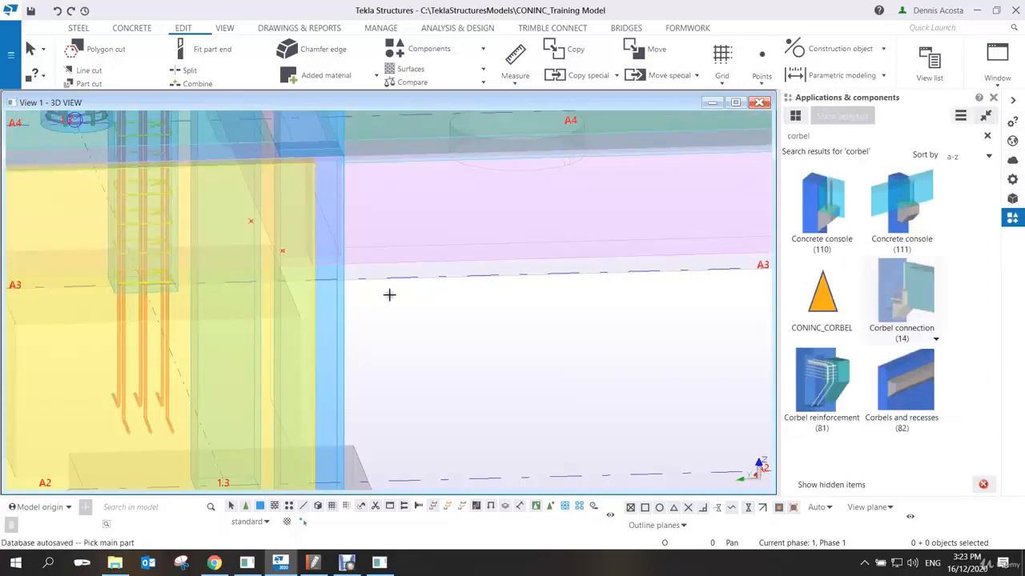
pyautogui.click(343, 304)
pyautogui.click(371, 266)
pyautogui.scroll(-2, 393, 308)
# Add the same Corbel connection (14) between the column at grid 1.2 and the beam's other end, and end the command.
pyautogui.moveTo(629, 320); pyautogui.dragTo(457, 317, button='middle')
pyautogui.moveTo(658, 315); pyautogui.dragTo(546, 314, button='middle')
pyautogui.click(693, 310)
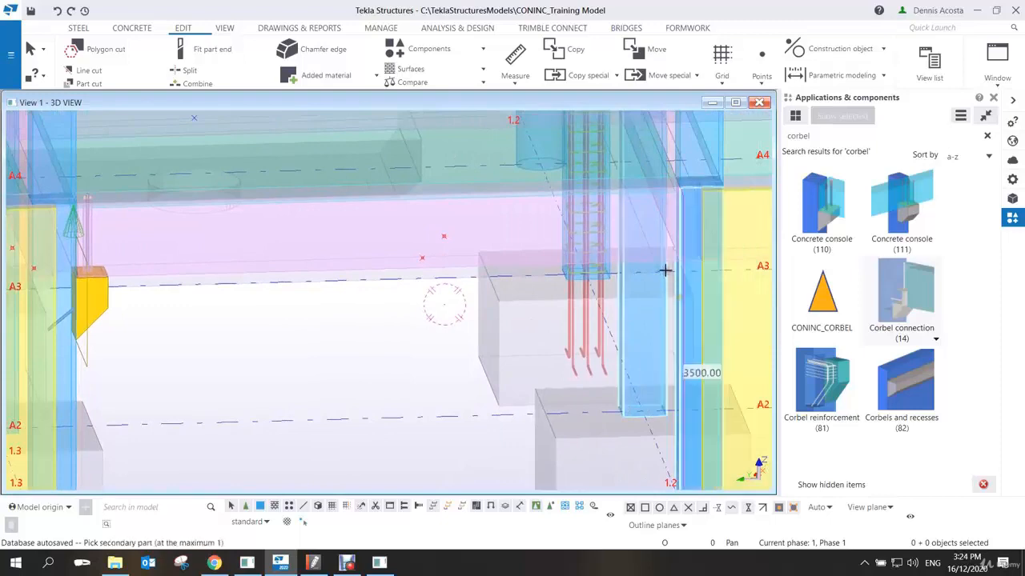
pyautogui.click(666, 266)
pyautogui.moveTo(394, 349); pyautogui.dragTo(624, 325, button='middle')
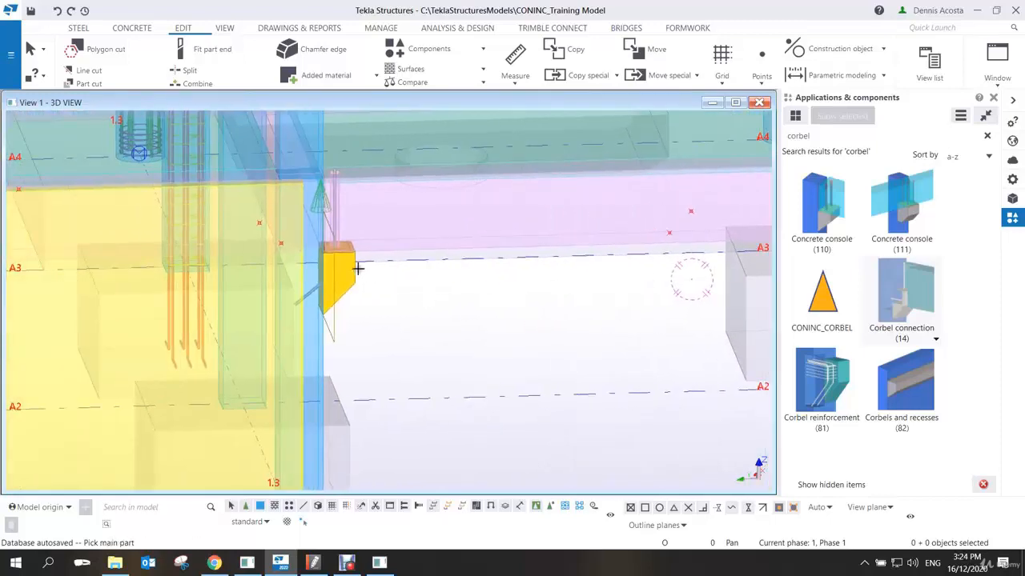
pyautogui.scroll(3, 347, 268)
pyautogui.rightClick(397, 207)
pyautogui.click(425, 215)
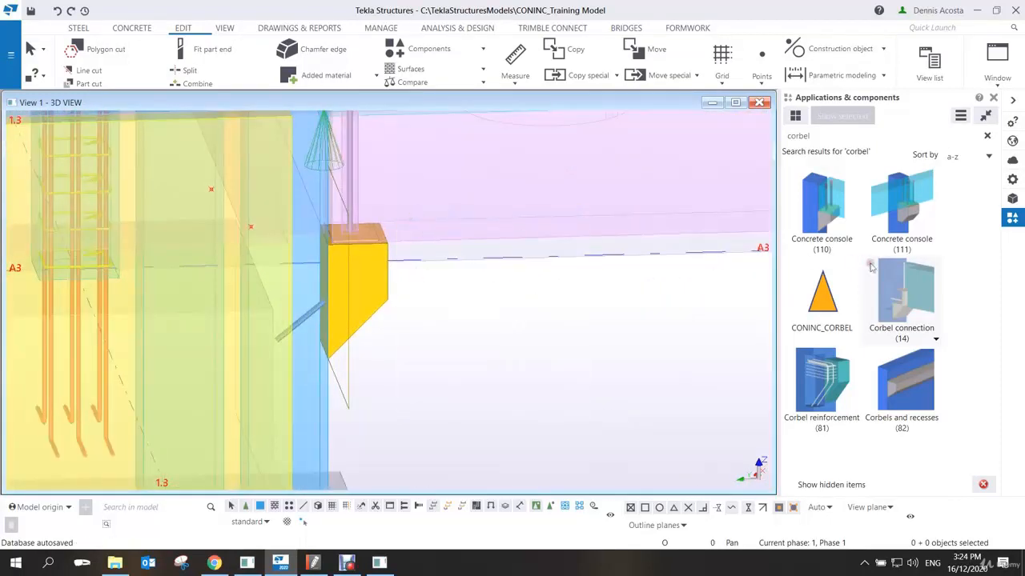
# Apply Corbel reinforcement (81) to the column at grid 1.3 and its corbel, and end the command.
pyautogui.click(833, 388)
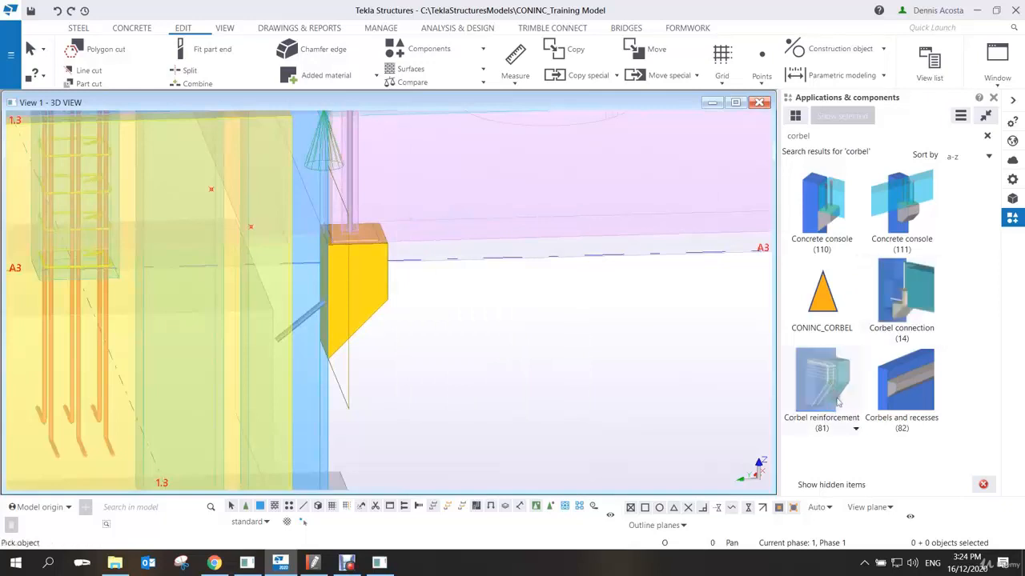
pyautogui.click(324, 389)
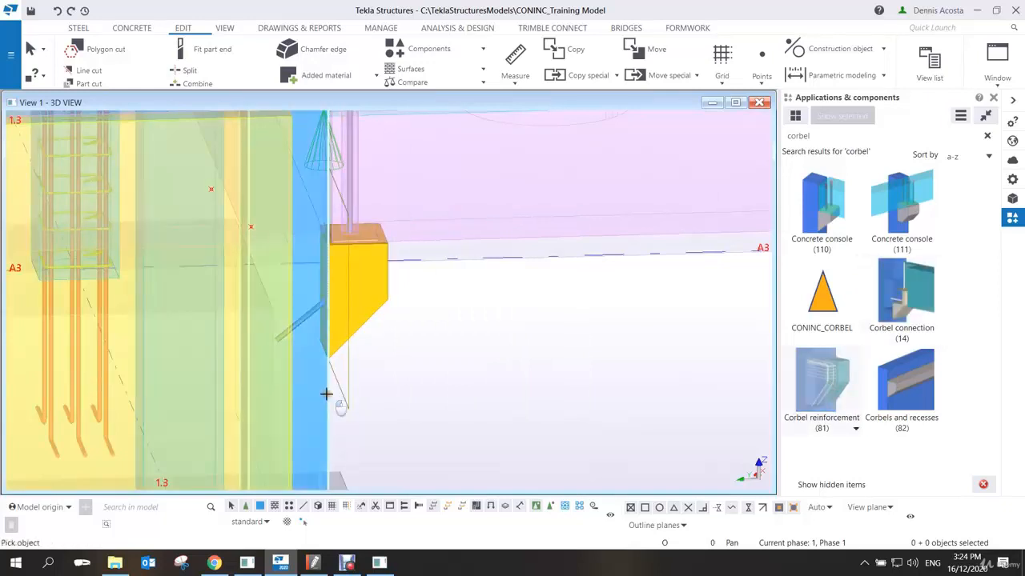
pyautogui.click(366, 312)
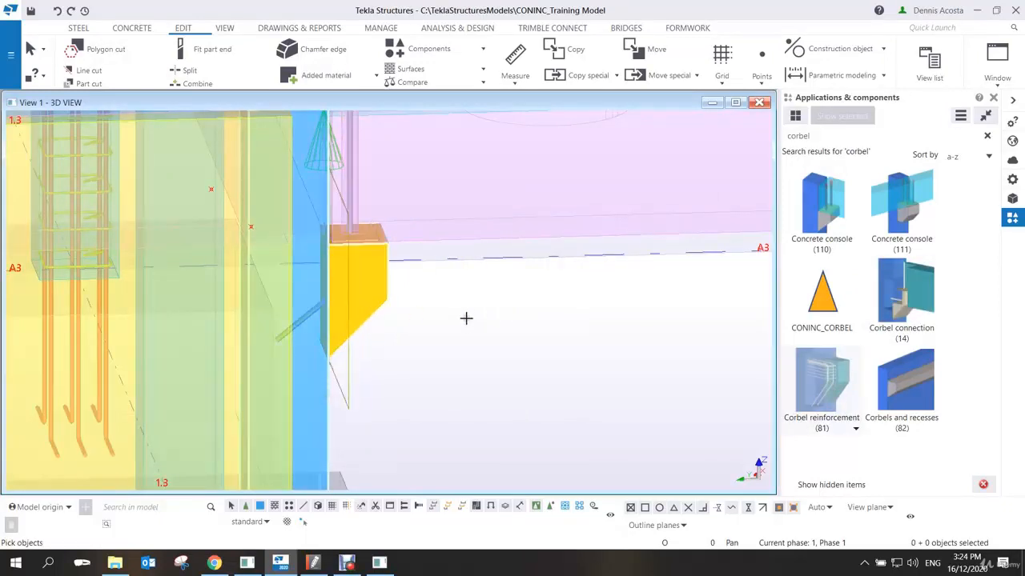
pyautogui.middleClick(466, 319)
pyautogui.rightClick(455, 294)
pyautogui.click(466, 300)
pyautogui.scroll(2, 319, 286)
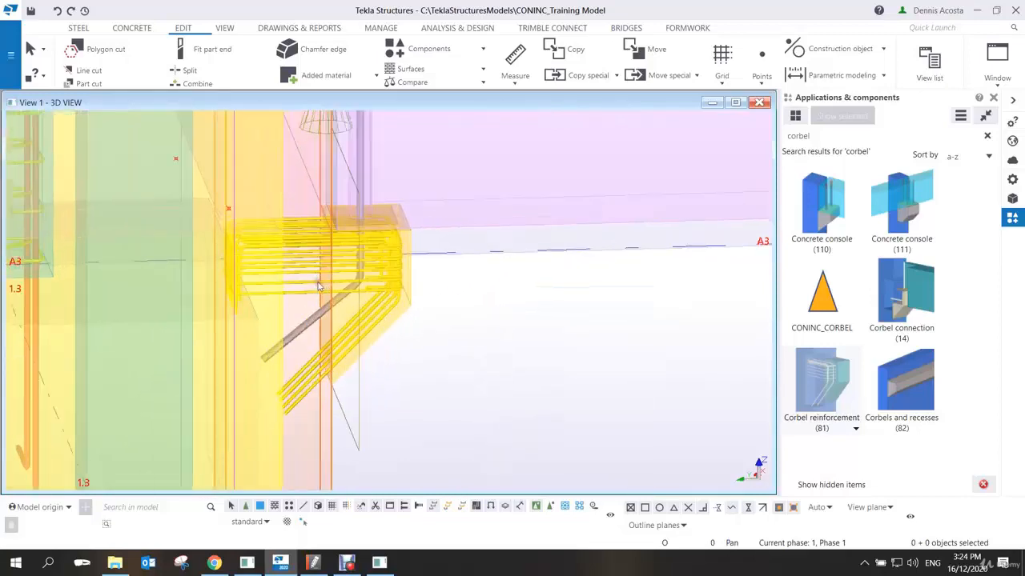
# Create a part basic view of the concrete wall panel on grid A1 between grids 1.3 and 1.4 and enlarge its window.
pyautogui.scroll(2, 319, 285)
pyautogui.moveTo(369, 248)
pyautogui.keyDown('ctrl'); pyautogui.mouseDown(button='middle')
pyautogui.moveTo(327, 233)
pyautogui.moveTo(356, 261)
pyautogui.mouseUp(button='middle'); pyautogui.keyUp('ctrl')
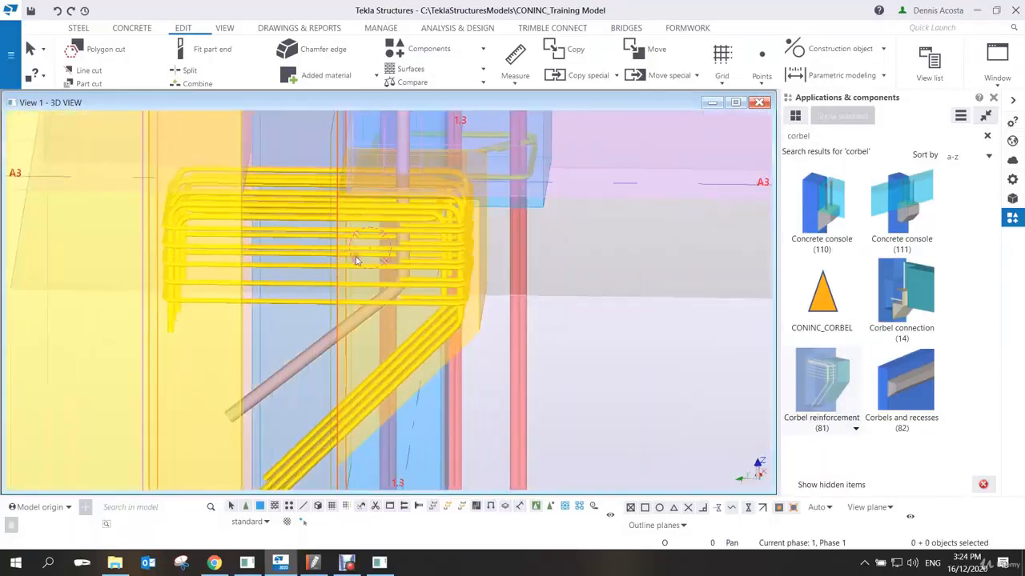
pyautogui.scroll(-7, 360, 266)
pyautogui.scroll(-2, 415, 291)
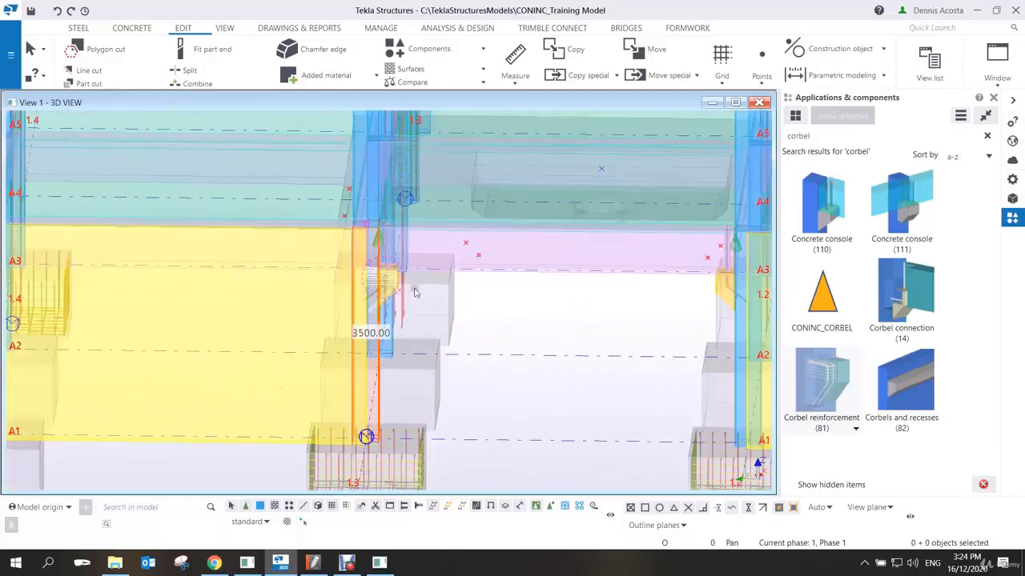
pyautogui.scroll(-3, 415, 291)
pyautogui.keyDown('ctrl'); pyautogui.moveTo(327, 322); pyautogui.dragTo(392, 387, button='middle'); pyautogui.keyUp('ctrl')
pyautogui.scroll(3, 378, 364)
pyautogui.rightClick(392, 388)
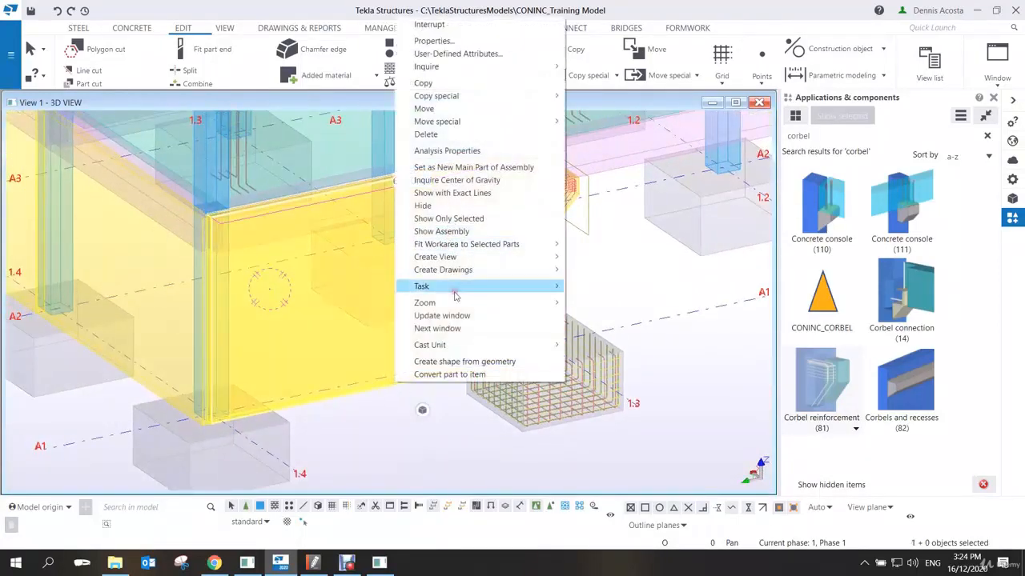
pyautogui.moveTo(472, 257)
pyautogui.click(594, 261)
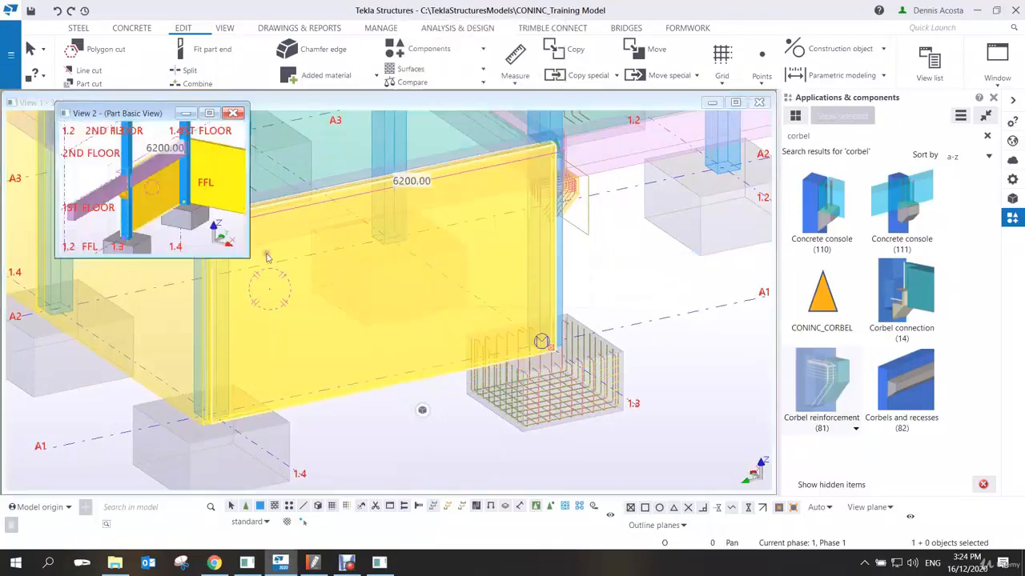
pyautogui.moveTo(248, 257); pyautogui.dragTo(776, 493)
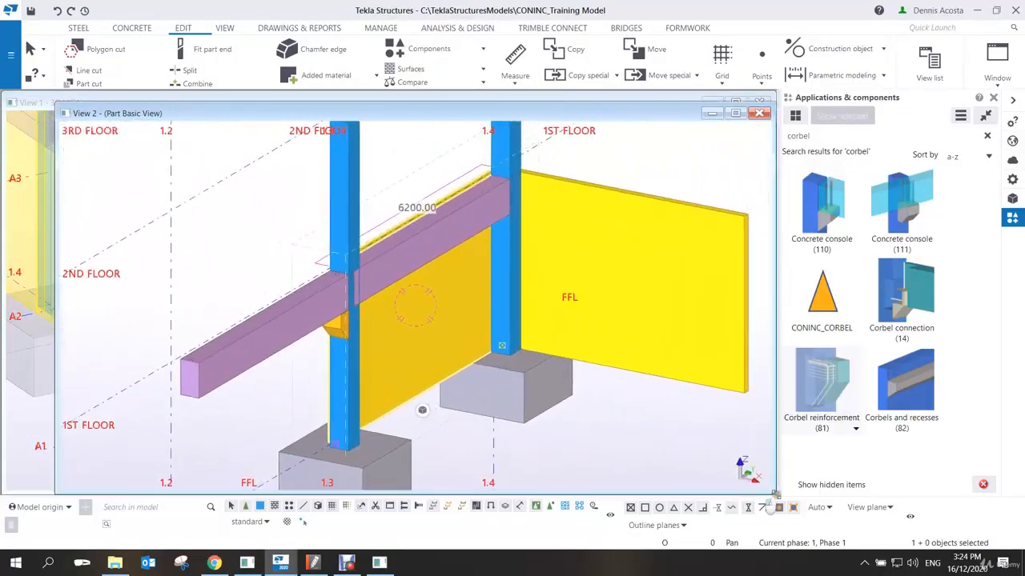
# Cut a rectangular opening about 2500 mm wide and 1500 mm high through the middle of the wall panel with a polygon cut.
pyautogui.moveTo(546, 340); pyautogui.dragTo(438, 322, button='middle')
pyautogui.hotkey('ctrl', 'p')
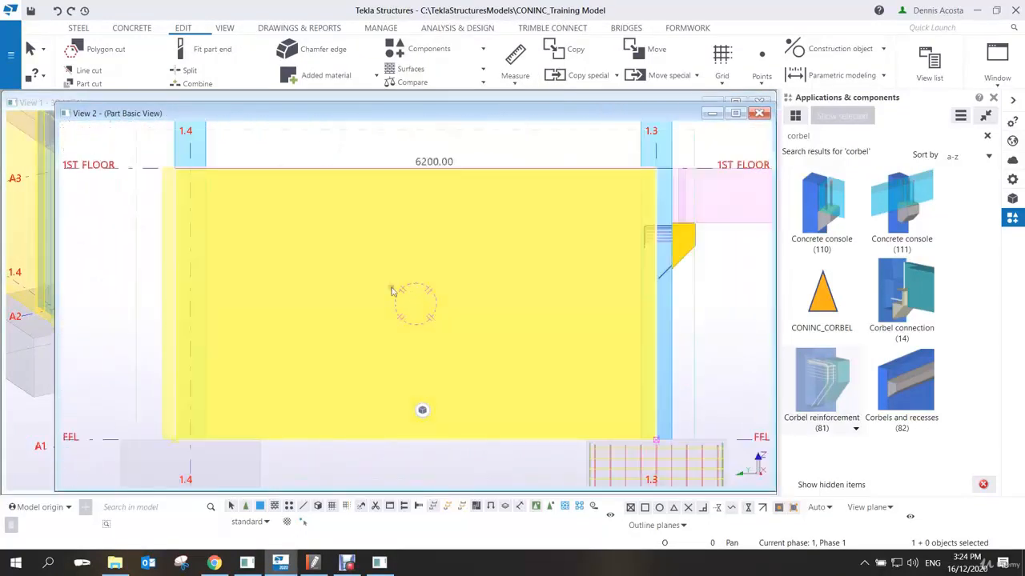
pyautogui.scroll(-2, 353, 295)
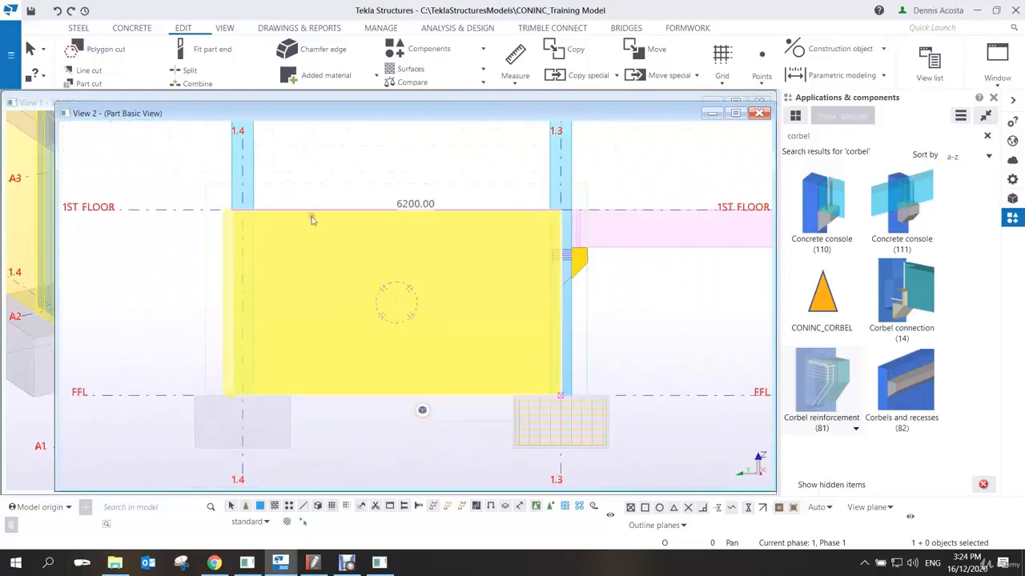
pyautogui.click(105, 50)
pyautogui.click(368, 398)
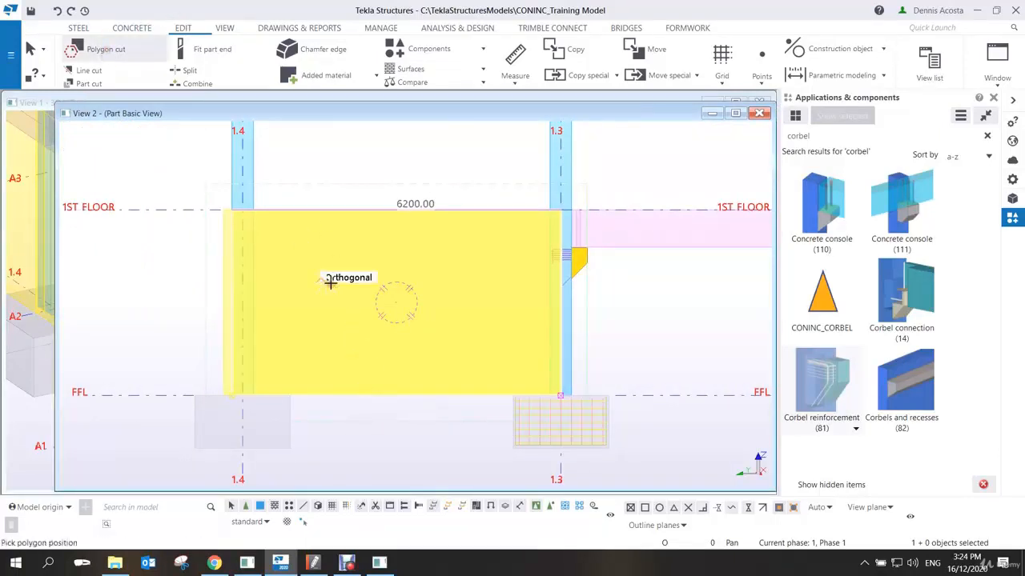
pyautogui.click(326, 282)
pyautogui.click(457, 282)
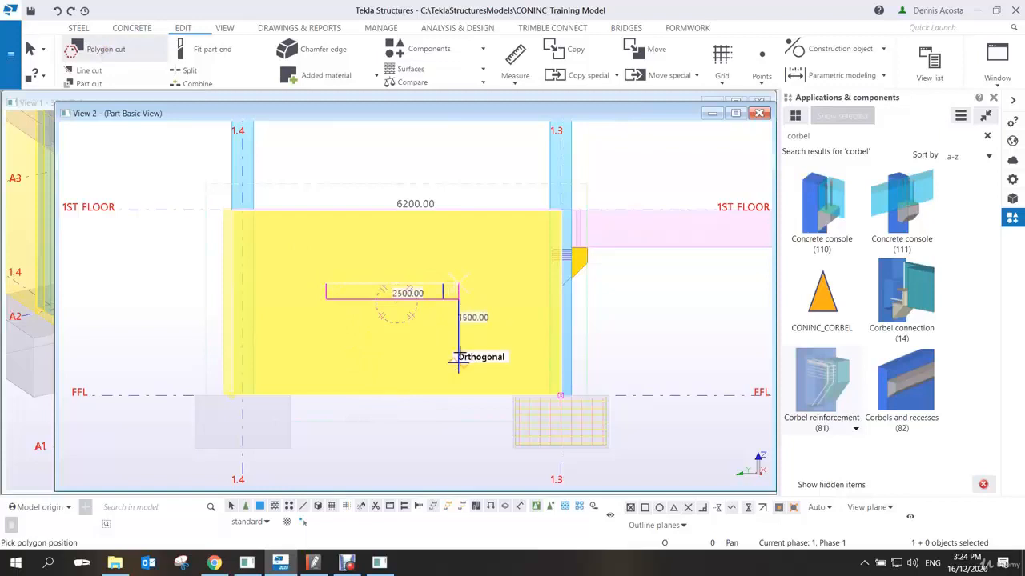
pyautogui.click(458, 361)
pyautogui.click(322, 360)
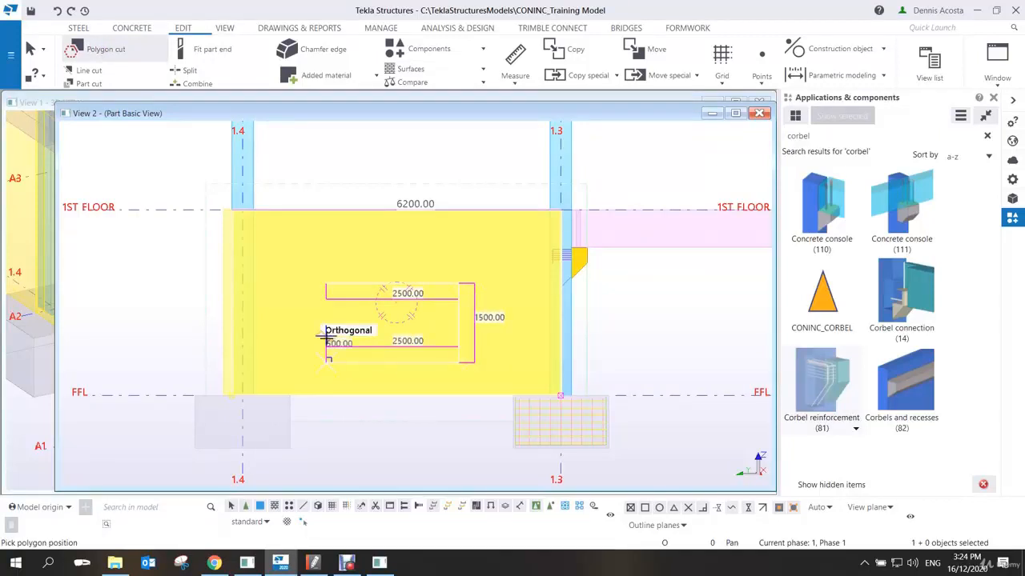
pyautogui.middleClick(321, 337)
pyautogui.rightClick(394, 272)
pyautogui.click(413, 275)
# Search the components for "mesh", apply Mesh Bars with the standard settings to the wall panel with the opening, and end the command.
pyautogui.scroll(2, 408, 292)
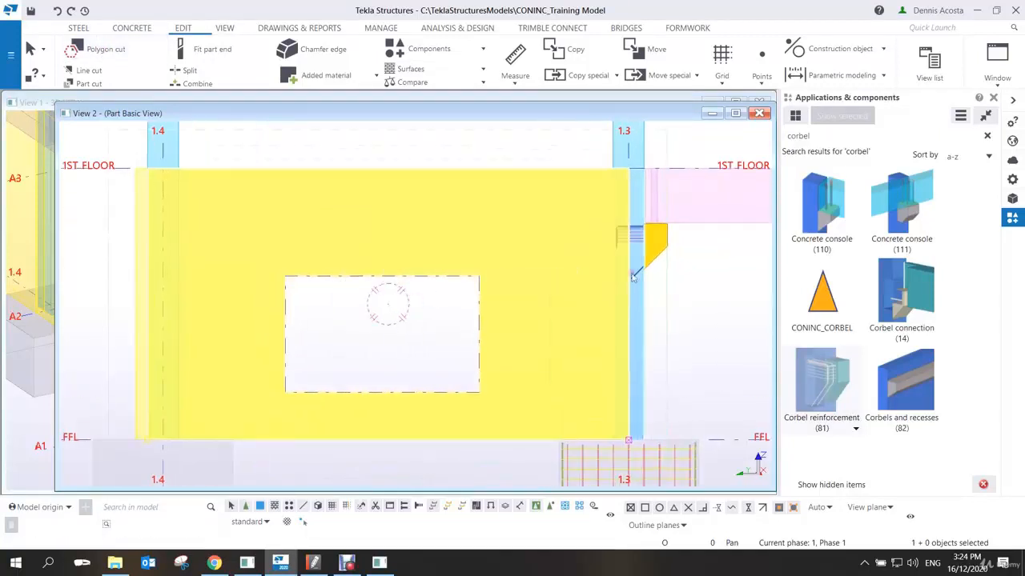
pyautogui.click(794, 136)
pyautogui.write('mesh')
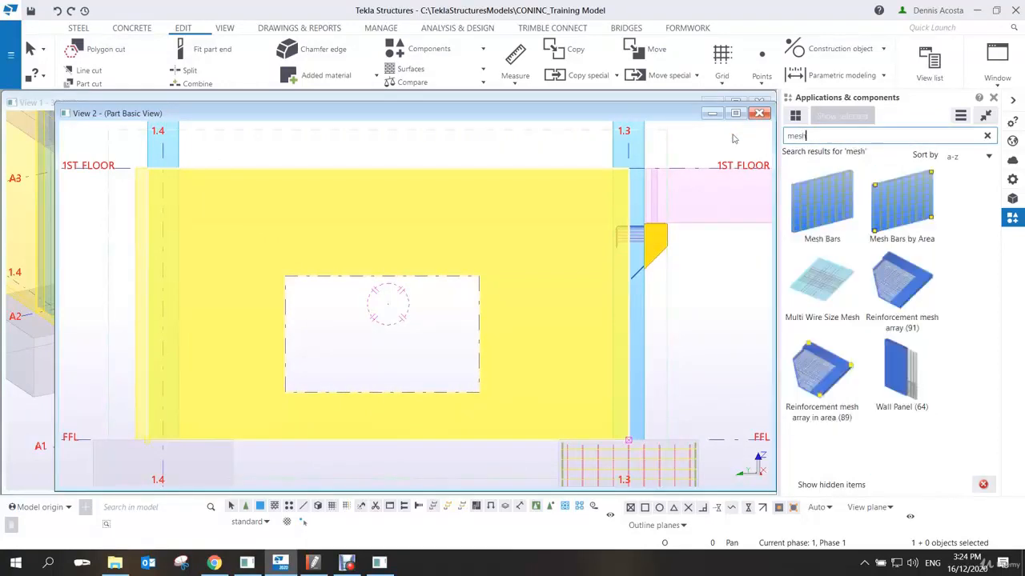
pyautogui.click(839, 190)
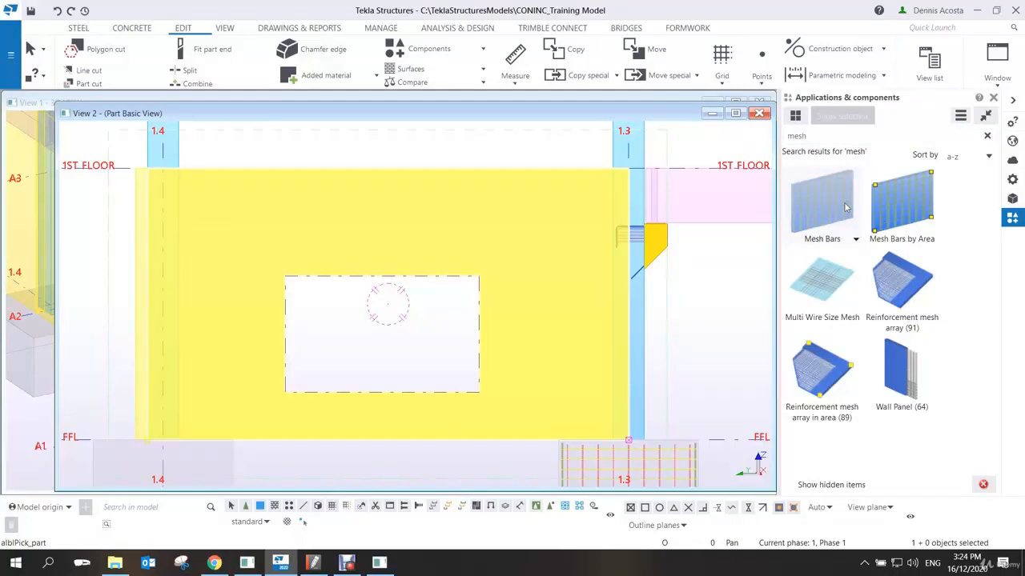
pyautogui.doubleClick(843, 209)
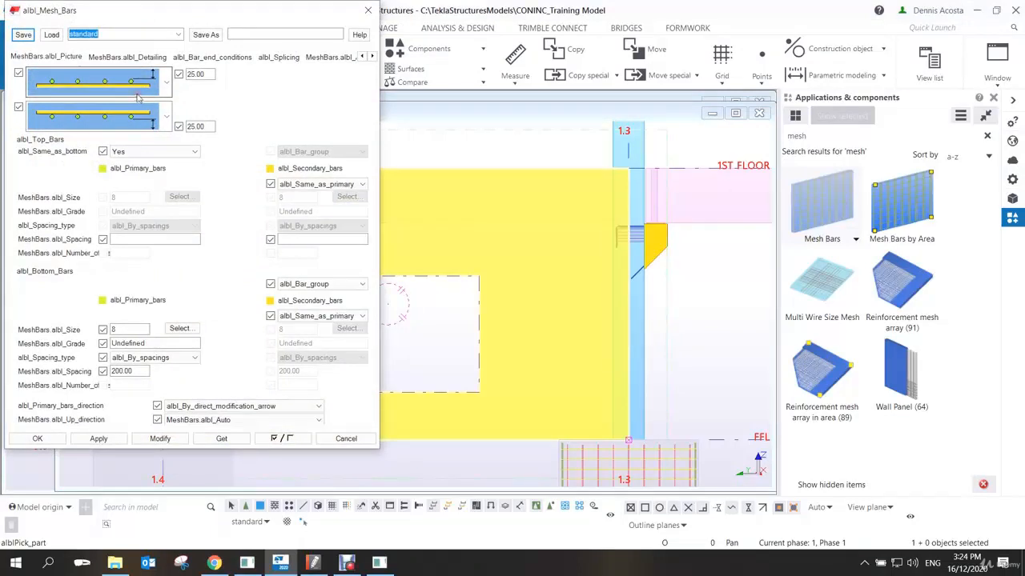
pyautogui.click(98, 441)
pyautogui.click(39, 440)
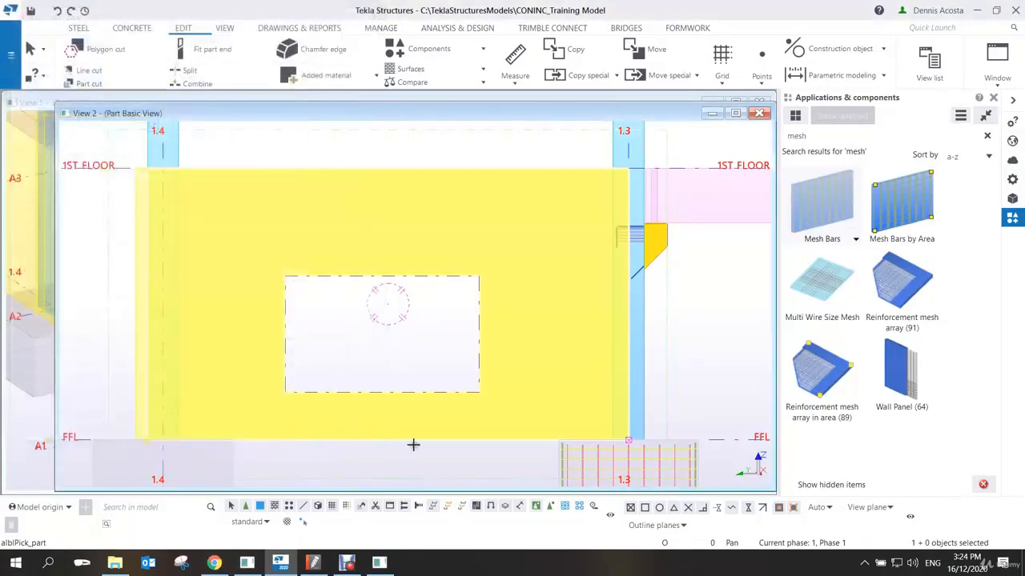
pyautogui.click(412, 443)
pyautogui.scroll(8, 424, 423)
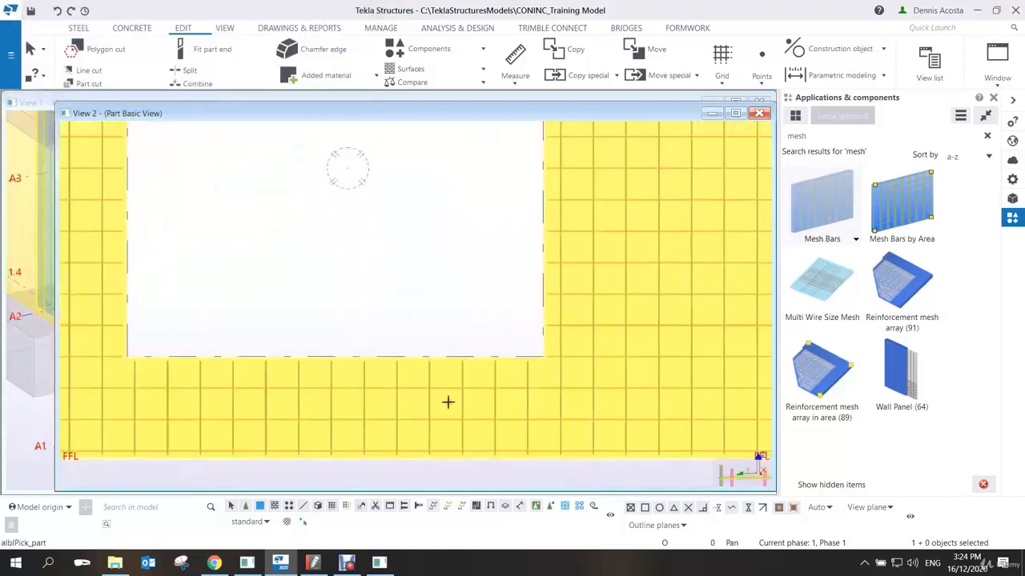
pyautogui.scroll(-7, 450, 407)
pyautogui.rightClick(453, 295)
pyautogui.press('Escape')
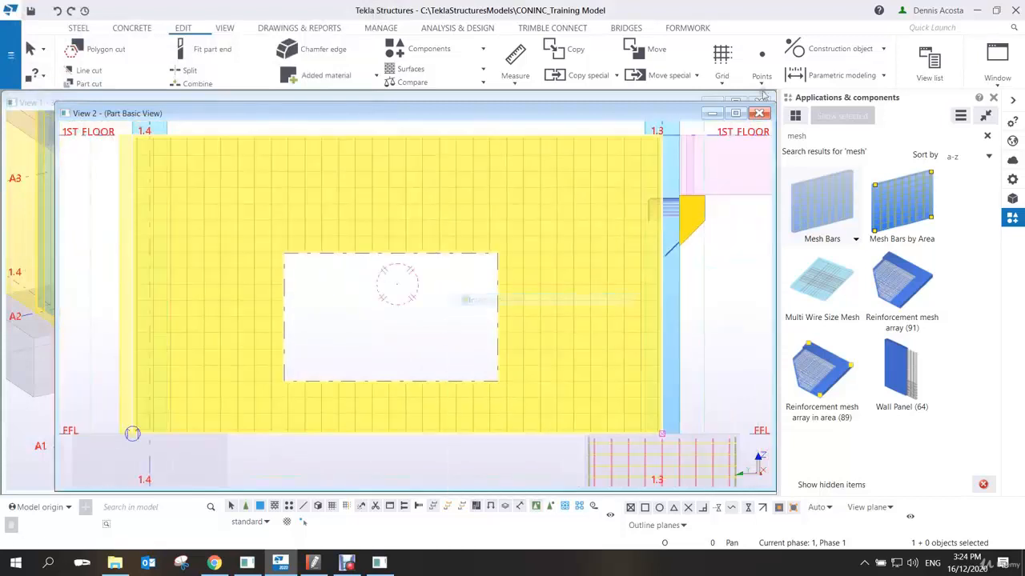
# Search the components for "edge" and apply Edge and Corner Reinforcement (62) with the standard settings to the same wall panel.
pyautogui.doubleClick(822, 137)
pyautogui.write('e')
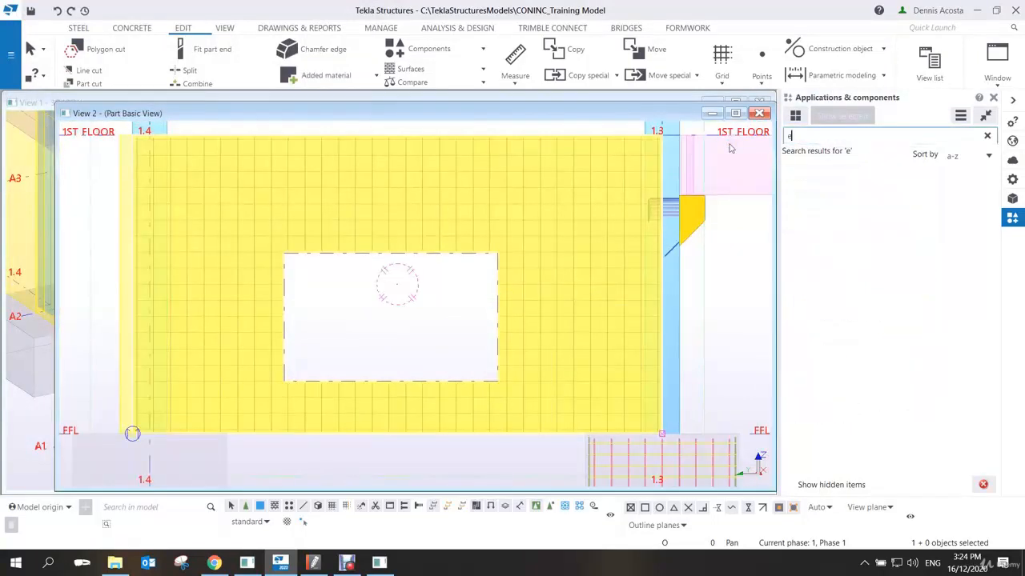
pyautogui.write('dge')
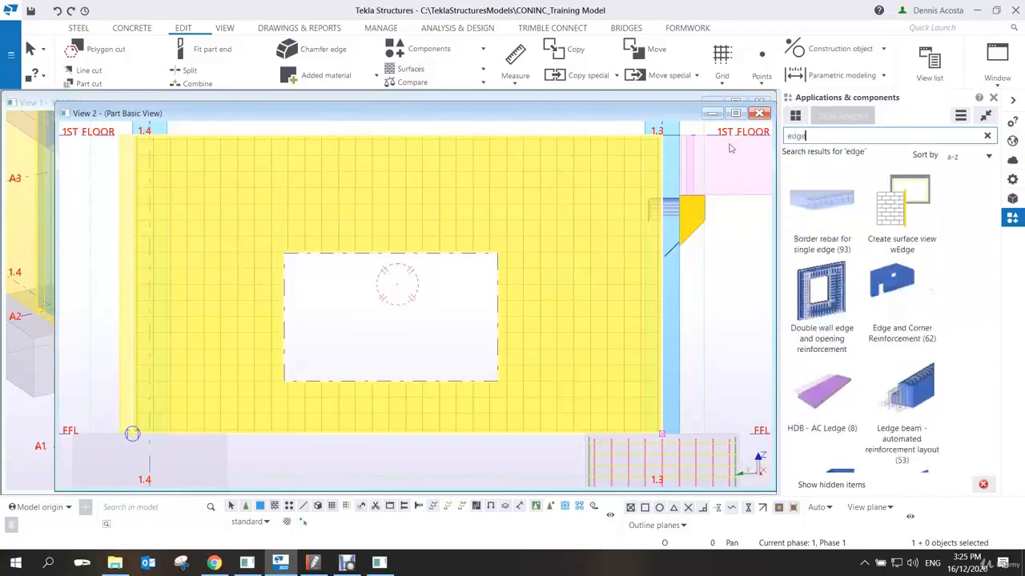
pyautogui.click(906, 286)
pyautogui.doubleClick(893, 278)
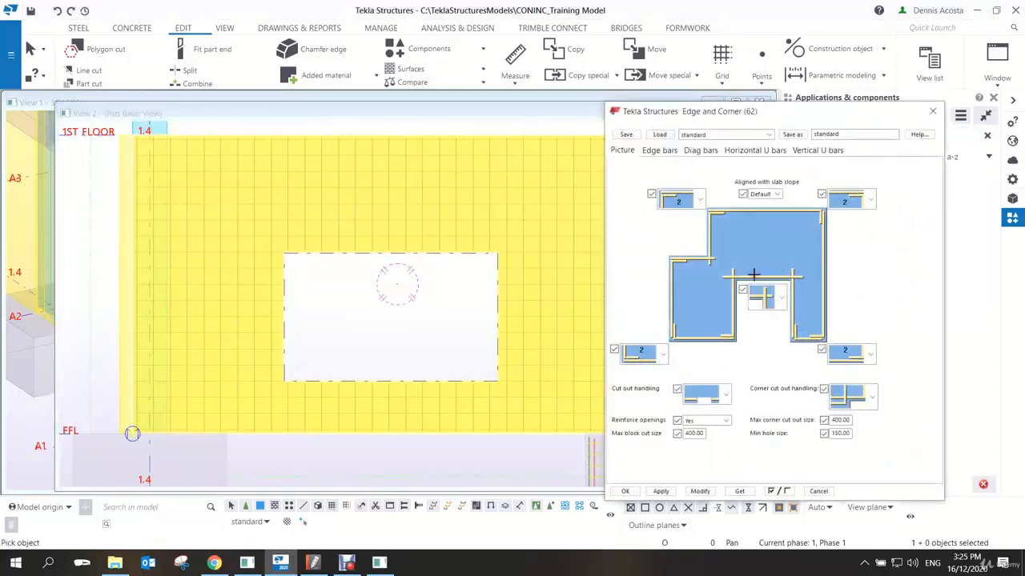
pyautogui.scroll(3, 497, 416)
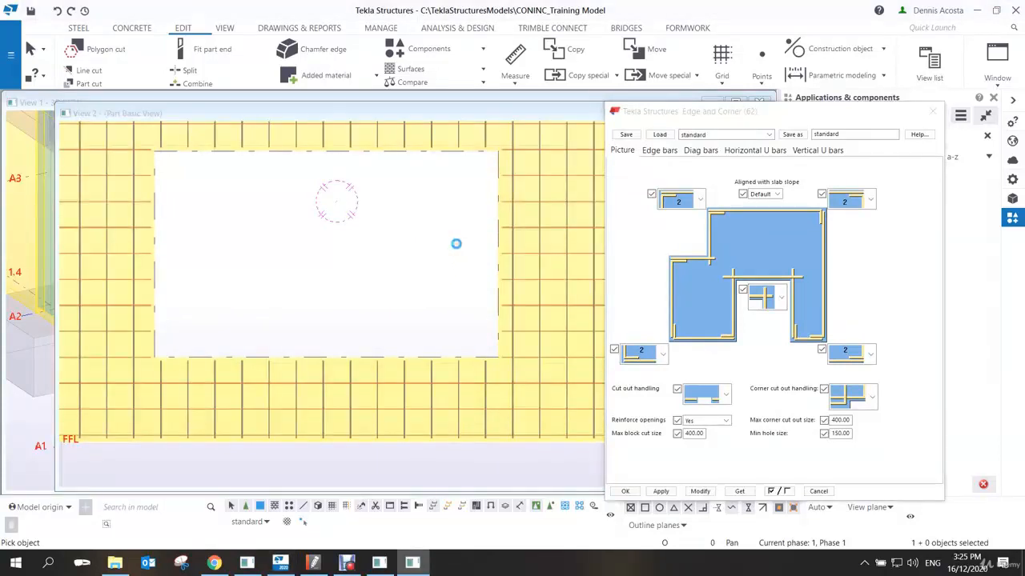
pyautogui.rightClick(457, 242)
pyautogui.click(481, 239)
pyautogui.scroll(2, 480, 324)
pyautogui.scroll(3, 484, 344)
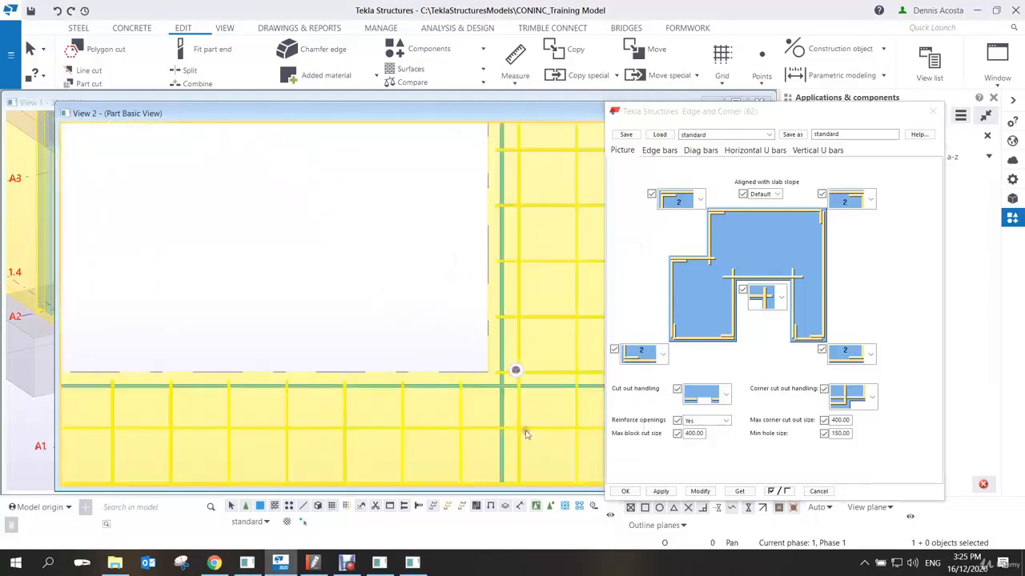
pyautogui.scroll(-6, 491, 374)
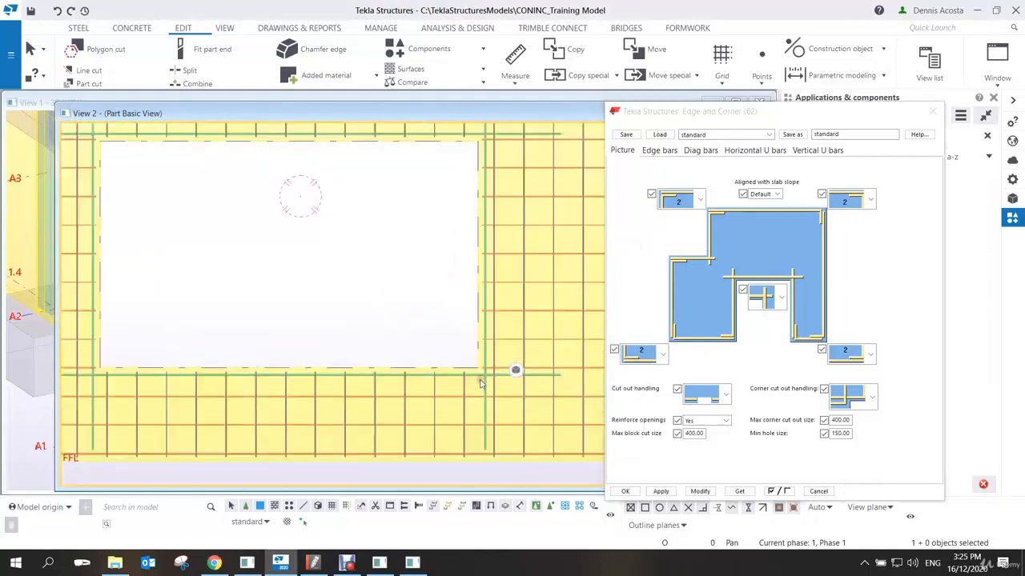
pyautogui.click(936, 111)
# Close the wall panel's part view and return to the 3D view of the whole building.
pyautogui.scroll(-2, 687, 187)
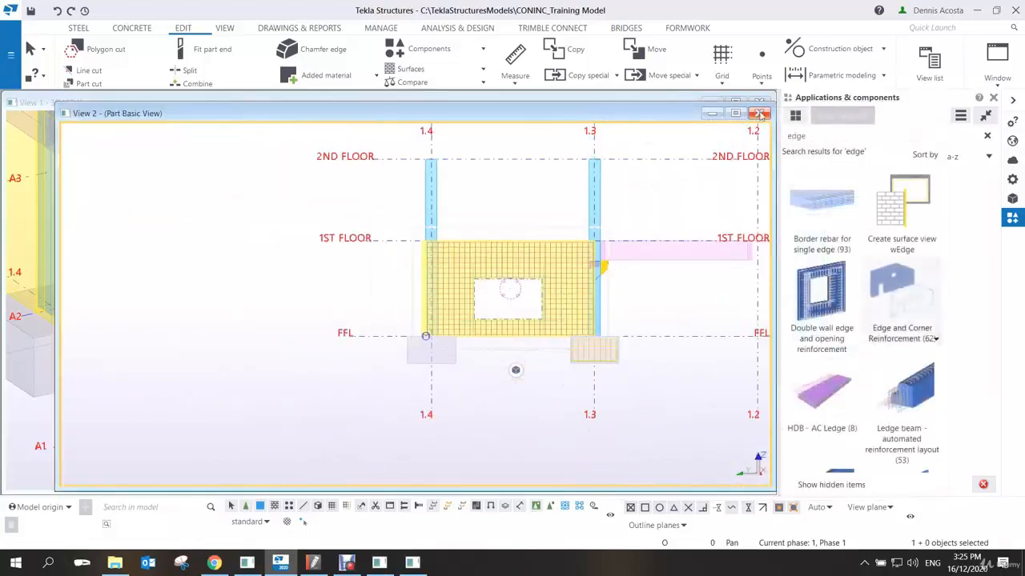
pyautogui.click(759, 113)
pyautogui.scroll(-4, 533, 305)
pyautogui.keyDown('ctrl'); pyautogui.moveTo(507, 308); pyautogui.dragTo(481, 324, button='middle'); pyautogui.keyUp('ctrl')
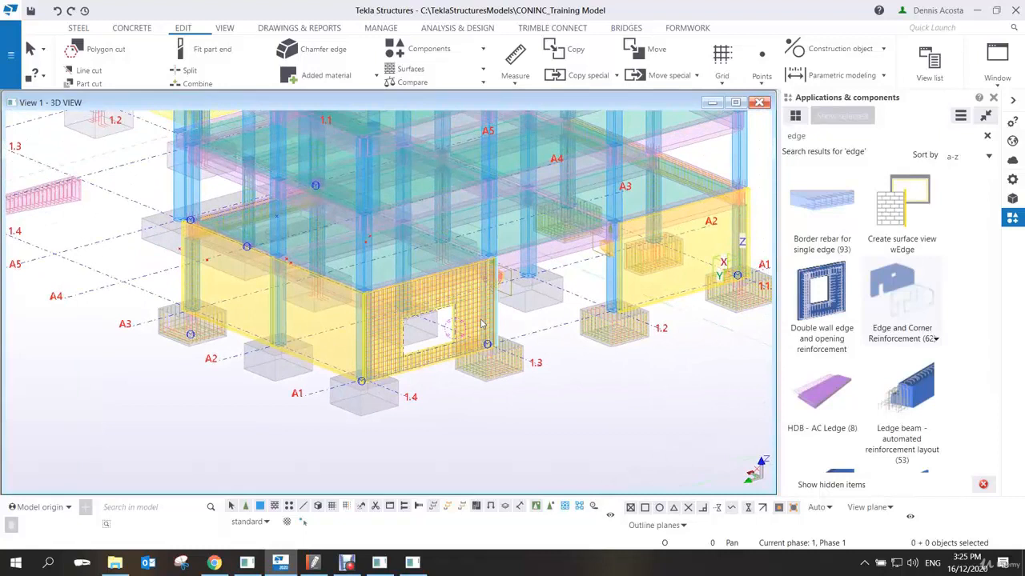
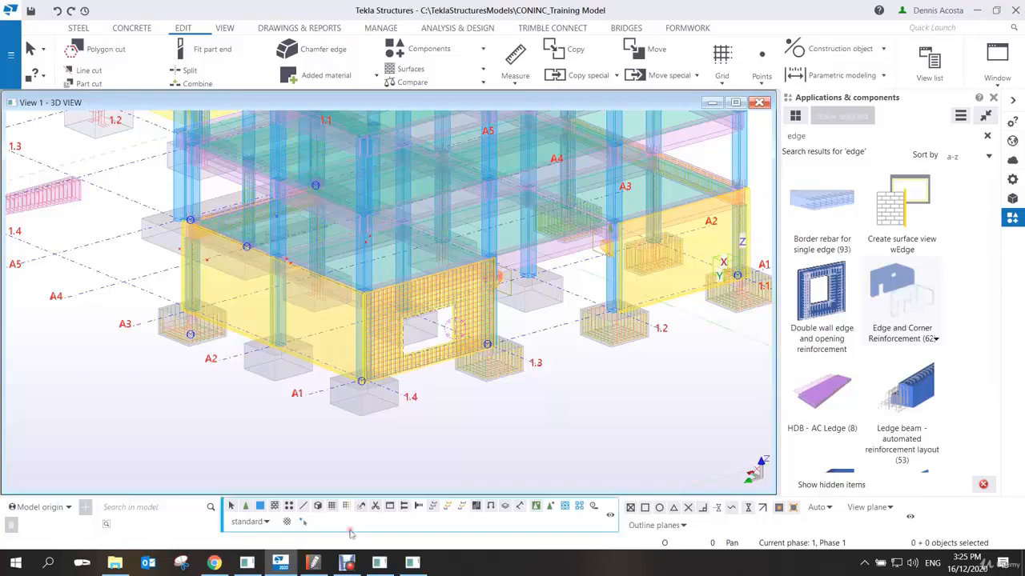
pyautogui.click(346, 563)
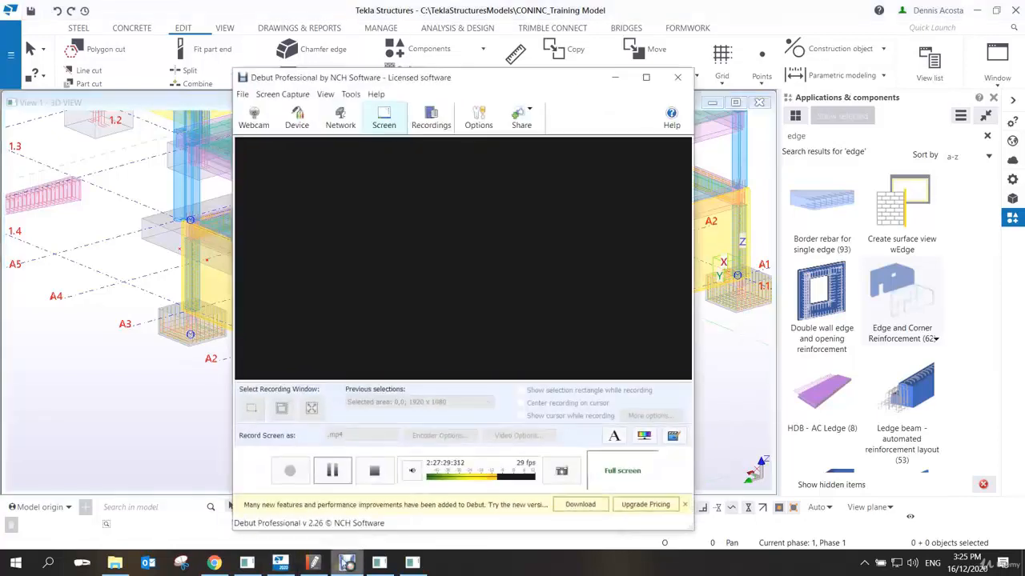
pyautogui.click(332, 471)
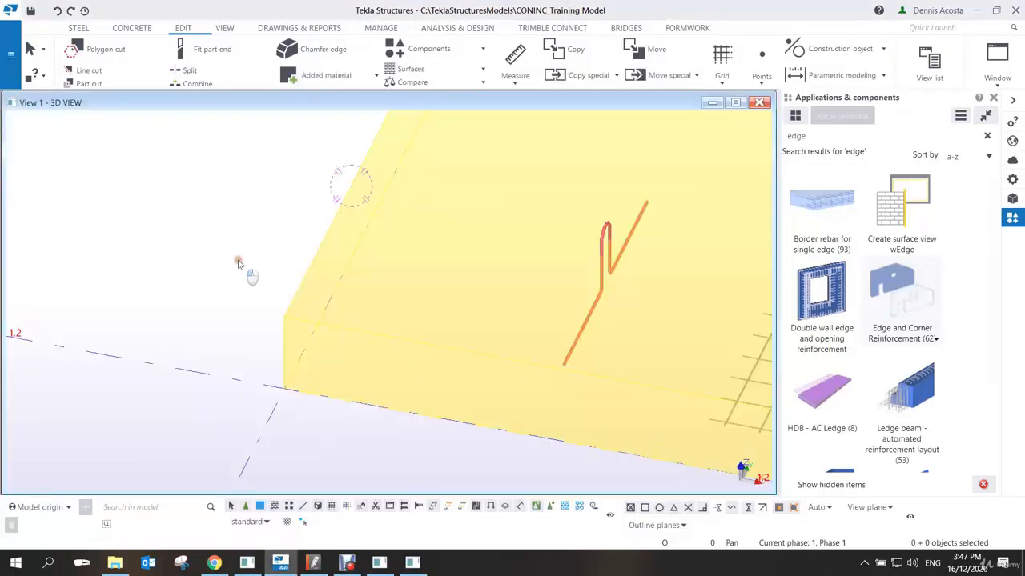
# Start a rebar mesh and set its mesh type to Bent in the mesh properties.
pyautogui.click(133, 28)
pyautogui.click(381, 79)
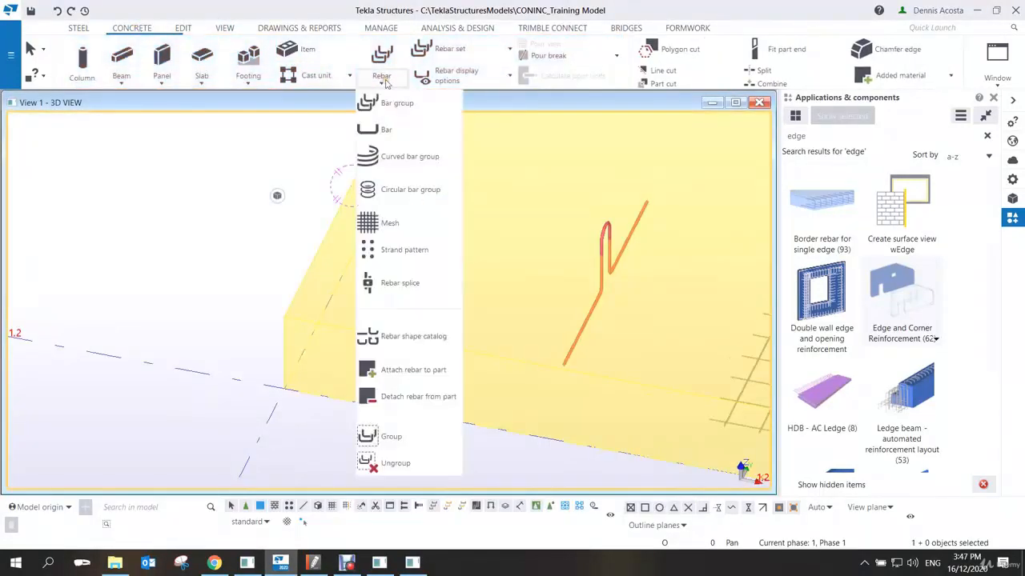
pyautogui.click(396, 225)
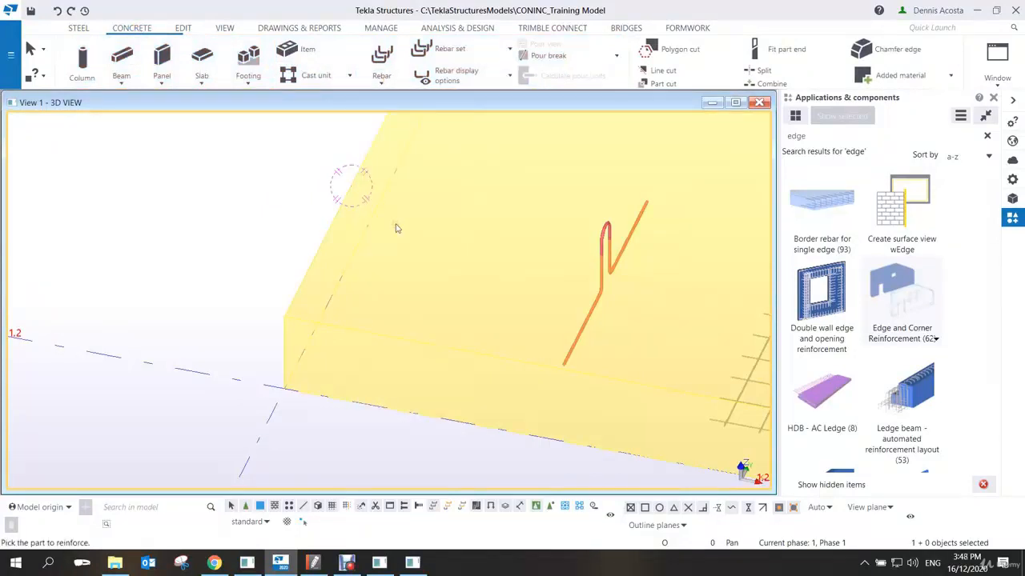
pyautogui.click(1012, 179)
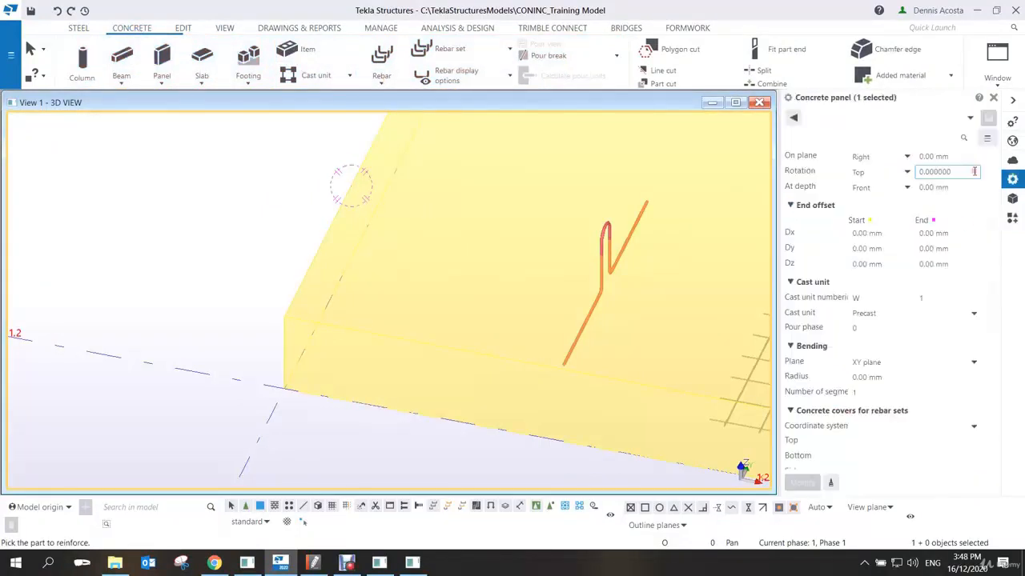
pyautogui.scroll(2, 933, 264)
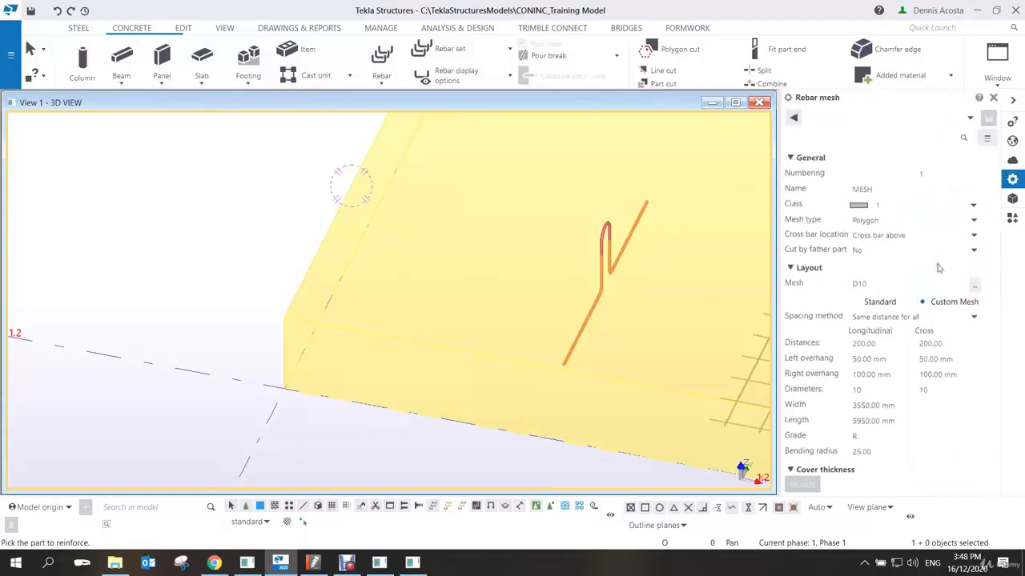
pyautogui.click(973, 221)
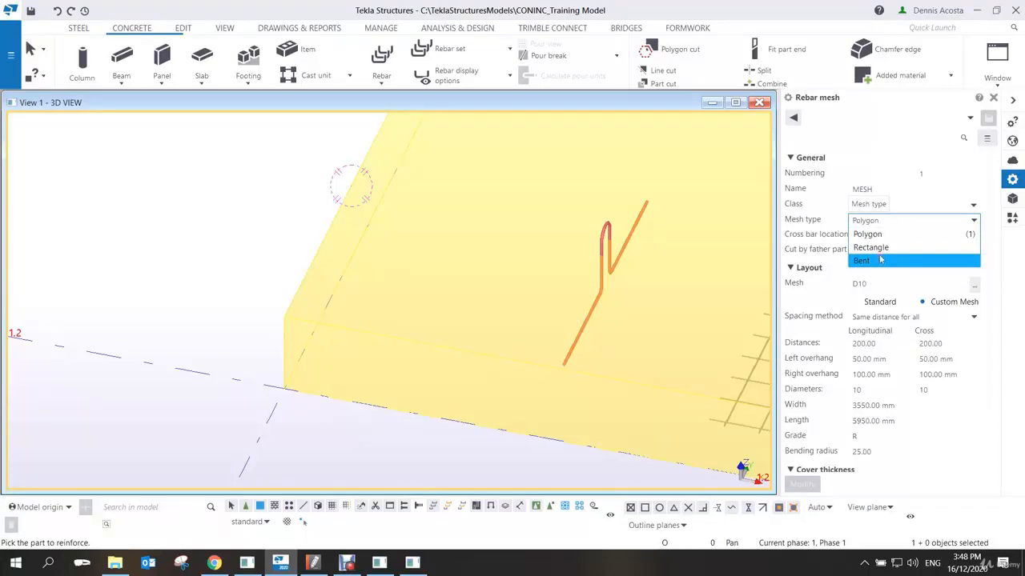
pyautogui.click(875, 262)
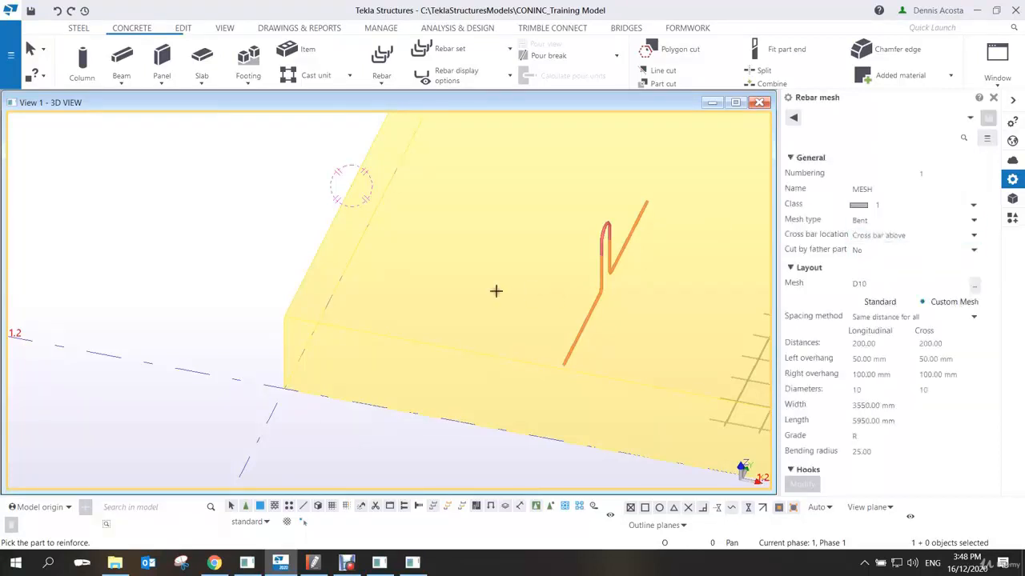
# Place the bent mesh at the yellow panel's corner with crossing-bar legs of about 950, 1050, 700 and 1050 mm, running along the panel's edge.
pyautogui.click(390, 338)
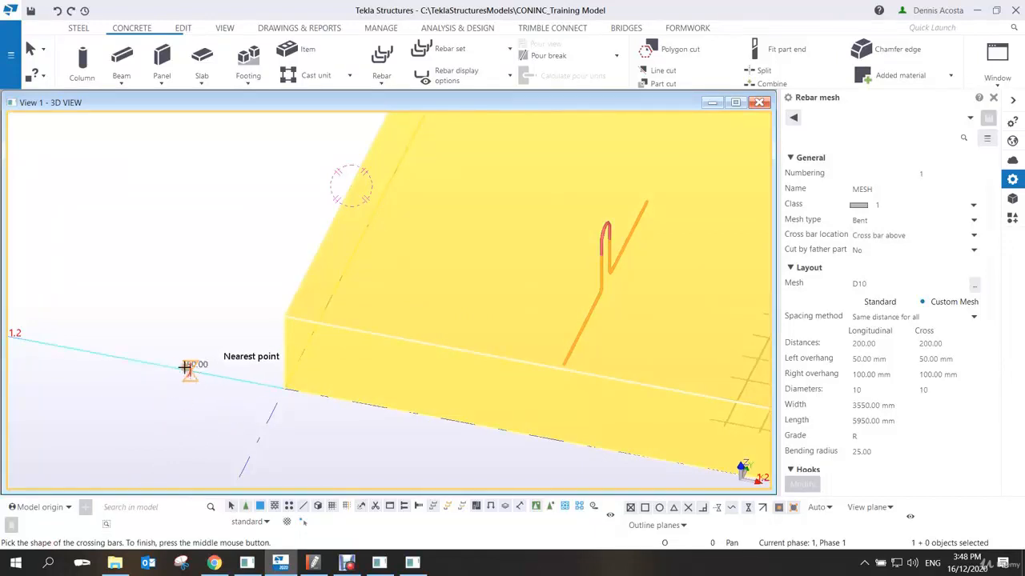
pyautogui.click(349, 398)
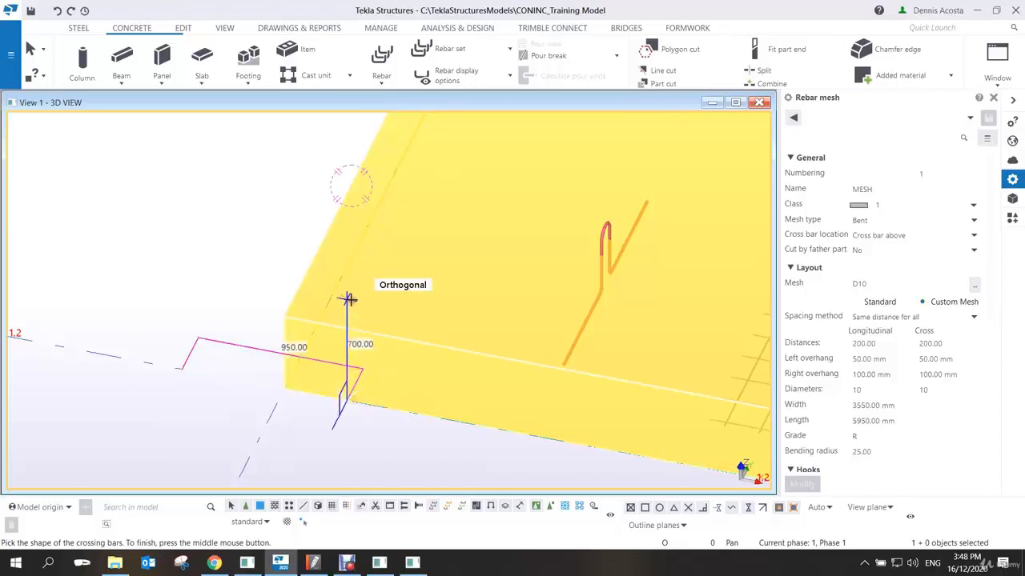
pyautogui.click(347, 248)
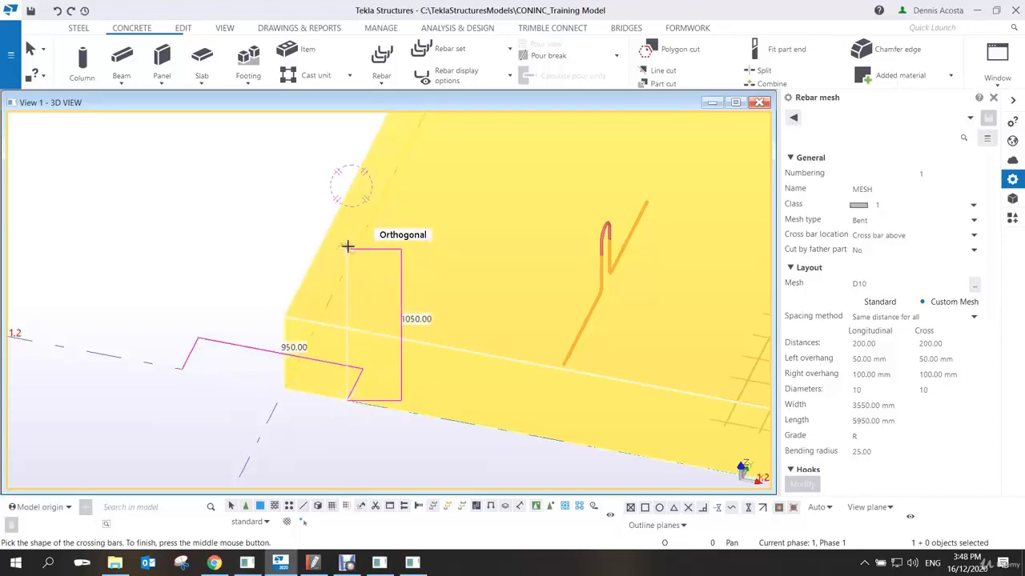
pyautogui.click(466, 272)
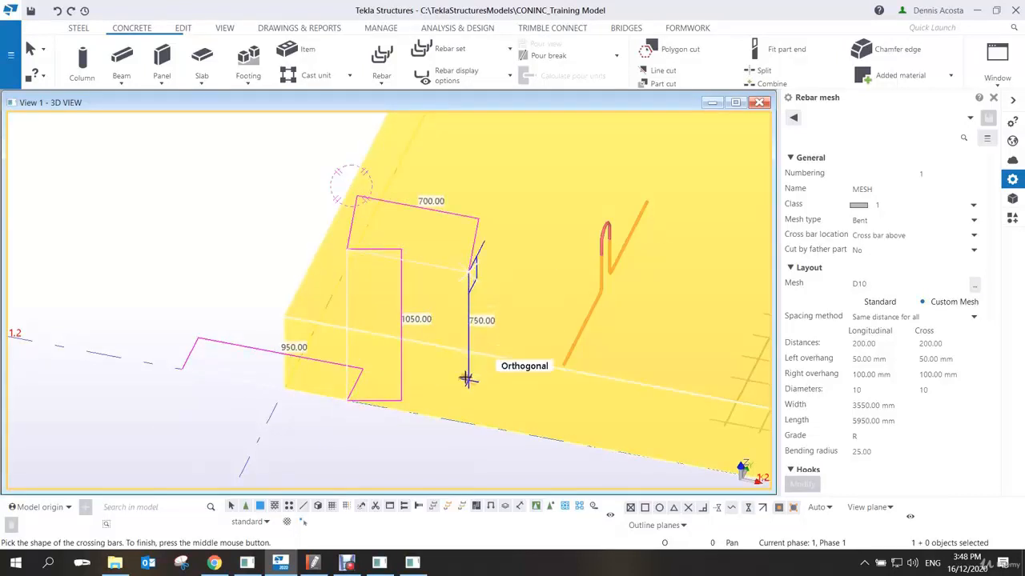
pyautogui.click(467, 423)
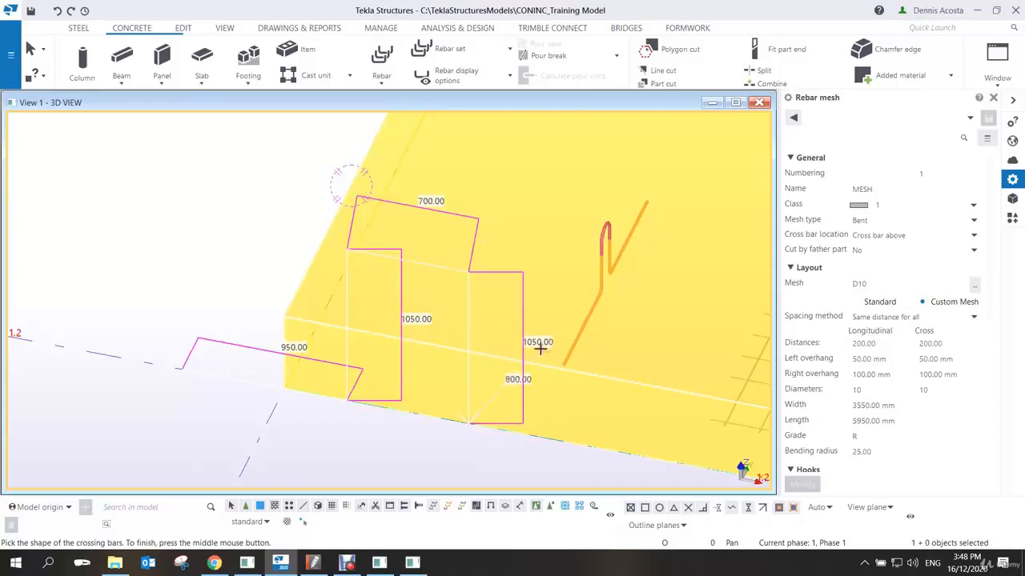
pyautogui.middleClick(530, 283)
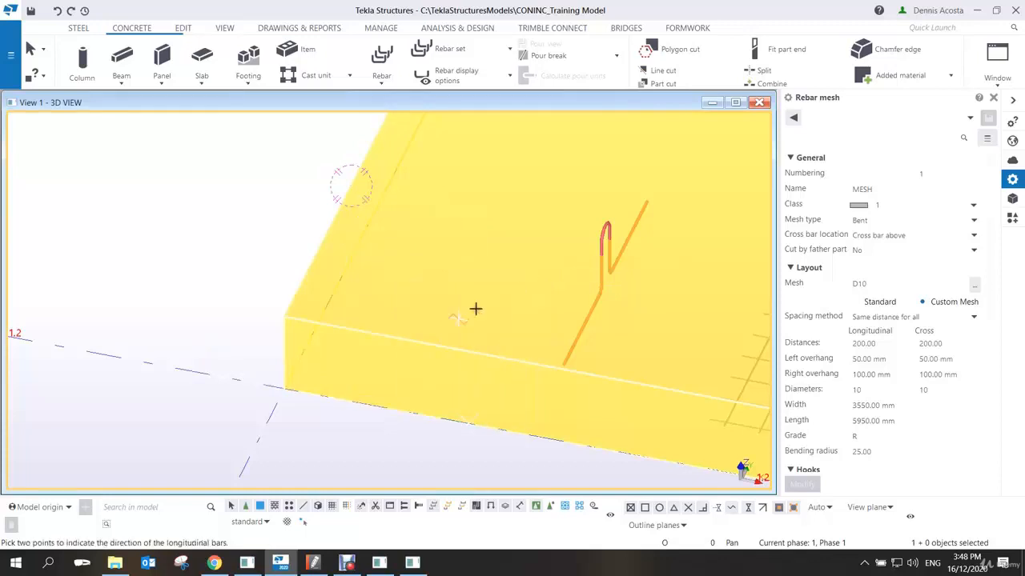
pyautogui.click(285, 388)
pyautogui.moveTo(284, 388); pyautogui.dragTo(224, 488, button='middle')
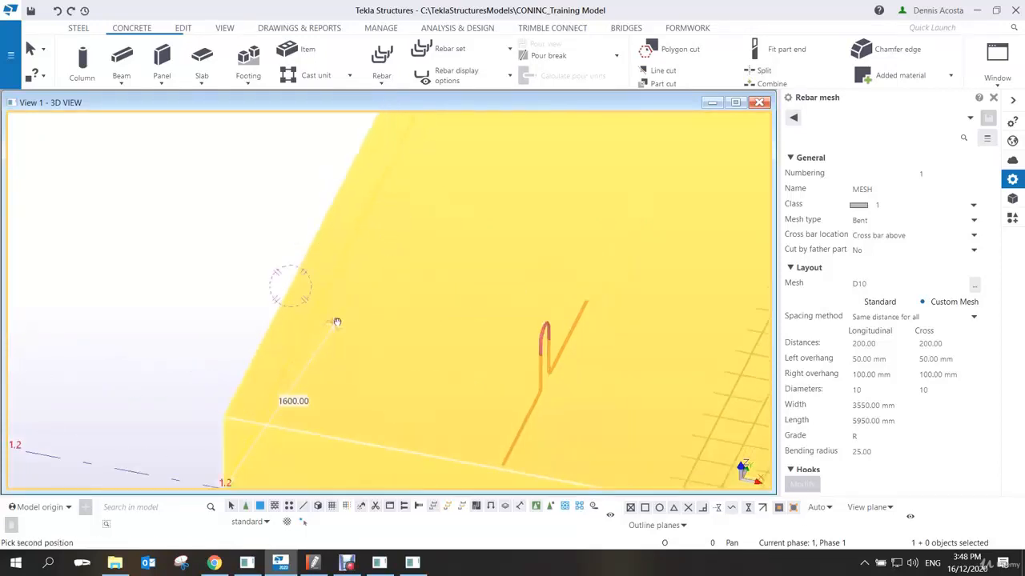
pyautogui.click(394, 156)
pyautogui.scroll(-2, 421, 230)
pyautogui.rightClick(499, 222)
pyautogui.click(510, 231)
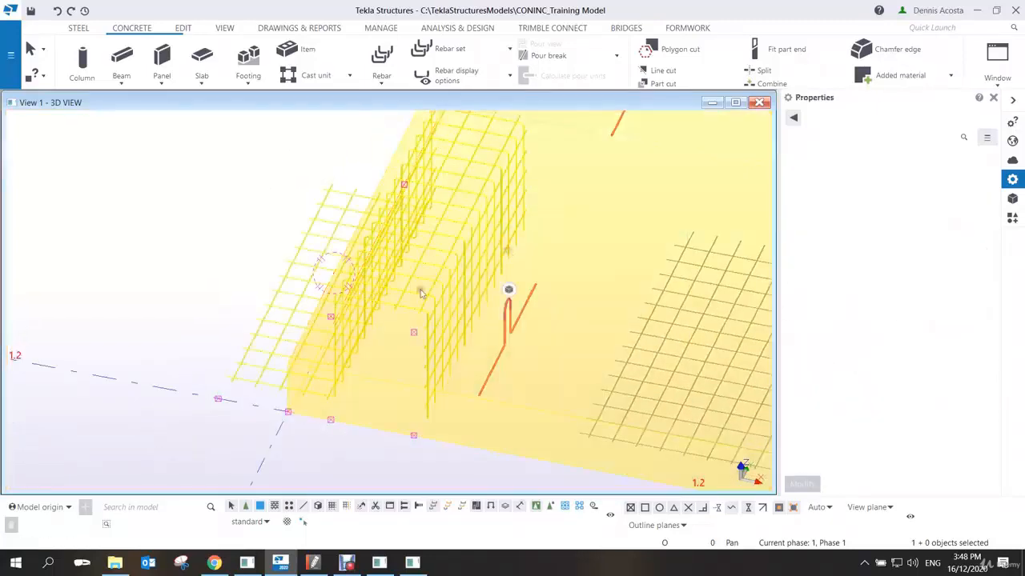
# Select the new bent mesh and examine it on the panel from several directions and distances.
pyautogui.click(421, 293)
pyautogui.scroll(-4, 395, 320)
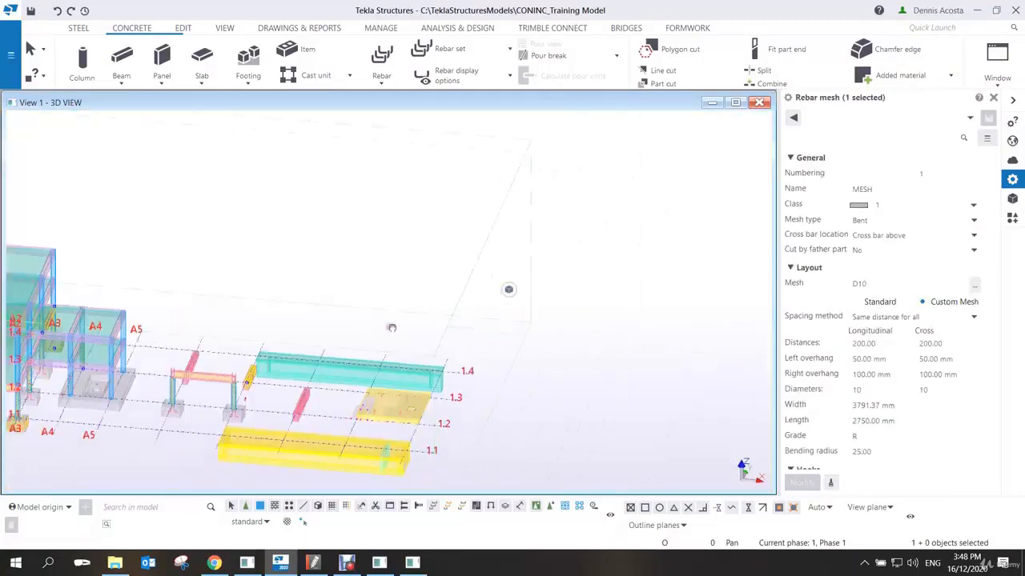
pyautogui.scroll(8, 391, 327)
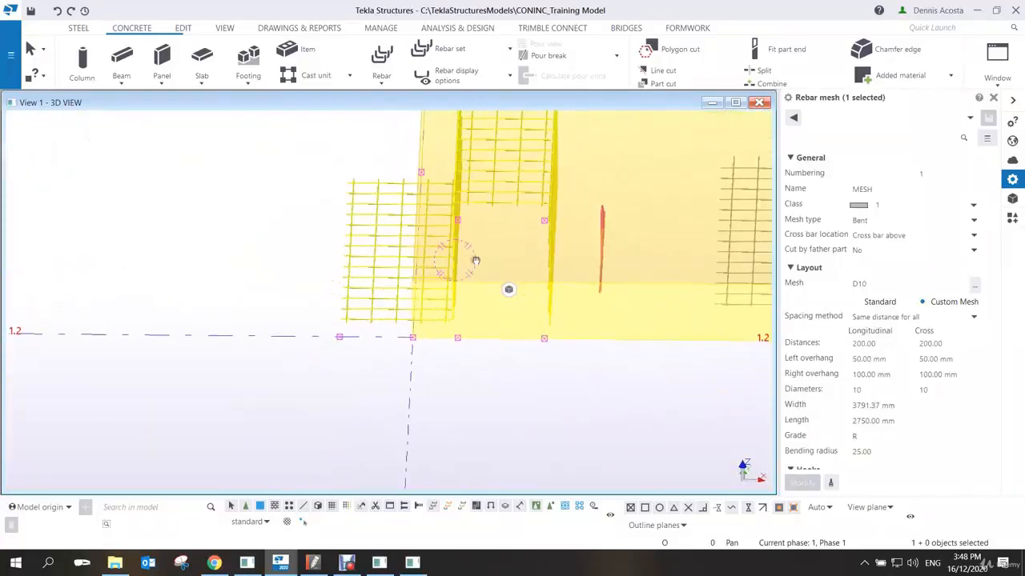
pyautogui.keyDown('ctrl'); pyautogui.moveTo(475, 261); pyautogui.dragTo(402, 323, button='middle'); pyautogui.keyUp('ctrl')
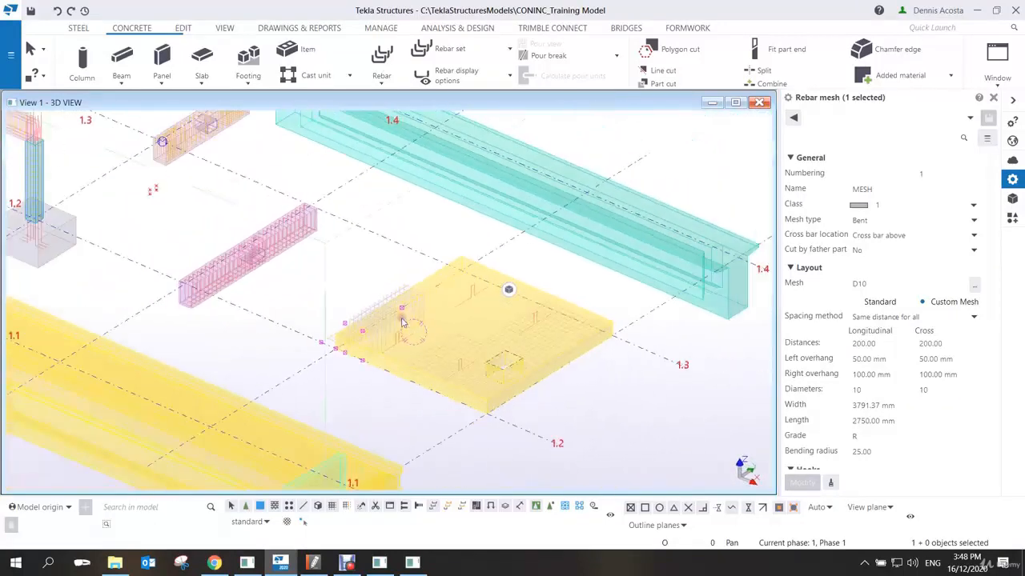
pyautogui.scroll(-8, 394, 312)
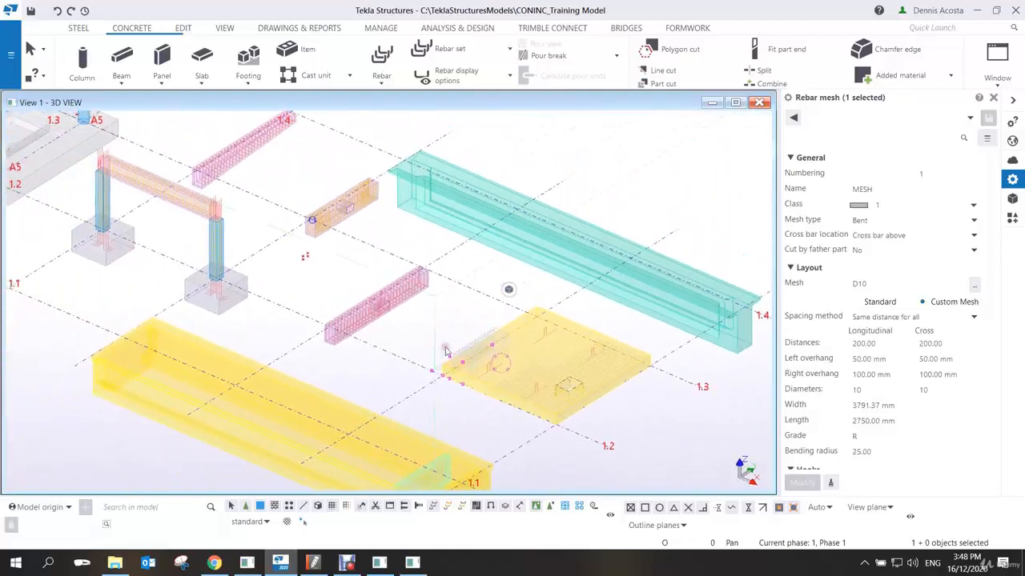
pyautogui.scroll(3, 445, 352)
pyautogui.scroll(-3, 445, 351)
pyautogui.scroll(3, 446, 352)
pyautogui.scroll(-3, 446, 351)
pyautogui.scroll(3, 446, 351)
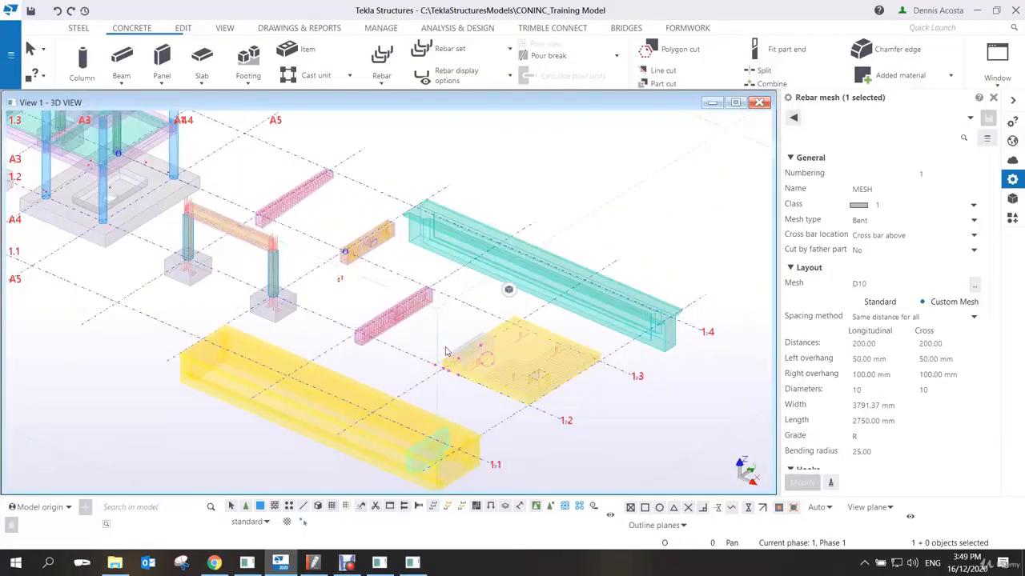
pyautogui.scroll(-2, 446, 352)
pyautogui.scroll(5, 446, 352)
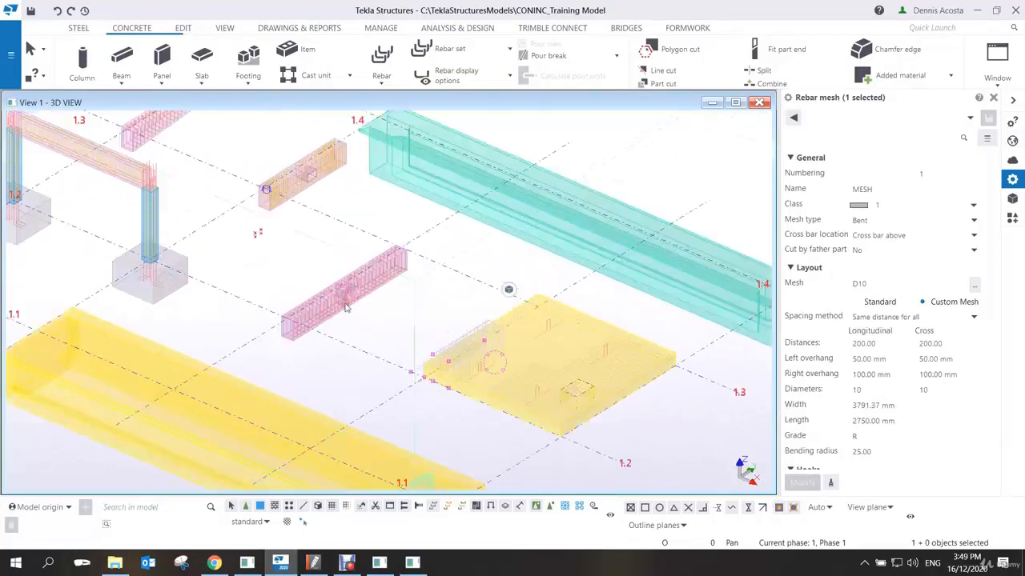
pyautogui.scroll(-4, 352, 307)
pyautogui.moveTo(361, 313); pyautogui.dragTo(413, 337, button='middle')
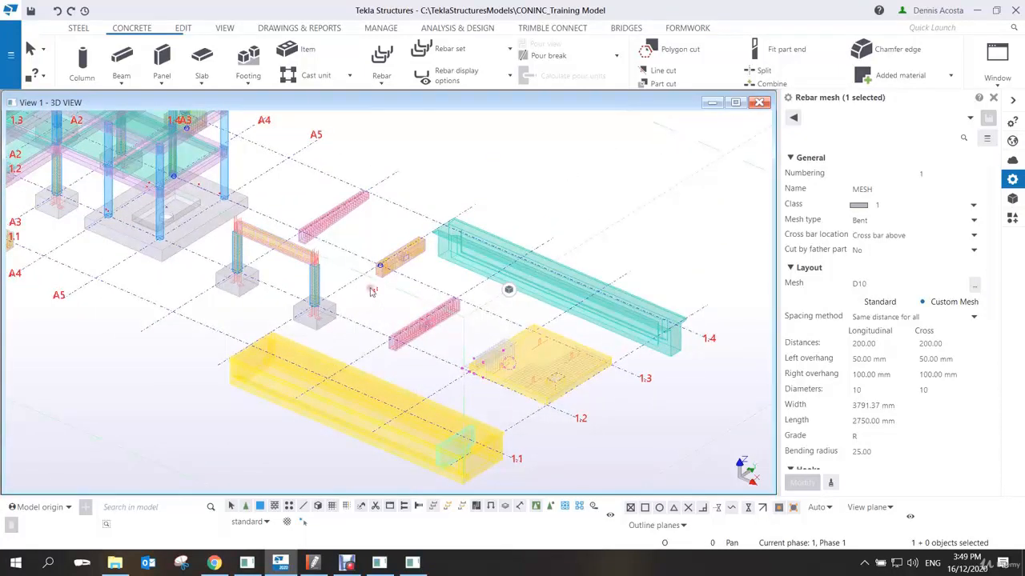
# Delete the three short reinforced beams standing between the column-and-beam frame and the wall panel.
pyautogui.press('Delete')
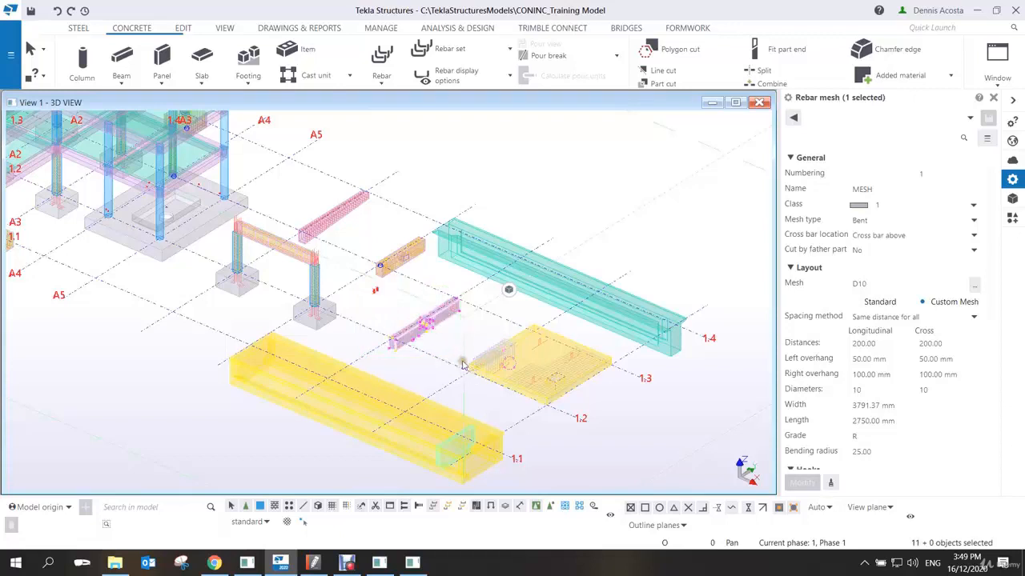
pyautogui.moveTo(439, 313); pyautogui.dragTo(493, 352)
pyautogui.moveTo(281, 170); pyautogui.dragTo(345, 218)
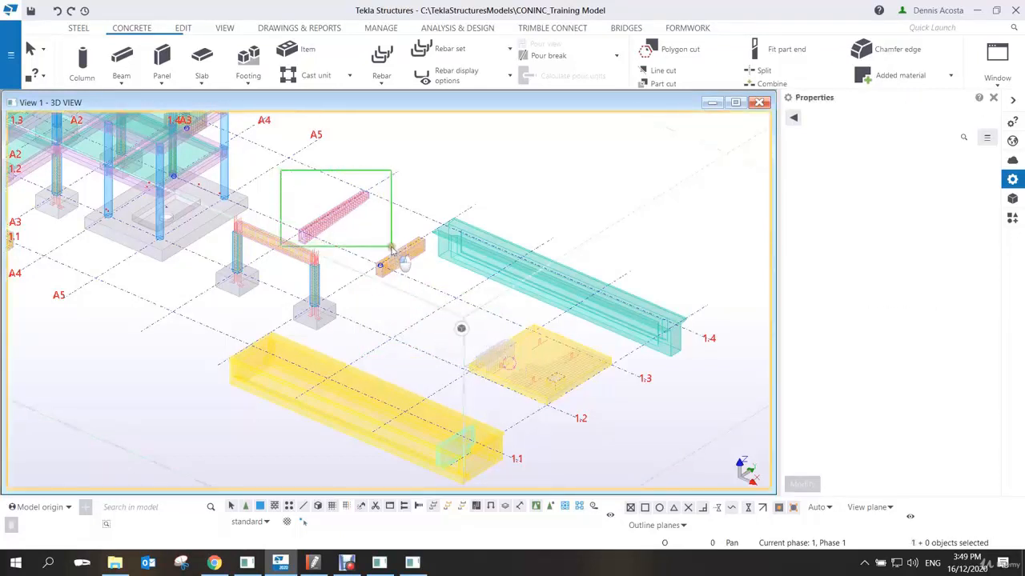
pyautogui.moveTo(391, 249); pyautogui.dragTo(391, 249)
pyautogui.press('Delete')
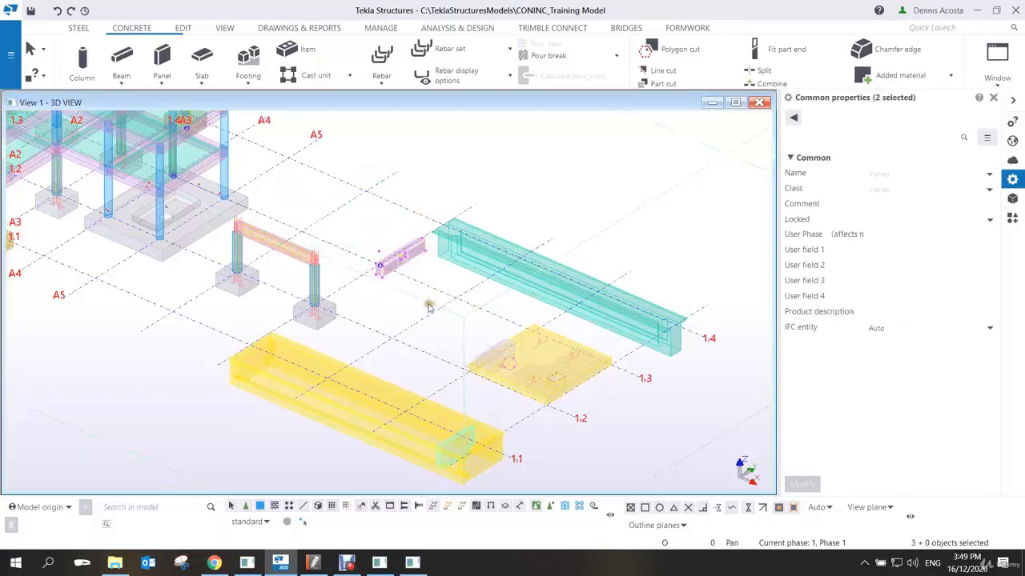
pyautogui.press('Delete')
# Select the large foundation slab with the recess at grids A4 and A5 and open an enlarged 3D view of that part.
pyautogui.moveTo(253, 280); pyautogui.dragTo(487, 299, button='middle')
pyautogui.scroll(5, 380, 270)
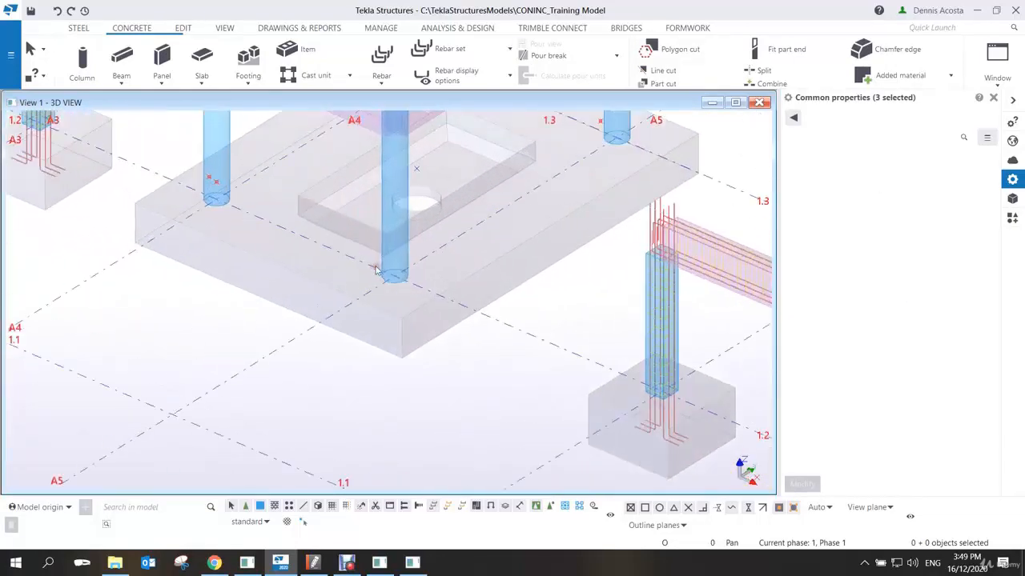
pyautogui.keyDown('ctrl'); pyautogui.moveTo(377, 286); pyautogui.dragTo(409, 295, button='middle'); pyautogui.keyUp('ctrl')
pyautogui.click(463, 276)
pyautogui.scroll(3, 405, 320)
pyautogui.scroll(-1, 429, 323)
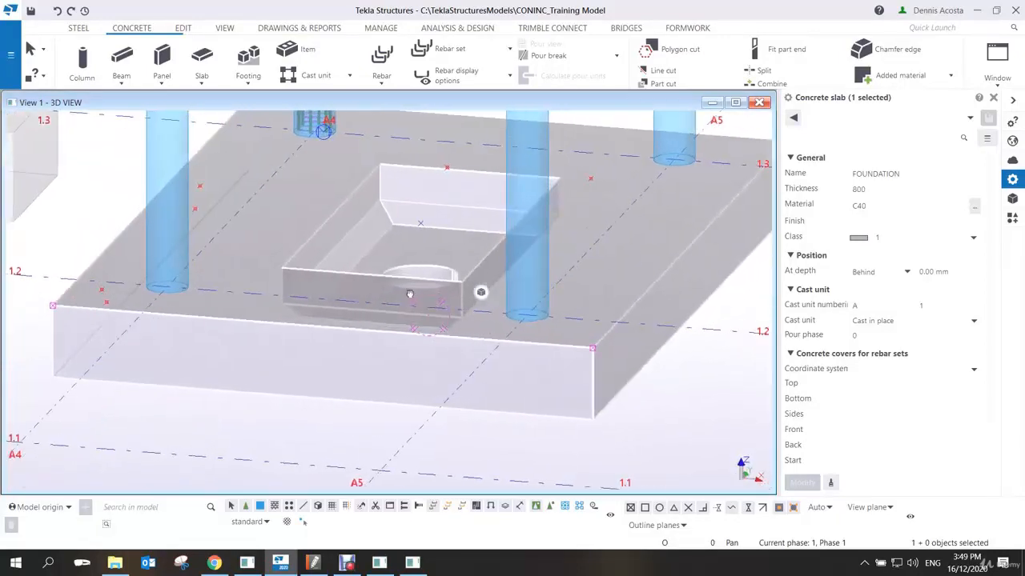
pyautogui.scroll(5, 445, 315)
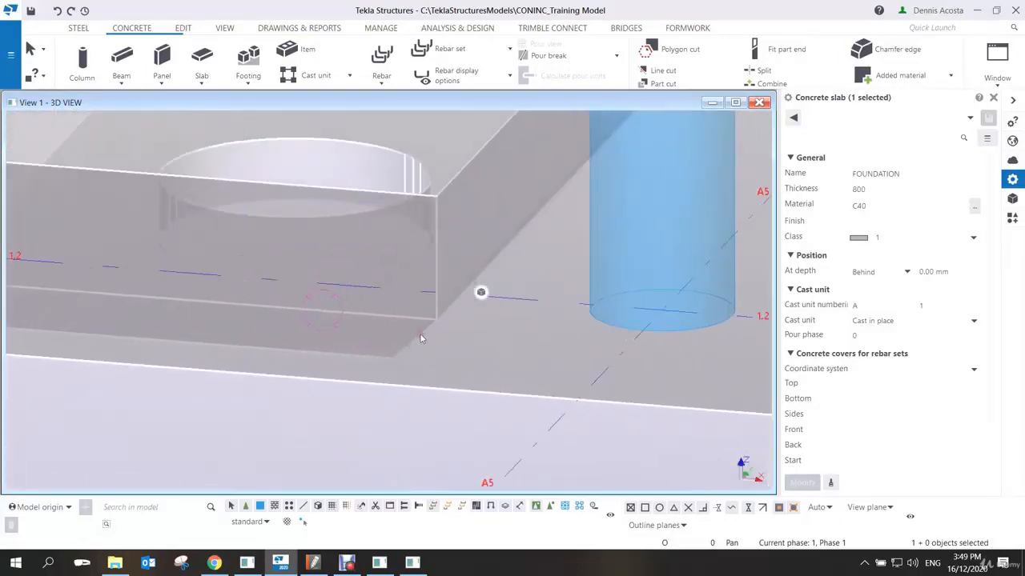
pyautogui.scroll(-6, 428, 323)
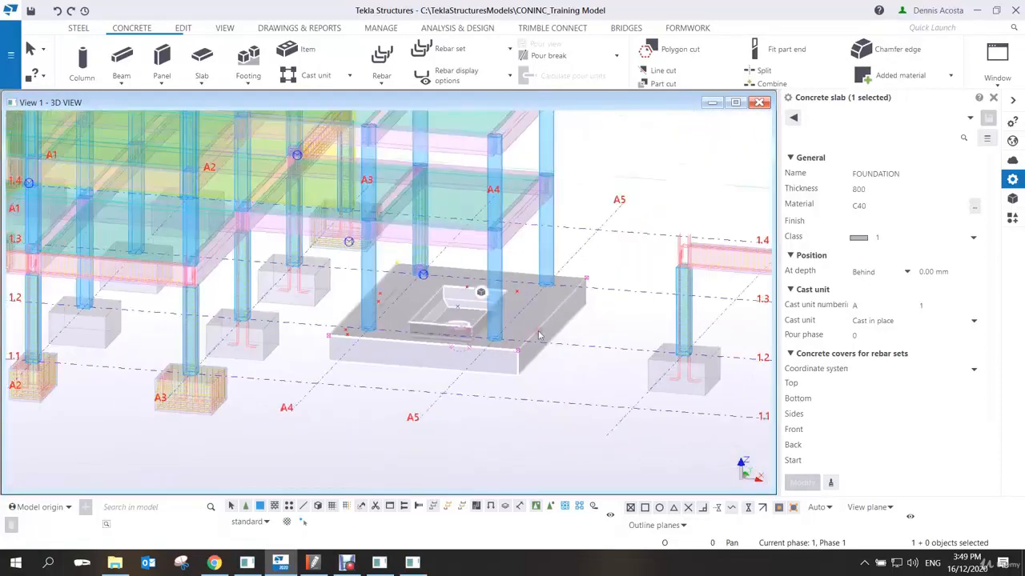
pyautogui.rightClick(541, 328)
pyautogui.moveTo(602, 424)
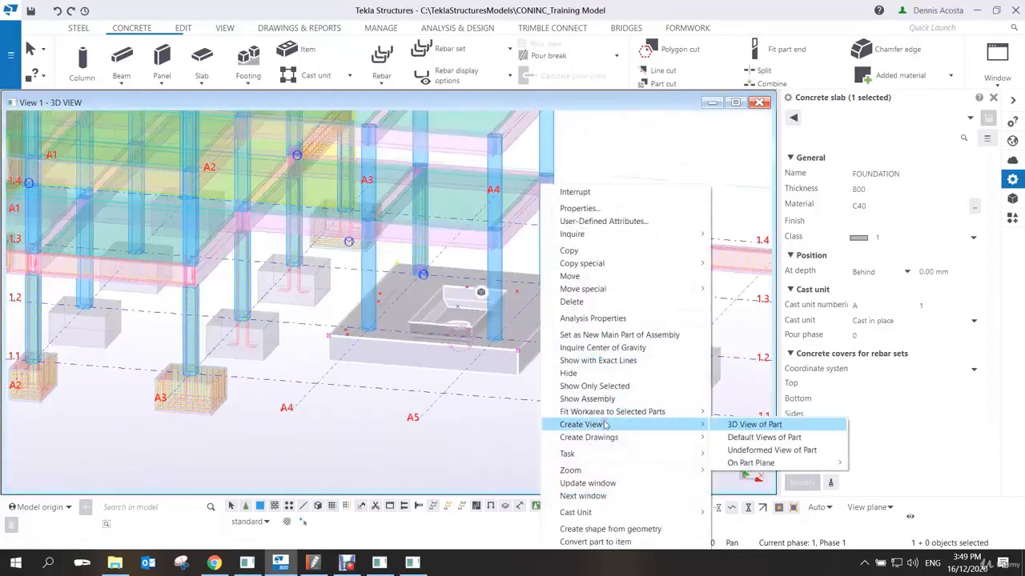
pyautogui.click(741, 426)
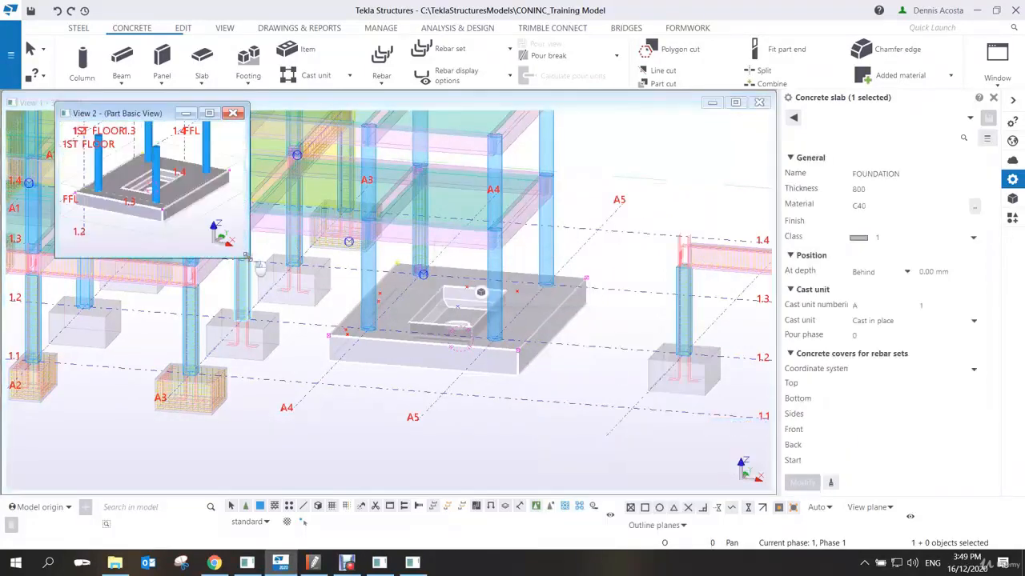
pyautogui.scroll(4, 425, 348)
# Switch the foundation's part view to a plane side view with shaded wireframe parts and examine the recess and its round hole.
pyautogui.hotkey('ctrl', 'p')
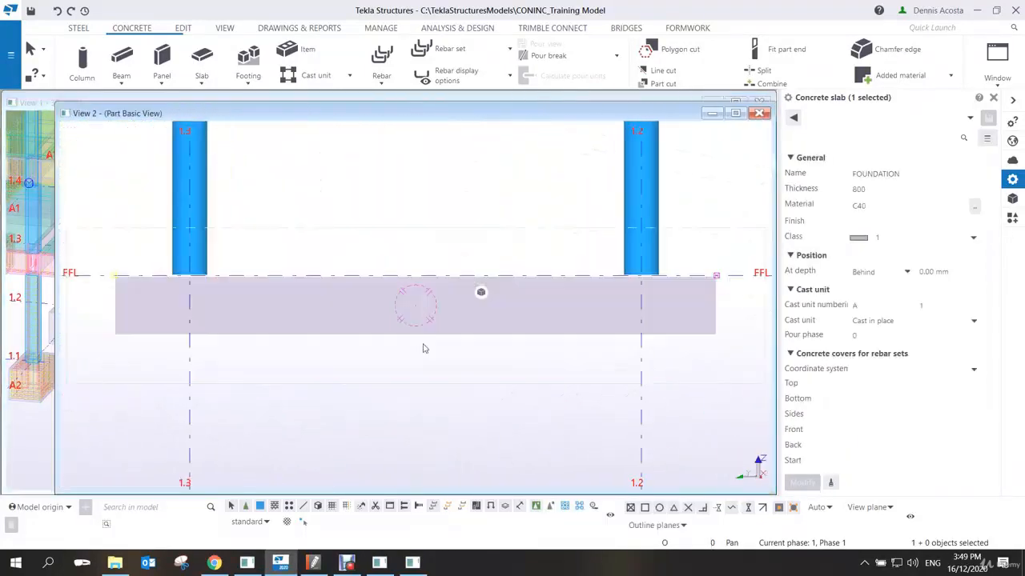
pyautogui.hotkey('ctrl', '2')
pyautogui.scroll(2, 435, 338)
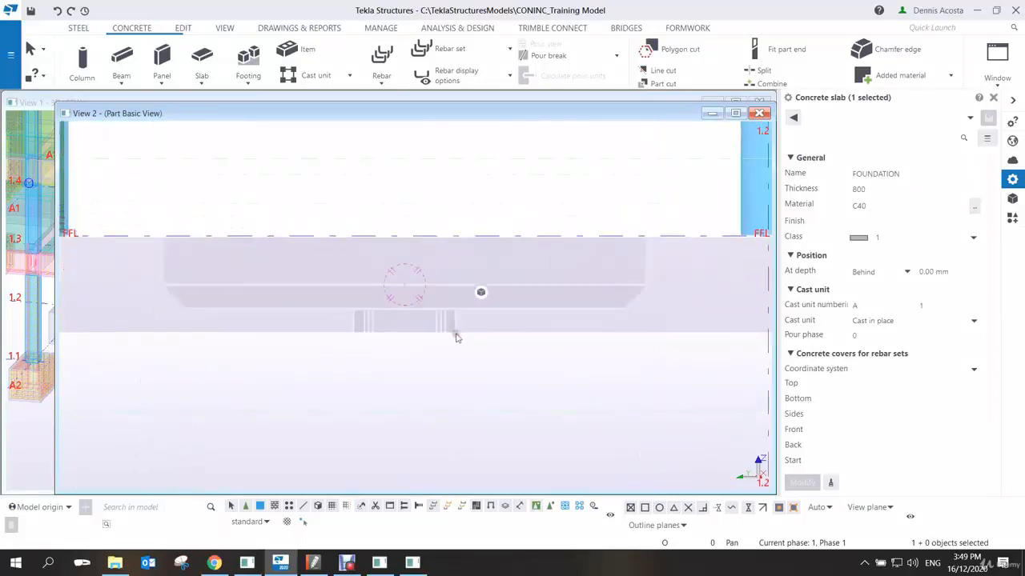
pyautogui.moveTo(531, 333); pyautogui.dragTo(382, 353, button='middle')
pyautogui.scroll(-2, 448, 354)
pyautogui.scroll(2, 441, 354)
pyautogui.scroll(-2, 468, 364)
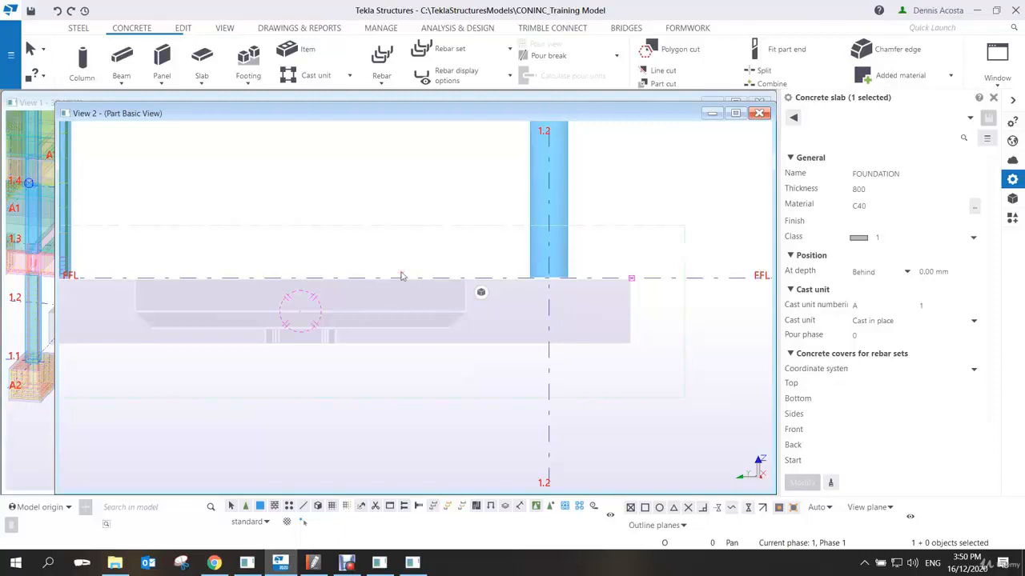
pyautogui.click(345, 562)
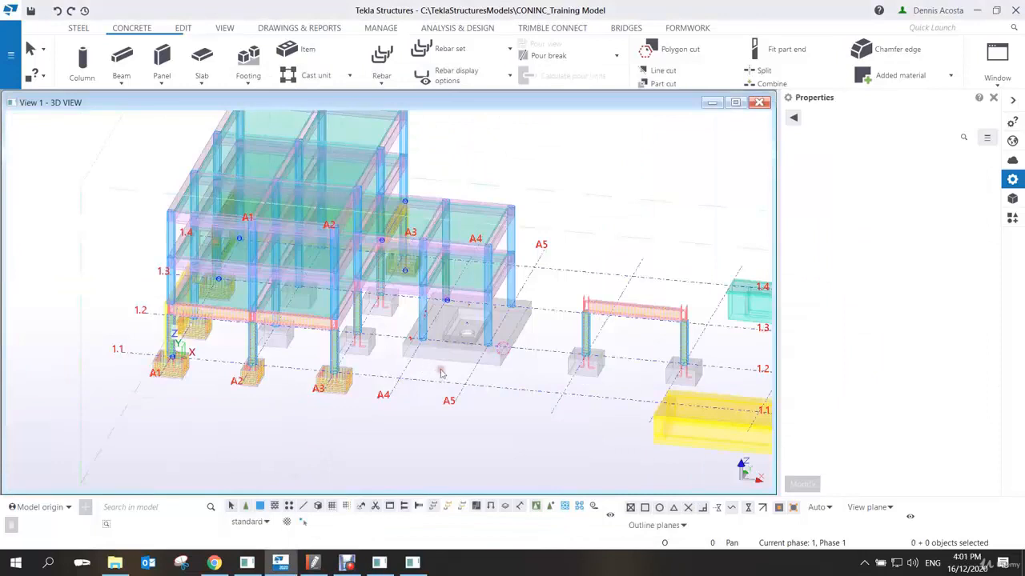
pyautogui.scroll(-2, 439, 373)
pyautogui.scroll(4, 439, 373)
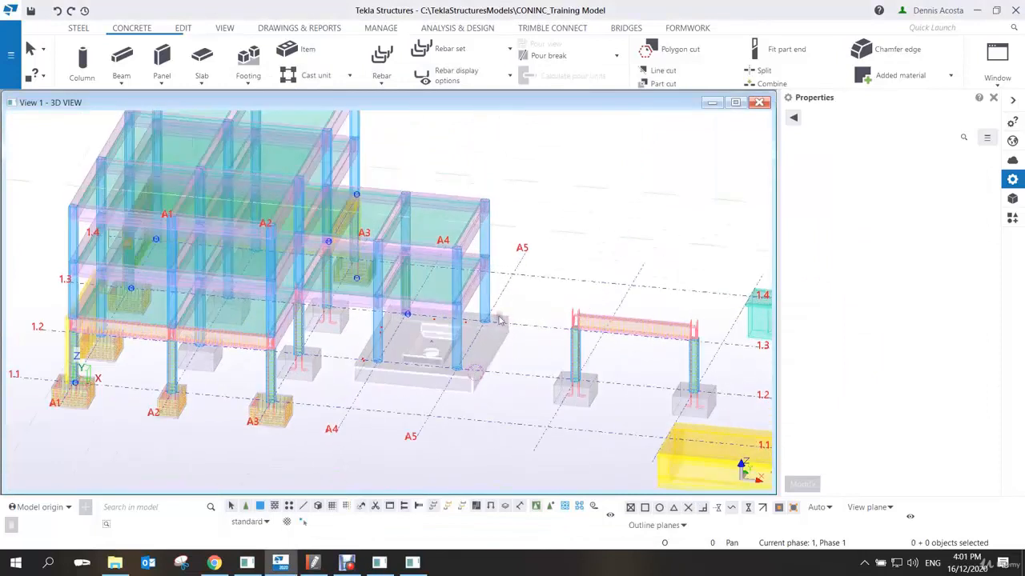
pyautogui.click(382, 76)
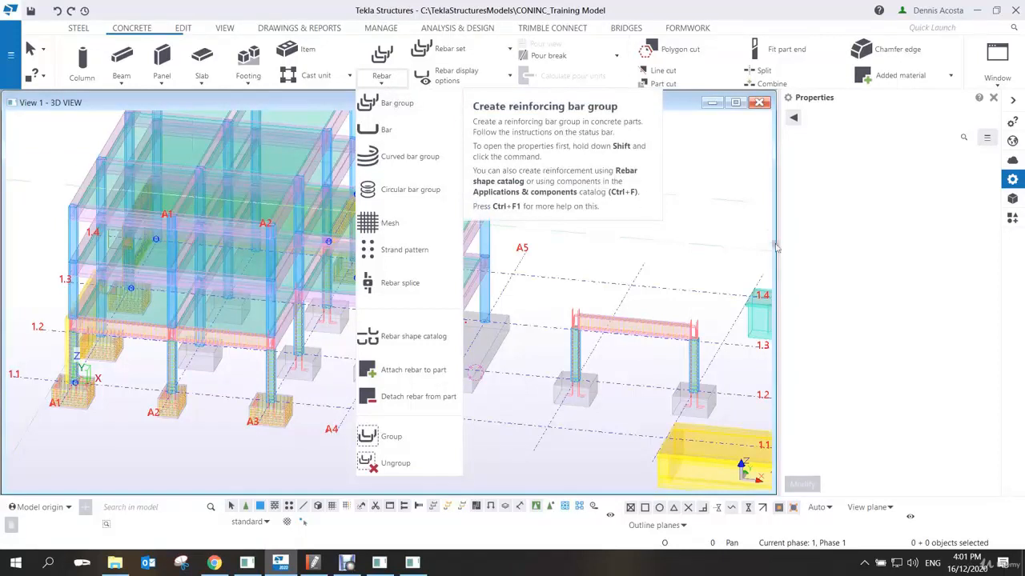
pyautogui.click(393, 337)
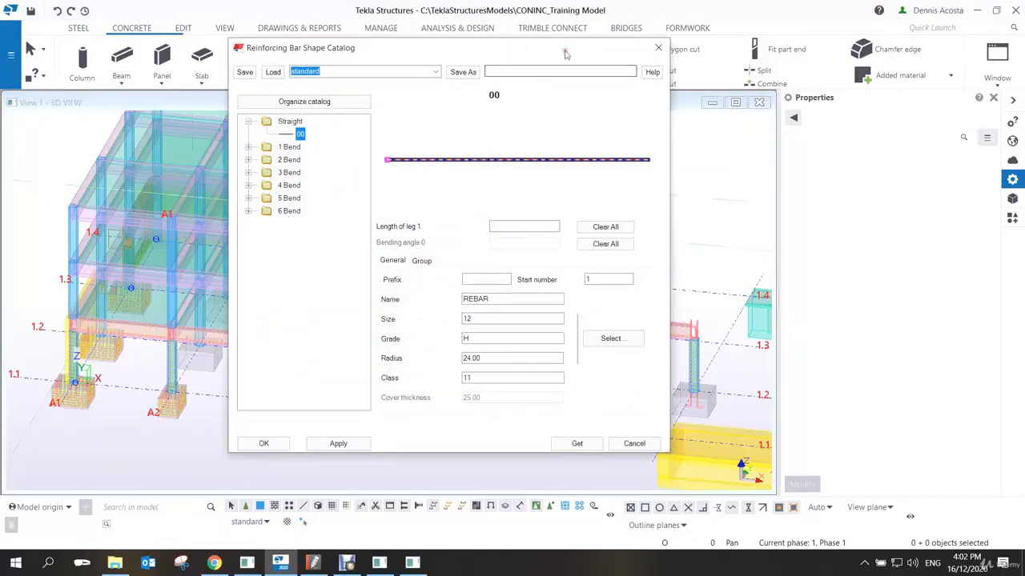
pyautogui.click(658, 47)
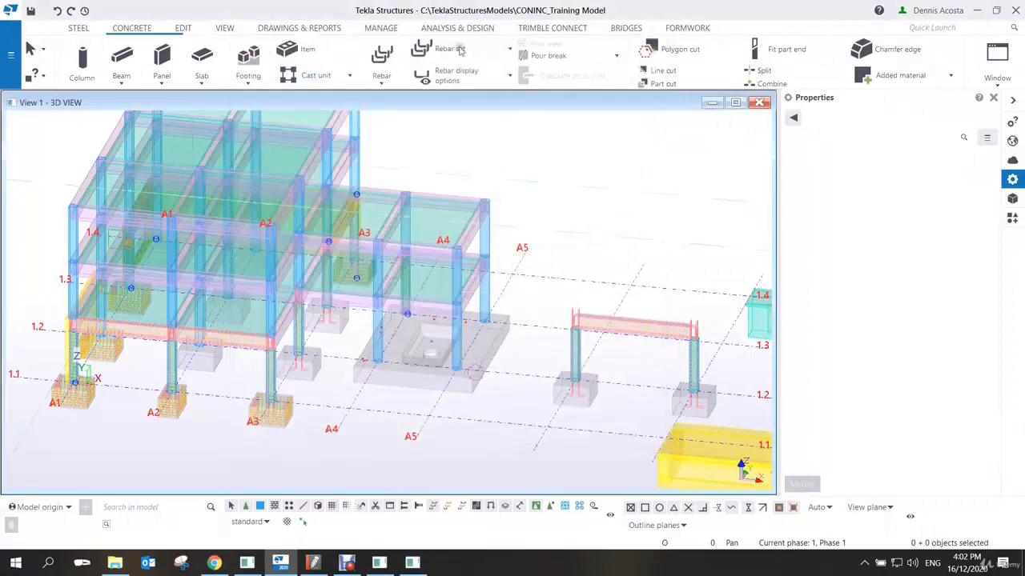
pyautogui.click(381, 66)
pyautogui.click(402, 342)
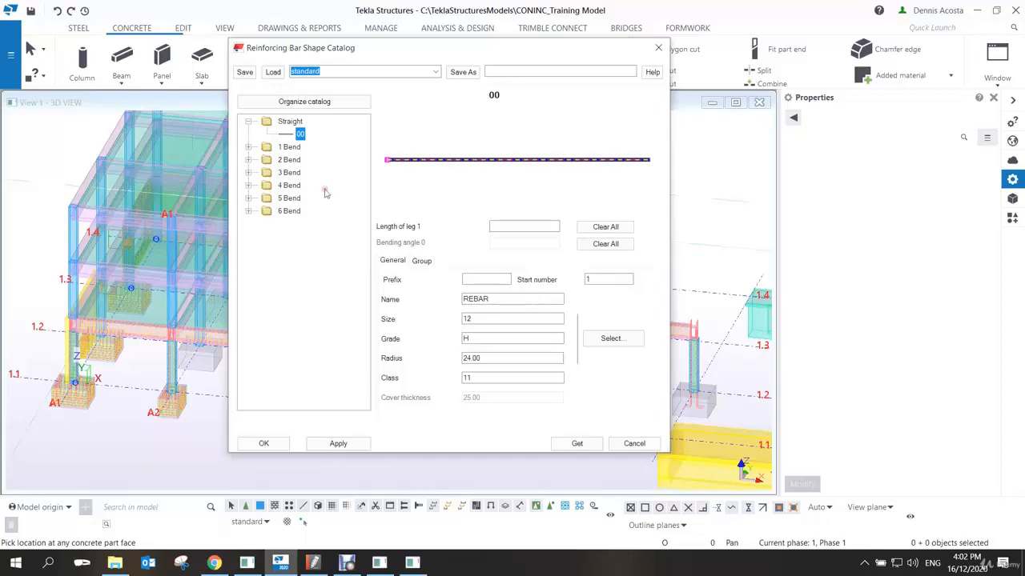
pyautogui.click(658, 48)
pyautogui.rightClick(616, 160)
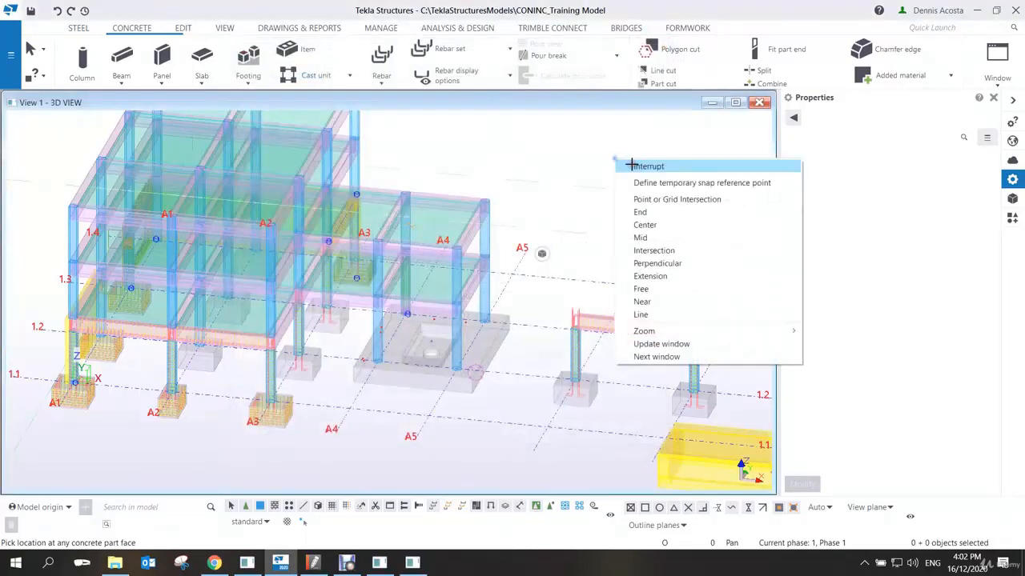
# Delete the yellow slab and its embedded parts located between grid lines 1.2 and 1.3.
pyautogui.scroll(-5, 739, 464)
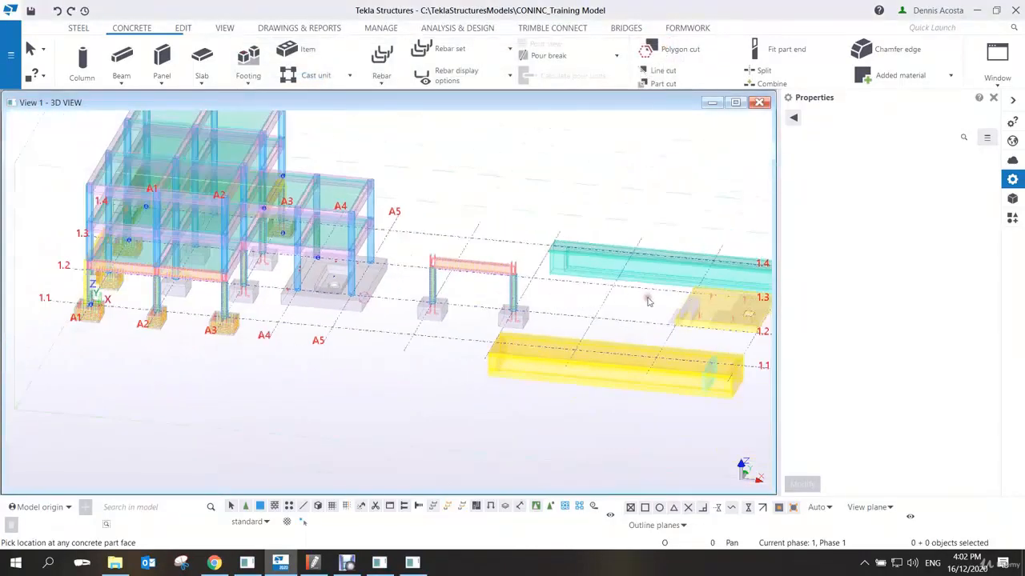
pyautogui.scroll(3, 648, 301)
pyautogui.moveTo(557, 264); pyautogui.dragTo(689, 373)
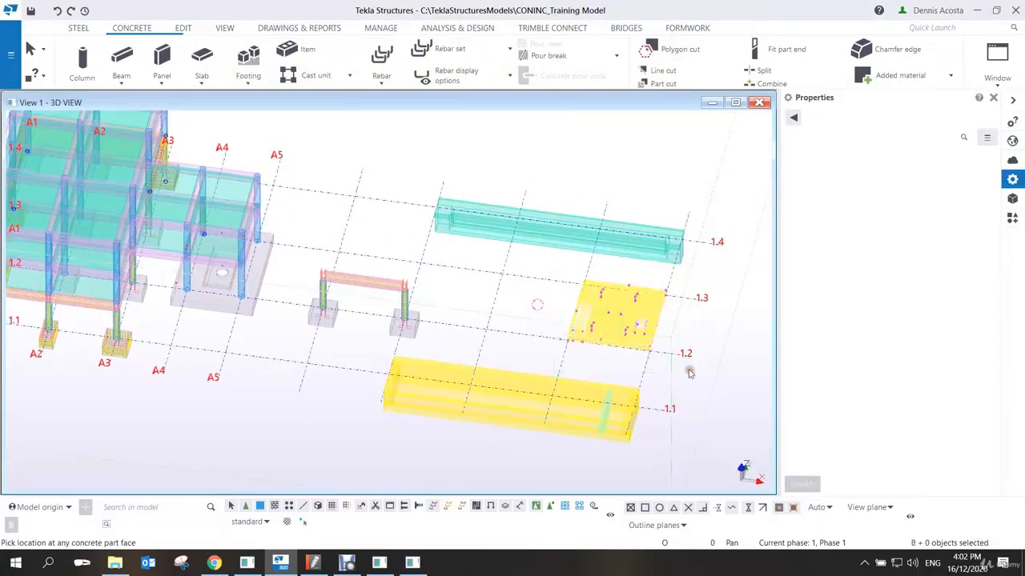
pyautogui.press('Delete')
# Place a 400*400 C40 concrete column at the last grid intersection on line 1.2.
pyautogui.scroll(5, 560, 349)
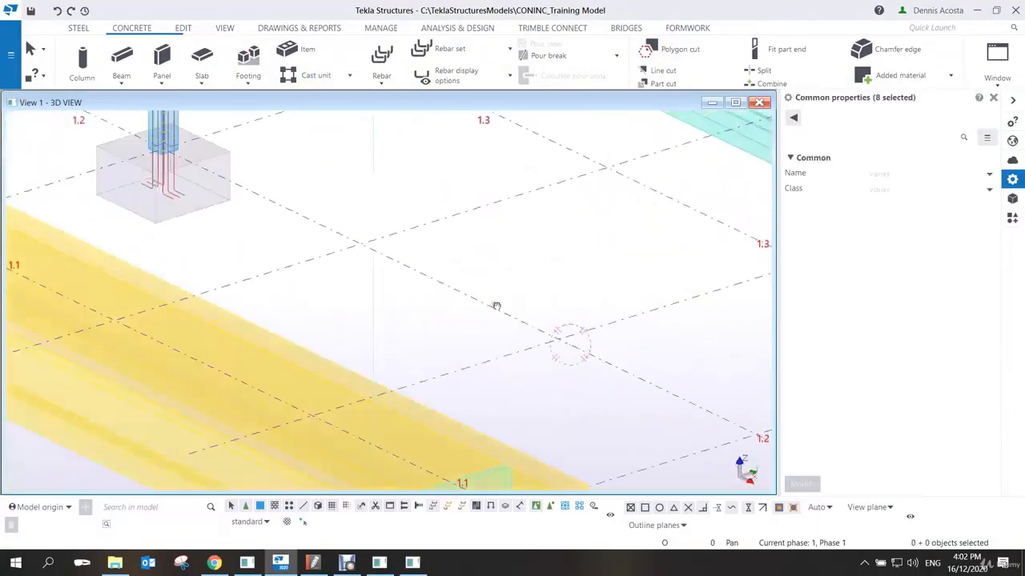
pyautogui.scroll(-3, 496, 306)
pyautogui.keyDown('ctrl'); pyautogui.moveTo(482, 347); pyautogui.dragTo(488, 325, button='middle'); pyautogui.keyUp('ctrl')
pyautogui.scroll(-2, 493, 360)
pyautogui.keyDown('ctrl'); pyautogui.moveTo(508, 401); pyautogui.dragTo(496, 423, button='middle'); pyautogui.keyUp('ctrl')
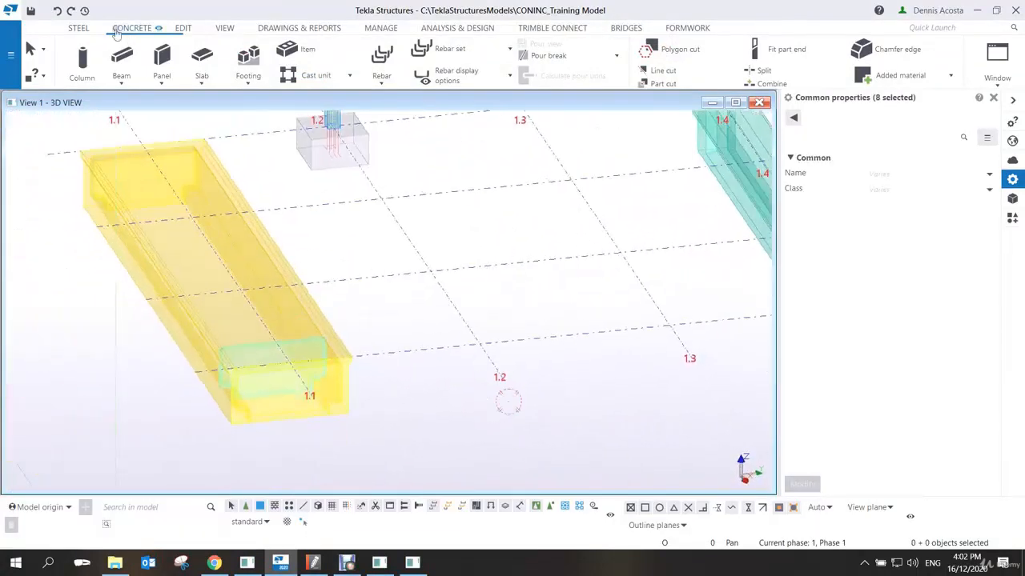
pyautogui.click(82, 64)
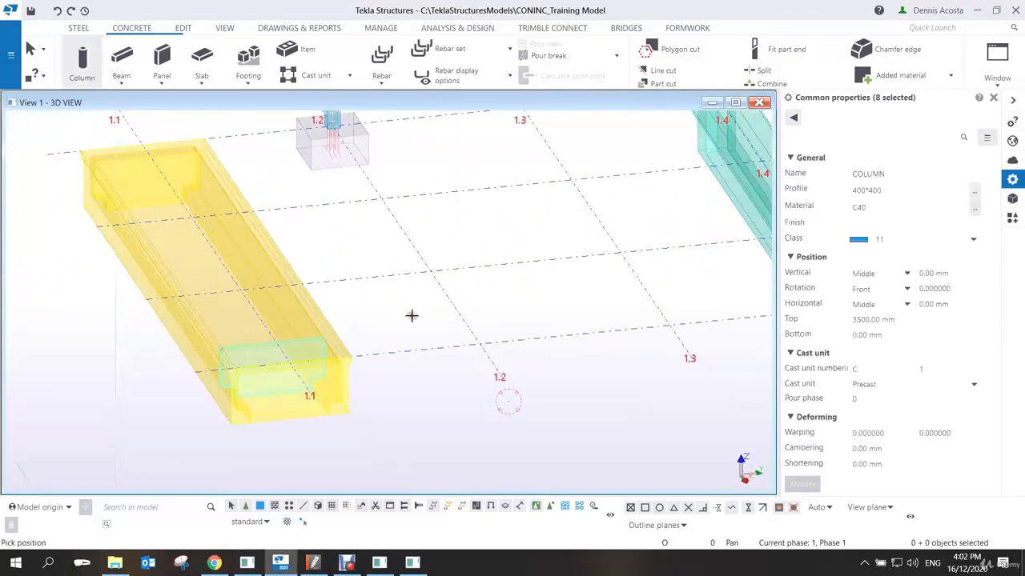
pyautogui.rightClick(547, 258)
pyautogui.click(572, 268)
pyautogui.scroll(4, 496, 330)
pyautogui.moveTo(472, 308); pyautogui.dragTo(447, 377, button='middle')
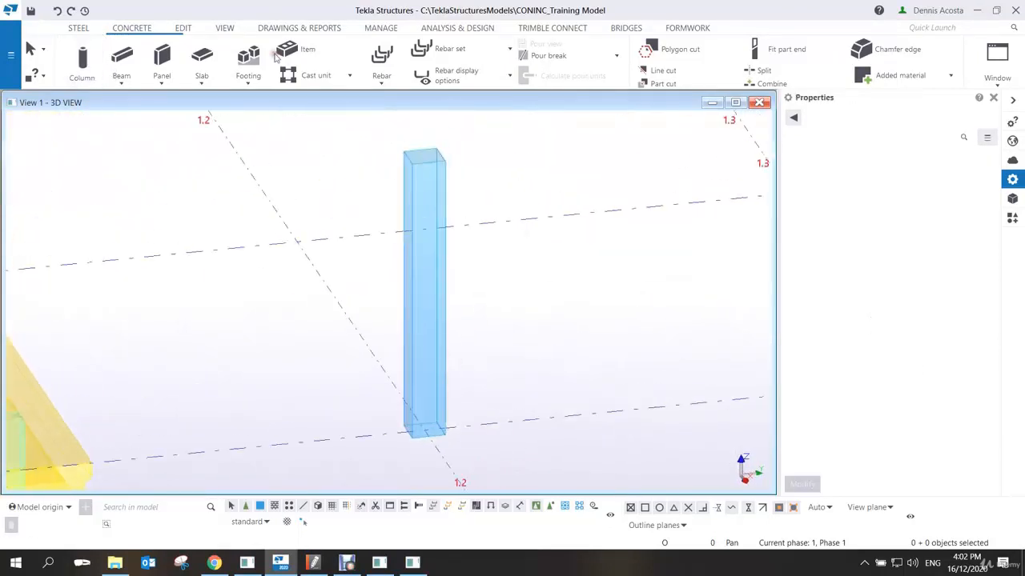
# Open the rebar shape catalog beside the column and set straight shape 00 to size 20 and class 2.
pyautogui.click(384, 78)
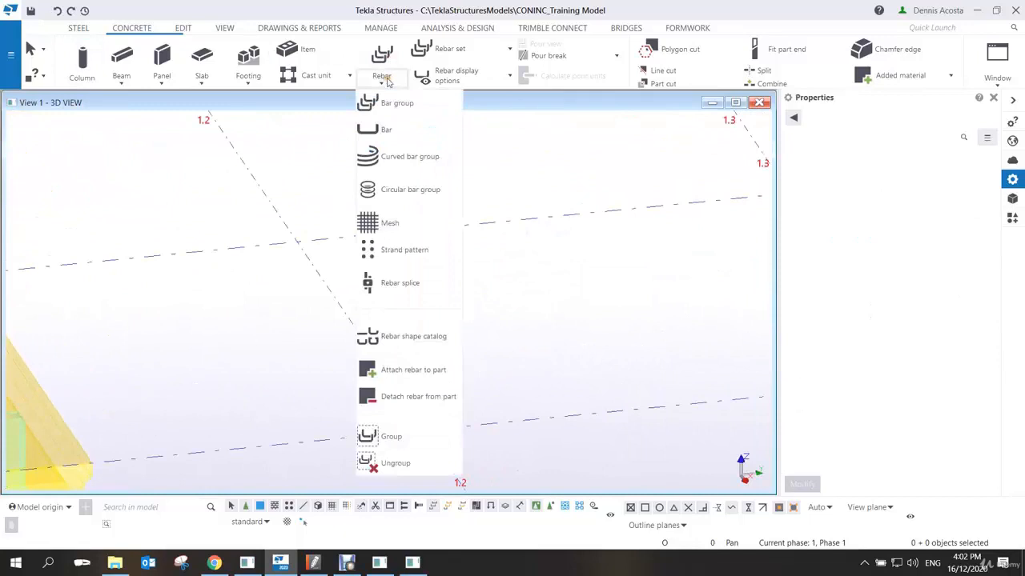
pyautogui.click(413, 336)
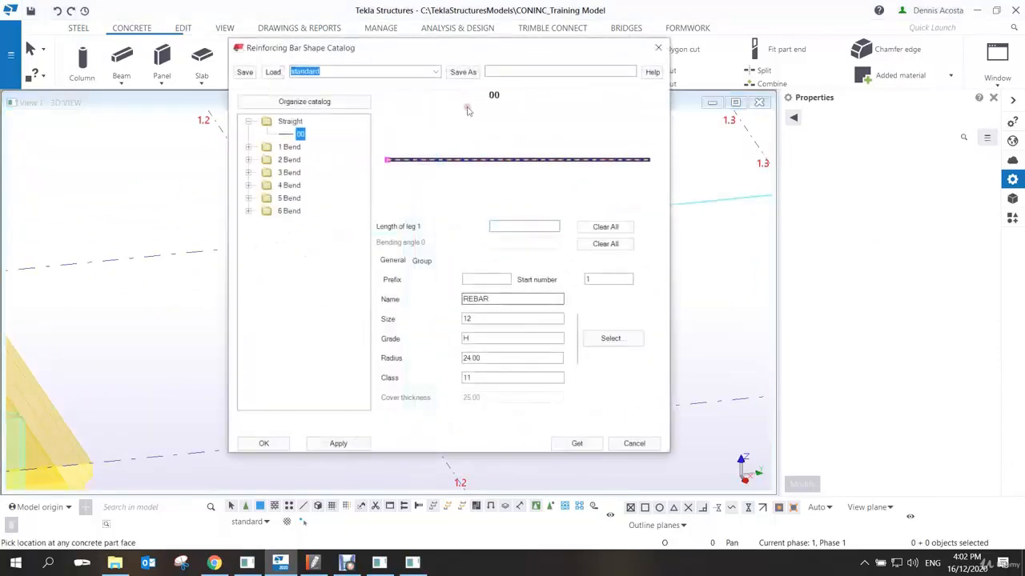
pyautogui.moveTo(485, 50); pyautogui.dragTo(808, 71)
pyautogui.click(483, 273)
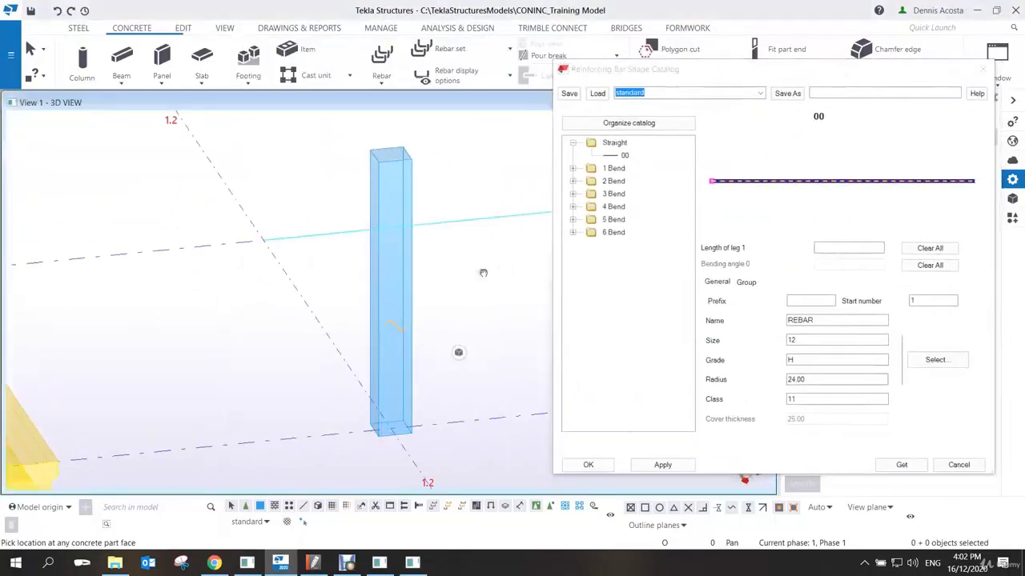
pyautogui.moveTo(484, 273); pyautogui.dragTo(443, 271, button='middle')
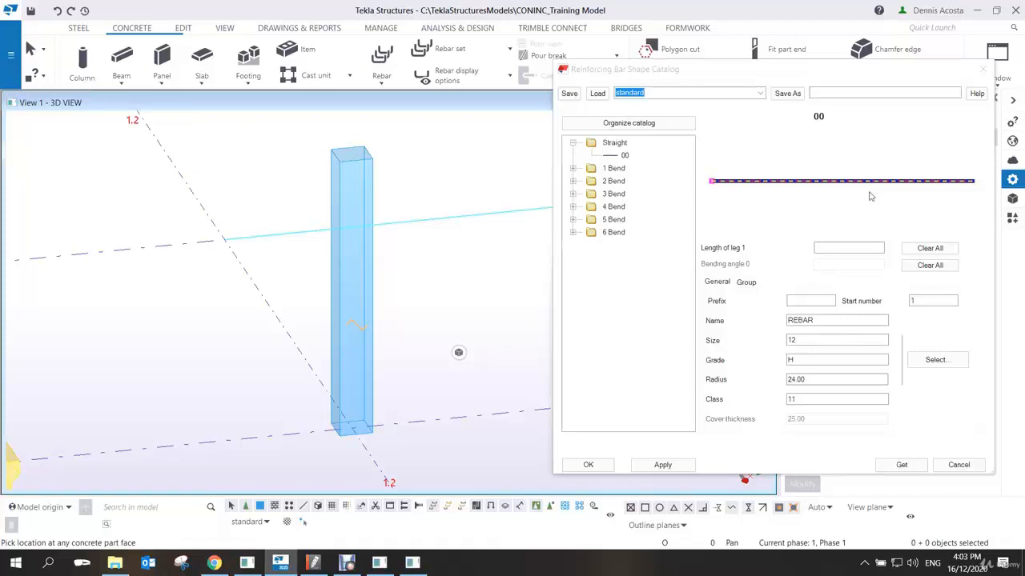
pyautogui.keyDown('ctrl'); pyautogui.moveTo(432, 305); pyautogui.dragTo(473, 298, button='middle'); pyautogui.keyUp('ctrl')
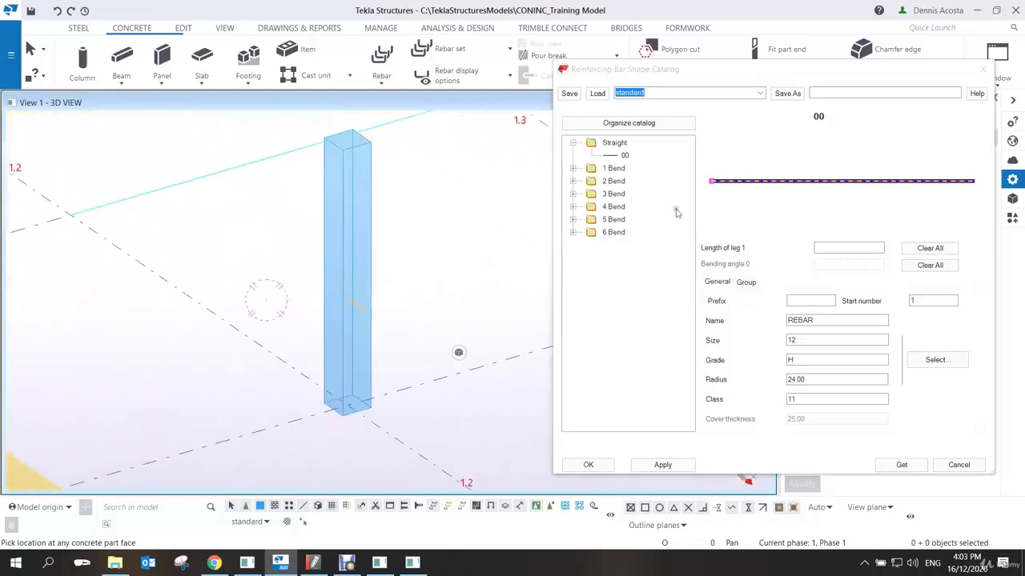
pyautogui.doubleClick(810, 339)
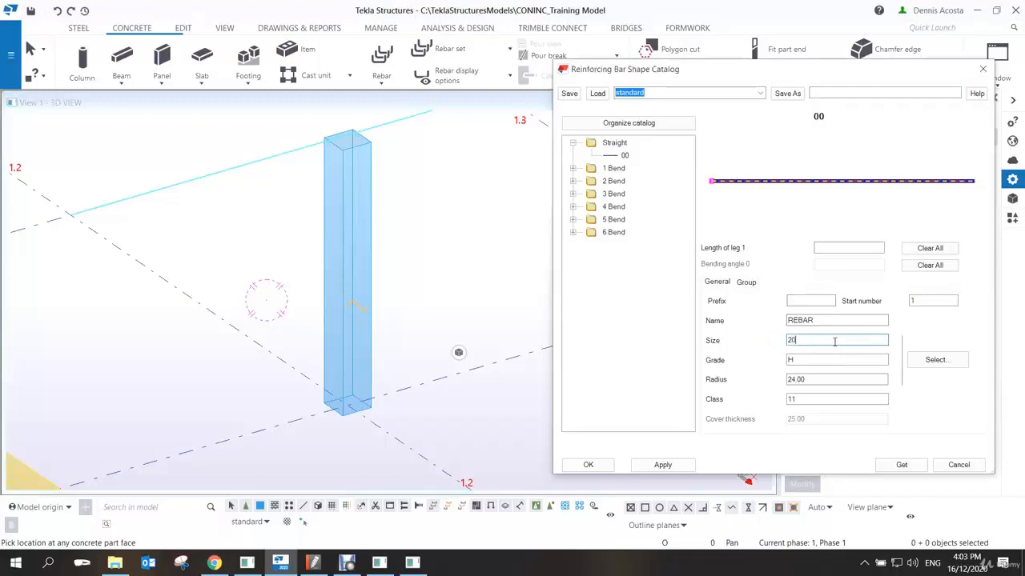
pyautogui.write('20')
pyautogui.press('Tab')
pyautogui.press('Tab')
pyautogui.press('Tab')
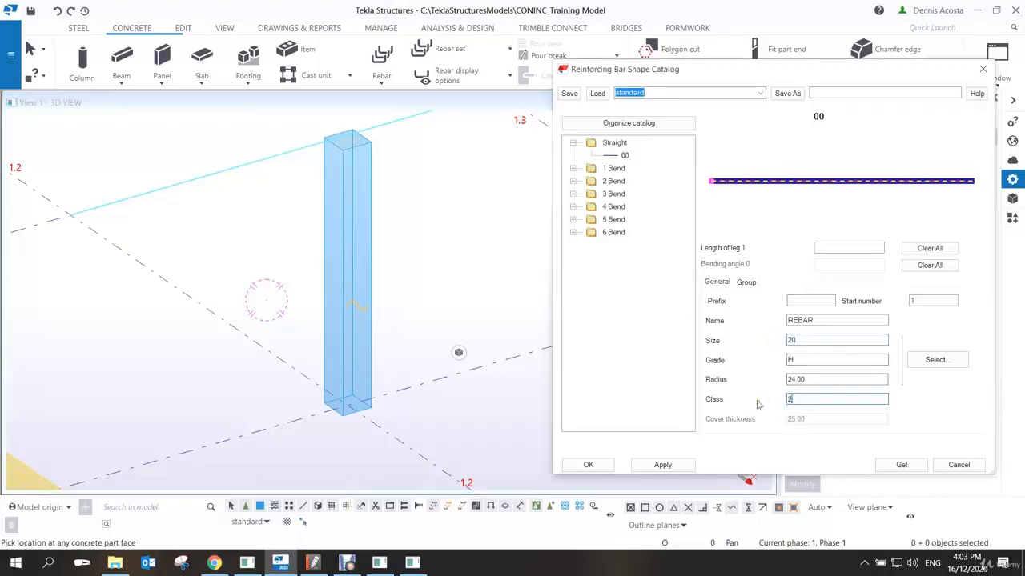
pyautogui.write('2')
# Set the bar group to equal distribution by number with 3 bars and a from plane cover of 35, and apply it.
pyautogui.click(746, 282)
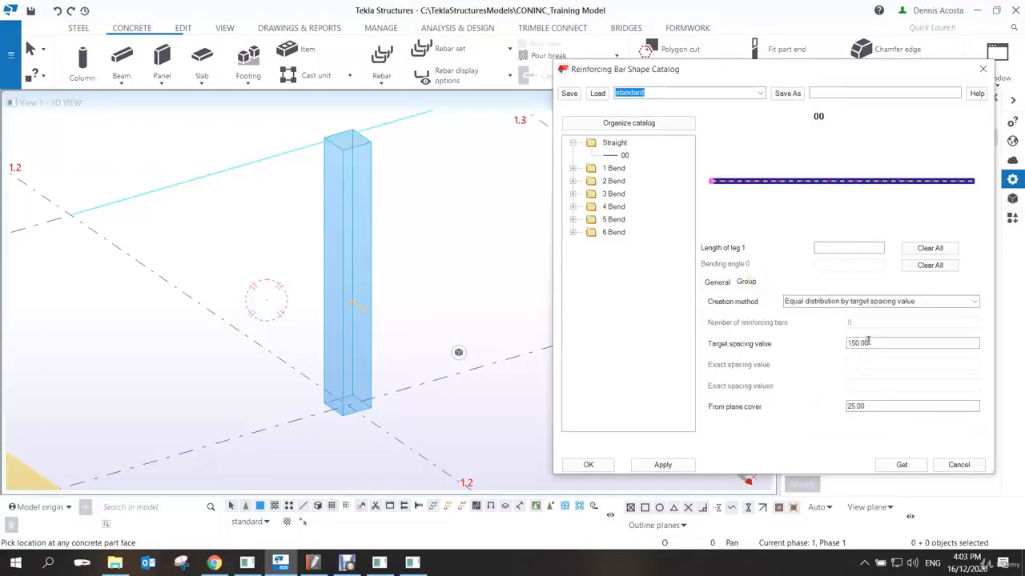
pyautogui.click(964, 302)
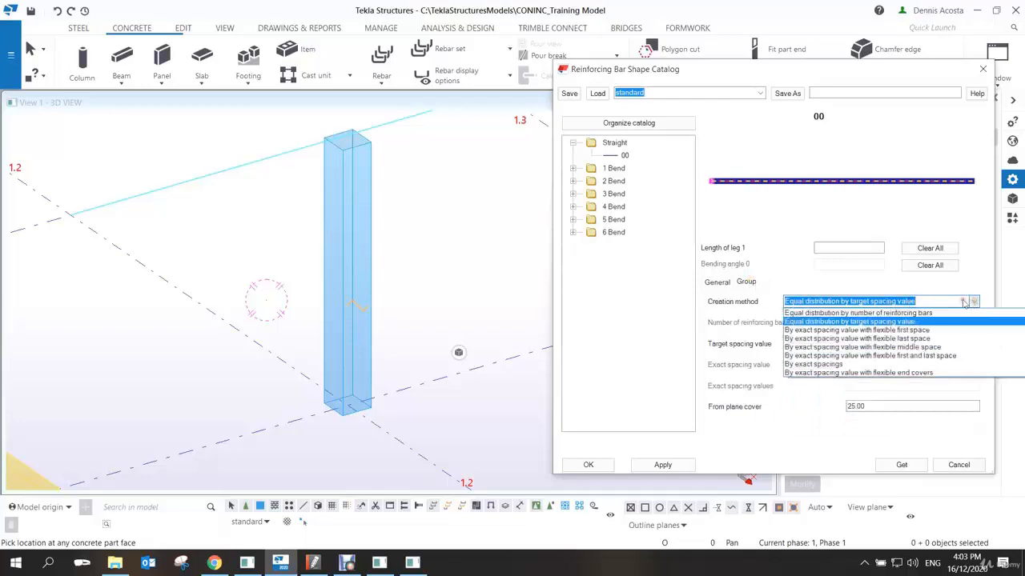
pyautogui.click(880, 313)
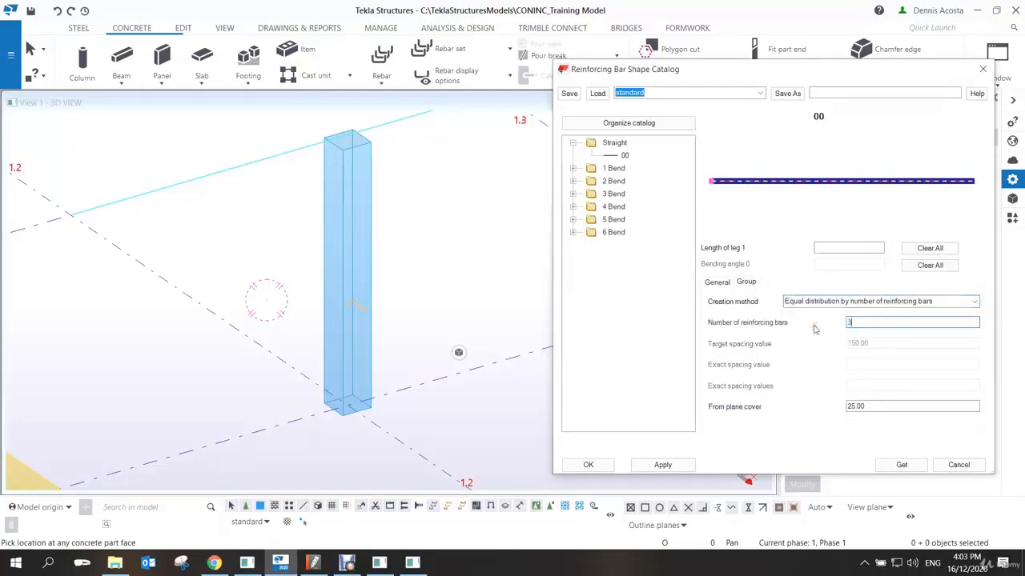
pyautogui.doubleClick(876, 404)
pyautogui.write('35')
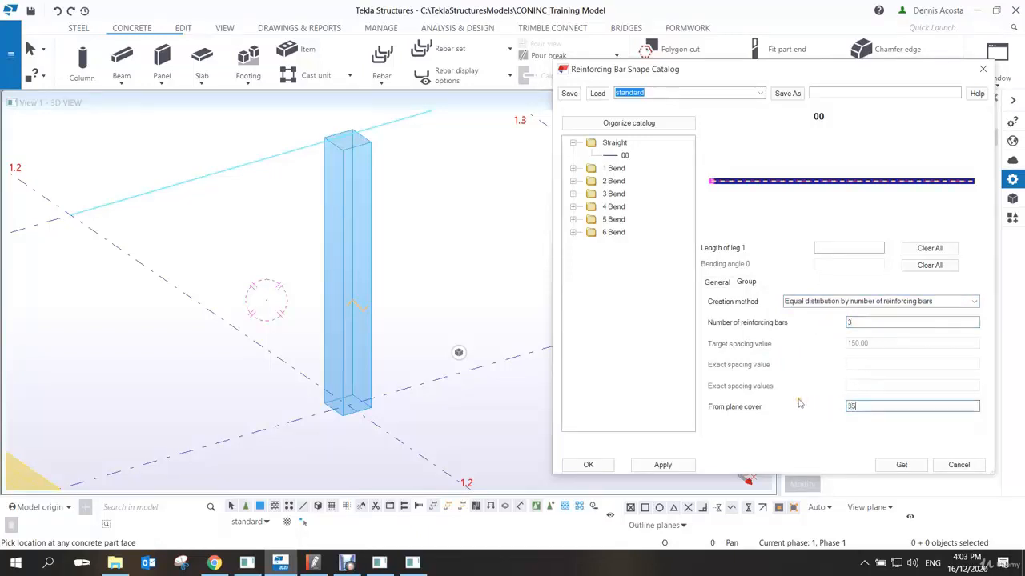
pyautogui.click(661, 465)
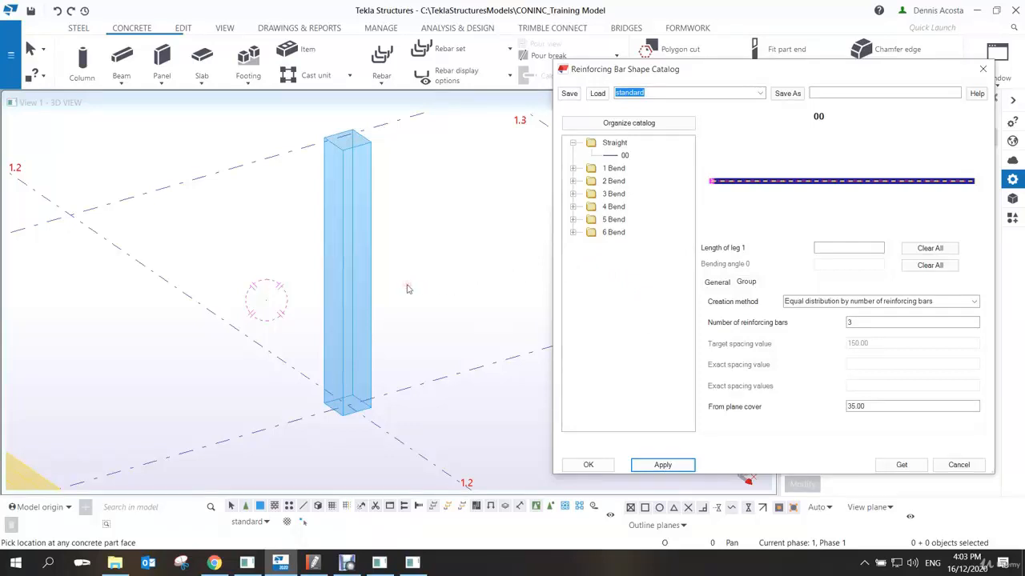
# Select the column as the target part and place the group of three straight vertical bars along one of its faces.
pyautogui.click(355, 255)
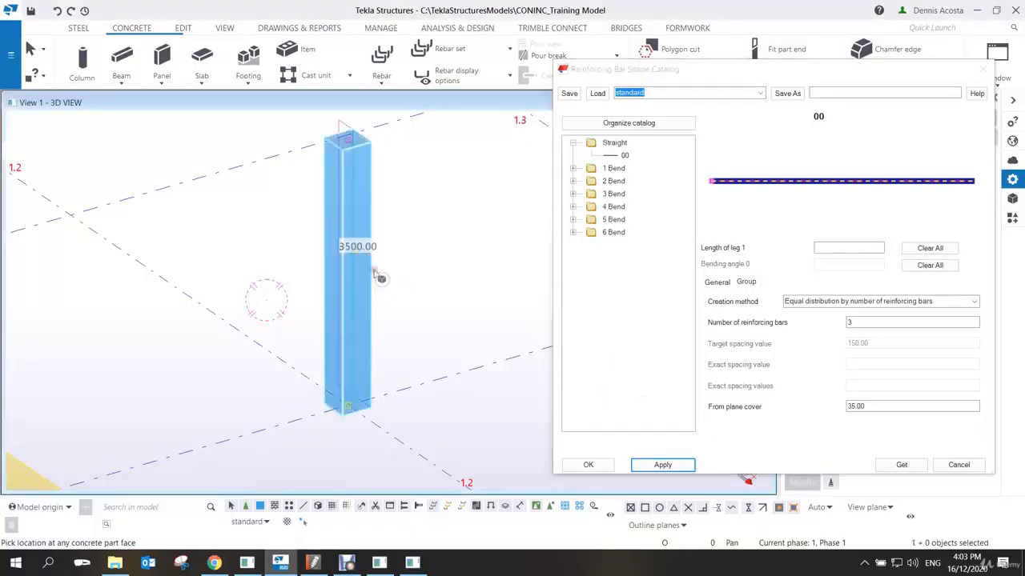
pyautogui.rightClick(446, 242)
pyautogui.click(480, 193)
pyautogui.click(661, 464)
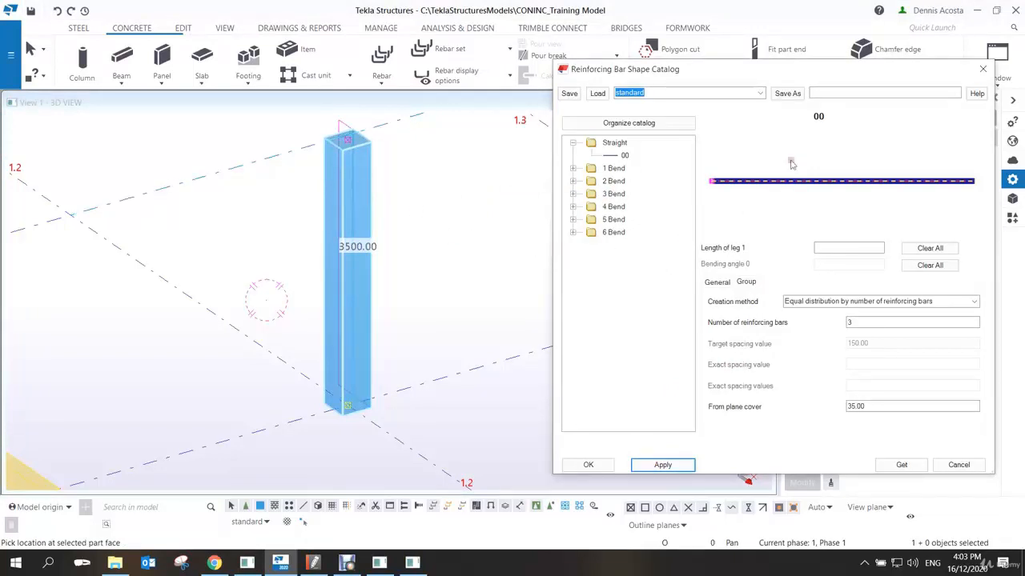
pyautogui.moveTo(778, 73); pyautogui.dragTo(753, 87)
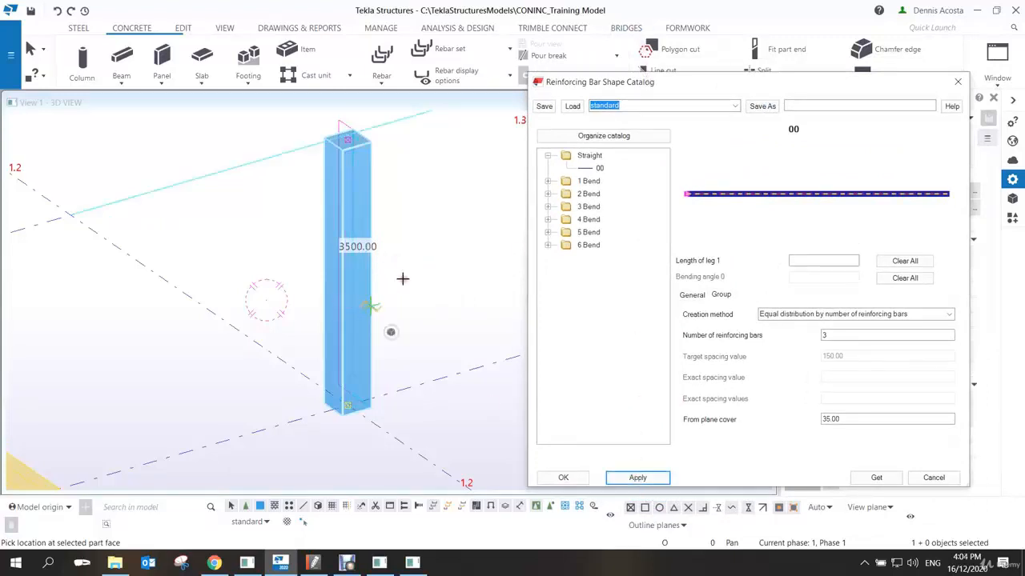
pyautogui.click(360, 299)
pyautogui.scroll(10, 367, 415)
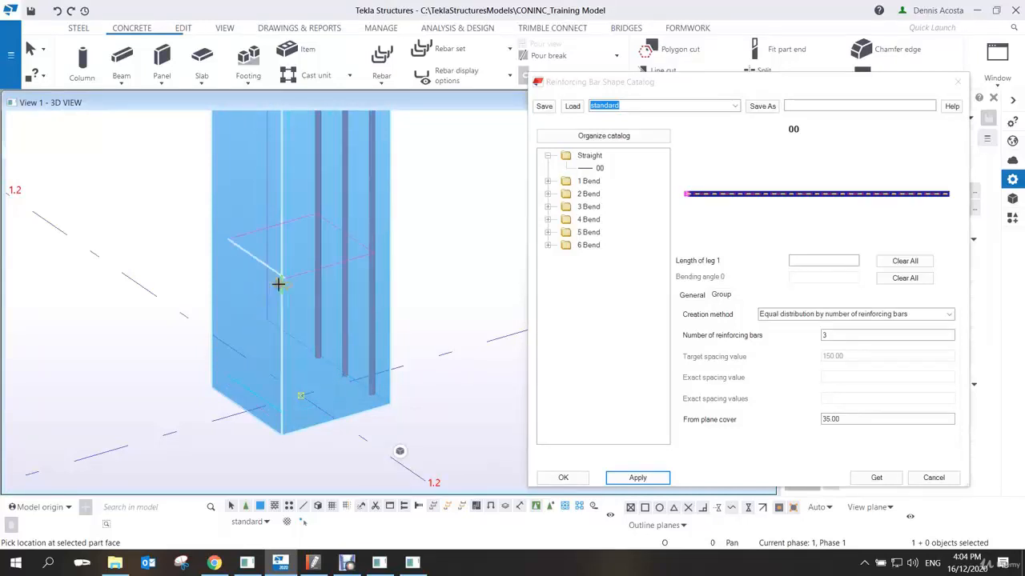
# Place a second group of three straight bars along the column's opposite face and close the shape catalog.
pyautogui.moveTo(279, 281); pyautogui.dragTo(290, 402, button='middle')
pyautogui.scroll(-3, 292, 388)
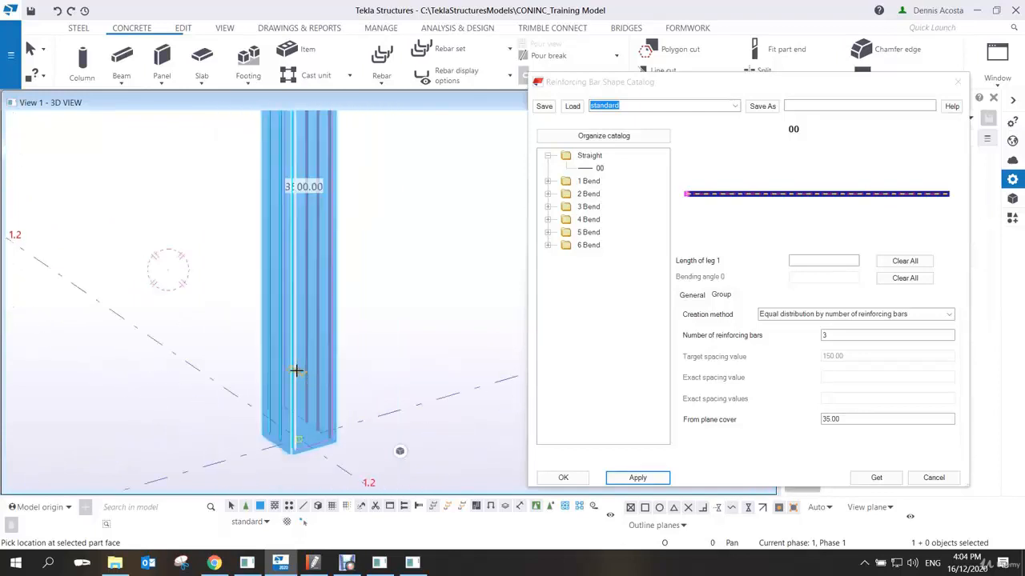
pyautogui.rightClick(389, 350)
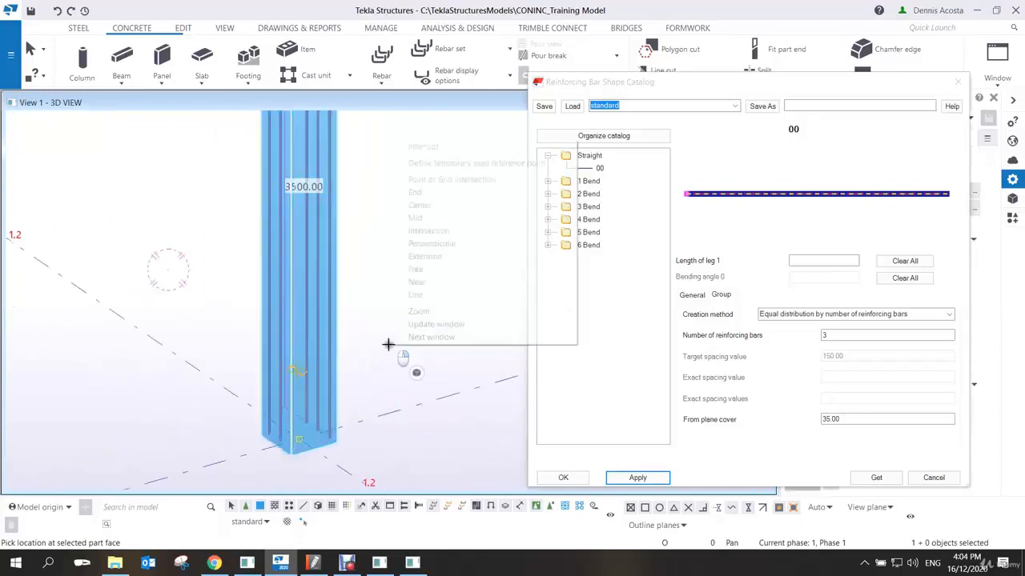
pyautogui.click(448, 148)
pyautogui.scroll(2, 326, 410)
pyautogui.moveTo(309, 459); pyautogui.dragTo(384, 355, button='middle')
pyautogui.scroll(3, 384, 357)
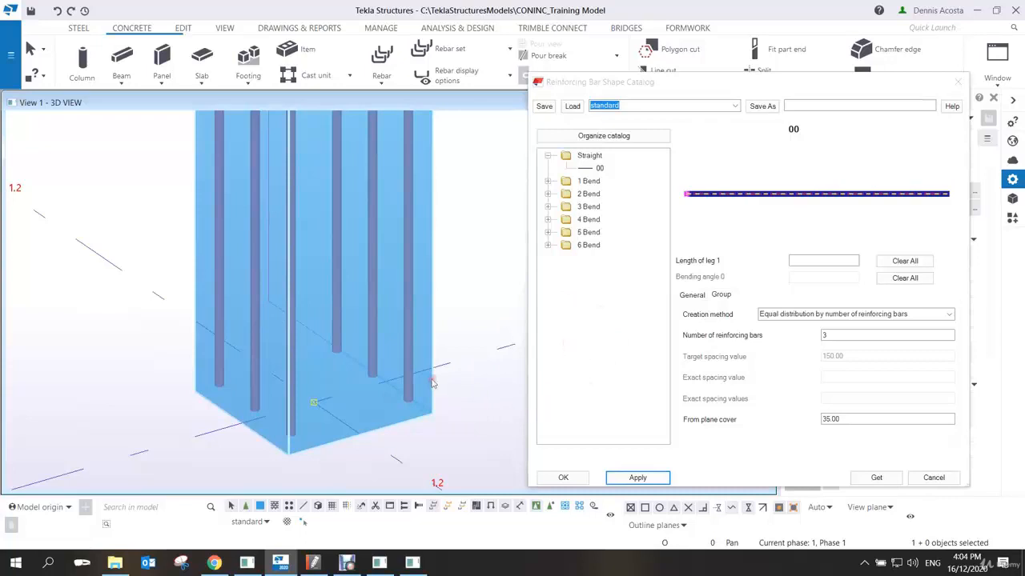
pyautogui.click(563, 478)
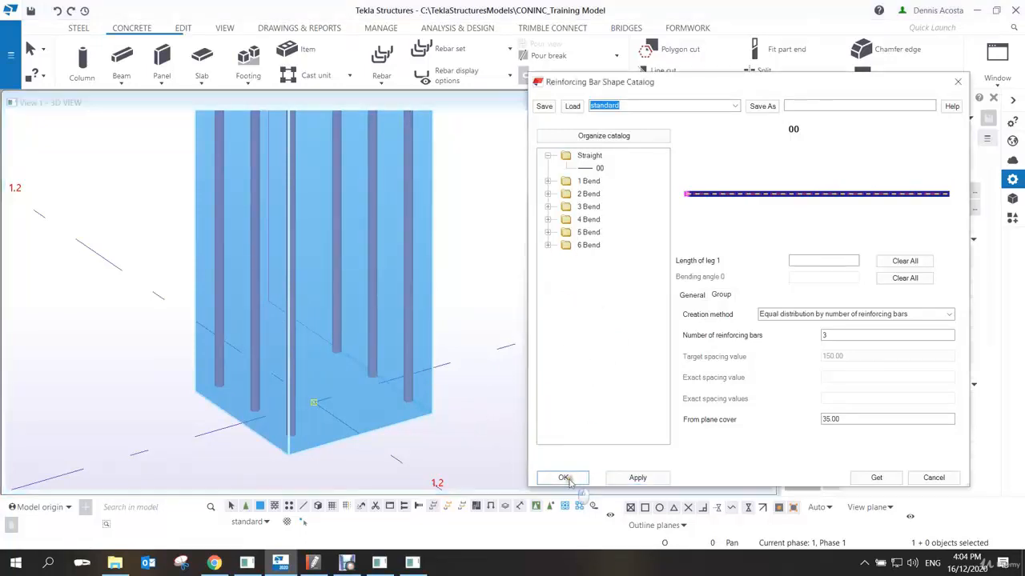
pyautogui.rightClick(439, 313)
pyautogui.click(457, 320)
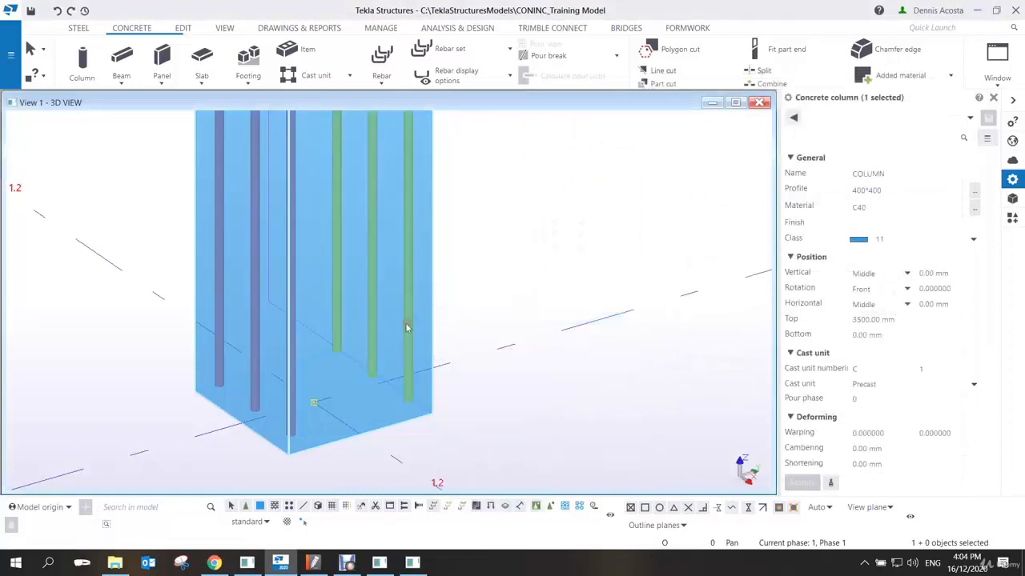
# Select one vertical bar group in the column and give its start a Standard 90-degrees hook.
pyautogui.click(434, 351)
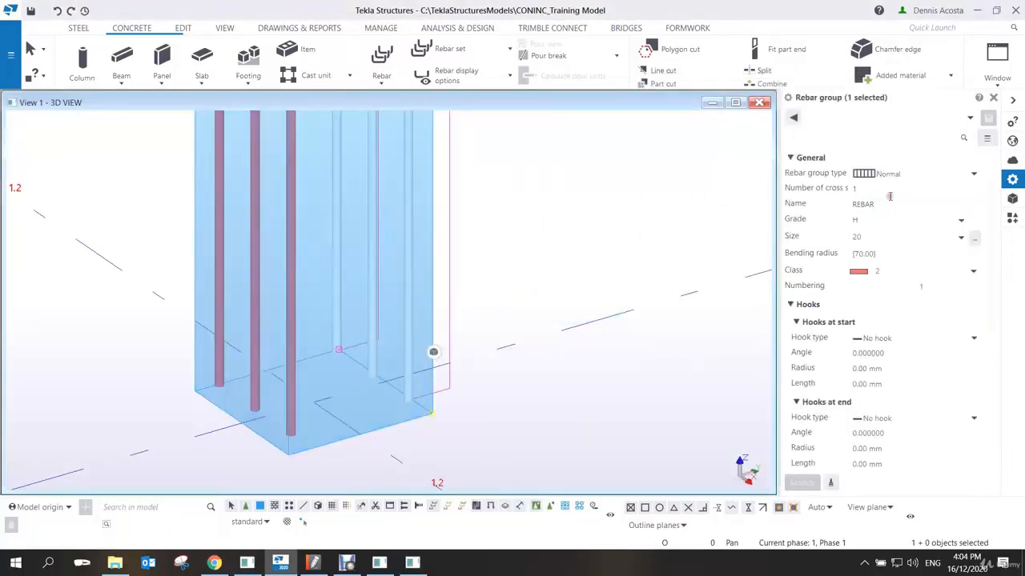
pyautogui.click(897, 344)
pyautogui.click(884, 363)
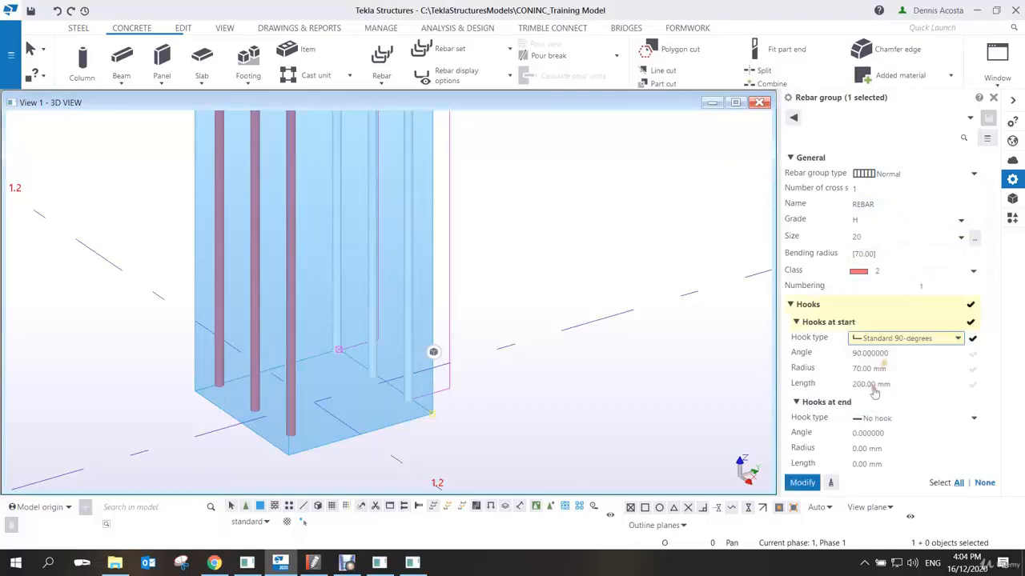
pyautogui.click(803, 483)
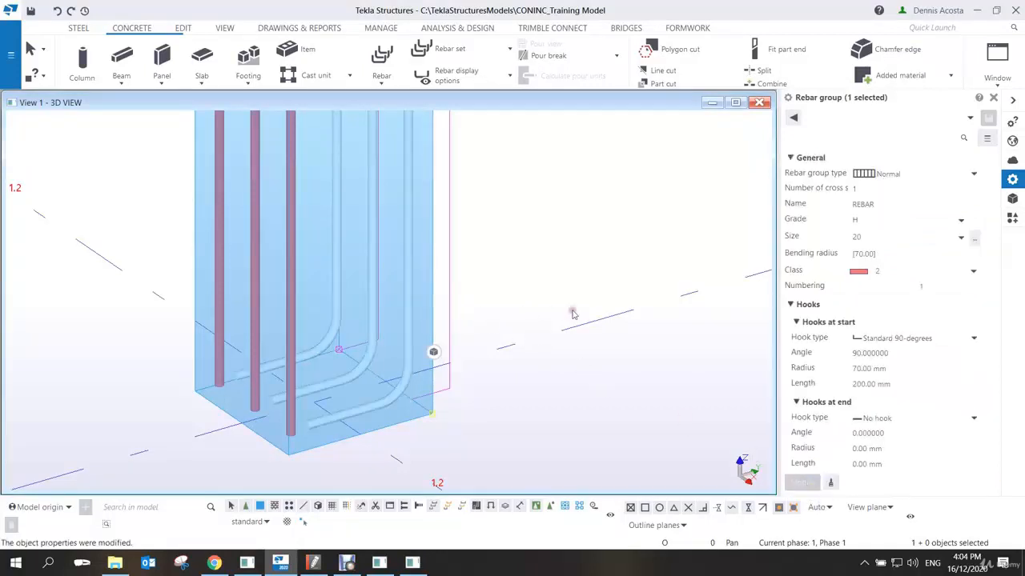
# Change the selected vertical bar group's start hook to a custom hook with an angle of -90 and a radius of 20 mm.
pyautogui.click(857, 337)
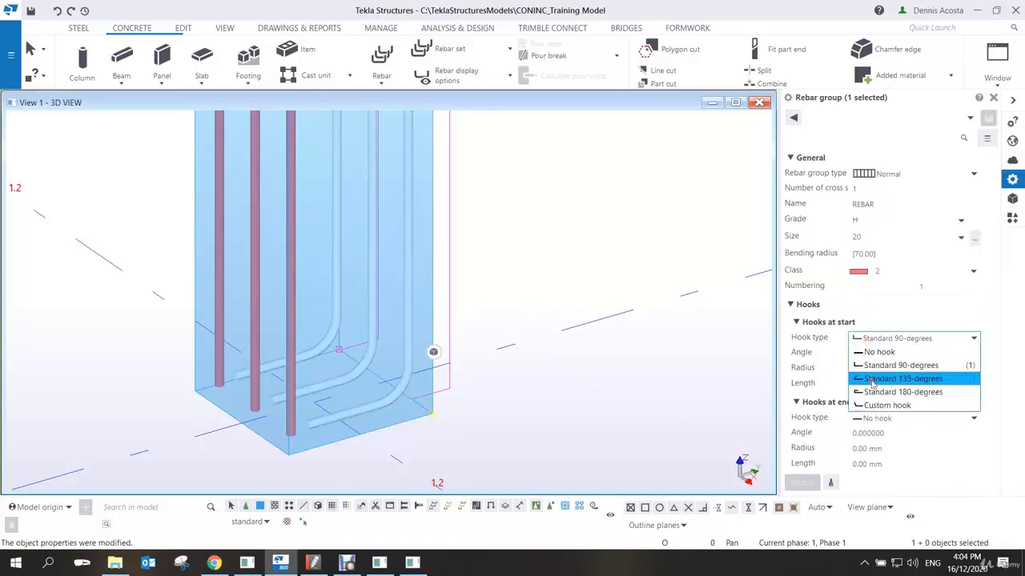
pyautogui.click(887, 405)
pyautogui.click(853, 353)
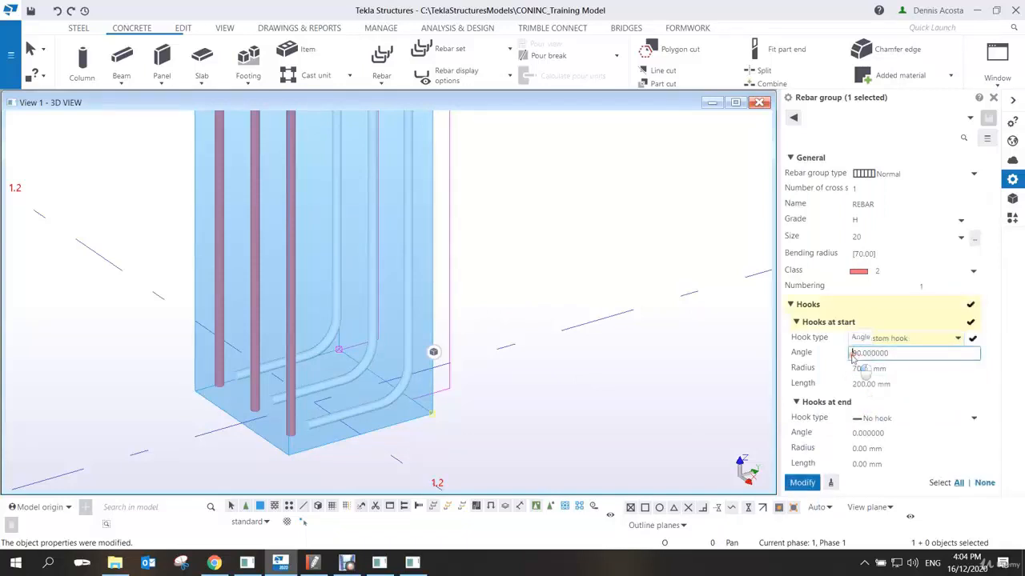
pyautogui.write('-9')
pyautogui.press('Tab')
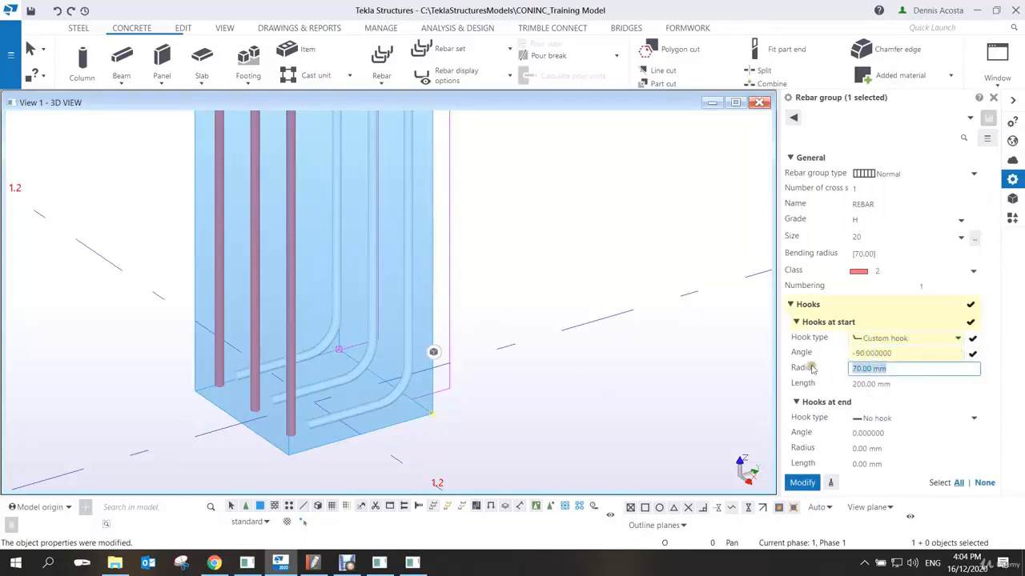
pyautogui.write('20')
# Set the bar group's start cover thickness to -250 mm and apply the hook and cover changes.
pyautogui.scroll(-4, 865, 449)
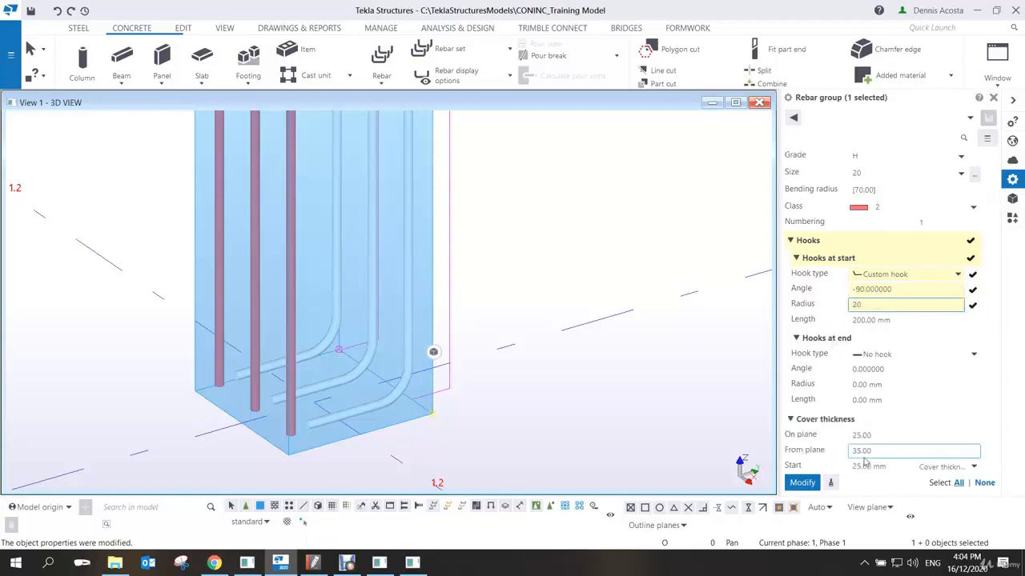
pyautogui.click(864, 401)
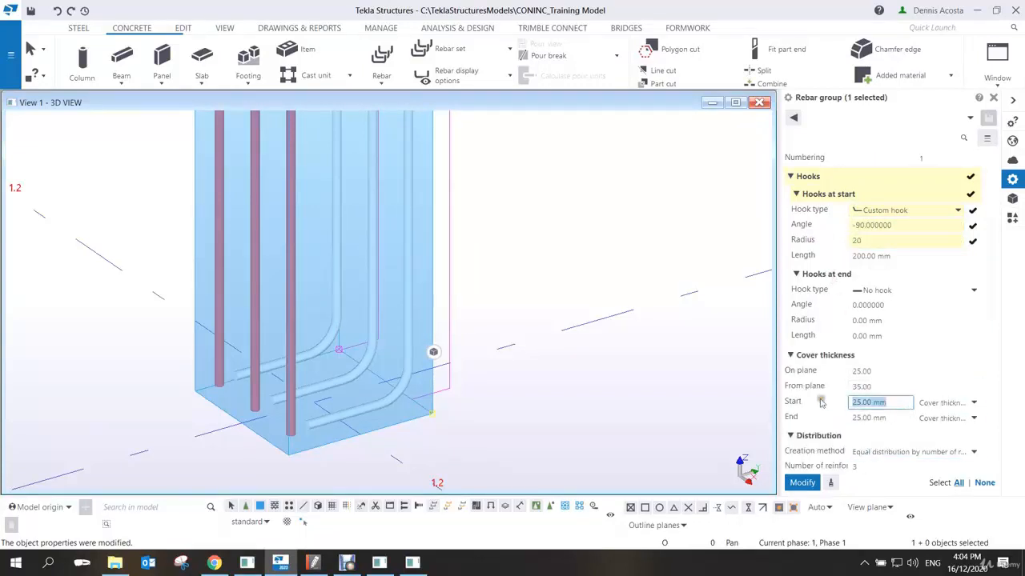
pyautogui.write('-25')
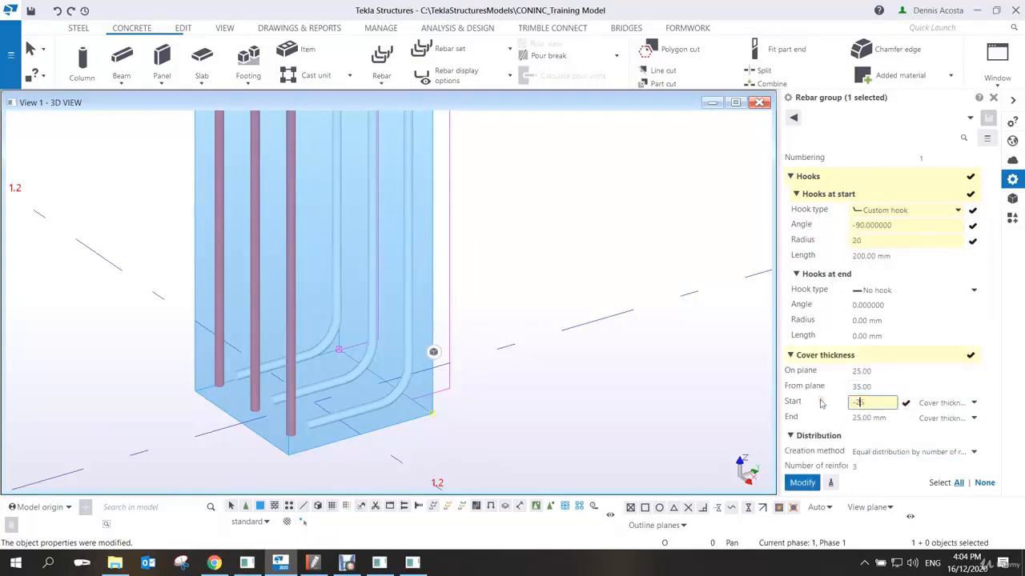
pyautogui.write('0')
pyautogui.click(802, 483)
pyautogui.scroll(-5, 433, 352)
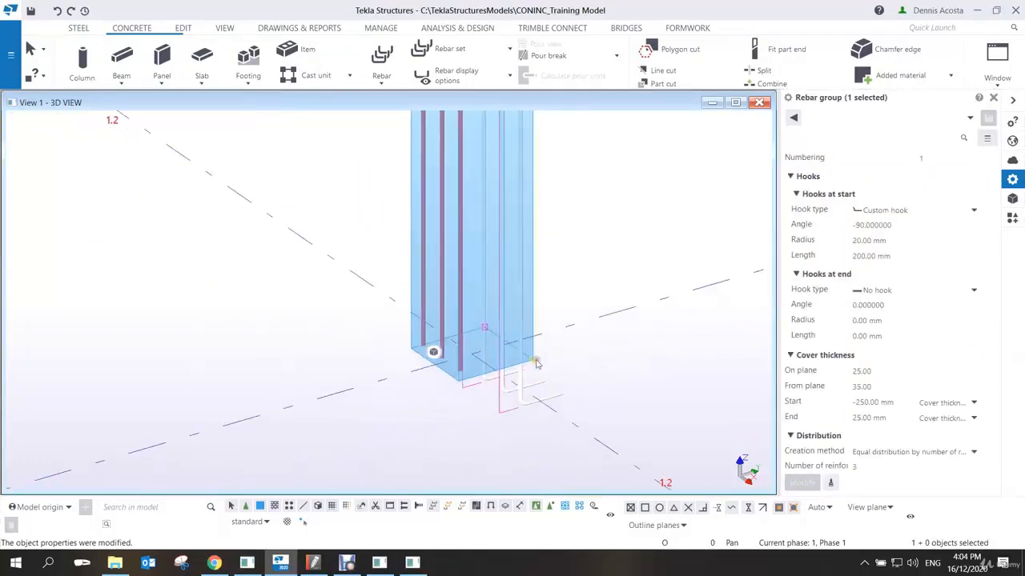
pyautogui.click(579, 297)
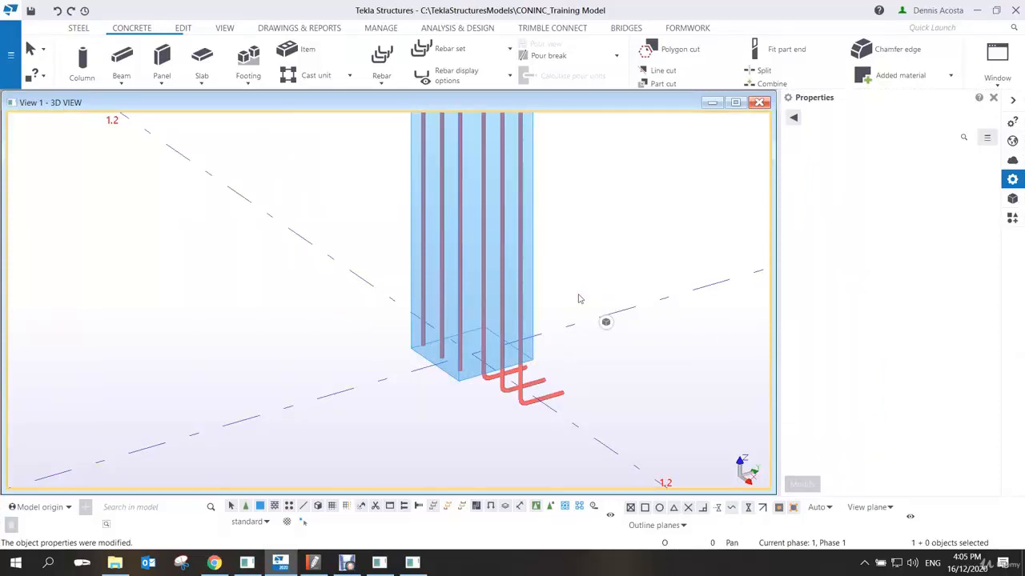
# Open the reinforcing bar shape catalog beside the column and interrupt the pending bar placement.
pyautogui.click(384, 76)
pyautogui.click(440, 336)
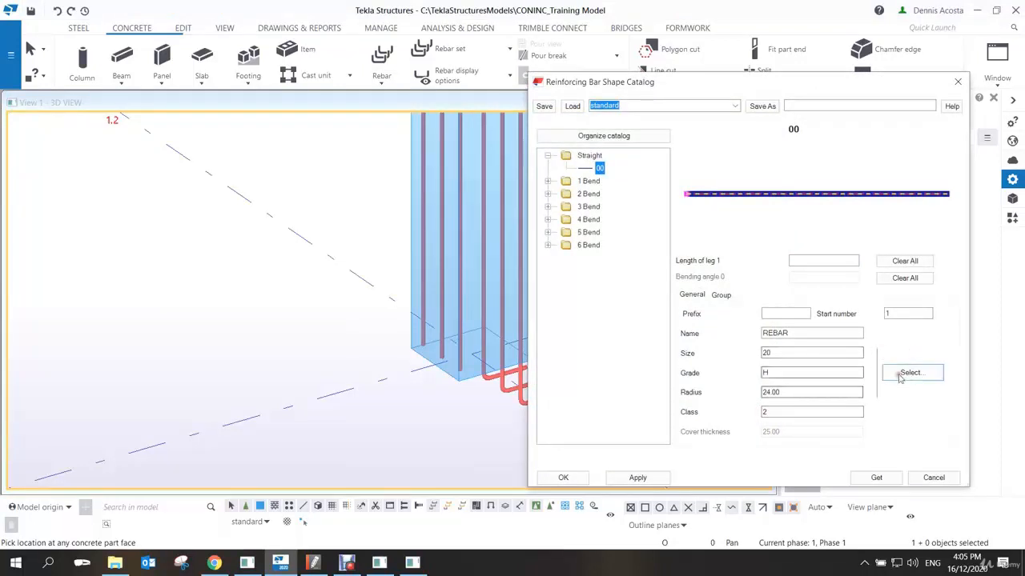
pyautogui.moveTo(770, 84); pyautogui.dragTo(822, 83)
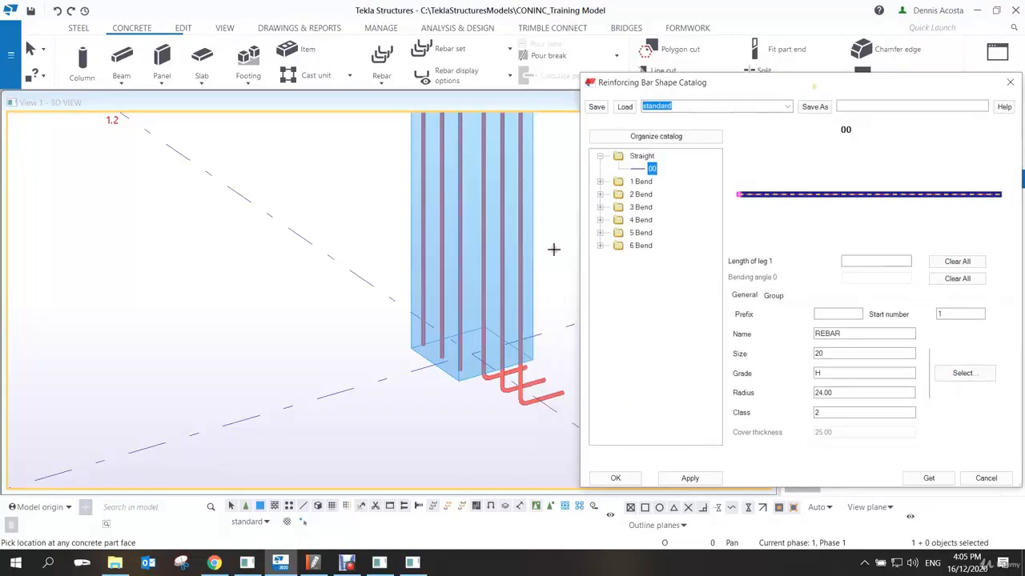
pyautogui.moveTo(501, 309); pyautogui.dragTo(376, 322, button='middle')
pyautogui.rightClick(458, 231)
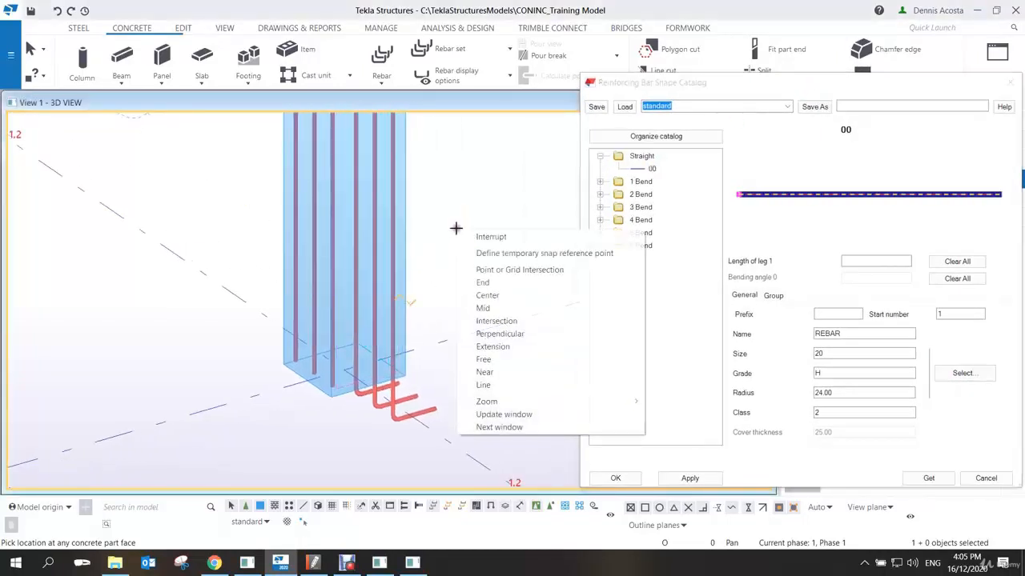
pyautogui.click(487, 236)
pyautogui.scroll(-2, 446, 271)
pyautogui.moveTo(466, 265); pyautogui.dragTo(469, 307, button='middle')
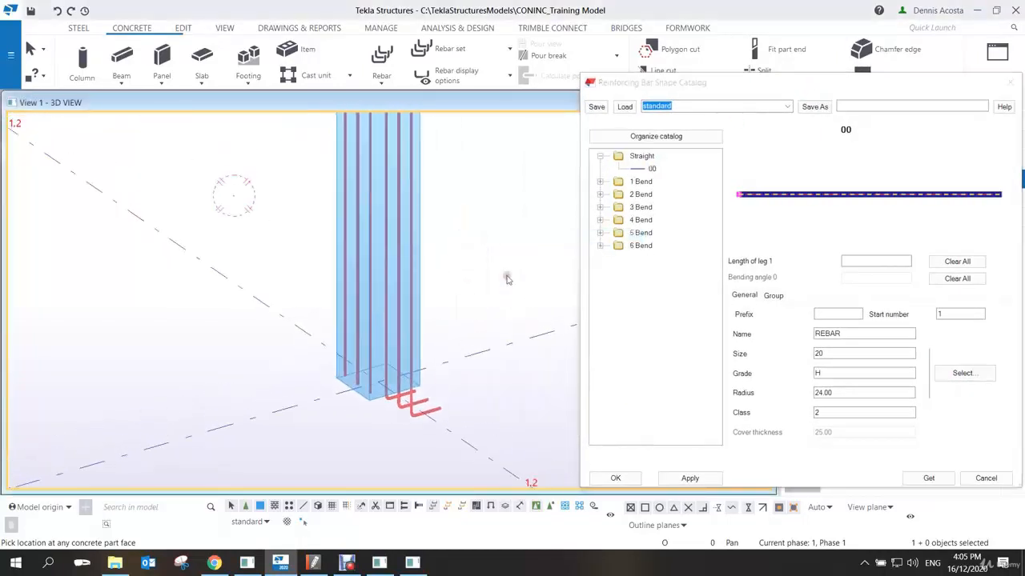
# Choose the closed 5 Bend shape 51 and set its bar size to 10 and bending radius to 20.
pyautogui.click(601, 233)
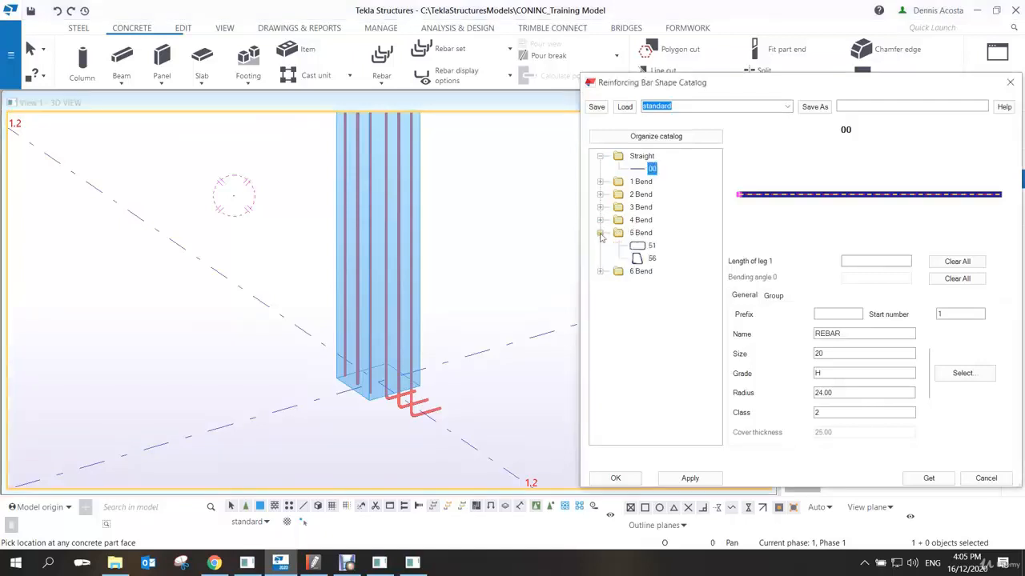
pyautogui.click(642, 248)
pyautogui.click(637, 259)
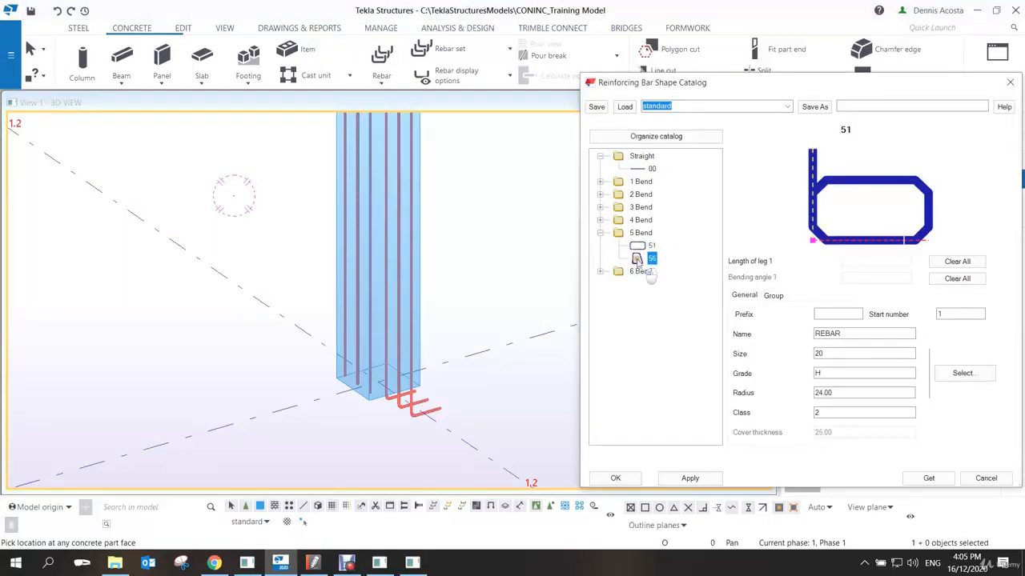
pyautogui.click(641, 248)
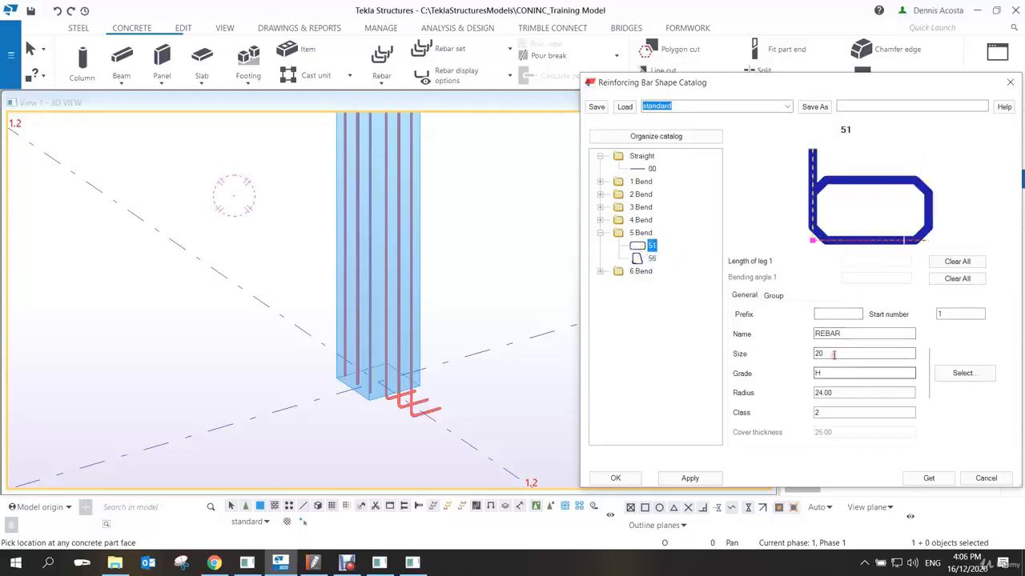
pyautogui.moveTo(835, 354); pyautogui.dragTo(784, 353)
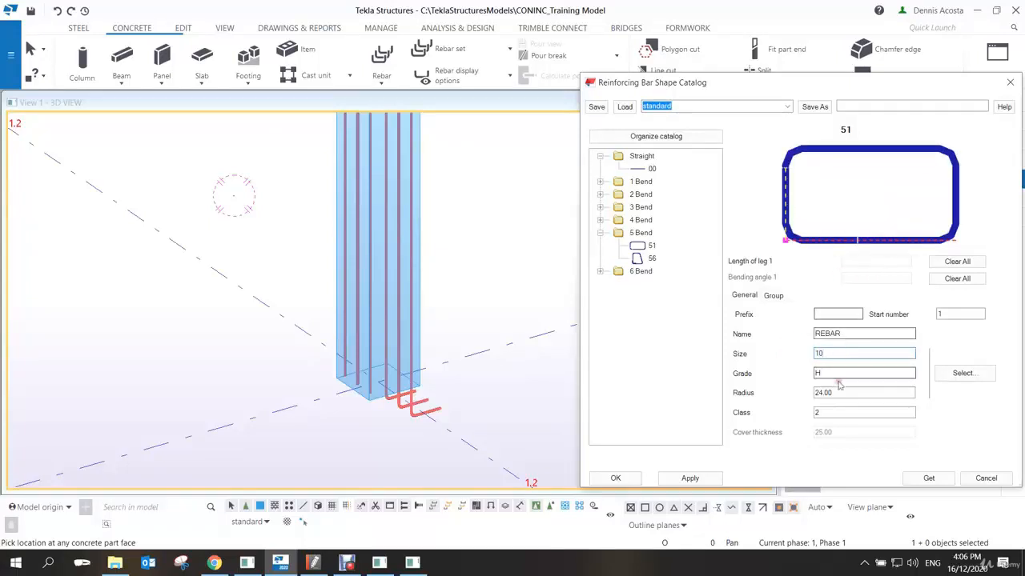
pyautogui.moveTo(835, 393); pyautogui.dragTo(778, 398)
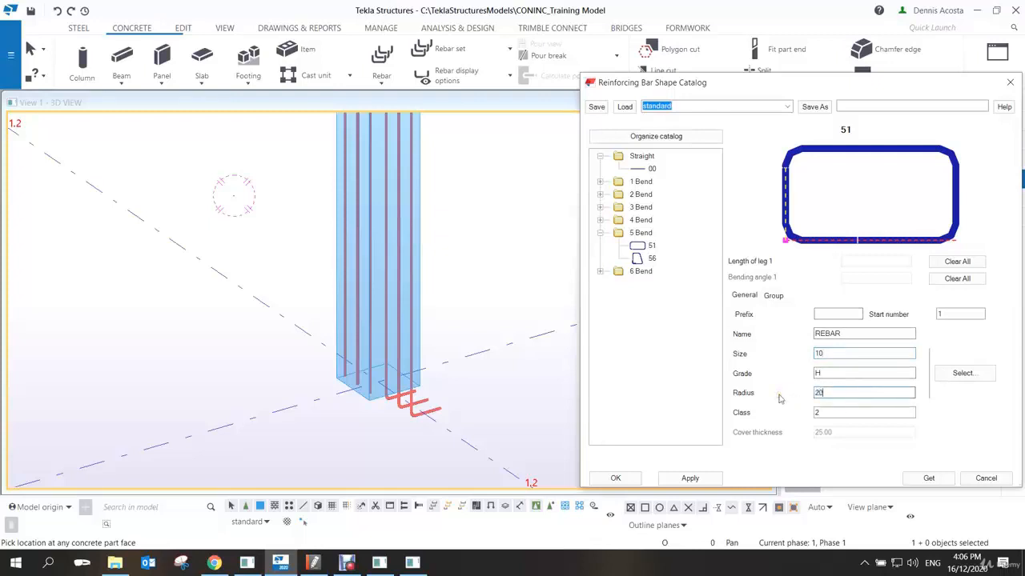
# Set the stirrup group to equal distribution by target spacing value with a spacing of 200.
pyautogui.click(773, 295)
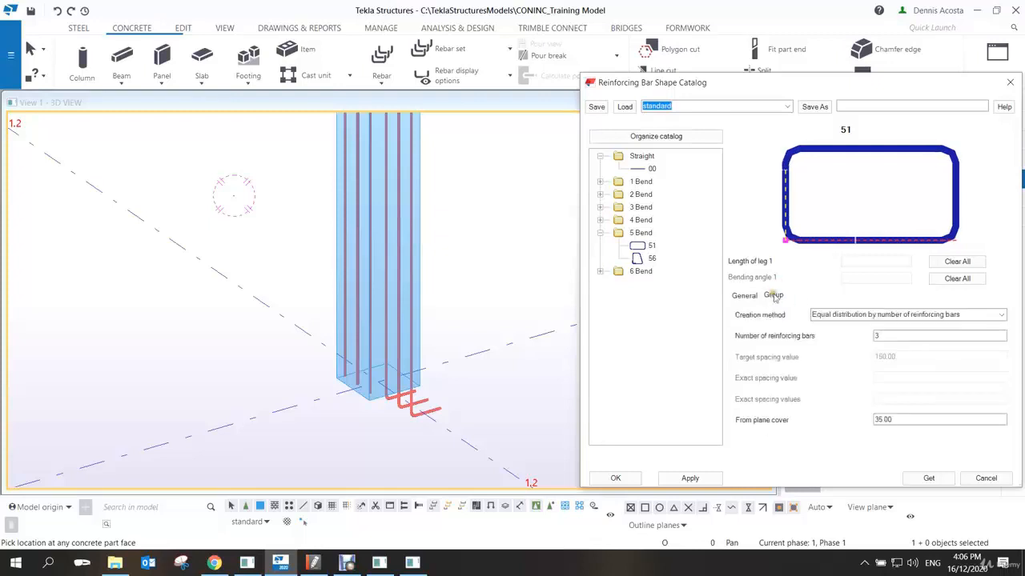
pyautogui.click(945, 315)
pyautogui.click(1001, 315)
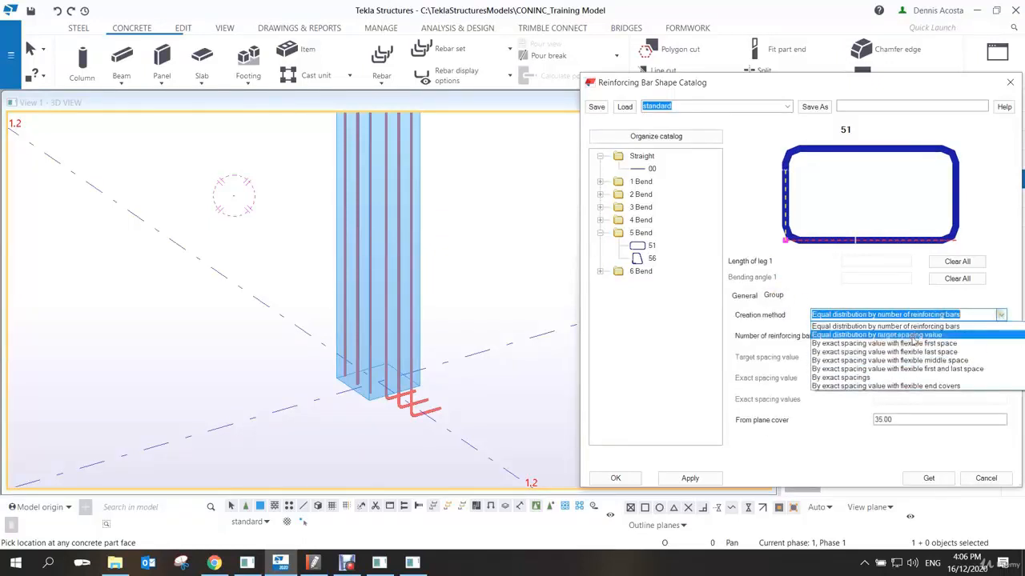
pyautogui.click(876, 335)
pyautogui.moveTo(906, 355); pyautogui.dragTo(848, 361)
pyautogui.write('200')
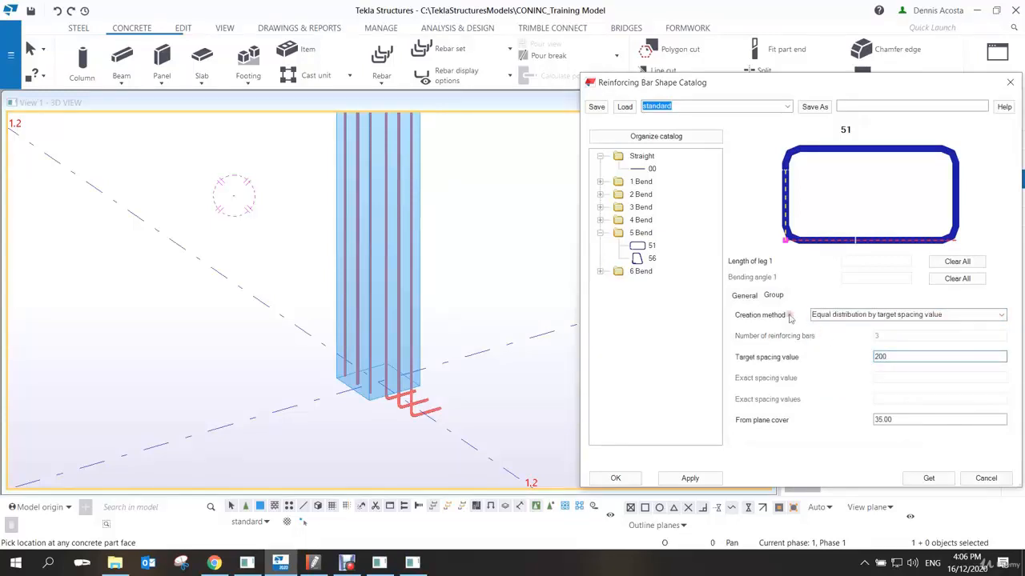
# Set the stirrup bars' class to 6 and apply the shape settings.
pyautogui.click(749, 297)
pyautogui.moveTo(890, 413); pyautogui.dragTo(771, 421)
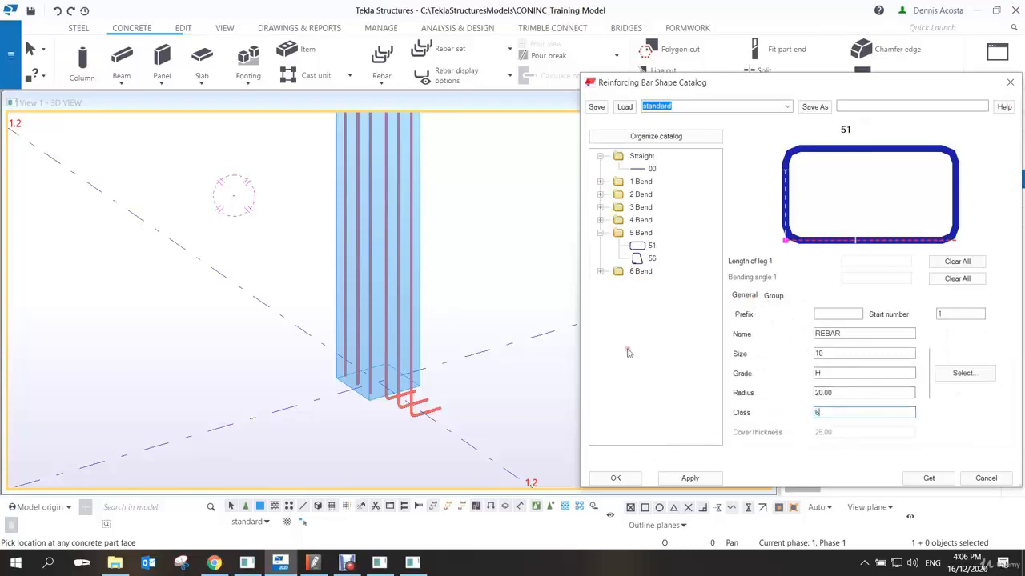
pyautogui.click(685, 479)
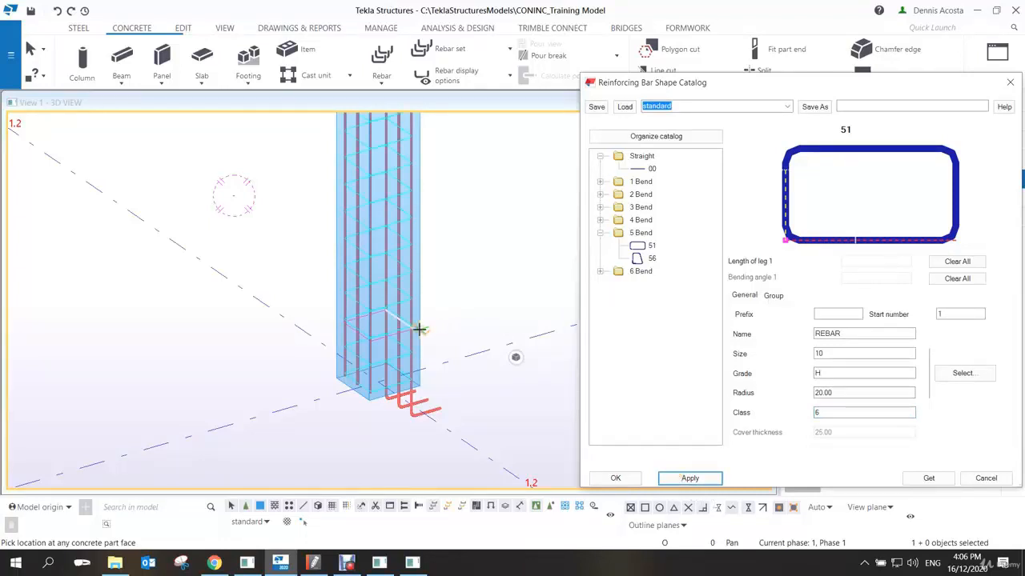
# Place the shape 51 stirrup group around the column's vertical bars and end the placement.
pyautogui.click(418, 328)
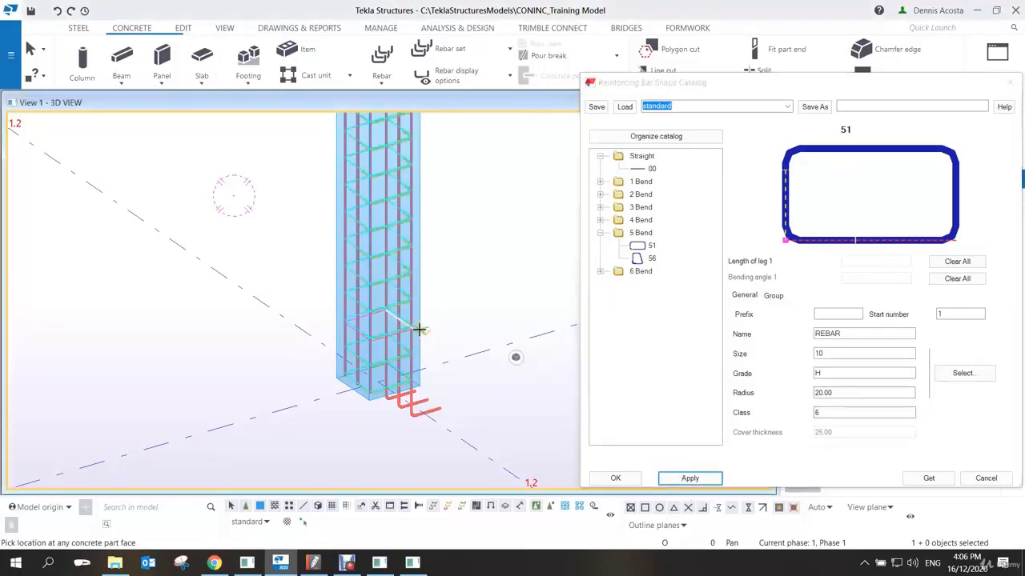
pyautogui.rightClick(457, 276)
pyautogui.click(471, 282)
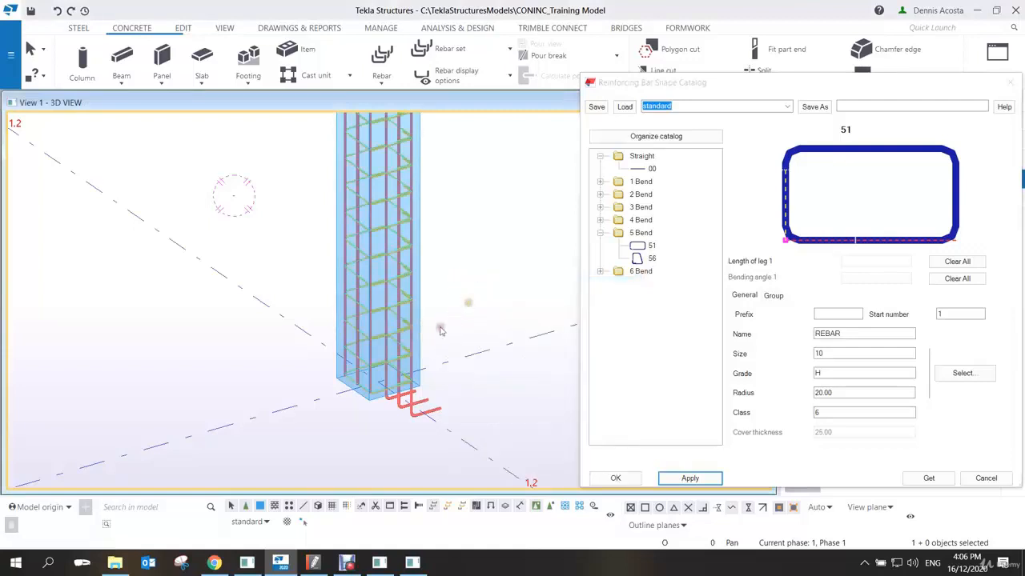
# Check the placed stirrup group at the column base, then accept and close the shape catalog and interrupt the placement command.
pyautogui.scroll(5, 409, 320)
pyautogui.scroll(3, 380, 305)
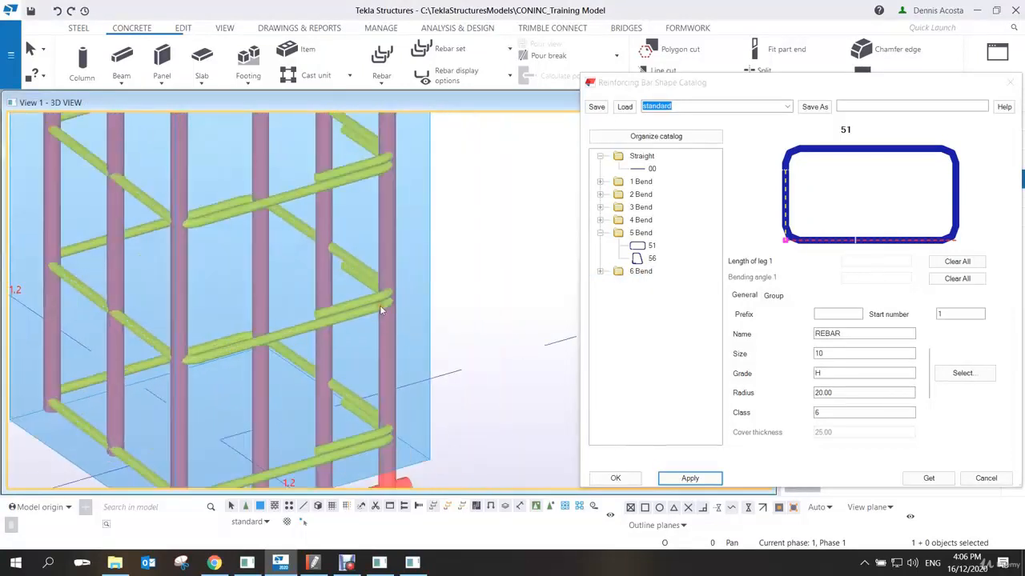
pyautogui.click(379, 305)
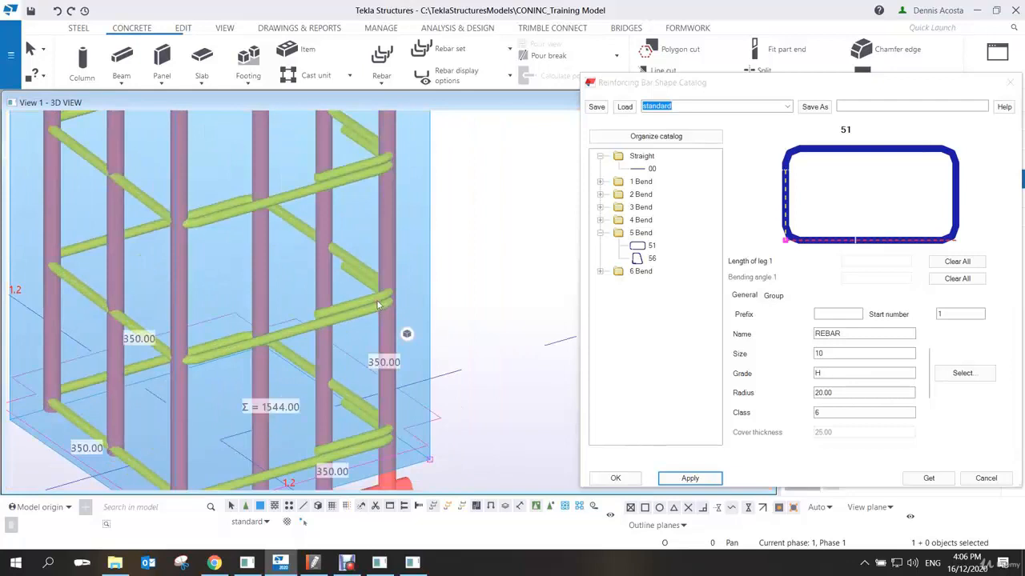
pyautogui.scroll(-5, 379, 305)
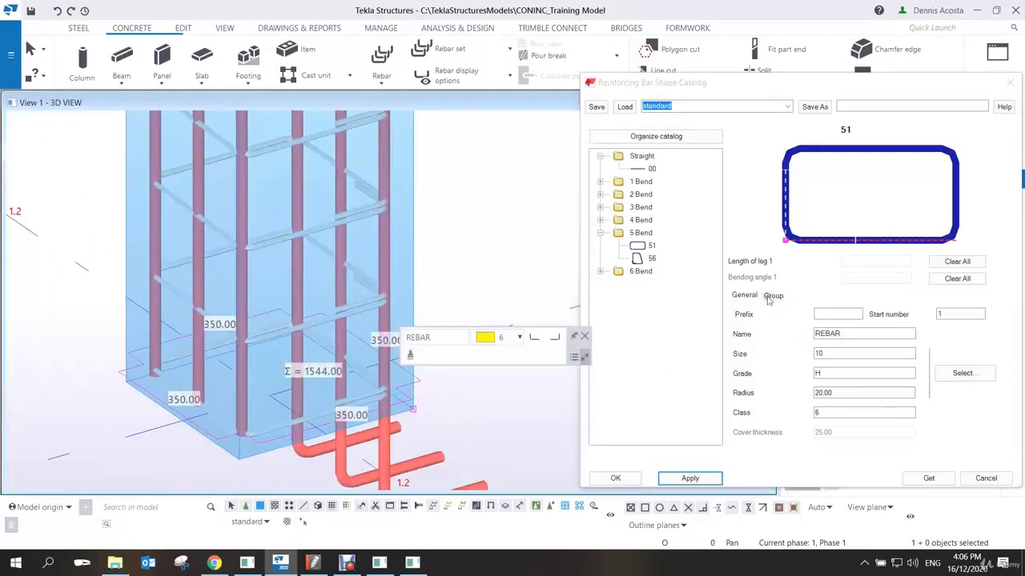
pyautogui.click(770, 296)
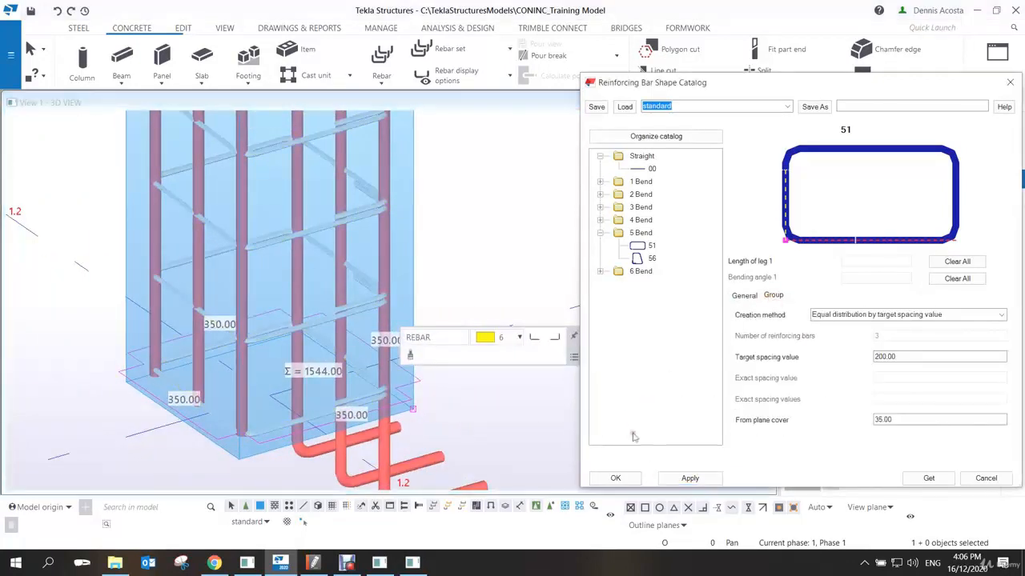
pyautogui.click(614, 478)
pyautogui.rightClick(426, 284)
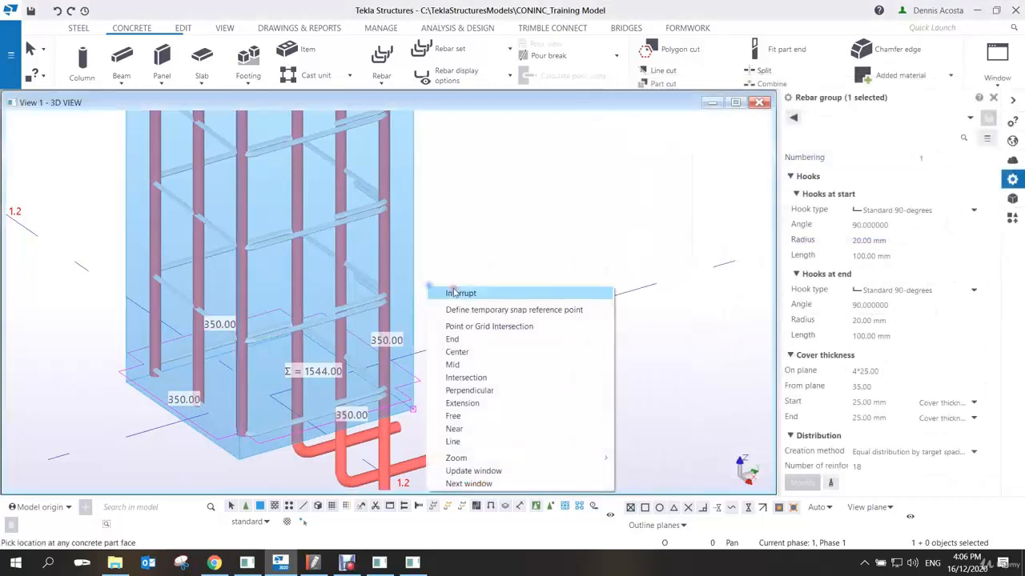
pyautogui.click(453, 291)
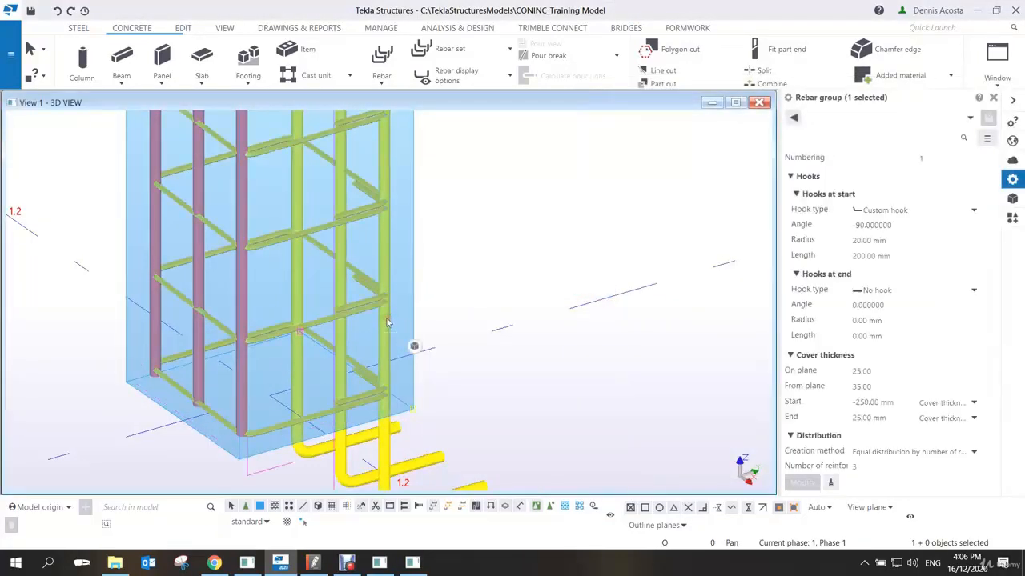
# Set the hooked vertical bar group's from plane cover thickness to 50 and apply it.
pyautogui.click(869, 387)
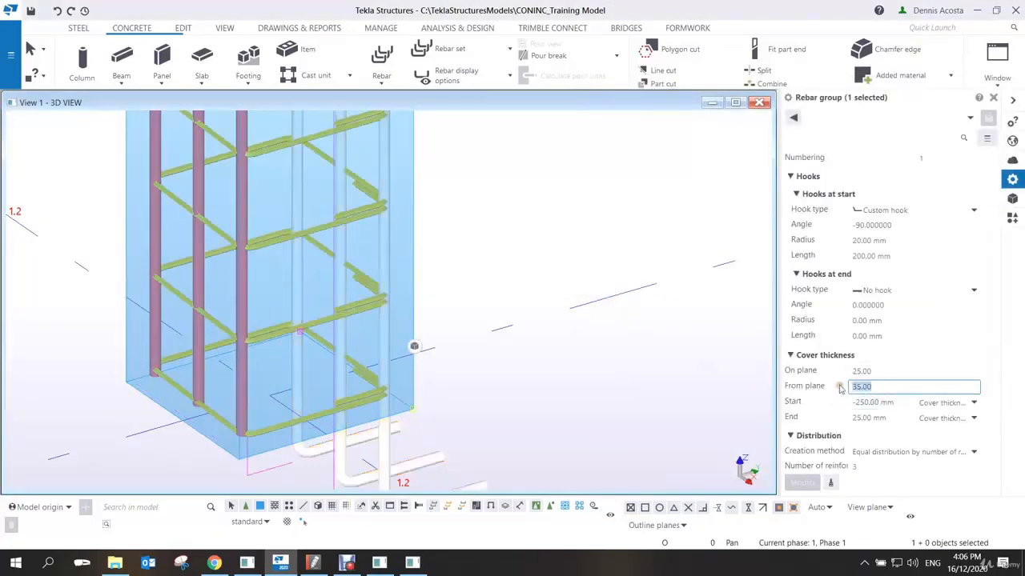
pyautogui.write('50')
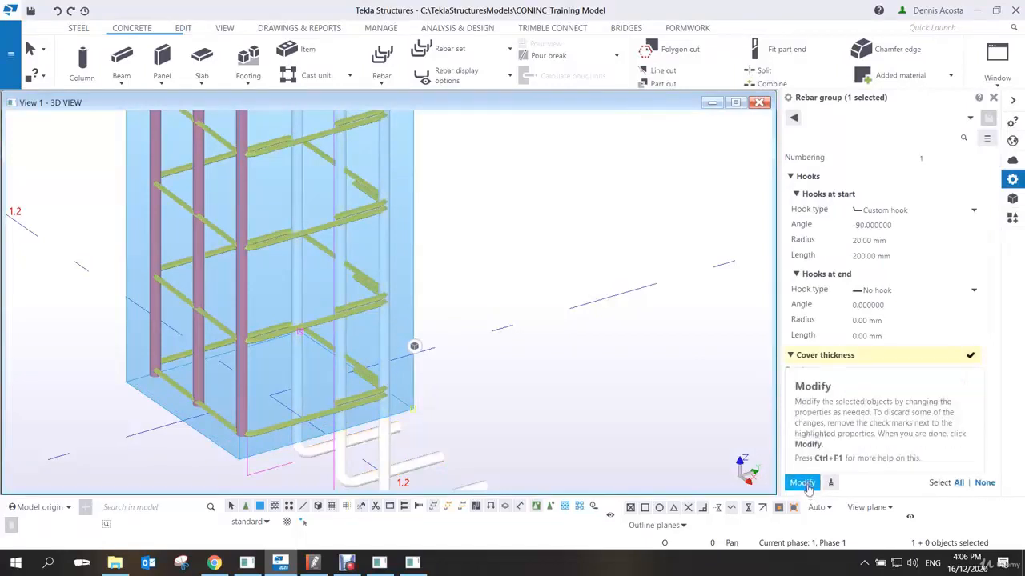
pyautogui.click(802, 482)
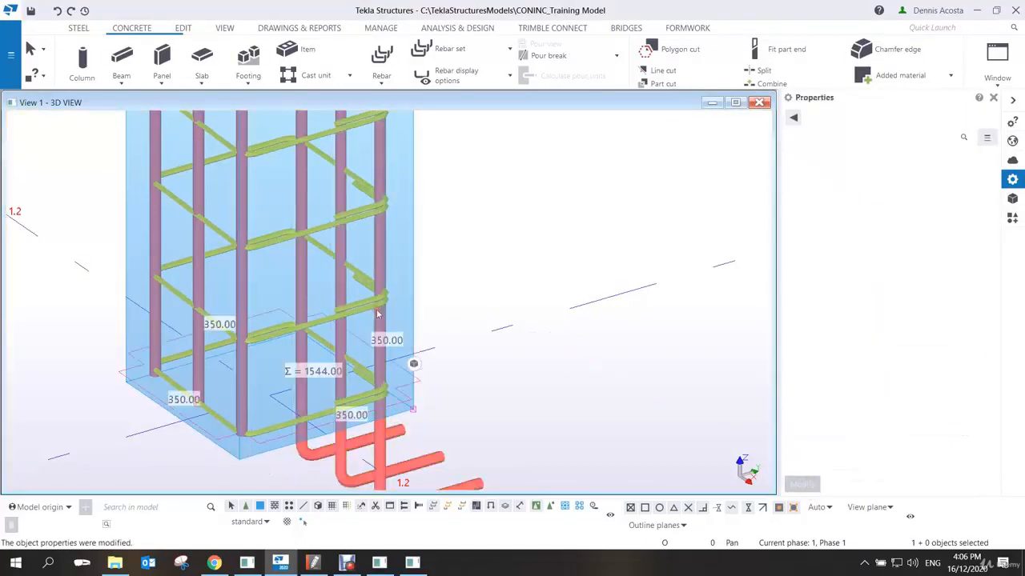
# Select the column's stirrup group and set its on plane cover thickness to 25.
pyautogui.click(400, 312)
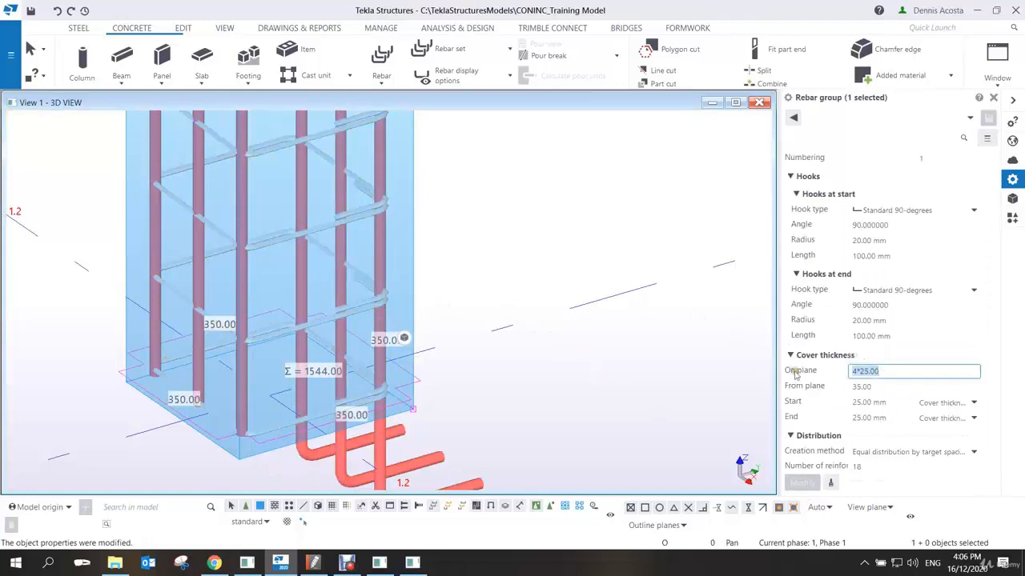
pyautogui.write('25')
pyautogui.press('Return')
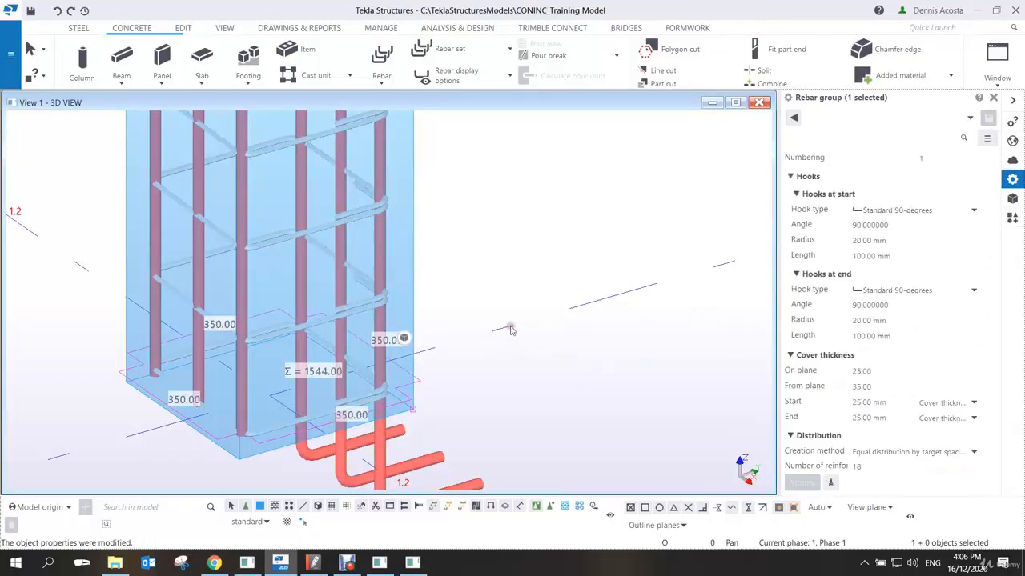
# Set the unhooked vertical bar group's from plane cover thickness to 50 and its on plane cover thickness to -40.
pyautogui.click(273, 298)
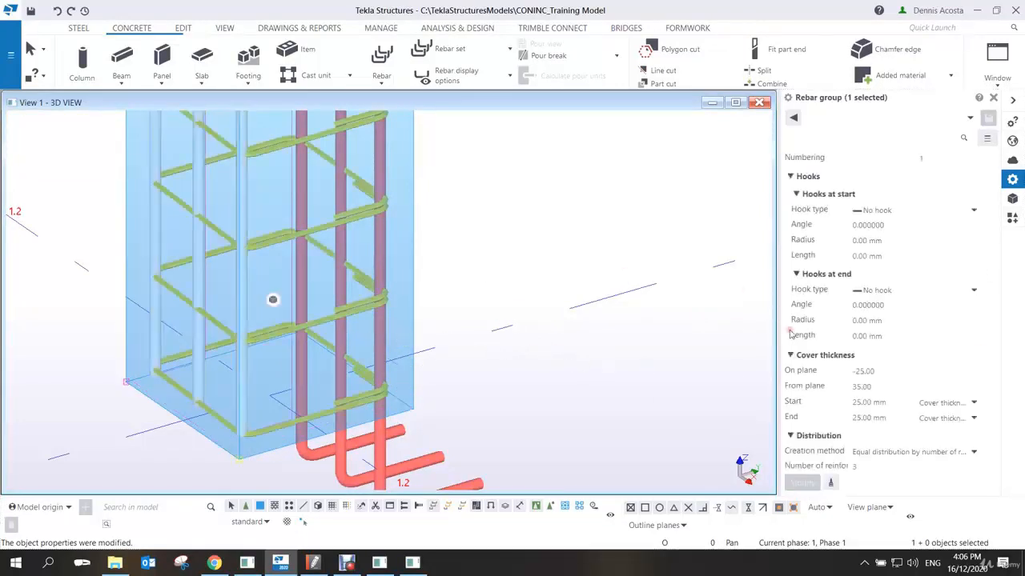
pyautogui.write('50')
pyautogui.press('Return')
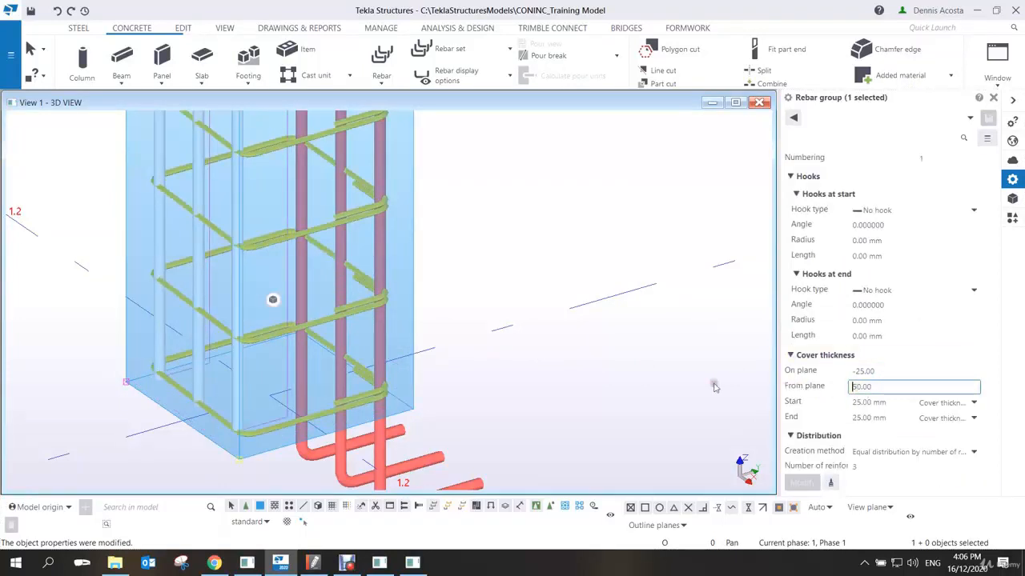
pyautogui.doubleClick(887, 370)
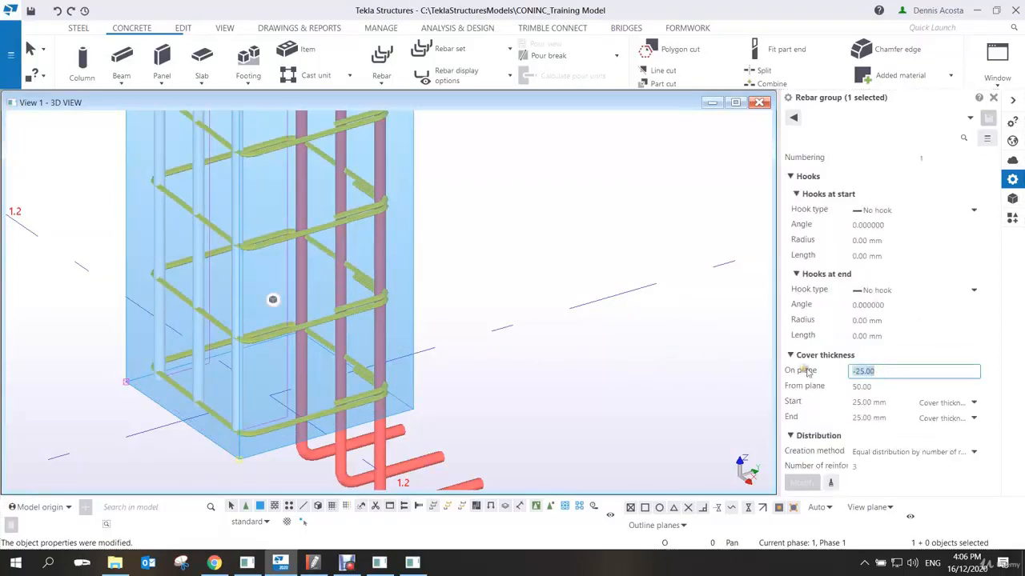
pyautogui.write('-4')
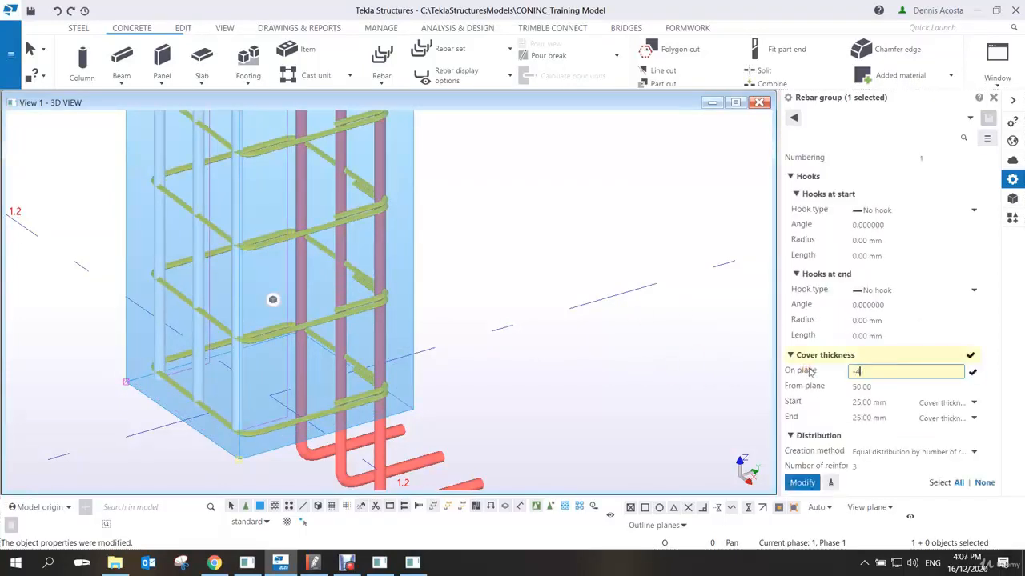
pyautogui.write('0')
pyautogui.press('Return')
# Set the hooked vertical bar group's on plane cover thickness to 40 and clear the selection.
pyautogui.click(373, 249)
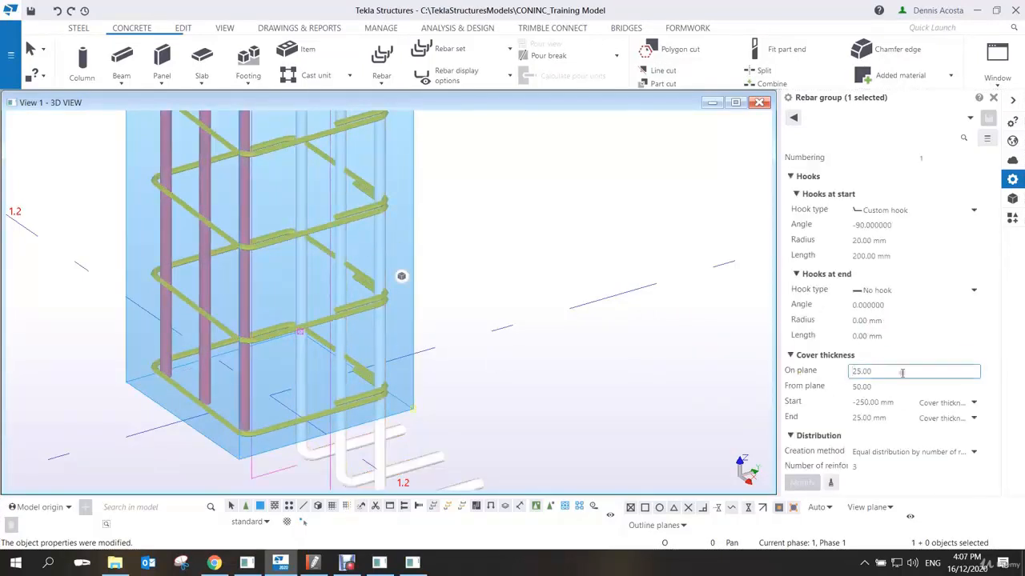
pyautogui.write('40')
pyautogui.press('Return')
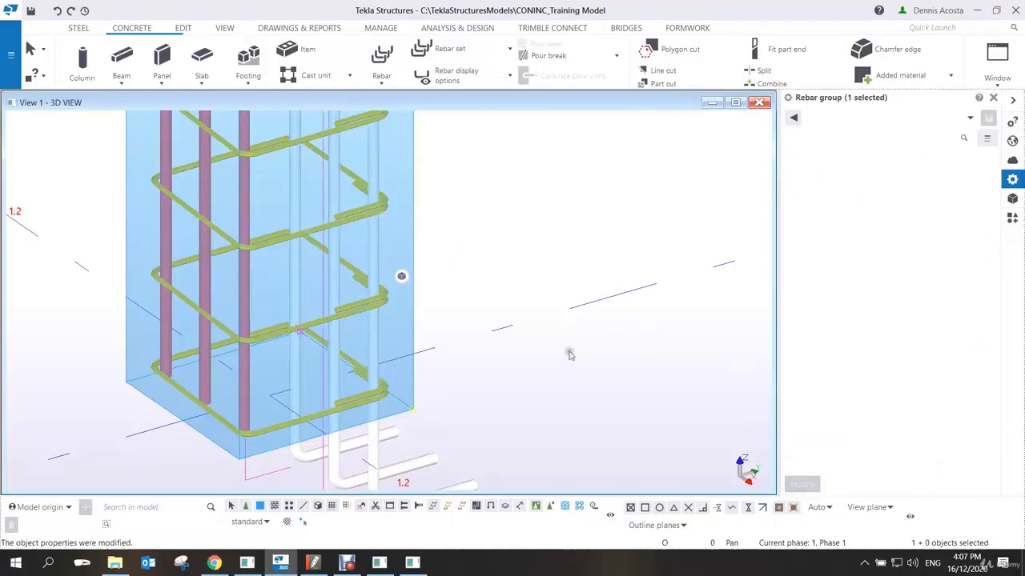
pyautogui.click(534, 295)
pyautogui.scroll(-2, 493, 316)
pyautogui.scroll(-2, 457, 329)
pyautogui.keyDown('ctrl'); pyautogui.moveTo(452, 264); pyautogui.dragTo(517, 270, button='middle'); pyautogui.keyUp('ctrl')
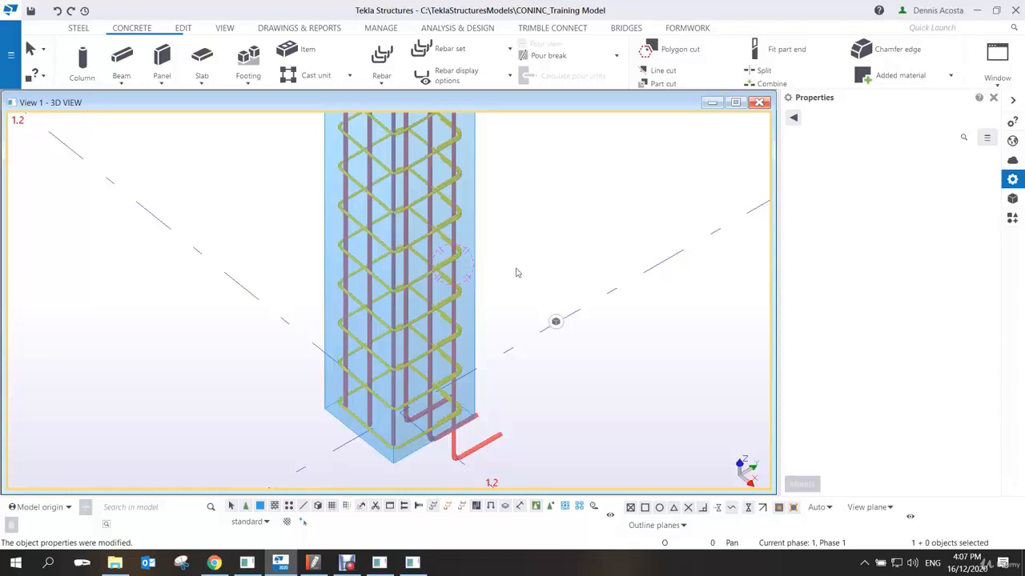
pyautogui.click(346, 562)
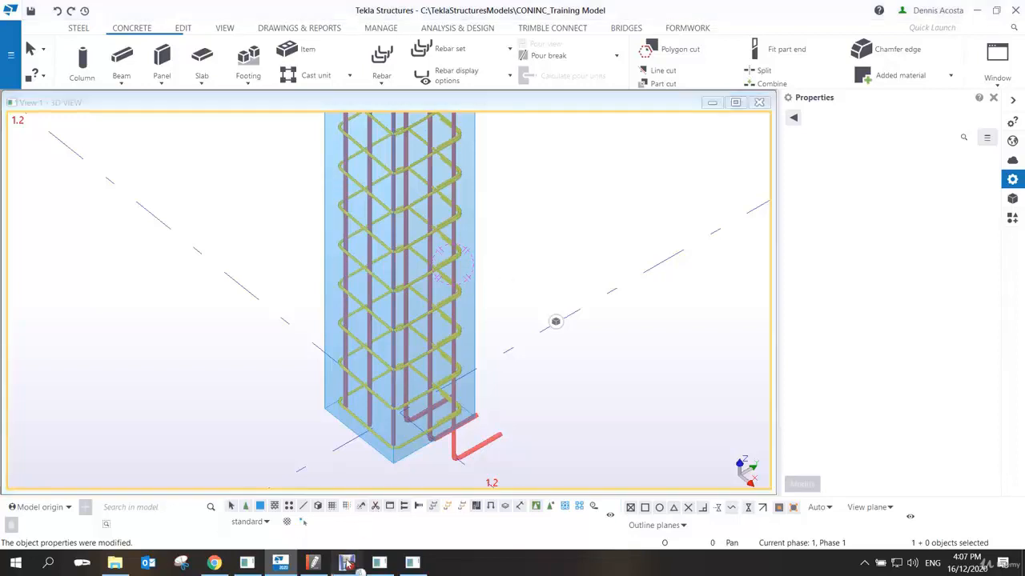
pyautogui.click(332, 470)
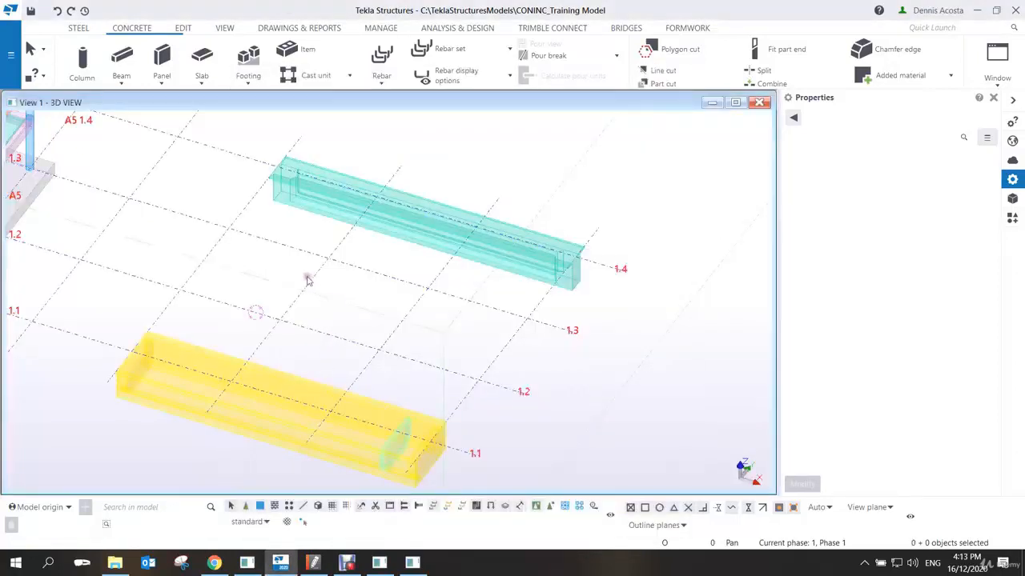
# Model a rectangular 18000 by 6000 concrete slab between grid lines 1.2 and 1.3, end the command and switch to the plan view.
pyautogui.scroll(4, 263, 277)
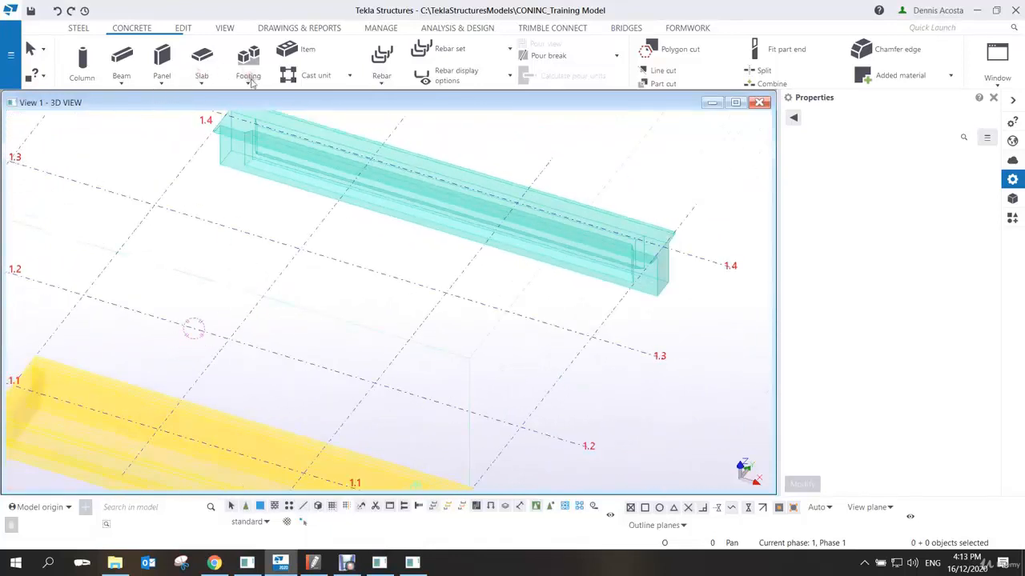
pyautogui.click(202, 57)
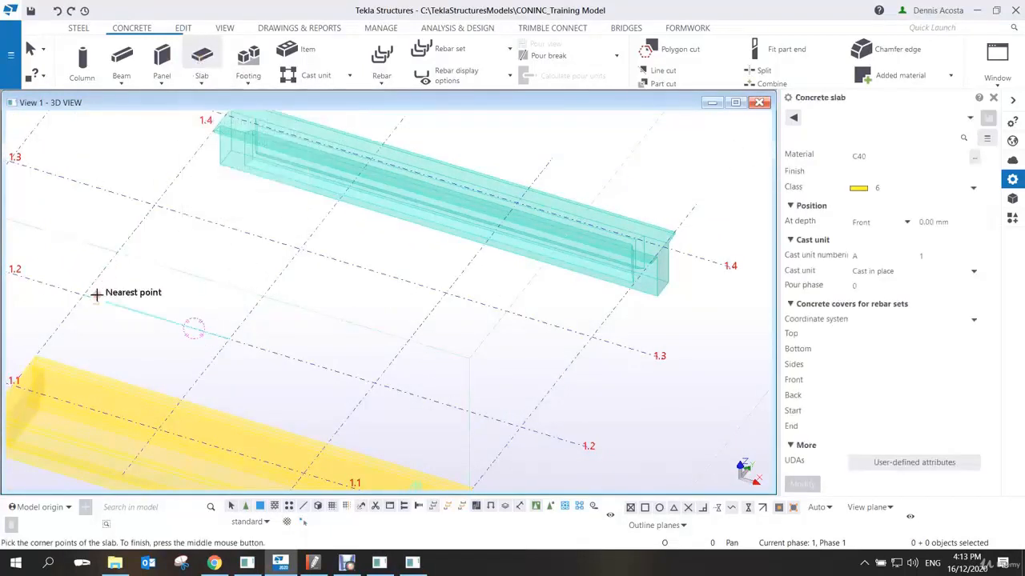
pyautogui.click(91, 296)
pyautogui.click(159, 206)
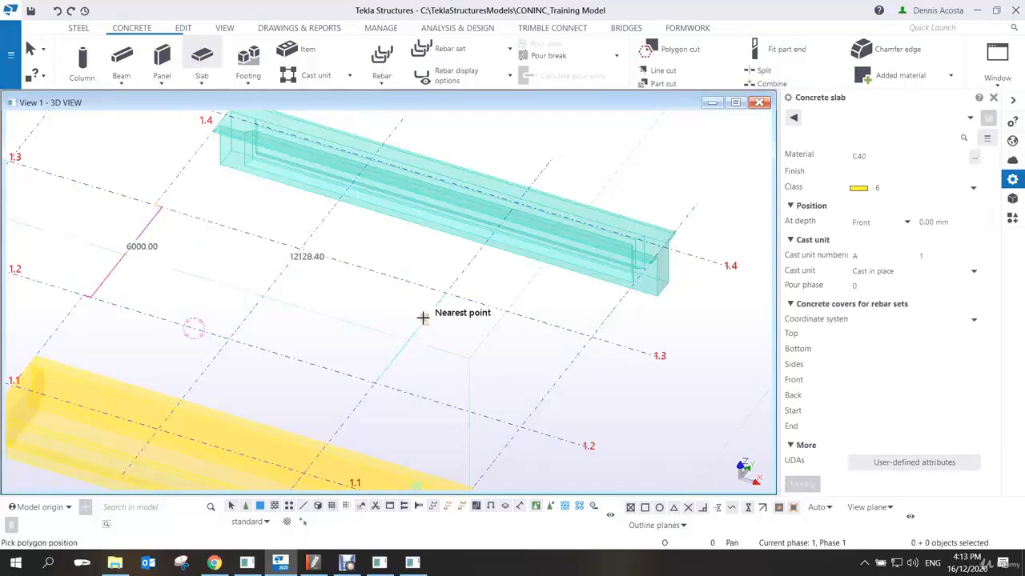
pyautogui.click(589, 337)
pyautogui.click(520, 426)
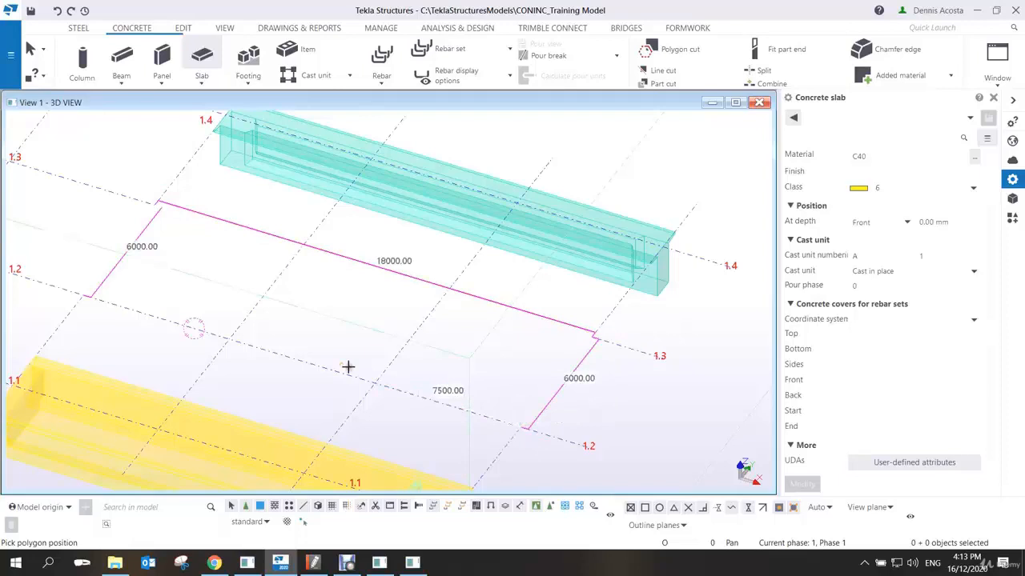
pyautogui.middleClick(164, 286)
pyautogui.rightClick(318, 279)
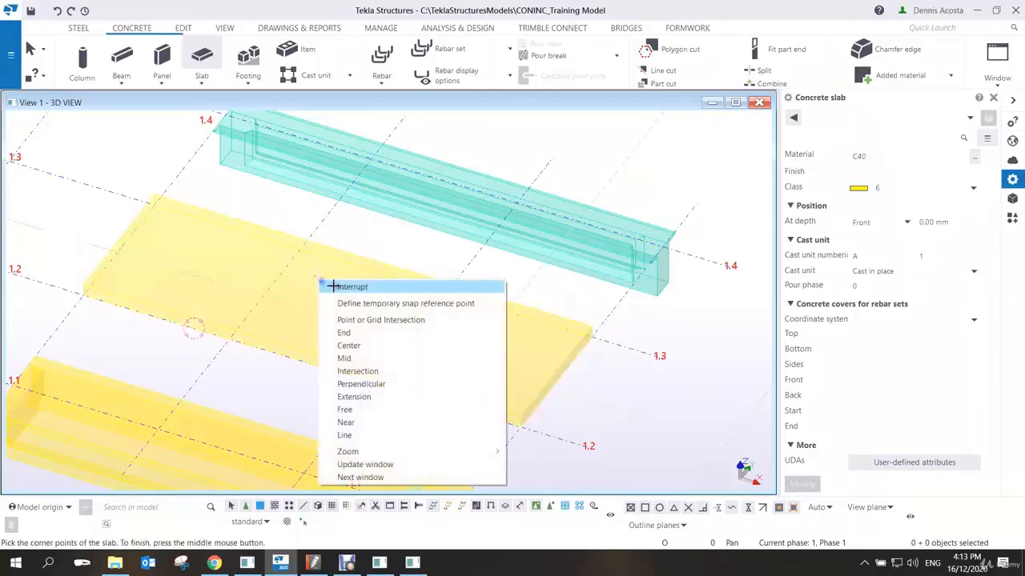
pyautogui.click(339, 287)
pyautogui.hotkey('ctrl', 'p')
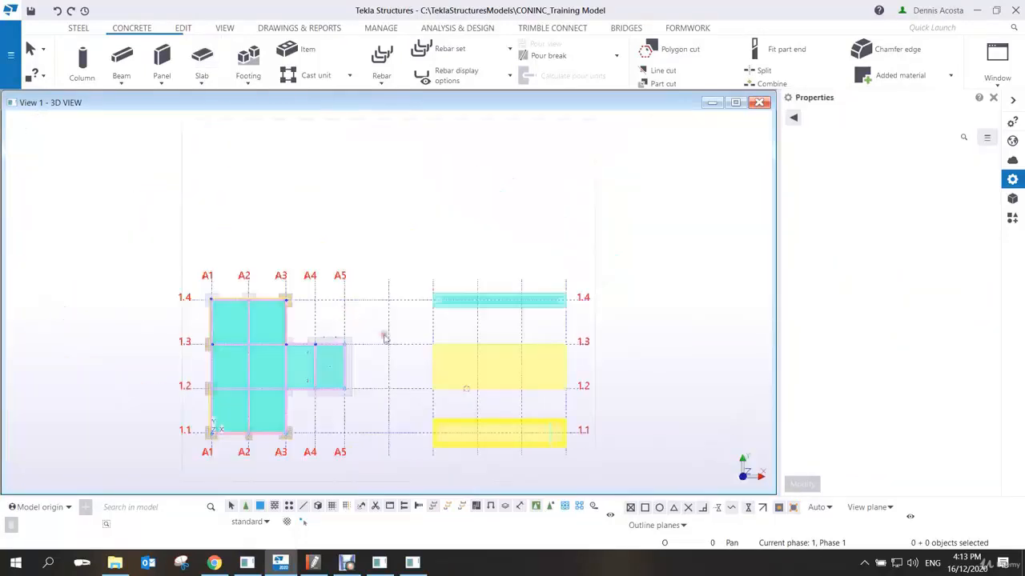
# Model a 6000 by 3000 mm rectangular concrete slab in the large slab's middle bay, starting 1500 mm from grid line 1.3.
pyautogui.scroll(5, 524, 382)
pyautogui.moveTo(517, 385); pyautogui.dragTo(470, 361, button='middle')
pyautogui.scroll(2, 470, 361)
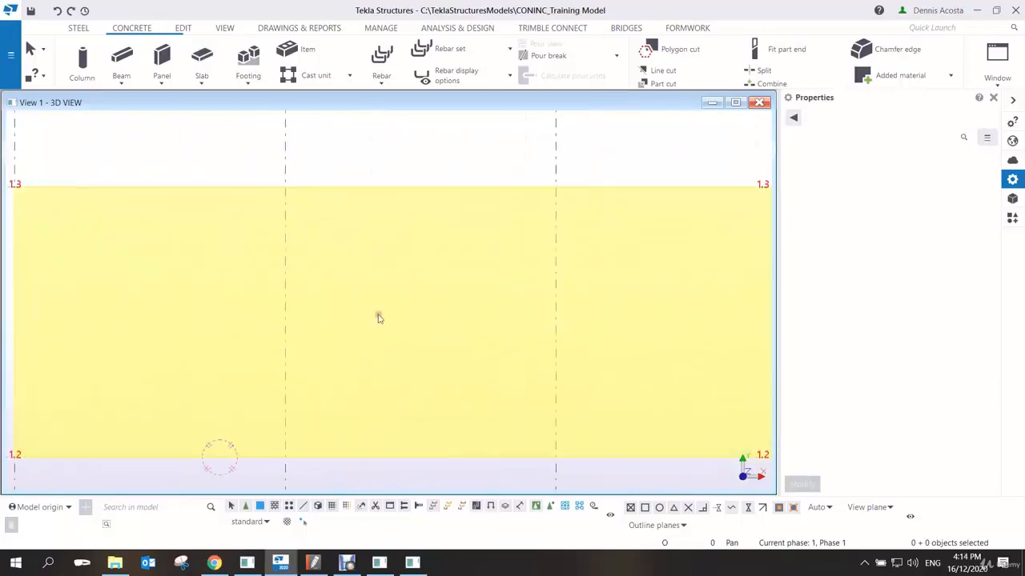
pyautogui.click(221, 155)
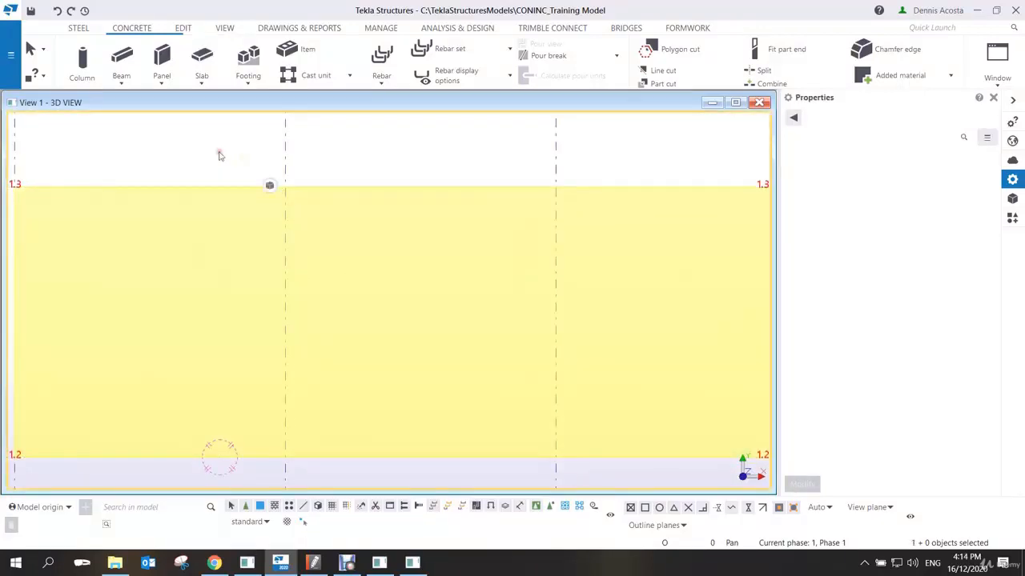
pyautogui.click(202, 62)
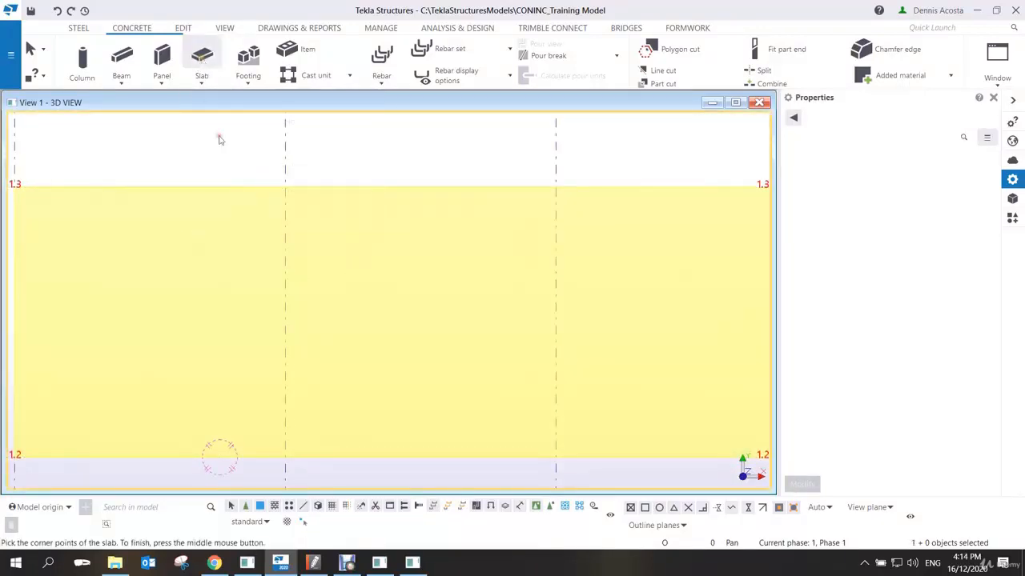
pyautogui.scroll(-1, 283, 255)
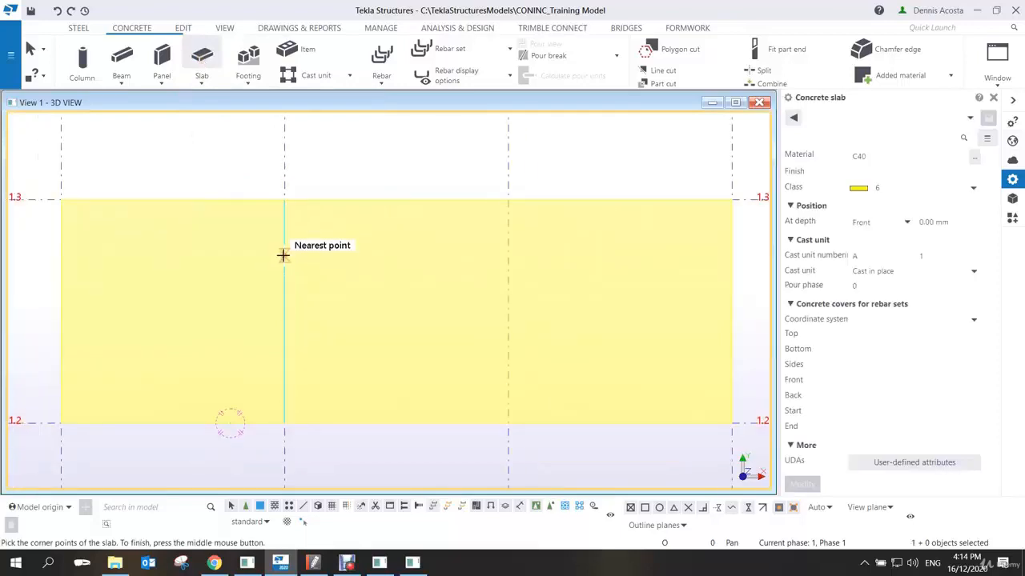
pyautogui.click(284, 199)
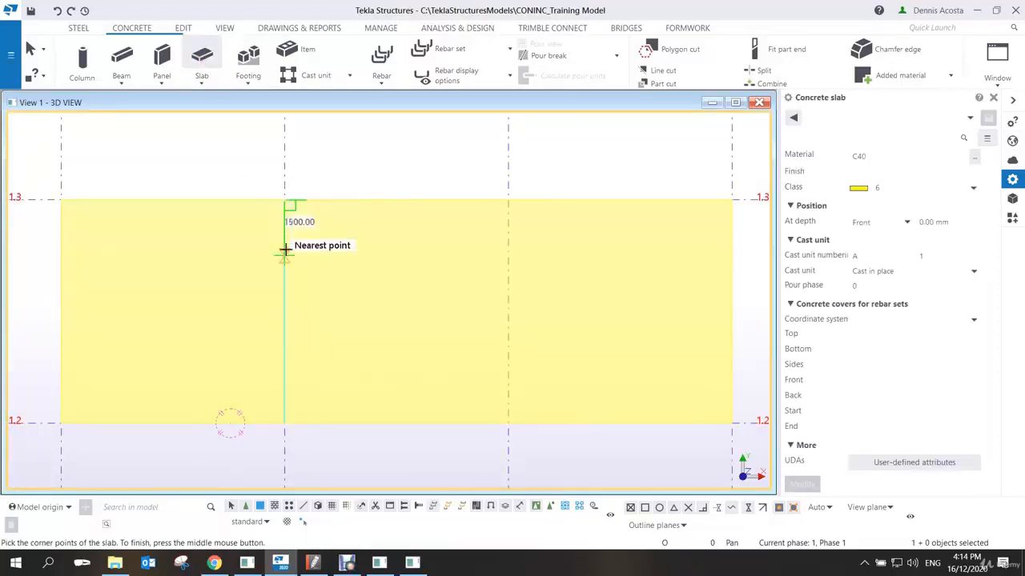
pyautogui.click(285, 254)
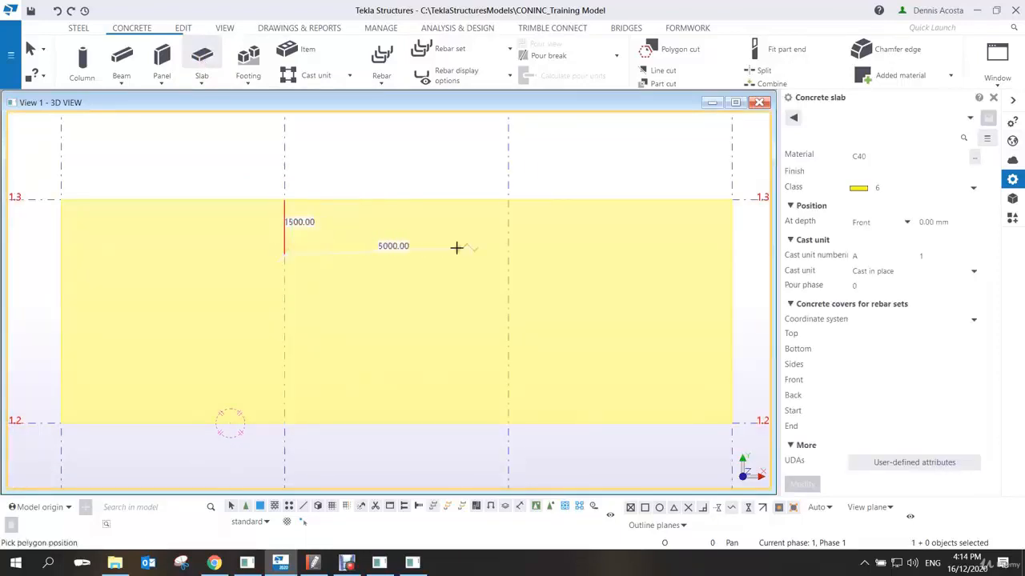
pyautogui.click(507, 256)
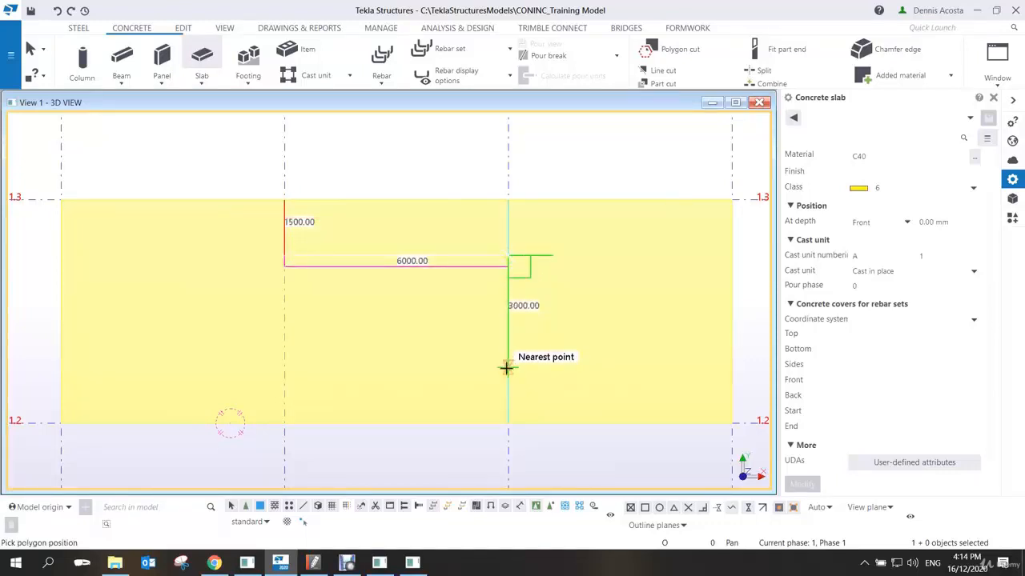
pyautogui.click(507, 367)
pyautogui.click(286, 367)
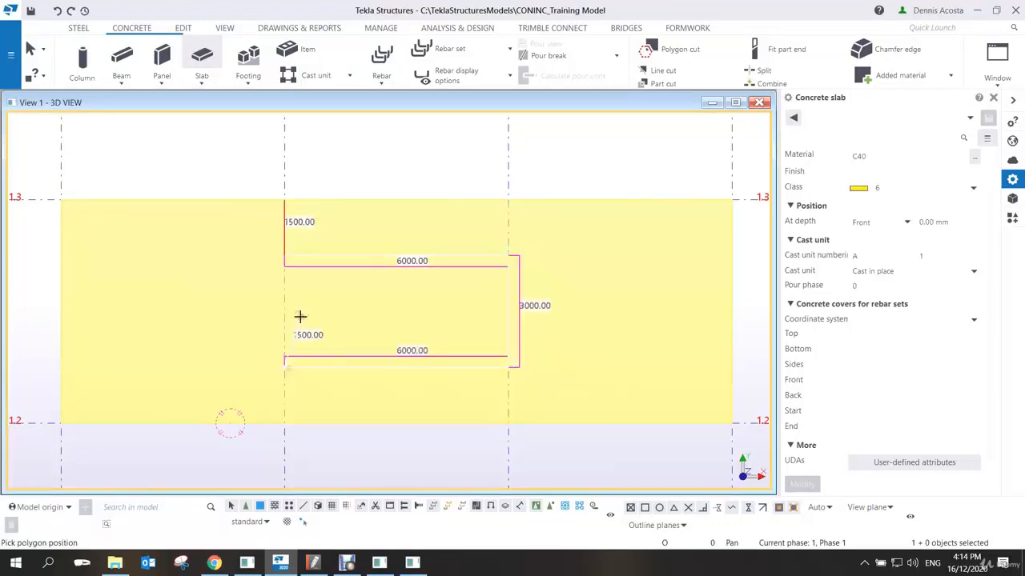
pyautogui.middleClick(304, 309)
pyautogui.rightClick(350, 235)
pyautogui.click(370, 244)
# Try a thickness of 300 mm on the large slab, and undo the change.
pyautogui.keyDown('ctrl'); pyautogui.moveTo(402, 330); pyautogui.dragTo(472, 263, button='middle'); pyautogui.keyUp('ctrl')
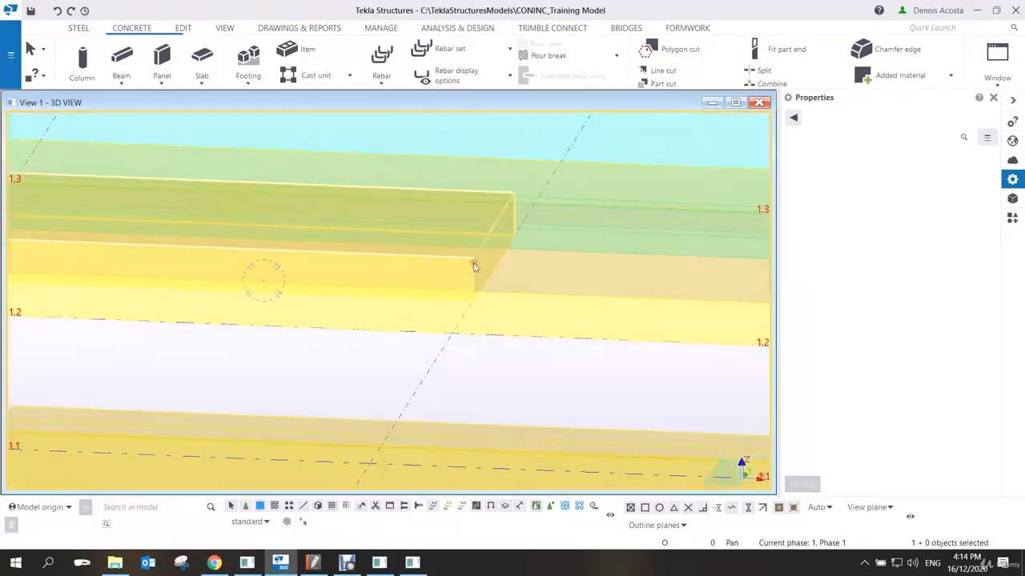
pyautogui.click(514, 296)
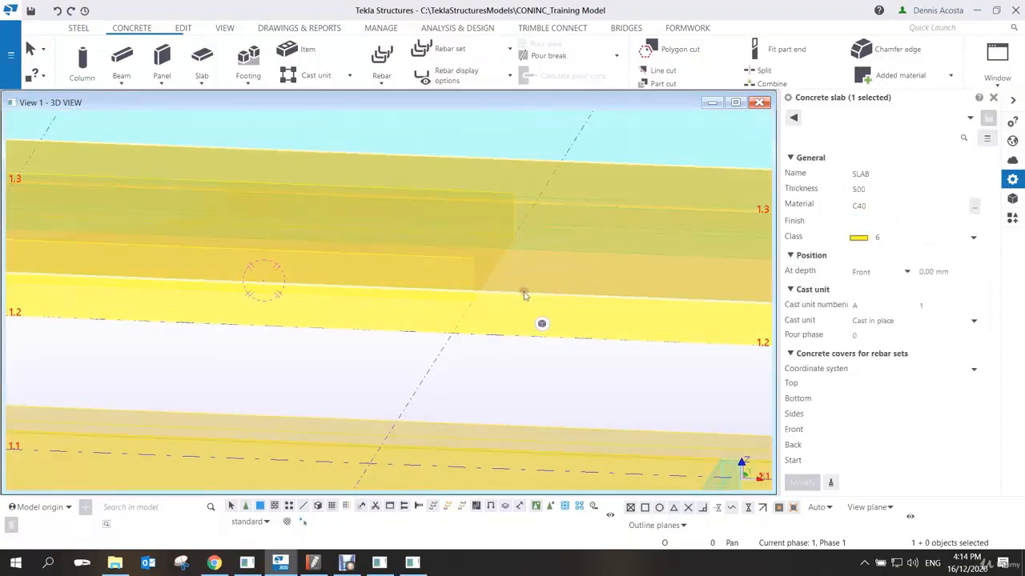
pyautogui.click(875, 190)
pyautogui.doubleClick(860, 190)
pyautogui.write('3')
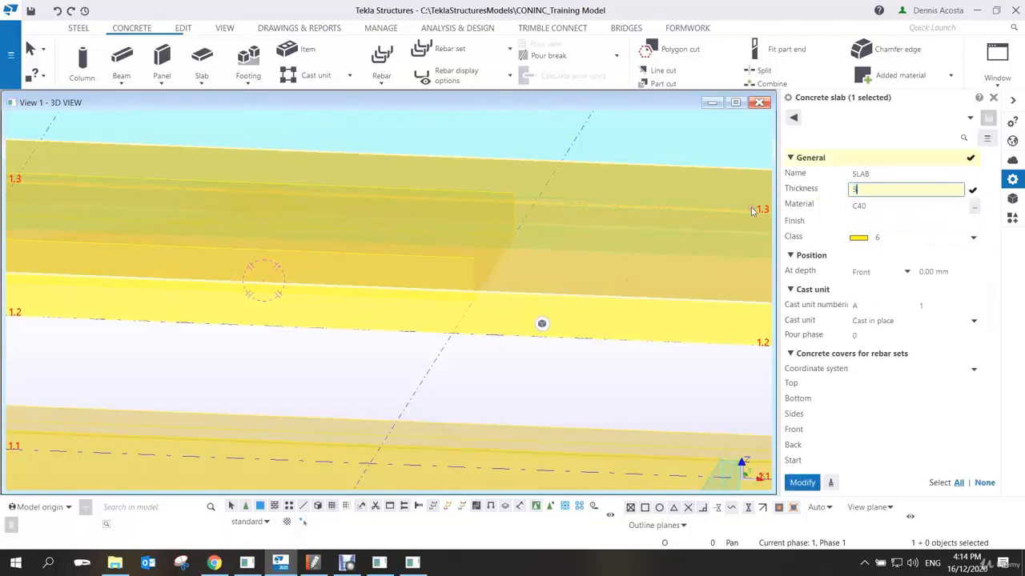
pyautogui.write('00')
pyautogui.press('Return')
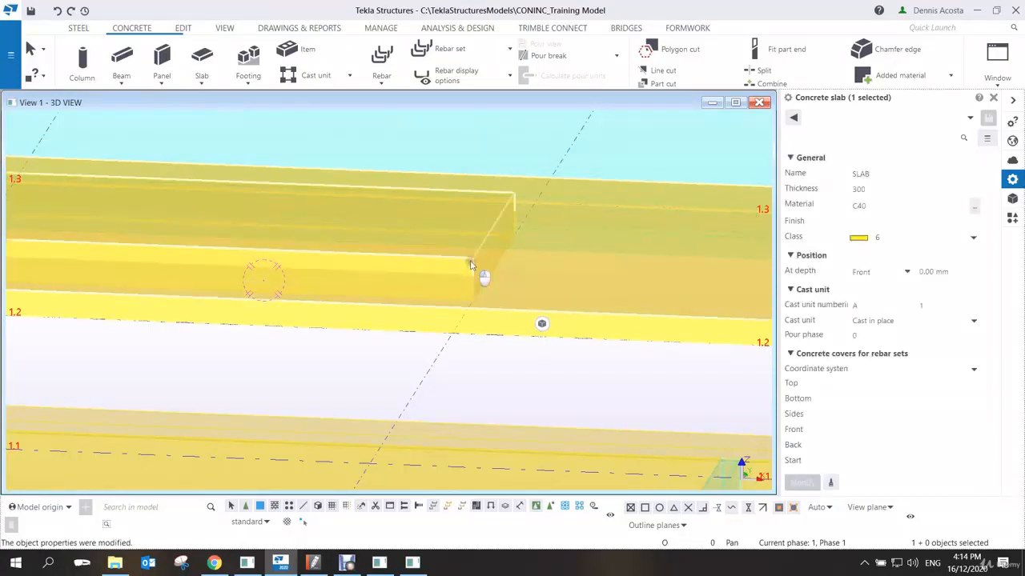
pyautogui.hotkey('ctrl', 'z')
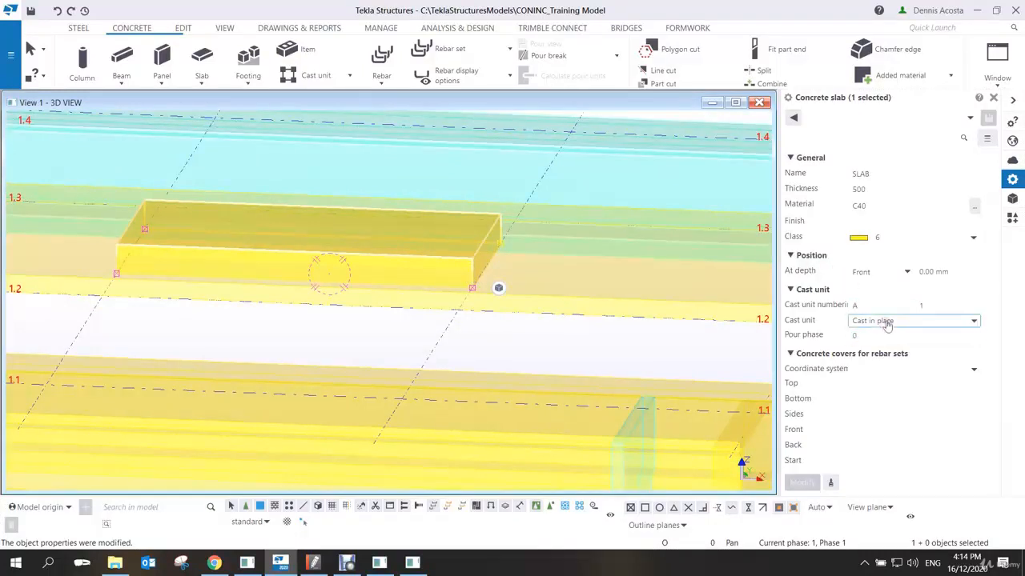
# Set the small slab's depth position to Behind.
pyautogui.click(899, 276)
pyautogui.click(881, 311)
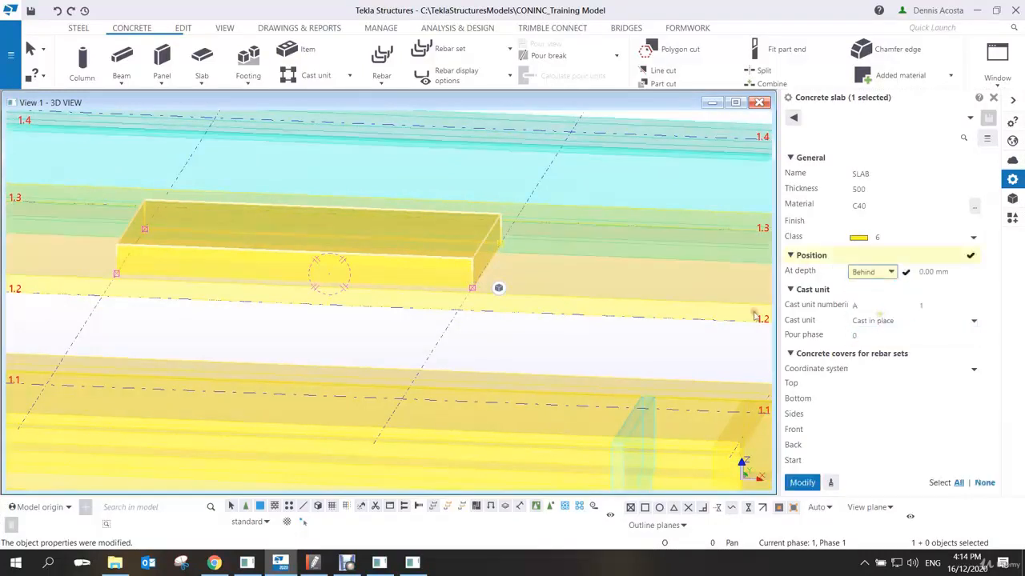
pyautogui.scroll(-2, 453, 304)
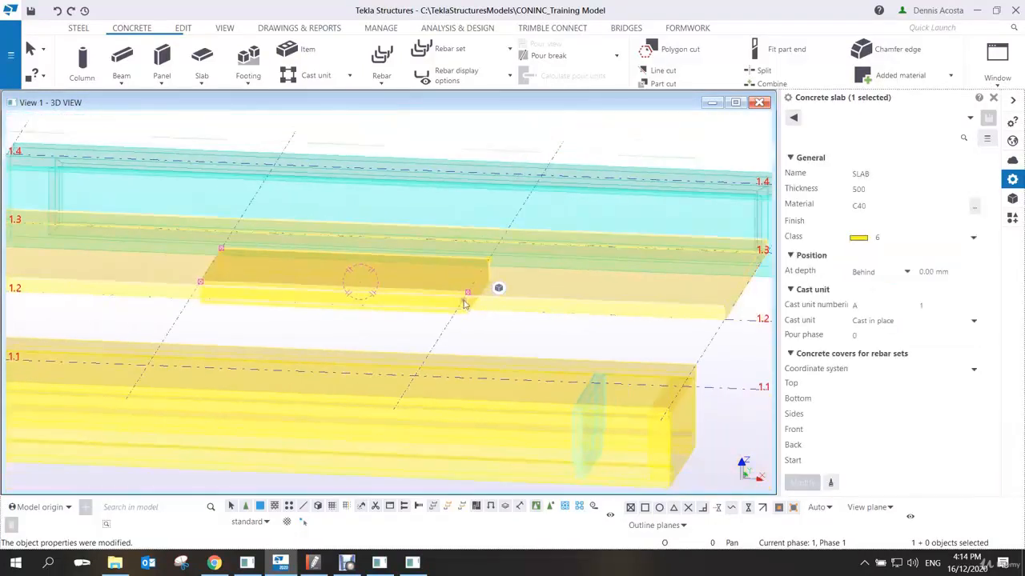
pyautogui.keyDown('ctrl'); pyautogui.moveTo(450, 284); pyautogui.dragTo(494, 327, button='middle'); pyautogui.keyUp('ctrl')
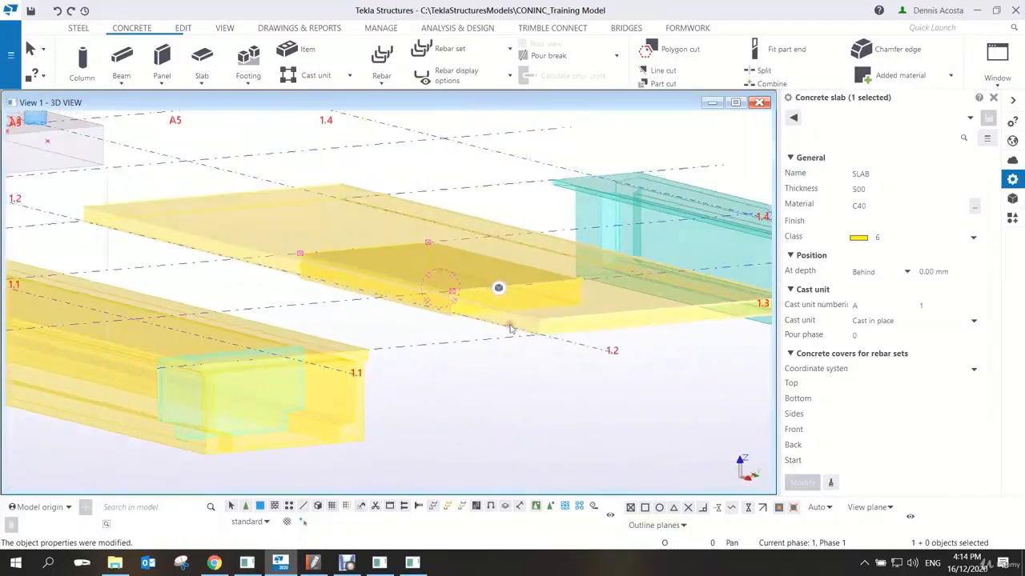
# Set the small slab's thickness to 300 mm.
pyautogui.scroll(3, 490, 326)
pyautogui.click(414, 315)
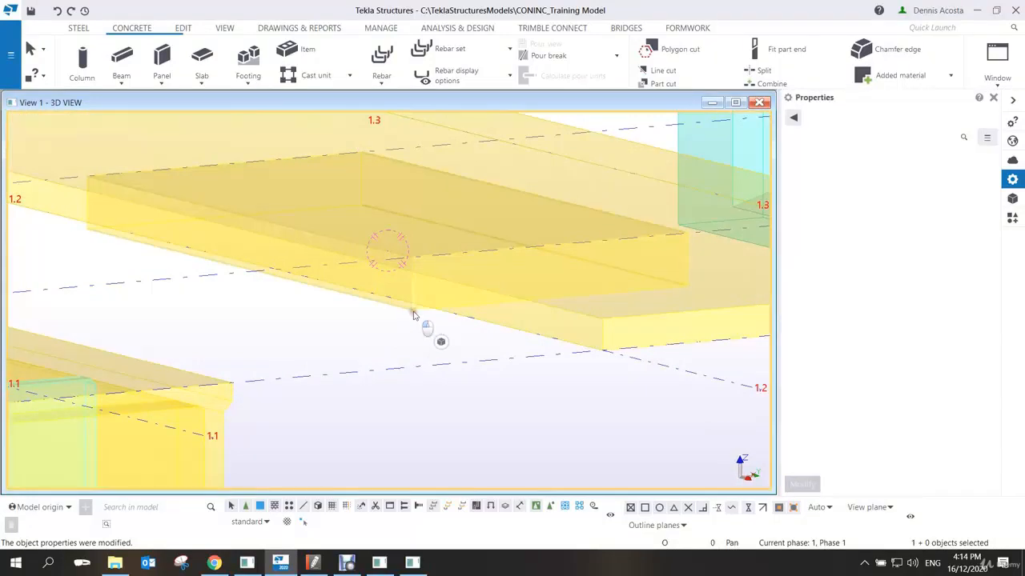
pyautogui.click(414, 312)
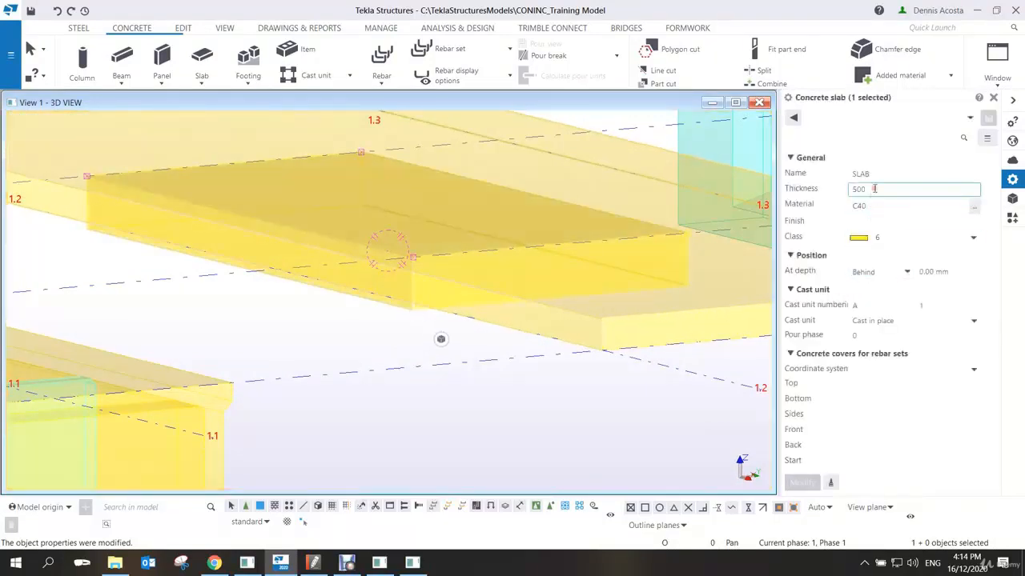
pyautogui.moveTo(874, 190); pyautogui.dragTo(825, 195)
pyautogui.write('3')
pyautogui.click(802, 482)
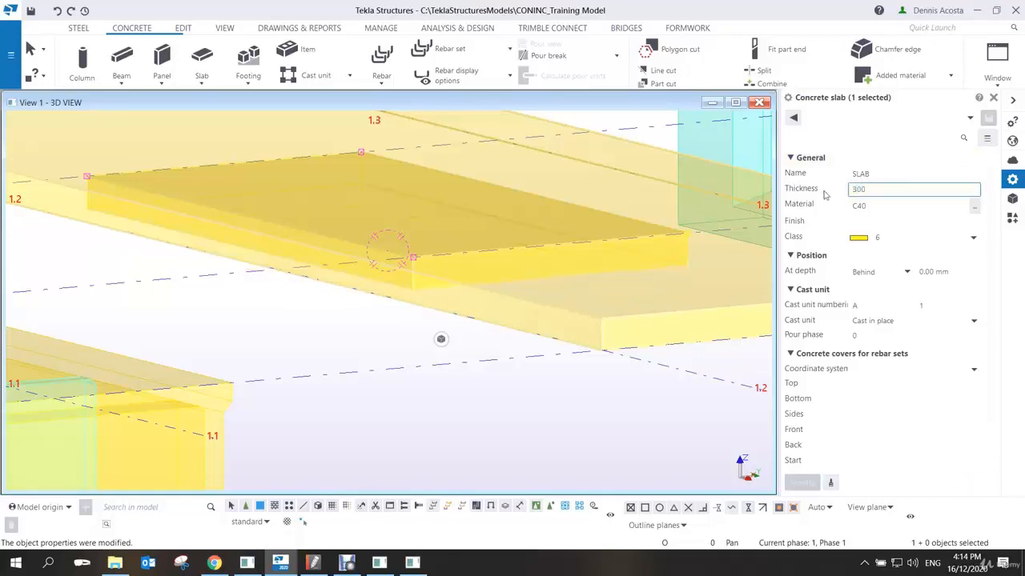
# Polygon cut a 5000 by 2000 mm rectangle in the large slab, set in 500 mm from the small slab's edges.
pyautogui.scroll(-2, 449, 334)
pyautogui.hotkey('ctrl', 'p')
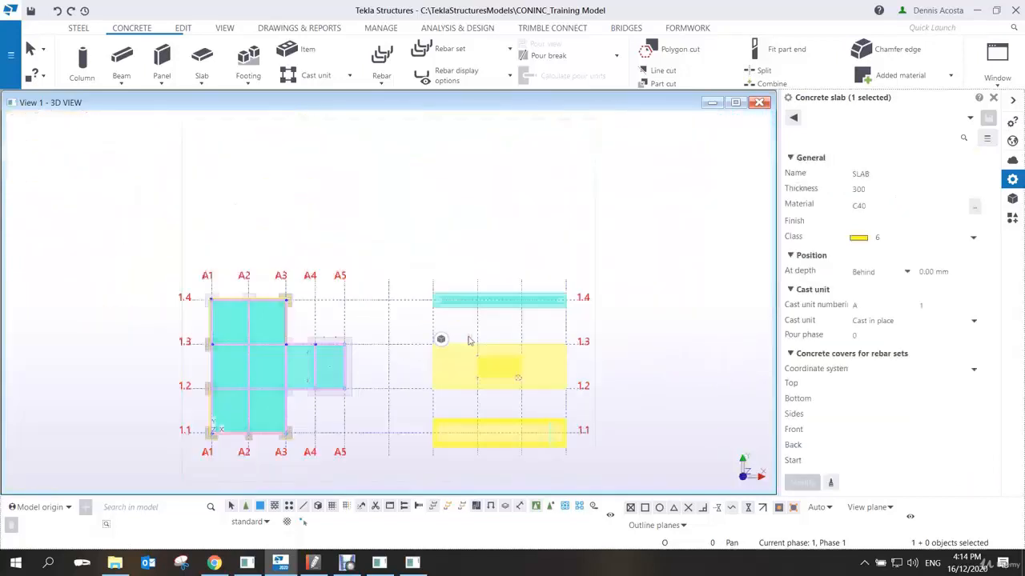
pyautogui.scroll(4, 472, 352)
pyautogui.moveTo(511, 329); pyautogui.dragTo(461, 263, button='middle')
pyautogui.scroll(4, 432, 261)
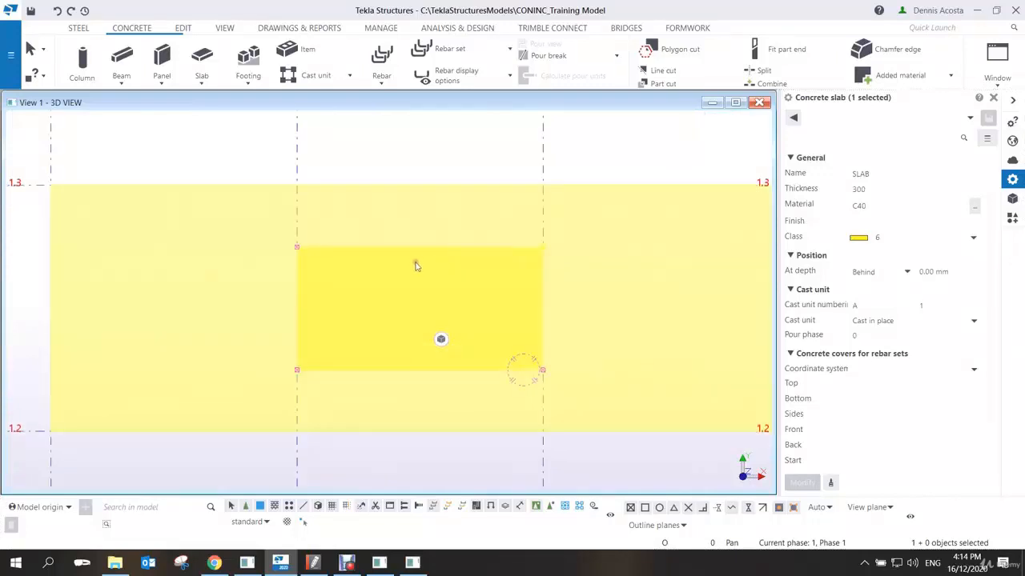
pyautogui.click(183, 28)
pyautogui.click(96, 49)
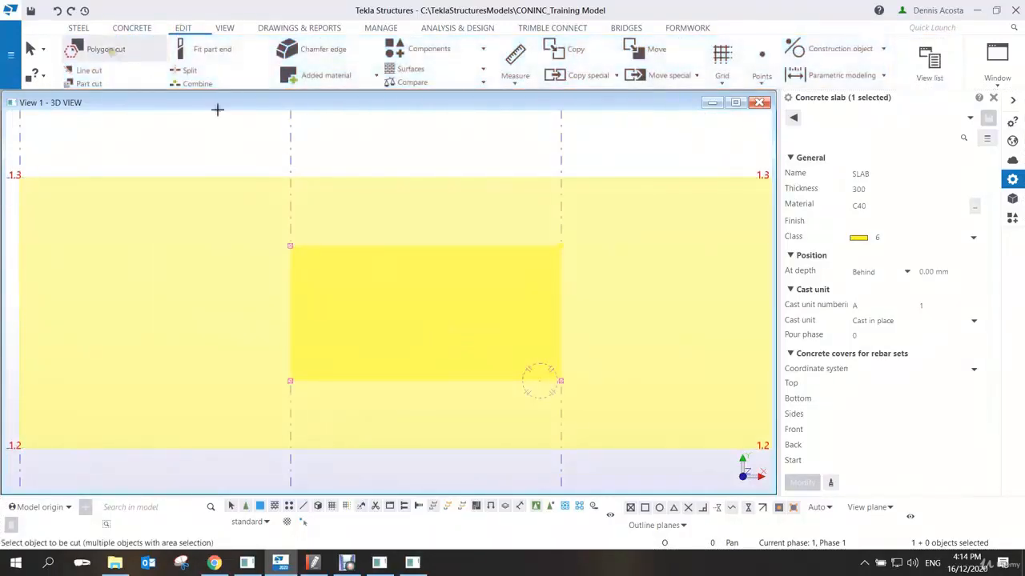
pyautogui.click(372, 175)
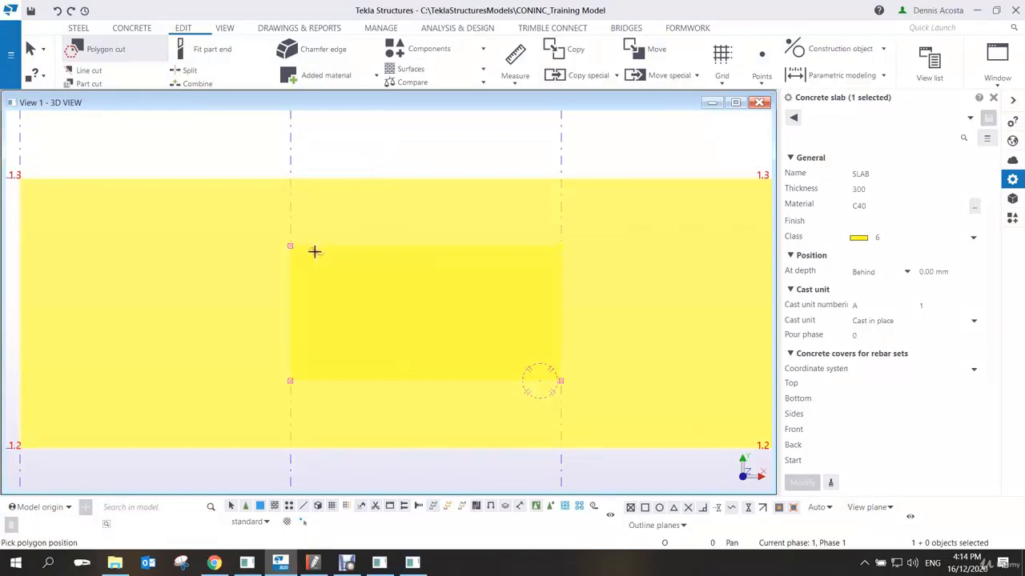
pyautogui.scroll(2, 289, 245)
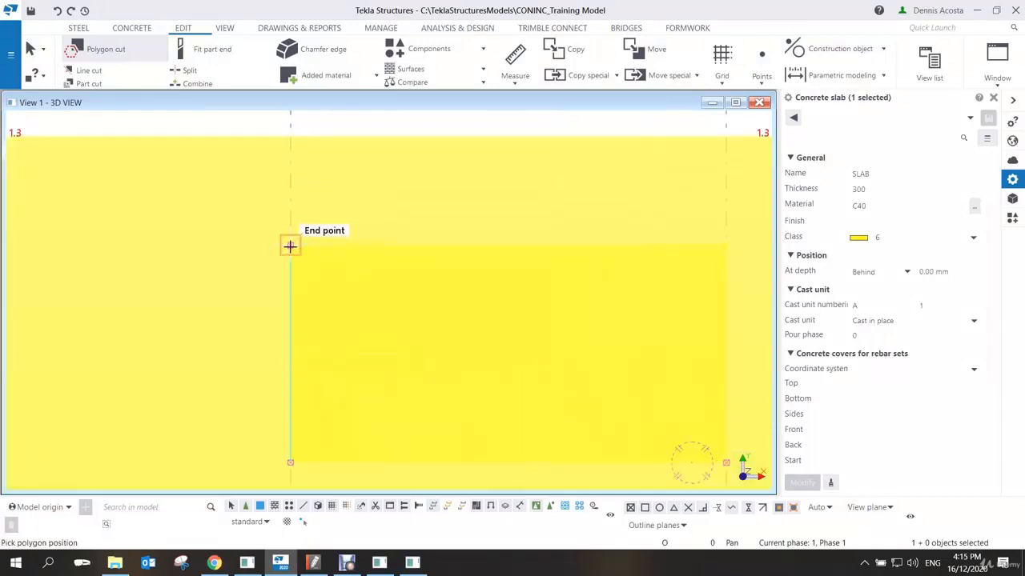
pyautogui.click(290, 246)
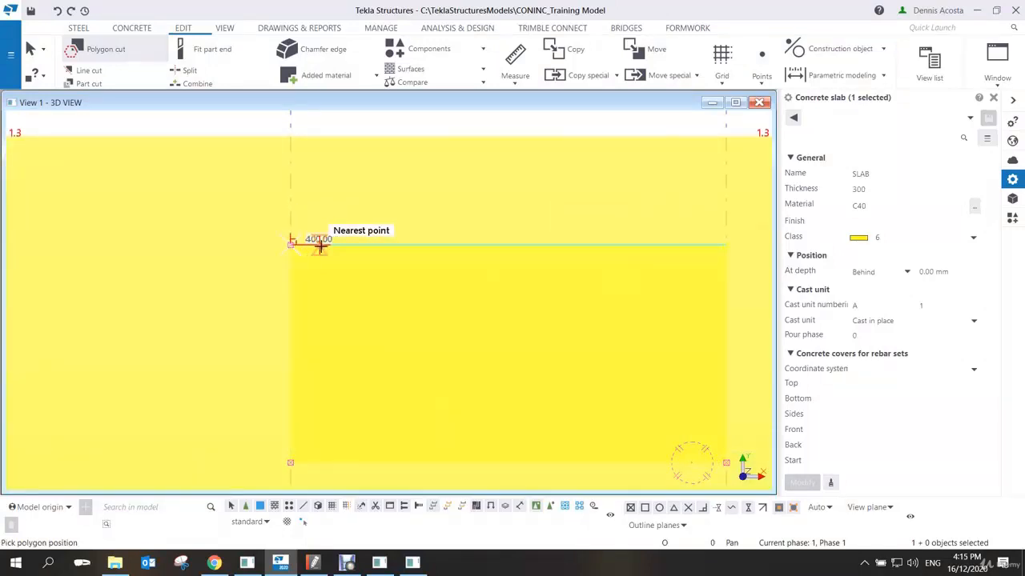
pyautogui.click(325, 244)
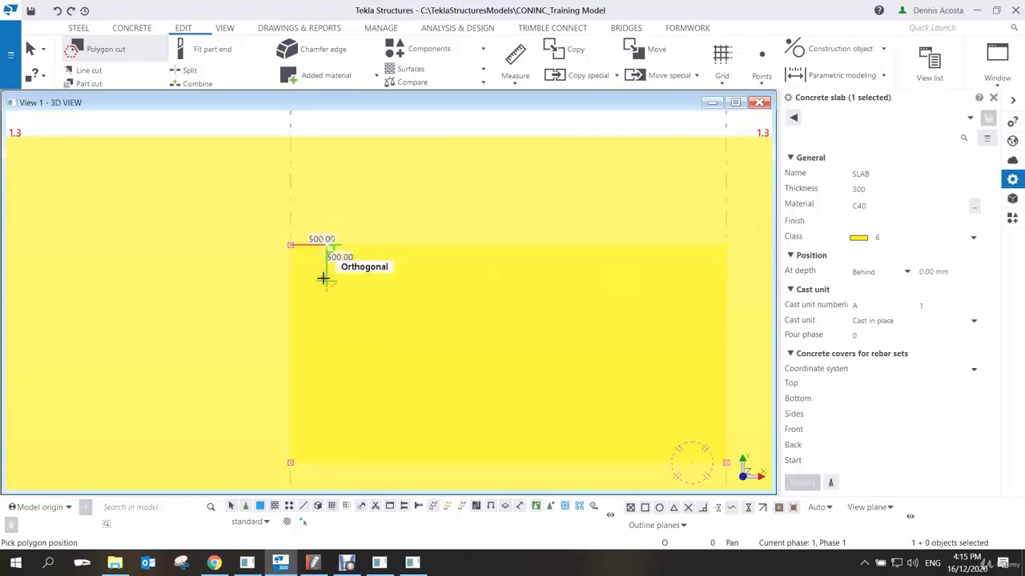
pyautogui.click(326, 280)
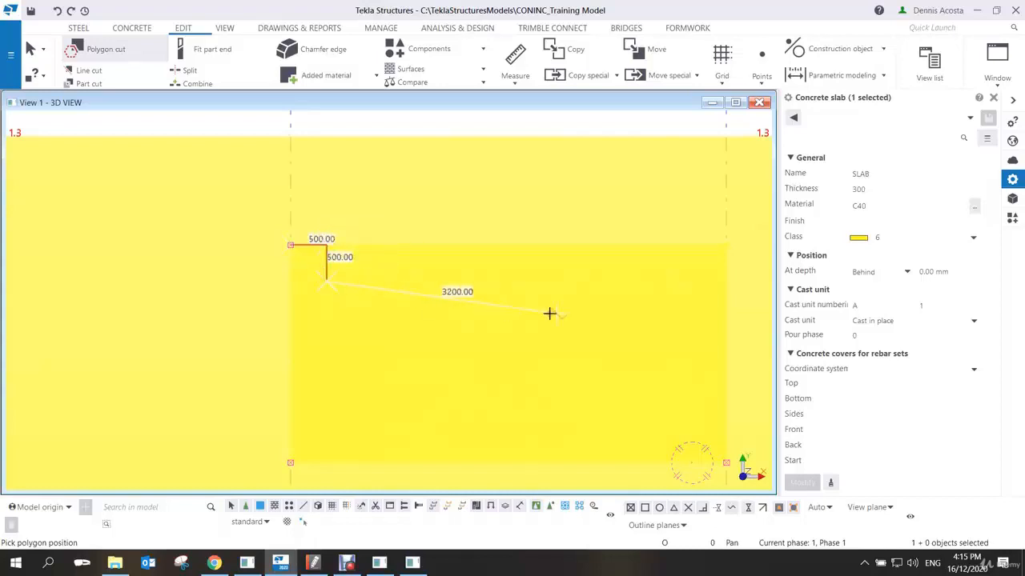
pyautogui.click(690, 280)
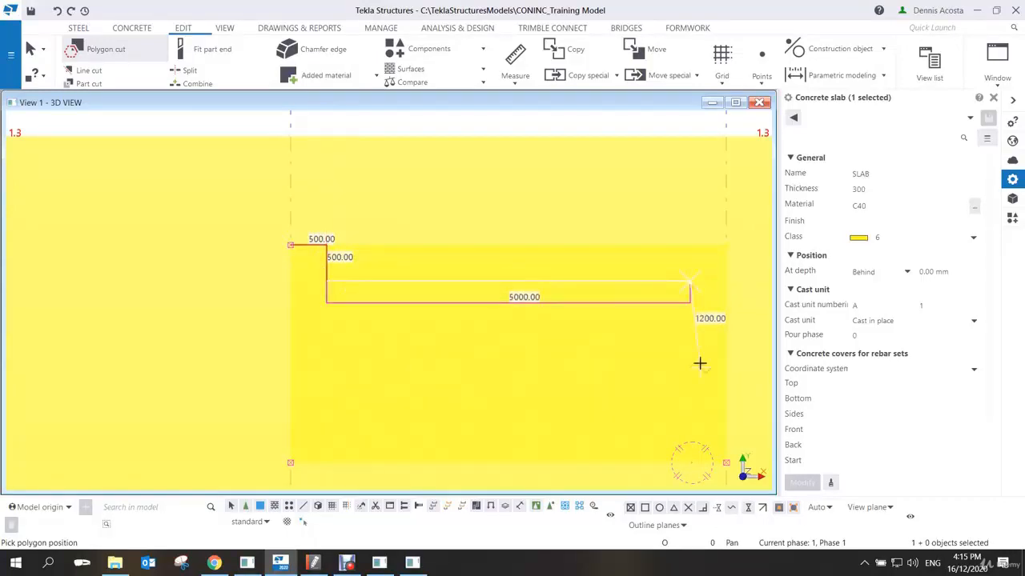
pyautogui.click(690, 427)
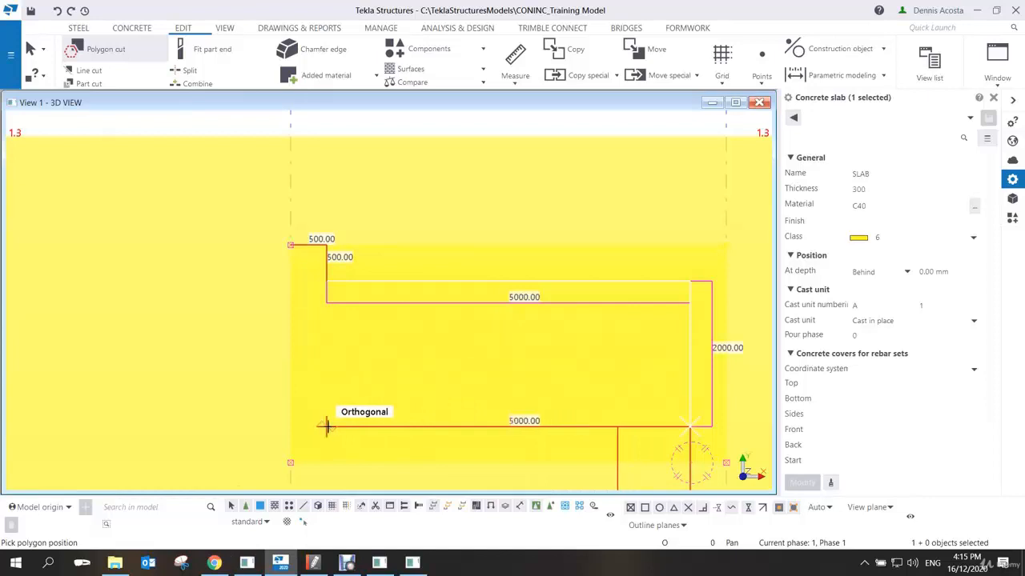
pyautogui.click(326, 426)
pyautogui.middleClick(332, 352)
pyautogui.rightClick(378, 313)
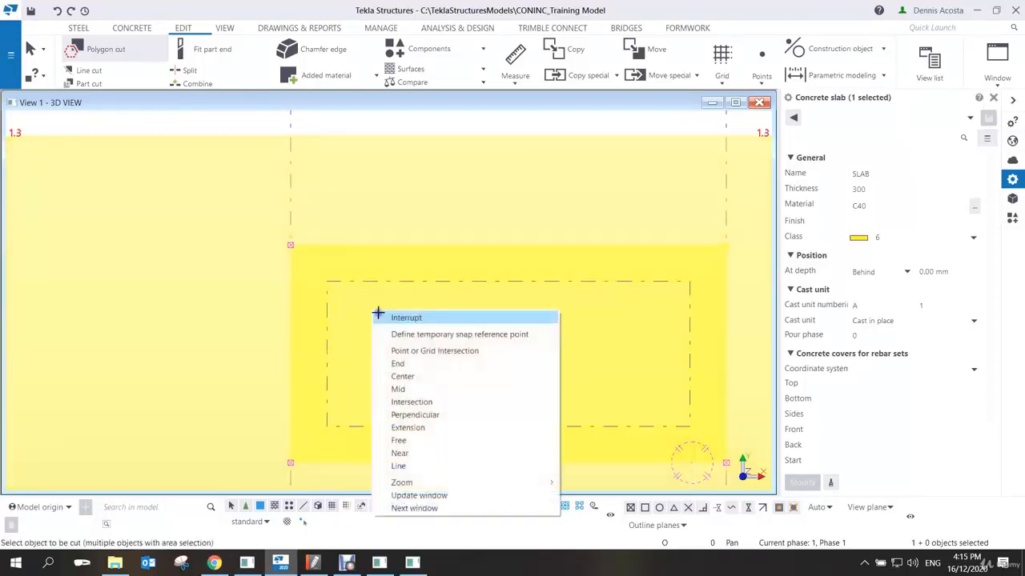
pyautogui.click(398, 320)
# Move the polygon cut up 300 mm, from its corner handle to the recess corner directly above.
pyautogui.scroll(-2, 396, 337)
pyautogui.keyDown('ctrl'); pyautogui.moveTo(493, 356); pyautogui.dragTo(533, 368, button='middle'); pyautogui.keyUp('ctrl')
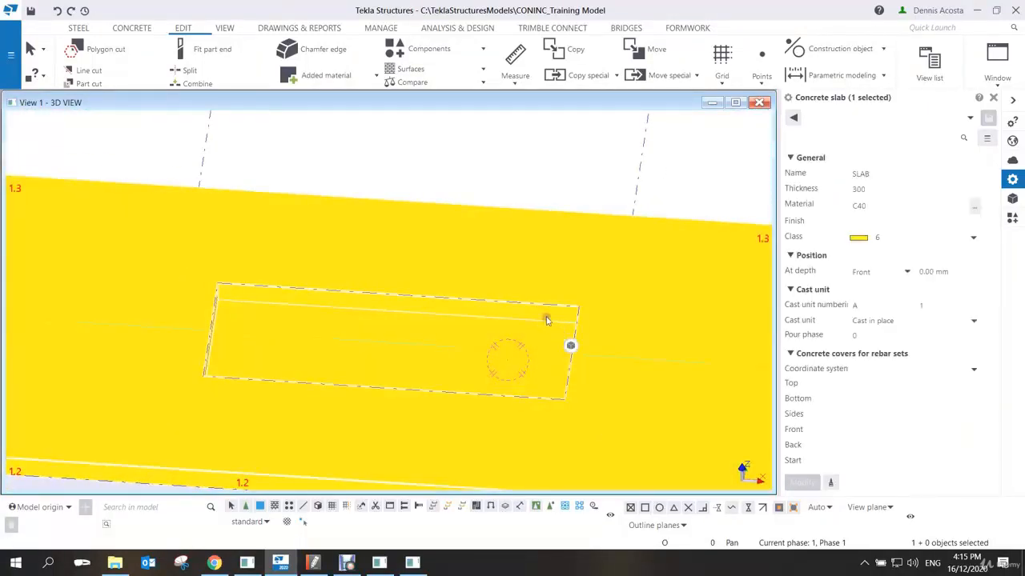
pyautogui.click(517, 303)
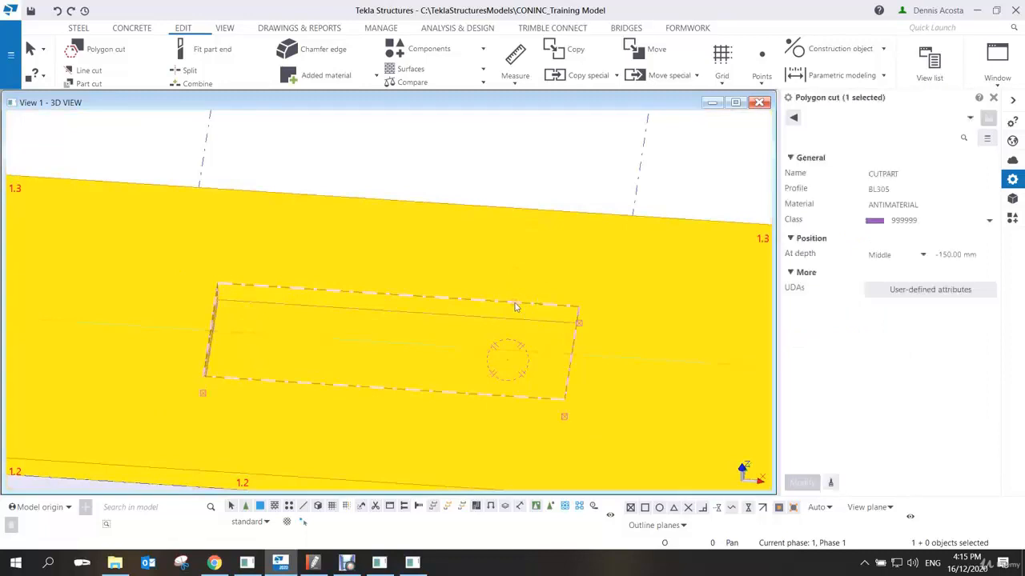
pyautogui.click(934, 258)
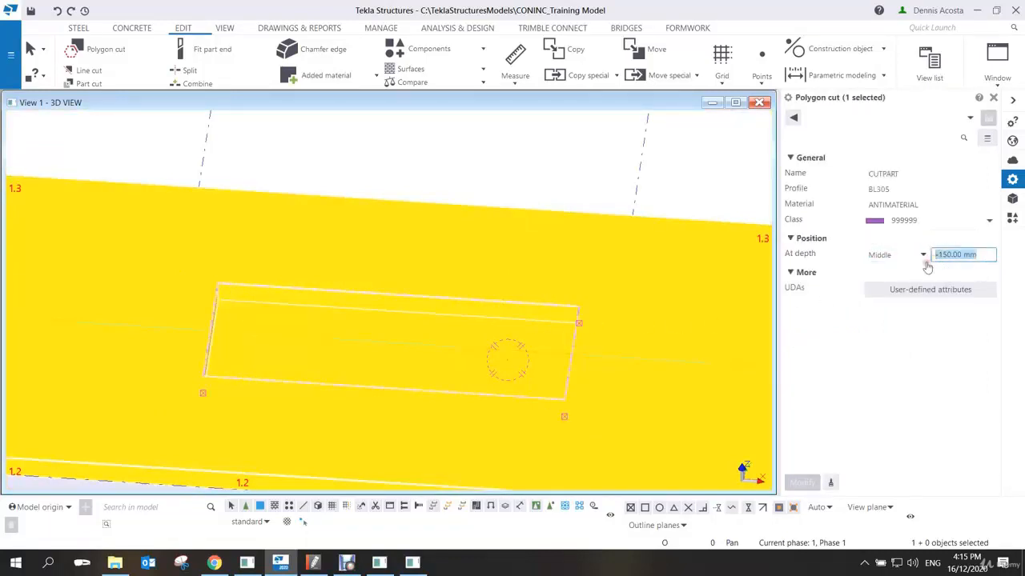
pyautogui.scroll(3, 573, 433)
pyautogui.rightClick(570, 355)
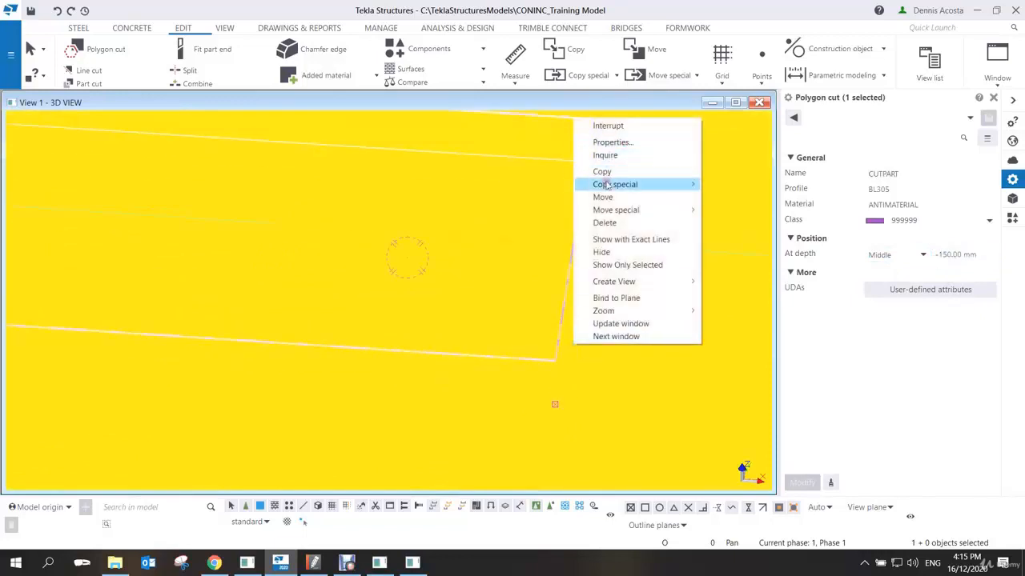
pyautogui.click(602, 197)
pyautogui.click(555, 404)
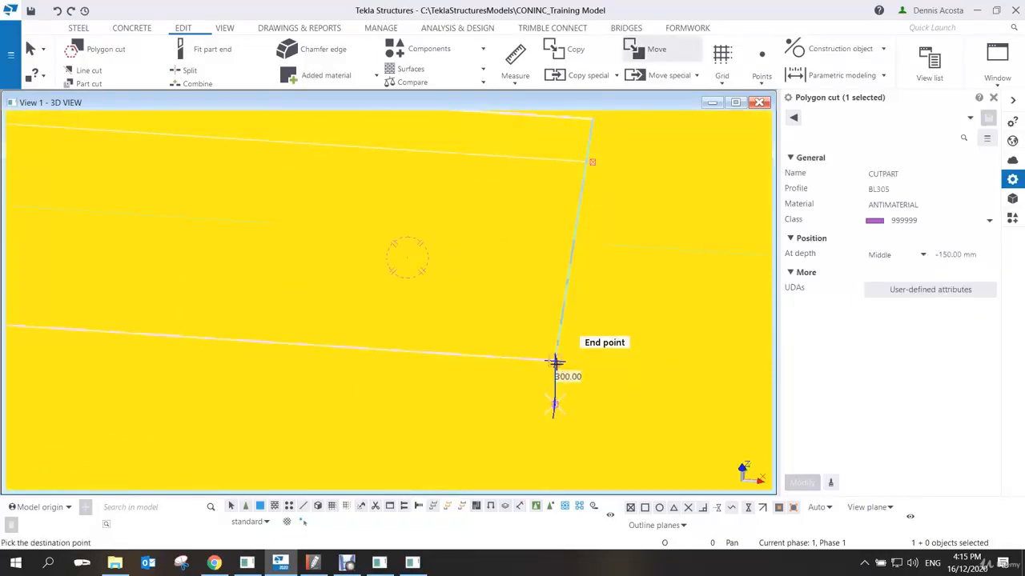
pyautogui.click(554, 361)
pyautogui.rightClick(517, 242)
pyautogui.click(530, 248)
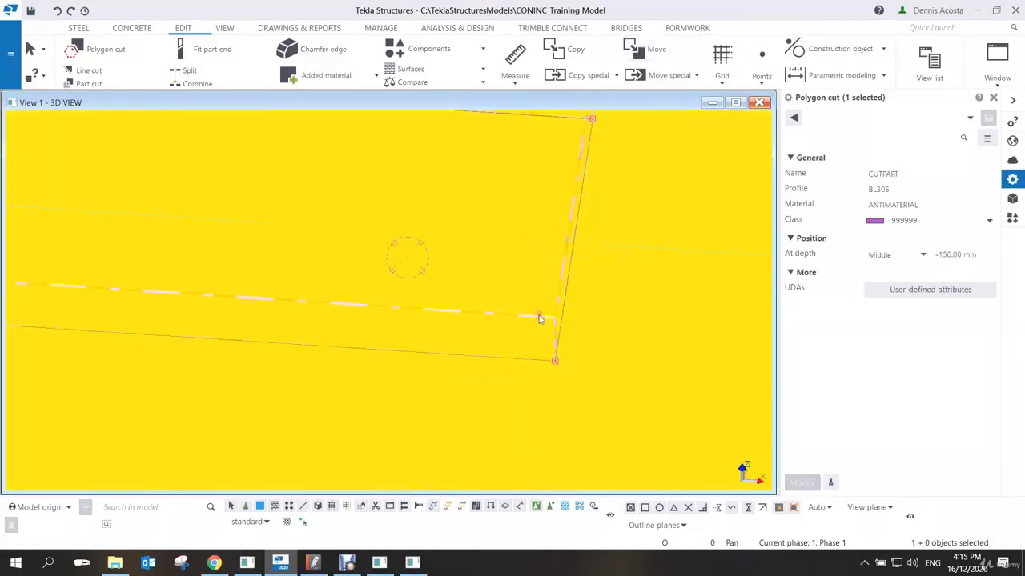
# Set the polygon cut's depth position to Front with a 0 mm offset, trying Behind in between.
pyautogui.click(911, 256)
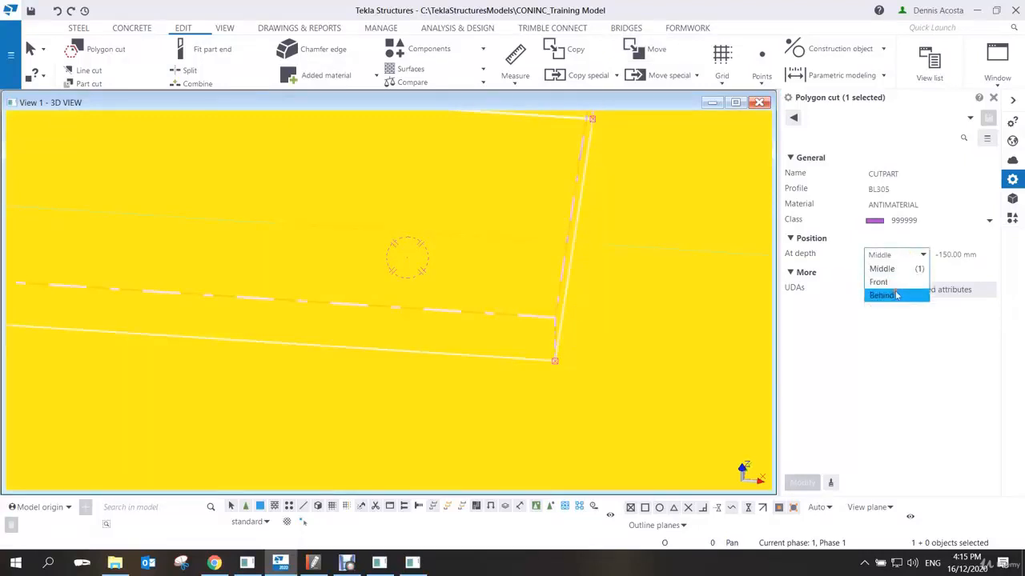
pyautogui.click(878, 281)
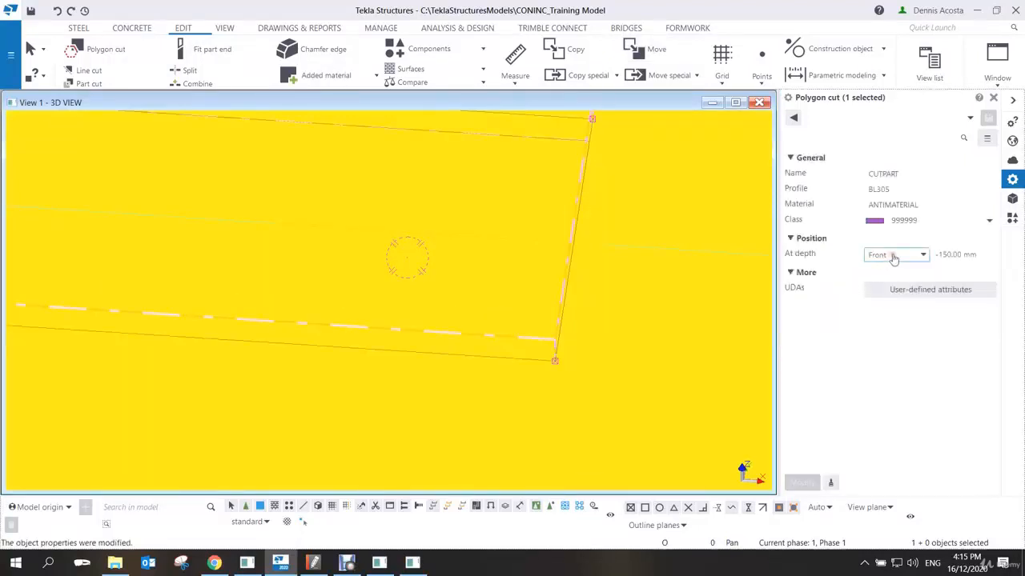
pyautogui.click(893, 256)
pyautogui.click(895, 294)
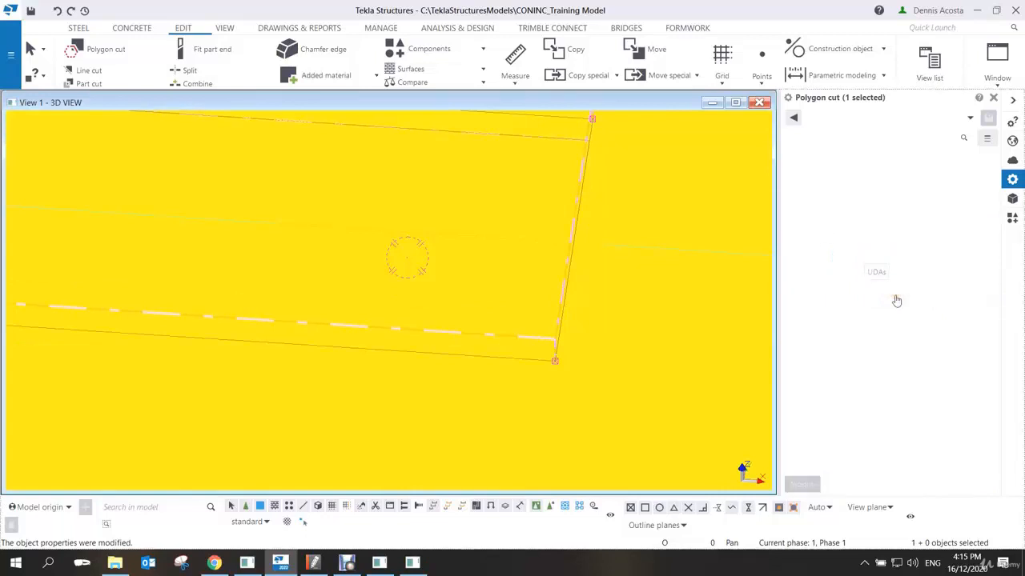
pyautogui.click(977, 253)
pyautogui.write('0')
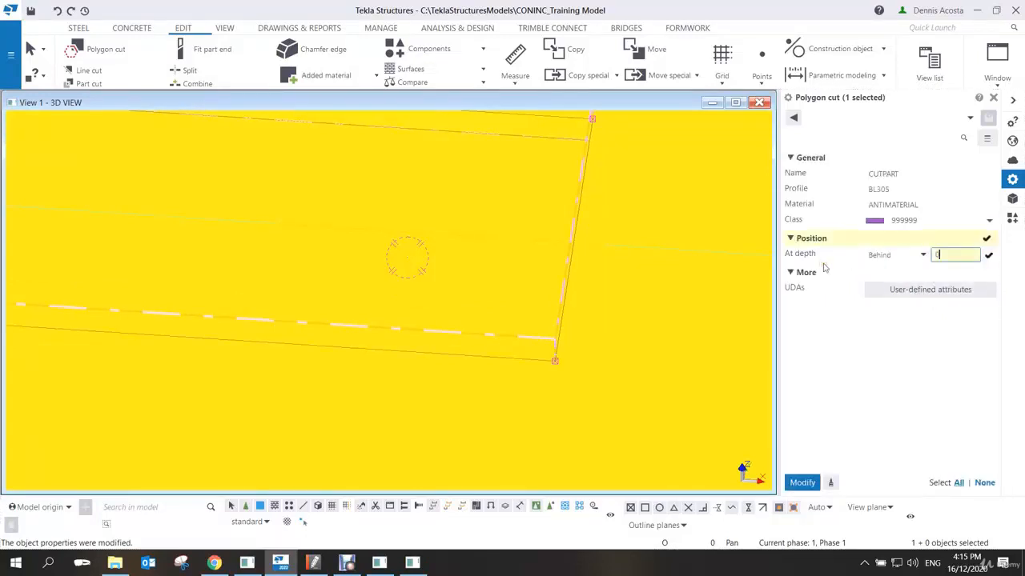
pyautogui.press('Return')
pyautogui.click(894, 256)
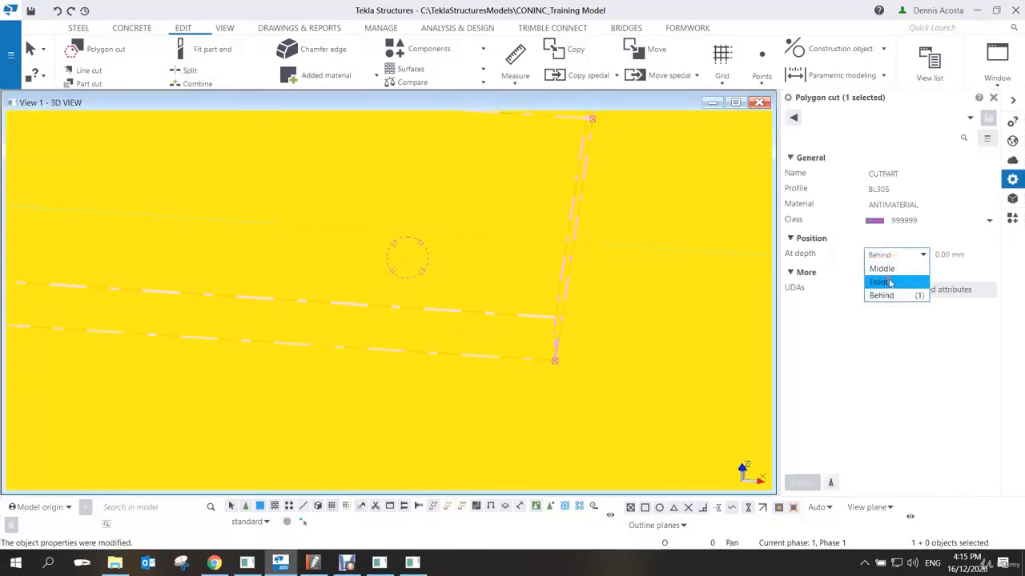
pyautogui.click(880, 281)
# Set the polygon cut's profile to BL200.
pyautogui.keyDown('ctrl'); pyautogui.moveTo(558, 301); pyautogui.dragTo(593, 207, button='middle'); pyautogui.keyUp('ctrl')
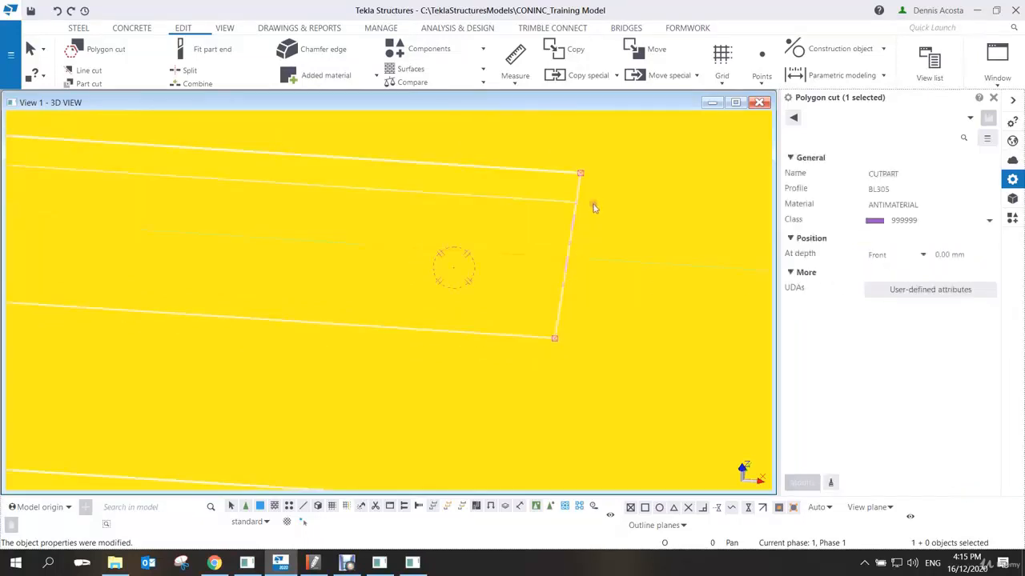
pyautogui.click(878, 189)
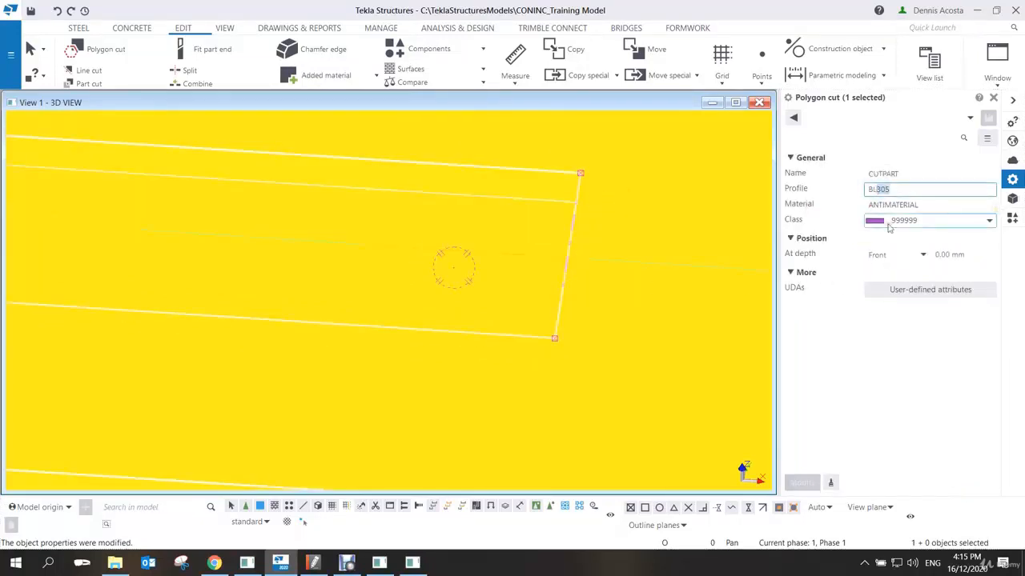
pyautogui.press('Return')
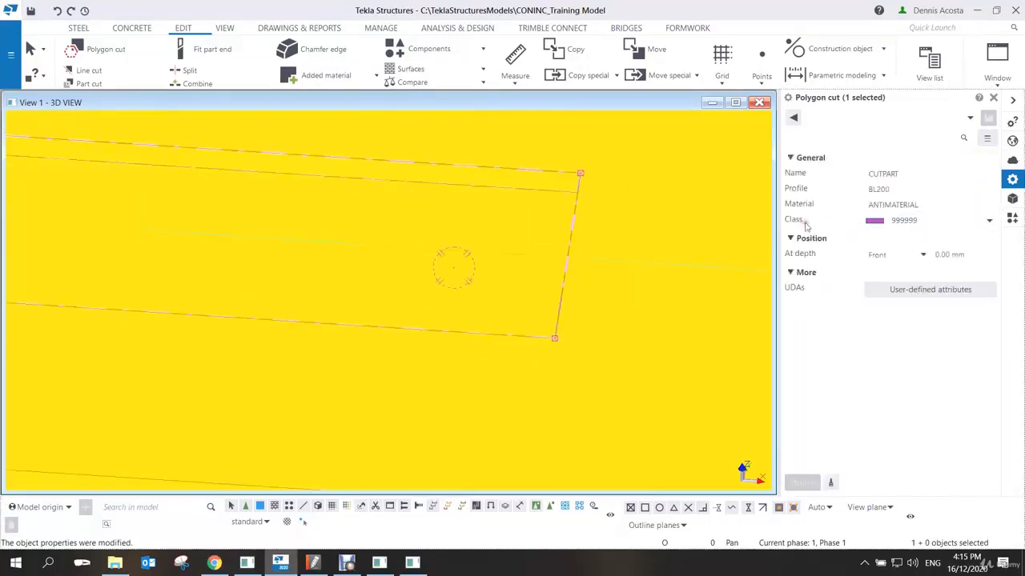
# Select the large and small concrete slabs and show only those two.
pyautogui.scroll(-5, 528, 329)
pyautogui.keyDown('ctrl'); pyautogui.moveTo(525, 335); pyautogui.dragTo(382, 270, button='middle'); pyautogui.keyUp('ctrl')
pyautogui.scroll(2, 520, 368)
pyautogui.scroll(2, 521, 368)
pyautogui.keyDown('ctrl'); pyautogui.moveTo(488, 350); pyautogui.dragTo(542, 356, button='middle'); pyautogui.keyUp('ctrl')
pyautogui.click(481, 317)
pyautogui.keyDown('ctrl'); pyautogui.moveTo(443, 334); pyautogui.dragTo(377, 283, button='middle'); pyautogui.keyUp('ctrl')
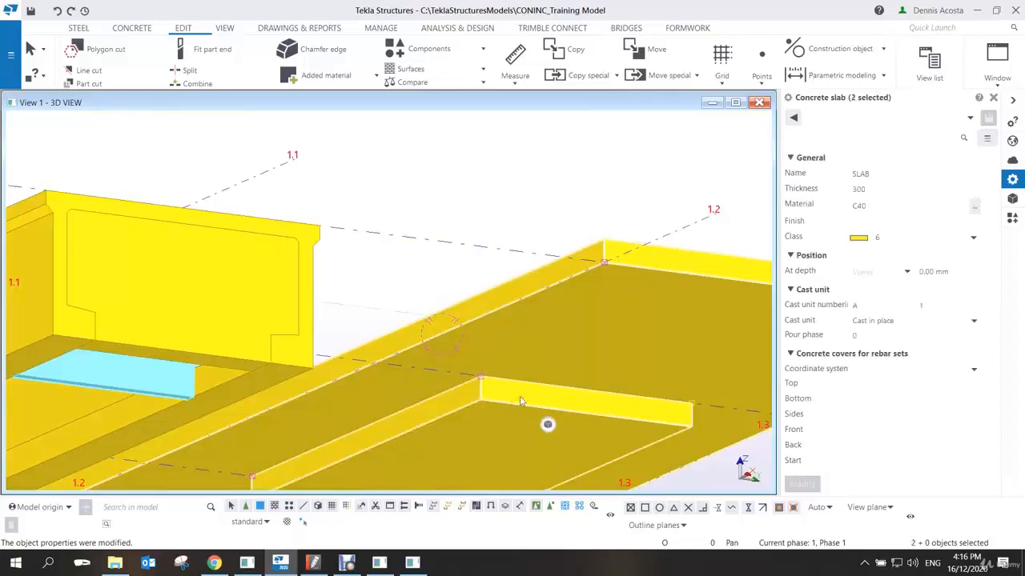
pyautogui.rightClick(518, 400)
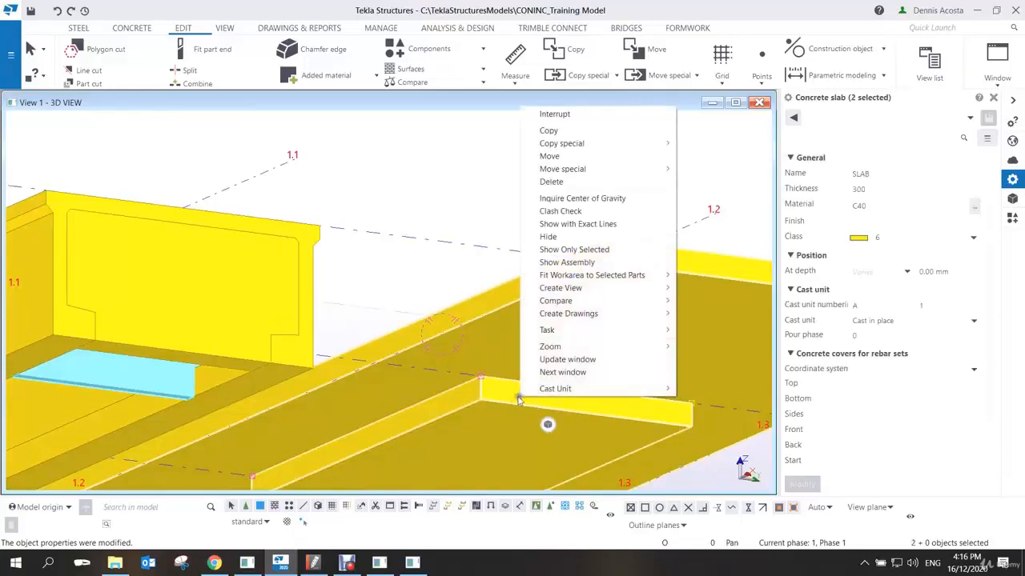
pyautogui.click(577, 250)
pyautogui.keyDown('ctrl'); pyautogui.moveTo(504, 355); pyautogui.dragTo(415, 281, button='middle'); pyautogui.keyUp('ctrl')
pyautogui.keyDown('ctrl'); pyautogui.moveTo(297, 263); pyautogui.dragTo(400, 297, button='middle'); pyautogui.keyUp('ctrl')
# Add the small slab to the large slab's cast unit.
pyautogui.click(424, 317)
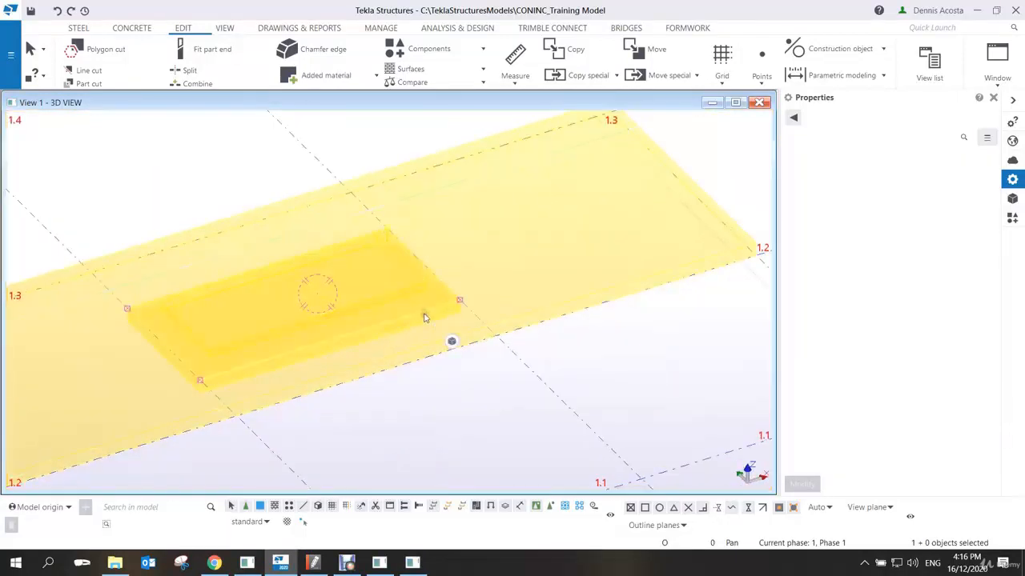
pyautogui.rightClick(422, 314)
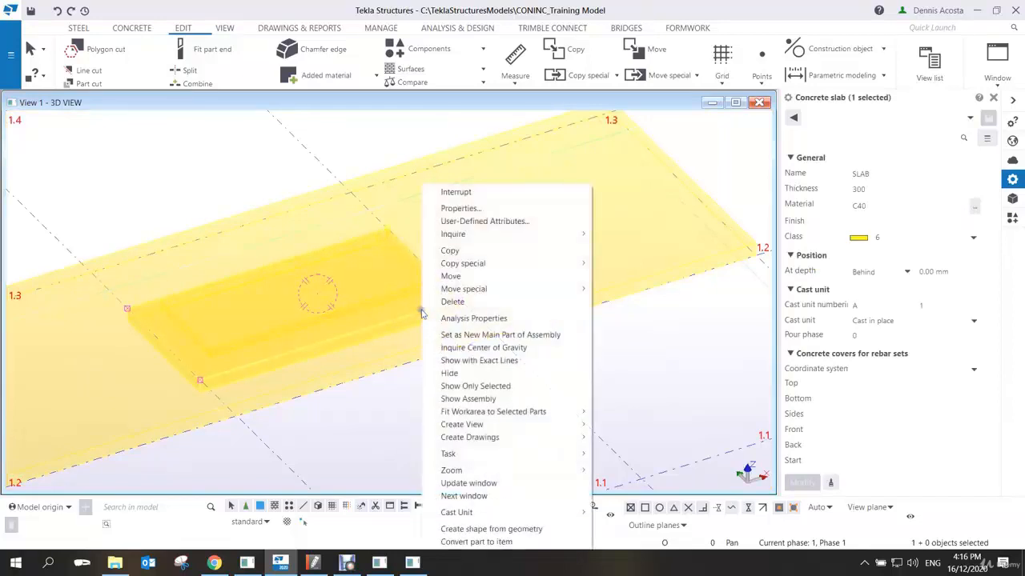
pyautogui.moveTo(495, 512)
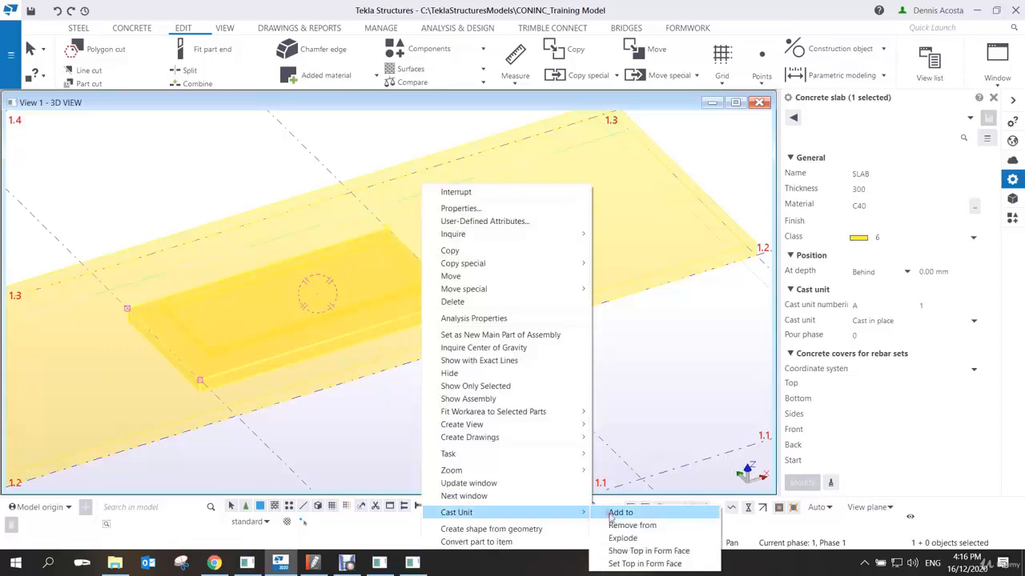
pyautogui.click(615, 513)
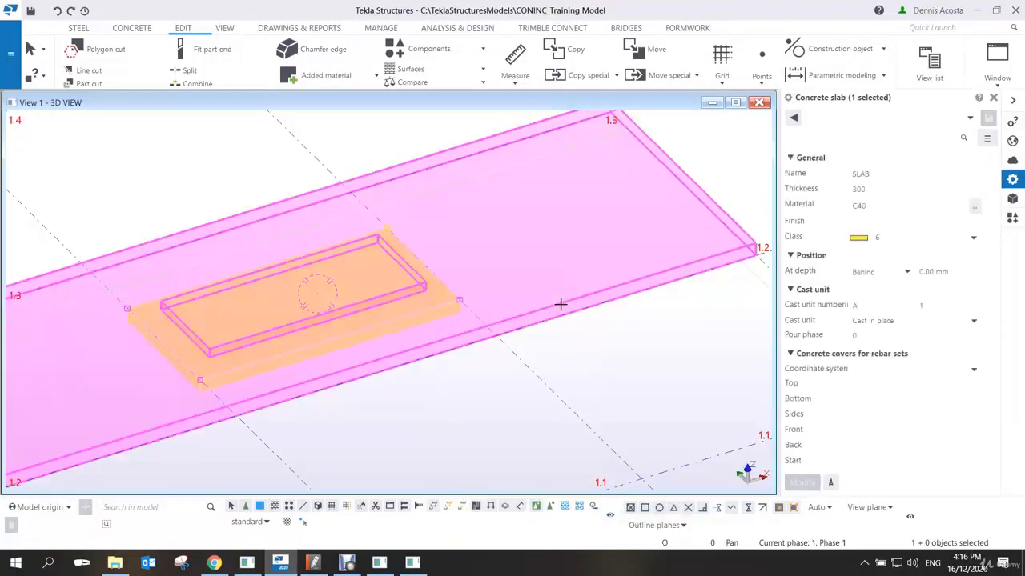
pyautogui.click(561, 303)
pyautogui.rightClick(565, 239)
pyautogui.click(583, 241)
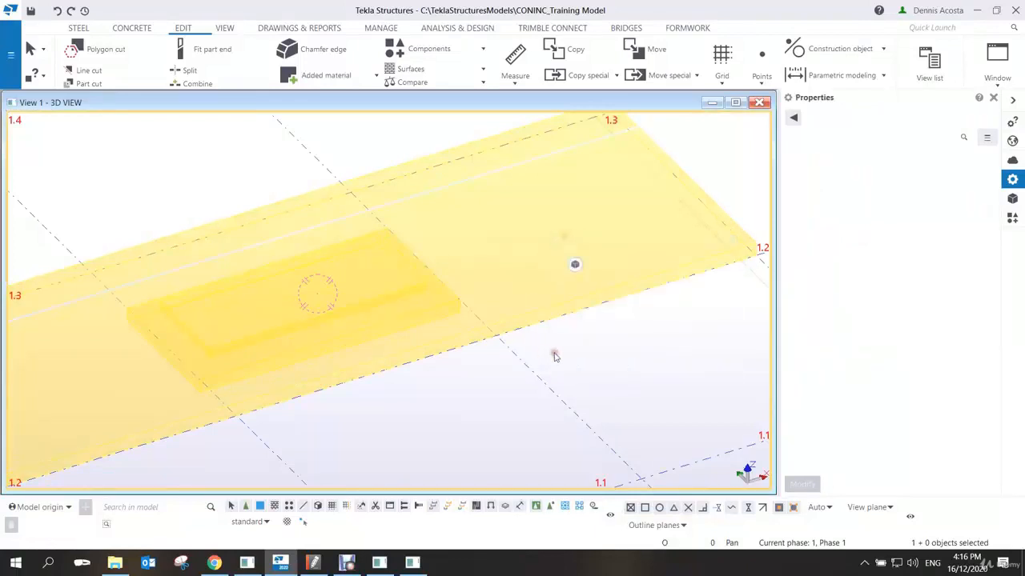
# Examine the large and small slabs individually and together, along with the cast unit commands offered for them.
pyautogui.click(542, 307)
pyautogui.keyDown('alt'); pyautogui.click(438, 300); pyautogui.keyUp('alt')
pyautogui.click(540, 315)
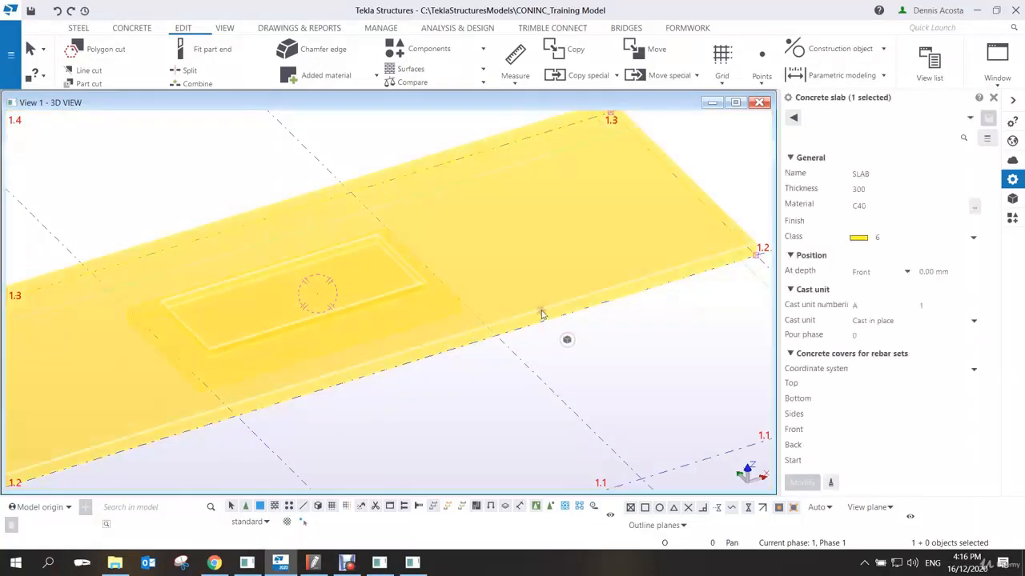
pyautogui.click(445, 311)
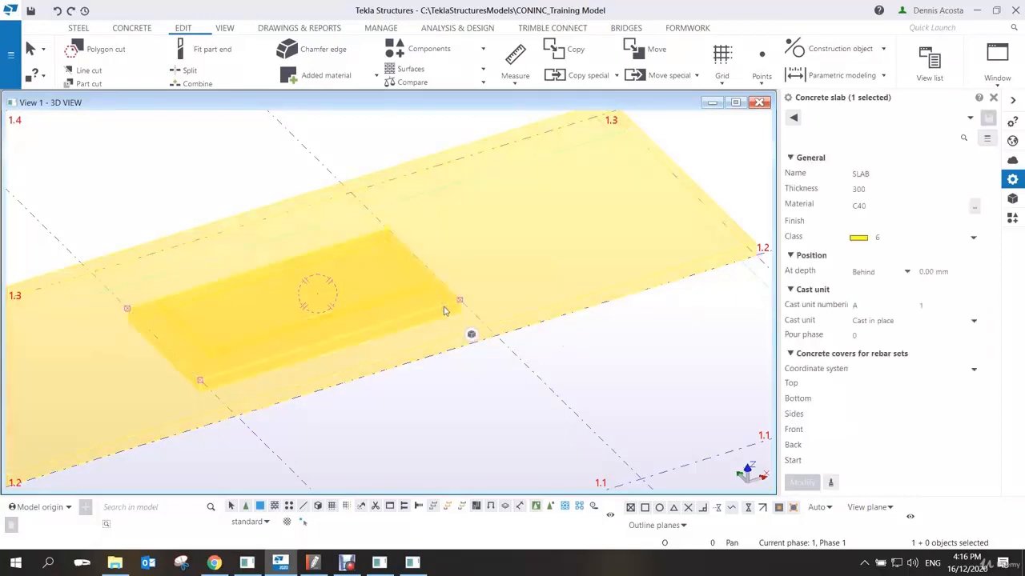
pyautogui.click(491, 390)
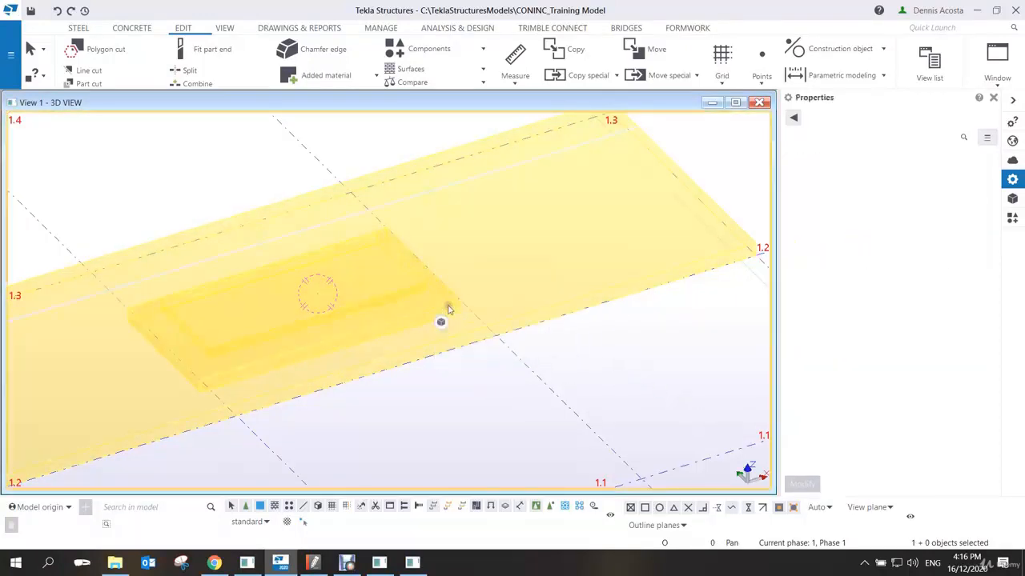
pyautogui.click(448, 306)
pyautogui.keyDown('ctrl'); pyautogui.click(526, 315); pyautogui.keyUp('ctrl')
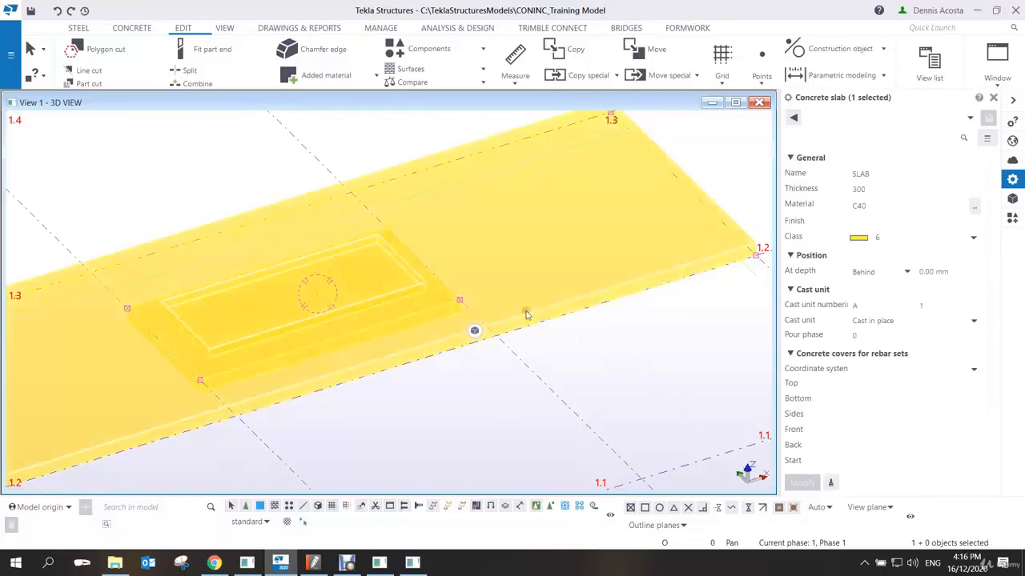
pyautogui.rightClick(526, 315)
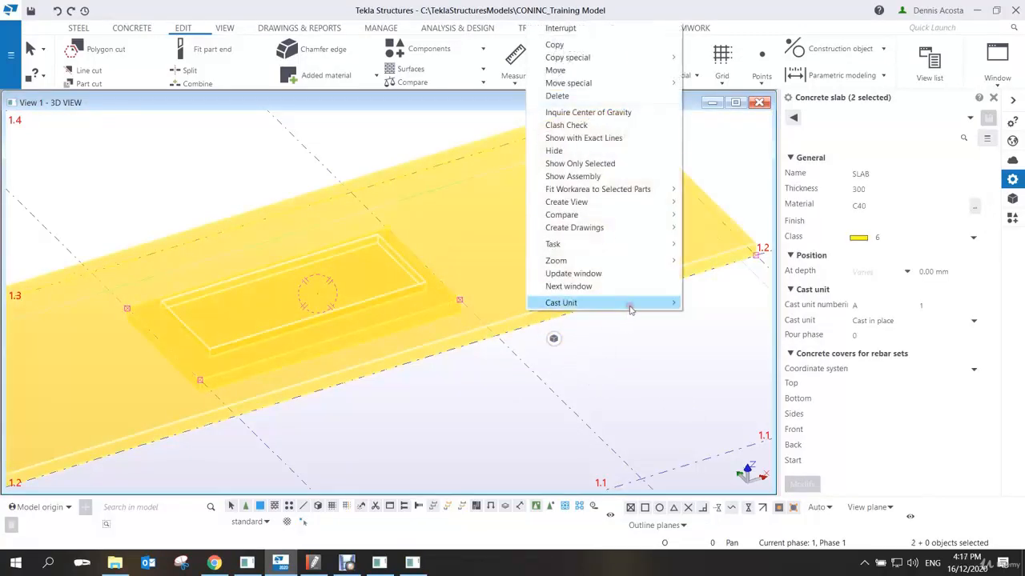
pyautogui.click(593, 393)
pyautogui.click(592, 392)
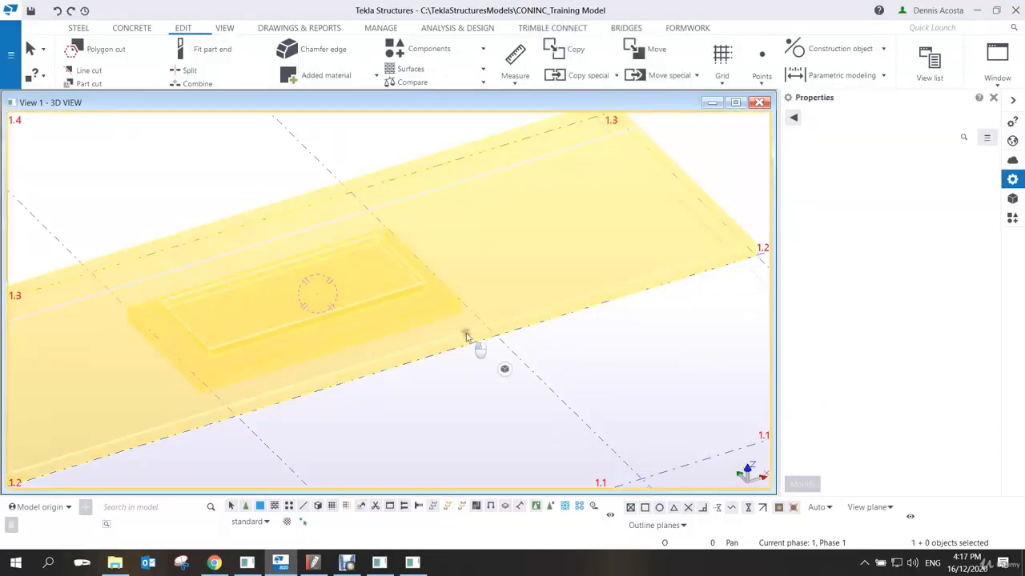
pyautogui.rightClick(468, 337)
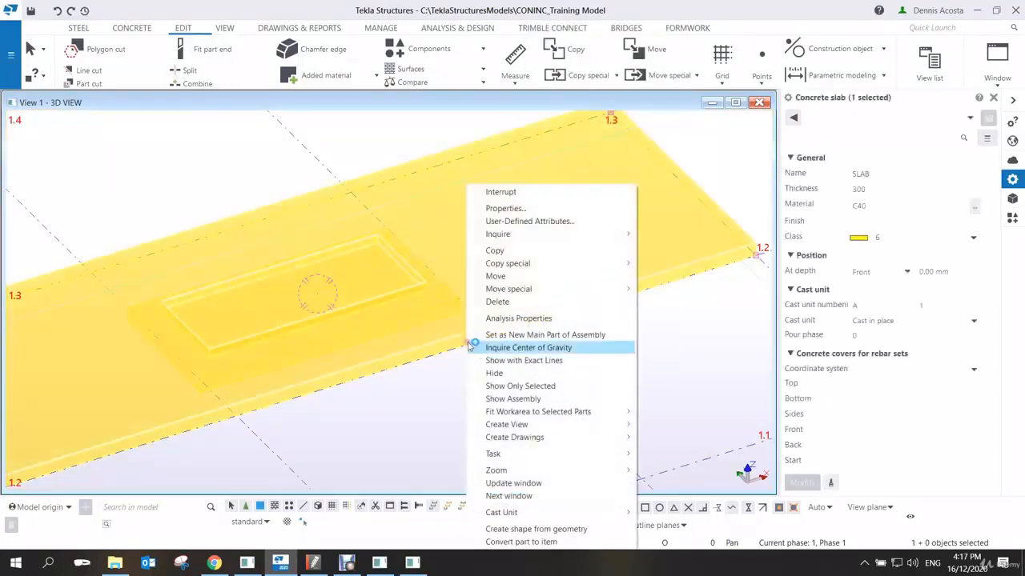
pyautogui.click(678, 399)
pyautogui.click(612, 375)
# Look at the added material options, including the description of Attach to part.
pyautogui.scroll(3, 442, 327)
pyautogui.moveTo(432, 328); pyautogui.dragTo(537, 315, button='middle')
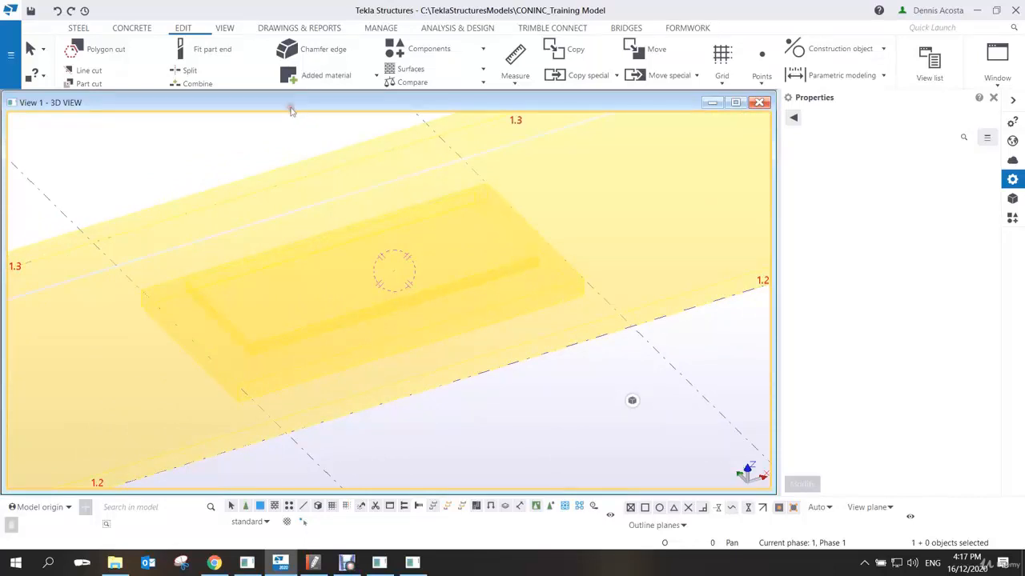
pyautogui.click(375, 75)
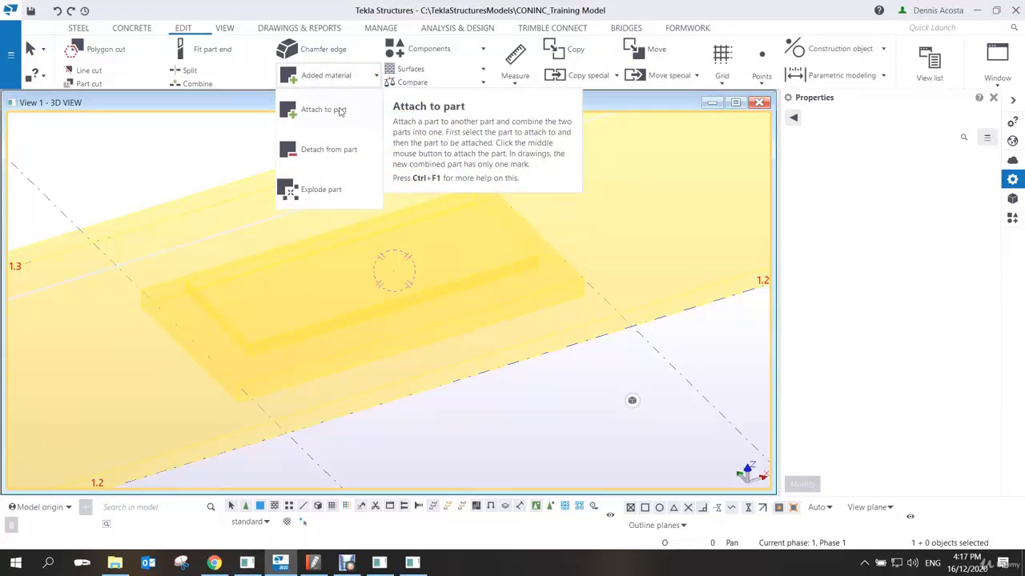
pyautogui.click(234, 145)
pyautogui.rightClick(256, 144)
pyautogui.click(279, 150)
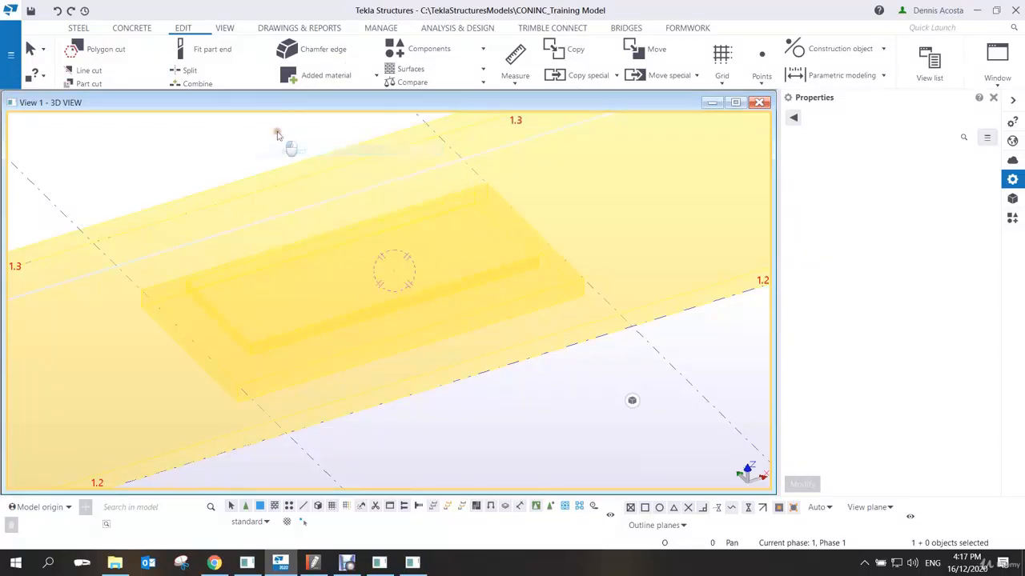
# Check the cast unit properties of the large slab and the small slab.
pyautogui.click(649, 309)
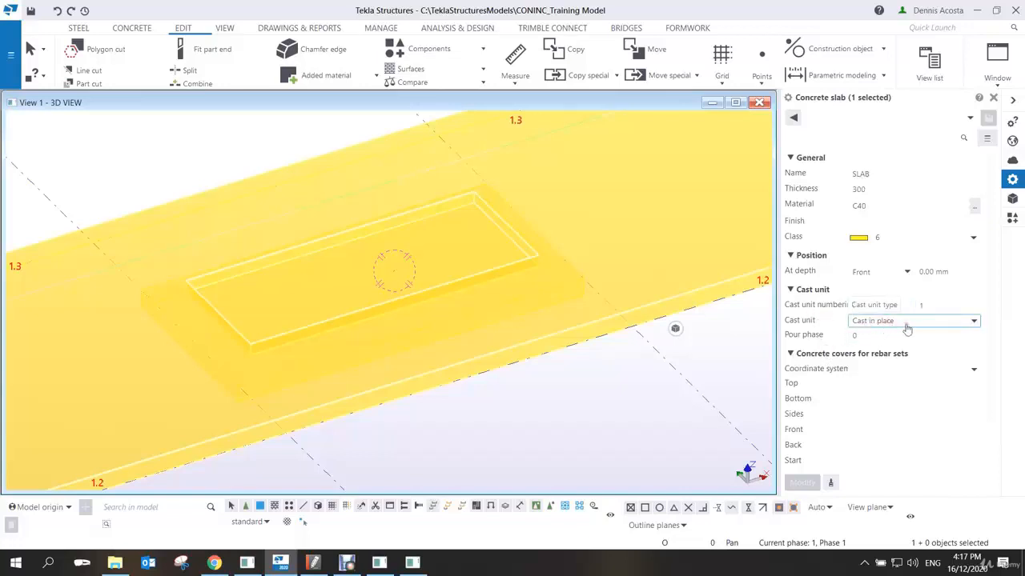
pyautogui.click(573, 298)
pyautogui.click(648, 387)
pyautogui.scroll(-3, 647, 388)
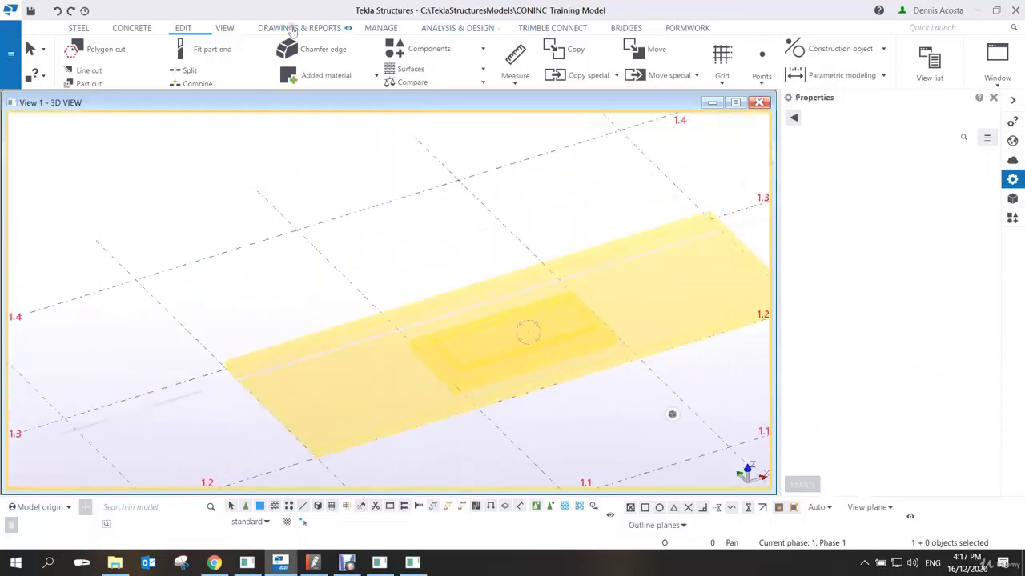
pyautogui.click(134, 29)
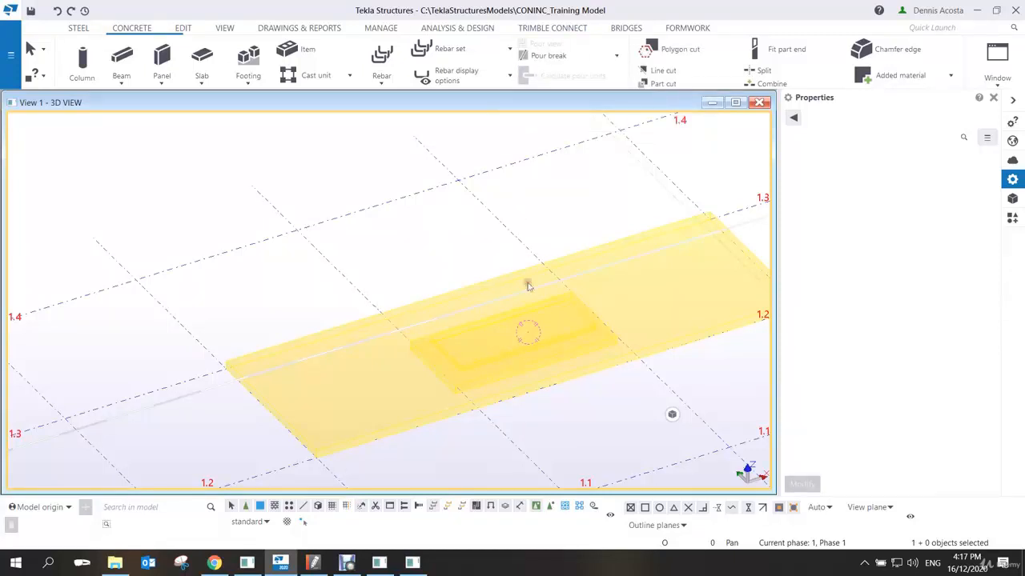
pyautogui.scroll(4, 541, 277)
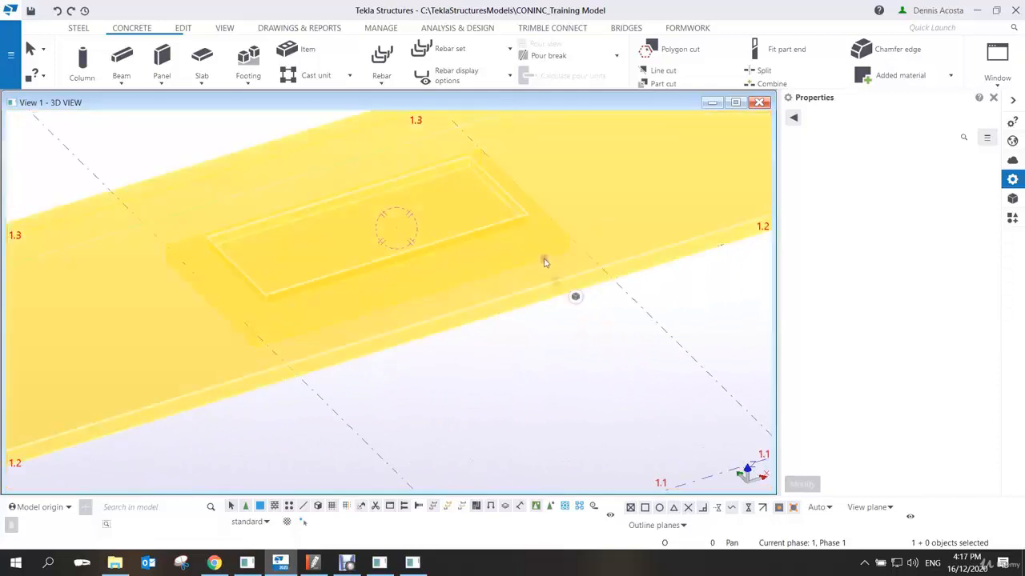
# Recheck the cast unit properties of the small slab beneath the large slab.
pyautogui.click(543, 262)
pyautogui.click(546, 281)
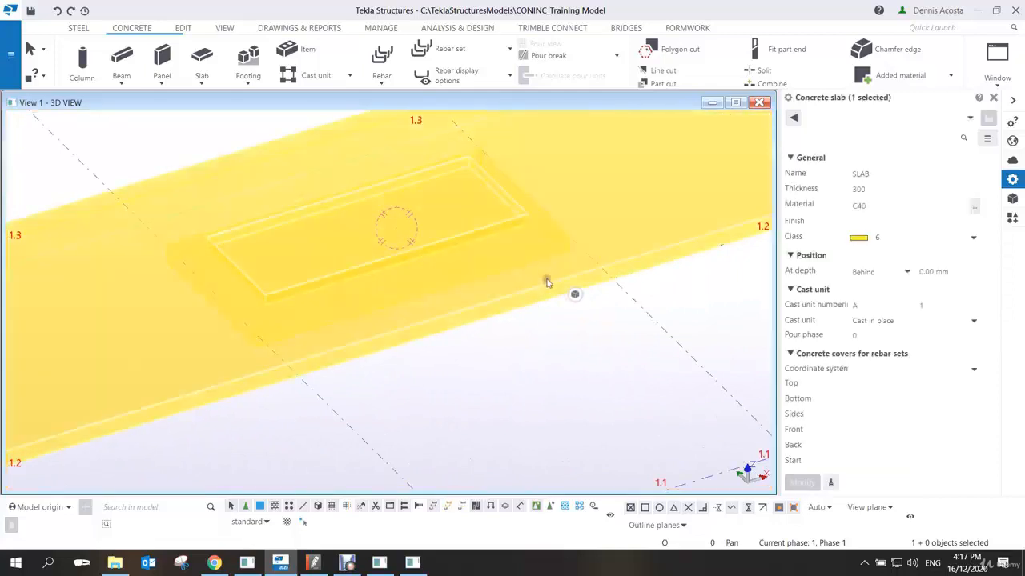
pyautogui.click(522, 238)
pyautogui.click(521, 268)
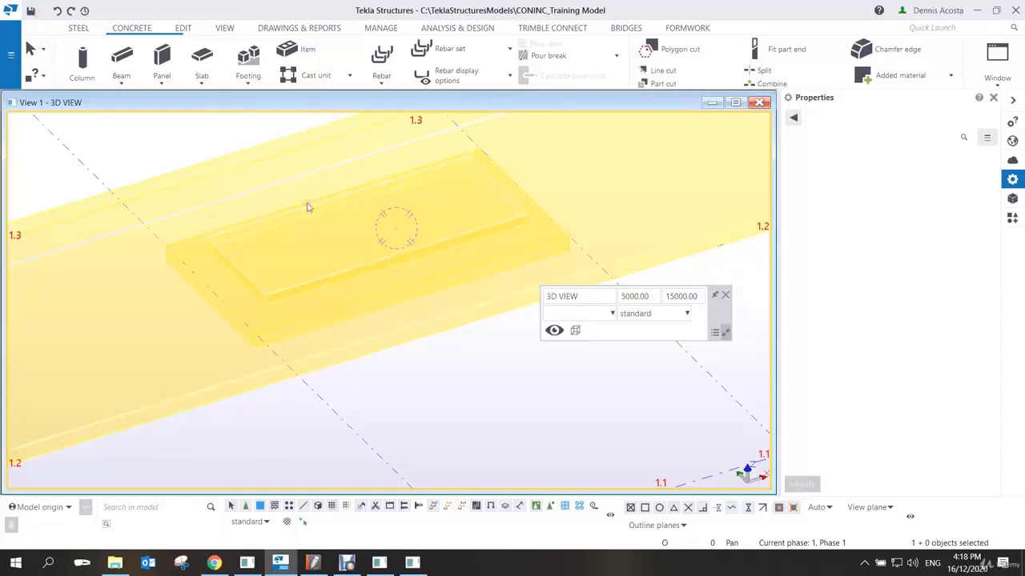
# Search the advanced options for "pour" in all categories.
pyautogui.hotkey('ctrl', 'e')
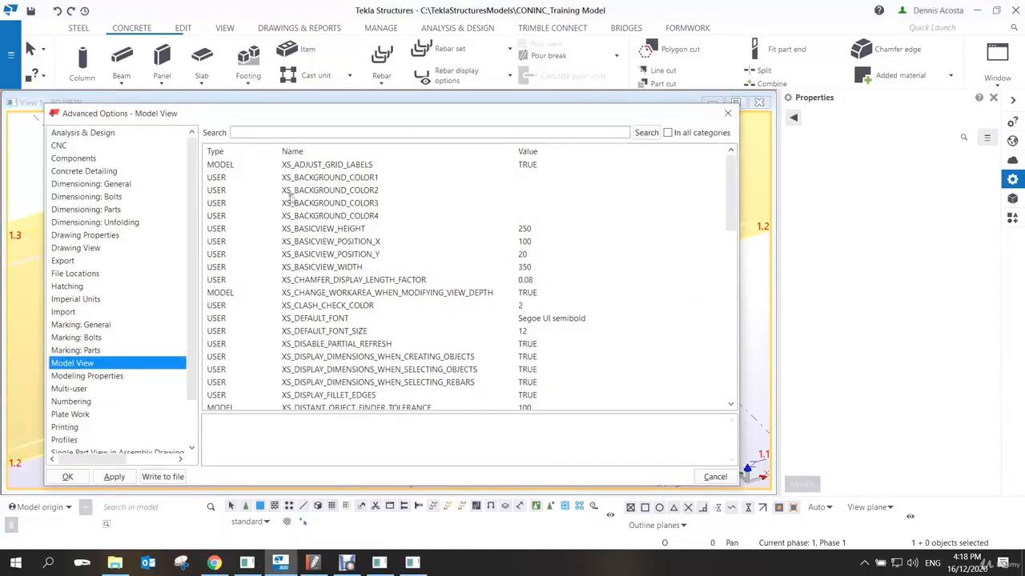
pyautogui.click(483, 134)
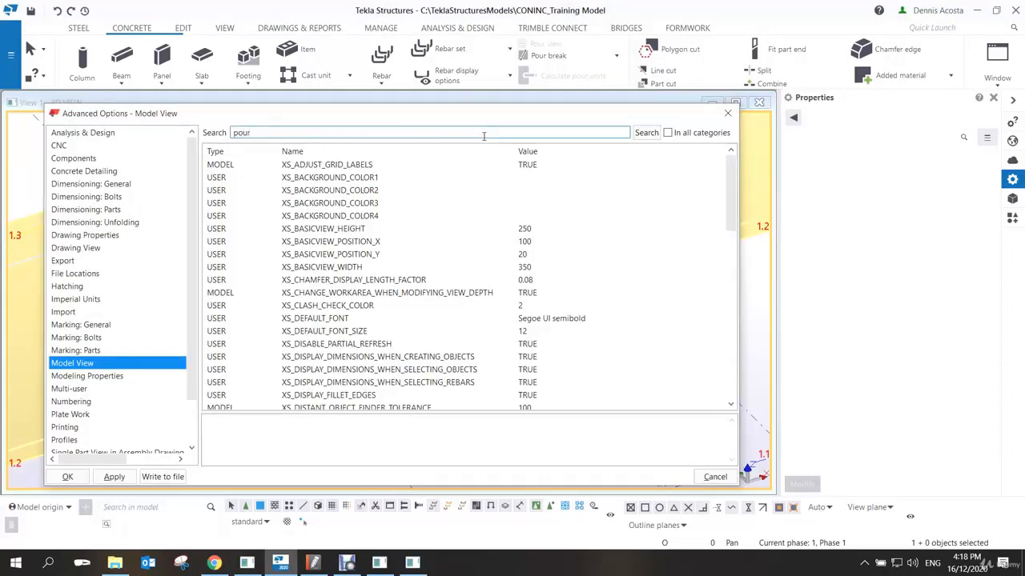
pyautogui.click(669, 133)
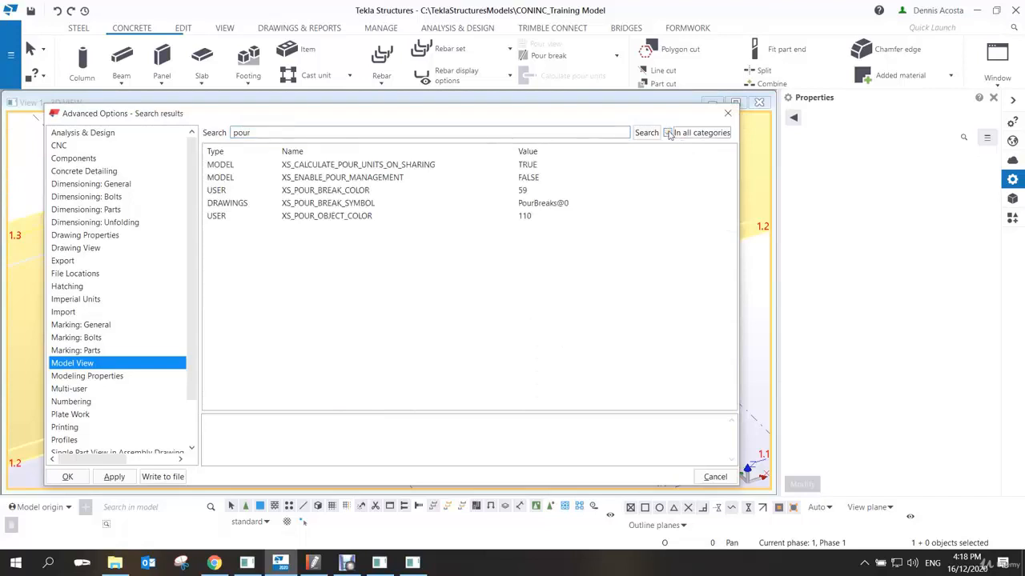
# Set the advanced option XS_ENABLE_POUR_MANAGEMENT to TRUE and apply the change.
pyautogui.click(395, 179)
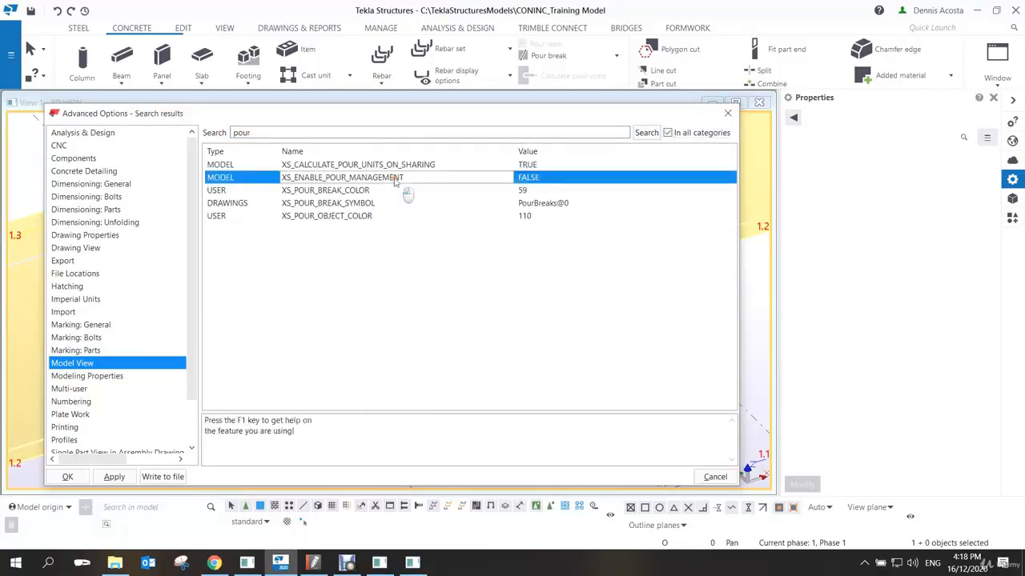
pyautogui.click(534, 179)
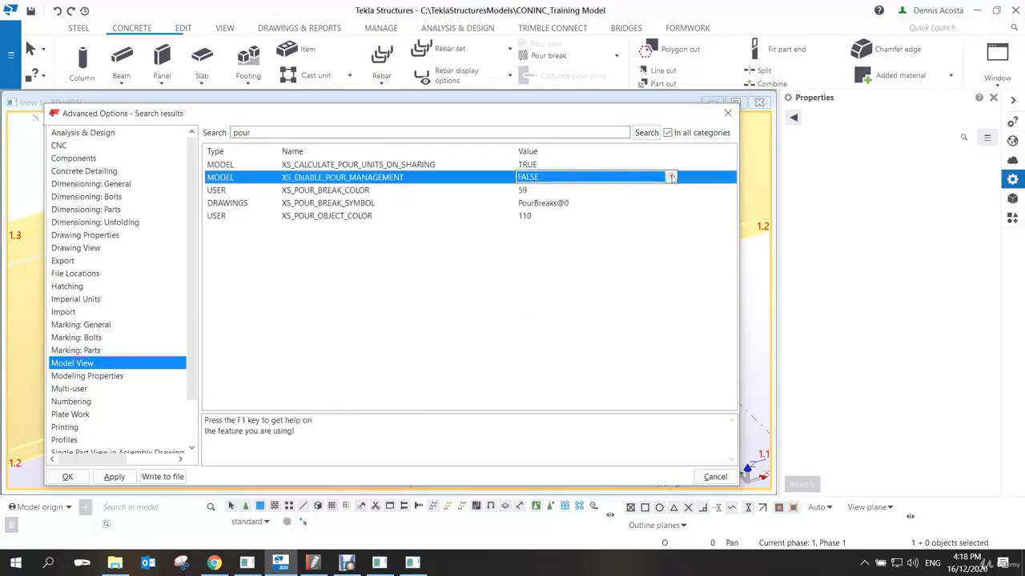
pyautogui.click(673, 177)
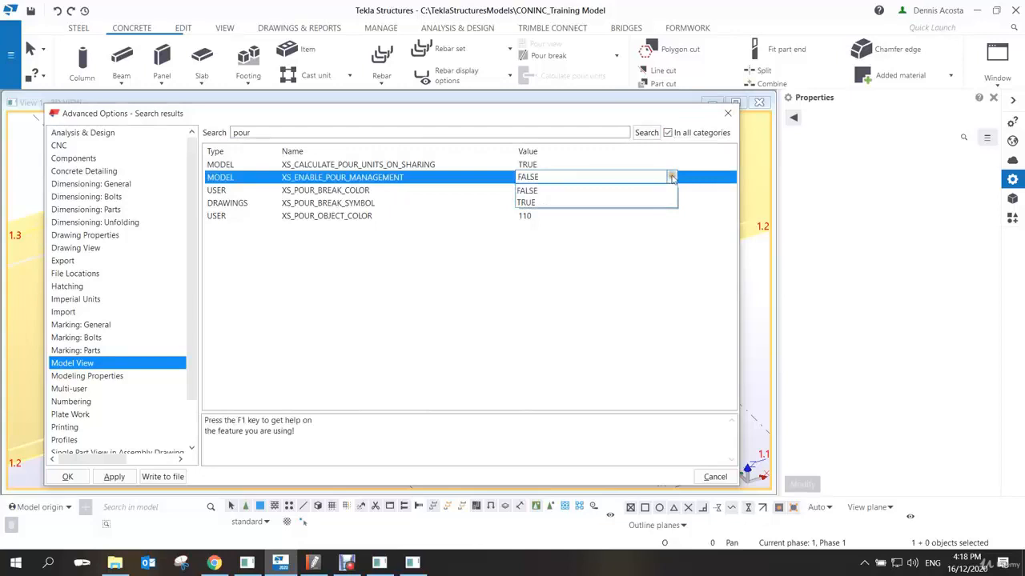
pyautogui.click(531, 203)
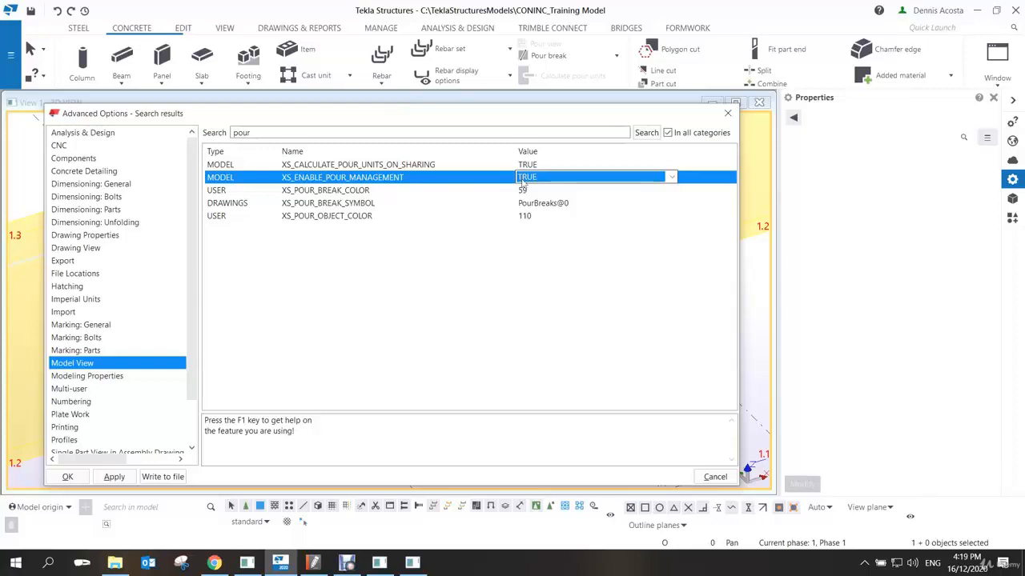
pyautogui.click(120, 478)
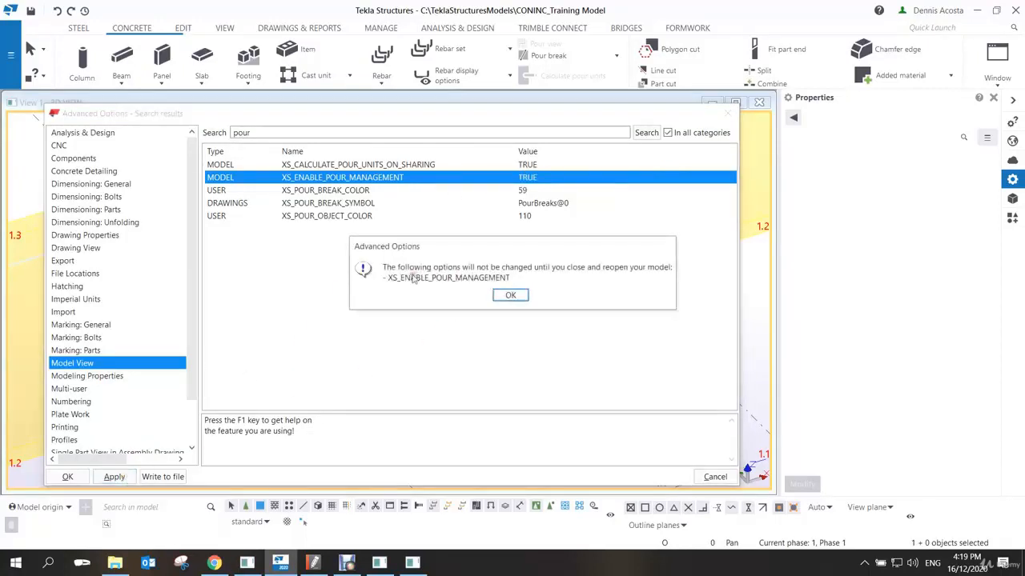
pyautogui.click(513, 296)
pyautogui.click(513, 296)
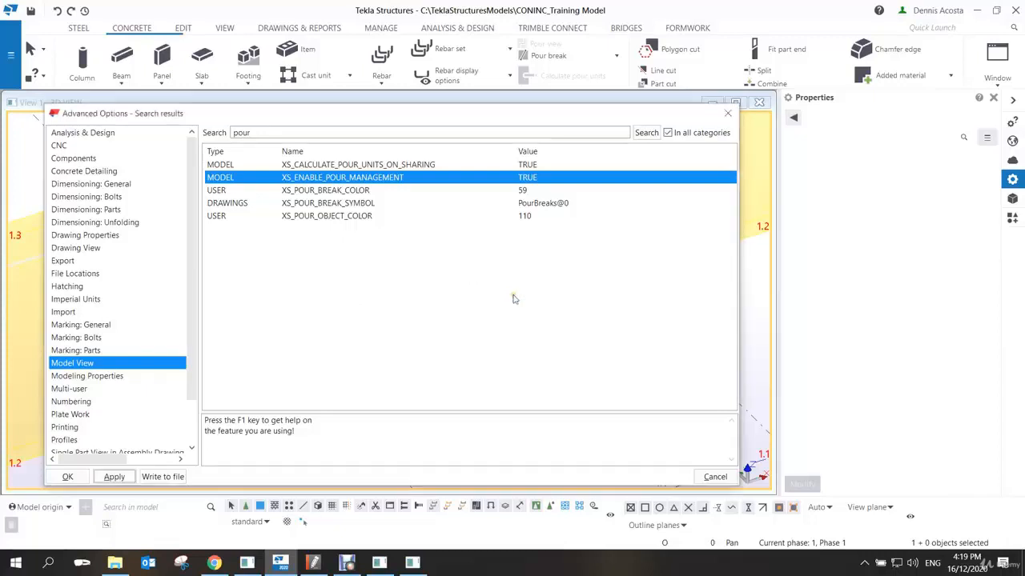
pyautogui.click(68, 477)
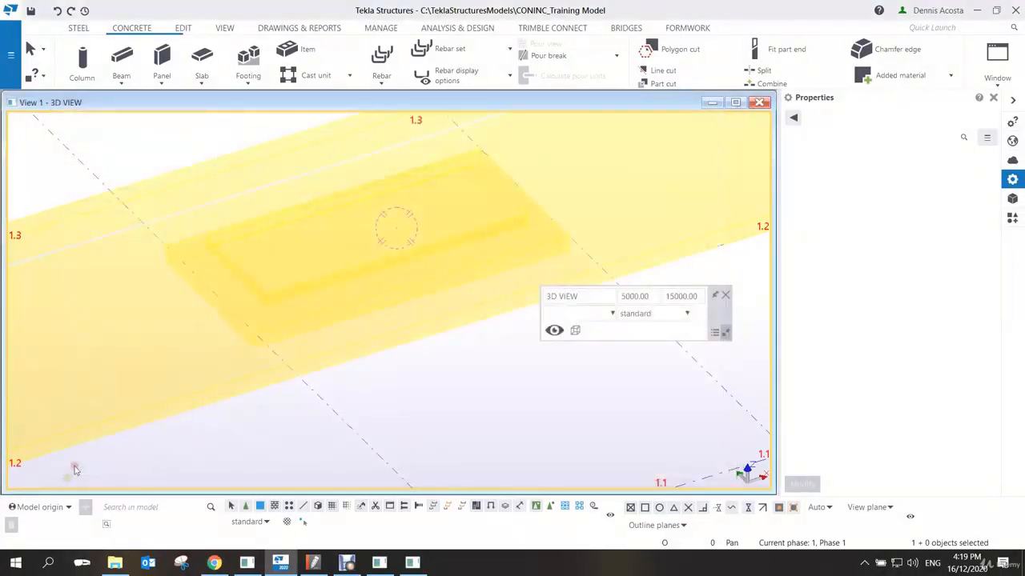
# Reopen the CONINC_Training Model from the recent models.
pyautogui.click(11, 57)
pyautogui.click(56, 116)
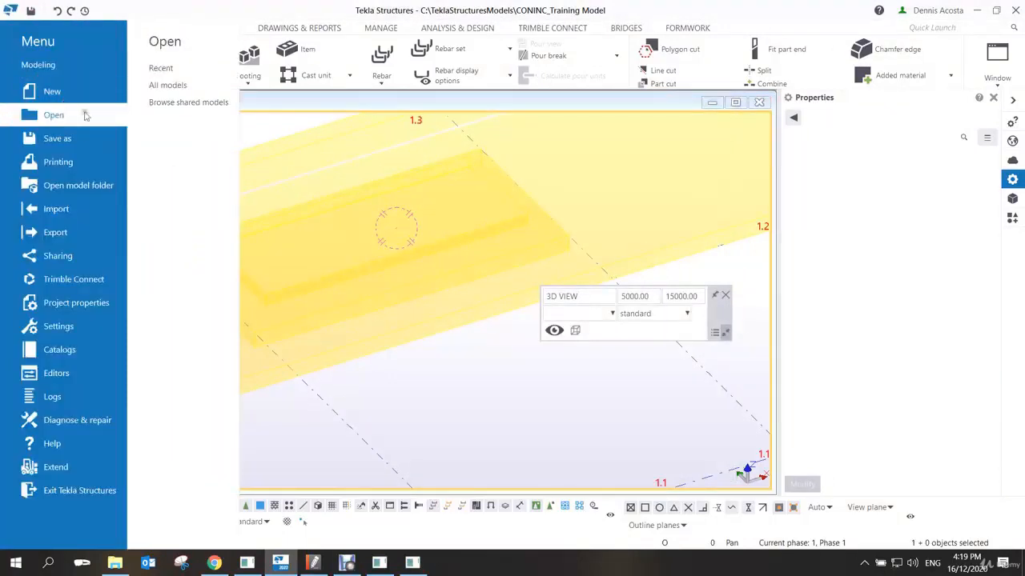
pyautogui.click(176, 69)
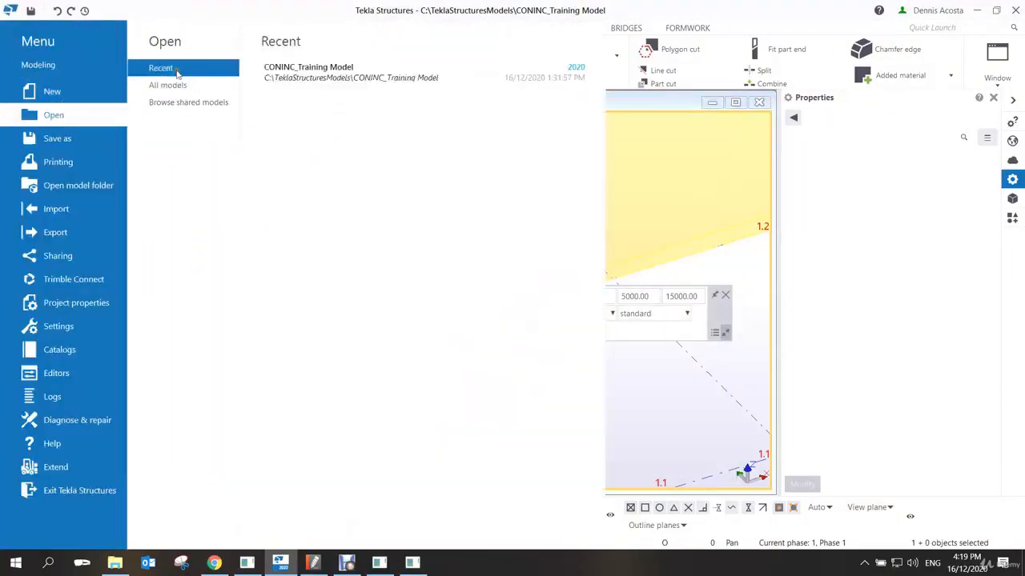
pyautogui.click(322, 76)
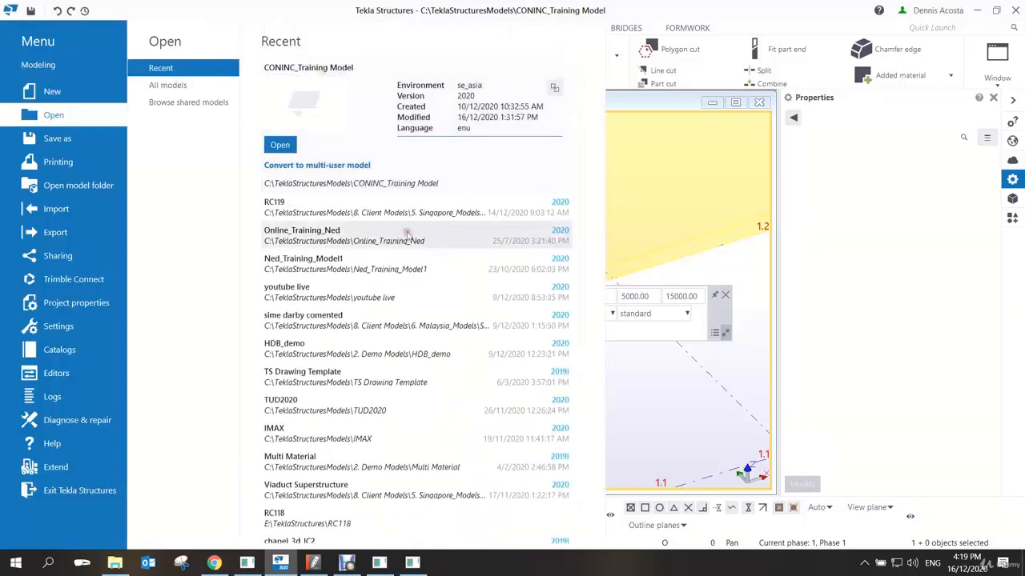
pyautogui.click(280, 145)
pyautogui.click(479, 295)
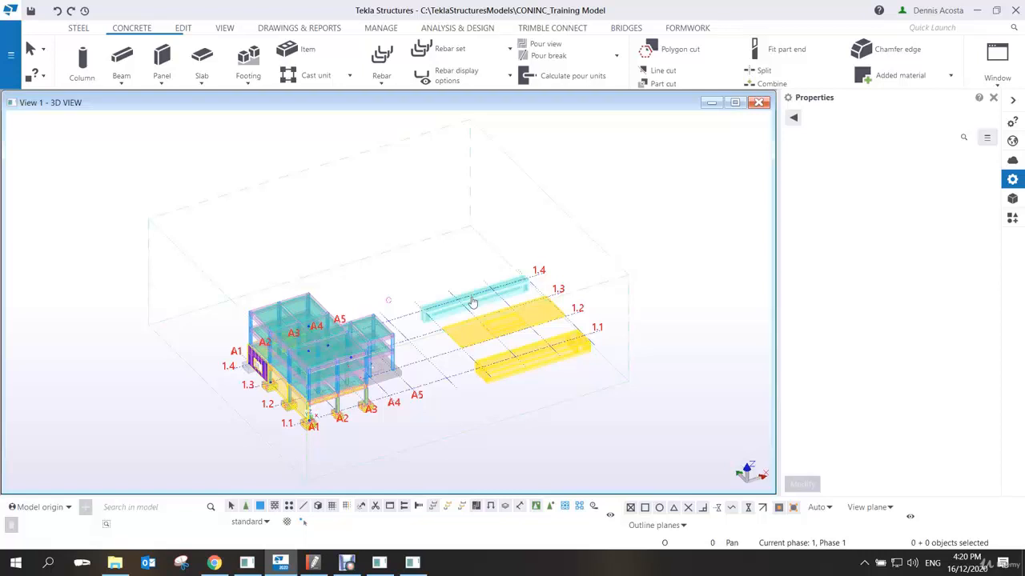
# Check the cast unit type of the large slab and of the box-shaped beam along grid line 1.1.
pyautogui.scroll(5, 473, 303)
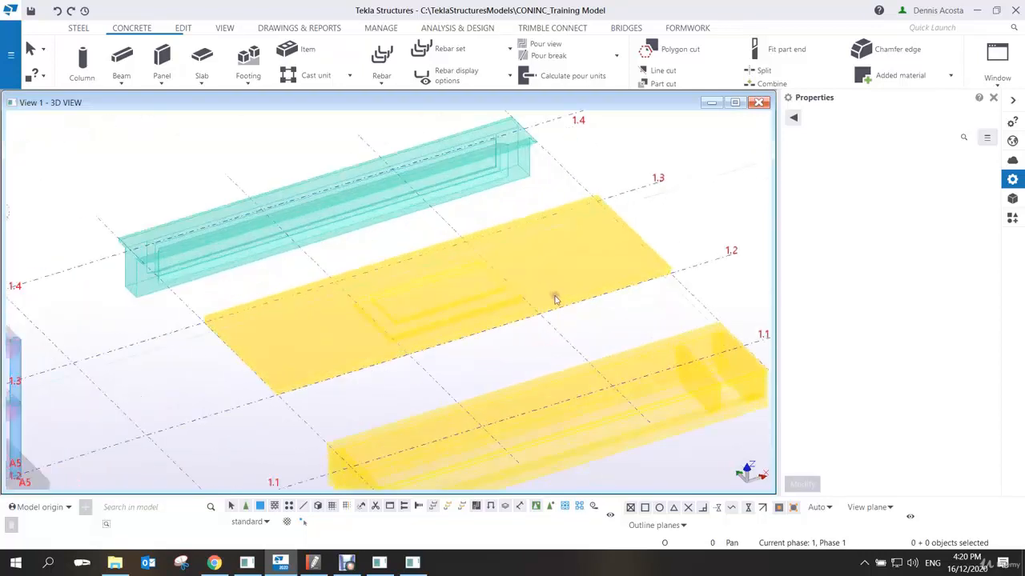
pyautogui.click(568, 314)
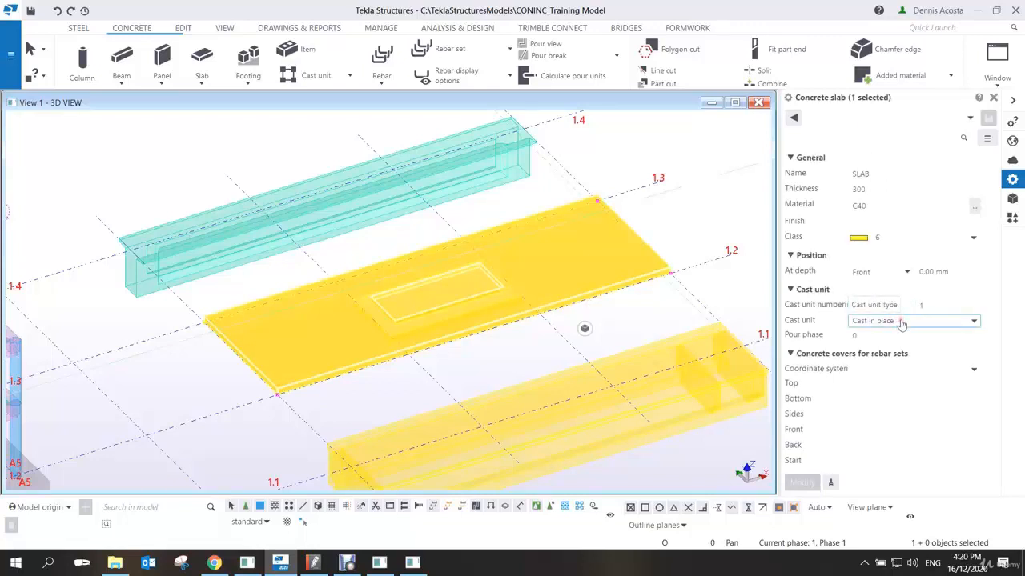
pyautogui.click(746, 383)
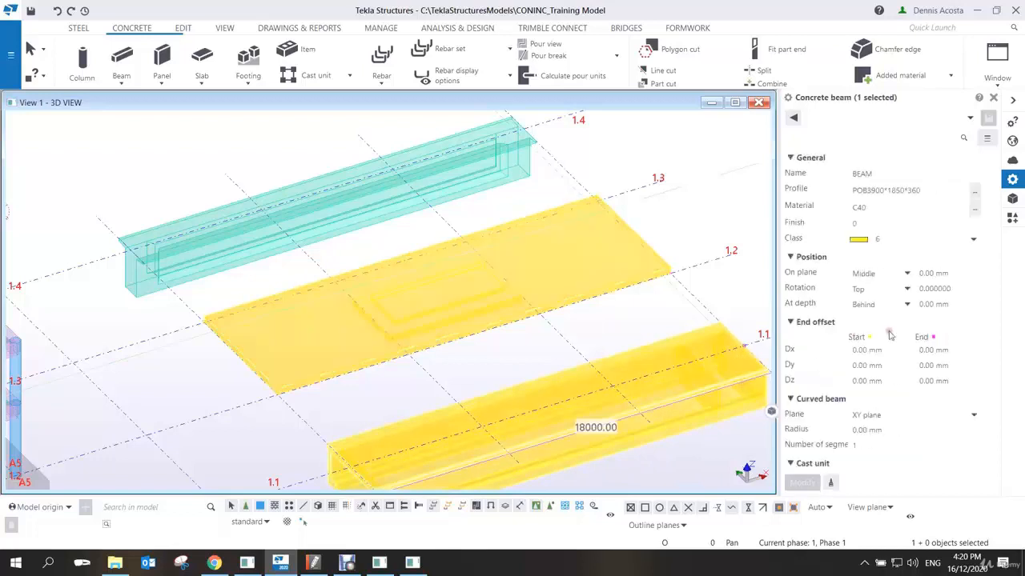
pyautogui.scroll(-2, 887, 336)
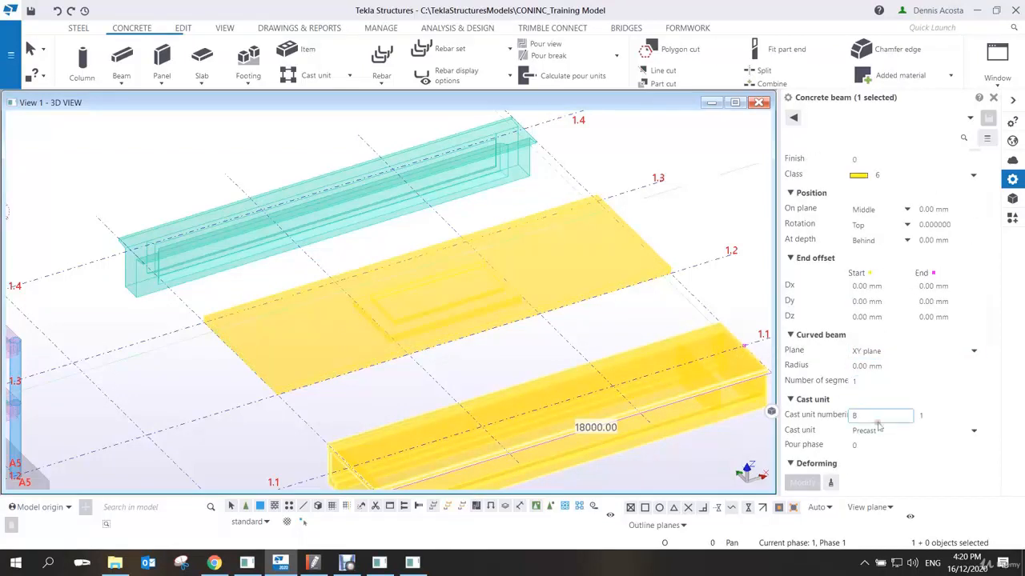
pyautogui.click(730, 269)
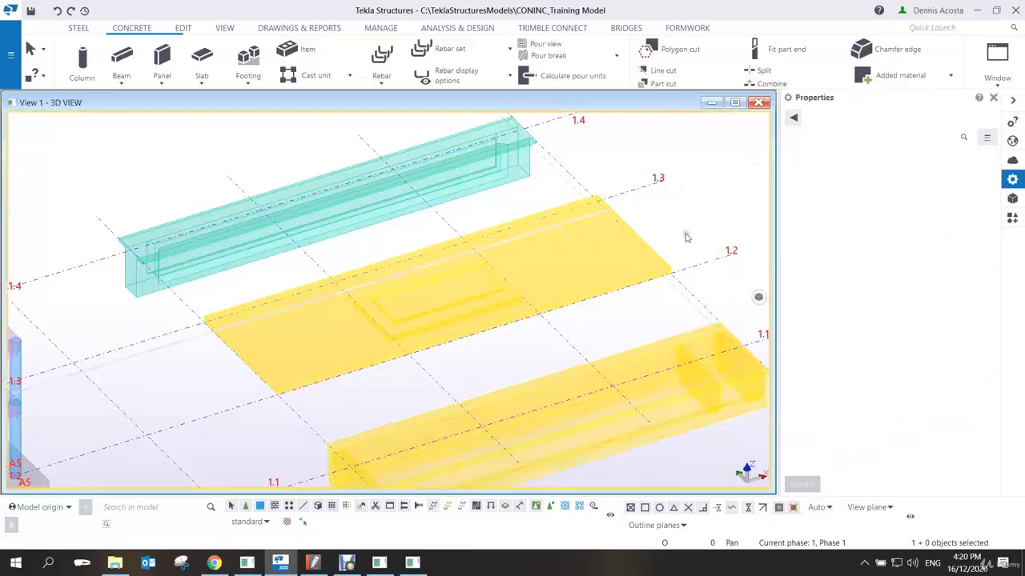
# Switch the 3D view to show the cast-in-place concrete as pour objects.
pyautogui.moveTo(538, 340); pyautogui.dragTo(563, 361, button='middle')
pyautogui.scroll(2, 517, 334)
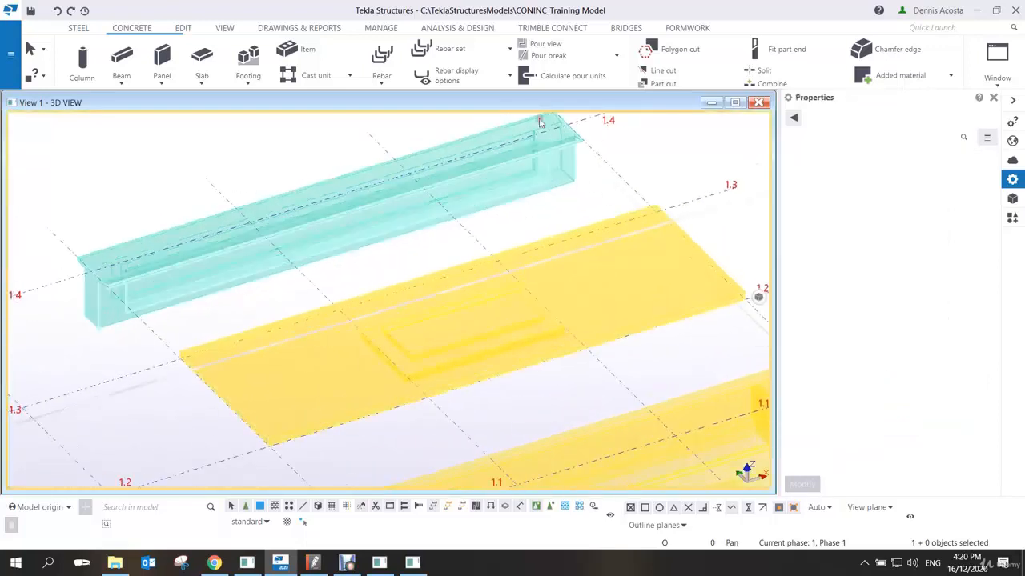
pyautogui.click(551, 48)
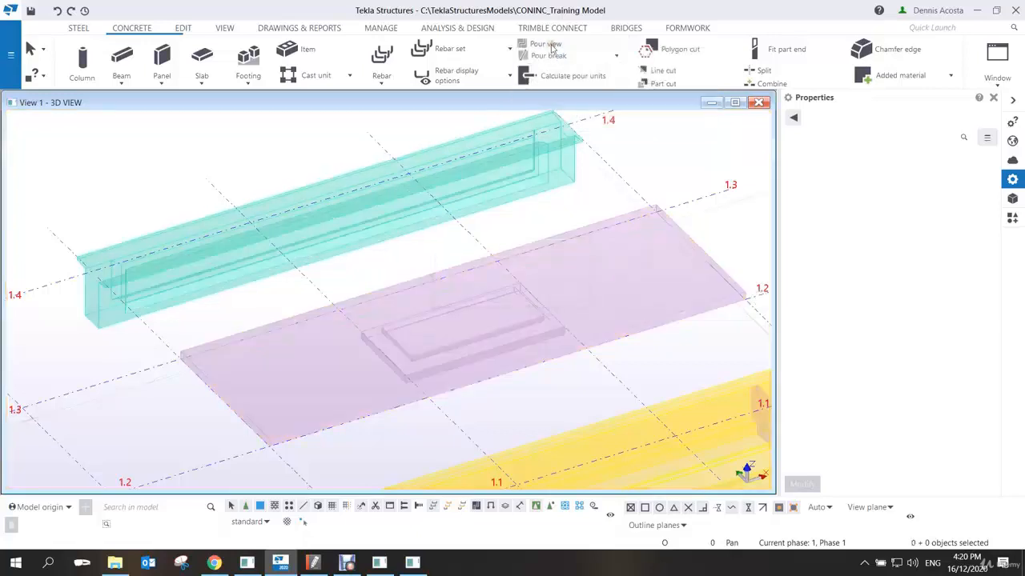
# Examine the pour objects in the model, especially the recessed large slab joined with the small slab and the neighbouring beams.
pyautogui.scroll(-4, 563, 308)
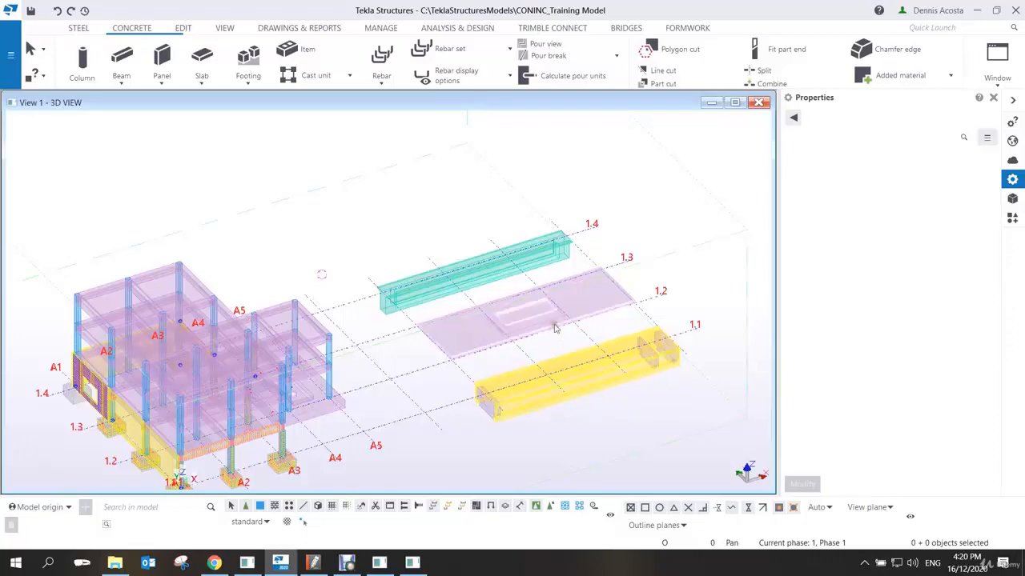
pyautogui.scroll(4, 595, 319)
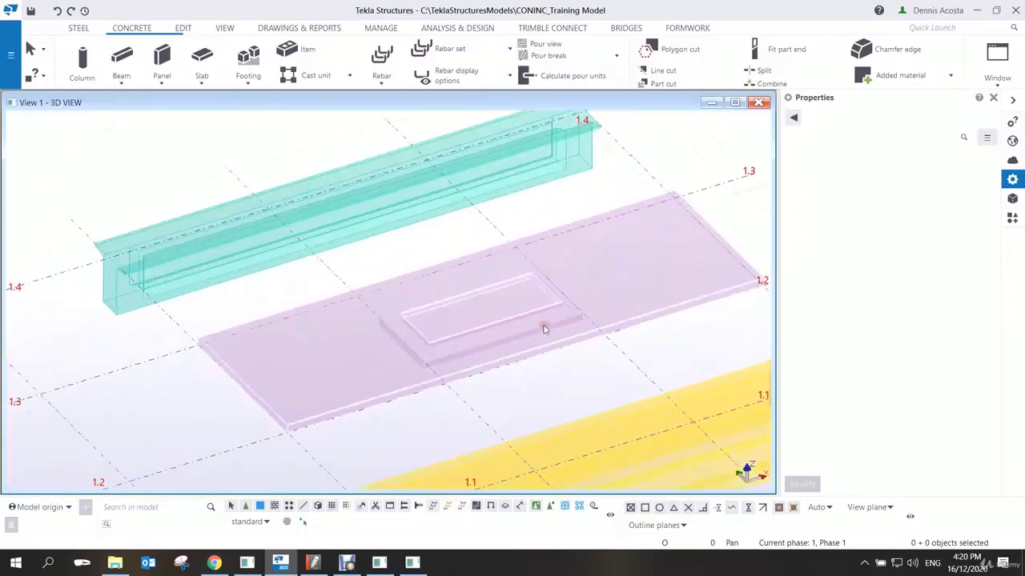
pyautogui.scroll(-3, 544, 324)
pyautogui.scroll(4, 564, 297)
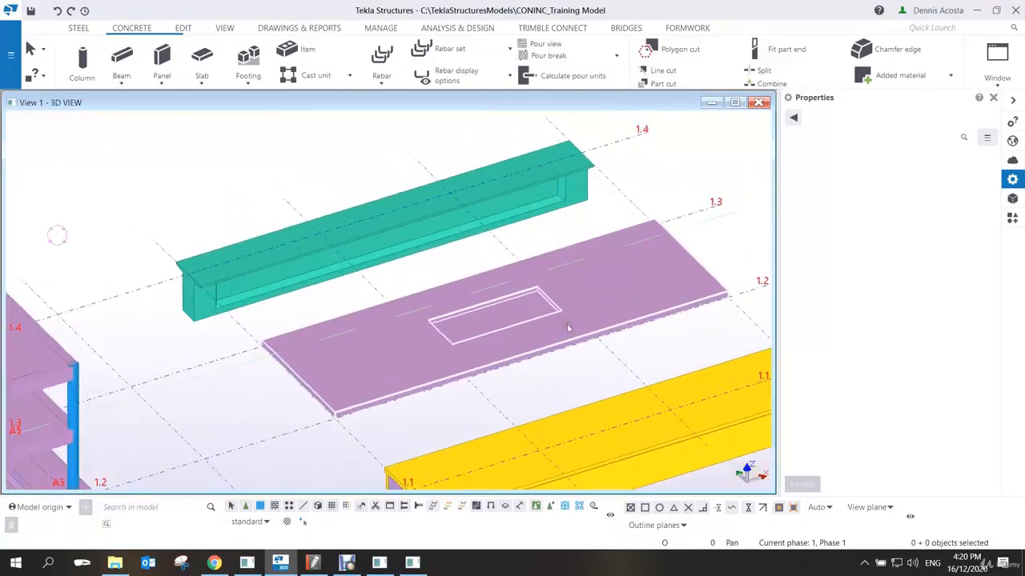
pyautogui.keyDown('ctrl'); pyautogui.moveTo(568, 290); pyautogui.dragTo(562, 314, button='middle'); pyautogui.keyUp('ctrl')
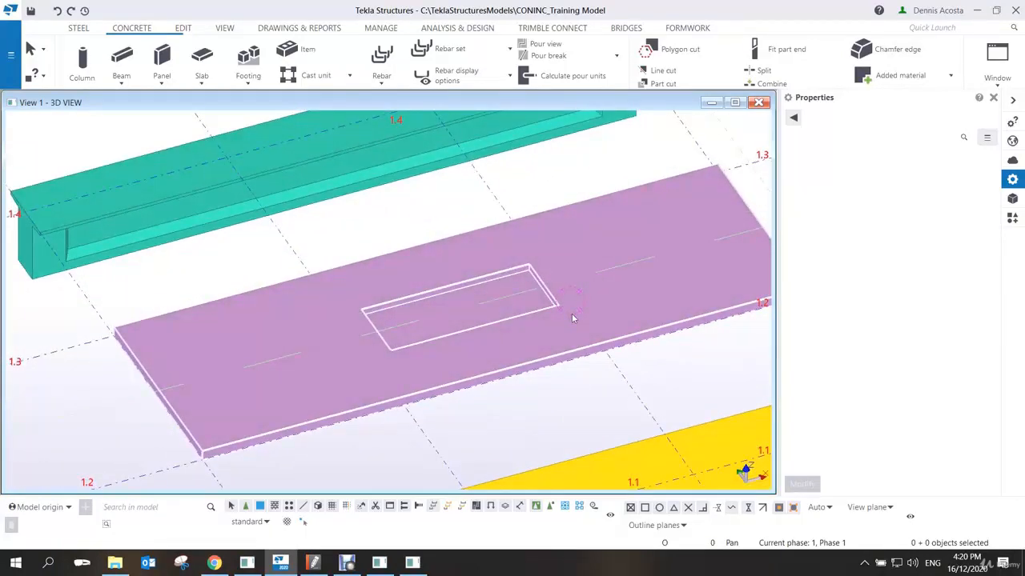
pyautogui.scroll(-5, 572, 318)
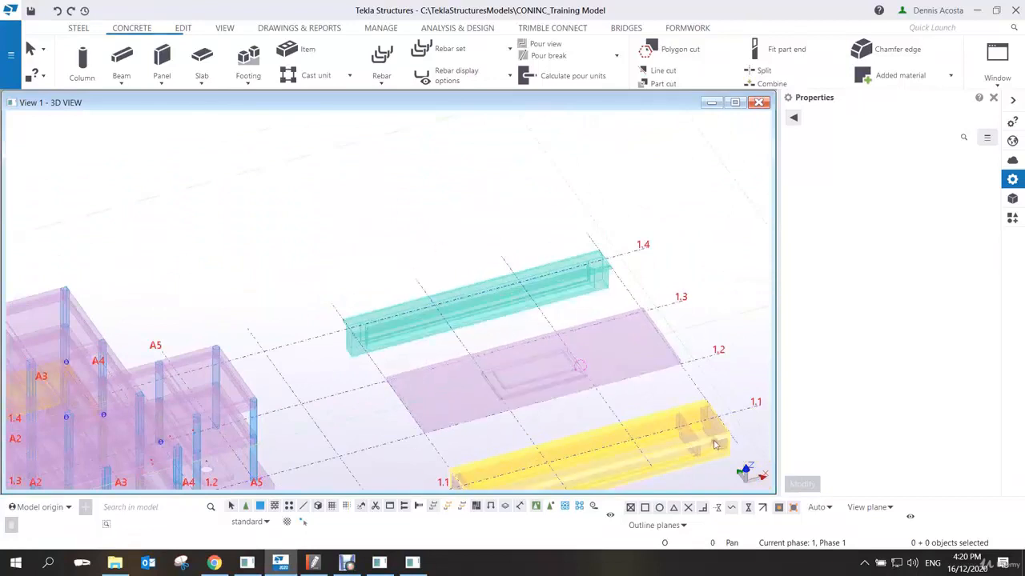
pyautogui.moveTo(713, 442); pyautogui.dragTo(648, 408, button='middle')
pyautogui.moveTo(398, 459); pyautogui.dragTo(457, 402, button='middle')
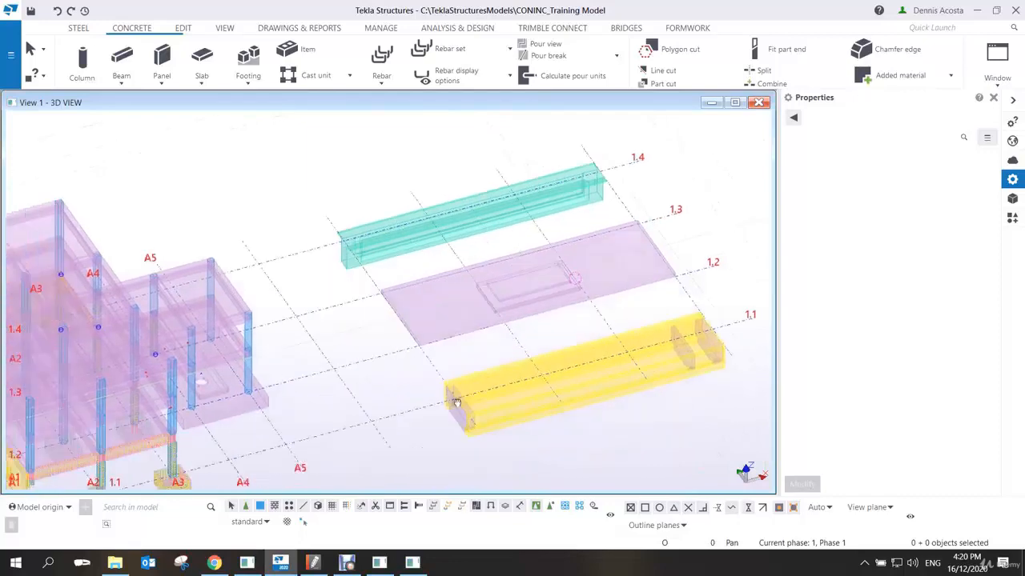
# Change the cast unit type of the concrete beam along grid line 1.1 to Cast in place.
pyautogui.scroll(8, 455, 403)
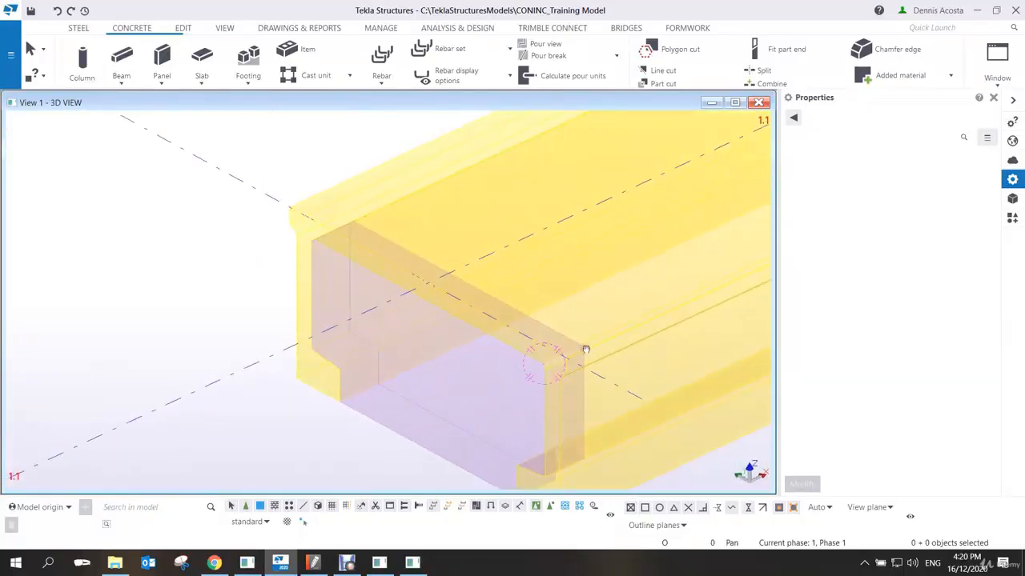
pyautogui.click(628, 362)
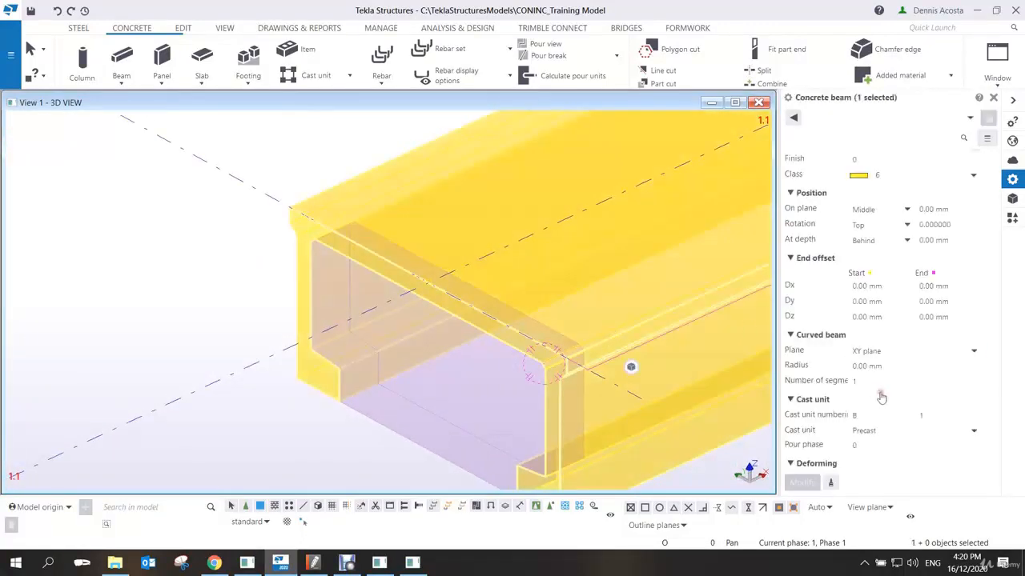
pyautogui.click(896, 430)
pyautogui.click(879, 454)
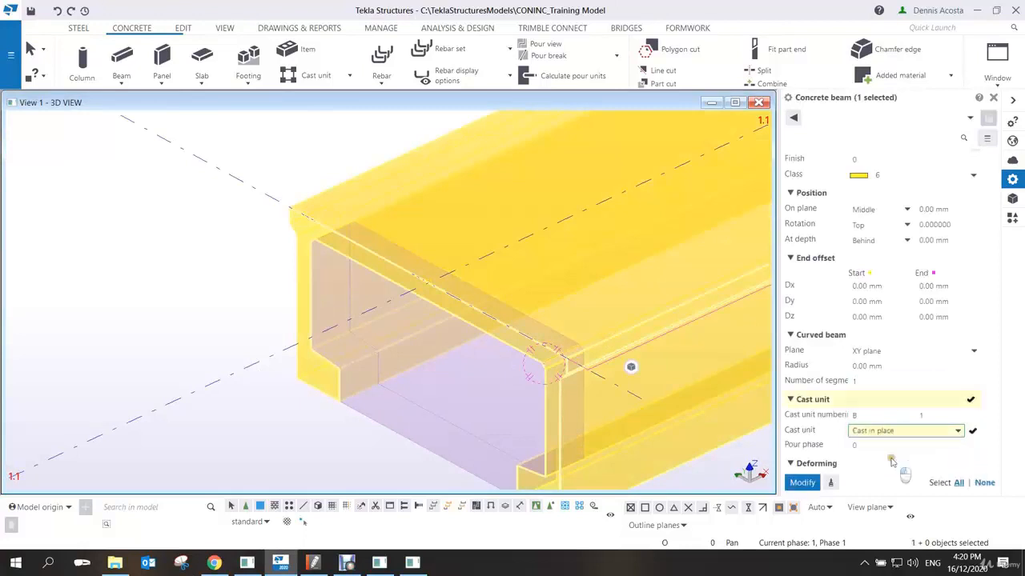
pyautogui.click(813, 483)
pyautogui.click(243, 225)
# Examine both ends of the beam along grid line 1.1 as a pour object.
pyautogui.keyDown('ctrl'); pyautogui.moveTo(284, 278); pyautogui.dragTo(392, 243, button='middle'); pyautogui.keyUp('ctrl')
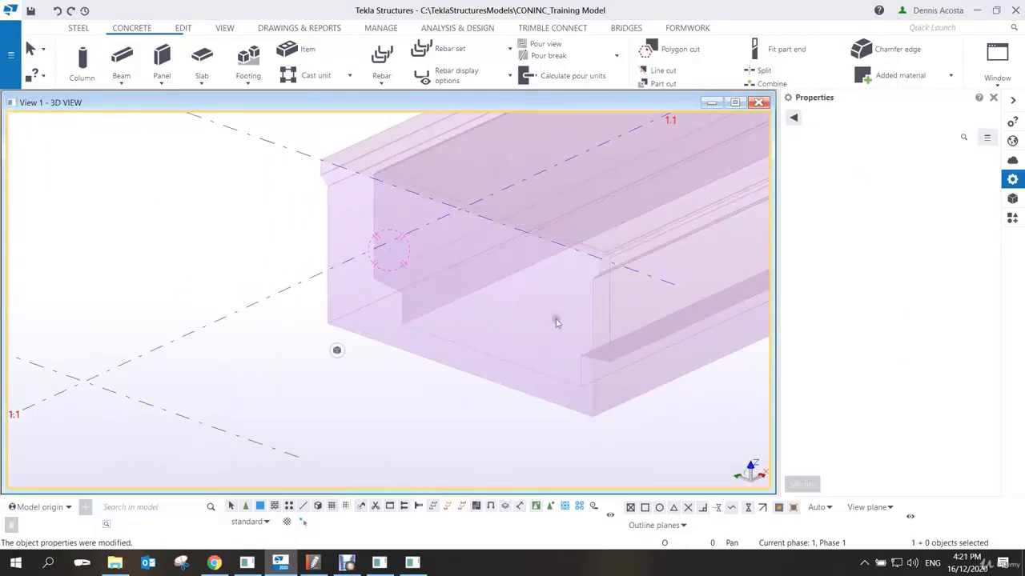
pyautogui.scroll(-5, 557, 323)
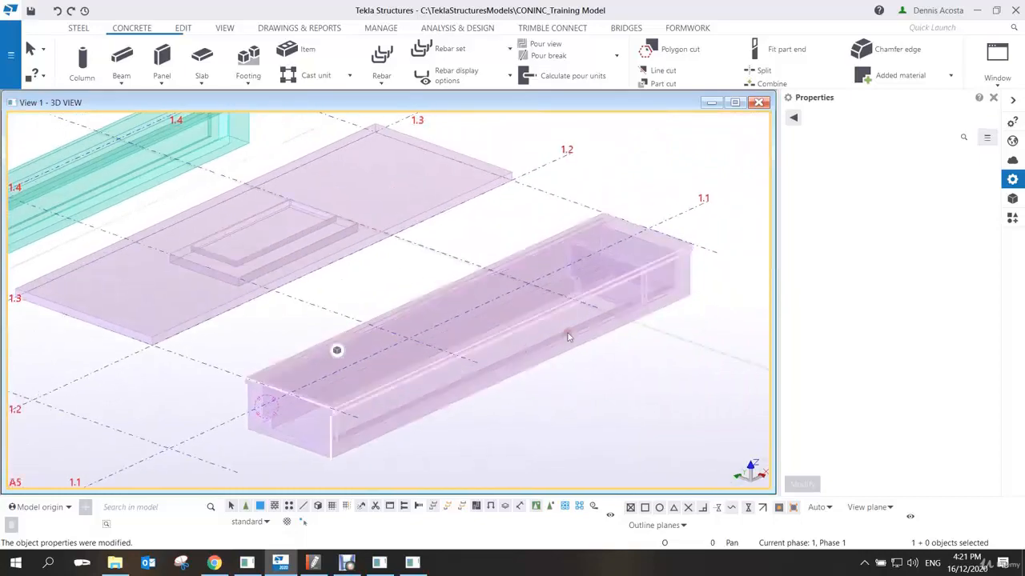
pyautogui.keyDown('ctrl'); pyautogui.moveTo(568, 336); pyautogui.dragTo(331, 311, button='middle'); pyautogui.keyUp('ctrl')
pyautogui.scroll(5, 696, 394)
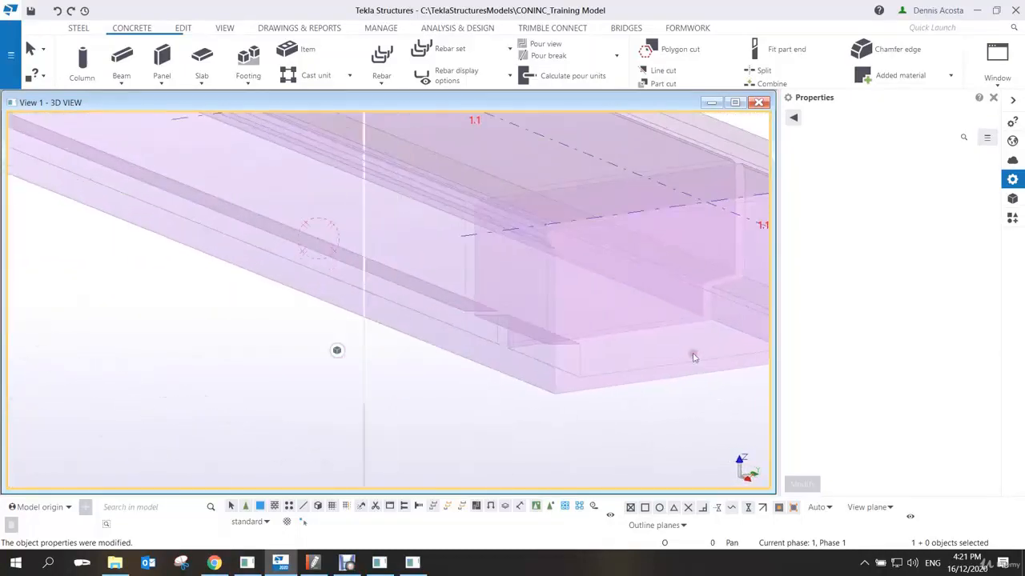
# Examine the end of the beam along grid line 1.1 and the joined recessed slabs as pour objects.
pyautogui.moveTo(693, 357)
pyautogui.keyDown('ctrl'); pyautogui.mouseDown(button='middle')
pyautogui.moveTo(521, 427)
pyautogui.moveTo(533, 343)
pyautogui.moveTo(576, 283)
pyautogui.moveTo(480, 341)
pyautogui.moveTo(533, 402)
pyautogui.moveTo(591, 414)
pyautogui.mouseUp(button='middle'); pyautogui.keyUp('ctrl')
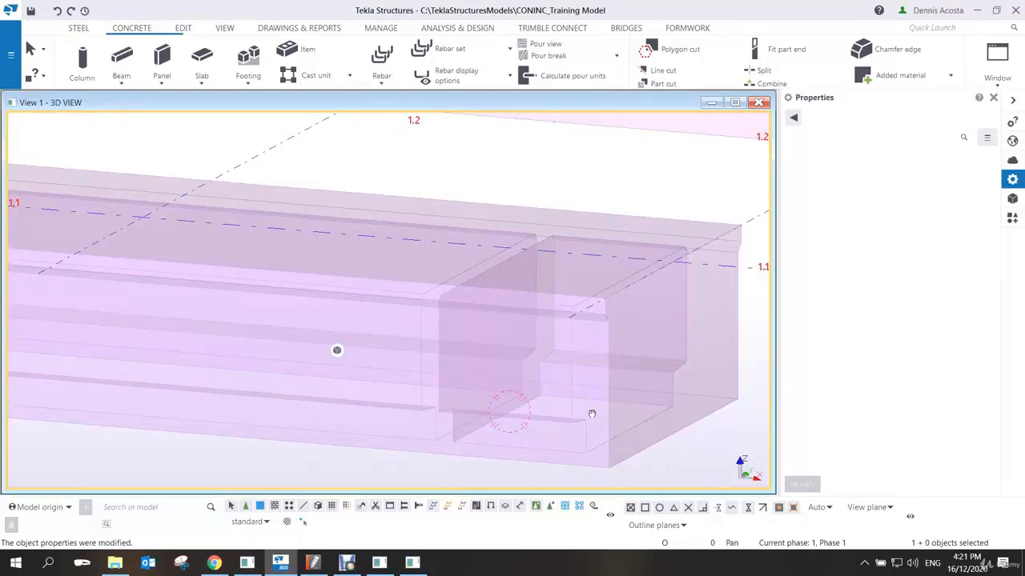
pyautogui.keyDown('ctrl'); pyautogui.moveTo(592, 414); pyautogui.dragTo(508, 339, button='middle'); pyautogui.keyUp('ctrl')
pyautogui.scroll(2, 491, 330)
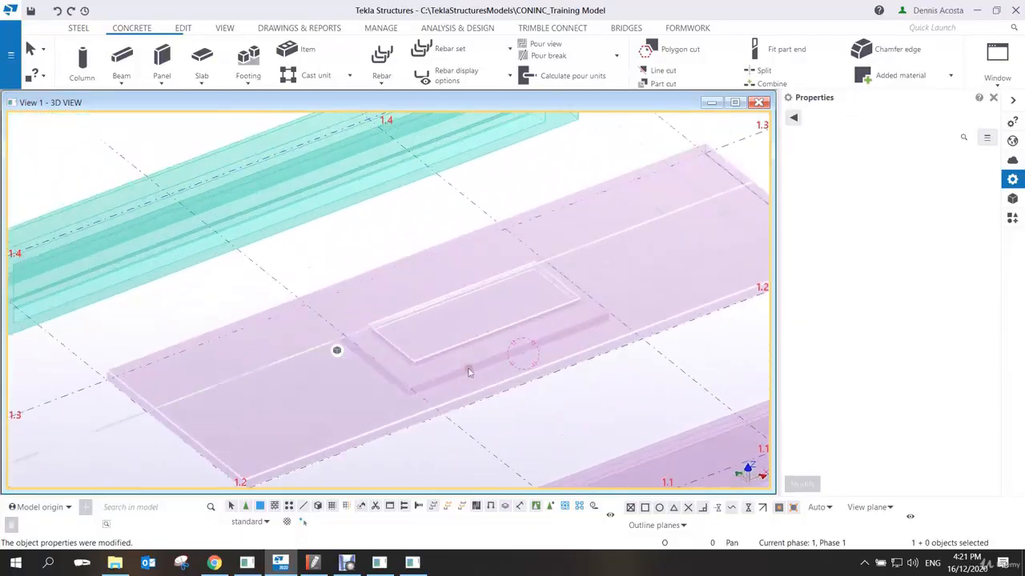
pyautogui.scroll(1, 467, 367)
pyautogui.moveTo(441, 361); pyautogui.dragTo(378, 344, button='middle')
pyautogui.scroll(-4, 415, 343)
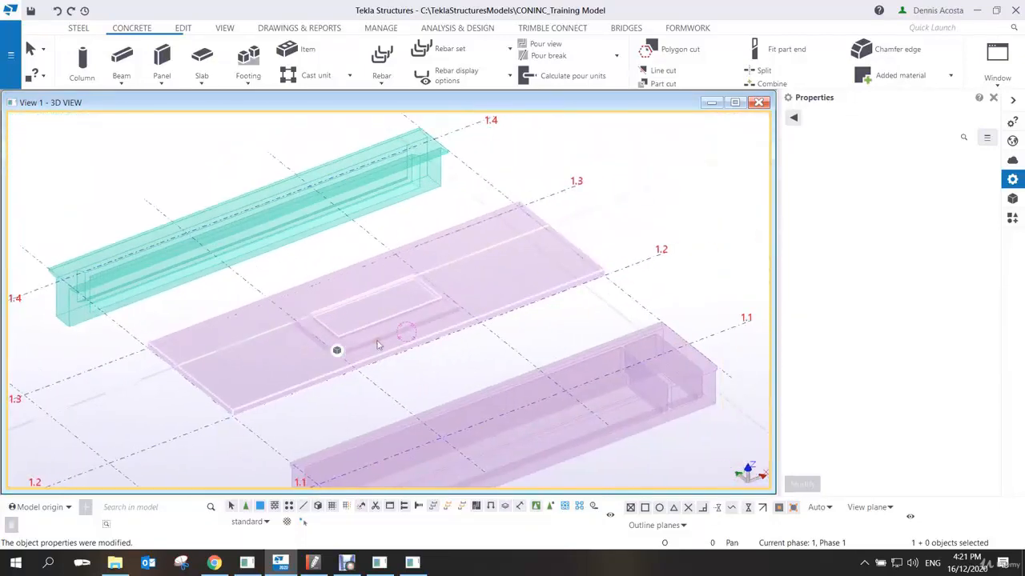
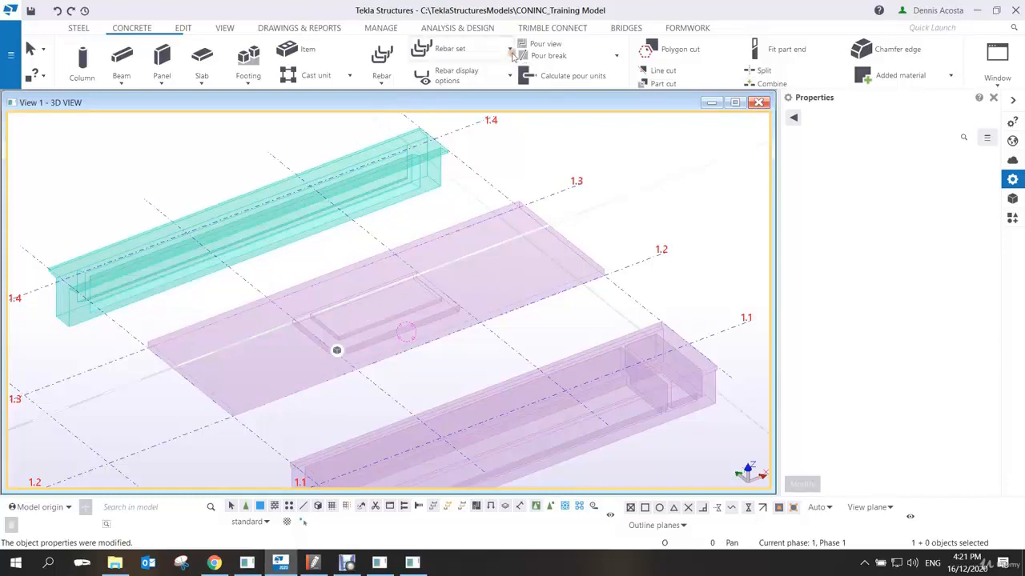
pyautogui.click(509, 49)
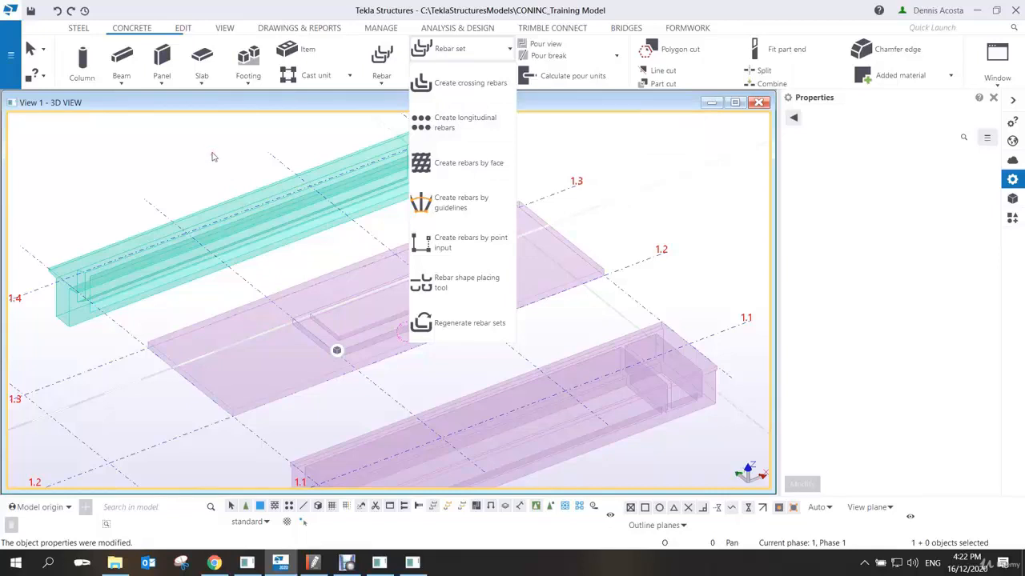
pyautogui.click(214, 154)
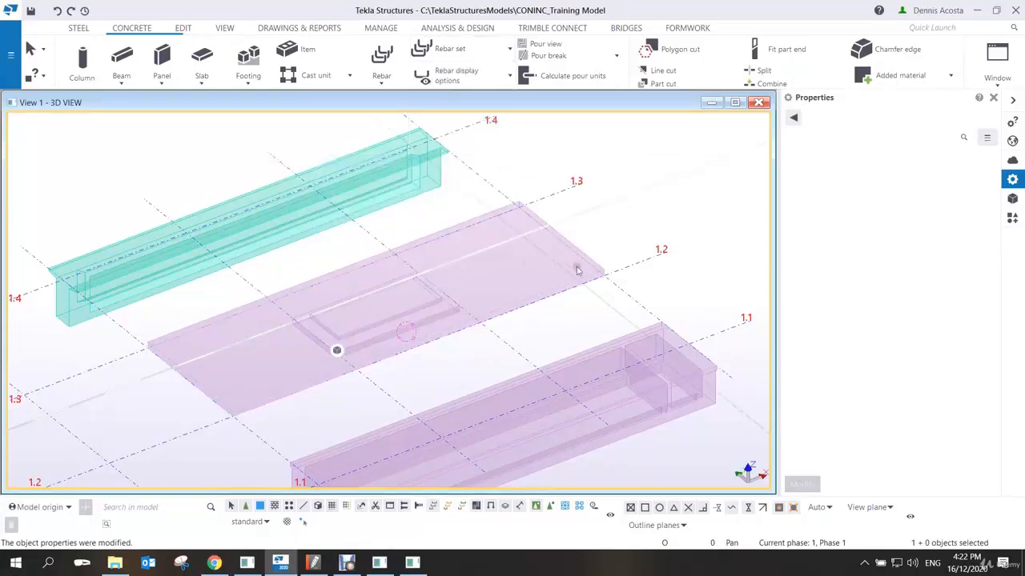
# Model a cast-in-place concrete beam spanning between grid lines 1.3 and 1.2, beside the recessed slab.
pyautogui.scroll(3, 521, 275)
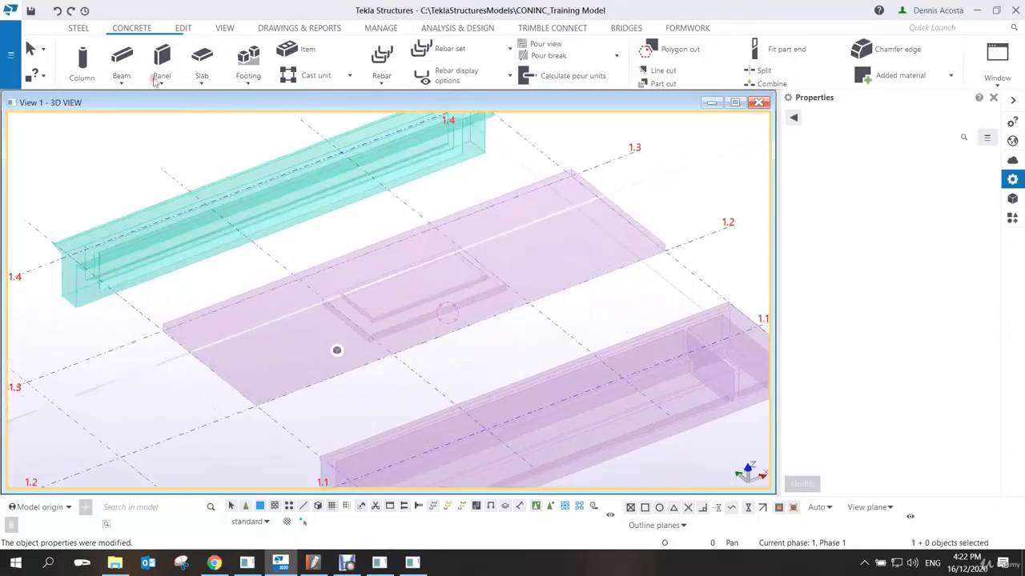
pyautogui.click(123, 59)
pyautogui.moveTo(176, 252); pyautogui.dragTo(274, 180, button='middle')
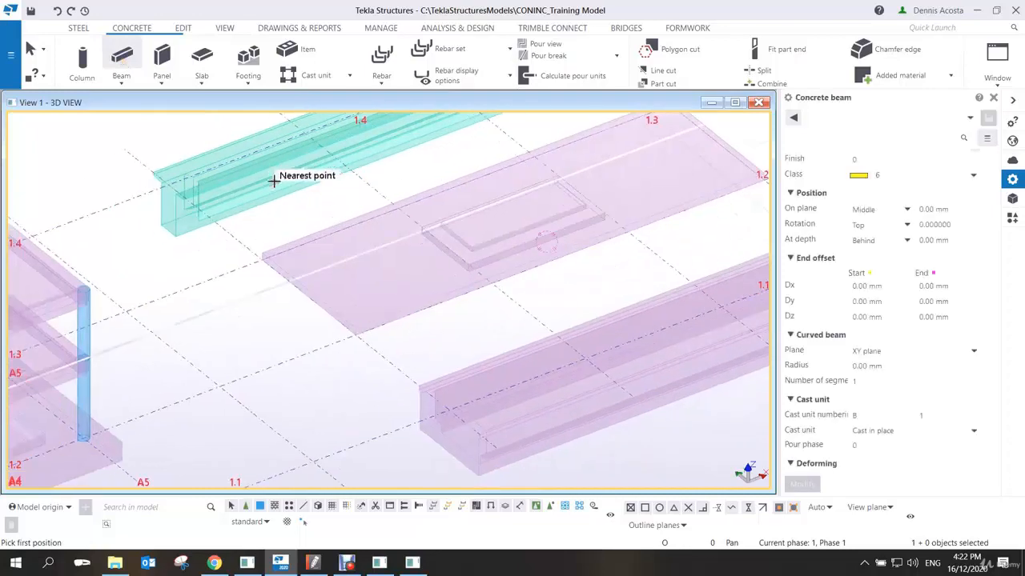
pyautogui.click(127, 306)
pyautogui.click(219, 386)
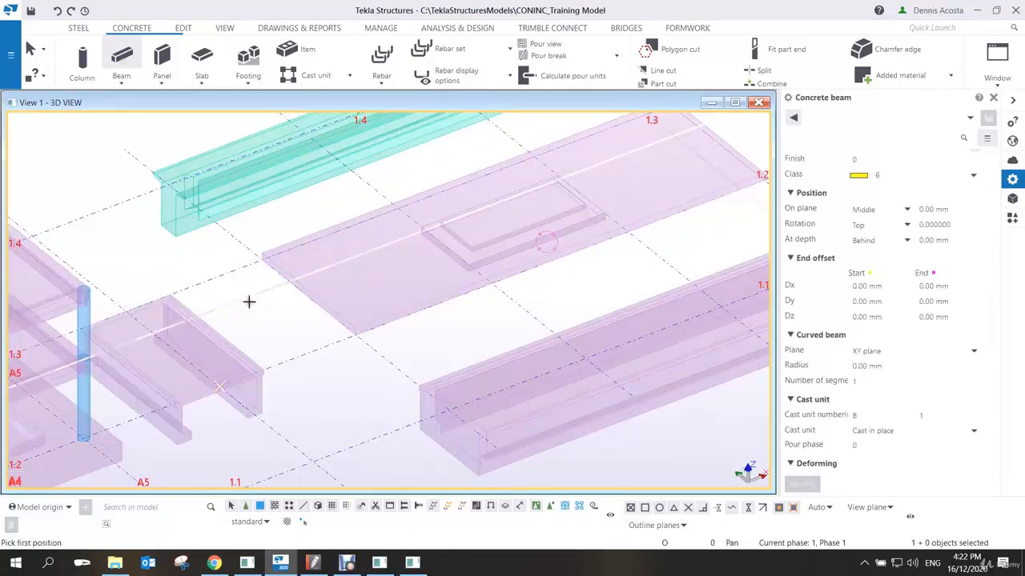
pyautogui.rightClick(268, 308)
pyautogui.click(289, 309)
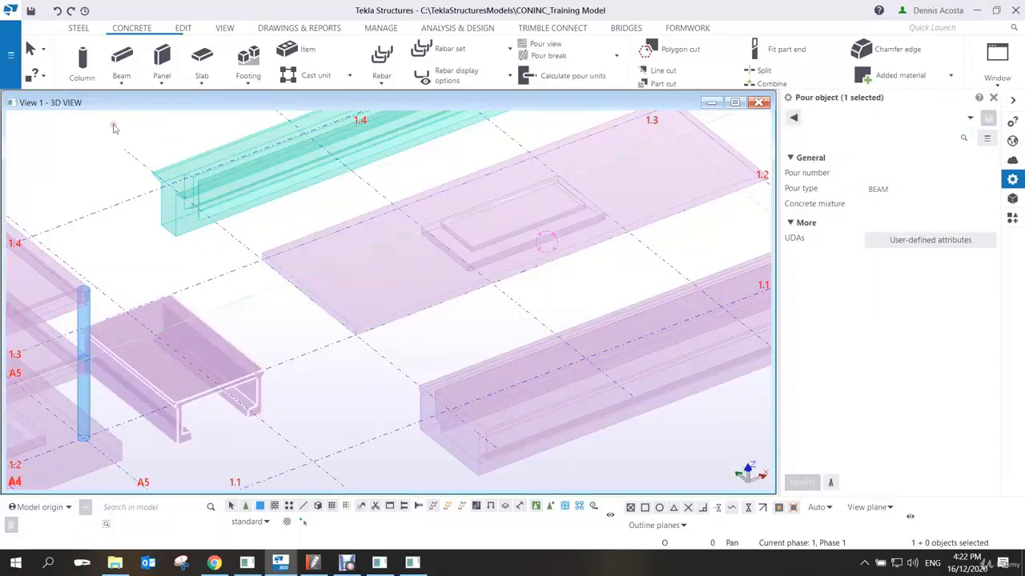
# Switch the 3D view from pour objects back to the concrete parts.
pyautogui.rightClick(92, 147)
pyautogui.click(109, 153)
pyautogui.doubleClick(212, 330)
pyautogui.click(534, 314)
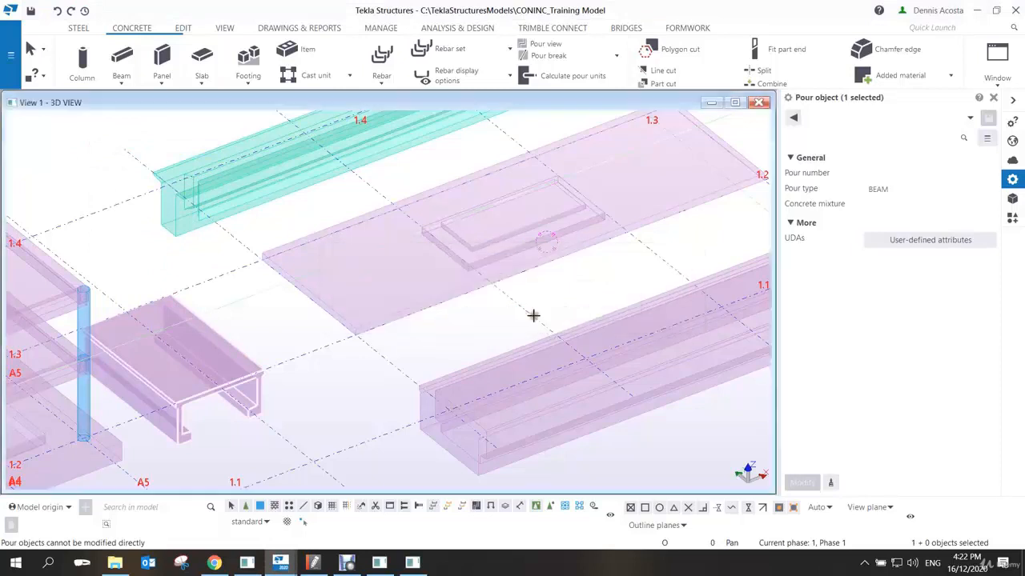
pyautogui.click(554, 44)
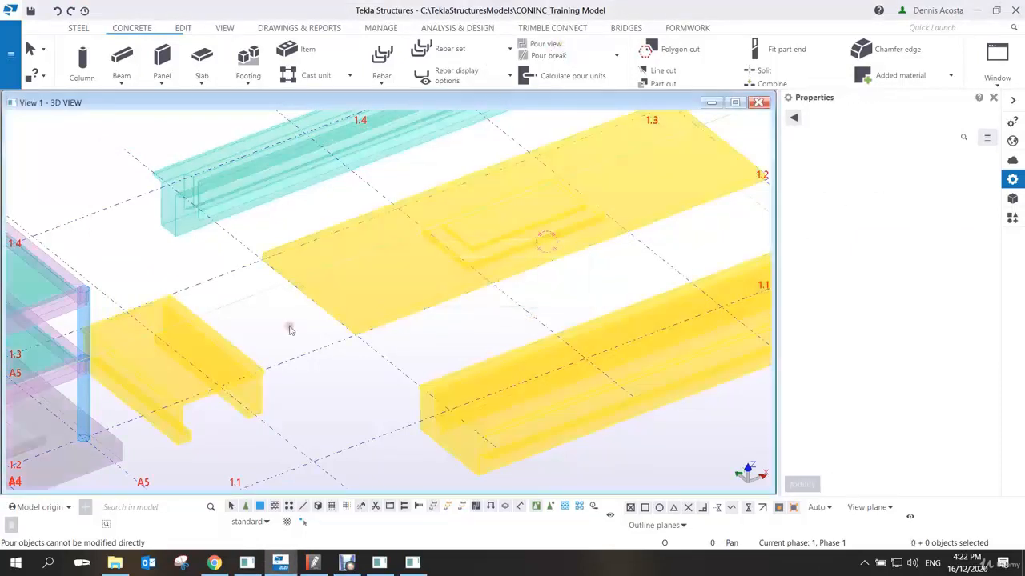
# Change the profile of the new concrete beam between grid lines 1.3 and 1.2 to 800*500.
pyautogui.click(274, 382)
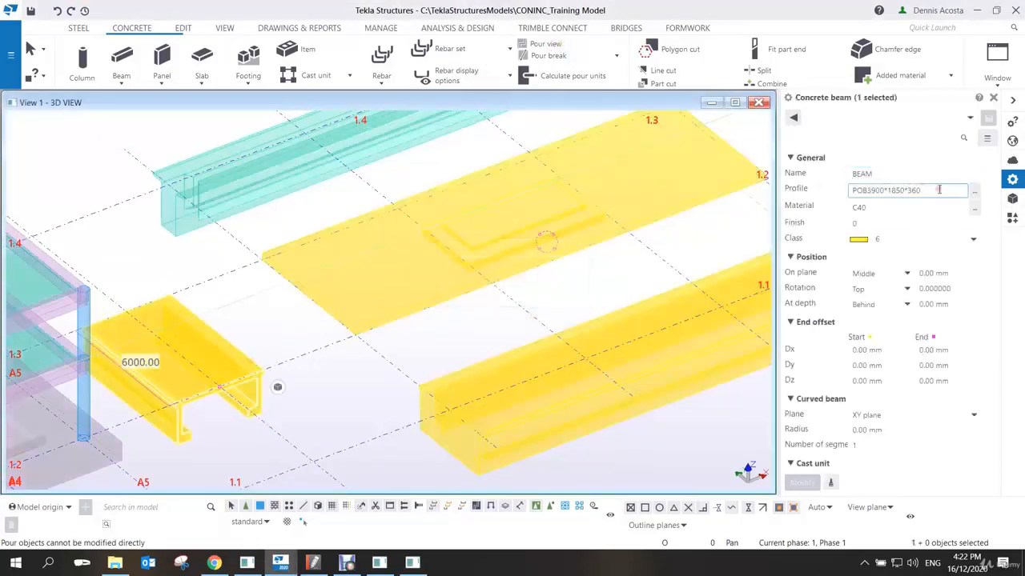
pyautogui.click(939, 190)
pyautogui.write('800')
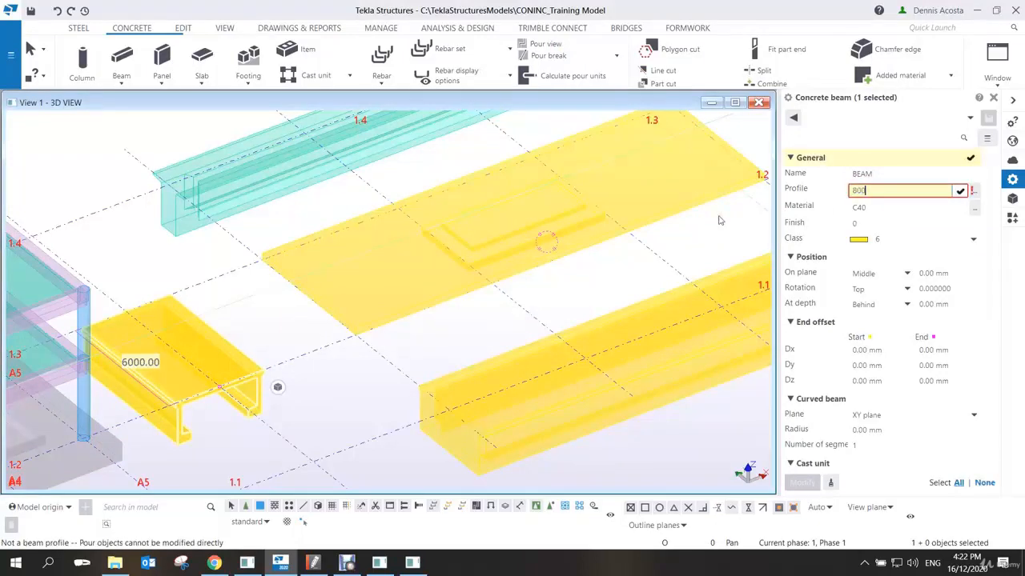
pyautogui.write('*')
pyautogui.middleClick(721, 220)
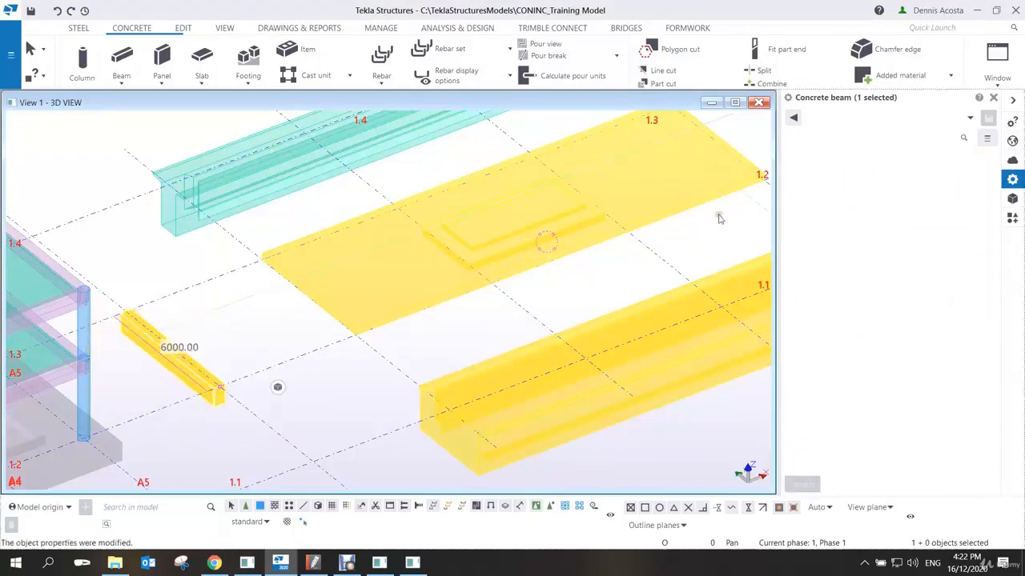
# Set the bar size to 20 for a longitudinal rebar set in the 800*500 beam.
pyautogui.scroll(4, 207, 392)
pyautogui.moveTo(203, 391); pyautogui.dragTo(481, 382, button='middle')
pyautogui.scroll(-2, 373, 389)
pyautogui.scroll(3, 355, 382)
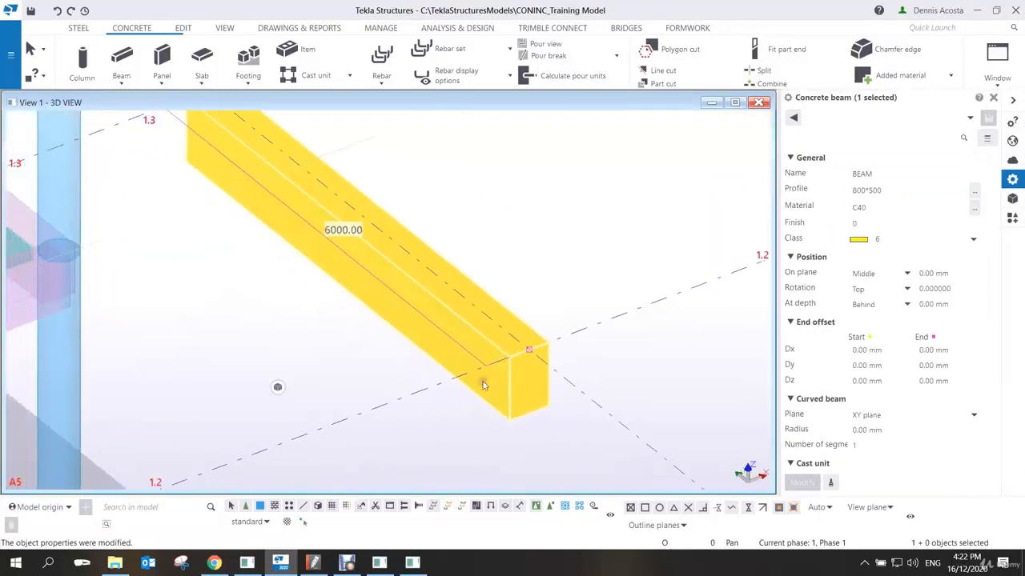
pyautogui.moveTo(473, 254); pyautogui.dragTo(473, 289, button='middle')
pyautogui.click(509, 50)
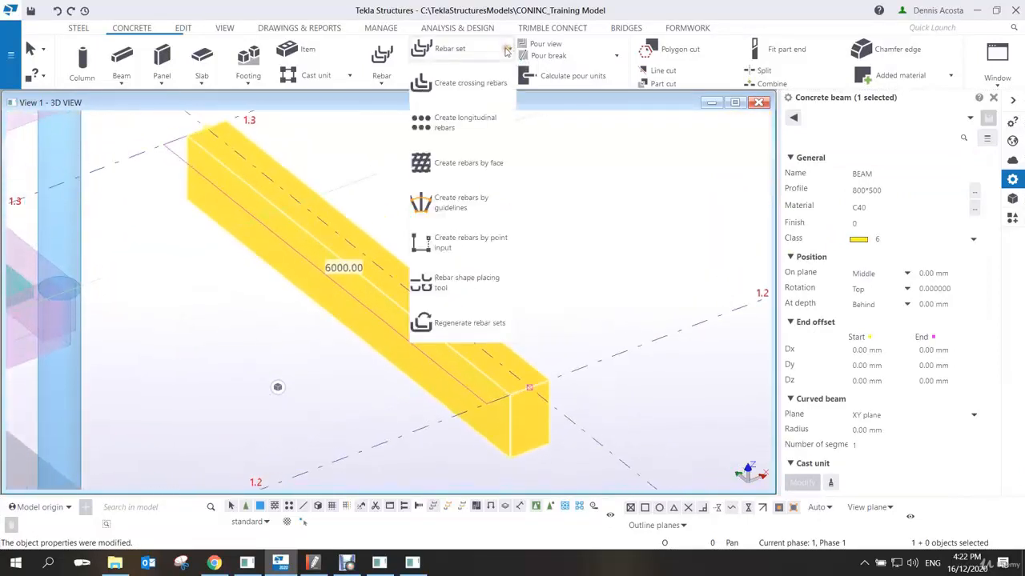
pyautogui.click(476, 121)
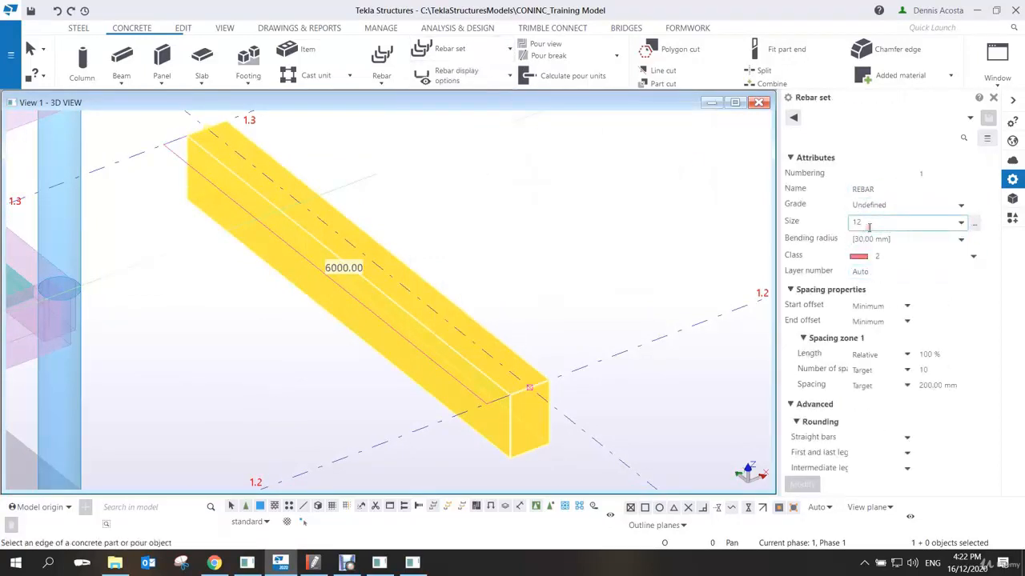
pyautogui.click(909, 223)
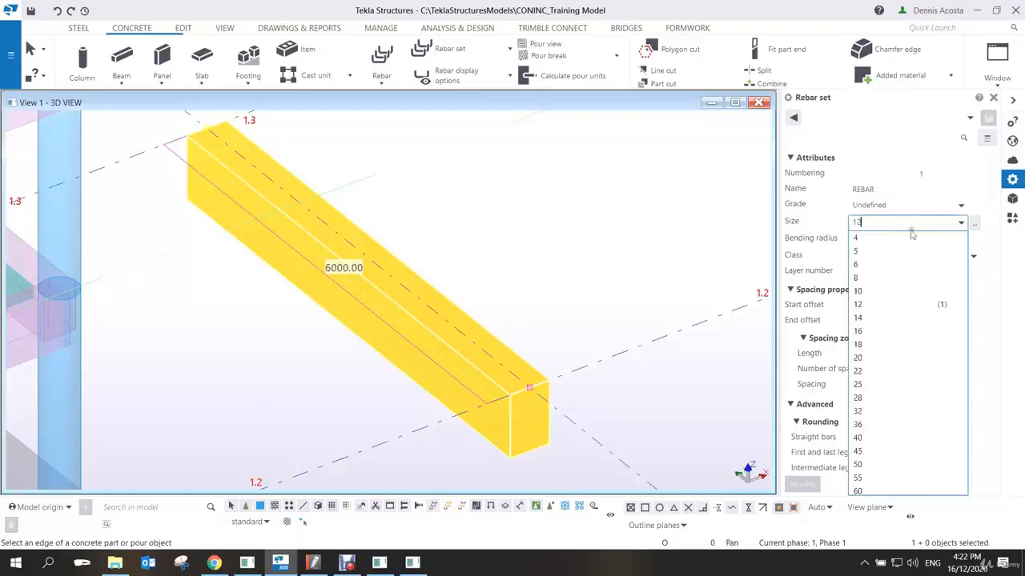
pyautogui.click(876, 358)
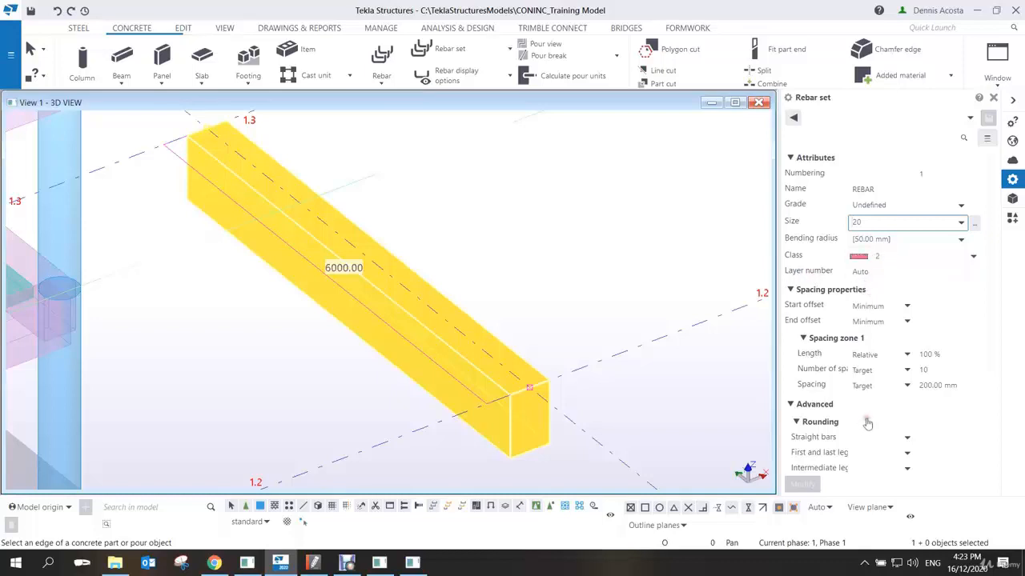
pyautogui.scroll(-3, 872, 426)
pyautogui.scroll(3, 873, 426)
# Create longitudinal rebars along the top and bottom faces of the 800*500 beam.
pyautogui.click(497, 50)
pyautogui.click(462, 125)
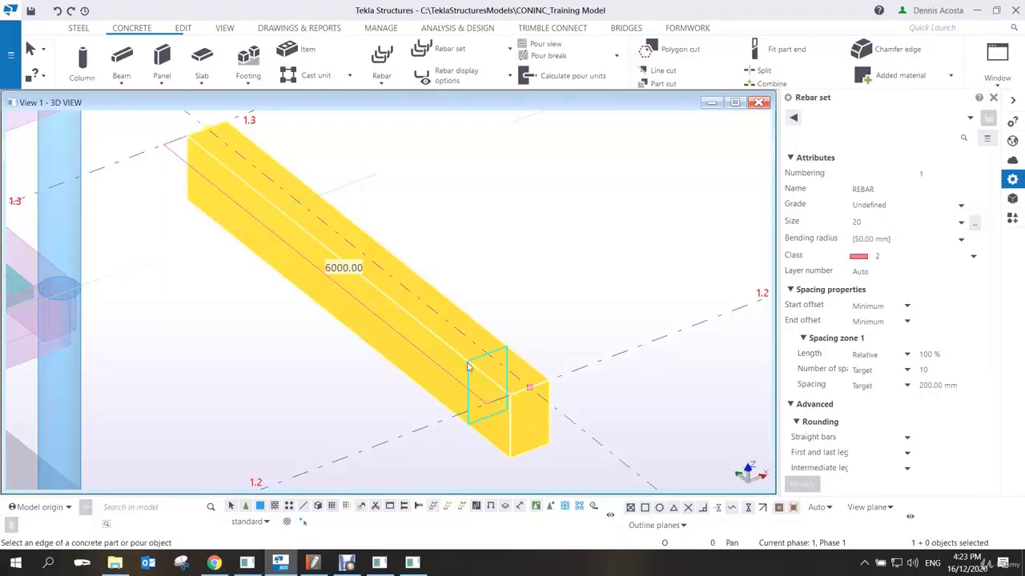
pyautogui.scroll(2, 468, 367)
pyautogui.moveTo(468, 367); pyautogui.dragTo(469, 261, button='middle')
pyautogui.click(468, 262)
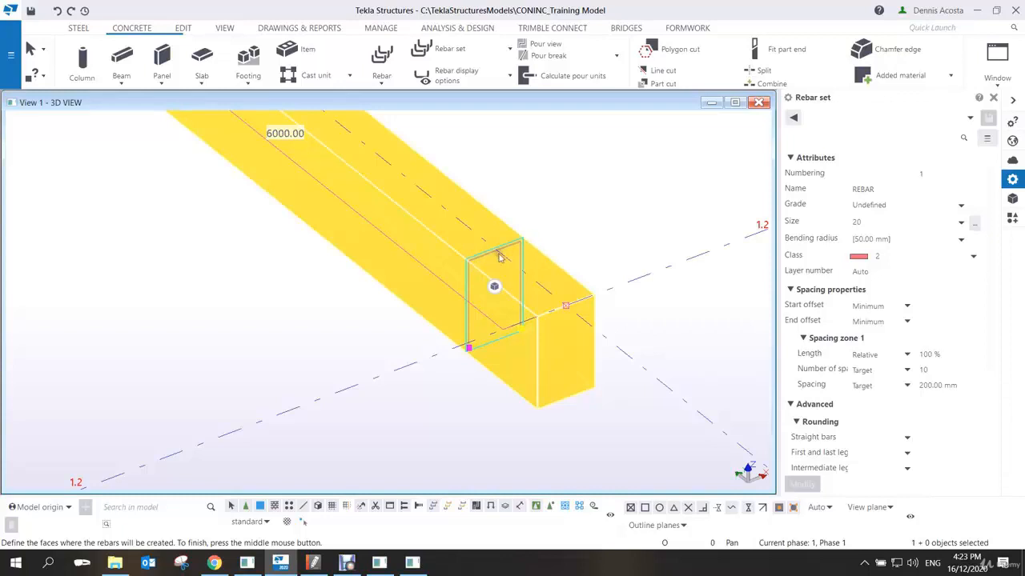
pyautogui.click(496, 342)
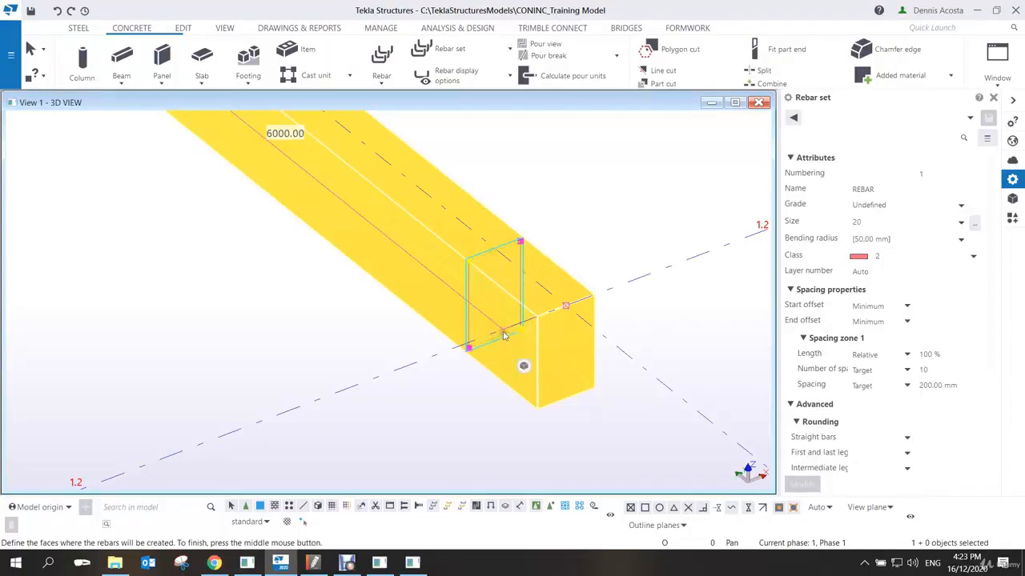
pyautogui.middleClick(638, 220)
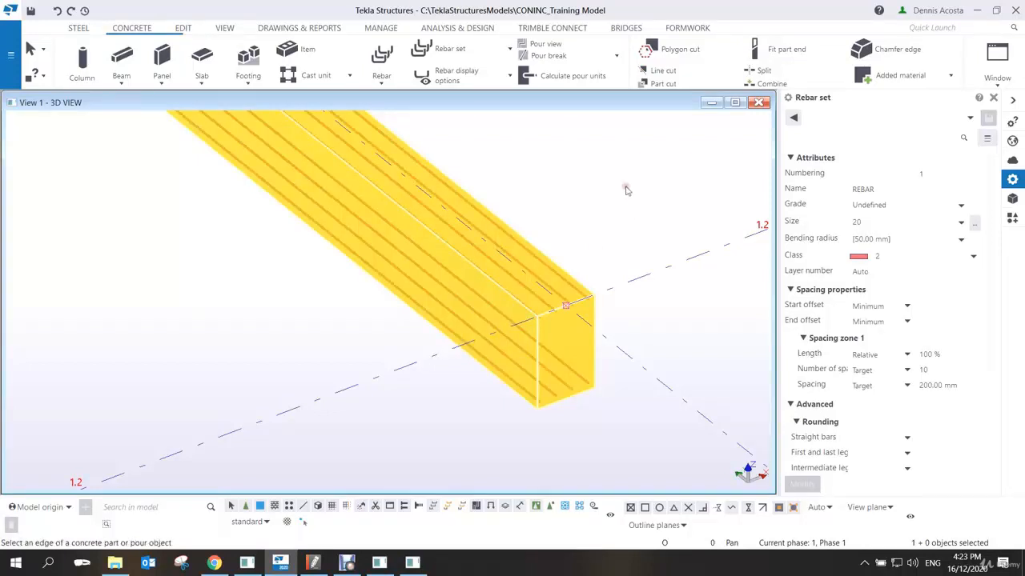
pyautogui.rightClick(627, 191)
pyautogui.click(644, 195)
# Set up a crossing rebar set for the beam with bar size 8 and class 4.
pyautogui.click(619, 397)
pyautogui.scroll(2, 619, 396)
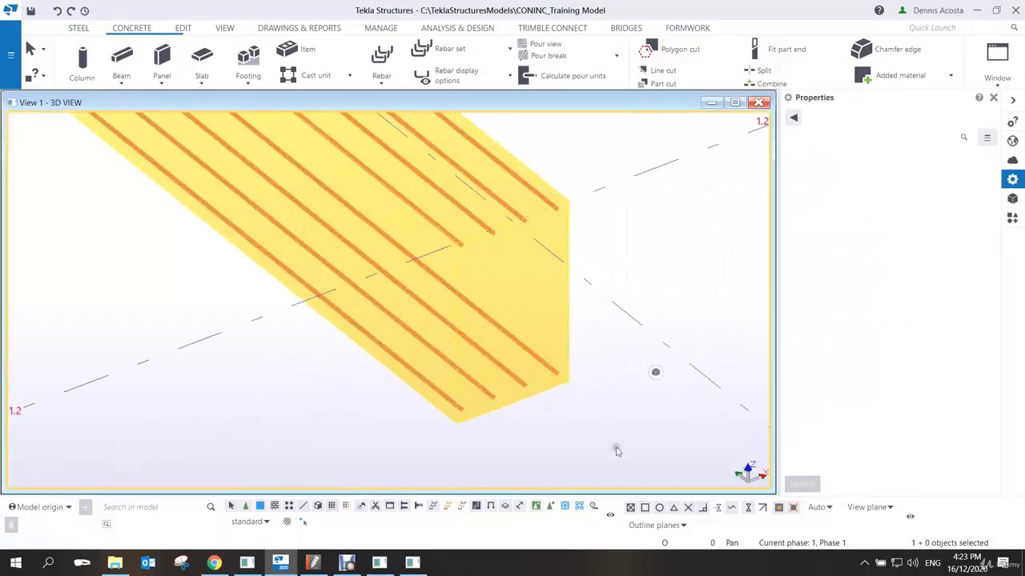
pyautogui.scroll(-2, 616, 451)
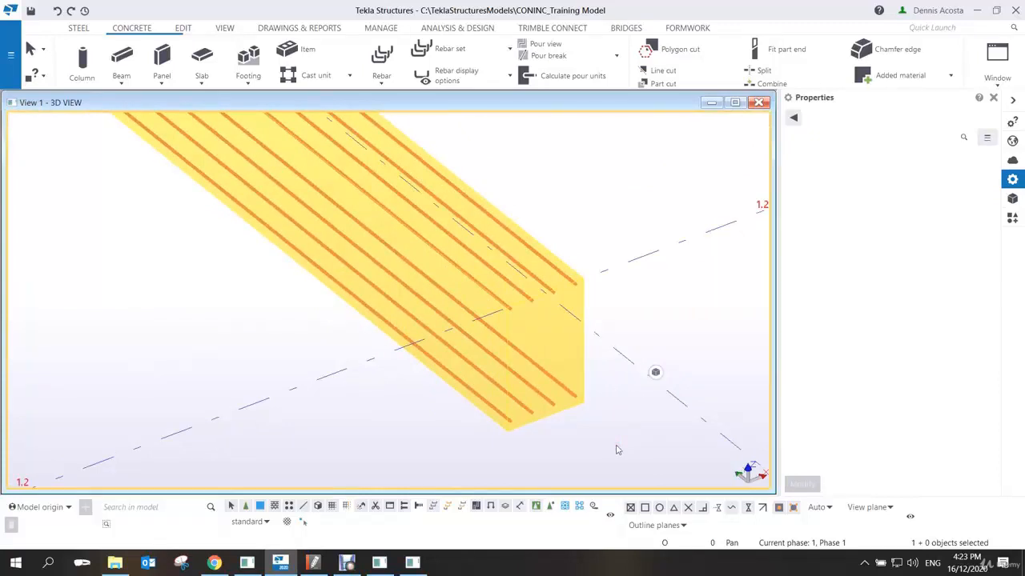
pyautogui.scroll(-2, 616, 450)
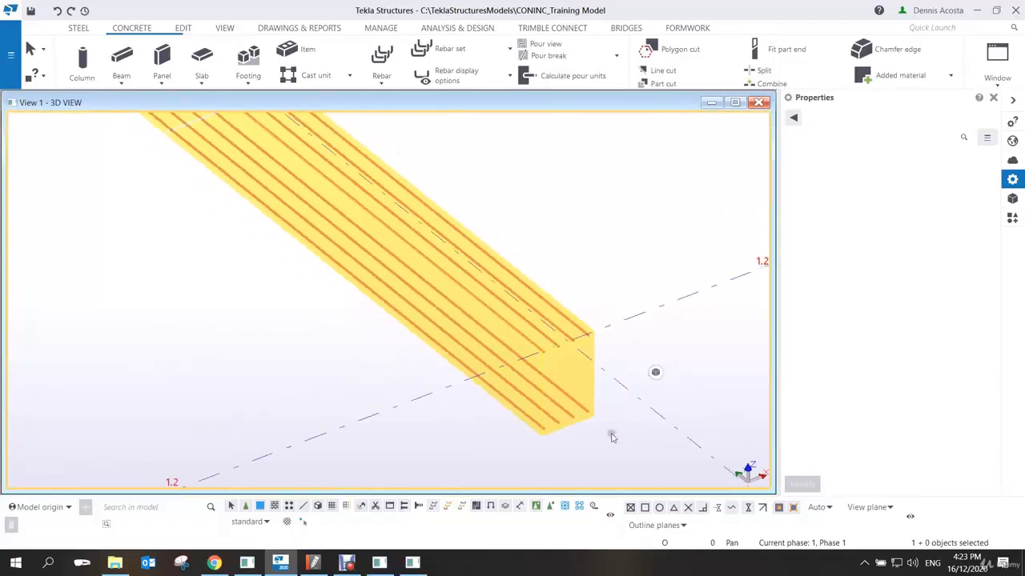
pyautogui.click(510, 51)
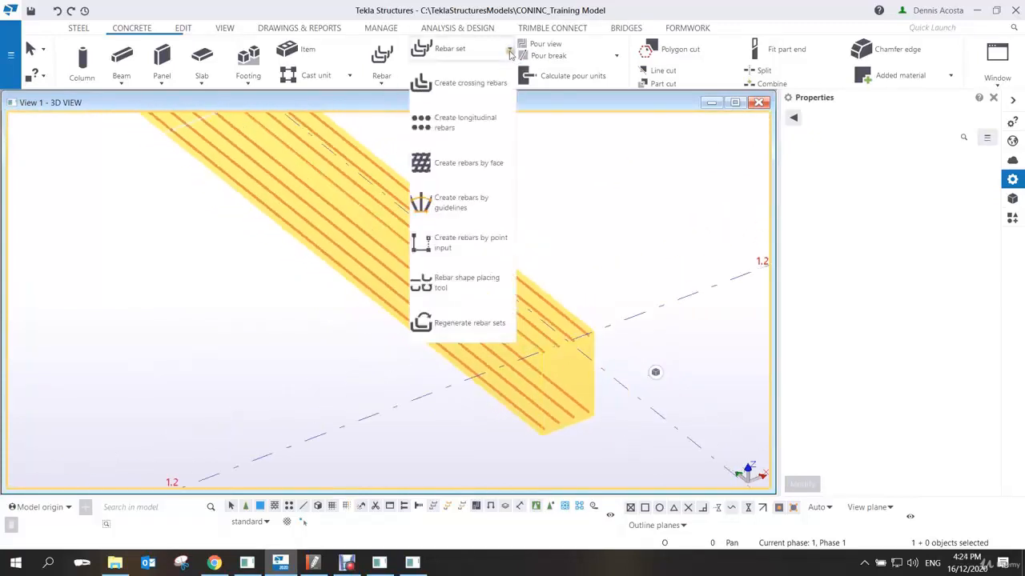
pyautogui.click(455, 84)
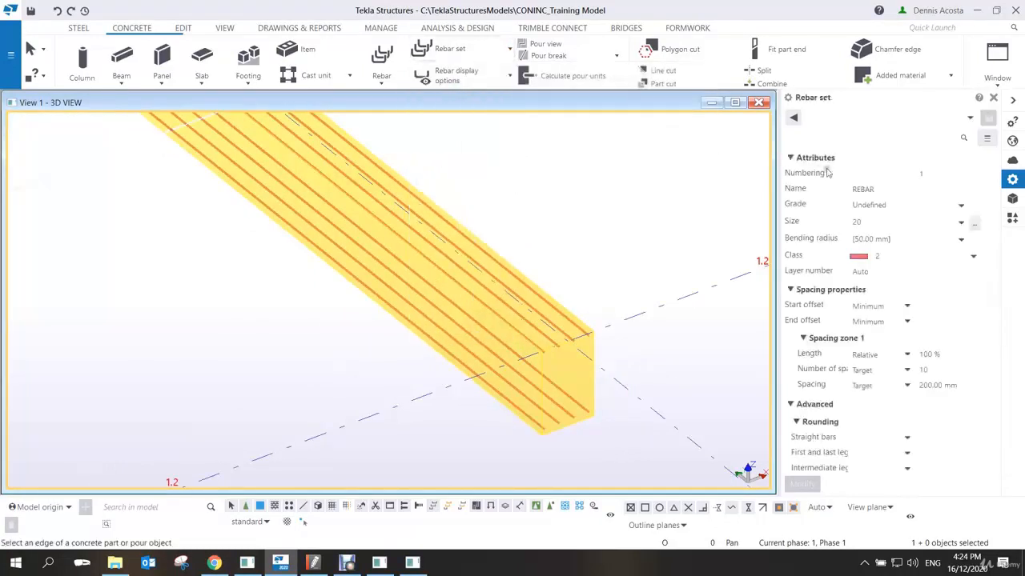
pyautogui.click(897, 221)
pyautogui.click(856, 278)
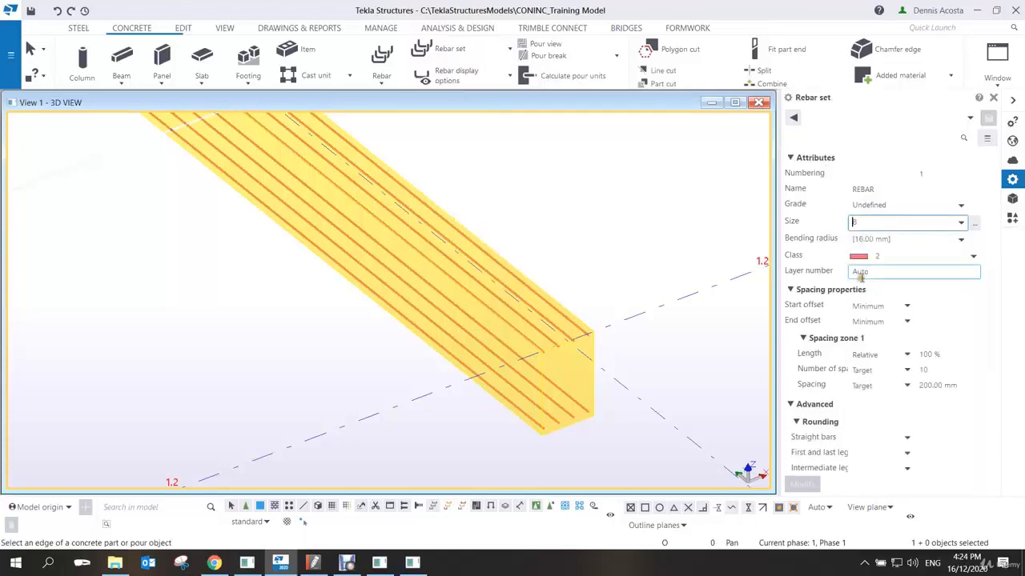
pyautogui.click(900, 257)
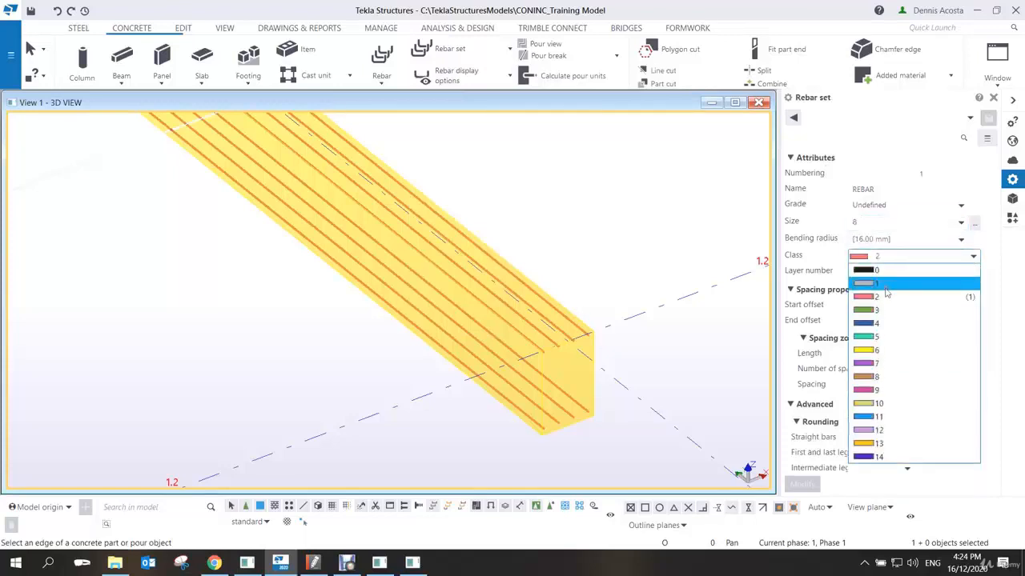
pyautogui.click(870, 324)
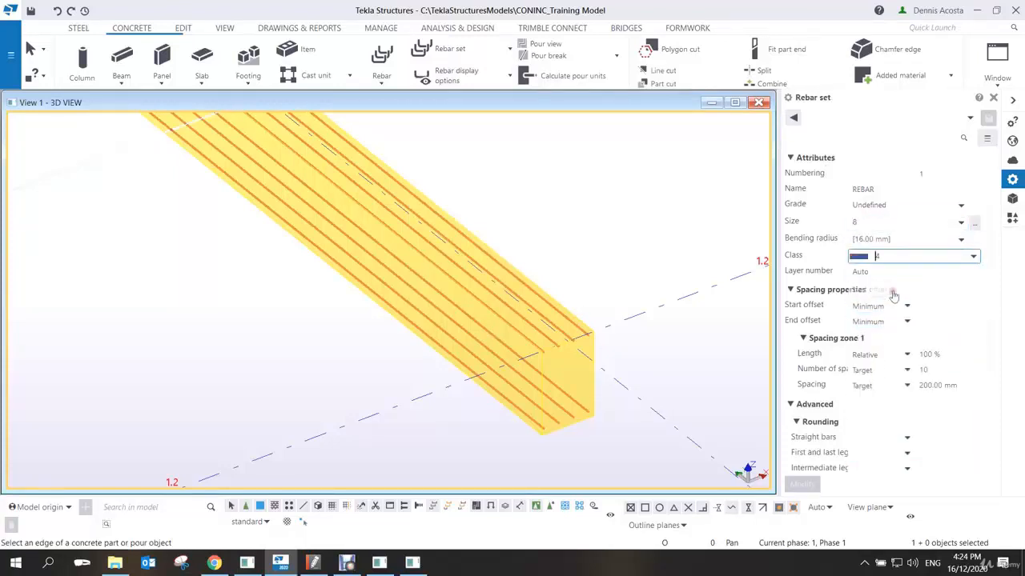
# Create the crossing rebar set around all four faces of the 800*500 beam's cross-section near grid line 1.2 and end the command.
pyautogui.click(485, 304)
pyautogui.scroll(3, 488, 296)
pyautogui.click(489, 293)
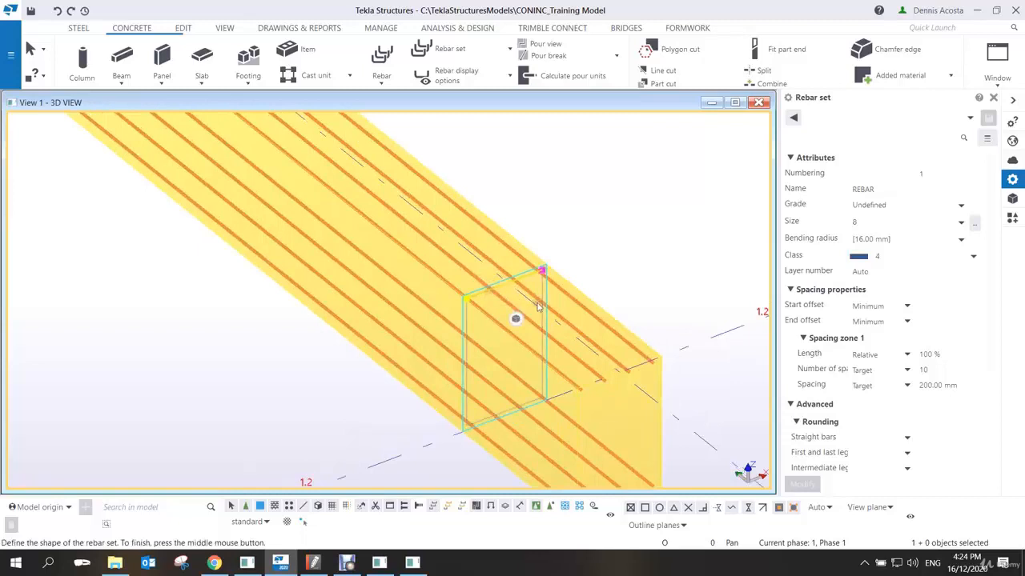
pyautogui.click(542, 309)
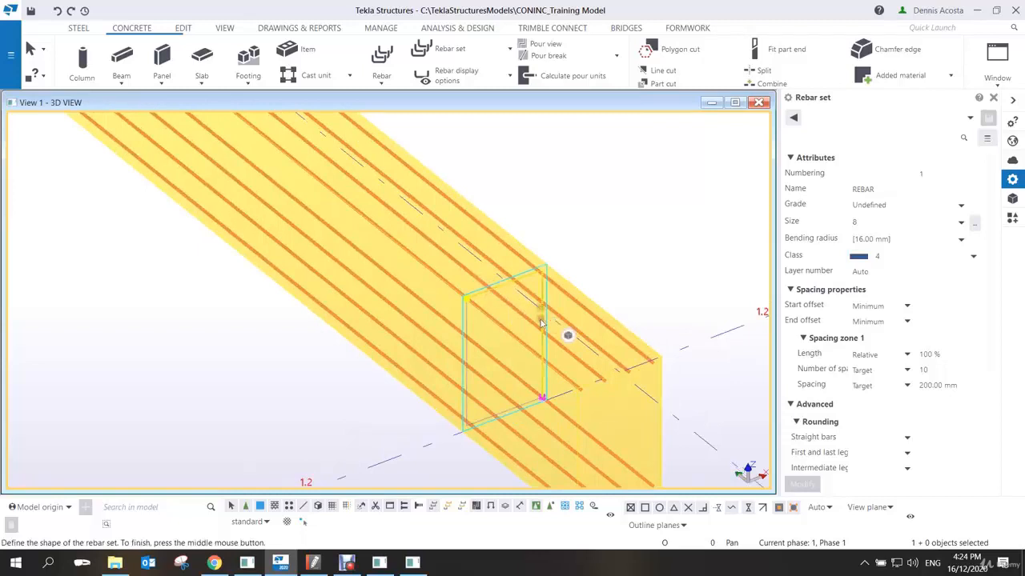
pyautogui.click(510, 409)
pyautogui.click(468, 353)
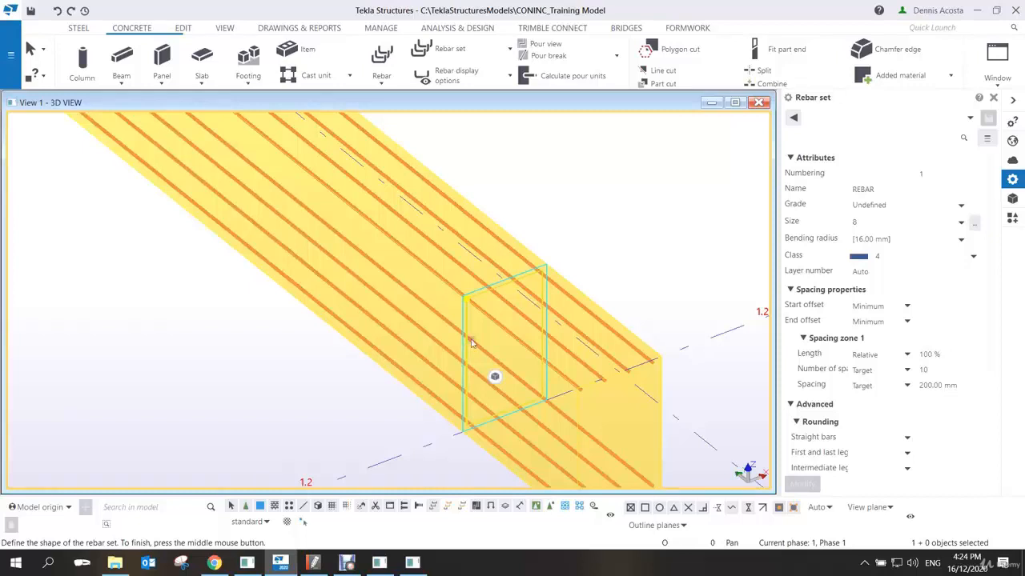
pyautogui.middleClick(587, 194)
pyautogui.rightClick(596, 186)
pyautogui.click(616, 188)
# Examine the stirrups and their layering relative to the longitudinal bars at the end of the 800*500 beam.
pyautogui.scroll(6, 613, 326)
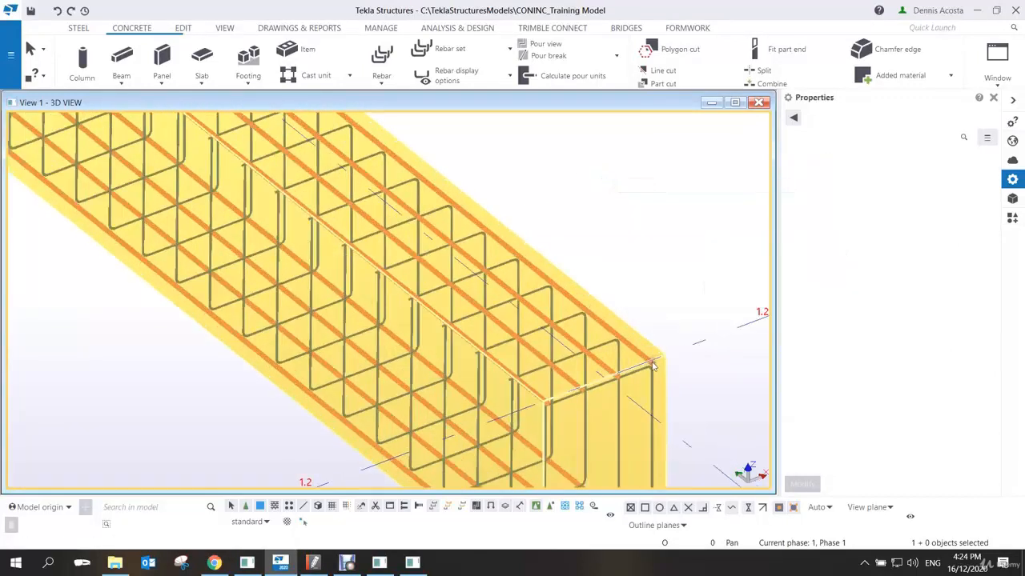
pyautogui.scroll(-6, 565, 274)
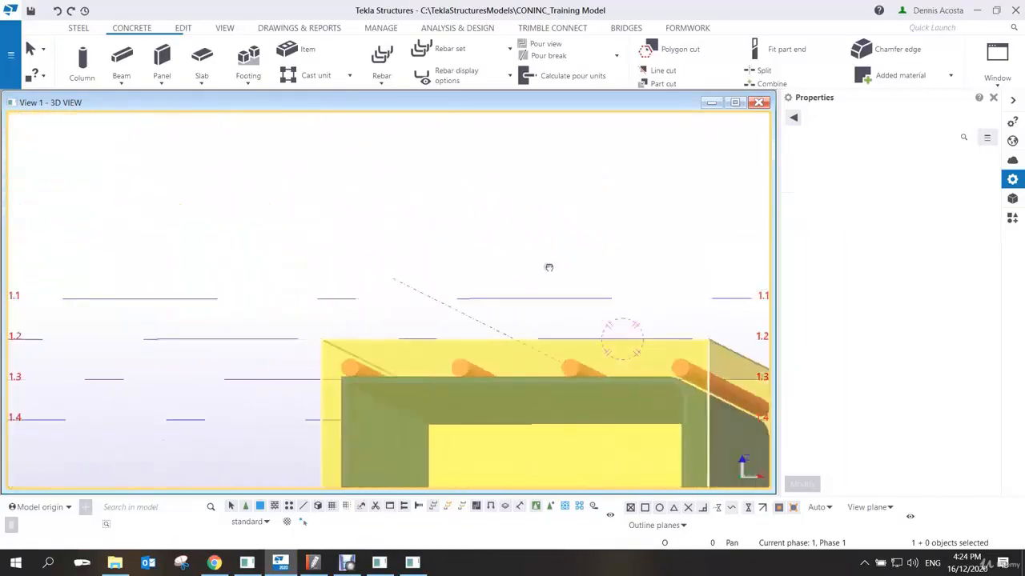
pyautogui.scroll(3, 546, 267)
pyautogui.scroll(6, 633, 284)
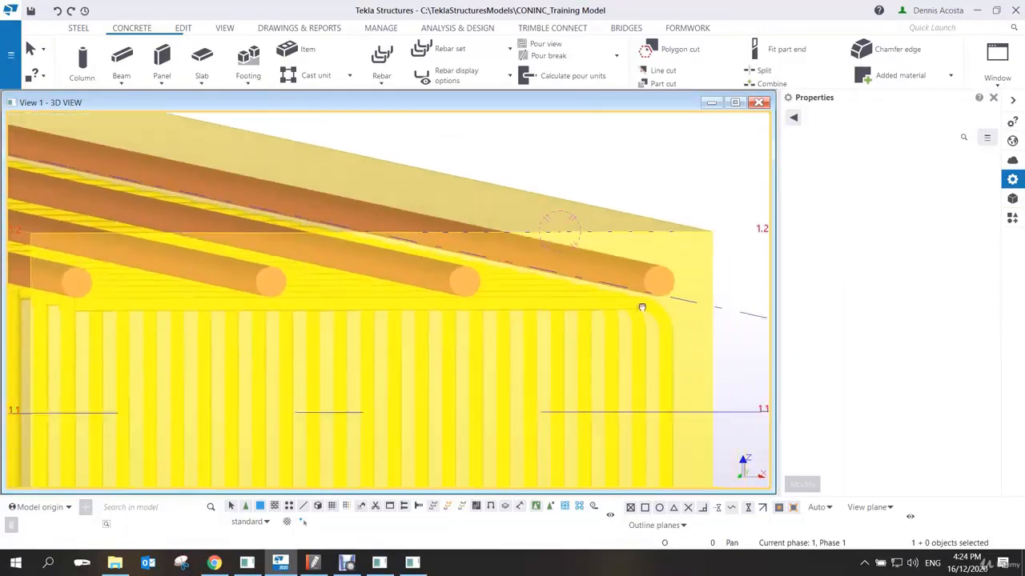
pyautogui.scroll(-4, 640, 288)
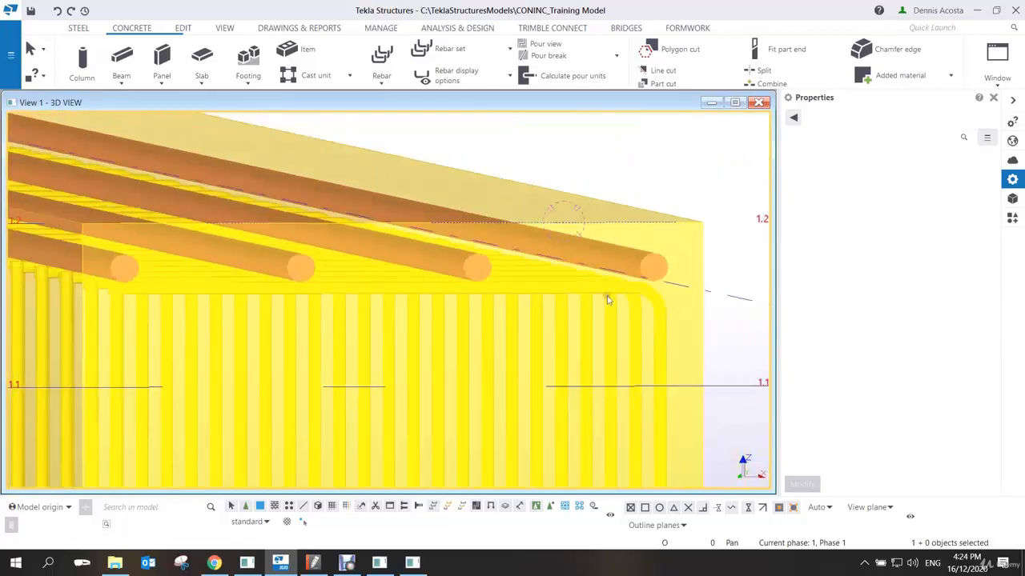
pyautogui.scroll(-1, 561, 304)
pyautogui.keyDown('ctrl'); pyautogui.moveTo(542, 307); pyautogui.dragTo(595, 449, button='middle'); pyautogui.keyUp('ctrl')
pyautogui.scroll(-4, 539, 267)
pyautogui.scroll(-2, 550, 296)
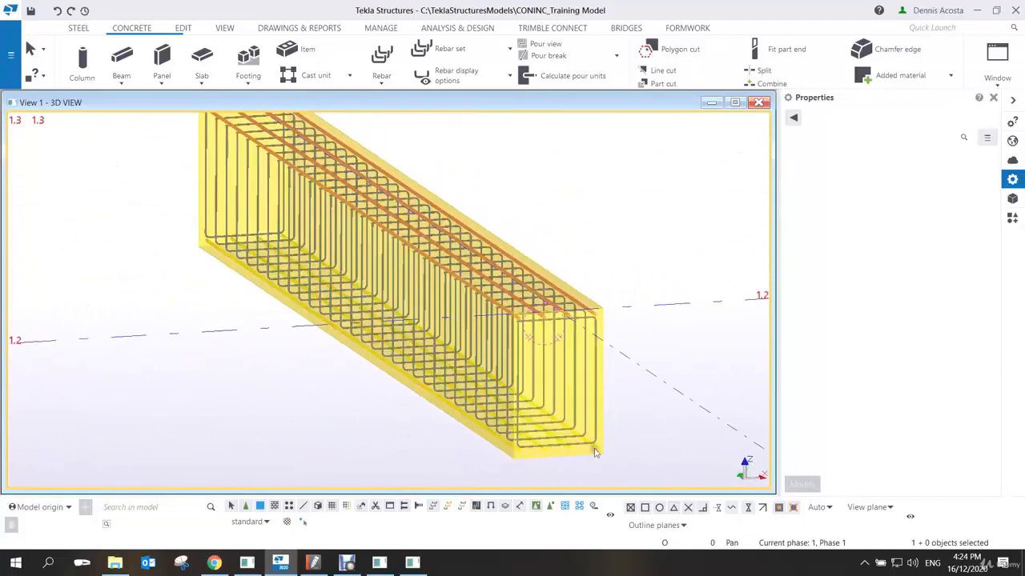
pyautogui.scroll(4, 577, 400)
pyautogui.scroll(4, 551, 357)
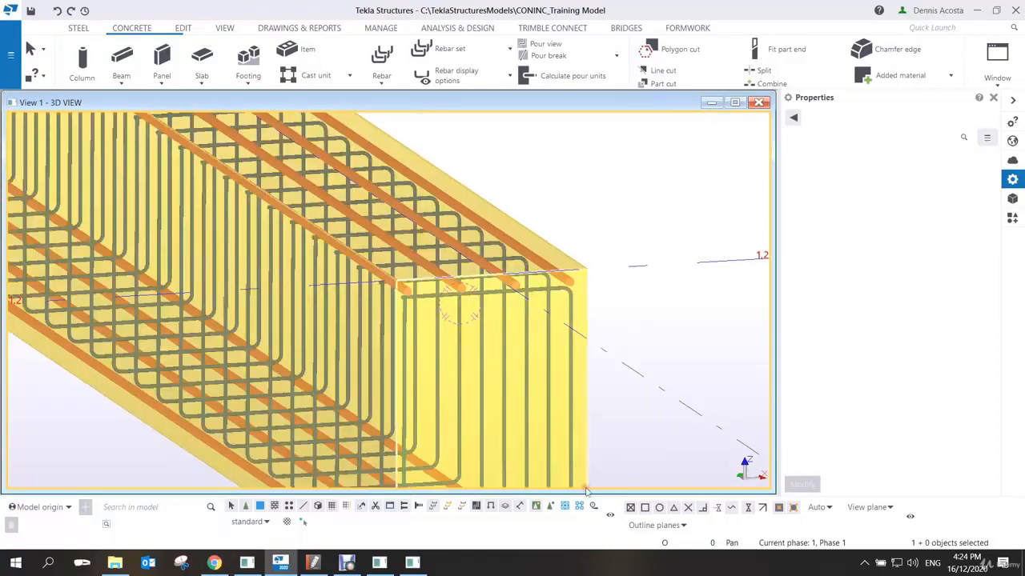
pyautogui.moveTo(431, 374); pyautogui.dragTo(430, 346, button='middle')
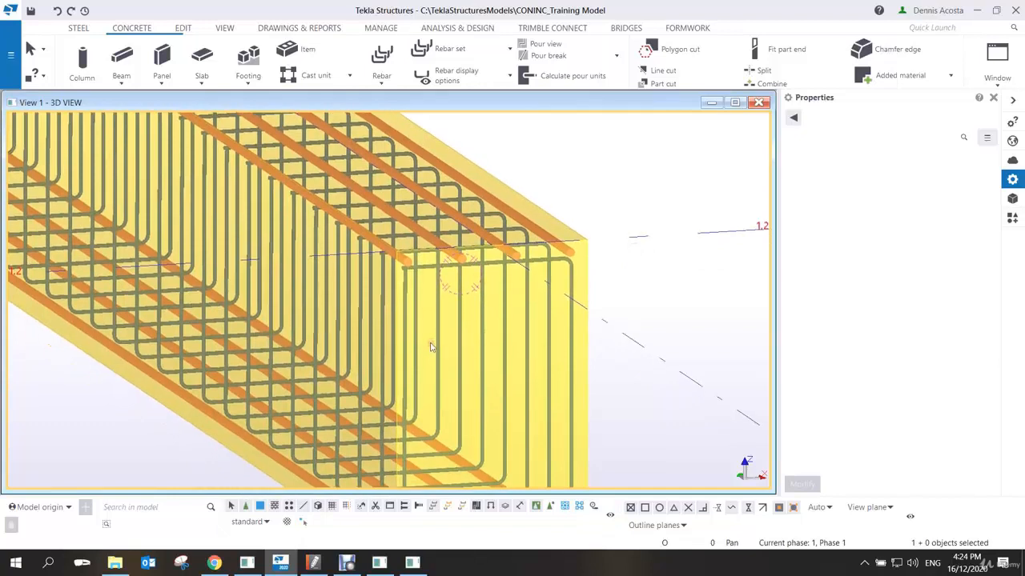
pyautogui.scroll(-2, 430, 346)
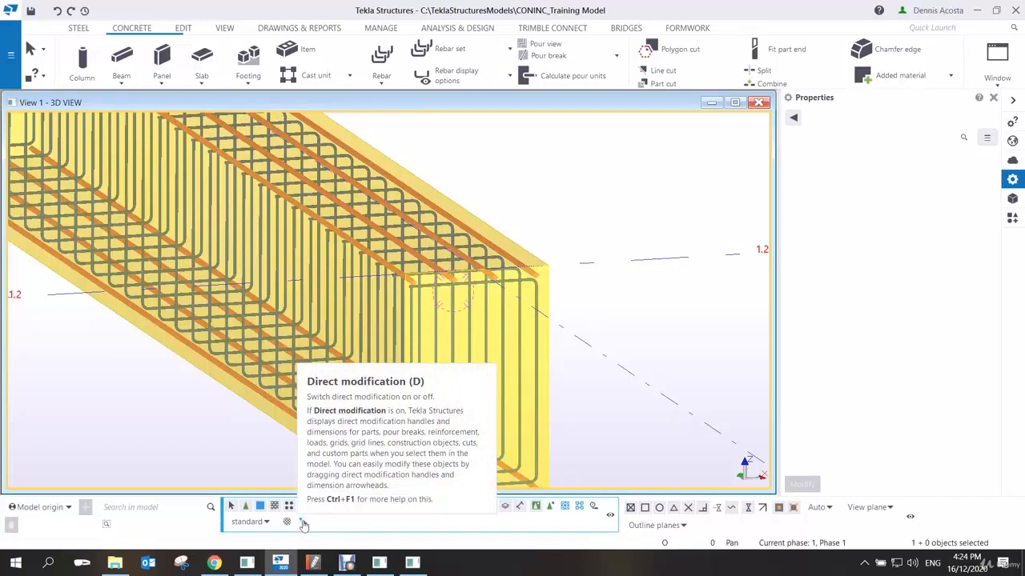
# Move the crossing rebar set to the outermost layer so the stirrups enclose the longitudinal bars.
pyautogui.click(521, 287)
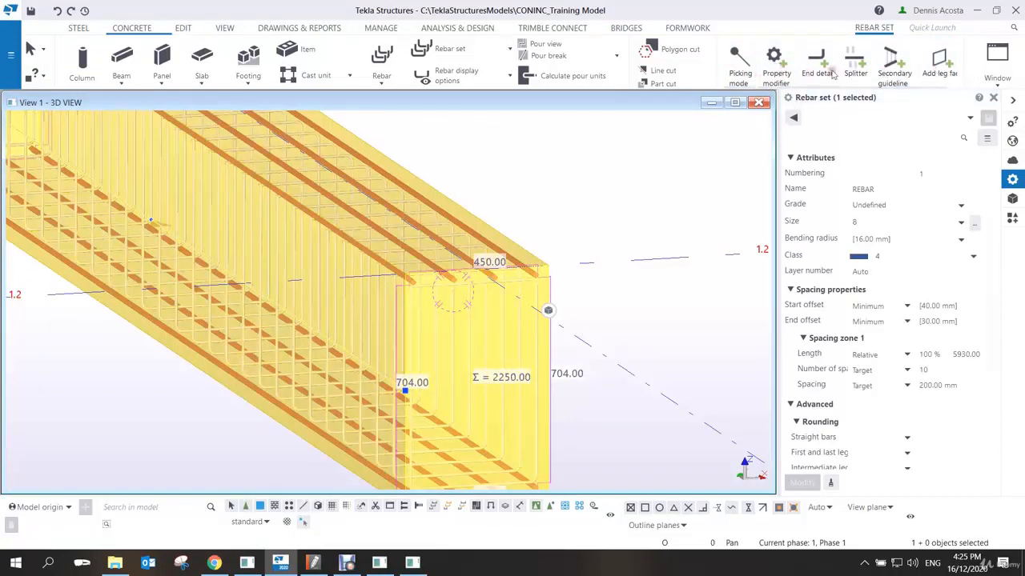
pyautogui.click(548, 310)
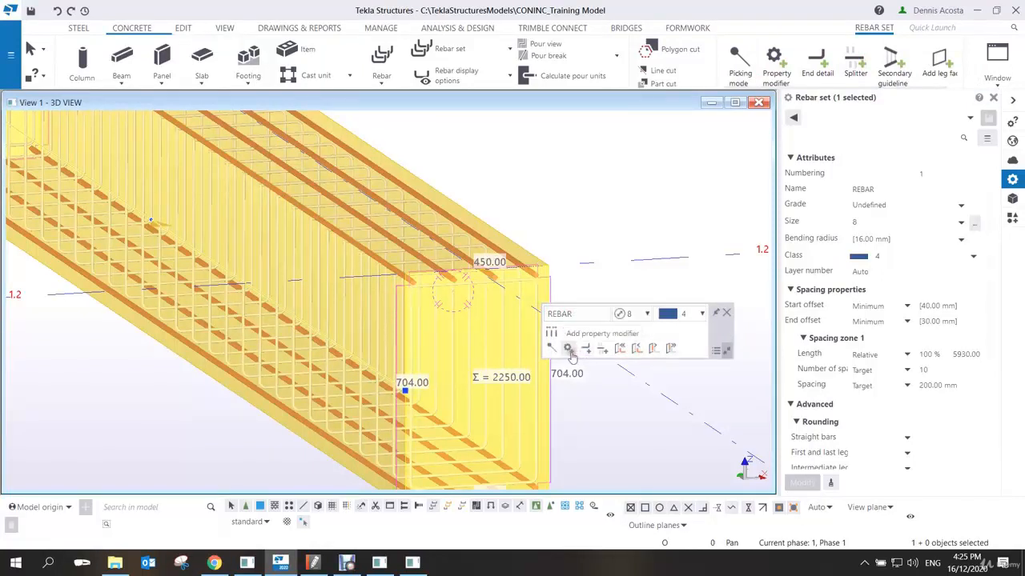
pyautogui.click(582, 334)
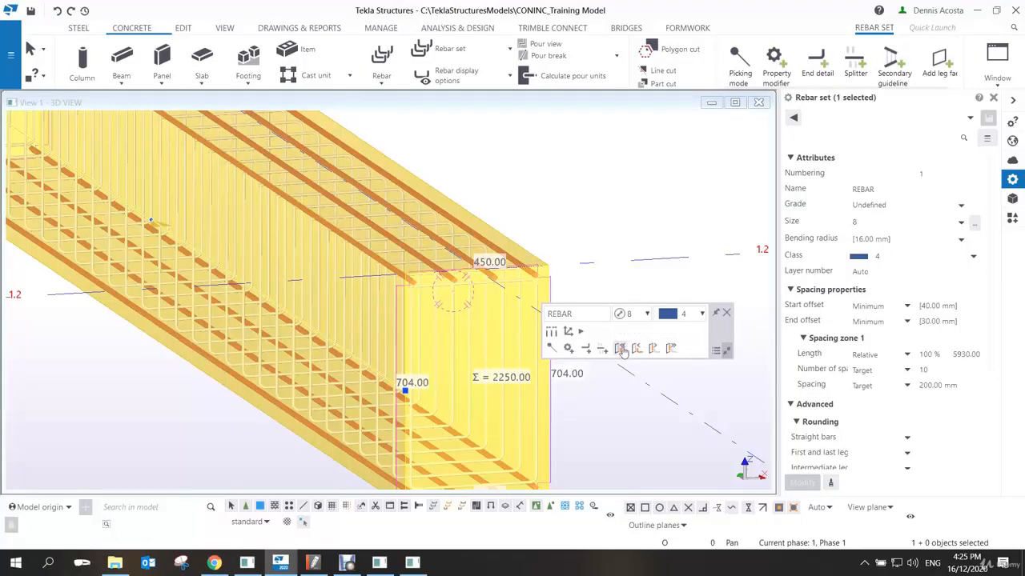
pyautogui.click(622, 352)
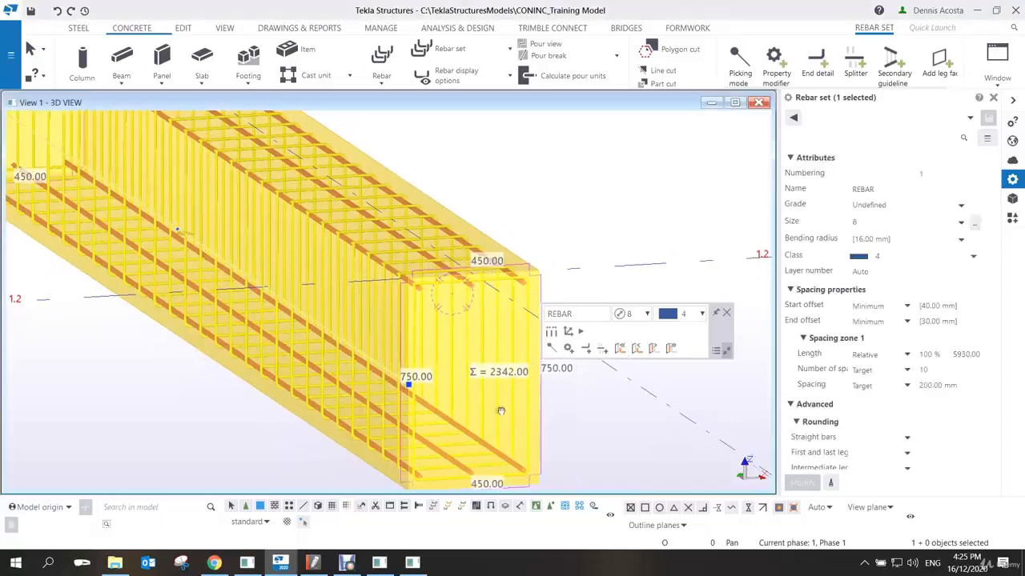
pyautogui.scroll(6, 500, 411)
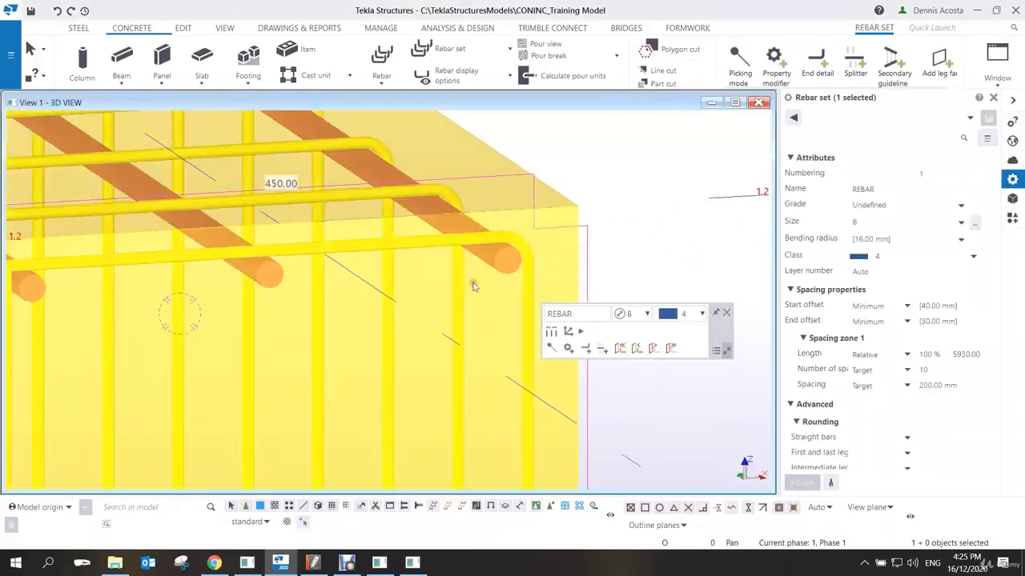
pyautogui.scroll(-2, 473, 286)
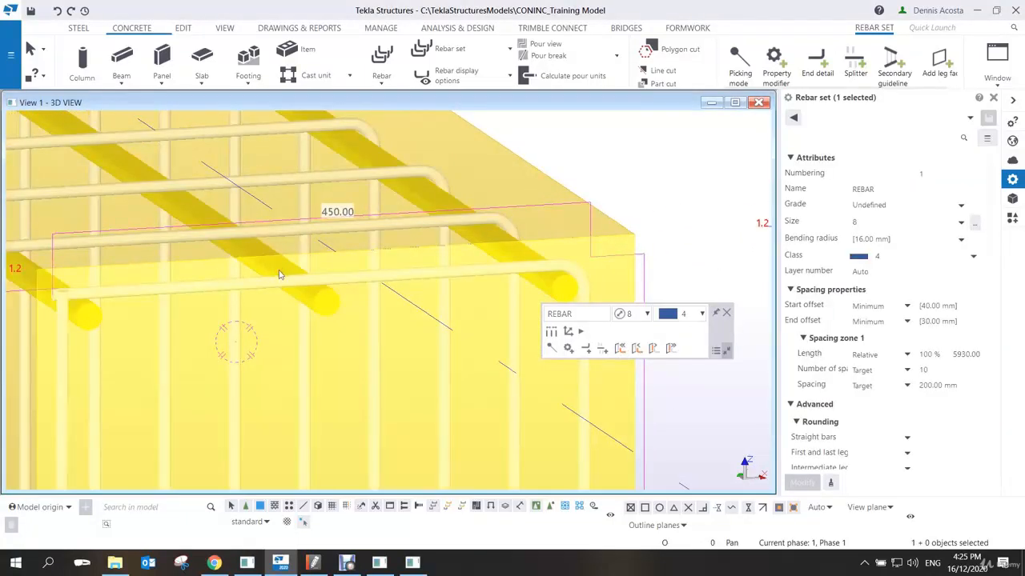
pyautogui.scroll(-4, 279, 275)
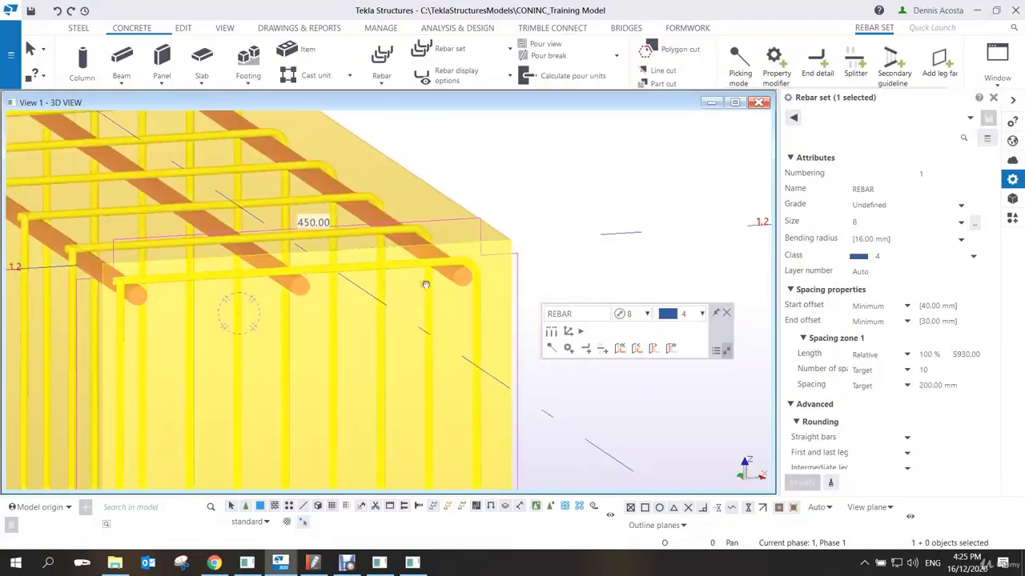
# Add end detail modifiers with standard 90-degree hooks to both stirrup ends at the beam's open upper corner.
pyautogui.scroll(2, 512, 277)
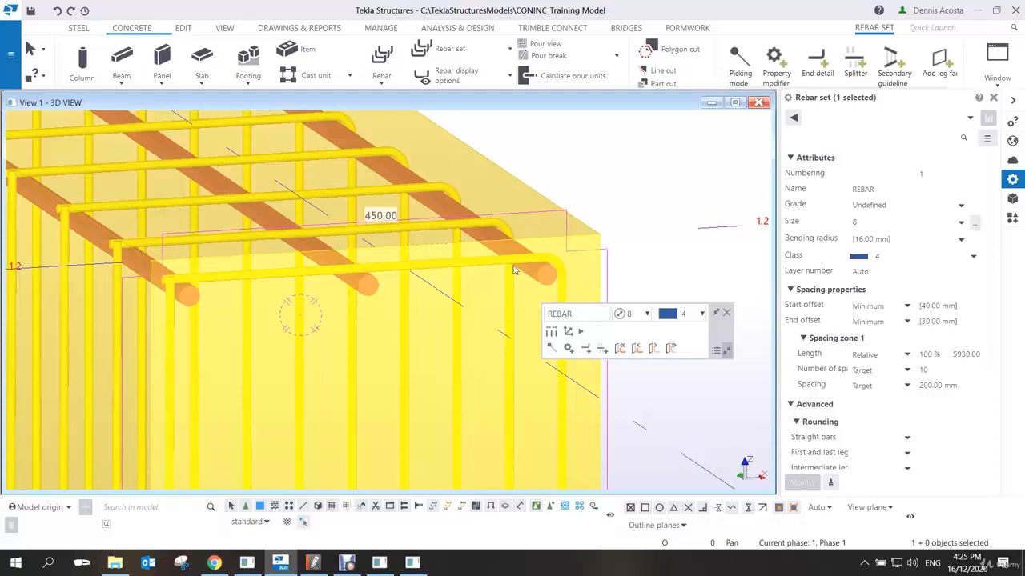
pyautogui.scroll(-1, 494, 270)
pyautogui.scroll(5, 238, 279)
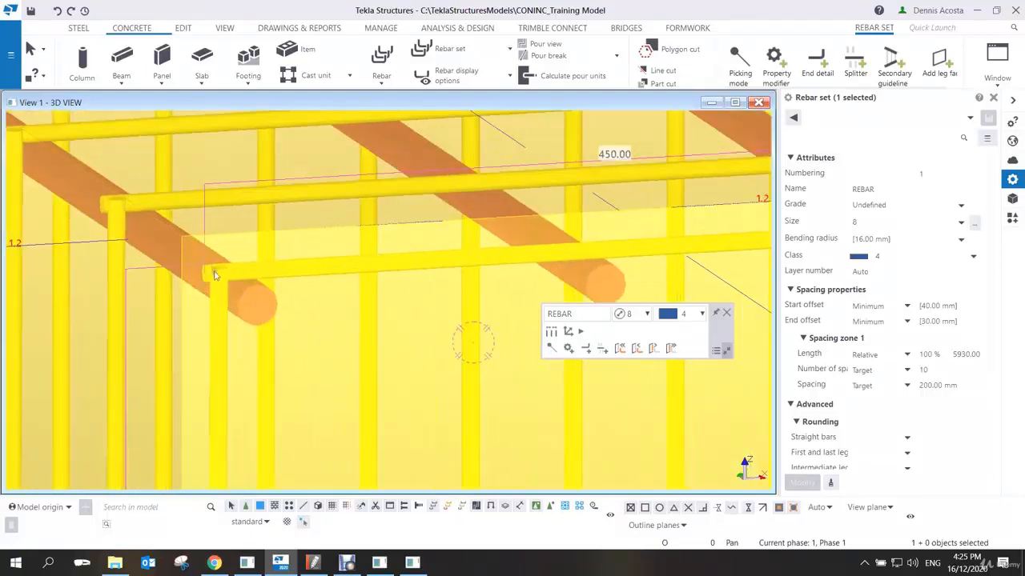
pyautogui.scroll(-4, 215, 274)
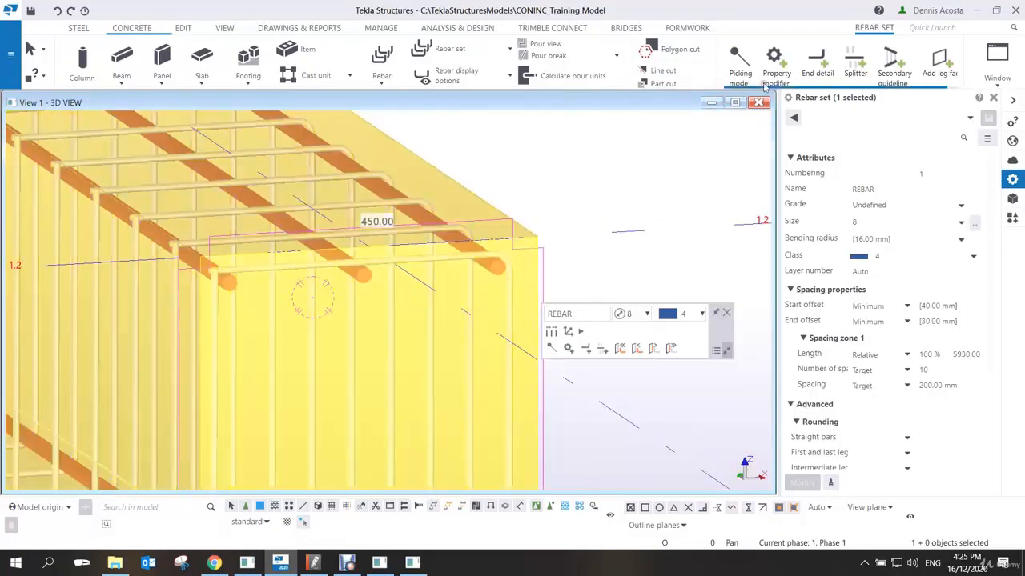
pyautogui.click(818, 65)
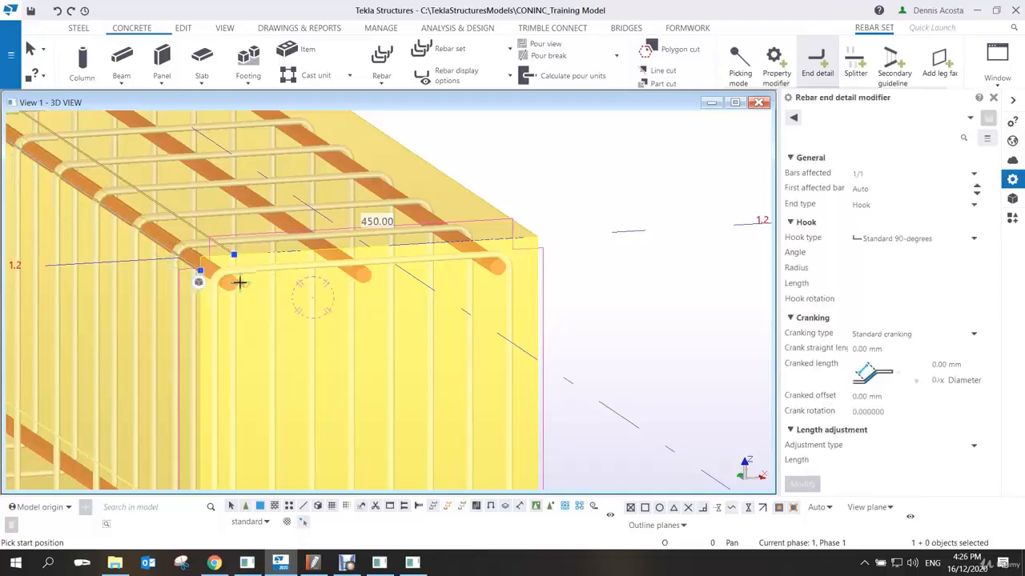
pyautogui.moveTo(170, 255); pyautogui.dragTo(515, 240, button='middle')
pyautogui.rightClick(544, 226)
pyautogui.click(559, 225)
pyautogui.scroll(5, 444, 221)
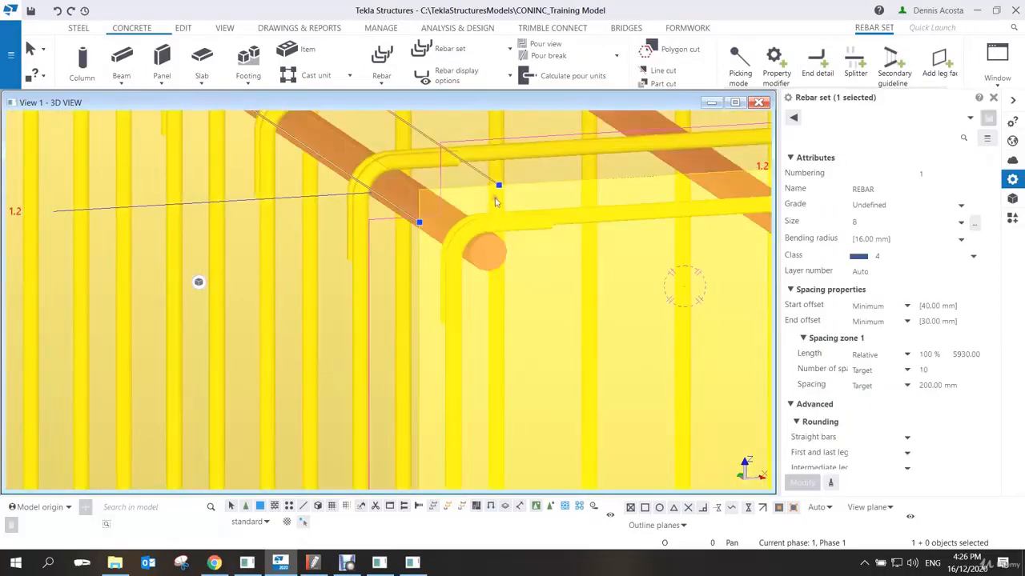
pyautogui.rightClick(488, 228)
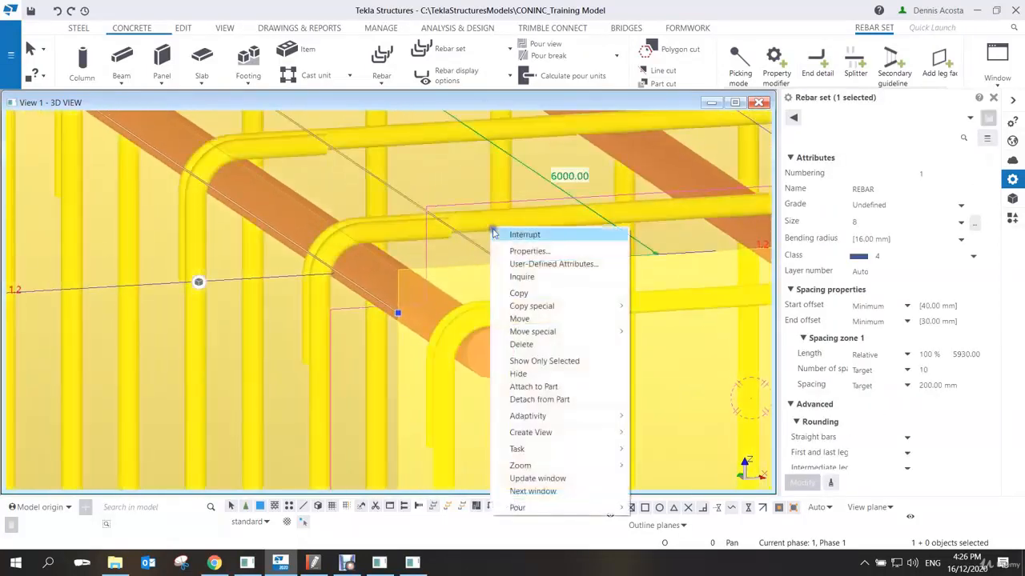
pyautogui.click(504, 233)
# Change the hook type of the end detail modifier along the beam's top face to Standard 135-degrees.
pyautogui.click(477, 249)
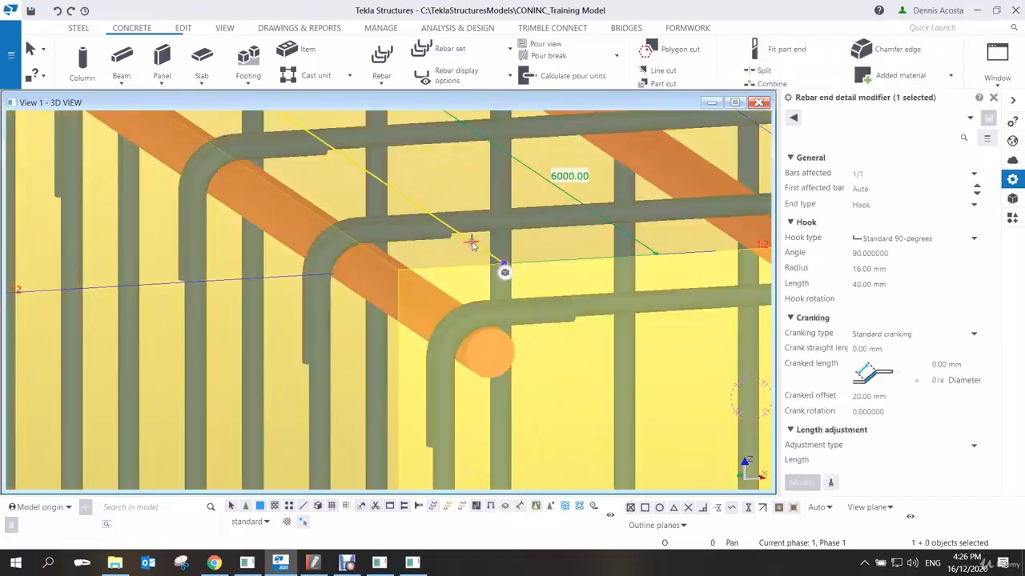
pyautogui.click(905, 241)
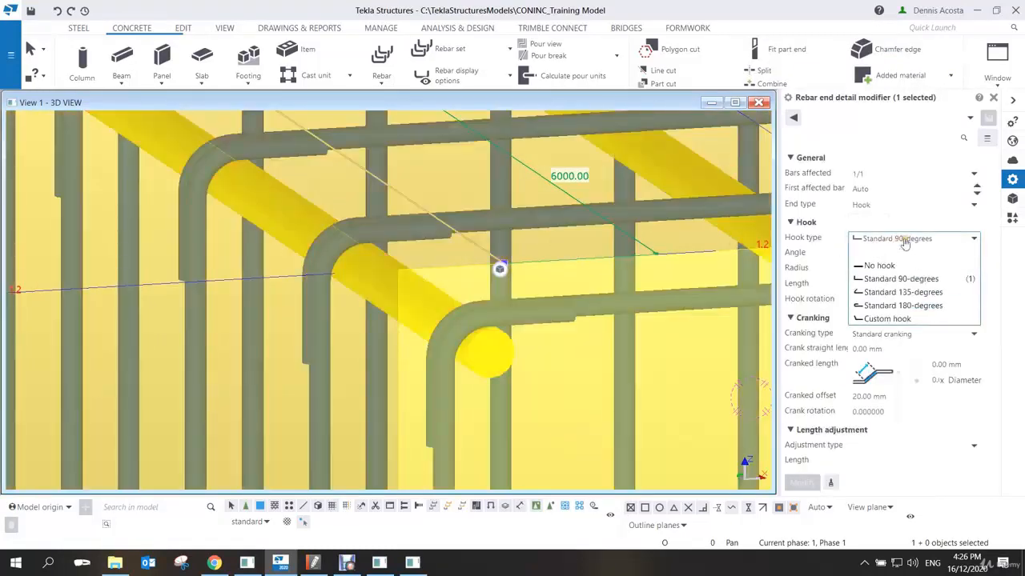
pyautogui.click(900, 292)
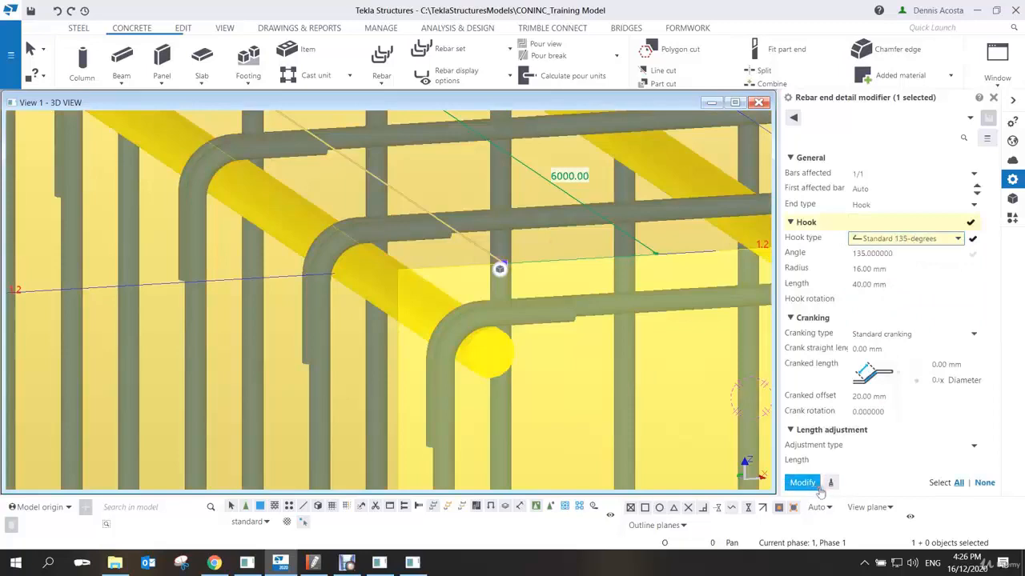
pyautogui.click(810, 483)
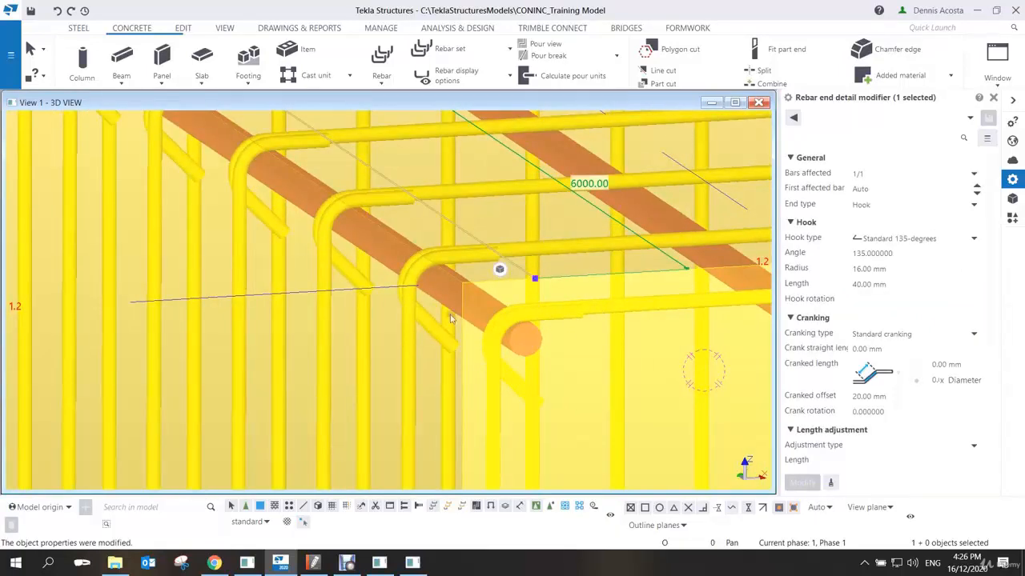
# Change the hook type of the second end detail modifier, at the beam's side face, to Standard 135-degrees.
pyautogui.click(428, 293)
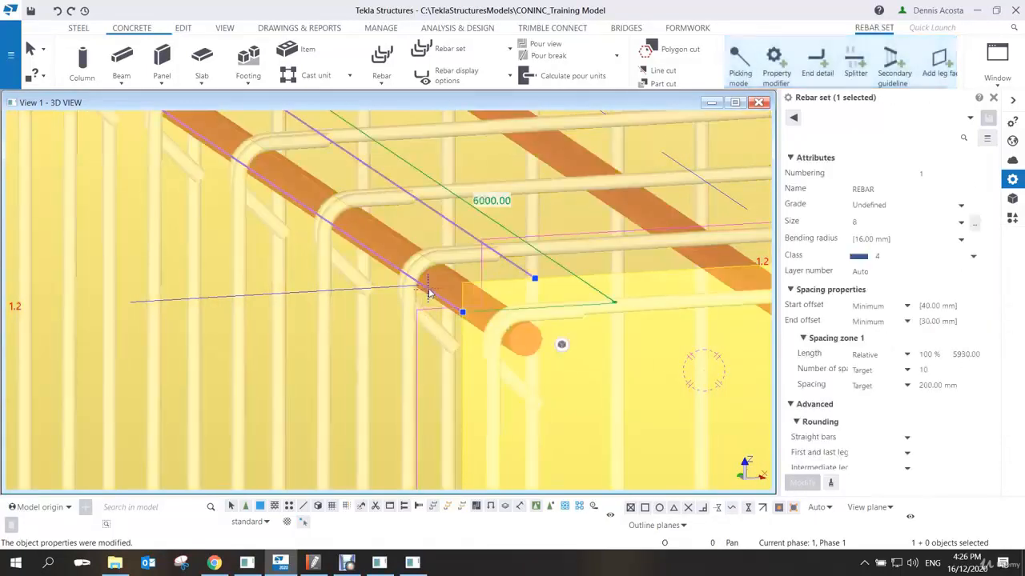
pyautogui.click(457, 315)
pyautogui.click(905, 239)
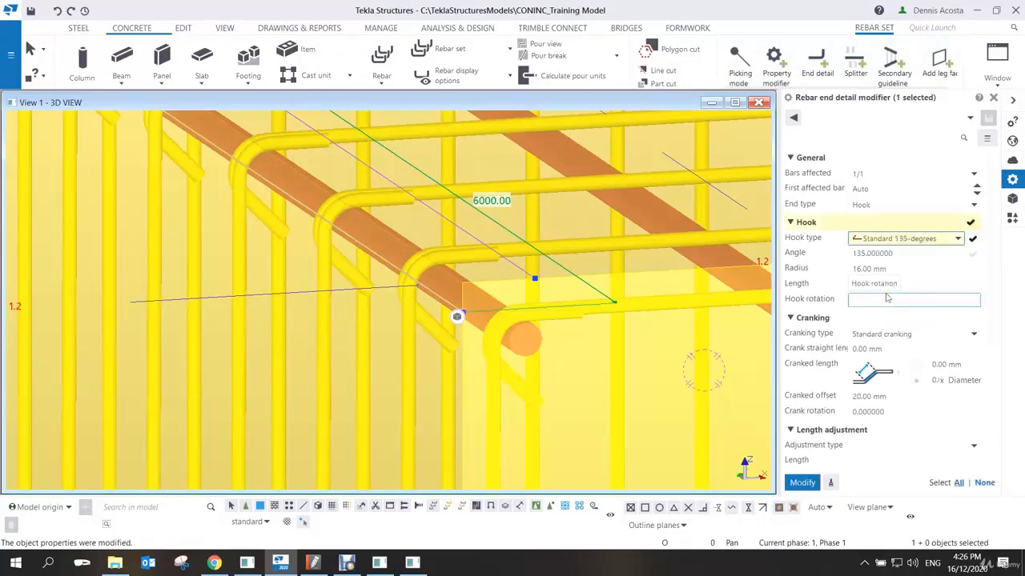
pyautogui.scroll(-5, 642, 311)
pyautogui.moveTo(643, 311); pyautogui.dragTo(564, 310, button='middle')
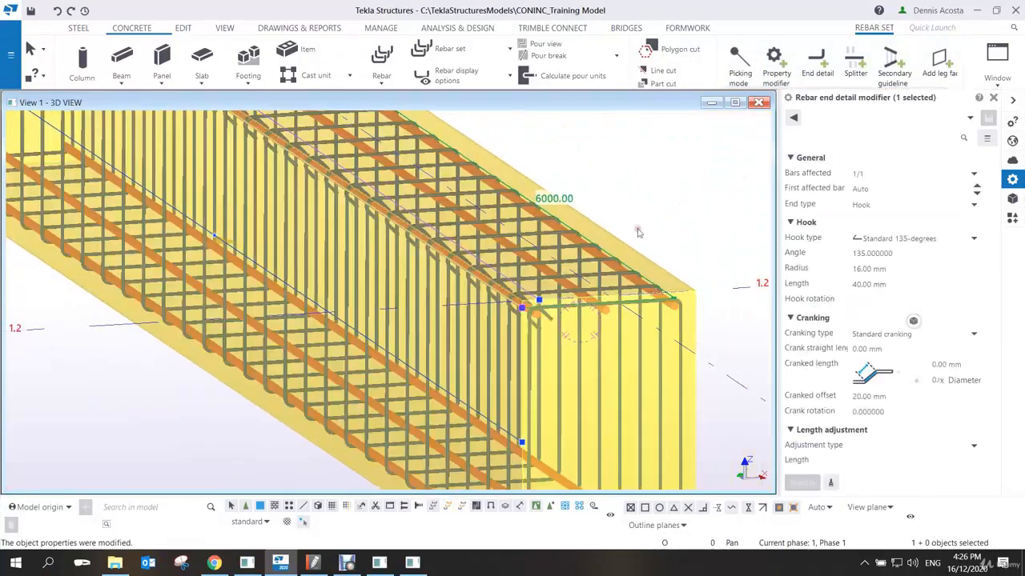
pyautogui.click(656, 209)
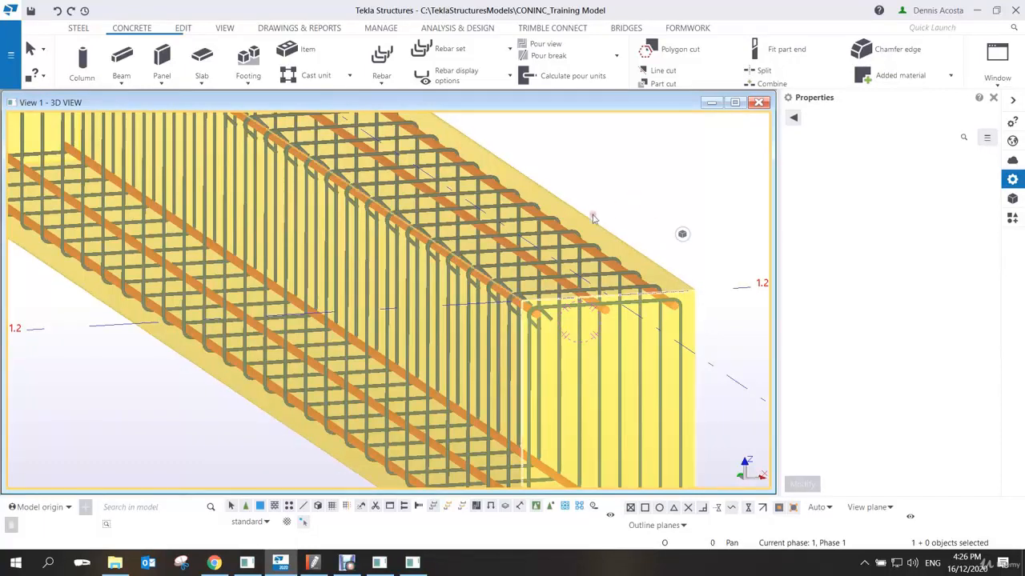
pyautogui.scroll(-4, 549, 315)
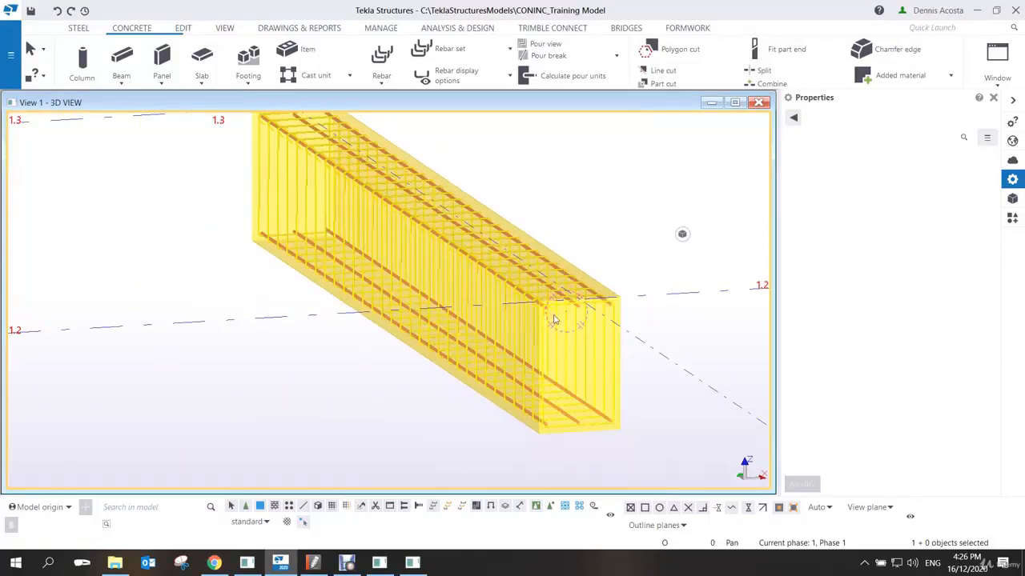
pyautogui.scroll(-8, 555, 320)
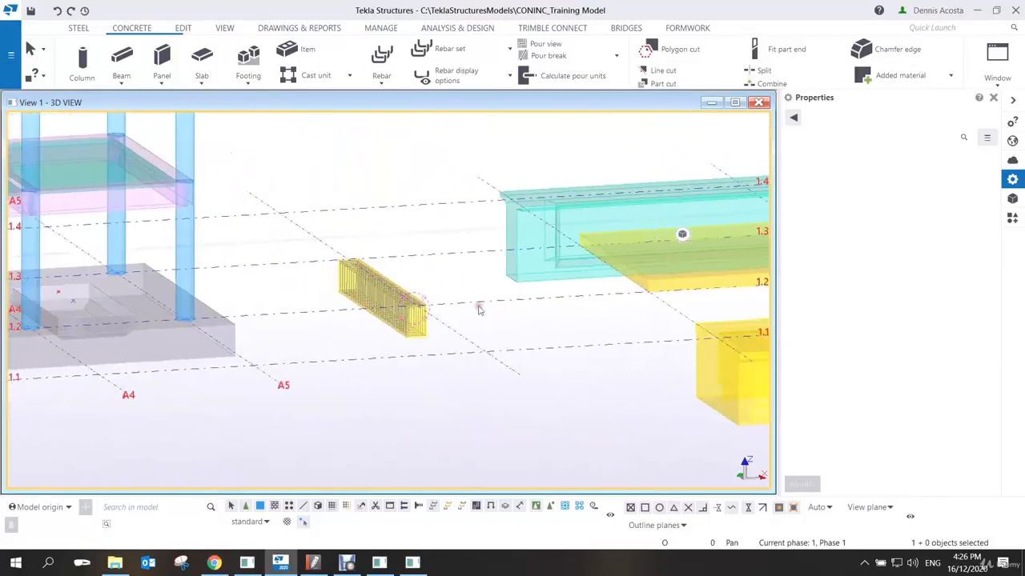
pyautogui.keyDown('ctrl'); pyautogui.moveTo(560, 314); pyautogui.dragTo(369, 318, button='middle'); pyautogui.keyUp('ctrl')
pyautogui.scroll(10, 437, 315)
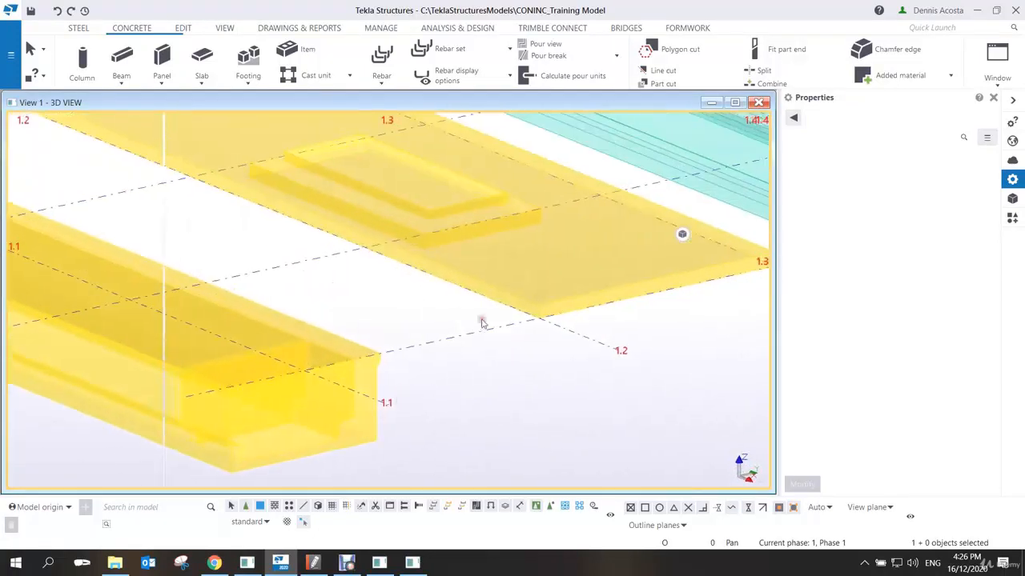
# Toggle the pour view and define a crossing rebar set along the stepped bottom faces across the recessed middle of the slab.
pyautogui.scroll(2, 437, 316)
pyautogui.scroll(-2, 433, 311)
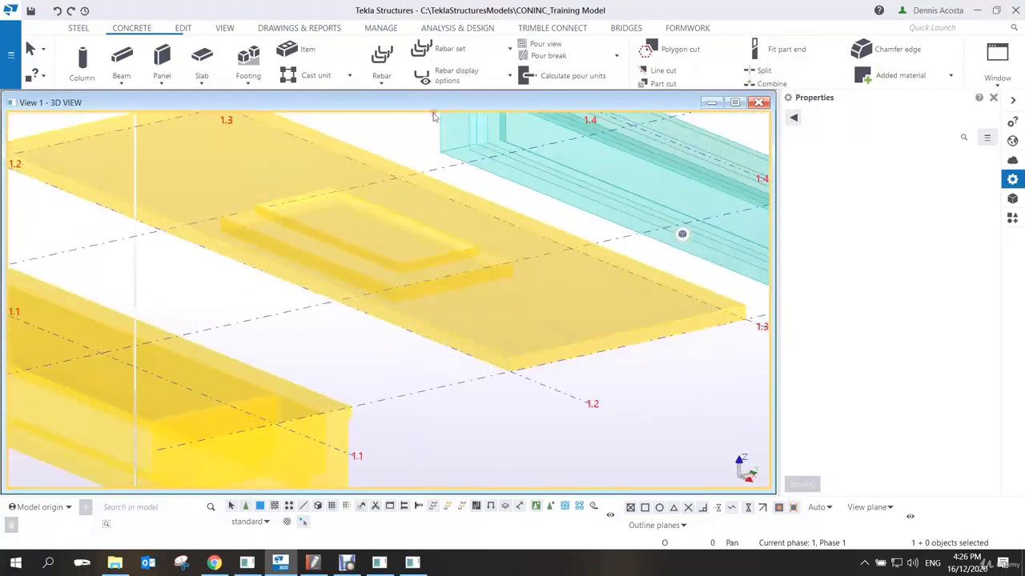
pyautogui.click(549, 46)
pyautogui.moveTo(463, 326)
pyautogui.keyDown('ctrl'); pyautogui.mouseDown(button='middle')
pyautogui.moveTo(516, 329)
pyautogui.moveTo(629, 358)
pyautogui.mouseUp(button='middle'); pyautogui.keyUp('ctrl')
pyautogui.scroll(-3, 629, 358)
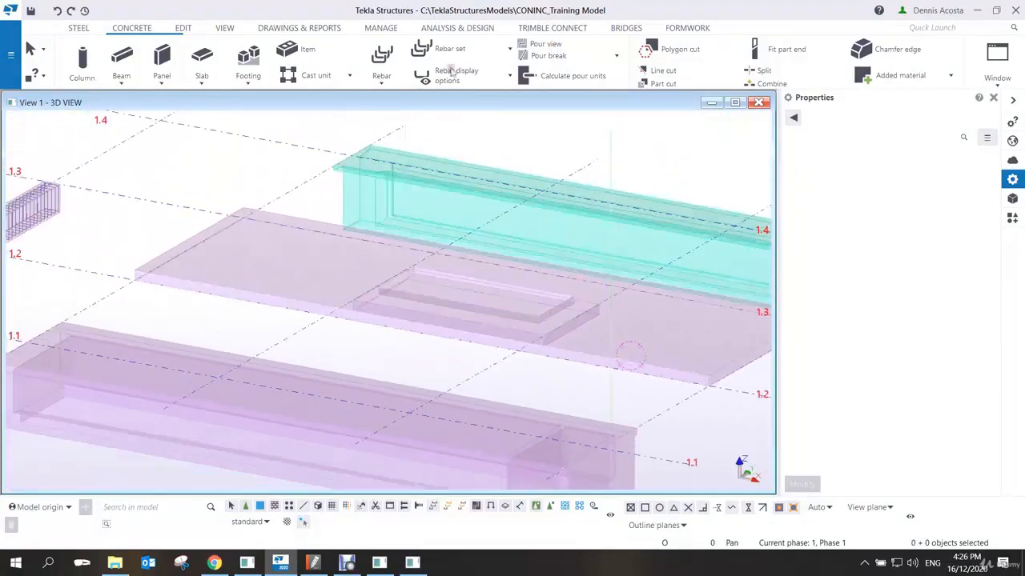
pyautogui.click(511, 49)
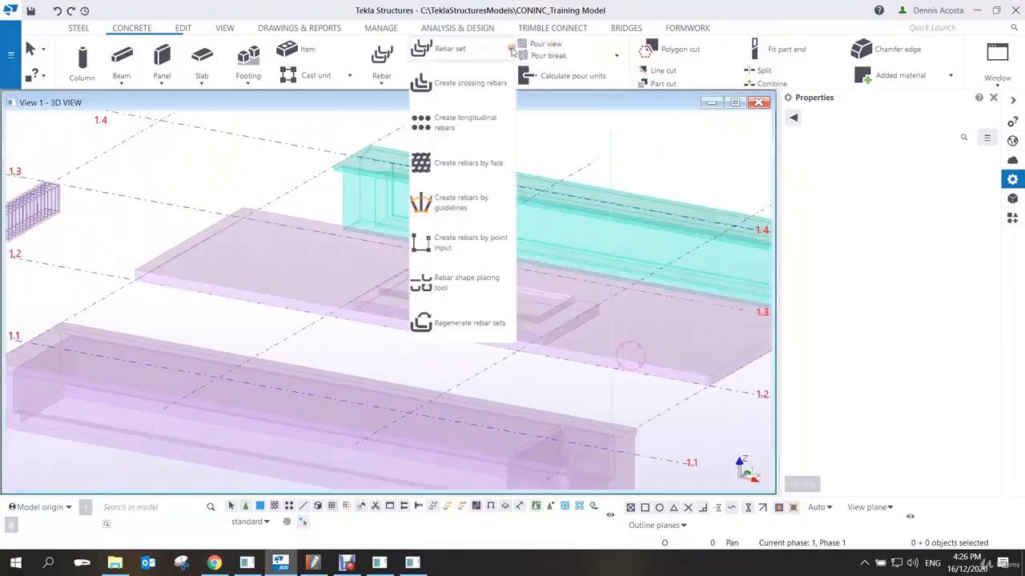
pyautogui.click(453, 86)
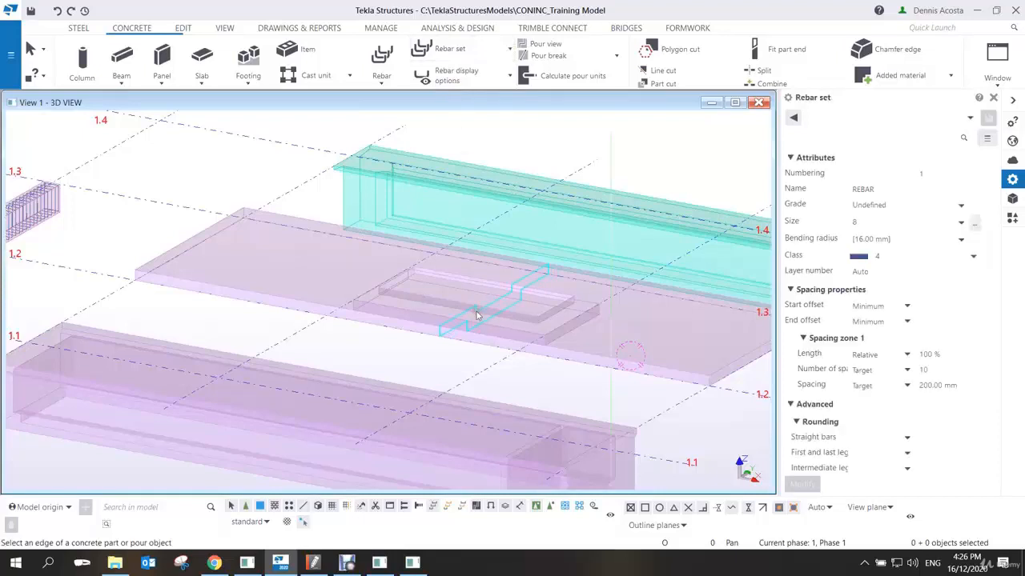
pyautogui.scroll(5, 472, 316)
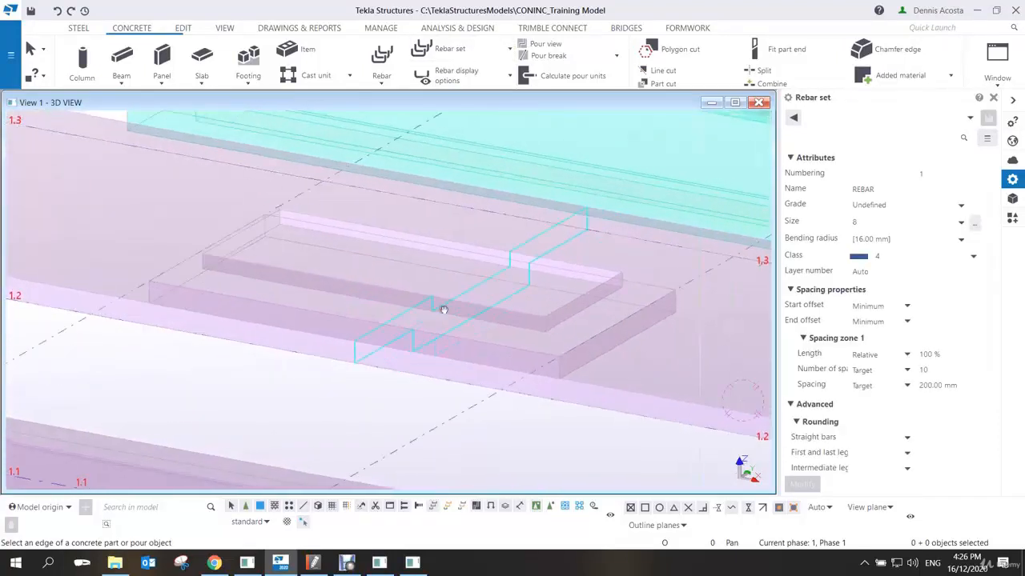
pyautogui.click(406, 317)
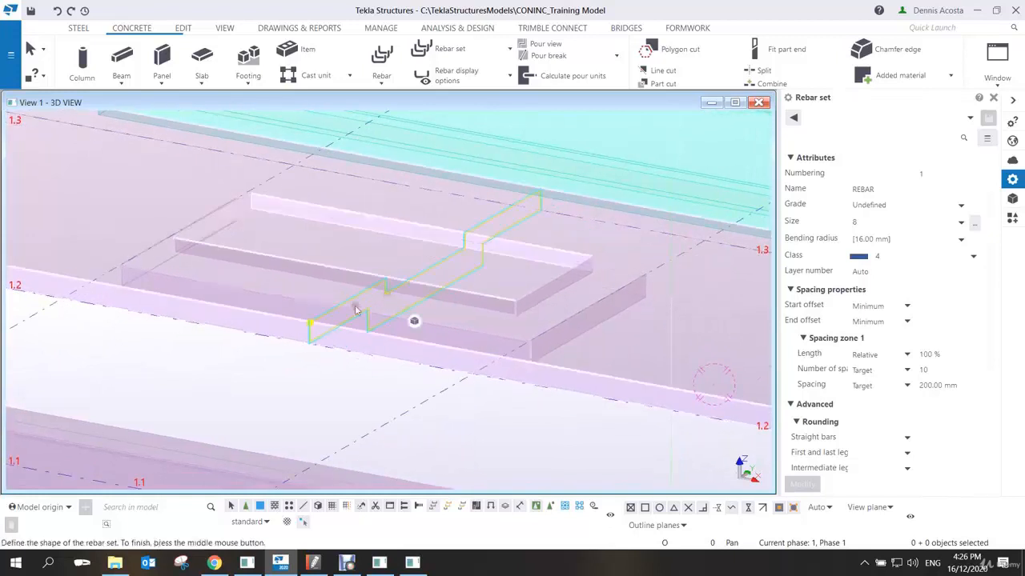
pyautogui.scroll(1, 359, 322)
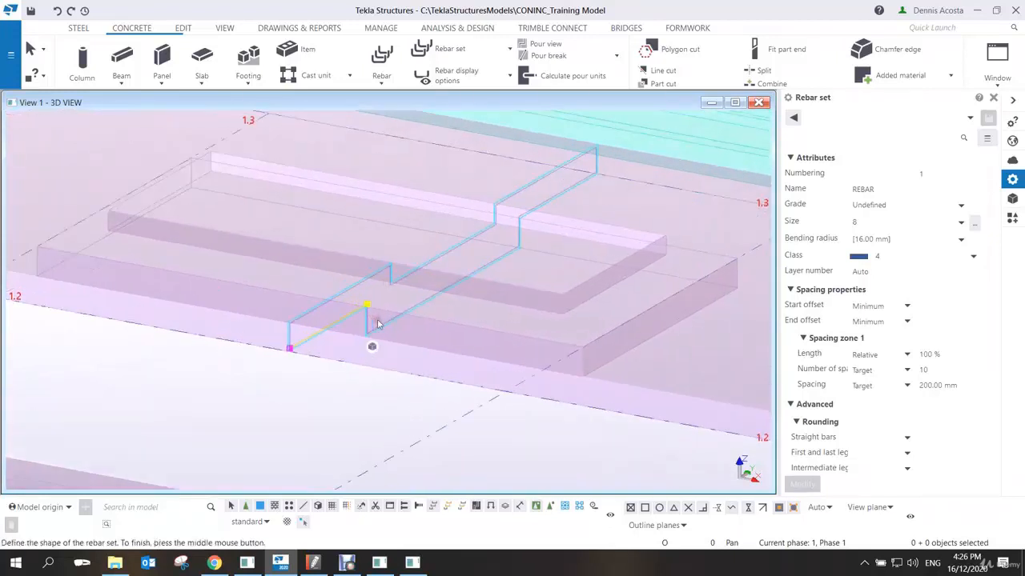
pyautogui.click(517, 236)
pyautogui.click(542, 203)
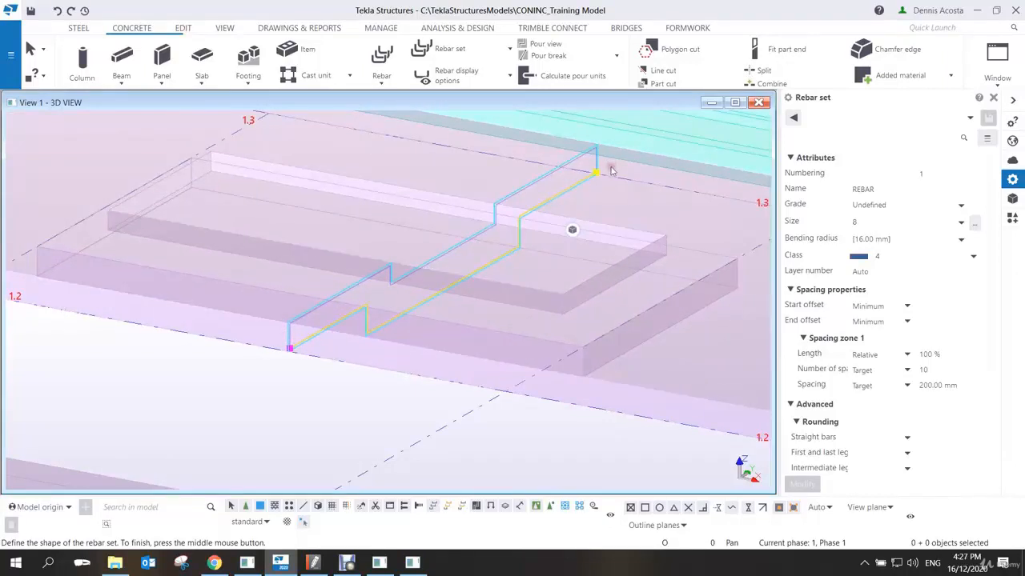
pyautogui.scroll(-1, 594, 177)
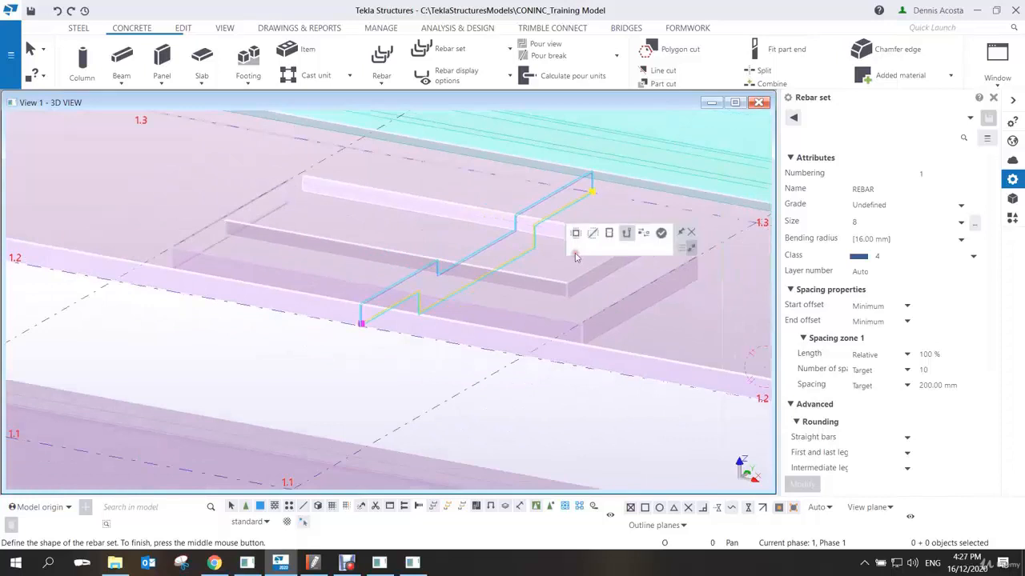
# Shorten the set's distribution range at both ends to the slab's recessed middle area and create the transverse bars.
pyautogui.click(641, 233)
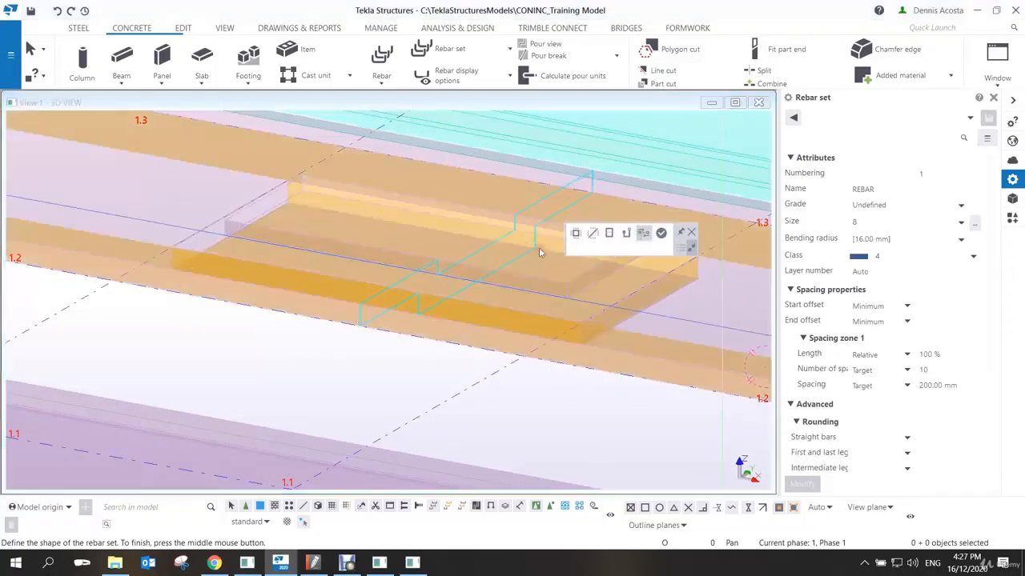
pyautogui.scroll(-3, 475, 286)
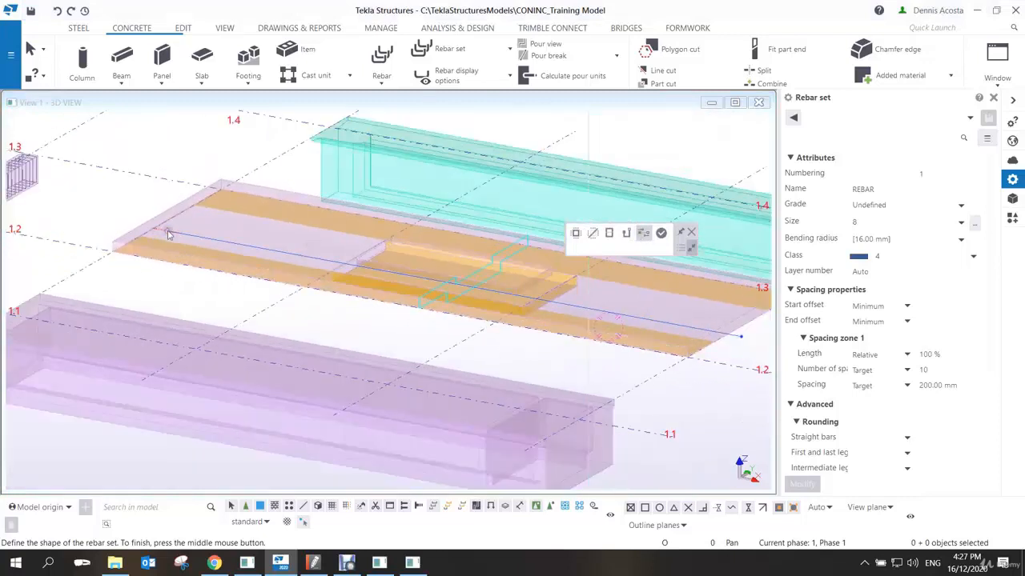
pyautogui.moveTo(169, 230); pyautogui.dragTo(355, 264)
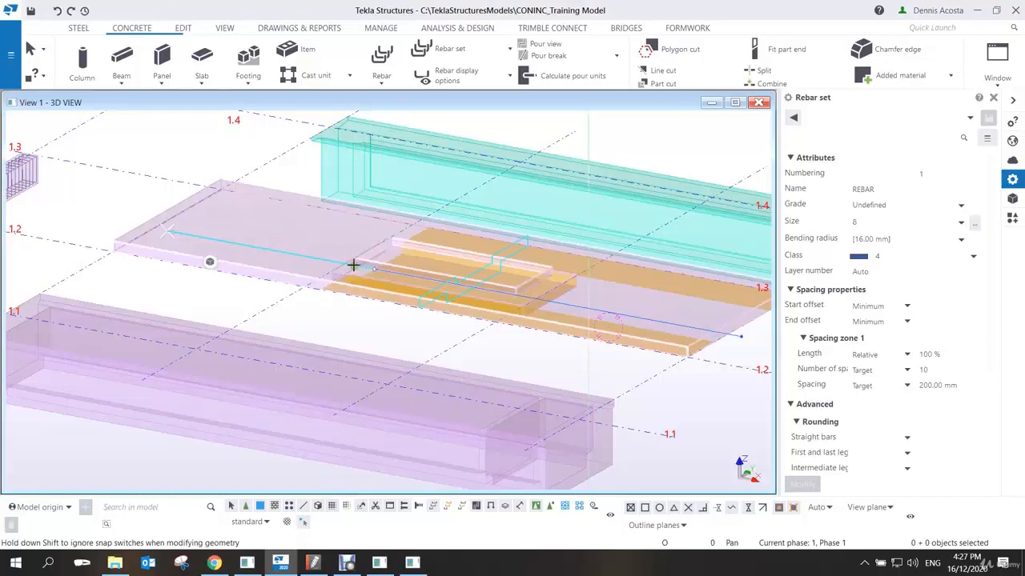
pyautogui.moveTo(741, 340); pyautogui.dragTo(542, 309)
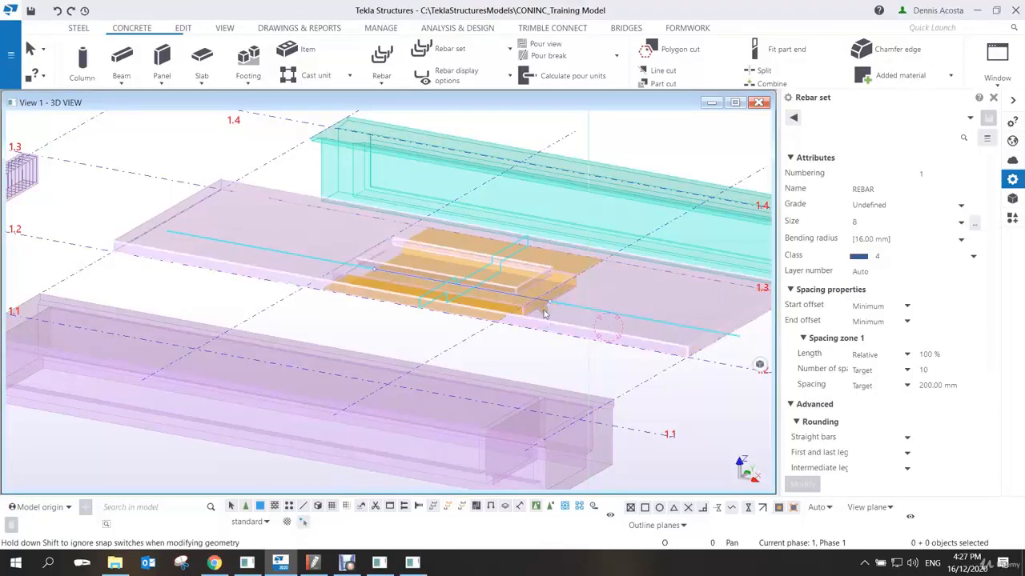
pyautogui.scroll(3, 422, 293)
pyautogui.scroll(3, 343, 264)
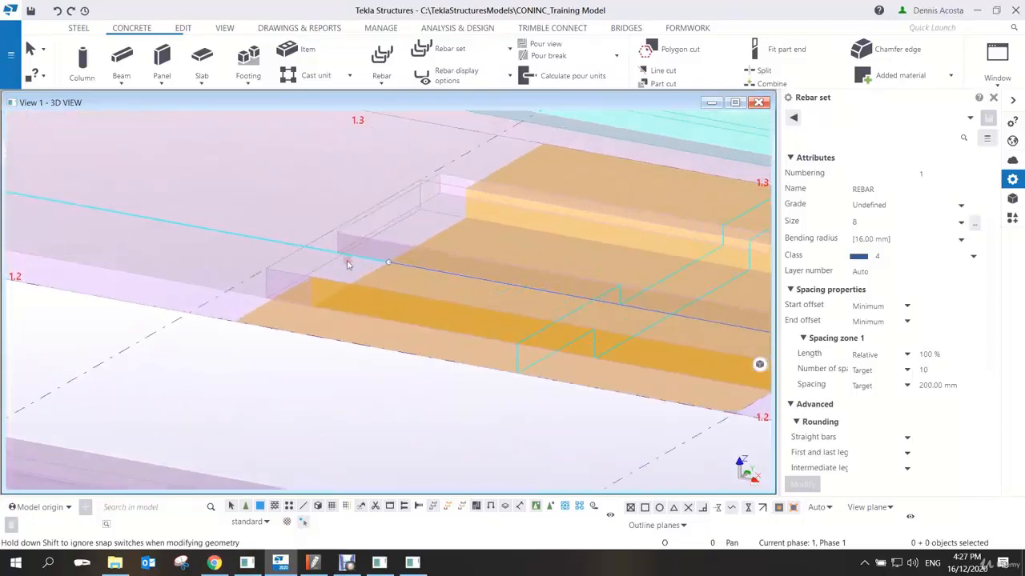
pyautogui.keyDown('ctrl'); pyautogui.moveTo(399, 259); pyautogui.dragTo(457, 286, button='middle'); pyautogui.keyUp('ctrl')
pyautogui.scroll(-3, 377, 264)
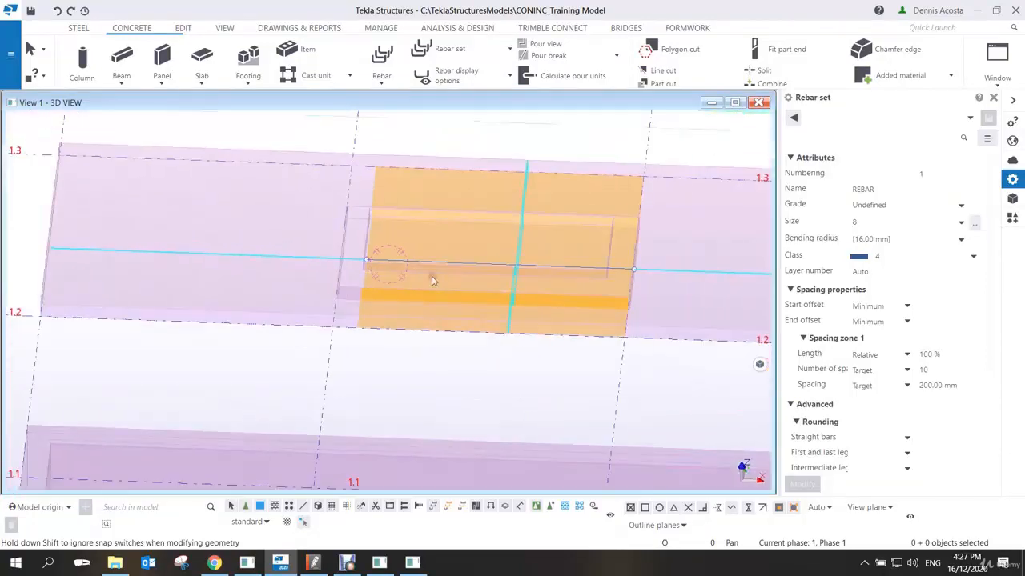
pyautogui.moveTo(647, 265); pyautogui.dragTo(616, 264)
pyautogui.keyDown('ctrl'); pyautogui.moveTo(609, 272); pyautogui.dragTo(467, 290, button='middle'); pyautogui.keyUp('ctrl')
pyautogui.scroll(2, 487, 288)
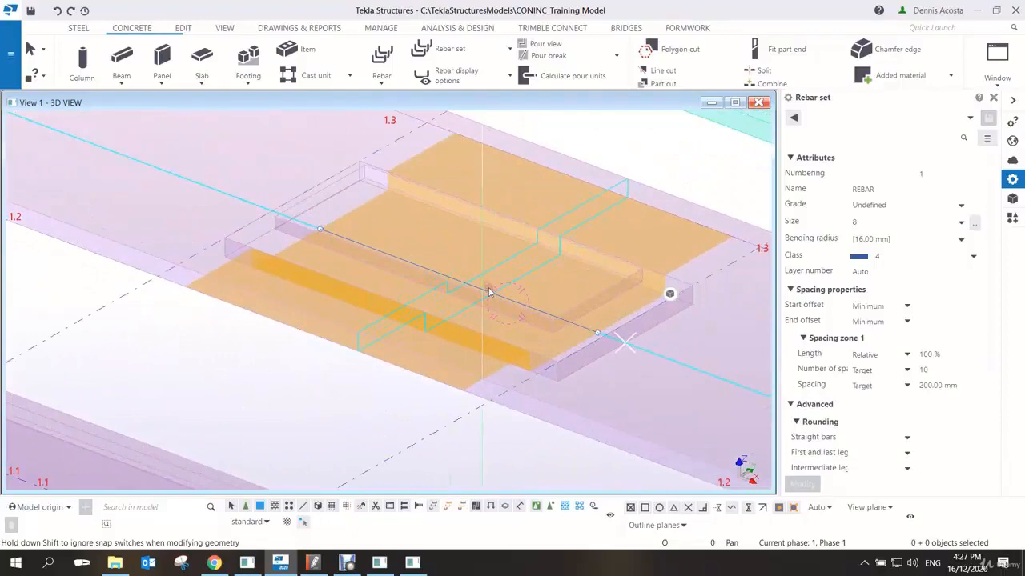
pyautogui.middleClick(559, 289)
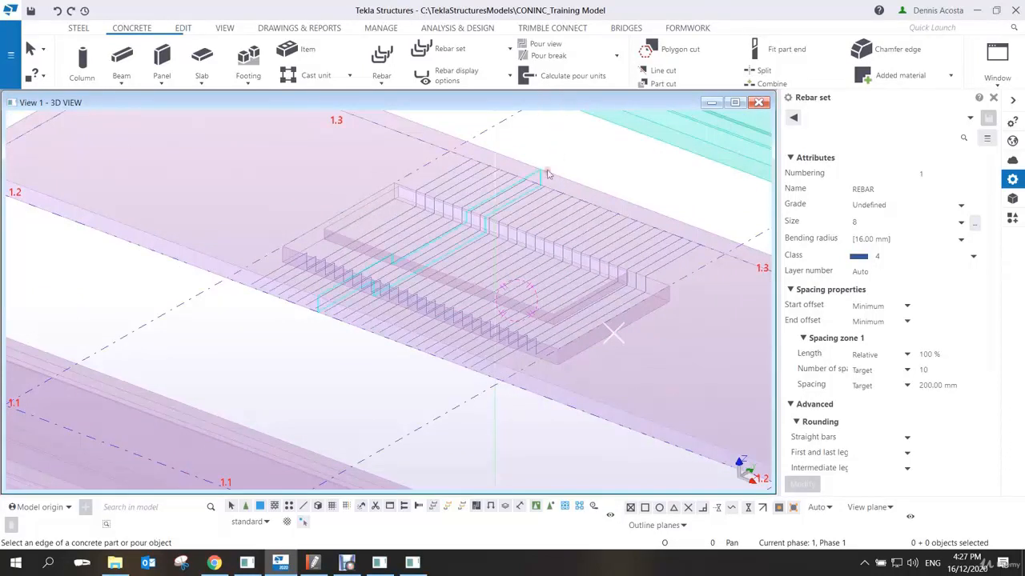
# Create a second crossing rebar set lengthwise along the slab's stepped bottom faces, its range starting about 1500 mm in and limited to the recess width.
pyautogui.click(596, 303)
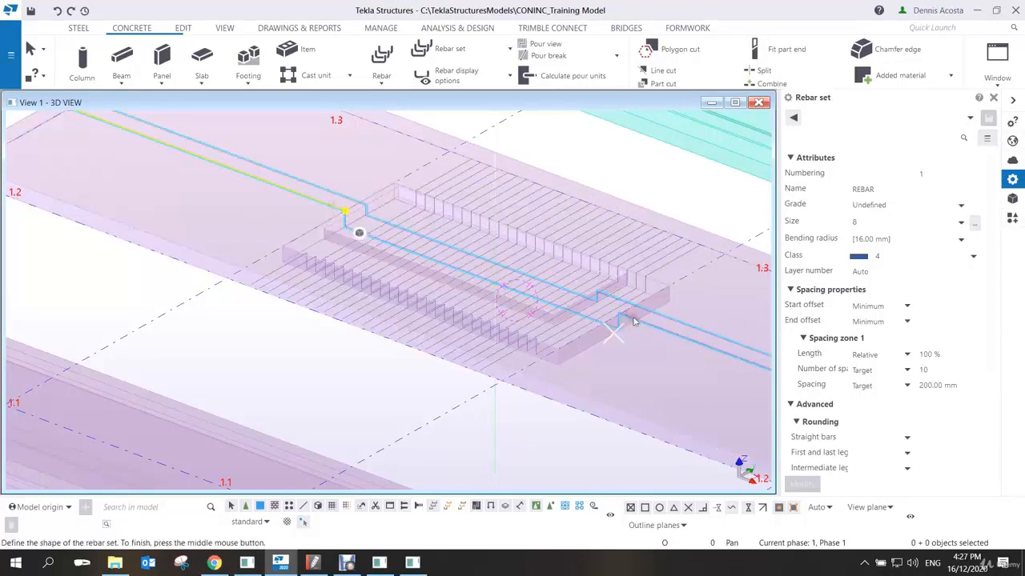
pyautogui.click(623, 317)
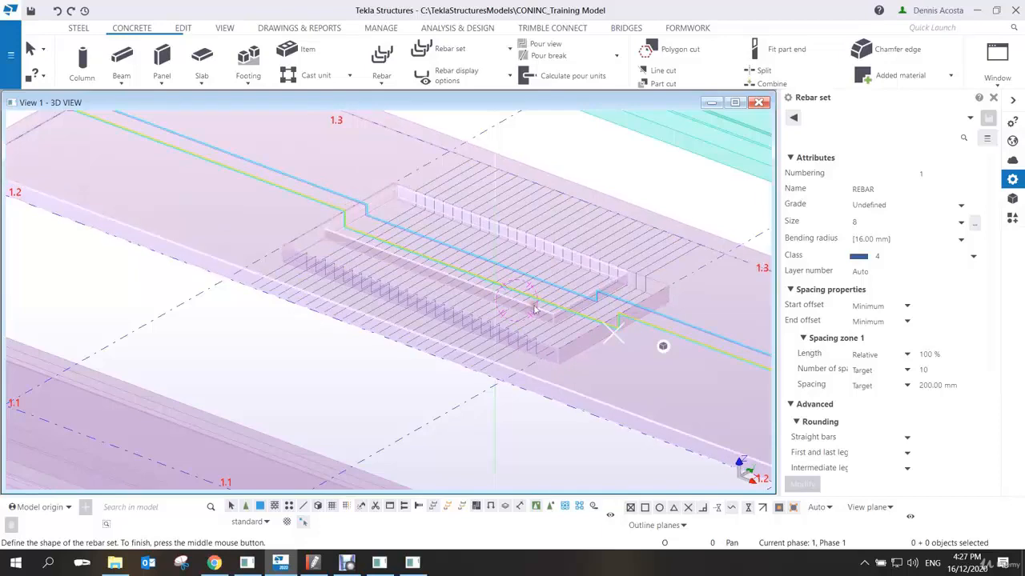
pyautogui.middleClick(661, 329)
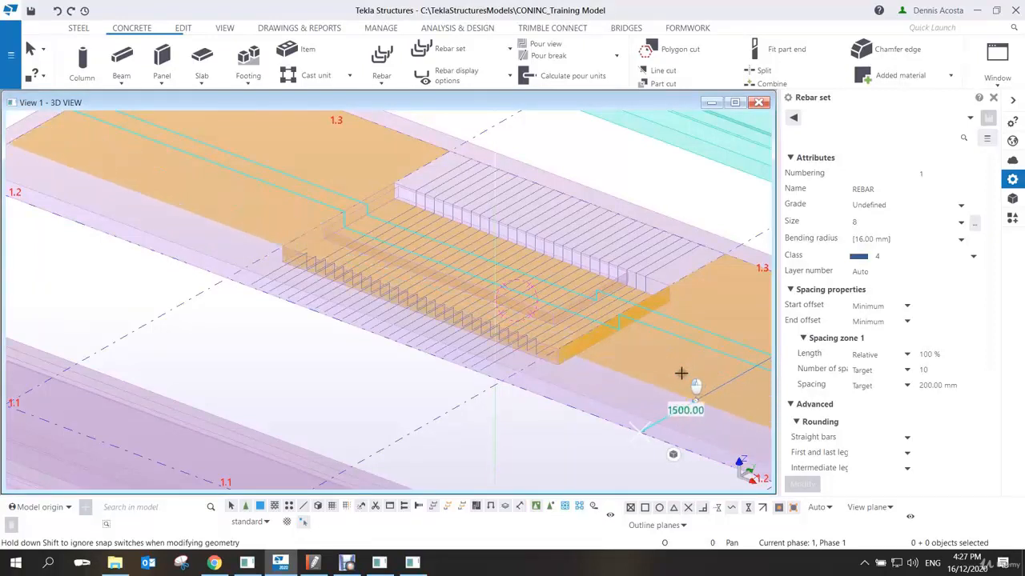
pyautogui.moveTo(691, 318); pyautogui.dragTo(527, 312, button='middle')
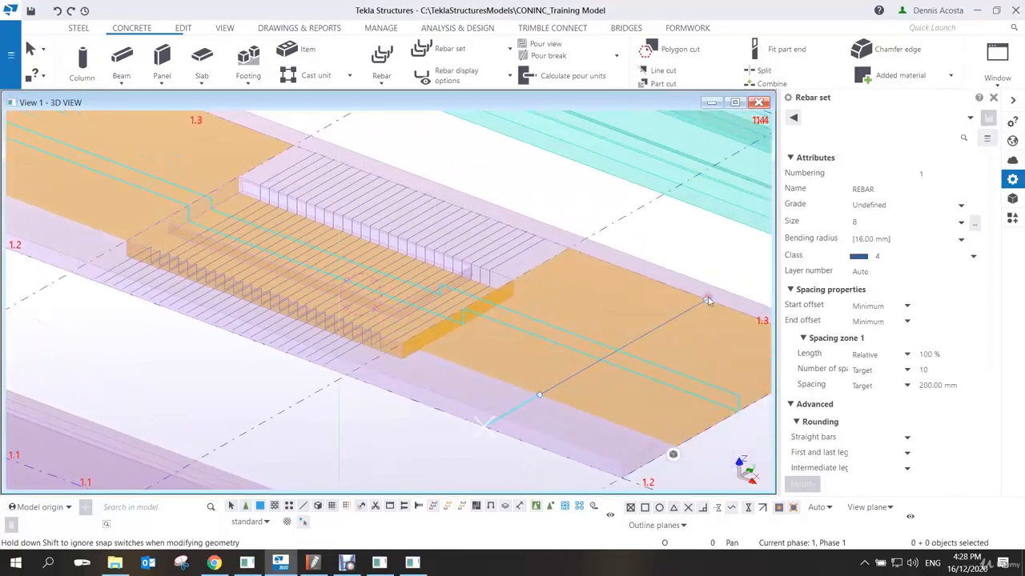
pyautogui.click(661, 347)
pyautogui.middleClick(591, 205)
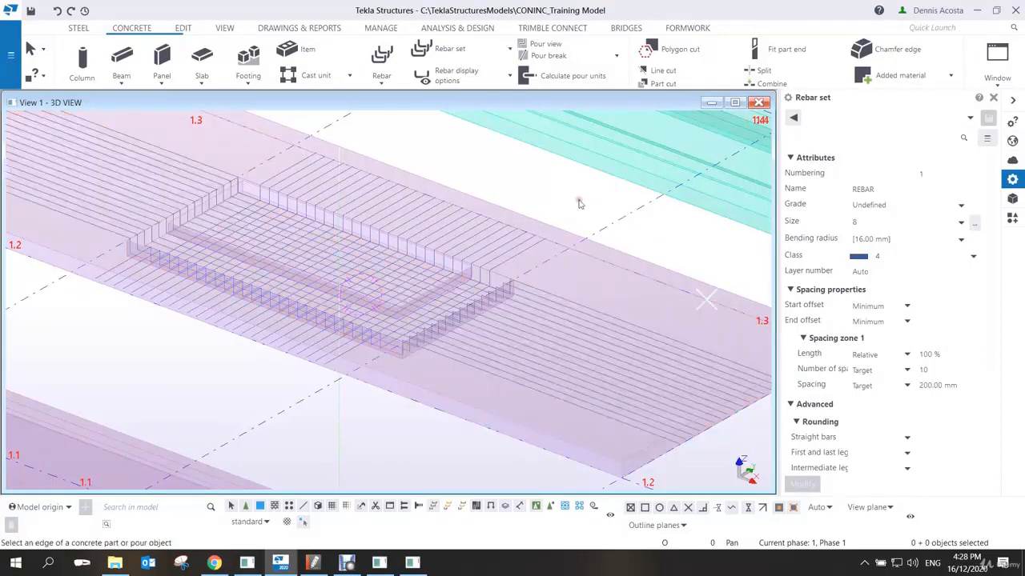
pyautogui.scroll(-2, 578, 202)
pyautogui.rightClick(545, 181)
pyautogui.click(551, 186)
# Examine the bent bars of both sets at the recess corner and the finished reinforcement of the nearby beam.
pyautogui.scroll(5, 453, 292)
pyautogui.scroll(8, 448, 308)
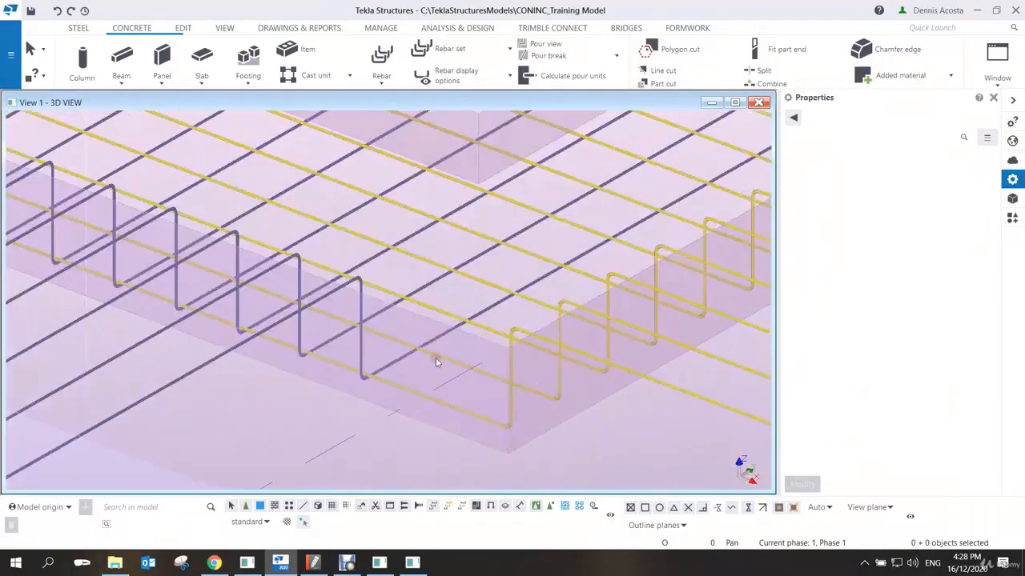
pyautogui.scroll(8, 410, 352)
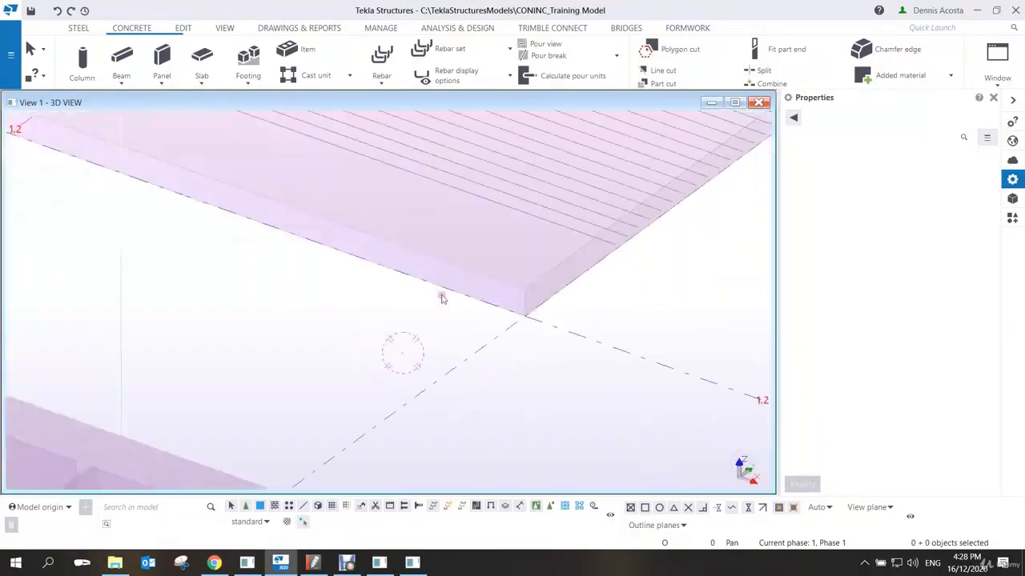
pyautogui.scroll(6, 425, 368)
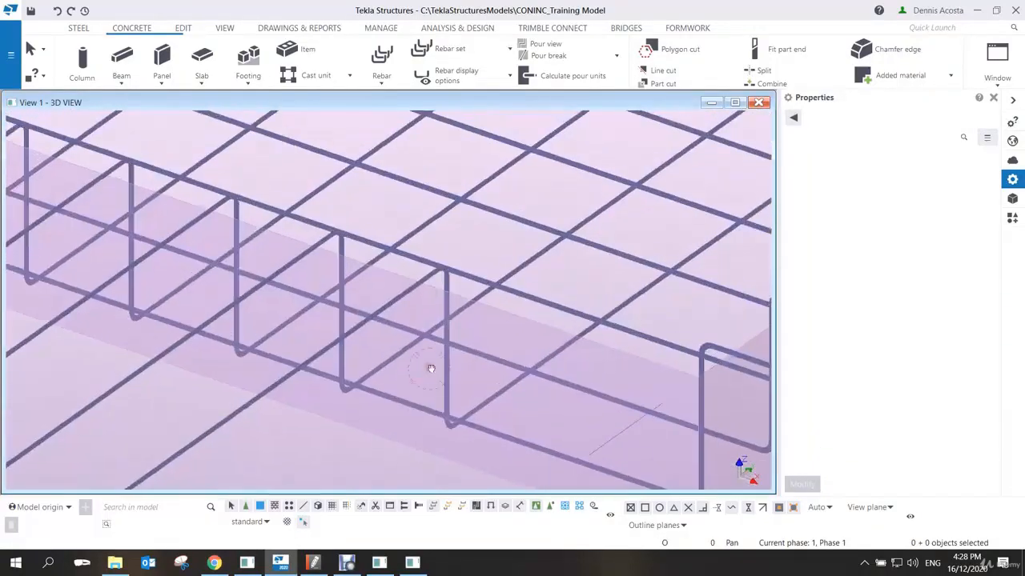
pyautogui.moveTo(423, 337); pyautogui.dragTo(457, 336, button='middle')
pyautogui.scroll(-10, 468, 364)
pyautogui.scroll(-5, 411, 354)
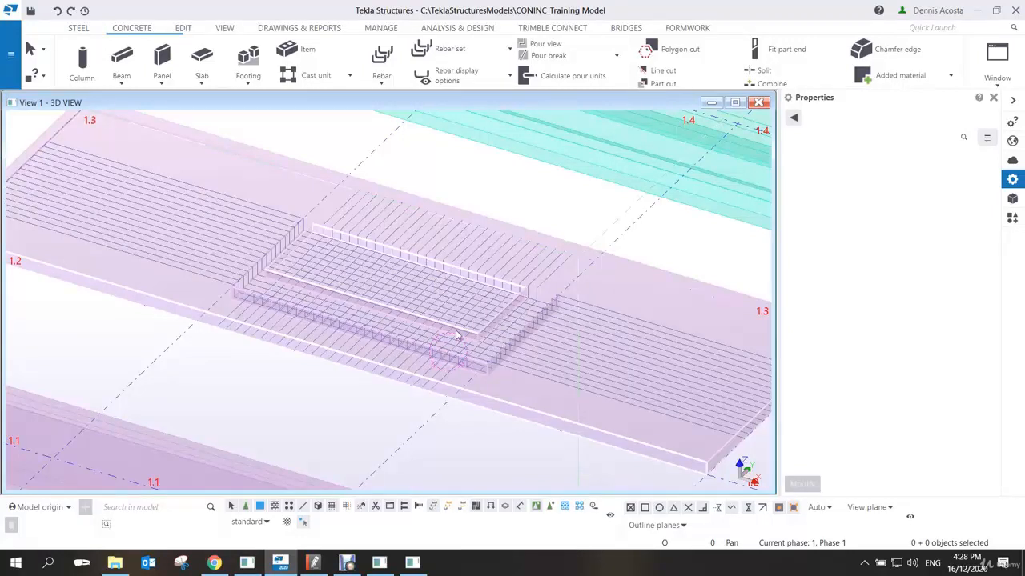
pyautogui.scroll(-3, 392, 339)
pyautogui.scroll(6, 250, 285)
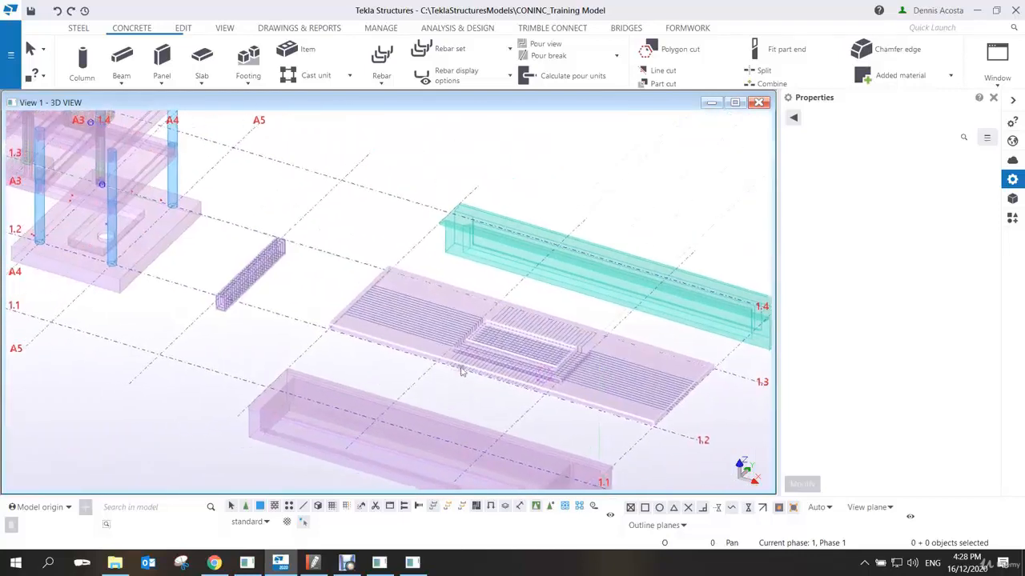
pyautogui.moveTo(275, 248); pyautogui.dragTo(212, 241, button='middle')
pyautogui.scroll(3, 154, 242)
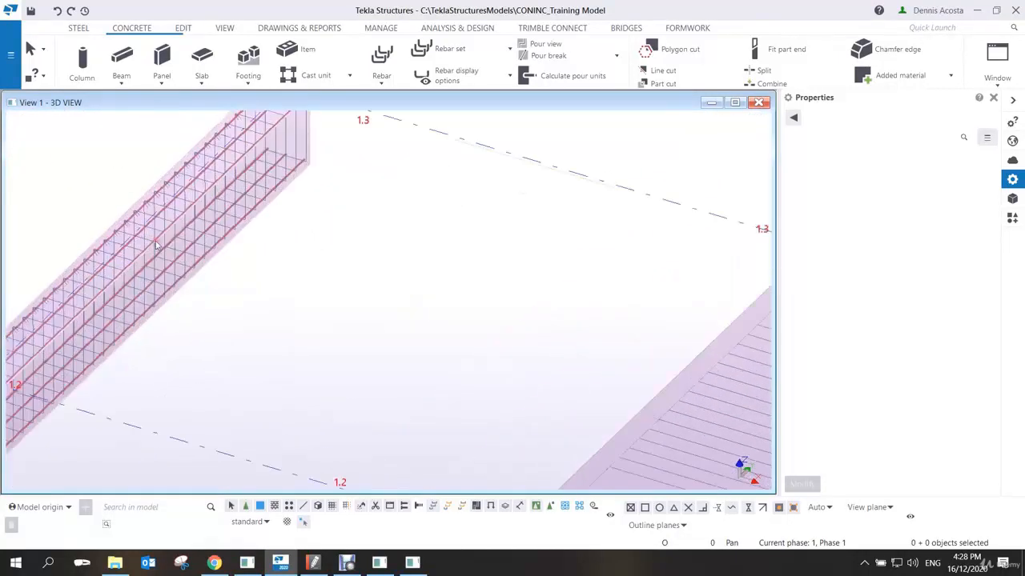
pyautogui.scroll(-2, 156, 257)
pyautogui.scroll(1, 156, 252)
pyautogui.scroll(-6, 160, 247)
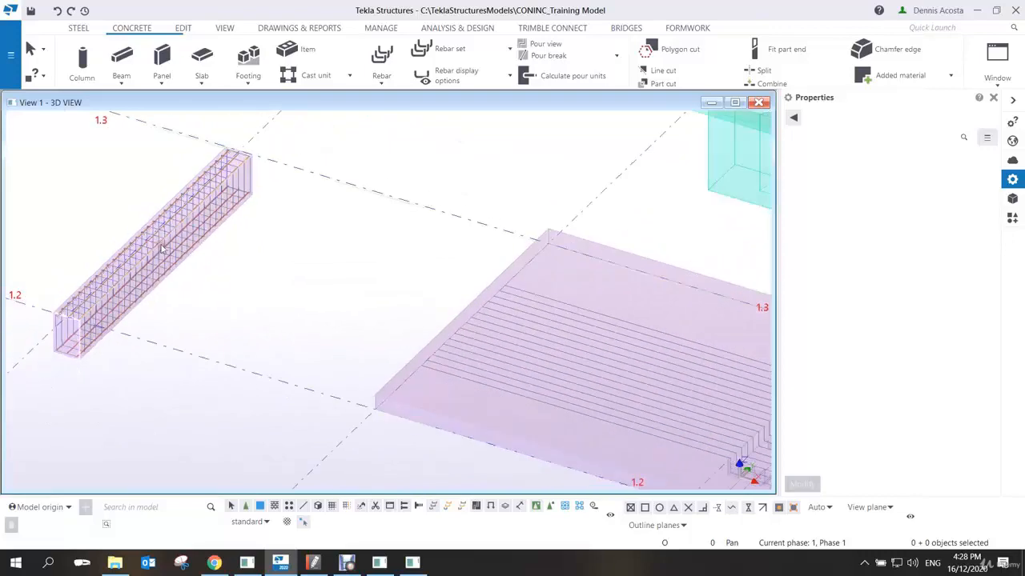
# Examine the hollow end of the large concrete part along grid line 1.1.
pyautogui.moveTo(388, 338); pyautogui.dragTo(369, 244, button='middle')
pyautogui.scroll(3, 472, 363)
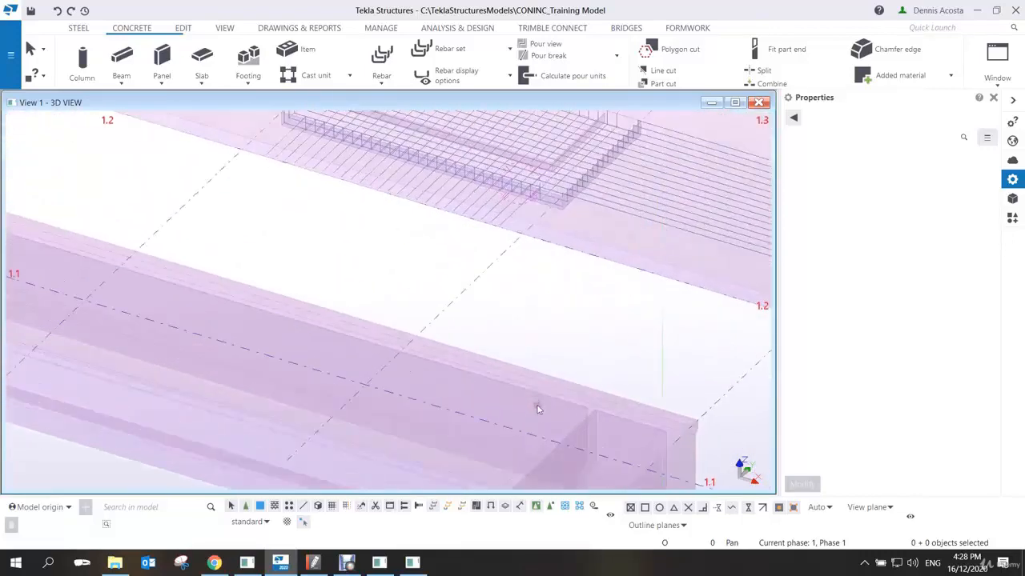
pyautogui.moveTo(537, 408); pyautogui.dragTo(503, 309, button='middle')
pyautogui.scroll(2, 573, 361)
pyautogui.moveTo(584, 373); pyautogui.dragTo(534, 273, button='middle')
pyautogui.keyDown('ctrl'); pyautogui.moveTo(531, 325); pyautogui.dragTo(551, 343, button='middle'); pyautogui.keyUp('ctrl')
pyautogui.moveTo(460, 335); pyautogui.dragTo(433, 375, button='middle')
pyautogui.scroll(-2, 433, 375)
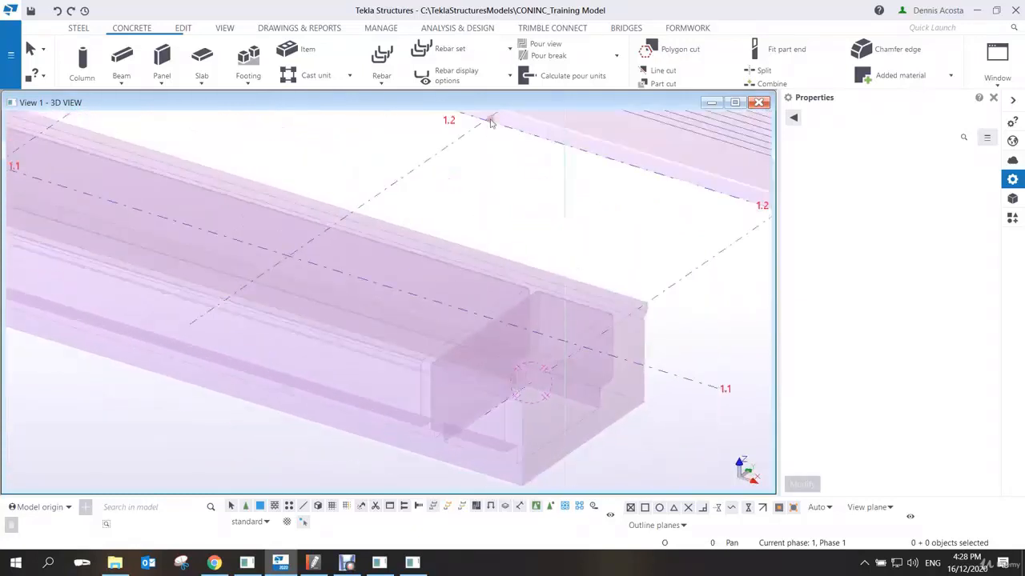
pyautogui.click(451, 54)
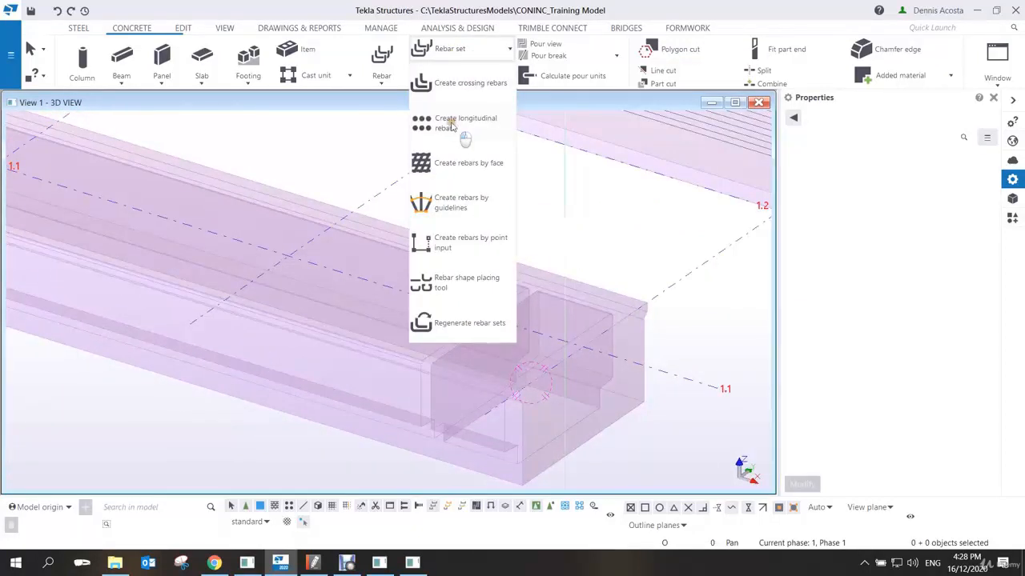
pyautogui.click(451, 83)
pyautogui.click(451, 53)
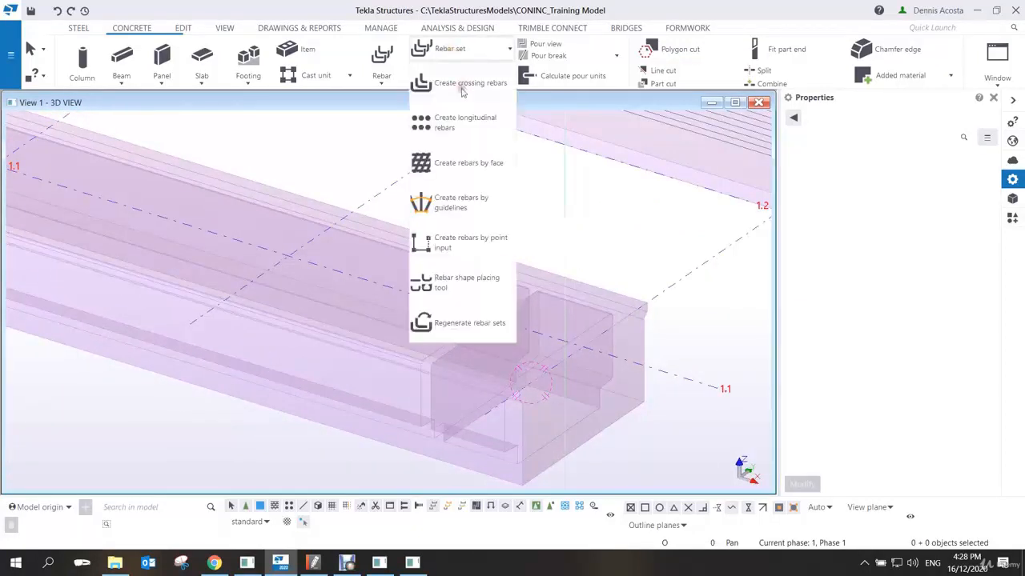
pyautogui.click(453, 83)
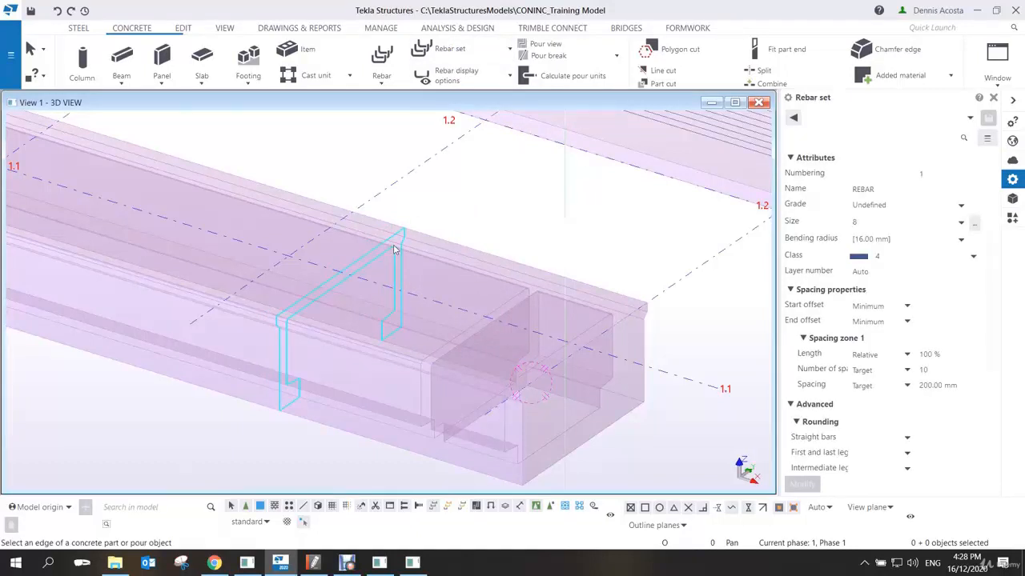
# Start a longitudinal rebar set at a cross-section of the part along grid line 1.1, covering its web faces and top slab faces.
pyautogui.click(484, 51)
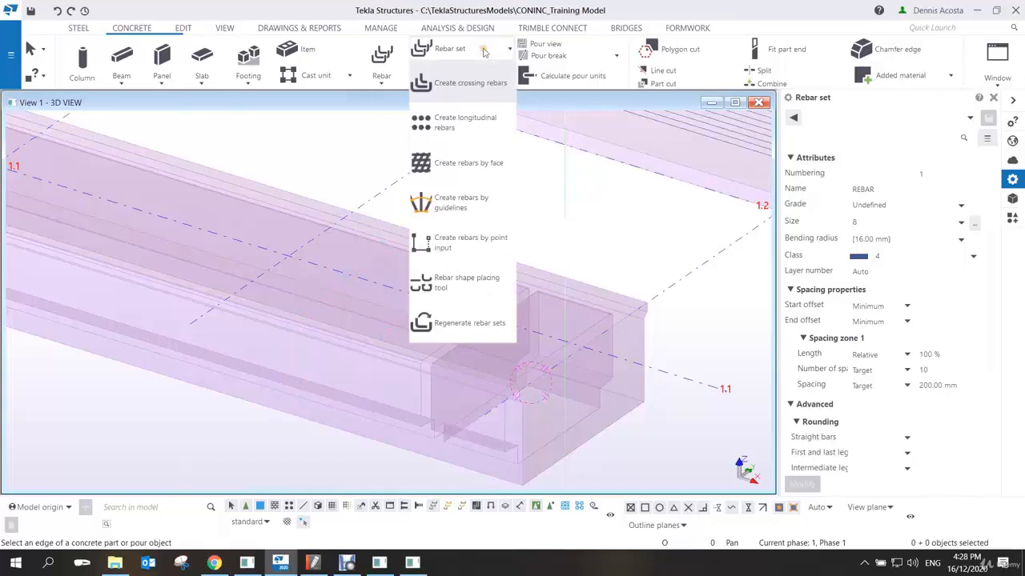
pyautogui.click(469, 120)
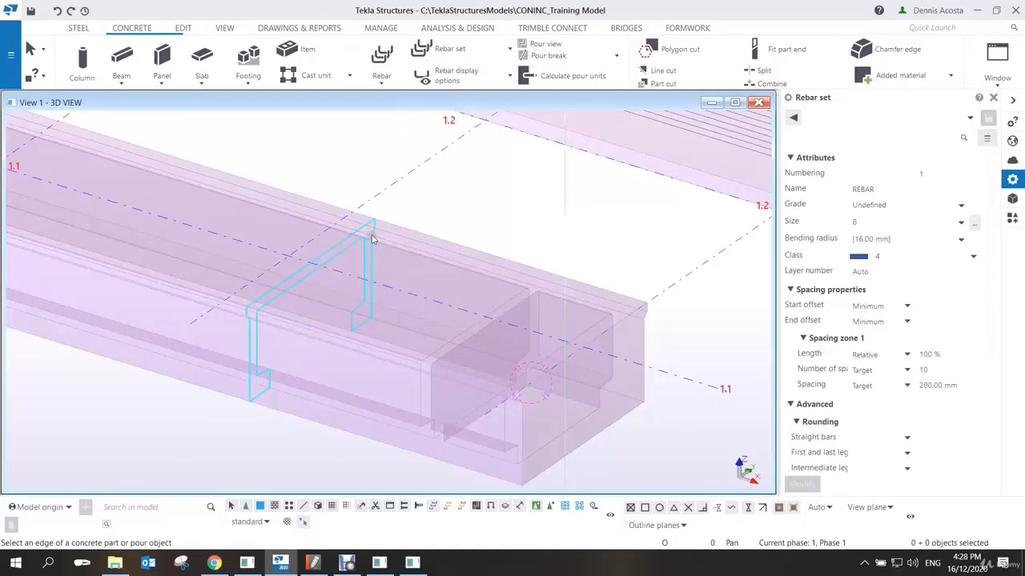
pyautogui.click(372, 238)
pyautogui.scroll(2, 388, 281)
pyautogui.moveTo(353, 255); pyautogui.dragTo(485, 213, button='middle')
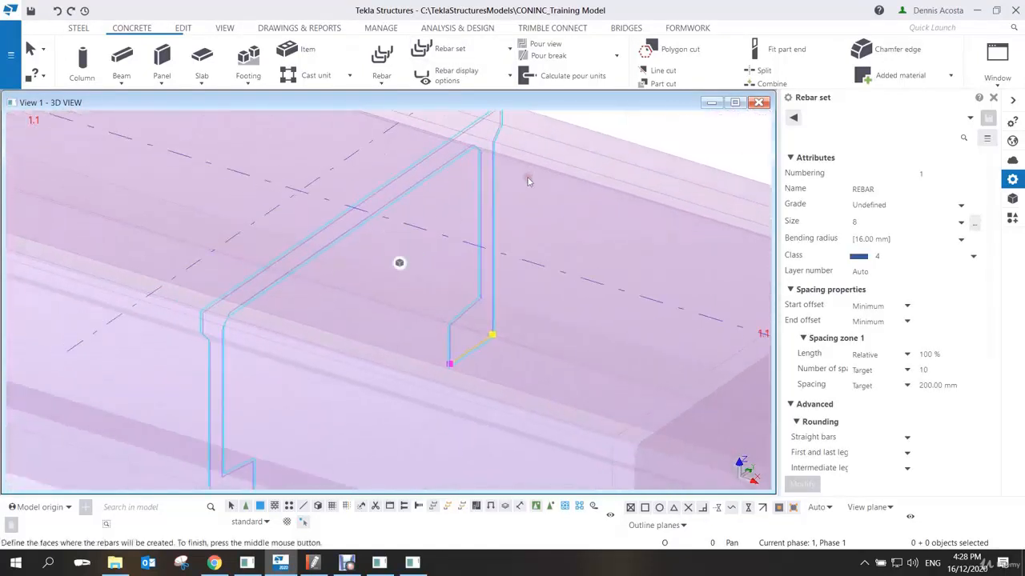
pyautogui.click(492, 207)
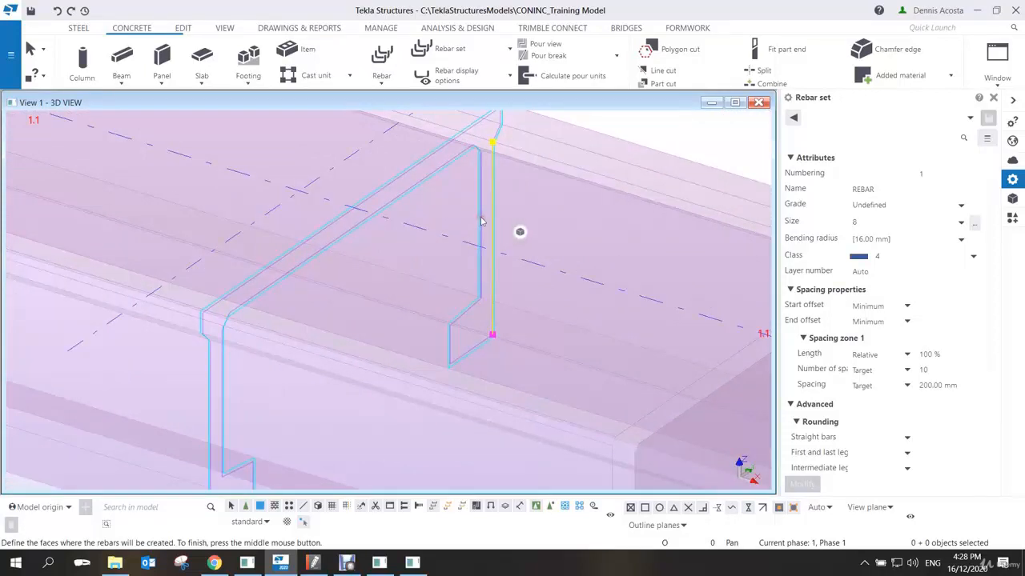
pyautogui.click(481, 221)
pyautogui.click(416, 168)
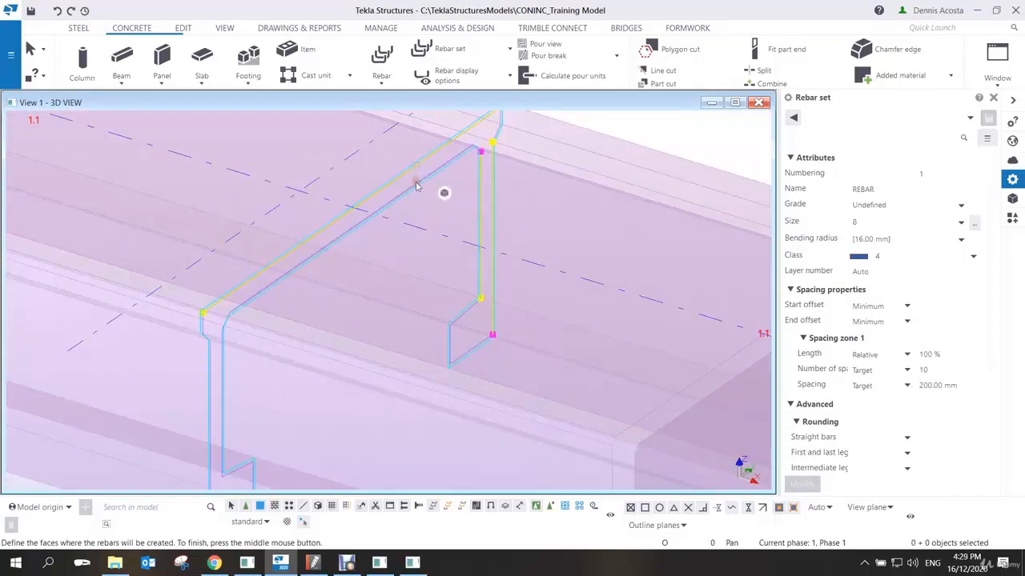
pyautogui.click(222, 390)
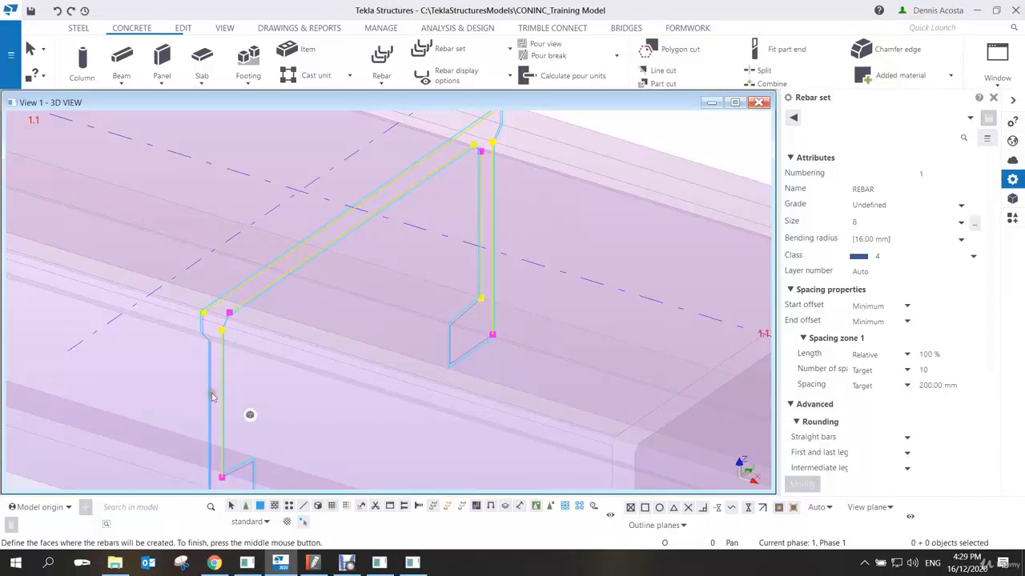
pyautogui.click(213, 396)
# Add the faces of the bottom flanges on both webs to the longitudinal rebar set.
pyautogui.moveTo(314, 410); pyautogui.dragTo(321, 252, button='middle')
pyautogui.click(258, 329)
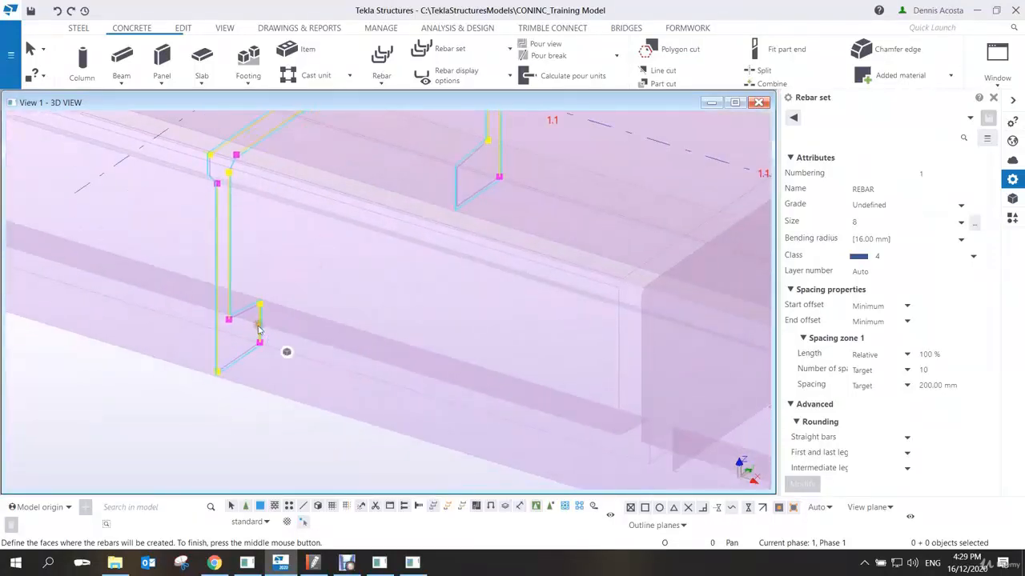
pyautogui.click(476, 190)
pyautogui.click(478, 191)
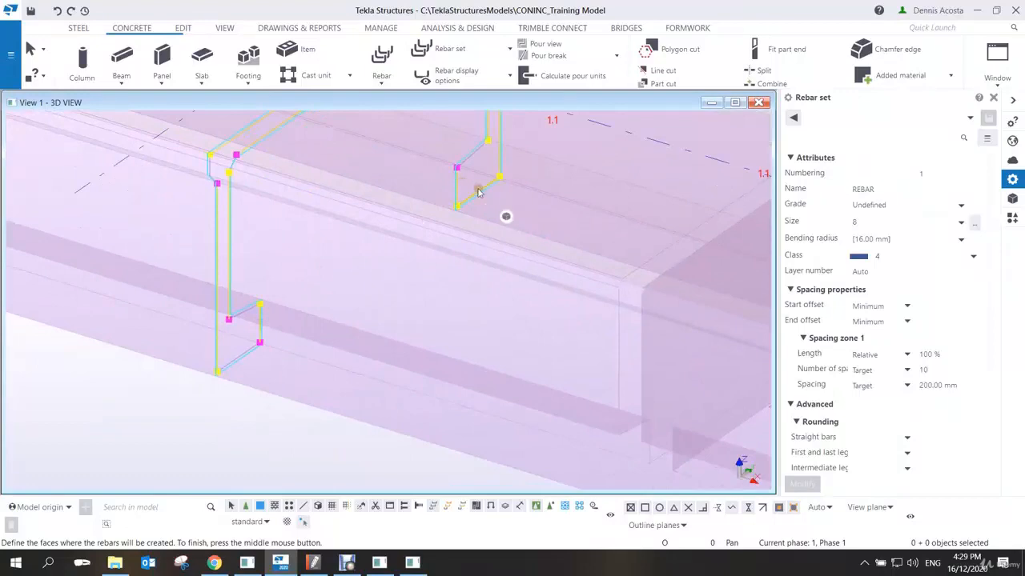
pyautogui.click(236, 360)
pyautogui.click(246, 314)
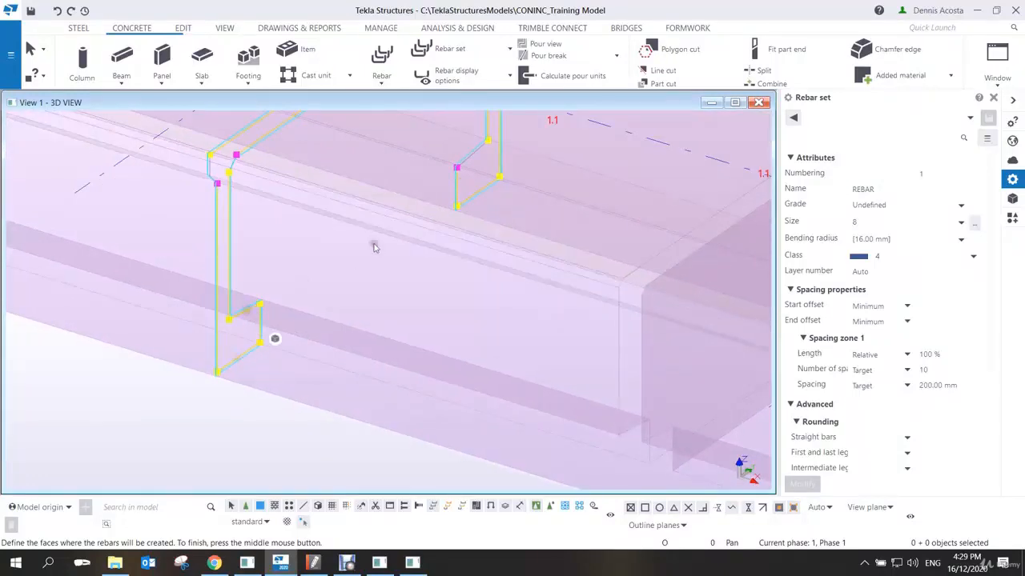
pyautogui.middleClick(477, 160)
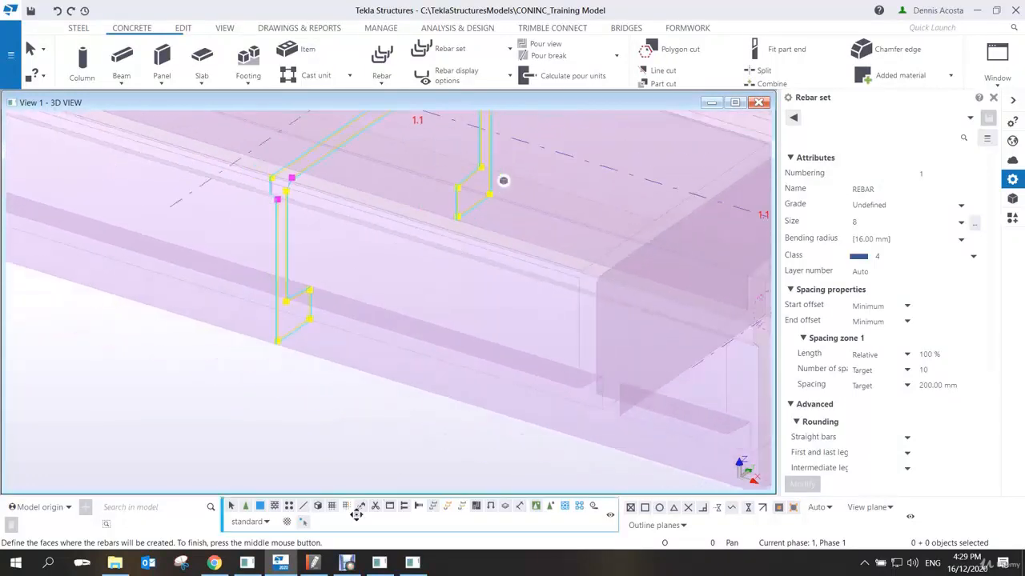
# Check Section C-C (Reinforcement) in the PDF shop drawings, create the longitudinal bars on the chosen faces in Tekla Structures and end the command.
pyautogui.click(313, 563)
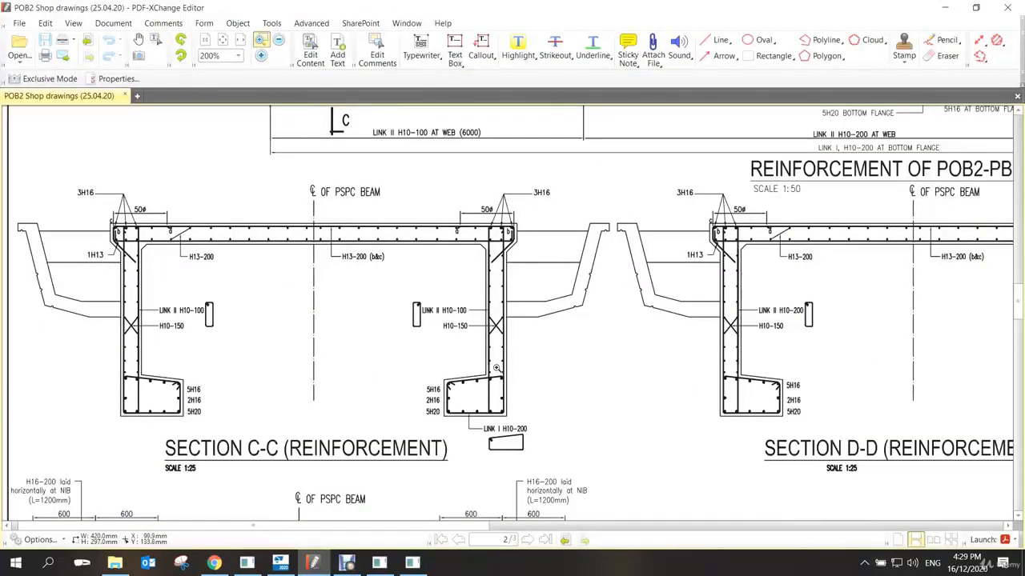
pyautogui.click(292, 563)
pyautogui.moveTo(391, 381); pyautogui.dragTo(356, 465, button='middle')
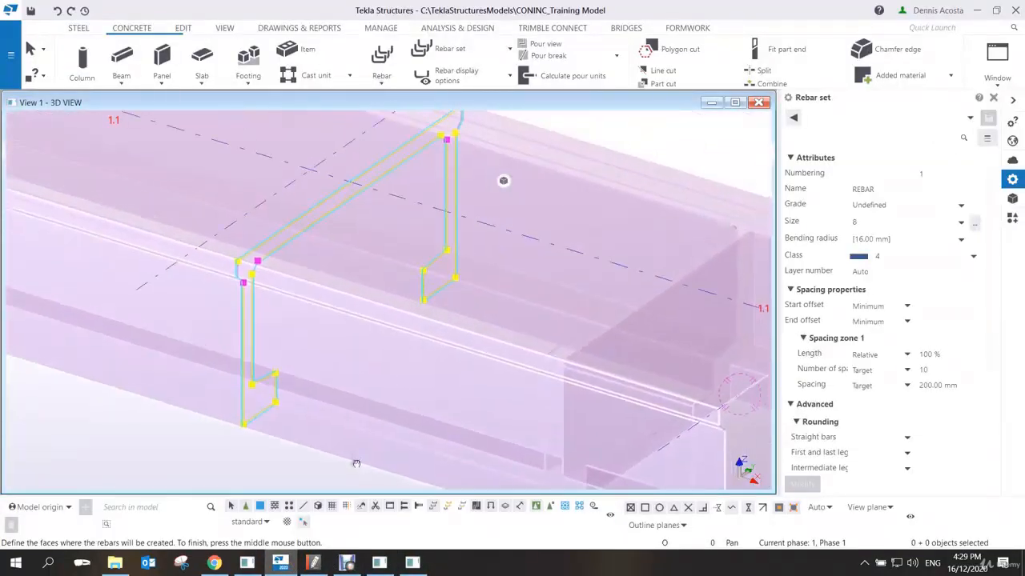
pyautogui.middleClick(376, 370)
pyautogui.rightClick(555, 213)
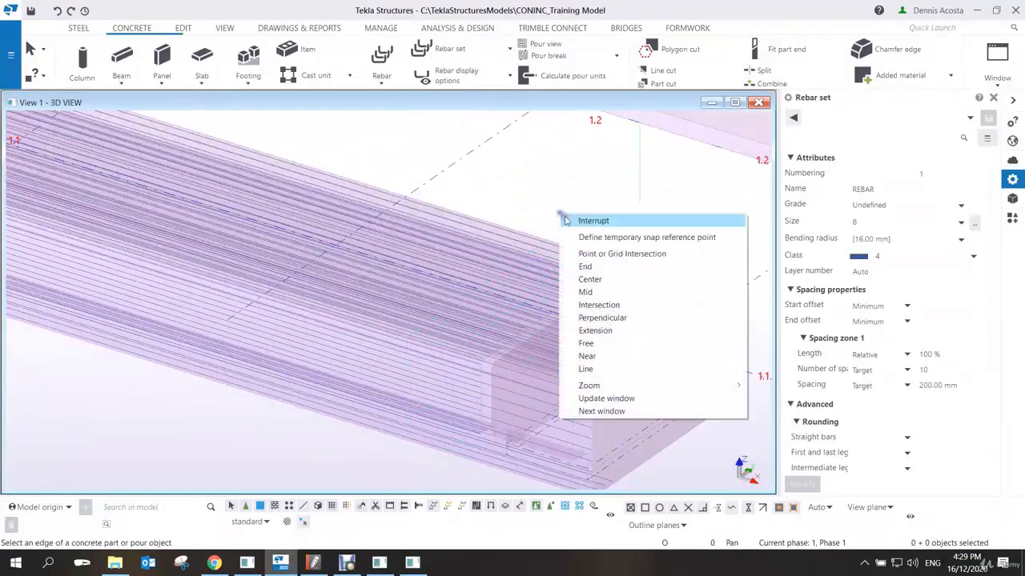
pyautogui.click(574, 219)
# Examine the longitudinal bars in the top slab, webs and bottom flanges from the part's end and in perspective.
pyautogui.keyDown('ctrl'); pyautogui.moveTo(585, 297); pyautogui.dragTo(473, 251, button='middle'); pyautogui.keyUp('ctrl')
pyautogui.scroll(5, 571, 340)
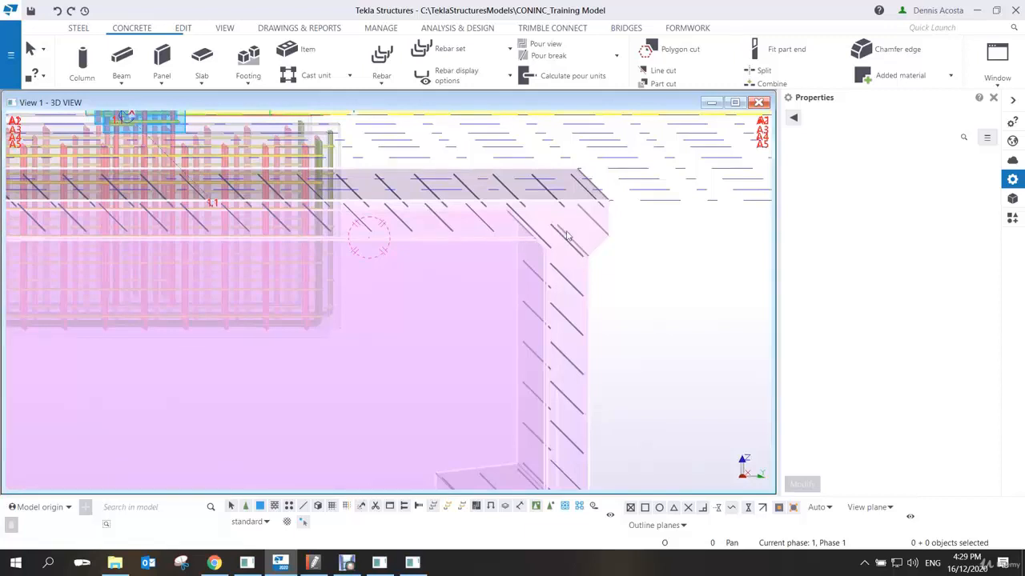
pyautogui.scroll(-6, 498, 331)
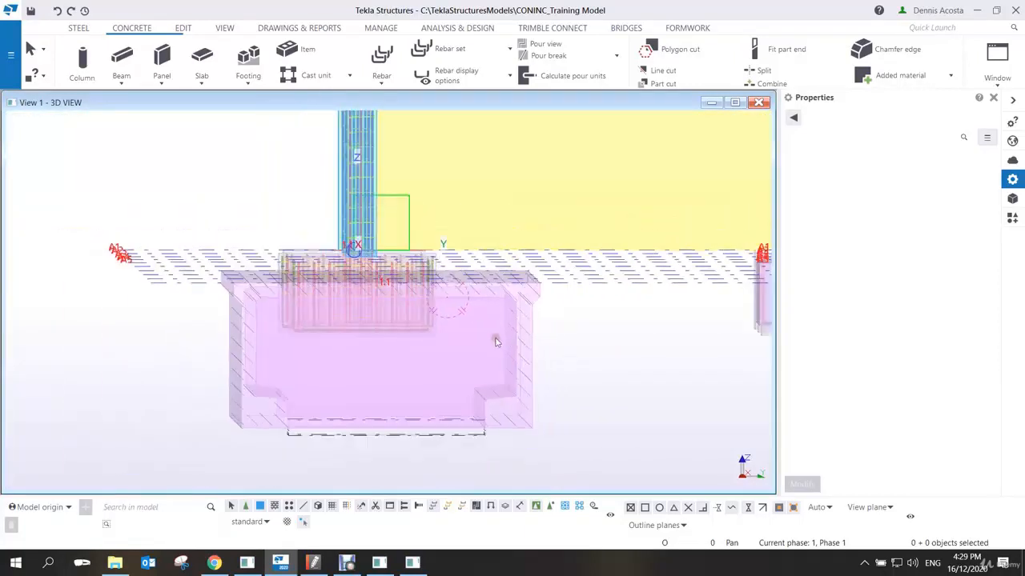
pyautogui.scroll(6, 455, 359)
pyautogui.scroll(-5, 474, 383)
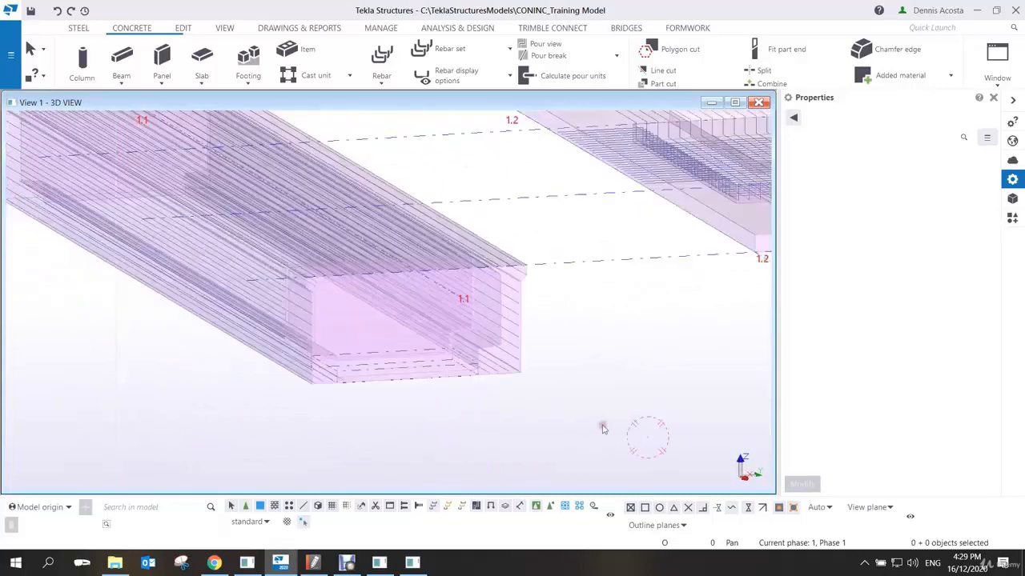
pyautogui.scroll(-2, 544, 376)
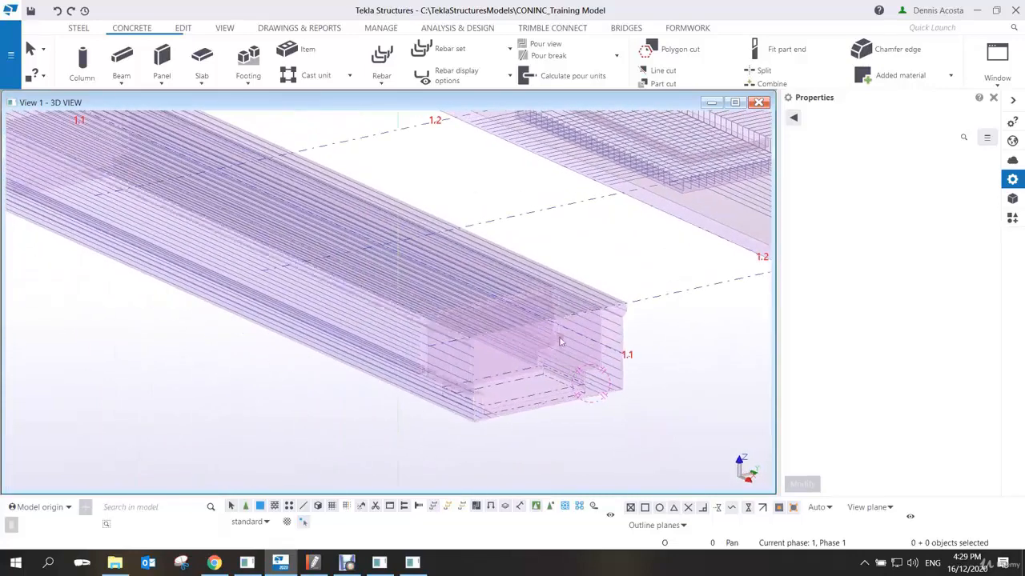
pyautogui.click(577, 274)
pyautogui.moveTo(578, 272)
pyautogui.keyDown('ctrl'); pyautogui.mouseDown(button='middle')
pyautogui.moveTo(560, 280)
pyautogui.moveTo(552, 344)
pyautogui.mouseUp(button='middle'); pyautogui.keyUp('ctrl')
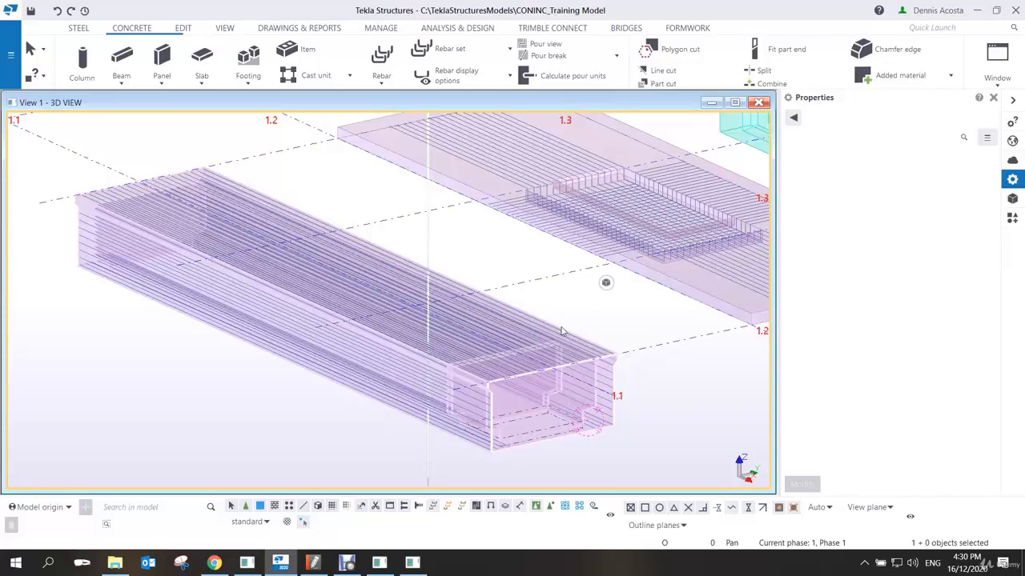
# Start a crossing rebar set on the part along grid line 1.1, placing its cross-section near the hollow end.
pyautogui.scroll(3, 562, 330)
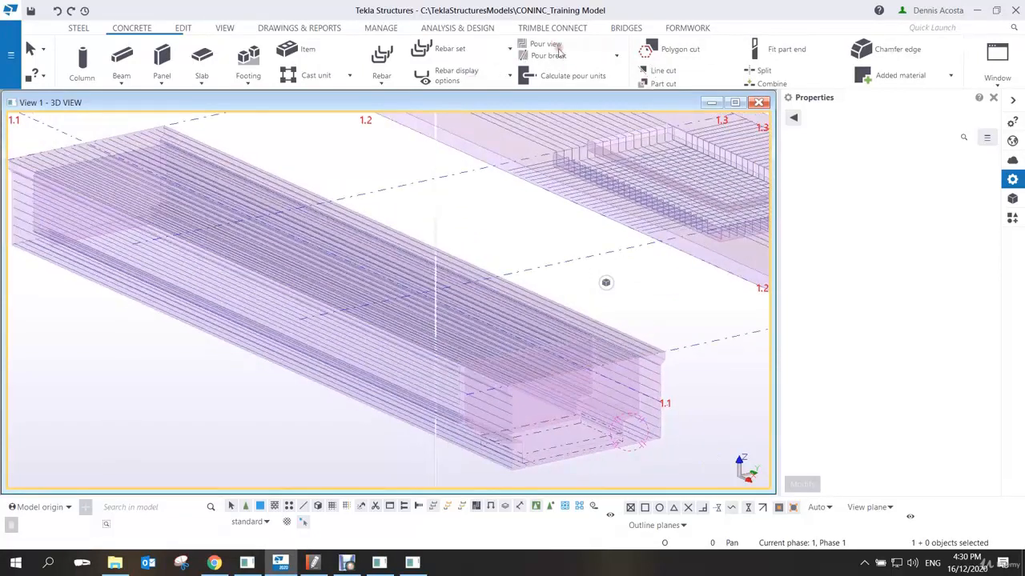
pyautogui.click(453, 51)
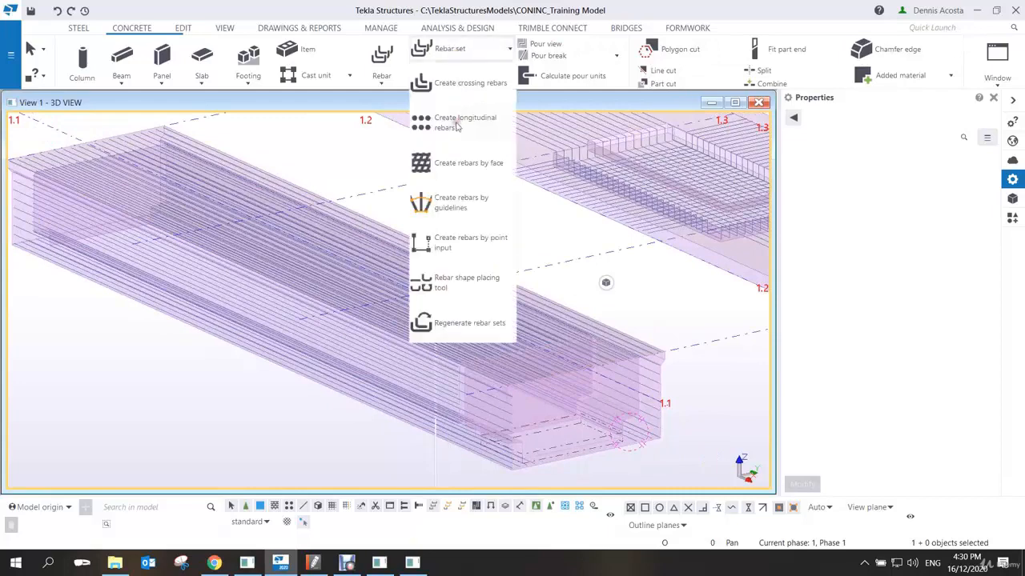
pyautogui.click(453, 85)
pyautogui.scroll(2, 376, 321)
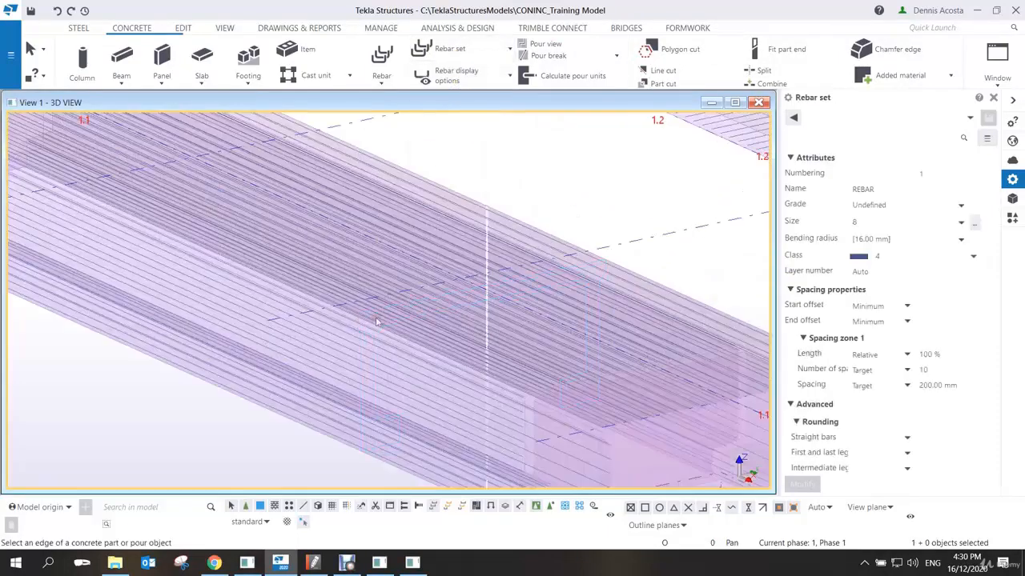
pyautogui.click(379, 332)
pyautogui.scroll(3, 386, 320)
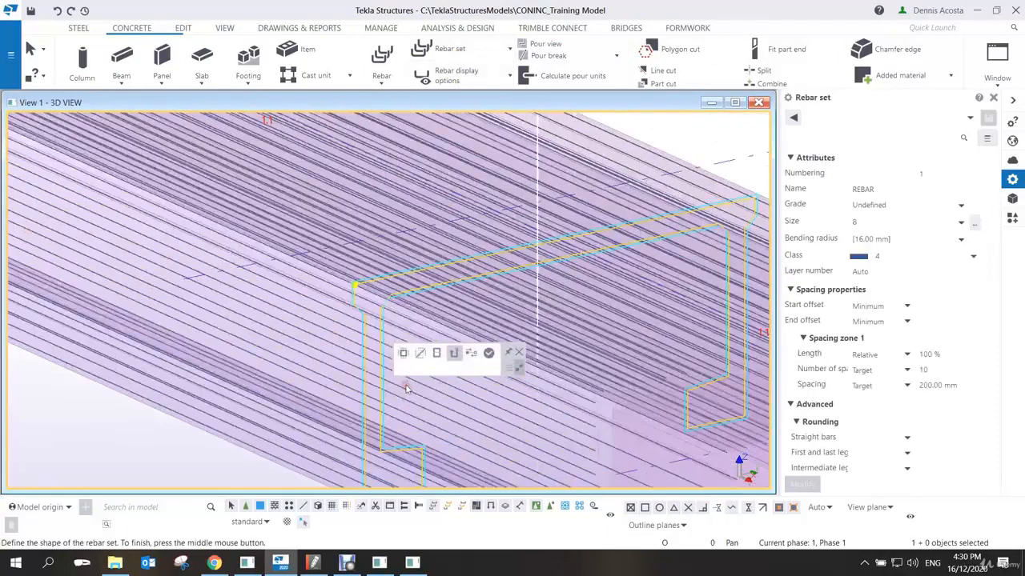
pyautogui.scroll(-3, 391, 304)
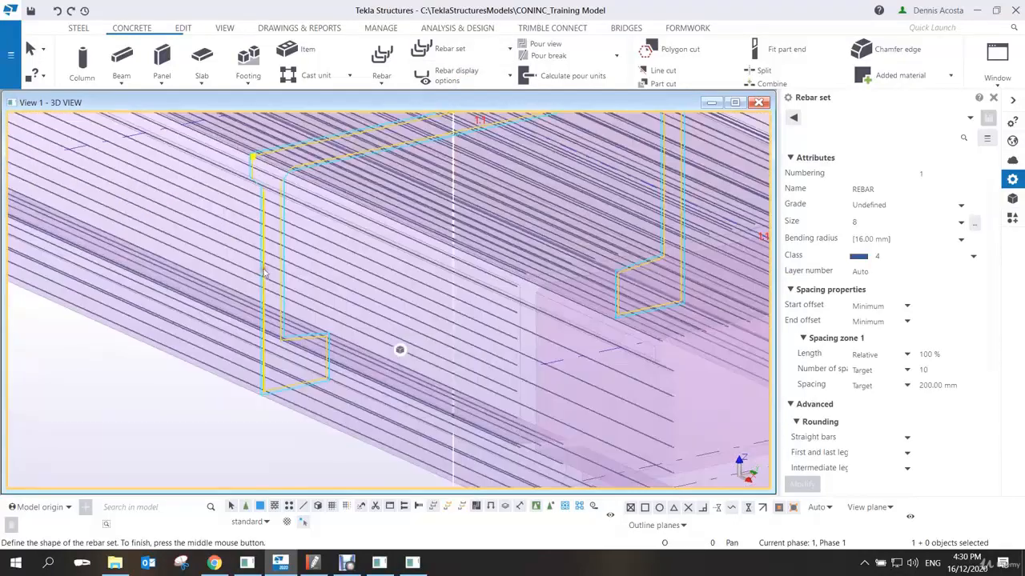
# Shape the crossing set around one bottom flange, using its top, inner side and underside plus the web's outer face.
pyautogui.click(265, 273)
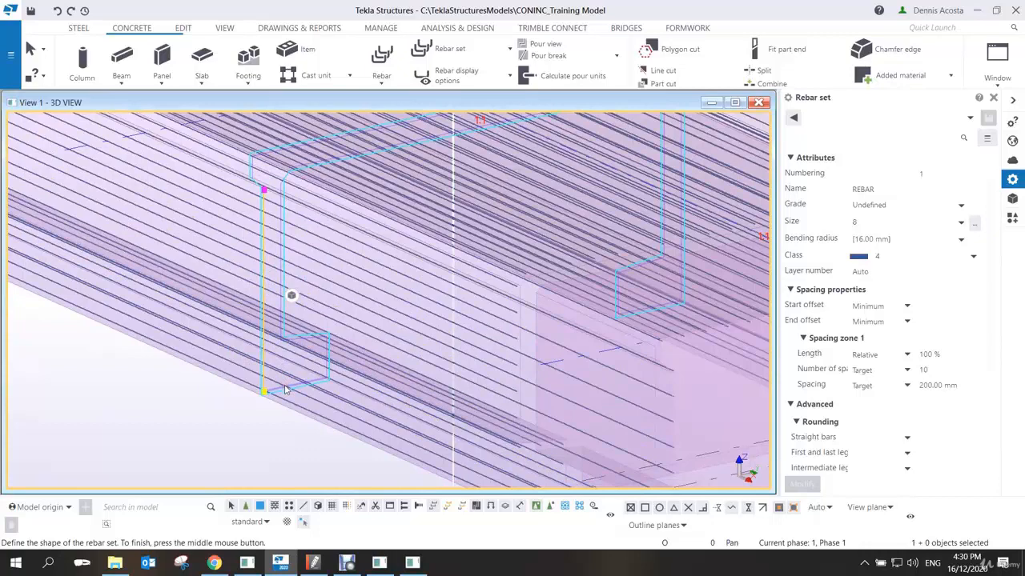
pyautogui.click(301, 341)
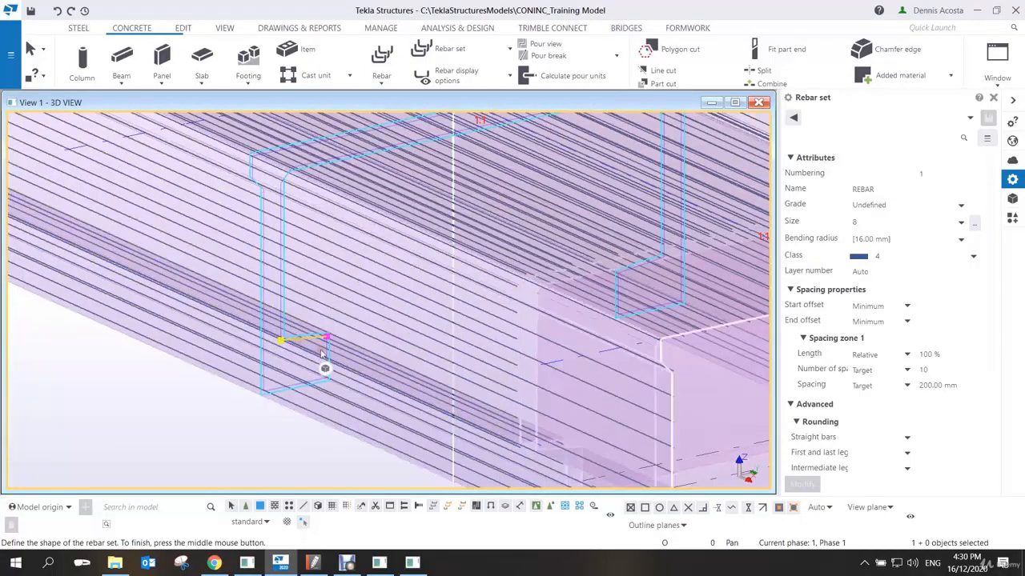
pyautogui.scroll(2, 322, 352)
pyautogui.click(328, 357)
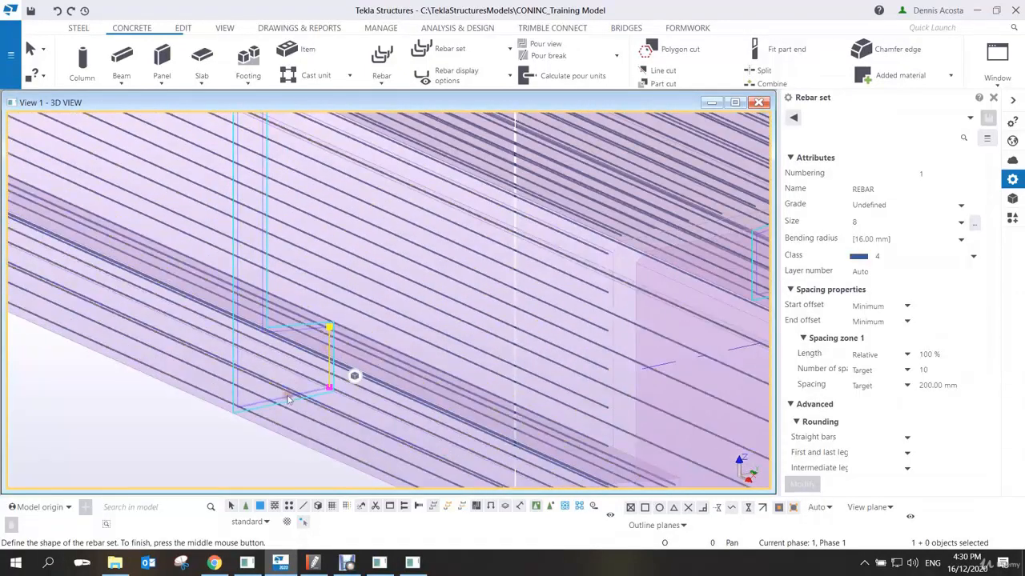
pyautogui.click(289, 400)
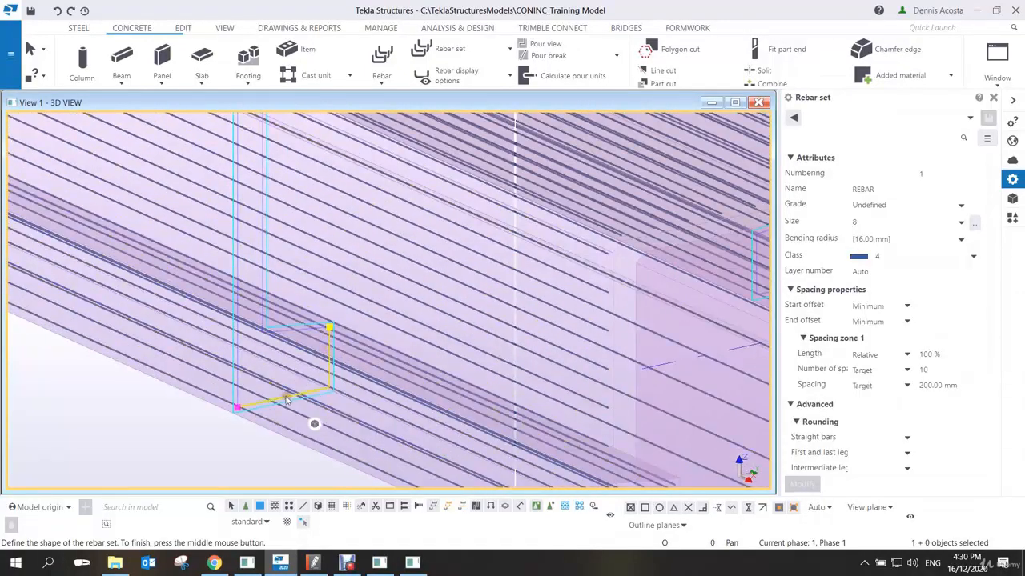
pyautogui.click(238, 369)
pyautogui.scroll(-2, 245, 315)
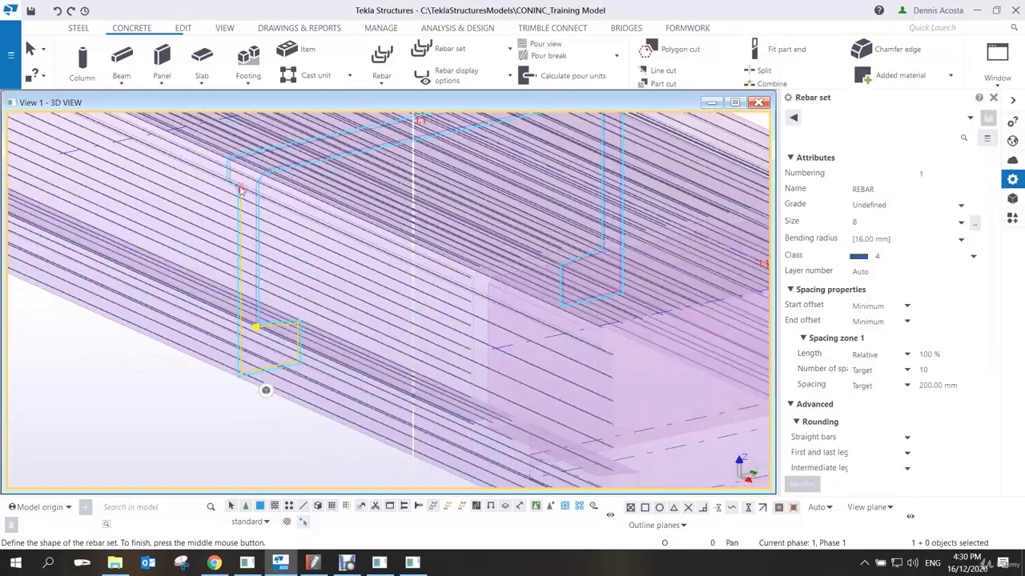
# Adjust the ends of the web leg and top leg so the link closes around the bottom flange, and create the crossing set.
pyautogui.moveTo(241, 189); pyautogui.dragTo(248, 326)
pyautogui.scroll(3, 253, 331)
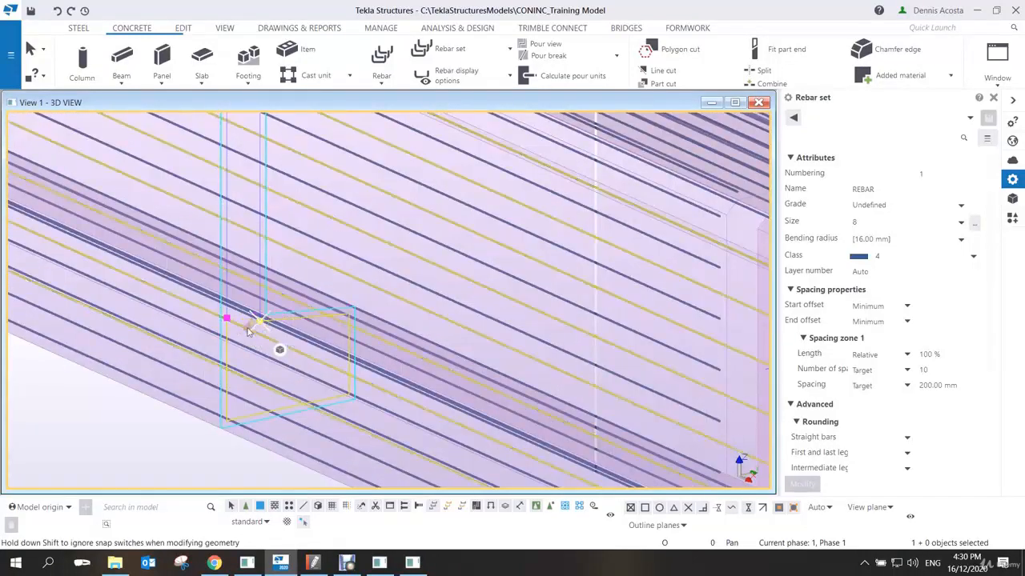
pyautogui.scroll(2, 251, 322)
pyautogui.moveTo(237, 317); pyautogui.dragTo(194, 313)
pyautogui.scroll(3, 249, 317)
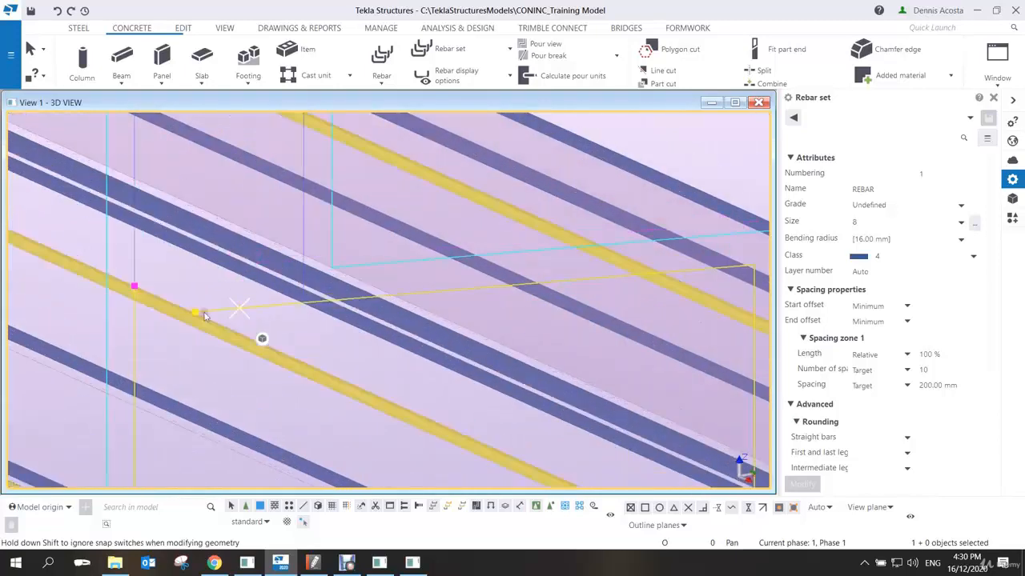
pyautogui.scroll(-3, 238, 313)
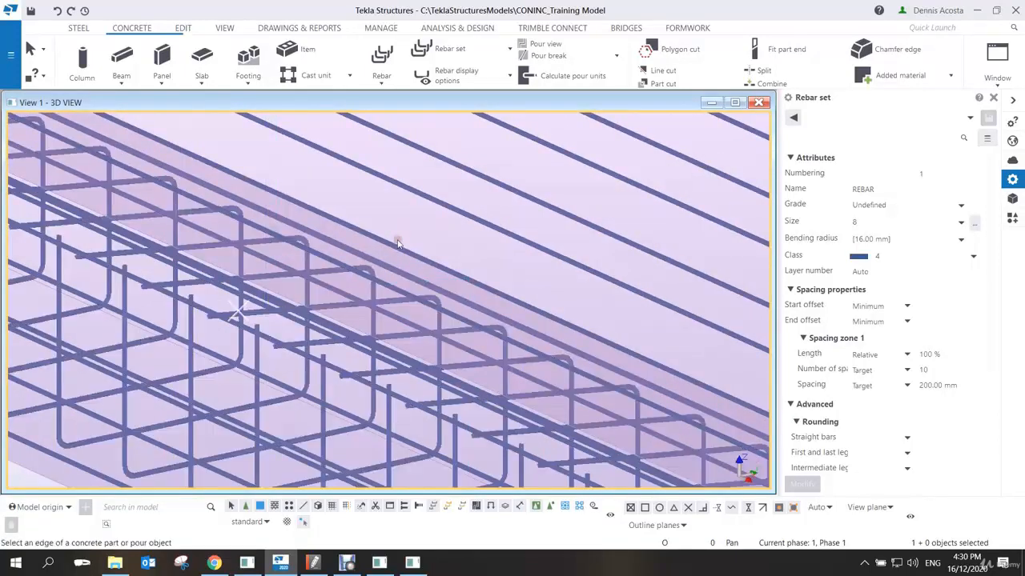
pyautogui.rightClick(385, 243)
pyautogui.click(415, 248)
# Shorten the bottom-flange link set to a guideline length of about 16359 mm by pulling its end back from the part's end face.
pyautogui.scroll(-5, 393, 294)
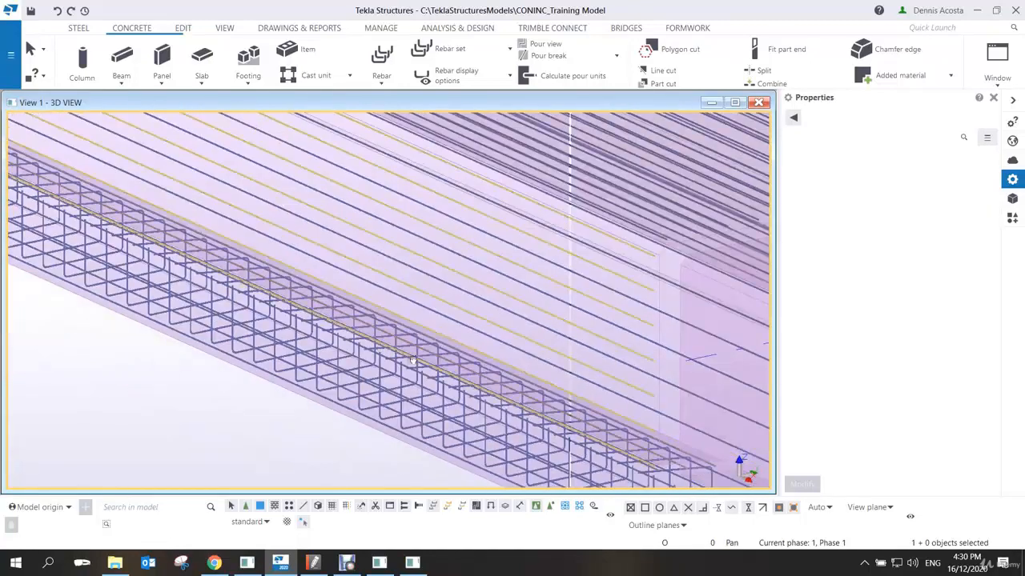
pyautogui.scroll(5, 393, 294)
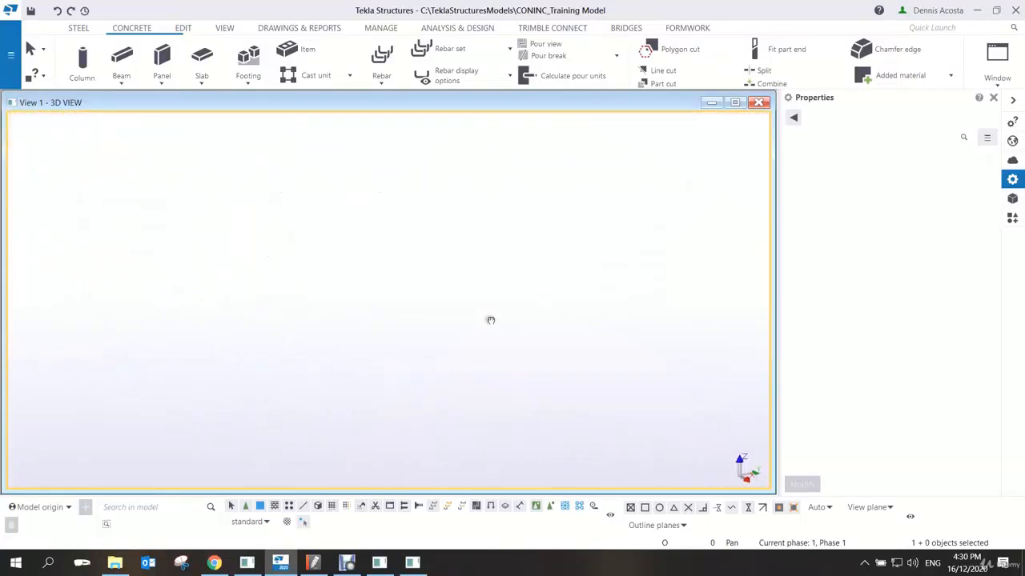
pyautogui.scroll(-5, 522, 320)
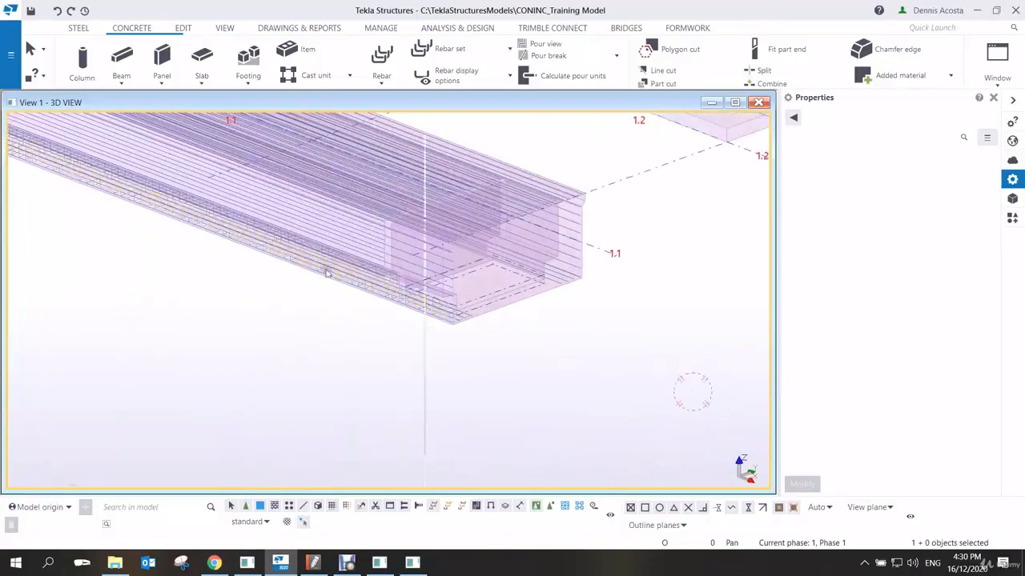
pyautogui.scroll(8, 384, 332)
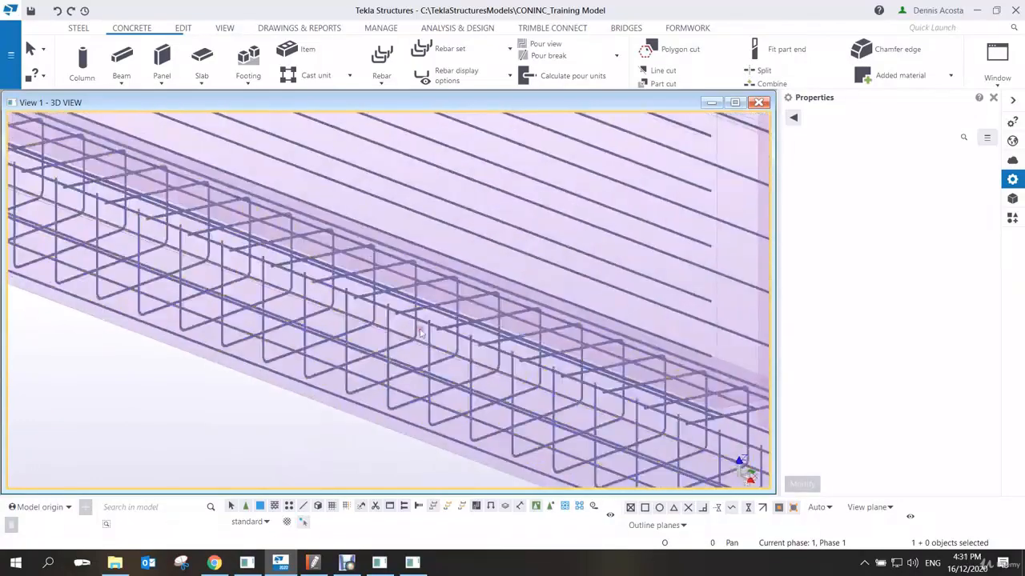
pyautogui.click(371, 310)
pyautogui.scroll(-5, 367, 308)
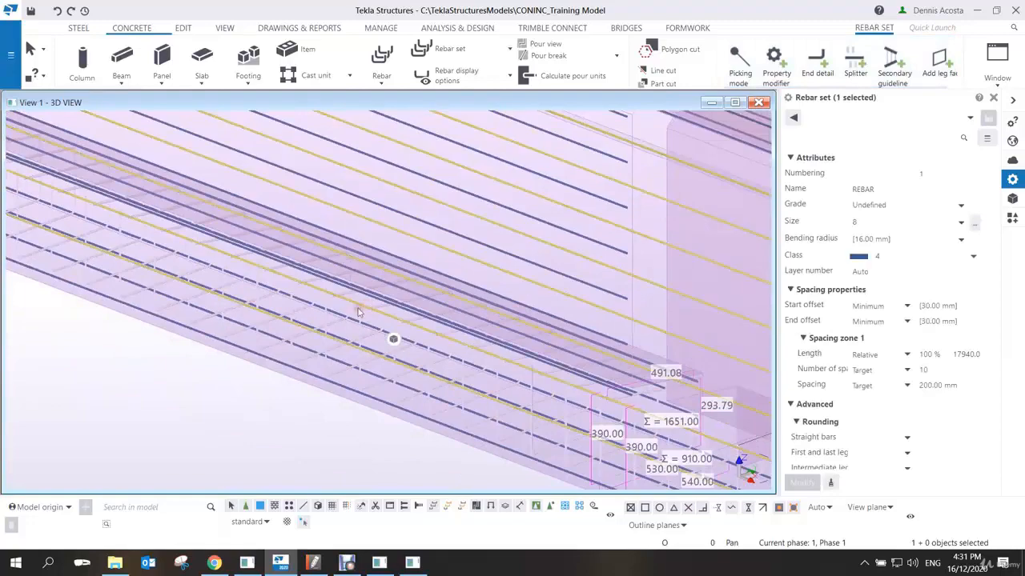
pyautogui.scroll(-6, 358, 312)
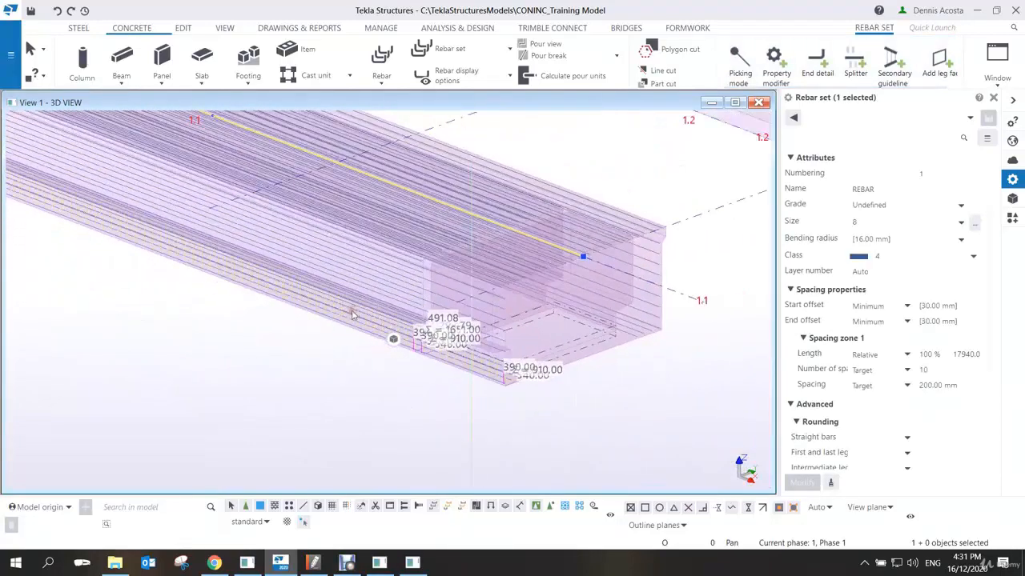
pyautogui.scroll(-4, 354, 313)
pyautogui.scroll(2, 460, 288)
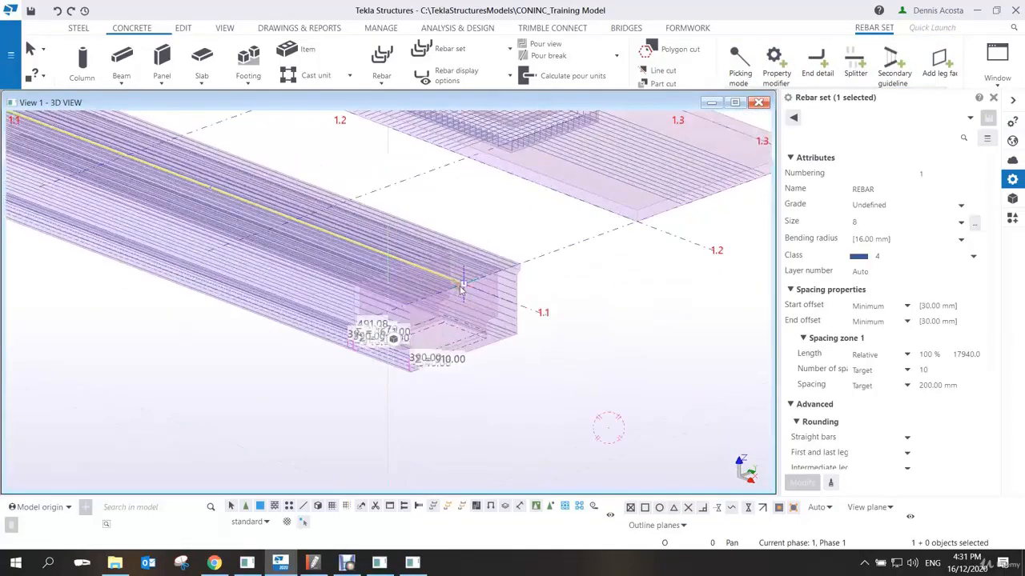
pyautogui.scroll(2, 462, 286)
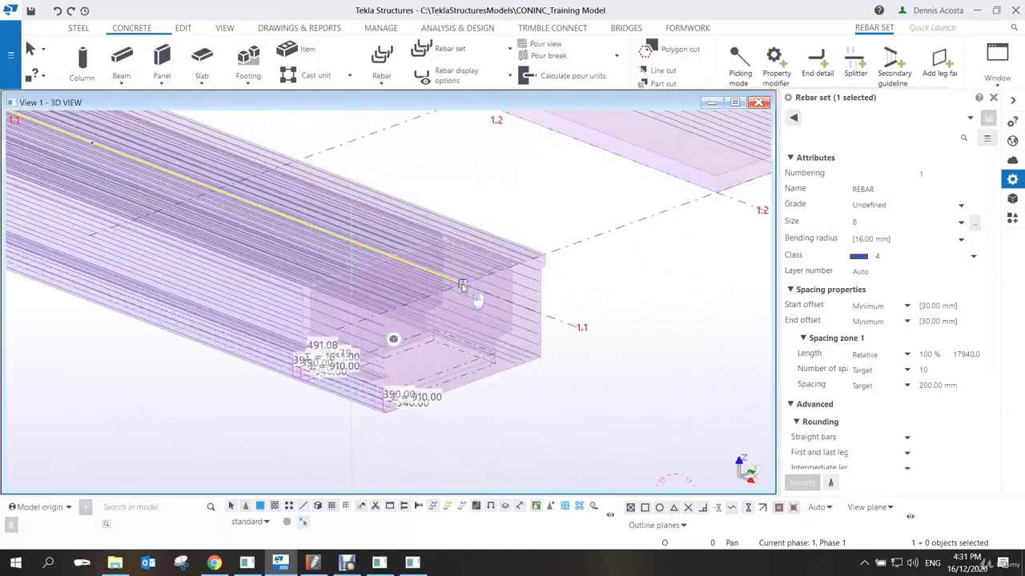
pyautogui.moveTo(461, 286); pyautogui.dragTo(411, 256)
pyautogui.scroll(2, 364, 318)
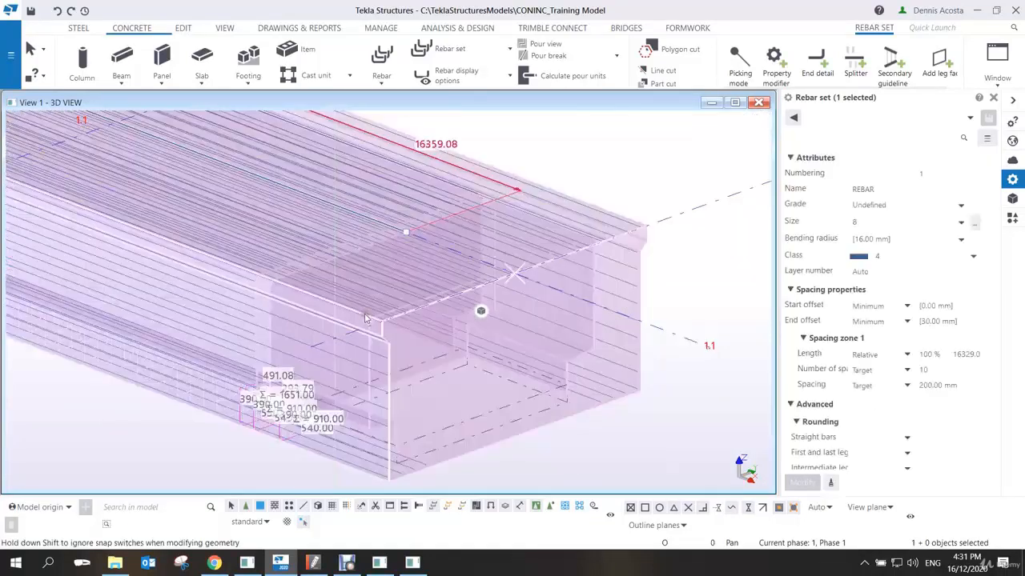
pyautogui.scroll(2, 365, 318)
pyautogui.scroll(-4, 425, 282)
pyautogui.click(557, 184)
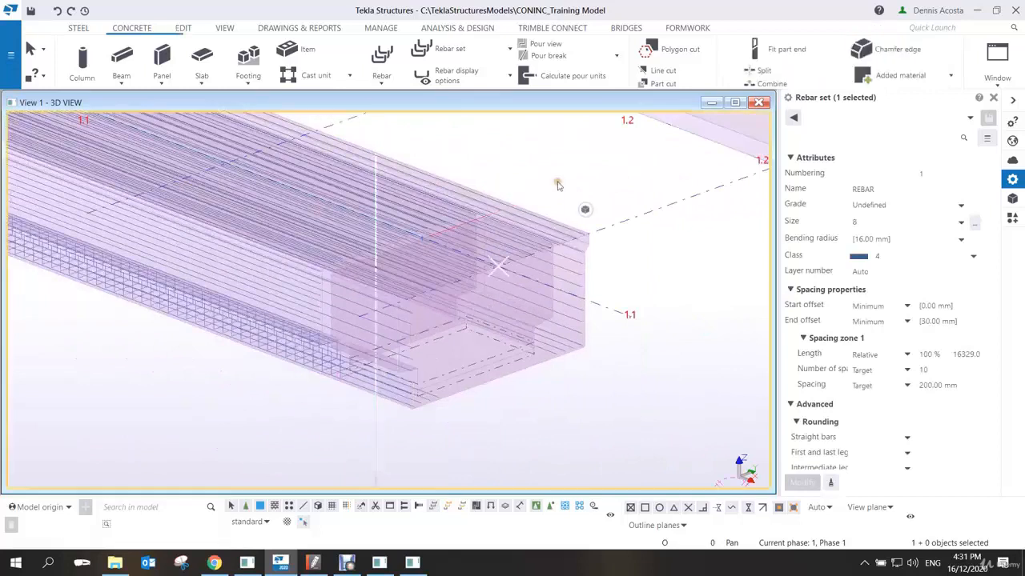
pyautogui.rightClick(564, 167)
pyautogui.click(582, 177)
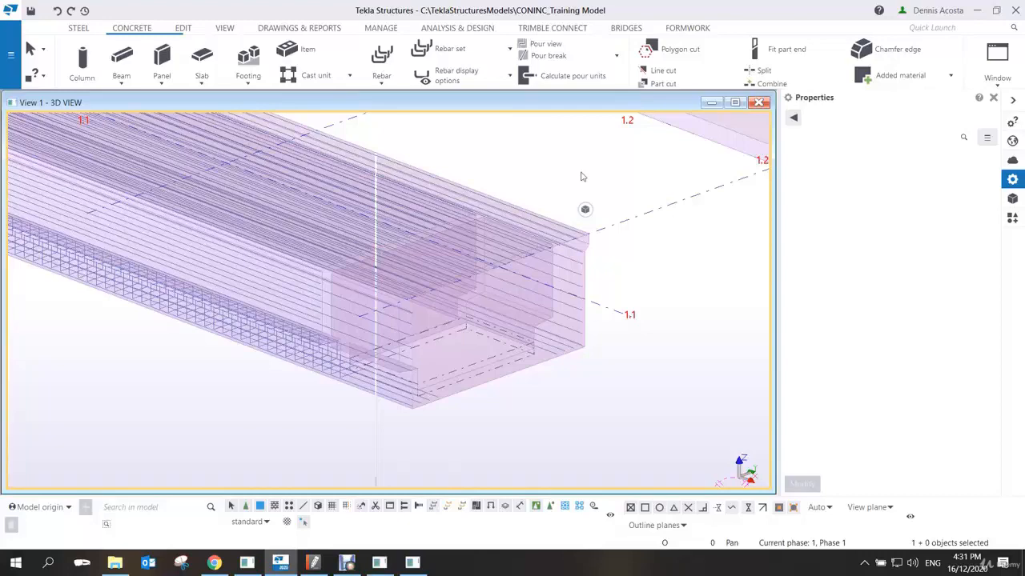
# Examine where the bottom-flange links stop near the part's hollow end.
pyautogui.scroll(5, 324, 364)
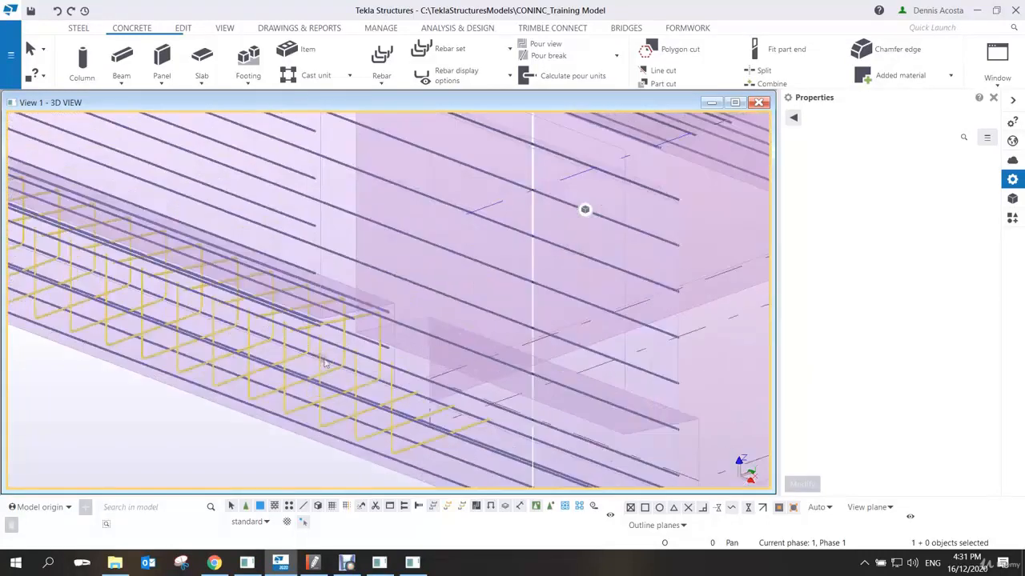
pyautogui.scroll(-4, 324, 364)
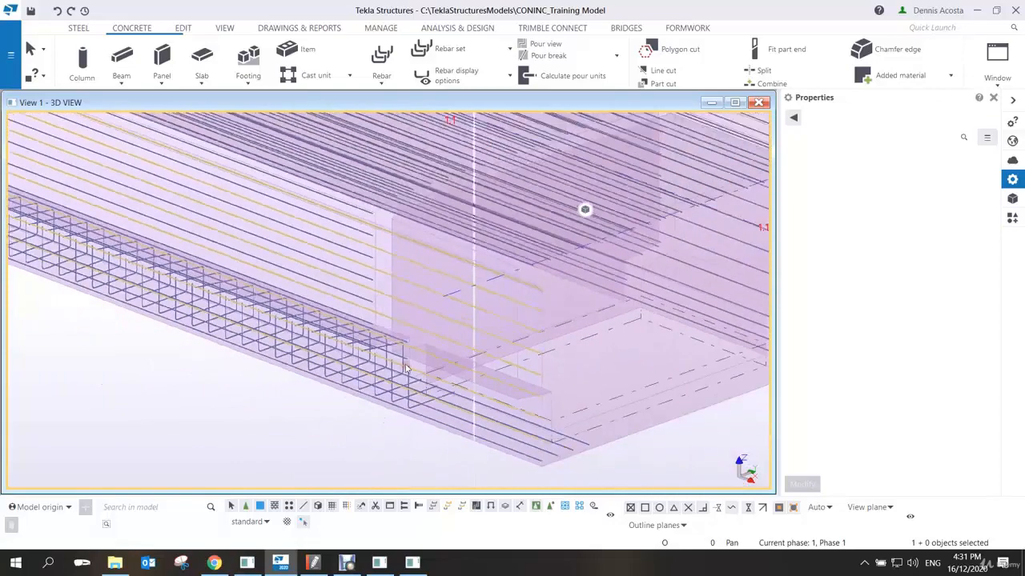
pyautogui.scroll(-6, 407, 368)
pyautogui.scroll(5, 479, 367)
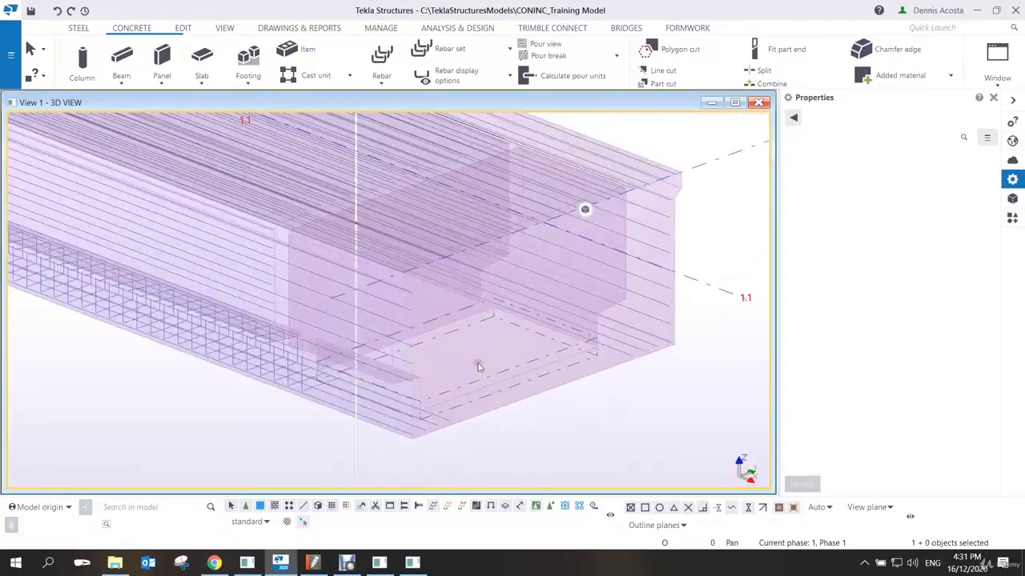
pyautogui.scroll(2, 440, 365)
pyautogui.scroll(-2, 430, 361)
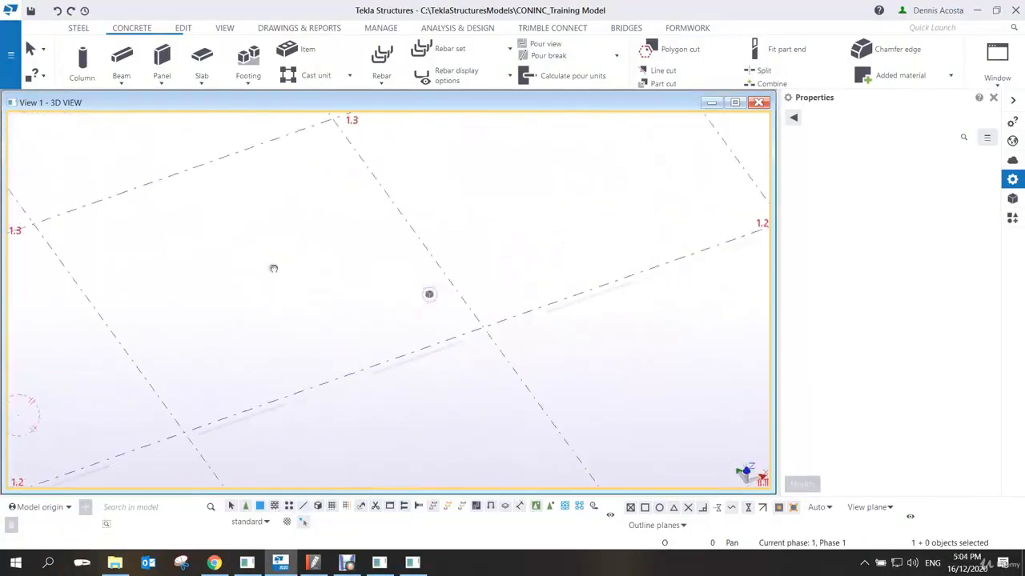
# Model a 12000 mm concrete beam with profile 800*500 along grid line 1.3, spanning two grid bays.
pyautogui.moveTo(272, 268); pyautogui.dragTo(356, 334, button='middle')
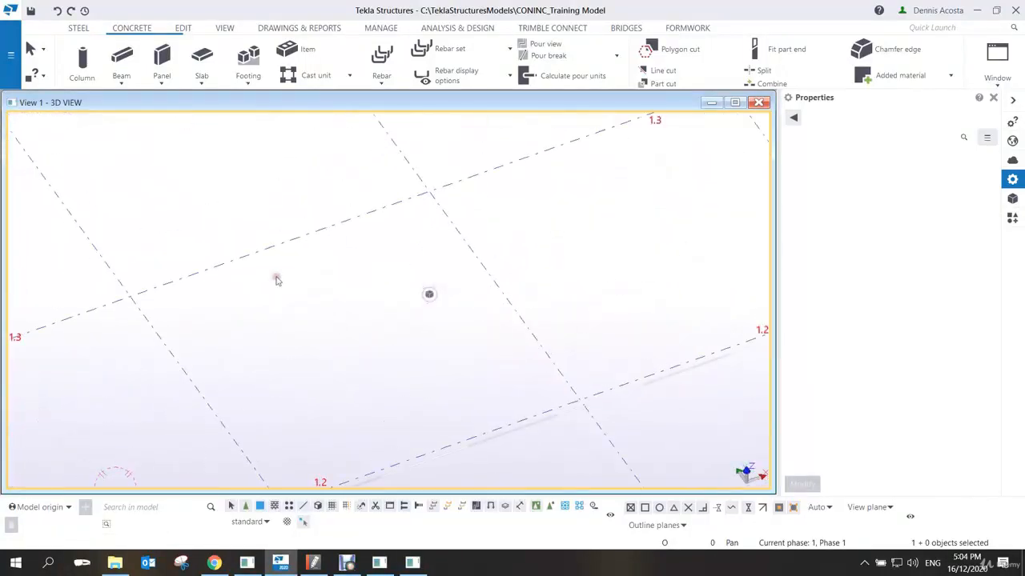
pyautogui.click(124, 57)
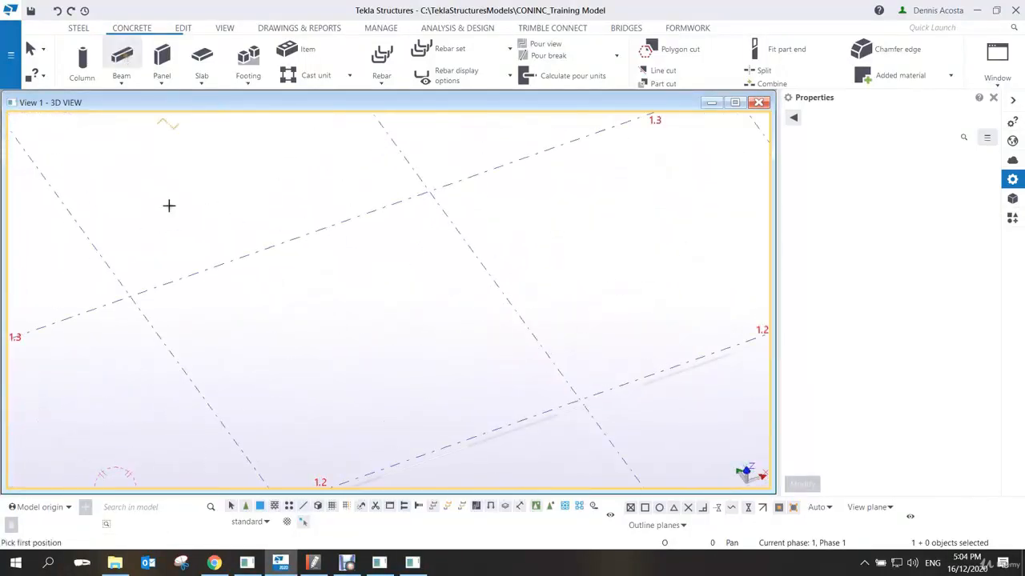
pyautogui.click(132, 297)
pyautogui.moveTo(426, 195); pyautogui.dragTo(411, 256, button='middle')
pyautogui.scroll(-2, 410, 256)
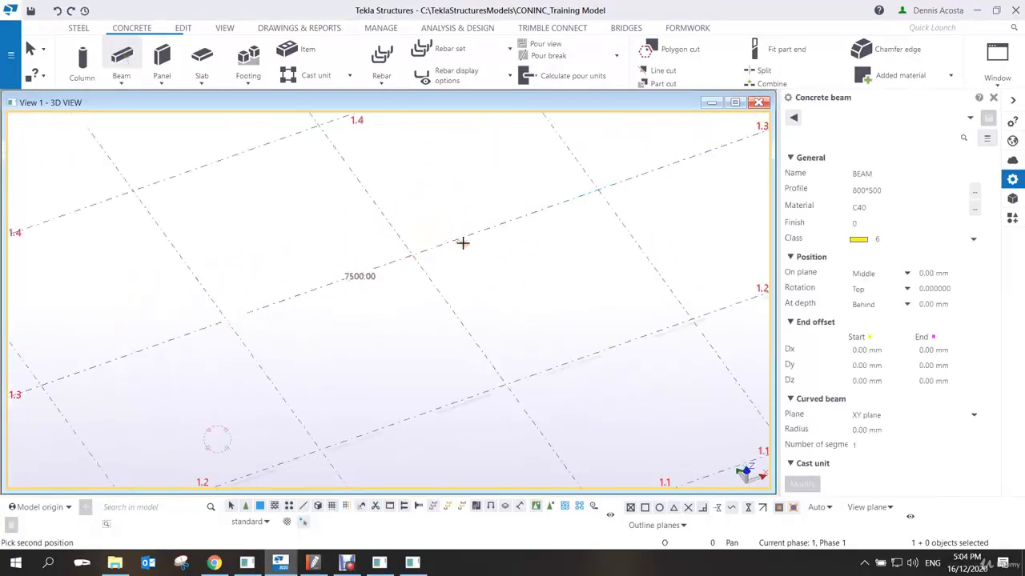
pyautogui.click(597, 187)
pyautogui.press('Escape')
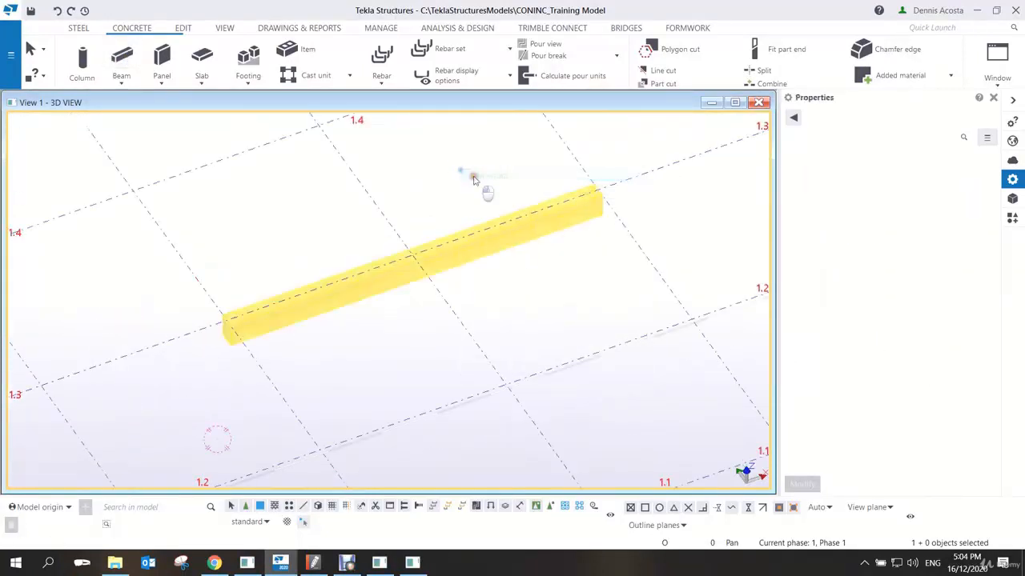
# Apply the saved Inverted T Beam properties to the new beam on grid line 1.3.
pyautogui.scroll(4, 414, 272)
pyautogui.scroll(-2, 373, 294)
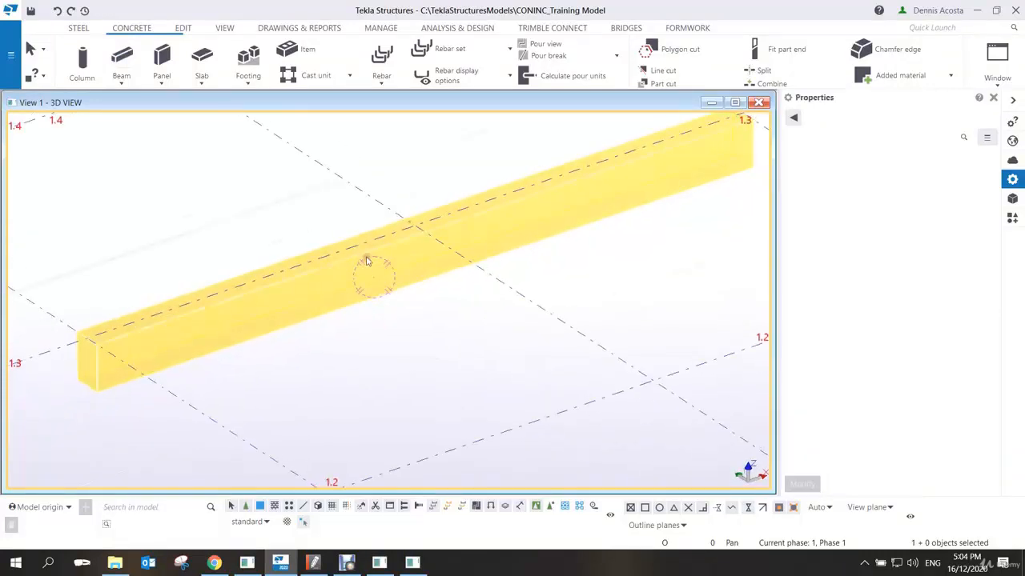
pyautogui.click(367, 255)
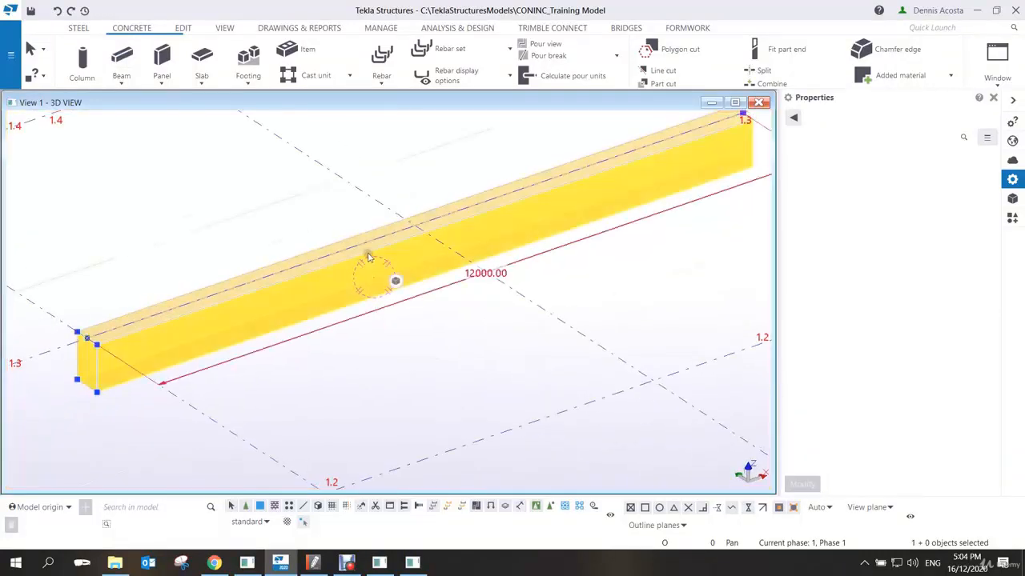
pyautogui.click(303, 523)
pyautogui.click(967, 119)
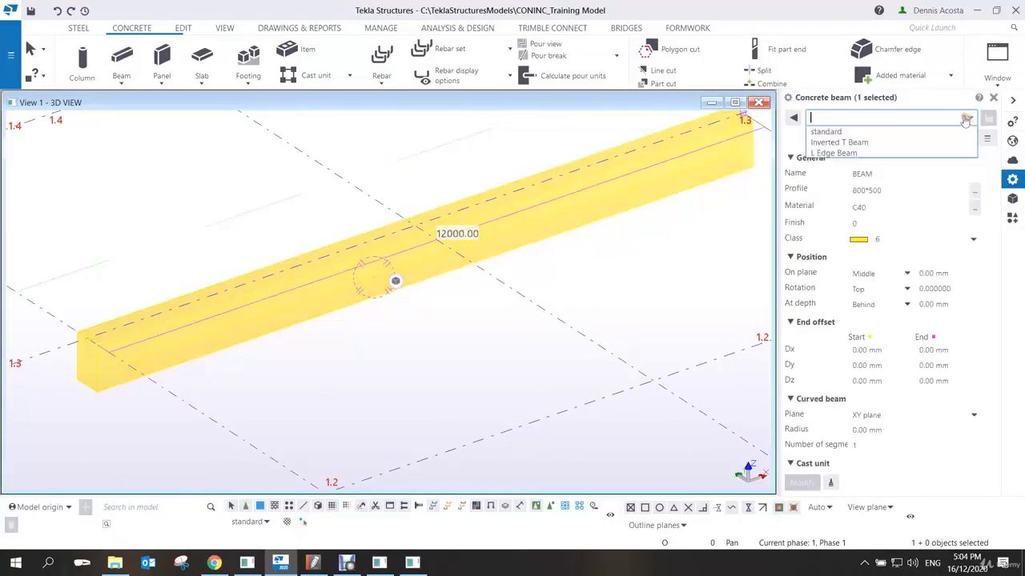
pyautogui.click(873, 141)
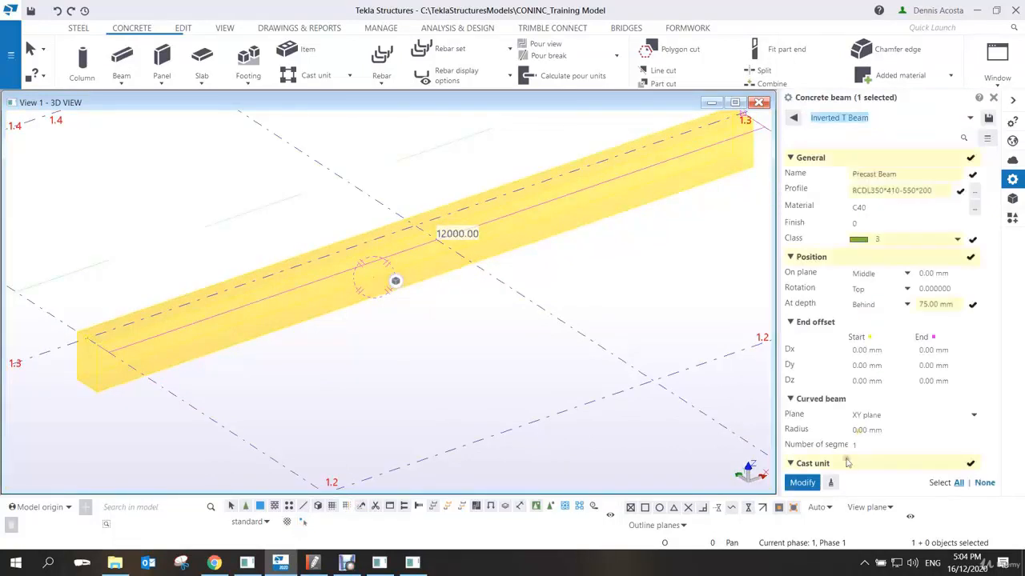
pyautogui.click(803, 481)
# Open the beam's RCDL profile for editing and set its height to 1500 mm and web thickness to 3000 mm.
pyautogui.scroll(5, 359, 298)
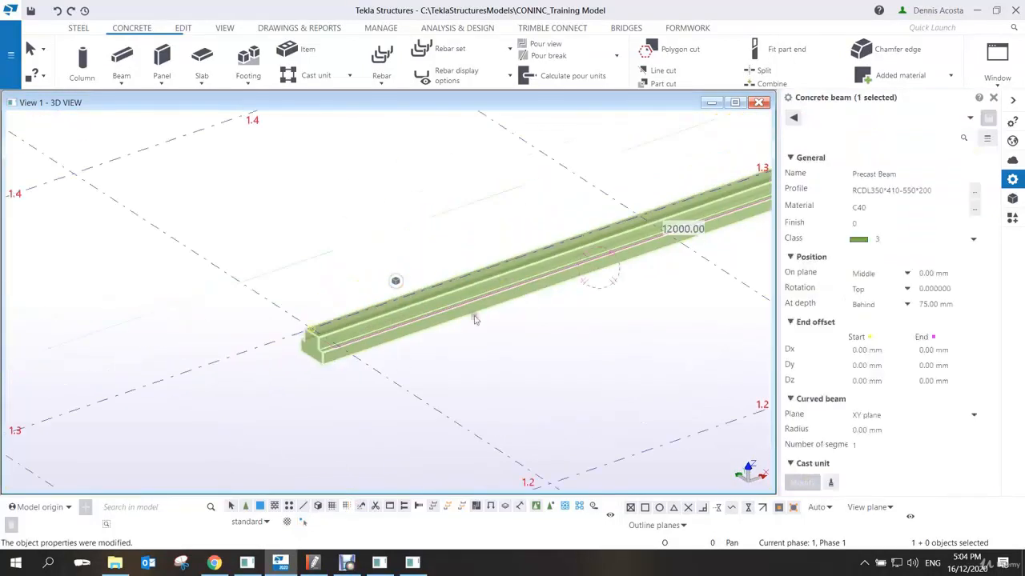
pyautogui.scroll(2, 360, 298)
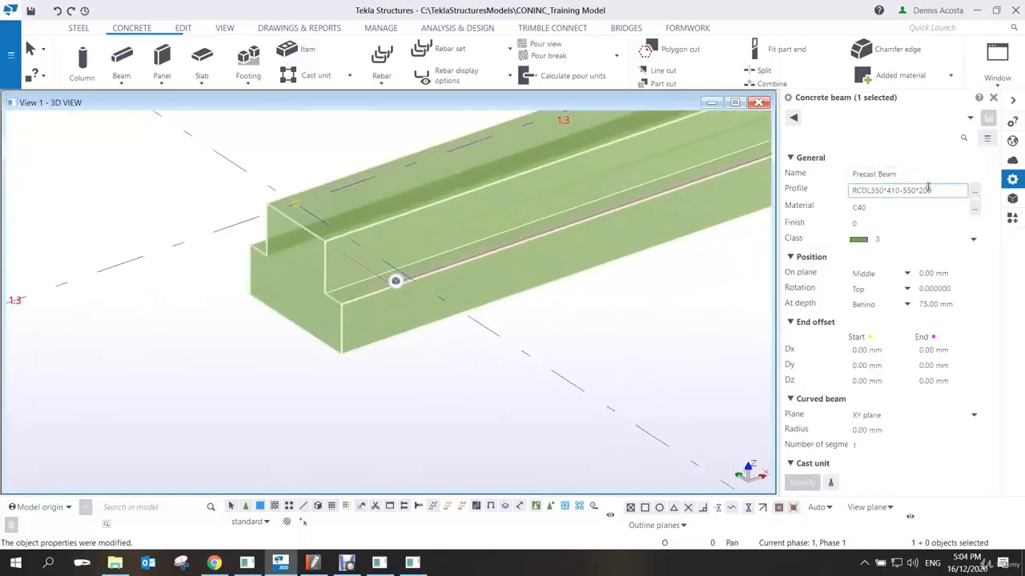
pyautogui.click(974, 192)
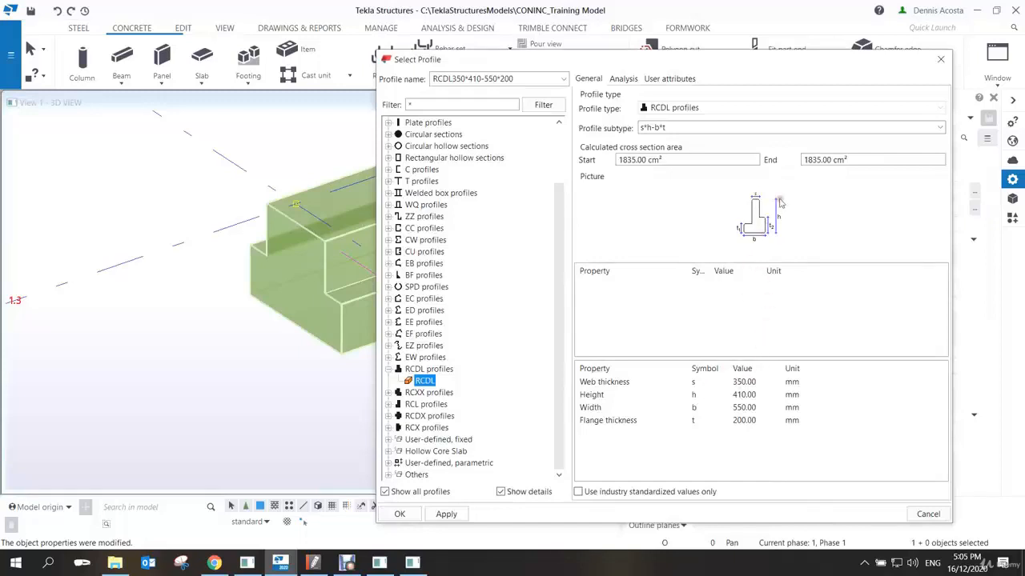
pyautogui.doubleClick(740, 396)
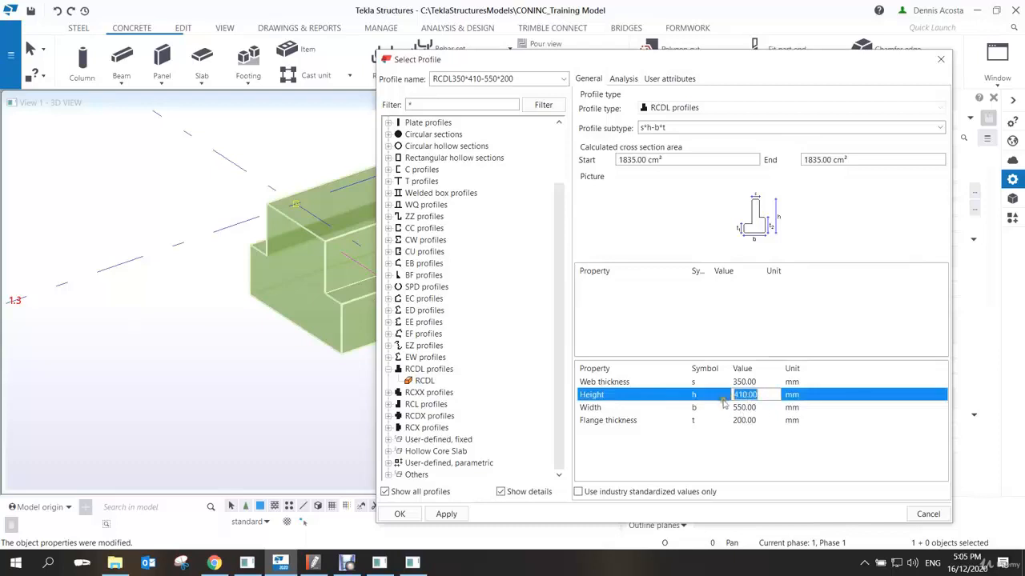
pyautogui.write('15000')
pyautogui.doubleClick(757, 383)
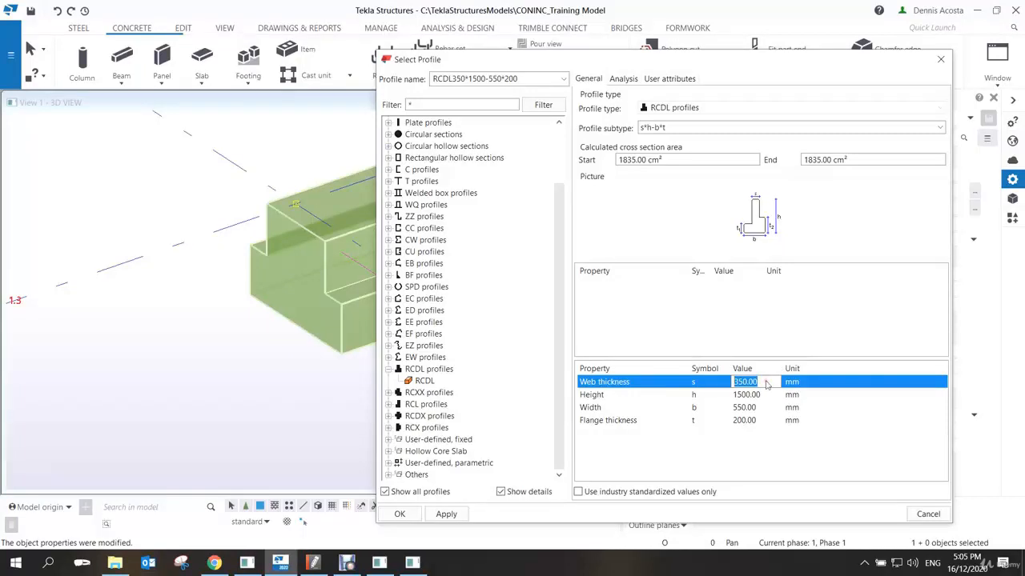
pyautogui.write('3')
# Set the RCDL profile's flange thickness to 1000 mm, width to 3000 mm and web thickness to 2000 mm, and apply these dimensions.
pyautogui.click(756, 421)
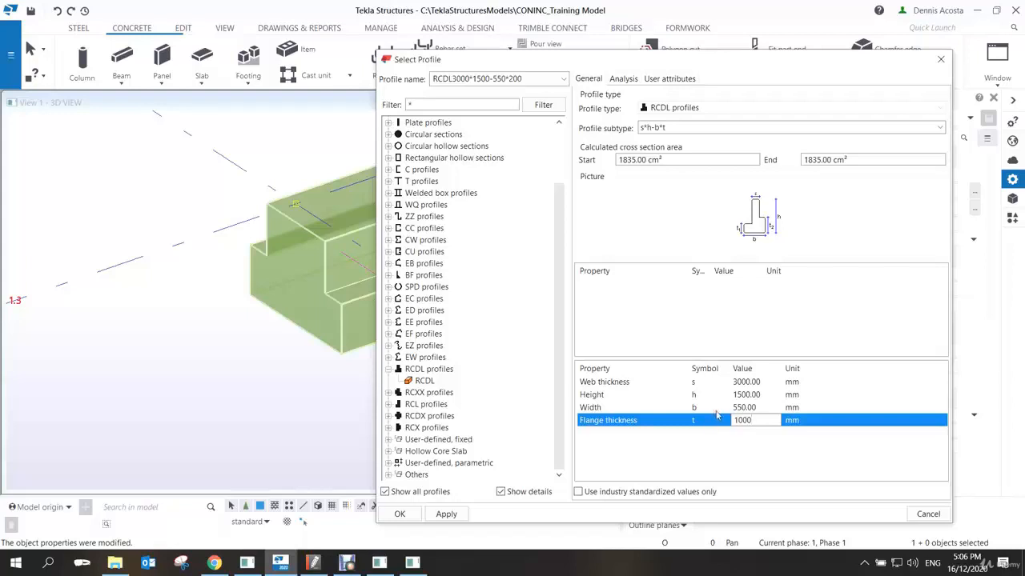
pyautogui.click(757, 409)
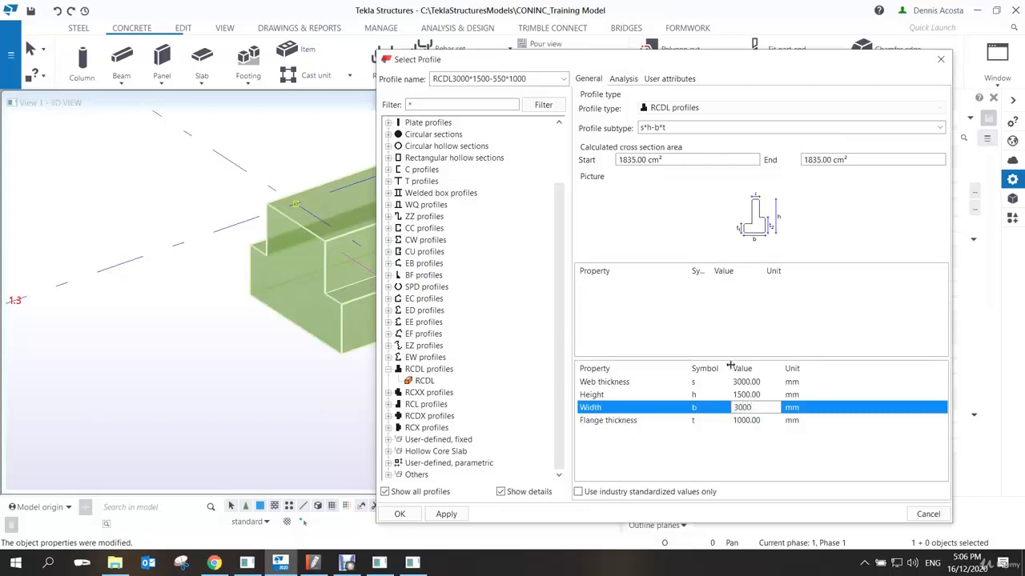
pyautogui.click(756, 383)
pyautogui.write('20')
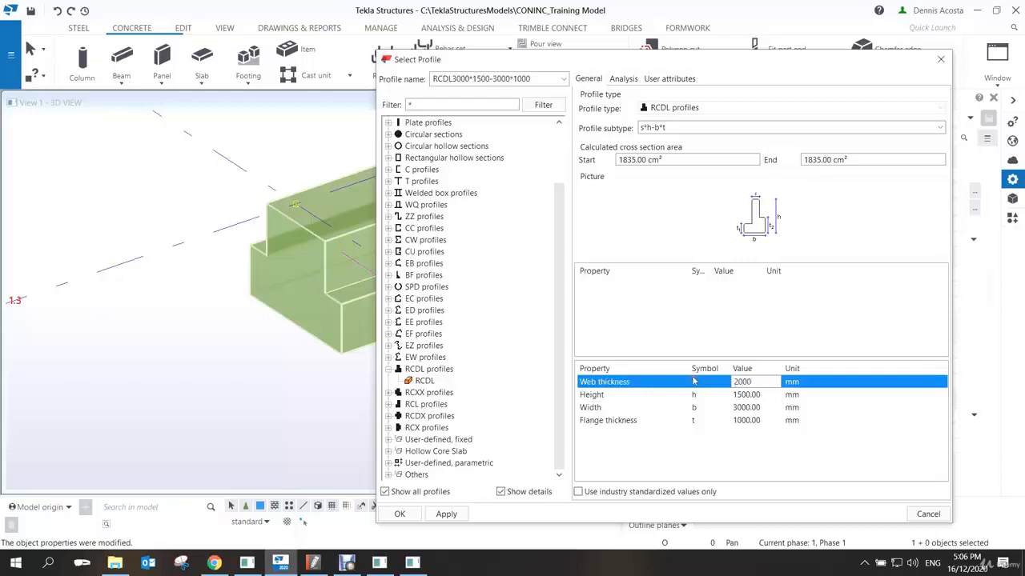
pyautogui.write('00')
pyautogui.click(446, 514)
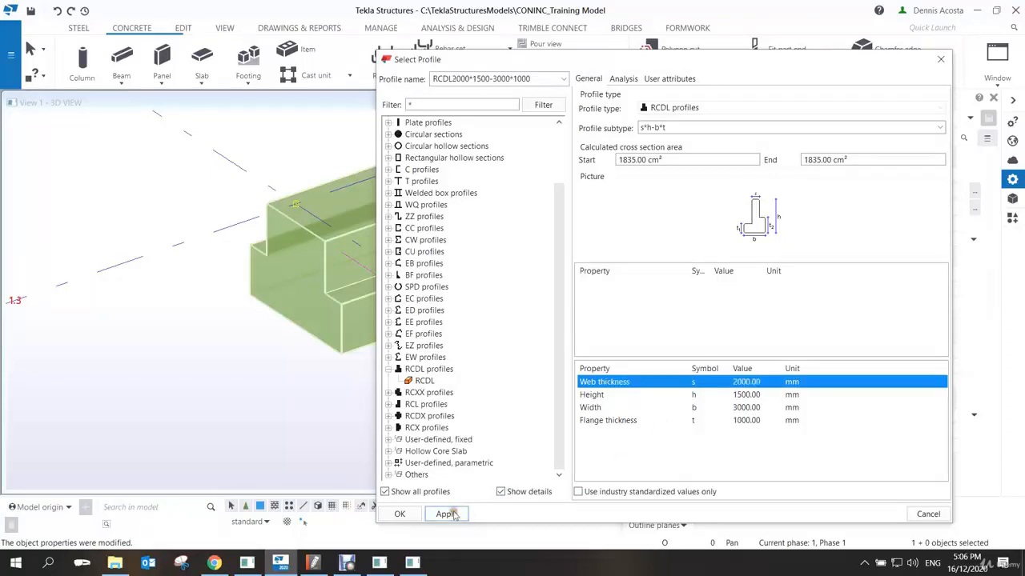
# Accept the edited RCDL2000*1500-3000*1000 profile and apply it to the beam along grid line 1.3.
pyautogui.click(400, 514)
pyautogui.click(802, 483)
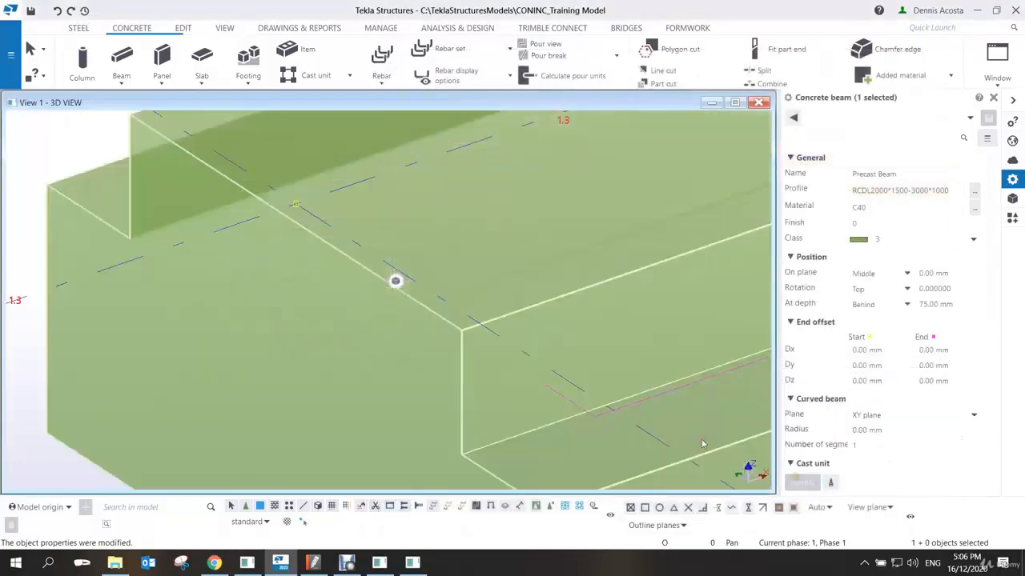
pyautogui.scroll(-5, 497, 278)
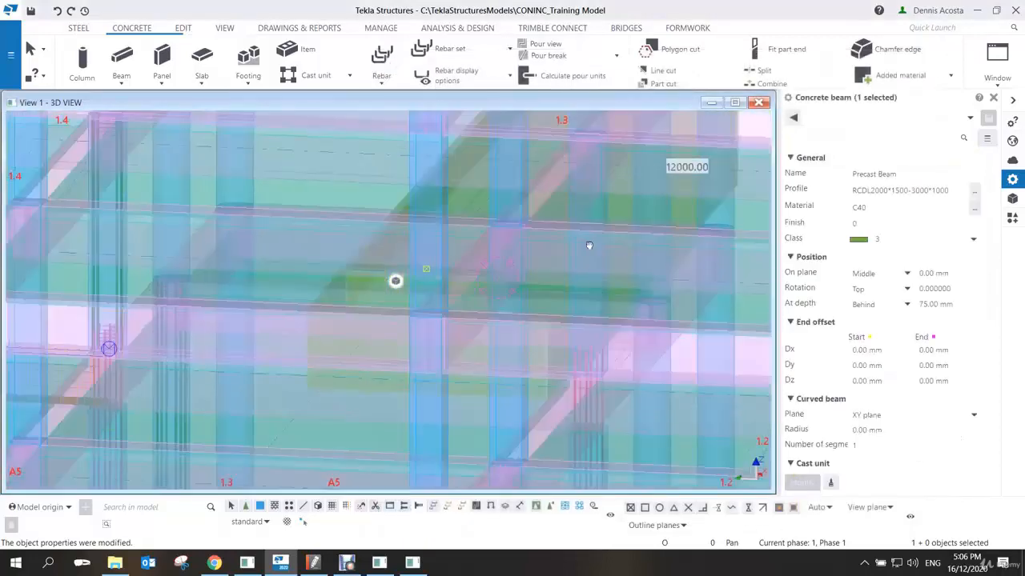
pyautogui.scroll(-5, 395, 288)
pyautogui.scroll(-3, 395, 288)
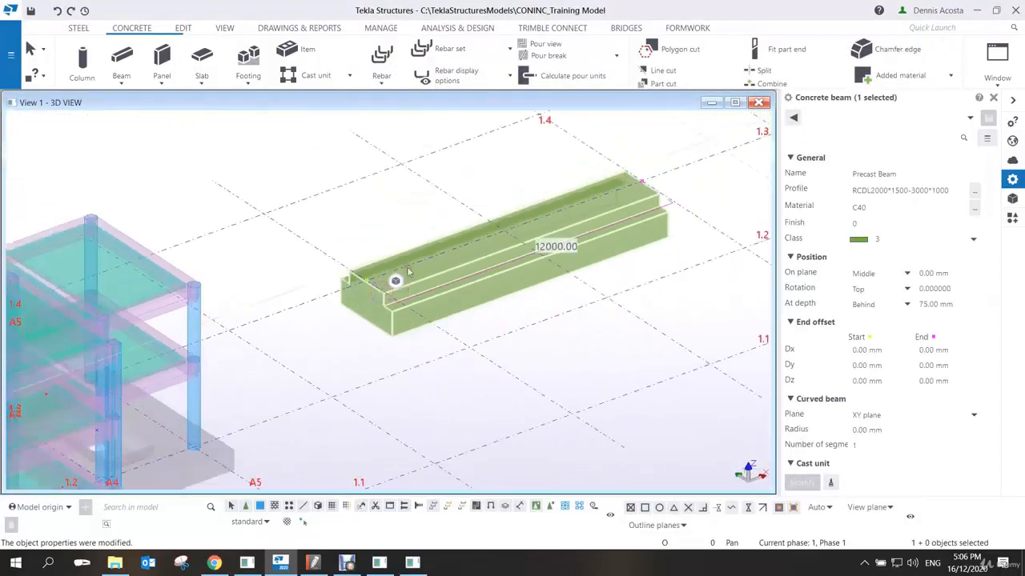
pyautogui.scroll(6, 396, 289)
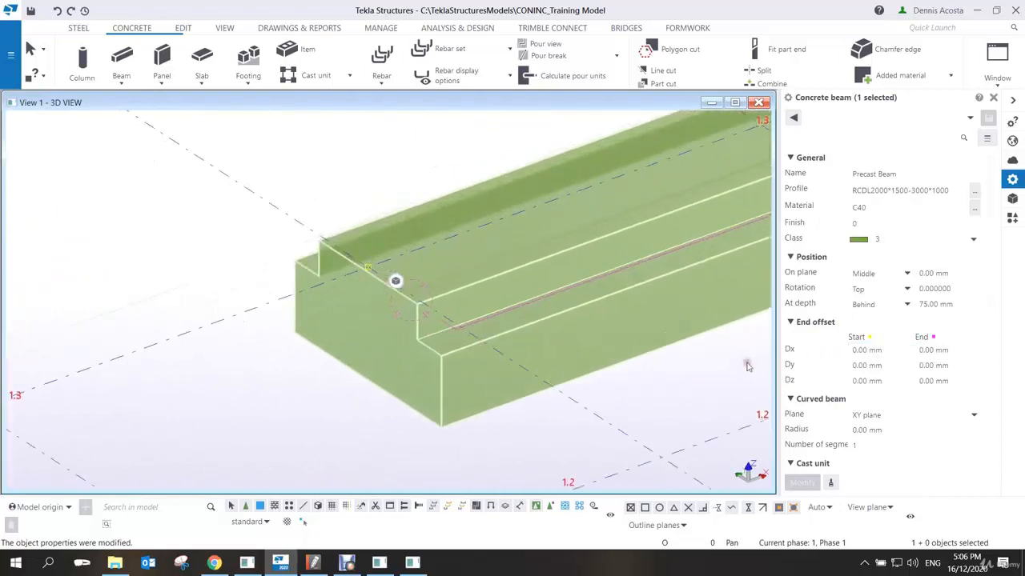
# Set the depth offset of the inverted T beam on grid line 1.3 to 0 mm.
pyautogui.click(734, 385)
pyautogui.scroll(5, 420, 261)
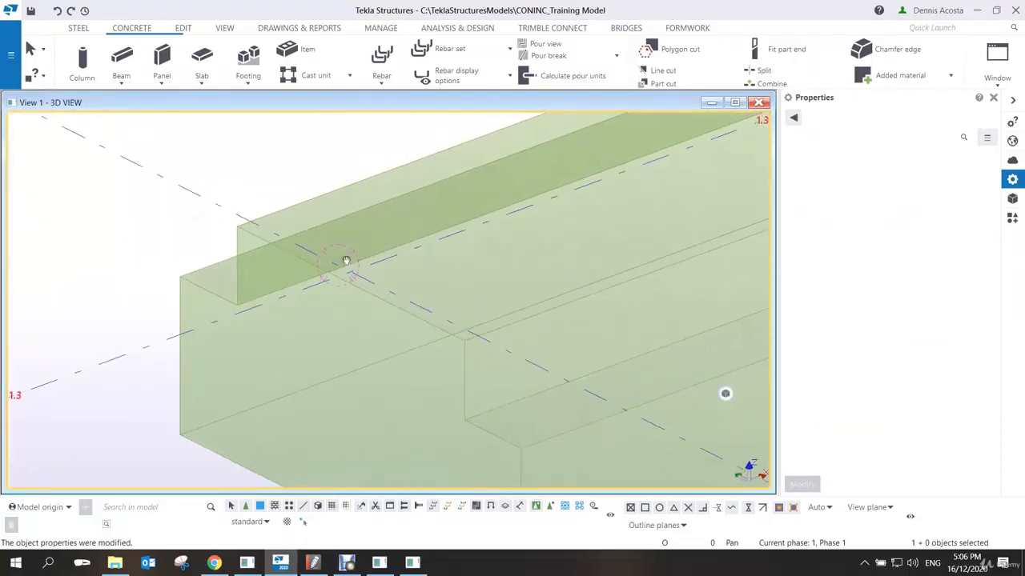
pyautogui.keyDown('ctrl'); pyautogui.moveTo(344, 262); pyautogui.dragTo(370, 312, button='middle'); pyautogui.keyUp('ctrl')
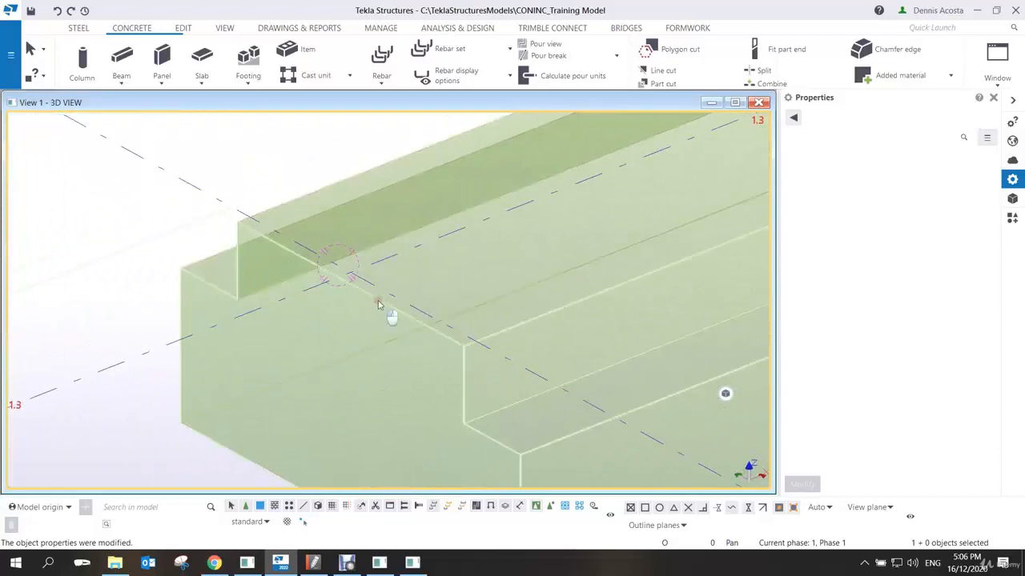
pyautogui.click(428, 310)
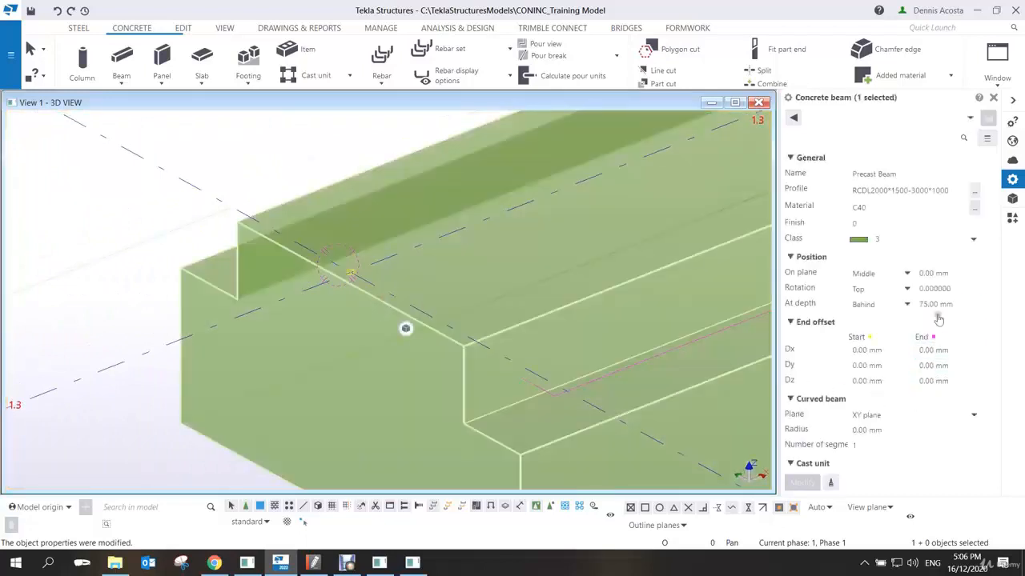
pyautogui.click(961, 305)
pyautogui.doubleClick(961, 305)
pyautogui.write('0')
pyautogui.press('Return')
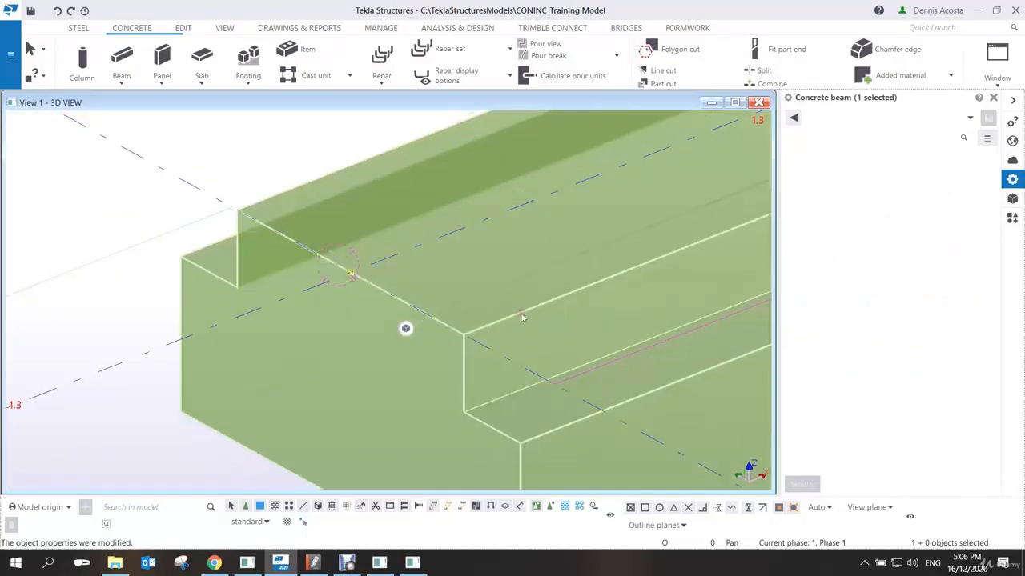
# Change the class of the inverted T beam on grid line 1.3 to 11.
pyautogui.scroll(-1, 497, 314)
pyautogui.moveTo(507, 296); pyautogui.dragTo(435, 293, button='middle')
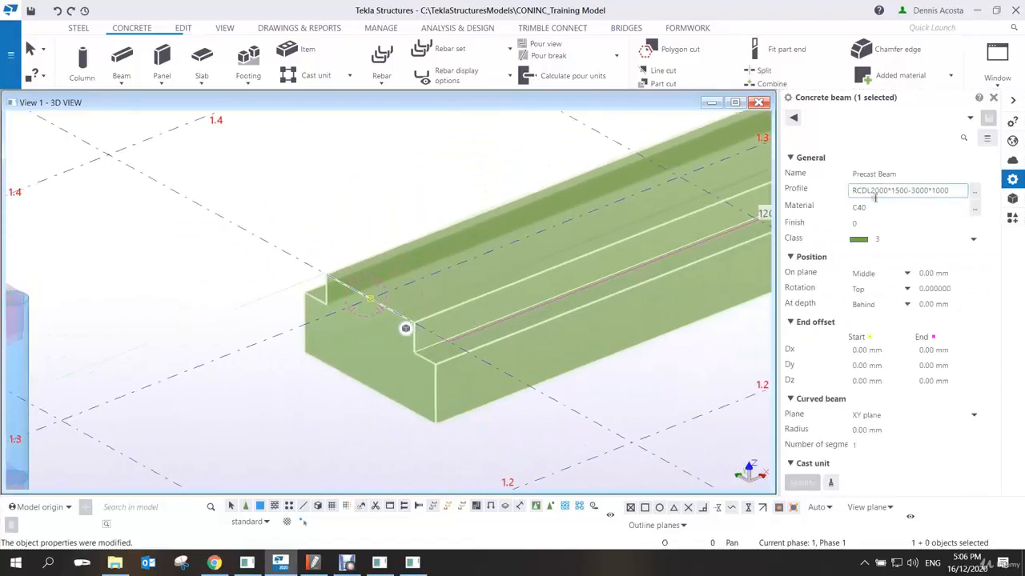
pyautogui.click(972, 238)
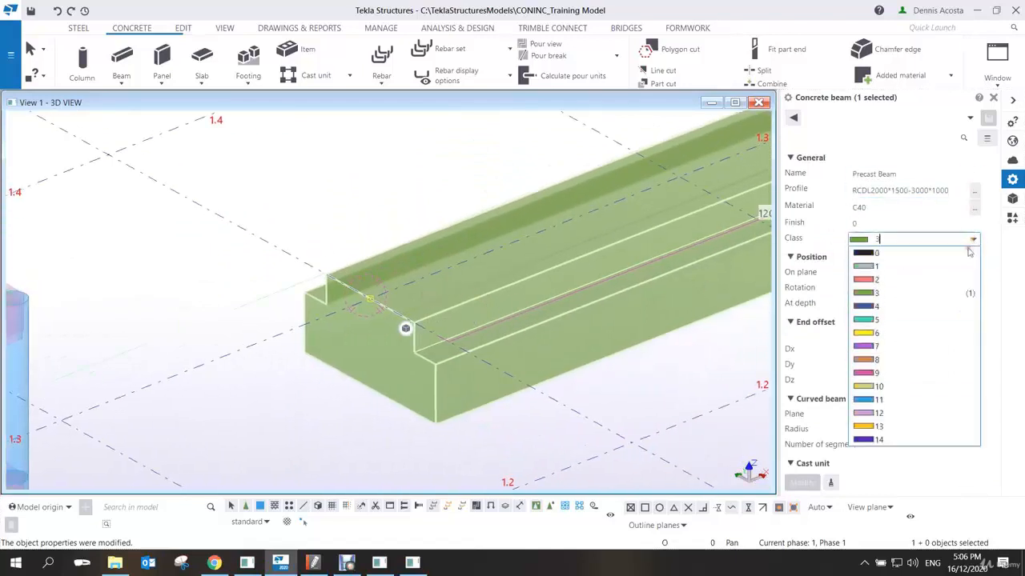
pyautogui.click(880, 402)
pyautogui.press('Return')
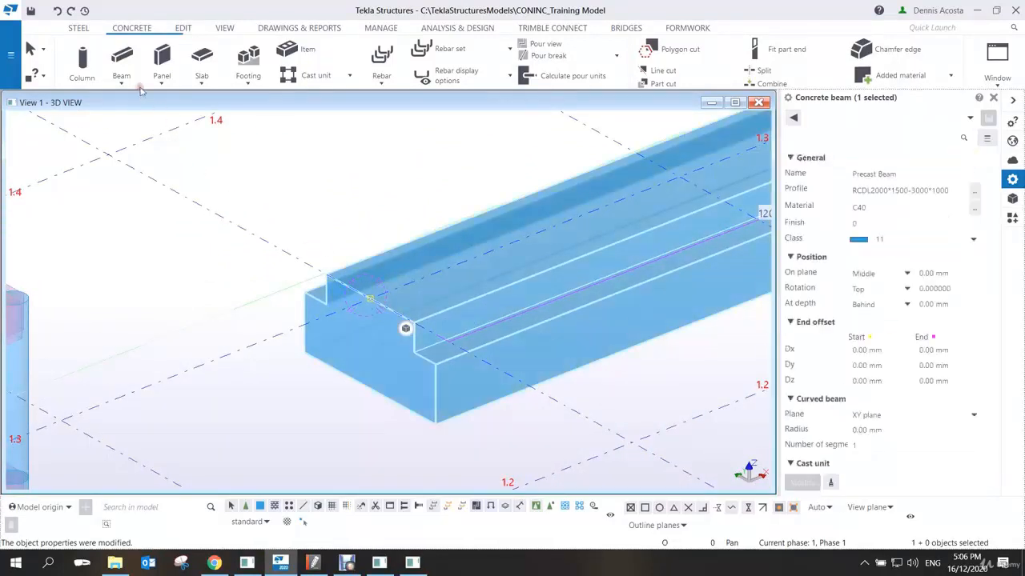
pyautogui.click(122, 57)
pyautogui.click(370, 296)
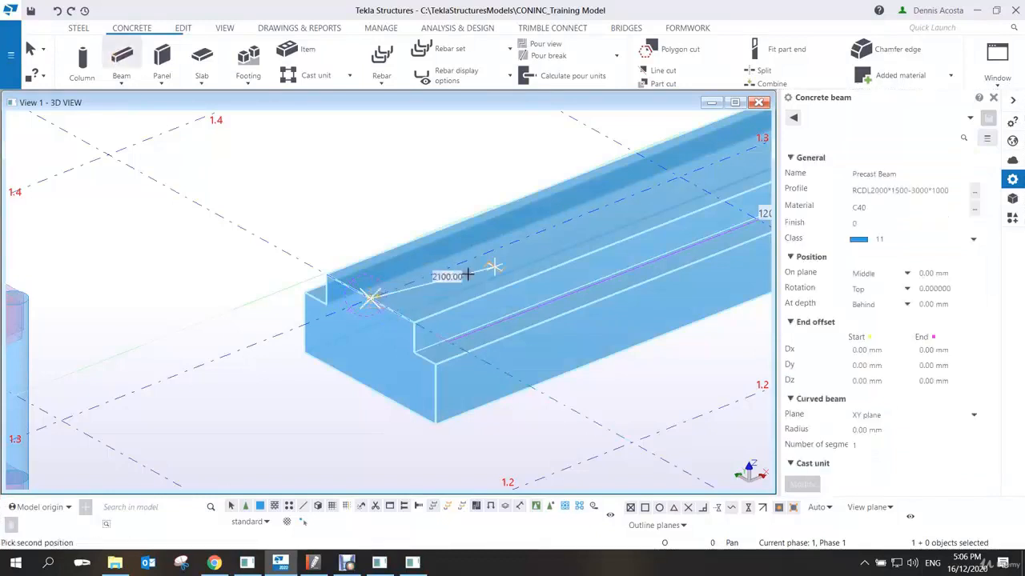
pyautogui.moveTo(469, 274); pyautogui.dragTo(362, 321, button='middle')
pyautogui.scroll(-1, 362, 319)
pyautogui.rightClick(315, 251)
pyautogui.click(331, 259)
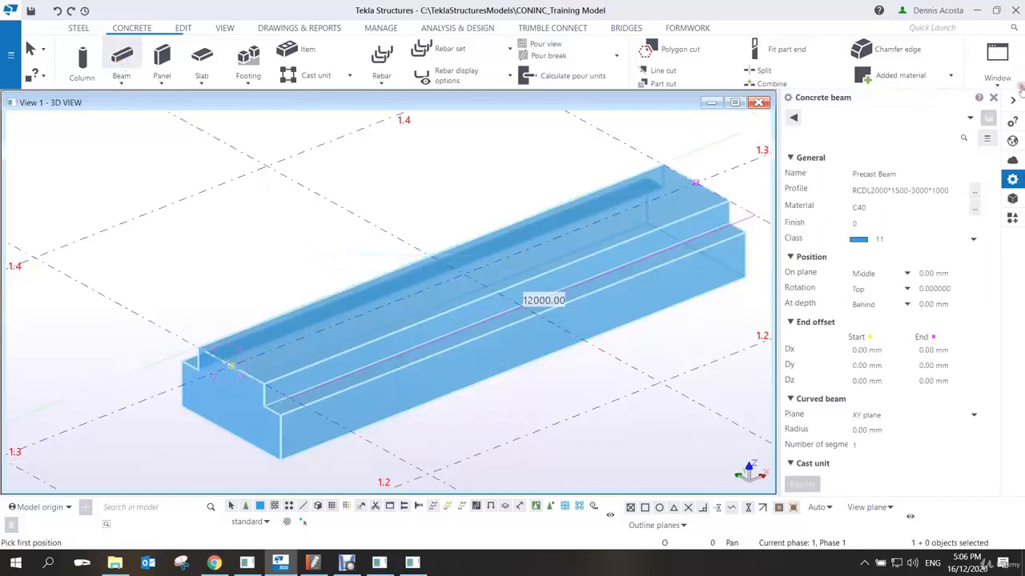
# Model a 2000*2000 concrete beam in class 1 with depth Front along grid line 1.3, over the inverted T beam's full length.
pyautogui.click(921, 192)
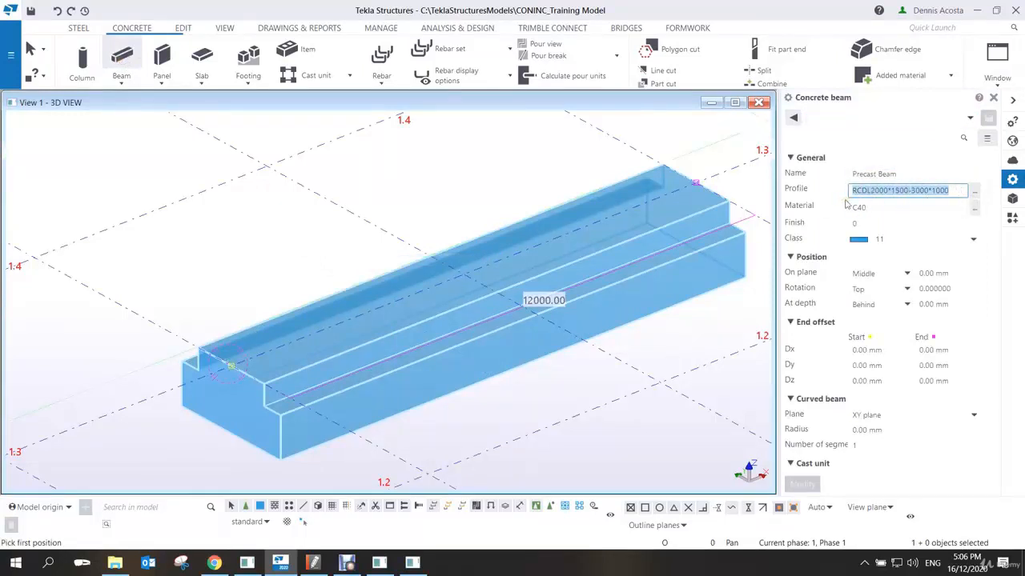
pyautogui.write('2000*2000')
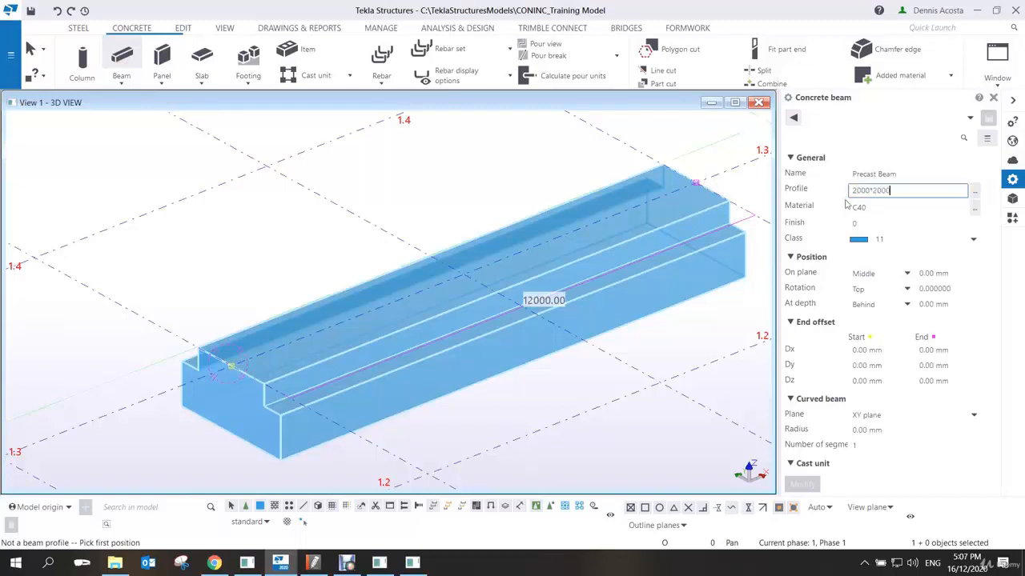
pyautogui.click(902, 304)
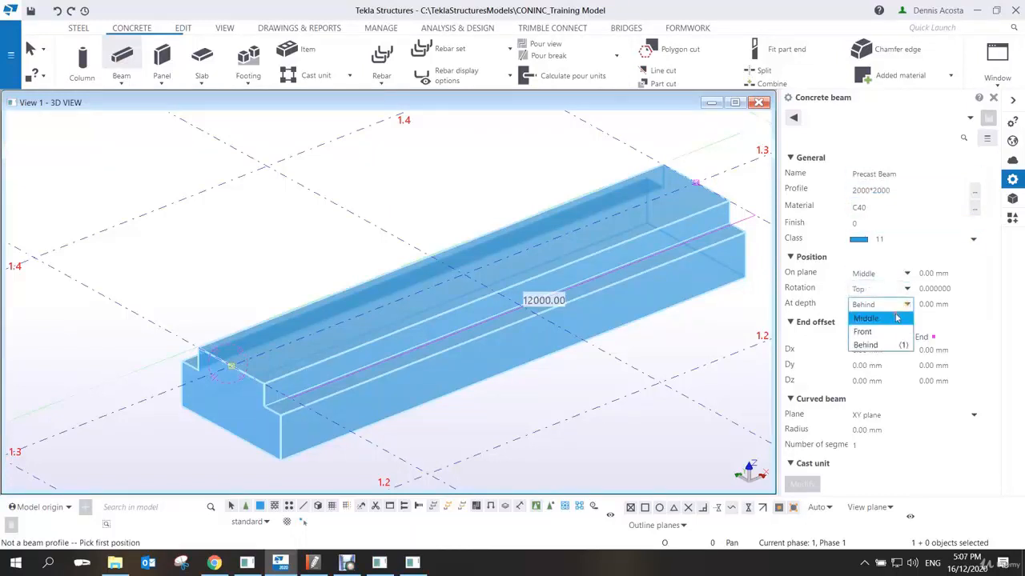
pyautogui.click(882, 331)
pyautogui.click(878, 239)
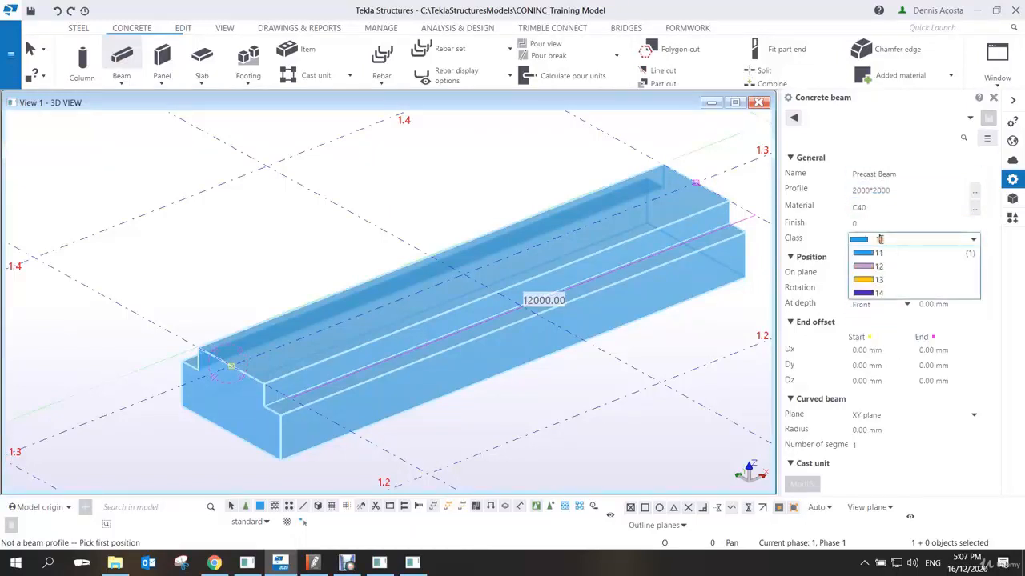
pyautogui.click(872, 267)
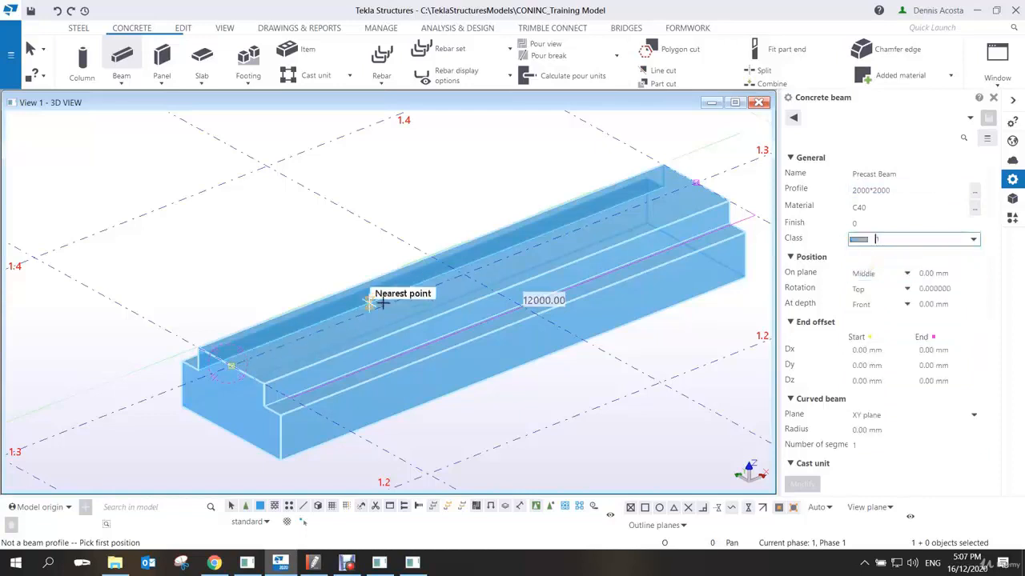
pyautogui.click(228, 367)
pyautogui.click(664, 184)
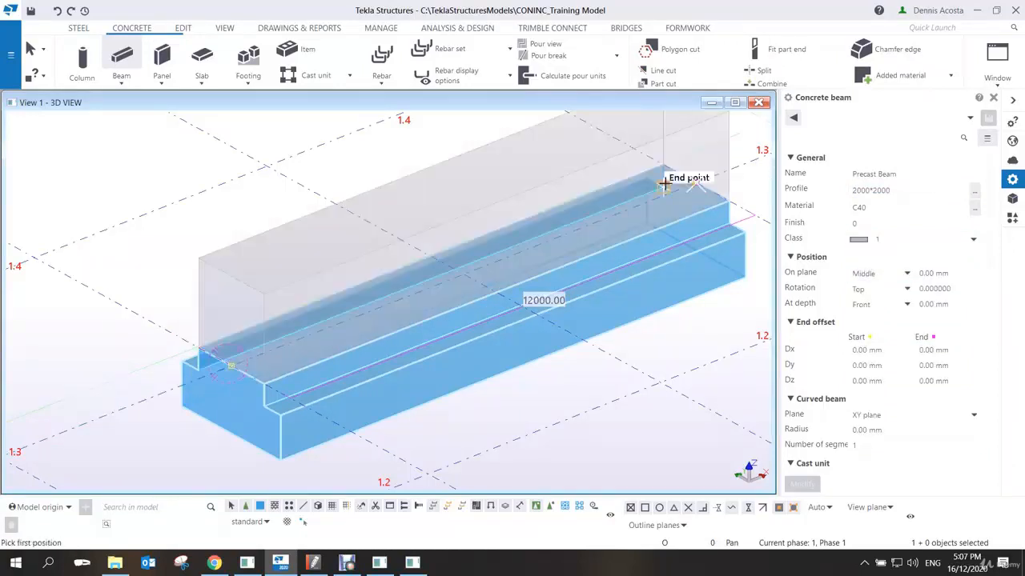
pyautogui.rightClick(432, 187)
pyautogui.click(448, 196)
# Examine from several angles how the rectangular beam sits on the web of the inverted T beam.
pyautogui.scroll(-4, 540, 323)
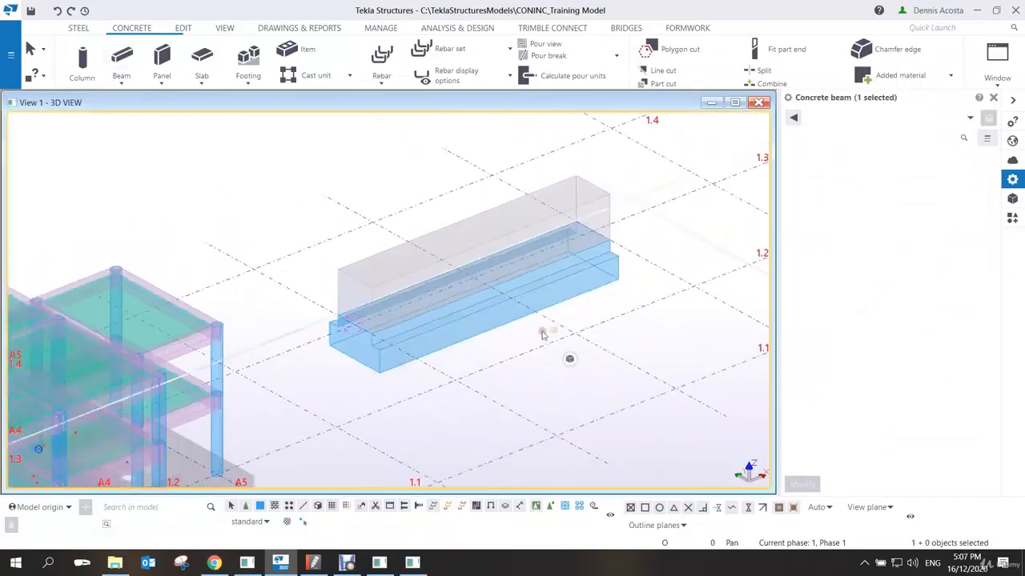
pyautogui.moveTo(542, 335)
pyautogui.keyDown('ctrl'); pyautogui.mouseDown(button='middle')
pyautogui.moveTo(533, 284)
pyautogui.moveTo(412, 248)
pyautogui.moveTo(583, 277)
pyautogui.moveTo(658, 236)
pyautogui.mouseUp(button='middle'); pyautogui.keyUp('ctrl')
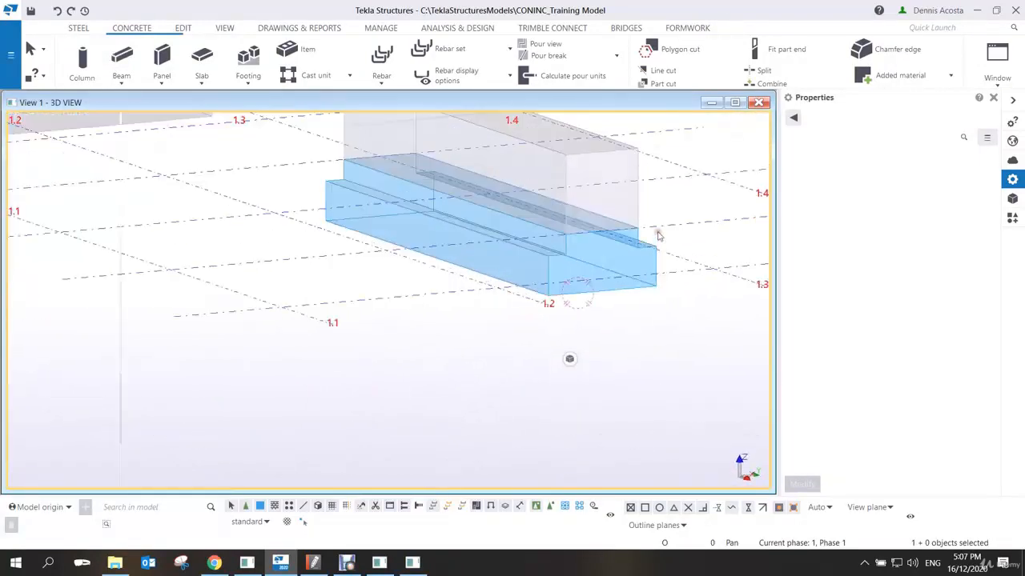
pyautogui.scroll(2, 658, 236)
pyautogui.scroll(2, 615, 288)
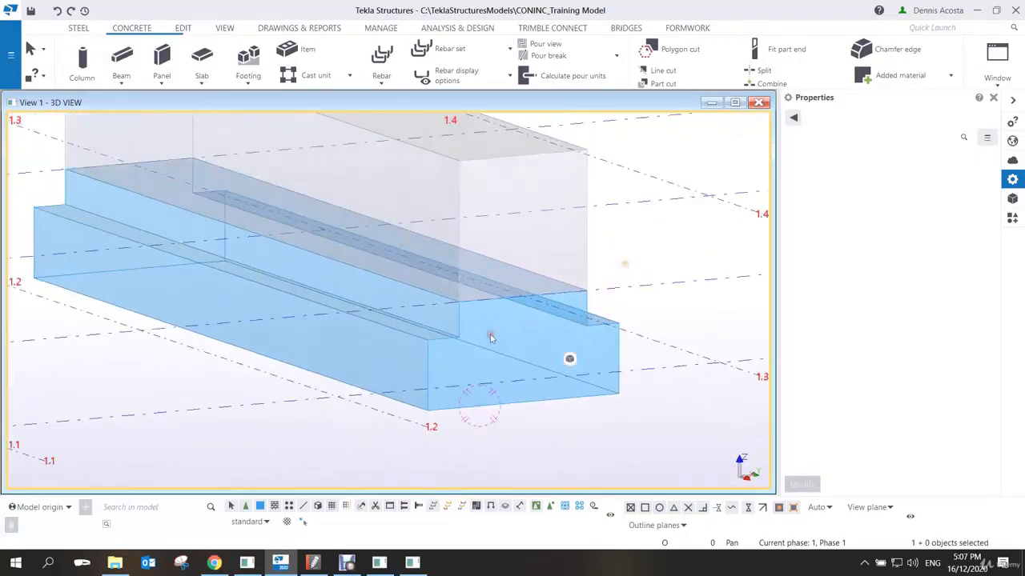
pyautogui.scroll(2, 485, 337)
pyautogui.scroll(-5, 478, 338)
pyautogui.keyDown('ctrl'); pyautogui.moveTo(497, 325); pyautogui.dragTo(536, 357, button='middle'); pyautogui.keyUp('ctrl')
pyautogui.scroll(-2, 536, 357)
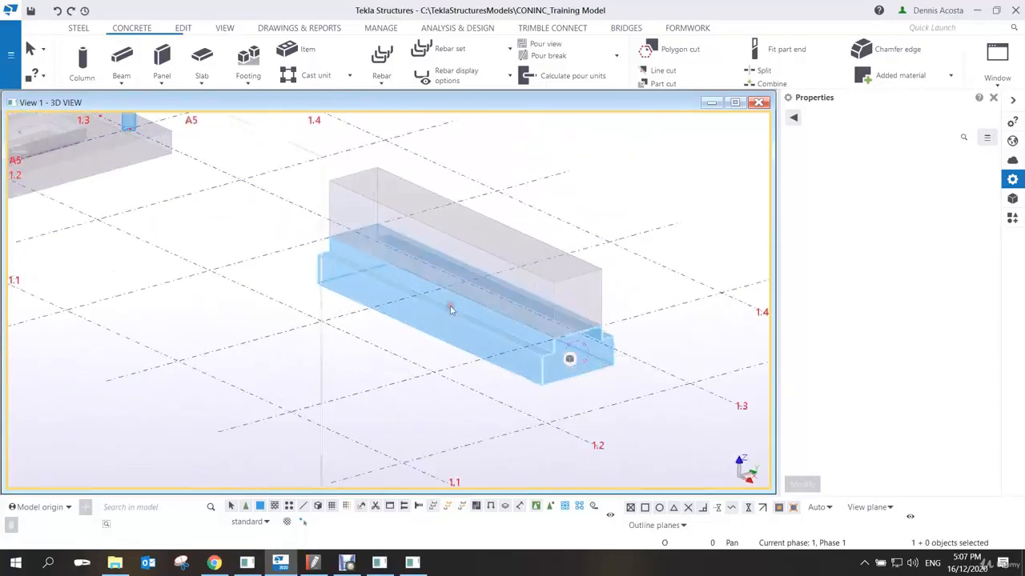
# In plan view, polygon-cut a 3000 by 500 mm rectangle from the inverted T beam's grid-1.4-side flange at its start end.
pyautogui.hotkey('ctrl', 'p')
pyautogui.scroll(5, 468, 344)
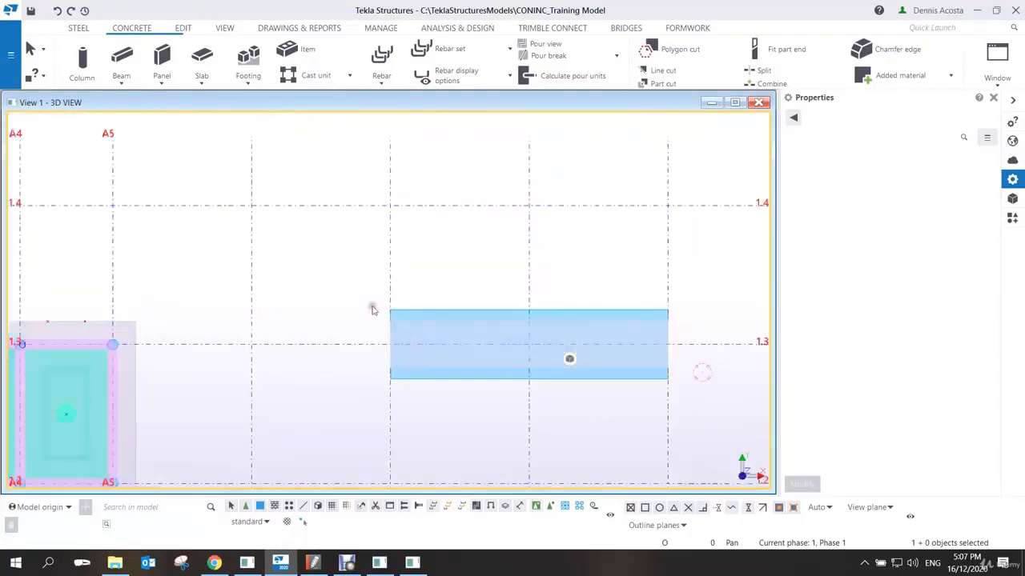
pyautogui.scroll(4, 373, 310)
pyautogui.click(183, 28)
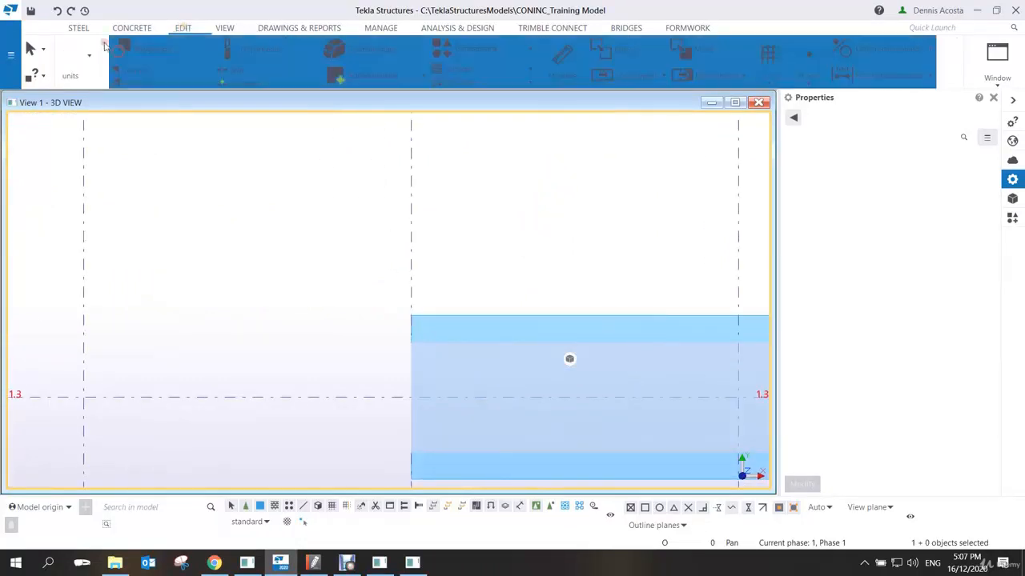
pyautogui.click(104, 52)
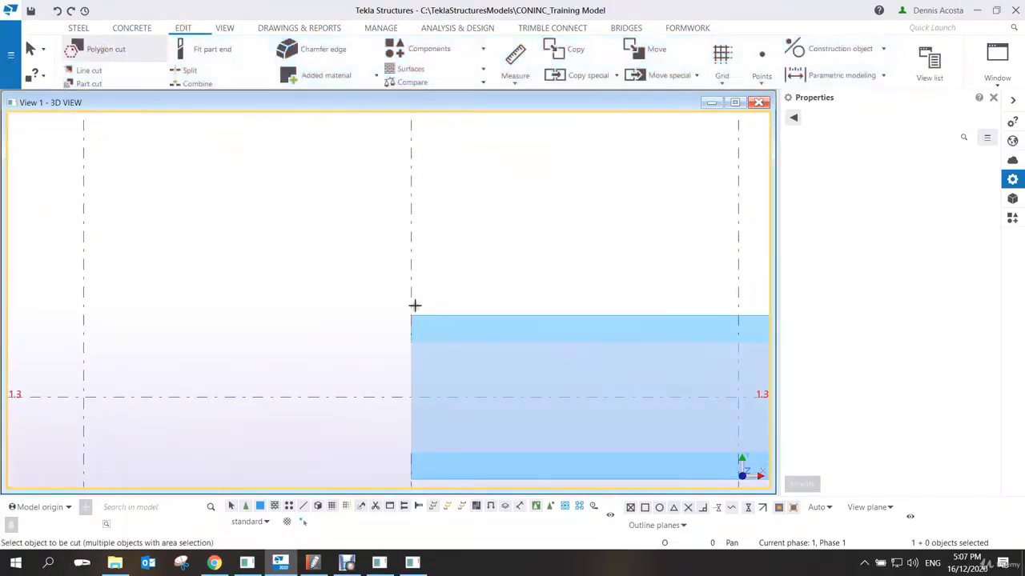
pyautogui.click(449, 328)
pyautogui.click(412, 316)
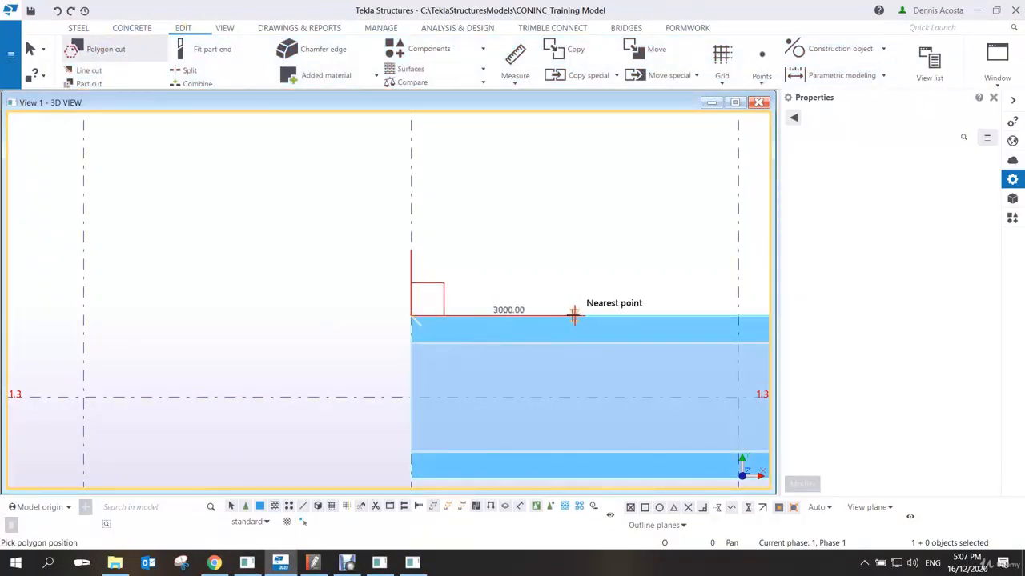
pyautogui.click(571, 342)
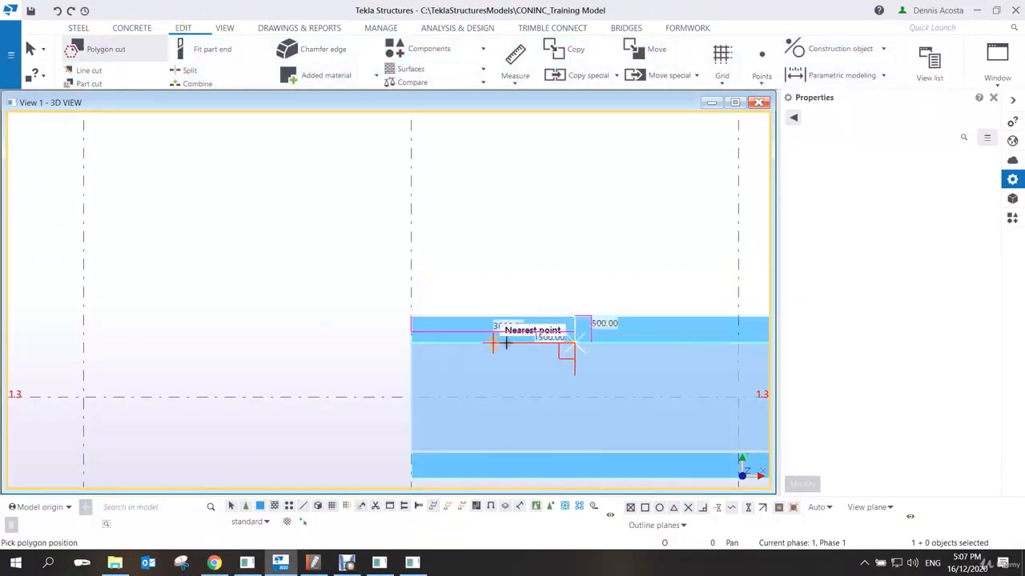
pyautogui.click(411, 342)
pyautogui.middleClick(409, 333)
pyautogui.scroll(-3, 389, 296)
pyautogui.moveTo(499, 348); pyautogui.dragTo(498, 277, button='middle')
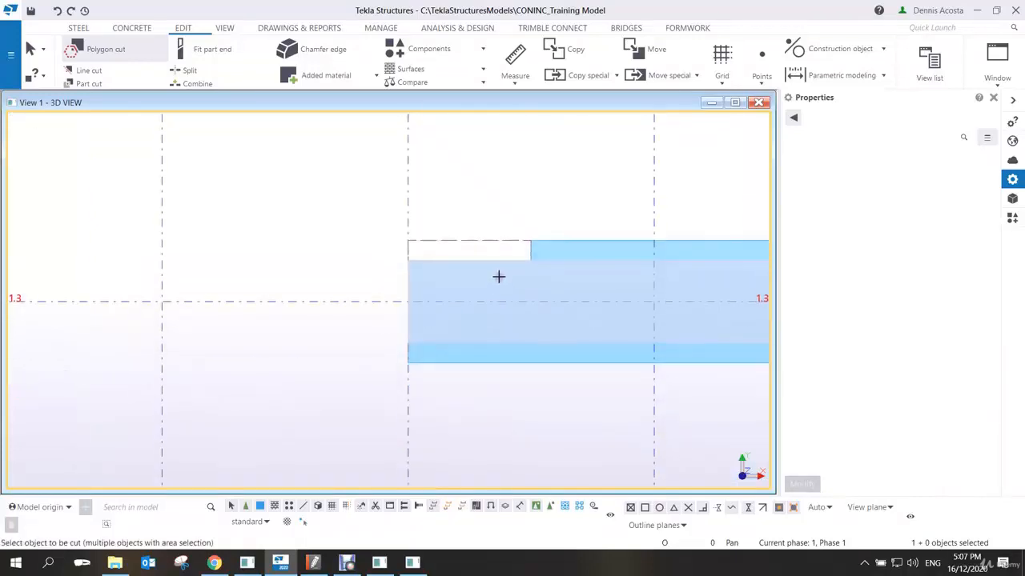
pyautogui.rightClick(470, 235)
pyautogui.click(480, 237)
# Copy the flange cut 2500 mm across the beam to the opposite flange at the same end.
pyautogui.rightClick(478, 240)
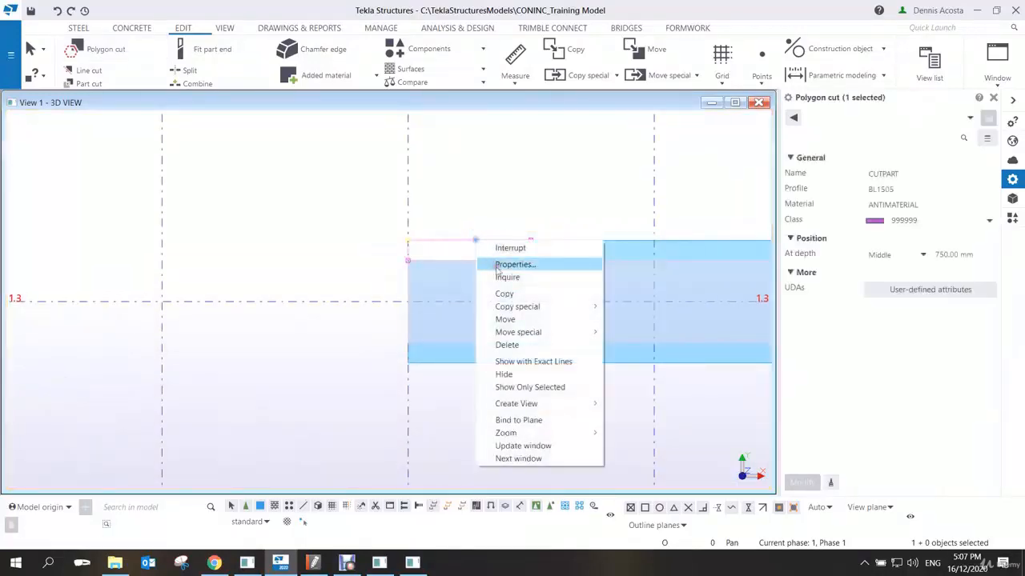
pyautogui.click(504, 293)
pyautogui.click(531, 240)
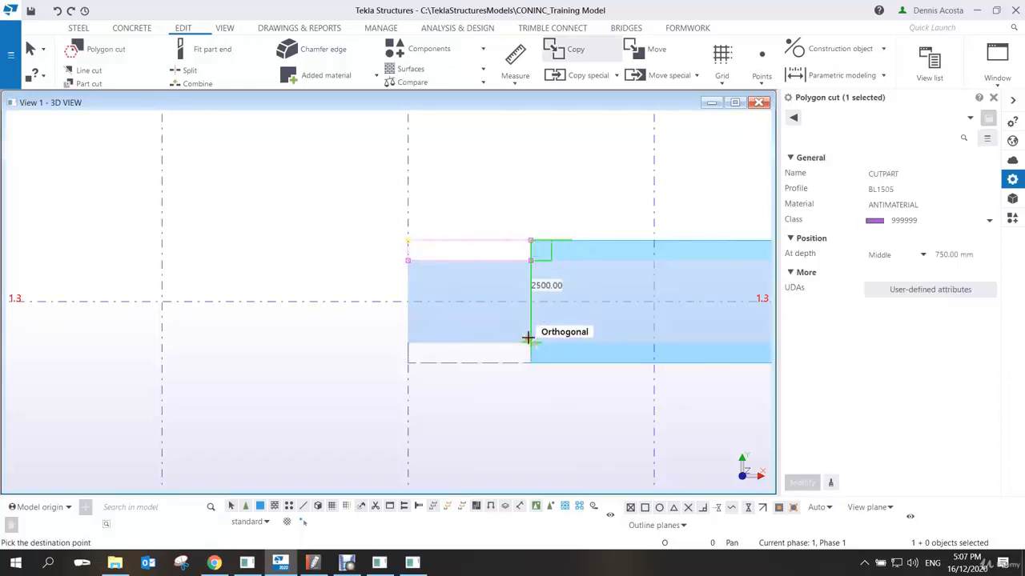
pyautogui.scroll(-2, 528, 339)
pyautogui.rightClick(469, 234)
pyautogui.click(480, 236)
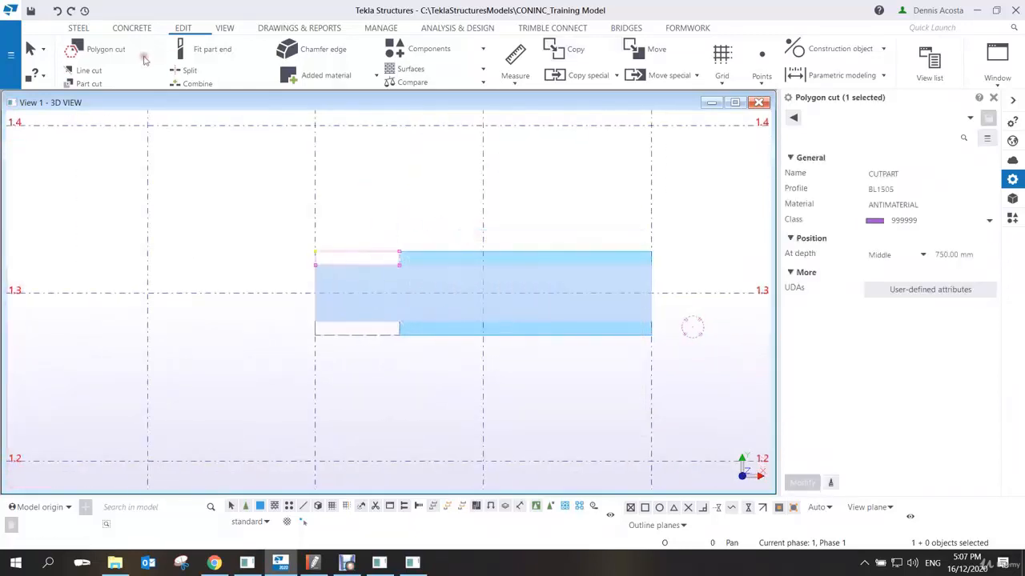
# Polygon-cut a 1000 by 500 mm rectangle from the inverted T beam's grid-1.4-side flange at its far end.
pyautogui.click(97, 48)
pyautogui.scroll(3, 576, 231)
pyautogui.click(661, 262)
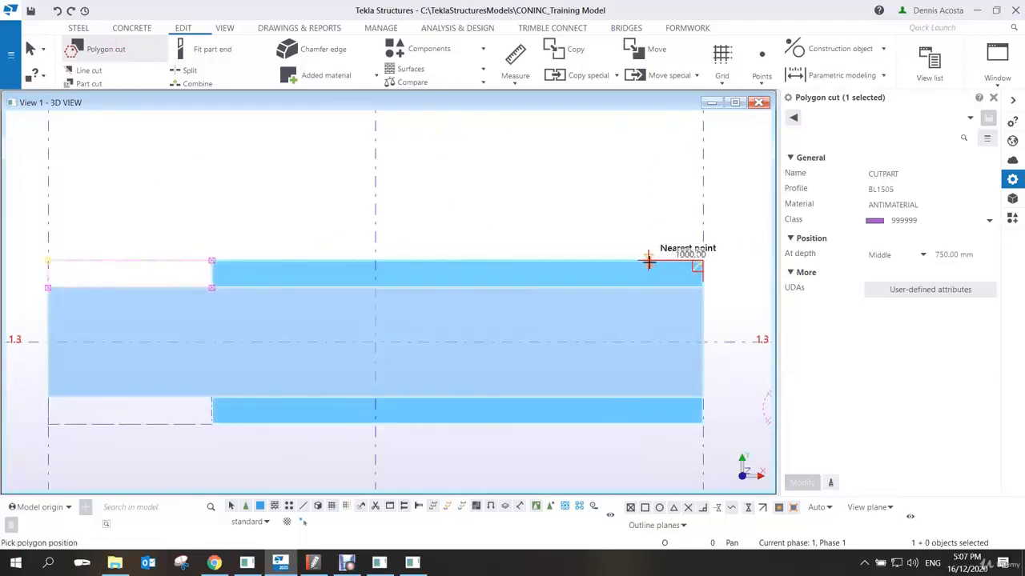
pyautogui.click(649, 262)
pyautogui.click(650, 288)
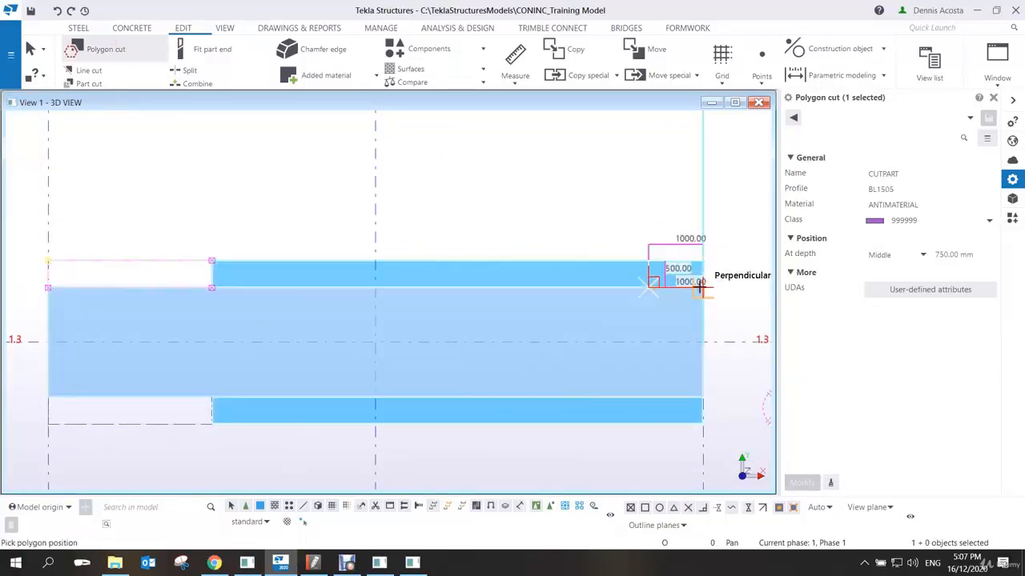
pyautogui.click(702, 288)
pyautogui.middleClick(717, 255)
pyautogui.scroll(-1, 698, 314)
pyautogui.moveTo(700, 339); pyautogui.dragTo(644, 225, button='middle')
pyautogui.rightClick(669, 201)
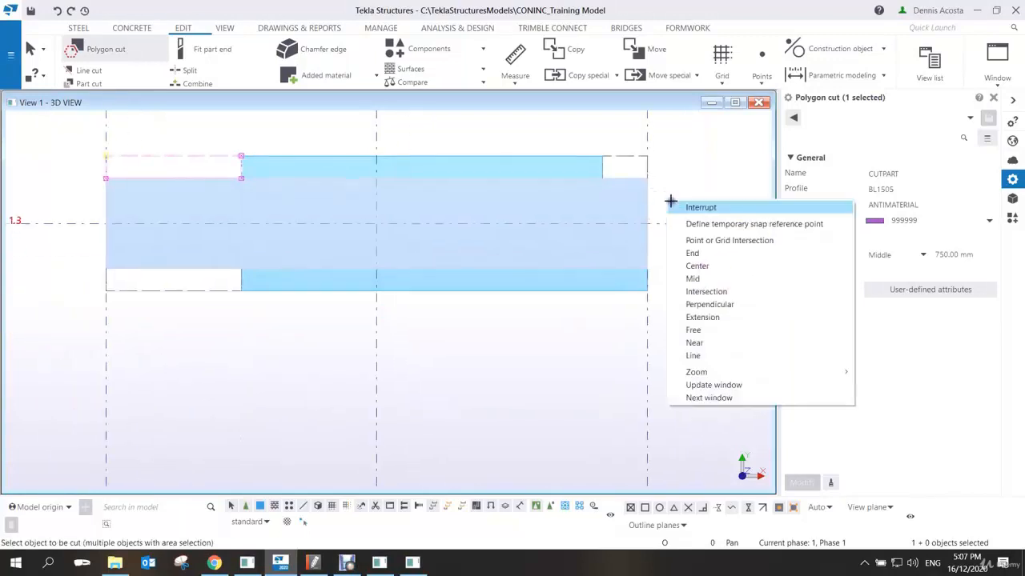
# Copy the 1000 by 500 mm flange cut at the inverted T beam's far end across to the opposite flange.
pyautogui.click(686, 211)
pyautogui.click(637, 163)
pyautogui.rightClick(637, 162)
pyautogui.click(661, 213)
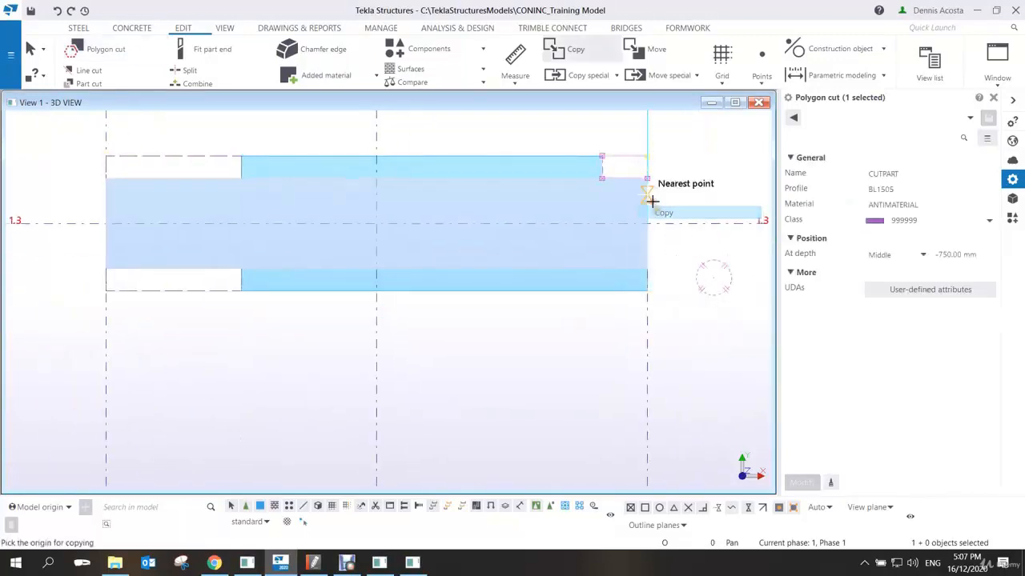
pyautogui.click(648, 158)
pyautogui.click(645, 266)
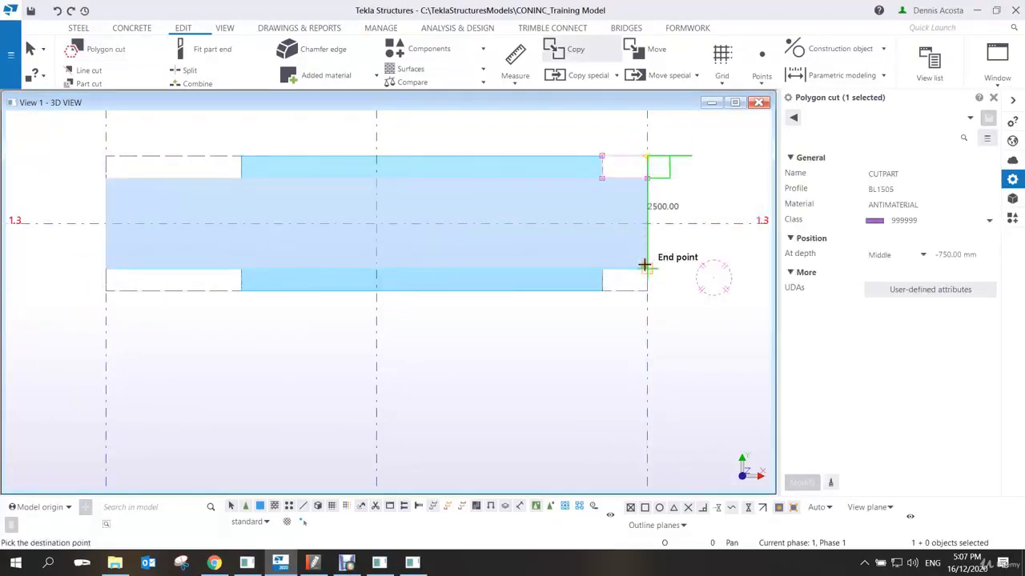
pyautogui.rightClick(673, 190)
pyautogui.click(677, 194)
# Return to the 3D view, redraw it, and examine the flange cuts and the upper beam from several angles.
pyautogui.scroll(-2, 631, 252)
pyautogui.click(539, 320)
pyautogui.hotkey('ctrl', 'p')
pyautogui.keyDown('ctrl'); pyautogui.moveTo(509, 352); pyautogui.dragTo(553, 201, button='middle'); pyautogui.keyUp('ctrl')
pyautogui.scroll(2, 484, 330)
pyautogui.rightClick(564, 321)
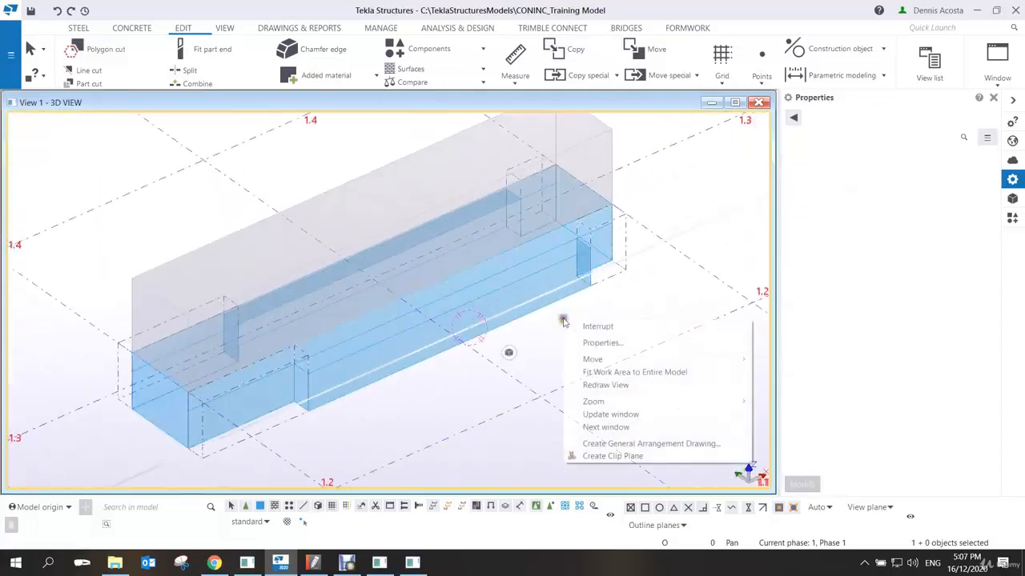
pyautogui.click(608, 384)
pyautogui.moveTo(502, 358); pyautogui.dragTo(637, 275, button='middle')
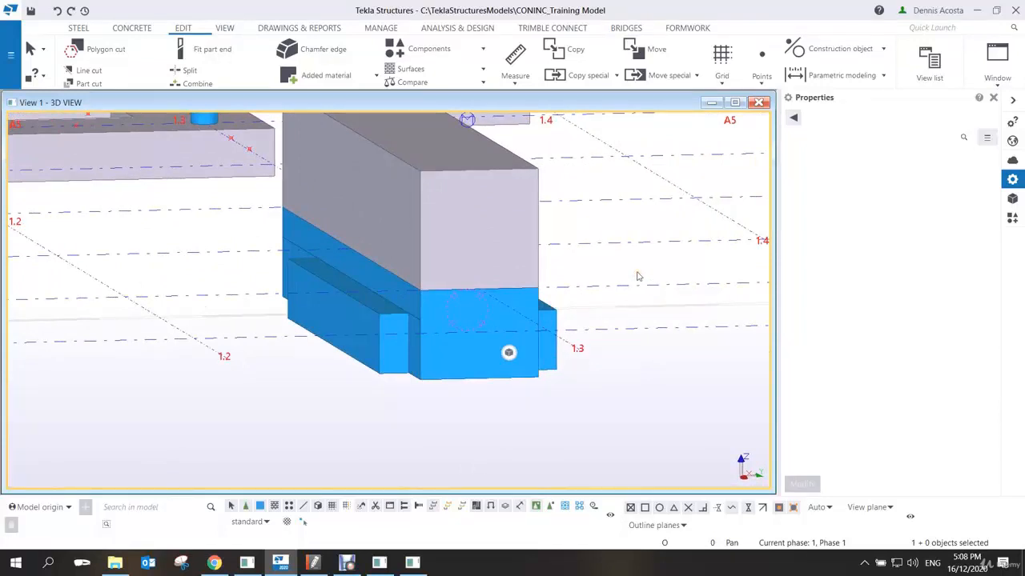
pyautogui.click(490, 202)
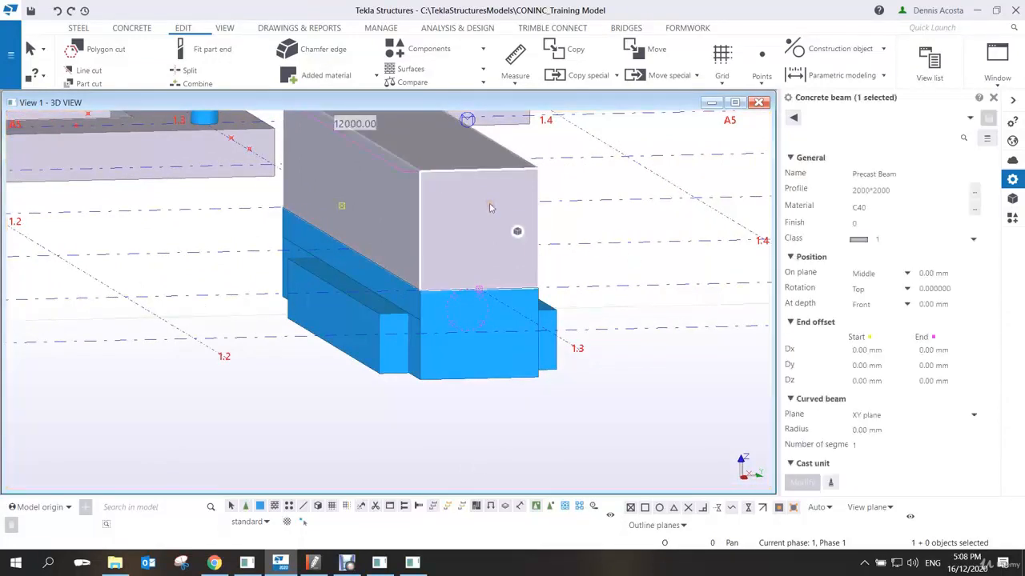
pyautogui.click(594, 276)
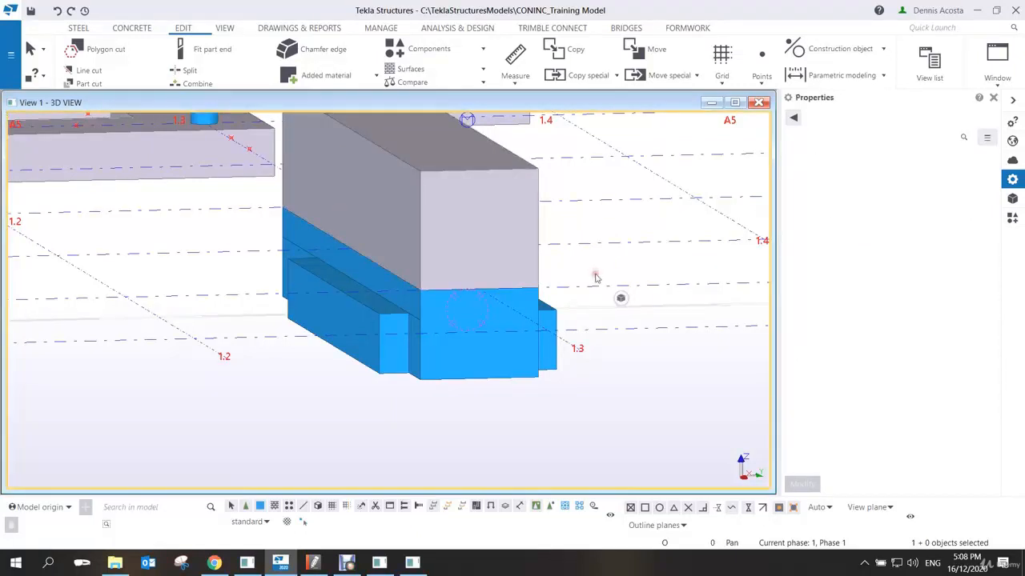
pyautogui.scroll(-3, 524, 334)
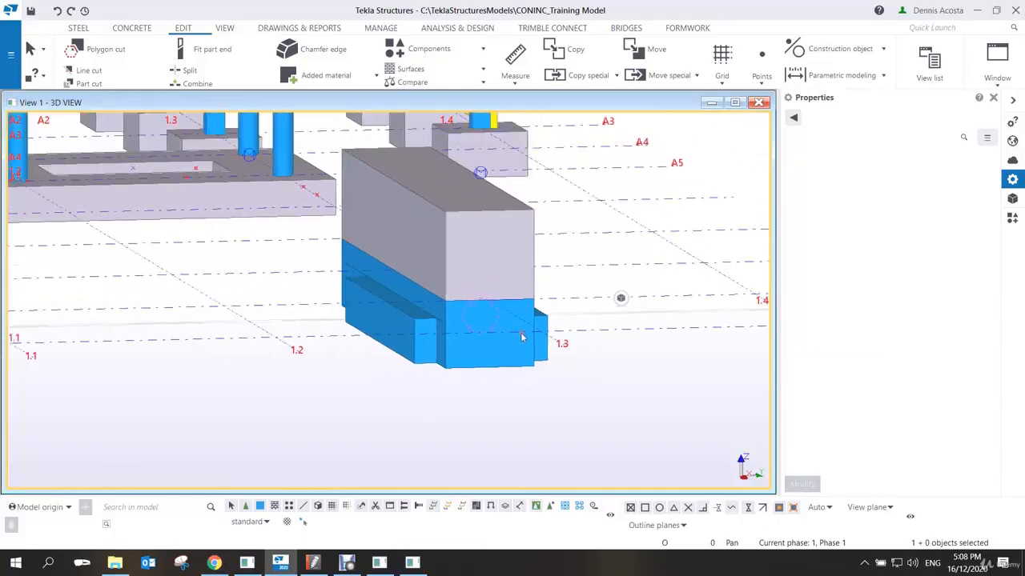
pyautogui.scroll(4, 518, 336)
pyautogui.scroll(-4, 517, 334)
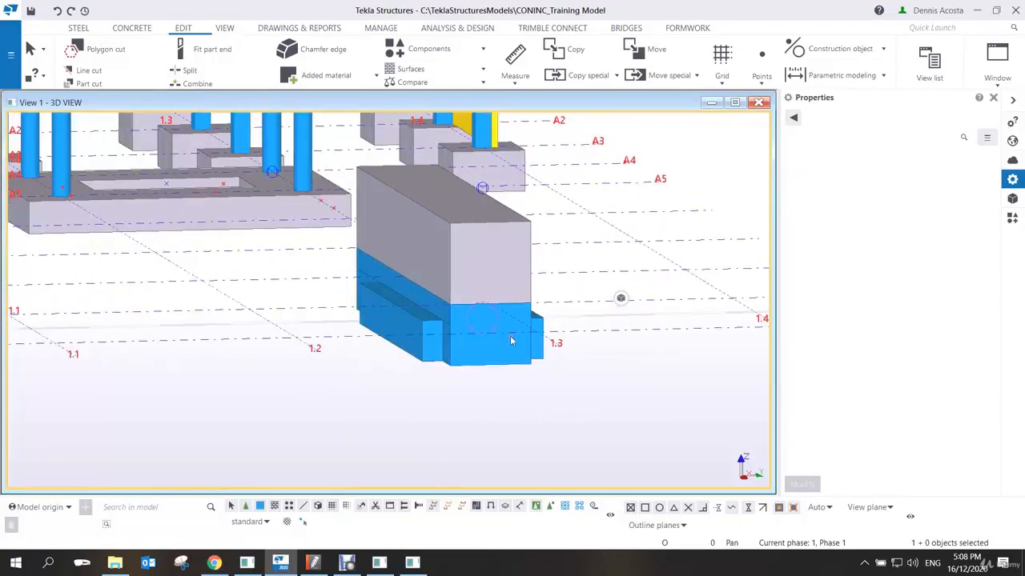
pyautogui.scroll(2, 511, 338)
pyautogui.keyDown('ctrl'); pyautogui.moveTo(509, 335); pyautogui.dragTo(538, 298, button='middle'); pyautogui.keyUp('ctrl')
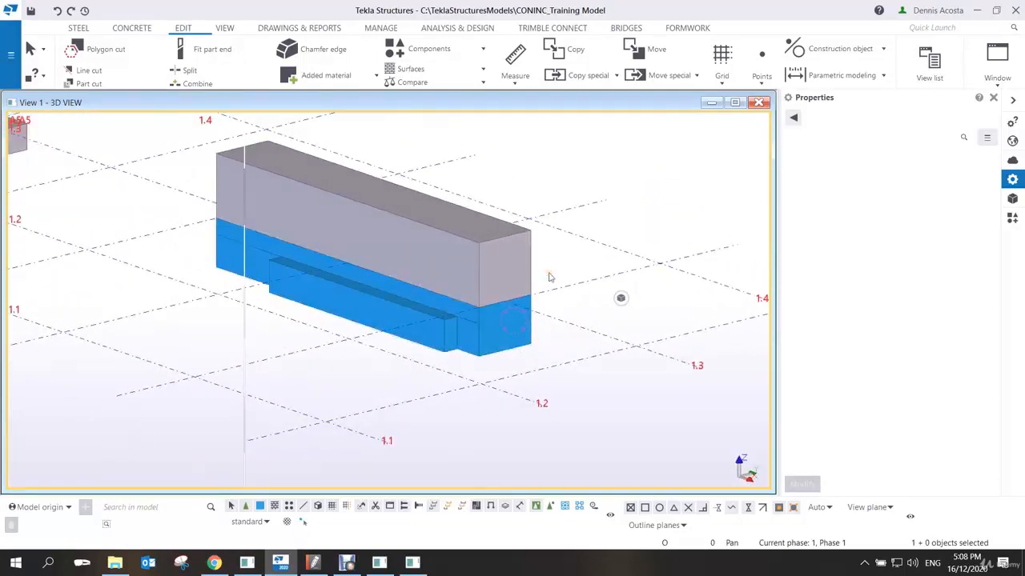
pyautogui.scroll(2, 550, 283)
# Change the upper precast beam's profile to 1000*2000.
pyautogui.scroll(-4, 528, 281)
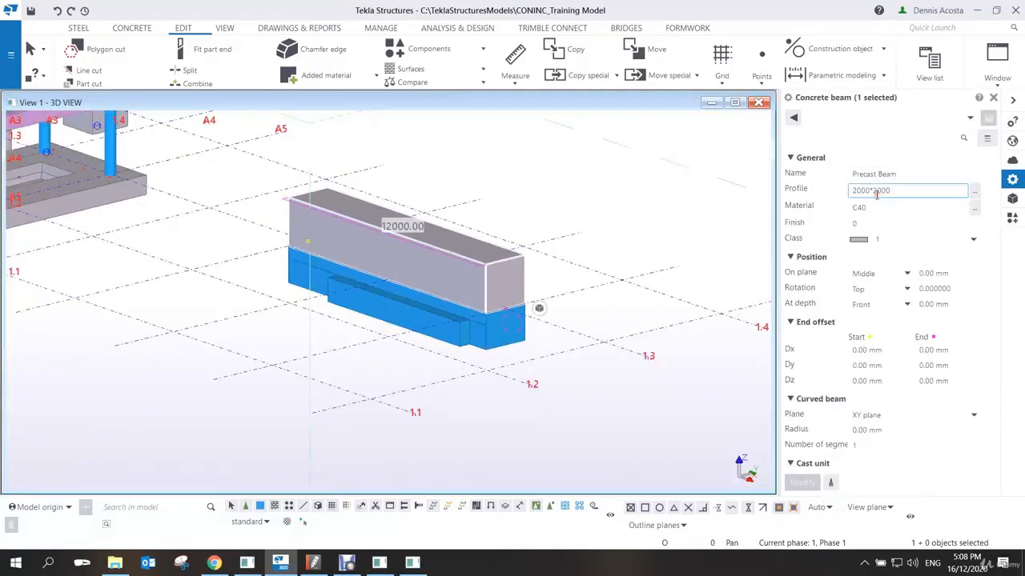
pyautogui.click(859, 192)
pyautogui.press('BackSpace')
pyautogui.write('1')
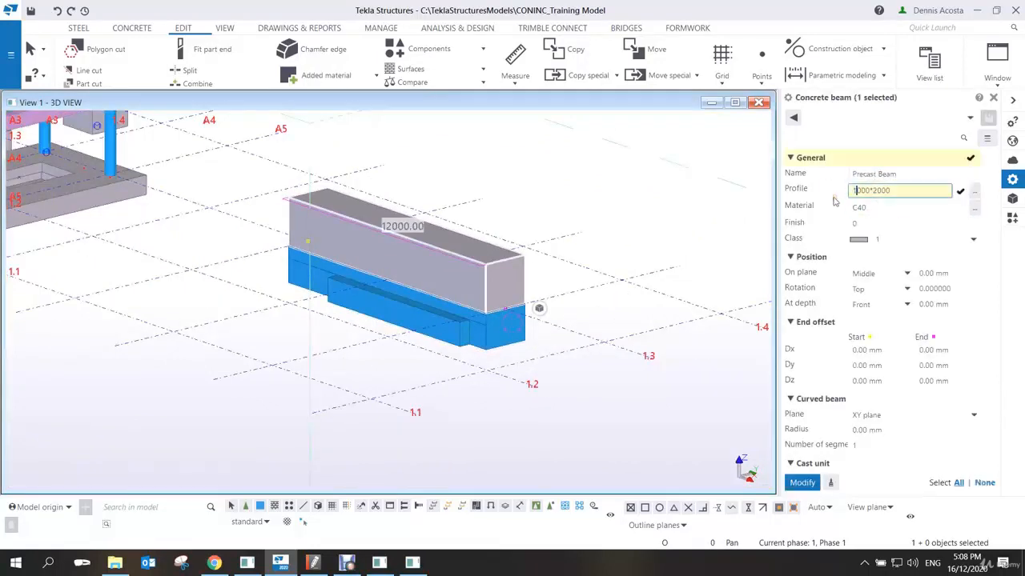
pyautogui.press('Return')
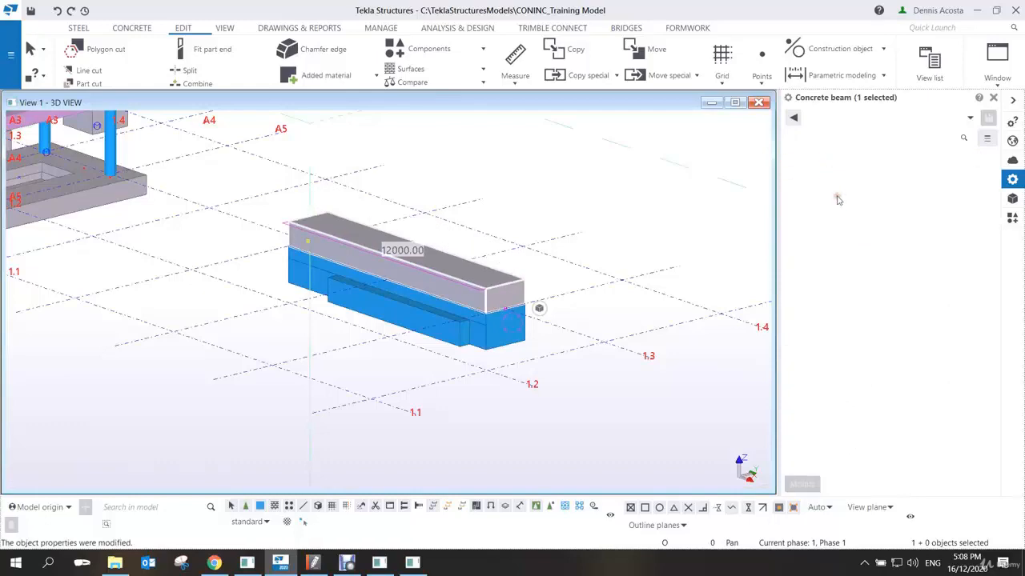
pyautogui.click(662, 208)
# Examine how the upper beam and the inverted T beam's web line up at their end faces.
pyautogui.scroll(3, 519, 315)
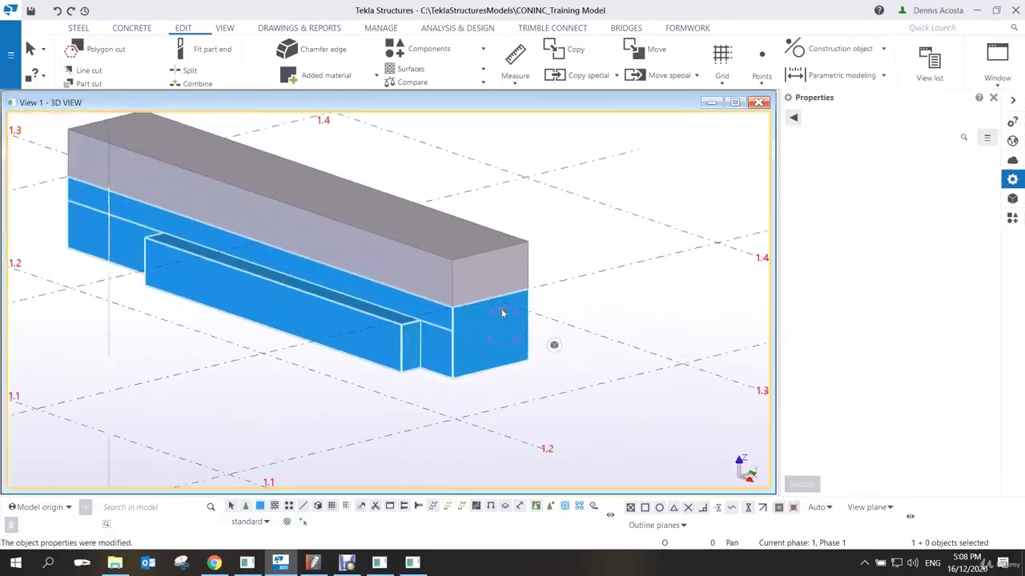
pyautogui.keyDown('ctrl'); pyautogui.moveTo(486, 296); pyautogui.dragTo(481, 336, button='middle'); pyautogui.keyUp('ctrl')
pyautogui.click(473, 286)
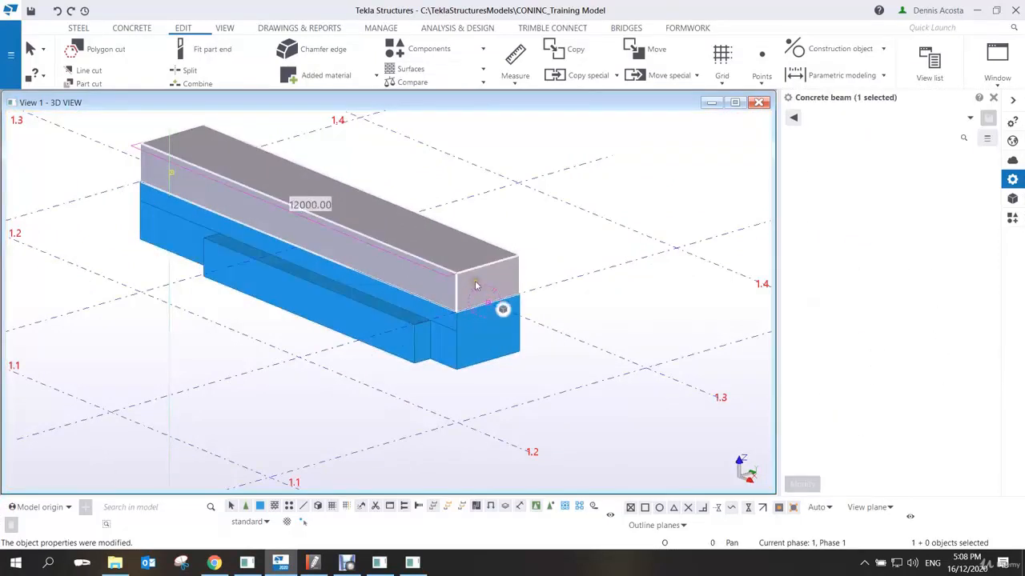
pyautogui.scroll(3, 474, 284)
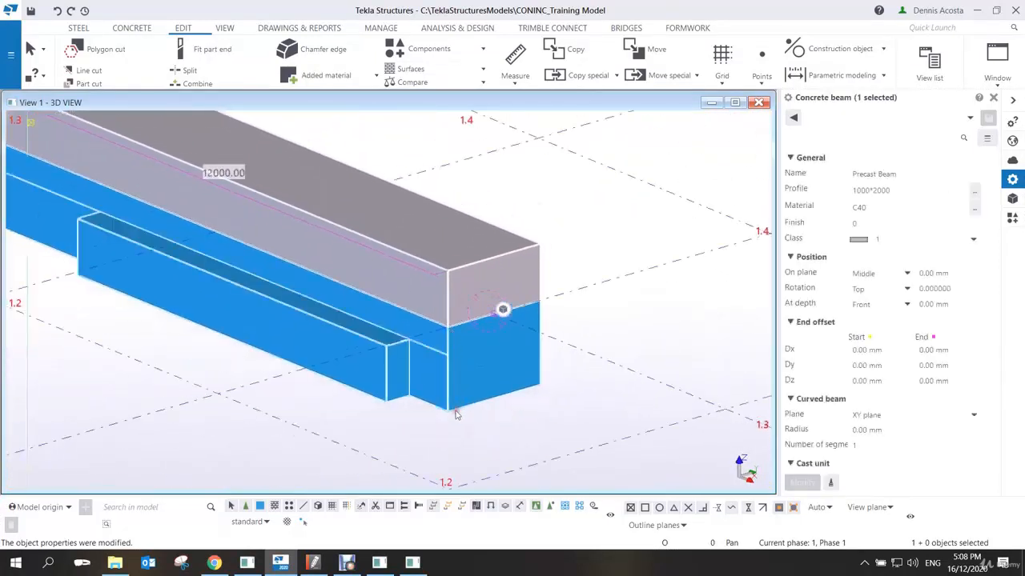
pyautogui.click(467, 358)
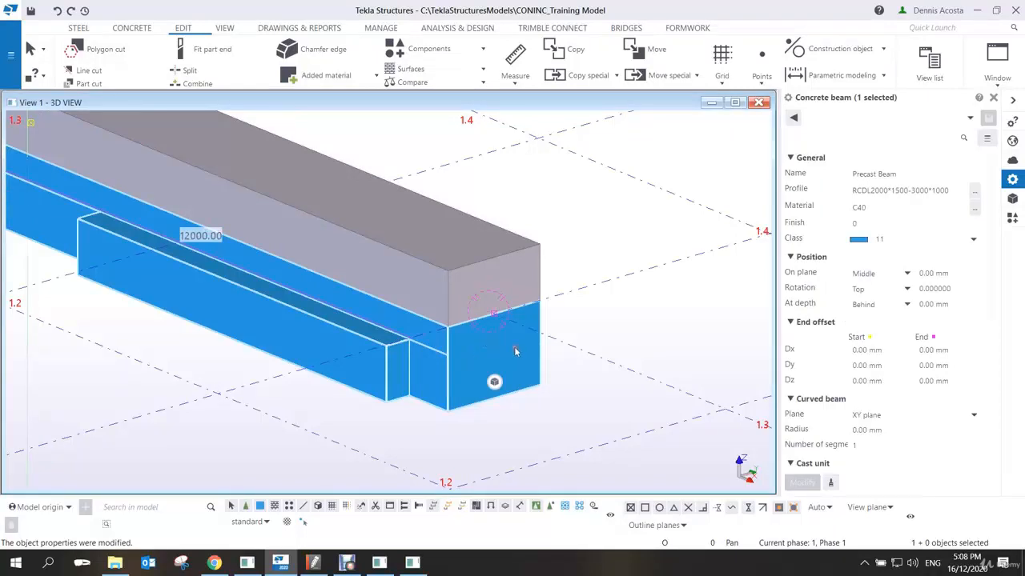
pyautogui.scroll(-3, 514, 346)
pyautogui.moveTo(488, 347); pyautogui.dragTo(572, 338, button='middle')
pyautogui.scroll(2, 572, 361)
pyautogui.scroll(3, 588, 344)
pyautogui.scroll(-3, 569, 357)
pyautogui.click(585, 287)
pyautogui.scroll(3, 584, 355)
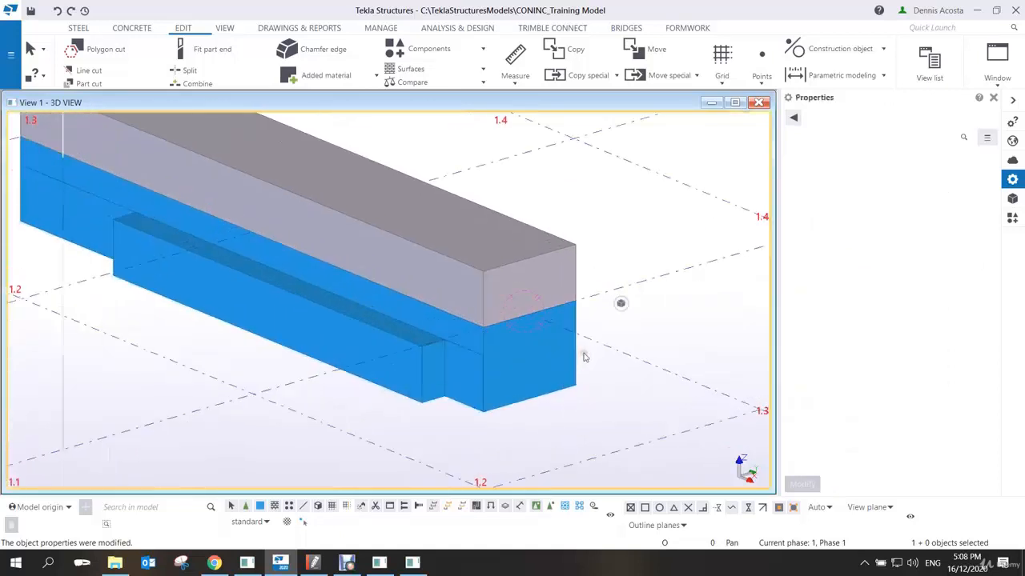
pyautogui.scroll(-3, 583, 357)
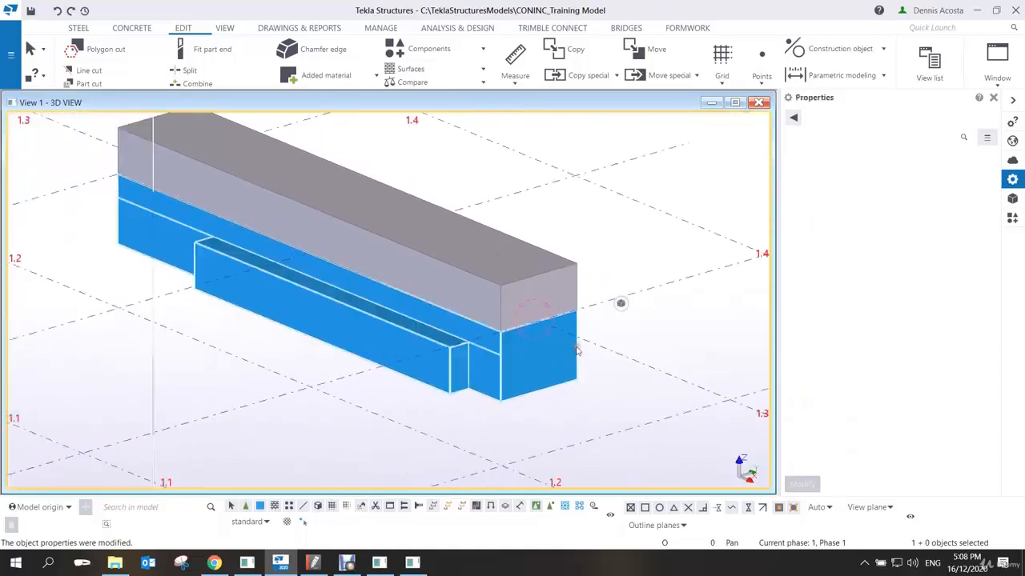
# Reinforce the inverted T beam with a class 2 rebar group, looping around the combined 2000 by 2500 mm section and ranging along the full 12000 mm length.
pyautogui.click(551, 301)
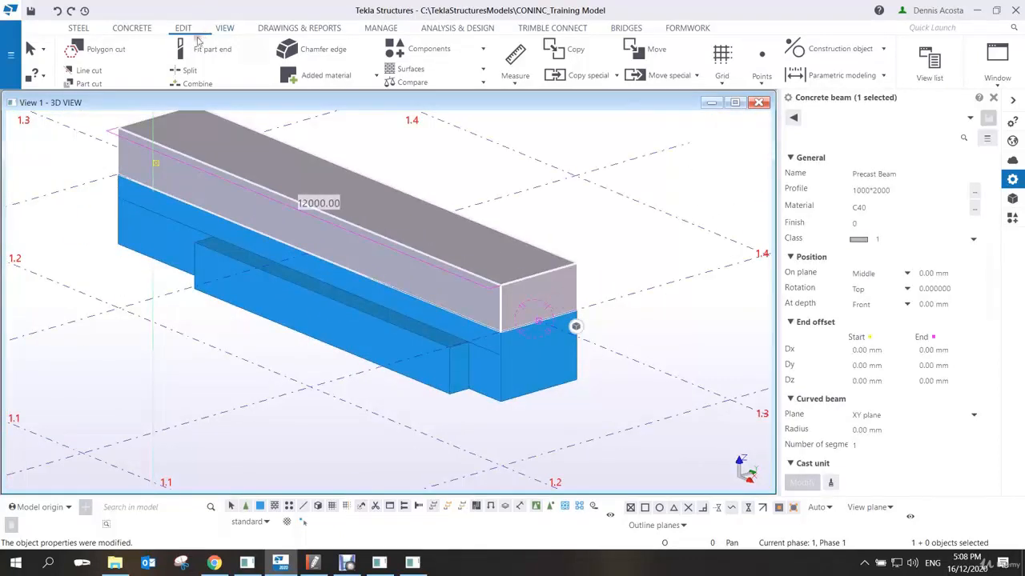
pyautogui.click(132, 27)
pyautogui.click(381, 64)
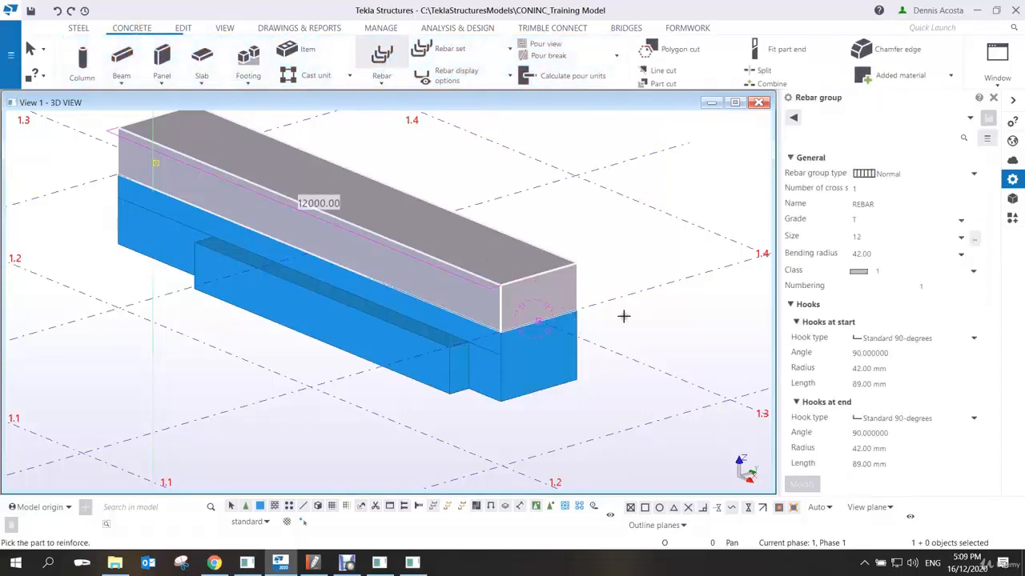
pyautogui.click(875, 273)
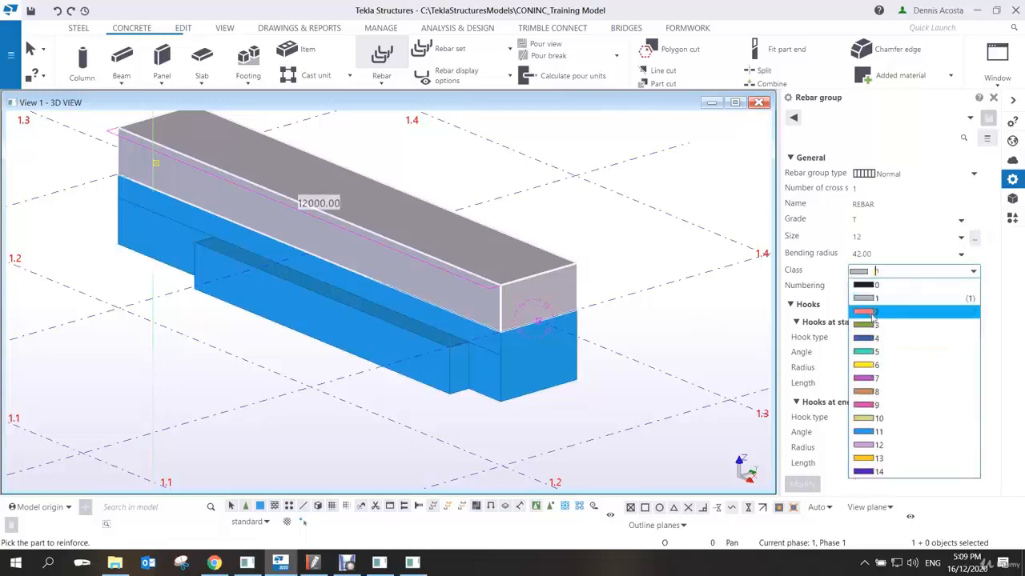
pyautogui.click(872, 319)
pyautogui.click(521, 354)
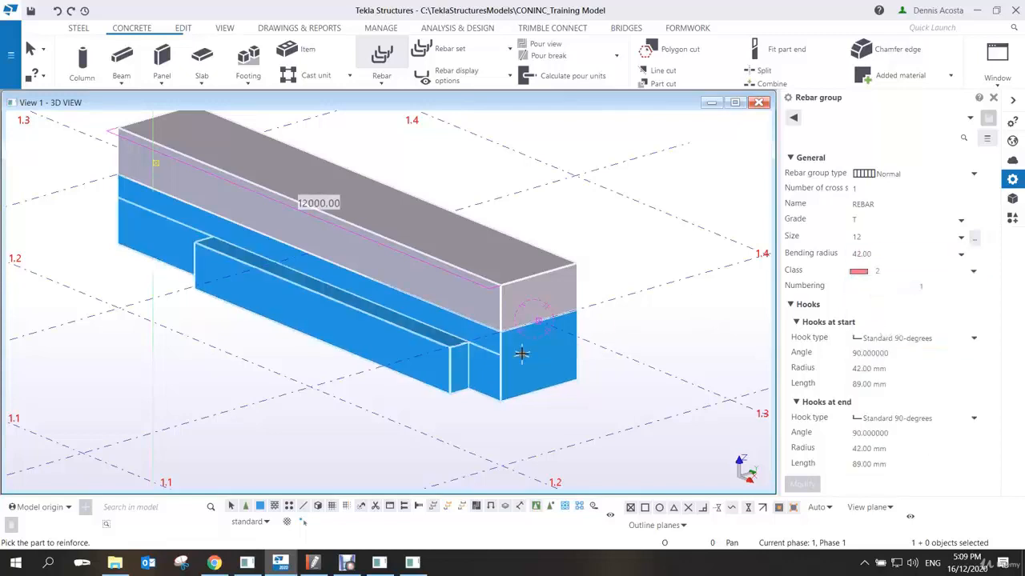
pyautogui.scroll(2, 529, 367)
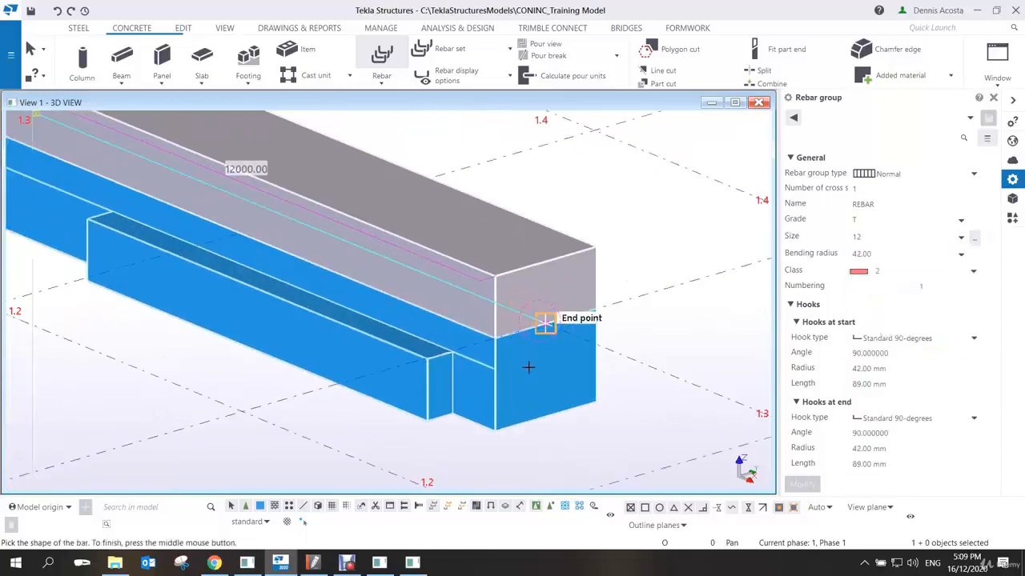
pyautogui.click(493, 276)
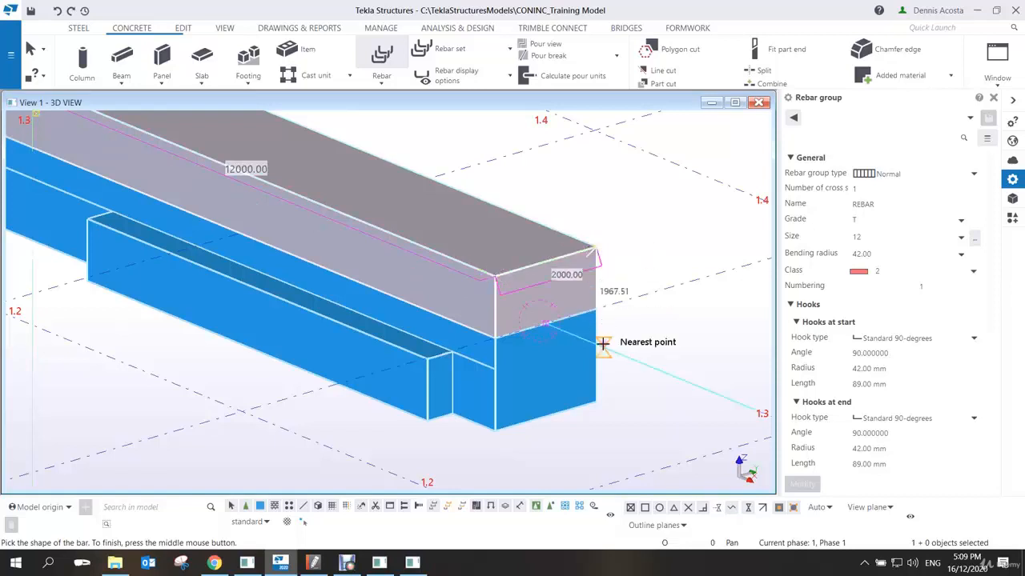
pyautogui.click(597, 402)
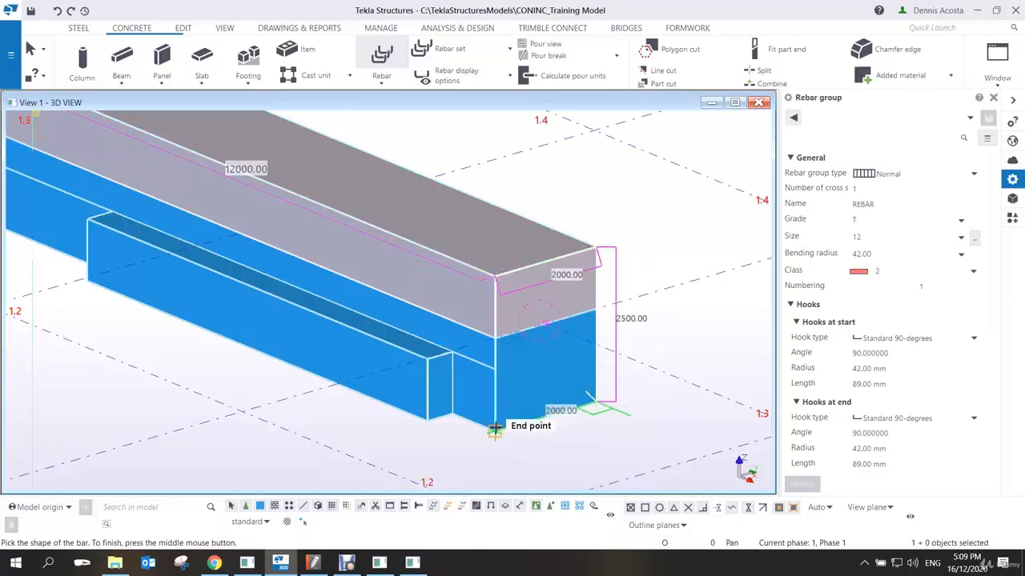
pyautogui.click(494, 427)
pyautogui.click(495, 276)
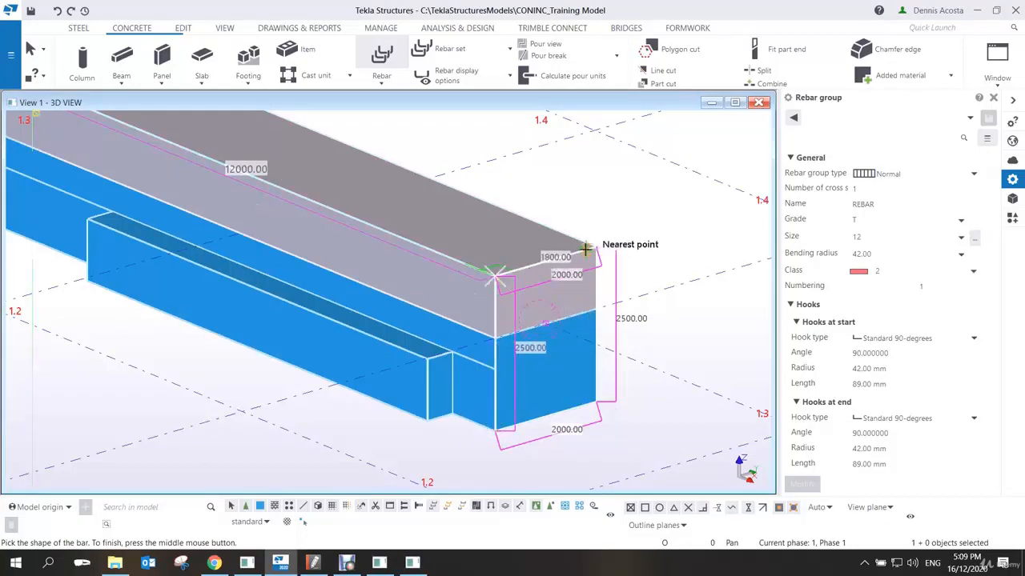
pyautogui.middleClick(632, 246)
pyautogui.scroll(-2, 515, 414)
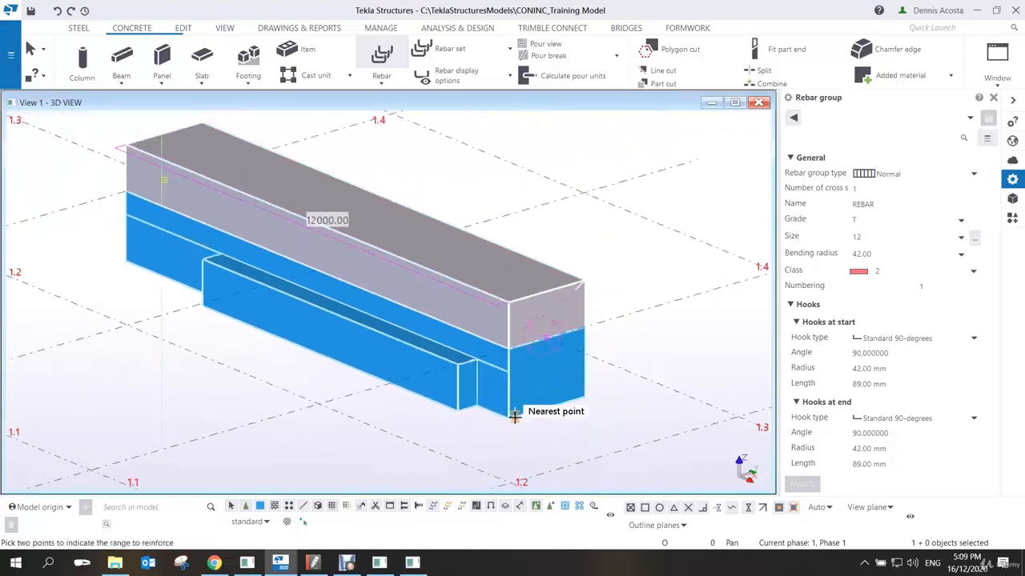
pyautogui.click(126, 256)
pyautogui.rightClick(473, 214)
pyautogui.click(494, 223)
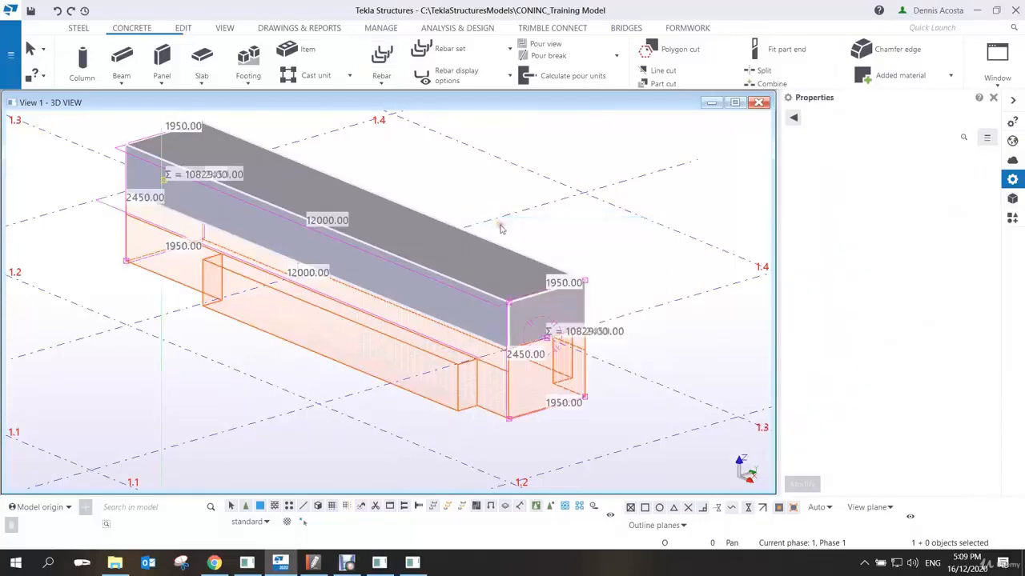
# Reinforce the inverted T beam with a second rebar group, running the bars lengthwise along its underside and ranging across the bottom width.
pyautogui.scroll(10, 606, 250)
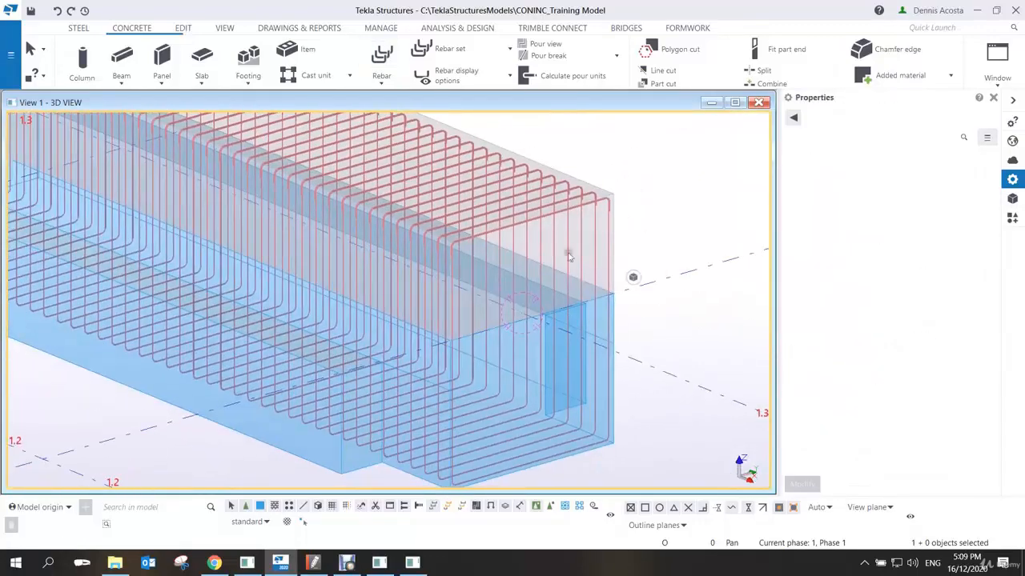
pyautogui.scroll(-8, 489, 237)
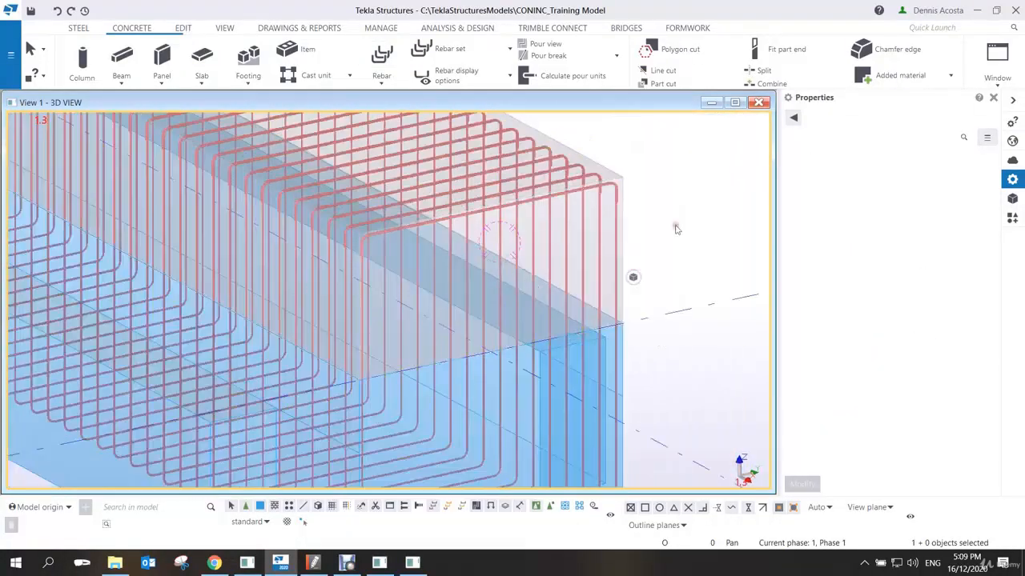
pyautogui.scroll(-4, 572, 355)
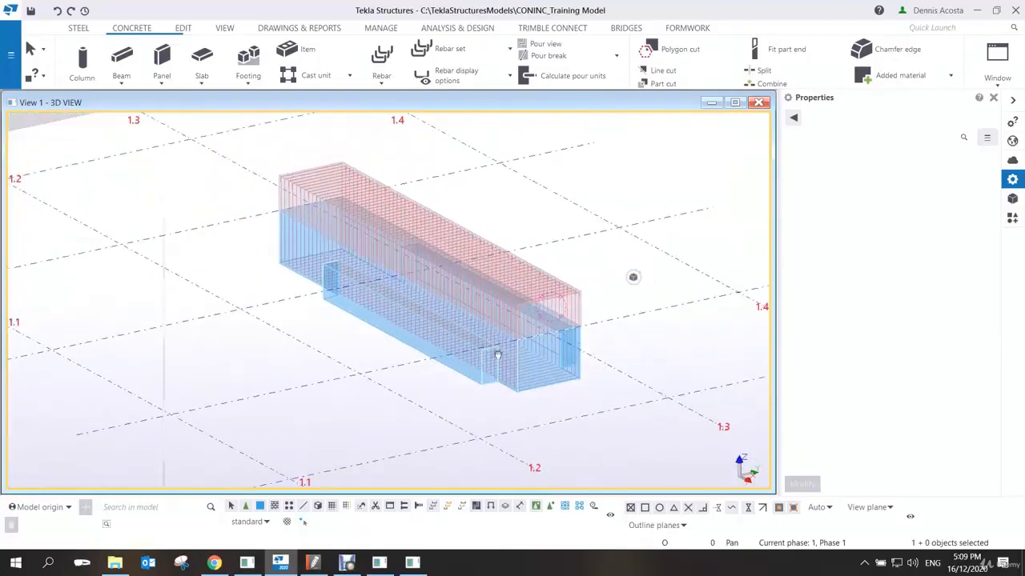
pyautogui.scroll(5, 567, 376)
pyautogui.scroll(8, 567, 385)
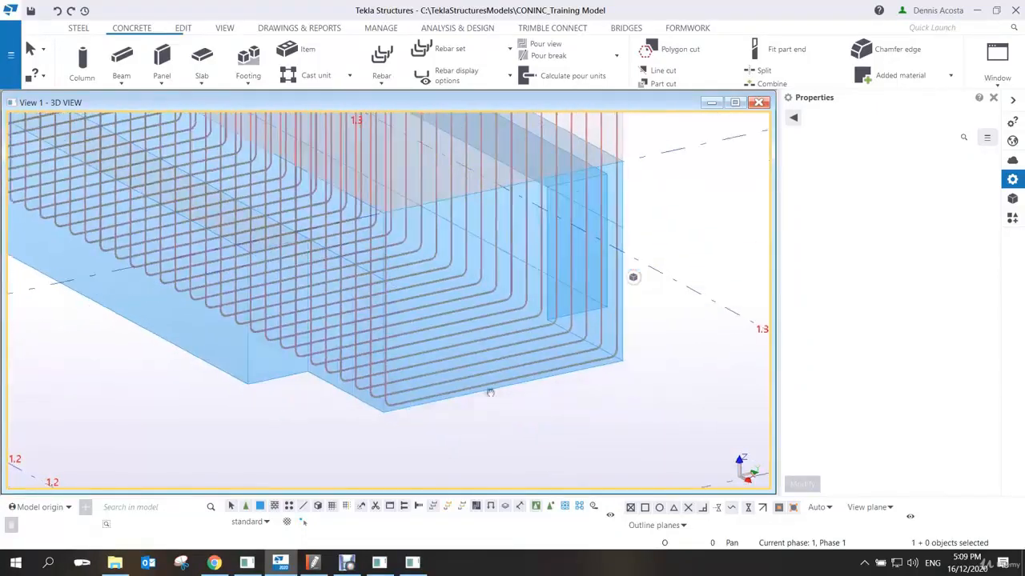
pyautogui.scroll(-8, 368, 393)
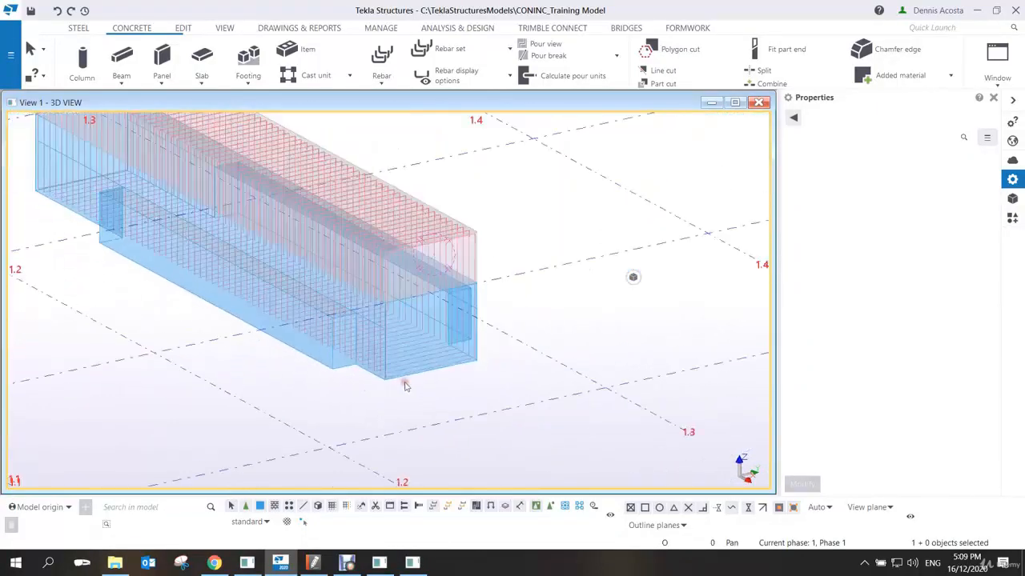
pyautogui.click(383, 57)
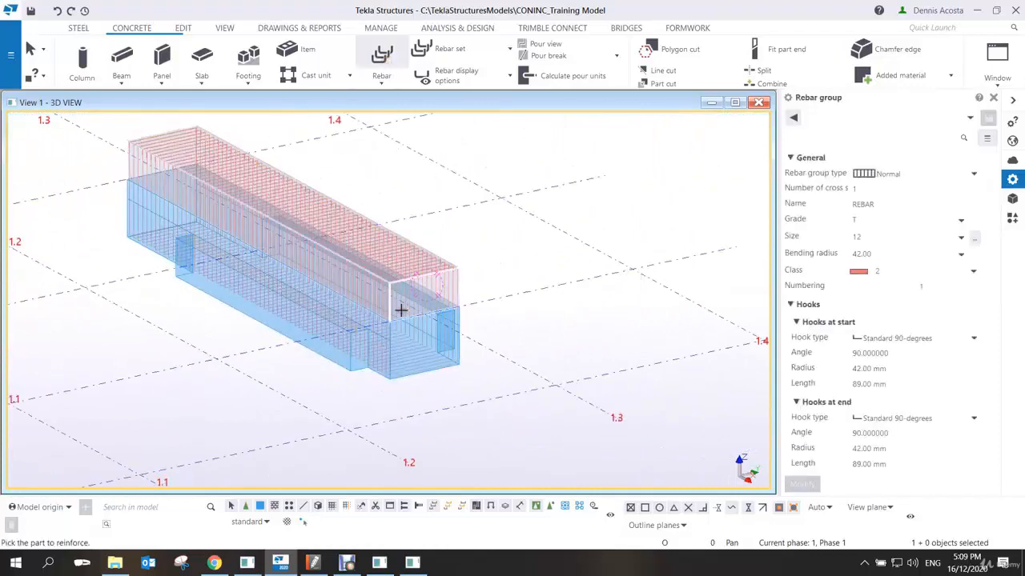
pyautogui.click(398, 375)
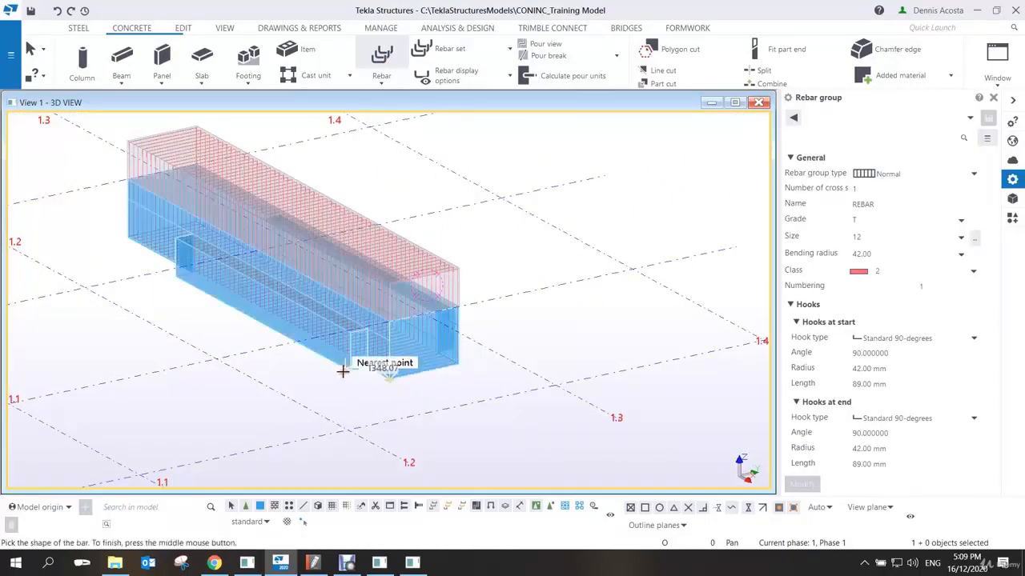
pyautogui.click(142, 232)
pyautogui.middleClick(411, 357)
pyautogui.scroll(3, 387, 383)
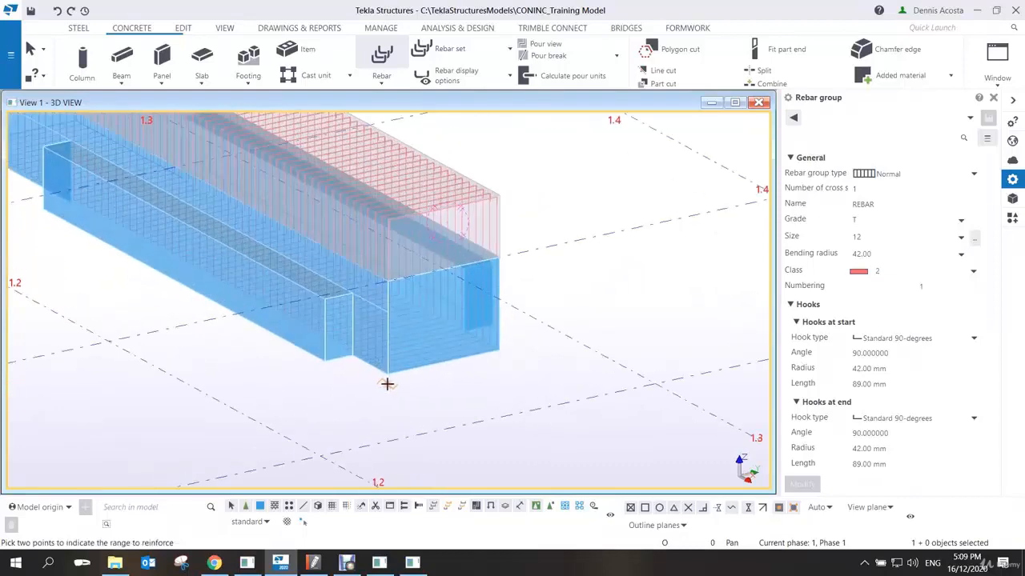
pyautogui.click(387, 374)
pyautogui.click(500, 349)
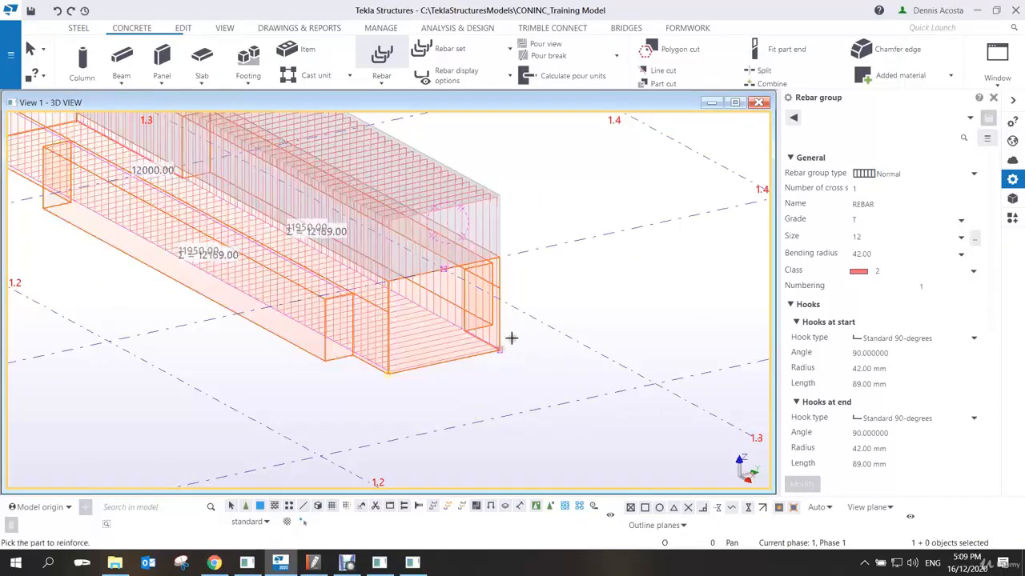
# Set the lengthwise rebar group's size to 25 and its on-plane cover thickness to -50.
pyautogui.scroll(5, 476, 361)
pyautogui.click(481, 334)
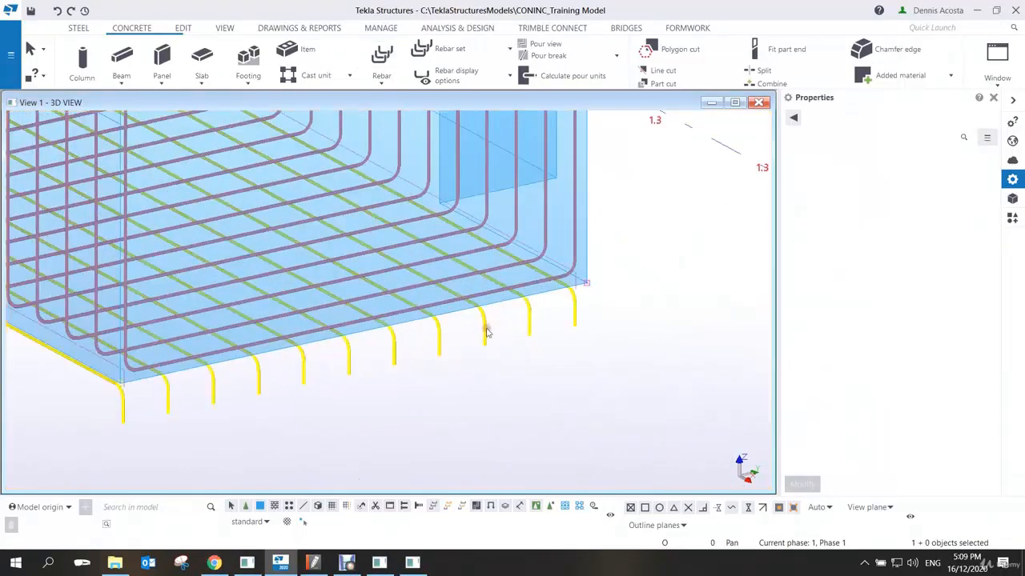
pyautogui.click(896, 237)
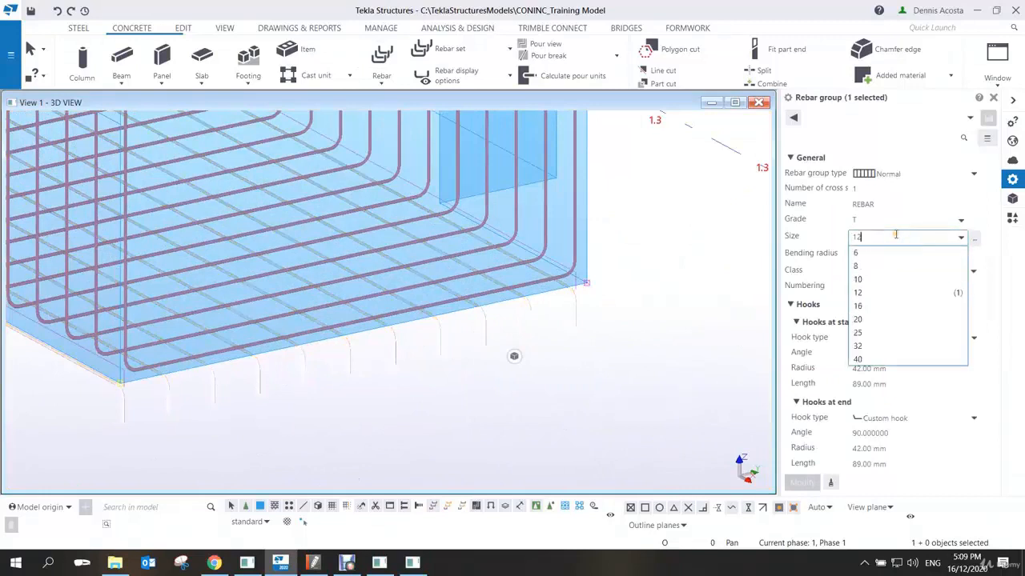
pyautogui.click(881, 322)
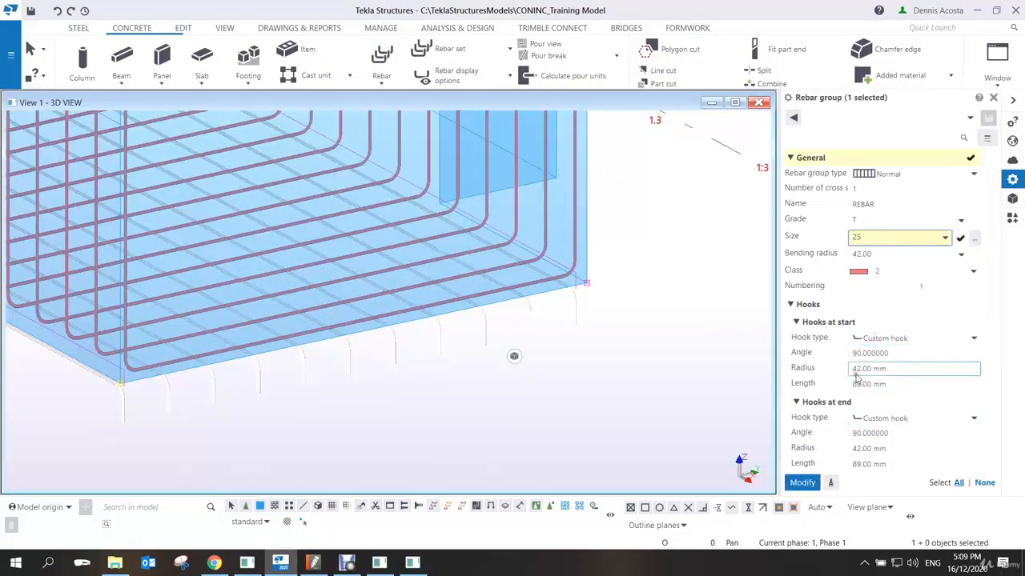
pyautogui.scroll(-5, 870, 417)
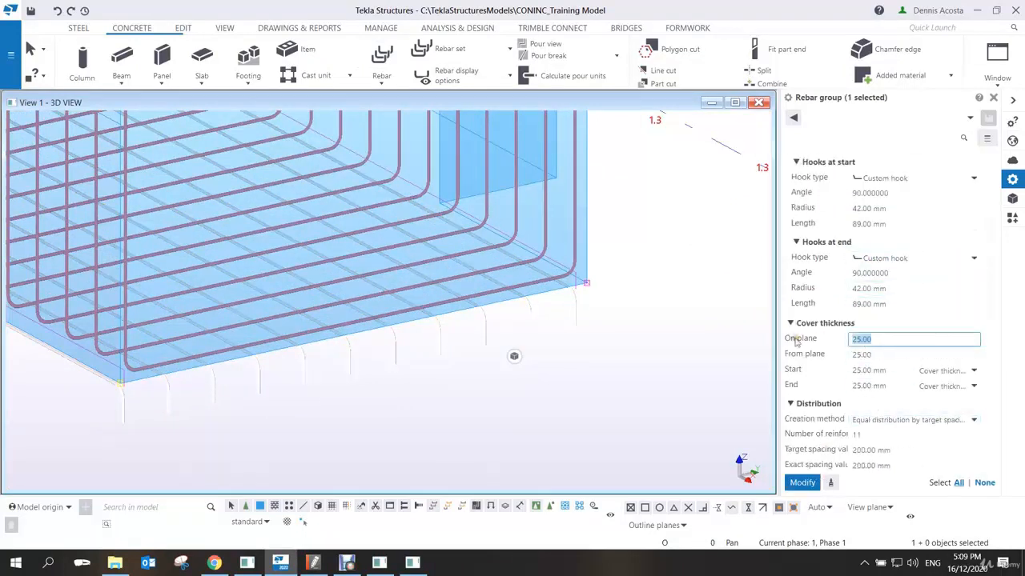
pyautogui.write('-50')
pyautogui.press('Return')
# Change the lengthwise bars' start and end hooks to No hook.
pyautogui.click(891, 225)
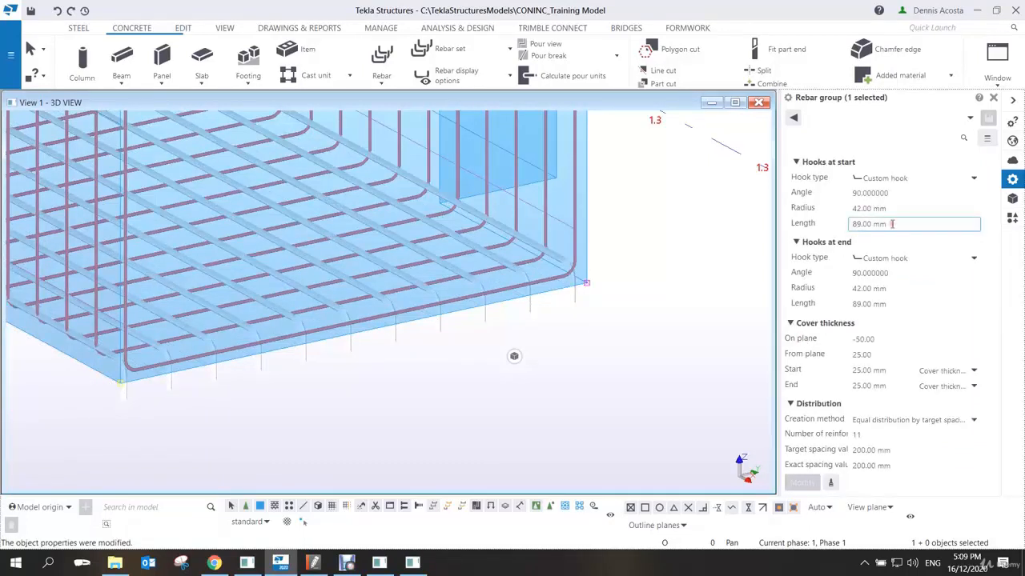
pyautogui.click(899, 259)
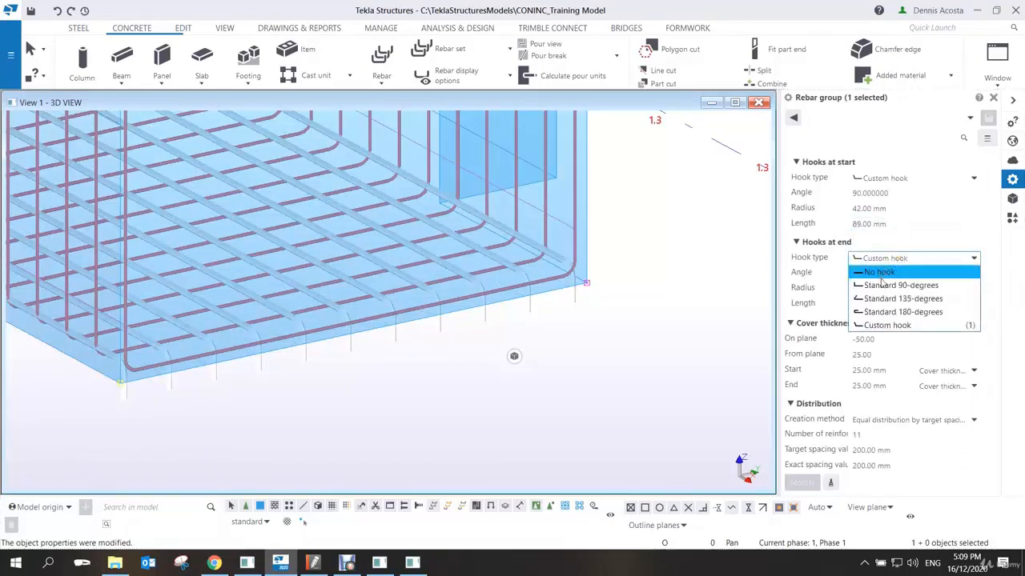
pyautogui.click(880, 273)
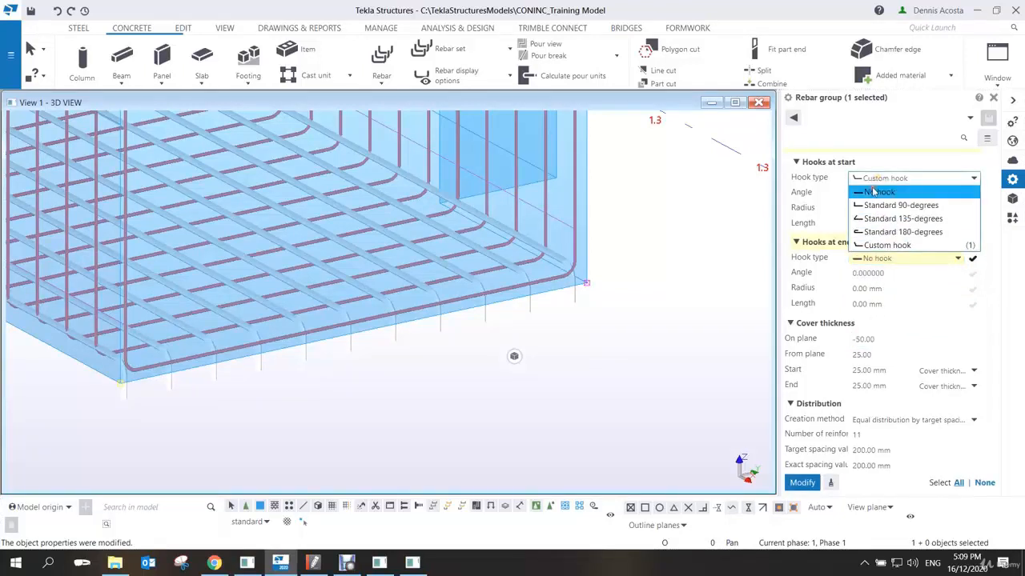
pyautogui.click(881, 192)
pyautogui.click(802, 483)
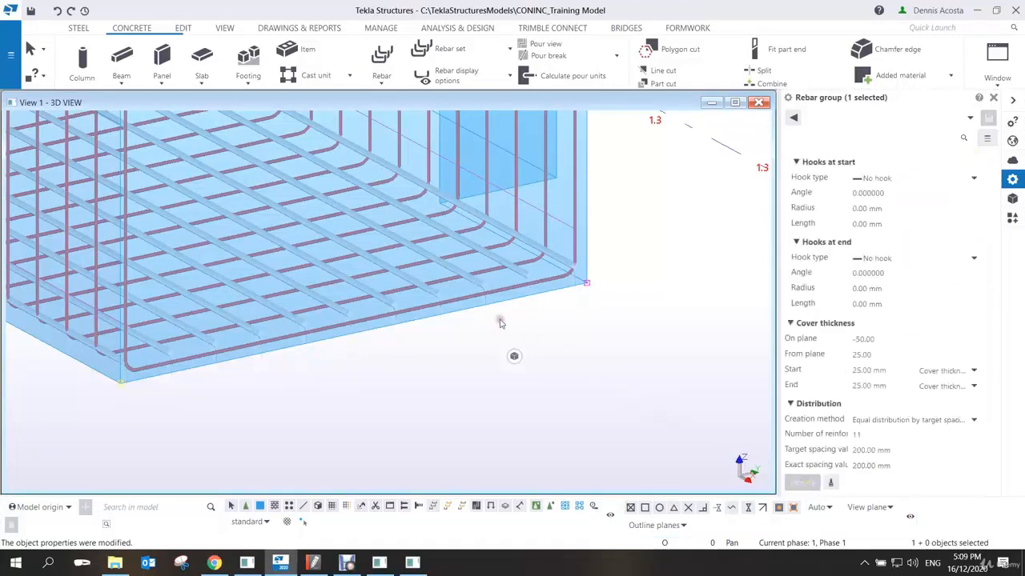
# Distribute the lengthwise bars equally by number of reinforcing bars, with 16 bars.
pyautogui.scroll(-3, 864, 427)
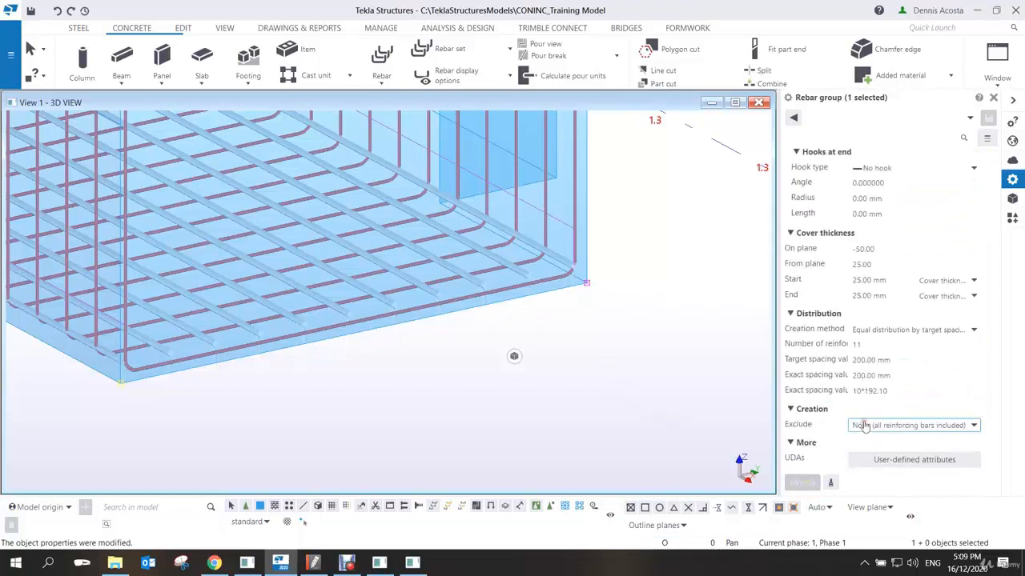
pyautogui.click(894, 335)
pyautogui.click(892, 358)
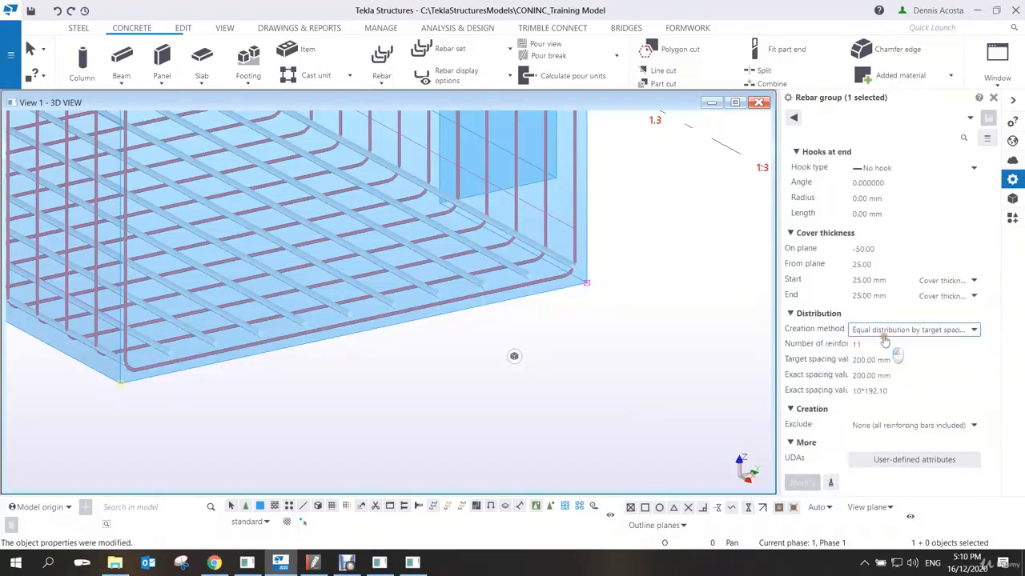
pyautogui.click(883, 334)
pyautogui.click(882, 344)
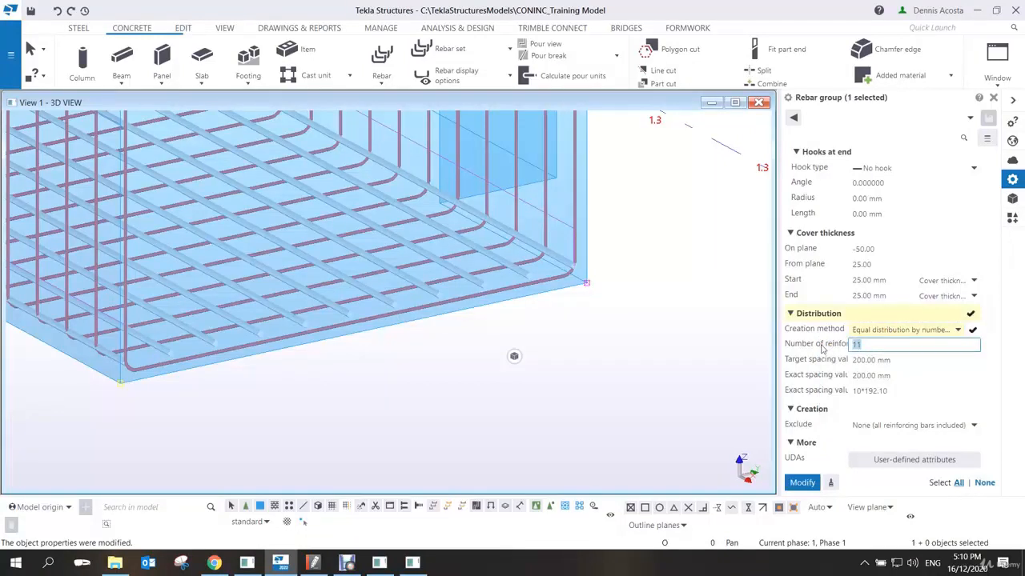
pyautogui.press('Return')
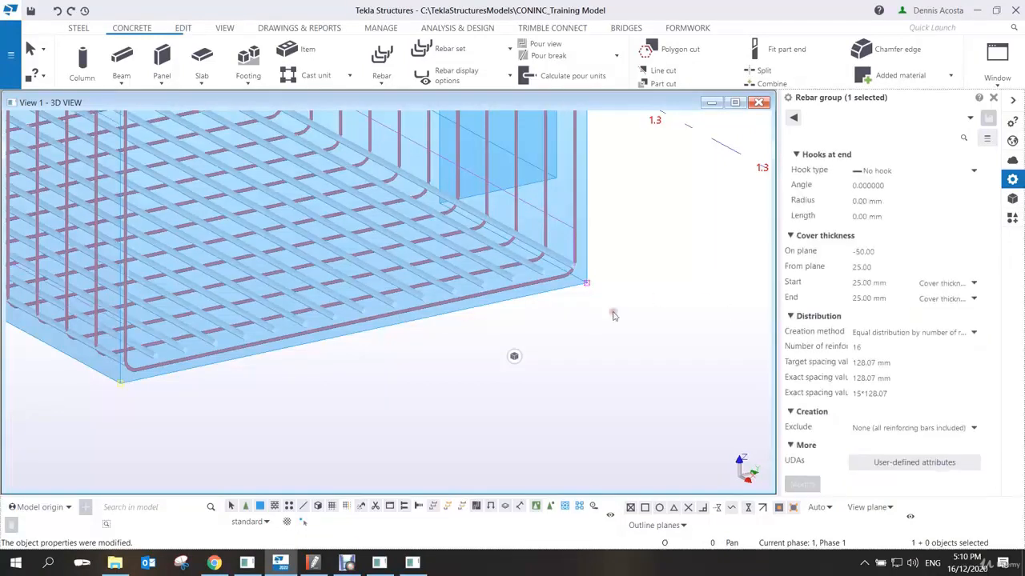
# Deselect the lengthwise bars and examine how they sit within the looped bars from several angles along the whole beam.
pyautogui.rightClick(628, 237)
pyautogui.click(642, 246)
pyautogui.scroll(-2, 574, 303)
pyautogui.keyDown('ctrl'); pyautogui.moveTo(462, 309); pyautogui.dragTo(508, 319, button='middle'); pyautogui.keyUp('ctrl')
pyautogui.scroll(-1, 439, 291)
pyautogui.scroll(1, 458, 289)
pyautogui.scroll(-1, 513, 334)
pyautogui.keyDown('ctrl'); pyautogui.moveTo(465, 291); pyautogui.dragTo(524, 353, button='middle'); pyautogui.keyUp('ctrl')
pyautogui.scroll(-1, 510, 324)
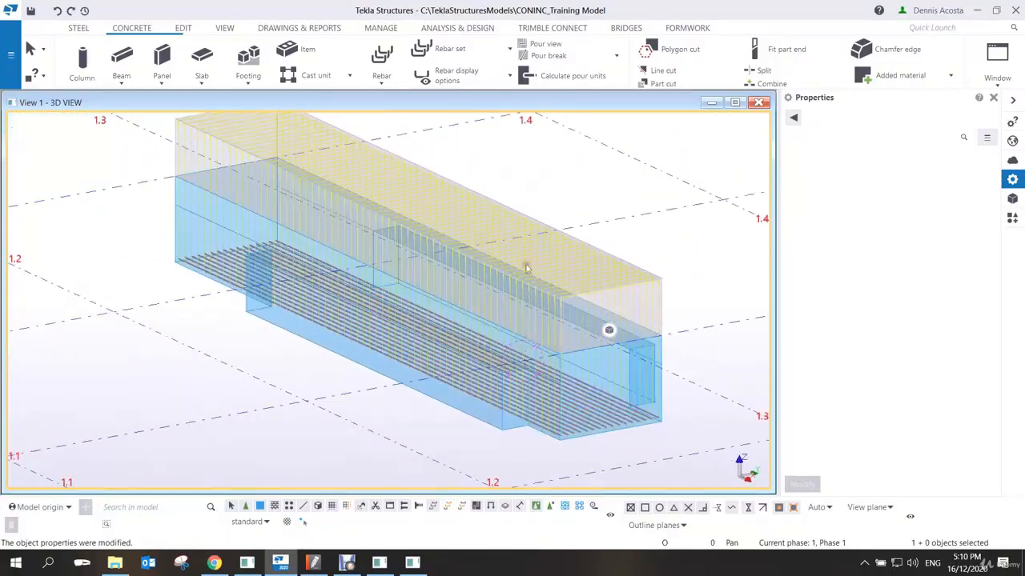